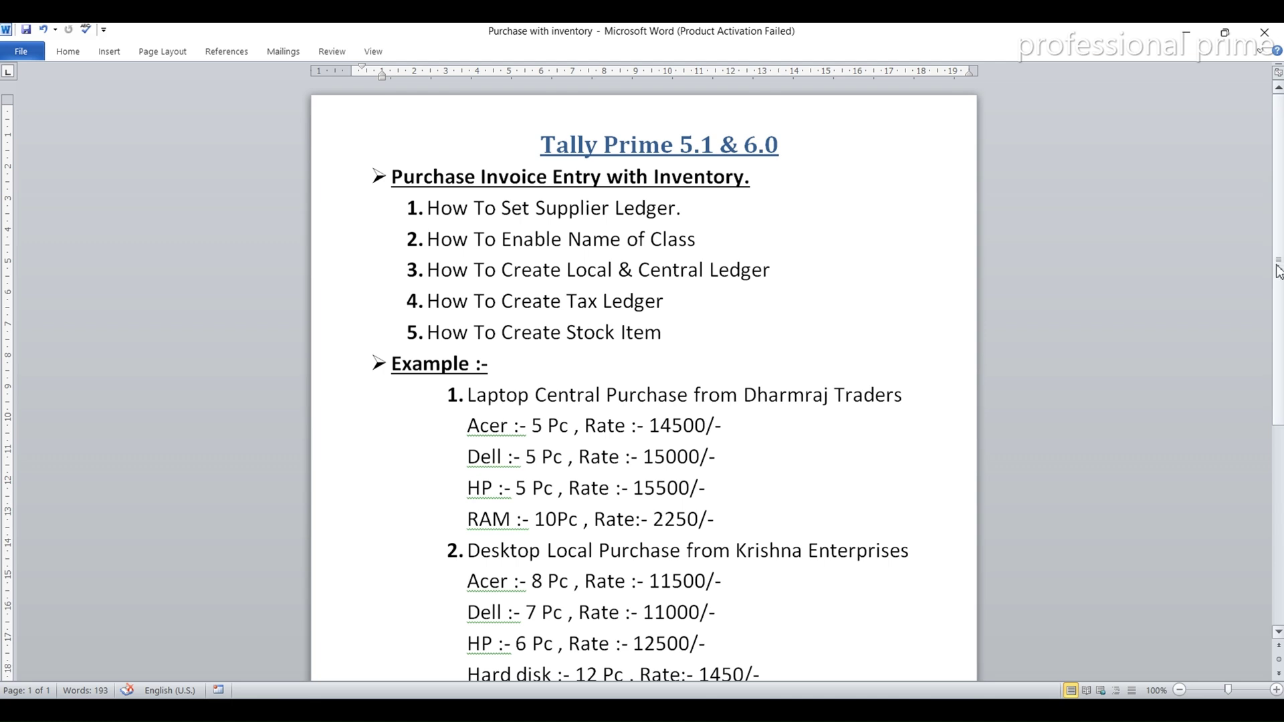
# - Review the purchase exercise topics and item examples in the Word outline and switch to TallyPrime
pyautogui.scroll(-5, 1277, 270)
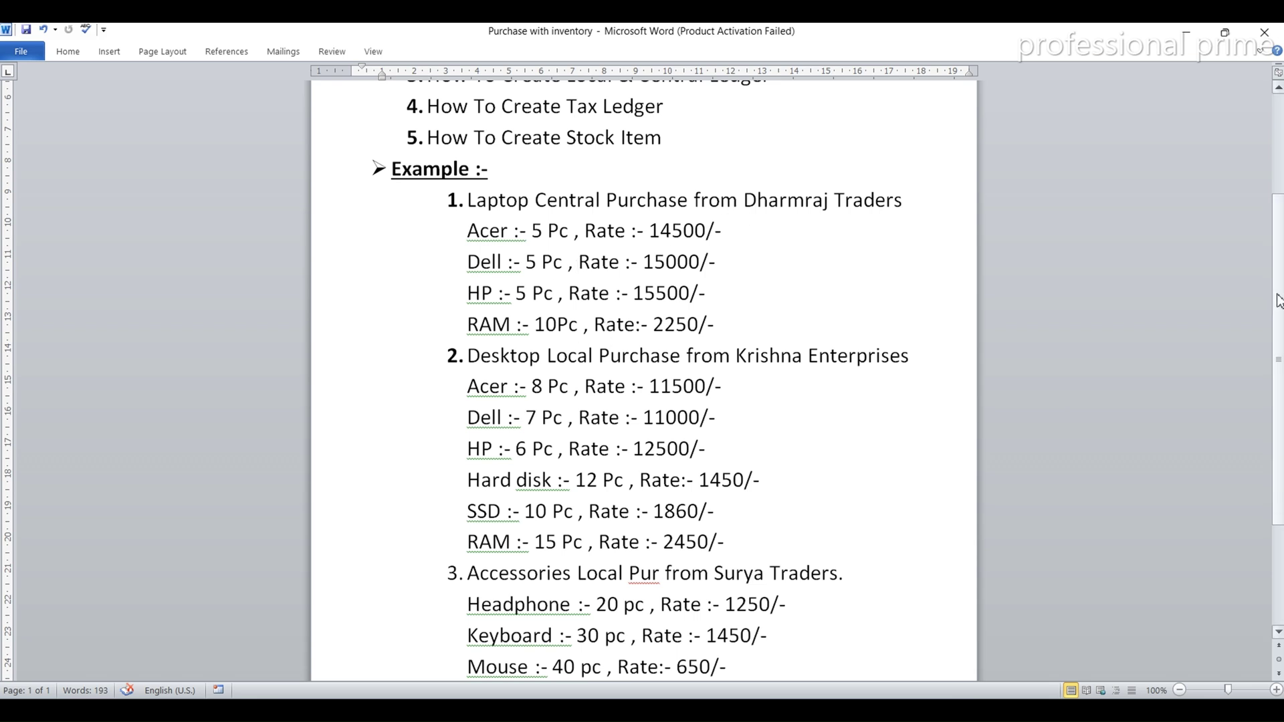
pyautogui.moveTo(1276, 301); pyautogui.dragTo(1277, 342)
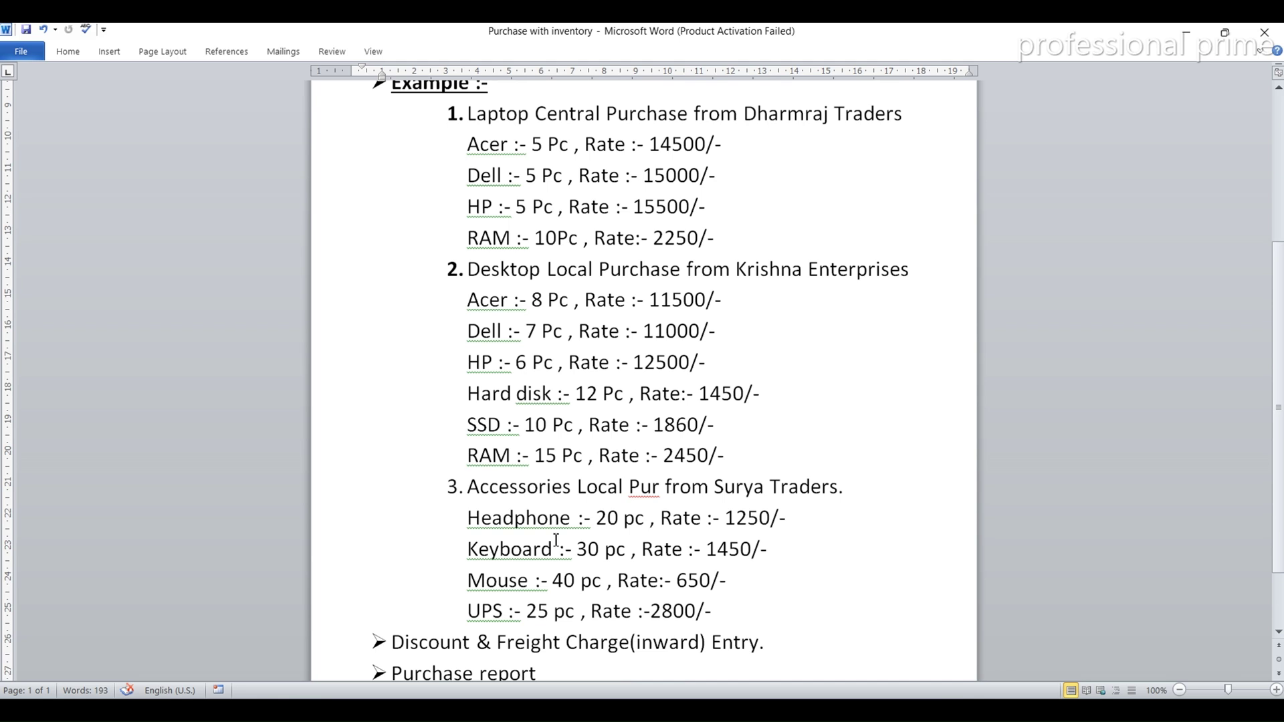
pyautogui.moveTo(1279, 415); pyautogui.dragTo(1279, 455)
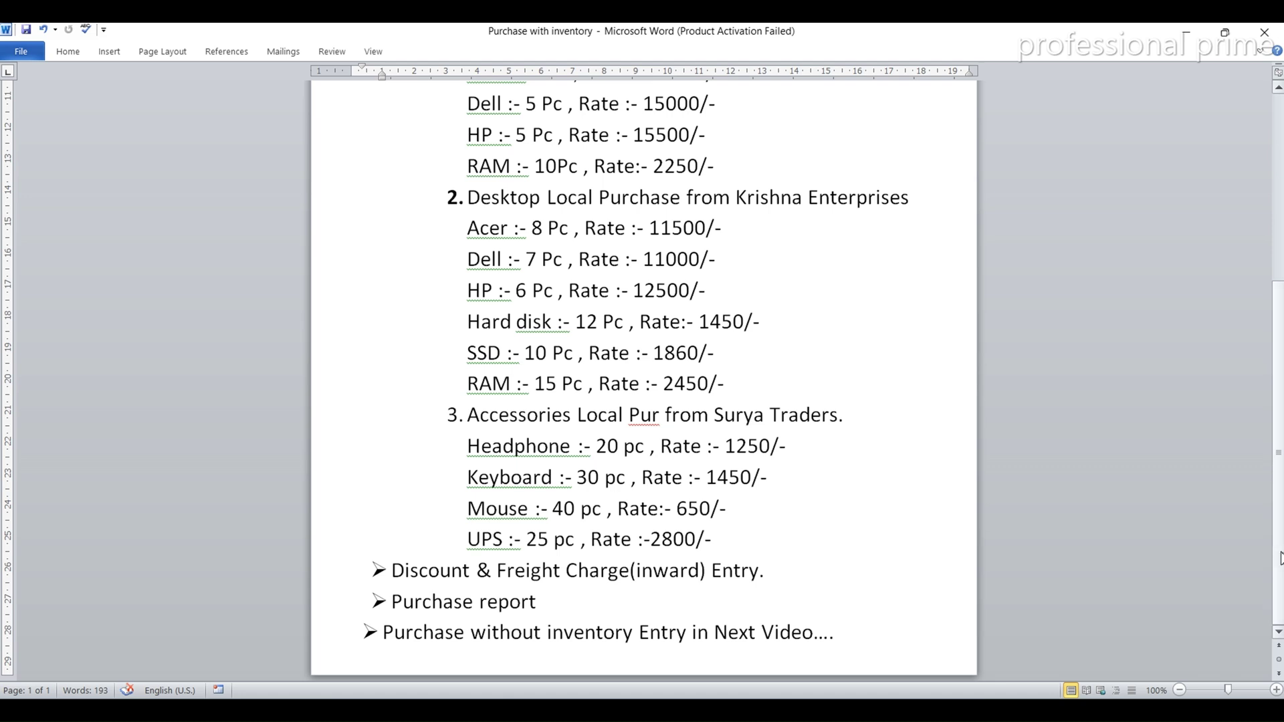
pyautogui.click(1278, 204)
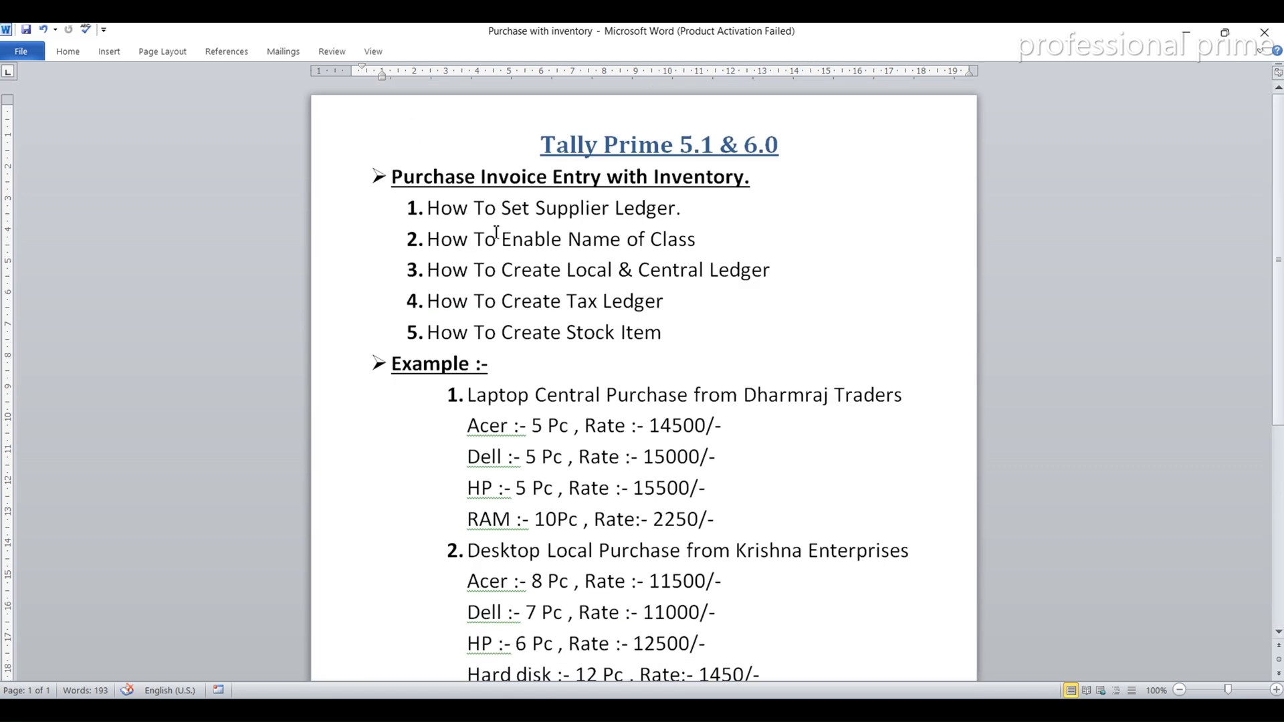
pyautogui.hotkey('alt', 'Tab')
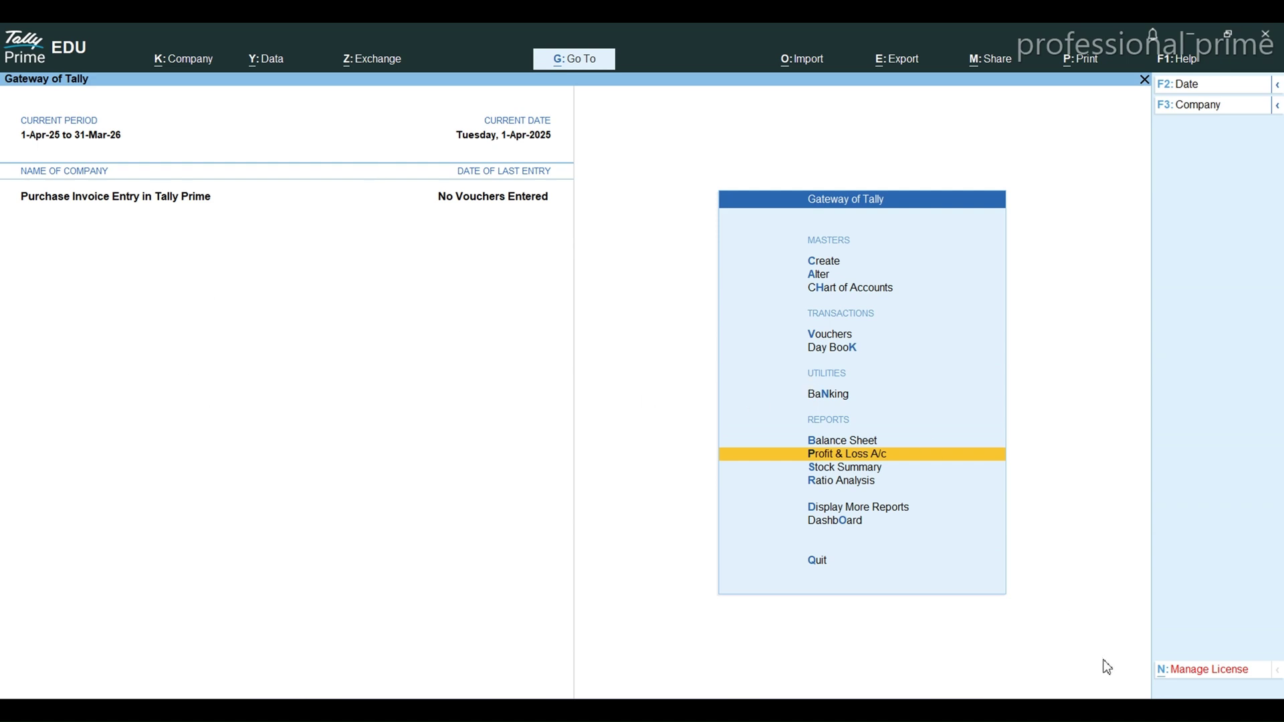
pyautogui.press('Home')
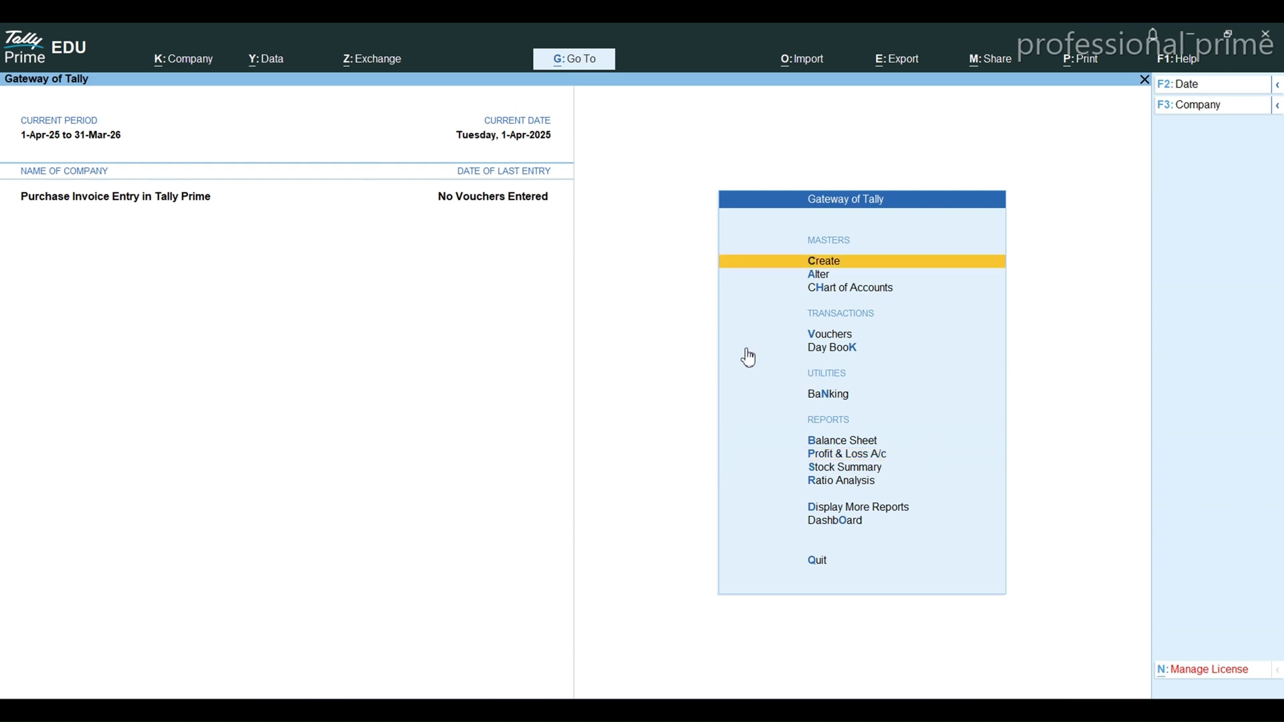
pyautogui.press('p')
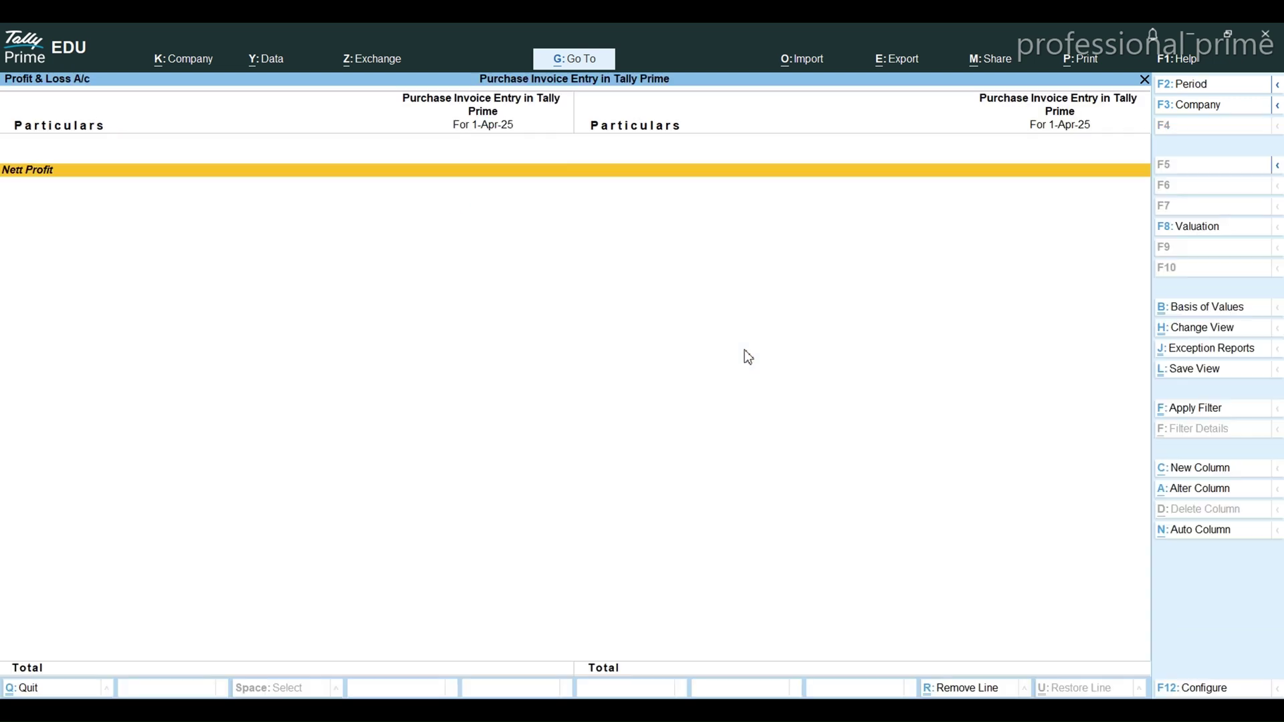
pyautogui.press('Escape')
pyautogui.press('Up')
pyautogui.press('Up')
pyautogui.press('Up')
pyautogui.press('Up')
pyautogui.press('Up')
pyautogui.press('Up')
pyautogui.press('Up')
pyautogui.press('Up')
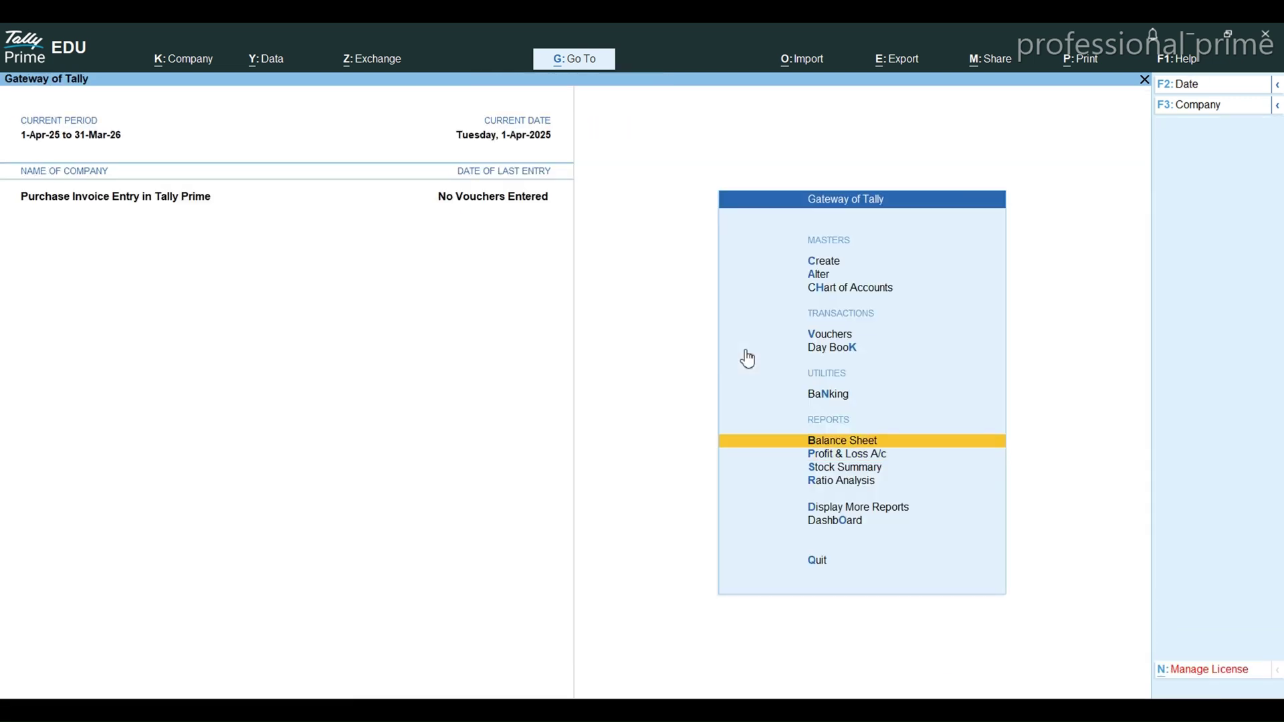
pyautogui.press('Down')
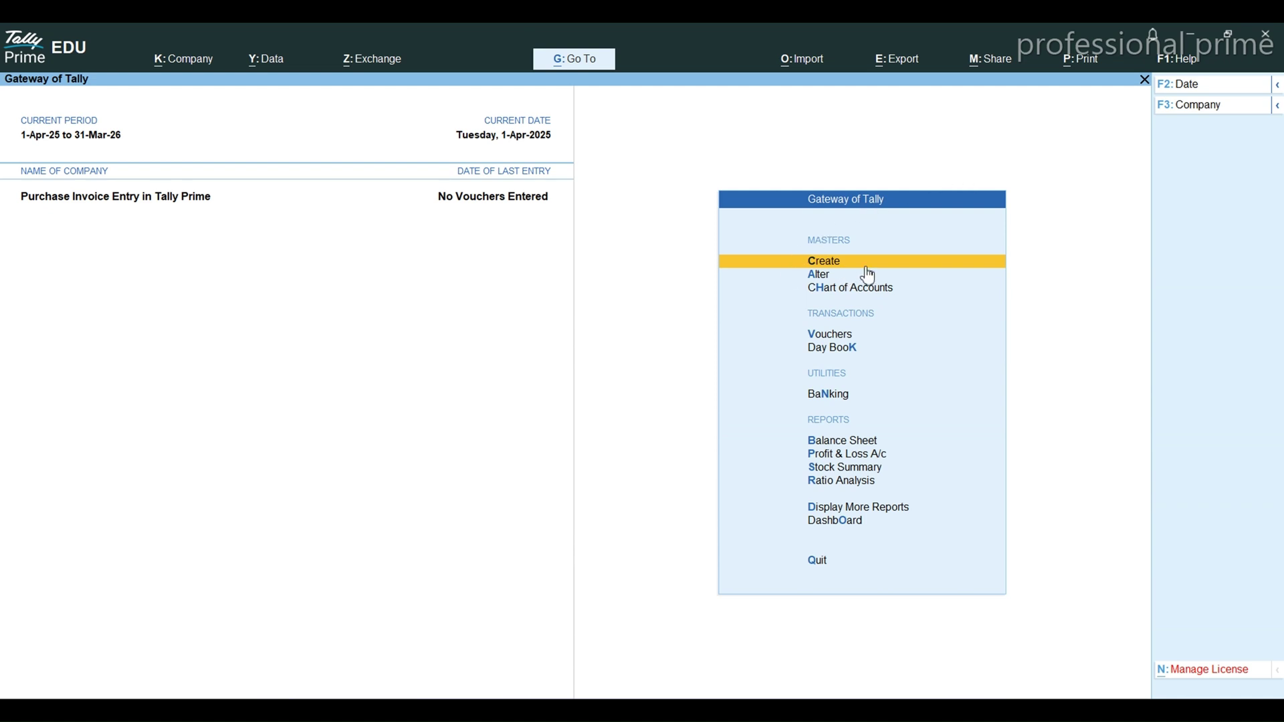
# - Start creating a new ledger among the accounting masters
pyautogui.click(902, 260)
pyautogui.press('Down')
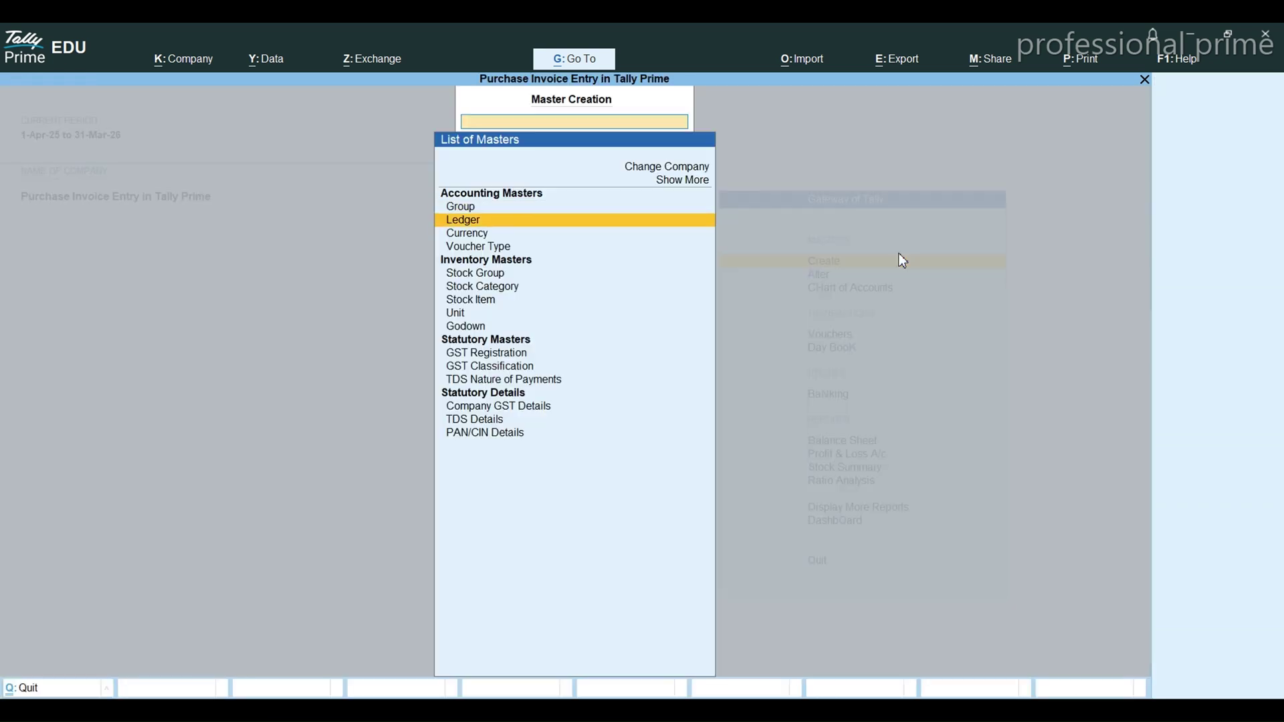
pyautogui.click(605, 228)
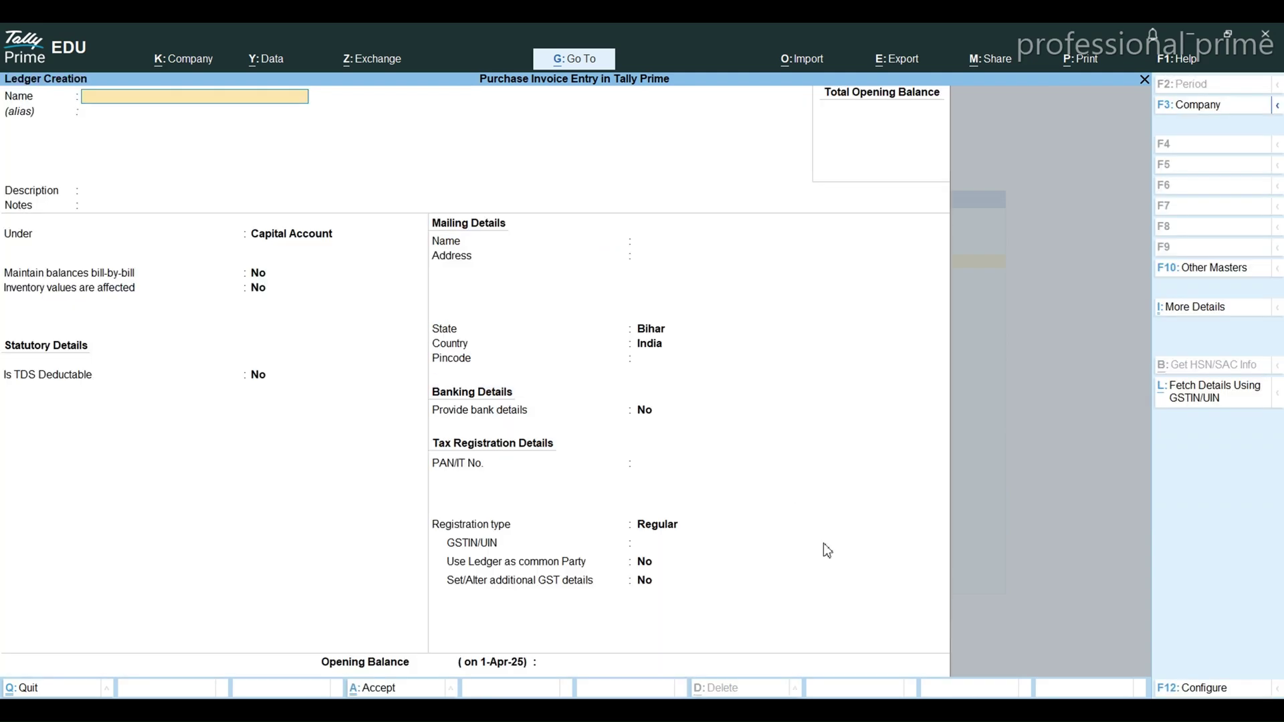
# - Copy the supplier name Dharmraj Traders from the Word outline and enter it as the new ledger's name in TallyPrime
pyautogui.hotkey('alt', 'Tab')
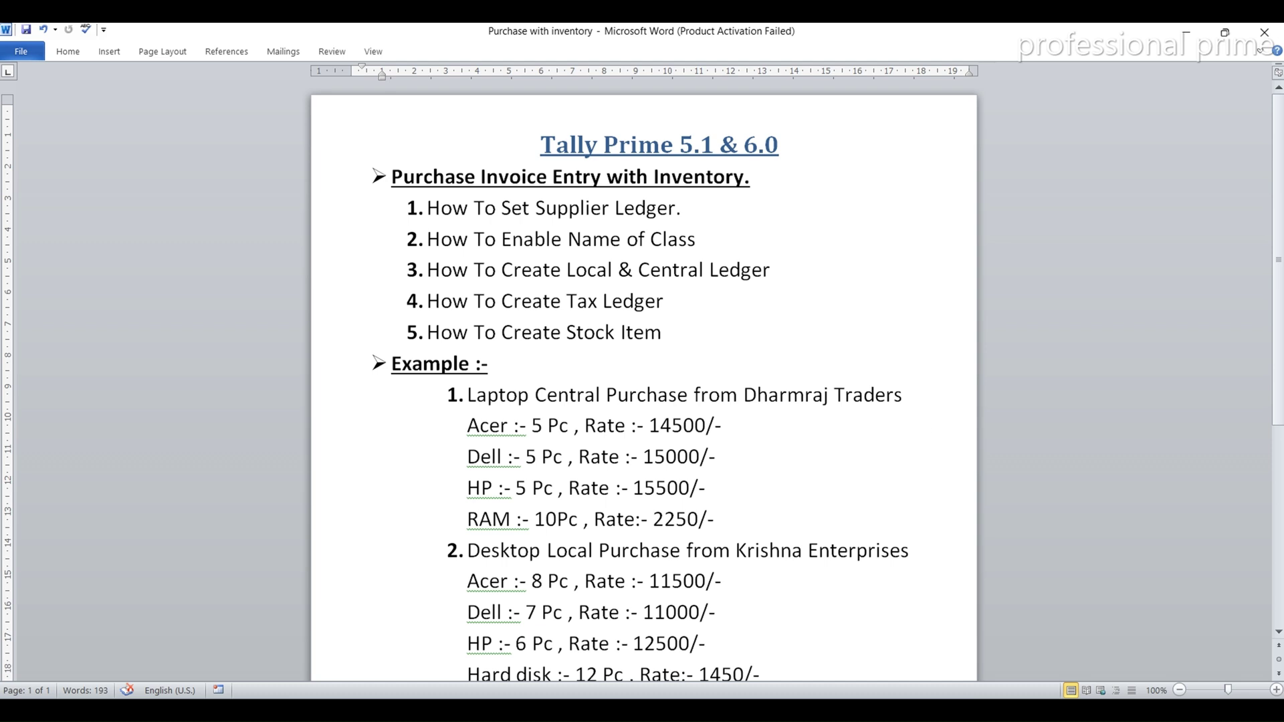
pyautogui.moveTo(827, 712)
pyautogui.click(827, 635)
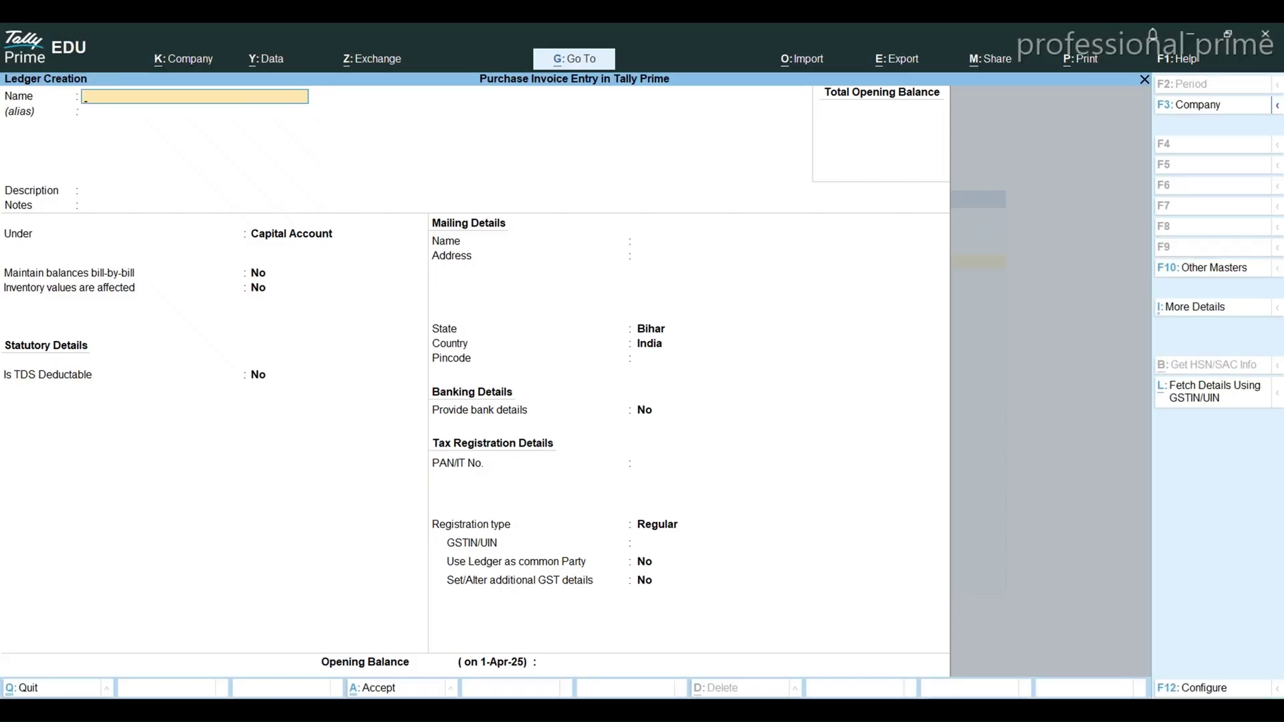
pyautogui.hotkey('alt', 'Tab')
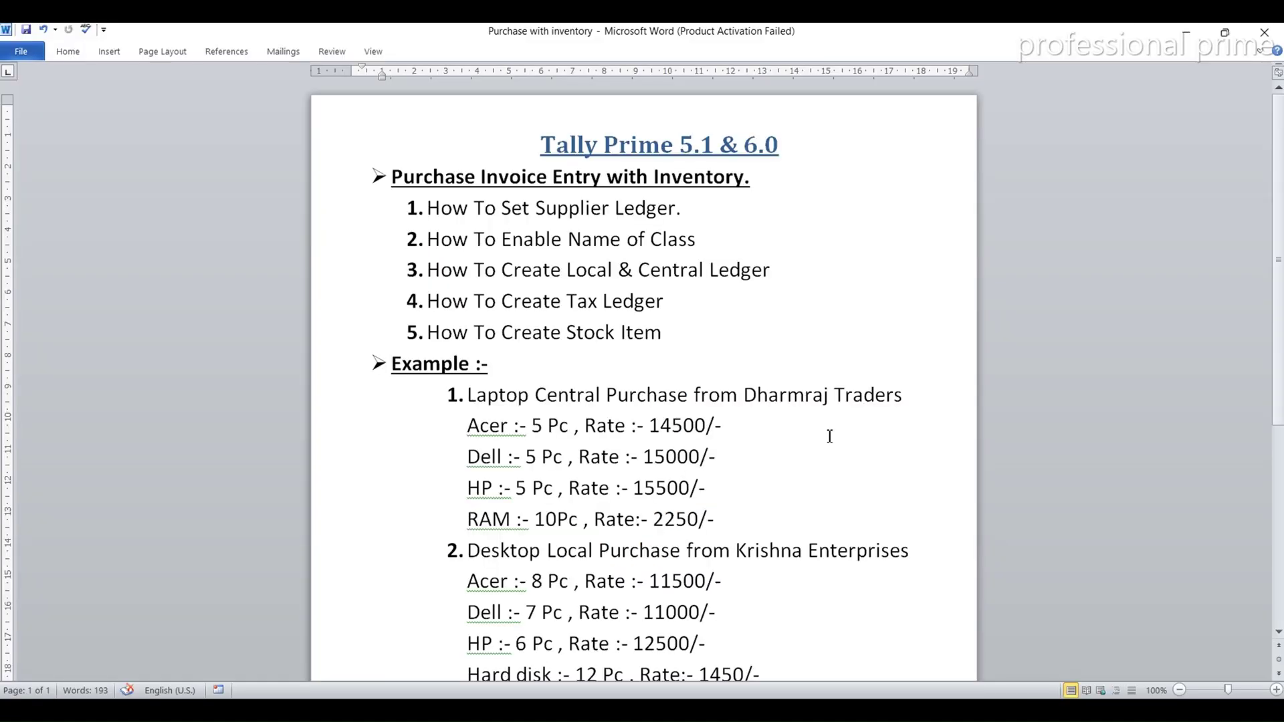
pyautogui.moveTo(744, 394); pyautogui.dragTo(891, 396)
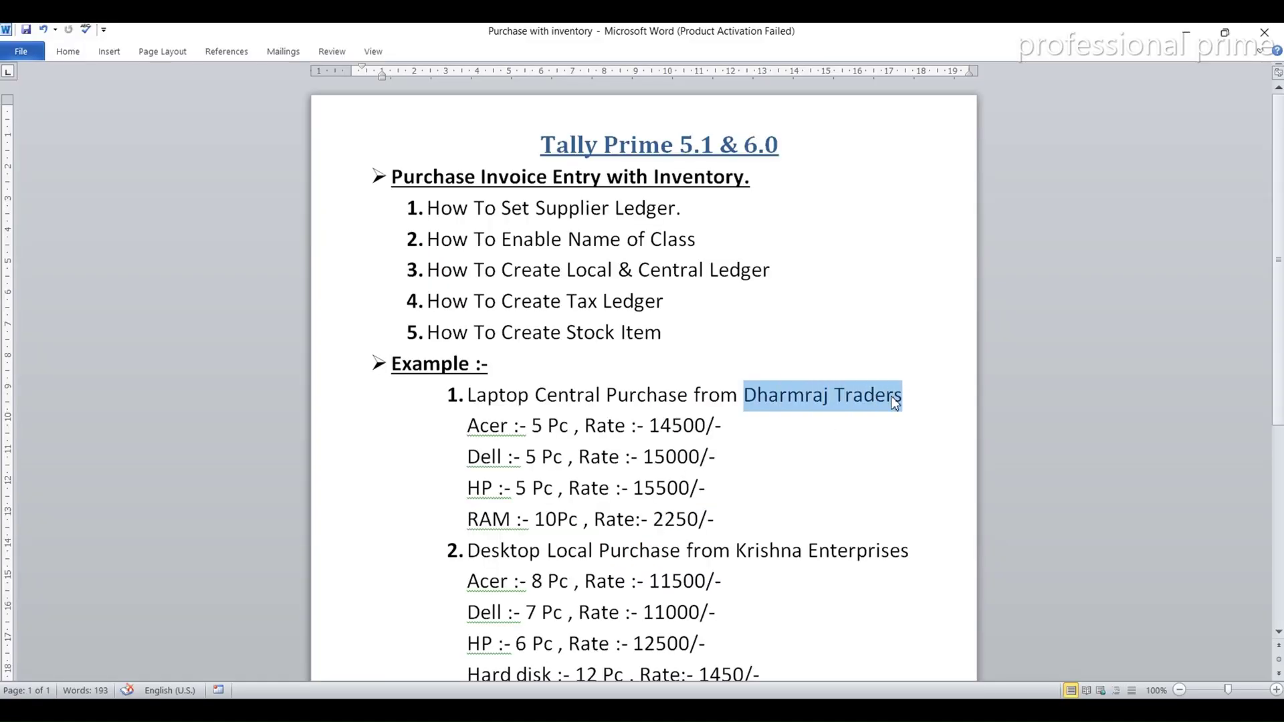
pyautogui.hotkey('ctrl', 'c')
pyautogui.hotkey('alt', 'Tab')
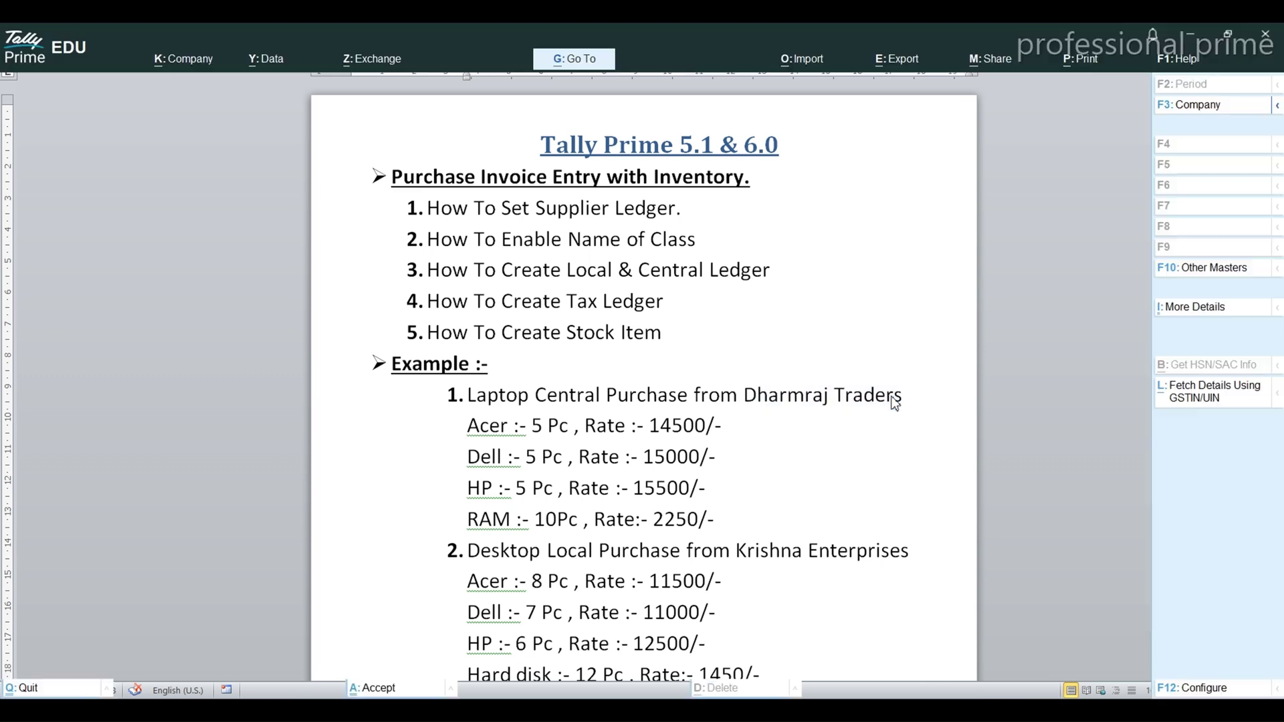
pyautogui.hotkey('ctrl', 'v')
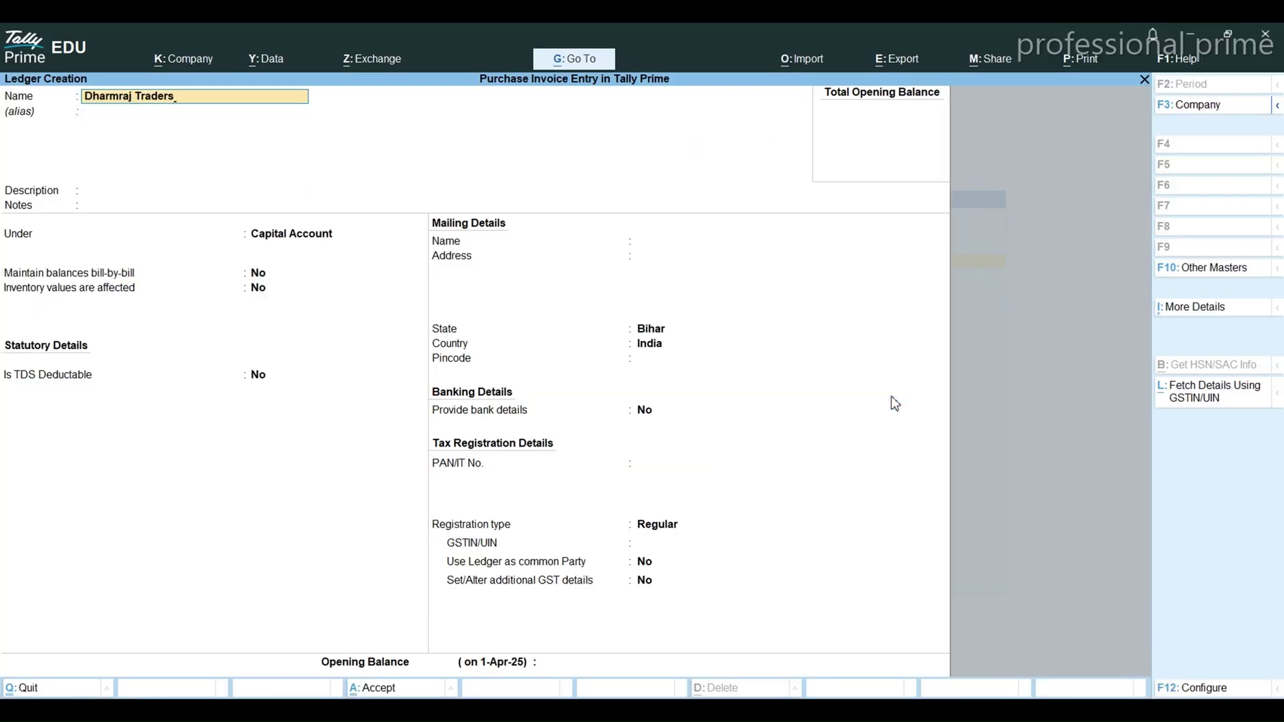
pyautogui.press('Return')
# - Place the Dharmraj Traders ledger under the Sundry Creditors group
pyautogui.press('Return')
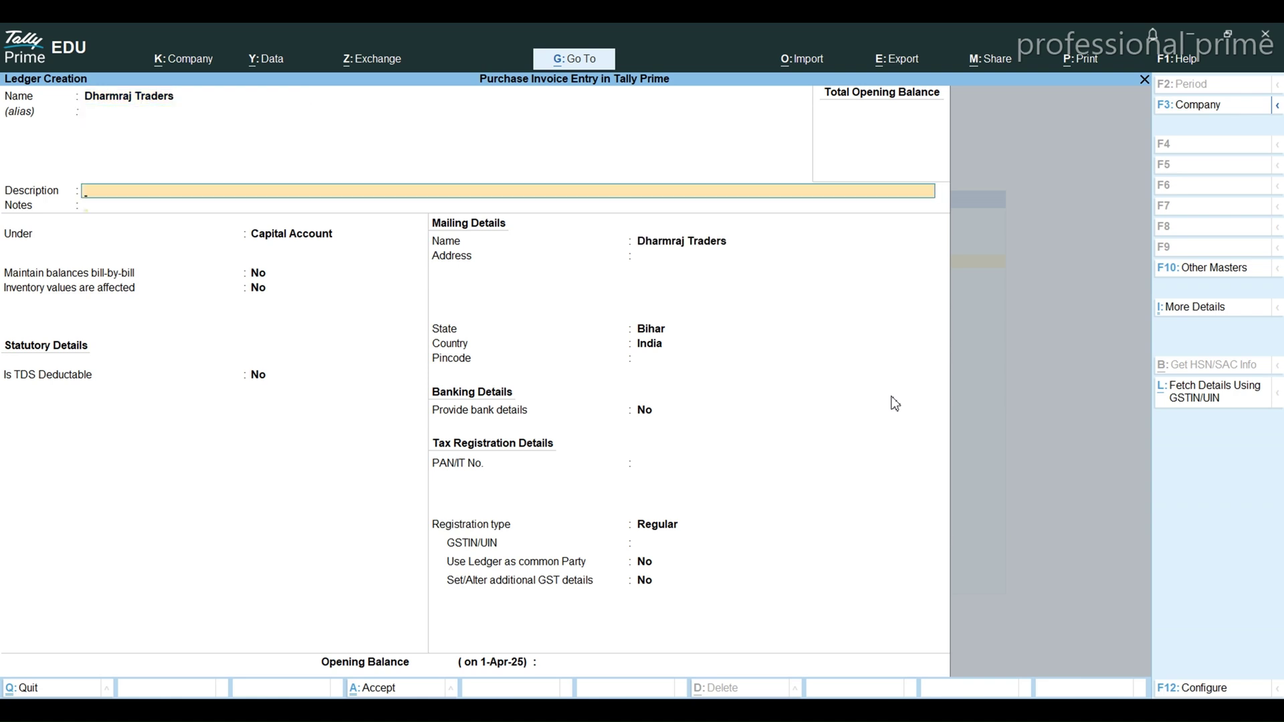
pyautogui.press('Return')
pyautogui.press('Return')
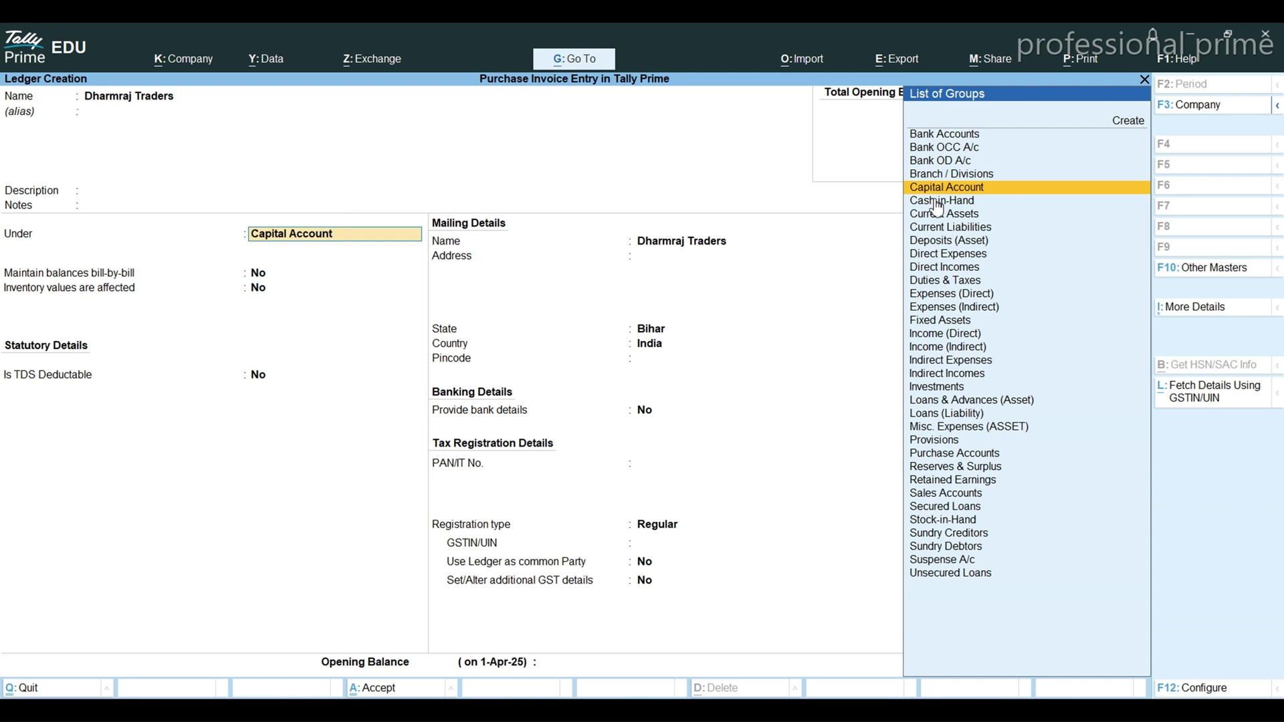
pyautogui.write('Sun')
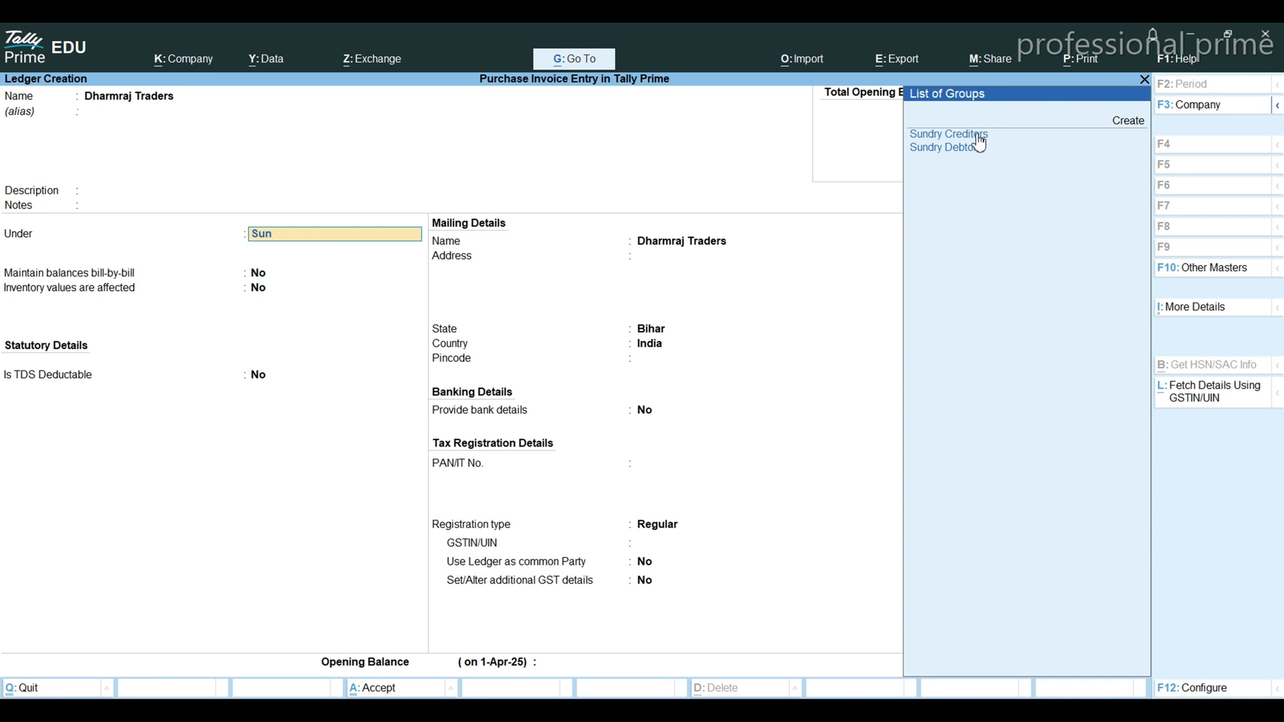
pyautogui.click(976, 136)
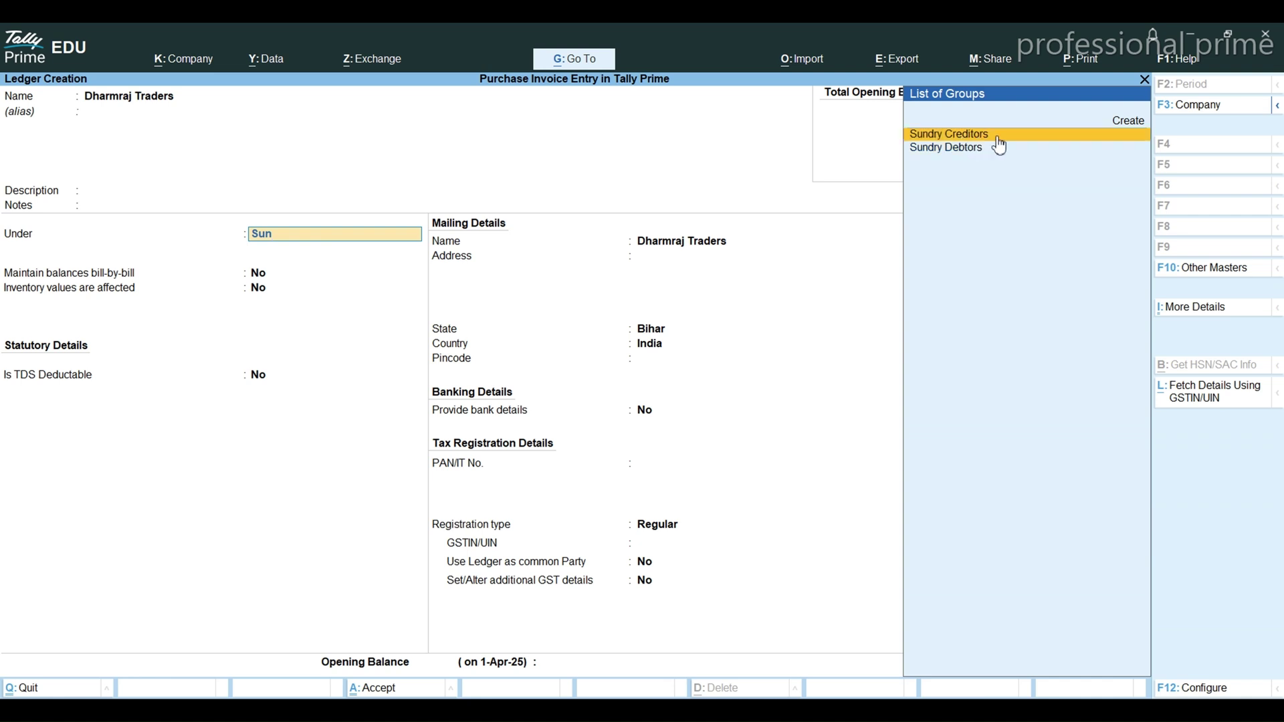
pyautogui.click(996, 136)
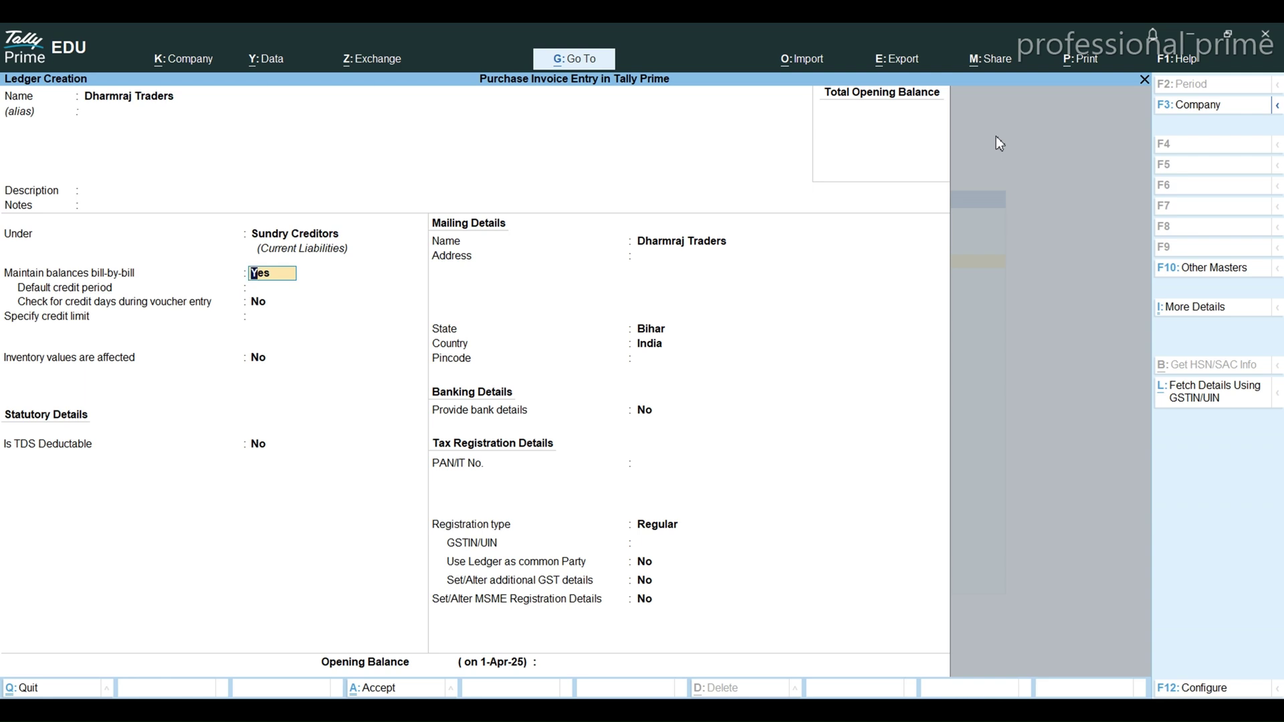
# - Create a Central Creditors group under Sundry Creditors from the ledger's parent group selection
pyautogui.click(292, 238)
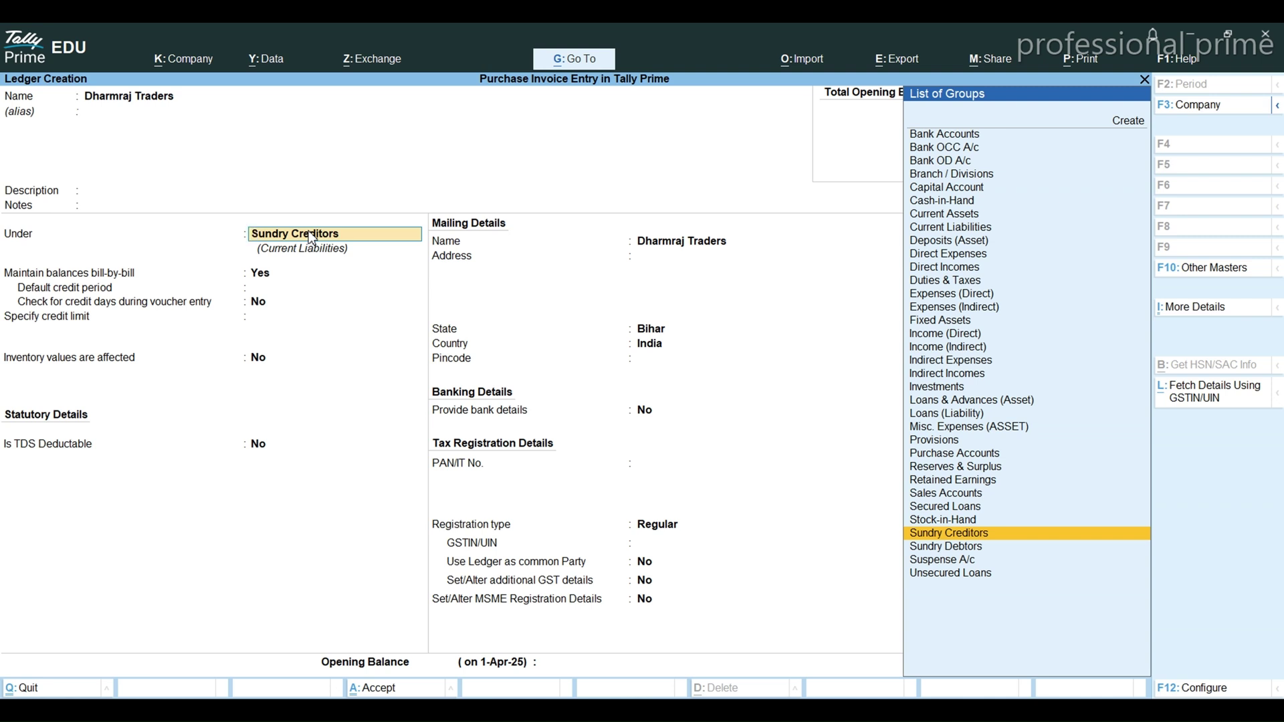
pyautogui.hotkey('alt', 'c')
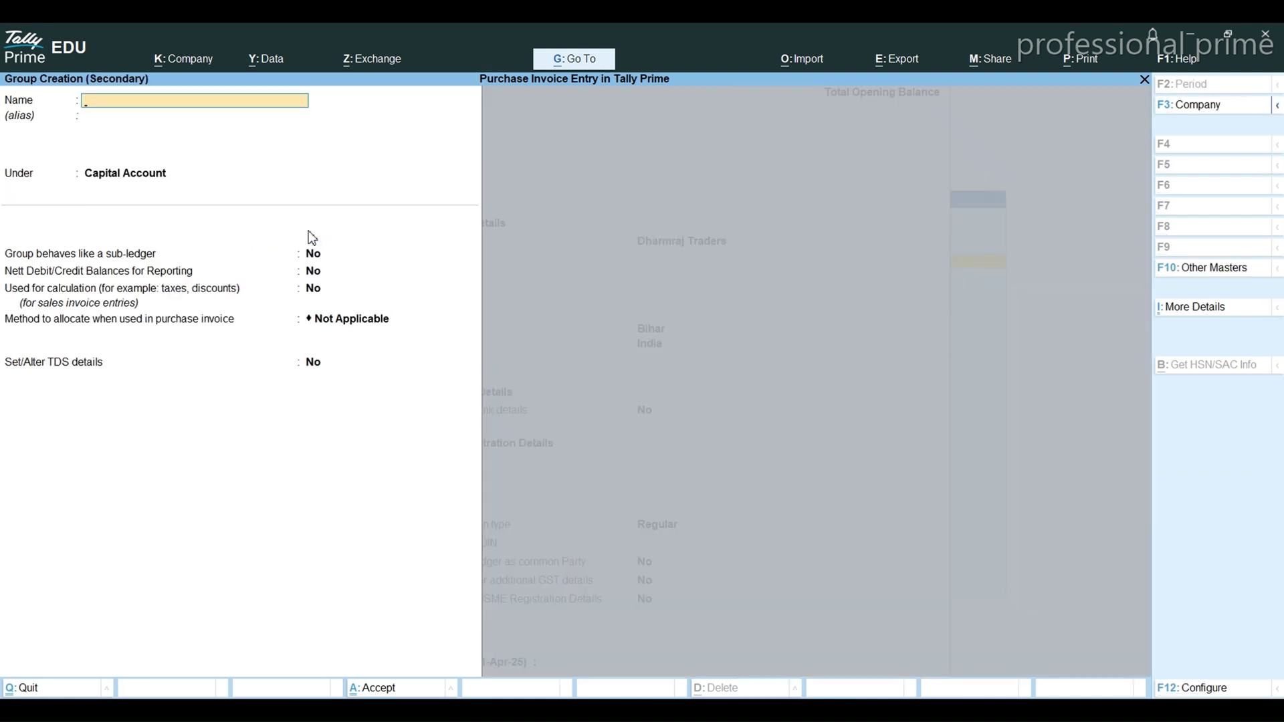
pyautogui.write('Central Cr')
pyautogui.write('editors')
pyautogui.press('Return')
pyautogui.press('Return')
pyautogui.write('Sun')
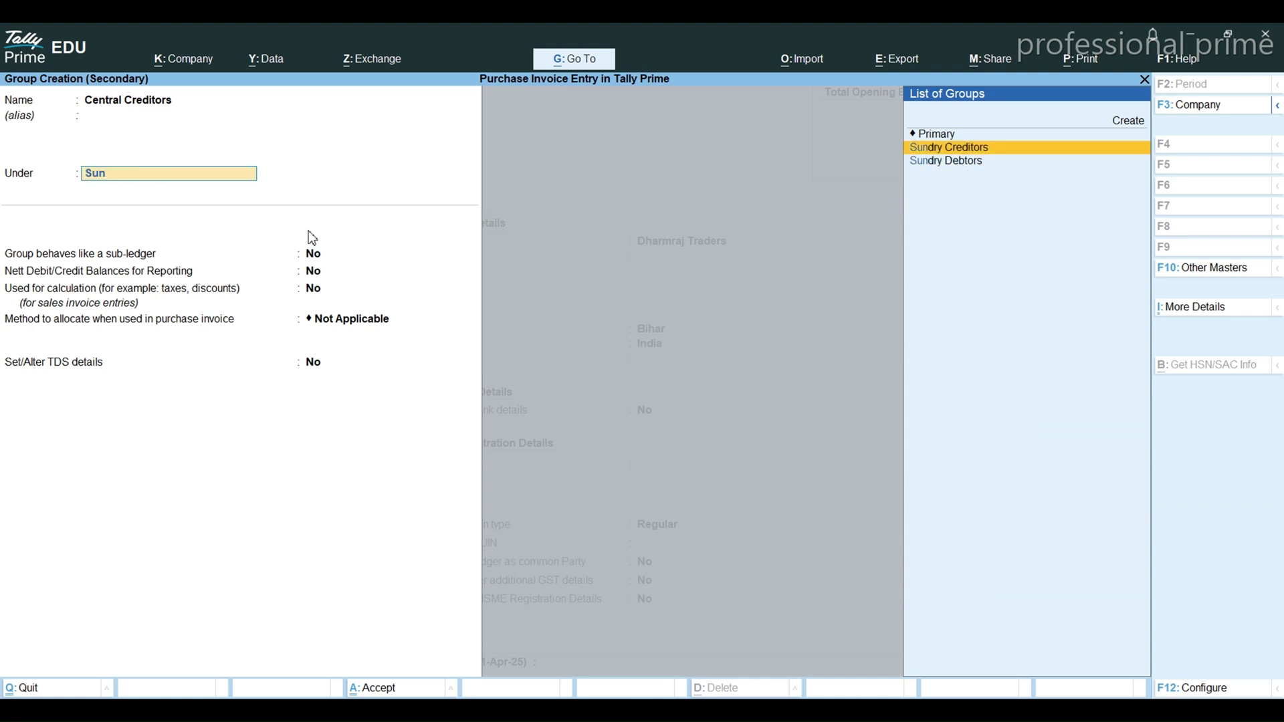
pyautogui.press('Return')
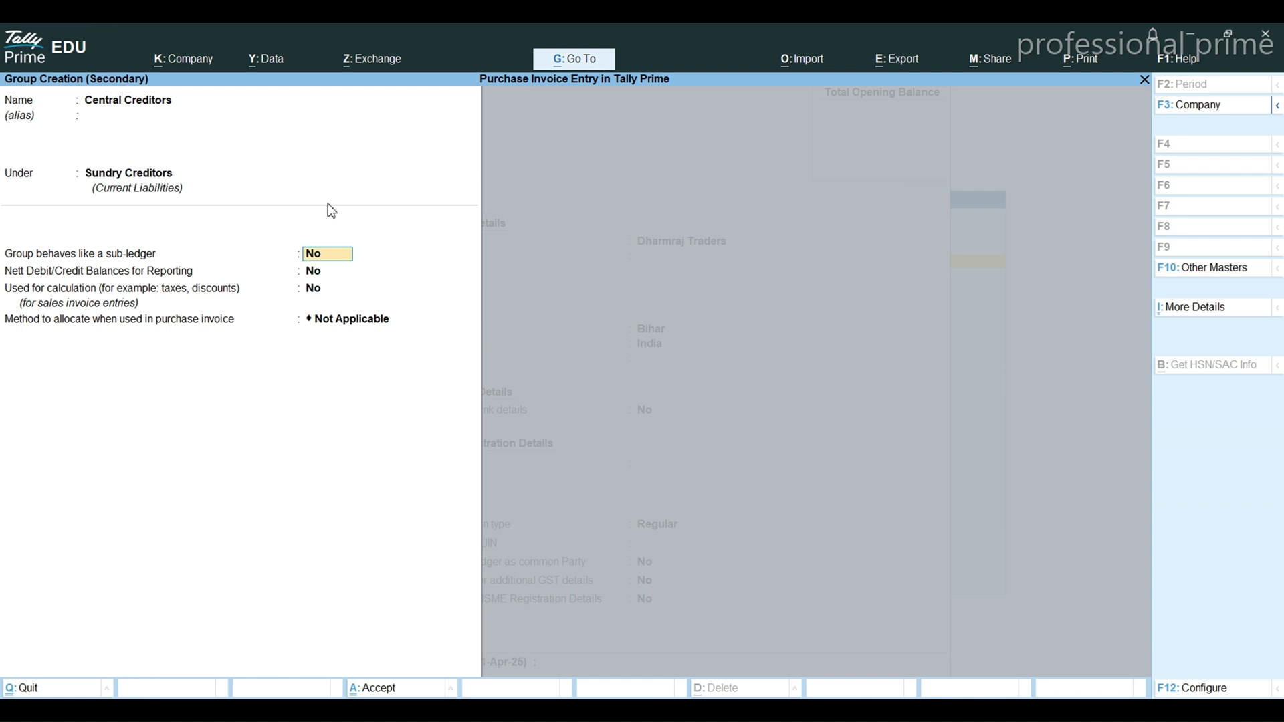
pyautogui.press('ctrl')
pyautogui.hotkey('ctrl', 'a')
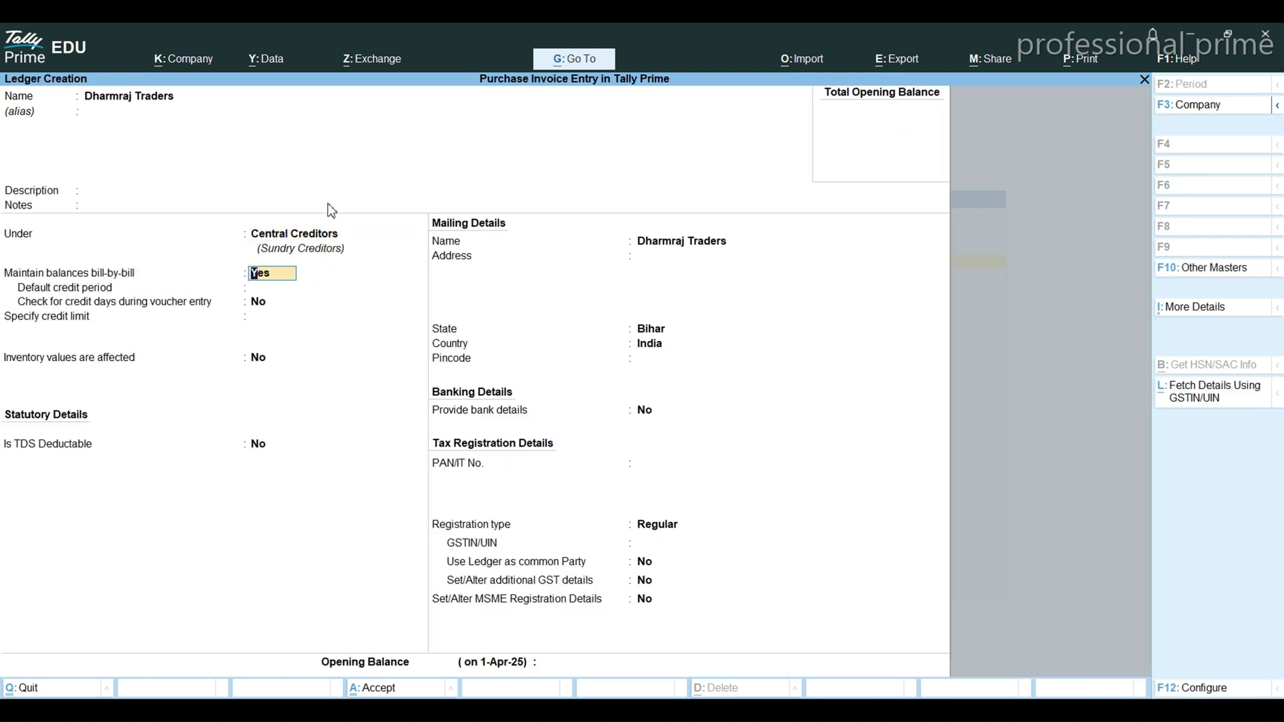
# - Create a Local Creditors group under Sundry Creditors from the ledger's parent group selection
pyautogui.press('BackSpace')
pyautogui.hotkey('alt', 'c')
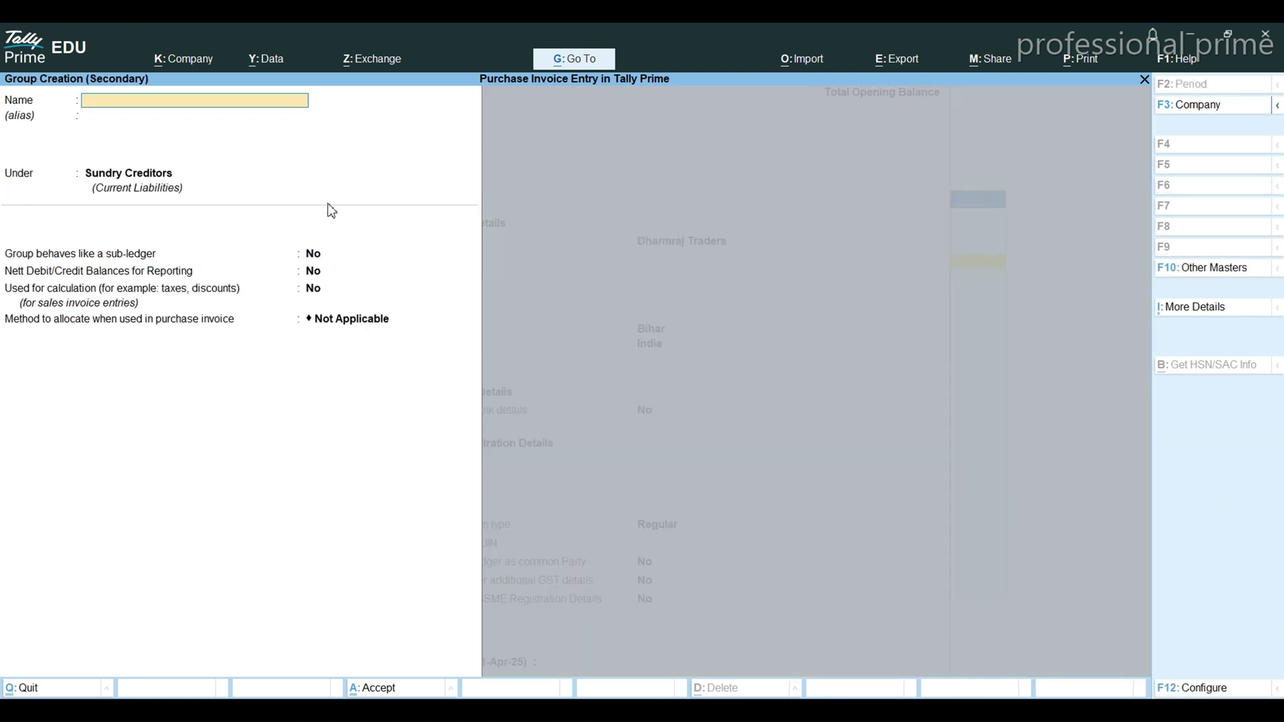
pyautogui.write('Local Crediritors')
pyautogui.press('Return')
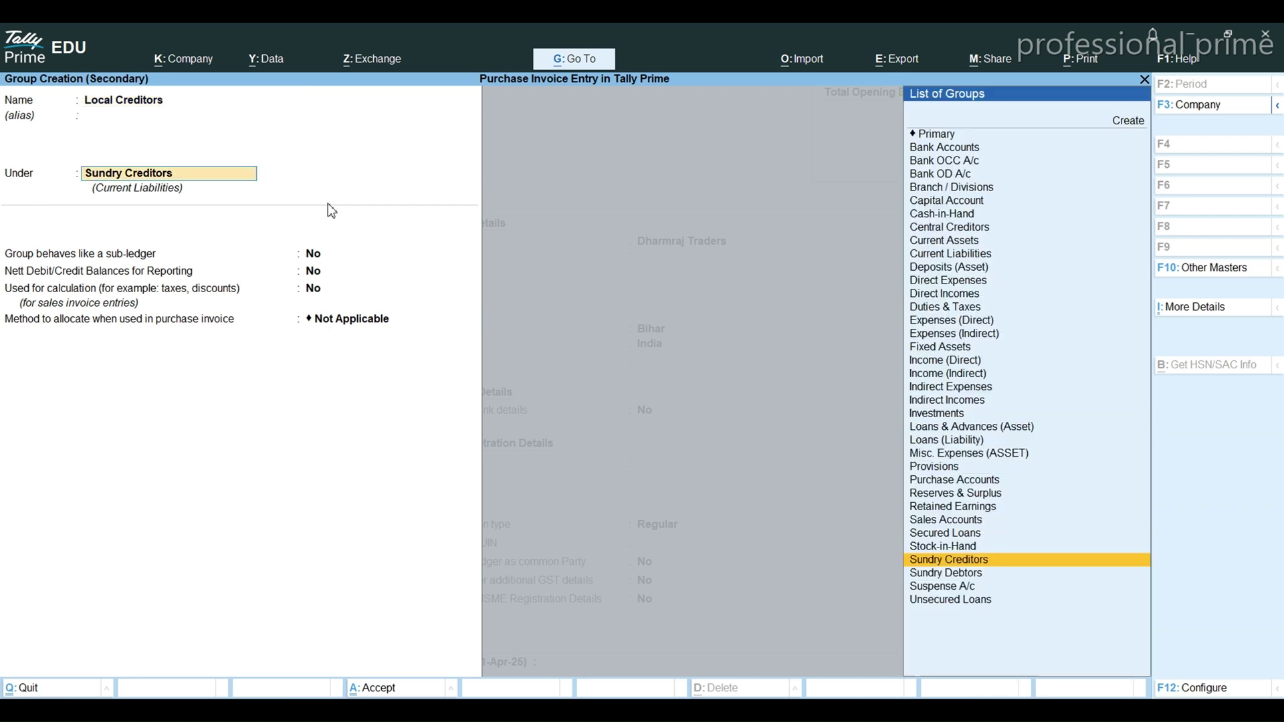
pyautogui.press('Return')
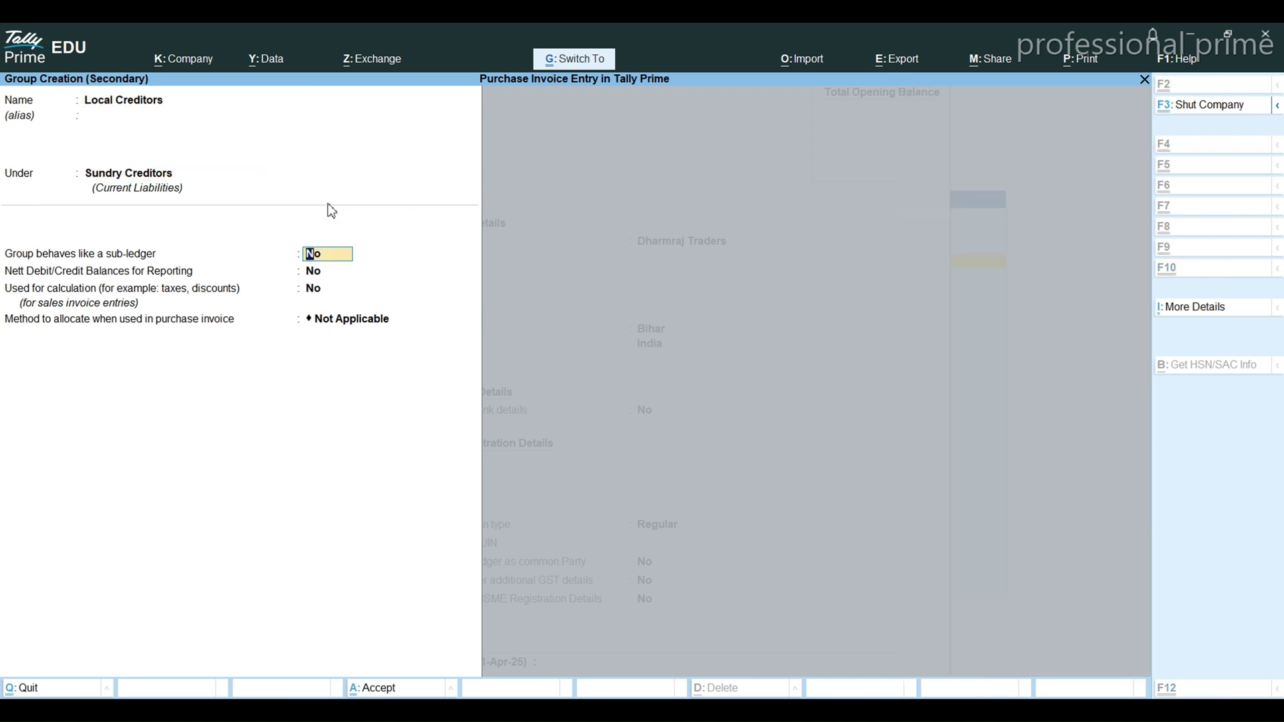
pyautogui.hotkey('ctrl', 'a')
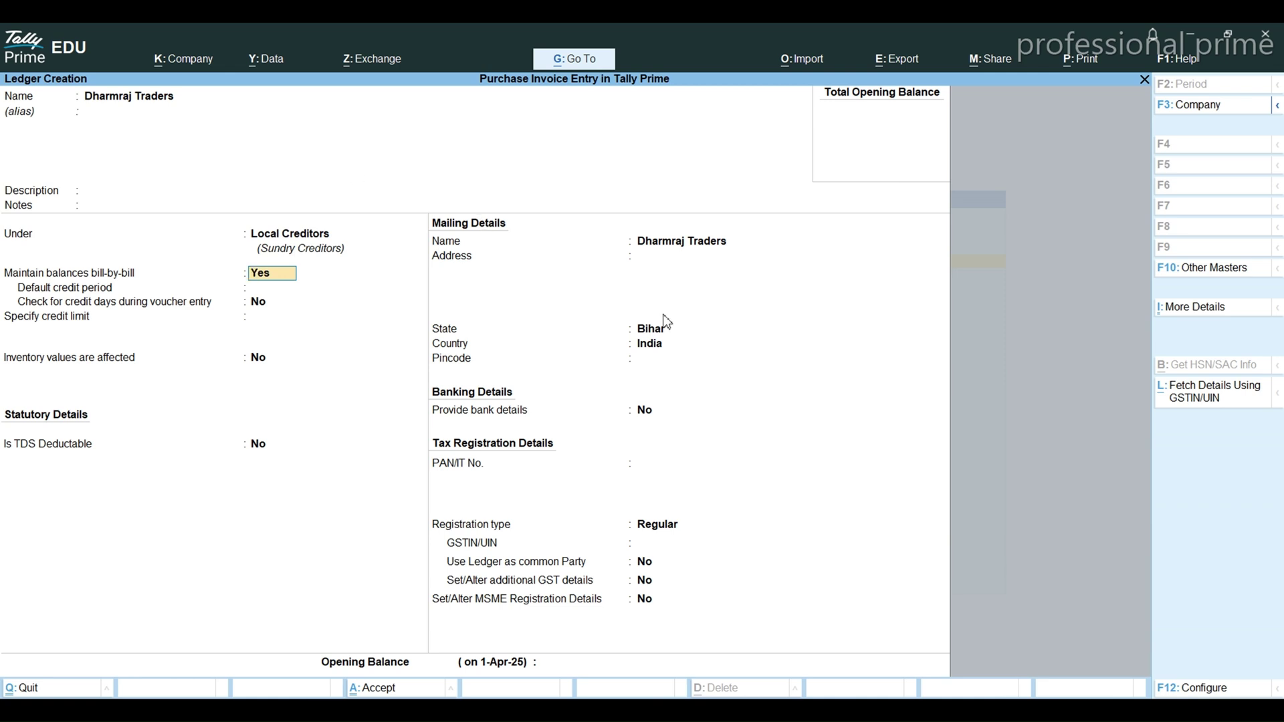
# - Check the supplier's purchase type in the Word outline, and move the Dharmraj Traders ledger to the Central Creditors group in TallyPrime
pyautogui.hotkey('alt', 'Tab')
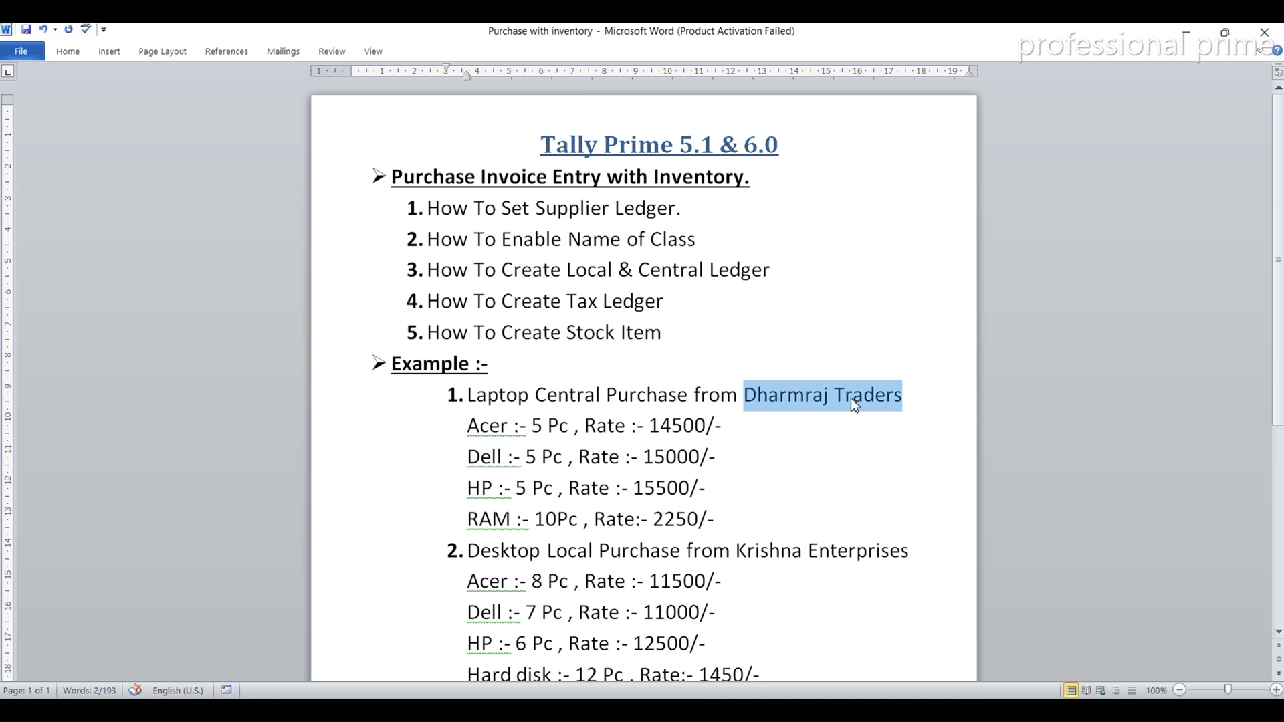
pyautogui.hotkey('alt', 'Tab')
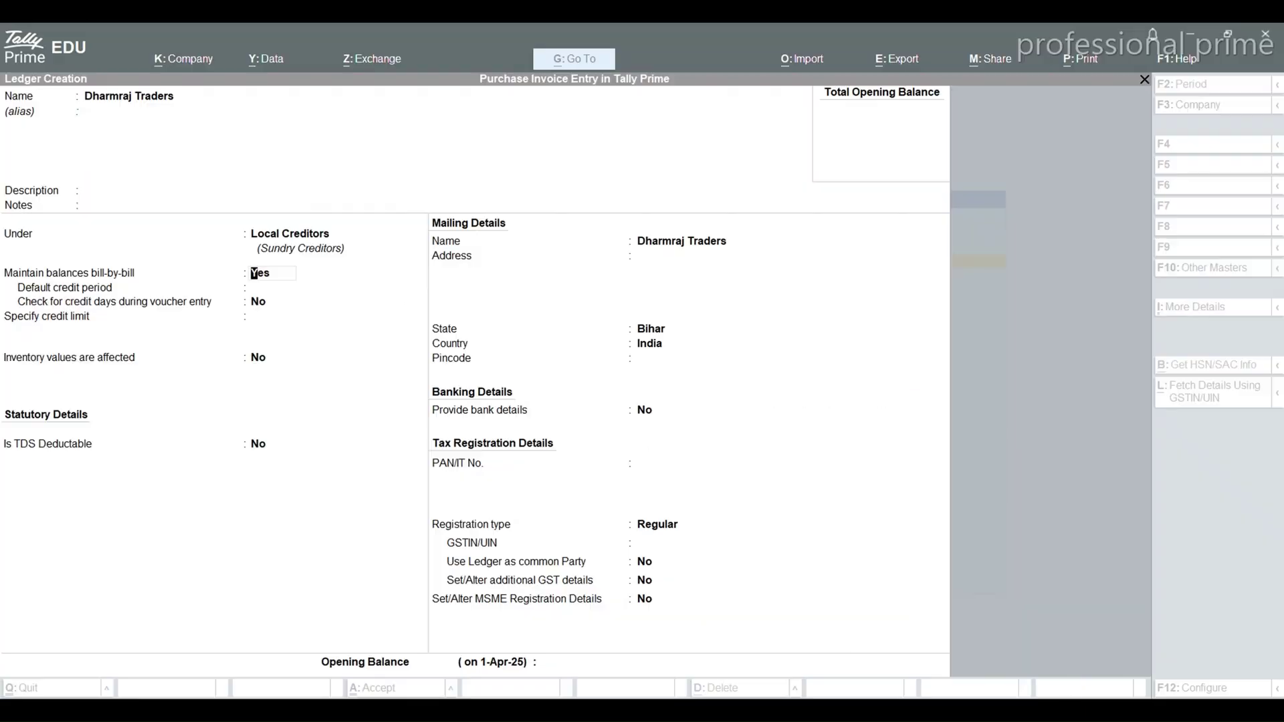
pyautogui.press('BackSpace')
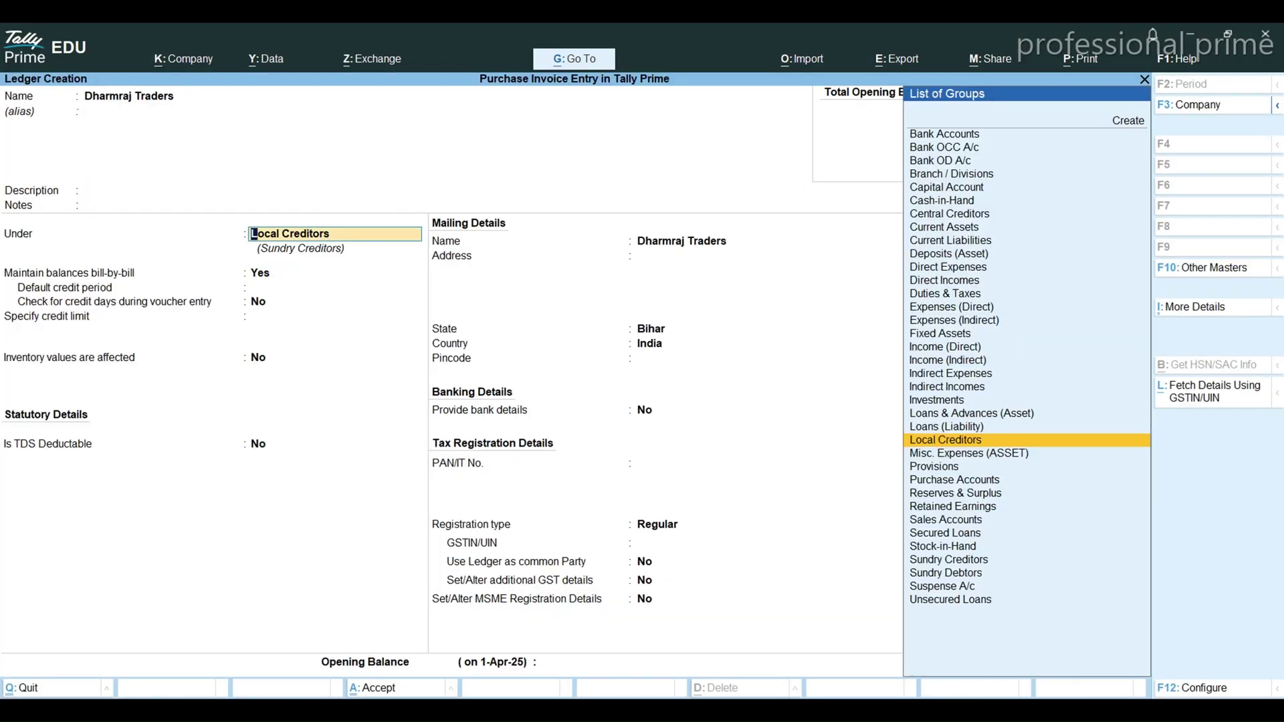
pyautogui.write('Cen')
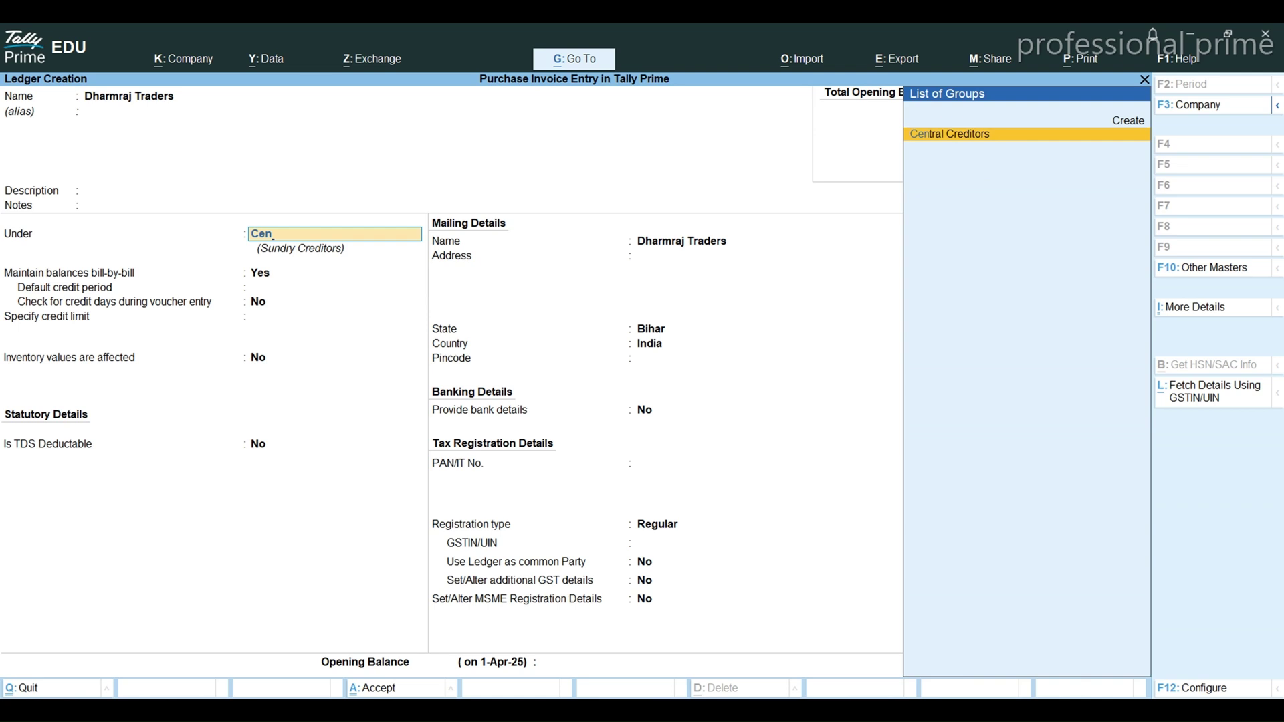
pyautogui.press('Return')
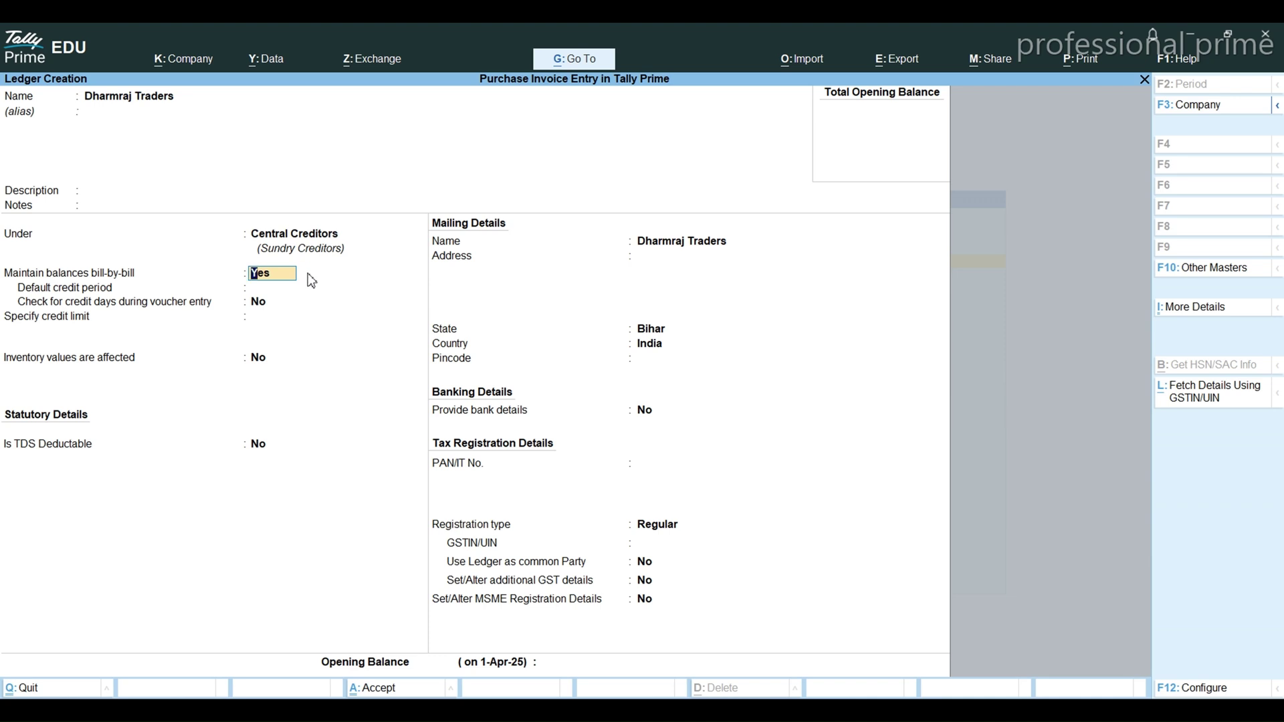
# - Keep bill-by-bill balances, set the default credit period to 8 days, enable the credit days check, and leave the credit limit blank
pyautogui.press('Return')
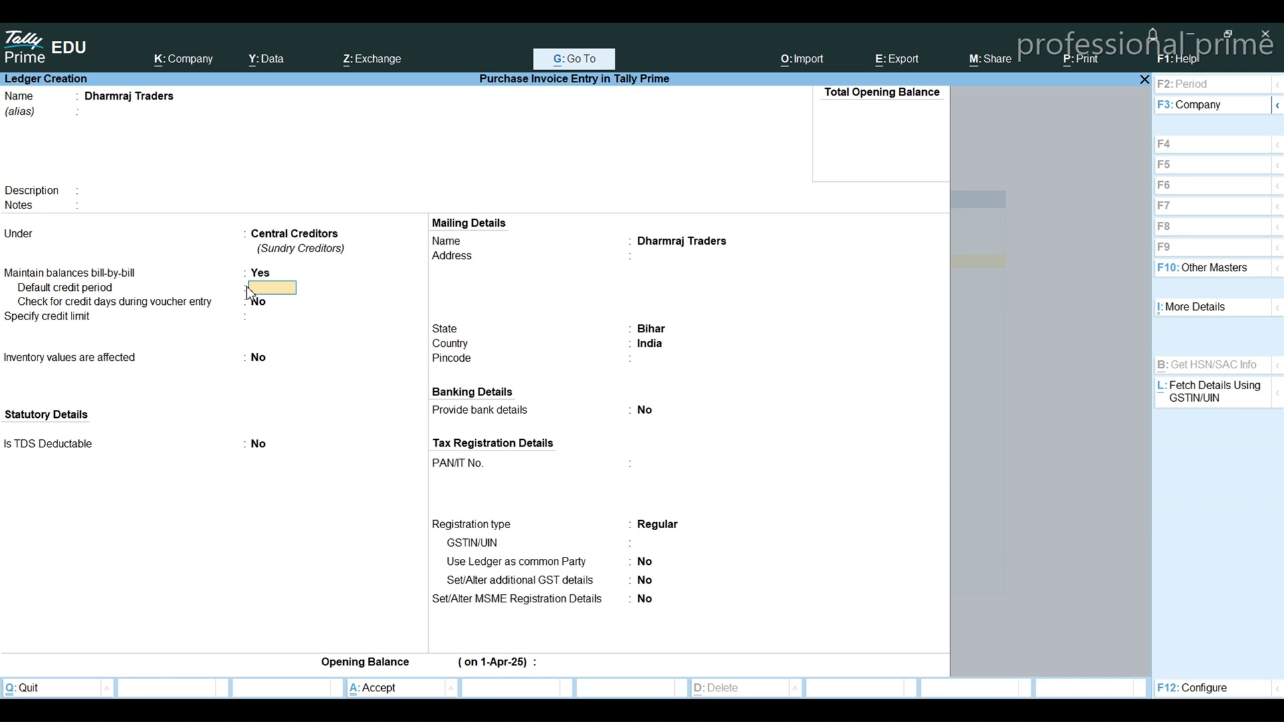
pyautogui.write('8')
pyautogui.press('Return')
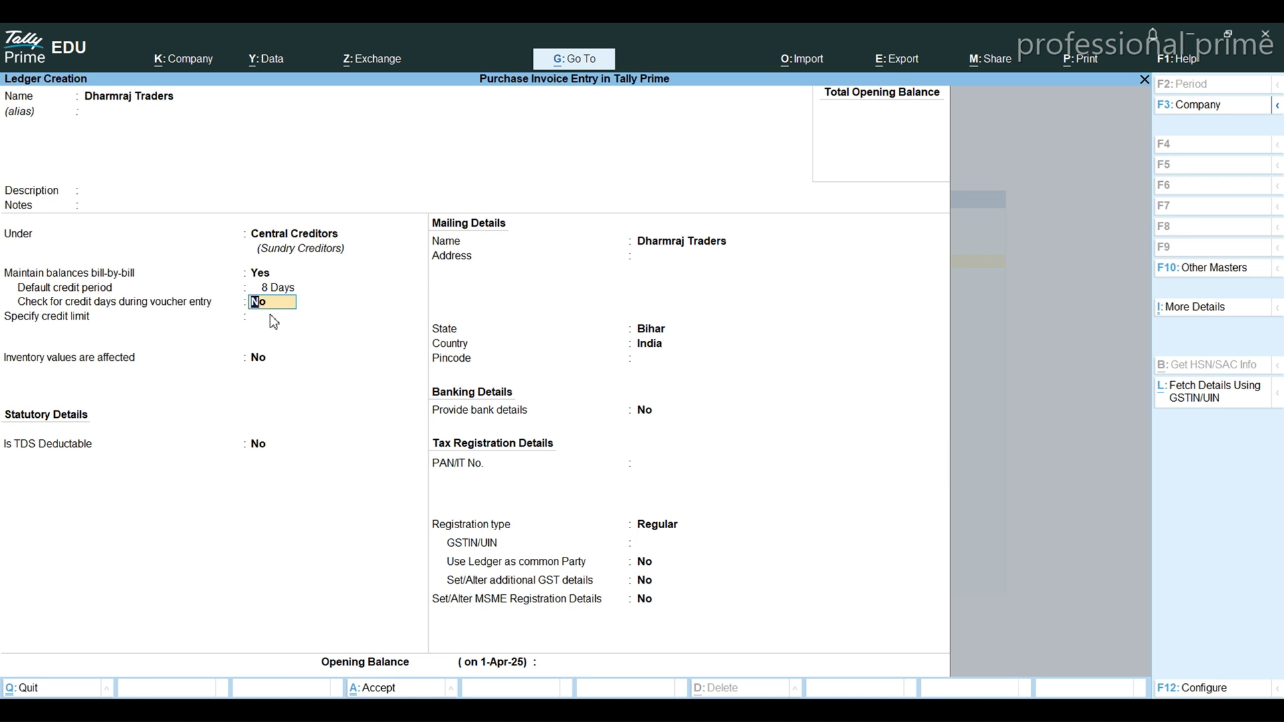
pyautogui.press('y')
pyautogui.press('Return')
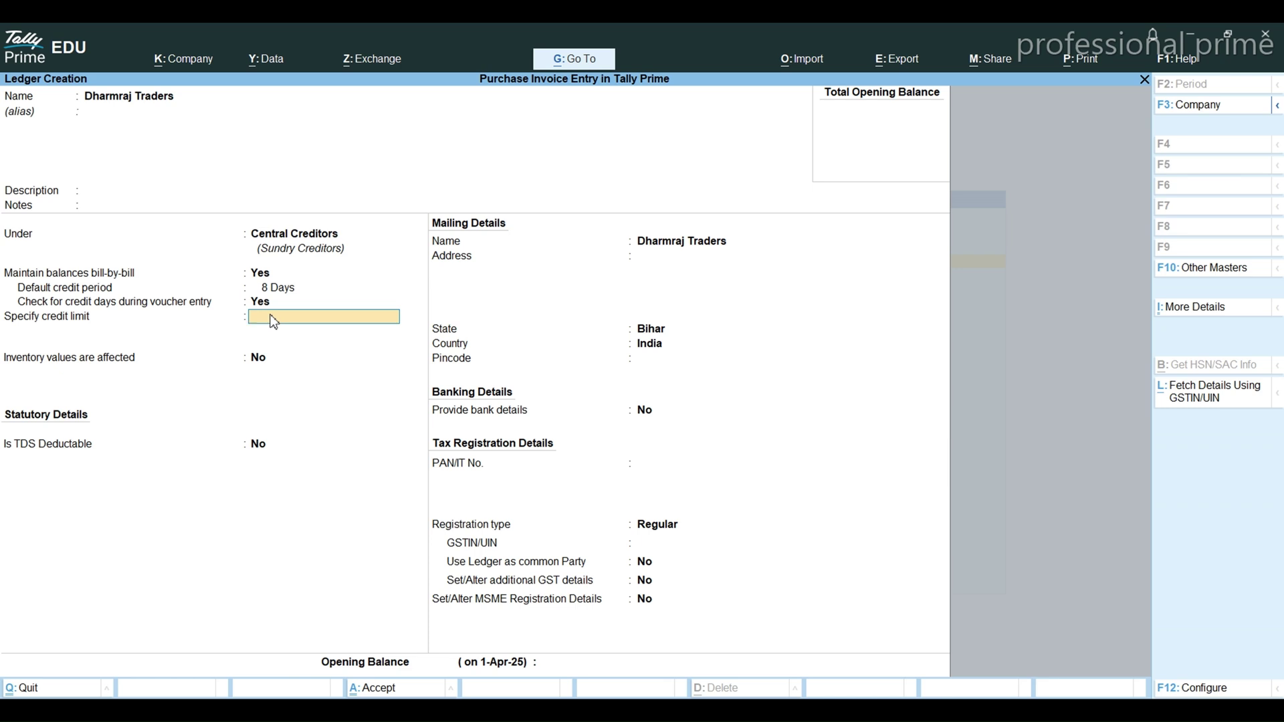
pyautogui.press('Return')
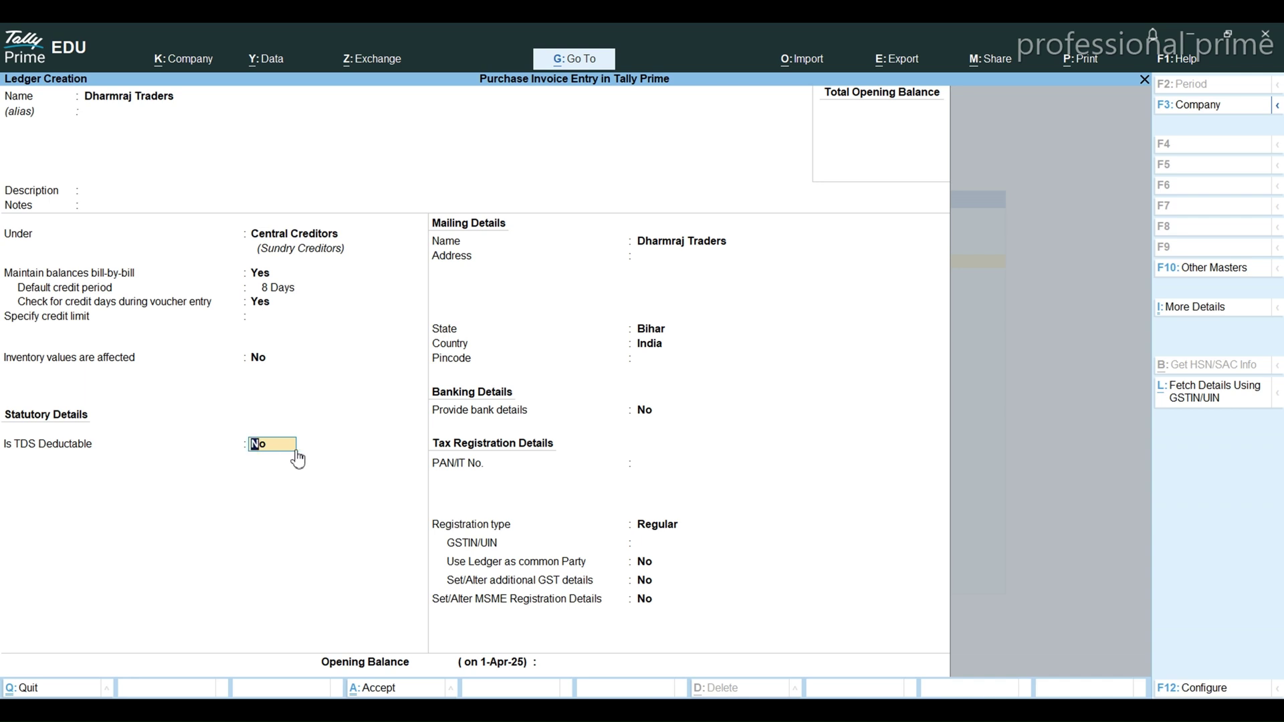
# - Make the Dharmraj Traders ledger TDS deductable with the deductee type Individual - Resident
pyautogui.write('y')
pyautogui.press('Return')
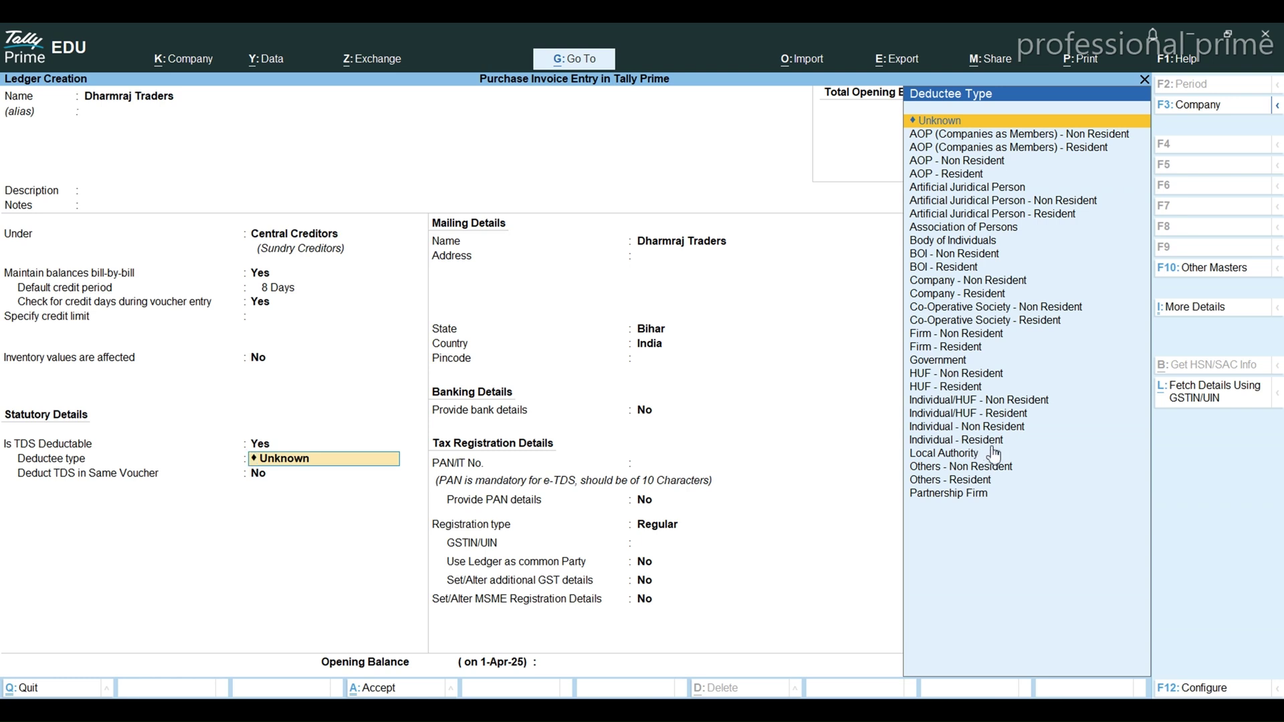
pyautogui.click(982, 498)
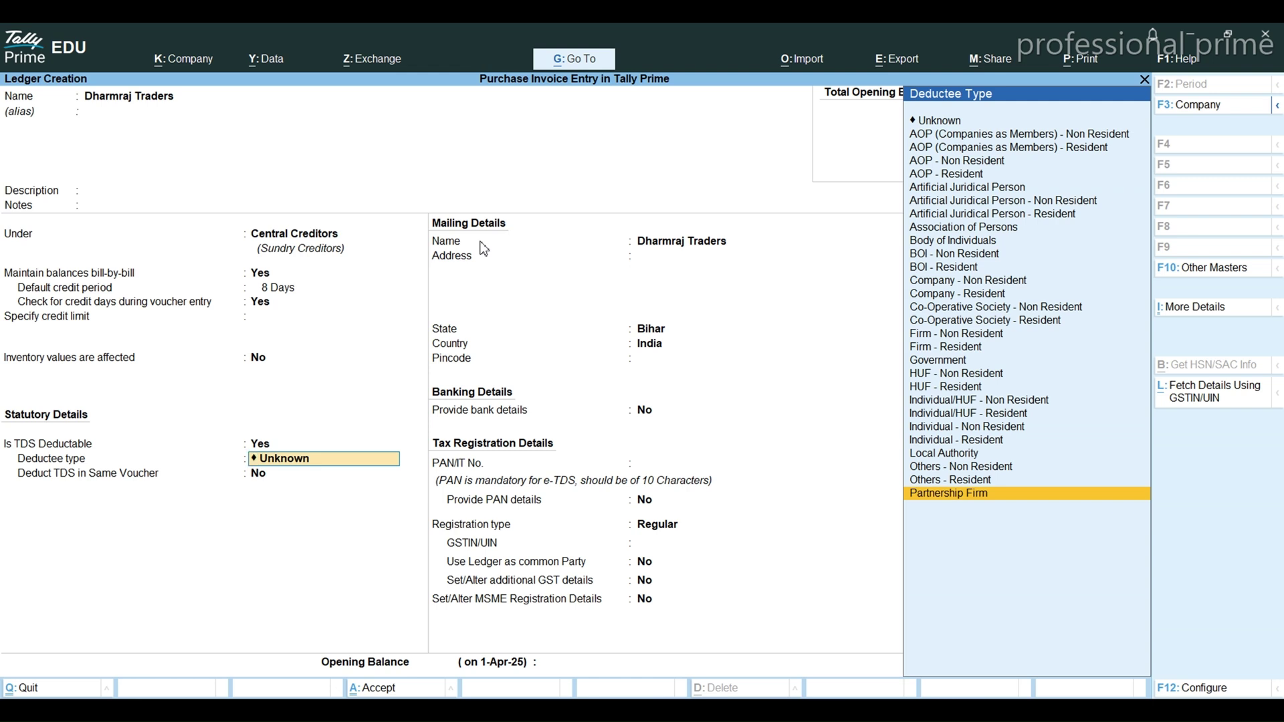
pyautogui.press('Up')
pyautogui.press('Up')
pyautogui.press('Up')
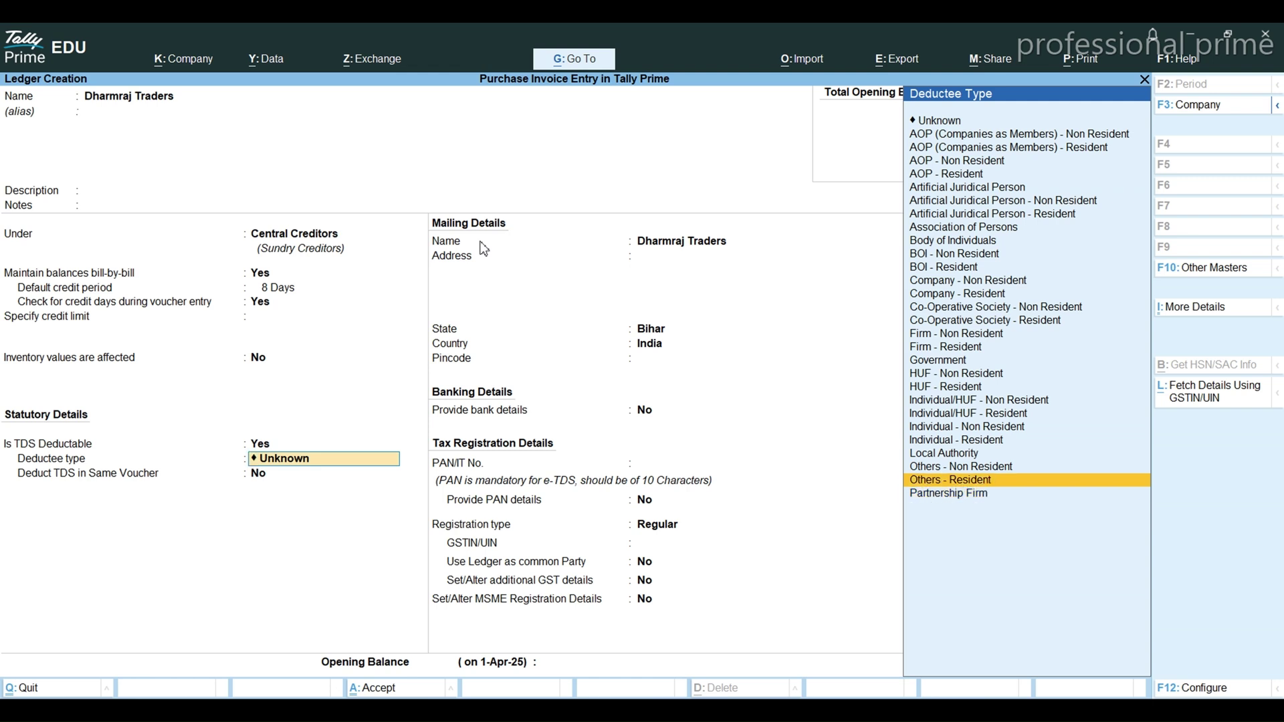
pyautogui.press('Up')
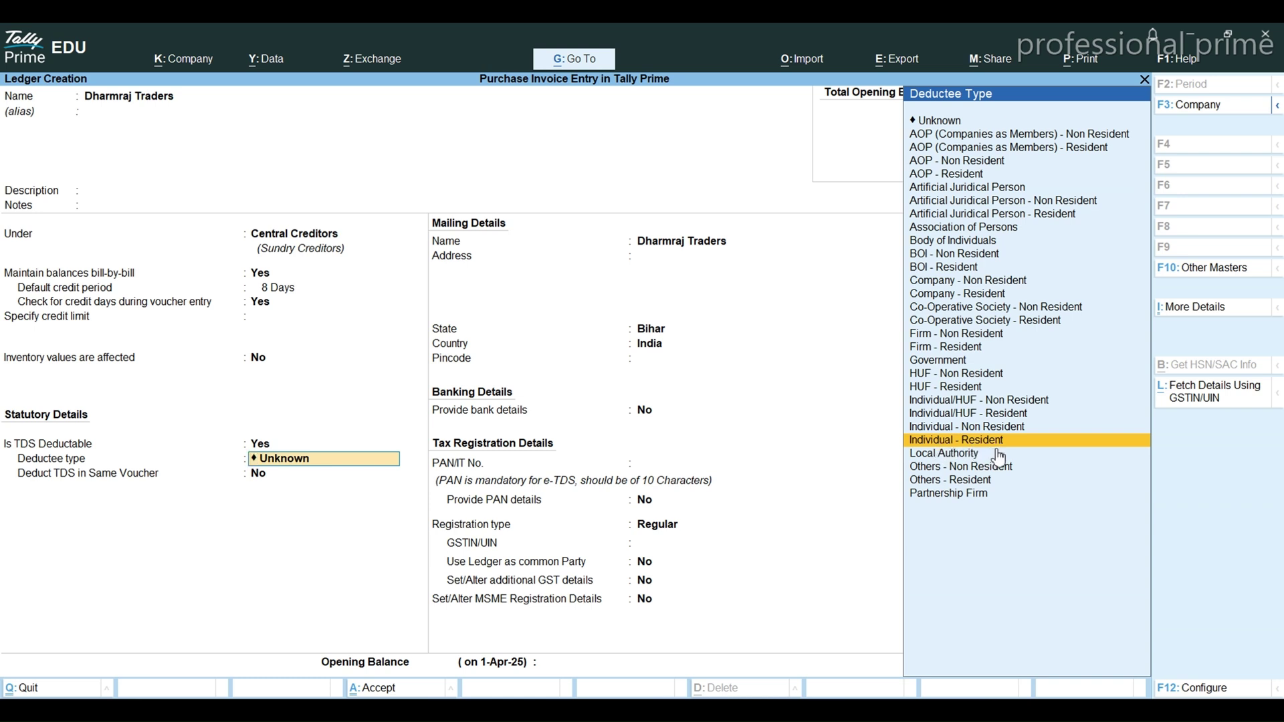
pyautogui.press('Return')
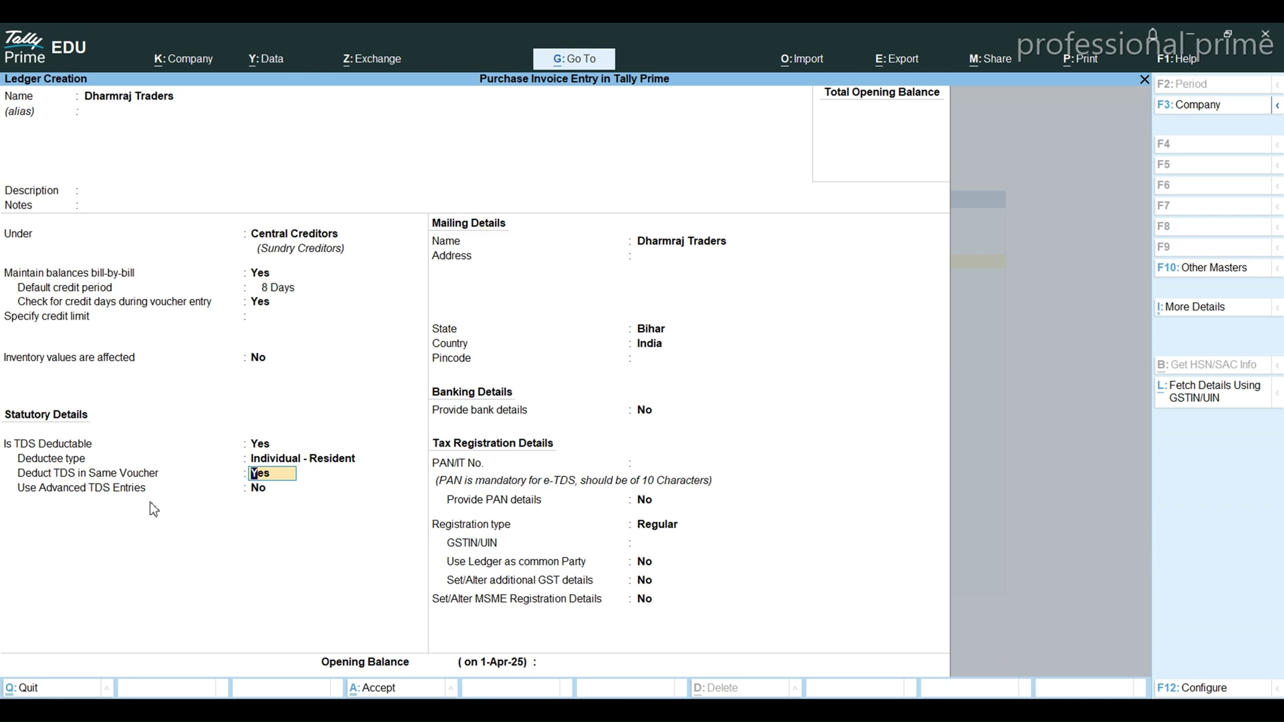
# - Enable TDS deduction in the same voucher with All Items as the nature of payment
pyautogui.press('BackSpace')
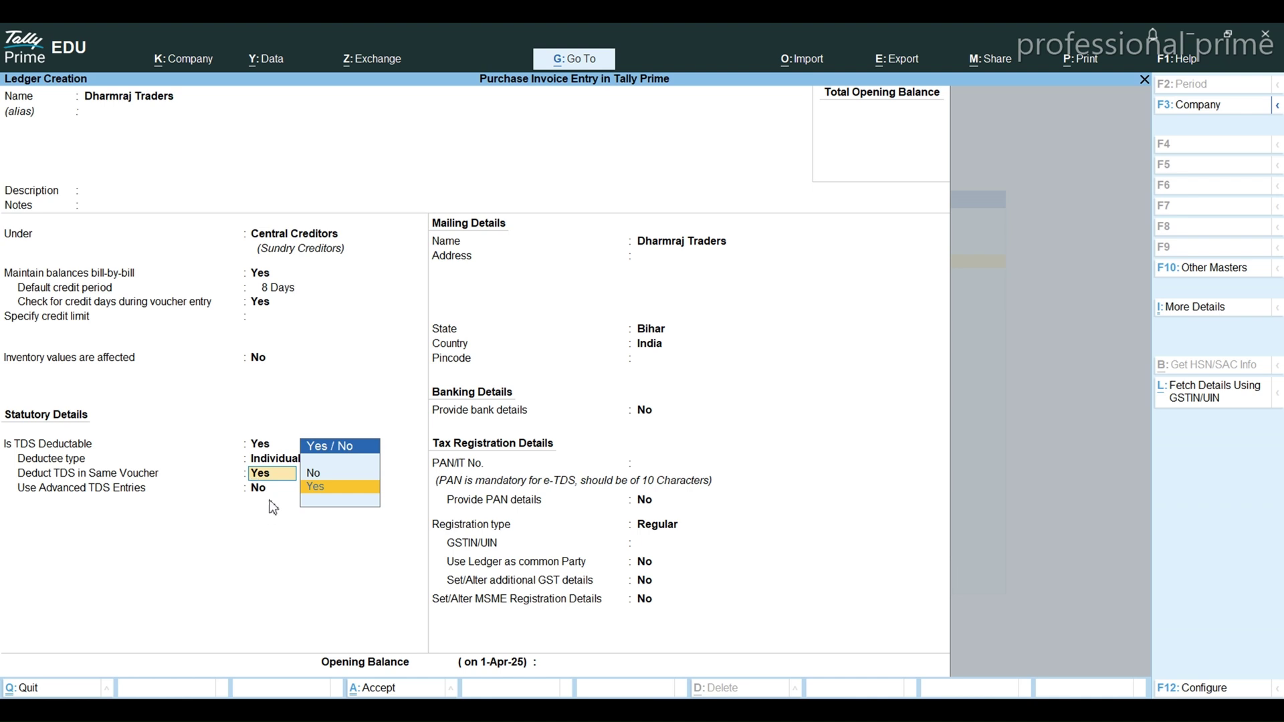
pyautogui.press('Return')
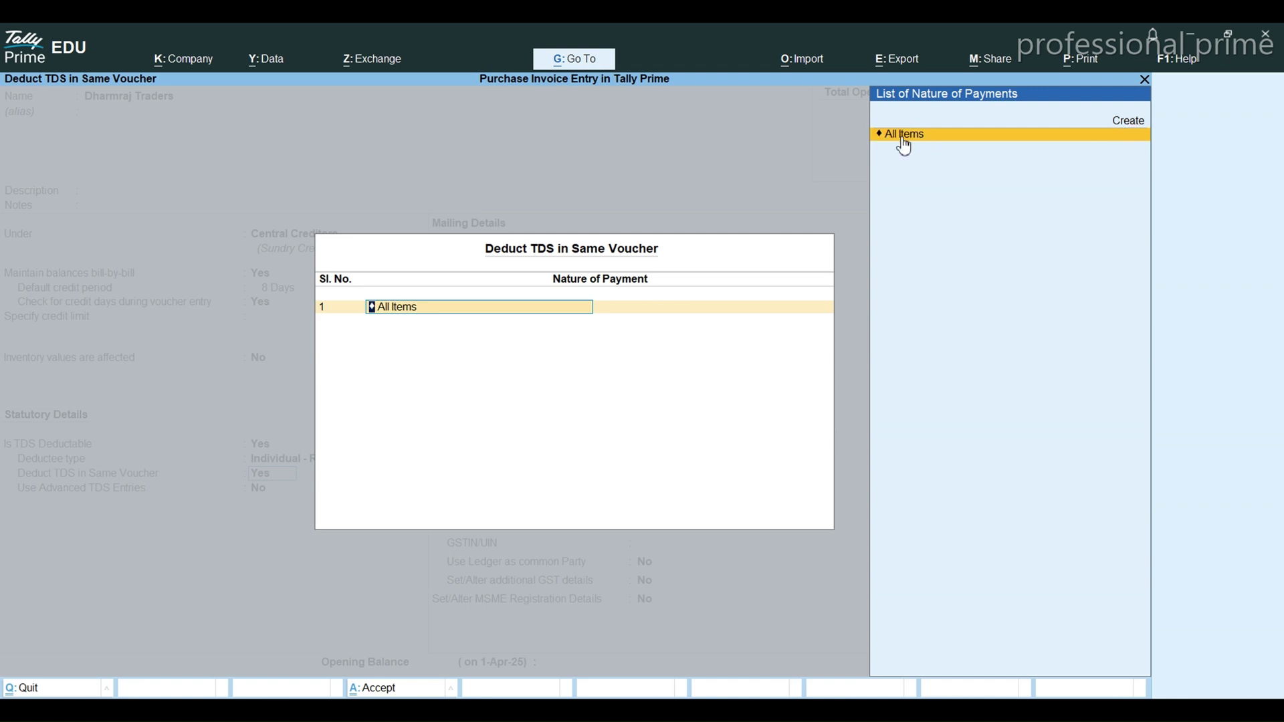
pyautogui.click(945, 145)
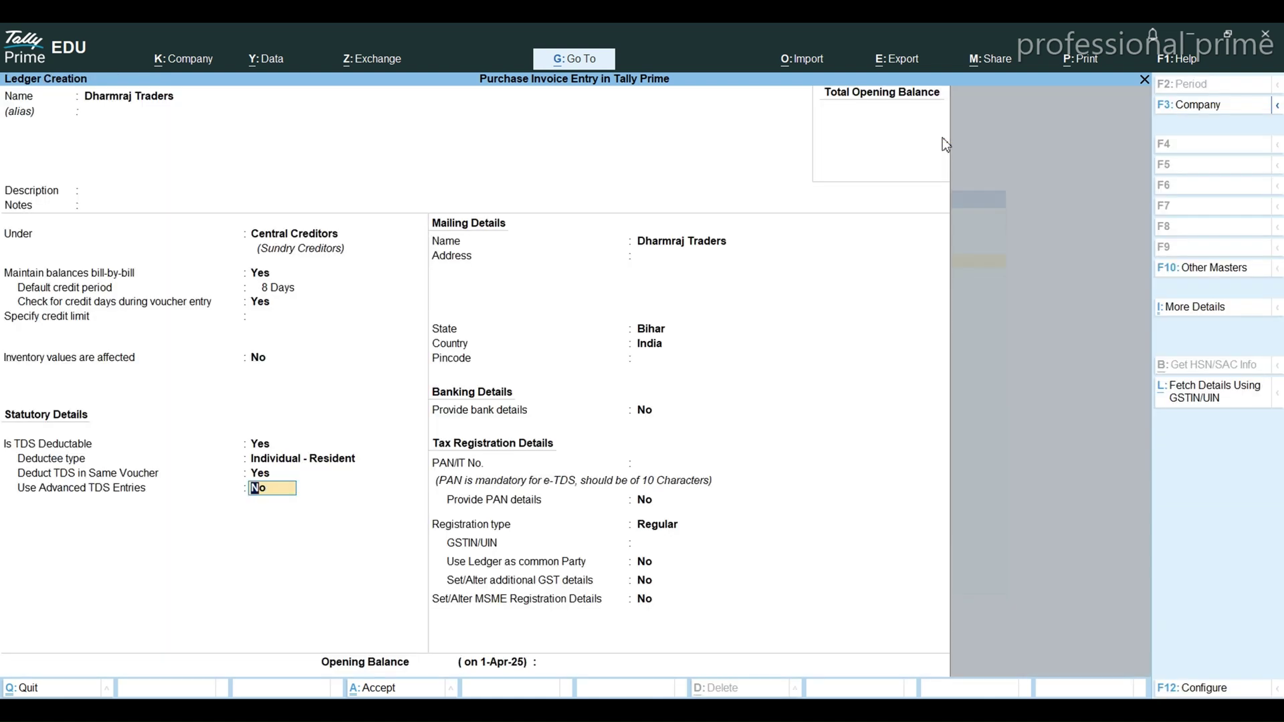
# - Reopen the same-voucher TDS deduction details, start creating a new nature of payment, and bring up the predefined payment natures
pyautogui.press('Up')
pyautogui.press('Return')
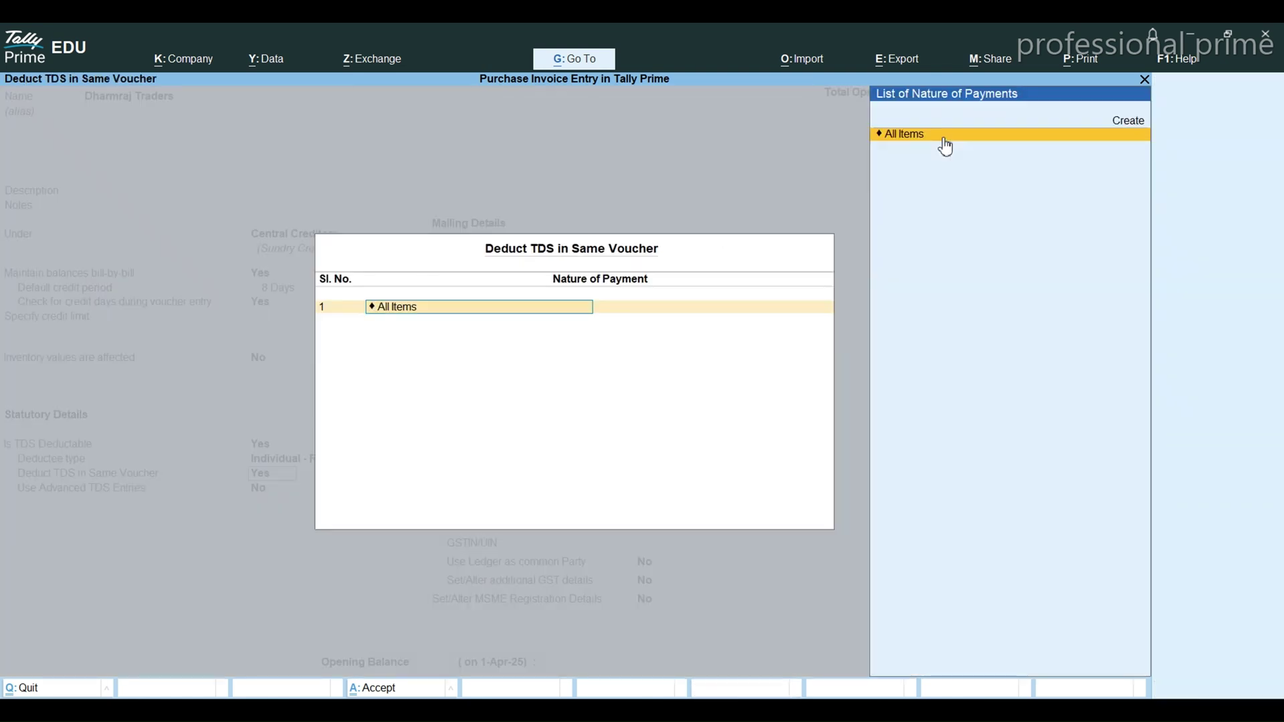
pyautogui.press('Up')
pyautogui.press('Return')
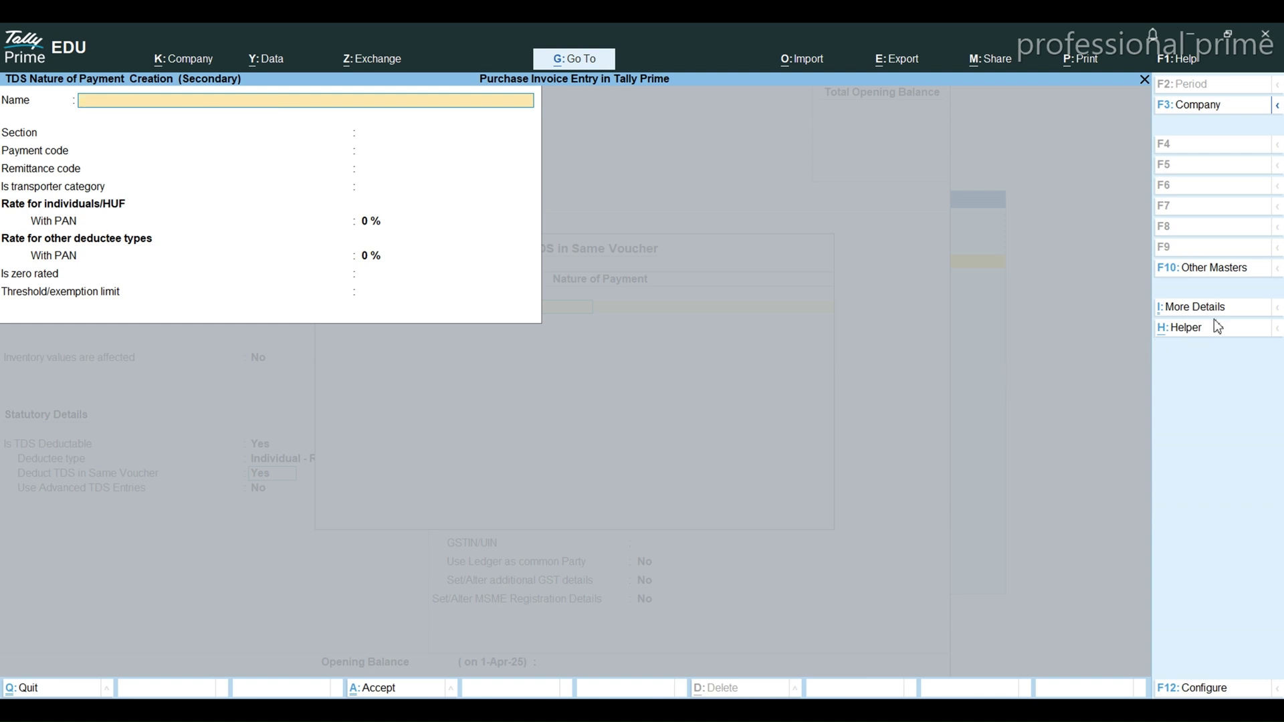
pyautogui.click(1183, 334)
pyautogui.hotkey('ctrl', 'h')
pyautogui.click(1189, 330)
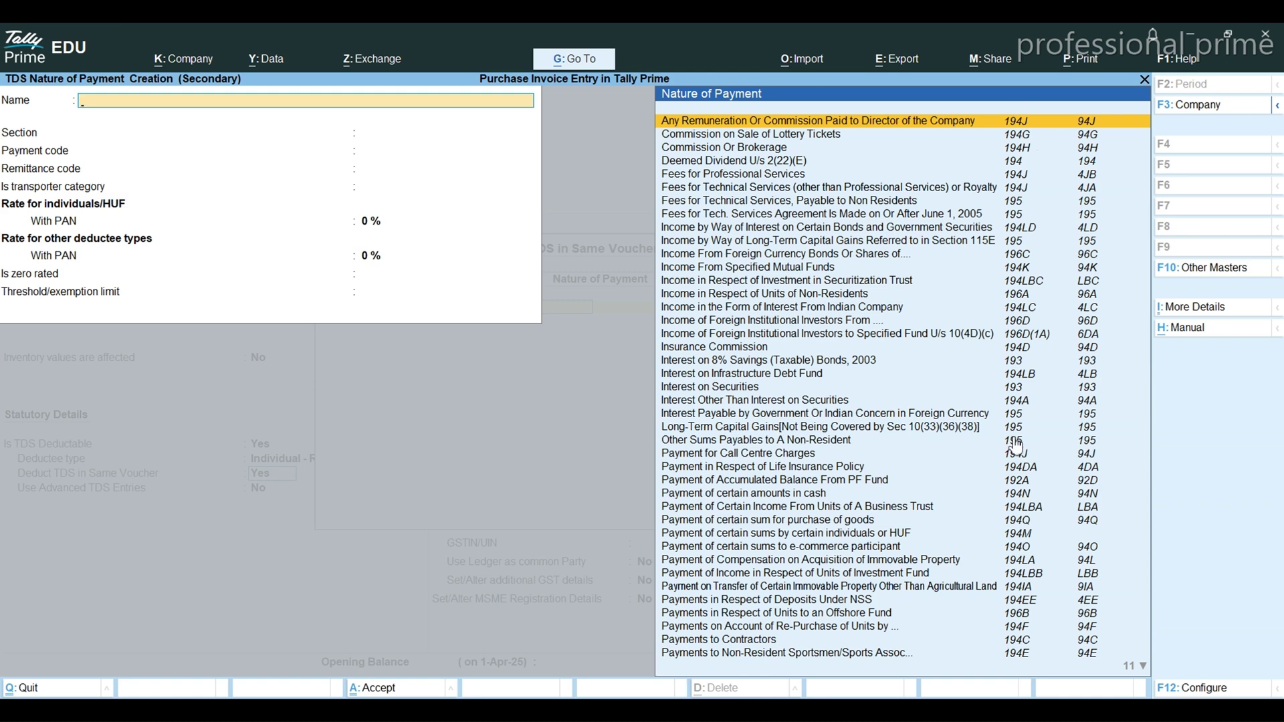
# - Look through the predefined natures of payment with their sections and codes, and return to the ledger without creating a new one
pyautogui.press('Down')
pyautogui.press('Down')
pyautogui.press('Down')
pyautogui.press('Down')
pyautogui.press('Down')
pyautogui.press('Down')
pyautogui.press('Down')
pyautogui.press('Down')
pyautogui.press('Down')
pyautogui.press('Down')
pyautogui.press('Down')
pyautogui.press('Down')
pyautogui.press('Down')
pyautogui.press('Down')
pyautogui.press('Down')
pyautogui.press('Down')
pyautogui.press('Down')
pyautogui.press('Down')
pyautogui.press('Down')
pyautogui.press('Down')
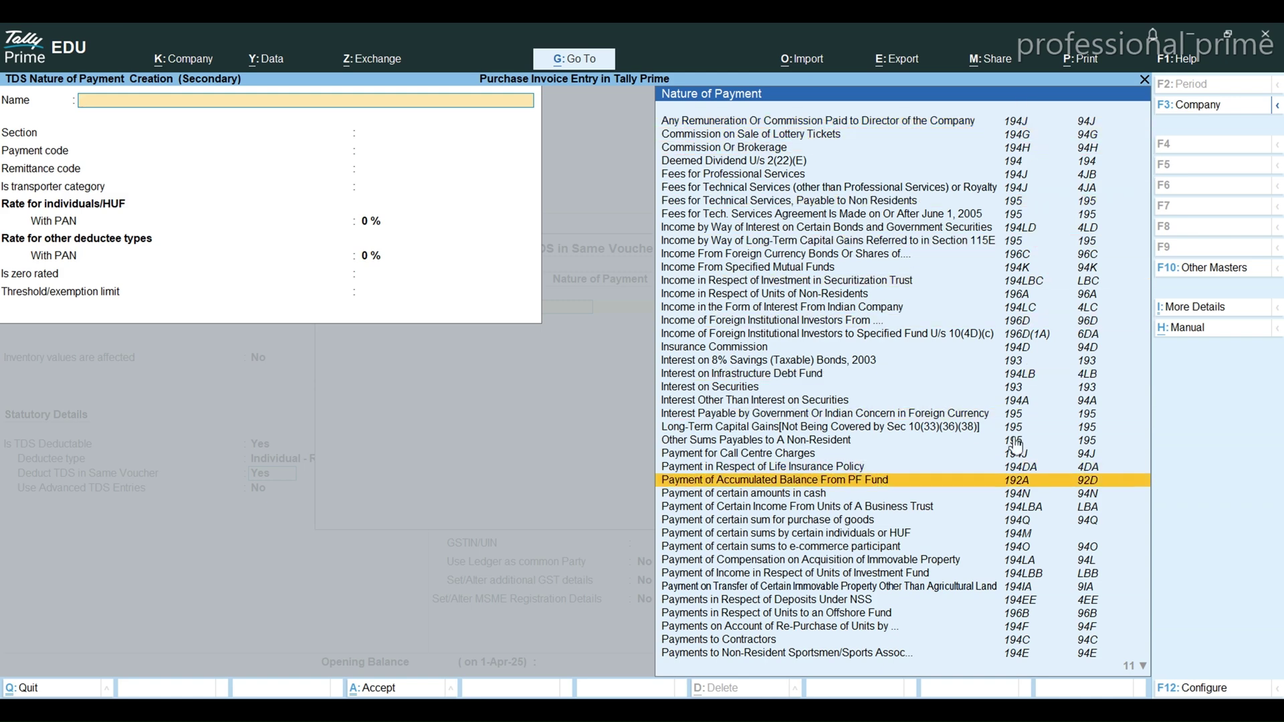
pyautogui.press('Down')
pyautogui.press('Down')
pyautogui.press('Down')
pyautogui.press('Down')
pyautogui.press('Down')
pyautogui.press('Down')
pyautogui.press('Down')
pyautogui.press('Down')
pyautogui.press('Down')
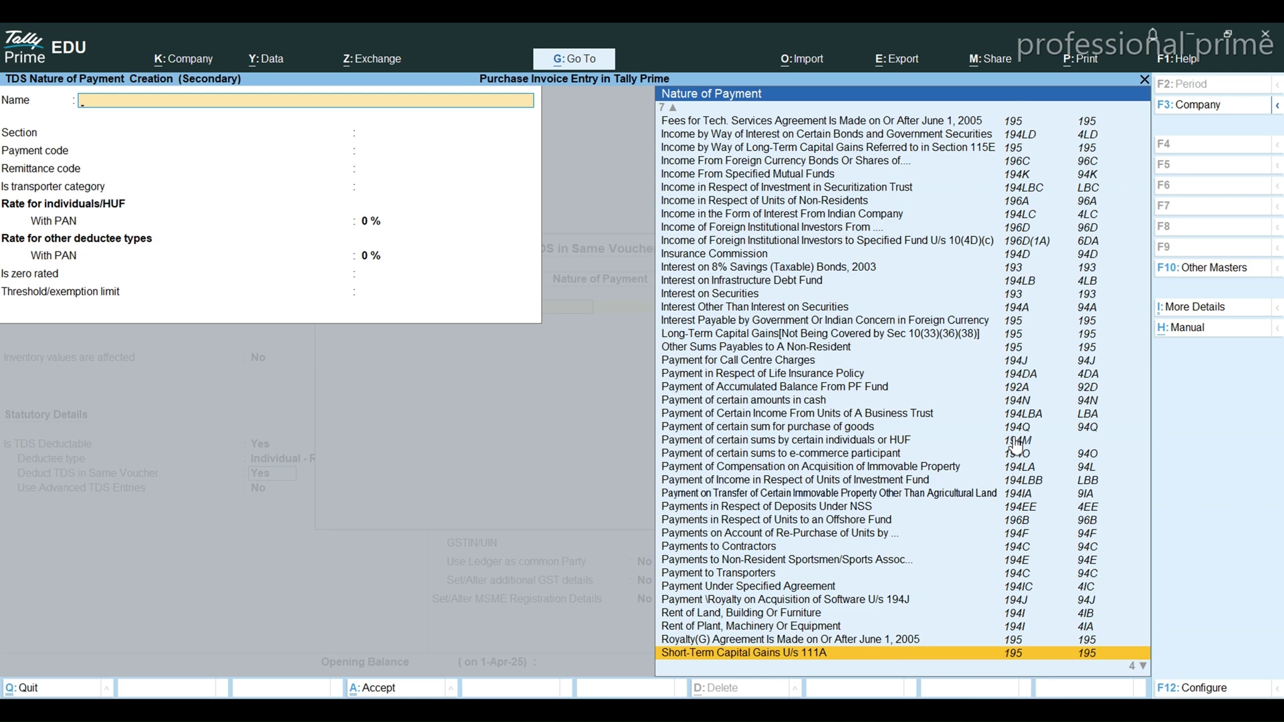
pyautogui.press('Down')
pyautogui.press('Down')
pyautogui.press('Down')
pyautogui.press('Up')
pyautogui.press('Up')
pyautogui.press('Up')
pyautogui.press('Up')
pyautogui.press('Up')
pyautogui.press('Up')
pyautogui.press('Up')
pyautogui.press('Up')
pyautogui.press('Up')
pyautogui.press('Up')
pyautogui.press('Up')
pyautogui.press('Up')
pyautogui.press('Up')
pyautogui.press('Up')
pyautogui.press('Up')
pyautogui.press('Up')
pyautogui.press('Up')
pyautogui.press('Up')
pyautogui.press('Up')
pyautogui.press('Up')
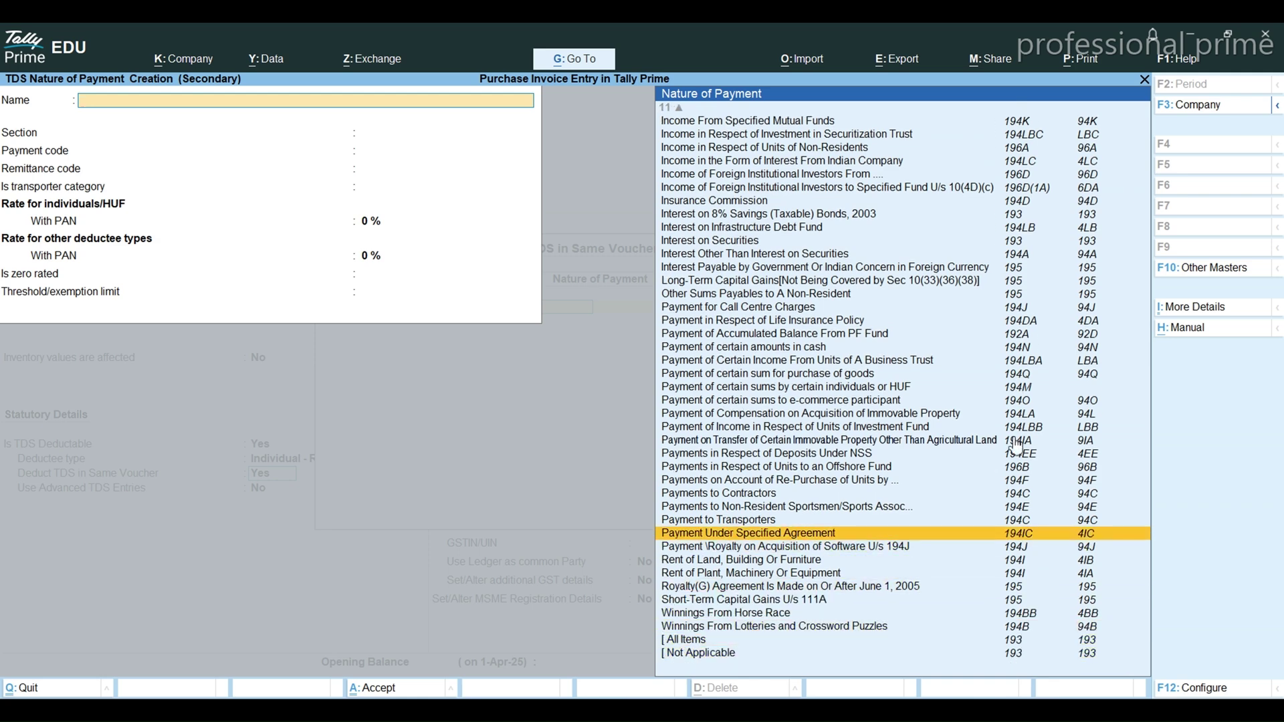
pyautogui.press('Up')
pyautogui.press('Up')
pyautogui.press('Up')
pyautogui.press('Up')
pyautogui.press('Up')
pyautogui.press('Up')
pyautogui.press('Up')
pyautogui.press('Up')
pyautogui.press('Up')
pyautogui.press('Up')
pyautogui.press('Up')
pyautogui.press('Up')
pyautogui.press('Up')
pyautogui.press('Up')
pyautogui.press('Down')
pyautogui.press('Down')
pyautogui.press('Down')
pyautogui.press('Down')
pyautogui.press('Down')
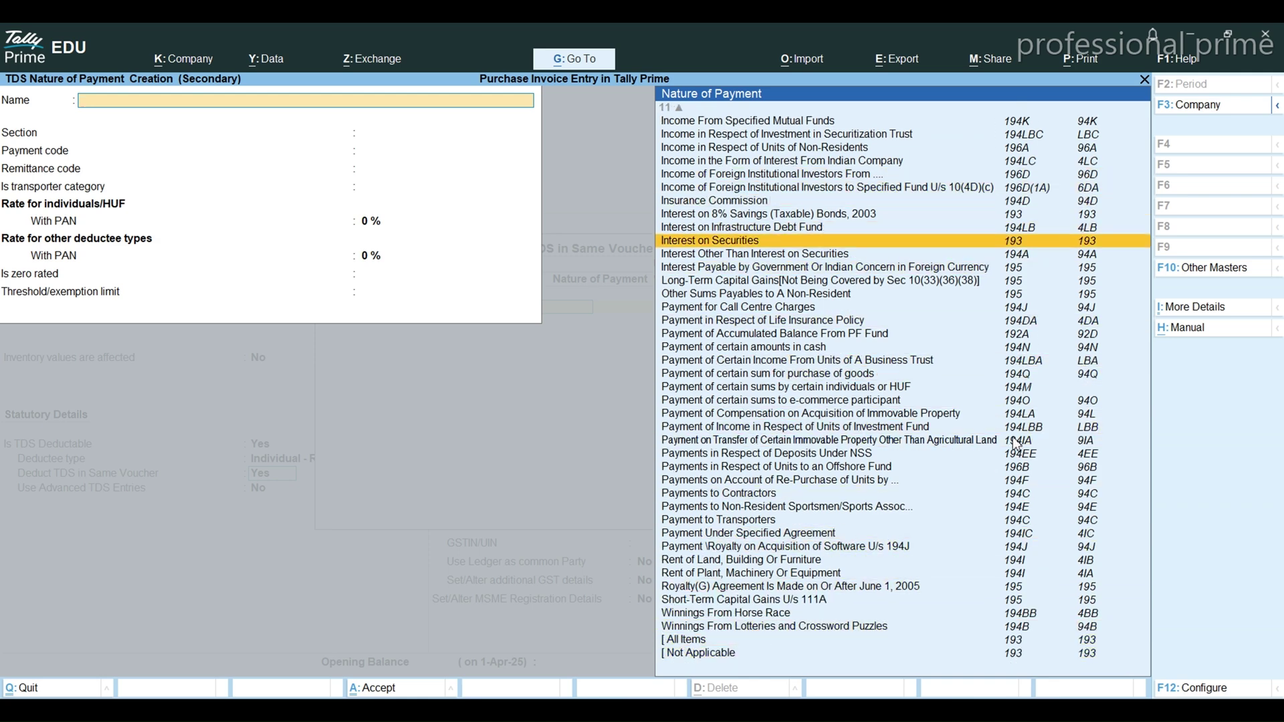
pyautogui.press('Down')
pyautogui.press('Down')
pyautogui.press('Down')
pyautogui.press('Down')
pyautogui.press('Down')
pyautogui.press('Down')
pyautogui.press('Down')
pyautogui.press('Down')
pyautogui.press('Down')
pyautogui.press('Down')
pyautogui.press('Down')
pyautogui.press('Down')
pyautogui.press('Down')
pyautogui.press('Down')
pyautogui.press('Down')
pyautogui.press('Down')
pyautogui.press('Down')
pyautogui.press('Down')
pyautogui.press('Down')
pyautogui.press('Down')
pyautogui.press('Down')
pyautogui.press('Down')
pyautogui.press('Down')
pyautogui.press('Down')
pyautogui.press('Down')
pyautogui.press('Down')
pyautogui.press('Down')
pyautogui.press('Down')
pyautogui.press('Down')
pyautogui.press('Down')
pyautogui.press('Down')
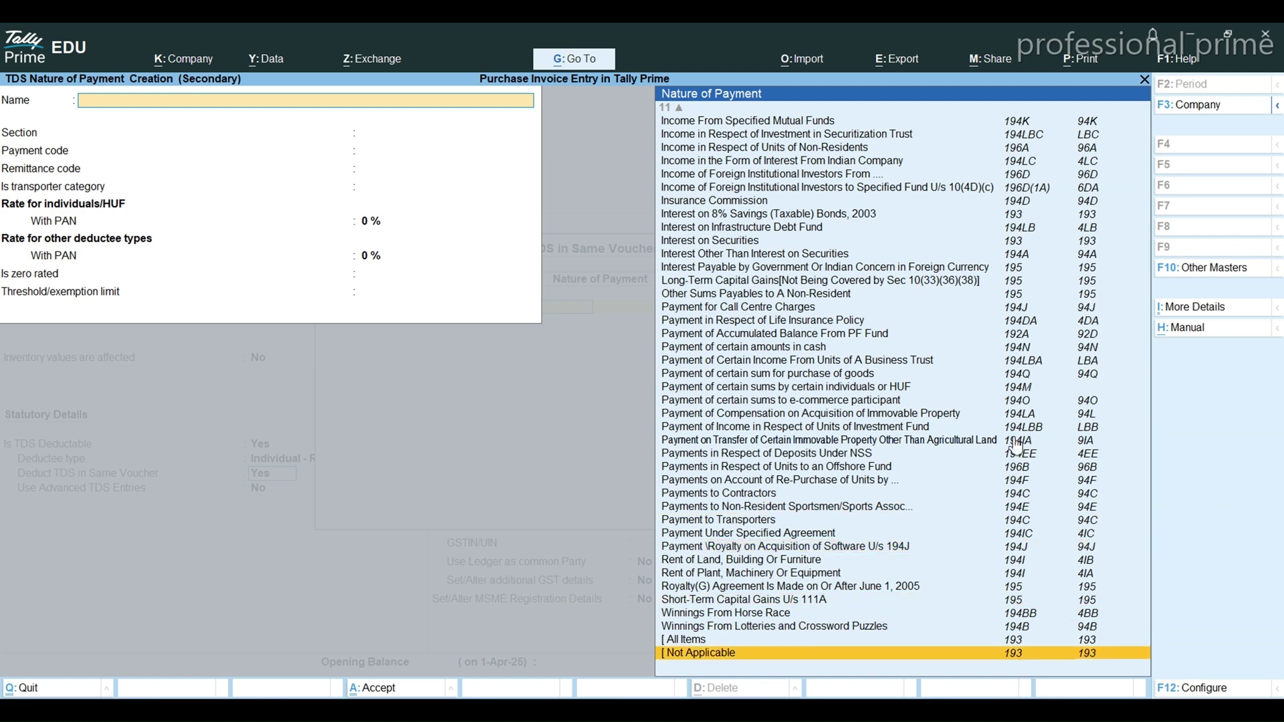
pyautogui.press('Up')
pyautogui.press('Up')
pyautogui.press('Up')
pyautogui.press('Up')
pyautogui.press('Up')
pyautogui.press('Up')
pyautogui.press('Up')
pyautogui.press('Up')
pyautogui.press('Up')
pyautogui.press('Up')
pyautogui.press('Up')
pyautogui.press('Up')
pyautogui.press('Up')
pyautogui.press('Up')
pyautogui.press('Up')
pyautogui.press('Up')
pyautogui.press('Up')
pyautogui.press('Up')
pyautogui.press('Up')
pyautogui.press('Up')
pyautogui.press('Up')
pyautogui.press('Up')
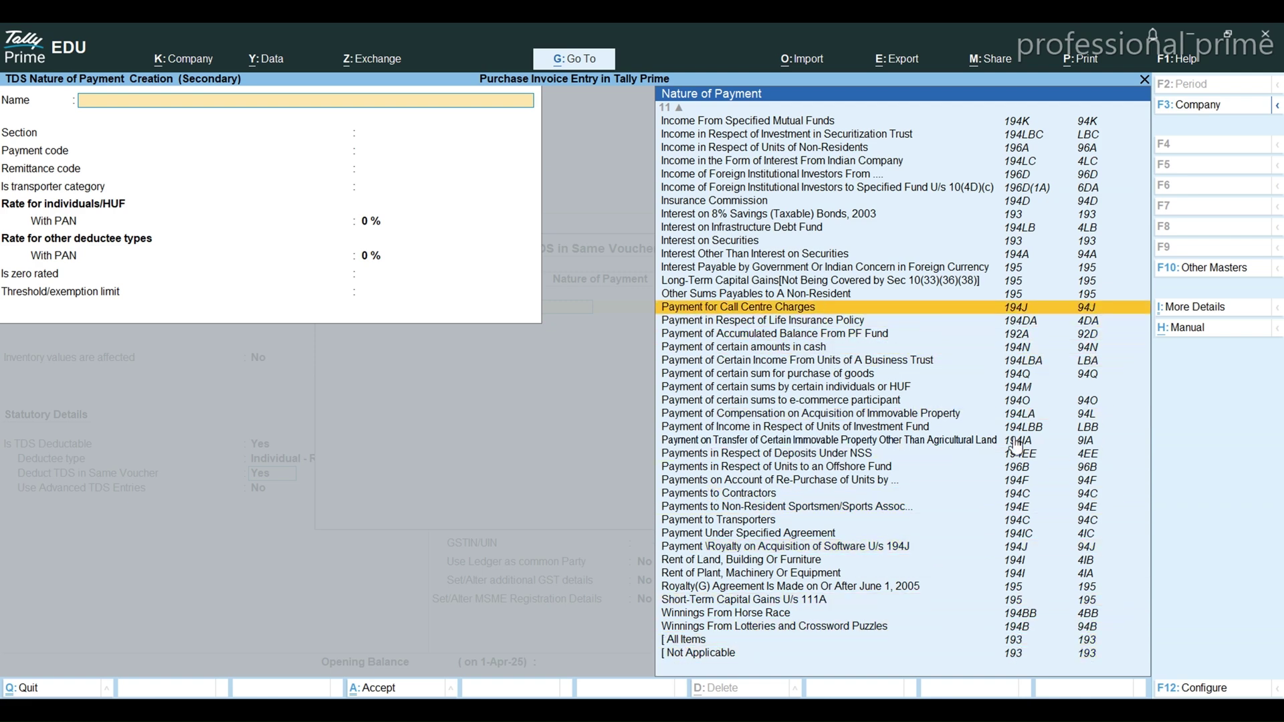
pyautogui.press('Up')
pyautogui.press('Up')
pyautogui.press('Up')
pyautogui.press('Up')
pyautogui.press('Up')
pyautogui.press('Up')
pyautogui.press('Up')
pyautogui.press('Up')
pyautogui.press('Up')
pyautogui.press('Up')
pyautogui.press('Up')
pyautogui.press('Up')
pyautogui.press('Up')
pyautogui.press('Up')
pyautogui.press('Up')
pyautogui.press('Up')
pyautogui.press('Up')
pyautogui.press('Up')
pyautogui.press('Up')
pyautogui.press('Up')
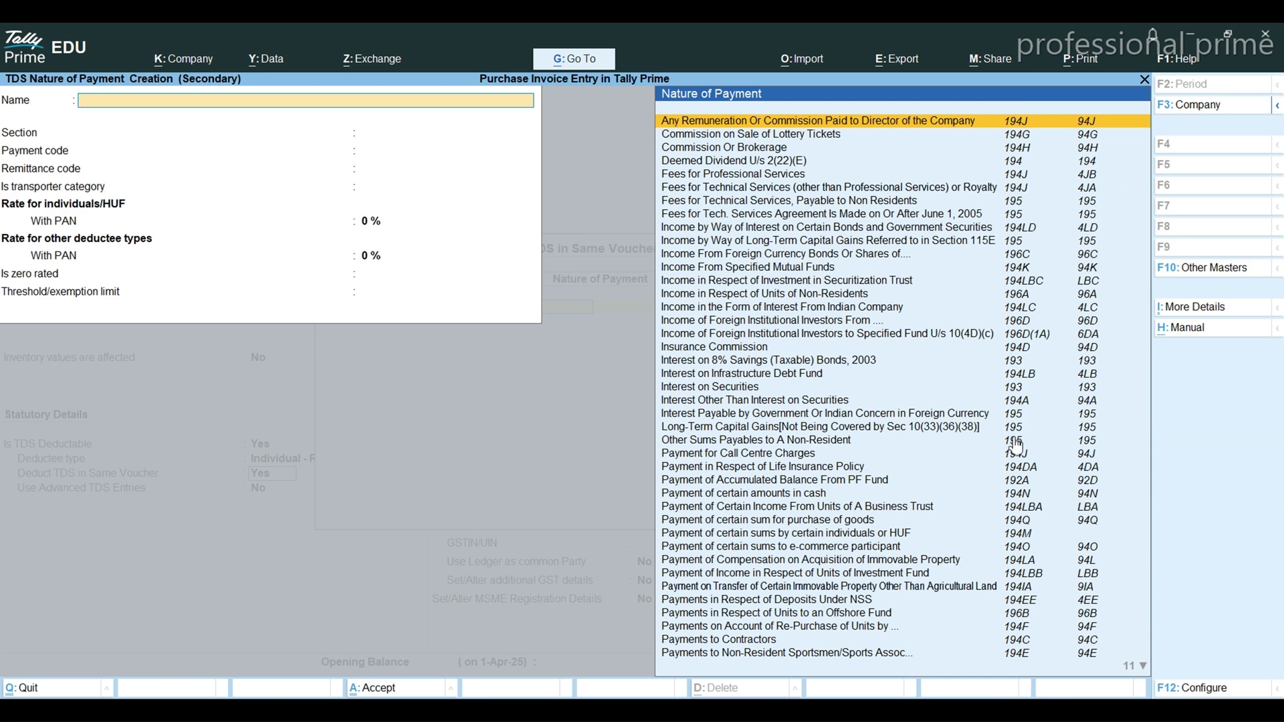
pyautogui.press('Escape')
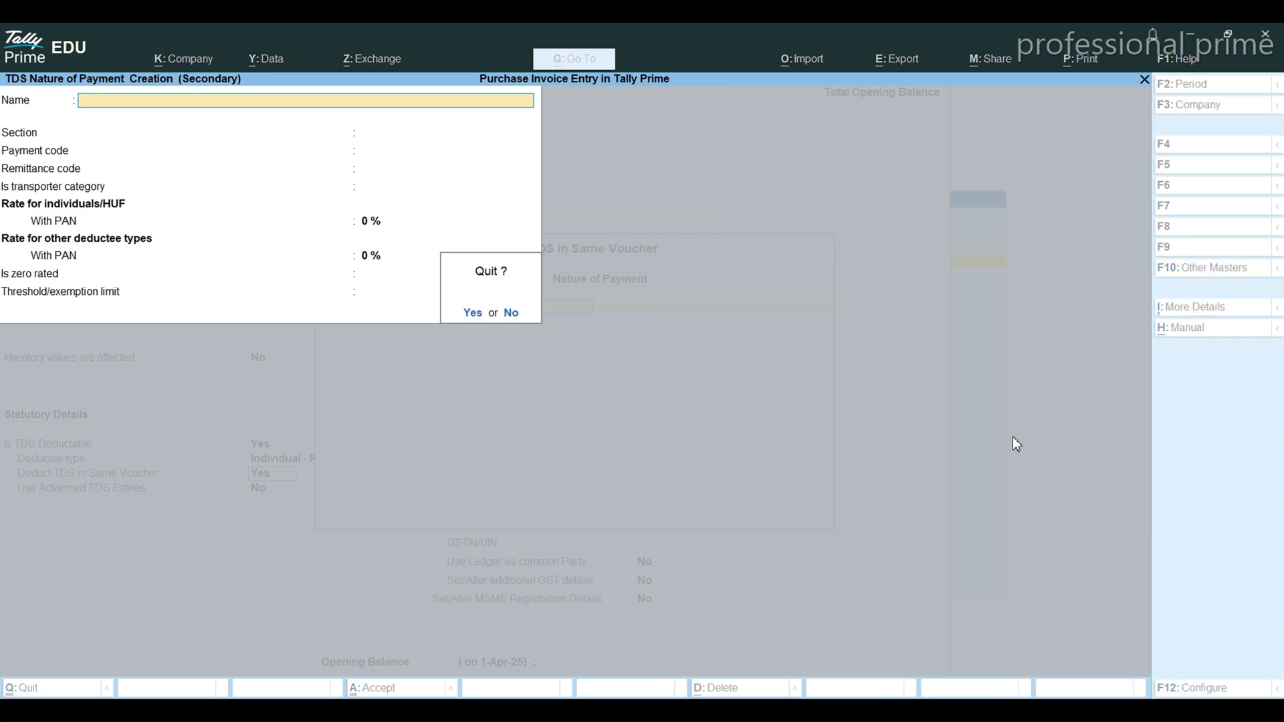
pyautogui.press('y')
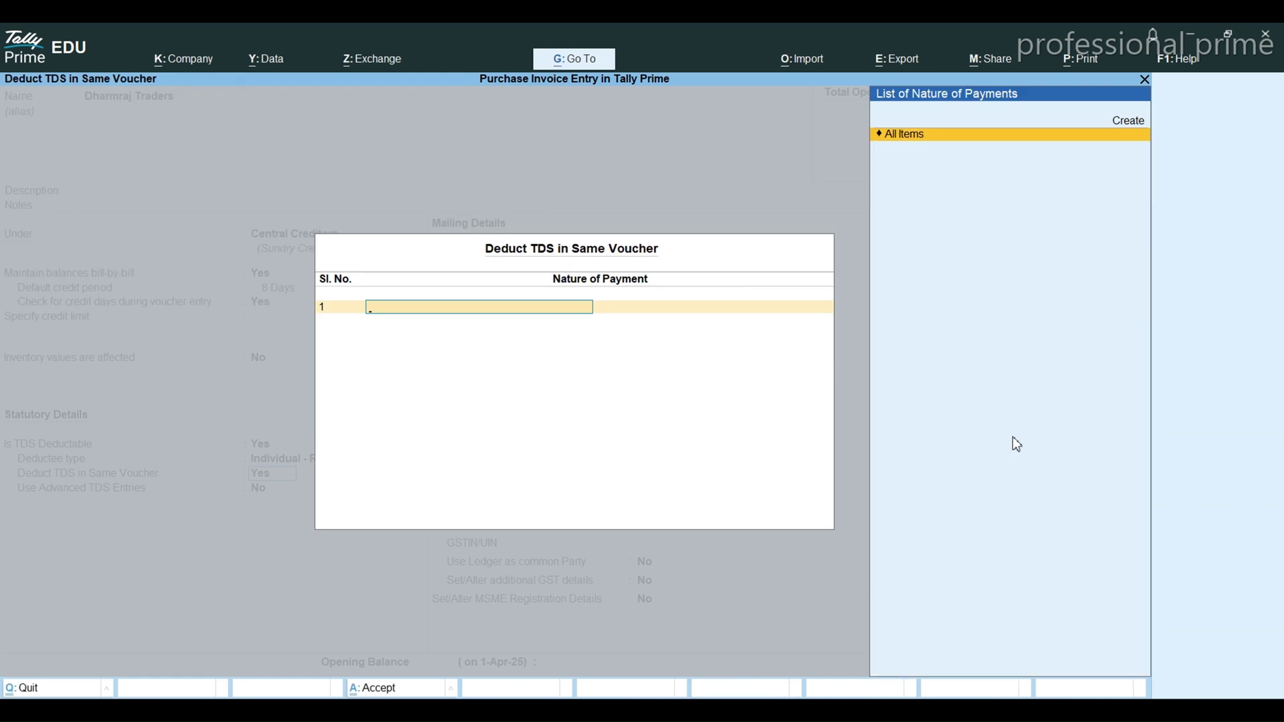
pyautogui.press('Escape')
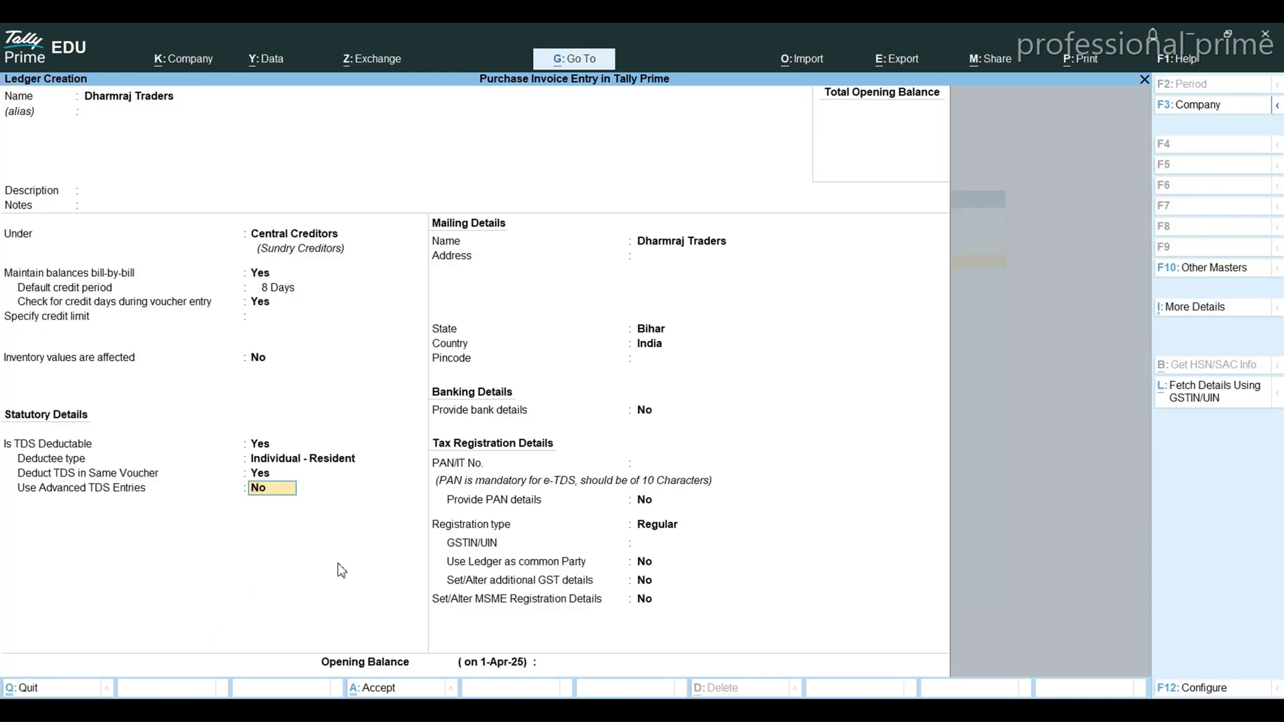
# - Enable advanced TDS entries with Ignore Surcharge Exemption Limit No, Ignore Income Tax Exemption Limit Not Applicable, and Zero / Lower Deduction No
pyautogui.press('y')
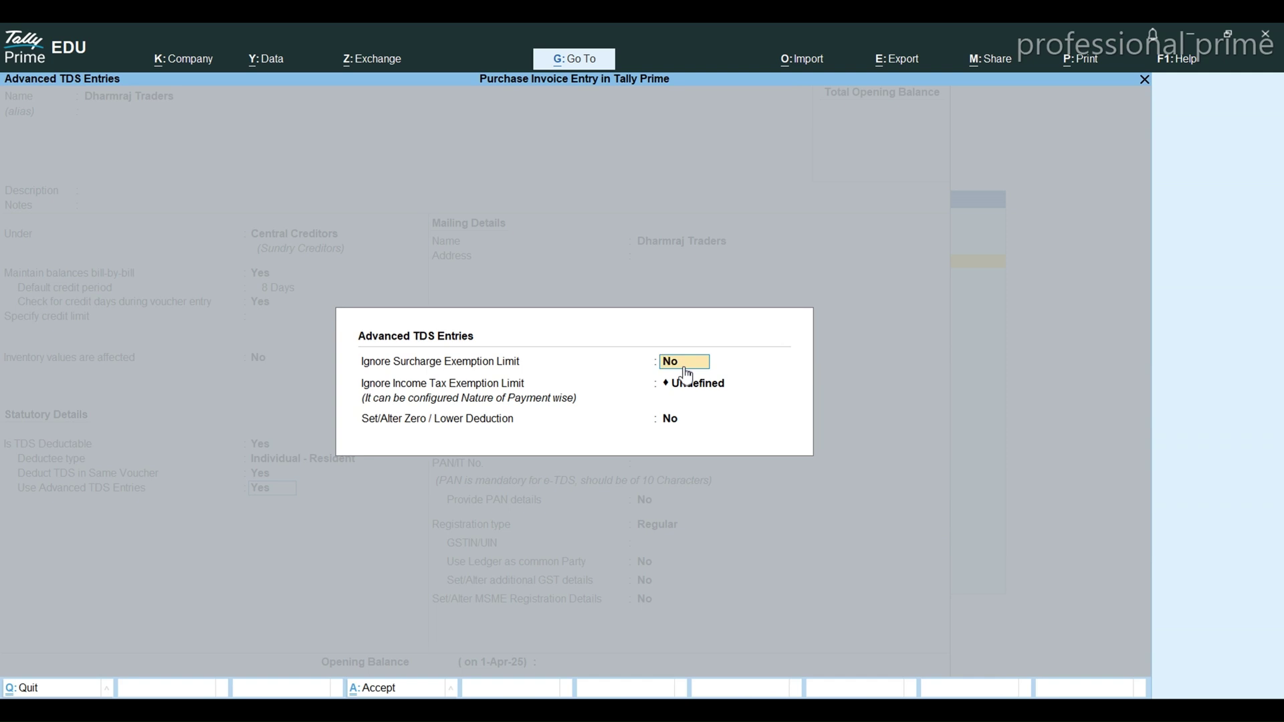
pyautogui.press('Return')
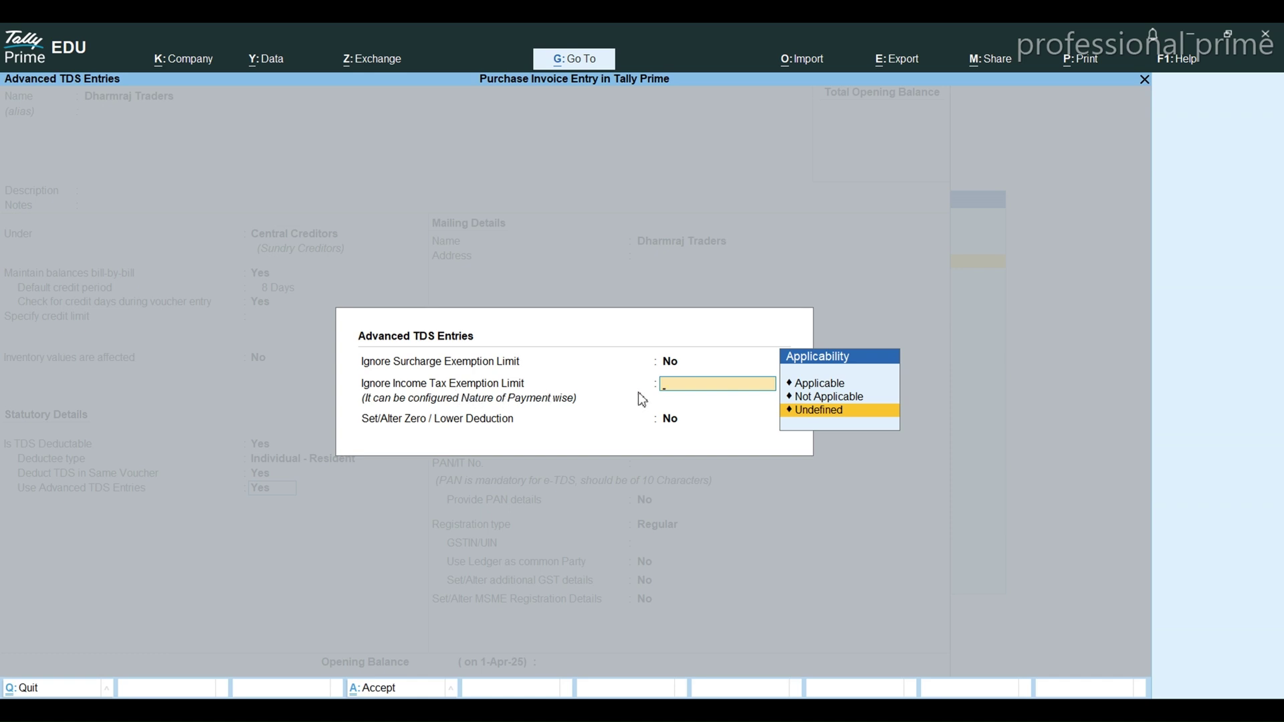
pyautogui.click(805, 399)
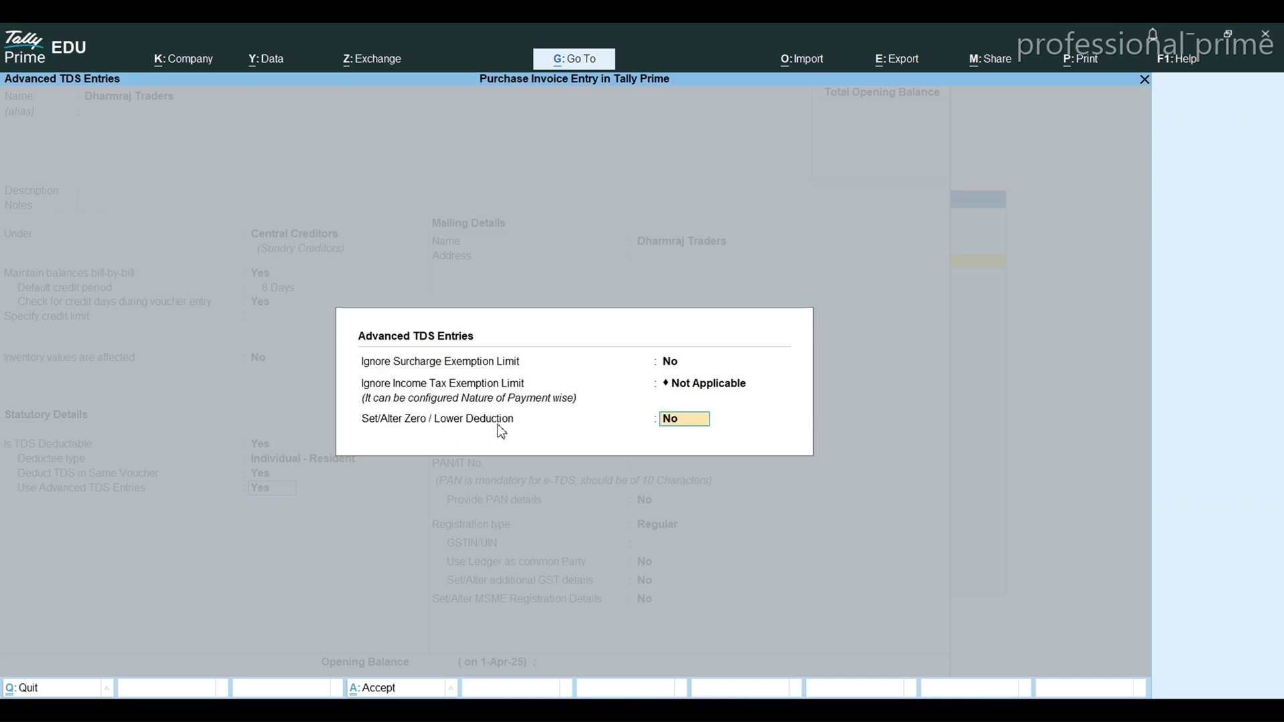
pyautogui.press('Return')
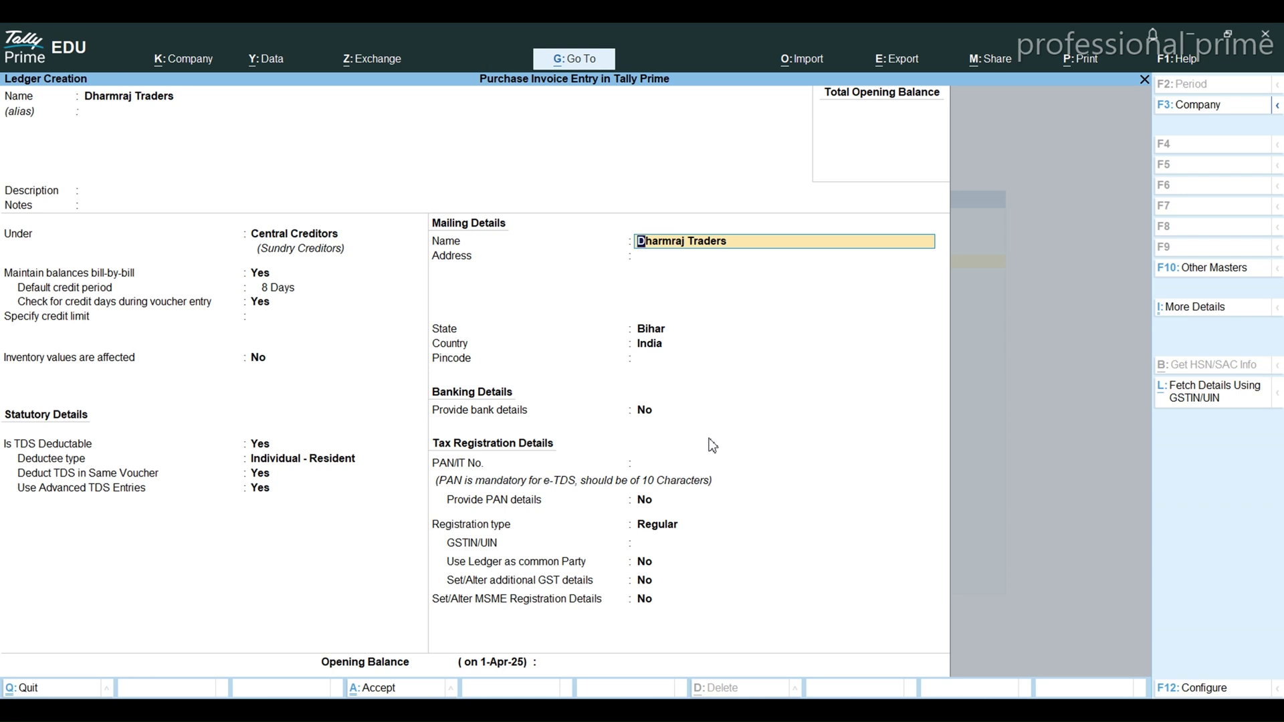
# - Complete the mailing details by keeping the mailing name, state and country, leaving the address blank, and entering the supplier's pincode
pyautogui.press('Return')
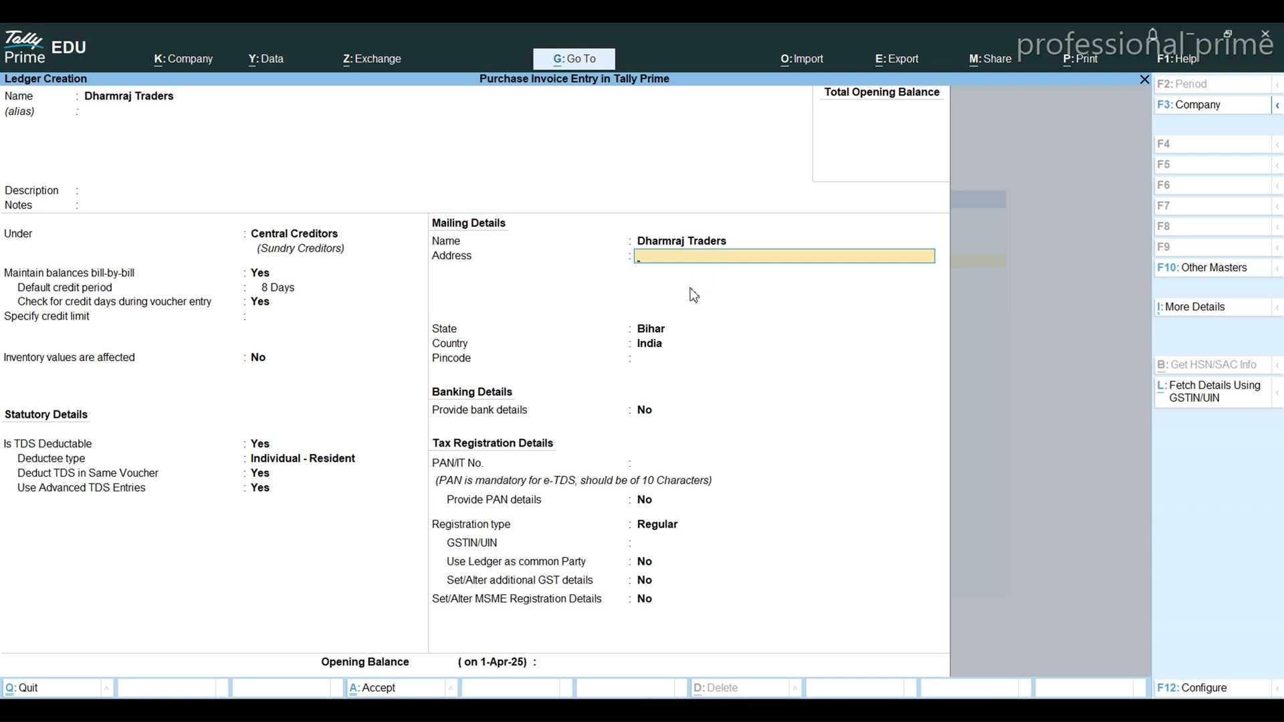
pyautogui.press('Return')
pyautogui.press('Return')
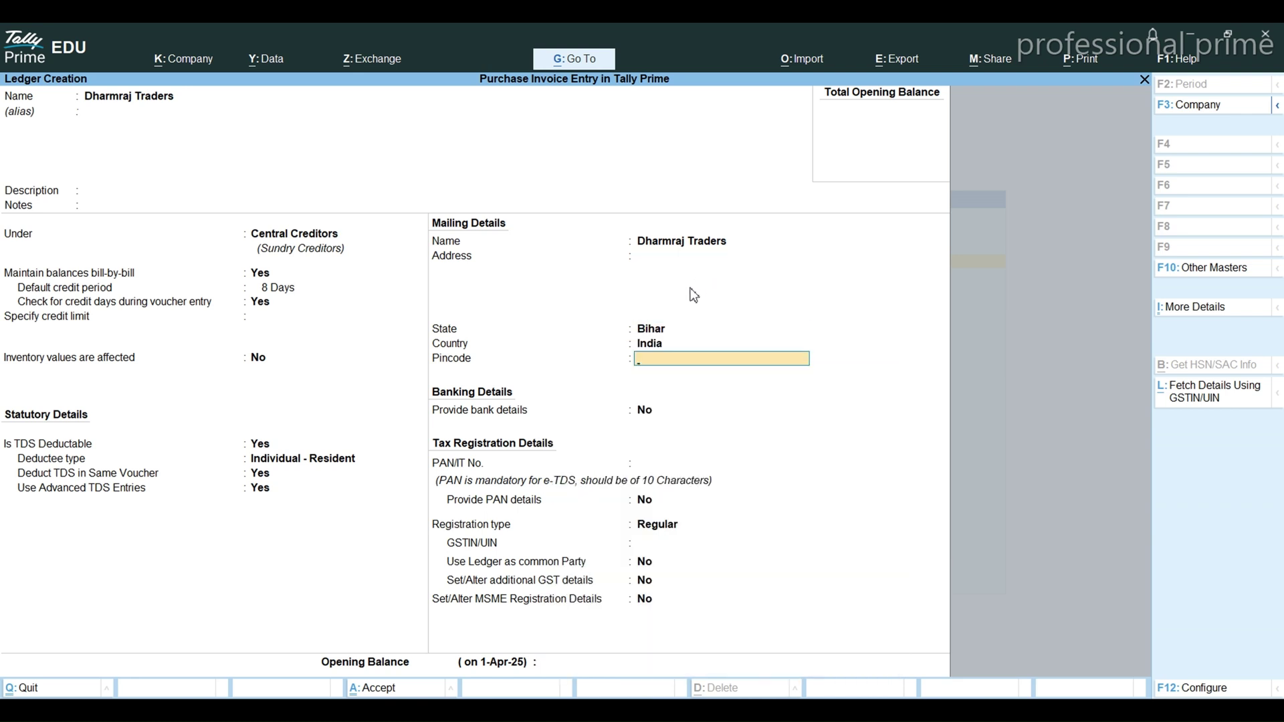
pyautogui.write('846009')
pyautogui.press('Return')
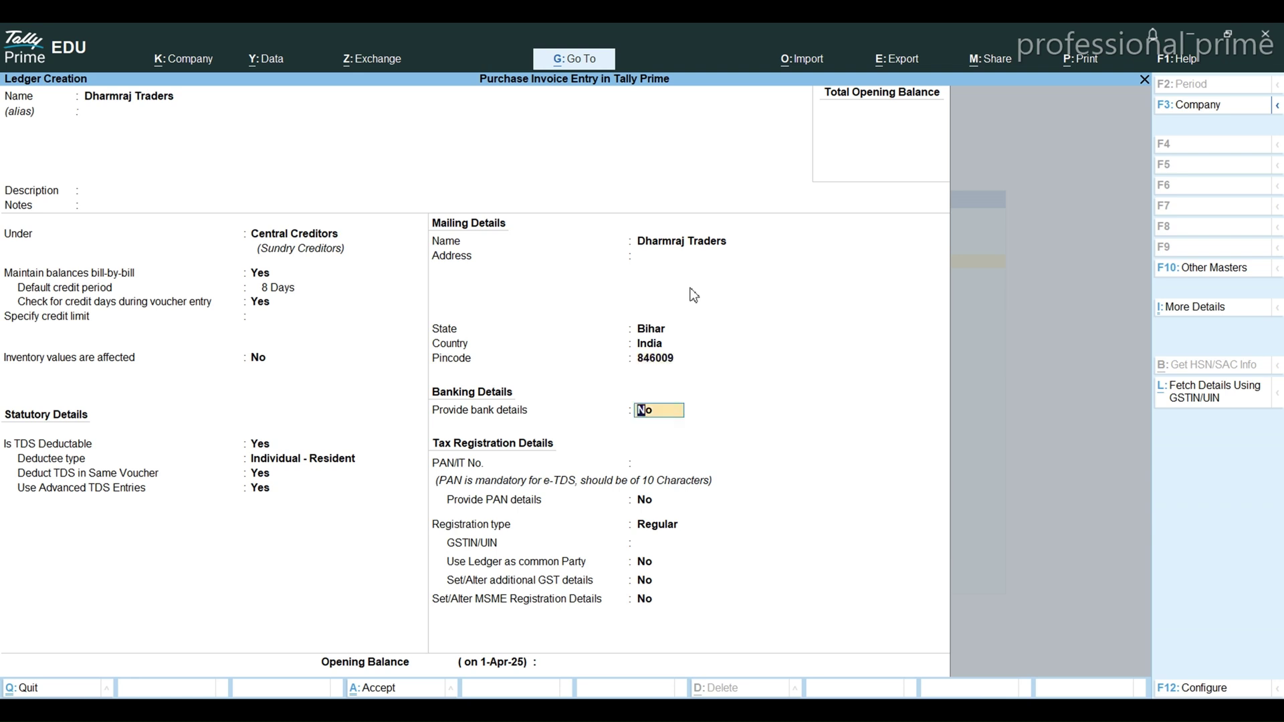
# - Provide bank details for the supplier with Cheque as the transaction type, crossed using A/c Payee
pyautogui.write('y')
pyautogui.press('Return')
pyautogui.press('Down')
pyautogui.press('Down')
pyautogui.press('Down')
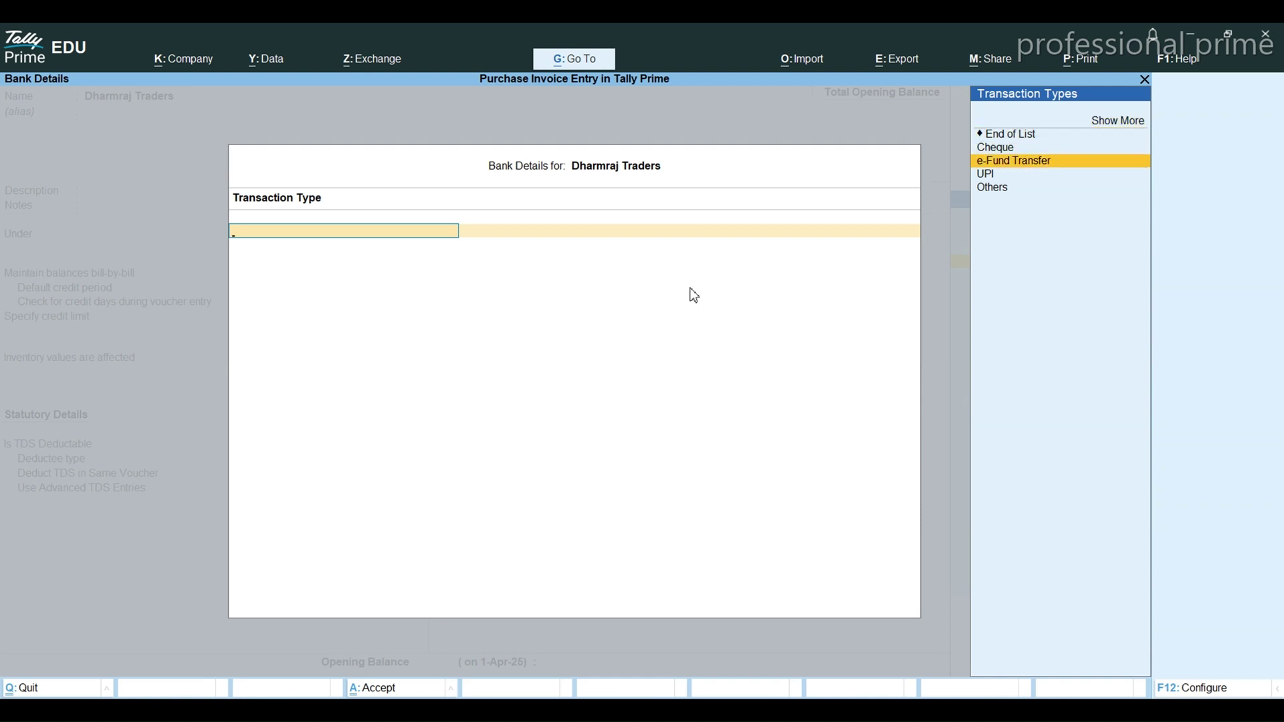
pyautogui.press('Up')
pyautogui.press('Return')
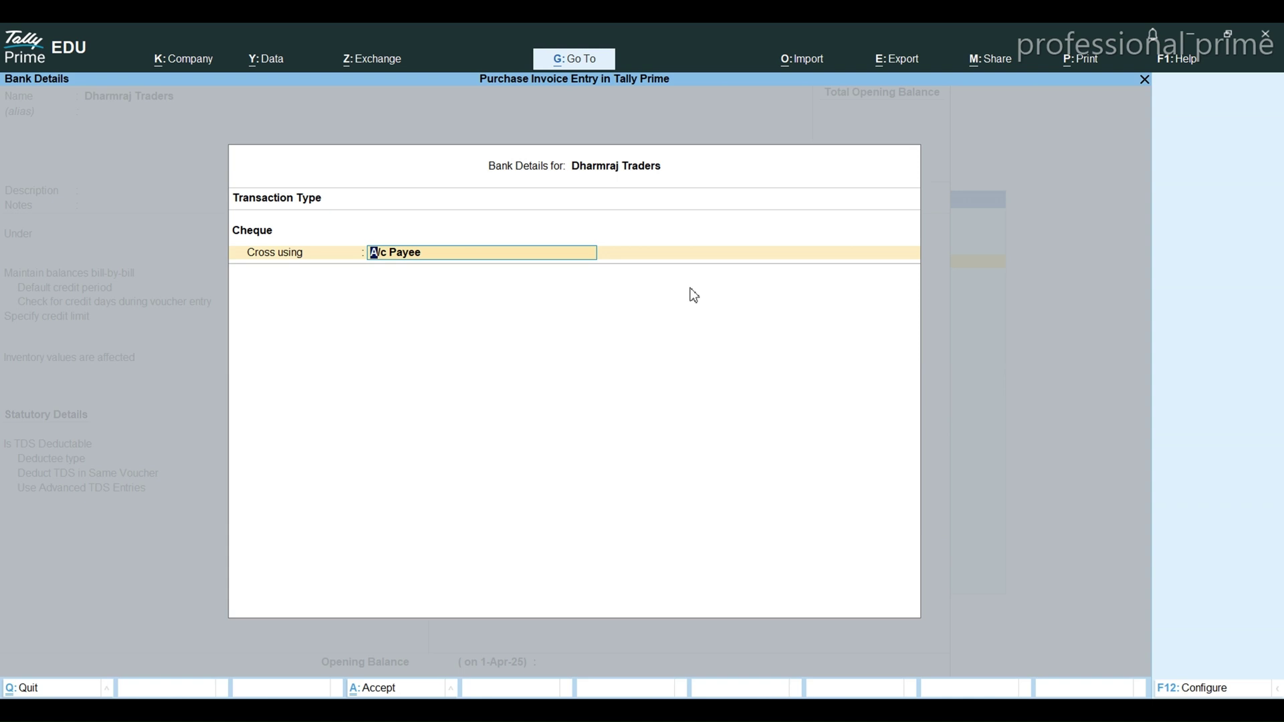
pyautogui.press('Return')
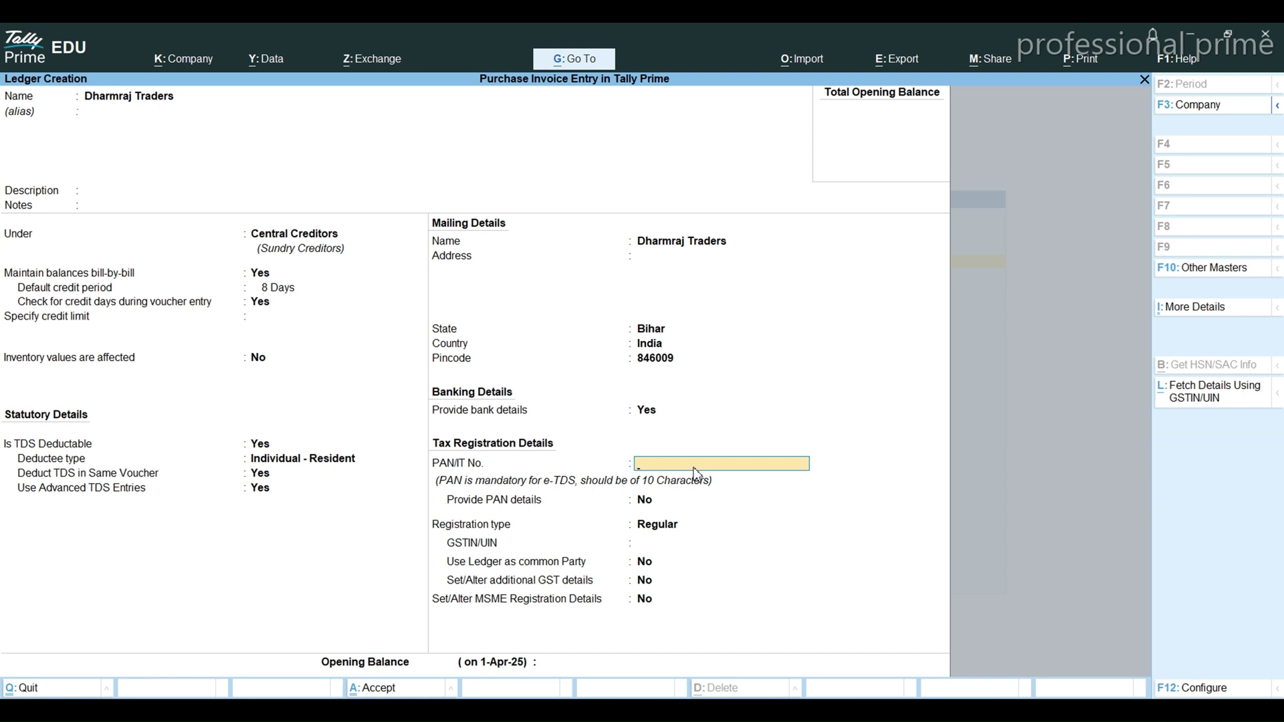
# - Leave the PAN/IT number blank and provide PAN details with status Available and Dharmraj Traders as the name on PAN
pyautogui.press('Return')
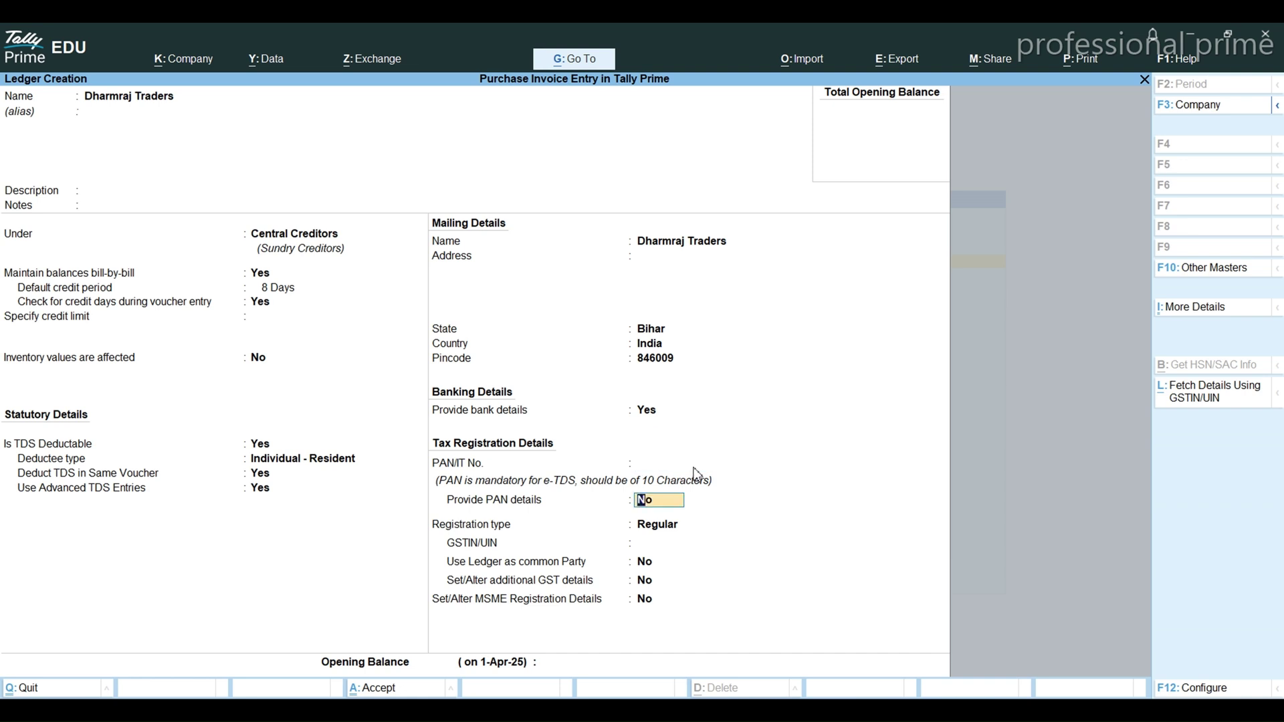
pyautogui.press('y')
pyautogui.press('Return')
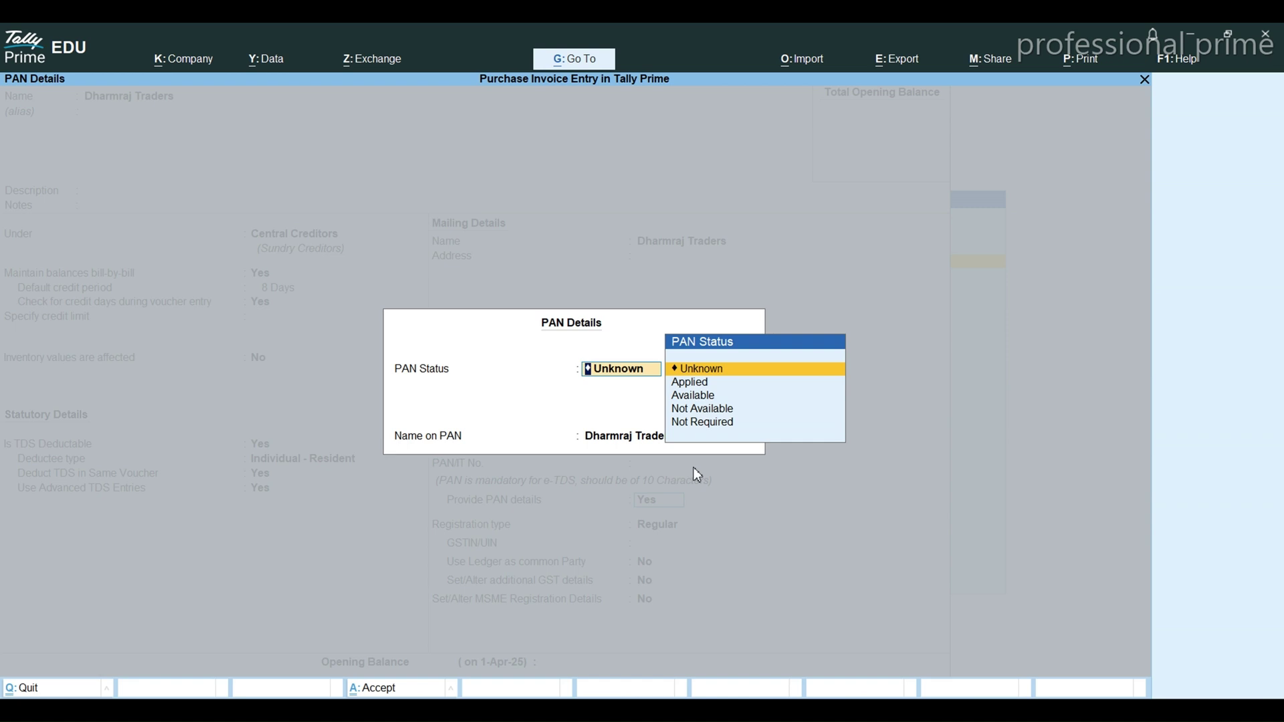
pyautogui.press('Down')
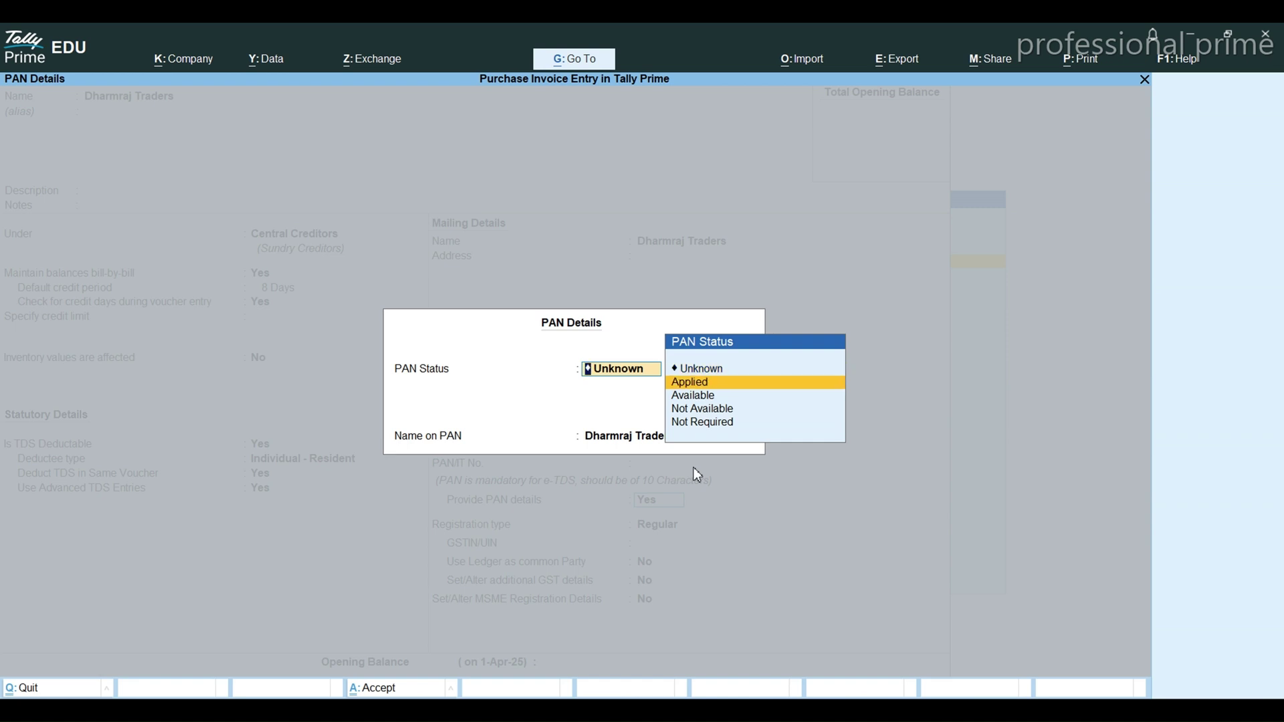
pyautogui.press('Down')
pyautogui.press('Down')
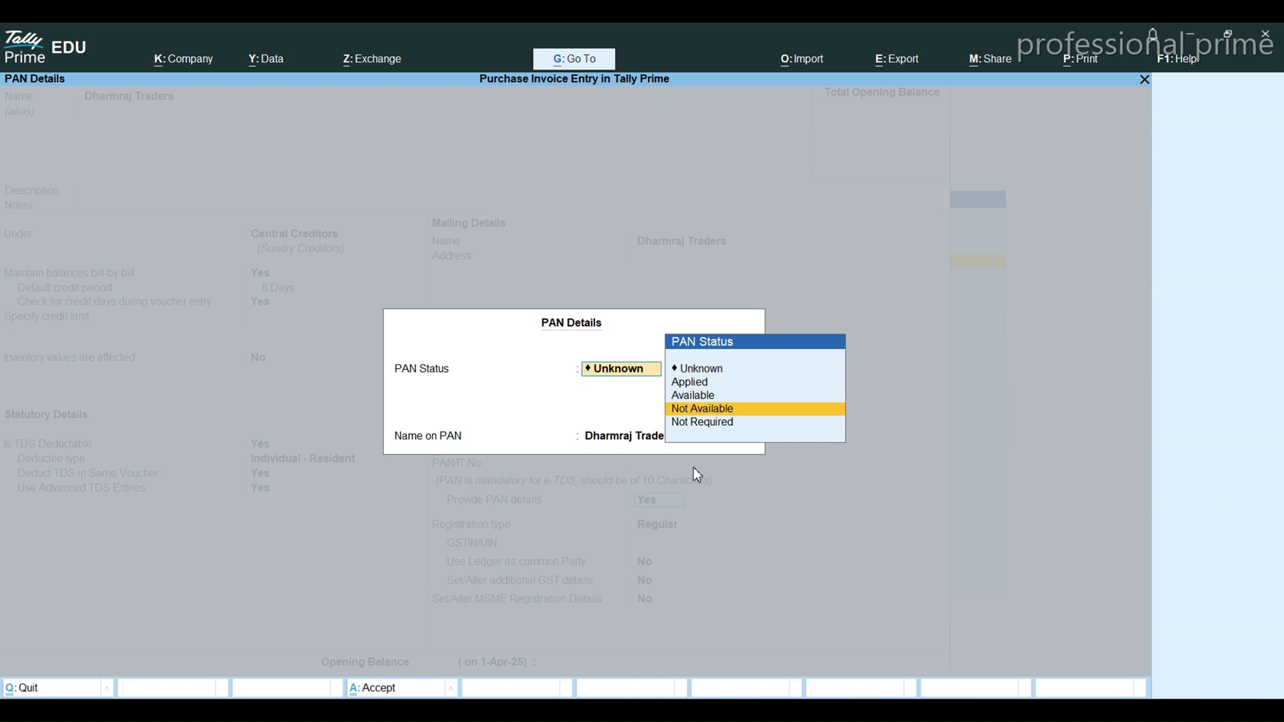
pyautogui.press('Down')
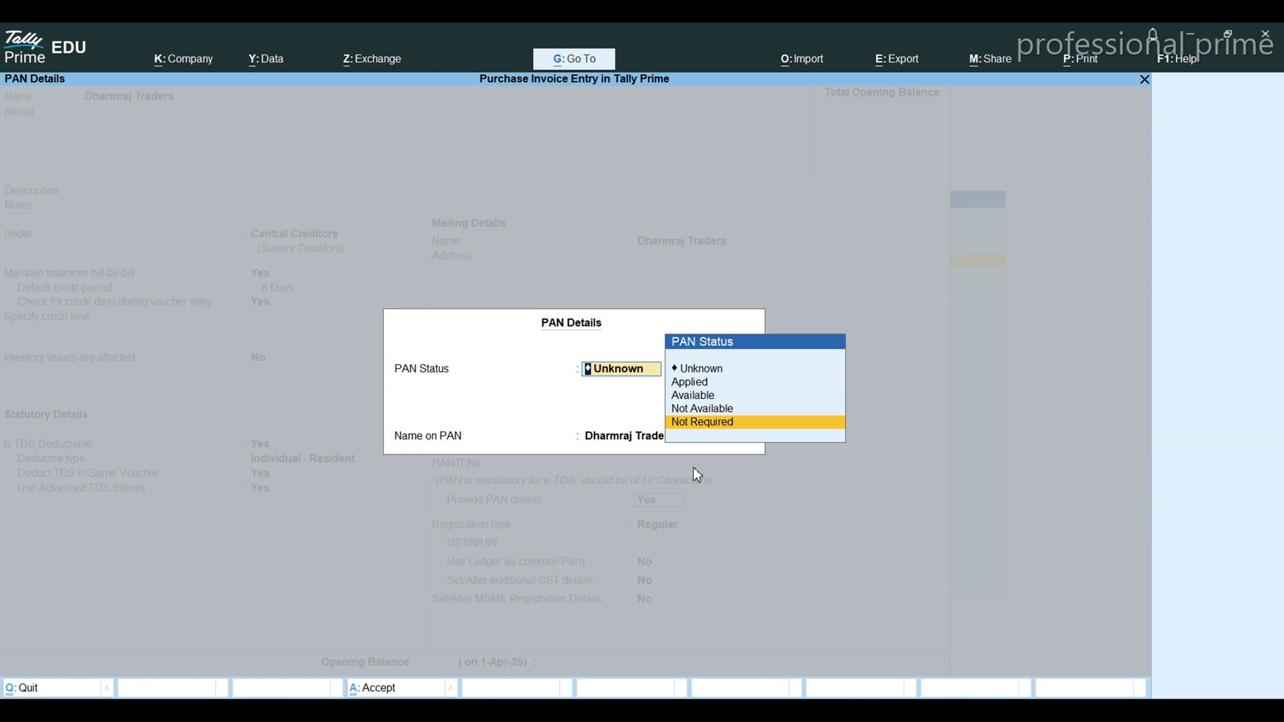
pyautogui.press('Up')
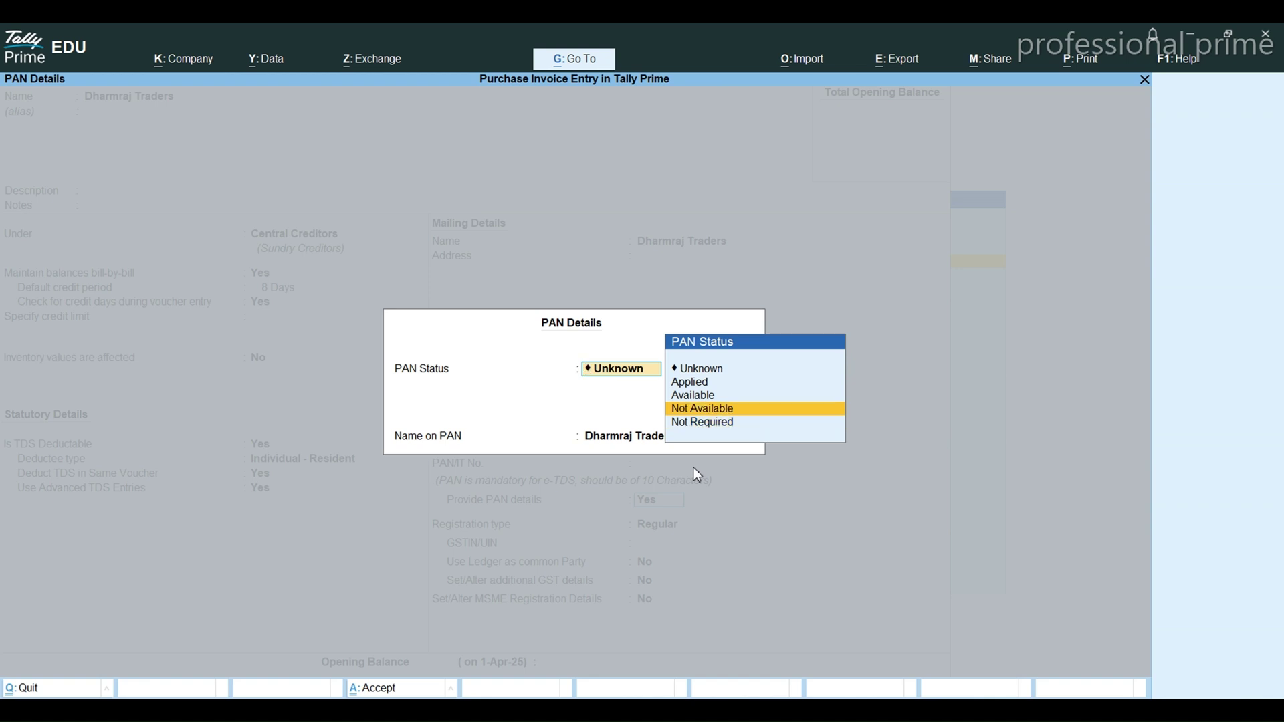
pyautogui.press('Up')
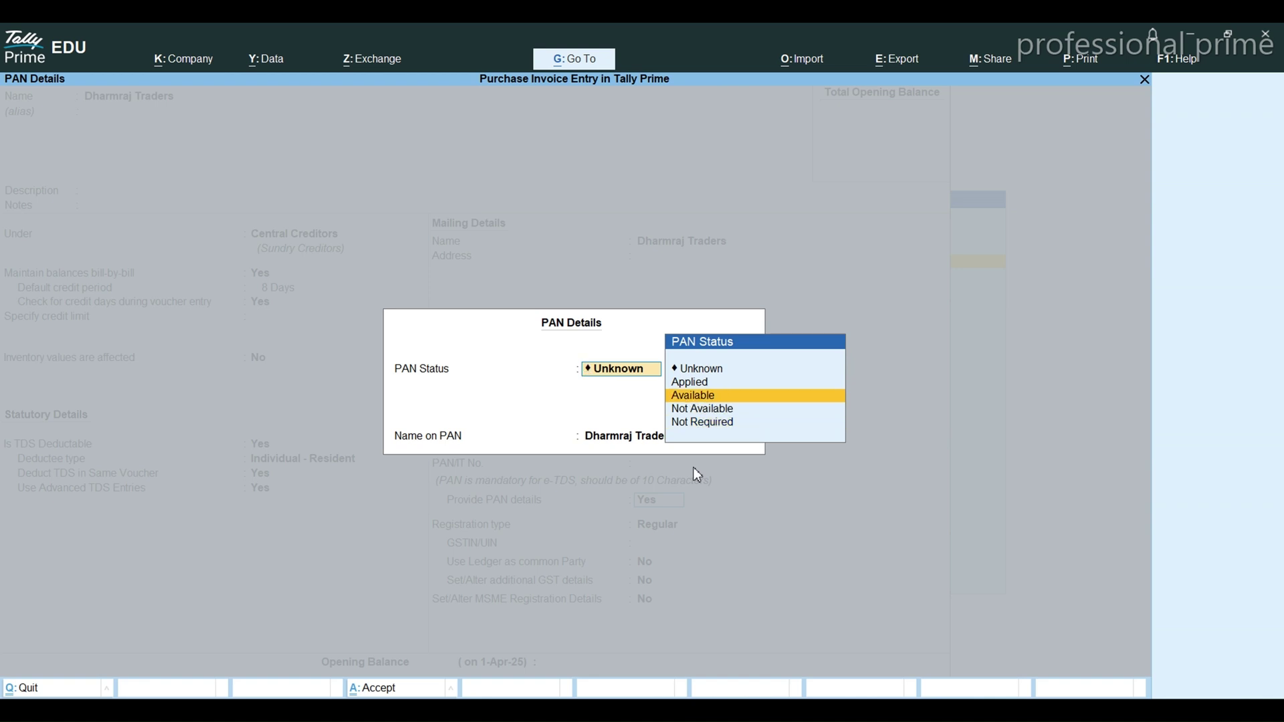
pyautogui.press('Return')
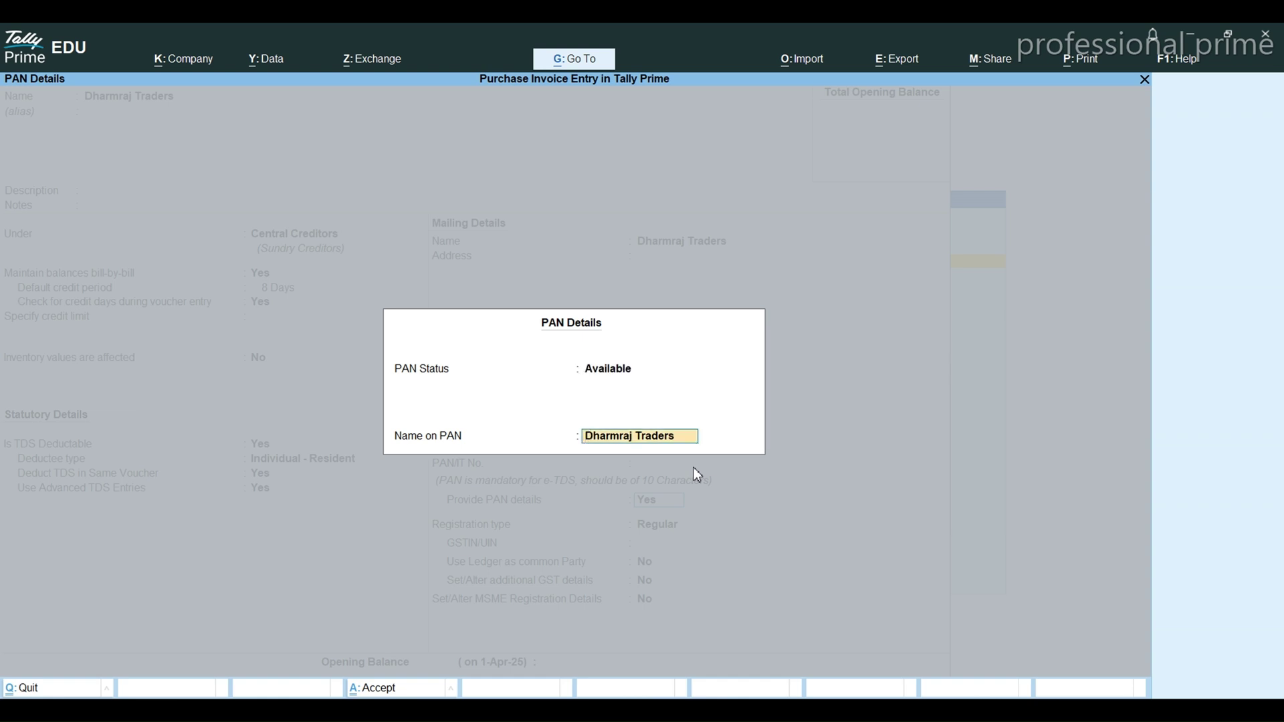
pyautogui.press('Return')
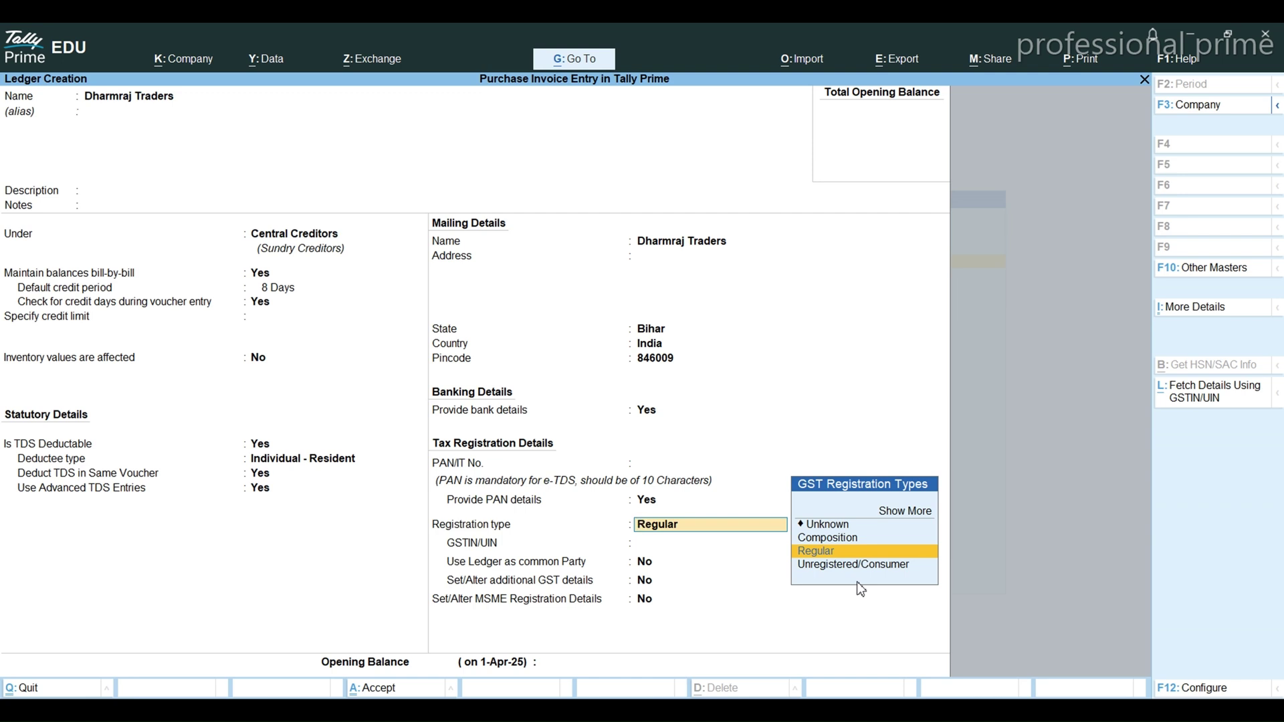
# - Expand the GST registration types to the full list and look through the available types
pyautogui.press('Up')
pyautogui.press('Up')
pyautogui.press('Up')
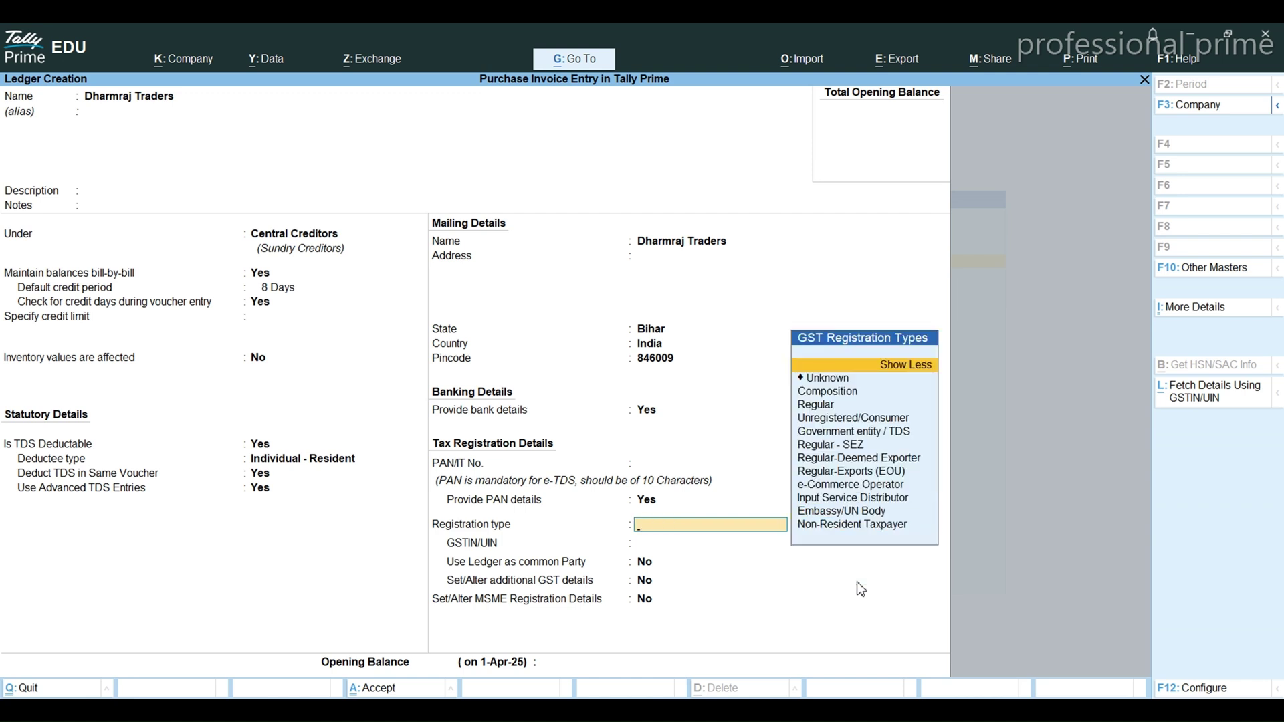
pyautogui.press('Down')
pyautogui.press('Down')
pyautogui.press('Up')
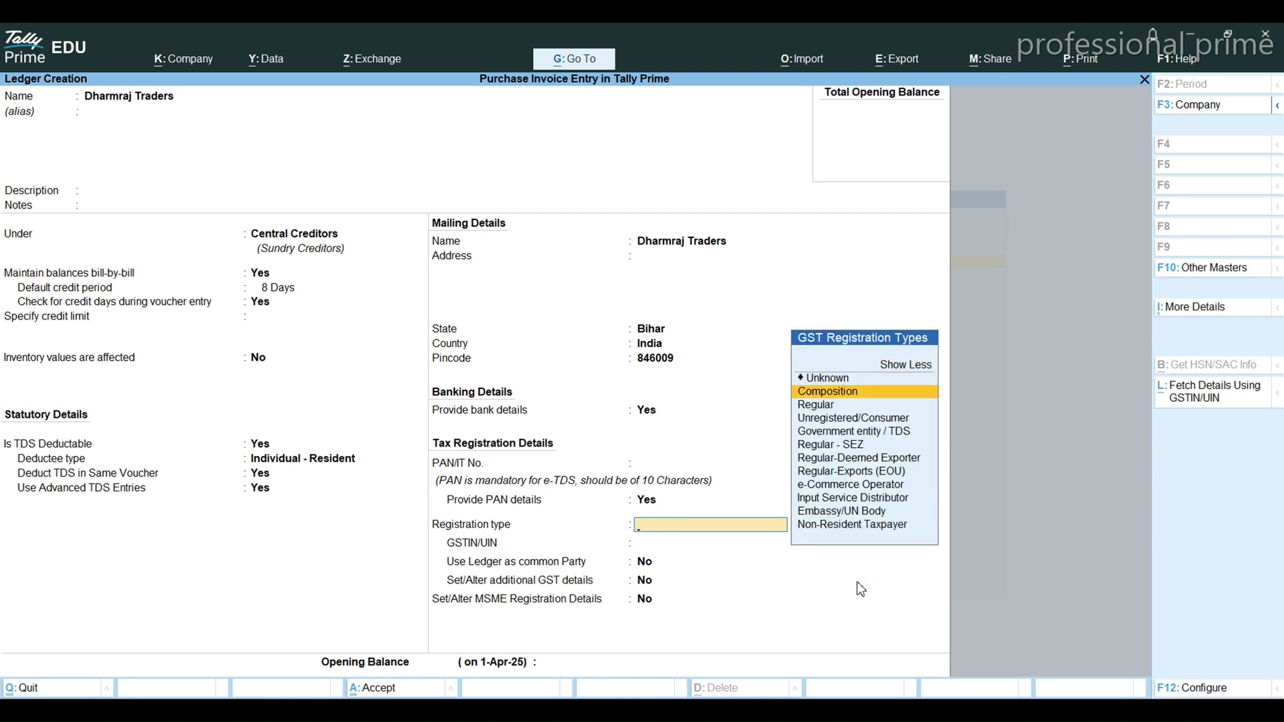
pyautogui.press('Down')
pyautogui.press('Down')
pyautogui.press('Down')
pyautogui.press('Down')
pyautogui.press('Down')
pyautogui.press('Down')
pyautogui.press('Down')
pyautogui.press('Down')
pyautogui.press('Down')
pyautogui.press('Down')
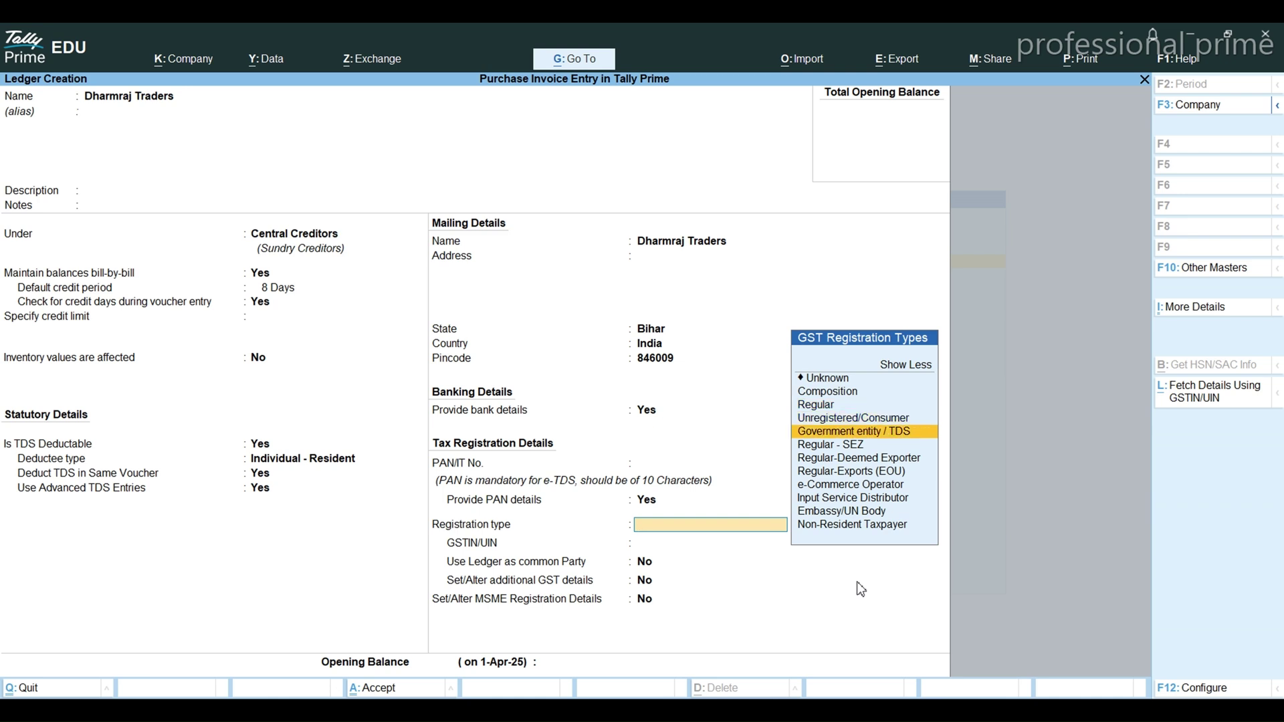
# - Set the GST registration type to Regular and leave the GSTIN/UIN blank
pyautogui.press('Up')
pyautogui.press('Up')
pyautogui.press('Up')
pyautogui.press('Up')
pyautogui.press('Up')
pyautogui.press('Up')
pyautogui.press('Up')
pyautogui.press('Up')
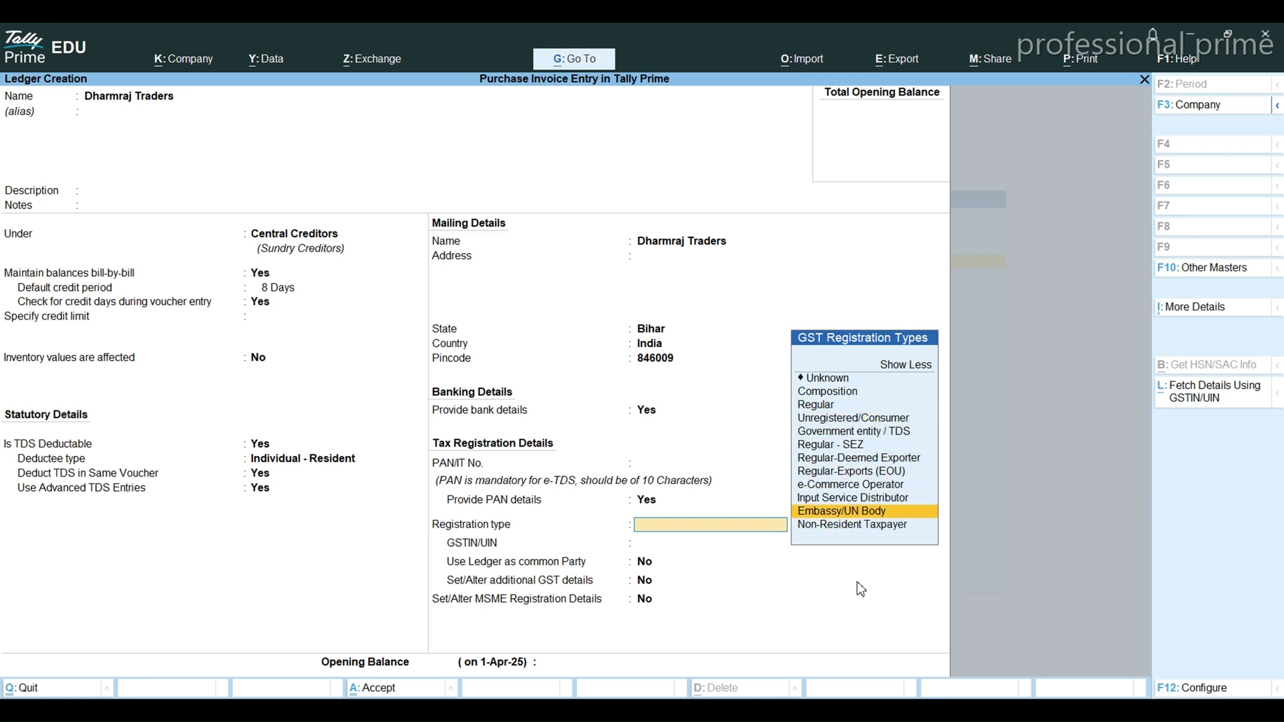
pyautogui.press('Up')
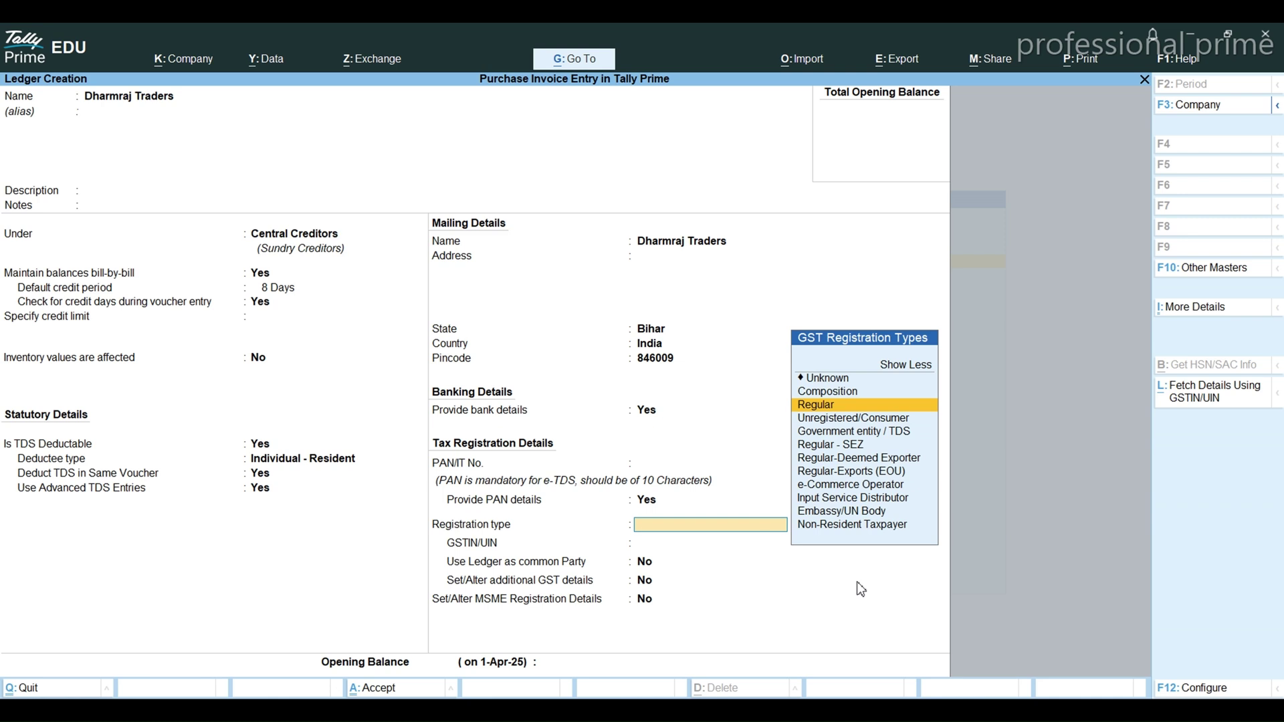
pyautogui.press('Return')
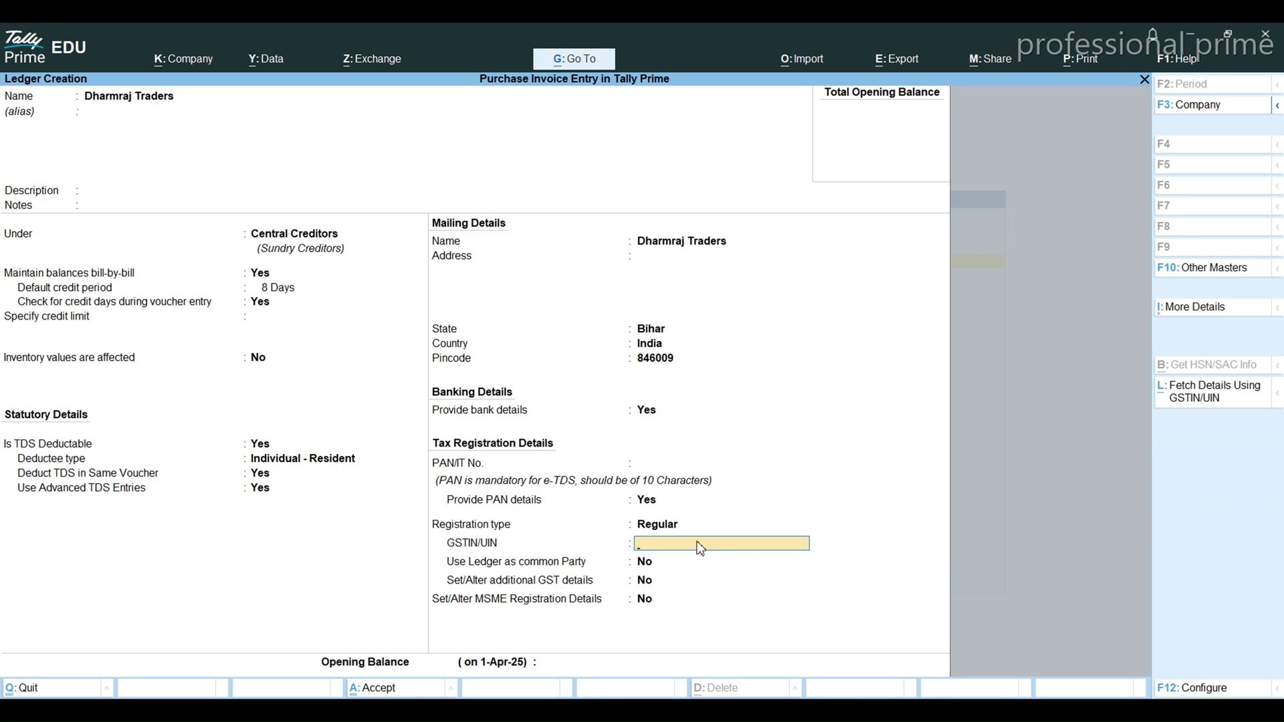
pyautogui.press('Return')
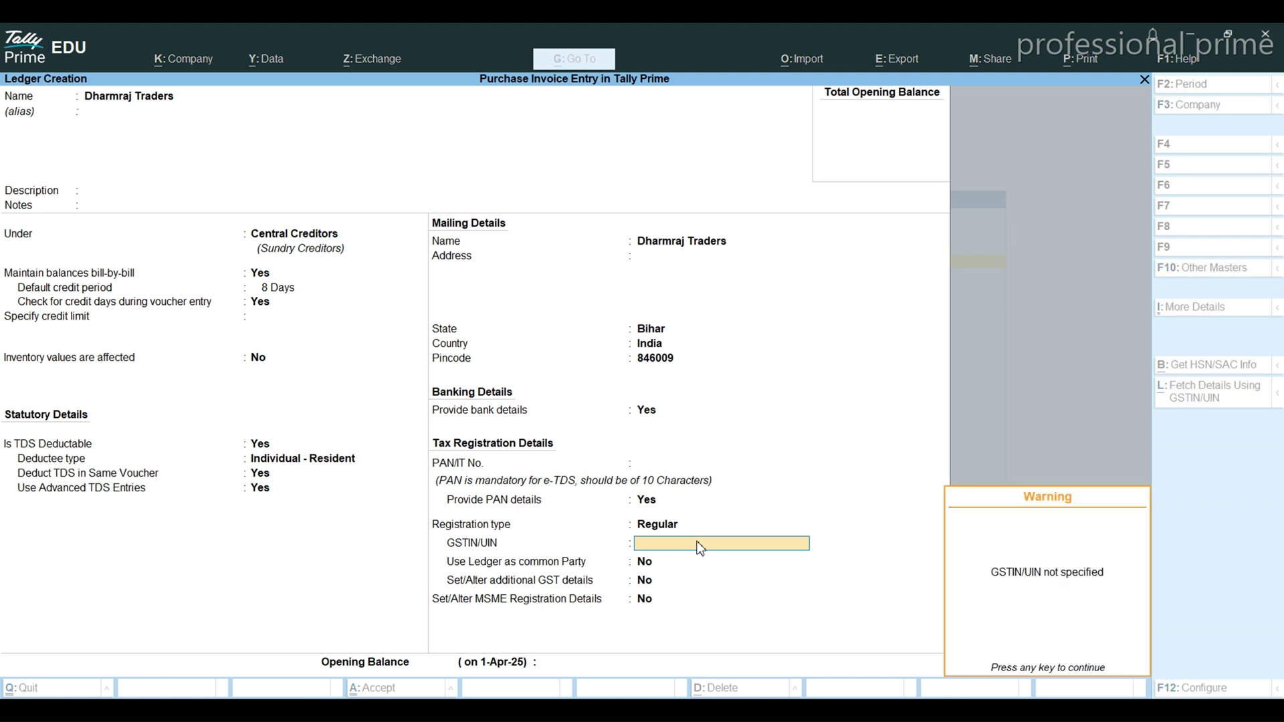
pyautogui.press('Return')
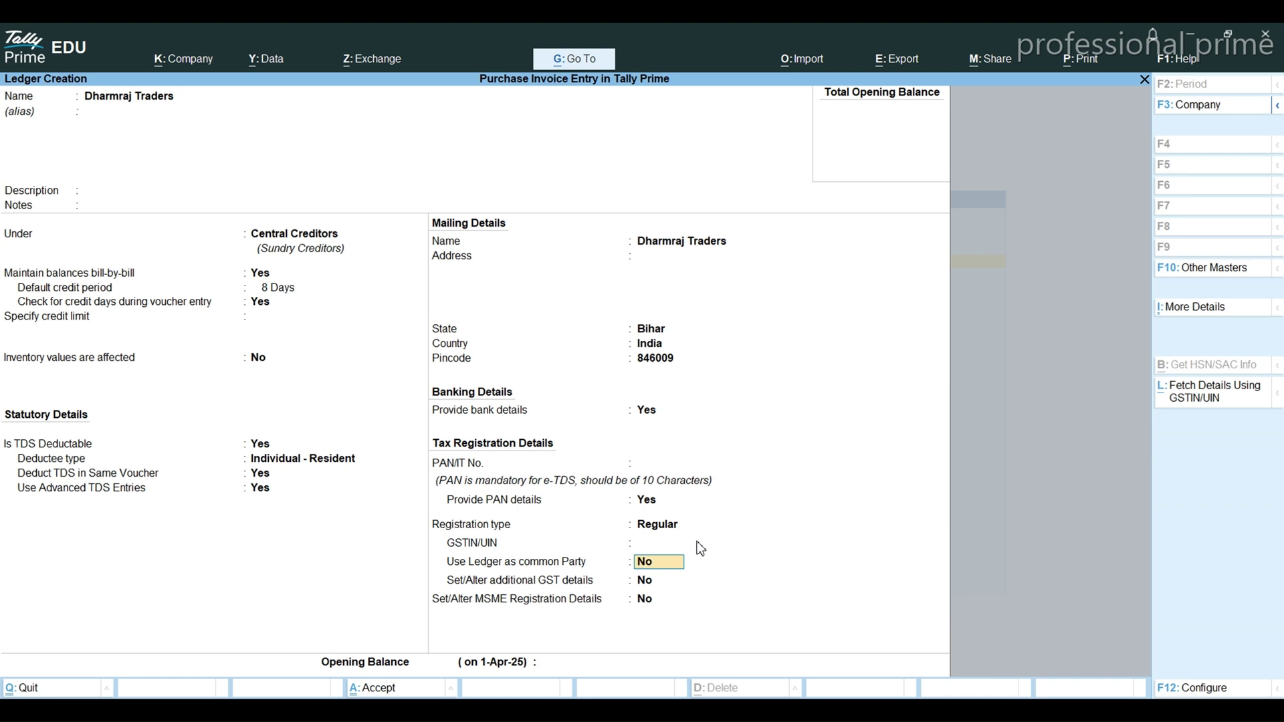
# - Allow the ledger as a common party and set additional GST details with place of supply Bihar and transporter No
pyautogui.press('y')
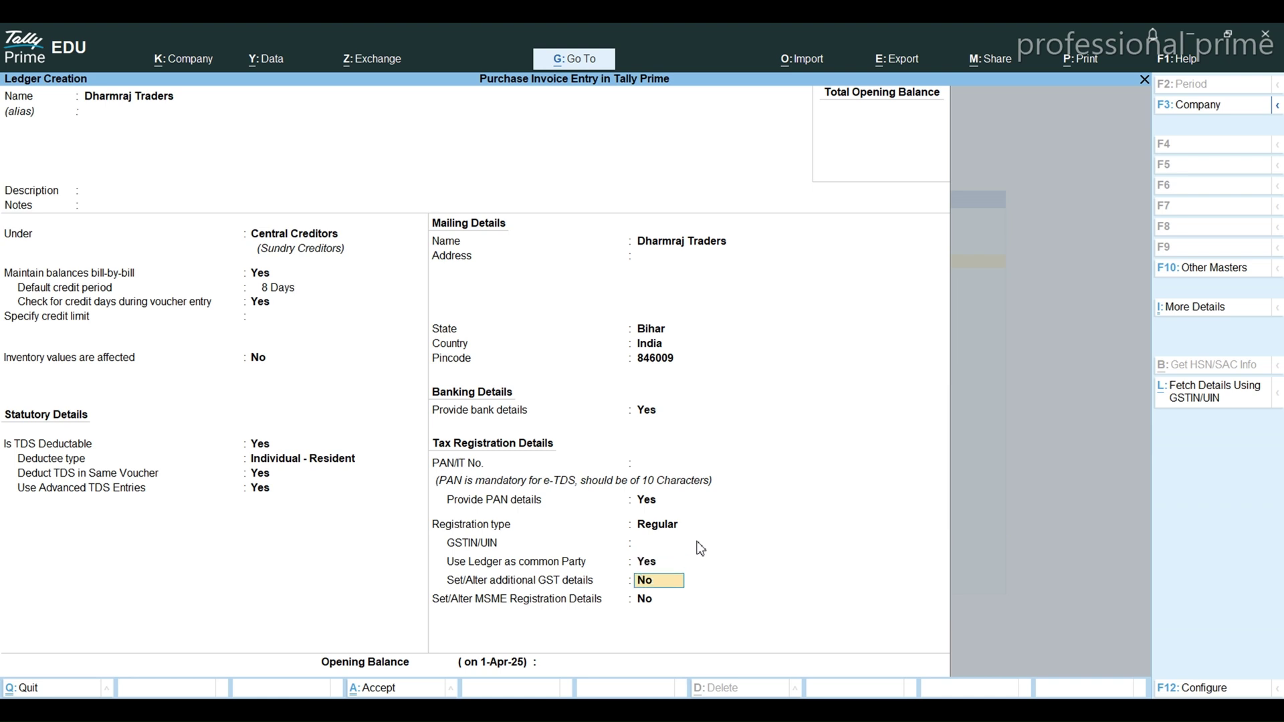
pyautogui.press('y')
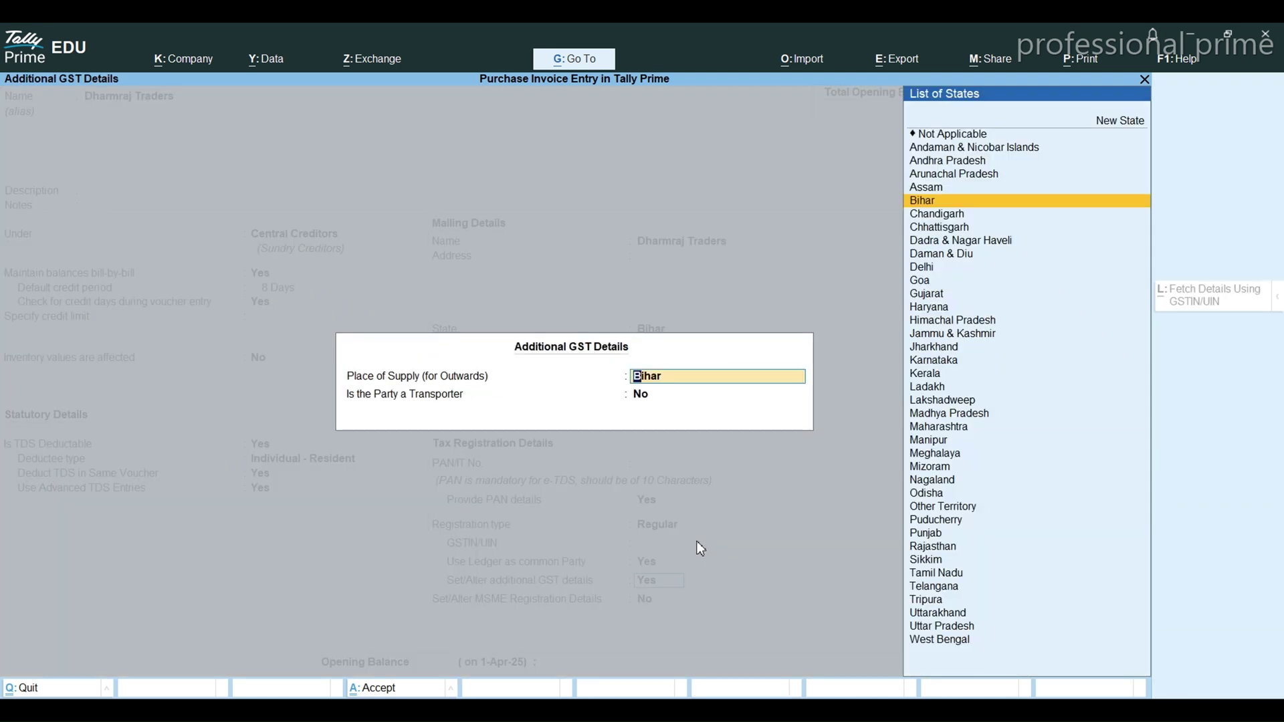
pyautogui.press('Return')
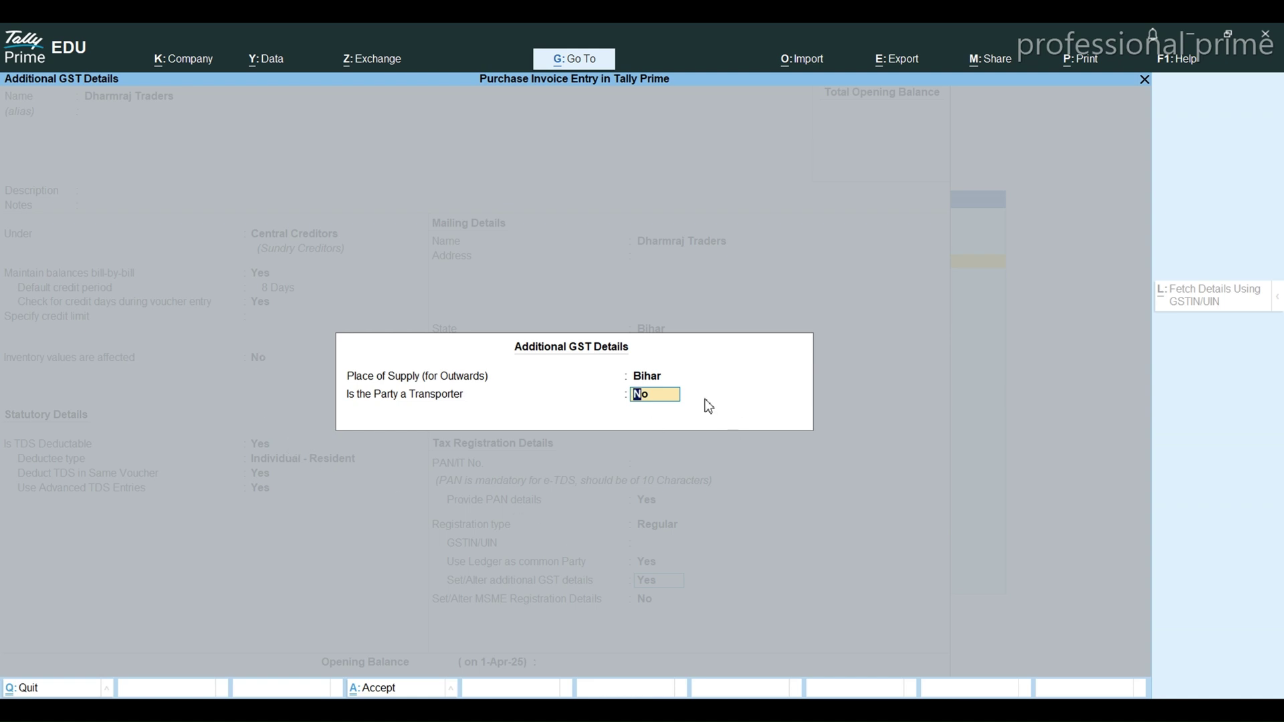
pyautogui.press('Return')
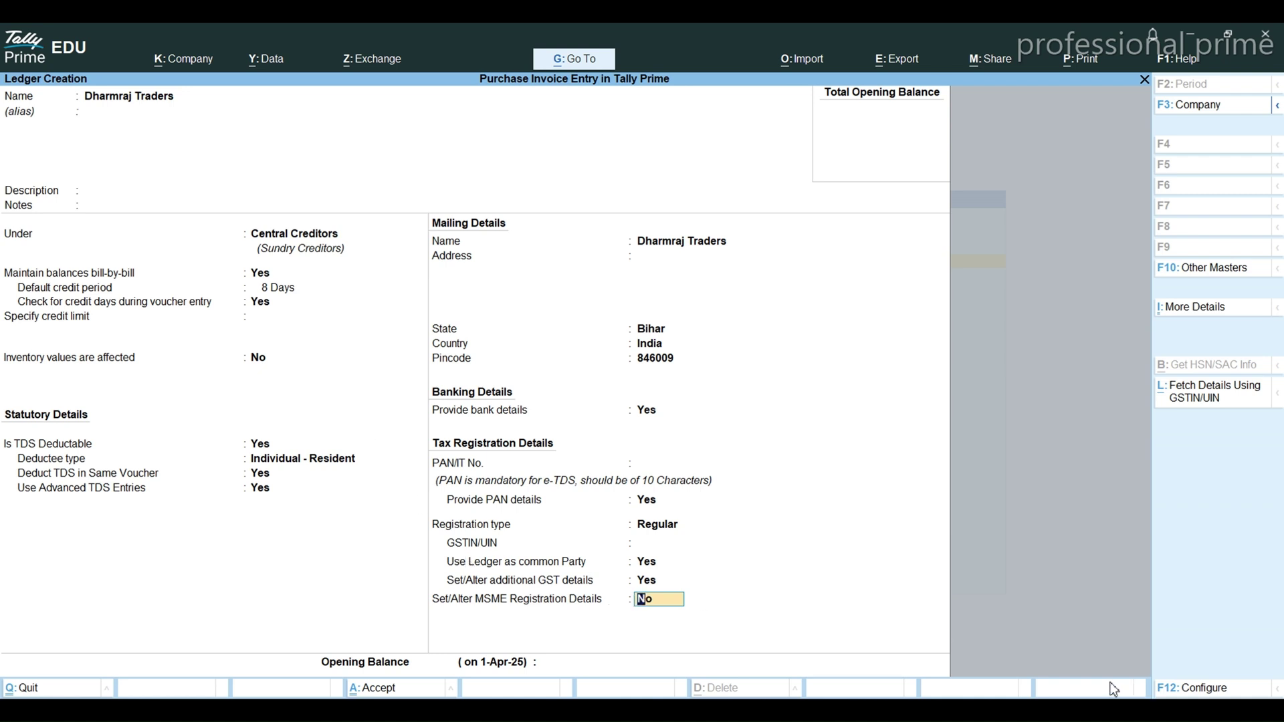
# - Enable MSME registration details with enterprise type Micro and leave the UDYAM registration number blank
pyautogui.press('y')
pyautogui.press('Return')
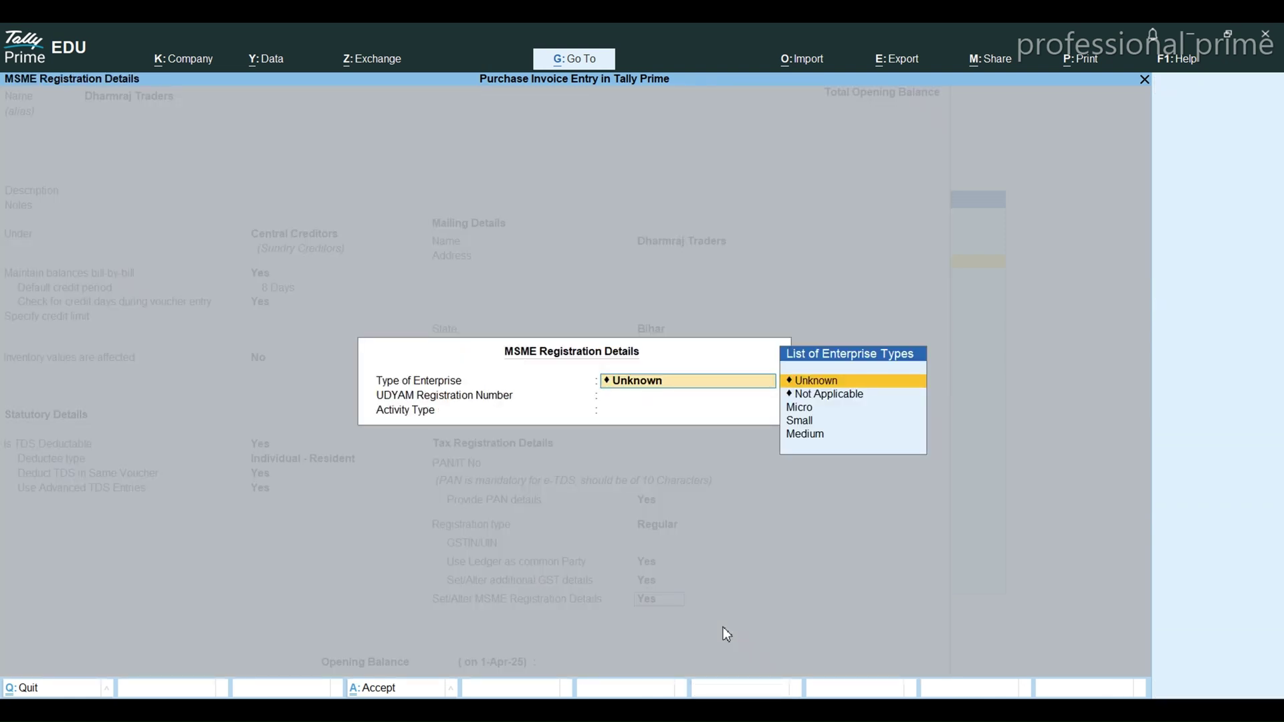
pyautogui.press('Down')
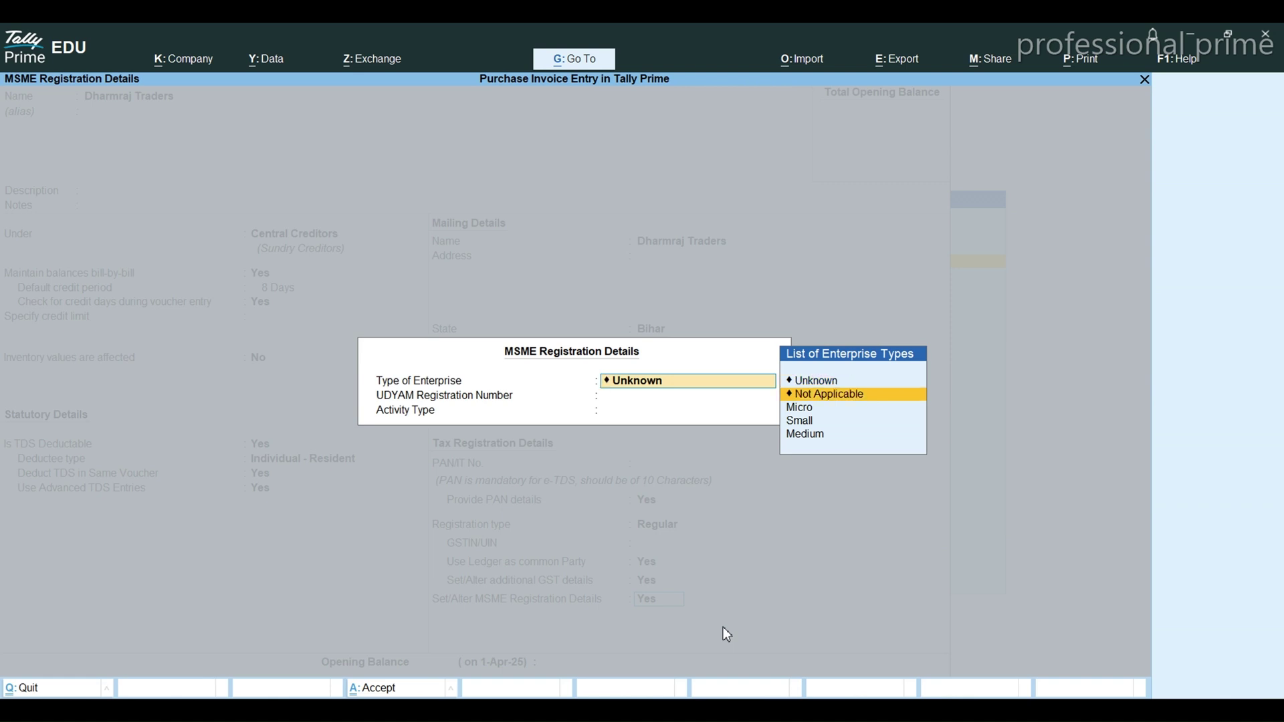
pyautogui.press('Down')
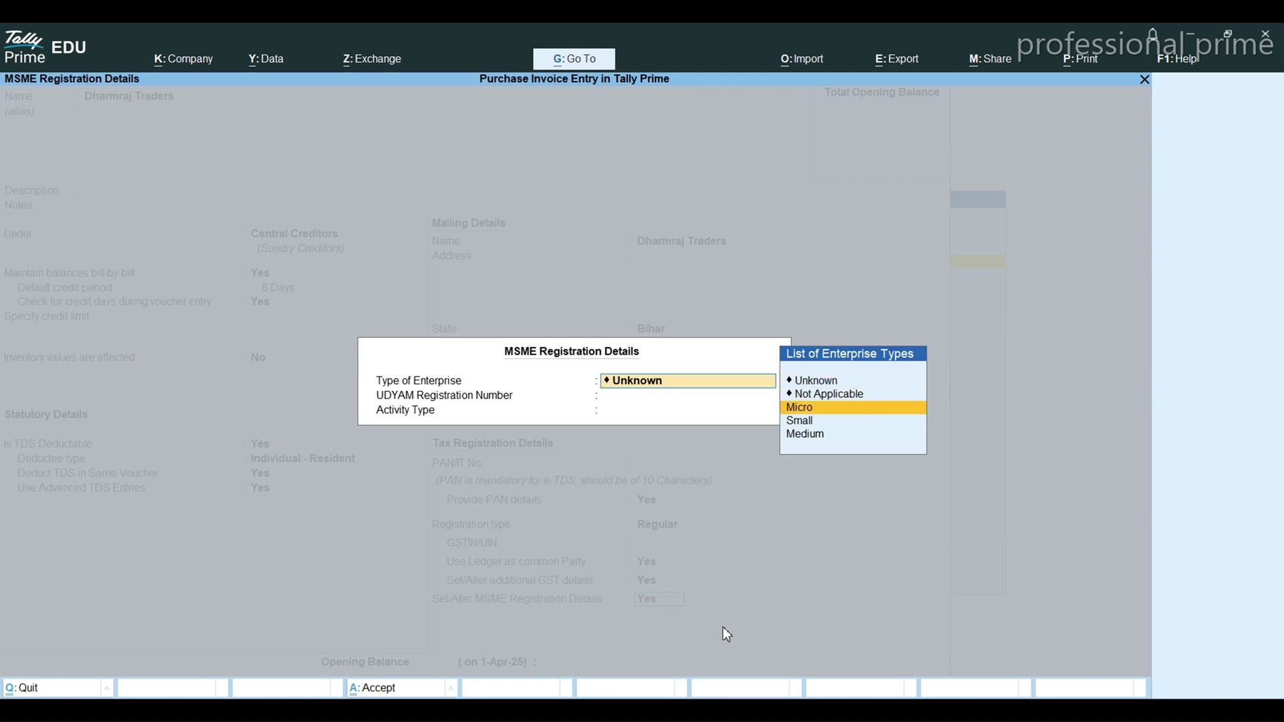
pyautogui.press('Down')
pyautogui.press('Down')
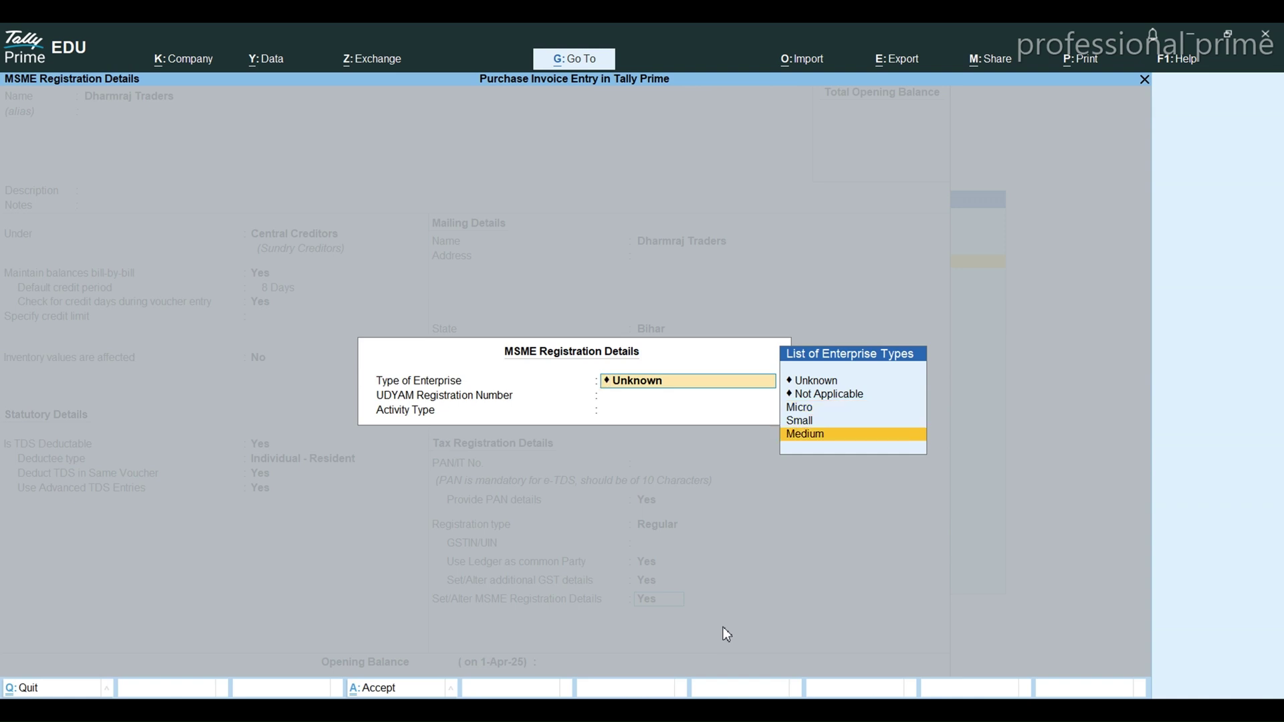
pyautogui.press('Up')
pyautogui.press('Up')
pyautogui.press('Up')
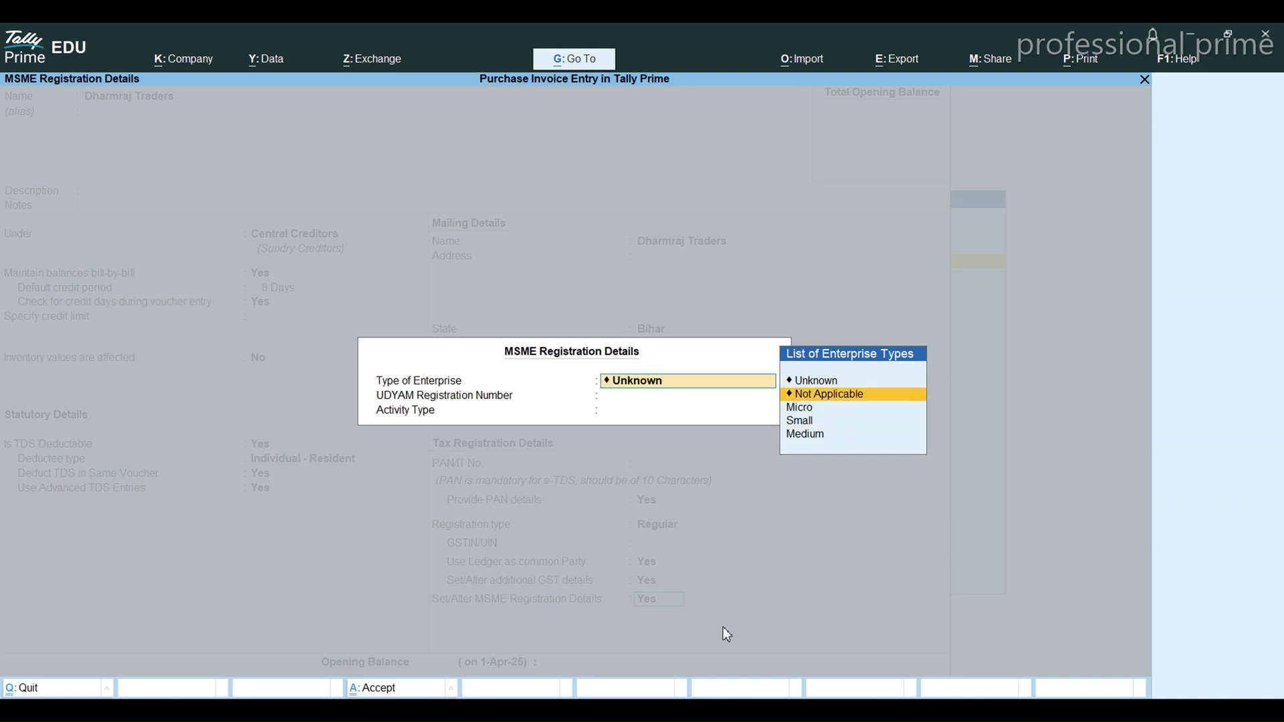
pyautogui.press('Down')
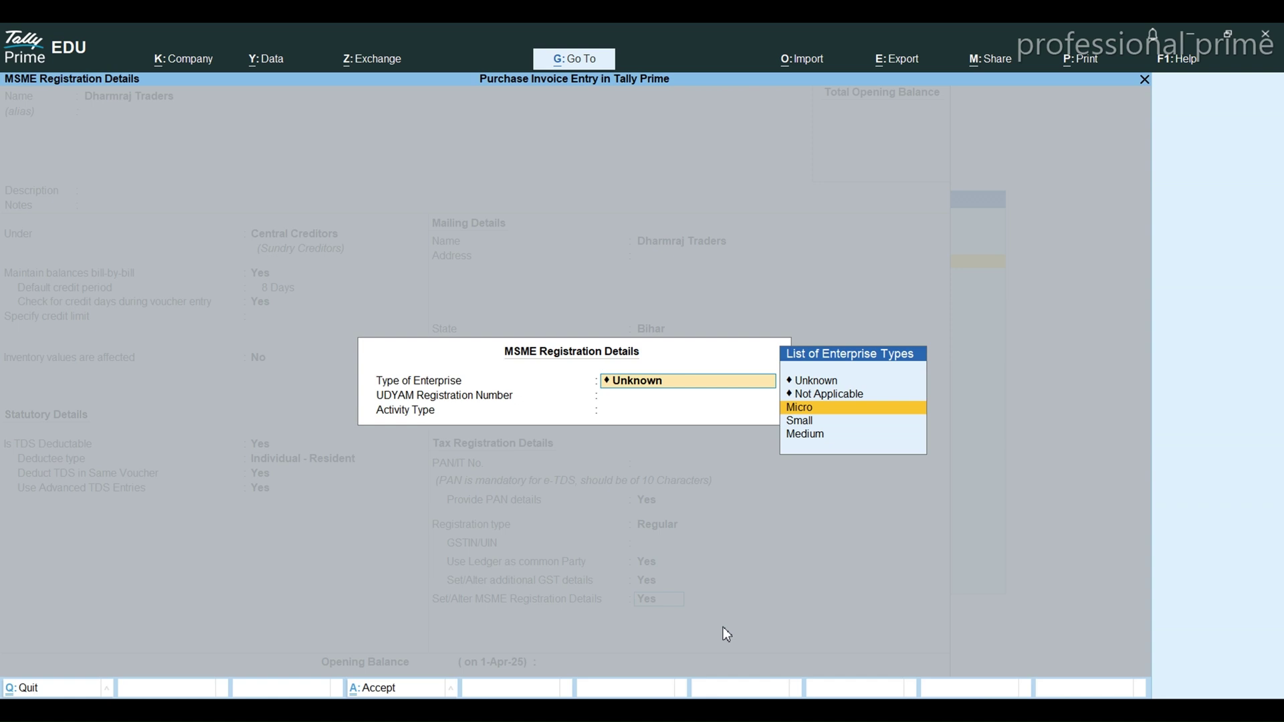
pyautogui.press('Return')
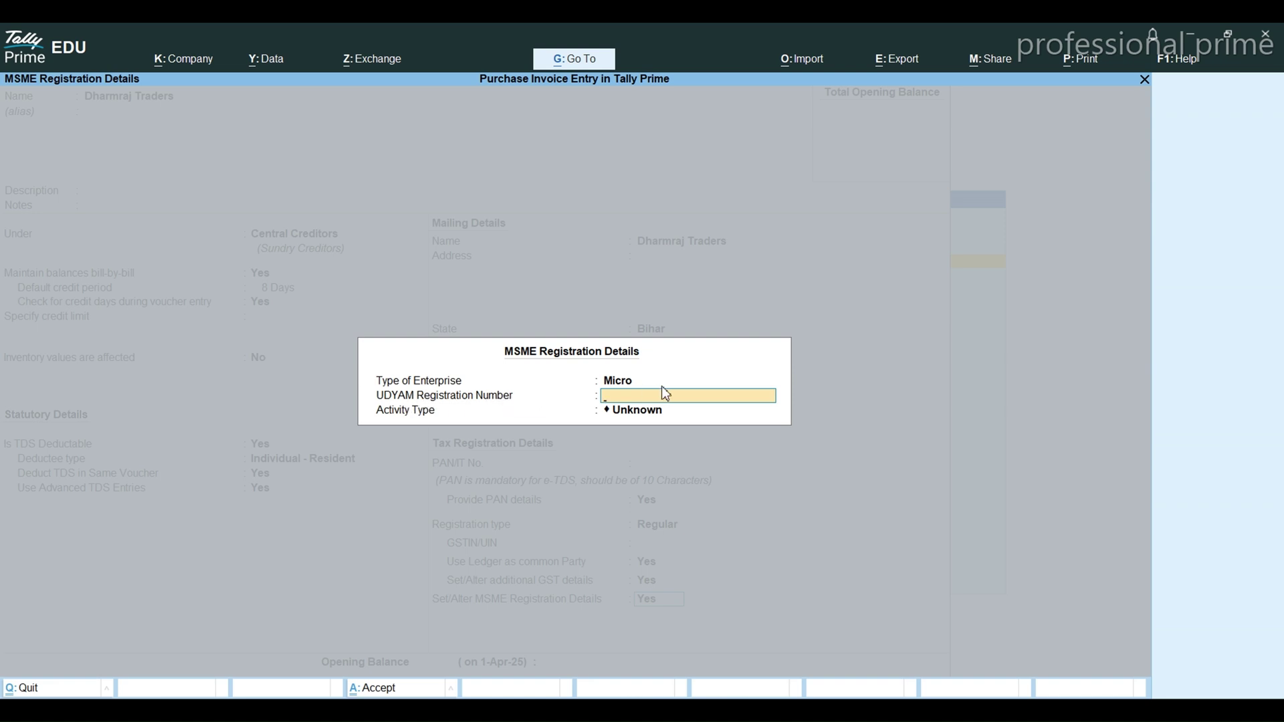
pyautogui.press('Return')
pyautogui.press('Return')
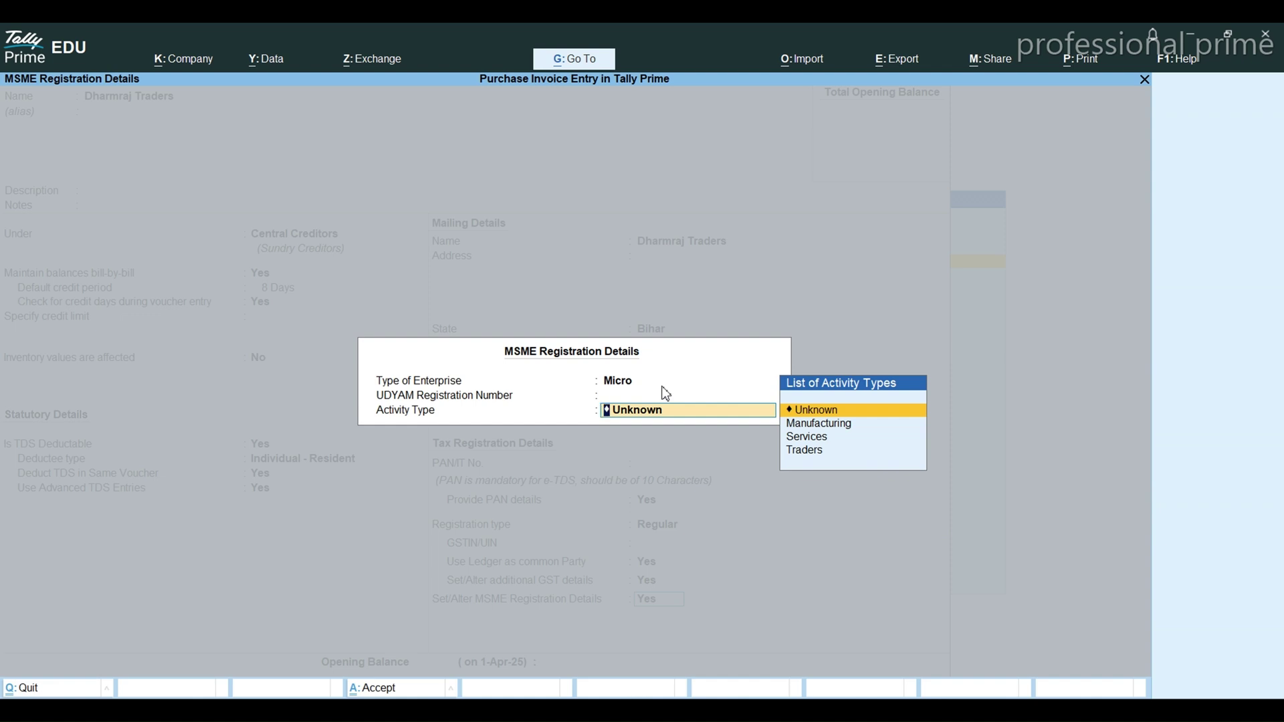
# - Set the MSME activity type to Traders with an effective date of 1-Apr-25, the date of last entry
pyautogui.press('Down')
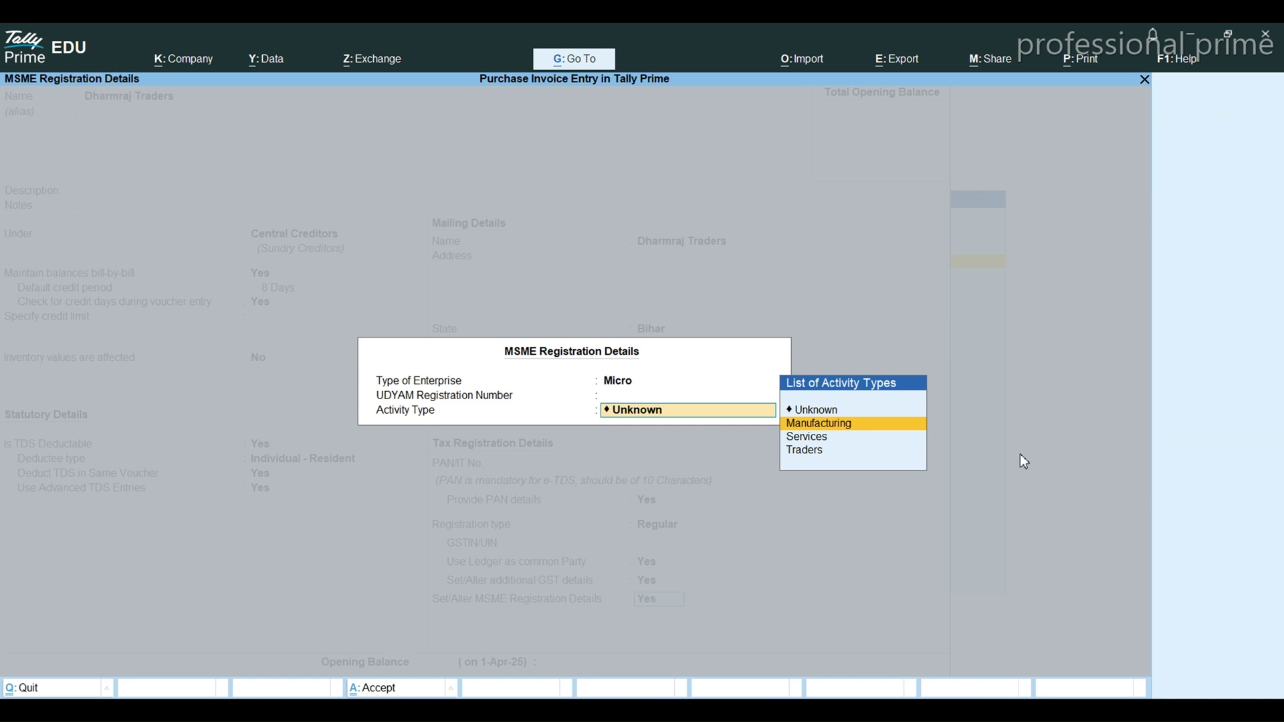
pyautogui.press('Down')
pyautogui.press('Down')
pyautogui.press('Return')
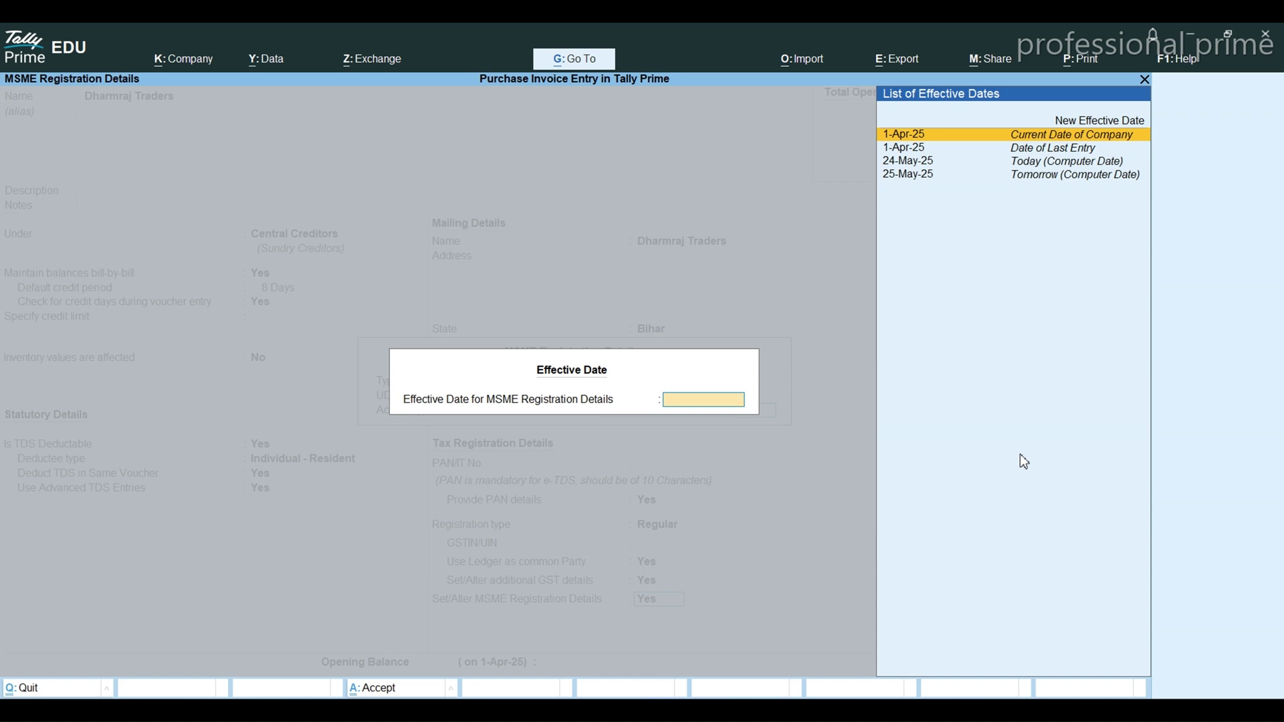
pyautogui.press('Up')
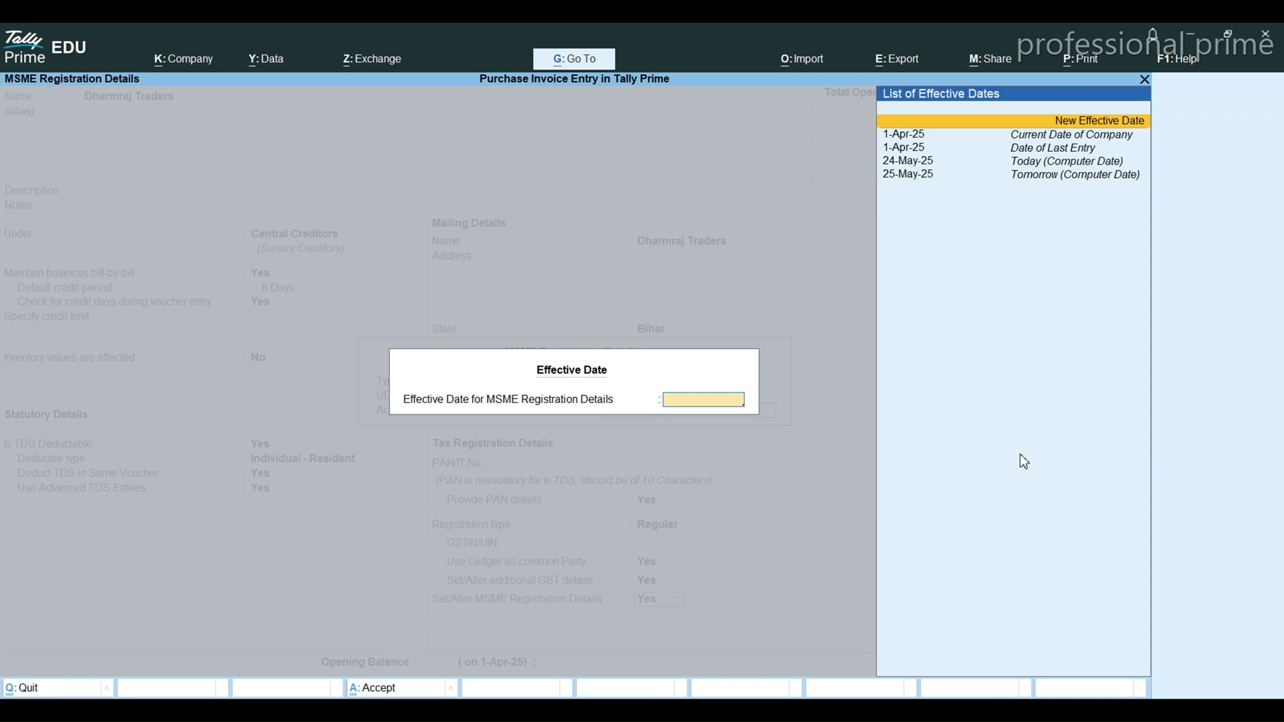
pyautogui.press('Down')
pyautogui.press('Down')
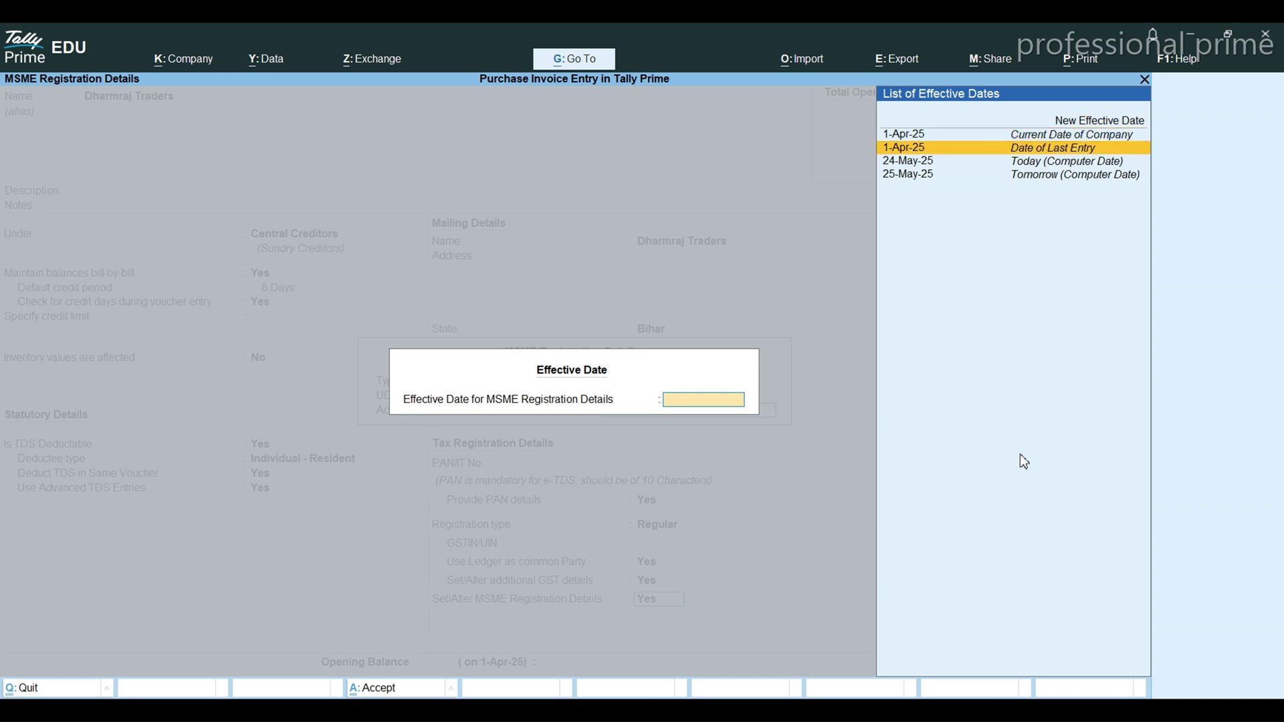
pyautogui.press('Return')
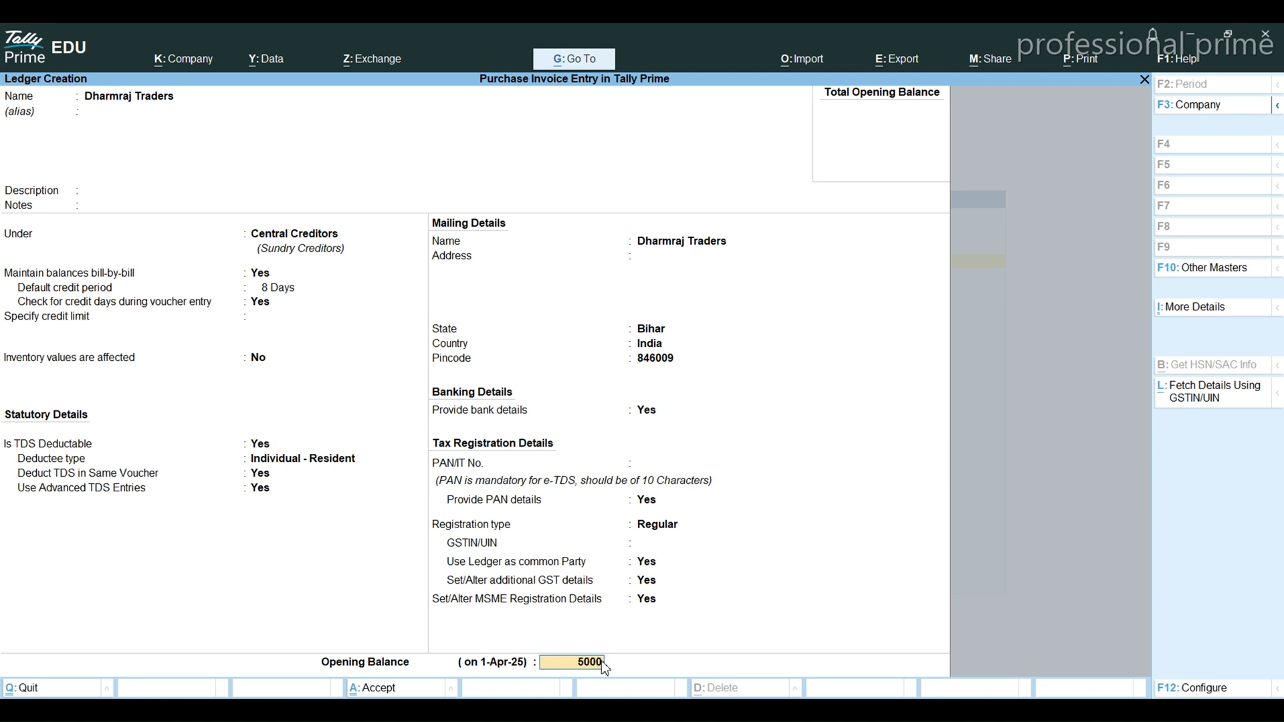
# - Set the opening balance to 5,000.00 Cr and allocate it to bill 123 dated 31/3/2025, due 31-Mar-25
pyautogui.press('Return')
pyautogui.press('Return')
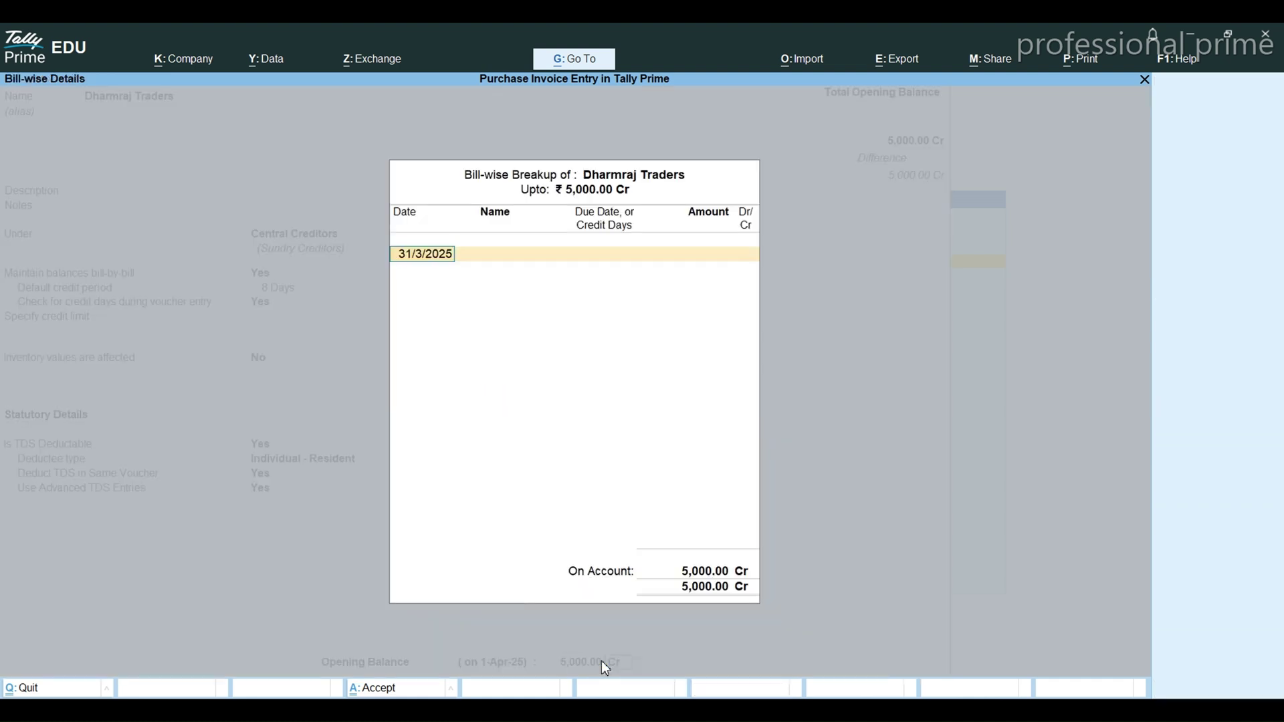
pyautogui.press('Return')
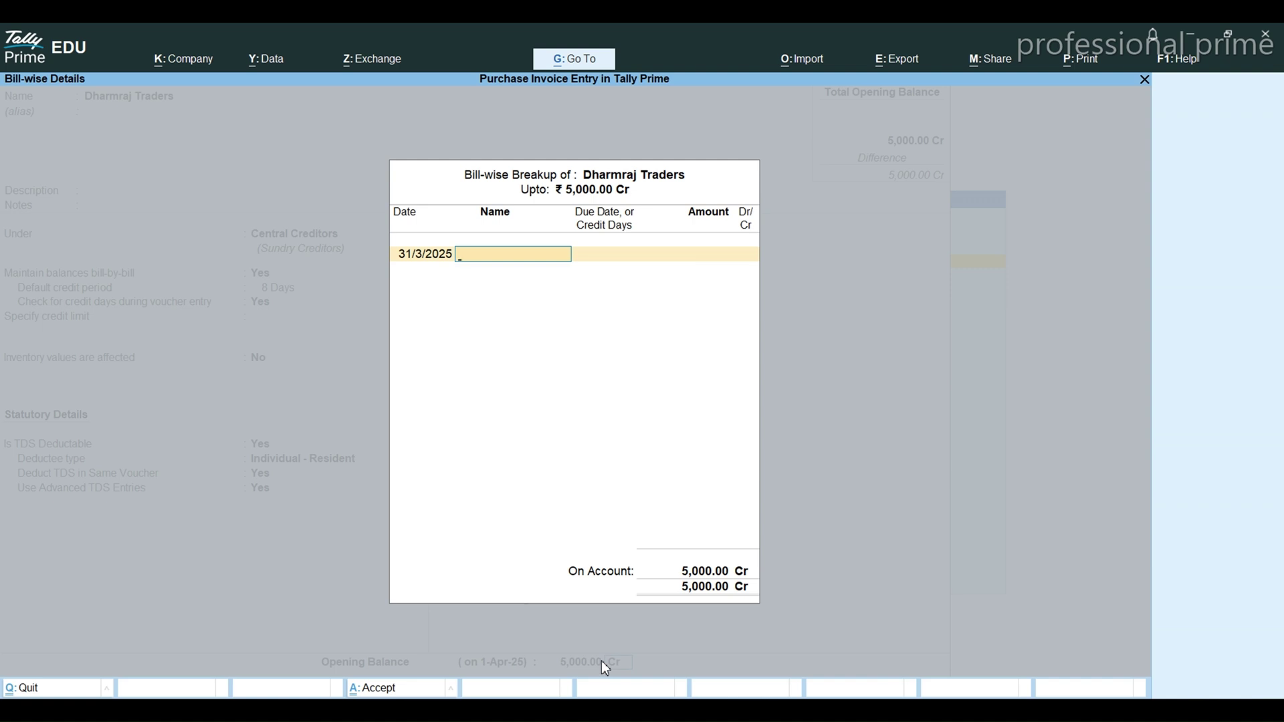
pyautogui.write('123')
pyautogui.press('Return')
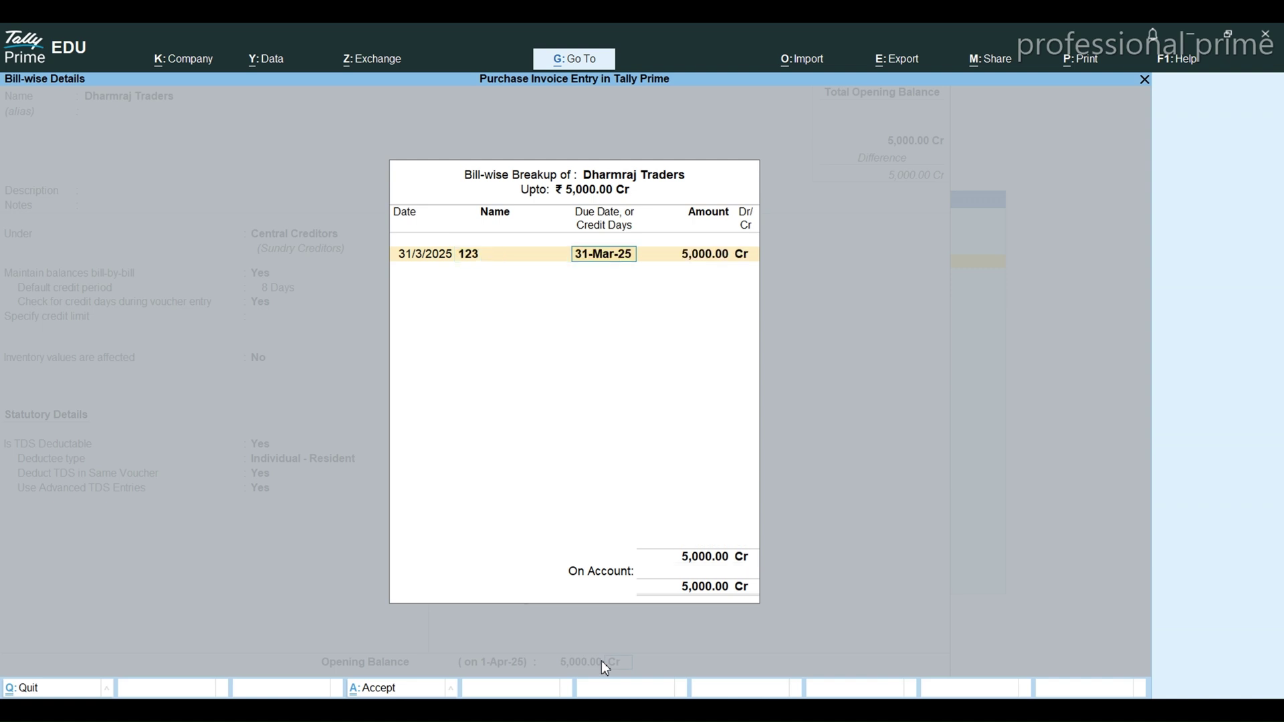
pyautogui.press('Return')
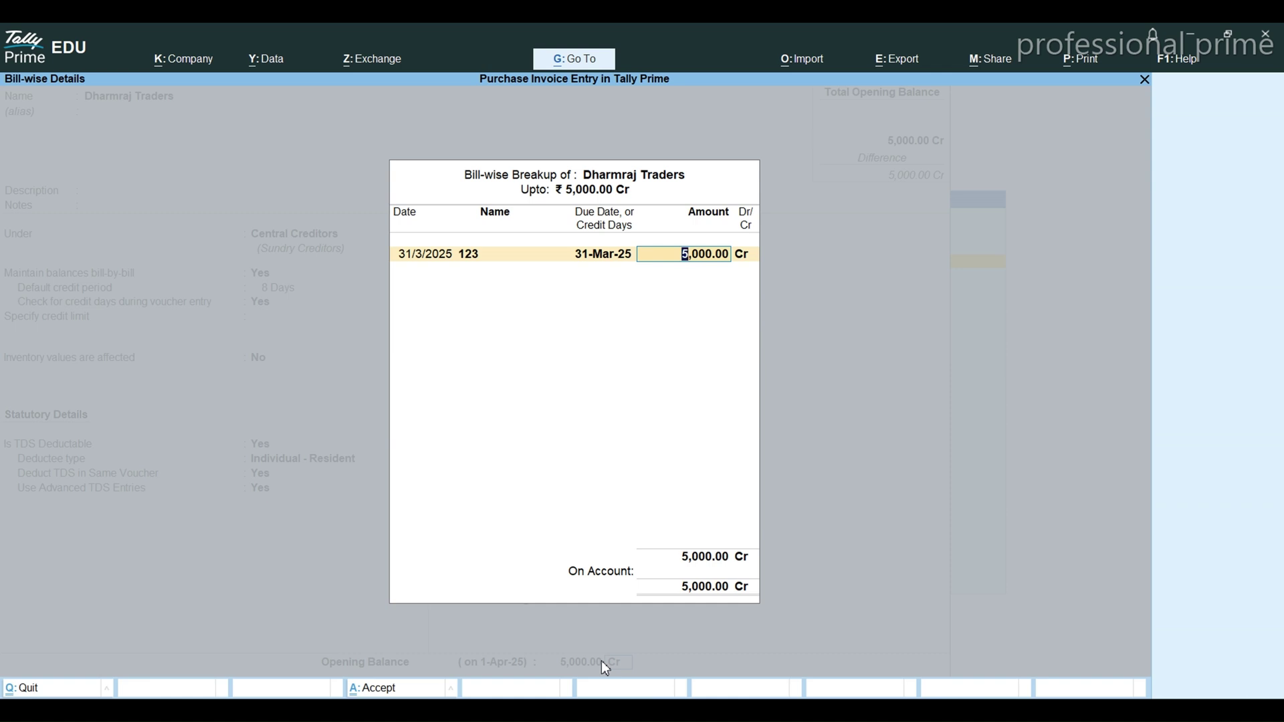
pyautogui.press('Return')
pyautogui.press('Return')
pyautogui.press('Return')
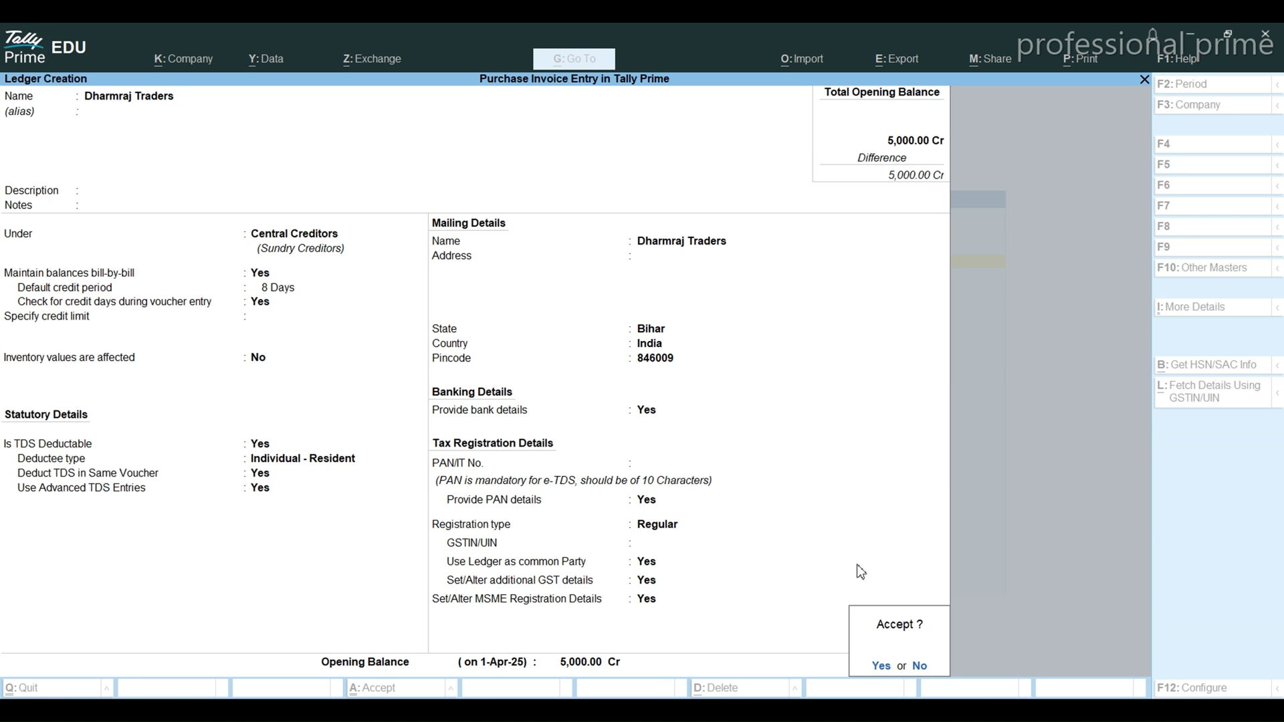
# - Return to the ledger form and look at fetching details using GSTIN/UIN without entering a number
pyautogui.press('n')
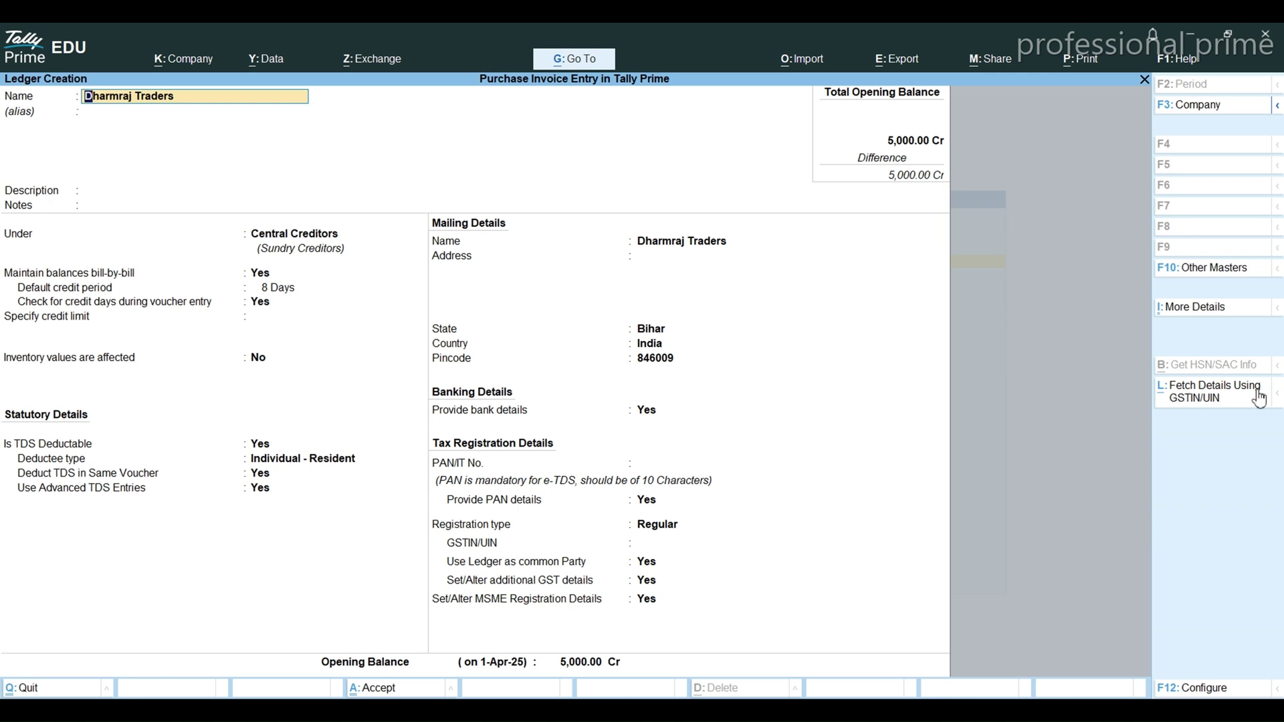
pyautogui.click(1235, 397)
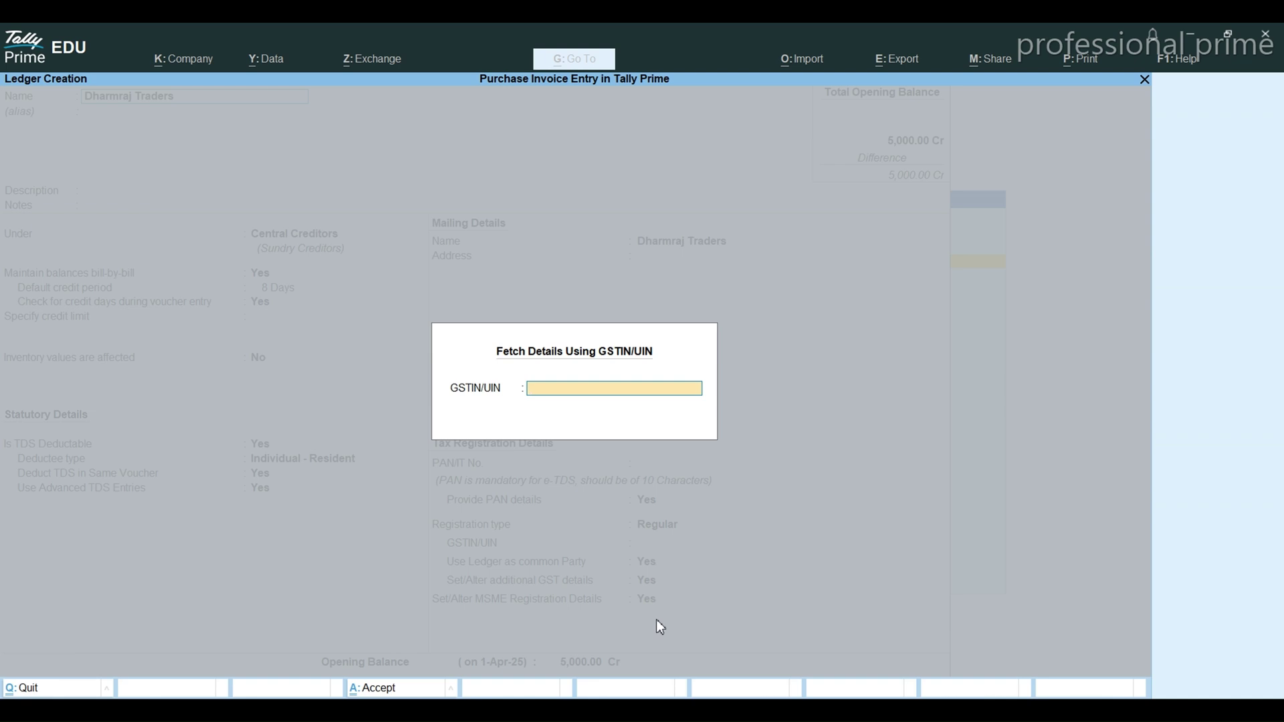
pyautogui.press('Escape')
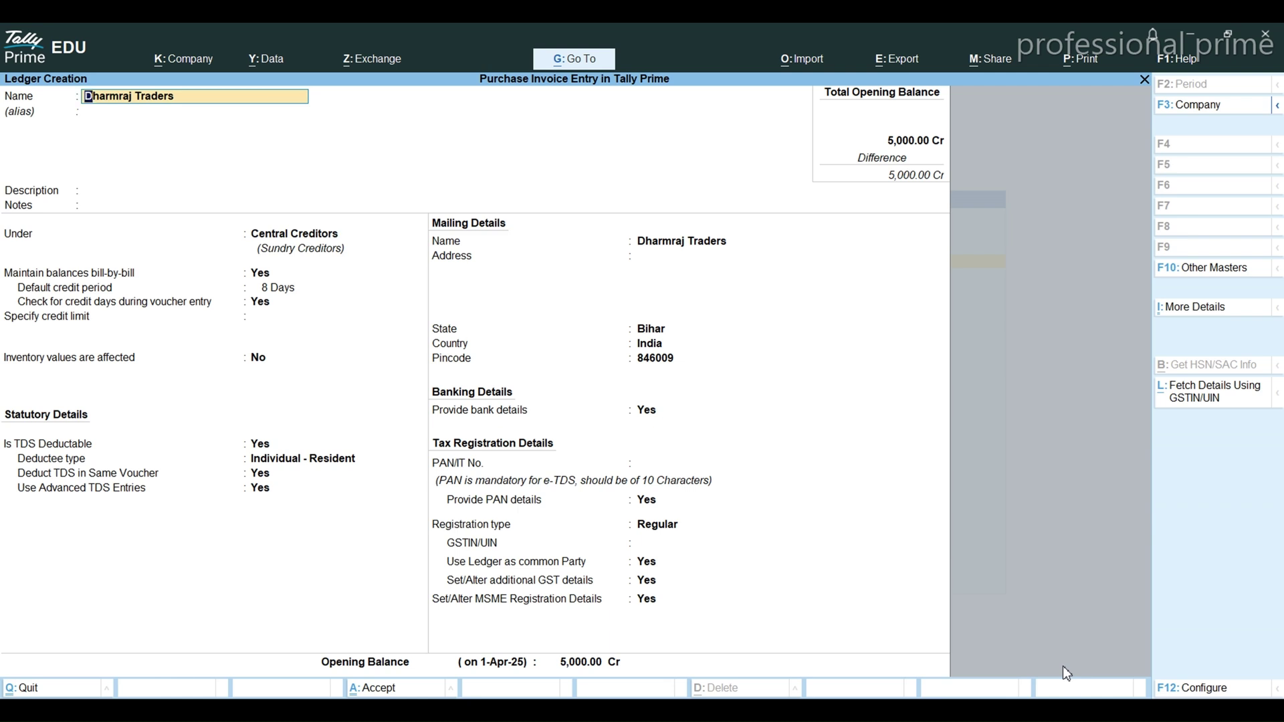
# - Save the Dharmraj Traders ledger
pyautogui.press('ctrl')
pyautogui.press('ctrl')
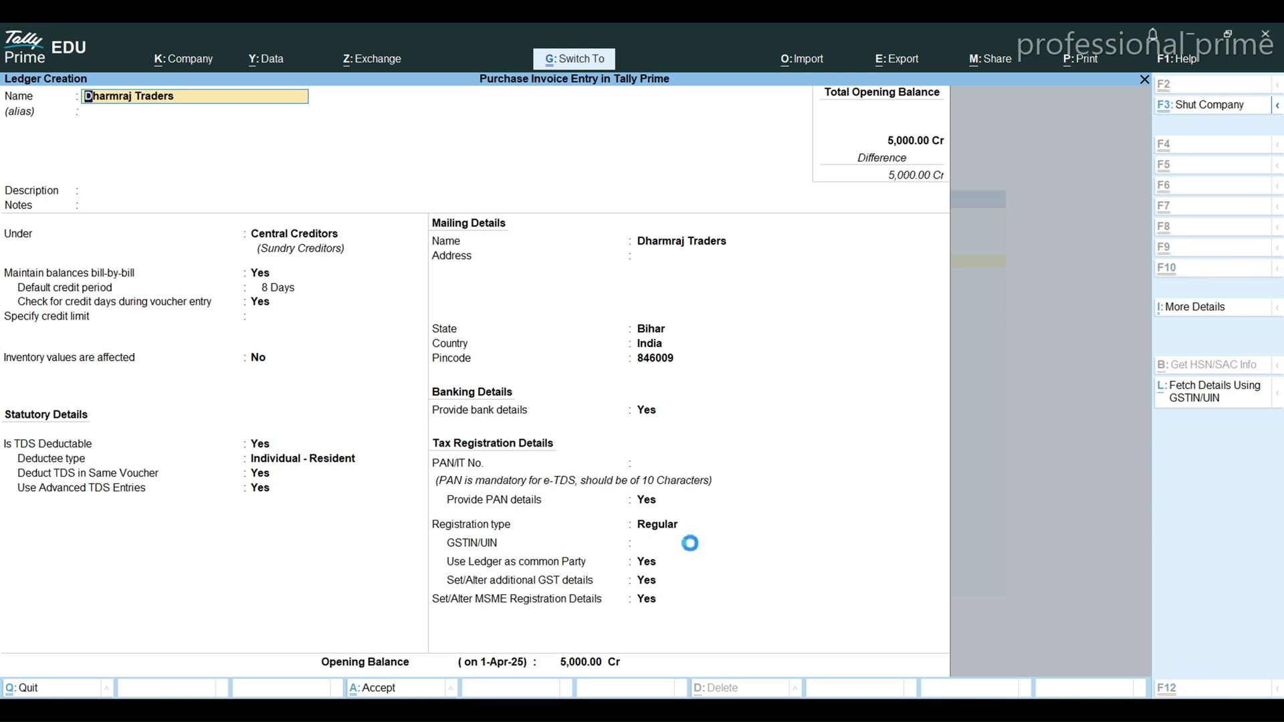
pyautogui.hotkey('ctrl', 'a')
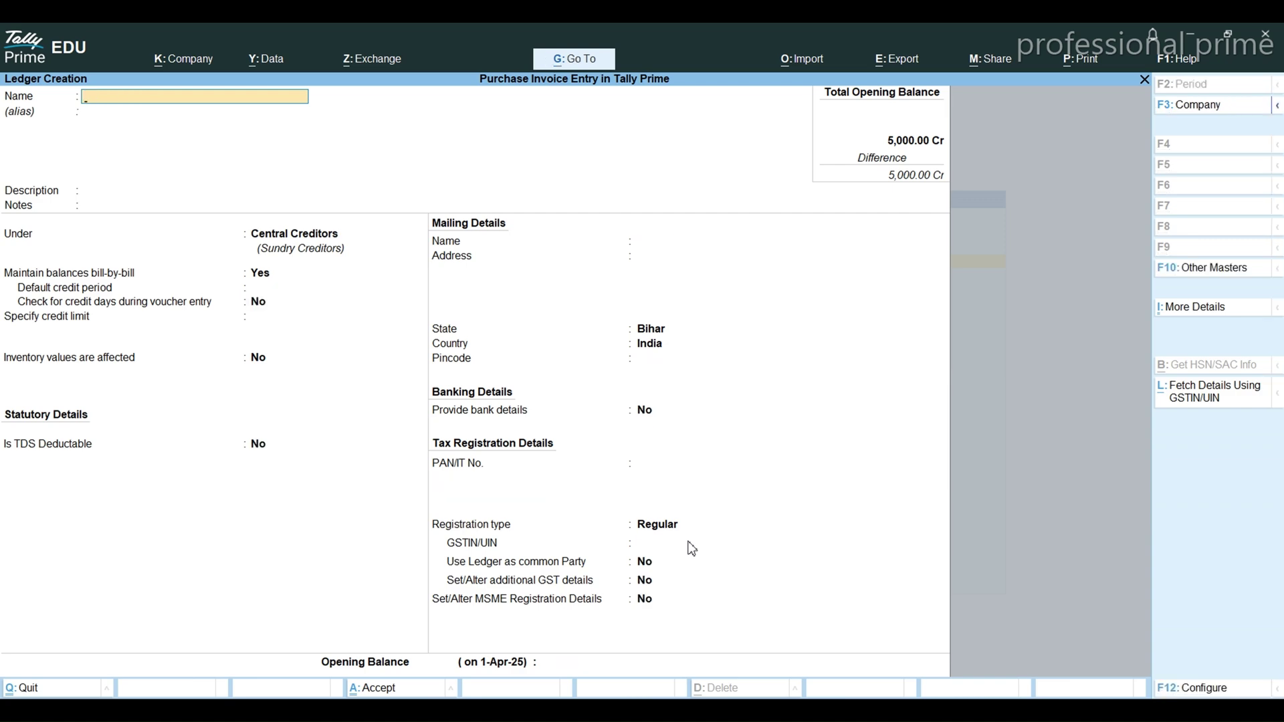
# - Switch to the Word document to check the suppliers in the purchase examples, and return to TallyPrime's ledger creation form
pyautogui.hotkey('alt', 'Tab')
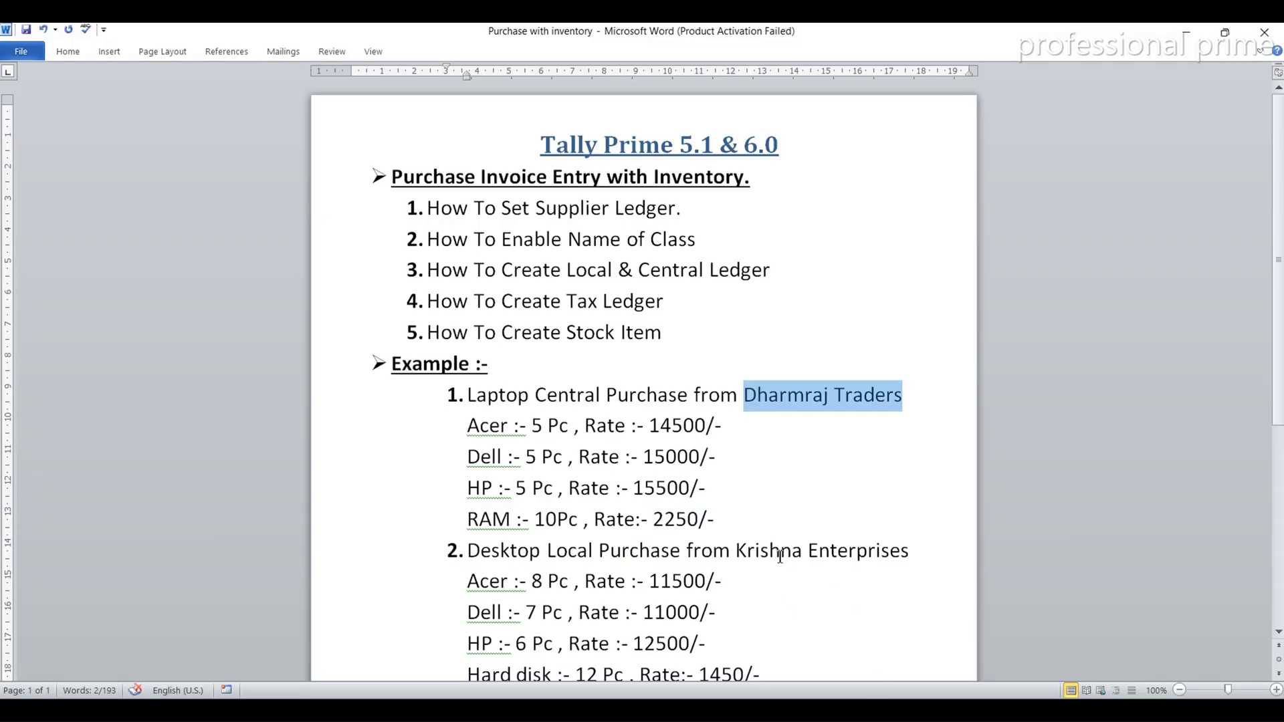
pyautogui.scroll(-1, 1279, 446)
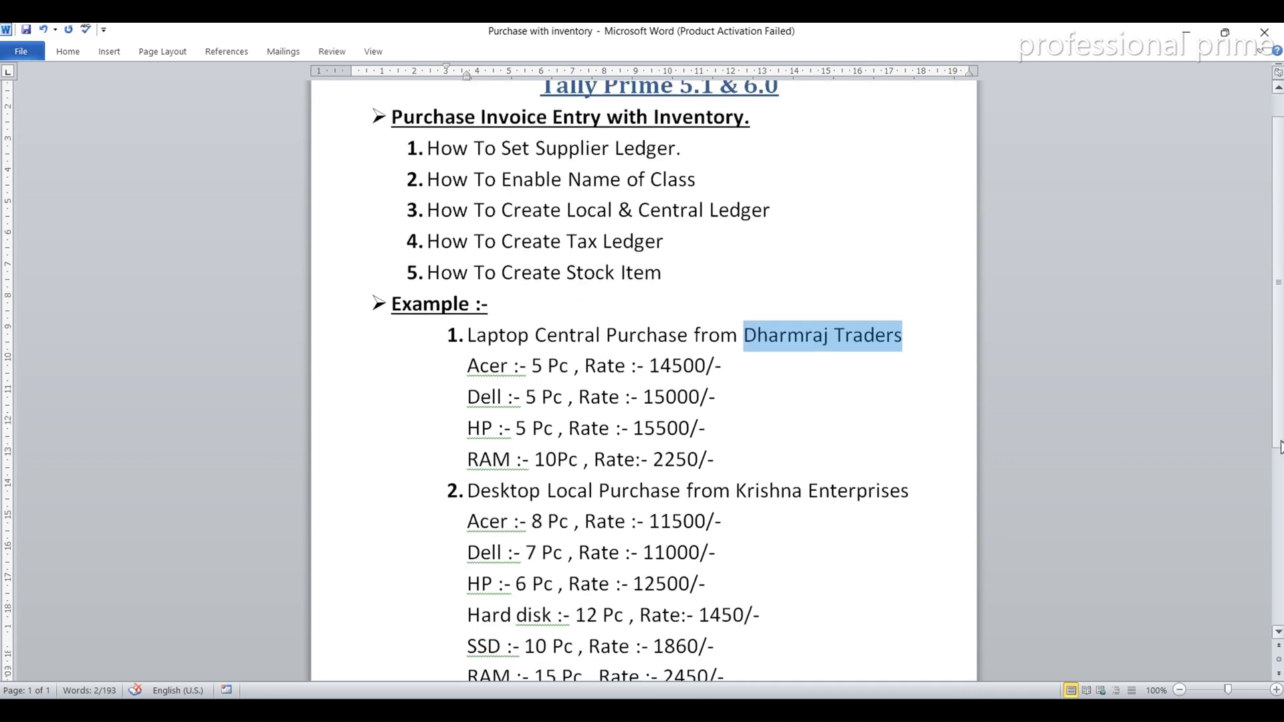
pyautogui.scroll(-1, 1279, 446)
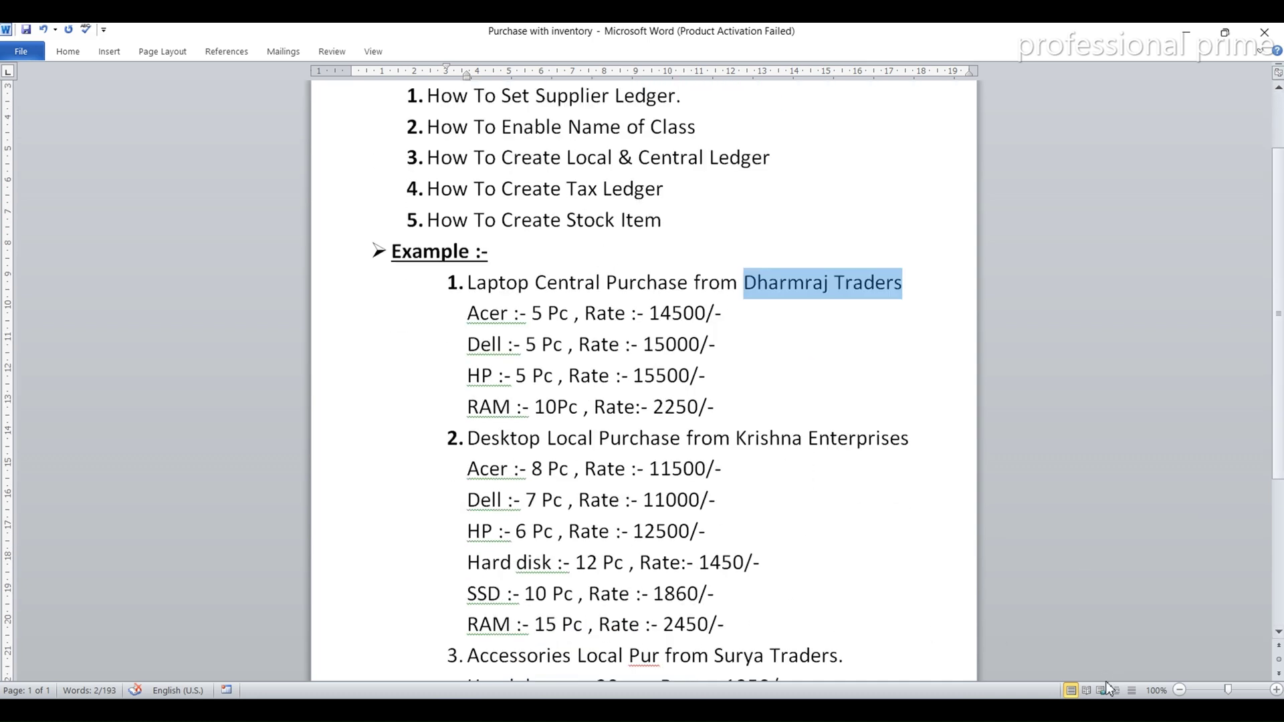
pyautogui.hotkey('alt', 'Tab')
pyautogui.click(314, 23)
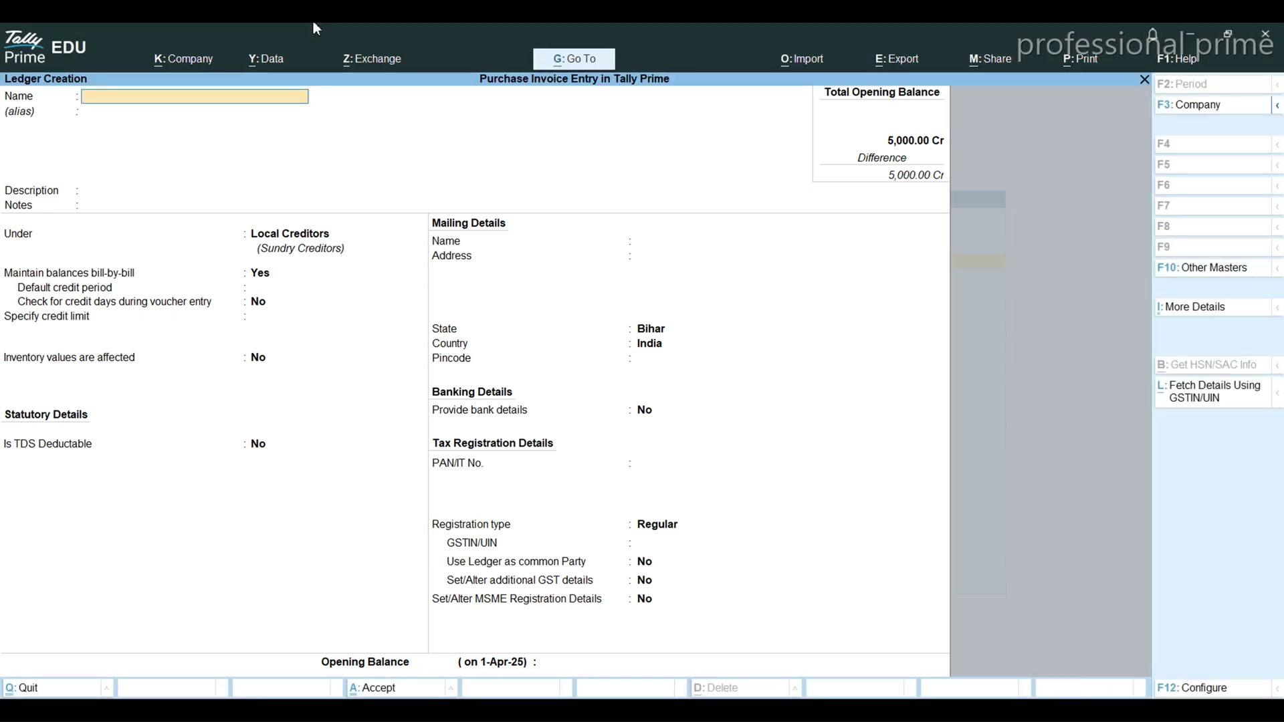
pyautogui.hotkey('alt', 'Tab')
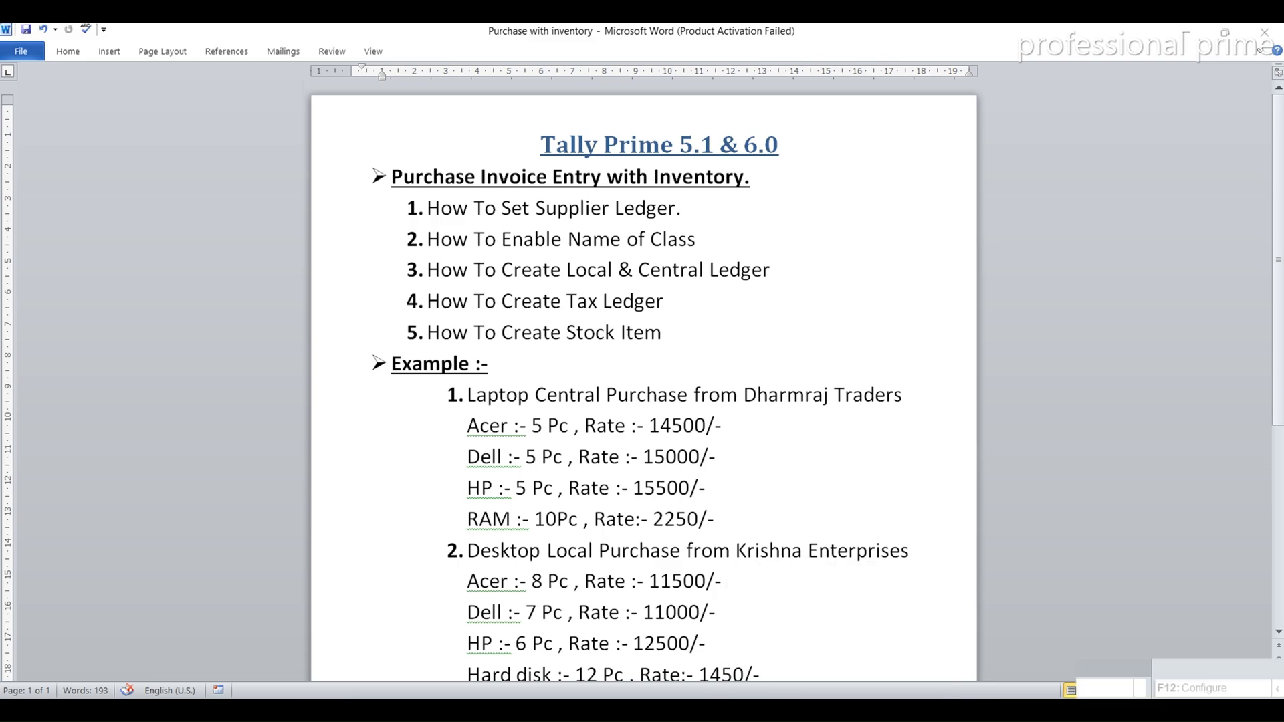
pyautogui.click(832, 695)
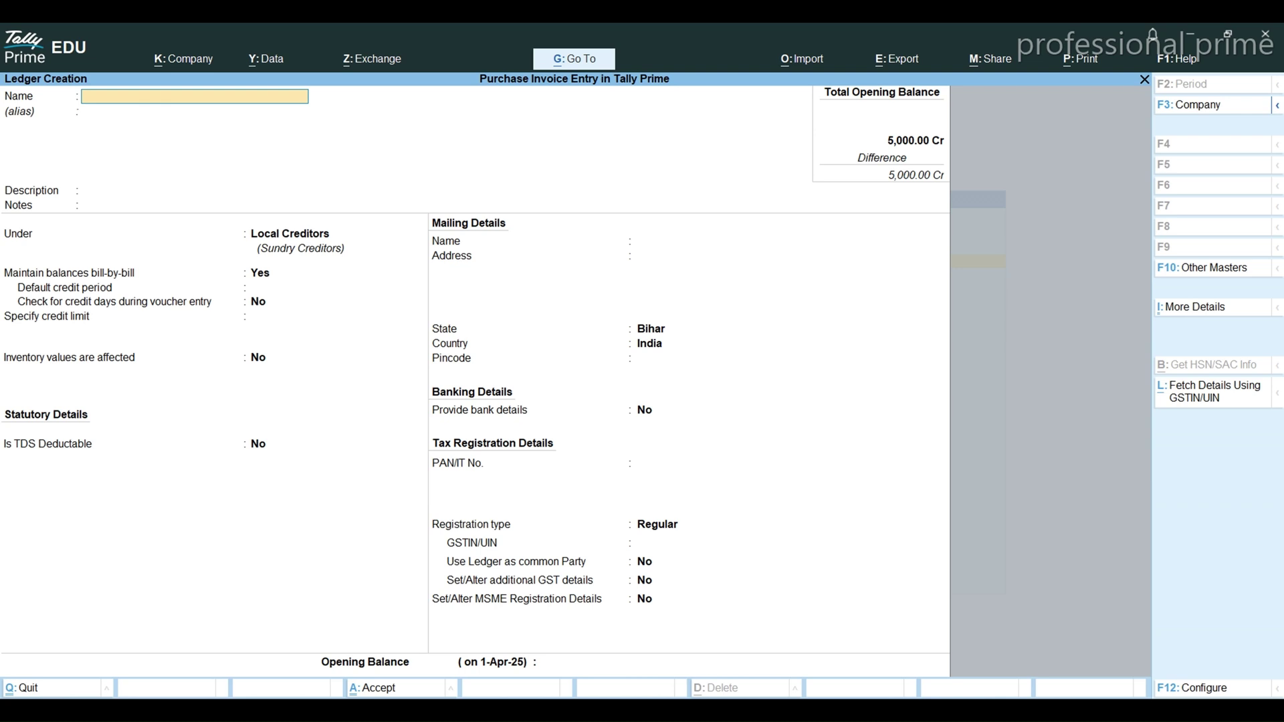
# - Name a ledger XYZ Creditors under Local Creditors, maintaining balances bill-by-bill without a credit period or credit limit
pyautogui.write('XYZ Creditors')
pyautogui.press('Return')
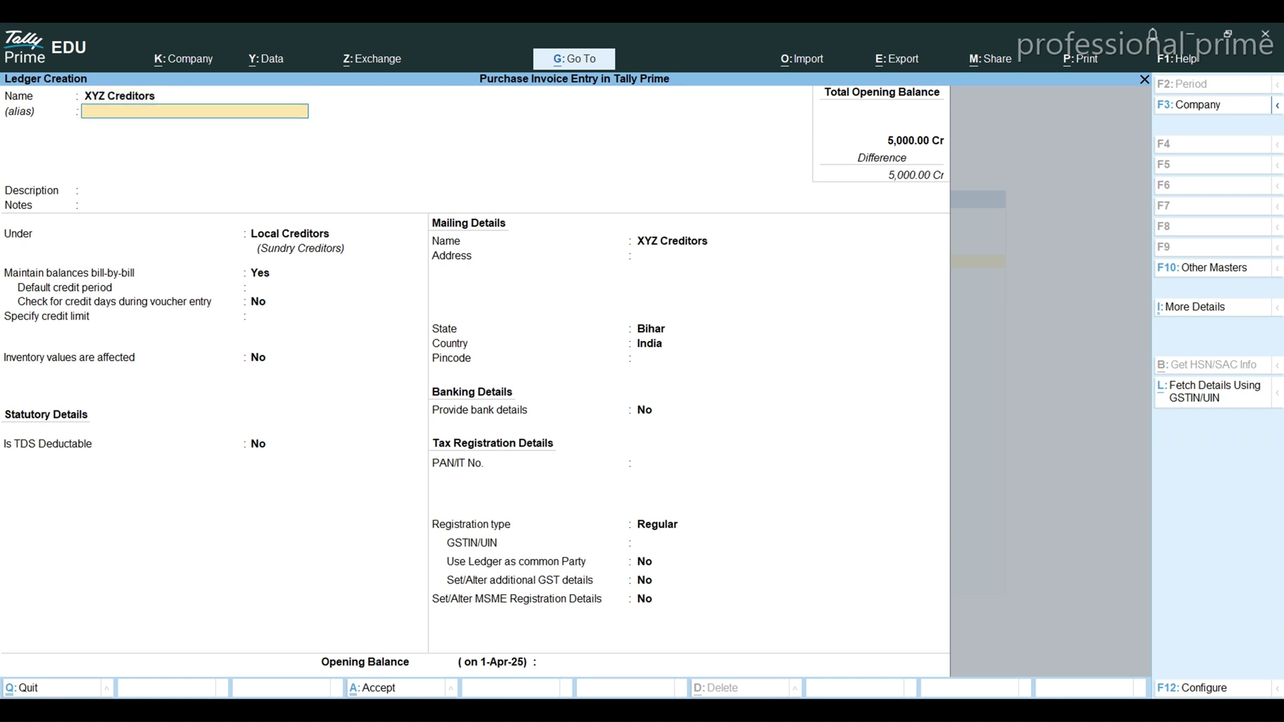
pyautogui.press('Return')
pyautogui.press('Return')
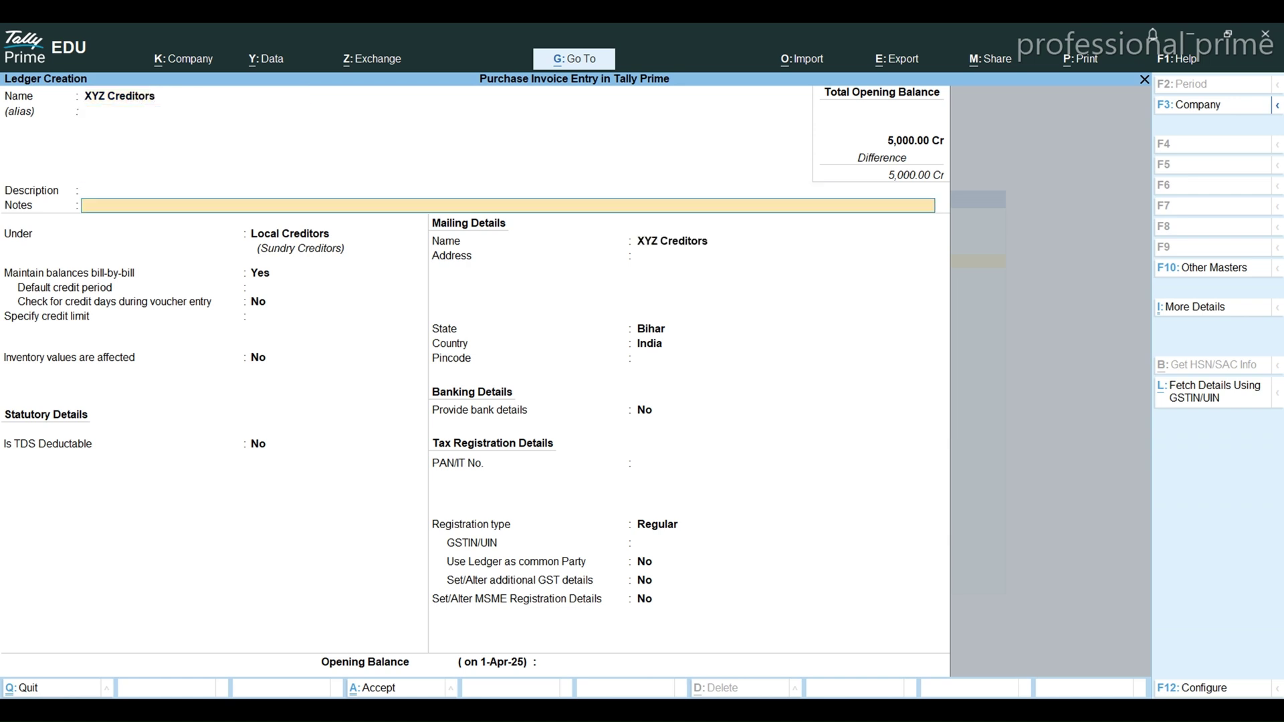
pyautogui.press('Return')
pyautogui.press('Return')
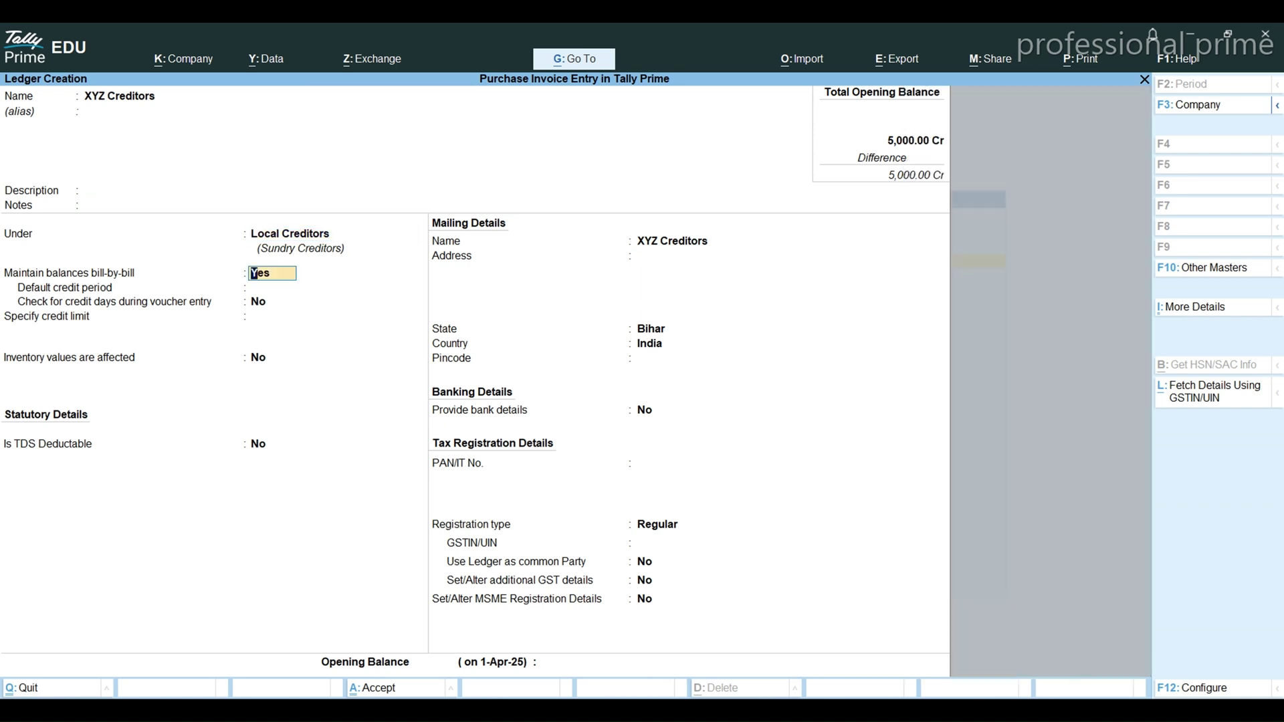
pyautogui.press('Return')
pyautogui.press('Return')
pyautogui.press('Return')
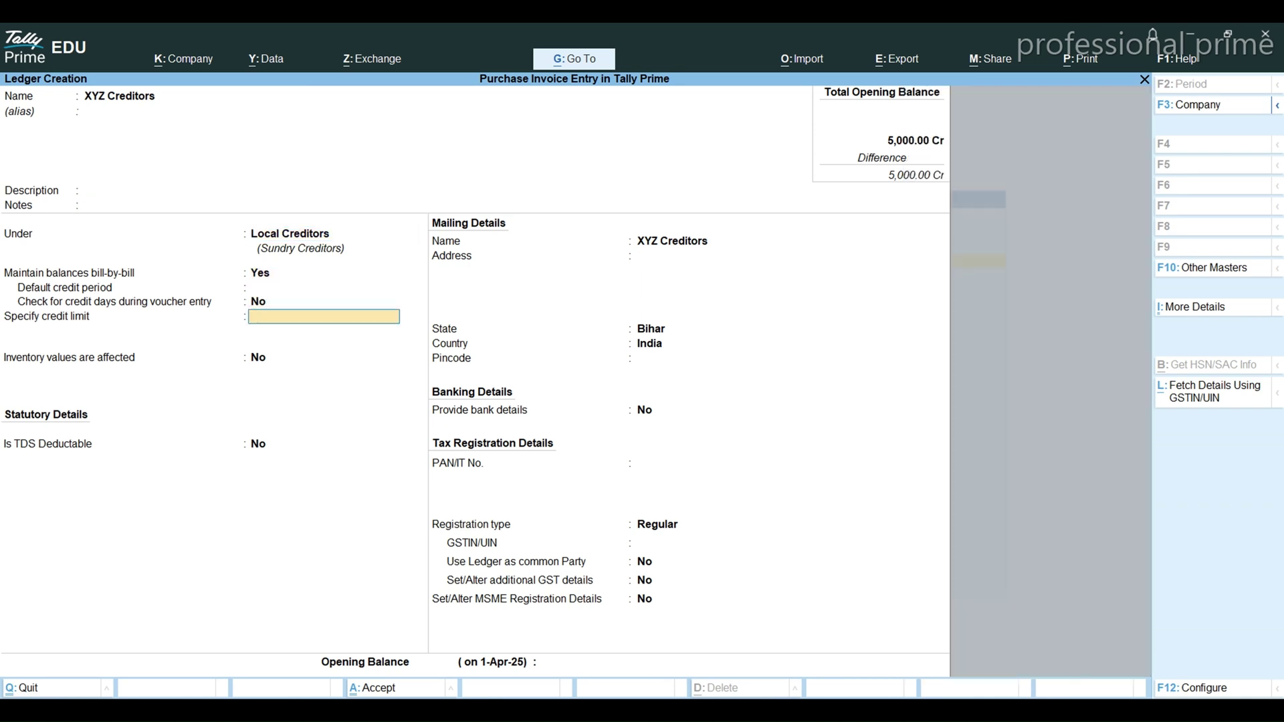
pyautogui.press('Return')
# - Keep the mailing name XYZ Creditors and state Bihar, leaving the address, pincode, bank details and PAN unset
pyautogui.press('Return')
pyautogui.press('Return')
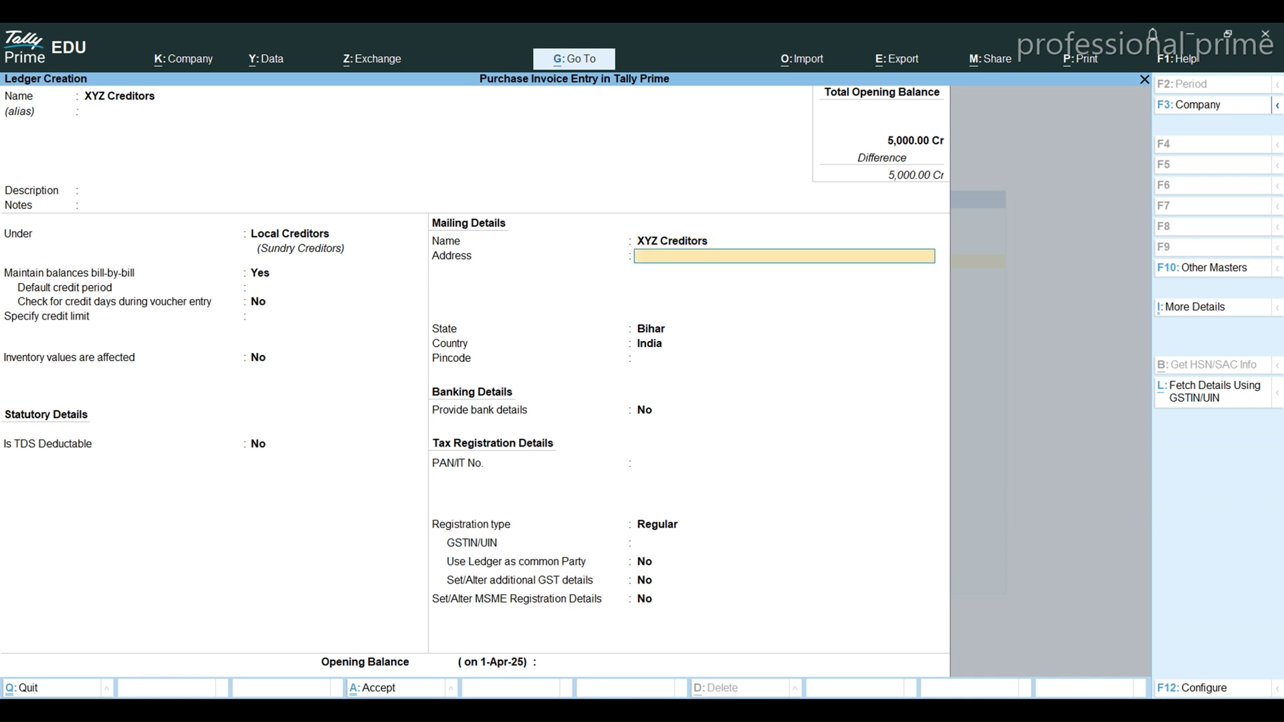
pyautogui.press('Return')
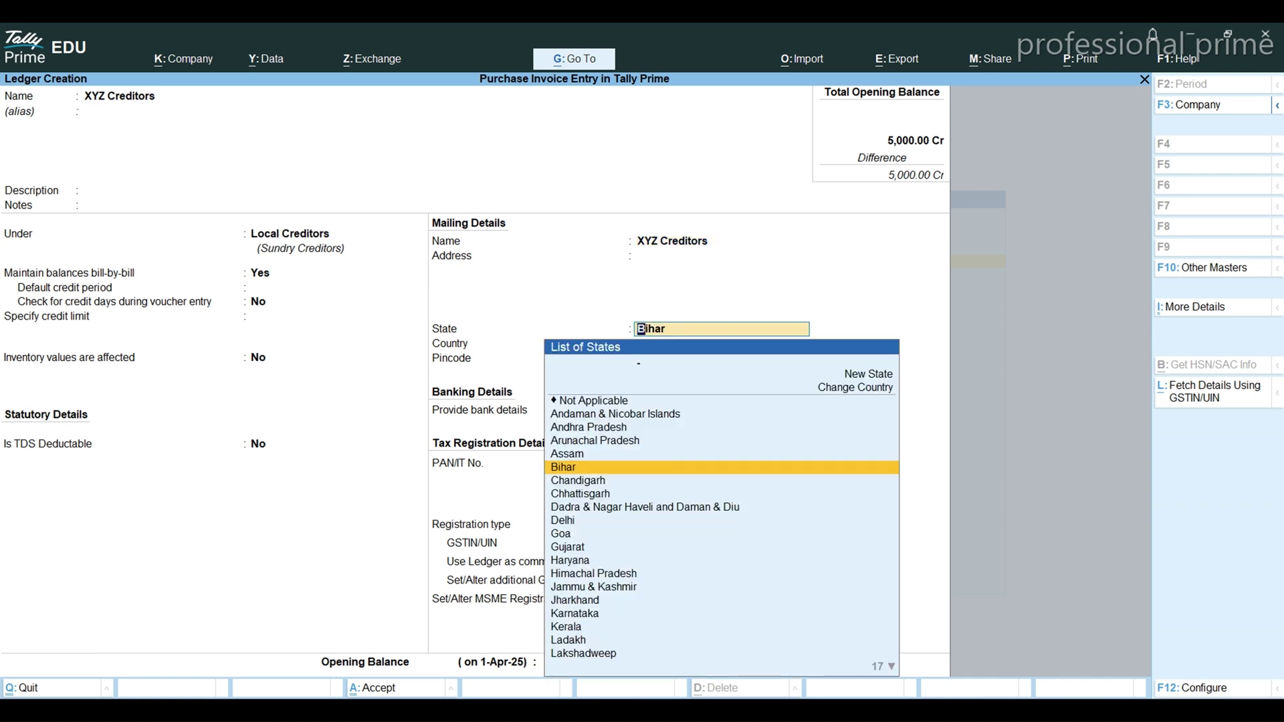
pyautogui.press('Return')
pyautogui.press('Return')
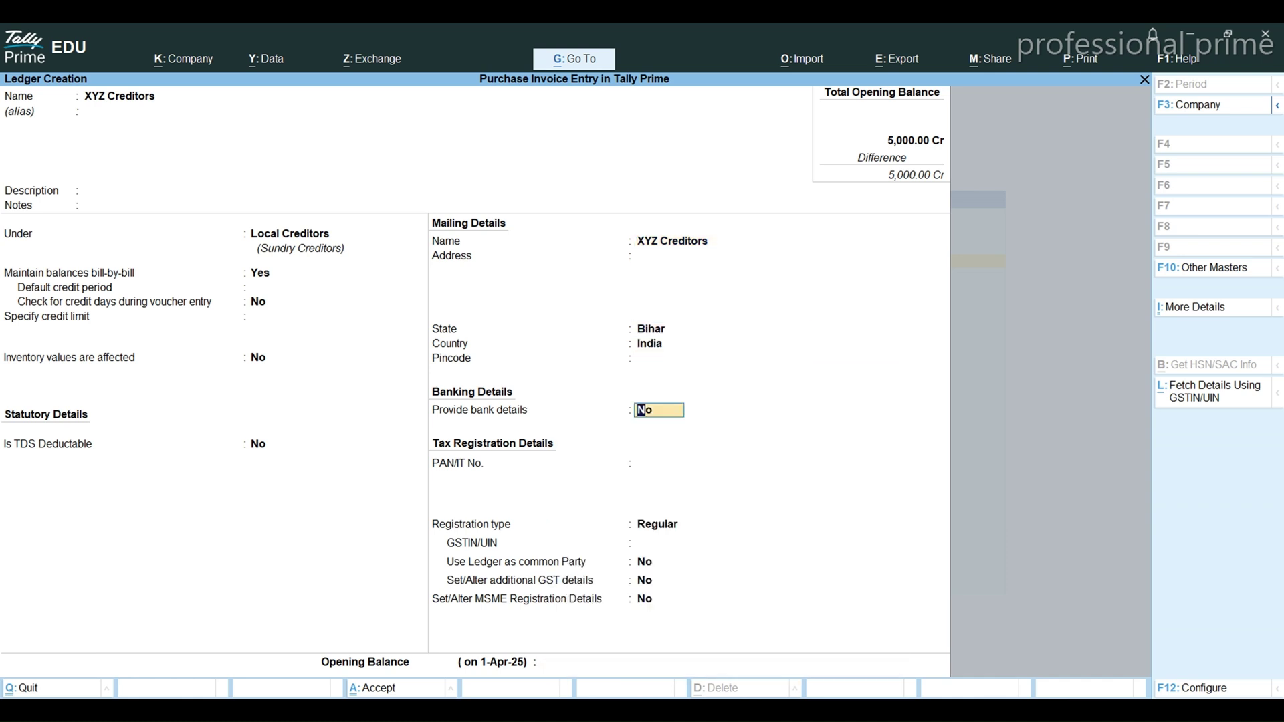
pyautogui.press('Return')
pyautogui.press('Return')
# - Set the GST registration type to Unregistered/Consumer and save the XYZ Creditors ledger
pyautogui.press('Down')
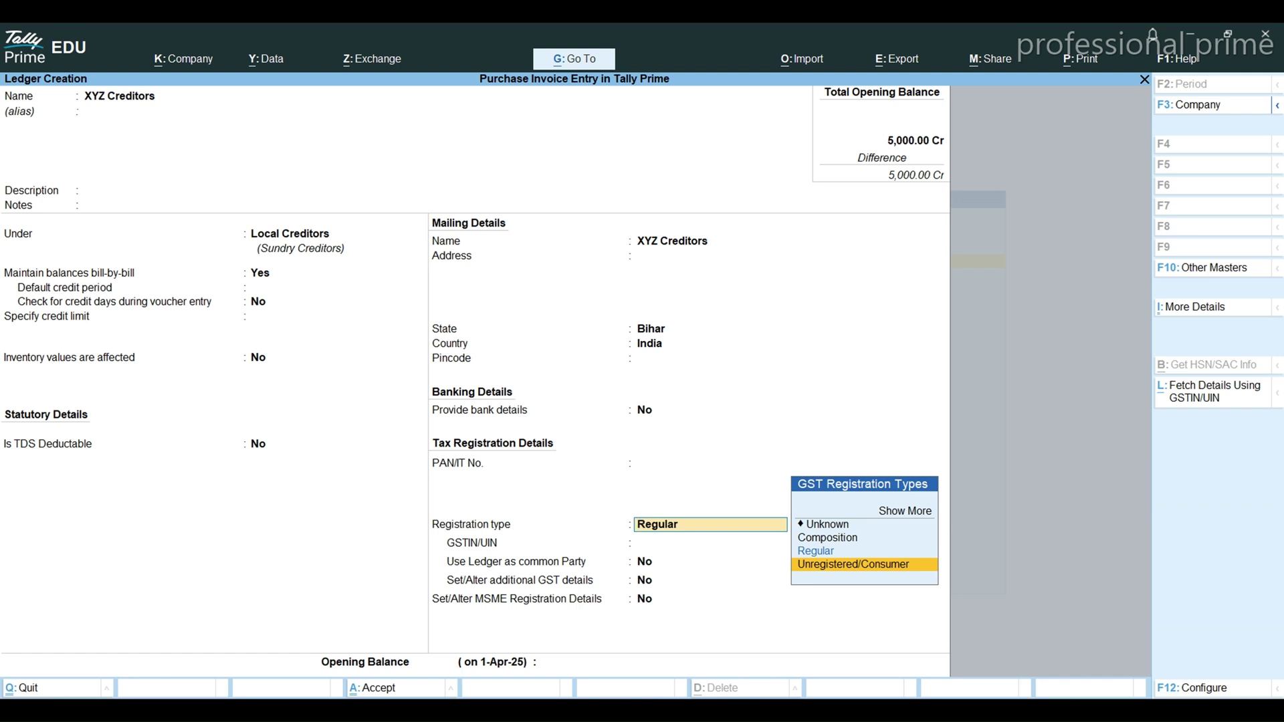
pyautogui.press('Return')
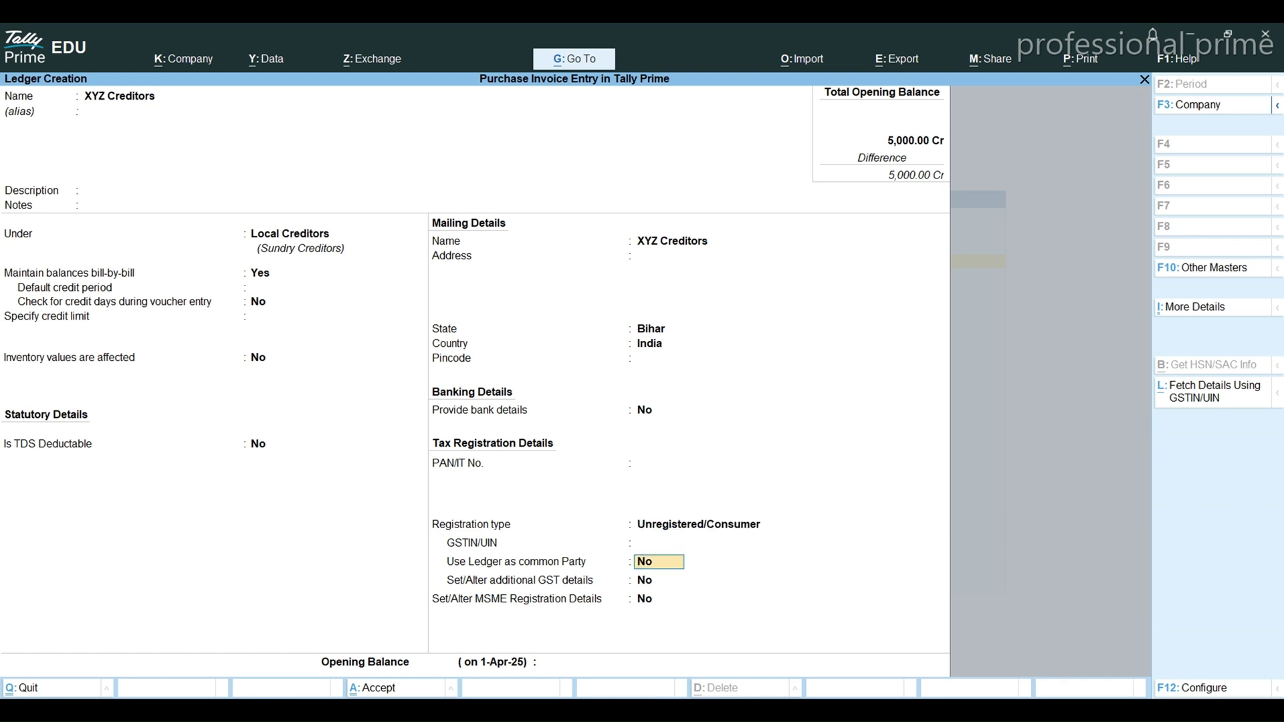
pyautogui.press('ctrl')
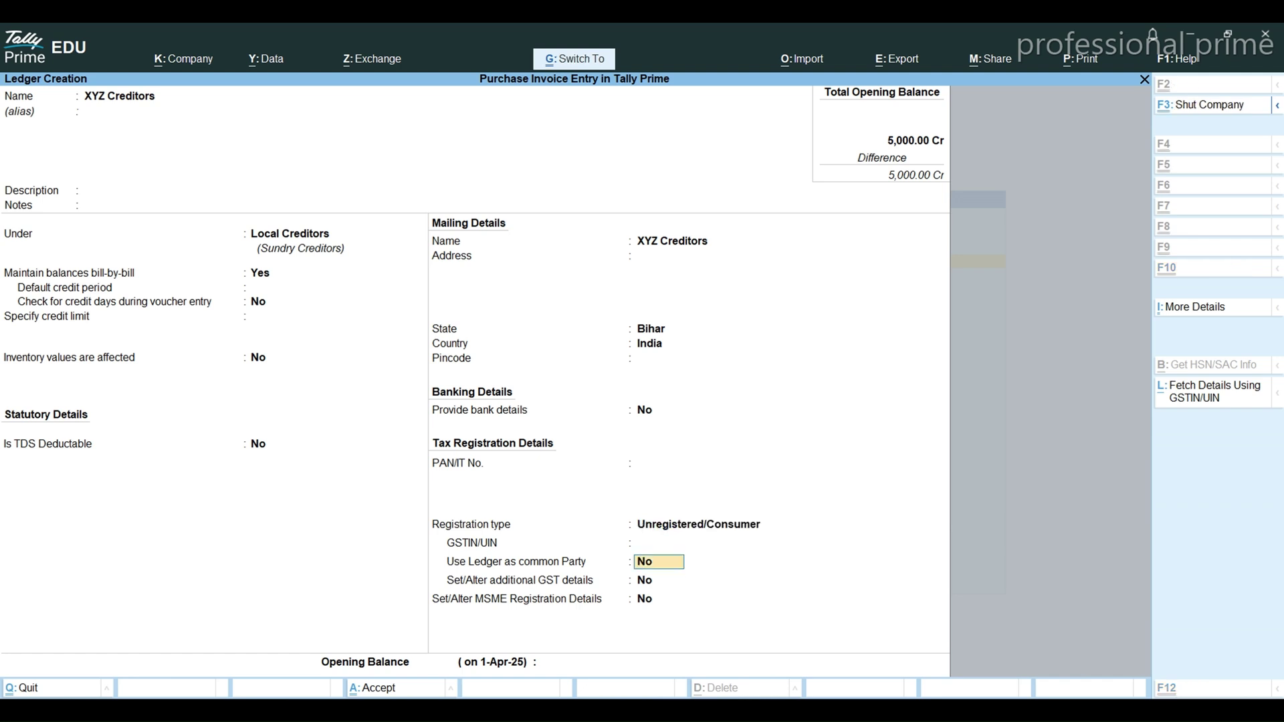
pyautogui.hotkey('ctrl', 'a')
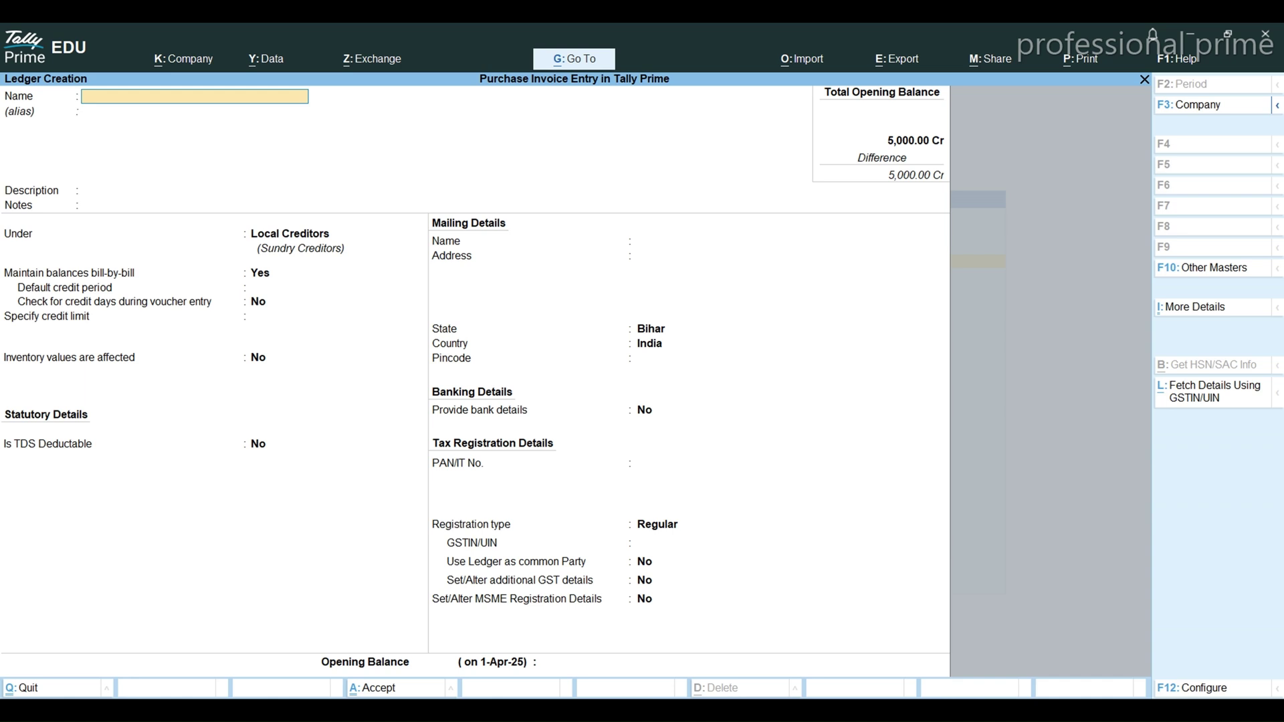
# - Name the new ledger Central Goods Purchase, leaving its alias and description blank
pyautogui.click(862, 669)
pyautogui.write('Central Goods')
pyautogui.write('Purchase')
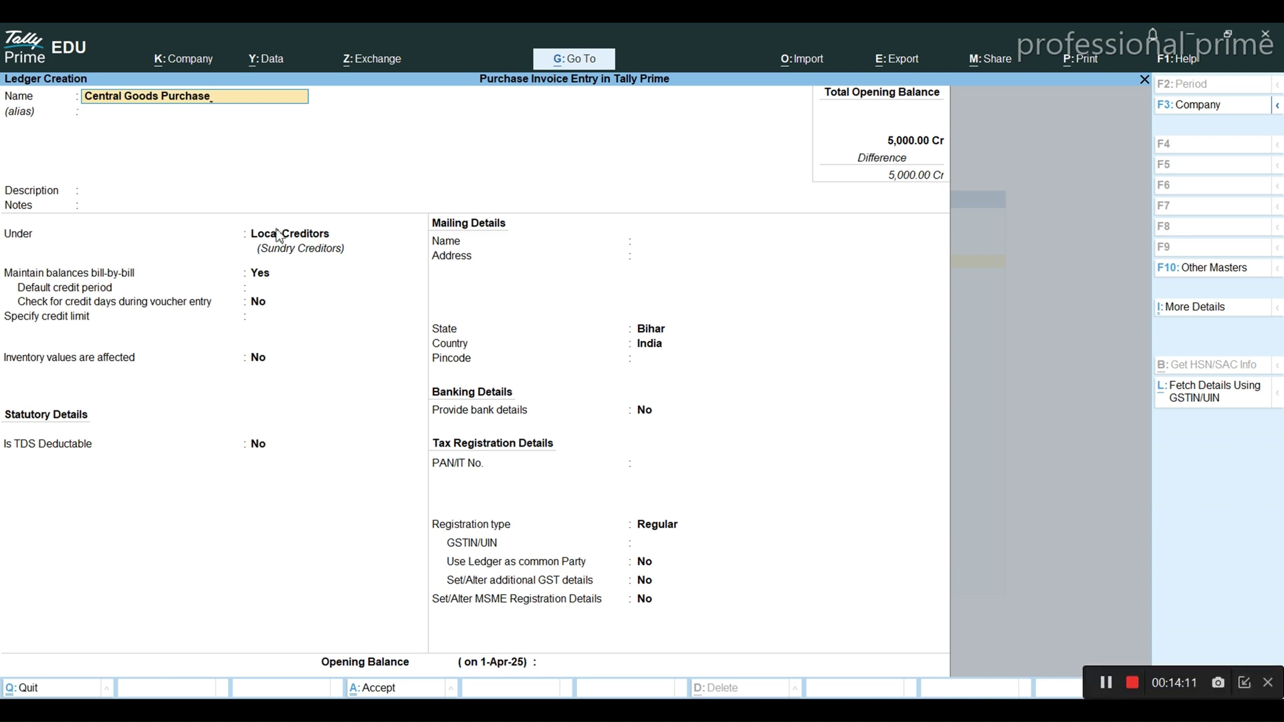
pyautogui.press('Return')
pyautogui.press('Return')
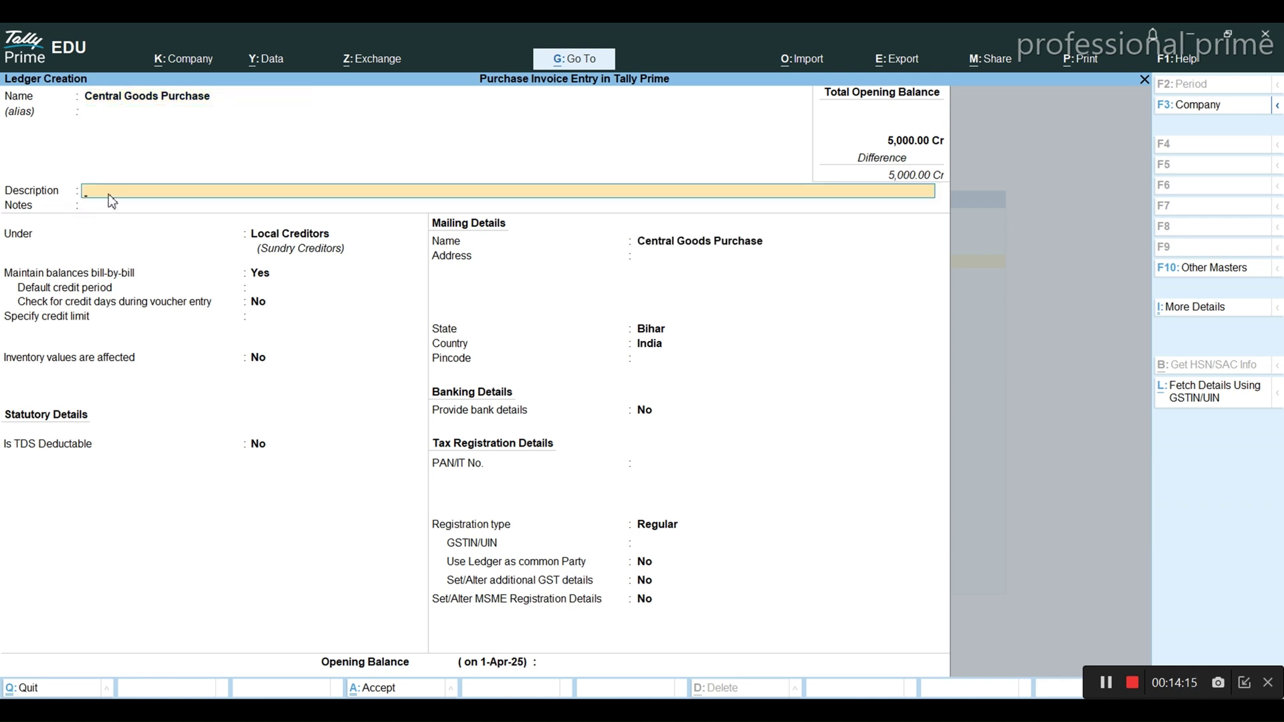
pyautogui.press('Return')
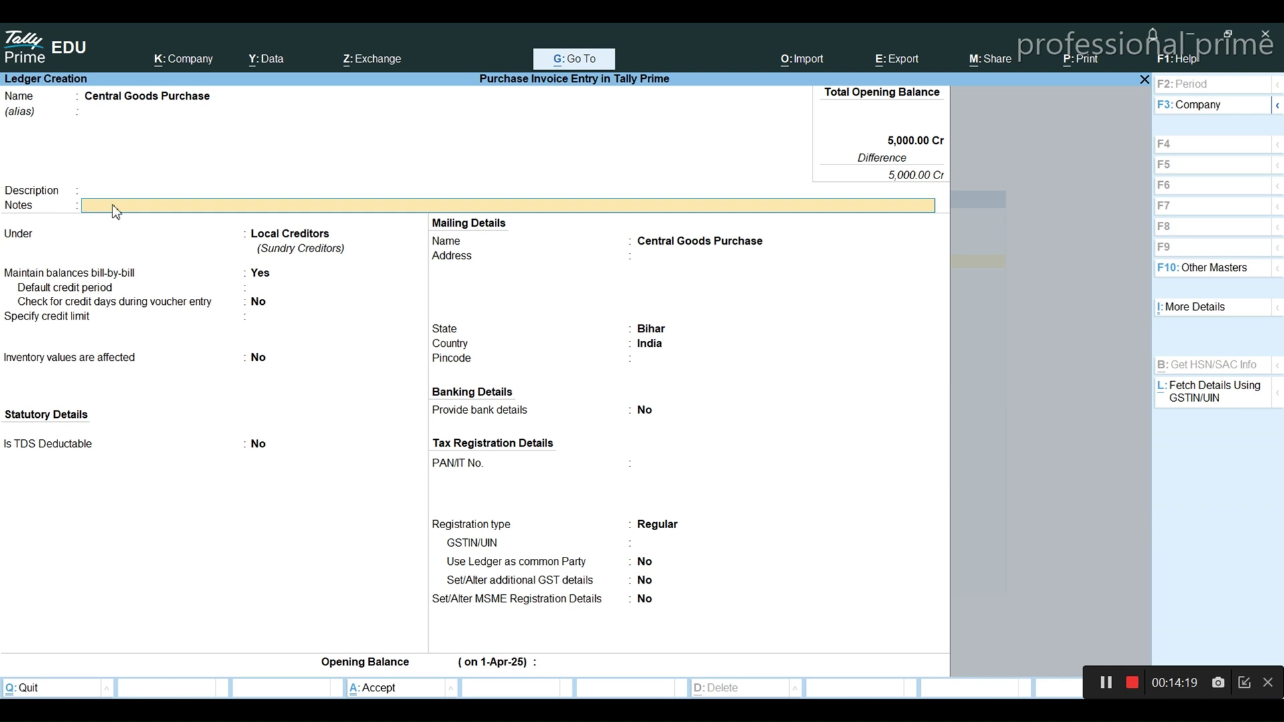
pyautogui.click(1241, 681)
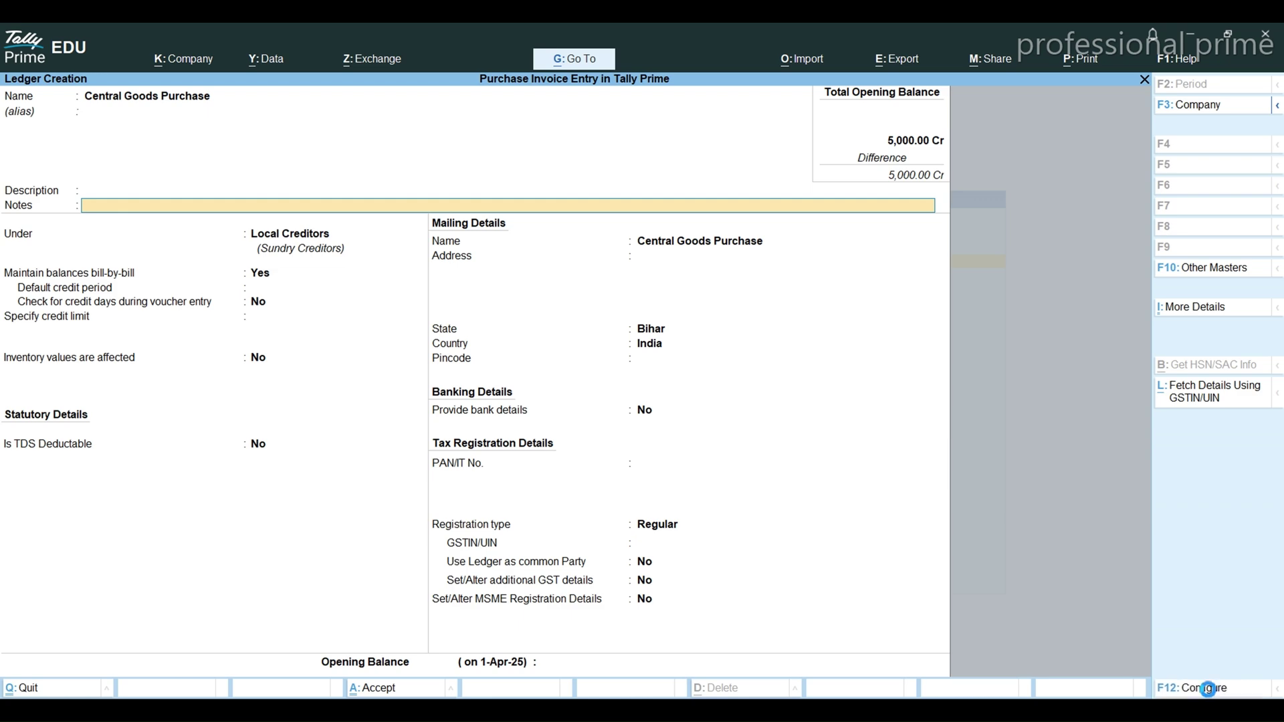
# - Open the ledger creation configuration and review the General Details options, from name aliases through MSME registration details
pyautogui.click(1205, 689)
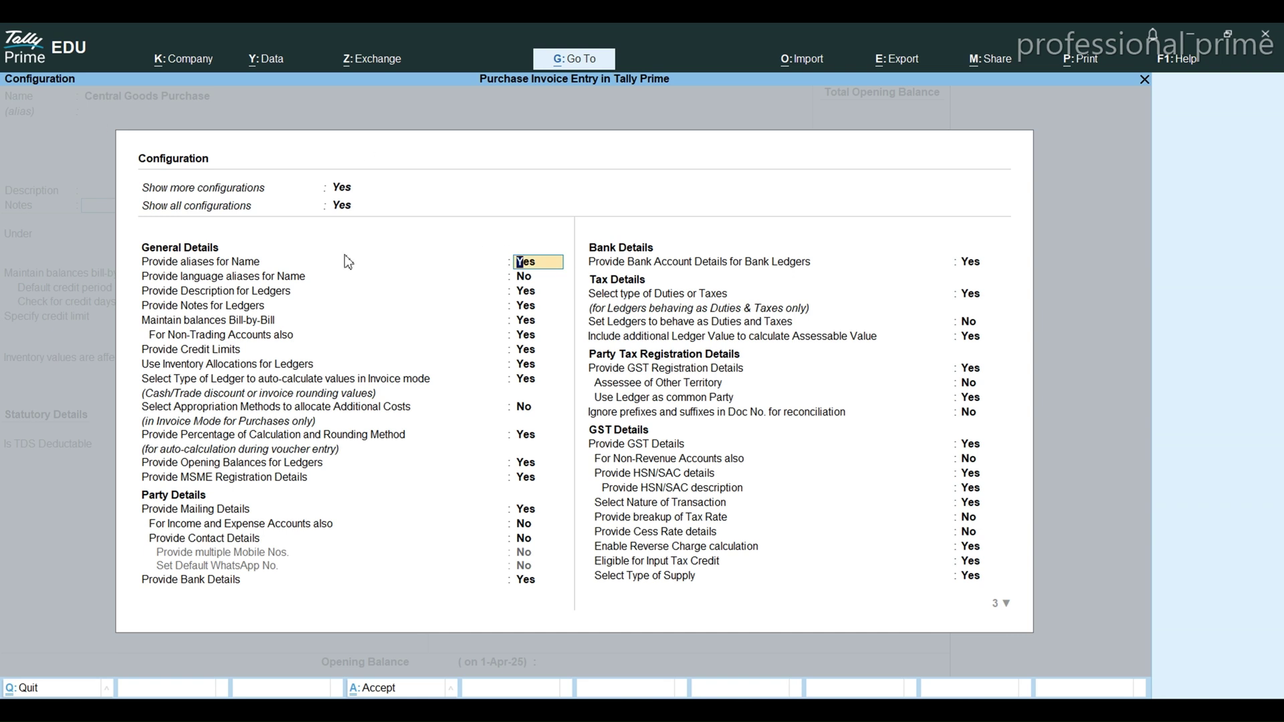
pyautogui.press('Return')
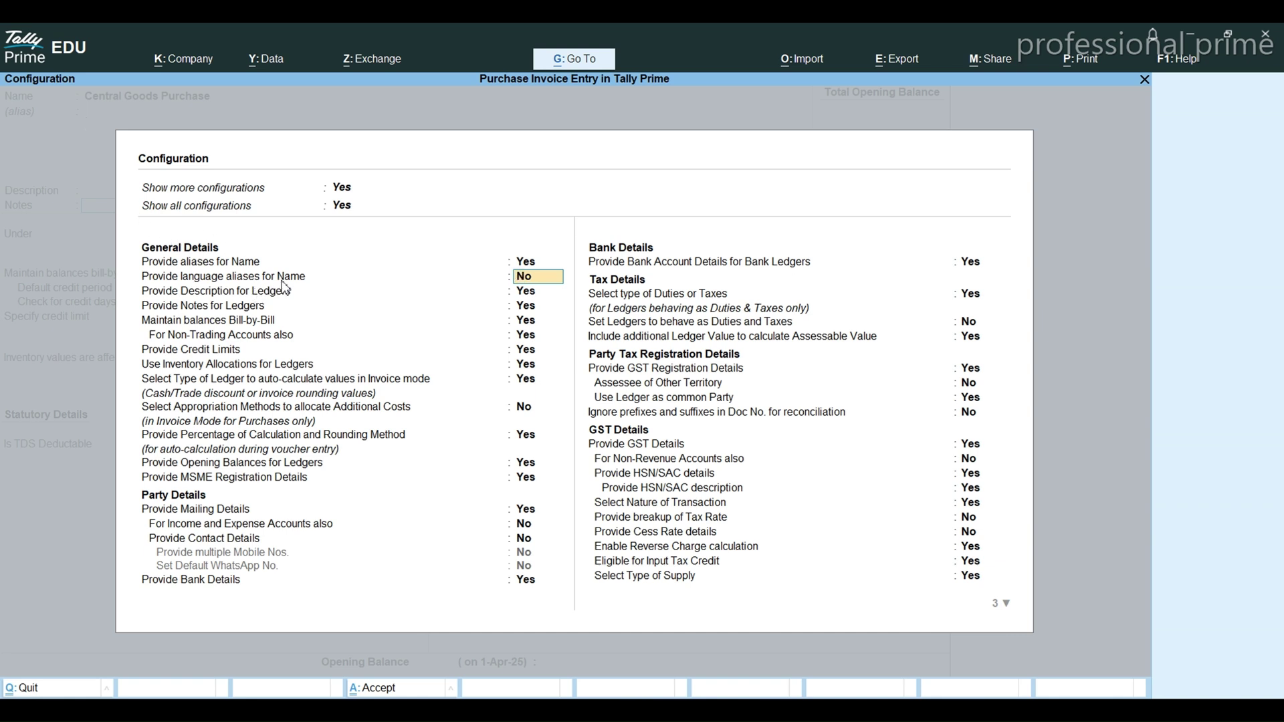
pyautogui.press('Return')
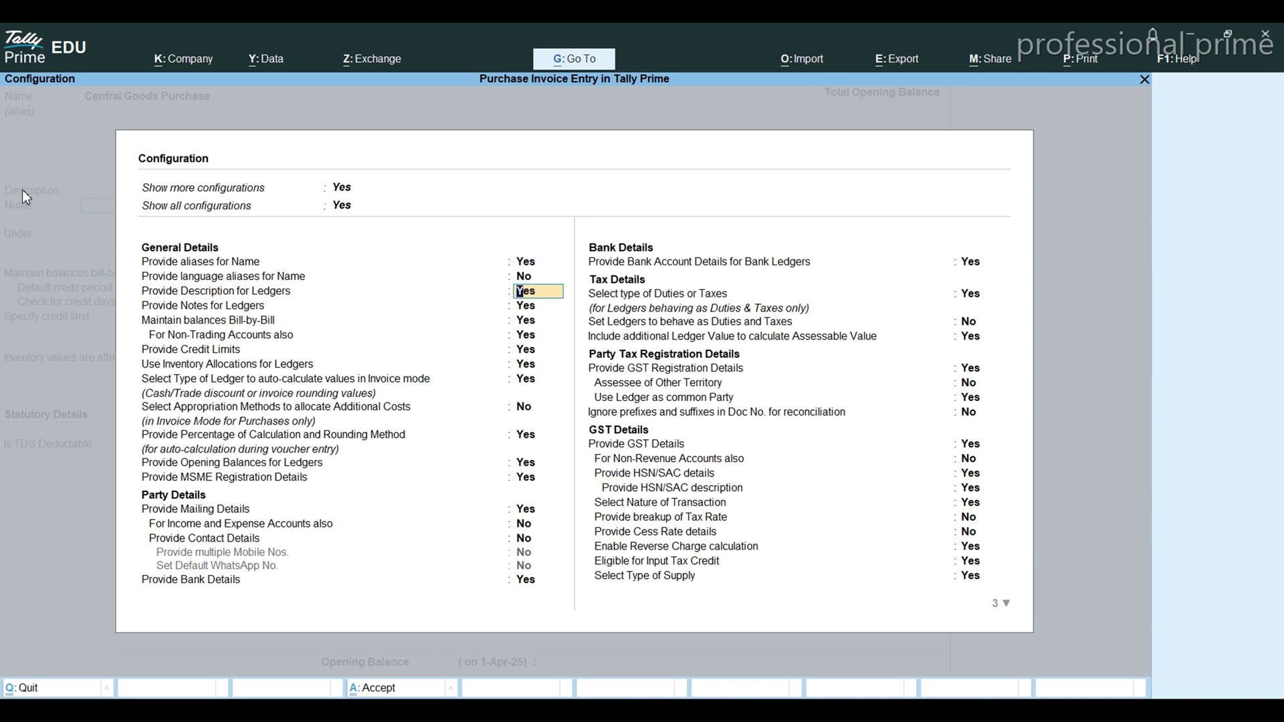
pyautogui.press('Return')
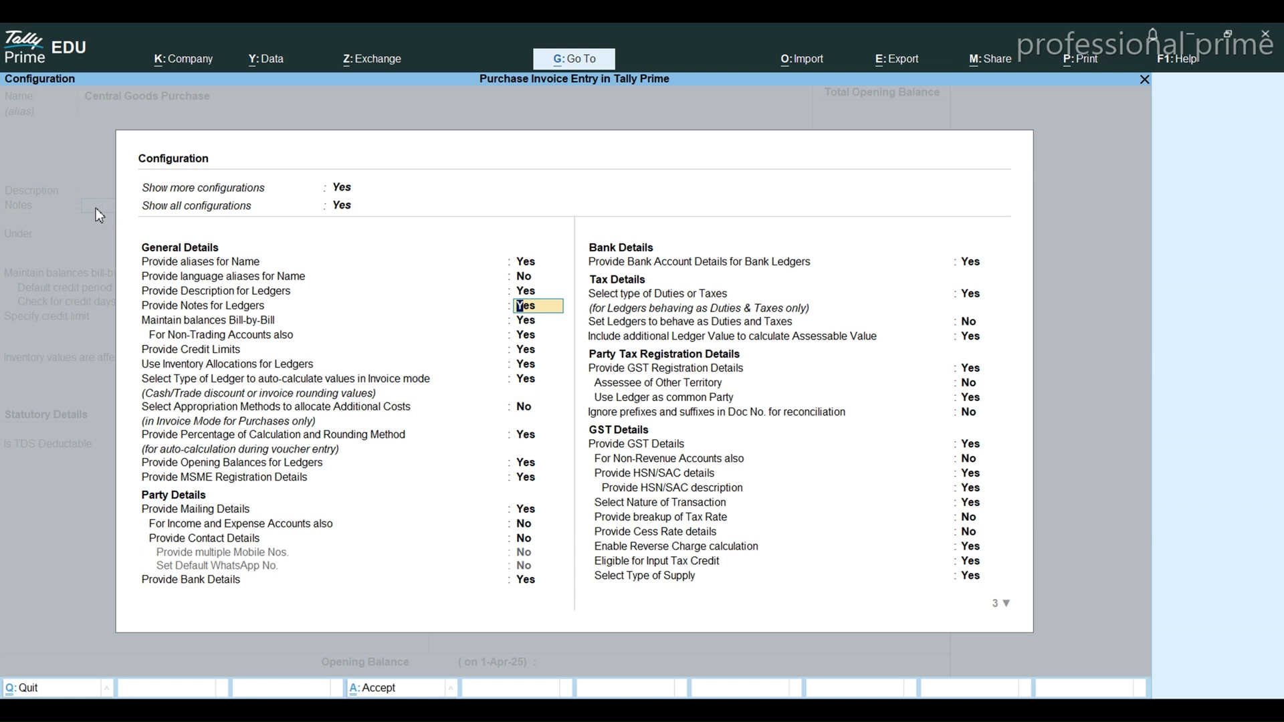
pyautogui.press('Return')
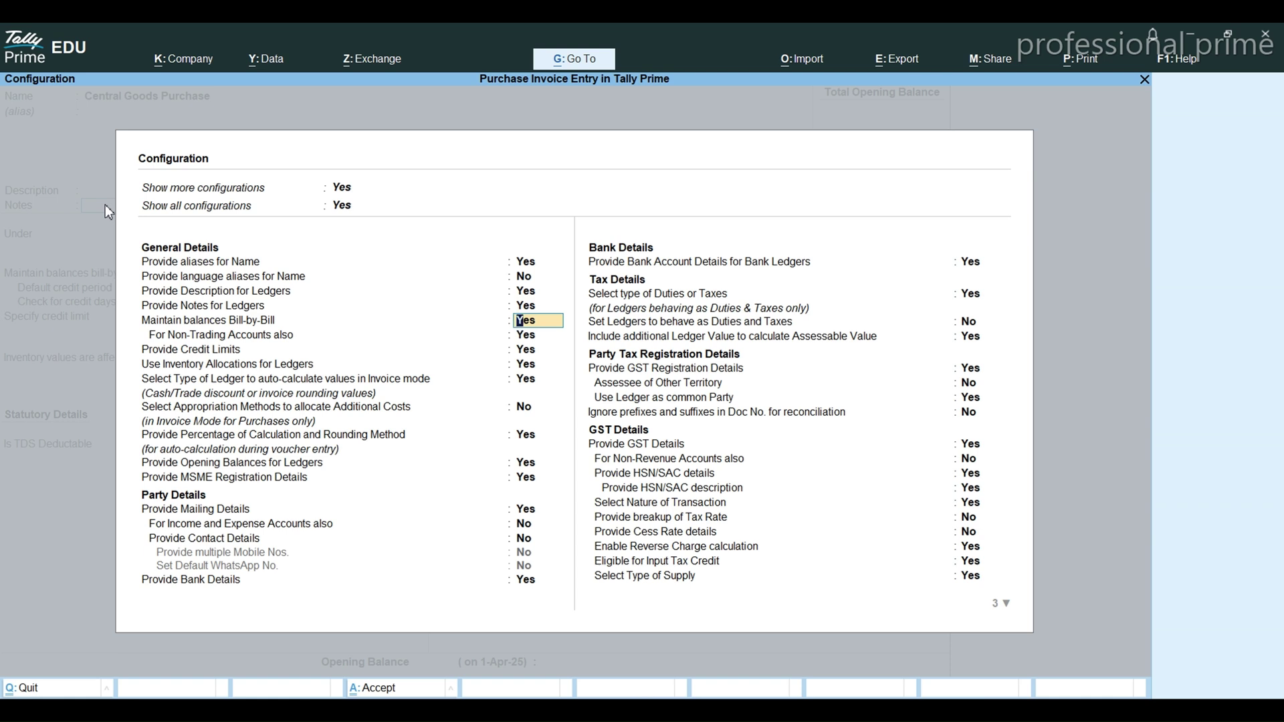
pyautogui.press('Return')
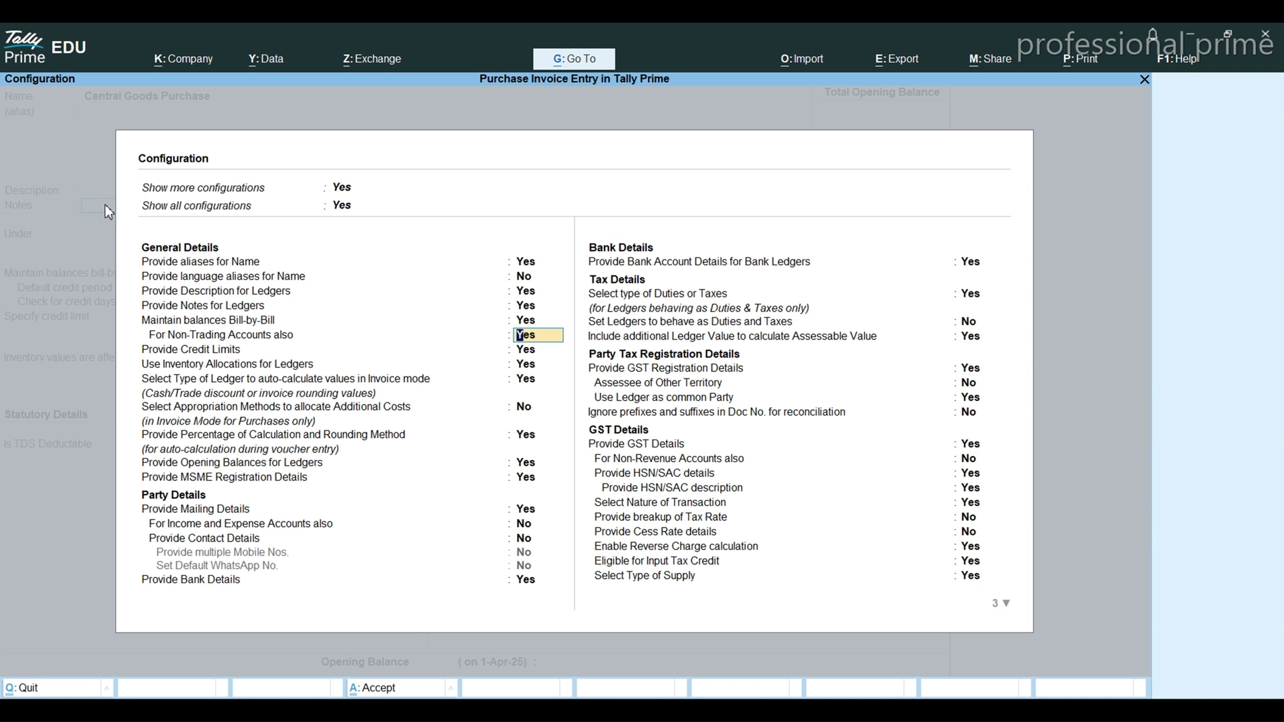
pyautogui.press('Return')
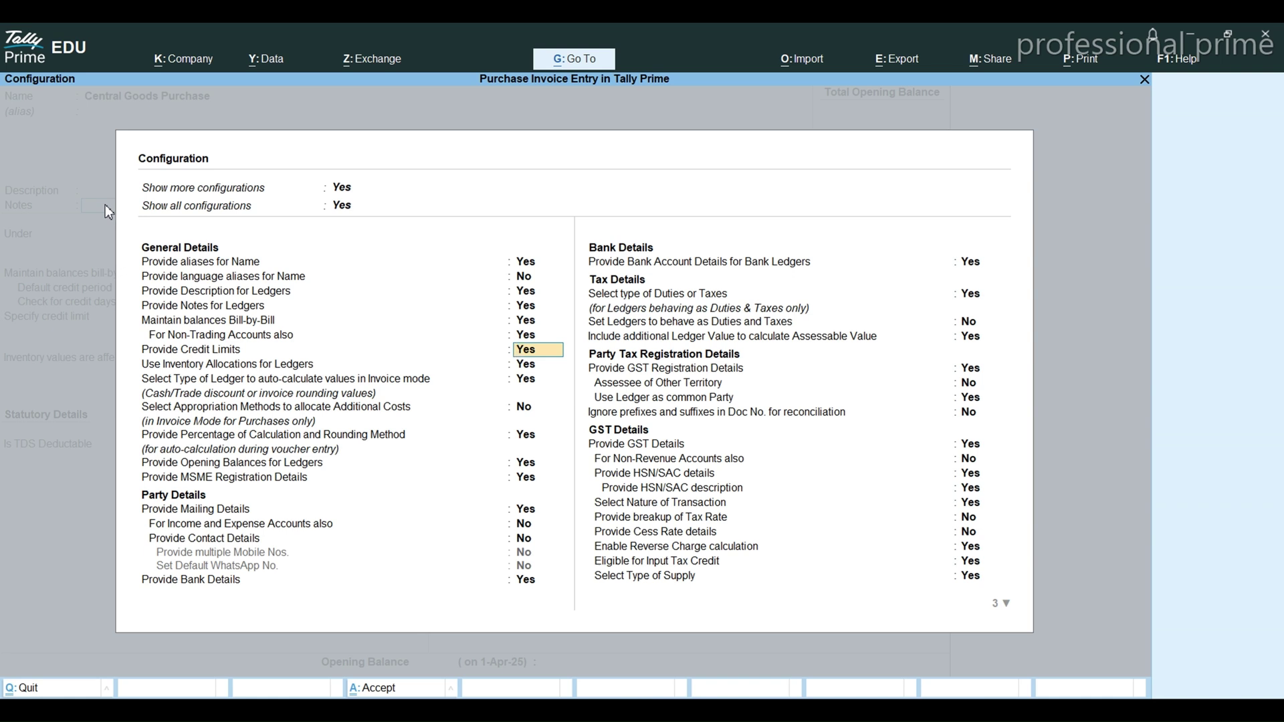
pyautogui.press('Return')
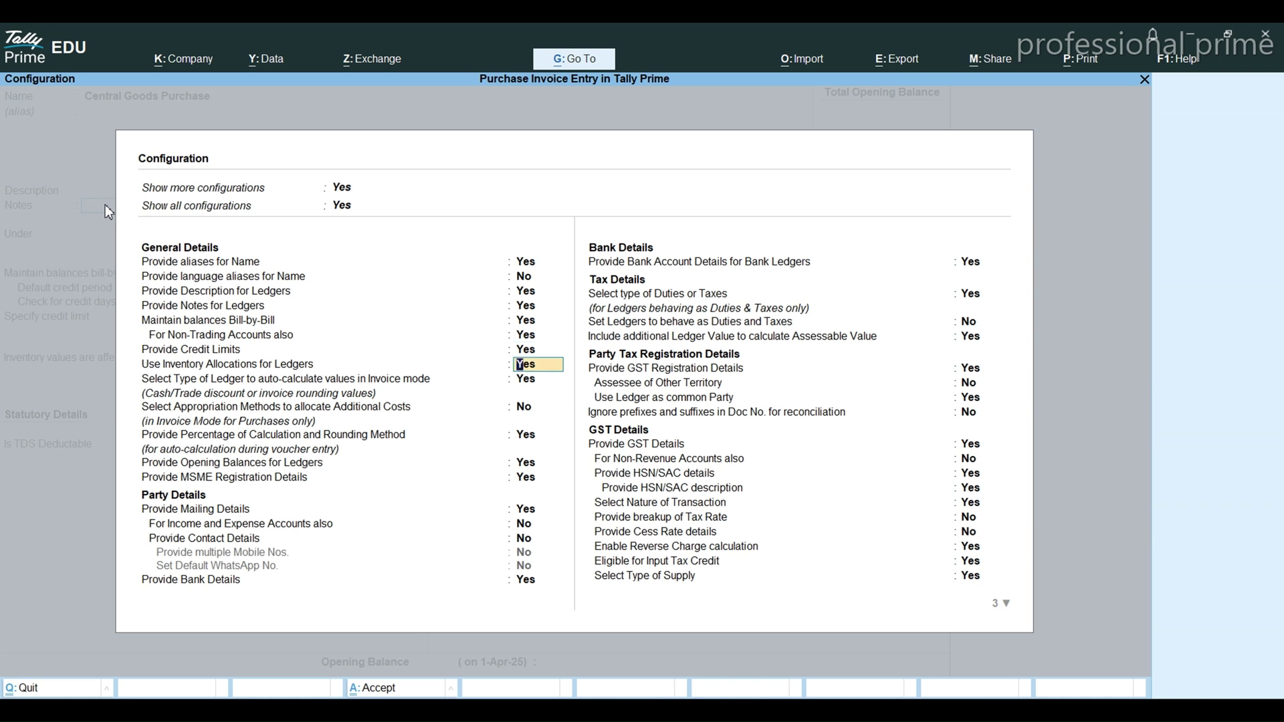
pyautogui.press('Return')
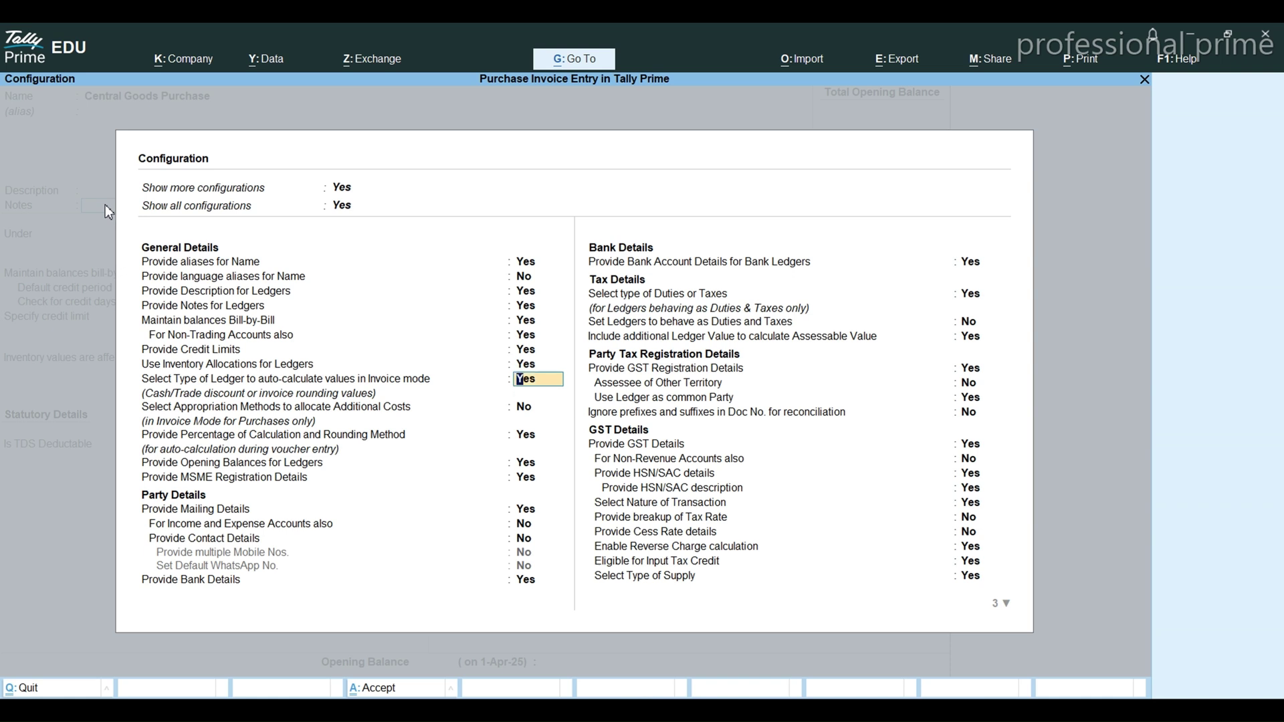
pyautogui.press('Return')
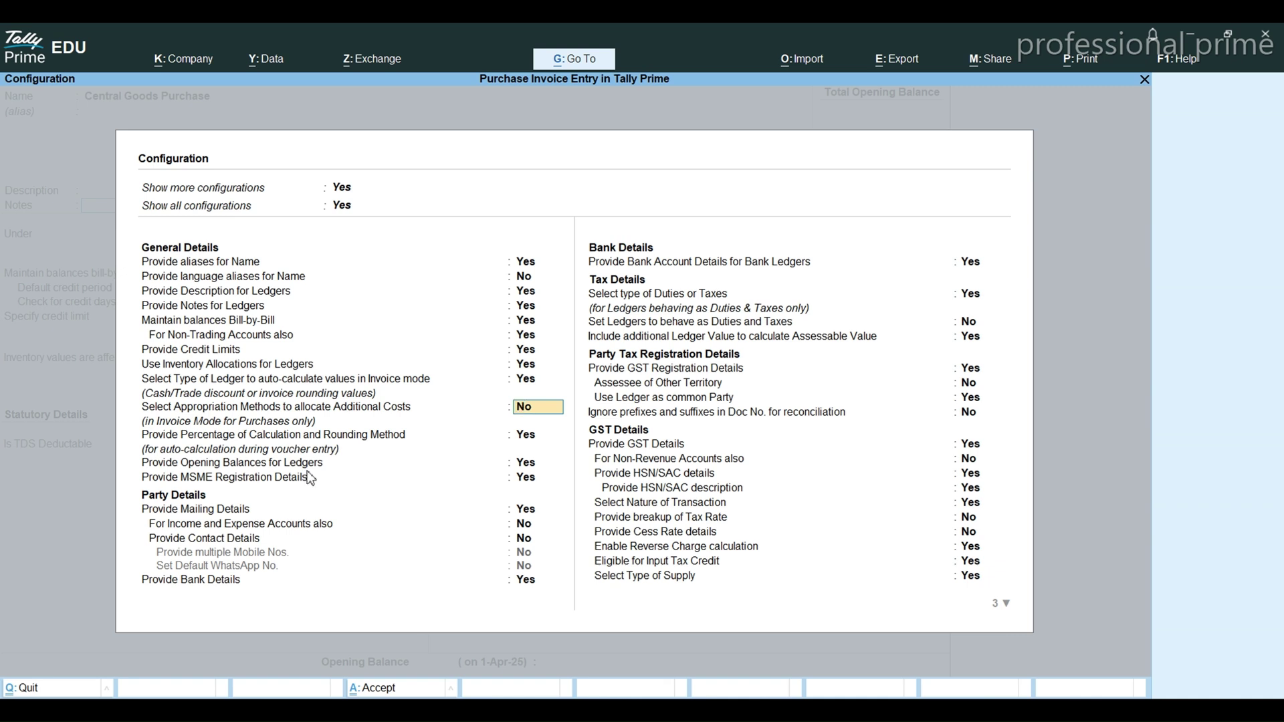
pyautogui.click(535, 441)
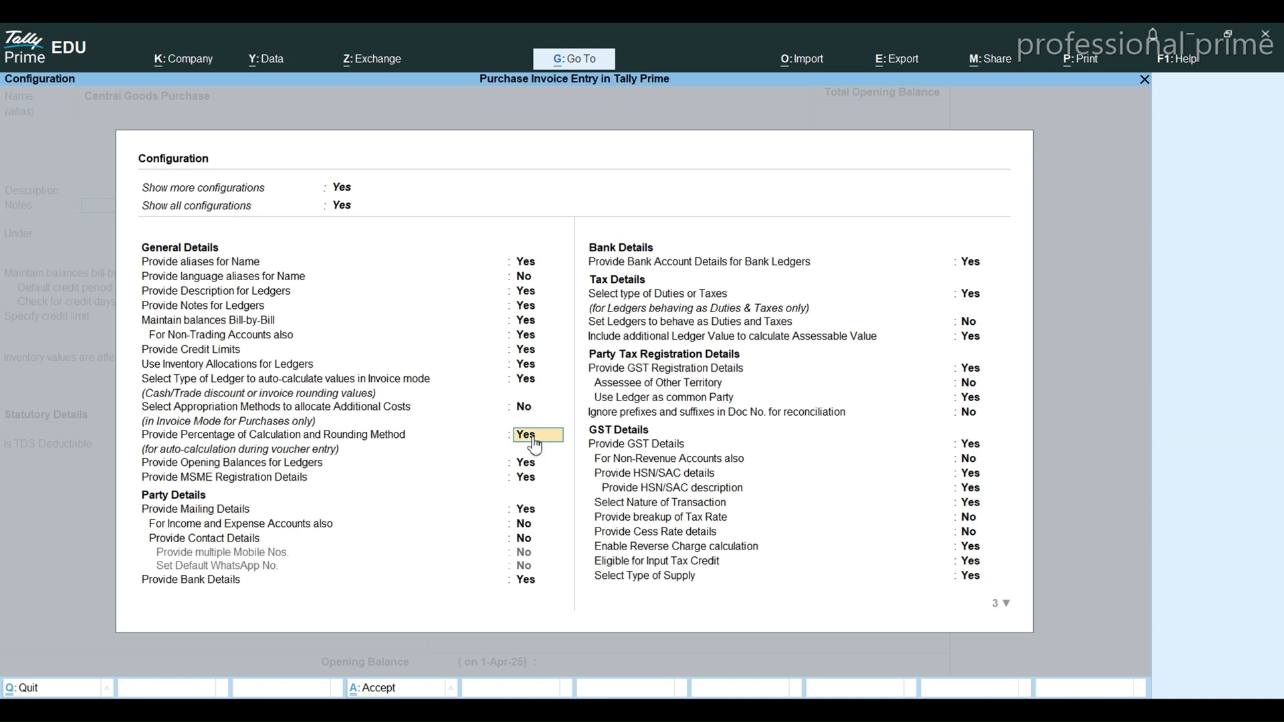
pyautogui.press('Return')
pyautogui.press('Return')
pyautogui.press('Return')
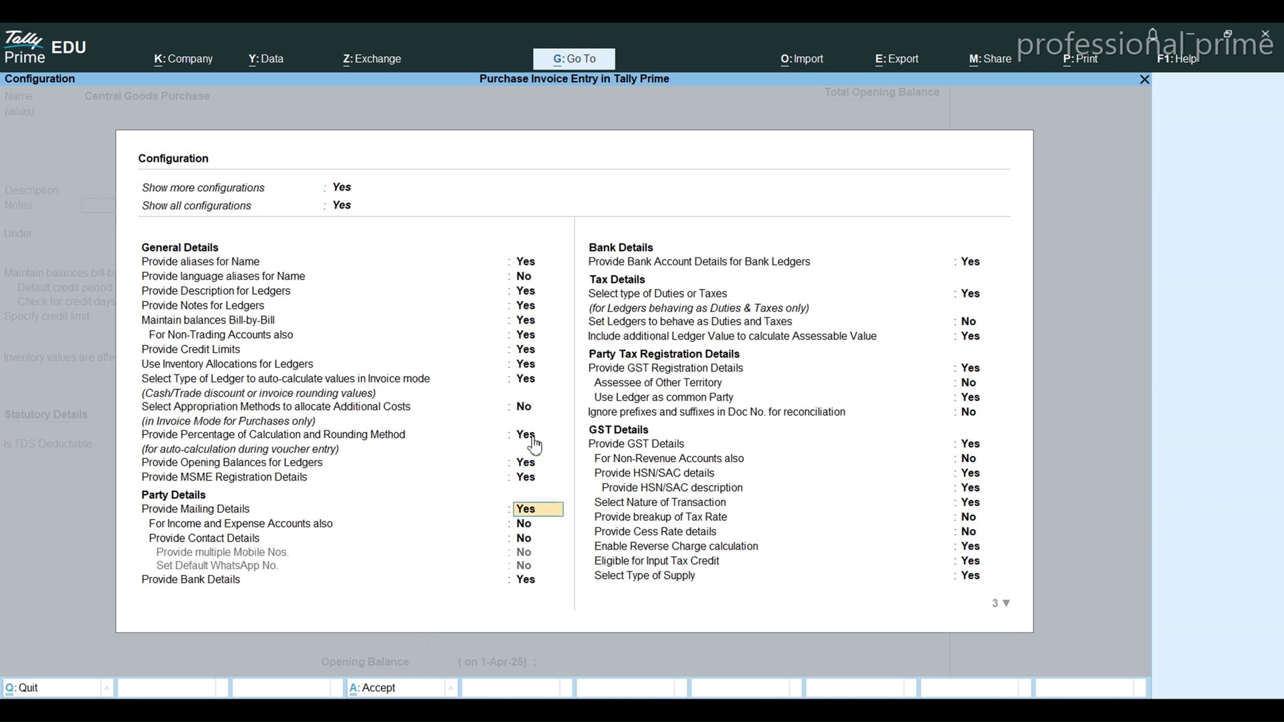
# - Enable contact details, multiple mobile numbers and the default WhatsApp number in the Party Details configuration
pyautogui.press('Return')
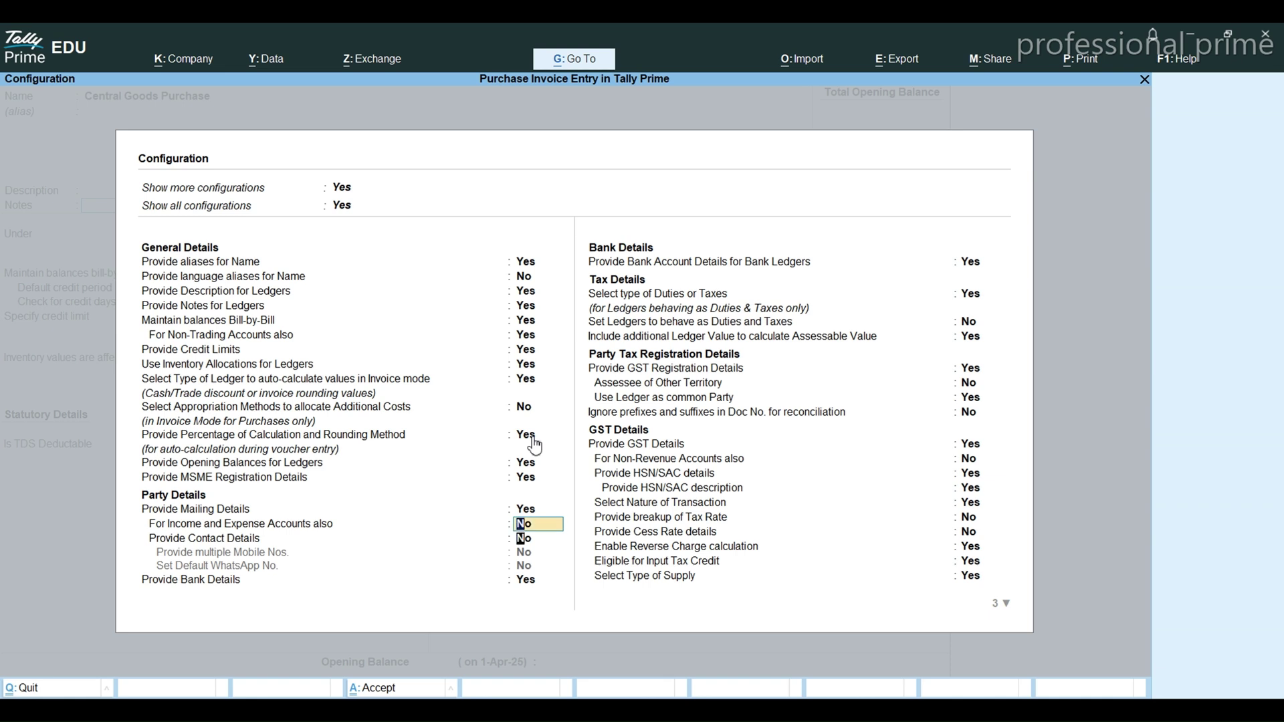
pyautogui.press('Return')
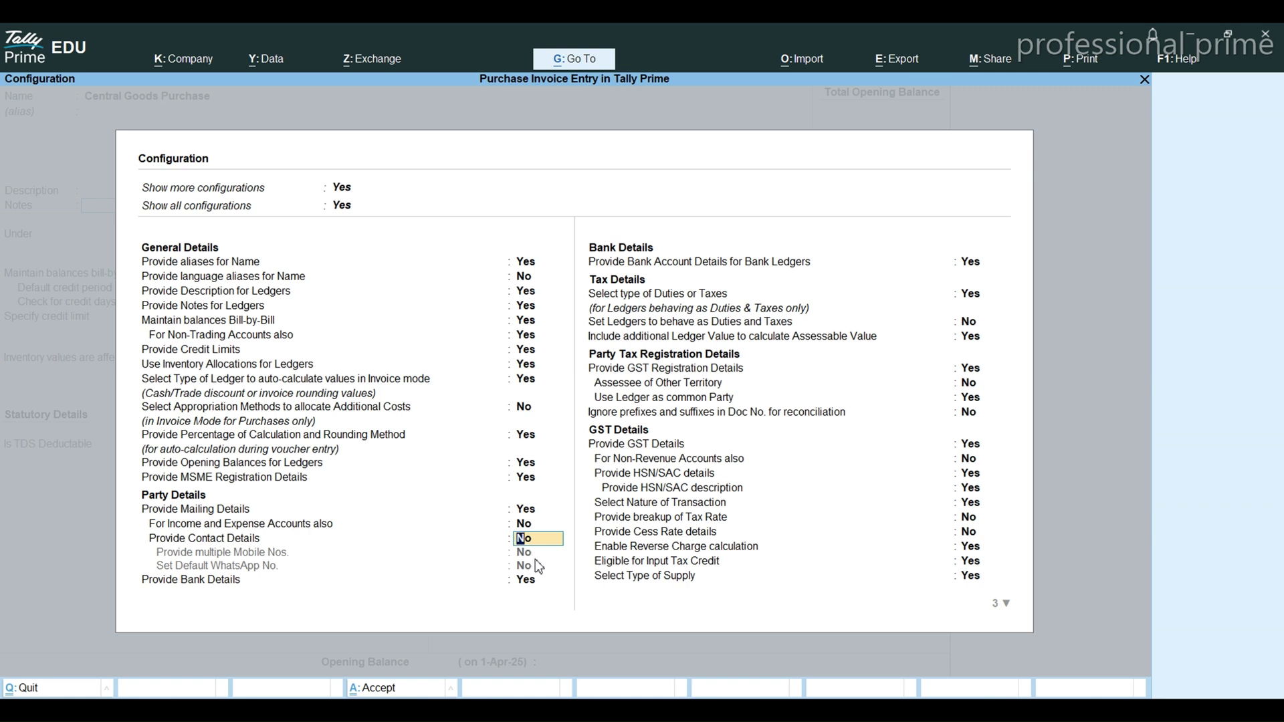
pyautogui.write('y')
pyautogui.press('Return')
pyautogui.write('y')
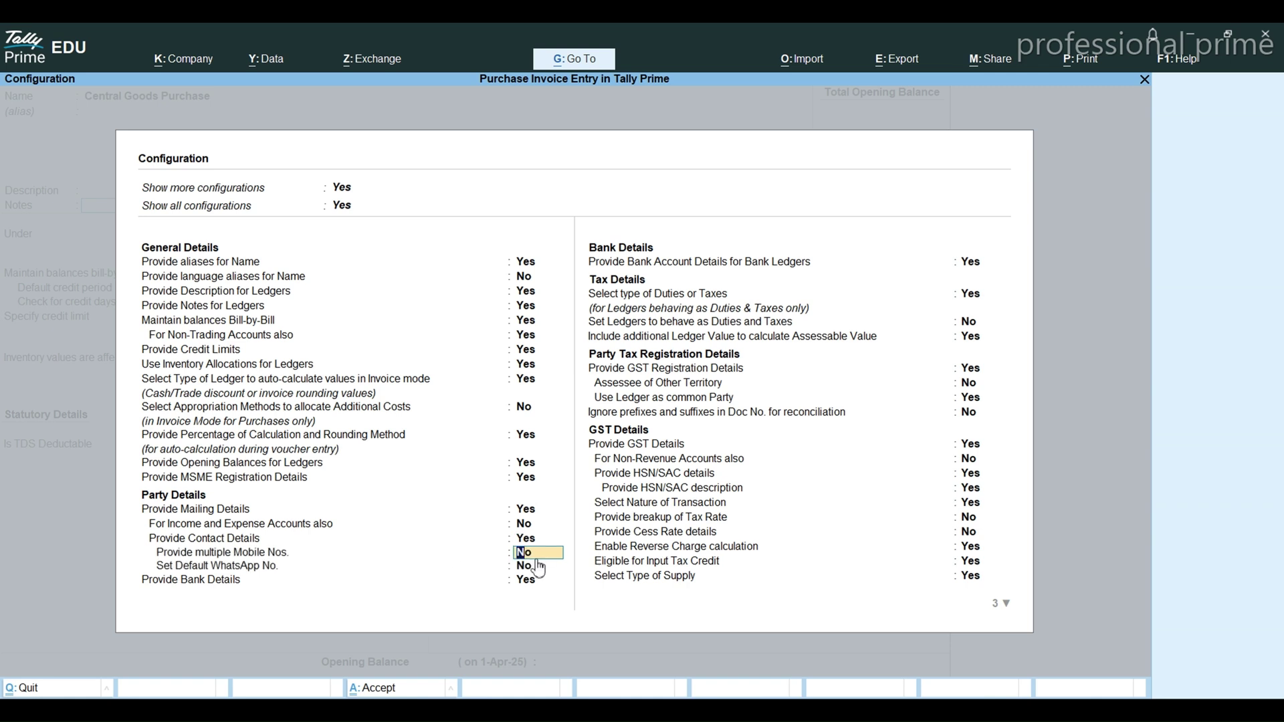
pyautogui.press('Return')
pyautogui.write('y')
pyautogui.press('Return')
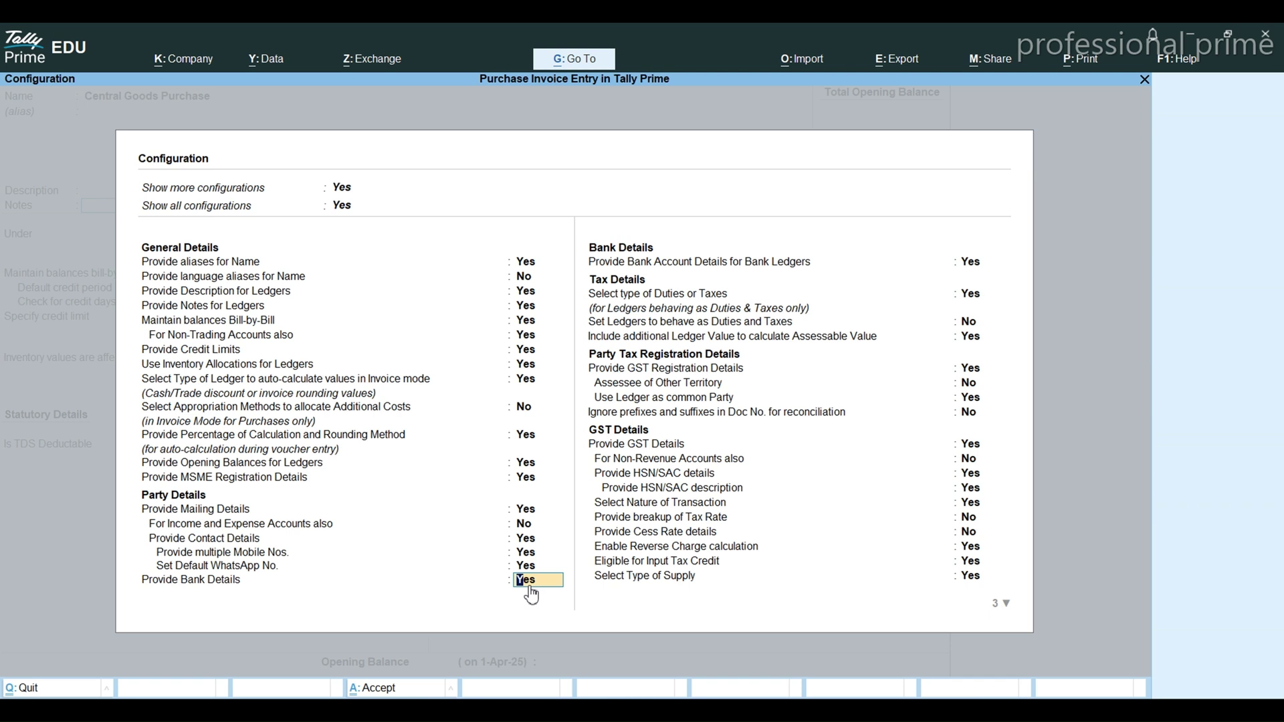
# - Review the bank, tax registration, GST and TDS options, and save the ledger configuration
pyautogui.press('Return')
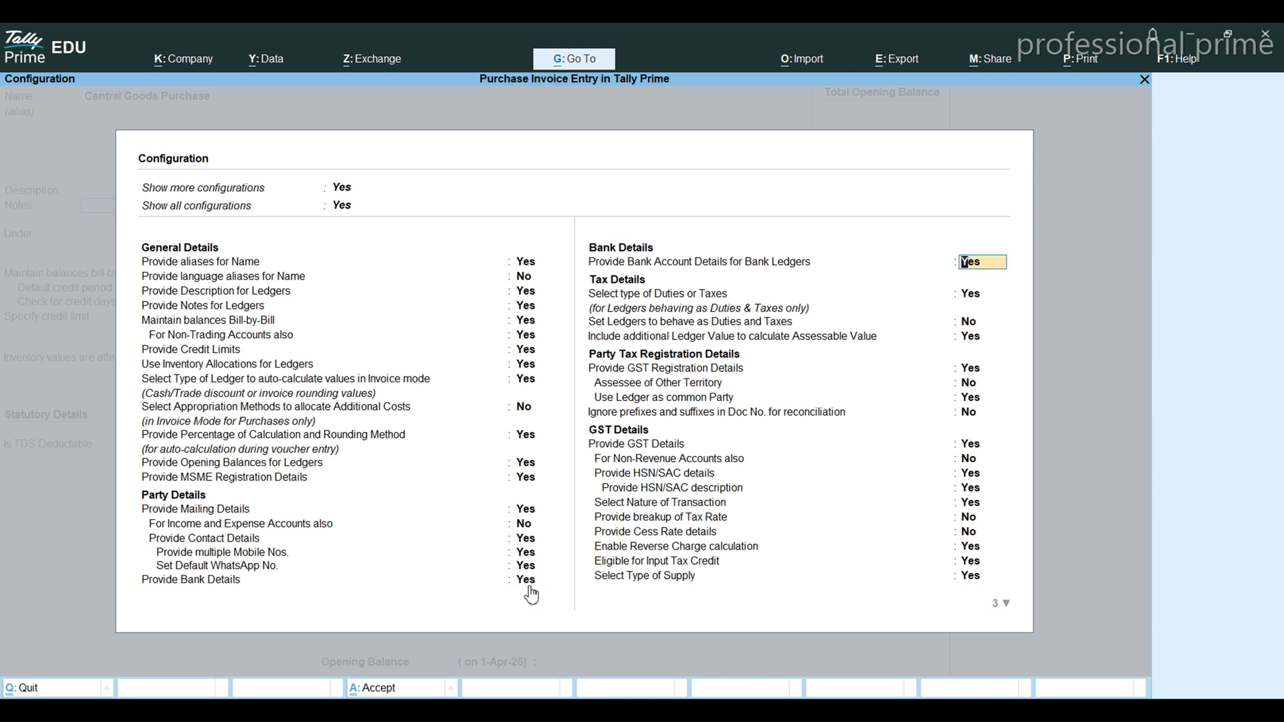
pyautogui.press('Return')
pyautogui.press('Return')
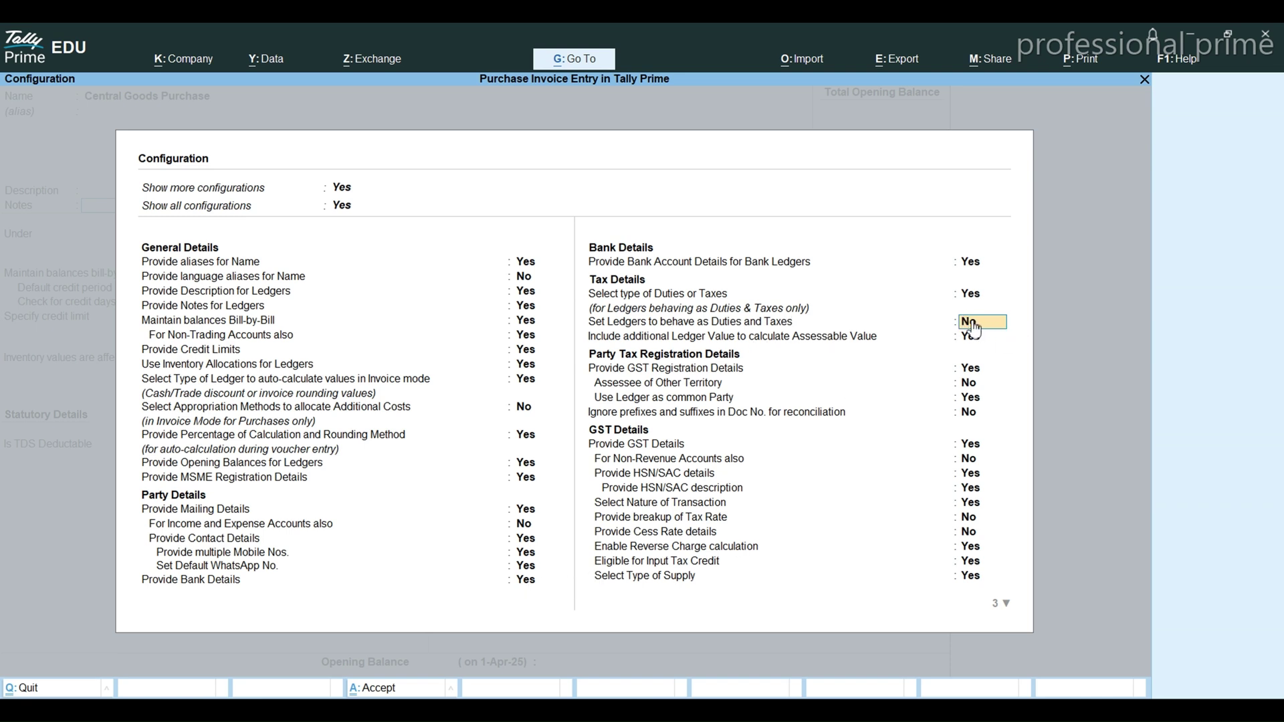
pyautogui.press('Down')
pyautogui.press('Down')
pyautogui.press('Down')
pyautogui.press('Down')
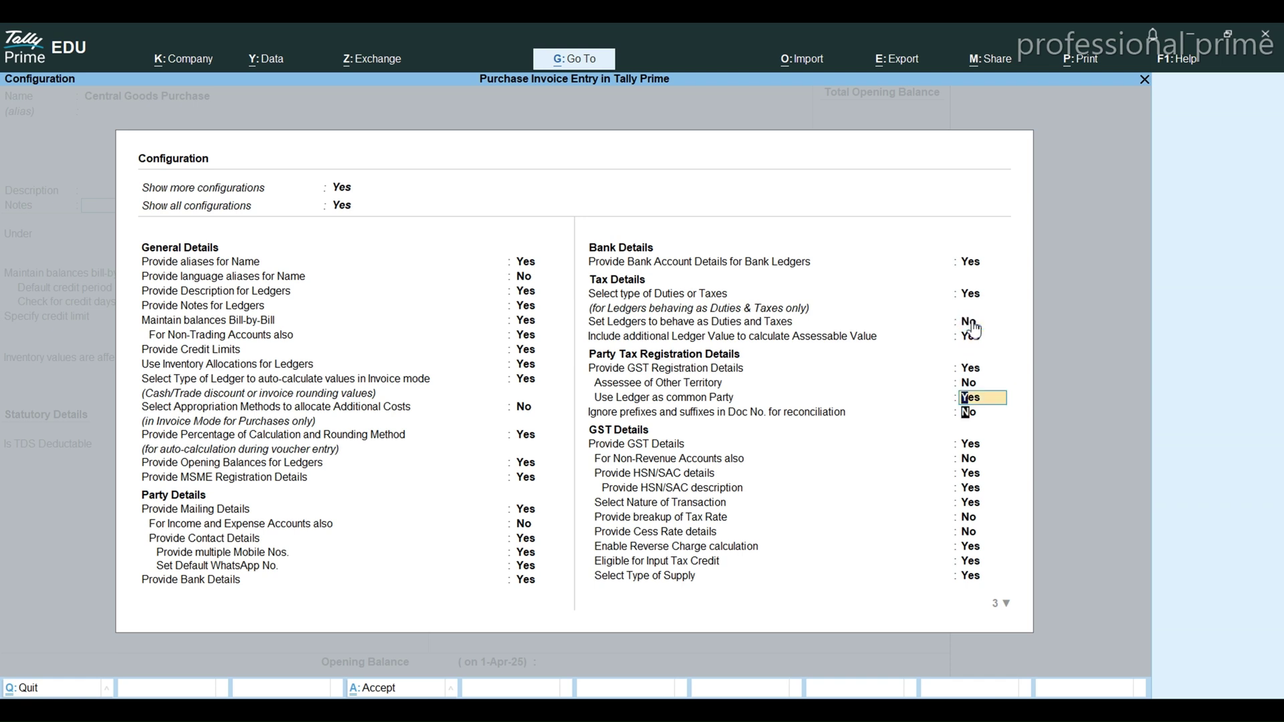
pyautogui.press('Down')
pyautogui.press('Down')
pyautogui.press('Down')
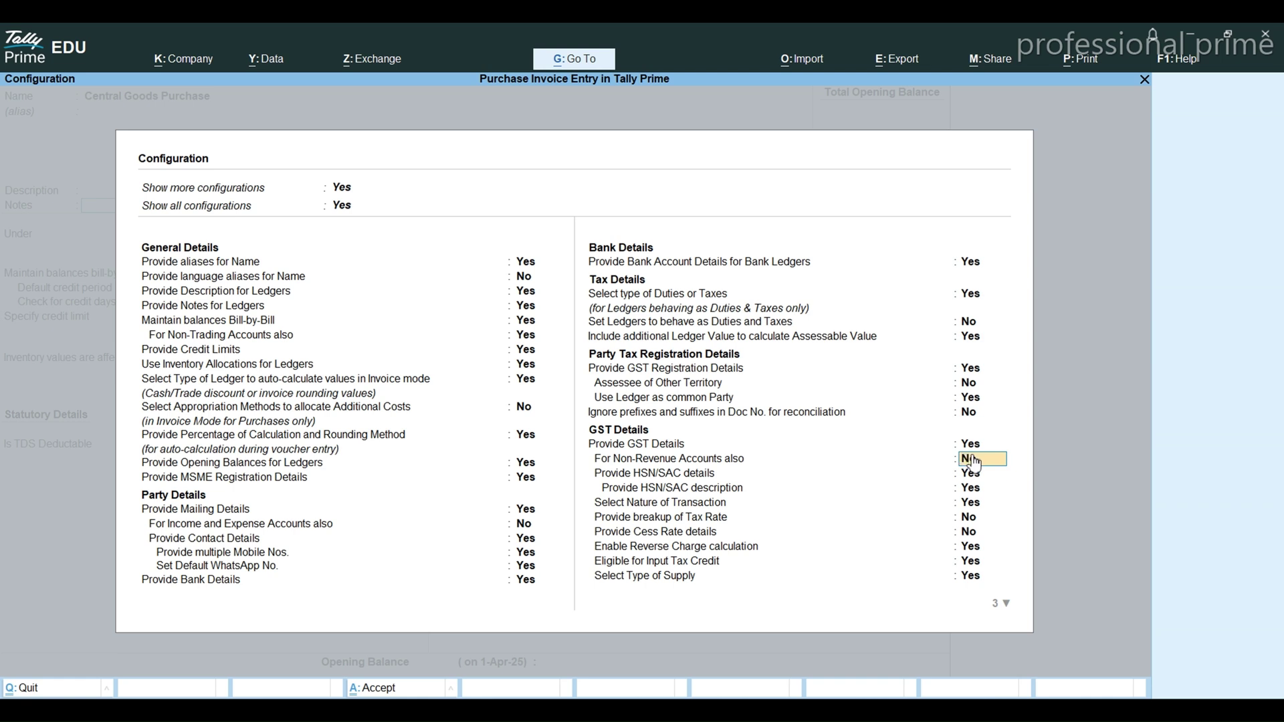
pyautogui.press('Down')
pyautogui.press('Down')
pyautogui.press('Down')
pyautogui.press('Down')
pyautogui.press('Down')
pyautogui.press('Down')
pyautogui.press('Down')
pyautogui.press('Down')
pyautogui.press('Down')
pyautogui.press('Down')
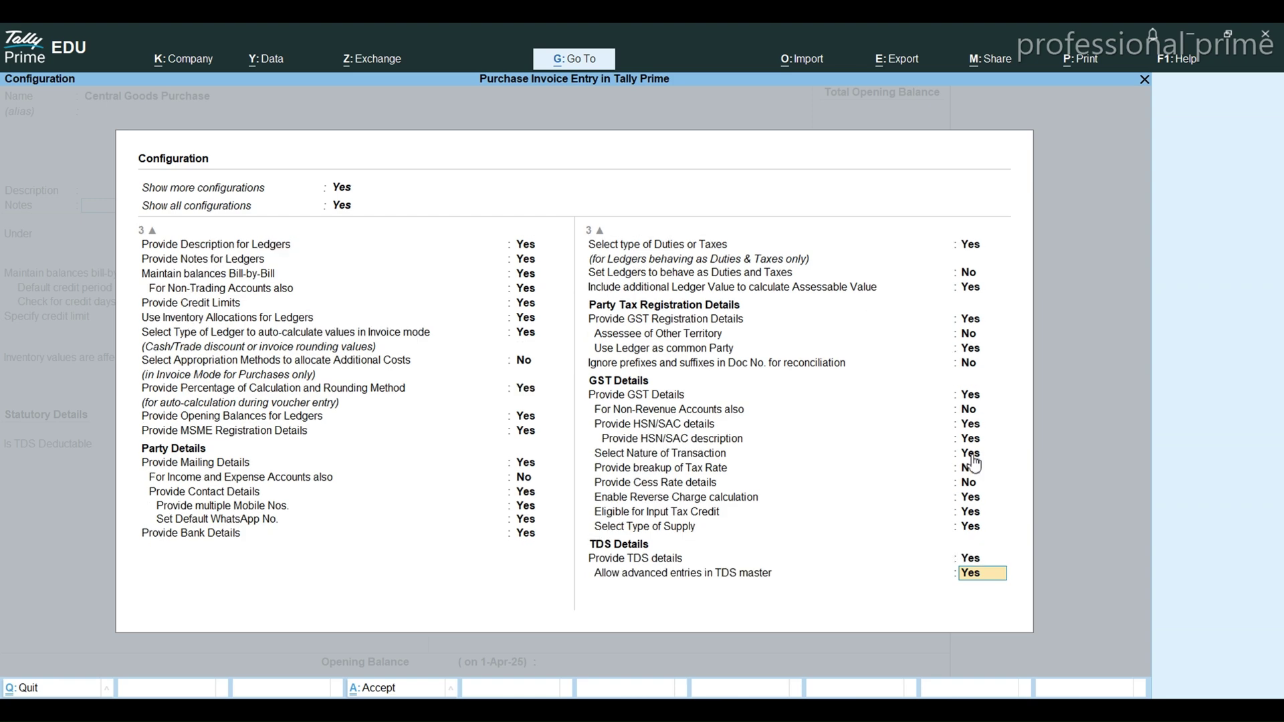
pyautogui.press('Return')
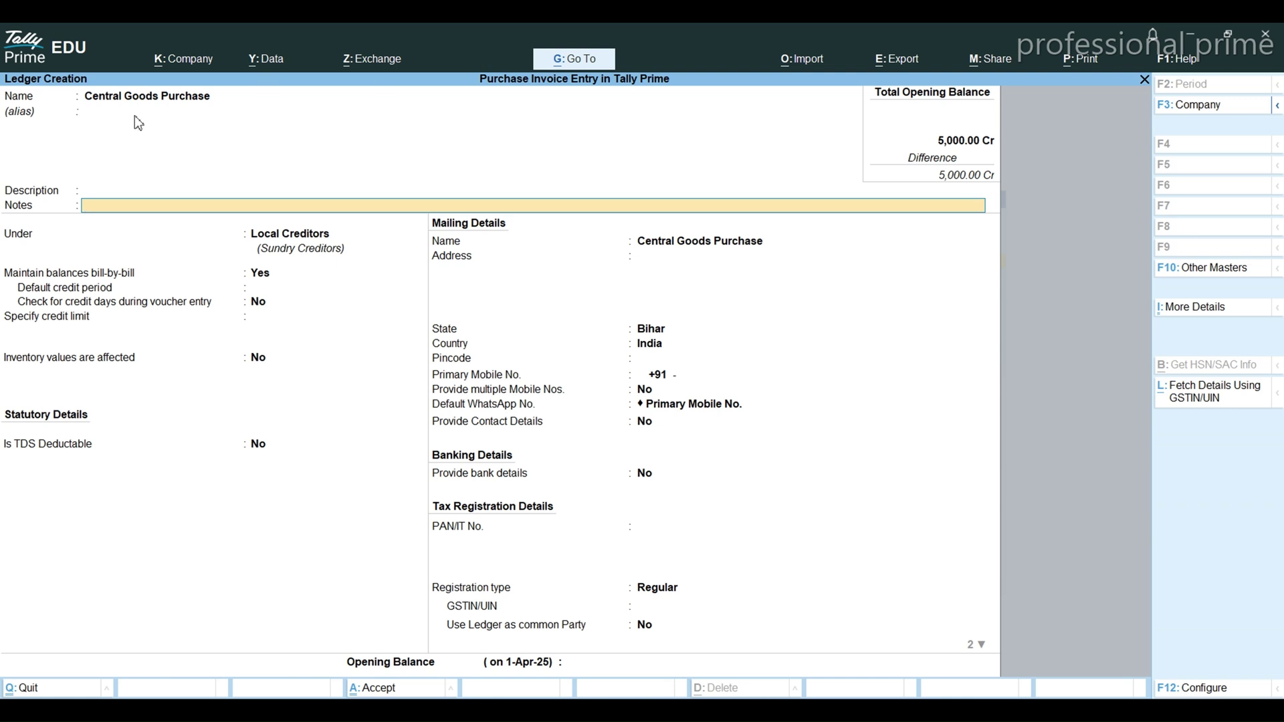
# - Place the Central Goods Purchase ledger under the Purchase Accounts group
pyautogui.press('Return')
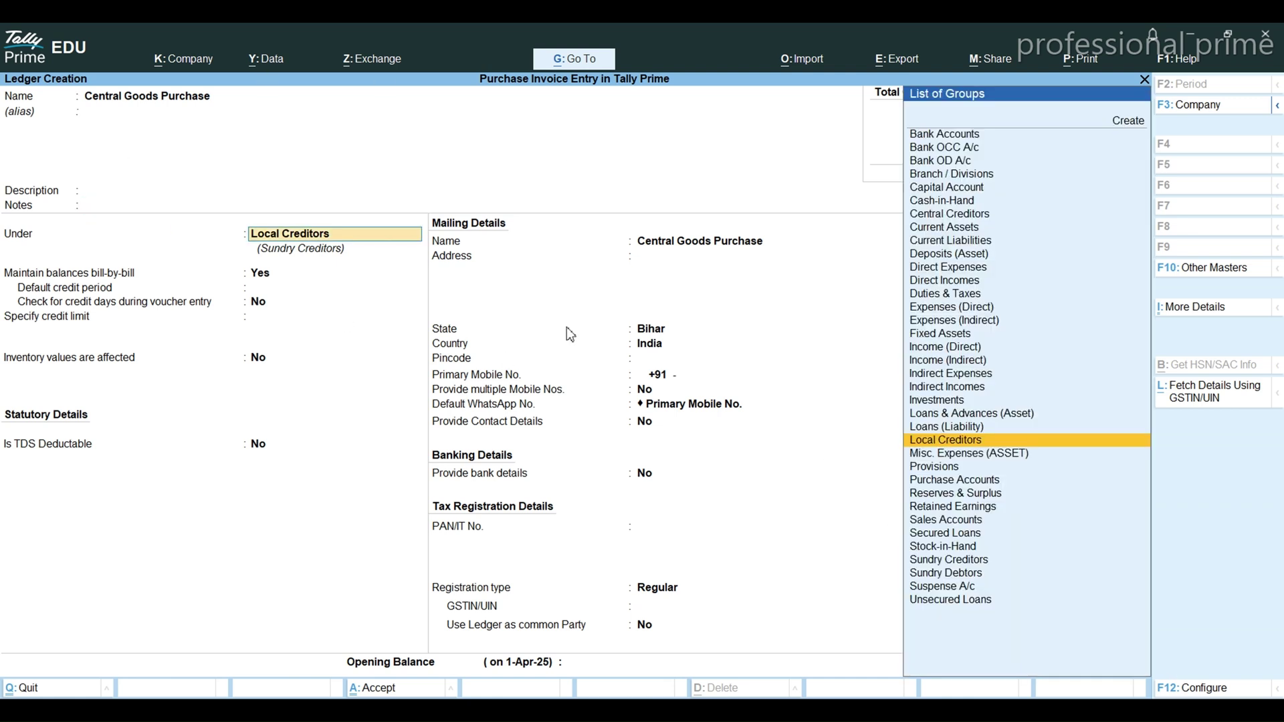
pyautogui.press('Return')
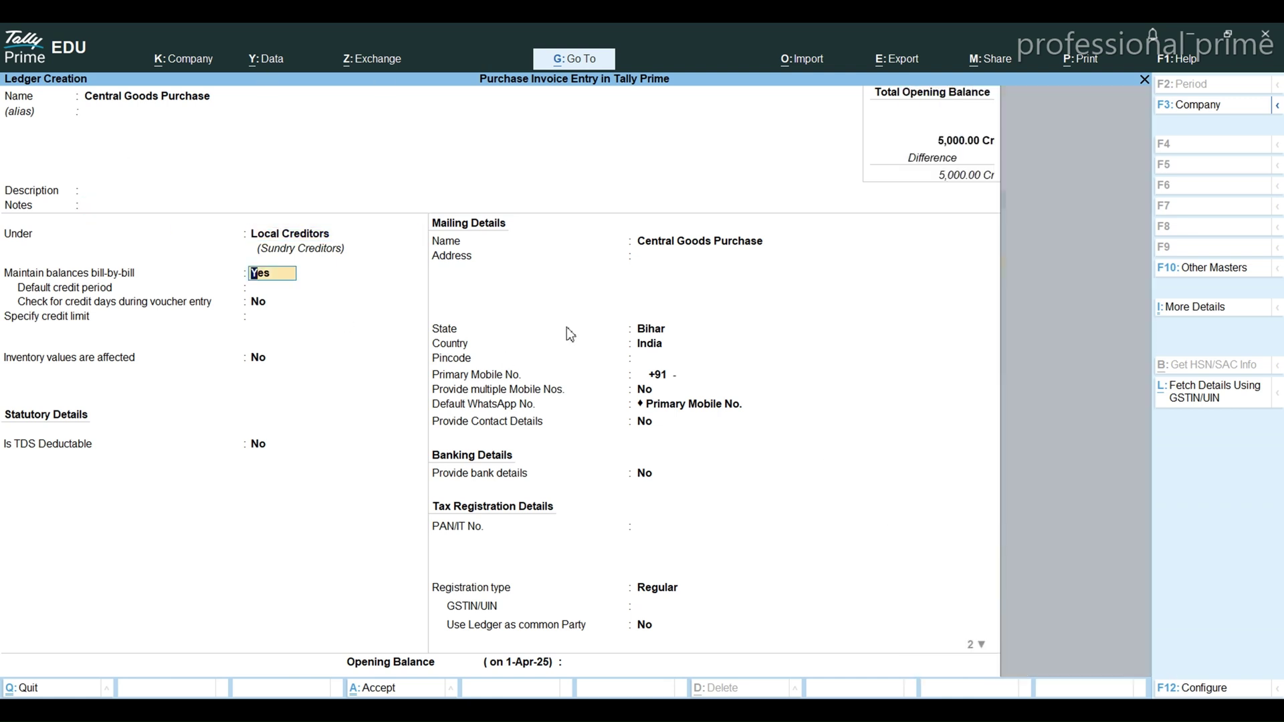
pyautogui.press('BackSpace')
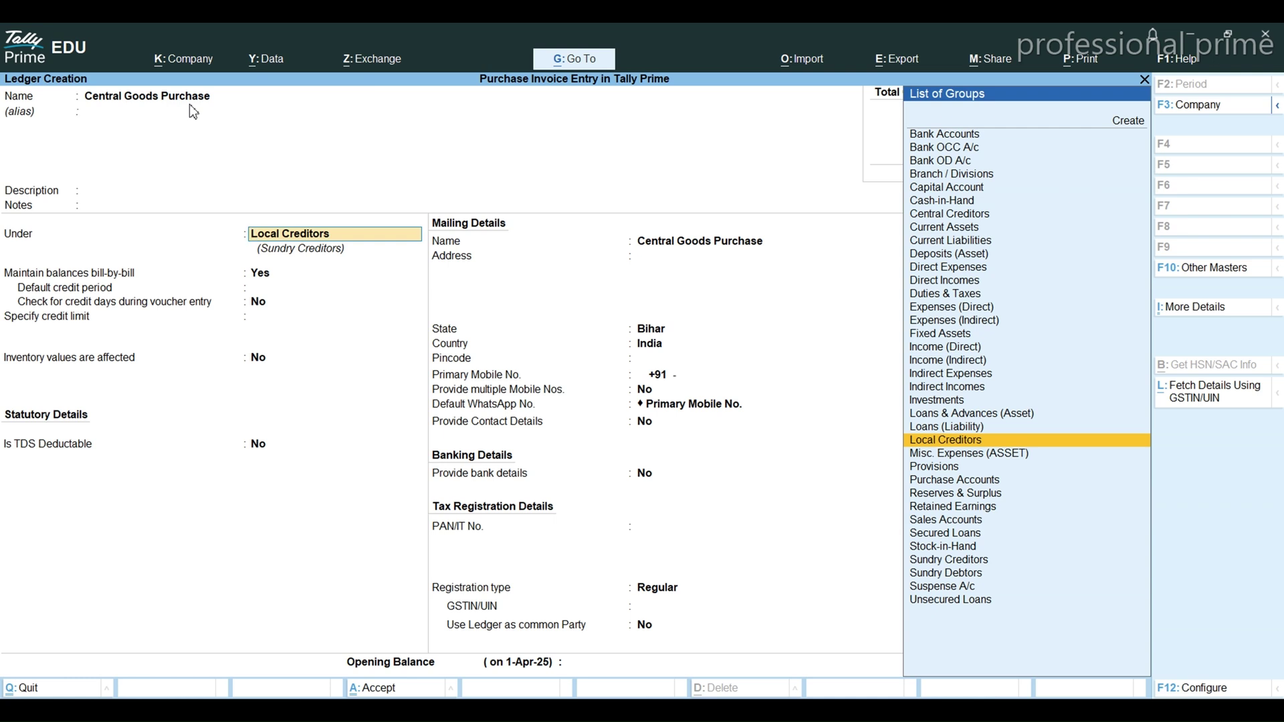
pyautogui.write('Pur')
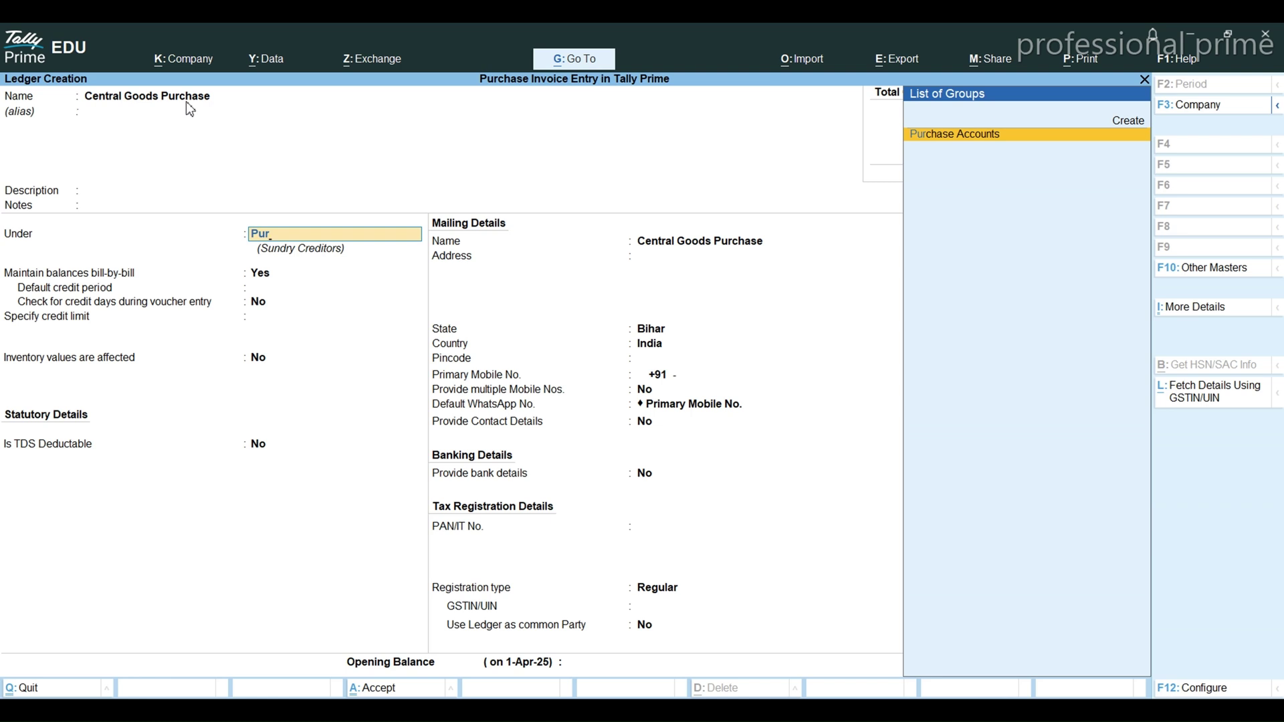
pyautogui.press('Return')
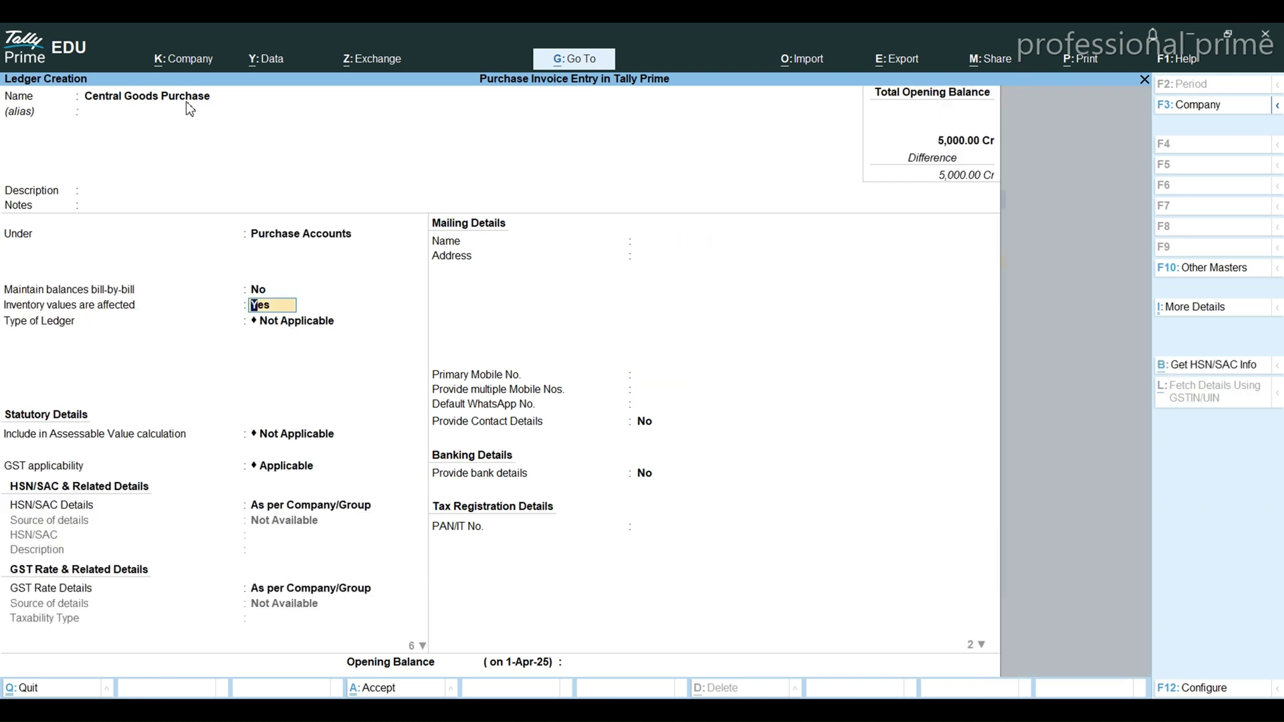
# - Keep bill-by-bill balances at No, inventory values affected at Yes and the type of ledger as Not Applicable
pyautogui.press('BackSpace')
pyautogui.press('Return')
pyautogui.press('Return')
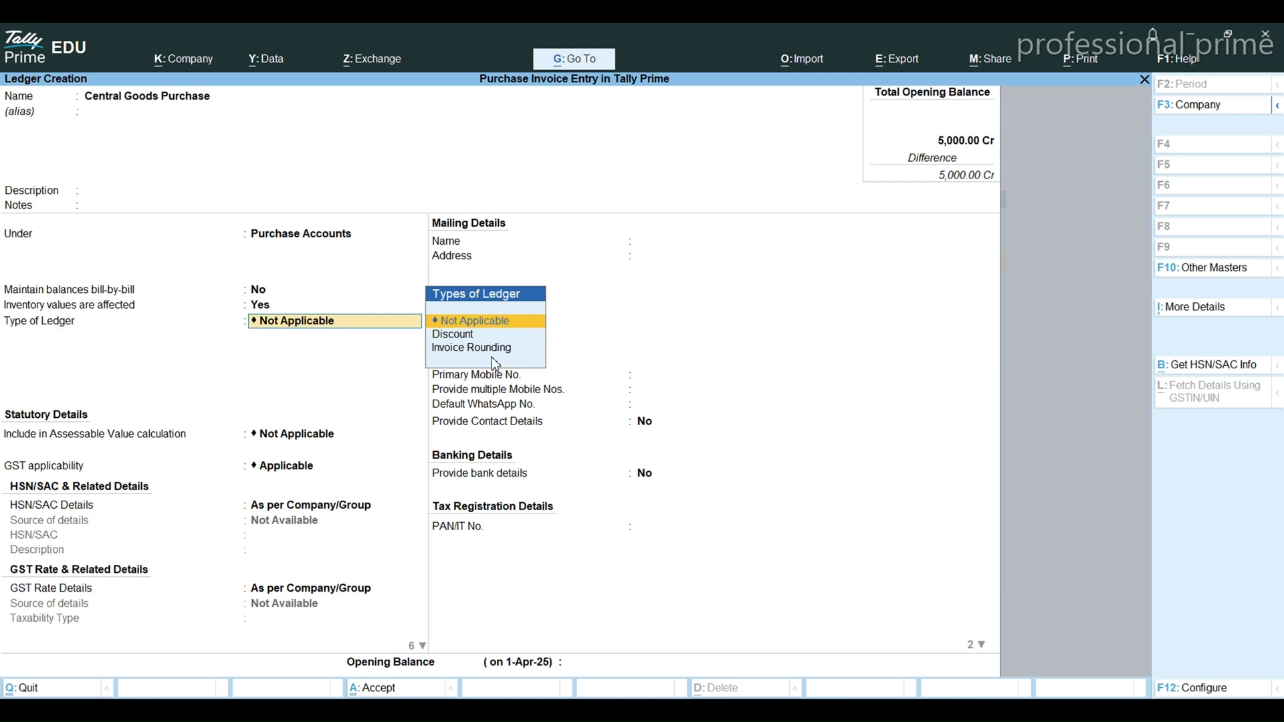
pyautogui.press('Return')
# - Keep the assessable value calculation as Not Applicable and GST applicability as Applicable for the purchase ledger
pyautogui.press('Return')
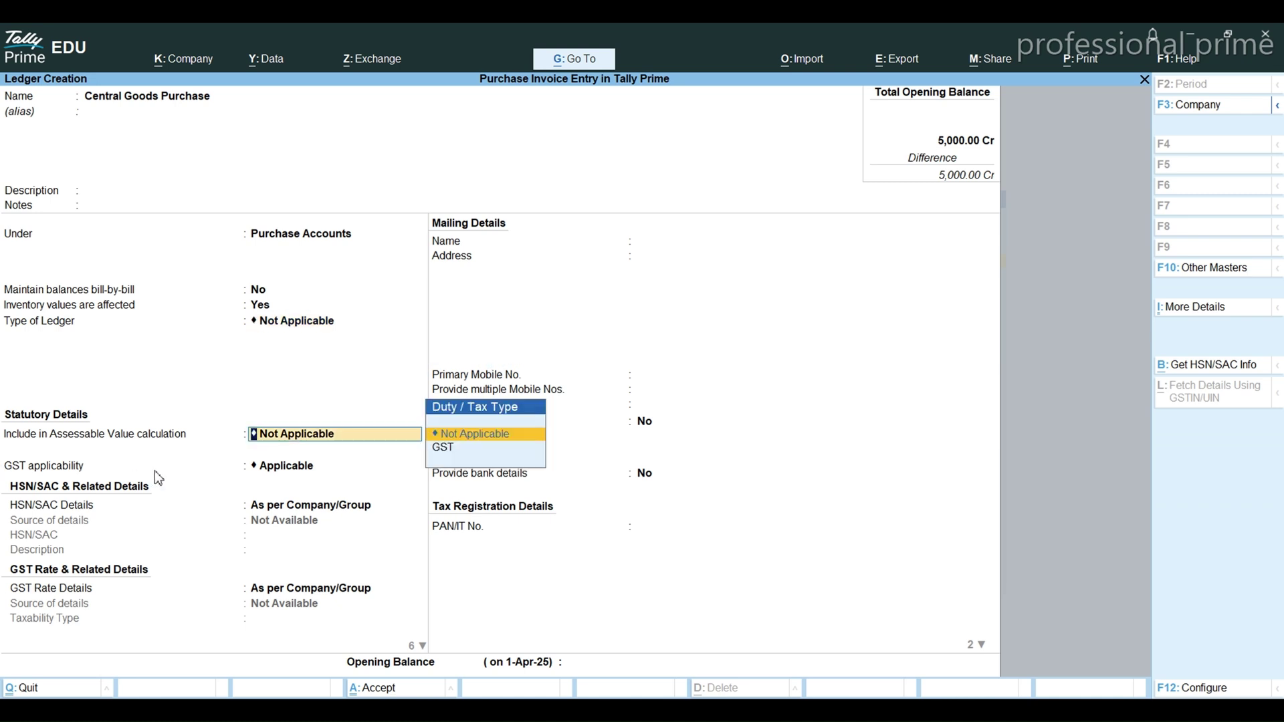
pyautogui.press('Return')
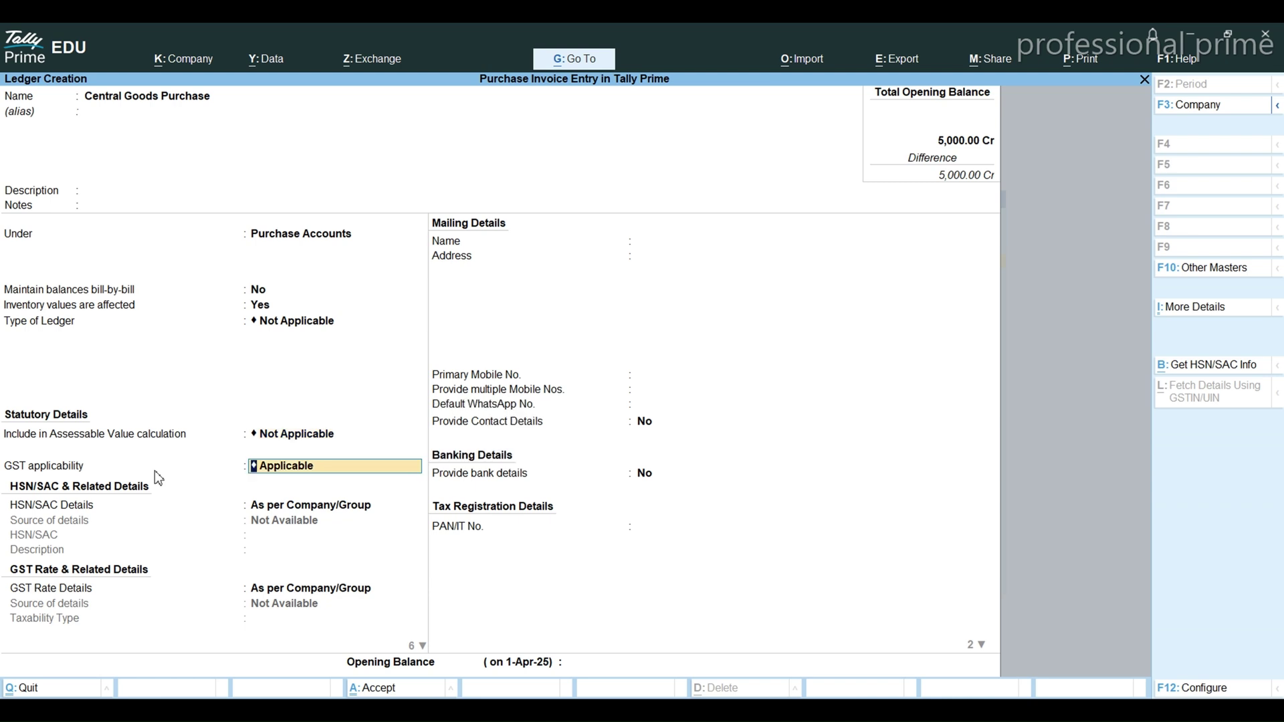
pyautogui.press('Return')
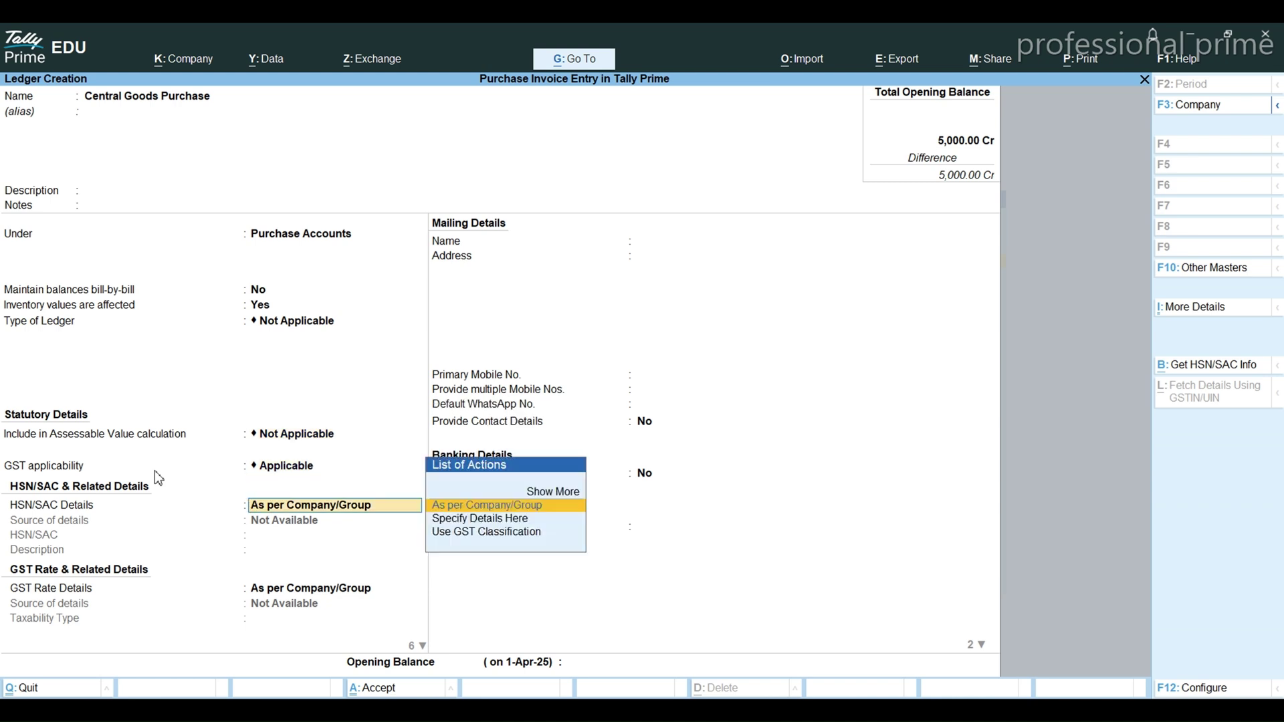
# - Expand the HSN/SAC options and keep both the HSN/SAC details and the GST rate details as As per Company/Group
pyautogui.press('Up')
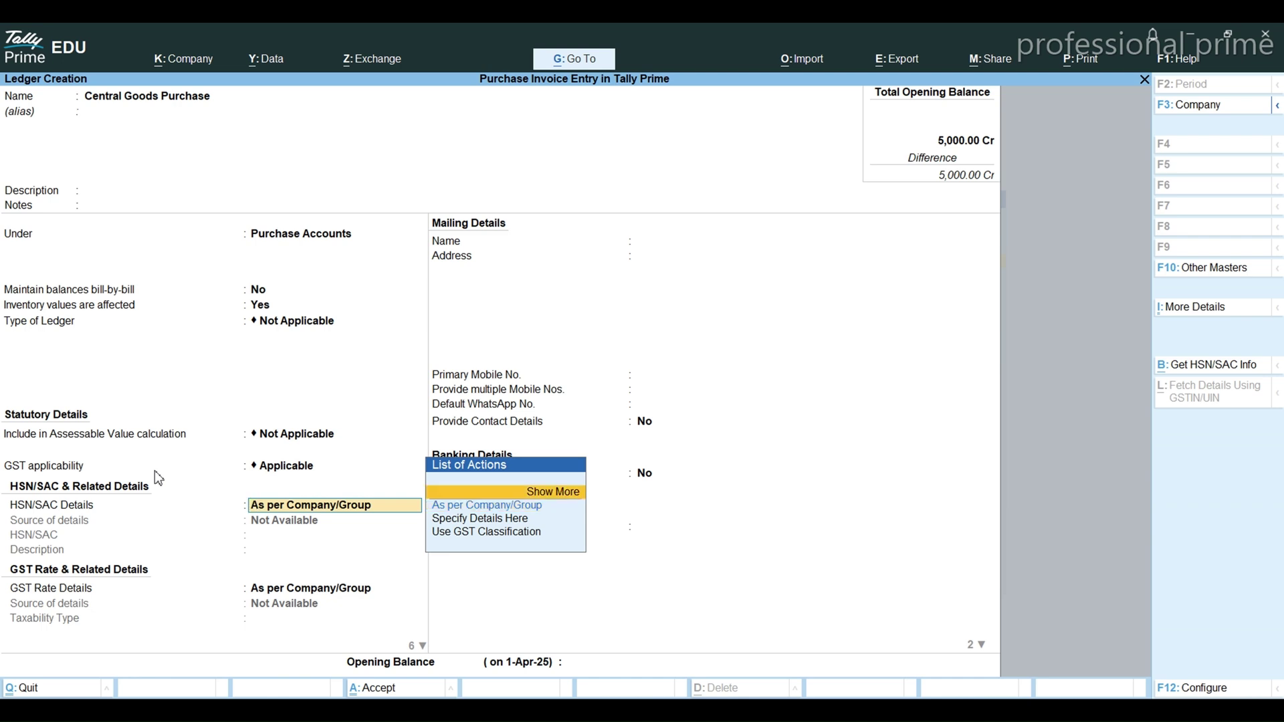
pyautogui.press('Return')
pyautogui.press('Down')
pyautogui.press('Down')
pyautogui.press('Down')
pyautogui.press('Down')
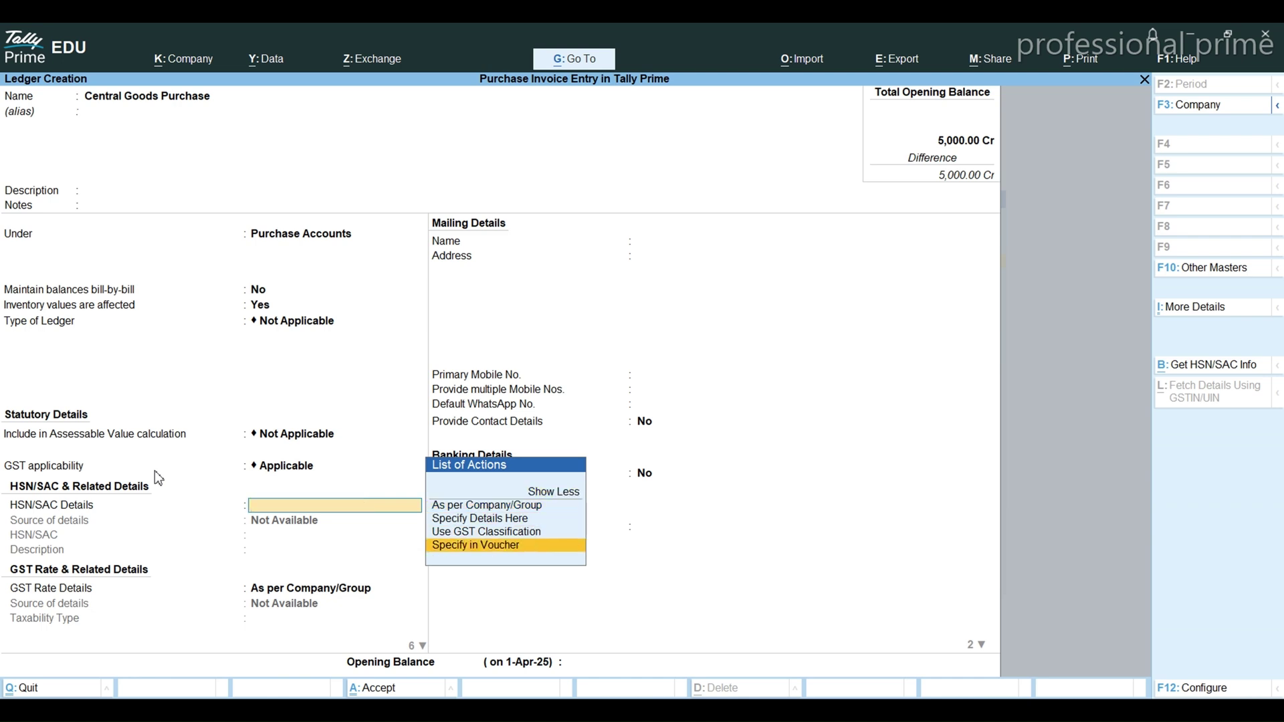
pyautogui.press('Up')
pyautogui.press('Up')
pyautogui.press('Up')
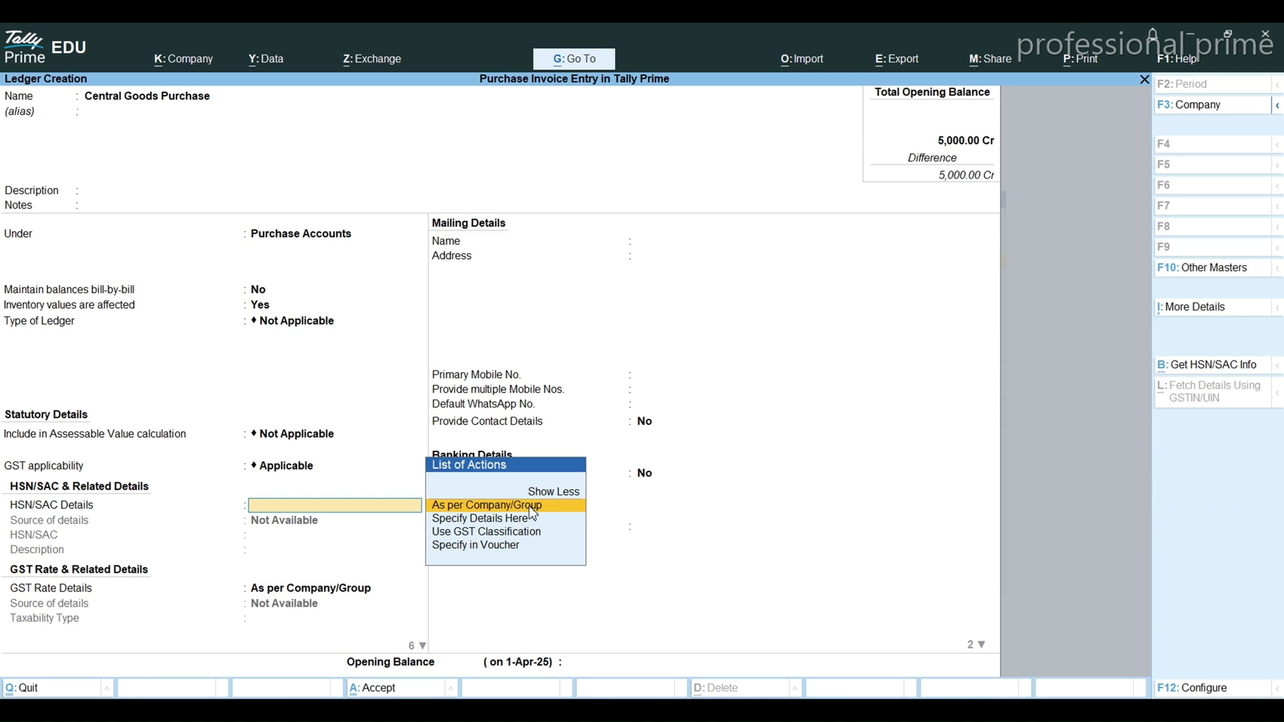
pyautogui.press('Return')
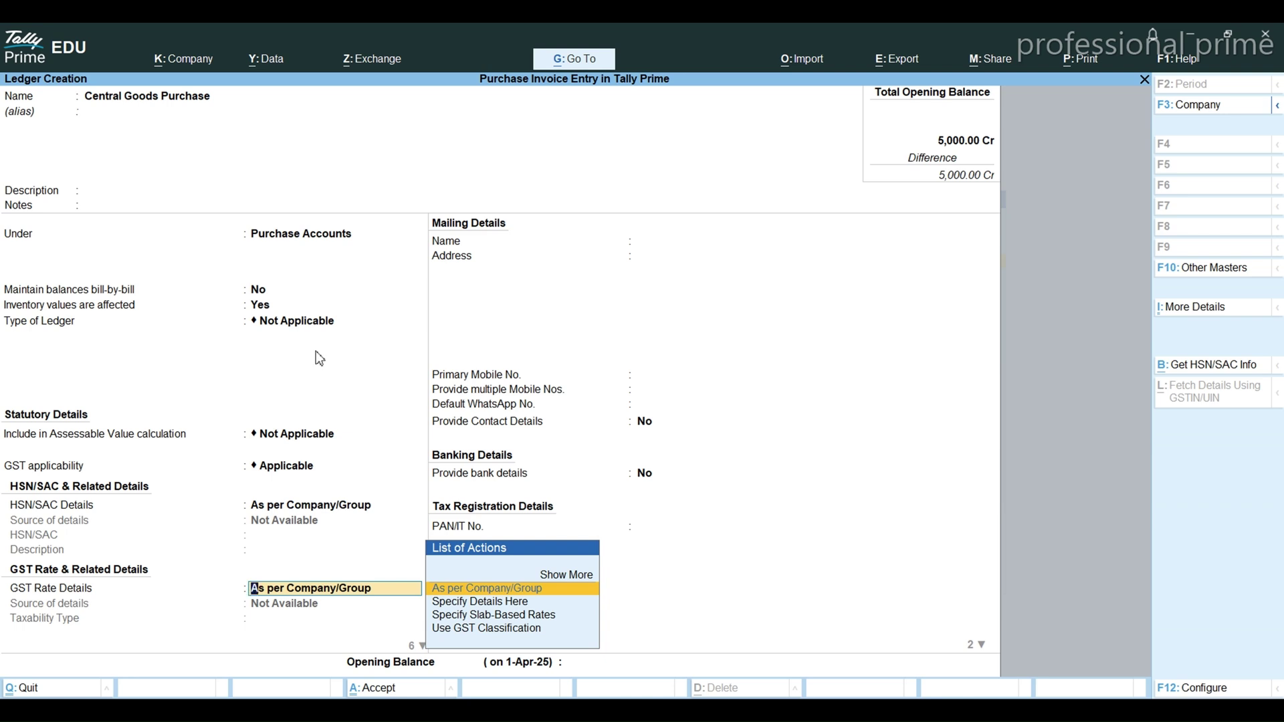
pyautogui.click(544, 593)
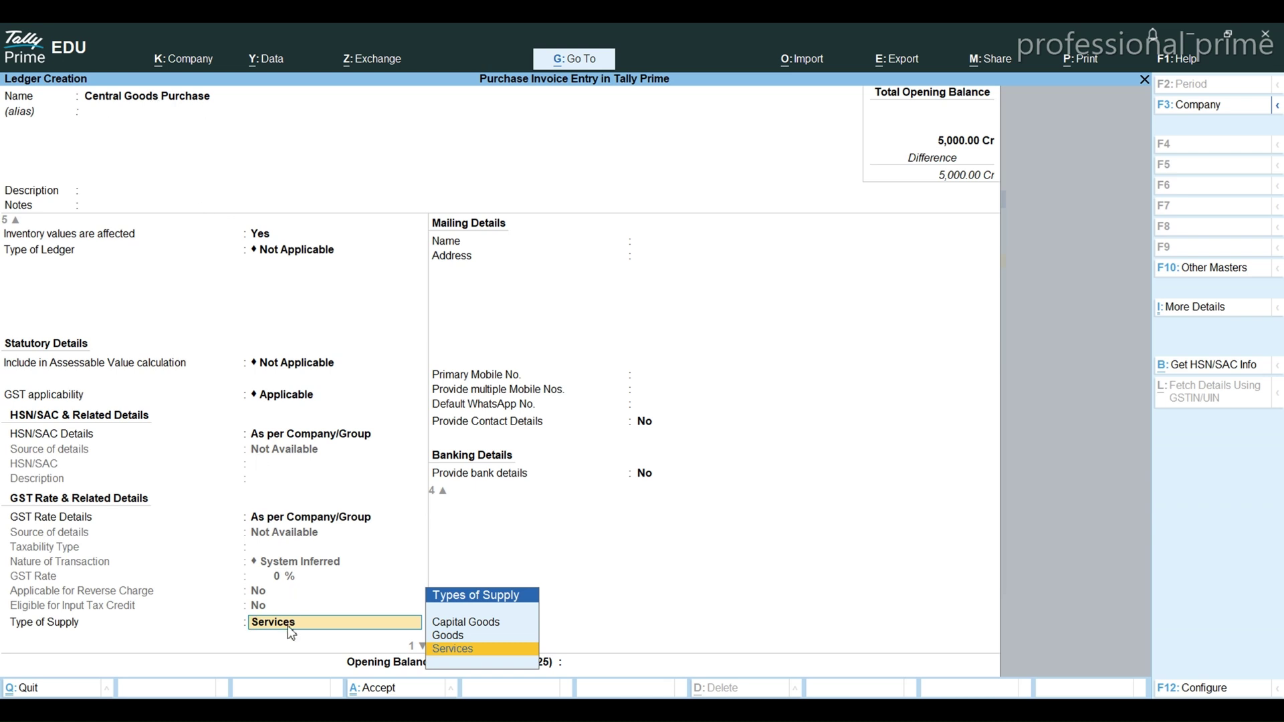
# - Set the type of supply to Goods and mark TDS as Applicable in the ledger's other statutory details
pyautogui.press('Up')
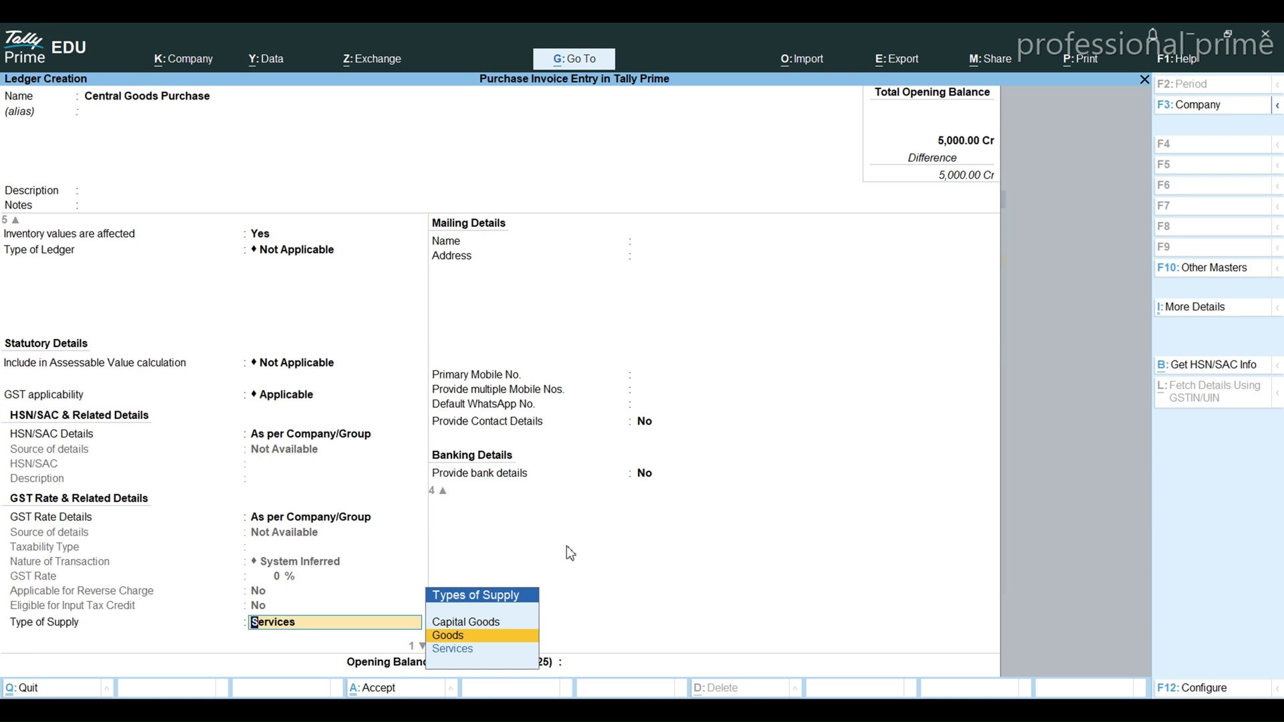
pyautogui.click(515, 628)
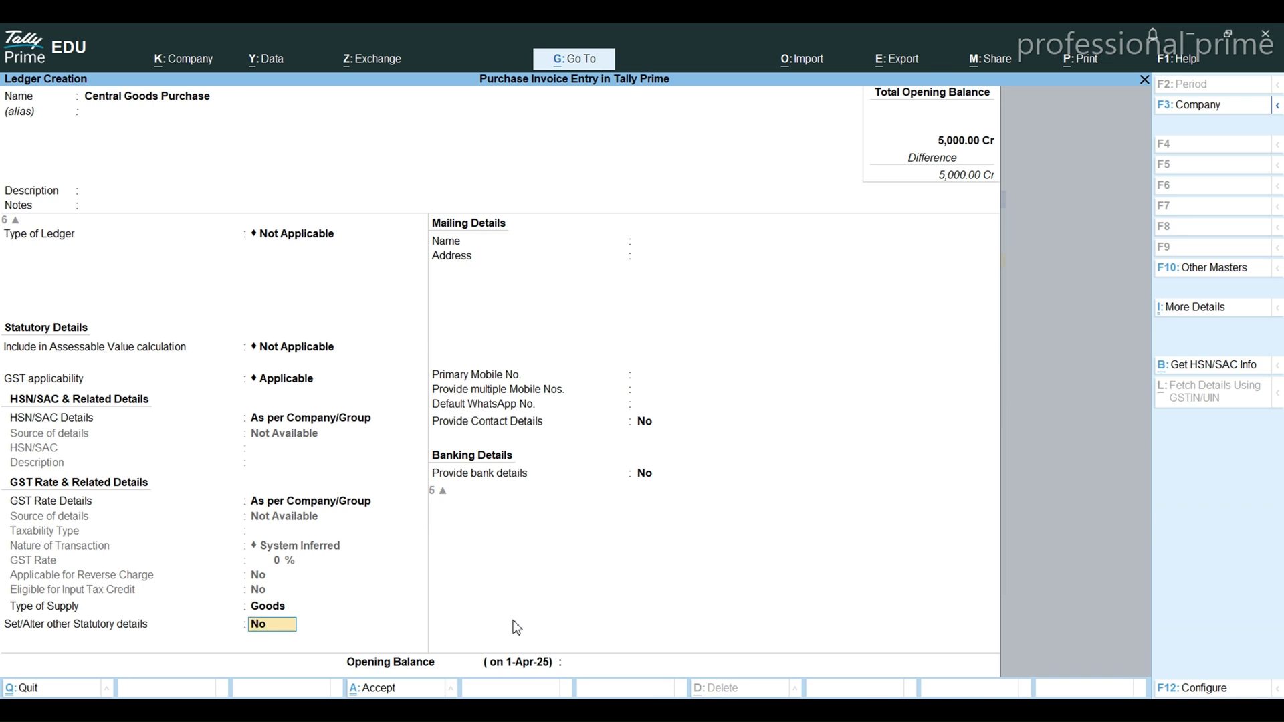
pyautogui.press('y')
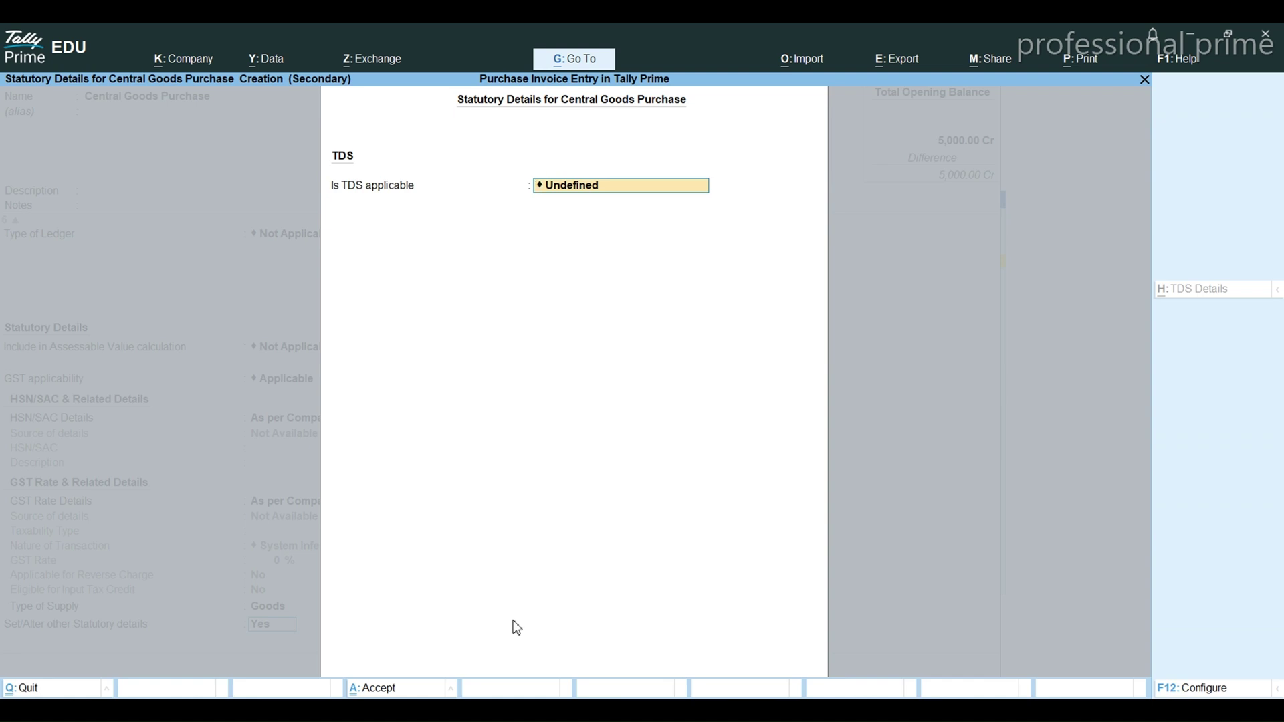
pyautogui.press('BackSpace')
pyautogui.press('Up')
pyautogui.press('Up')
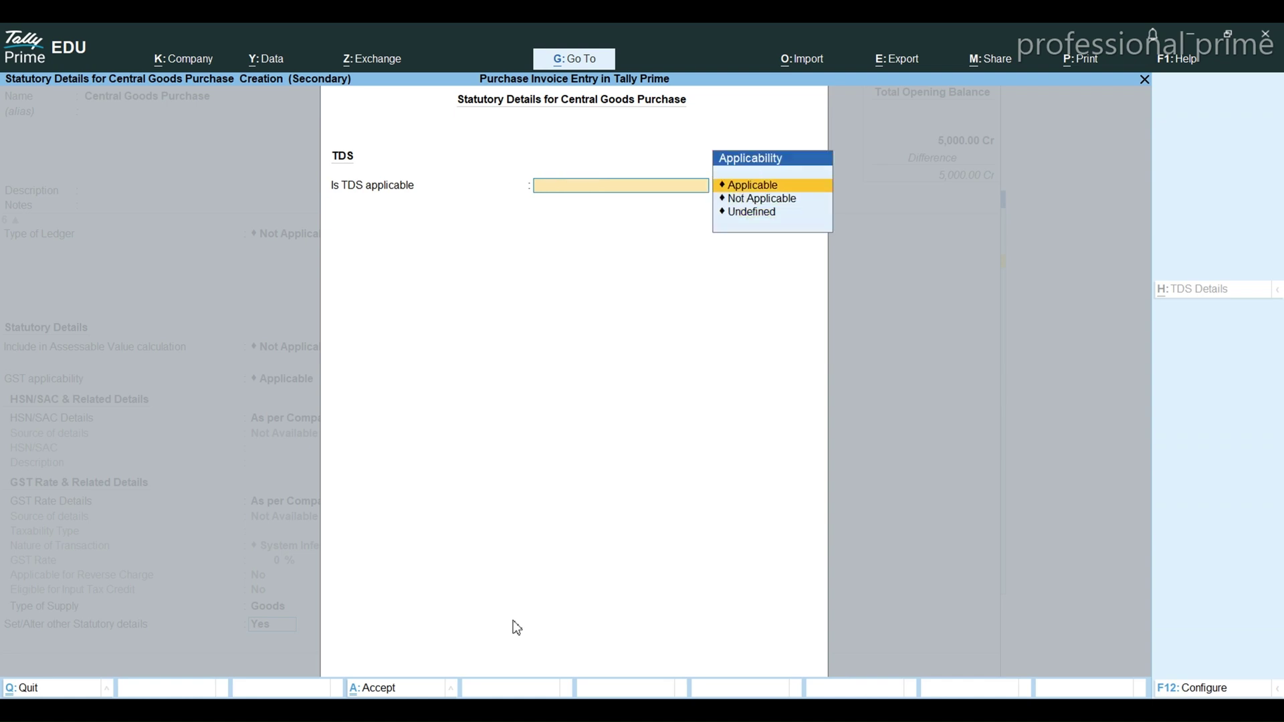
pyautogui.press('Return')
# - Examine the predefined TDS natures of payment from a new nature of payment form, and abandon the form
pyautogui.press('Up')
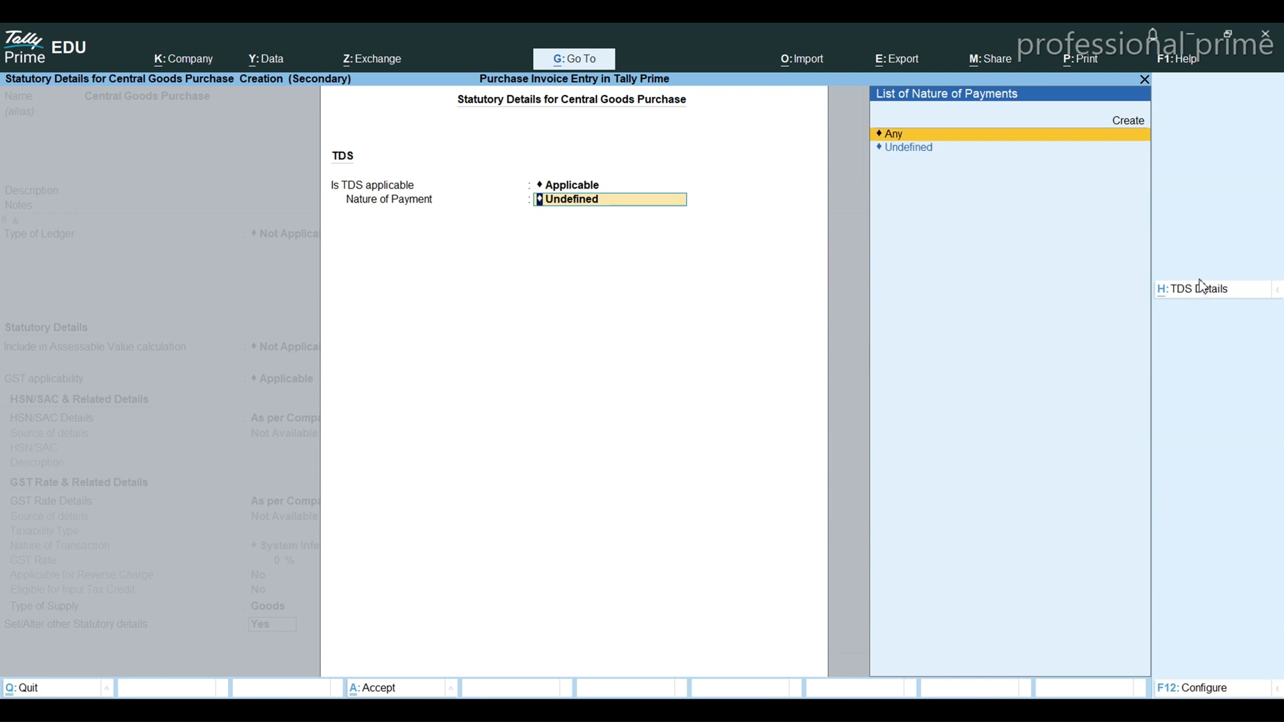
pyautogui.press('Up')
pyautogui.press('Return')
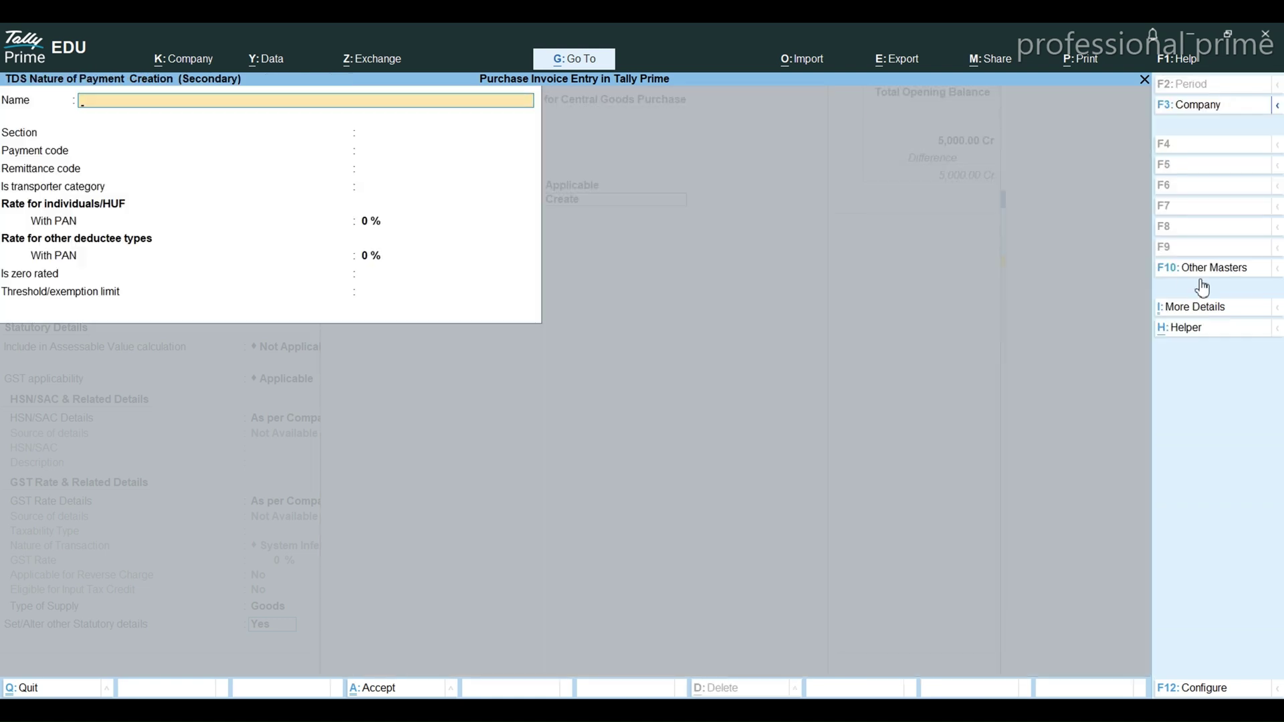
pyautogui.click(1196, 338)
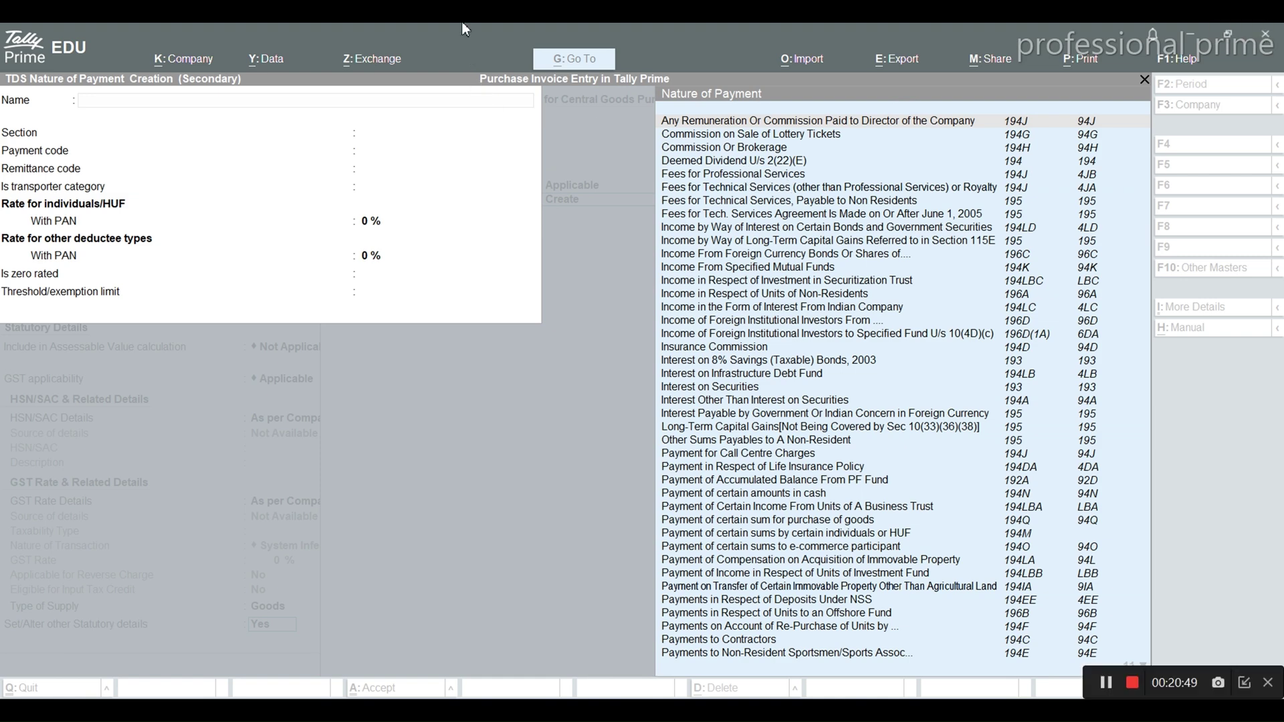
pyautogui.press('Escape')
pyautogui.press('y')
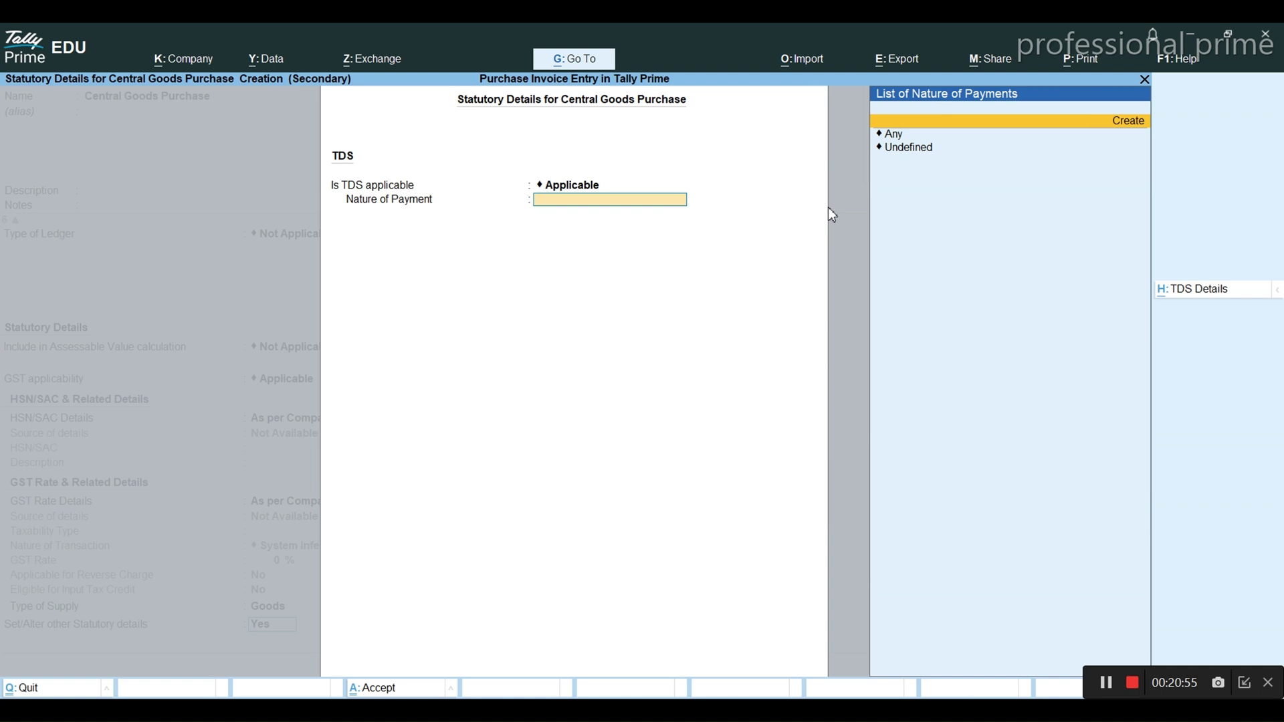
# - Set the TDS nature of payment to Any and save the Central Goods Purchase ledger without an opening balance
pyautogui.press('Down')
pyautogui.press('Return')
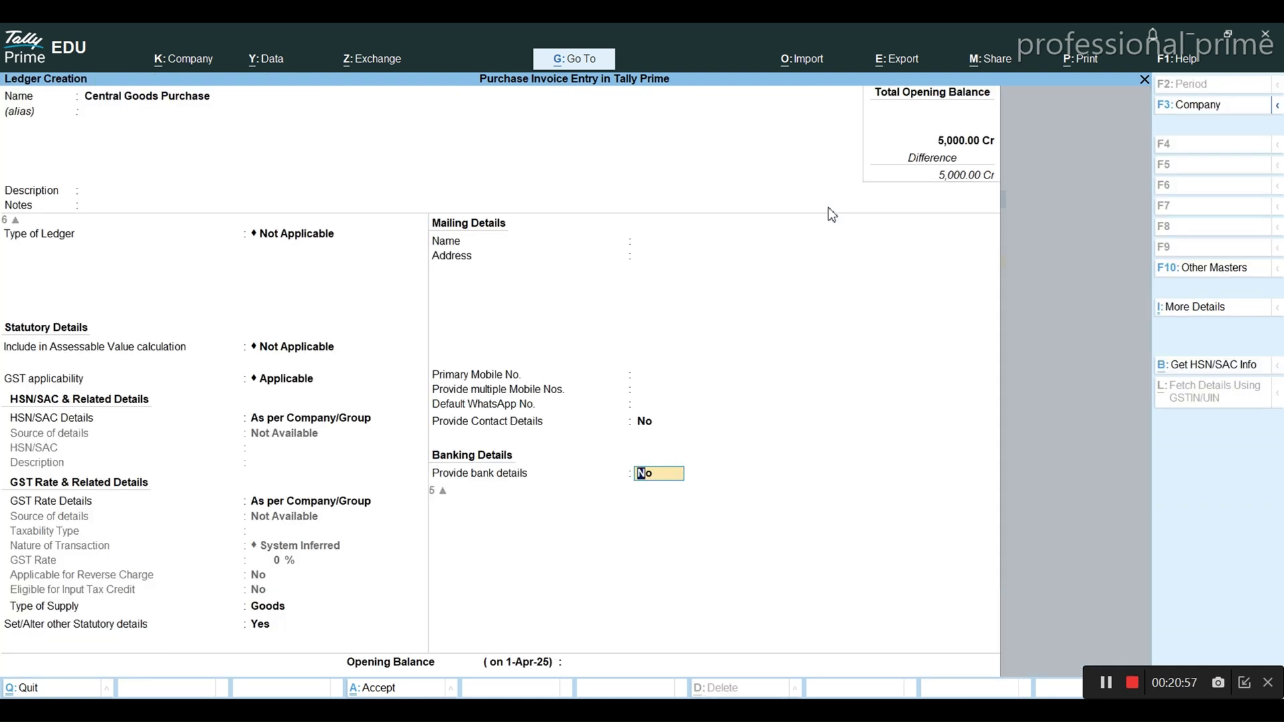
pyautogui.press('Return')
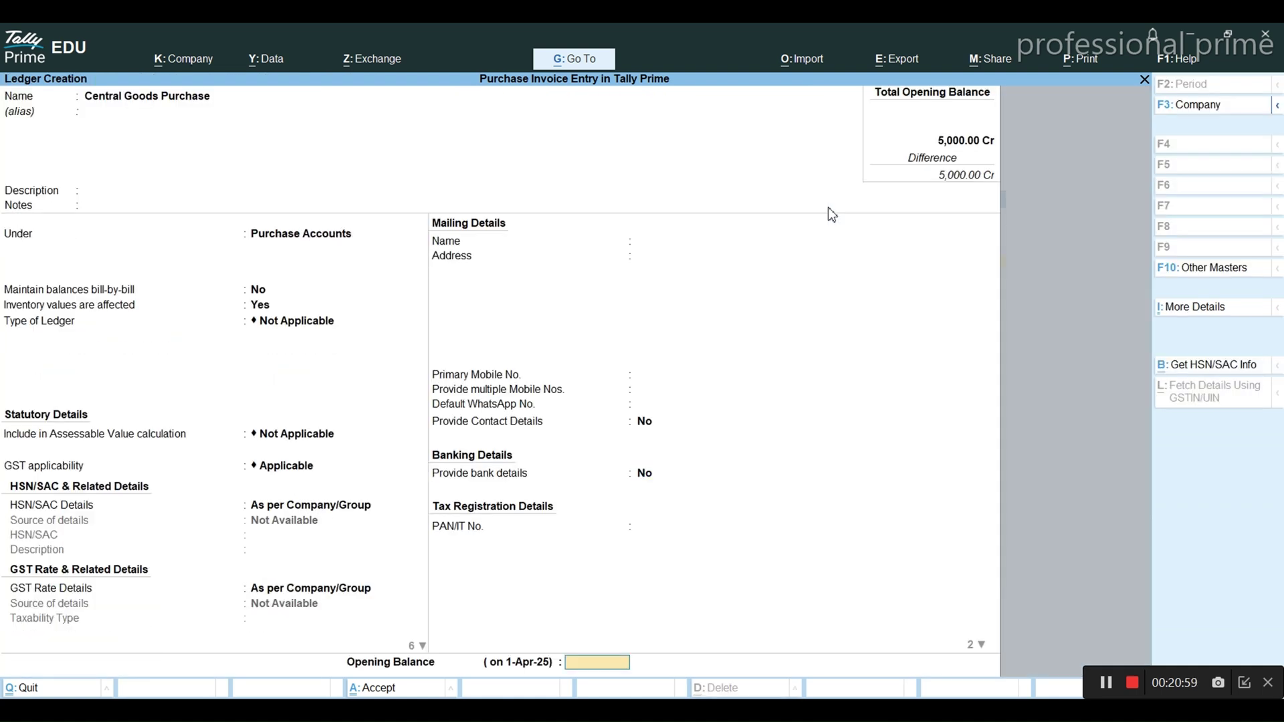
pyautogui.press('Return')
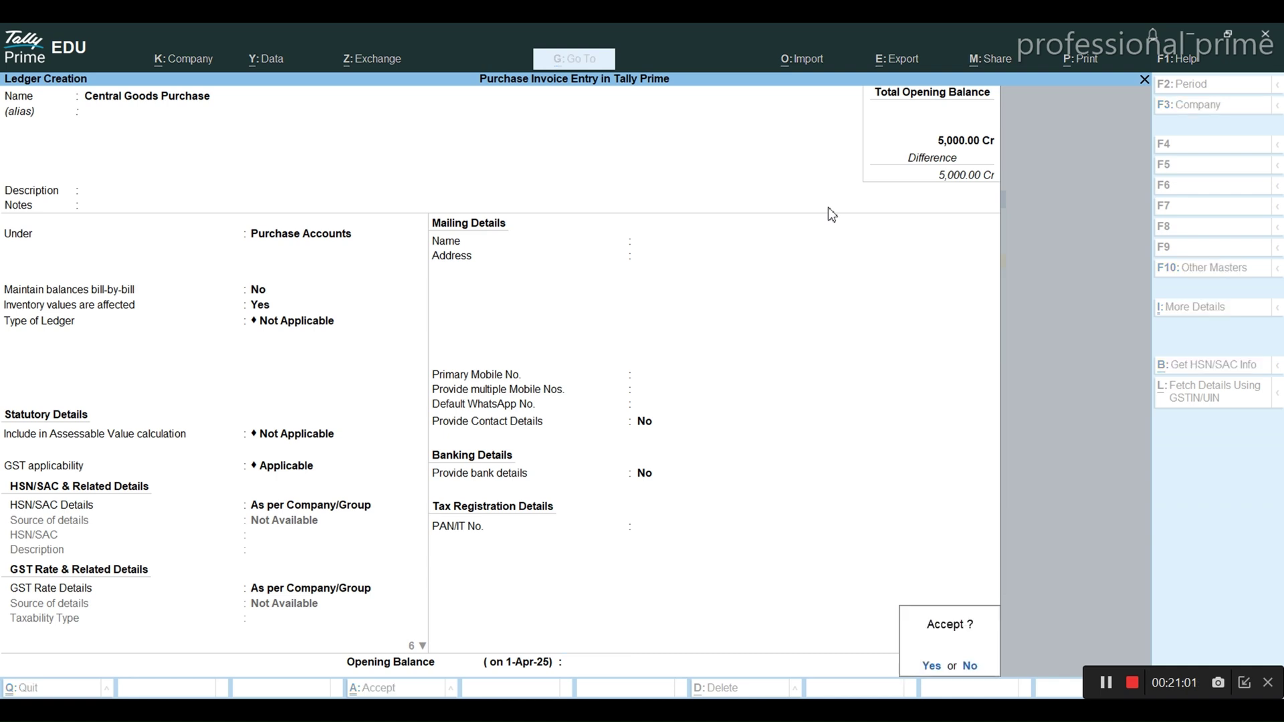
pyautogui.press('Return')
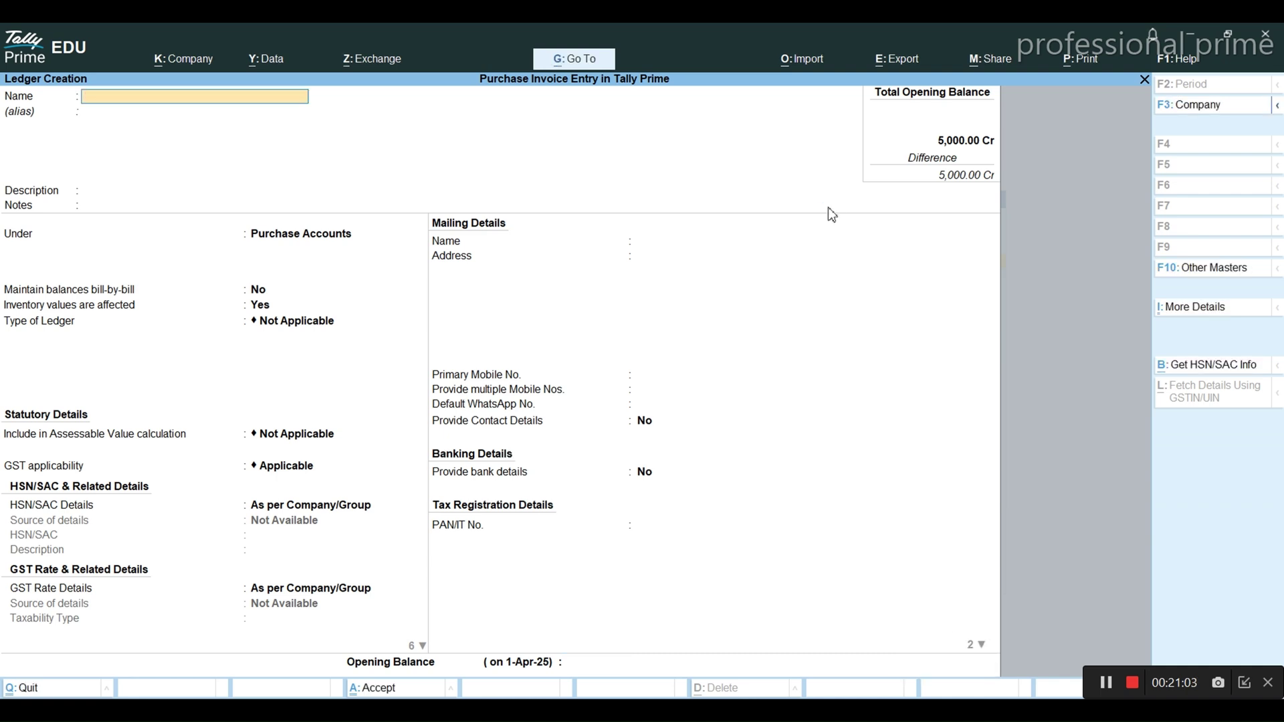
# - Name the new ledger Local Goods Purchase and place it under the Purchase Accounts group
pyautogui.write('Local Goods Purchase')
pyautogui.press('Return')
pyautogui.press('Return')
pyautogui.press('Return')
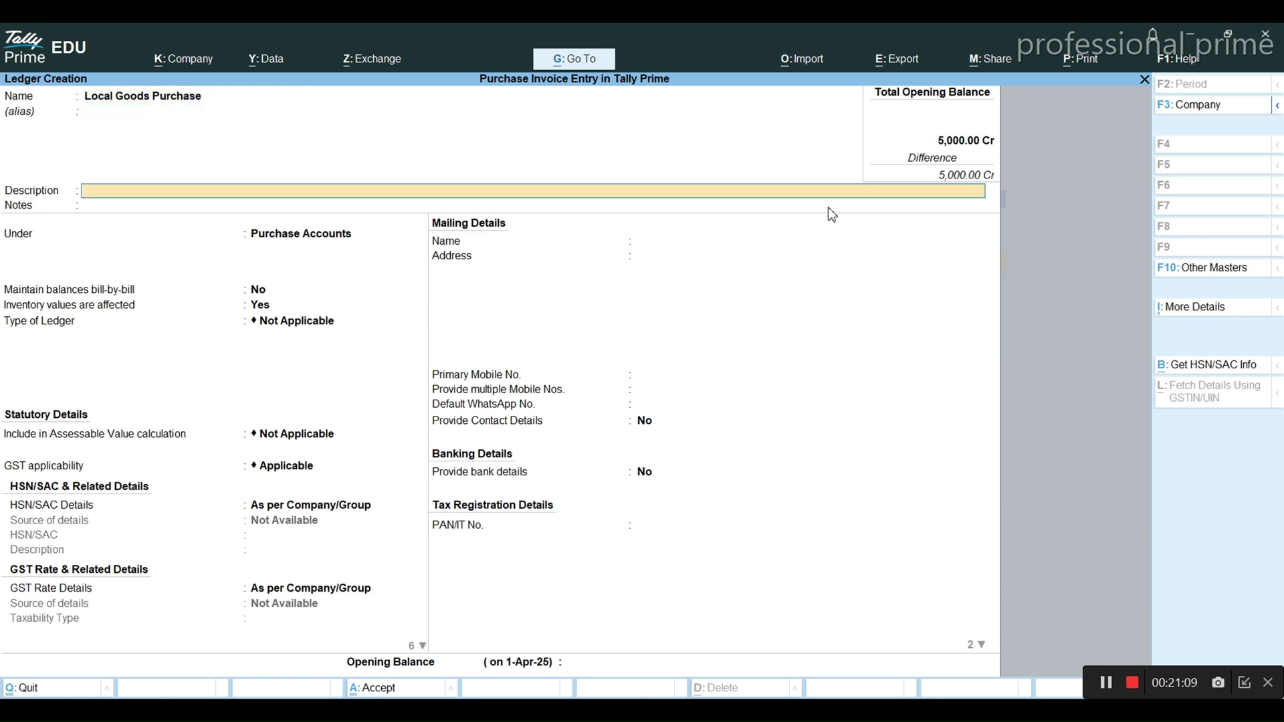
pyautogui.press('Return')
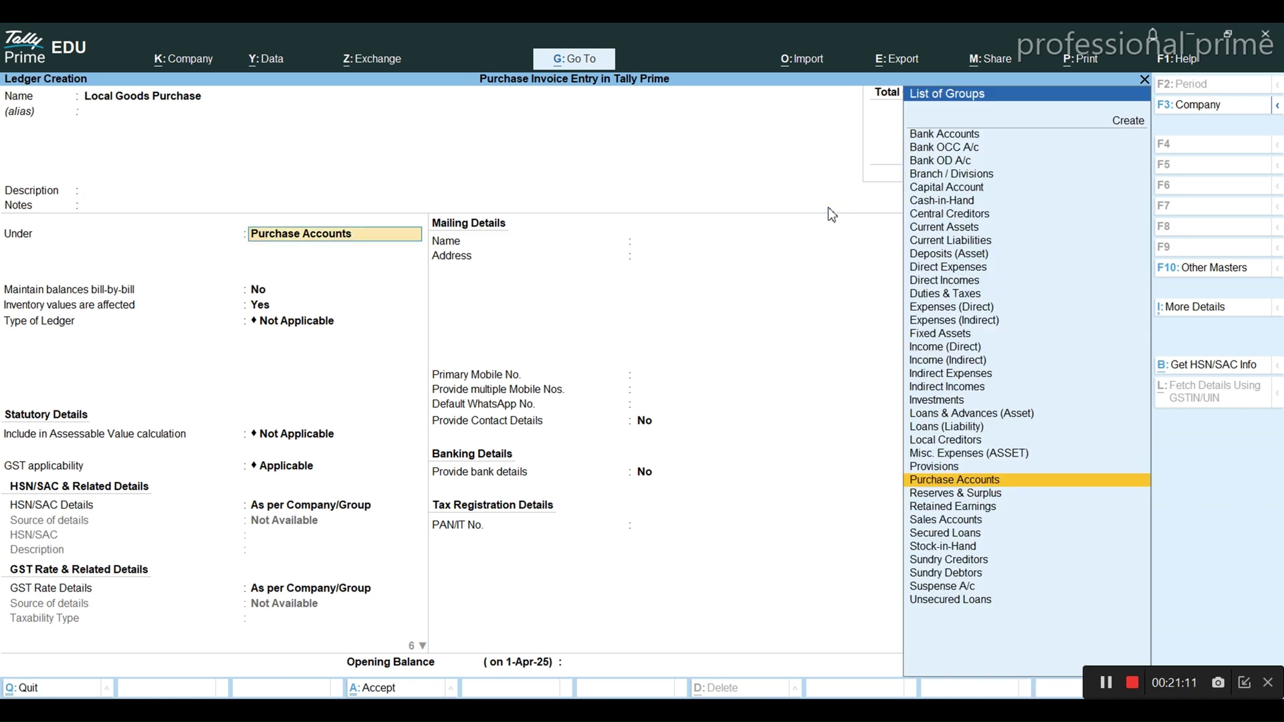
pyautogui.press('Return')
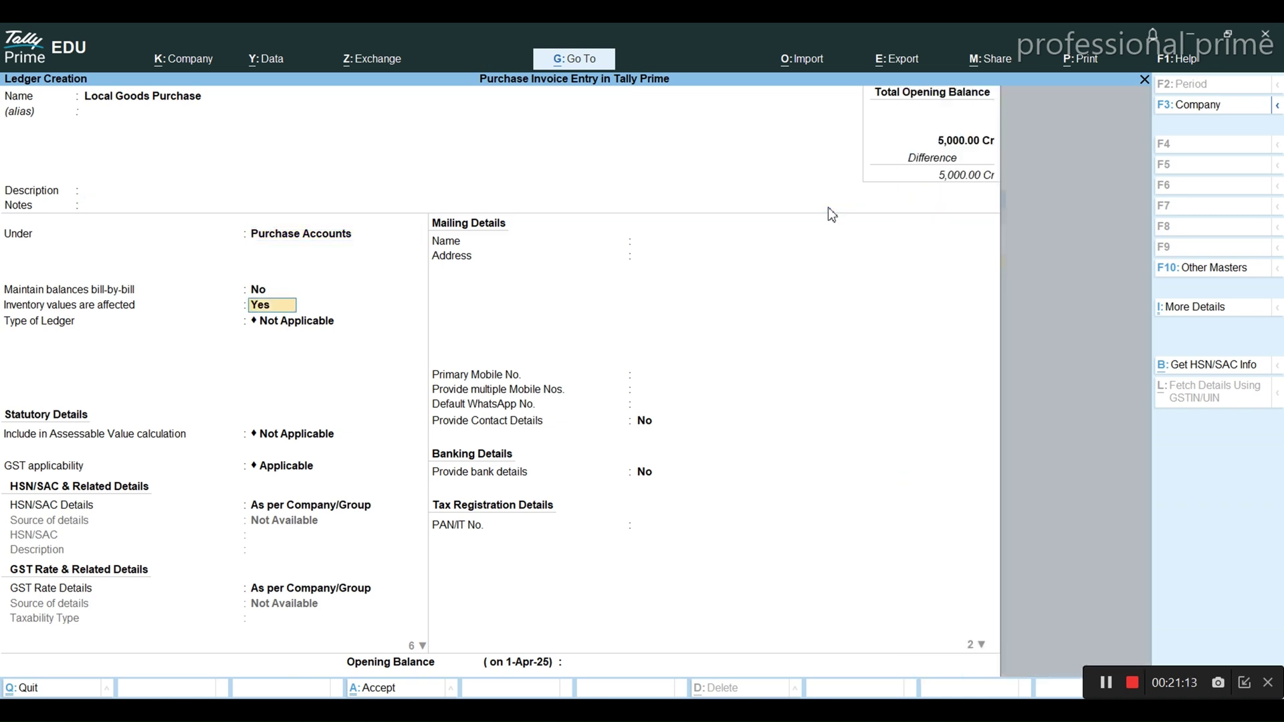
# - Keep the local purchase ledger's inventory and GST defaults, and set its type of supply to Goods
pyautogui.press('Return')
pyautogui.press('Return')
pyautogui.press('Return')
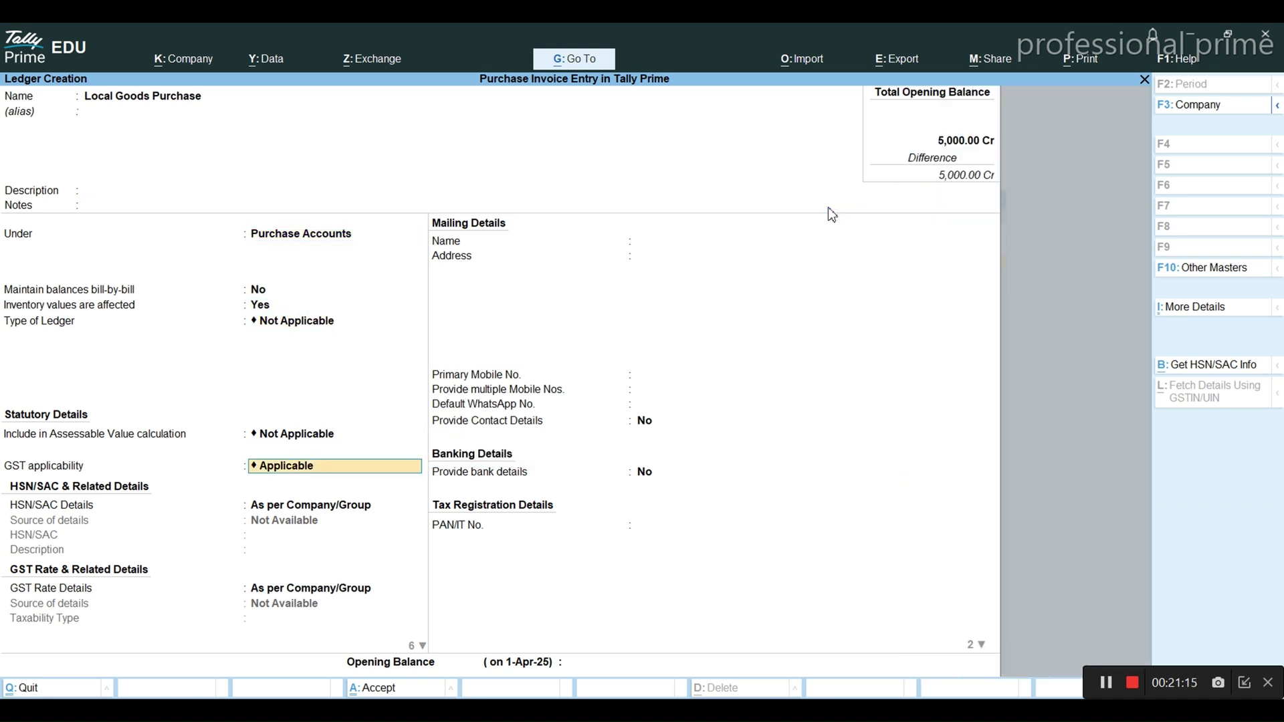
pyautogui.press('Return')
pyautogui.press('Return')
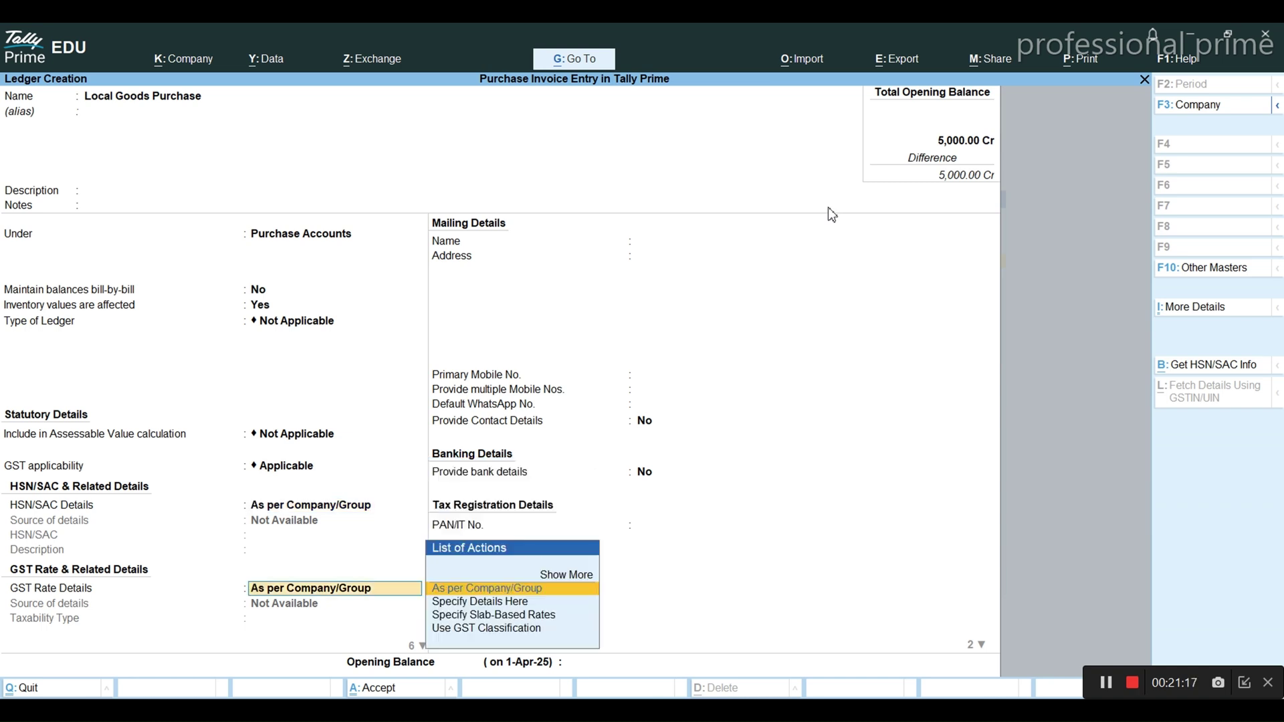
pyautogui.press('Return')
pyautogui.press('Up')
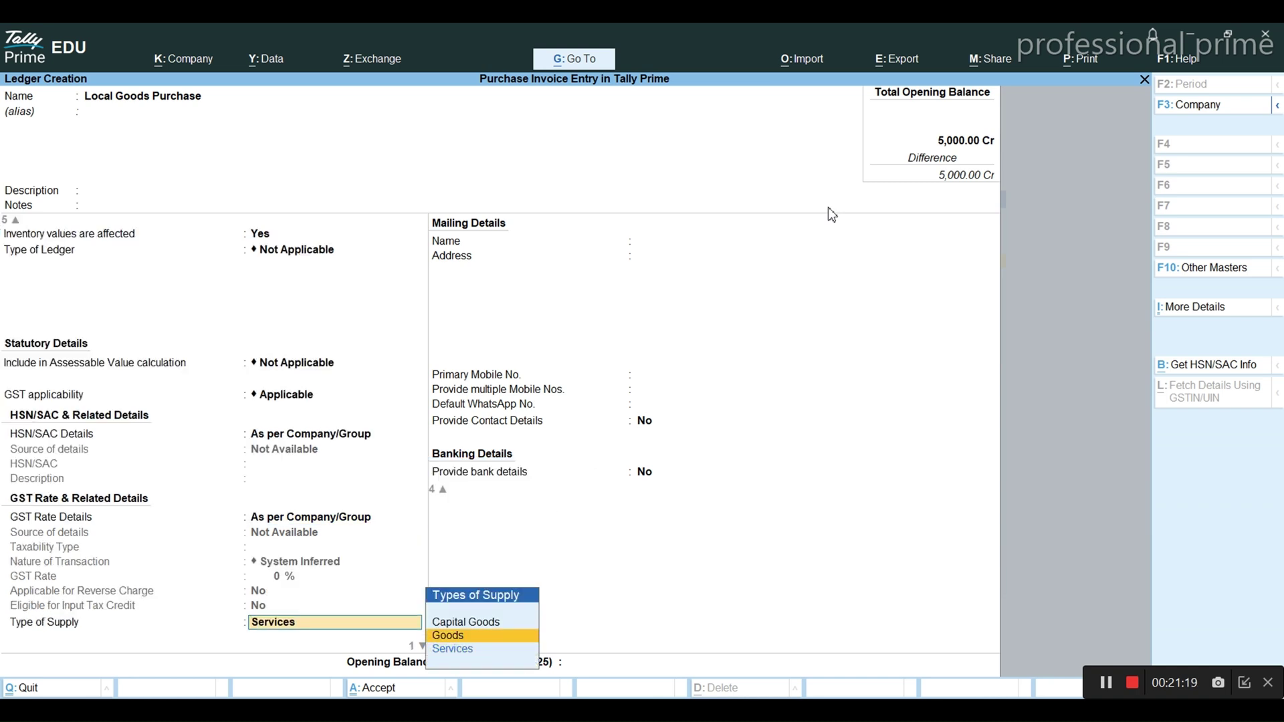
pyautogui.press('Return')
# - Mark TDS as Applicable with nature of payment Any for the Local Goods Purchase ledger, and save it
pyautogui.press('y')
pyautogui.press('Return')
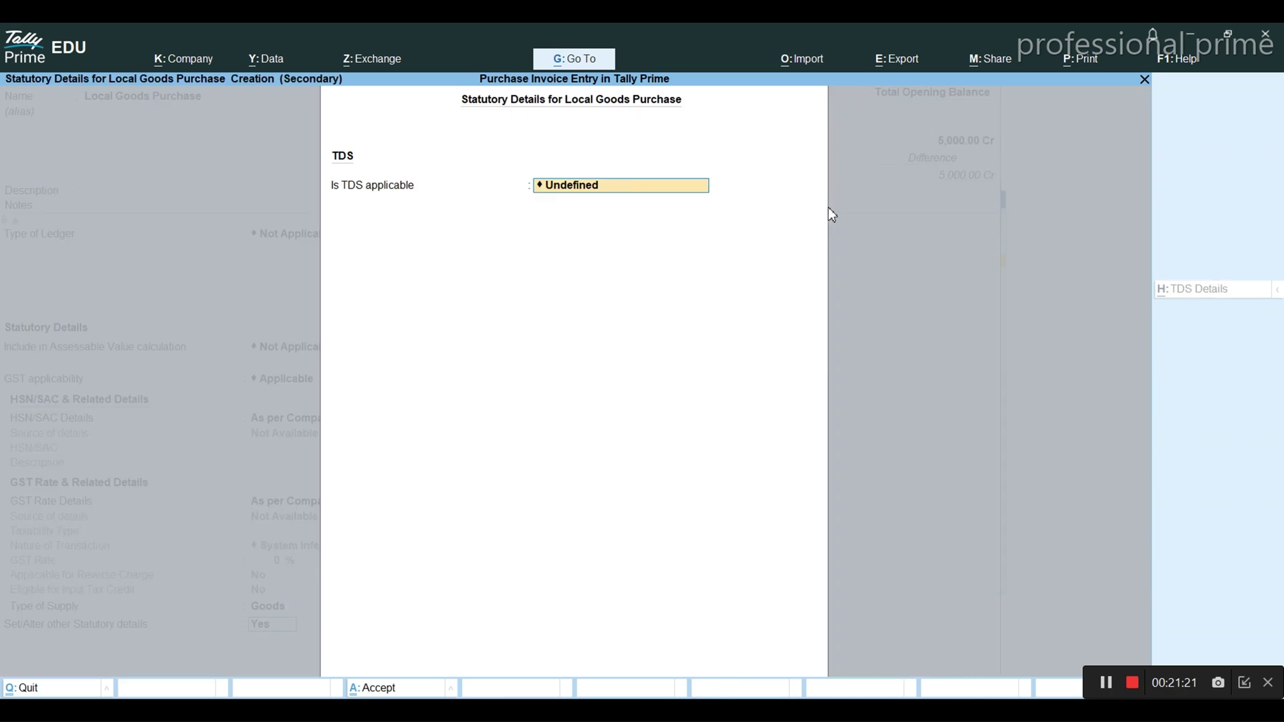
pyautogui.press('Up')
pyautogui.press('Up')
pyautogui.press('Return')
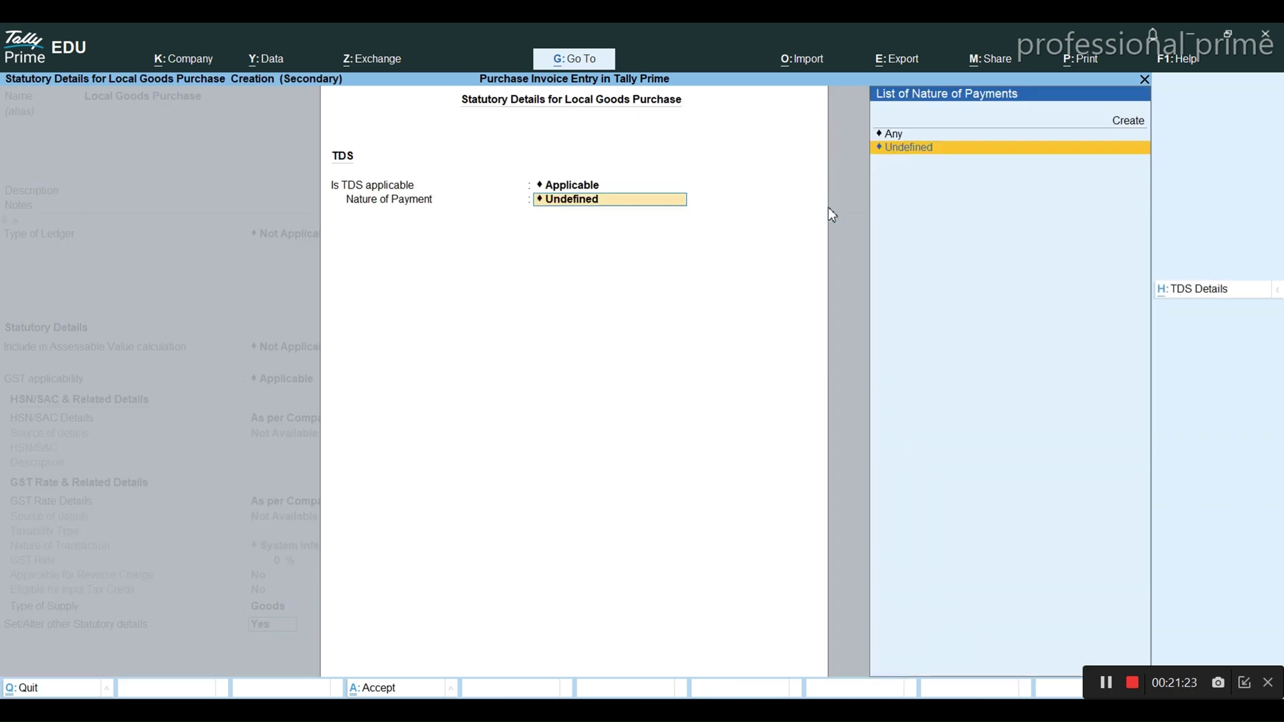
pyautogui.press('Up')
pyautogui.press('Return')
pyautogui.press('Return')
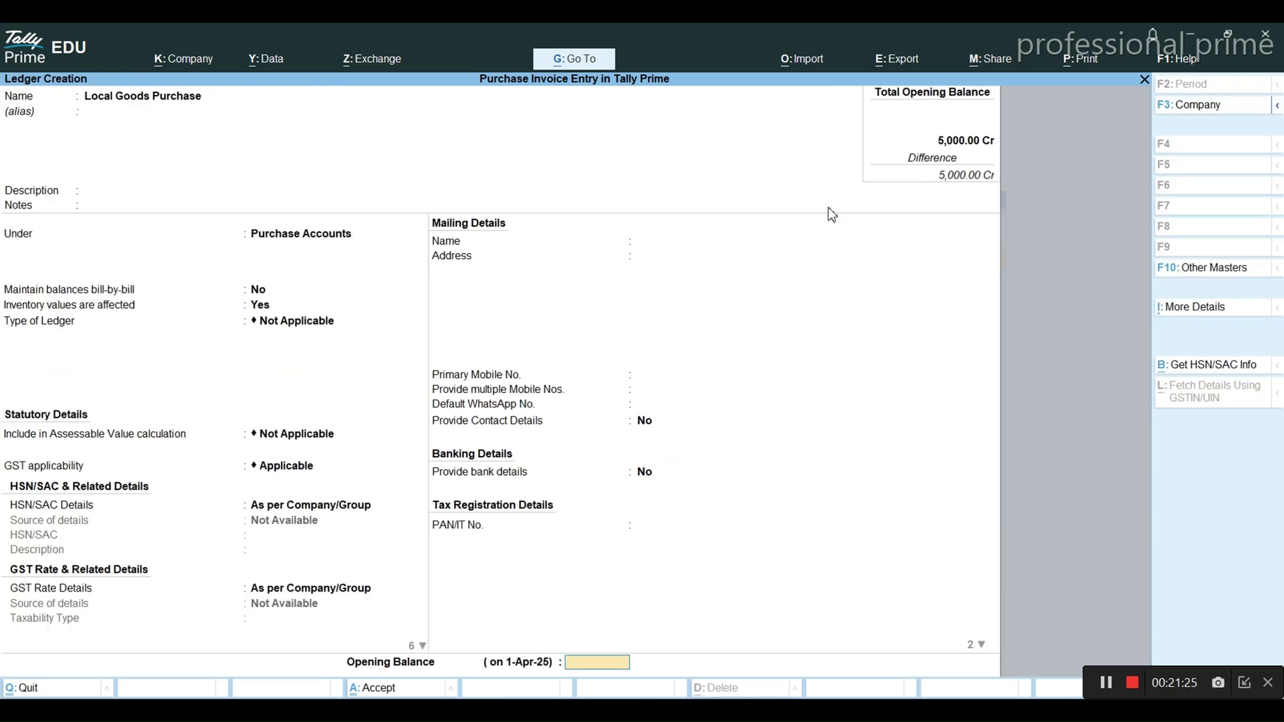
pyautogui.press('Return')
pyautogui.press('Return')
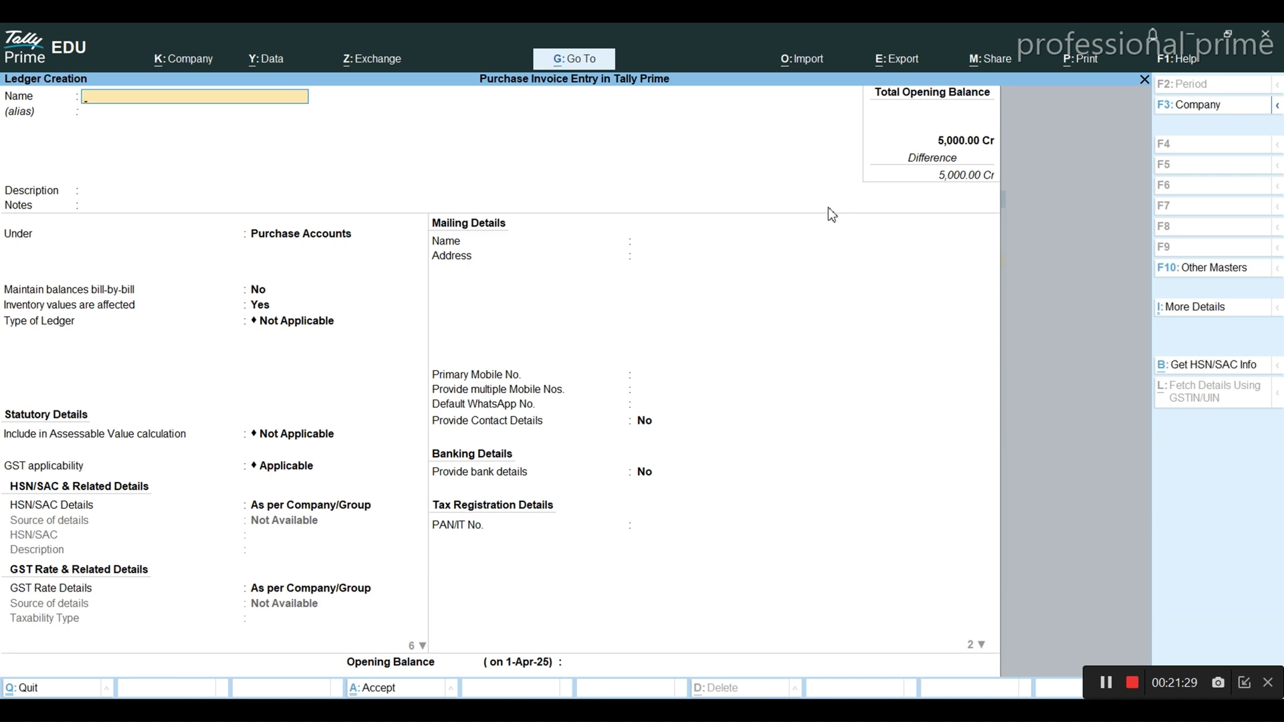
# - Check the topic list in the Word document, return to TallyPrime and name a new ledger Input Cgst
pyautogui.hotkey('alt', 'Tab')
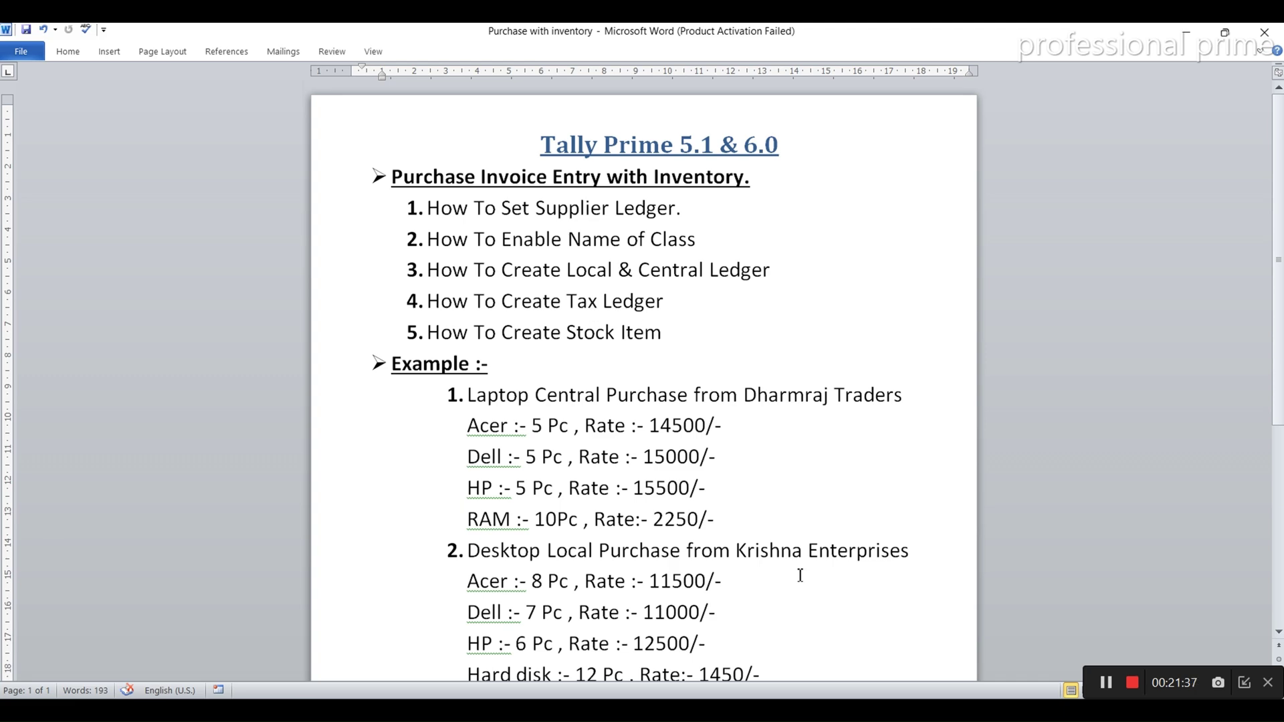
pyautogui.hotkey('alt', 'Tab')
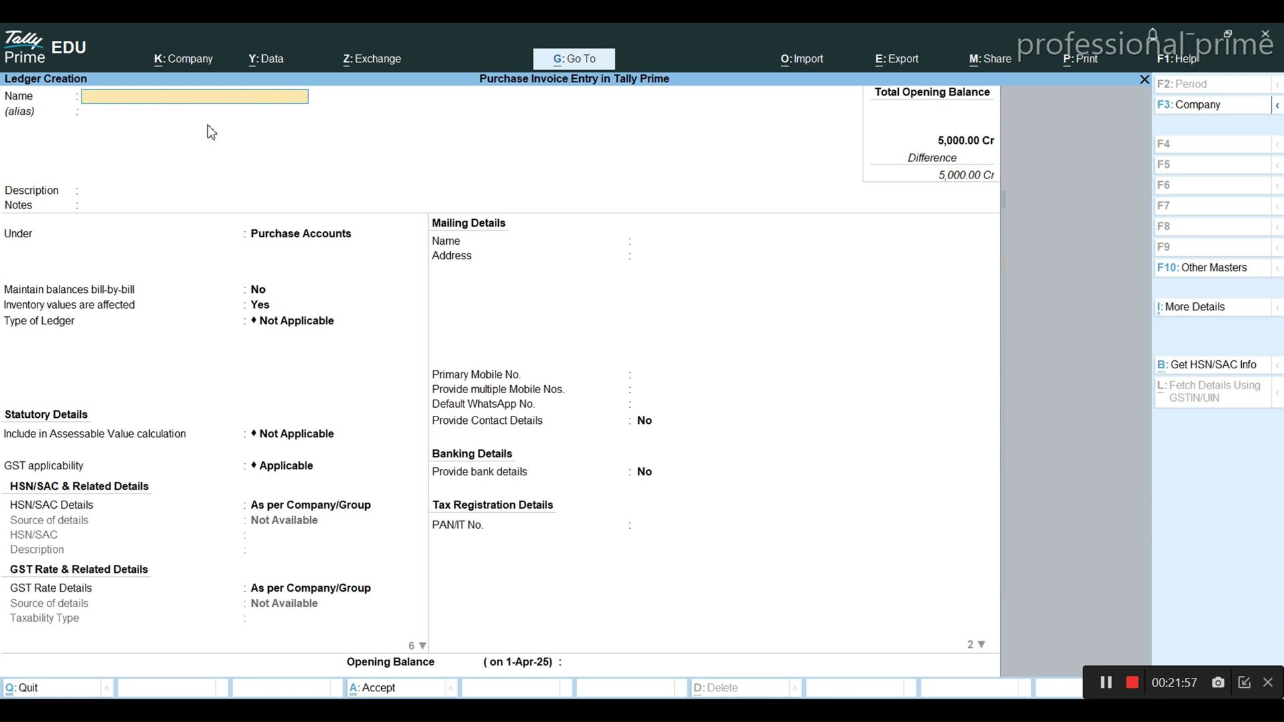
pyautogui.write('Input Cgst')
pyautogui.press('Return')
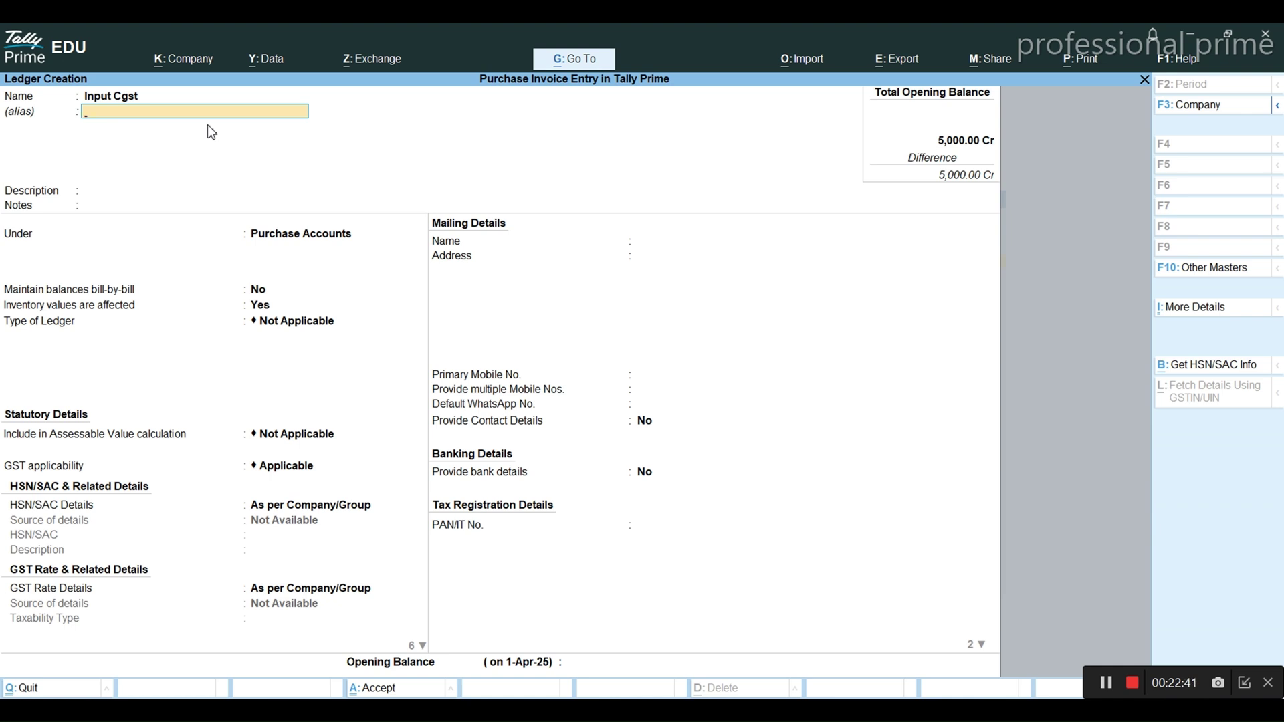
pyautogui.press('Return')
pyautogui.press('Return')
pyautogui.press('Return')
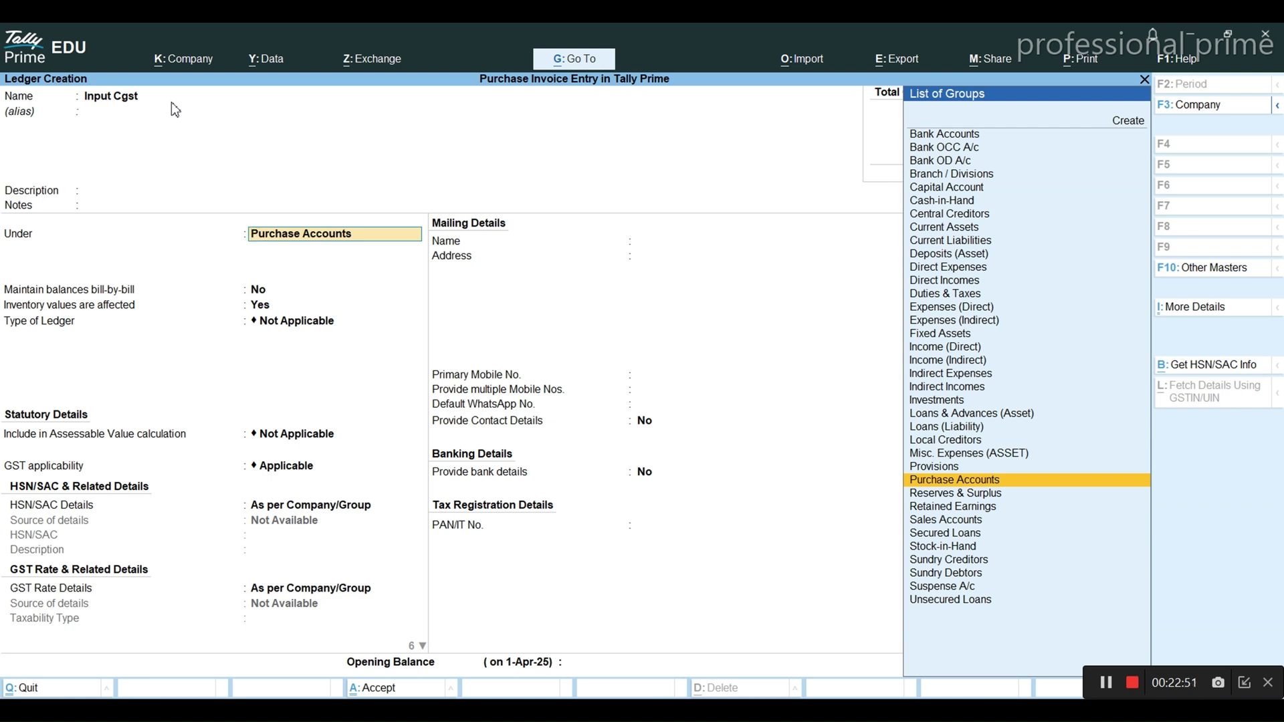
# - Create a group named Input under Duties & Taxes and assign the Input Cgst ledger to it
pyautogui.hotkey('alt', 'c')
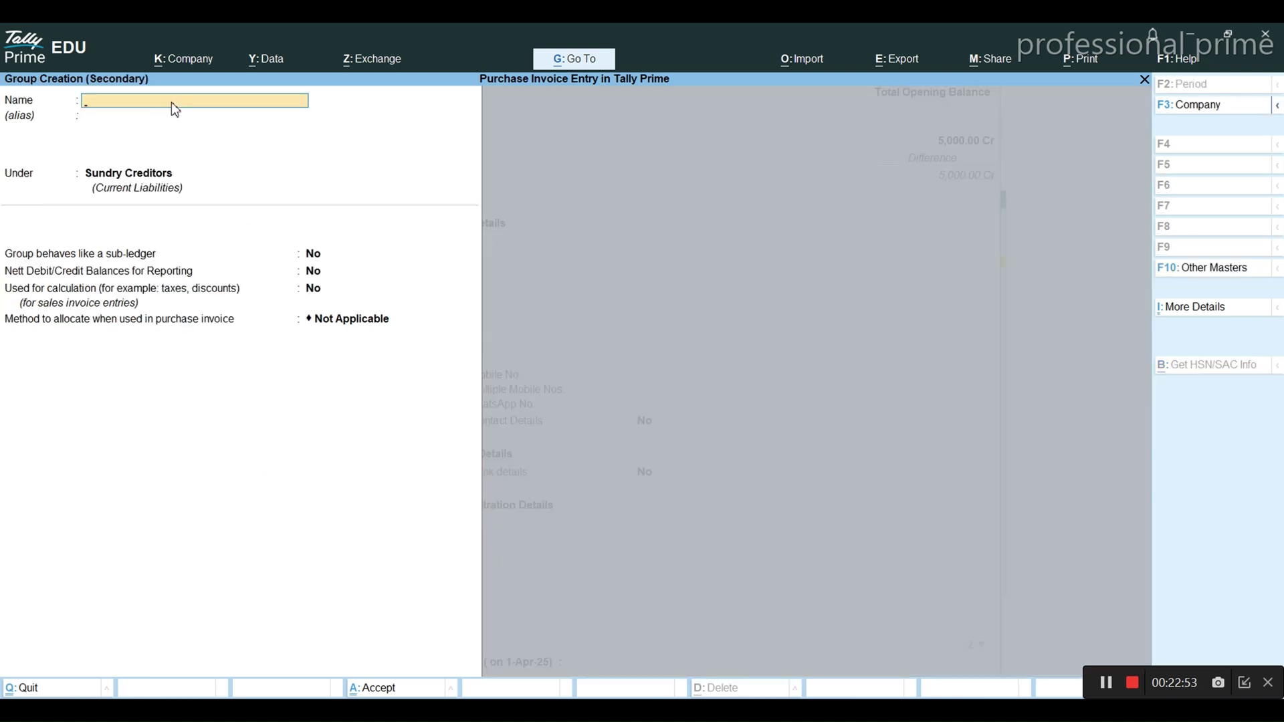
pyautogui.write('Input')
pyautogui.press('Return')
pyautogui.write('Du')
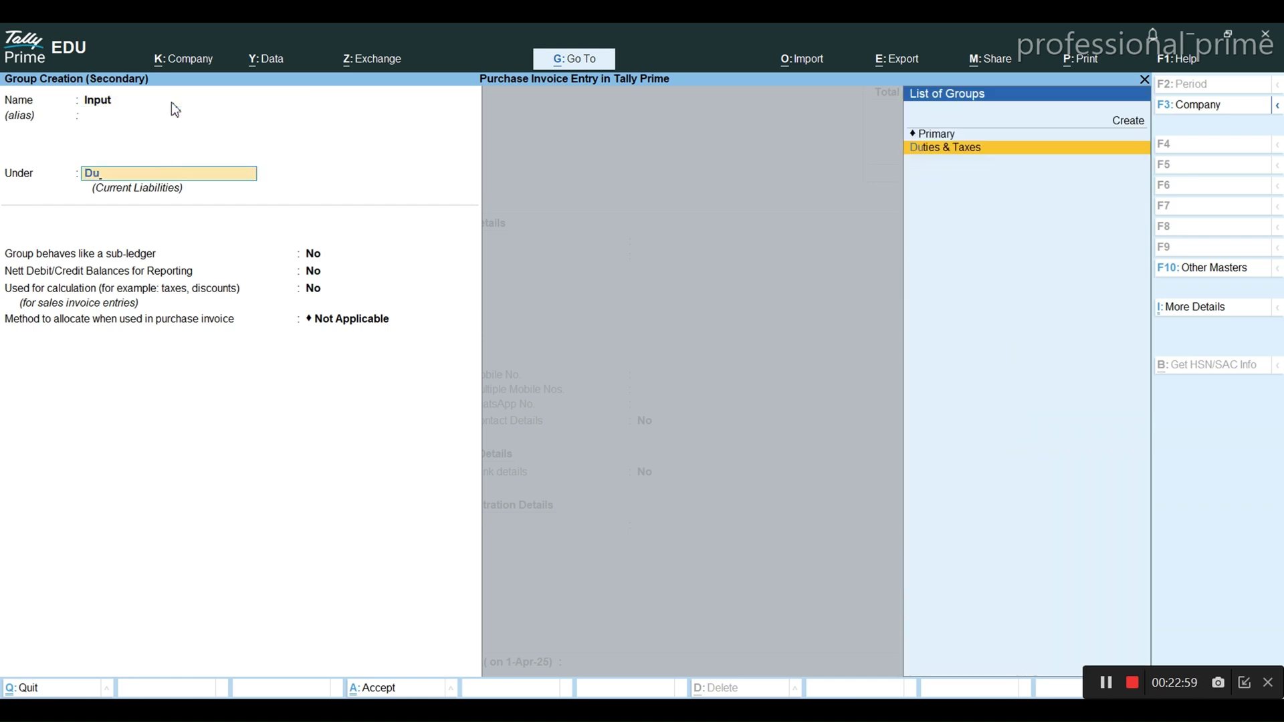
pyautogui.press('Return')
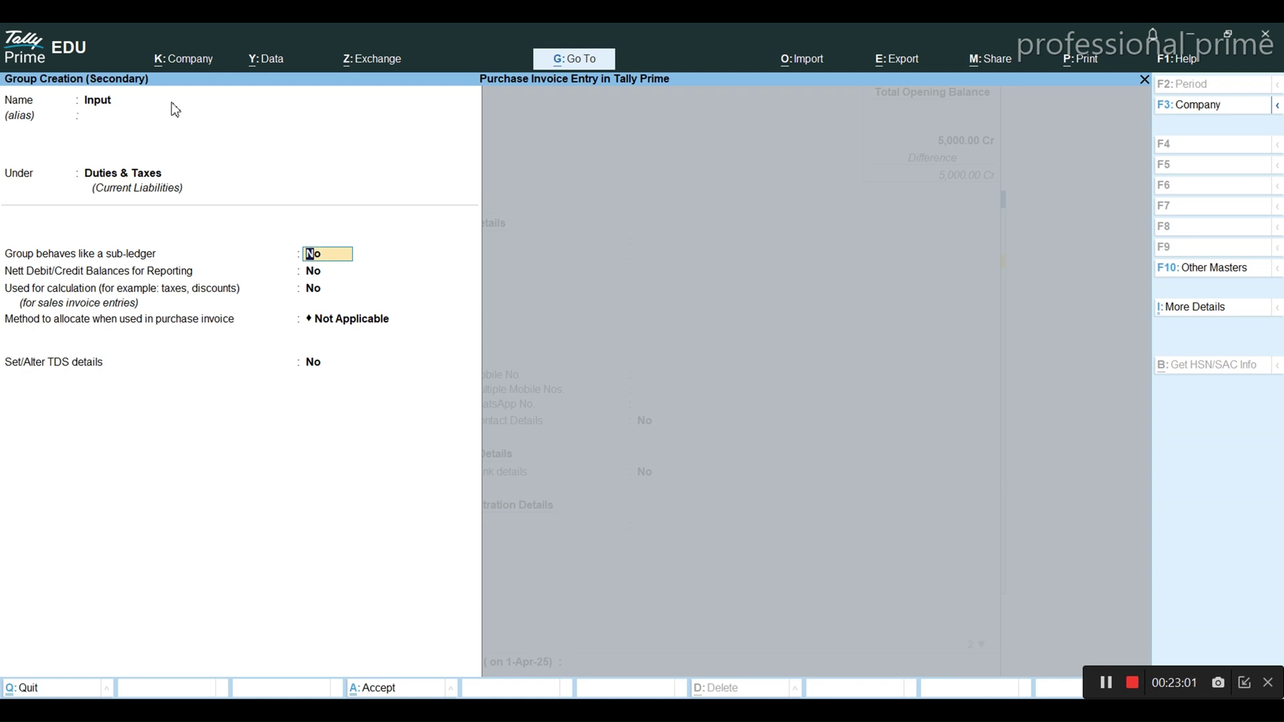
pyautogui.hotkey('ctrl', 'a')
pyautogui.press('Return')
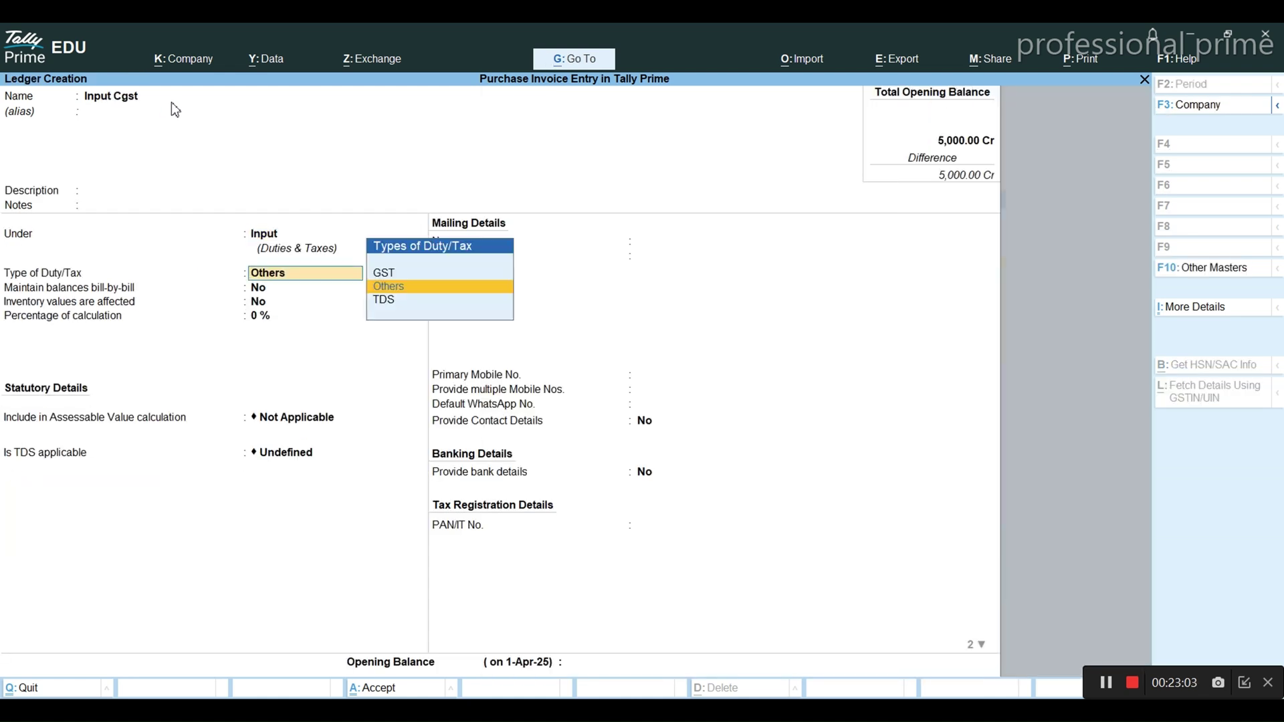
# - Set the Input Cgst ledger's duty type to GST and tax type to CGST, keeping the balance, inventory, percentage and rounding defaults
pyautogui.press('Up')
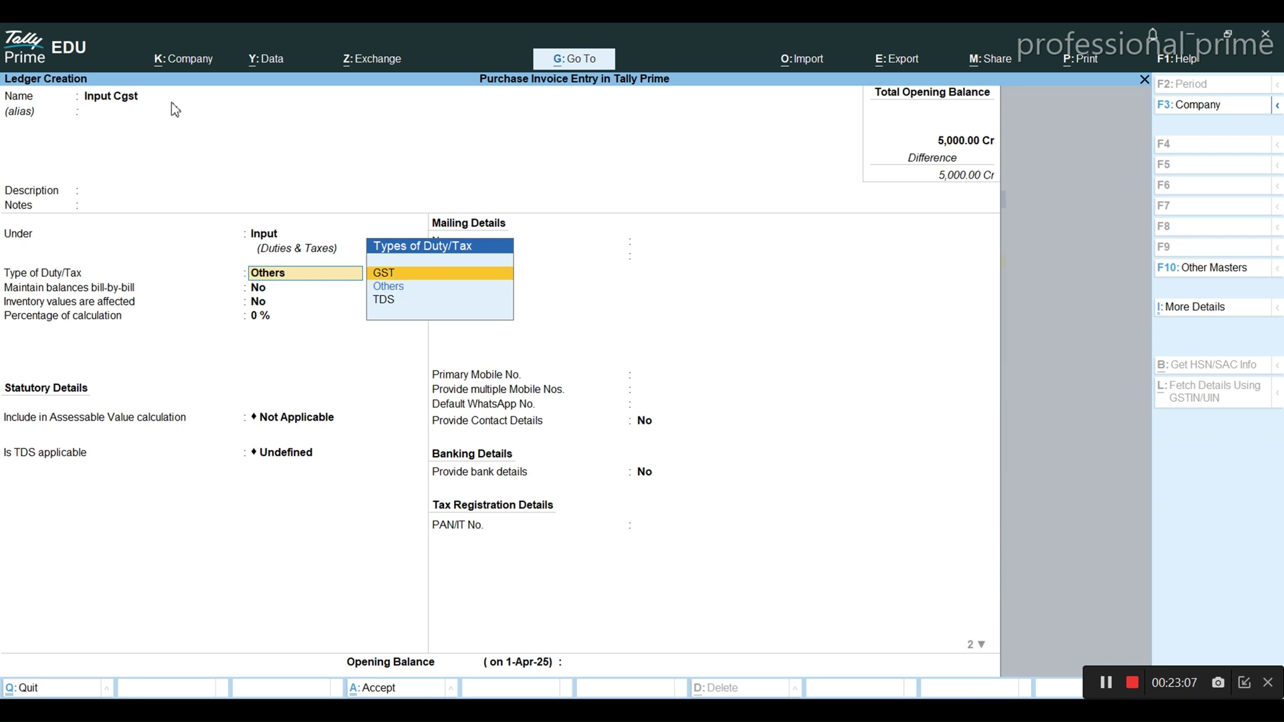
pyautogui.press('Return')
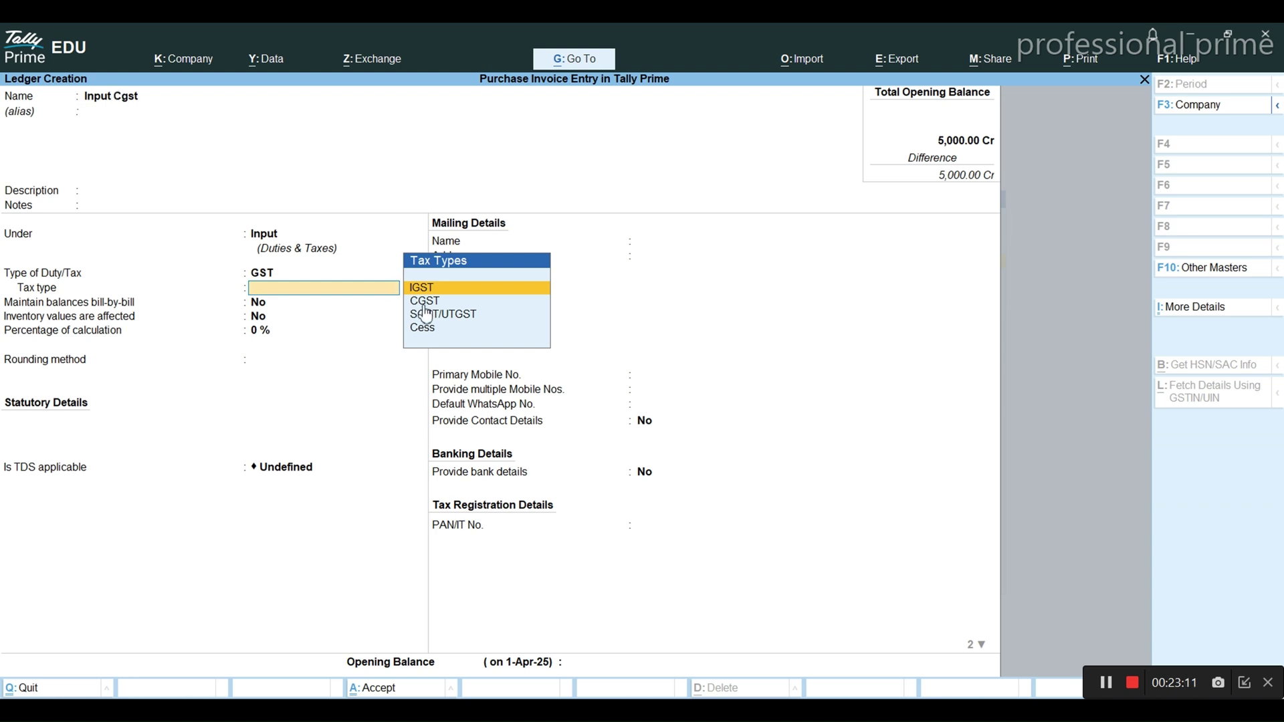
pyautogui.press('Down')
pyautogui.press('Return')
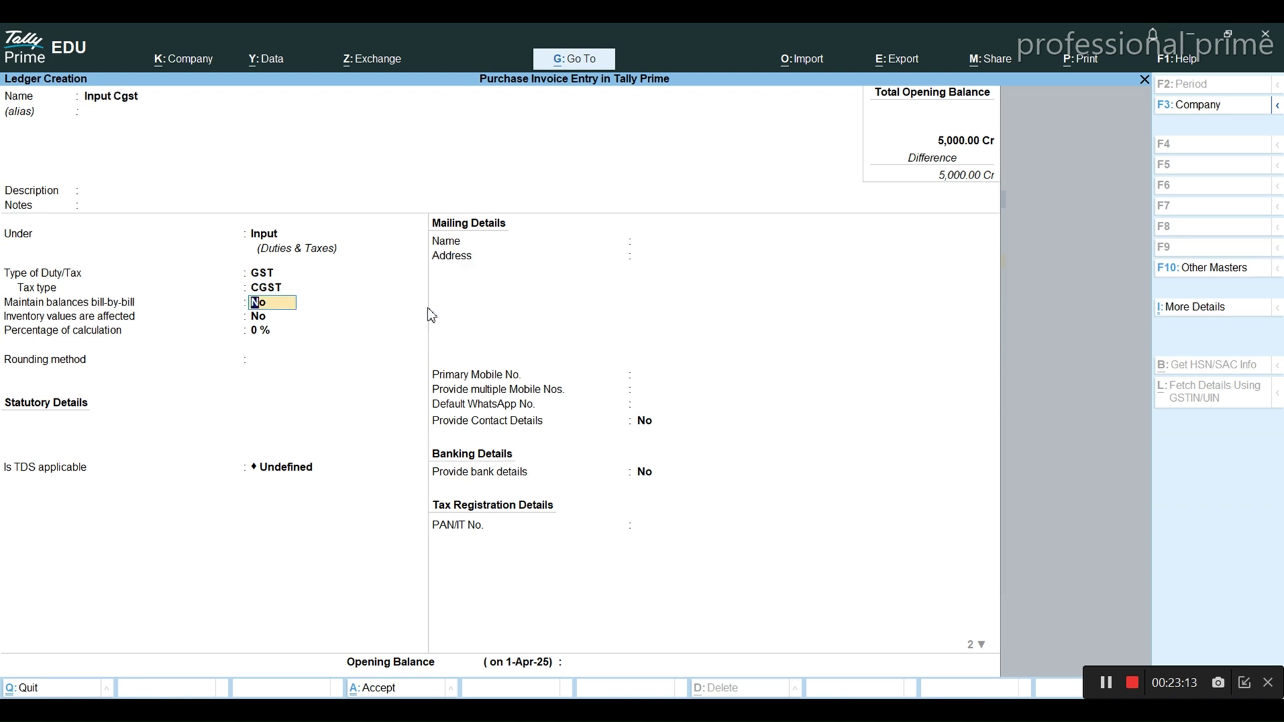
pyautogui.press('Return')
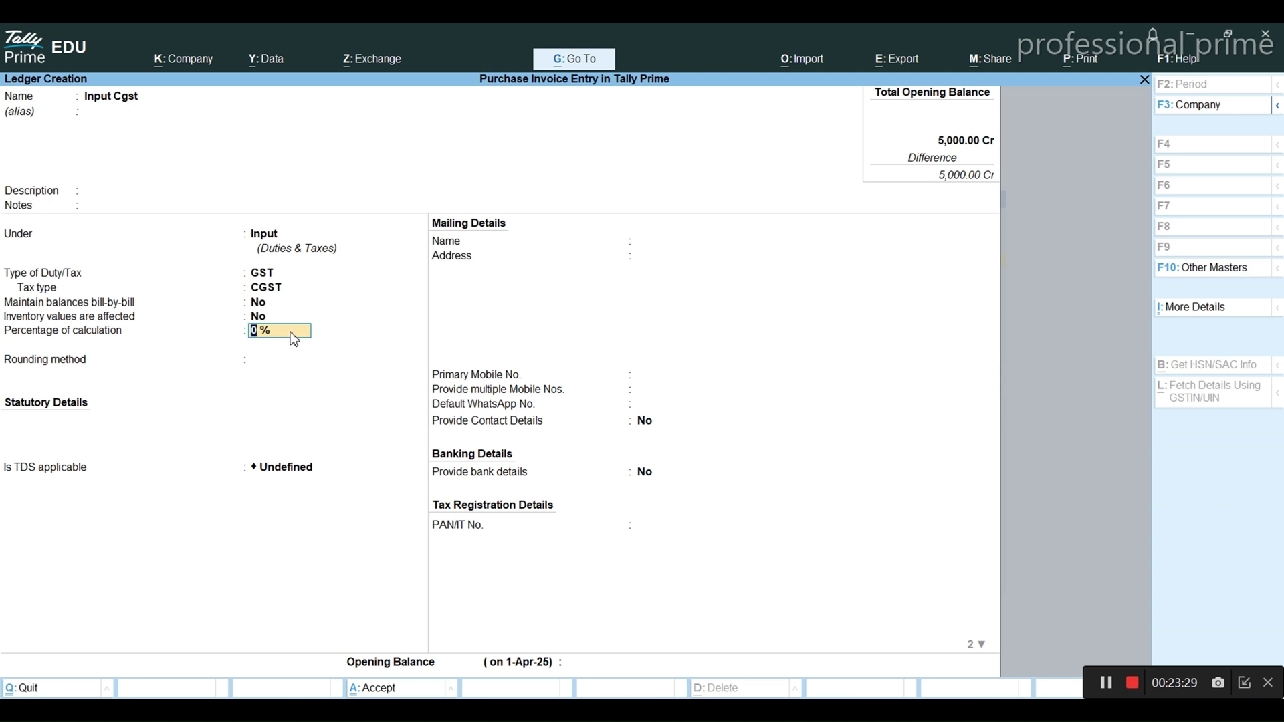
pyautogui.press('Return')
pyautogui.press('Return')
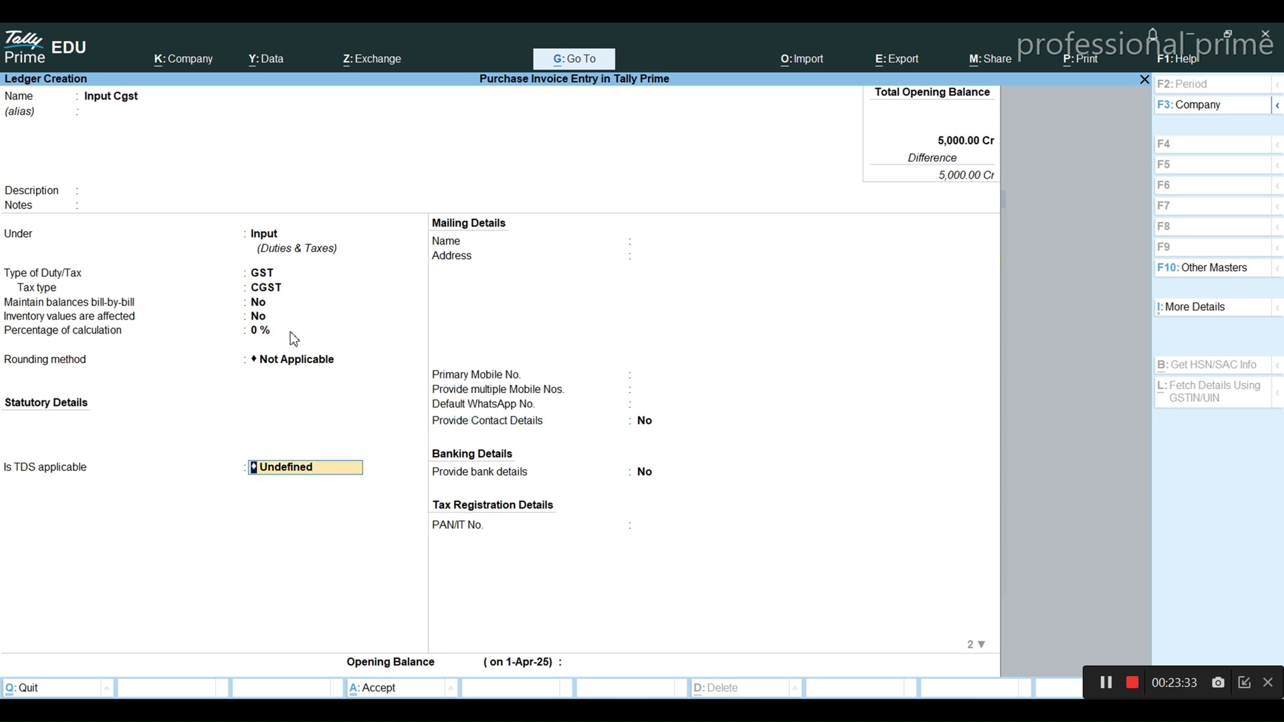
# - Mark TDS as Not Applicable for the Input Cgst ledger, keep bank details at No, and save it
pyautogui.press('Up')
pyautogui.press('Return')
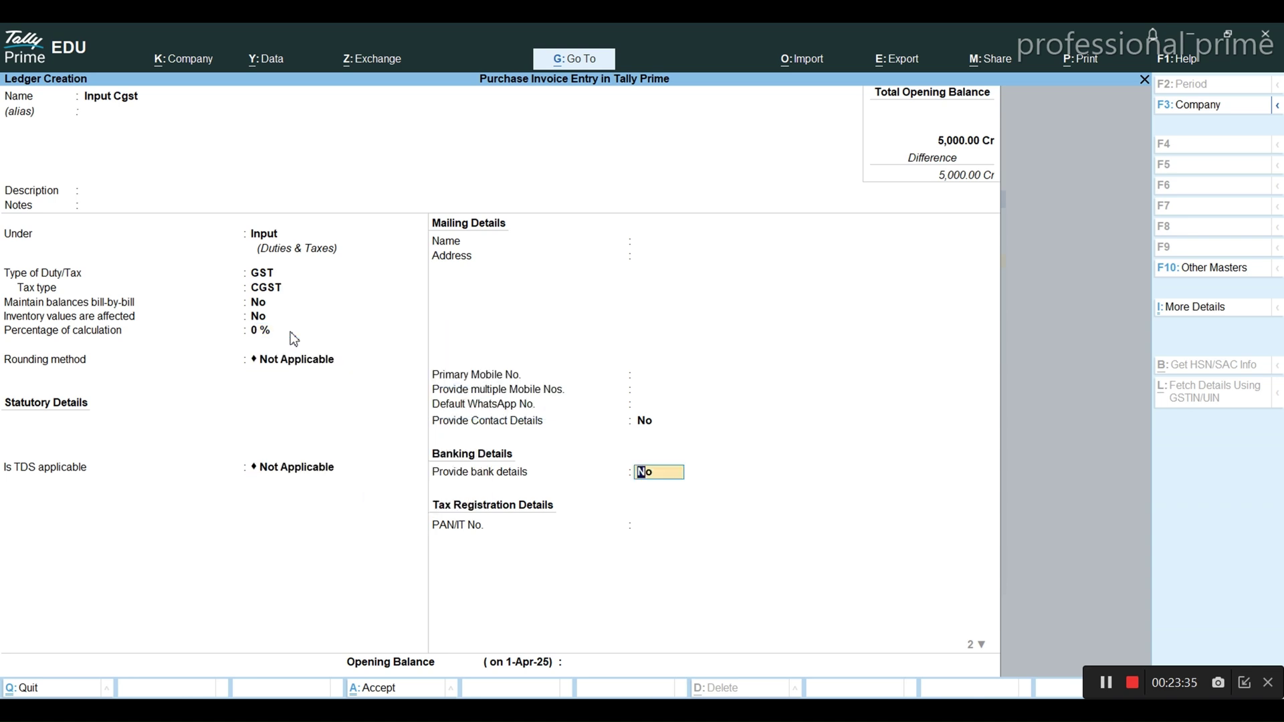
pyautogui.press('Return')
pyautogui.press('Return')
pyautogui.press('Return')
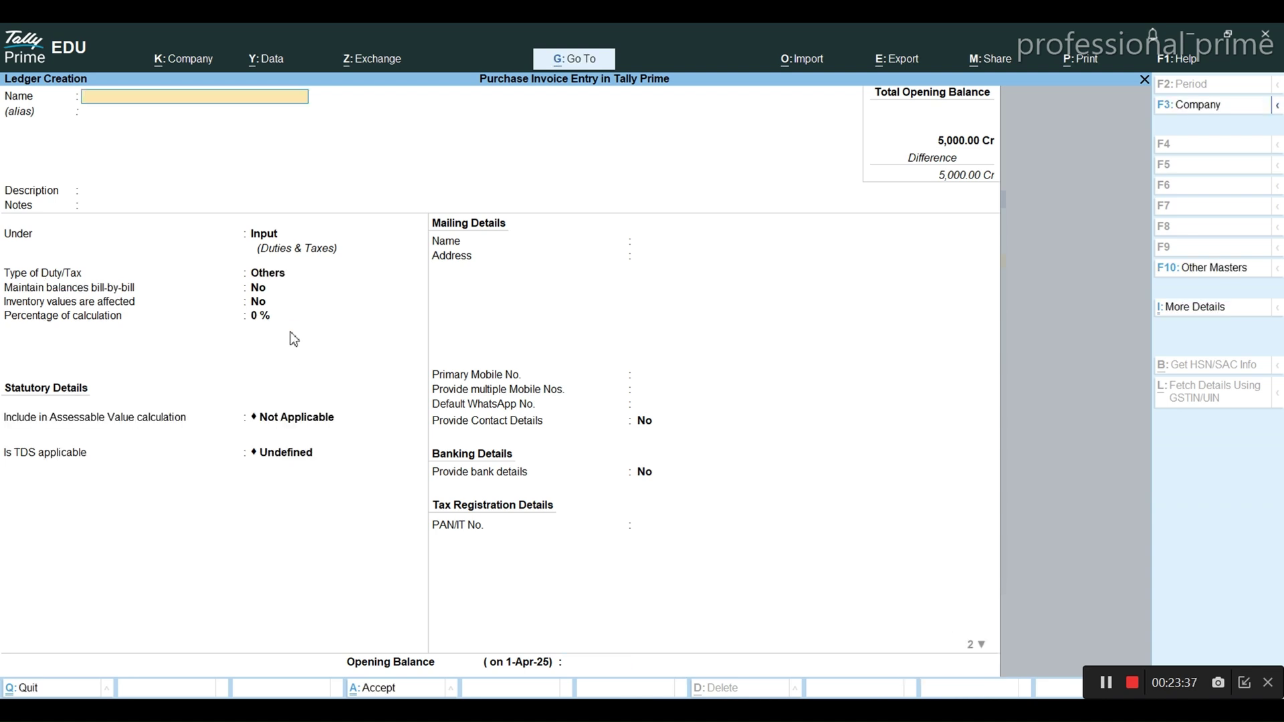
# - Name a new ledger Input Sgst and keep it under the Input group
pyautogui.write('Input Sgst')
pyautogui.press('Return')
pyautogui.press('Return')
pyautogui.press('Return')
pyautogui.press('Return')
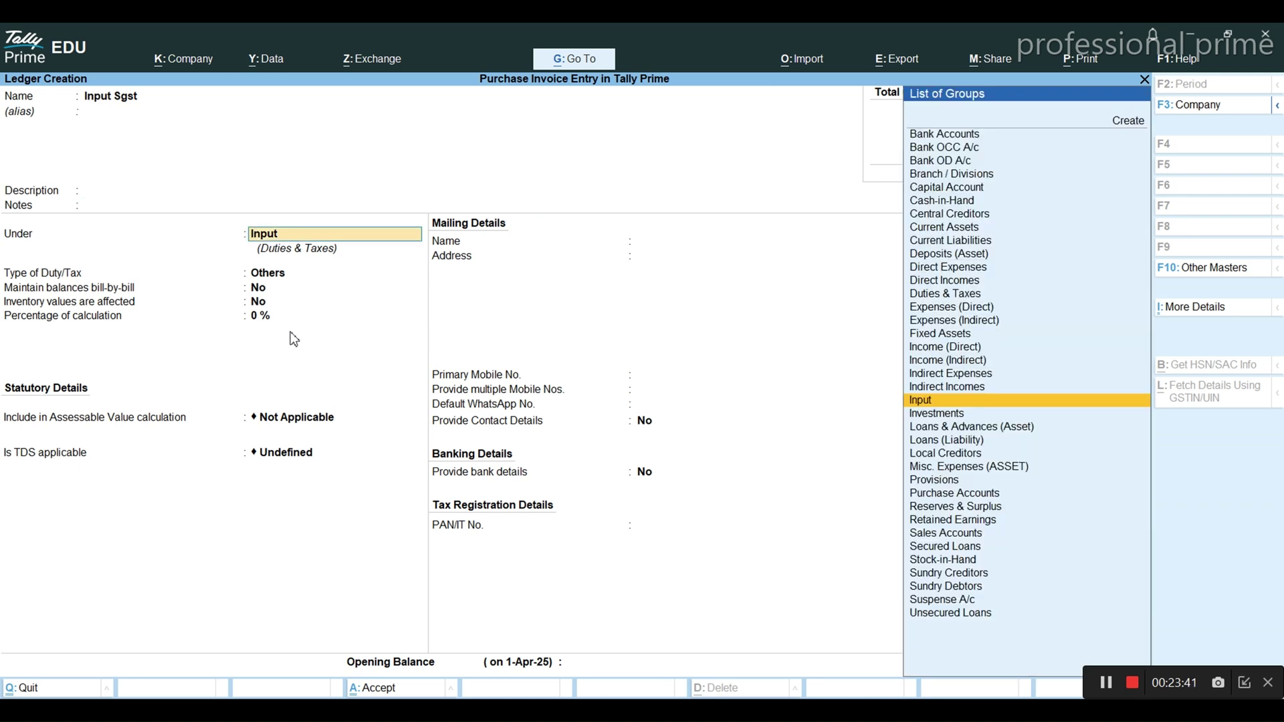
# - Set the Input Sgst ledger's duty type to GST and tax type to SGST/UTGST, keeping the remaining calculation defaults
pyautogui.press('Up')
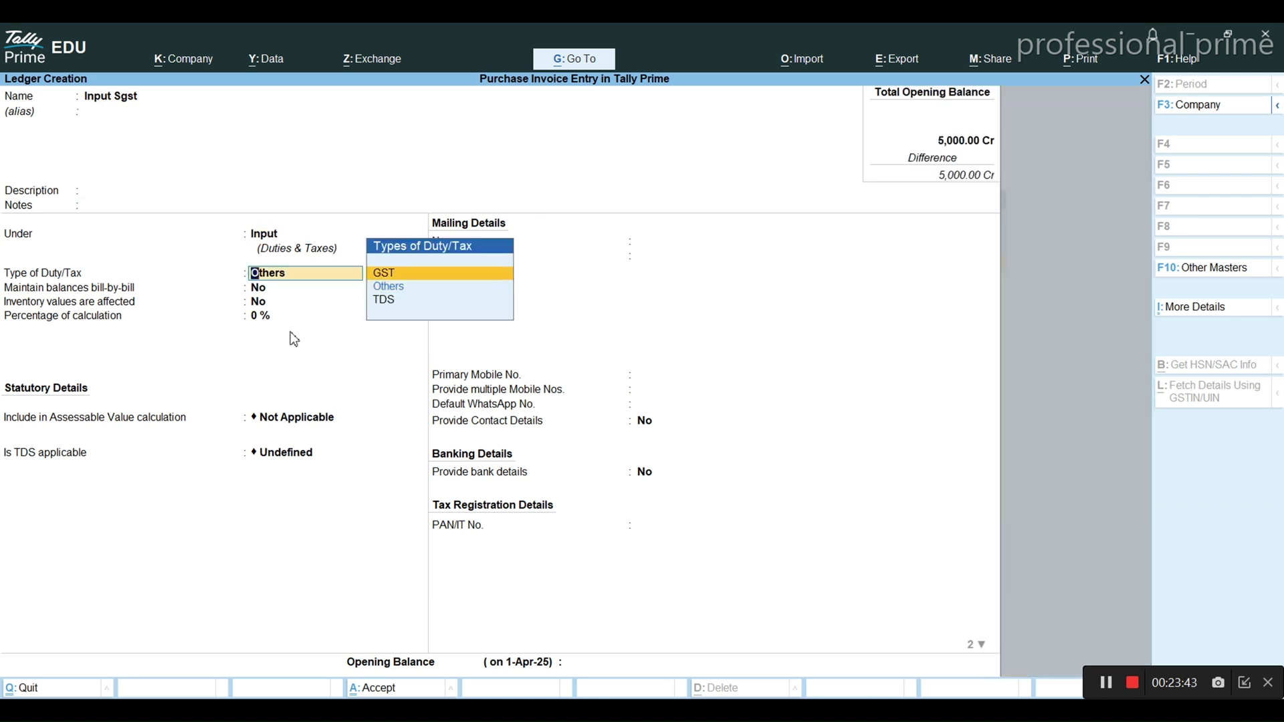
pyautogui.press('Return')
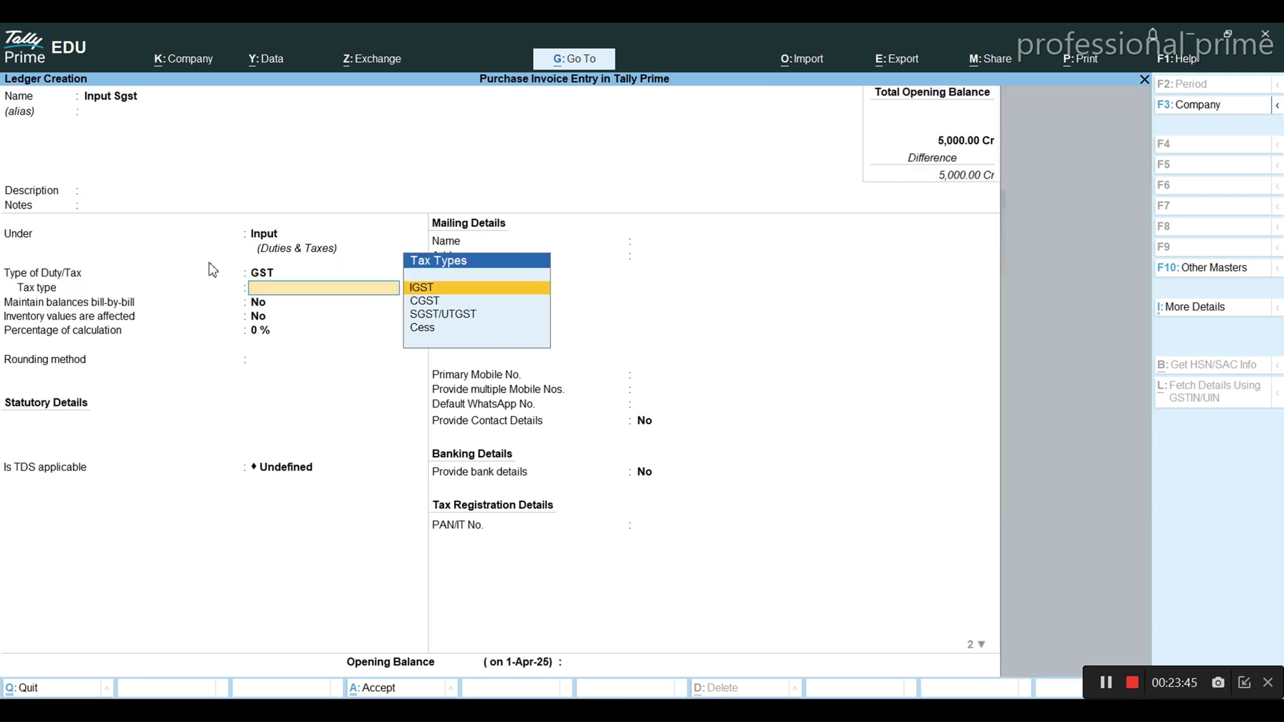
pyautogui.click(424, 318)
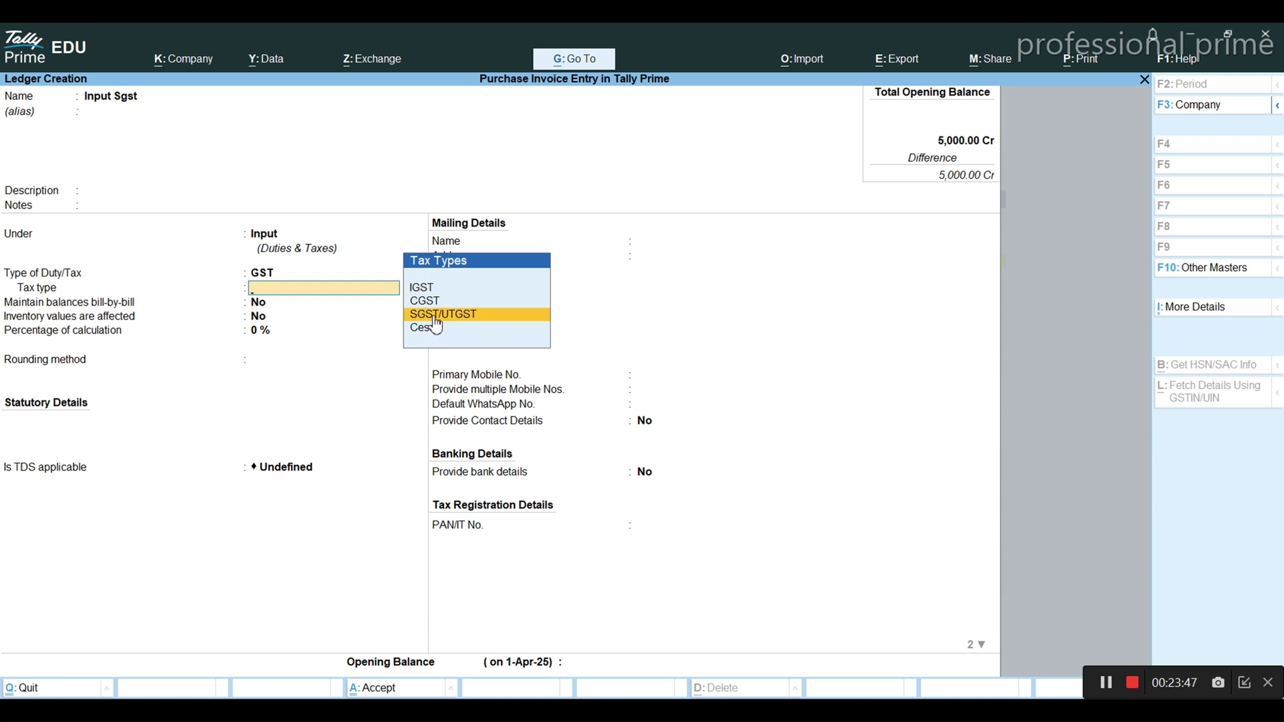
pyautogui.click(470, 319)
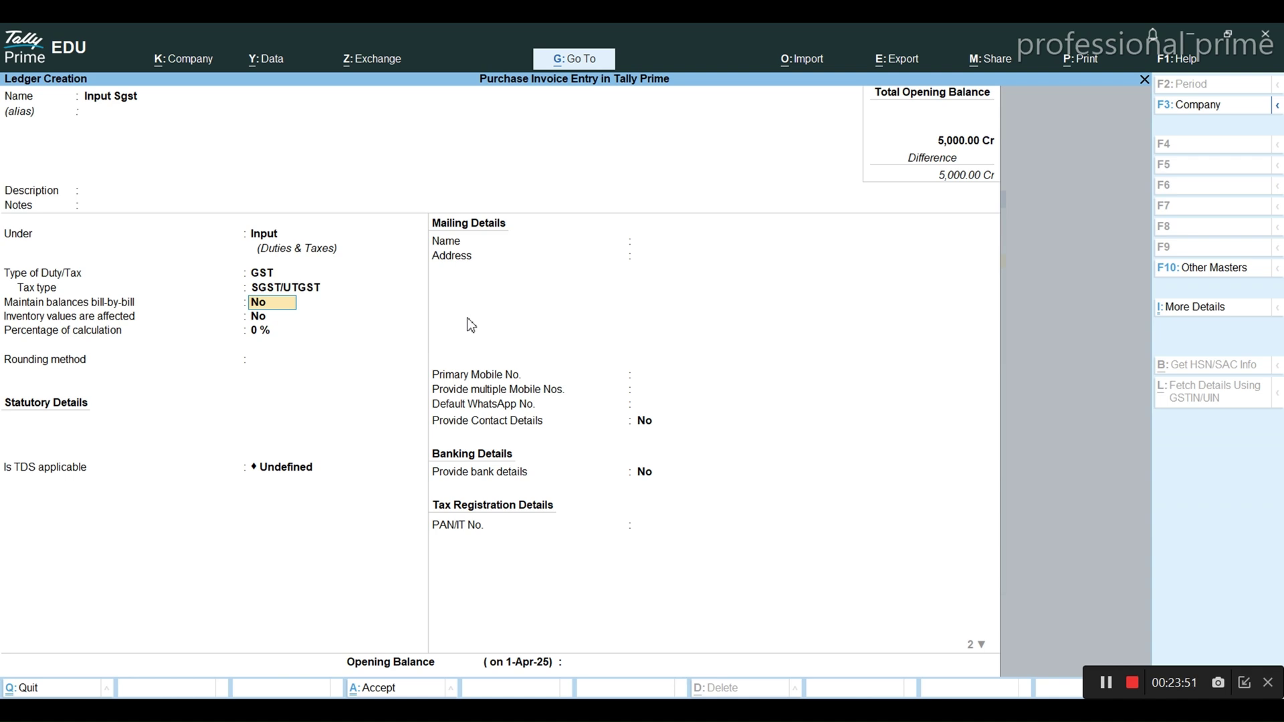
pyautogui.press('Return')
pyautogui.press('Return')
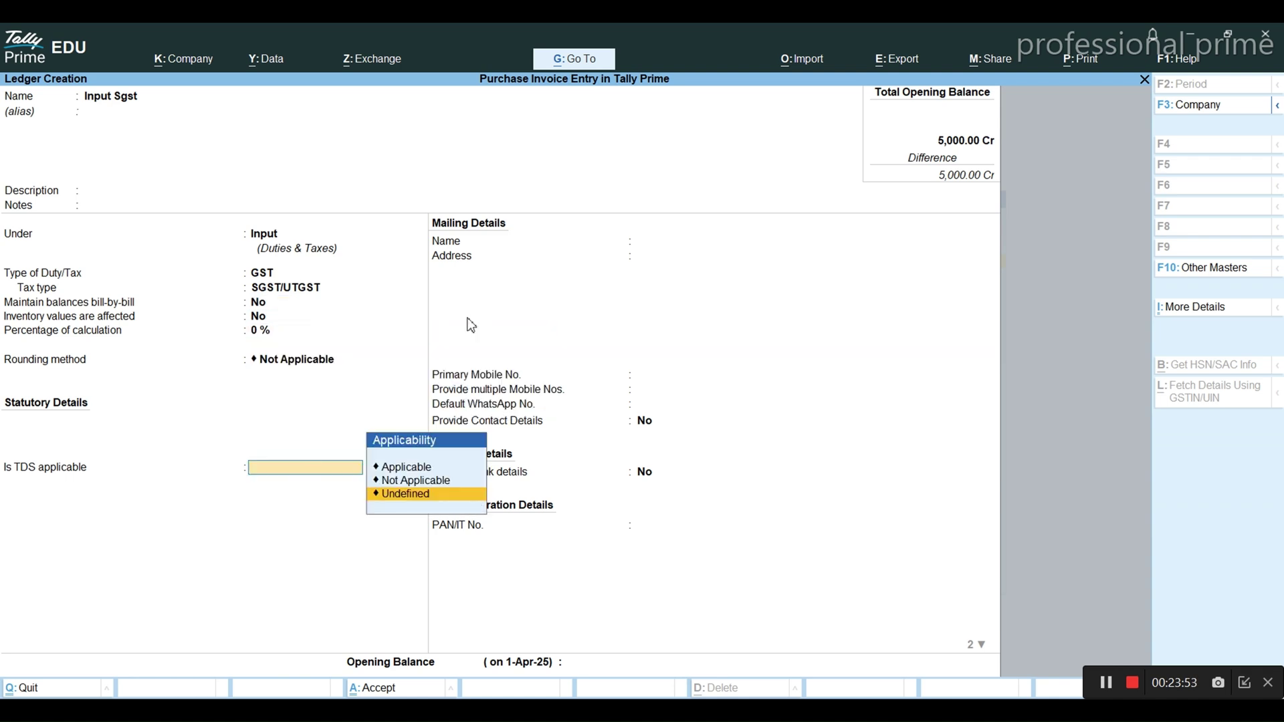
# - Mark TDS as Not Applicable for the Input Sgst ledger and save it
pyautogui.press('Up')
pyautogui.press('Return')
pyautogui.press('Return')
pyautogui.press('Return')
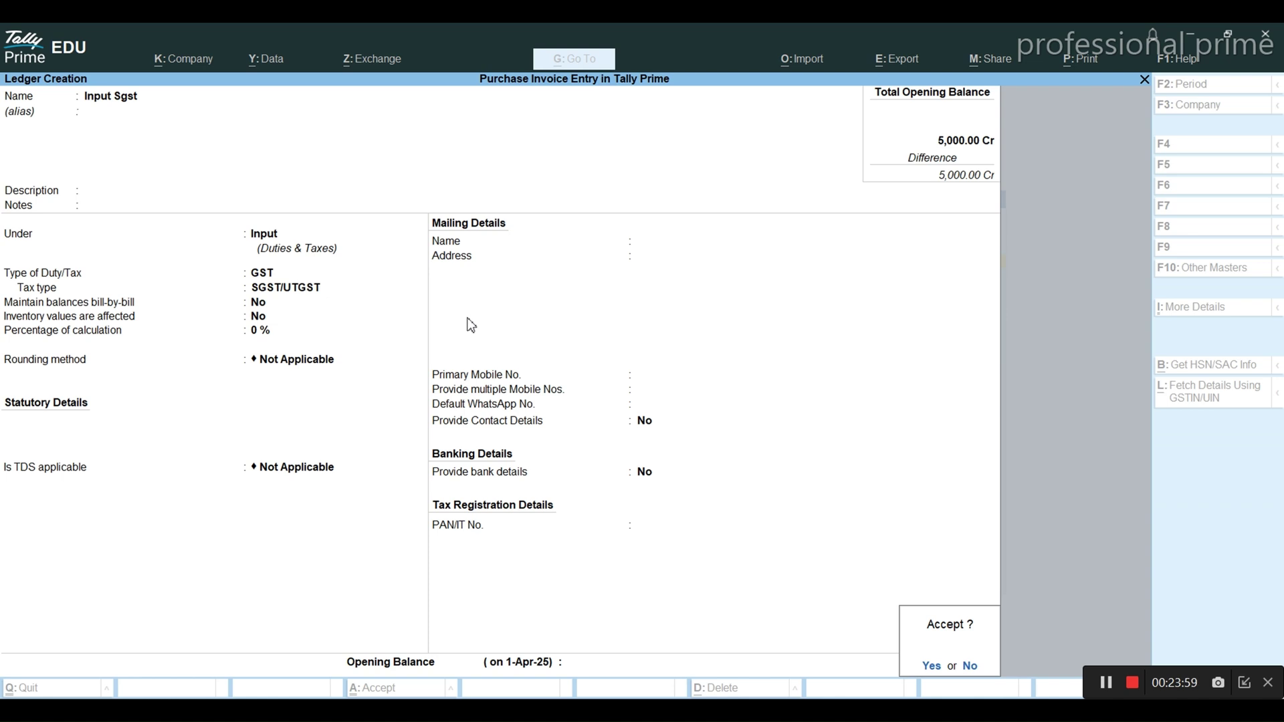
pyautogui.press('Return')
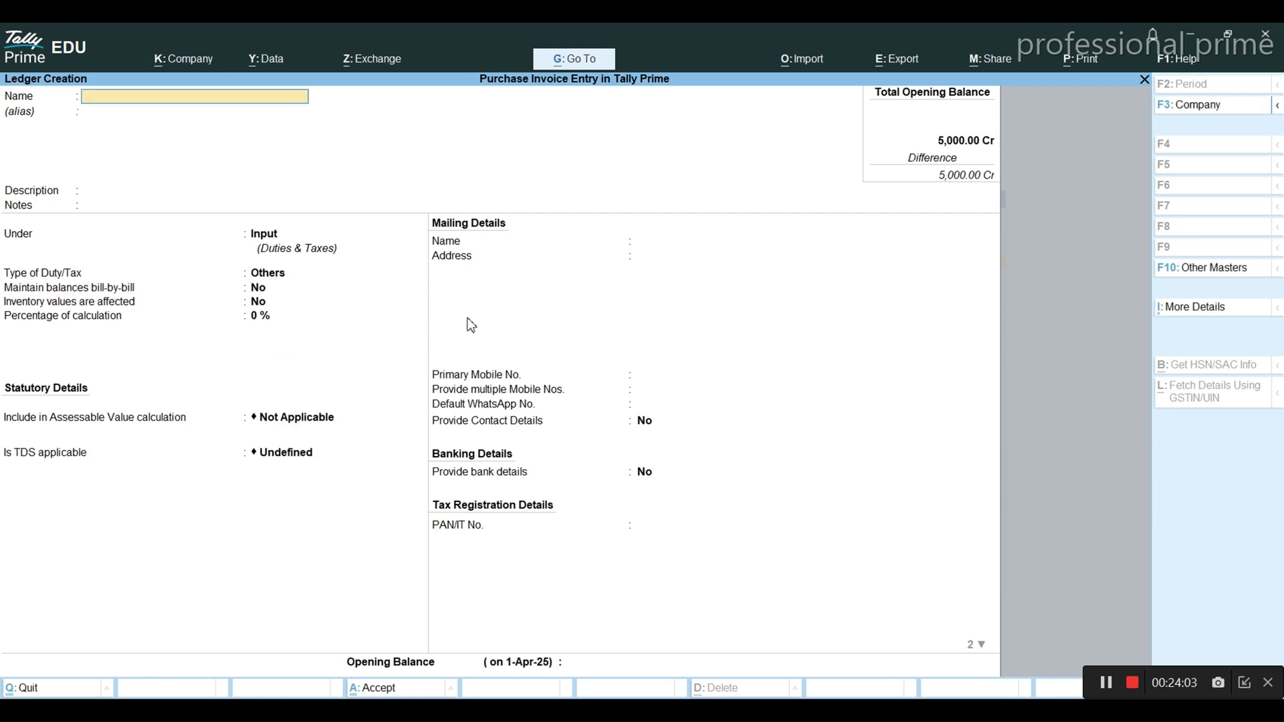
# - Name a new ledger Input Igst and keep it under the Input group
pyautogui.write('Input Igst')
pyautogui.press('Return')
pyautogui.press('Return')
pyautogui.press('Return')
pyautogui.press('Return')
pyautogui.press('Return')
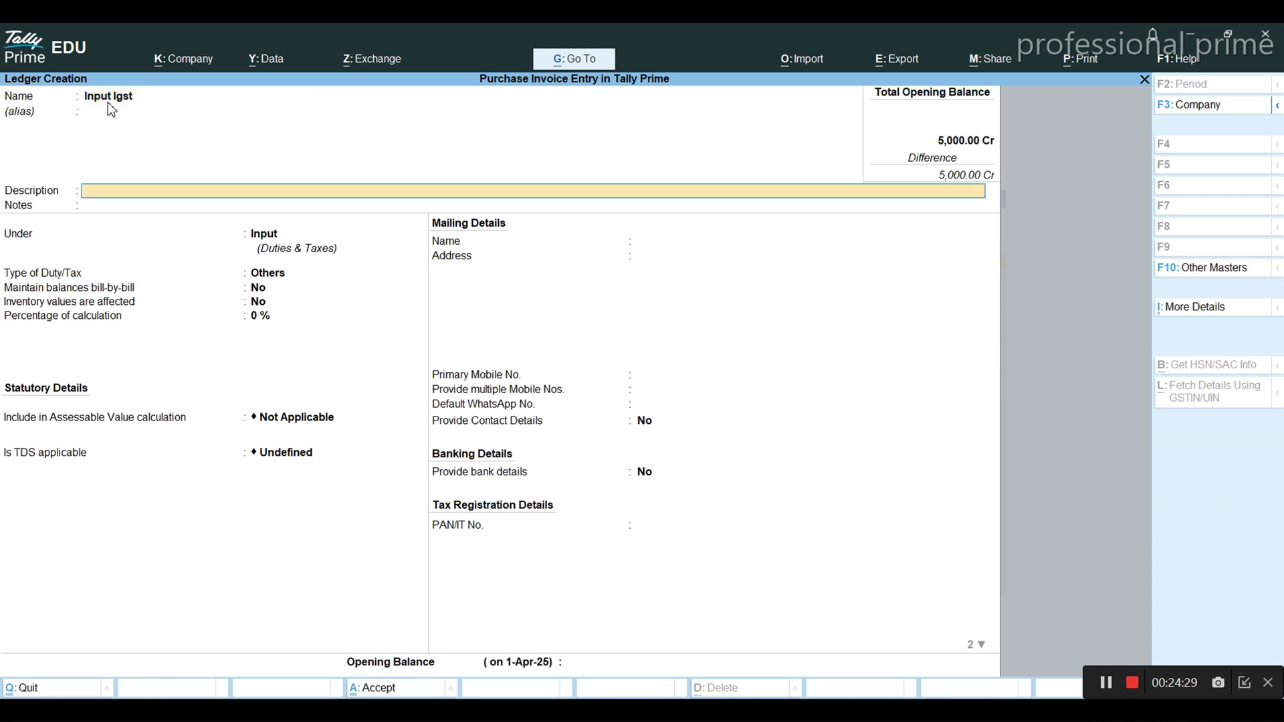
# - Set the Input Igst ledger's duty type to GST and tax type to IGST, keeping the remaining calculation defaults
pyautogui.press('Up')
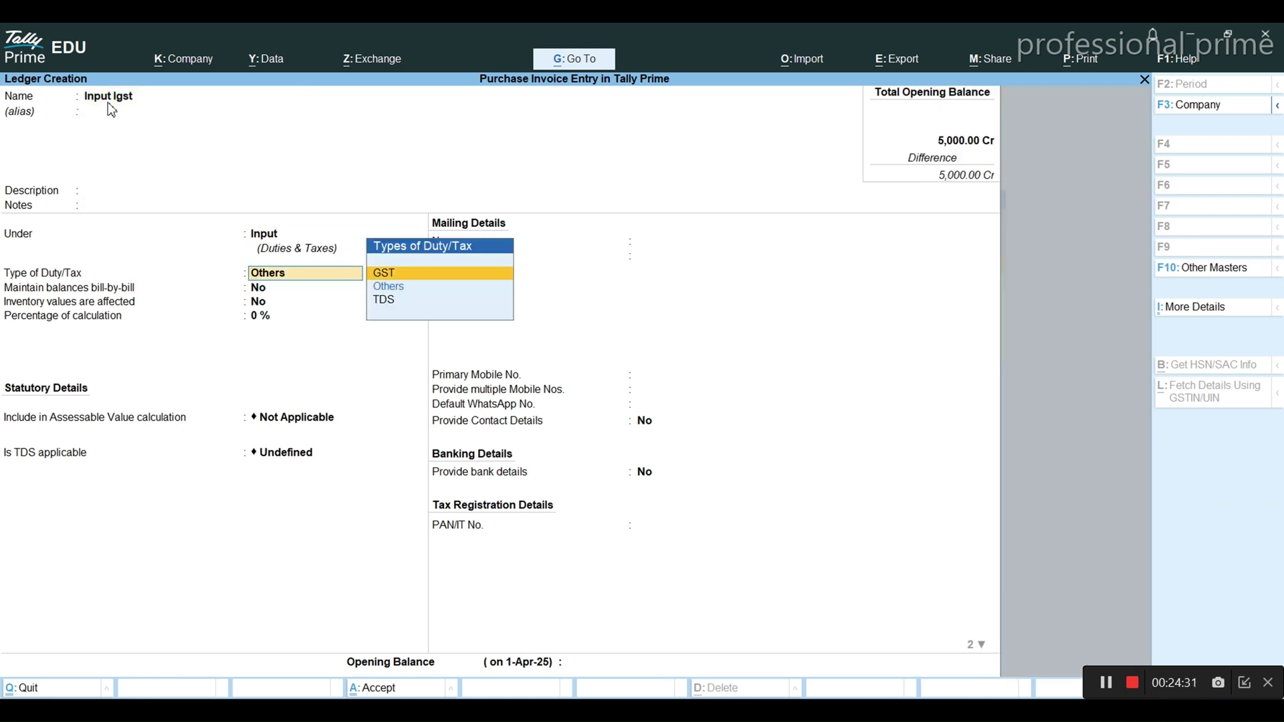
pyautogui.press('Return')
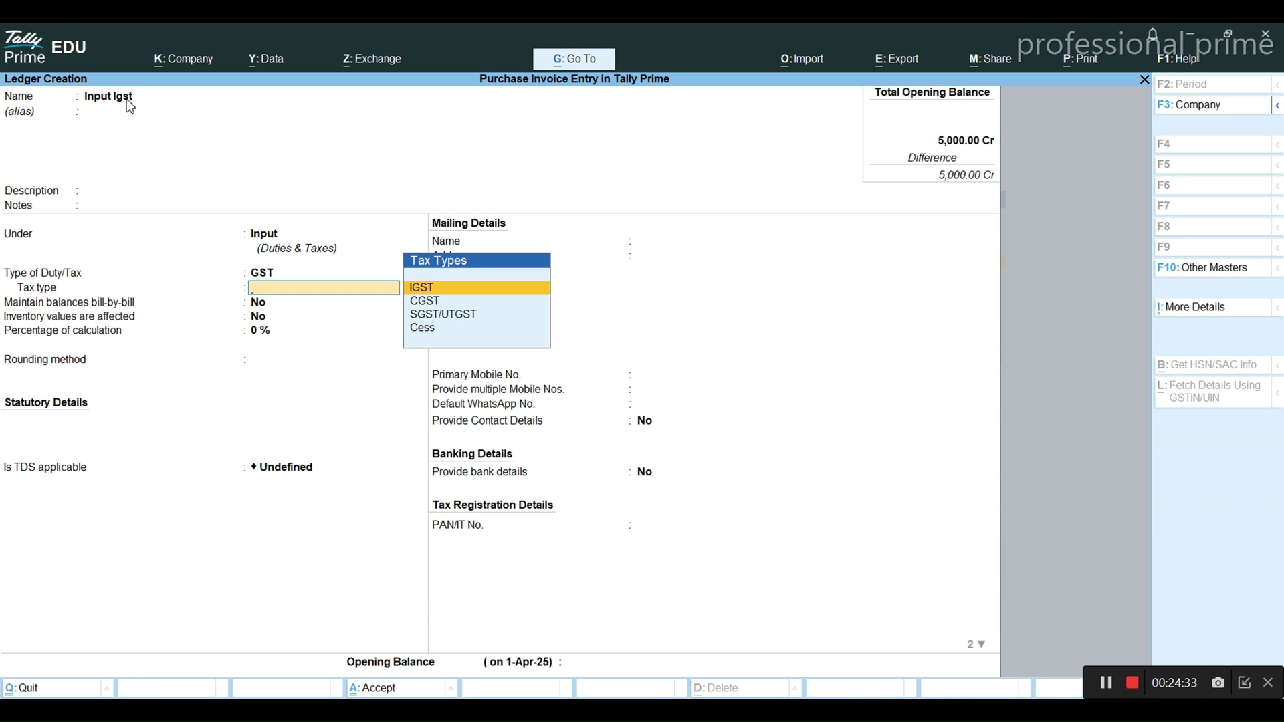
pyautogui.click(448, 286)
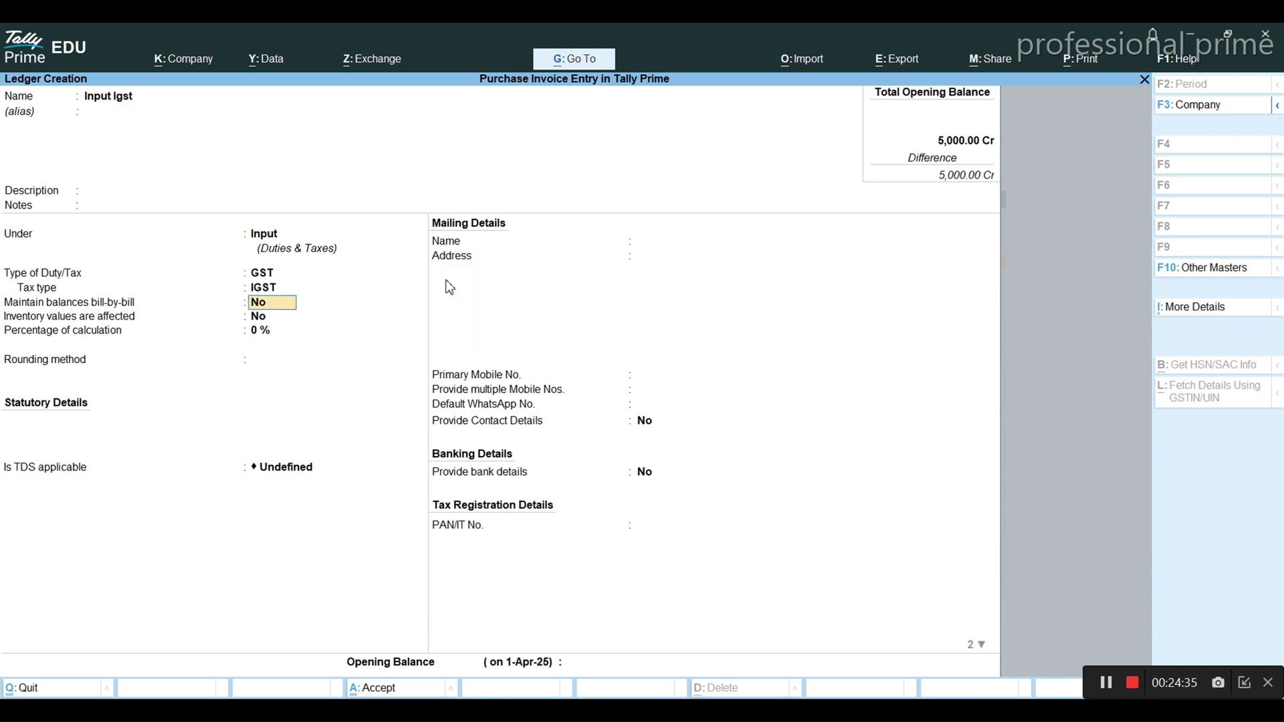
pyautogui.press('Return')
pyautogui.press('Return')
pyautogui.press('Return')
# - Save the Input Igst ledger with TDS Not Applicable, and leave ledger creation for the Gateway of Tally
pyautogui.press('Up')
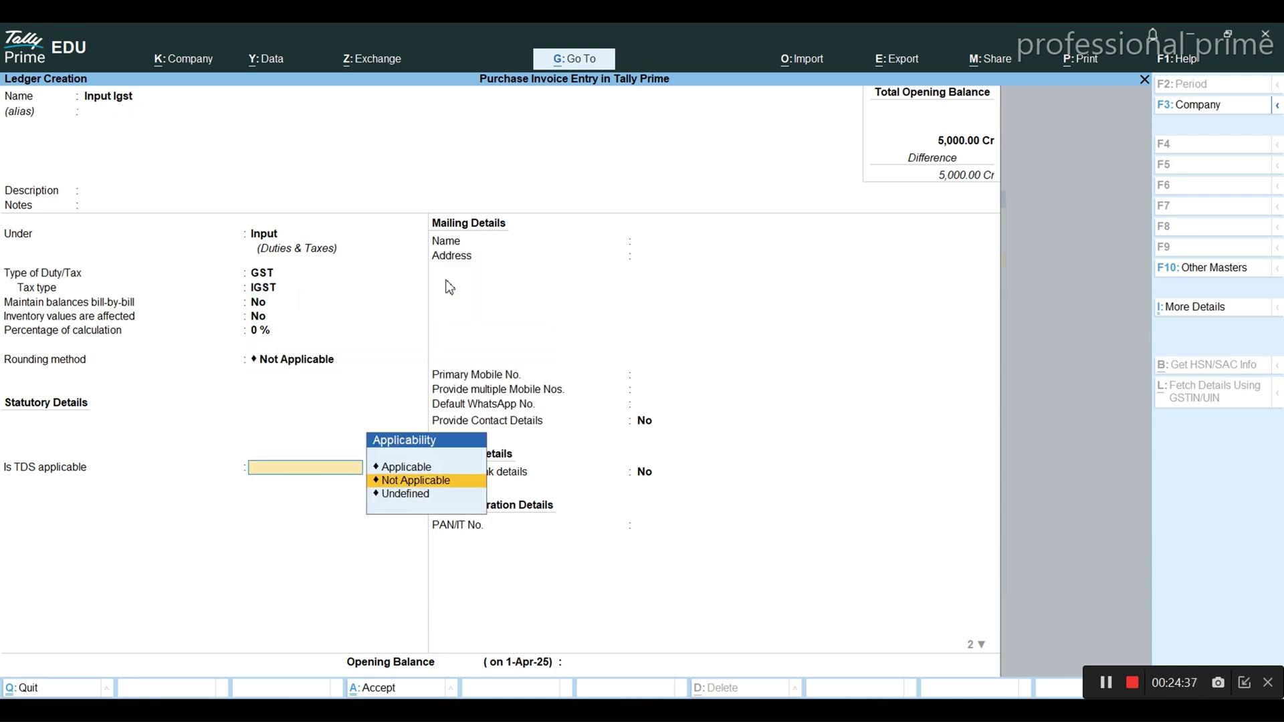
pyautogui.press('Return')
pyautogui.hotkey('ctrl', 'a')
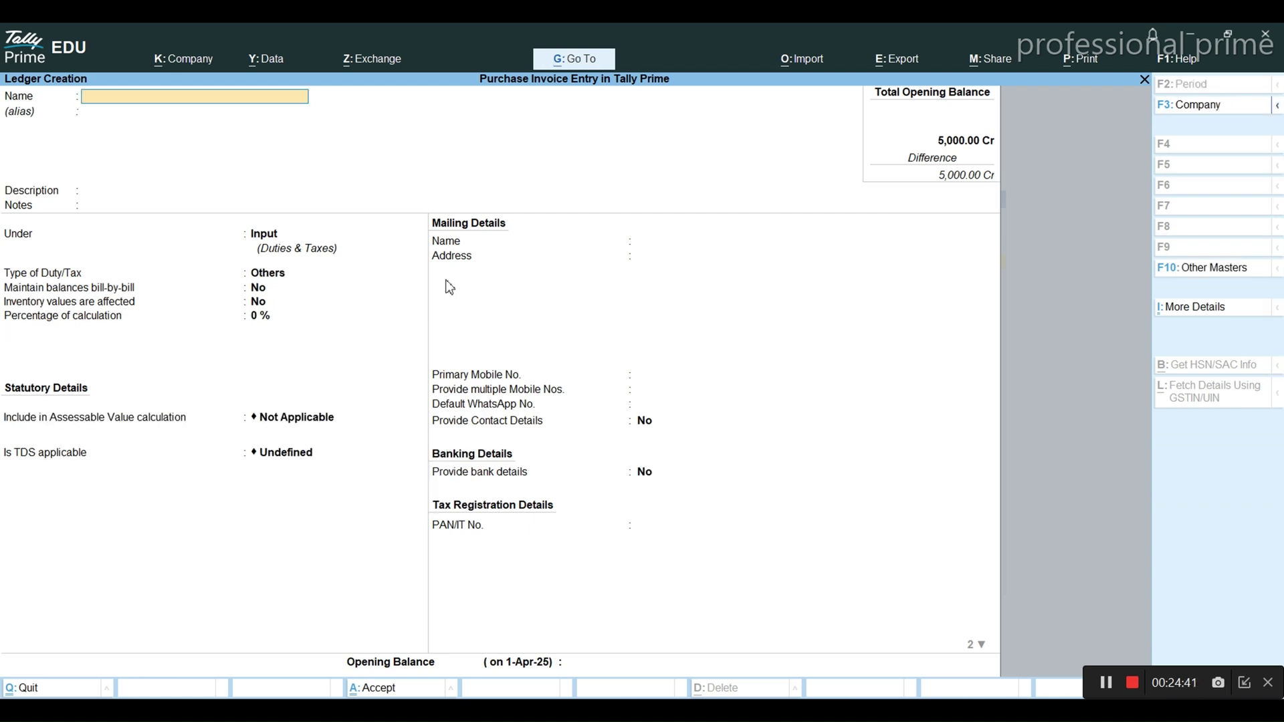
pyautogui.press('Escape')
pyautogui.press('Escape')
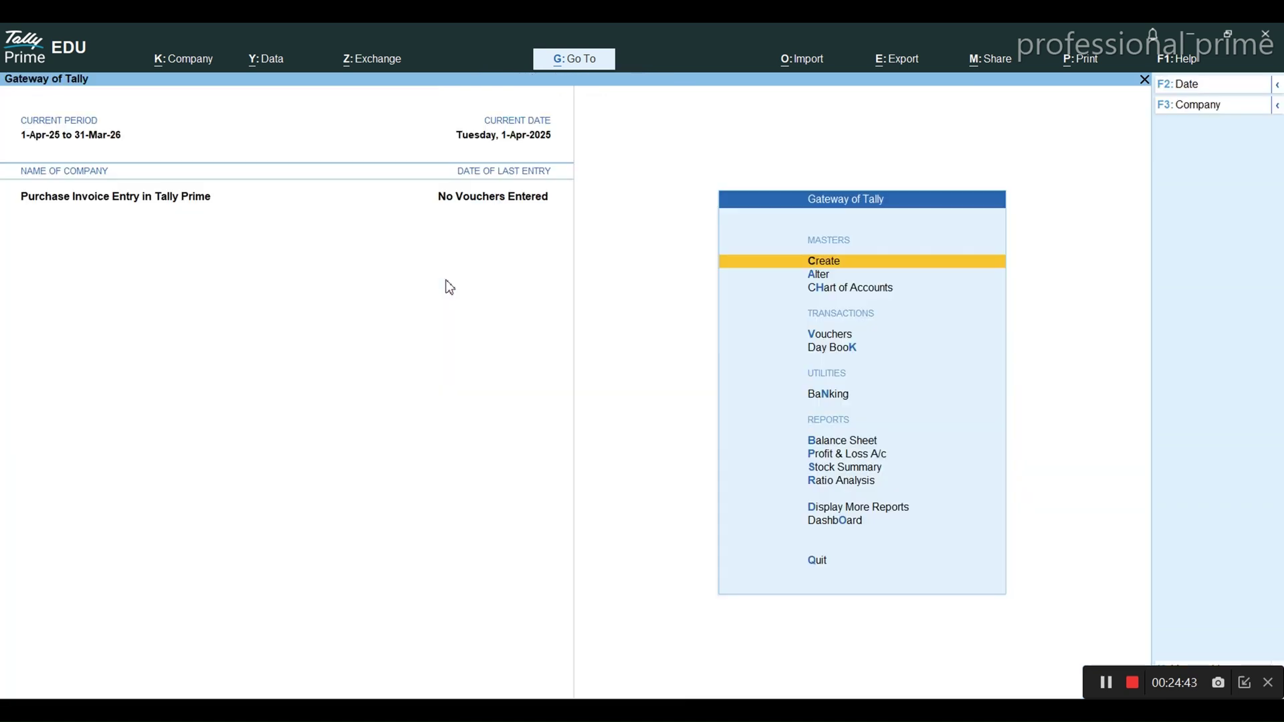
# - Open the list of ledgers for alteration and examine the purchase, input tax and supplier ledgers and the Create option
pyautogui.press('Down')
pyautogui.press('Return')
pyautogui.press('Return')
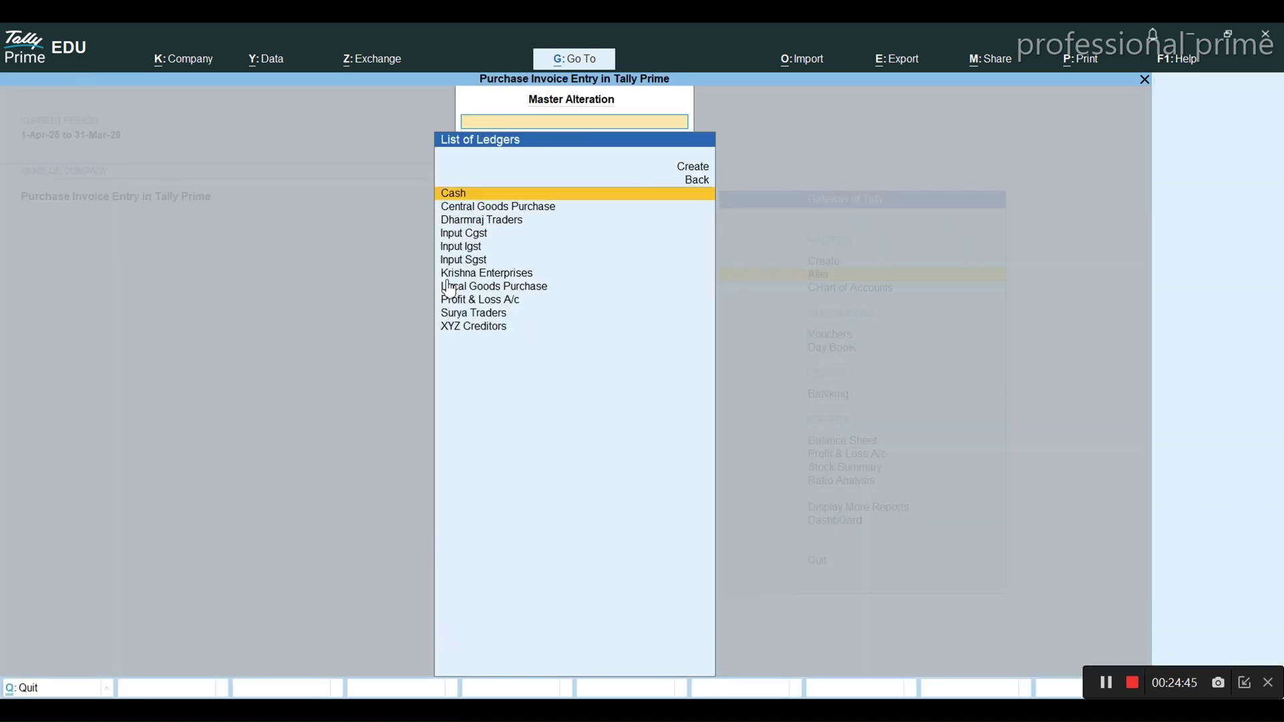
pyautogui.press('Down')
pyautogui.press('Down')
pyautogui.press('Down')
pyautogui.press('Down')
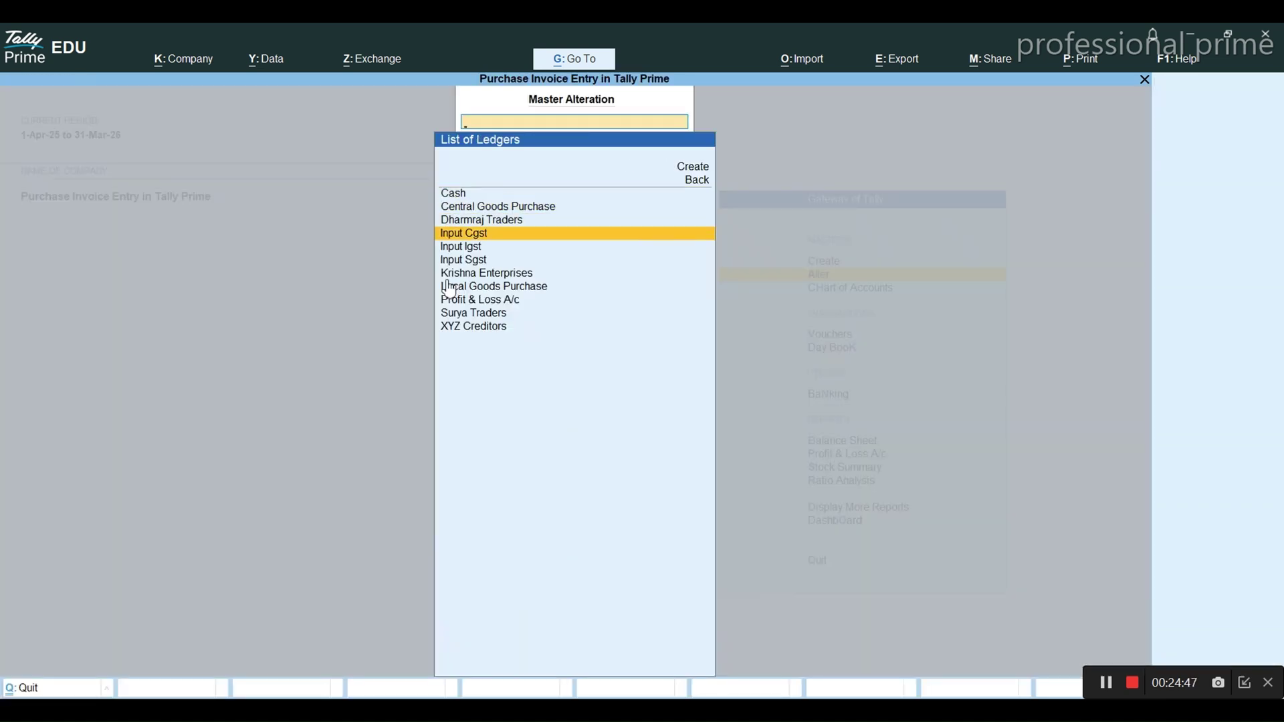
pyautogui.press('Down')
pyautogui.press('Up')
pyautogui.press('Up')
pyautogui.press('Up')
pyautogui.press('Up')
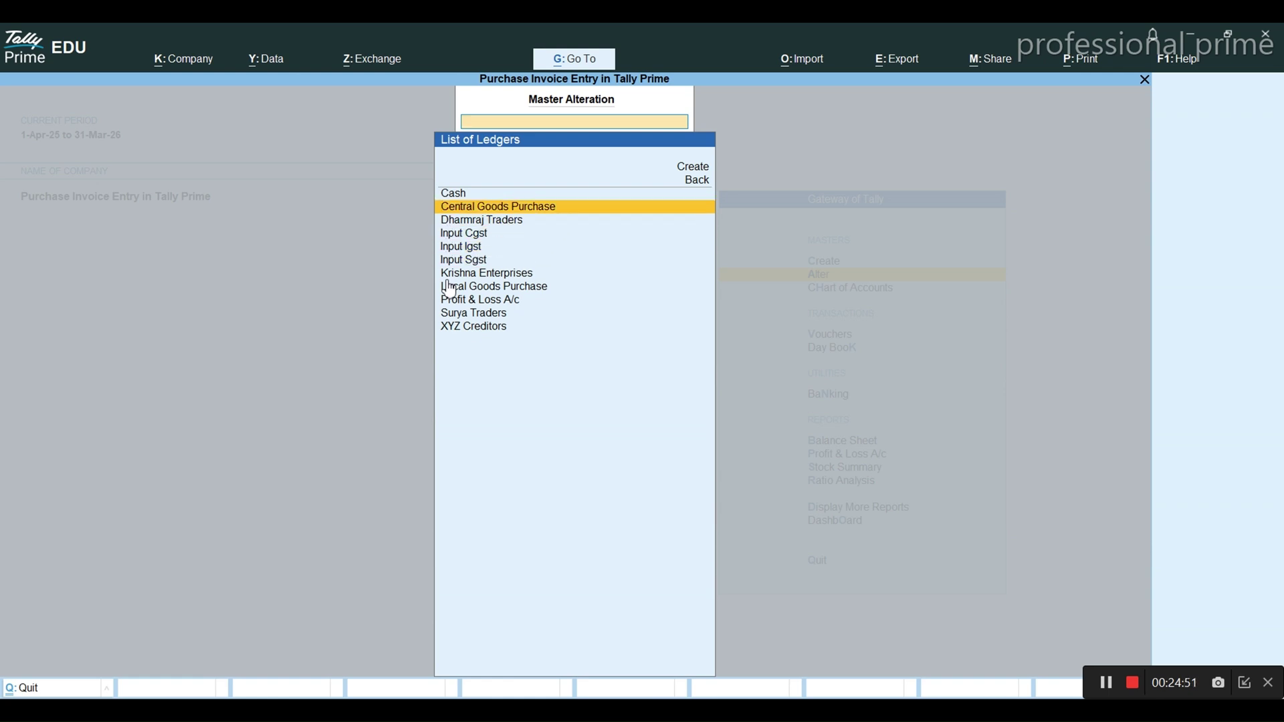
pyautogui.press('Down')
pyautogui.press('Down')
pyautogui.press('Down')
pyautogui.press('Down')
pyautogui.press('Down')
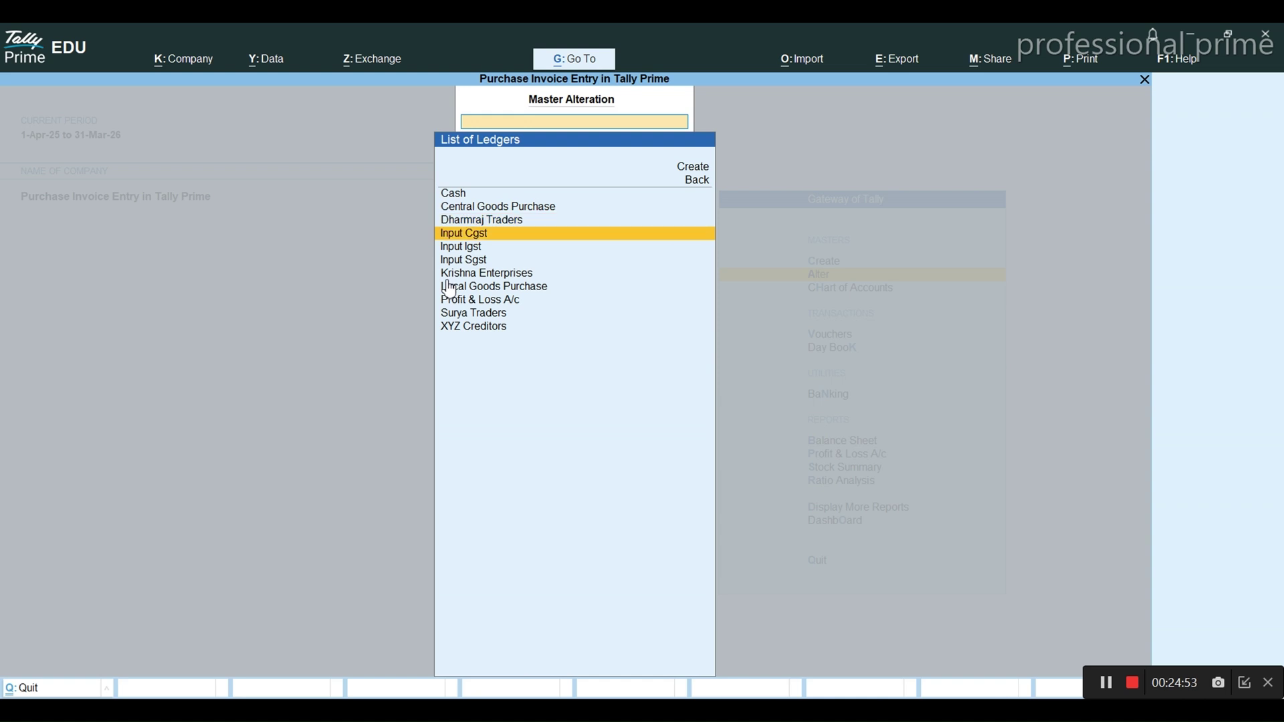
pyautogui.press('Down')
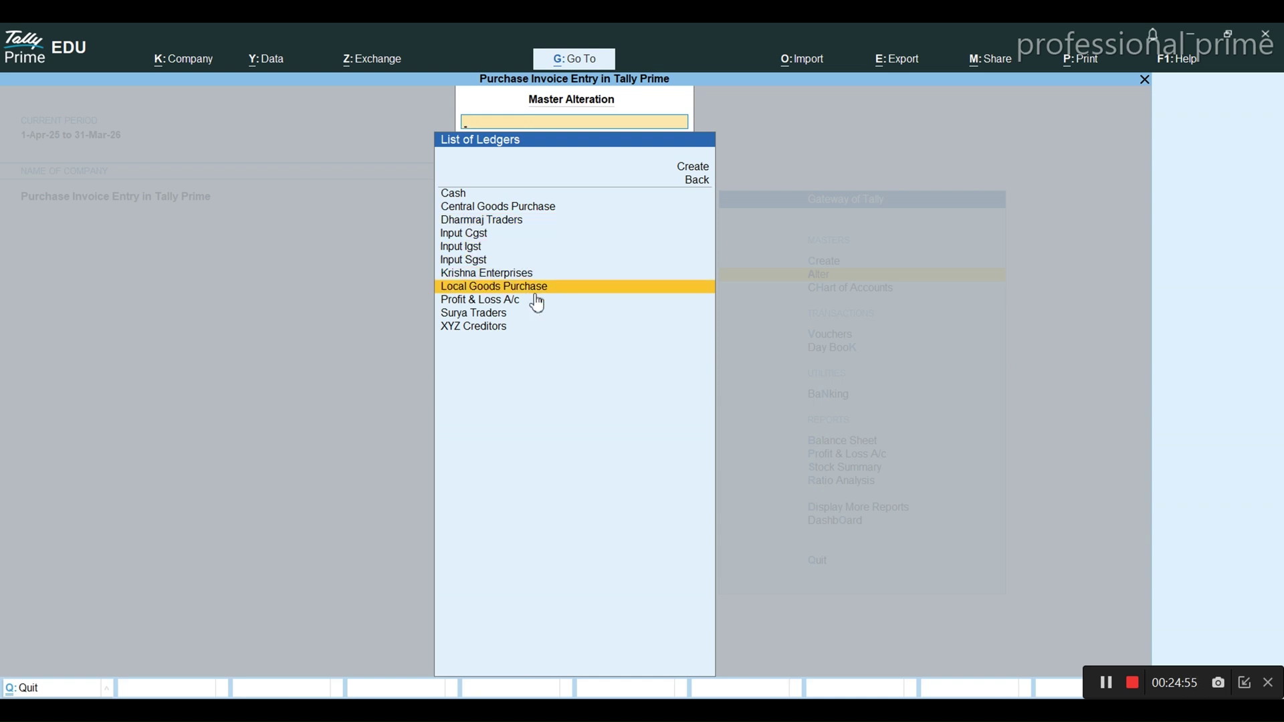
pyautogui.press('Down')
pyautogui.press('Down')
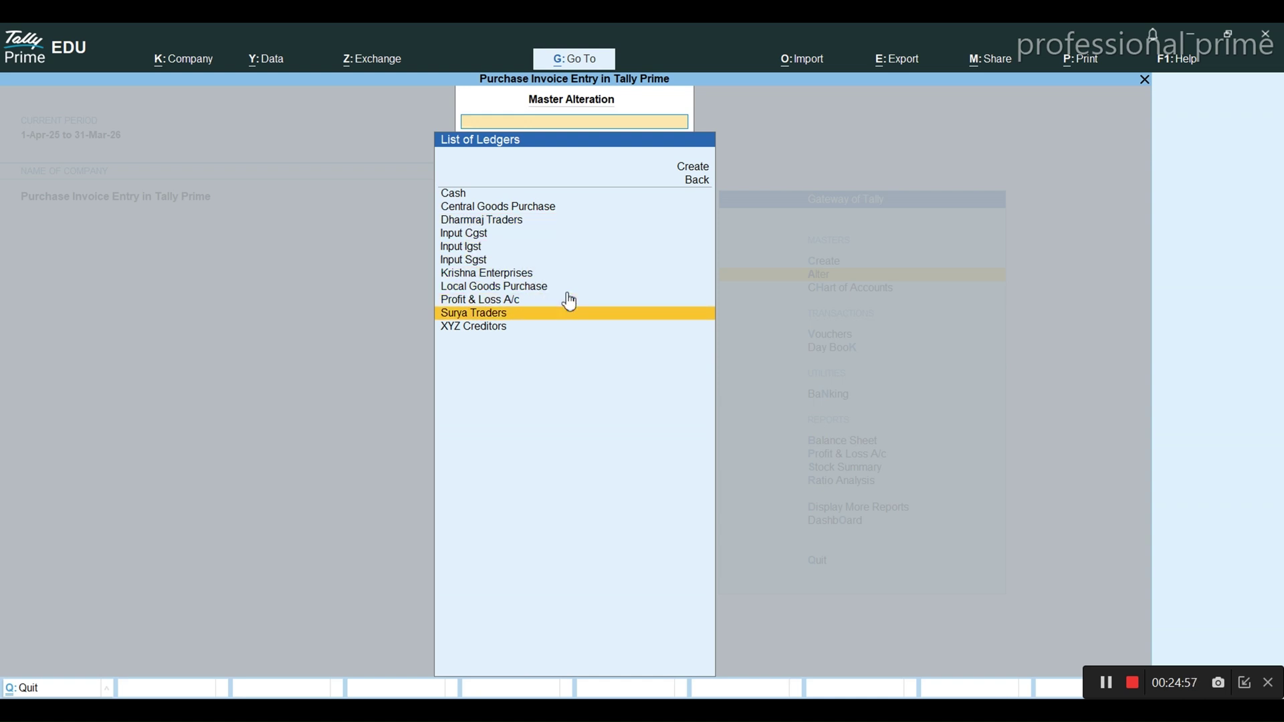
pyautogui.press('Down')
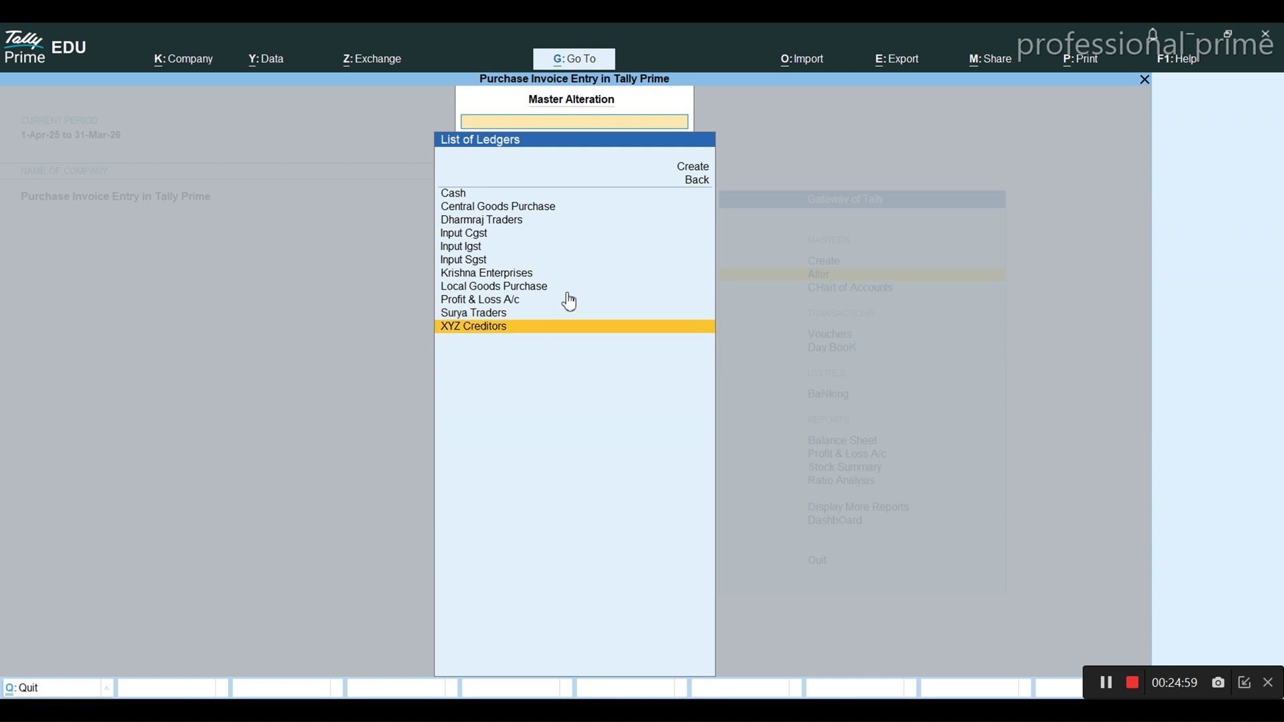
pyautogui.press('Up')
pyautogui.press('Up')
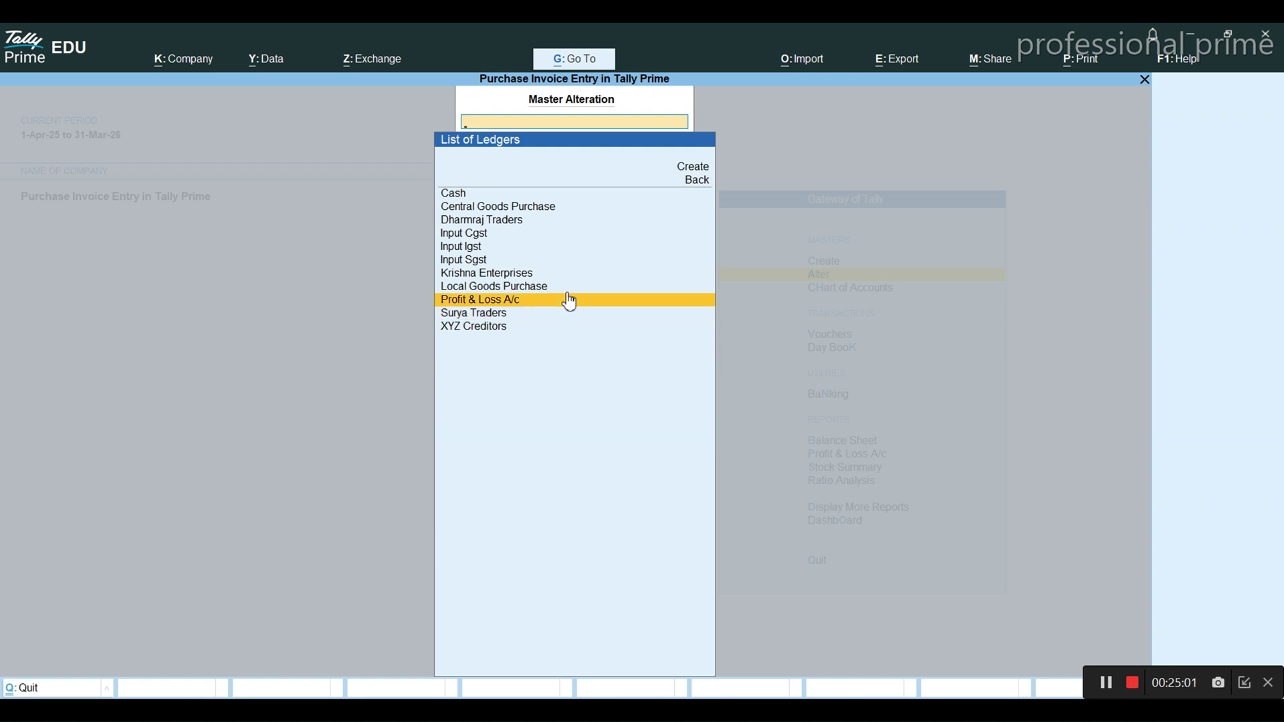
pyautogui.press('Up')
pyautogui.press('Up')
pyautogui.press('Up')
pyautogui.press('Up')
pyautogui.press('Up')
pyautogui.press('Up')
pyautogui.press('Up')
pyautogui.press('Up')
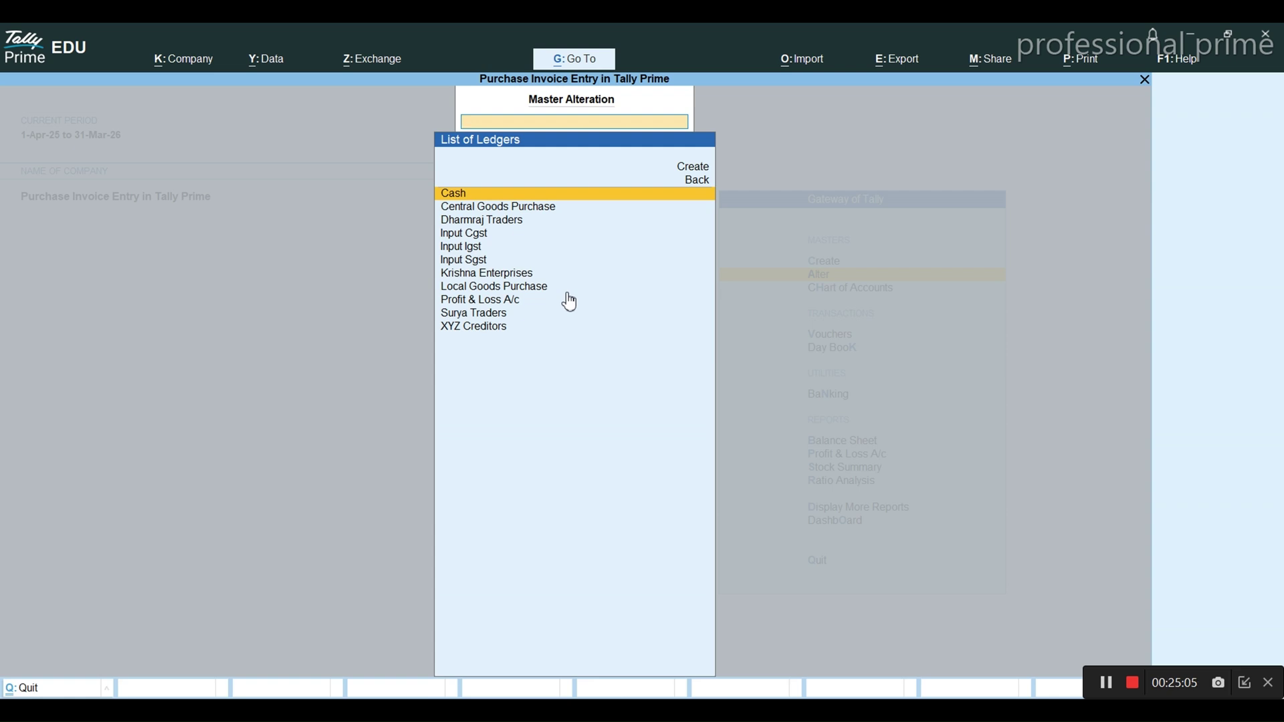
pyautogui.press('Escape')
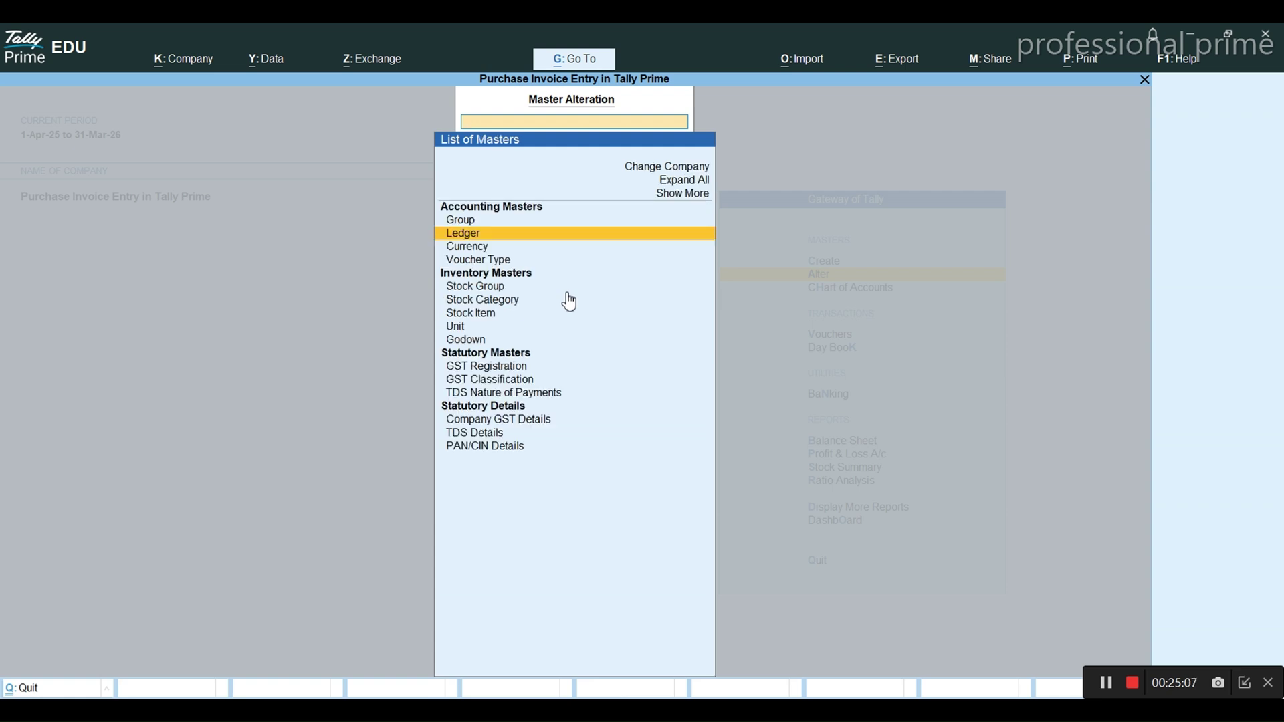
pyautogui.press('Return')
pyautogui.press('Up')
pyautogui.press('Up')
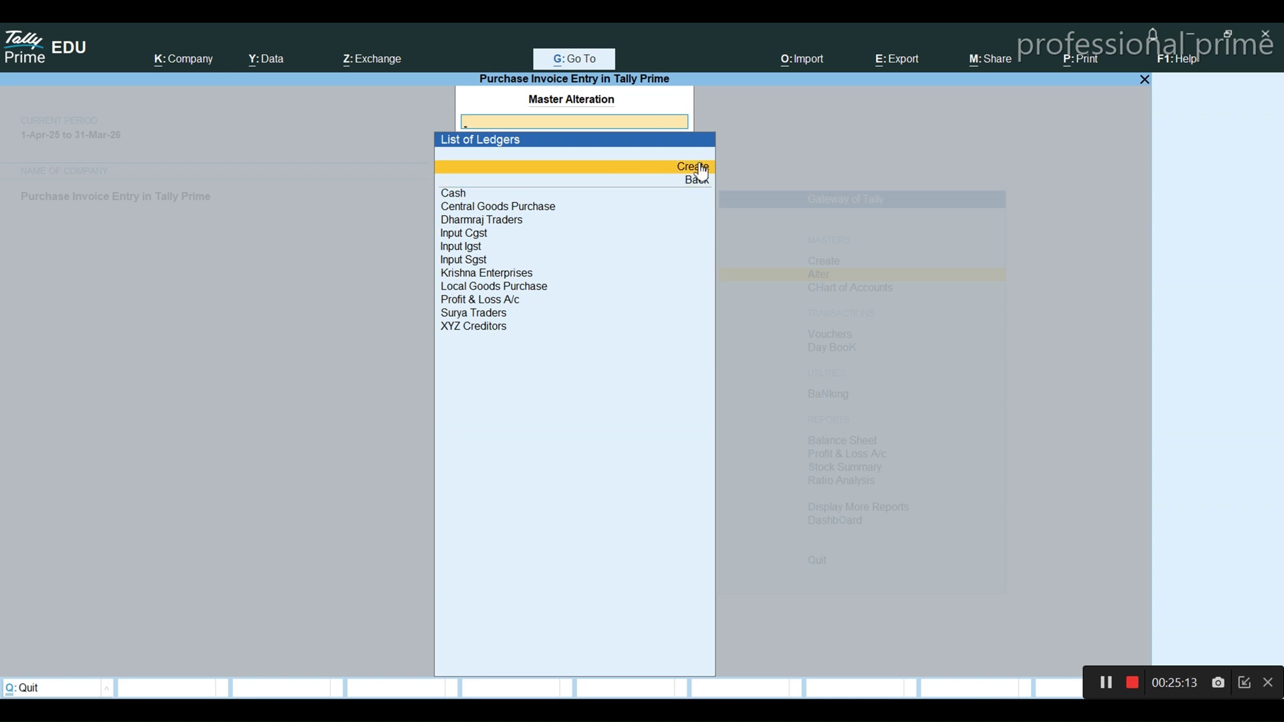
# - Switch to the Purchase with inventory Word document and review its topics and the laptop and desktop purchase examples
pyautogui.hotkey('alt', 'Tab')
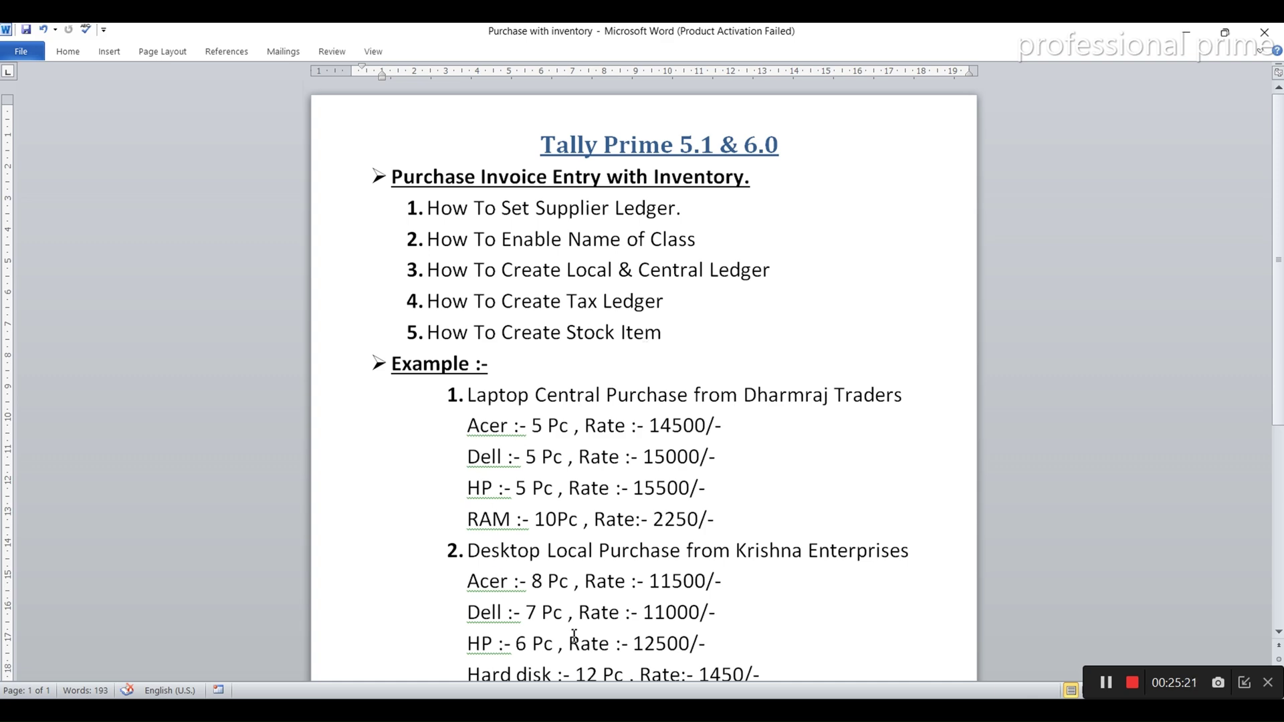
pyautogui.moveTo(1278, 396); pyautogui.dragTo(1277, 425)
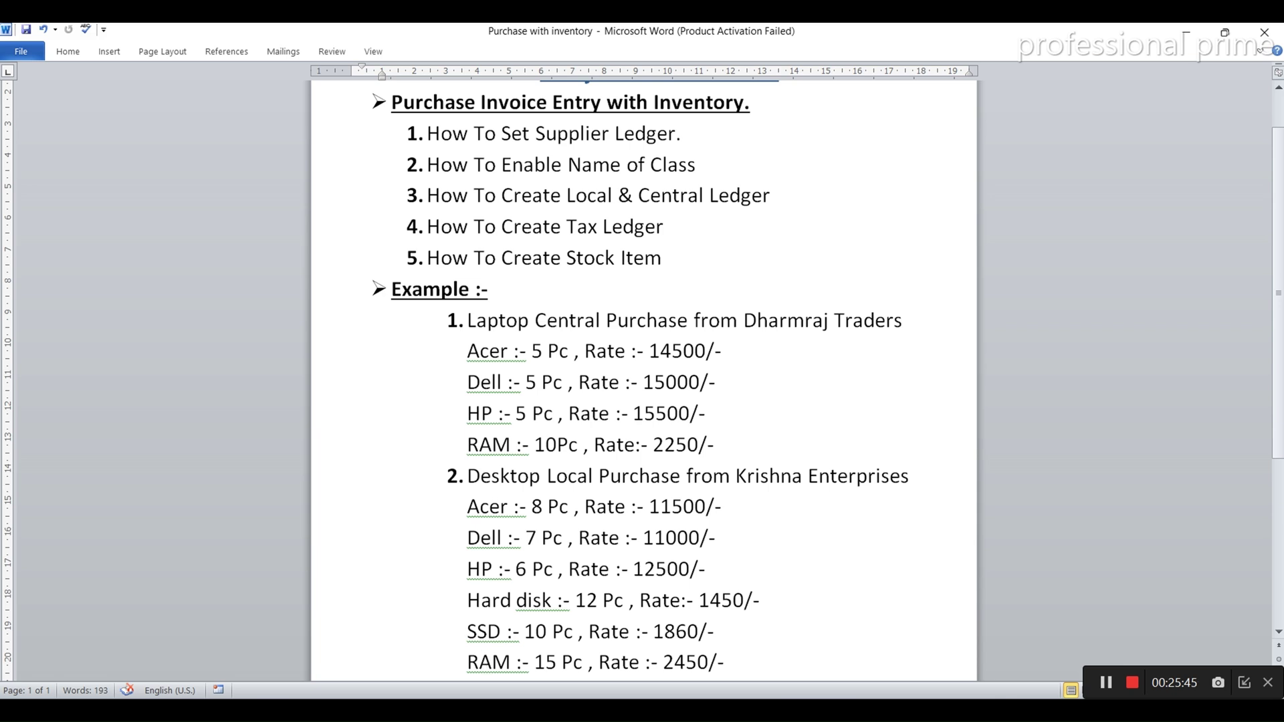
# - Switch back to TallyPrime, leave the ledger alteration list, and open the creation form for a new stock group
pyautogui.hotkey('alt', 'Tab')
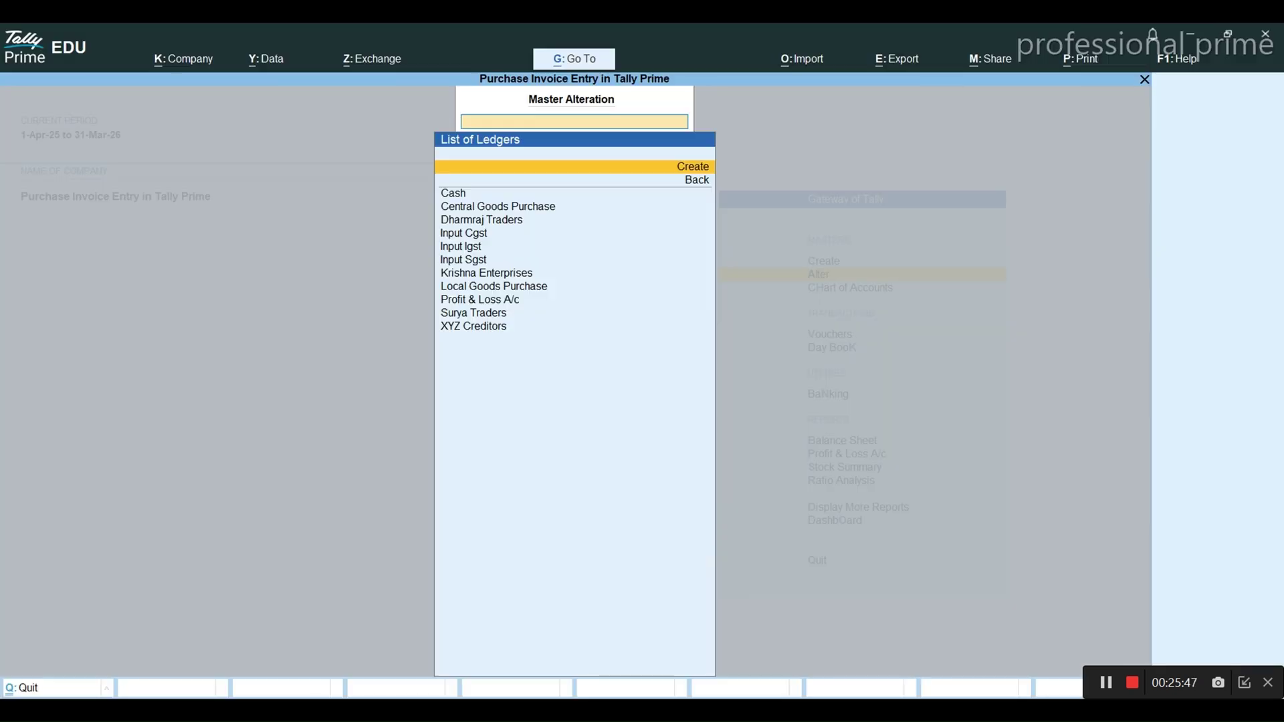
pyautogui.press('BackSpace')
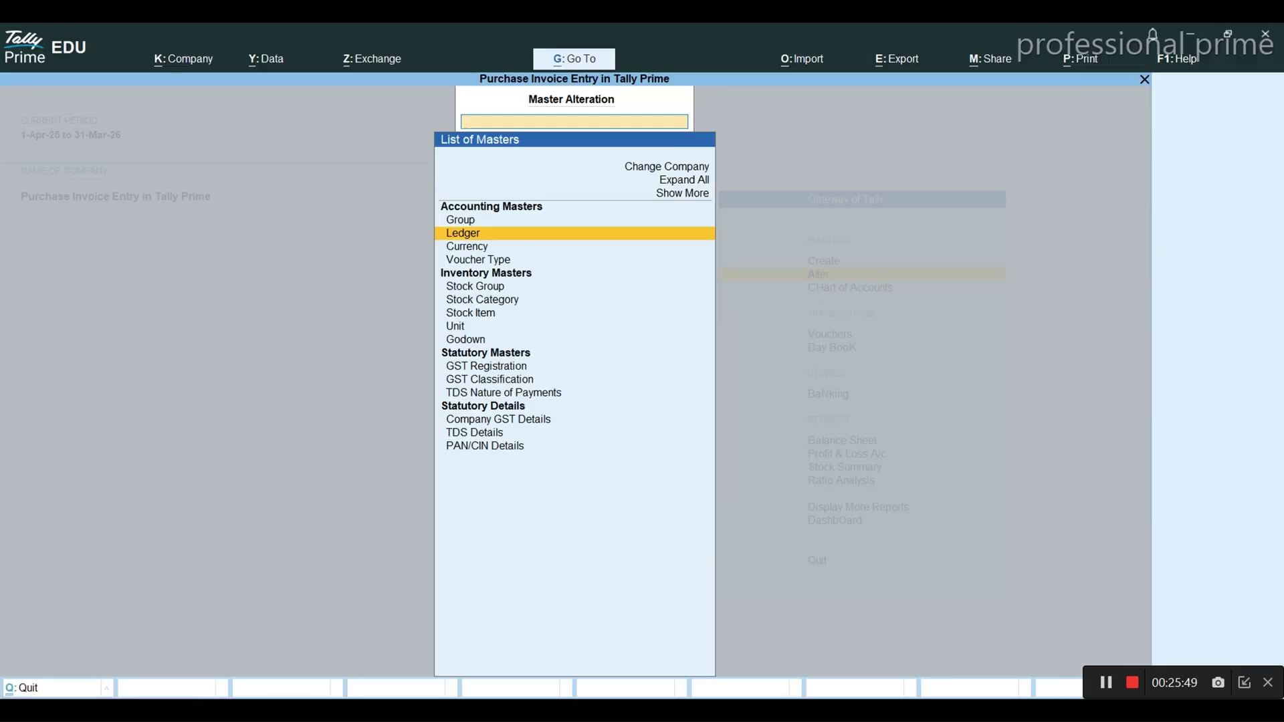
pyautogui.press('Escape')
pyautogui.press('Escape')
pyautogui.press('Escape')
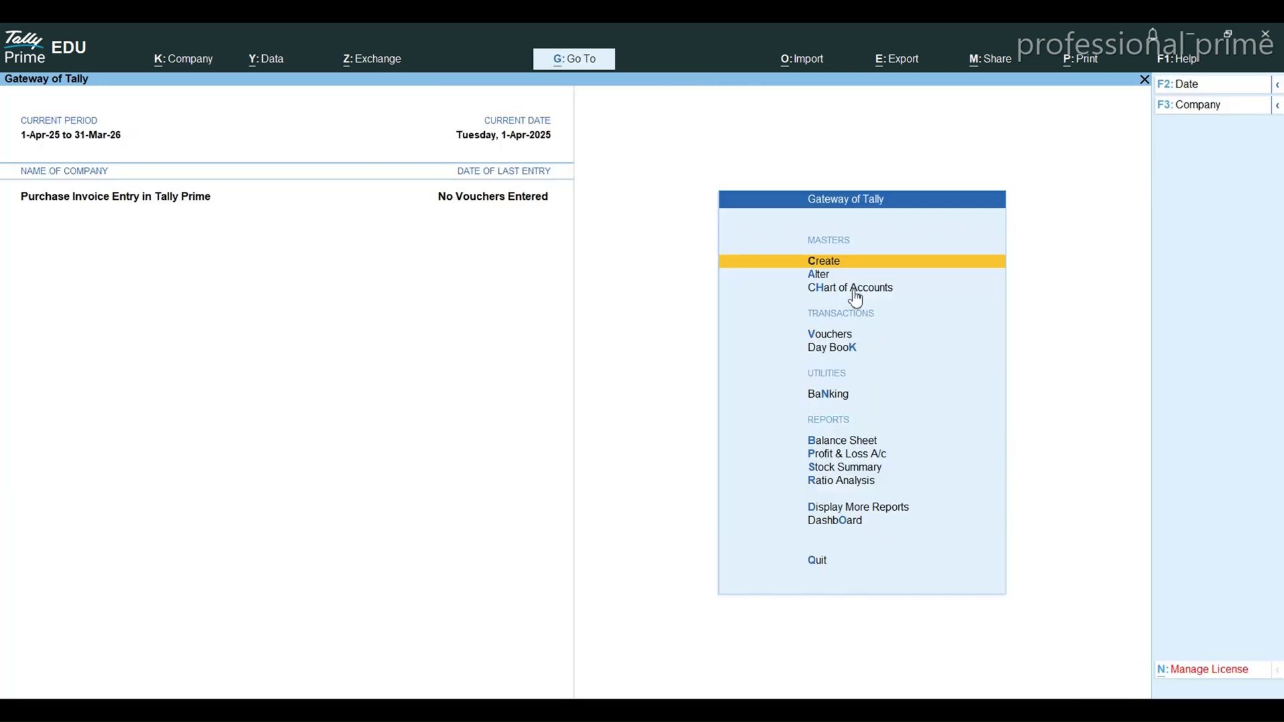
pyautogui.press('Return')
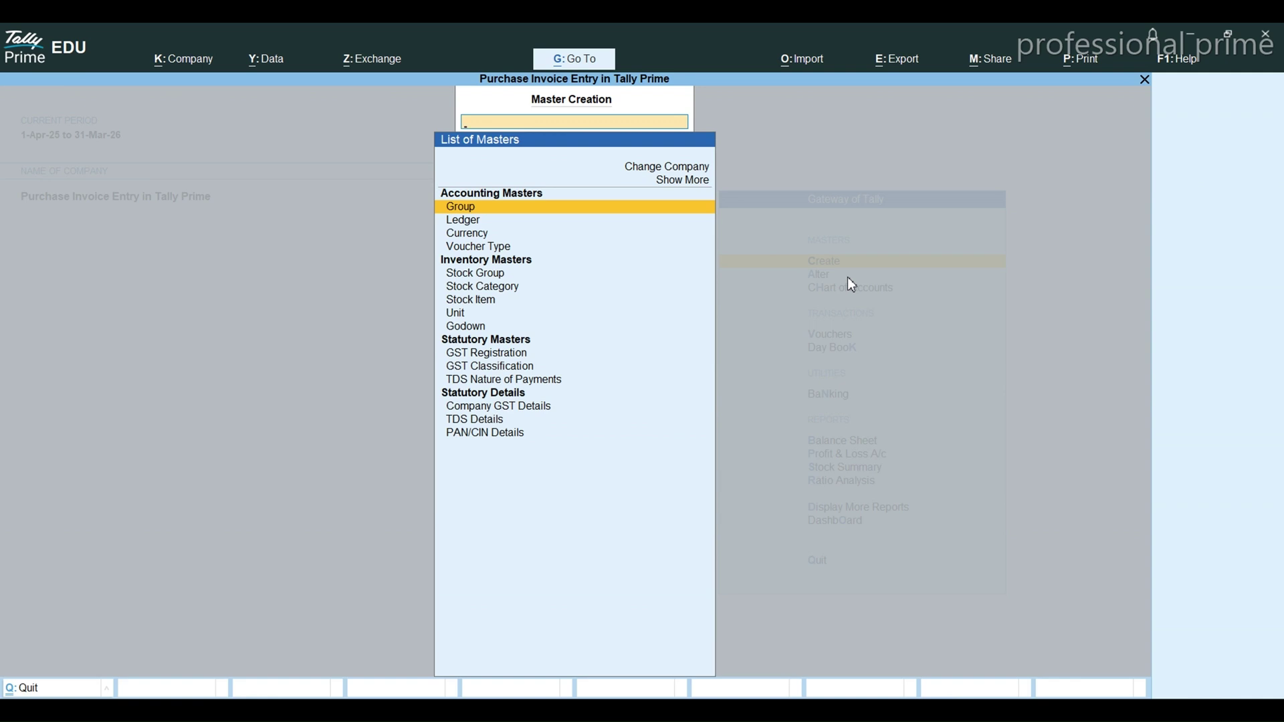
pyautogui.press('Down')
pyautogui.press('Down')
pyautogui.press('Down')
pyautogui.press('Down')
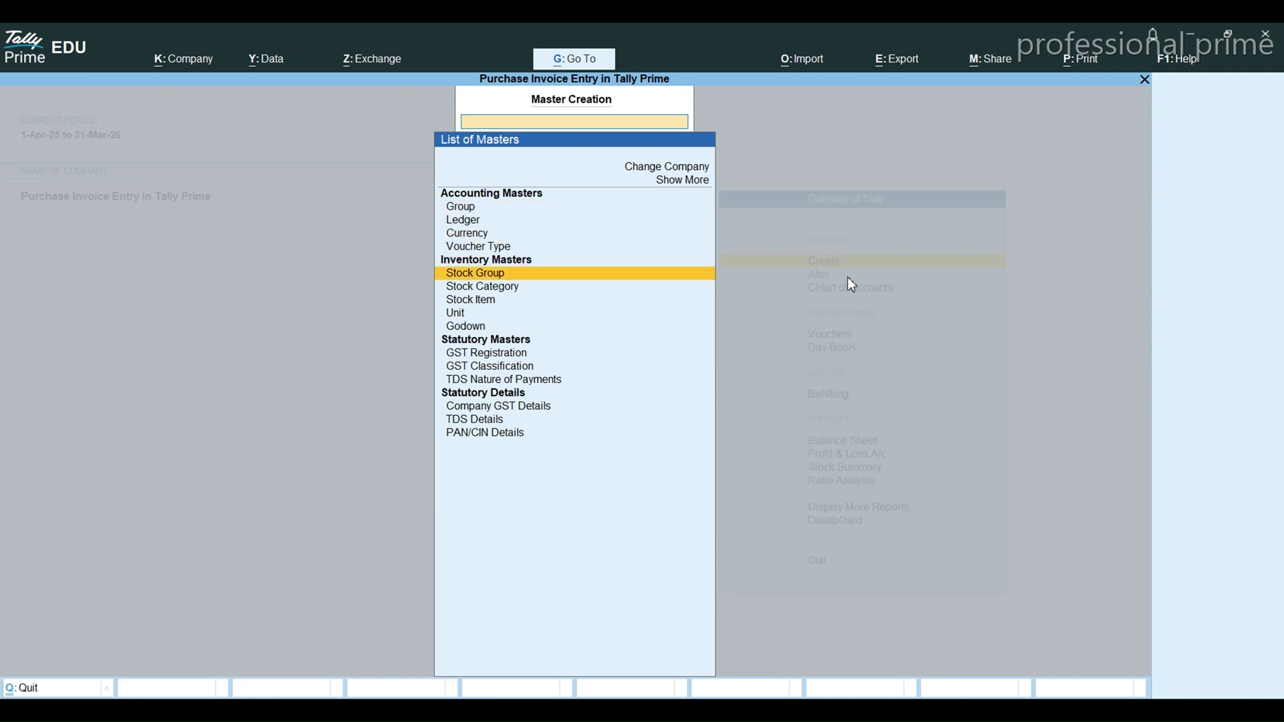
pyautogui.press('Return')
# - Check the purchase examples in the Word document, and name the stock group Laptop under Primary with item quantities added
pyautogui.hotkey('alt', 'Tab')
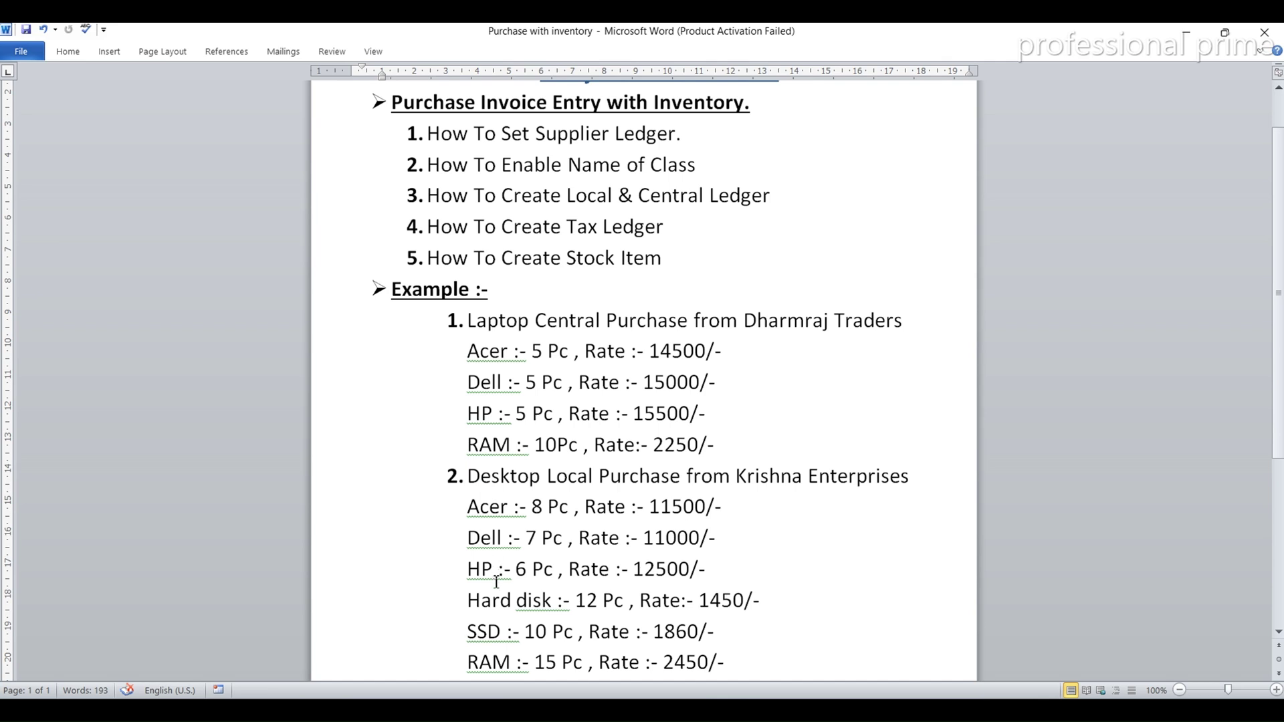
pyautogui.moveTo(1274, 374); pyautogui.dragTo(1274, 475)
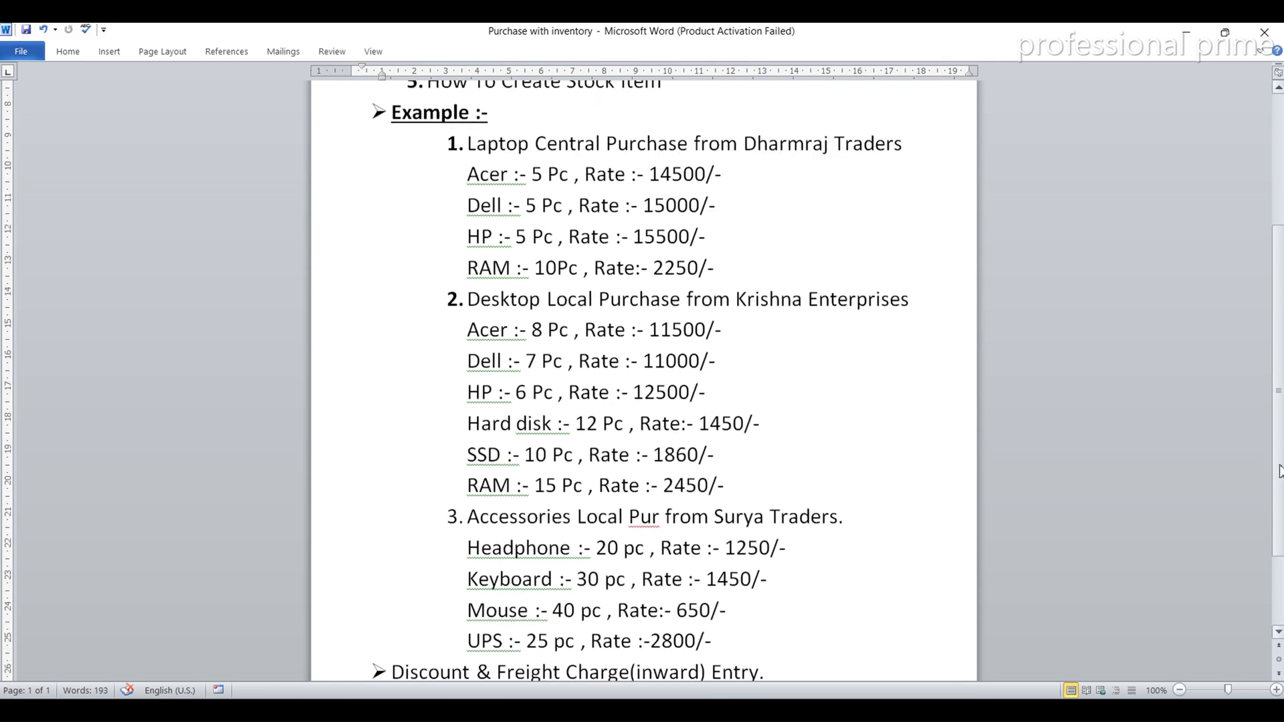
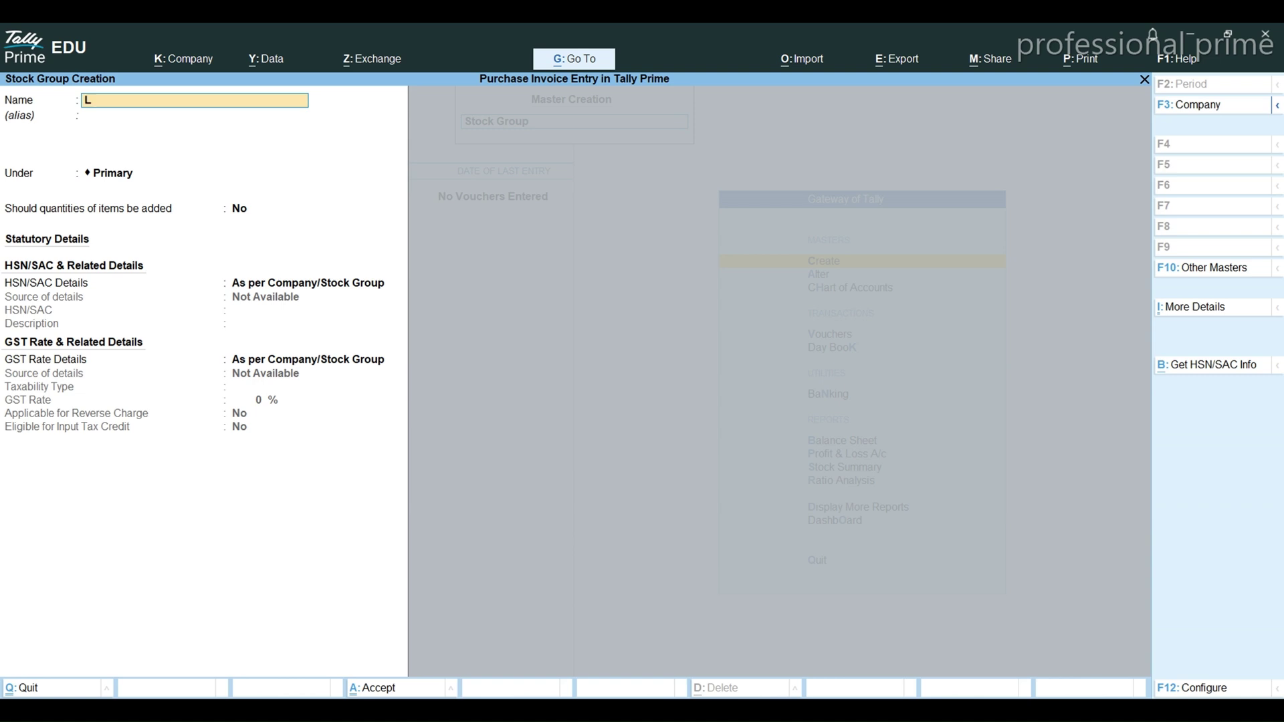
pyautogui.write('aptop')
pyautogui.press('Return')
pyautogui.press('Return')
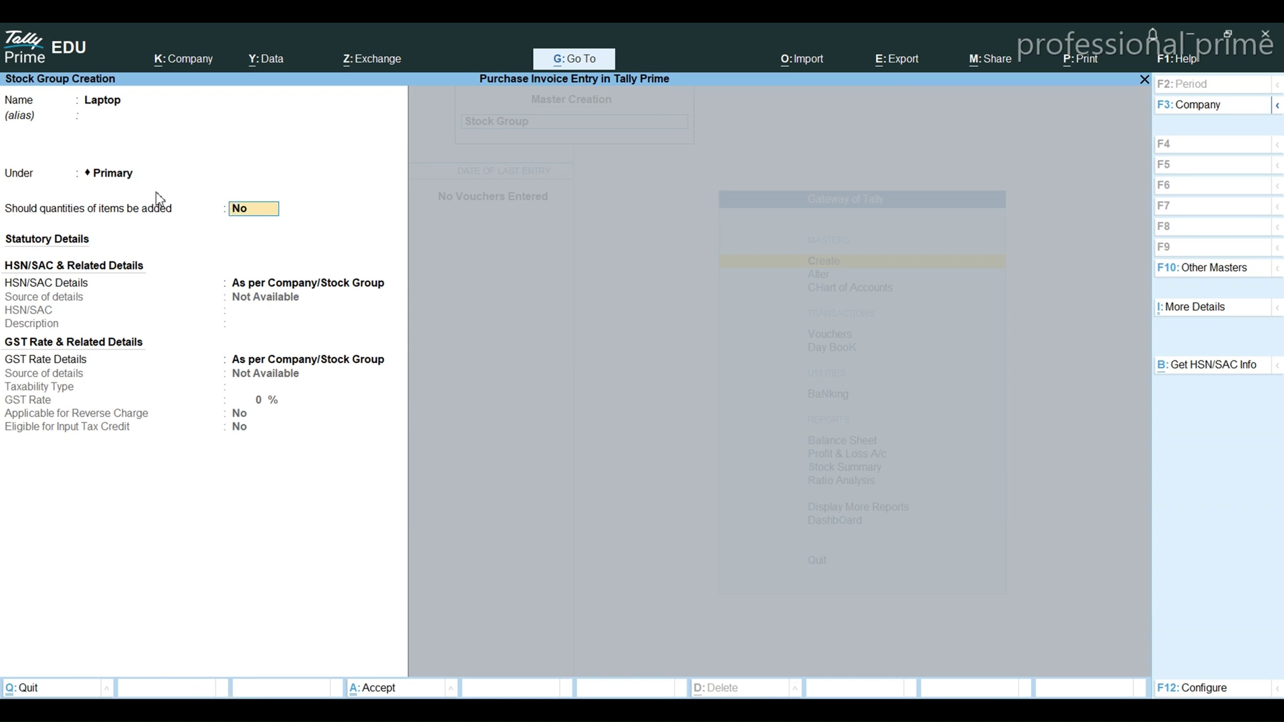
pyautogui.write('y')
pyautogui.press('Return')
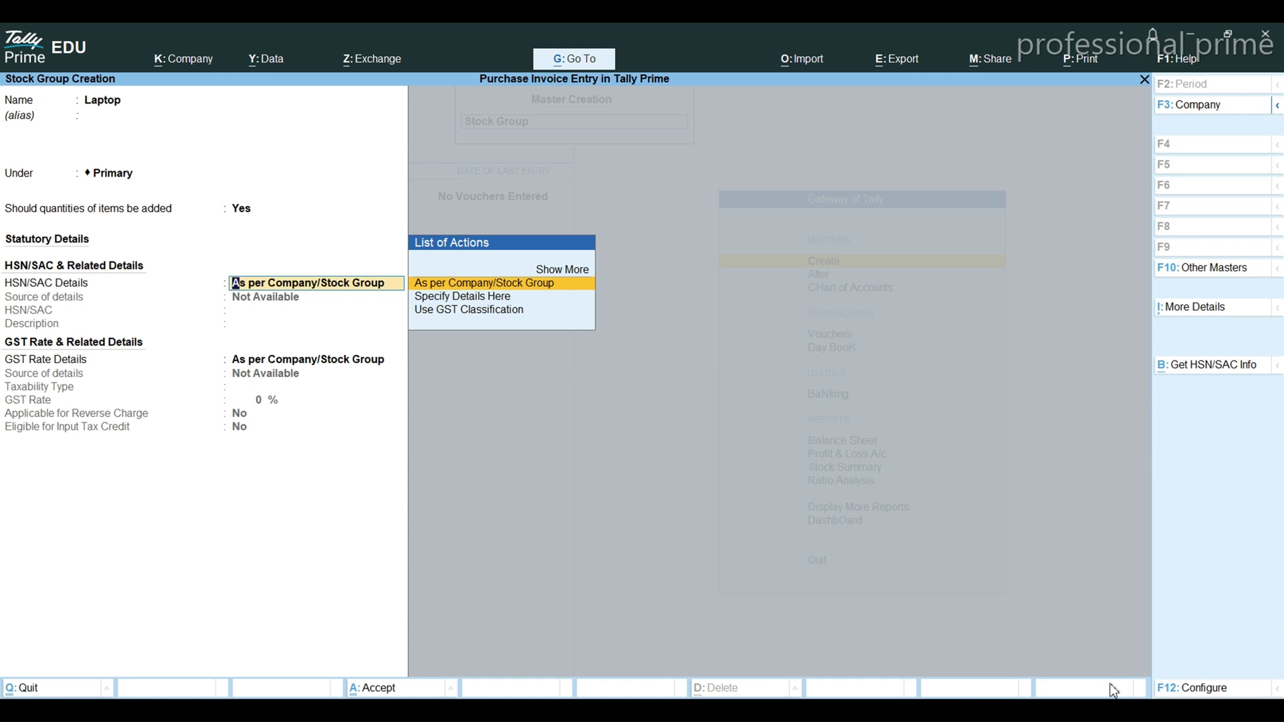
# - Set the Laptop group's HSN/SAC details to Specify Details Here and enter HSN/SAC code 858569
pyautogui.press('Up')
pyautogui.press('Return')
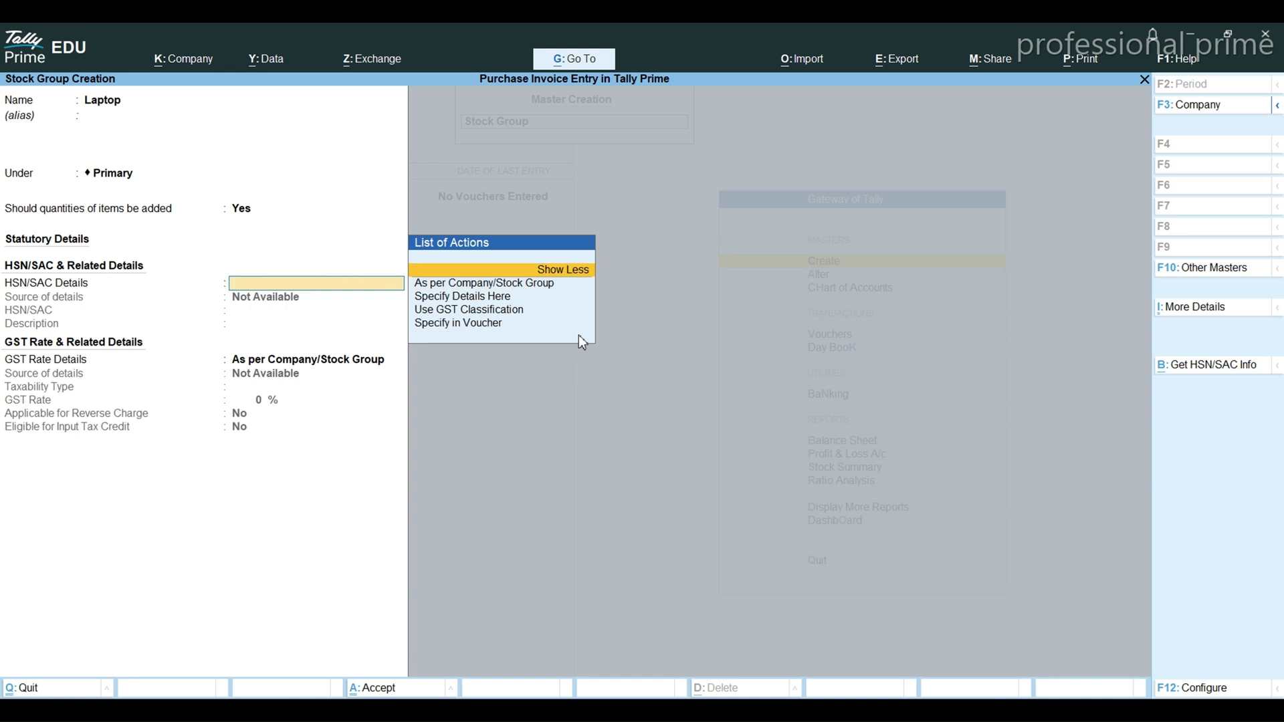
pyautogui.press('Down')
pyautogui.press('Down')
pyautogui.press('Return')
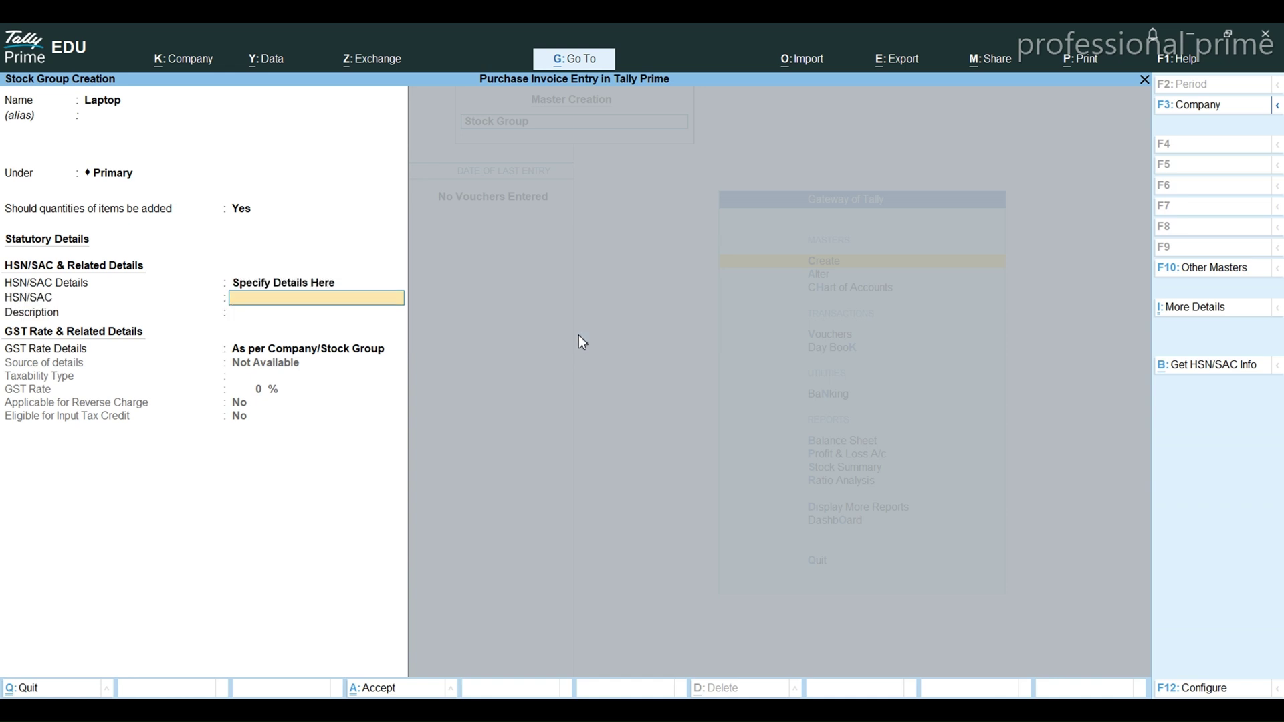
pyautogui.write('858569')
pyautogui.press('Return')
# - Enter Laptop as the stock group's HSN/SAC description
pyautogui.press('Return')
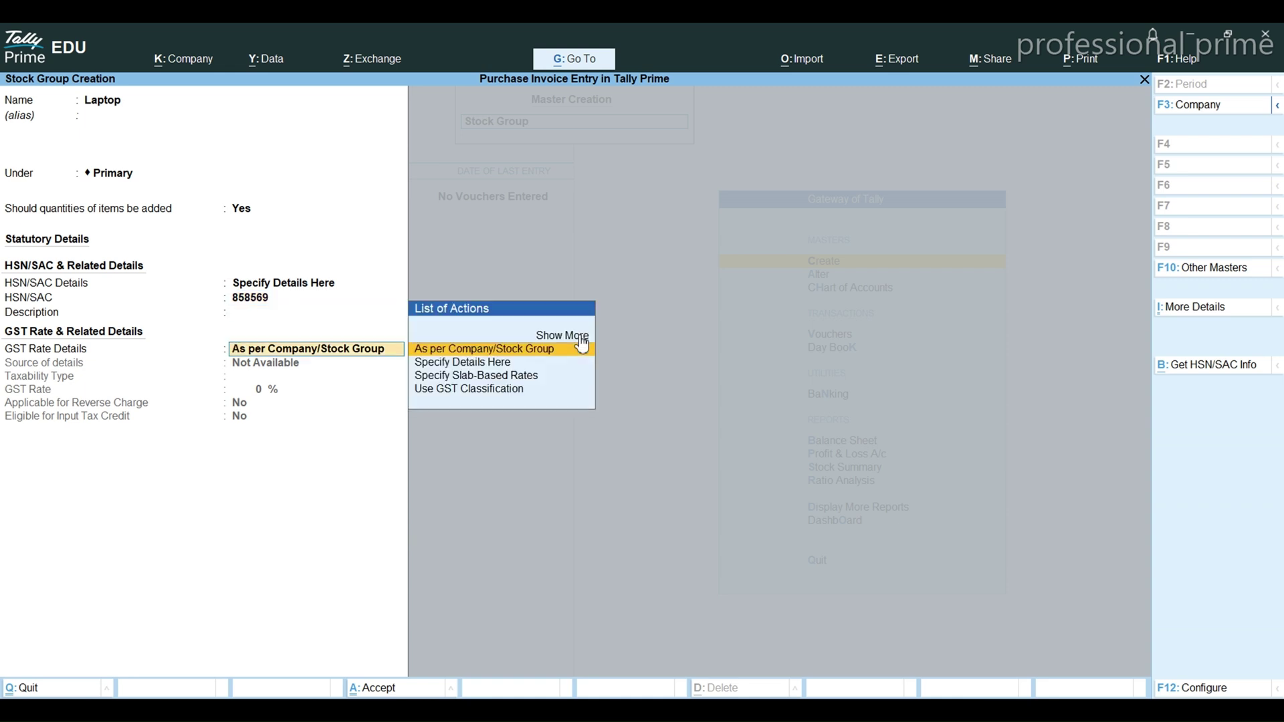
pyautogui.press('Down')
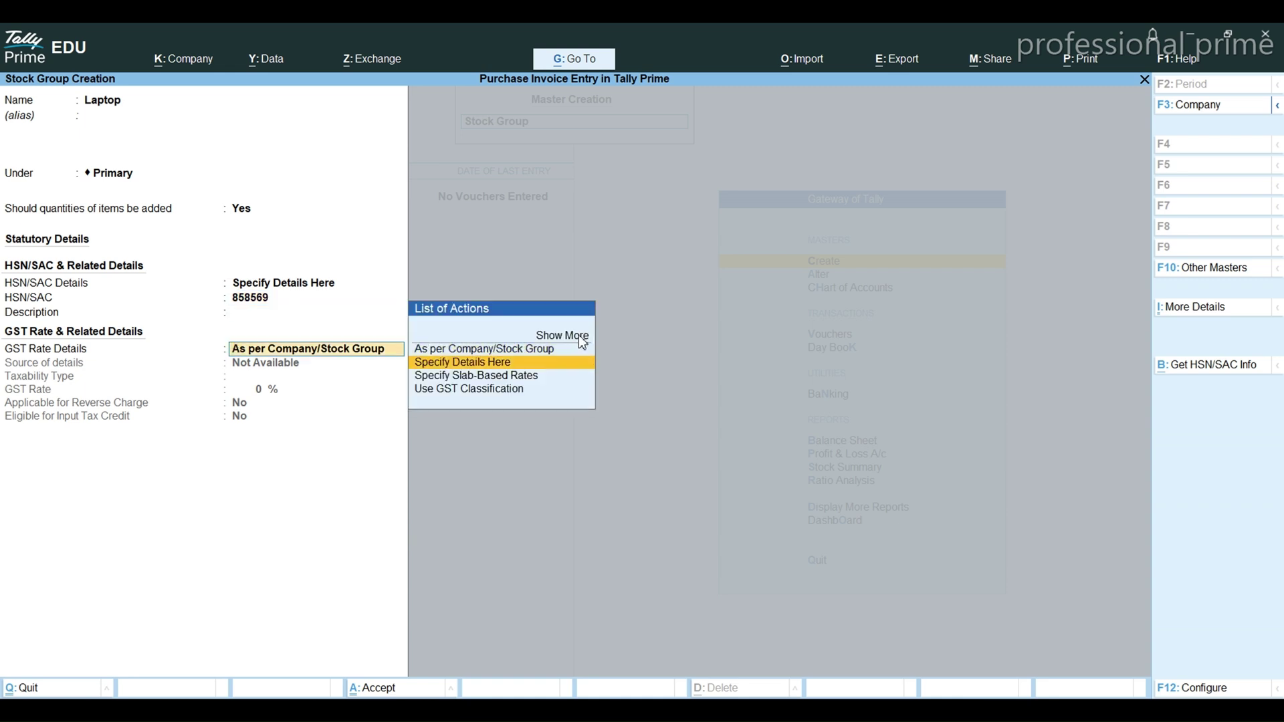
pyautogui.press('BackSpace')
pyautogui.write('L')
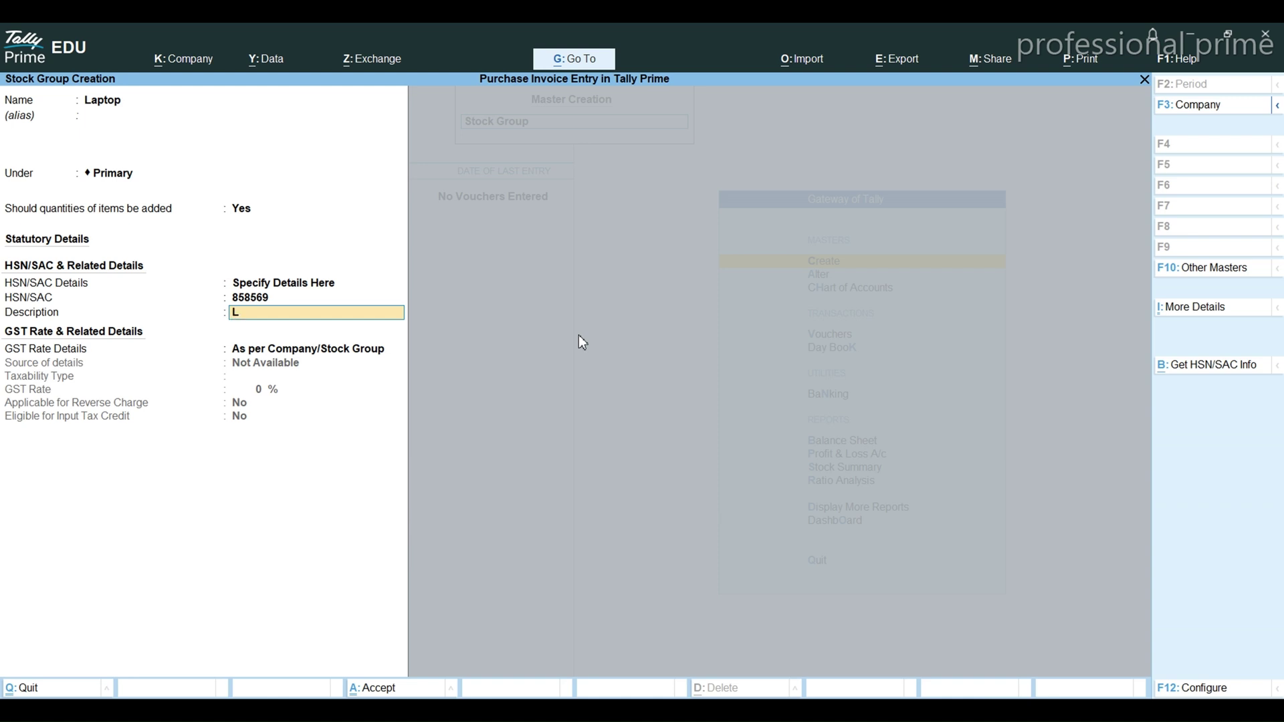
pyautogui.write('aptop')
pyautogui.press('Return')
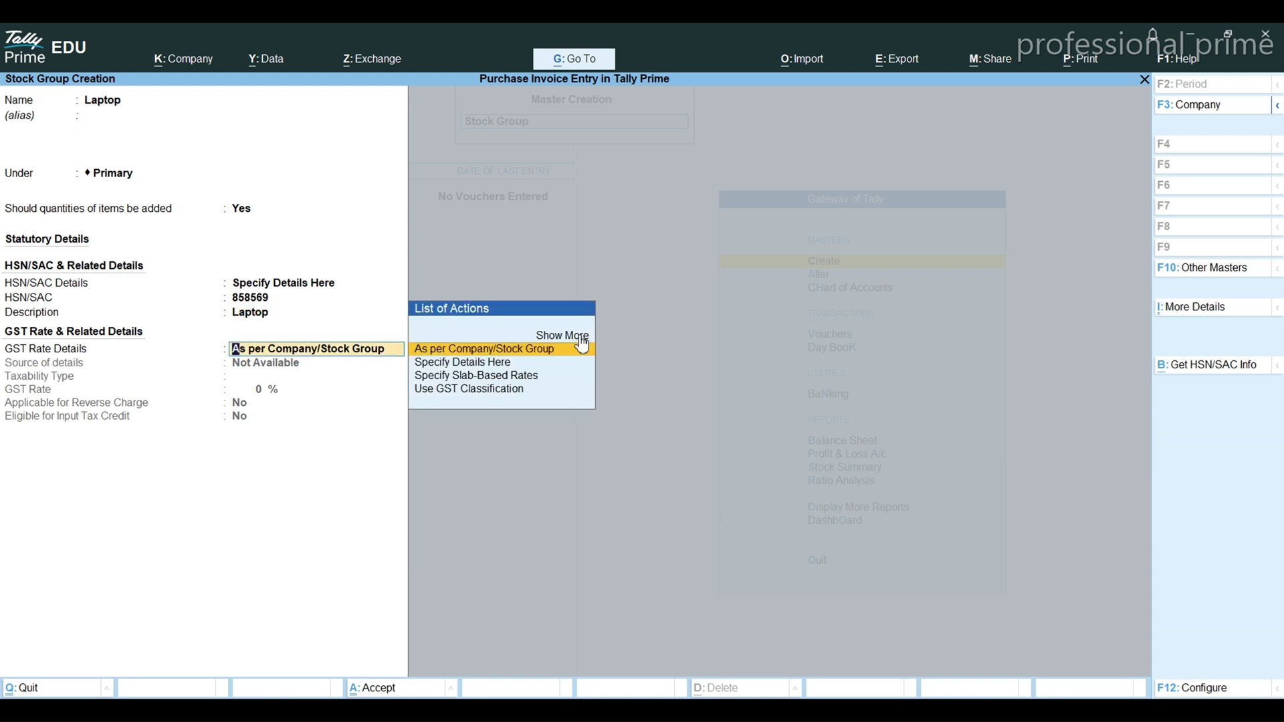
# - Specify the Laptop group's GST rate as Taxable at 18%, without reverse charge and eligible for input tax credit, and save it
pyautogui.press('Down')
pyautogui.press('Return')
pyautogui.press('Return')
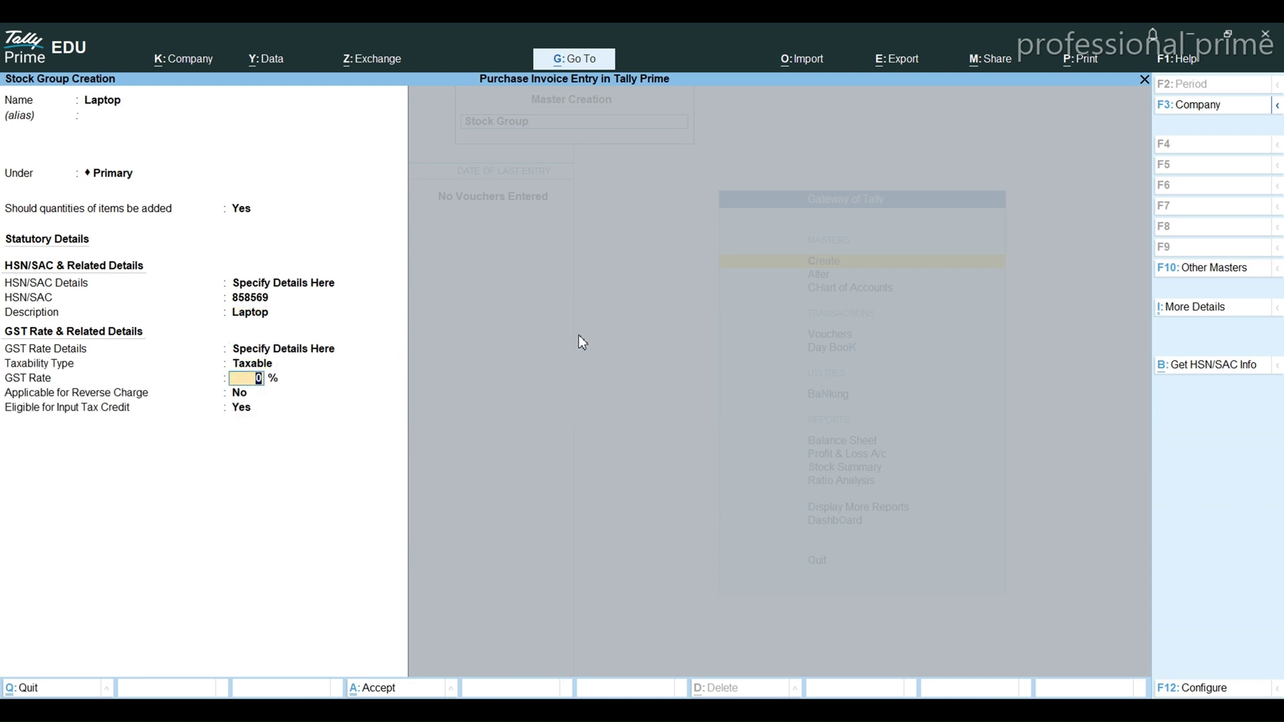
pyautogui.write('18')
pyautogui.press('Return')
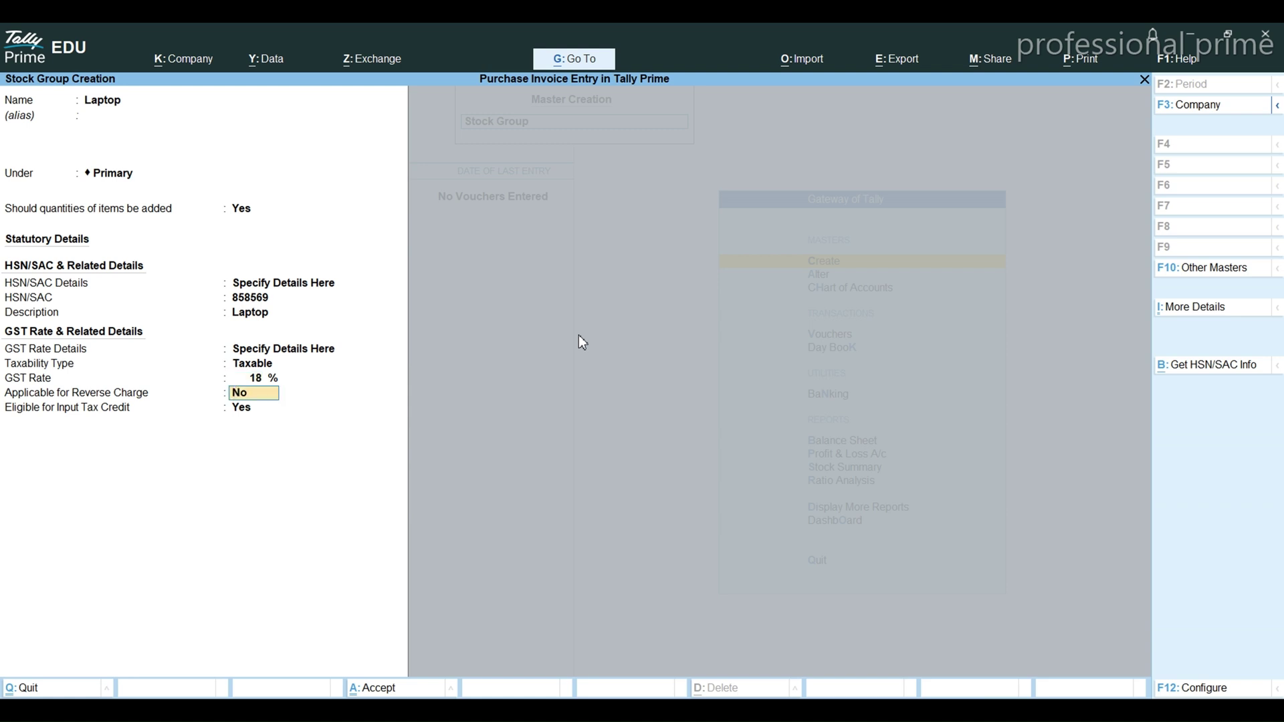
pyautogui.press('Return')
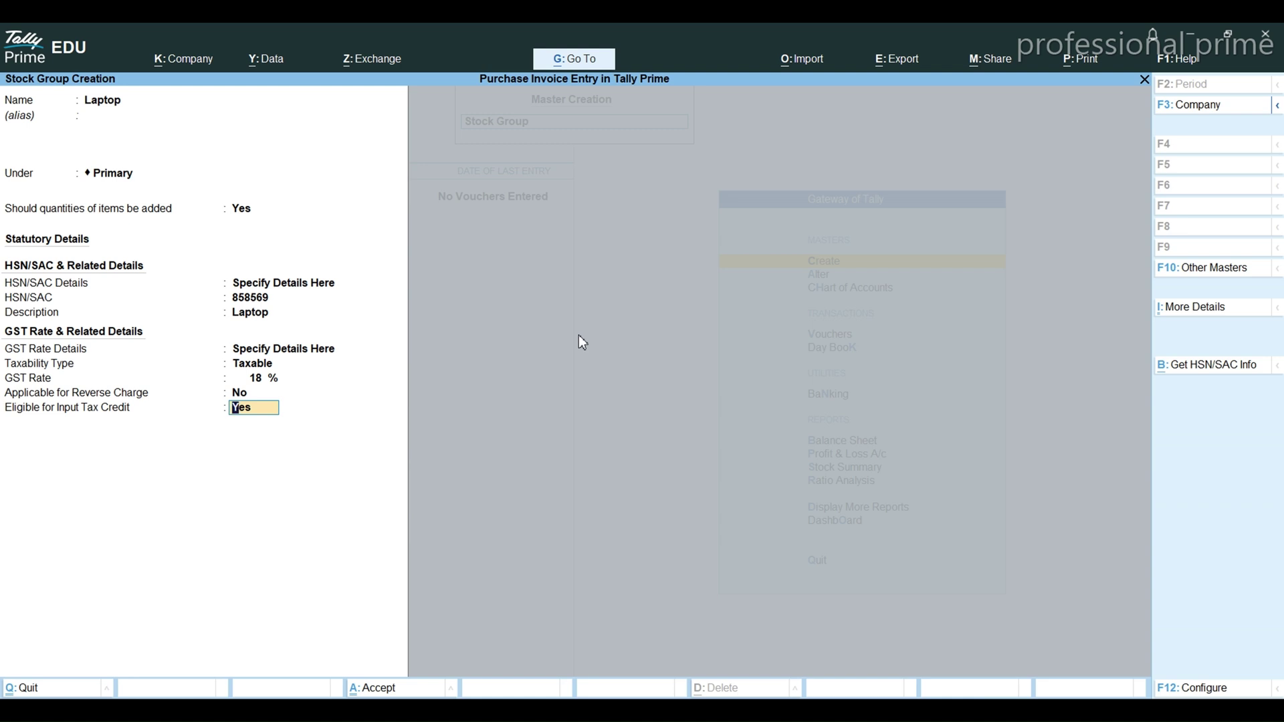
pyautogui.press('Return')
pyautogui.press('y')
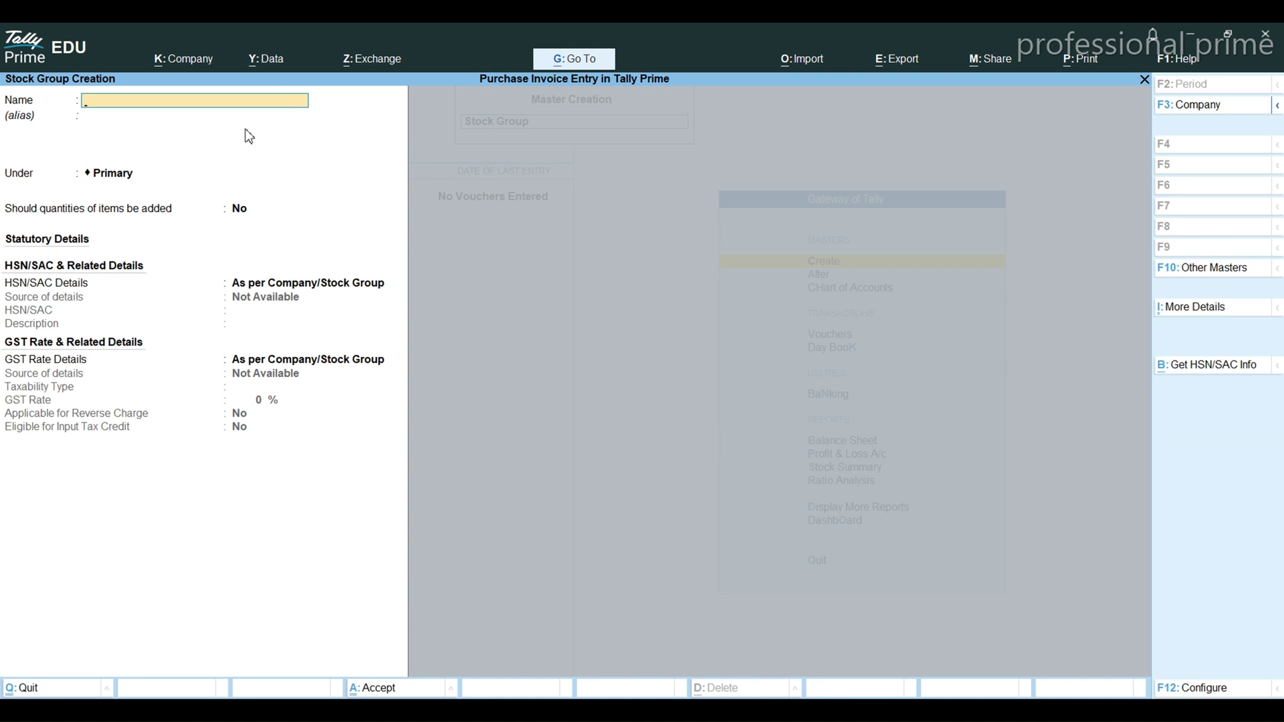
# - Leave stock group creation and open the creation form for a new stock item
pyautogui.press('Escape')
pyautogui.press('Down')
pyautogui.press('Down')
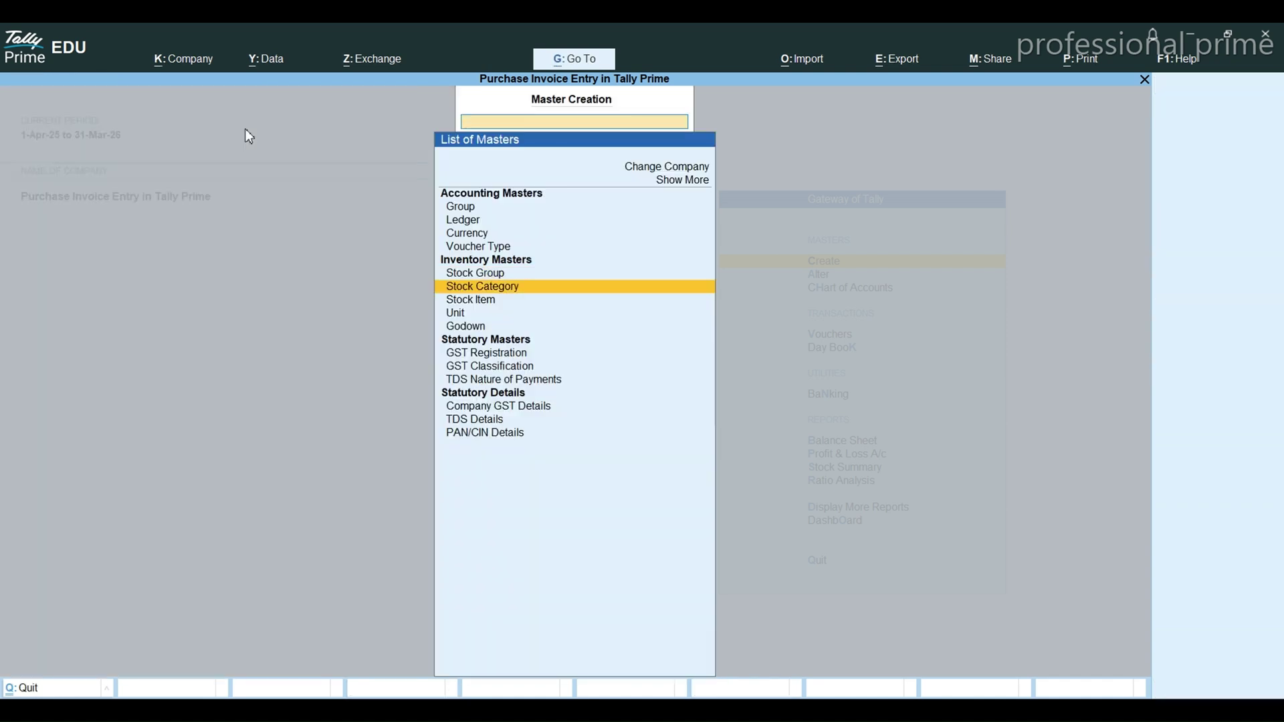
pyautogui.press('Return')
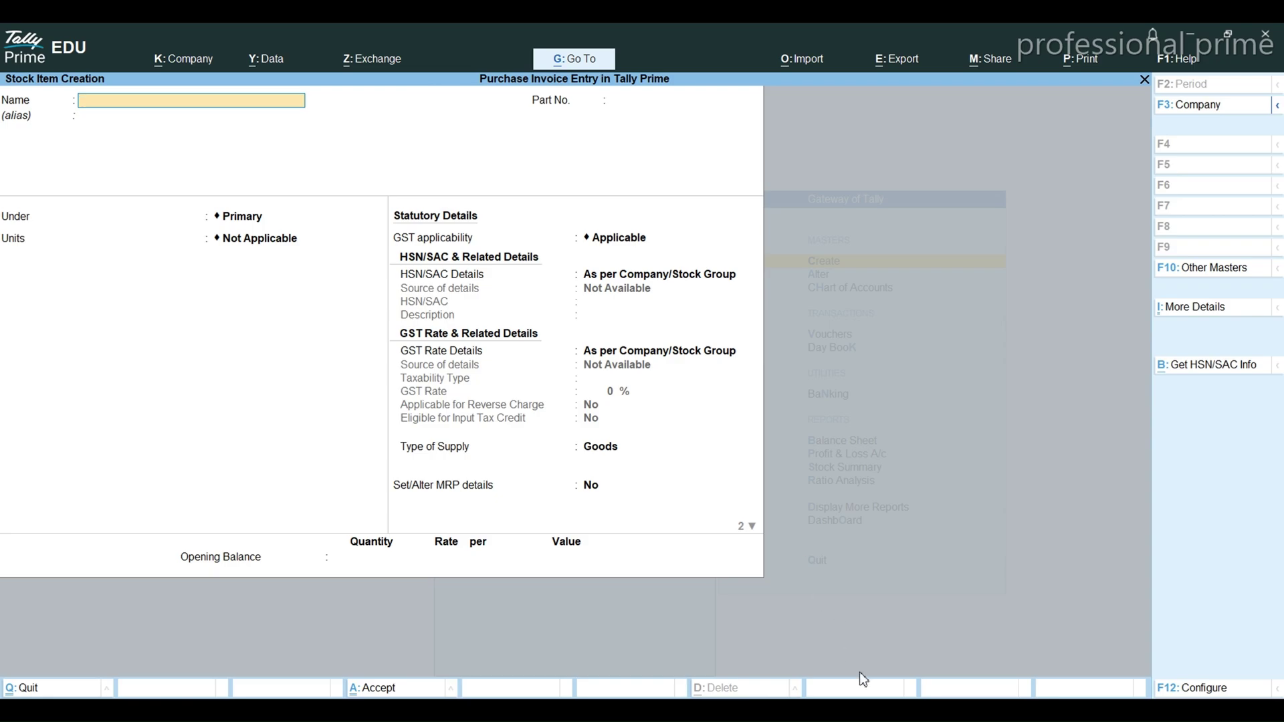
# - Check the first laptop example in the Word document and name the stock item Acer - Laptop, leaving the alias blank
pyautogui.hotkey('alt', 'Tab')
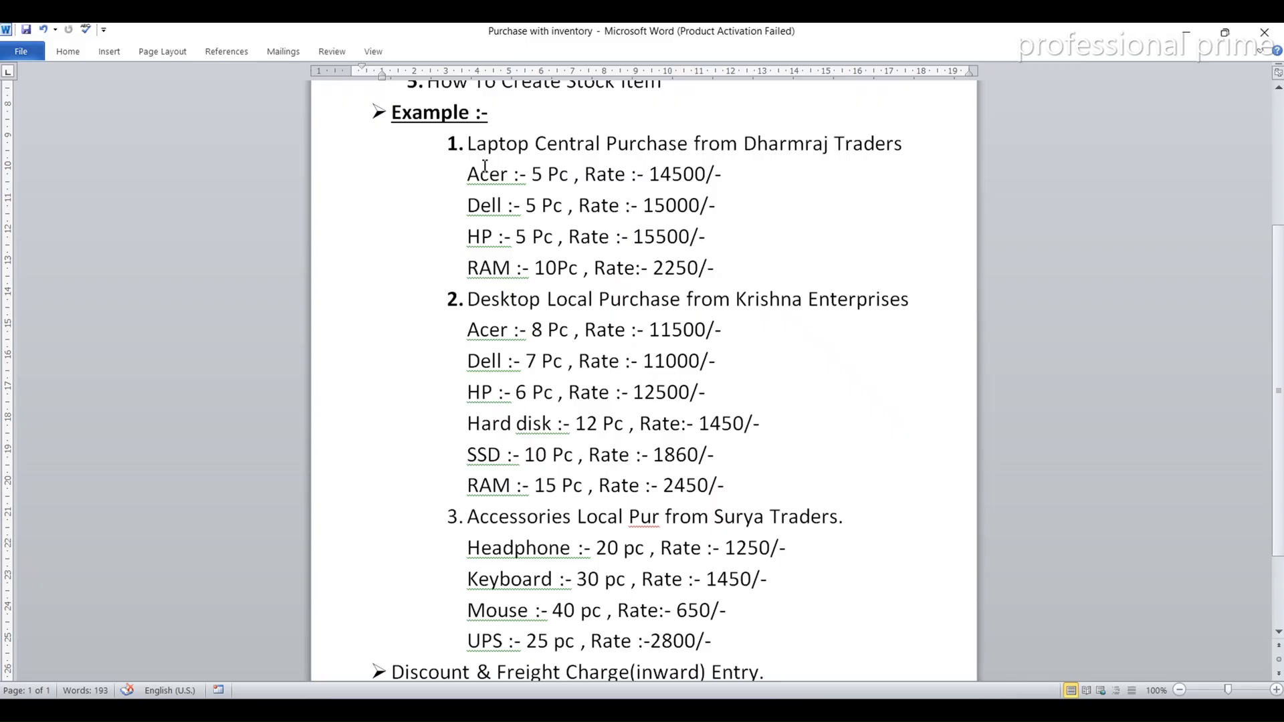
pyautogui.hotkey('alt', 'Tab')
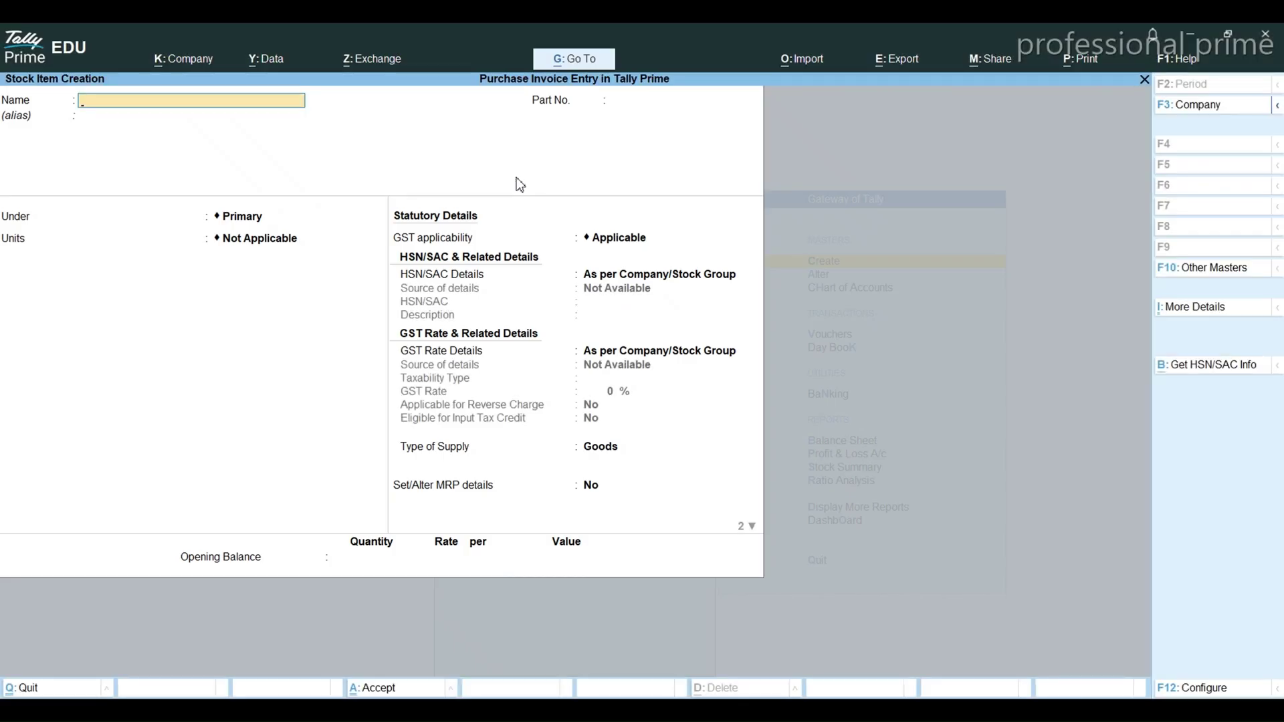
pyautogui.write('Acer - Laptop')
pyautogui.press('Return')
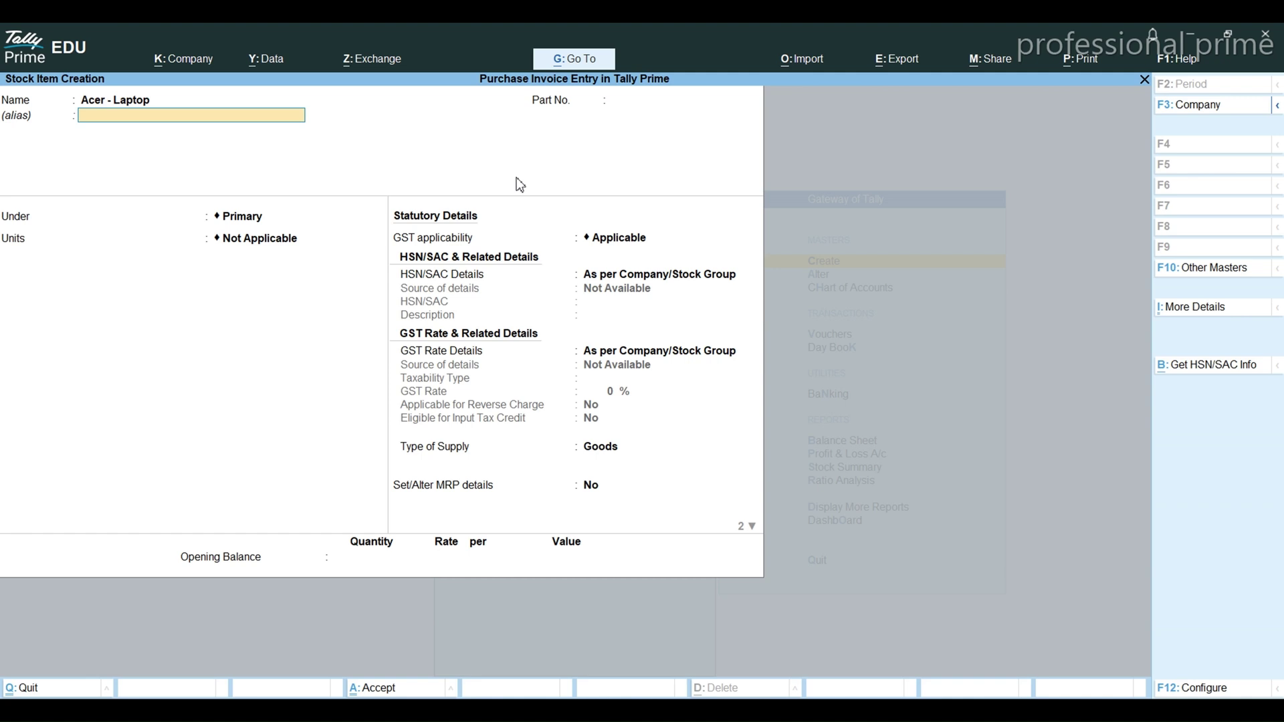
pyautogui.press('Return')
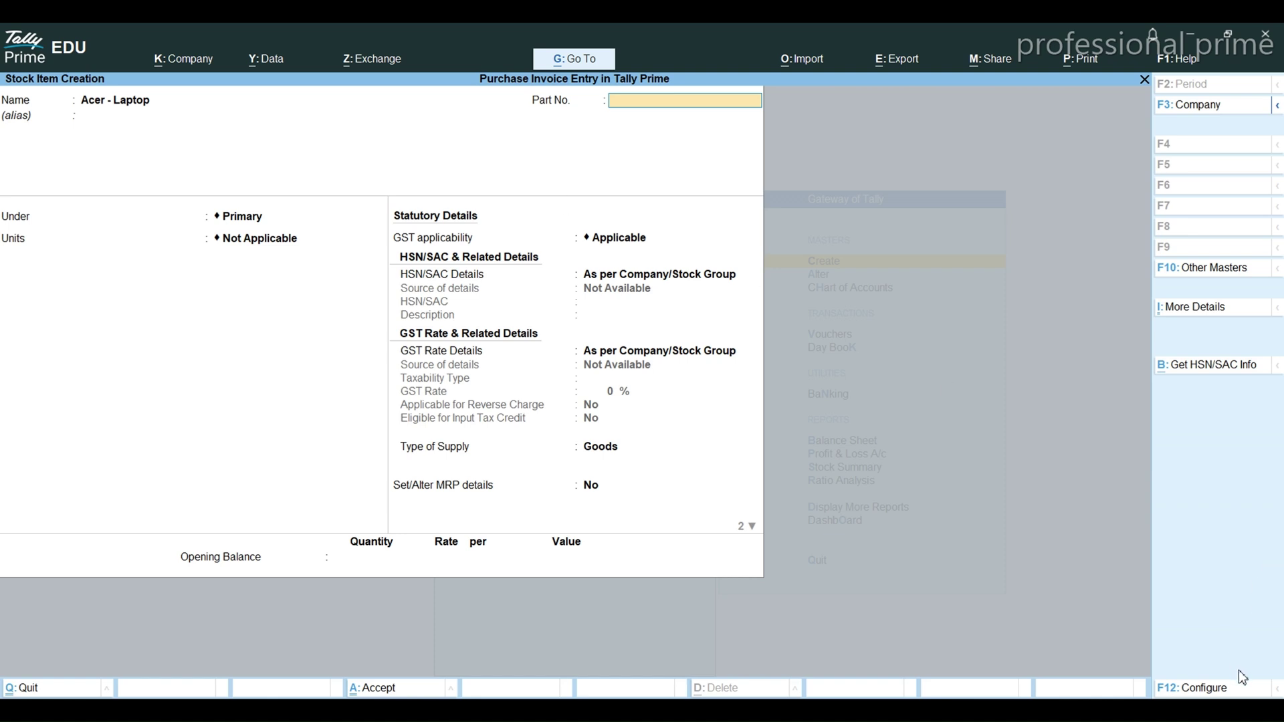
# - In the stock item configuration, set Part No. to No, and descriptions and notes to Yes
pyautogui.click(1204, 687)
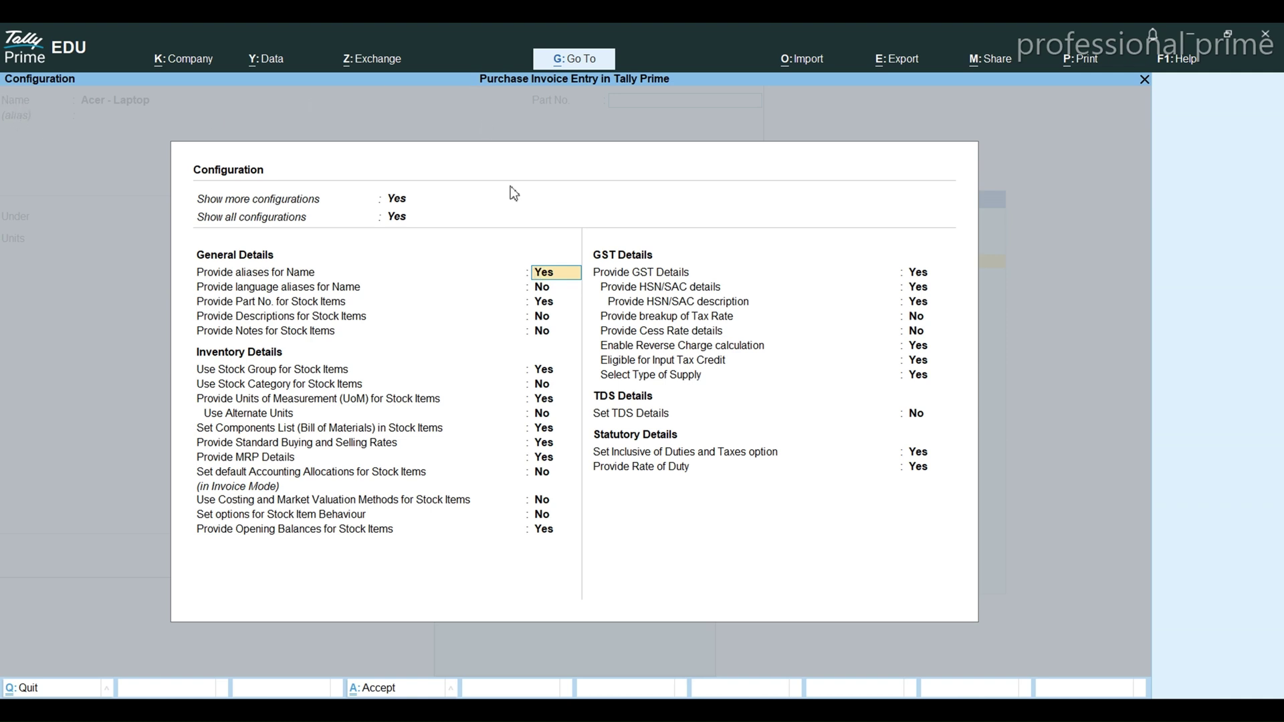
pyautogui.press('Return')
pyautogui.press('Return')
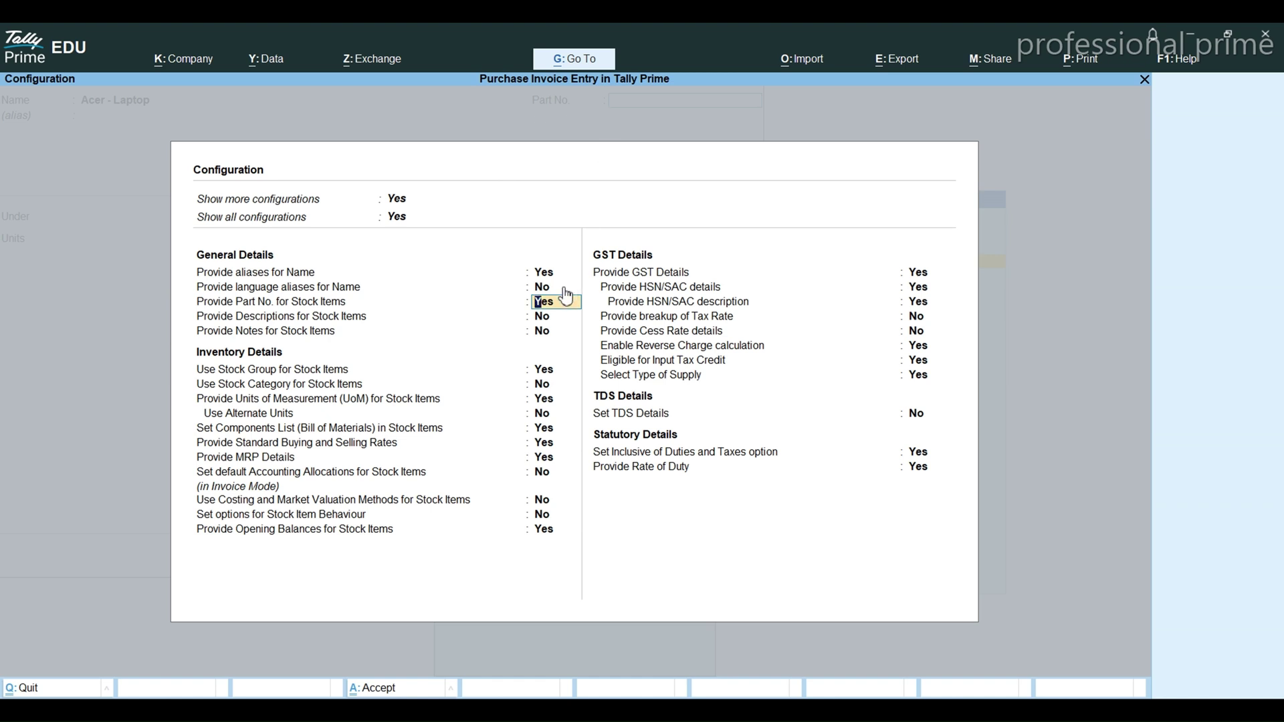
pyautogui.press('n')
pyautogui.press('y')
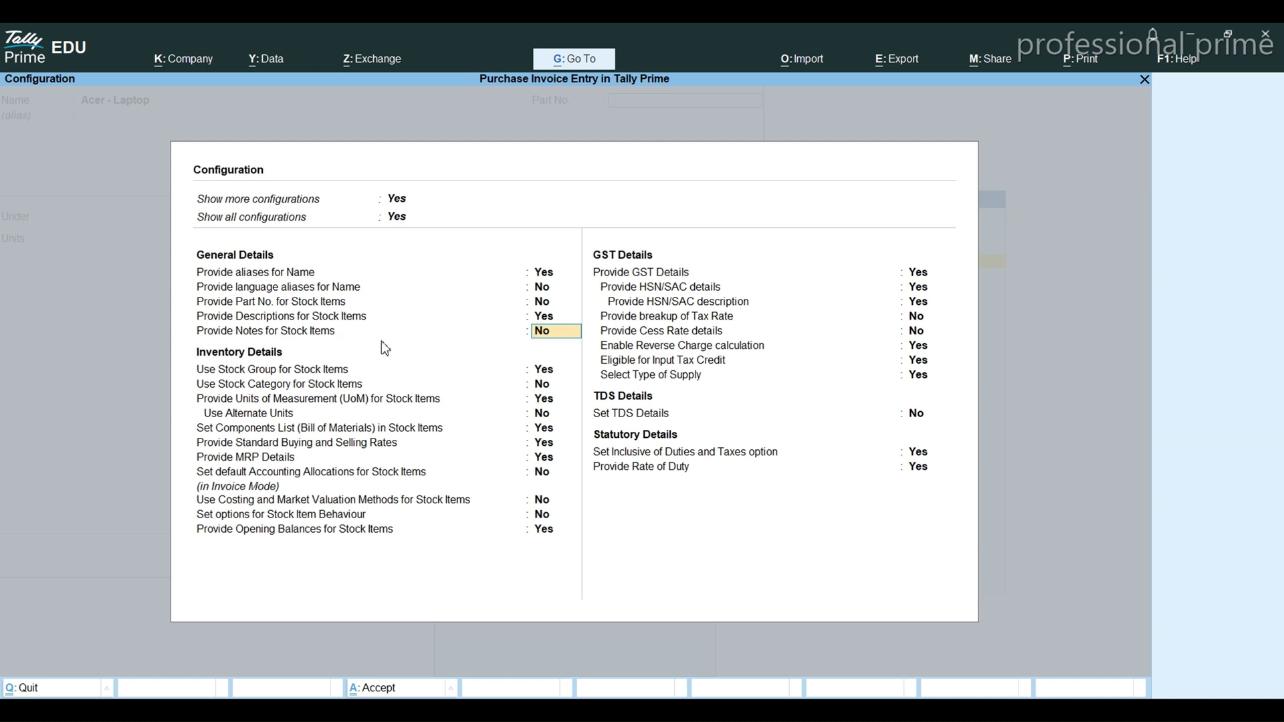
pyautogui.press('y')
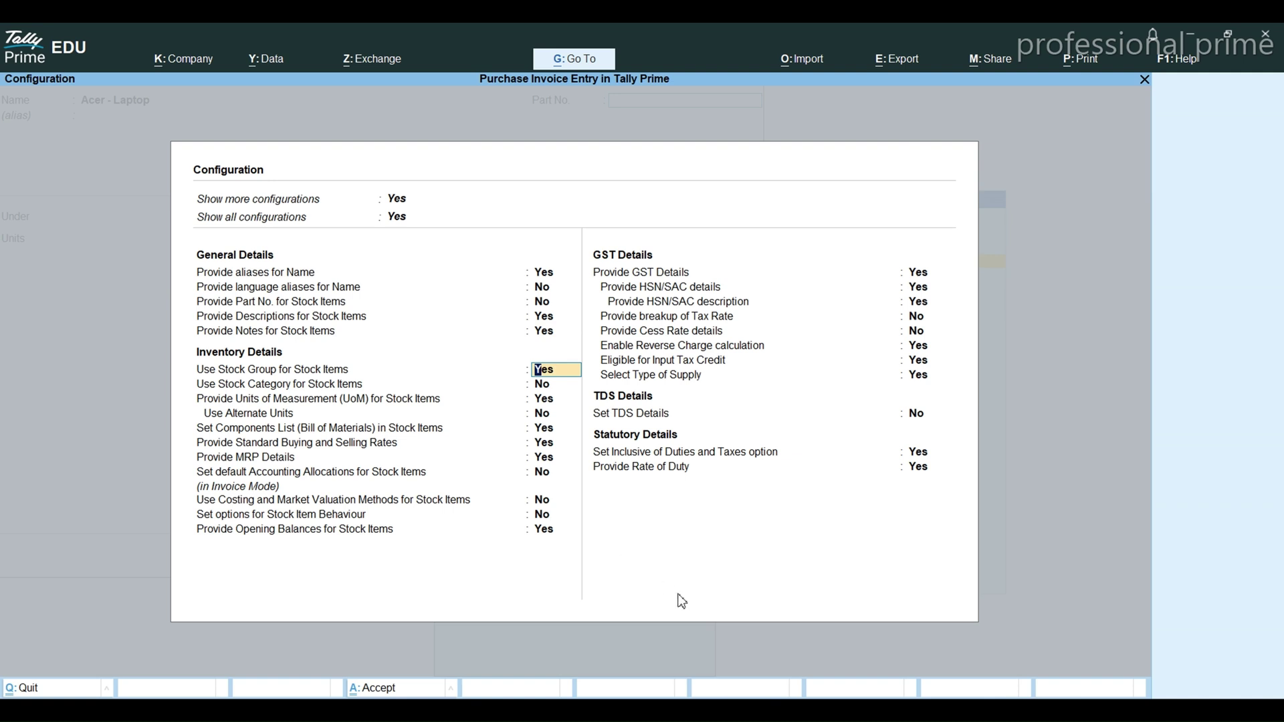
pyautogui.hotkey('ctrl', 'a')
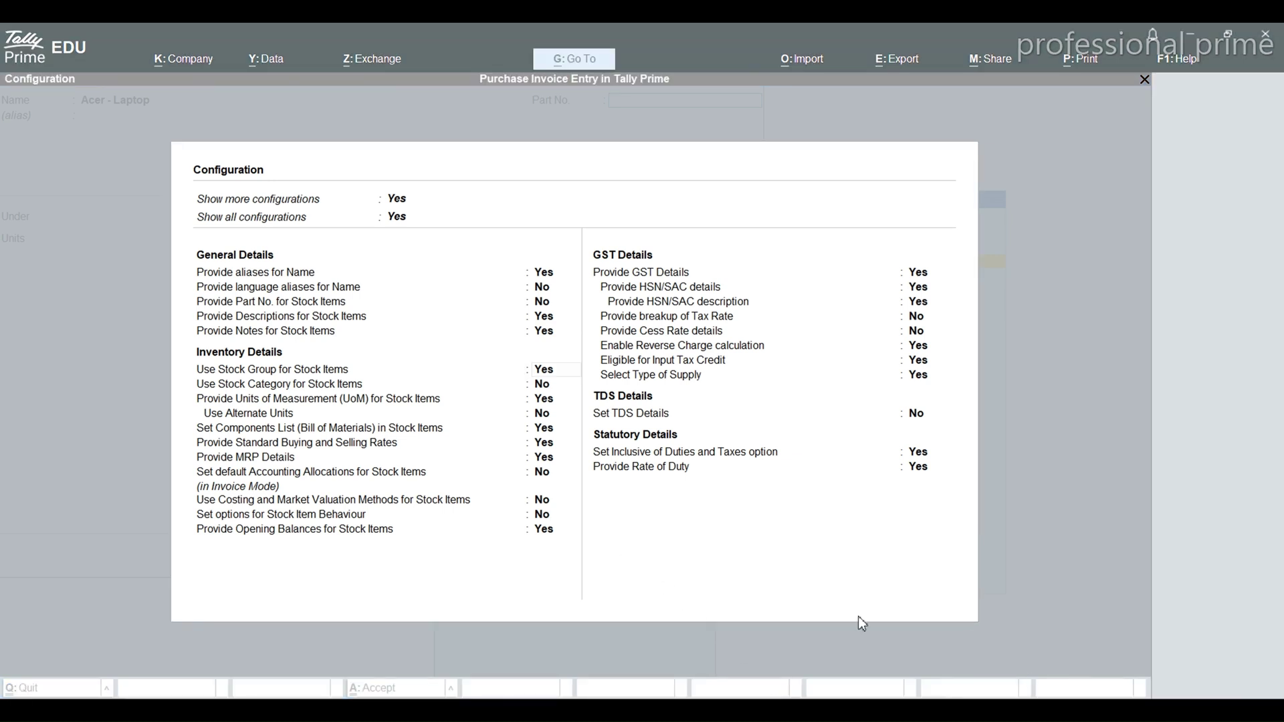
# - Set Components List (Bill of Materials) to No, keep the remaining options, and save the stock item configuration
pyautogui.click(546, 402)
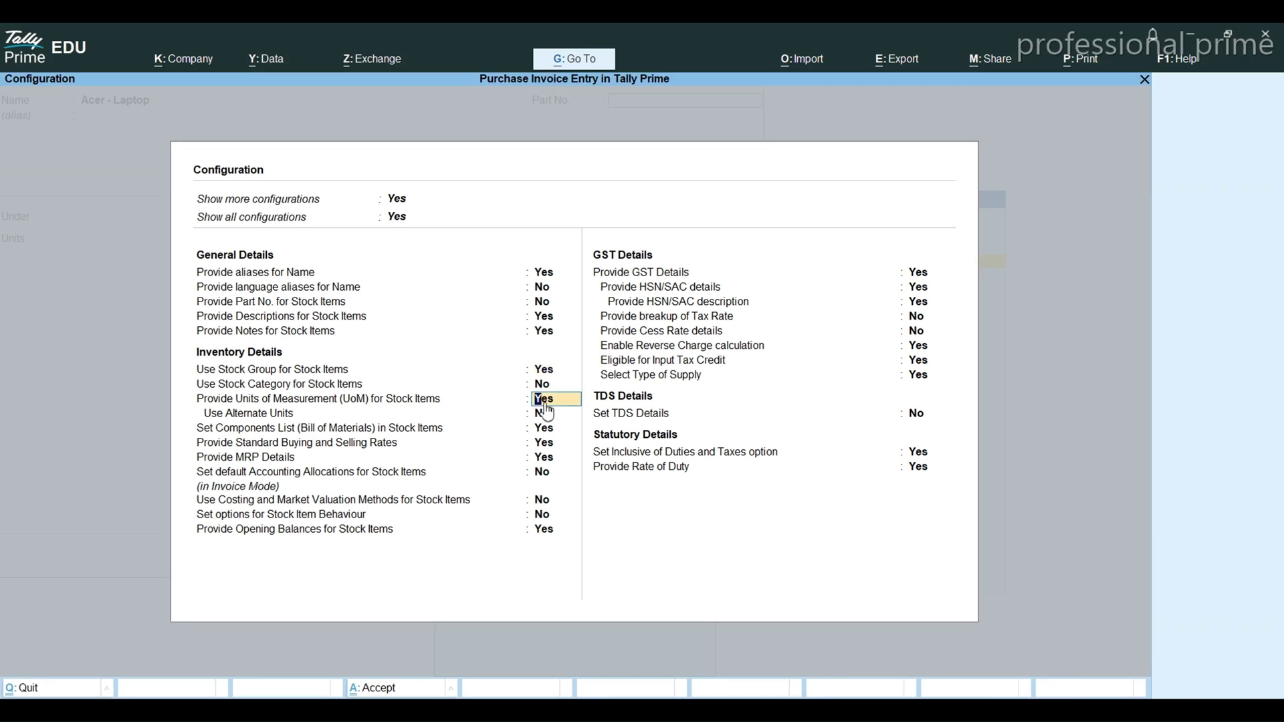
pyautogui.press('Return')
pyautogui.press('Return')
pyautogui.write('n')
pyautogui.press('Return')
pyautogui.press('Return')
pyautogui.press('Return')
pyautogui.press('Return')
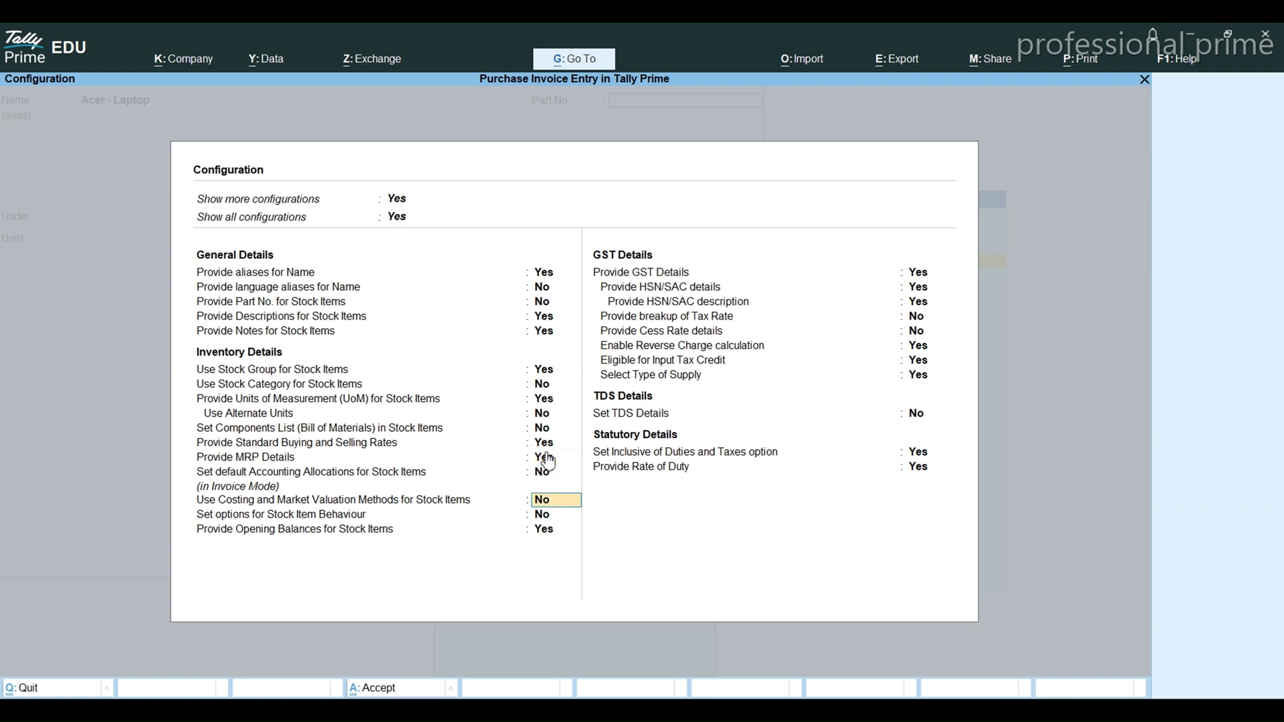
pyautogui.press('Return')
pyautogui.press('Return')
pyautogui.press('Return')
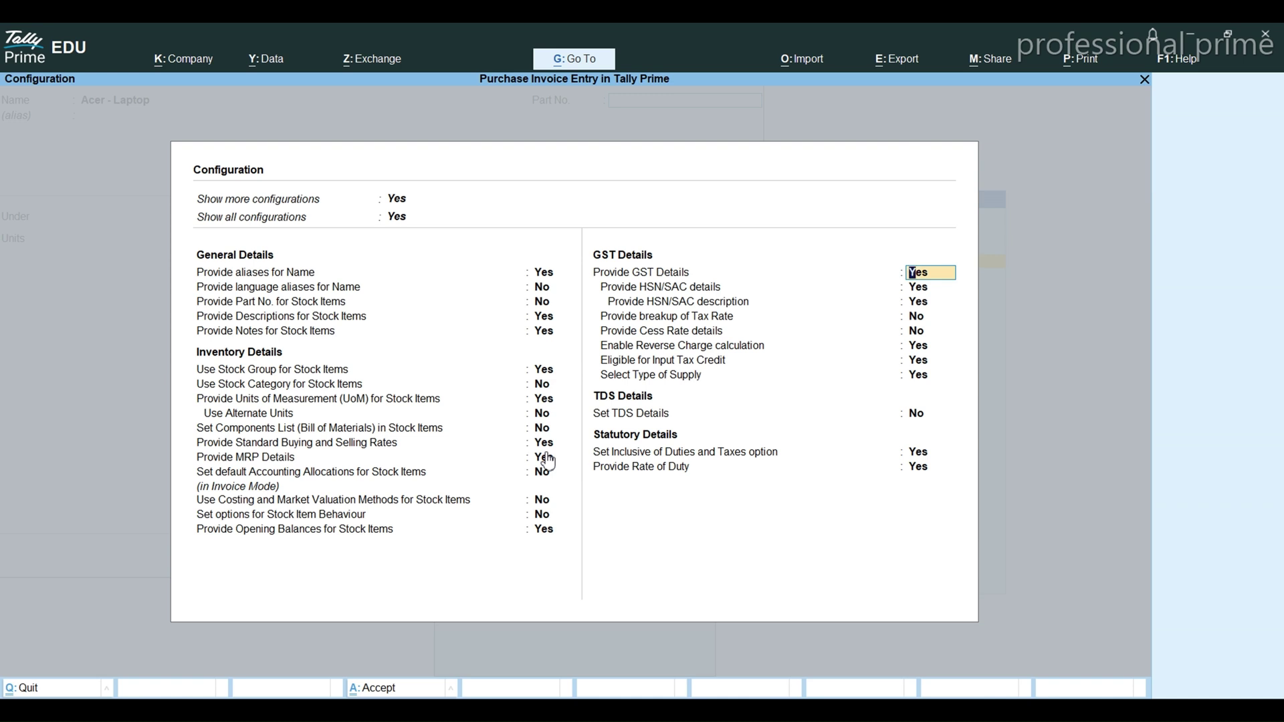
pyautogui.hotkey('ctrl', 'a')
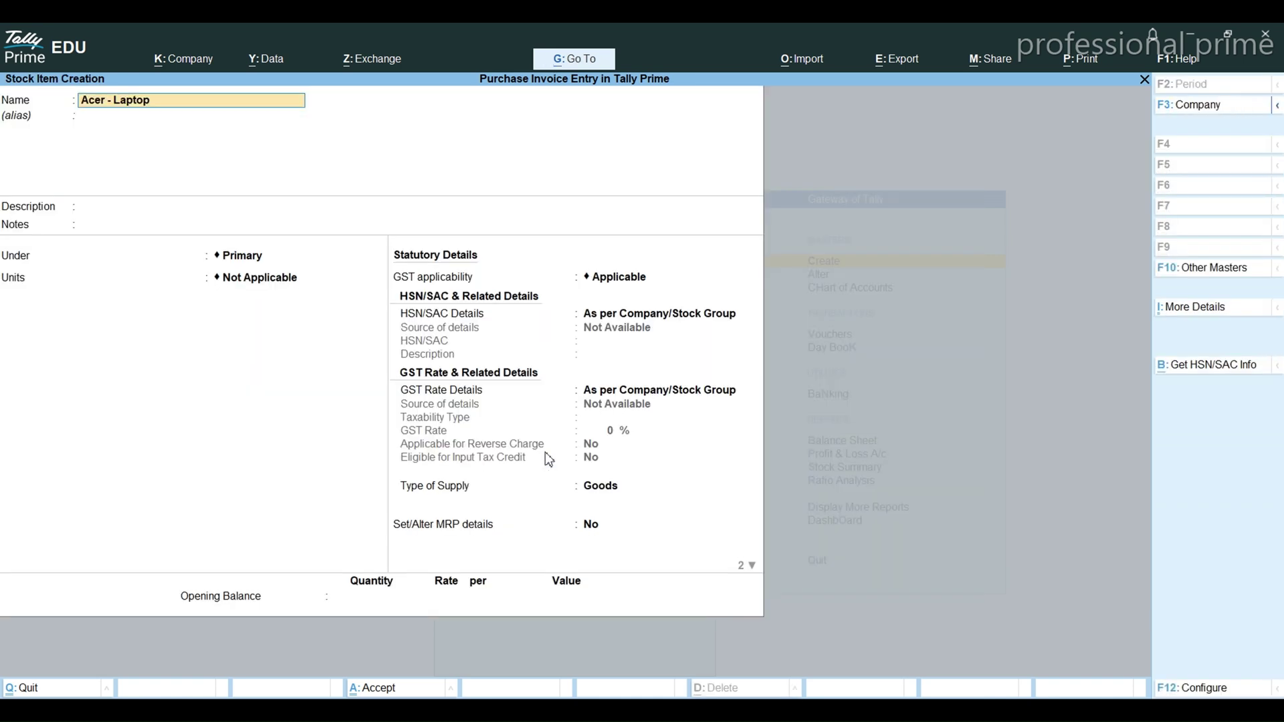
# - Leave the Acer - Laptop item's description and notes blank, place it under the Laptop stock group, and set its unit to PC
pyautogui.press('Return')
pyautogui.press('Return')
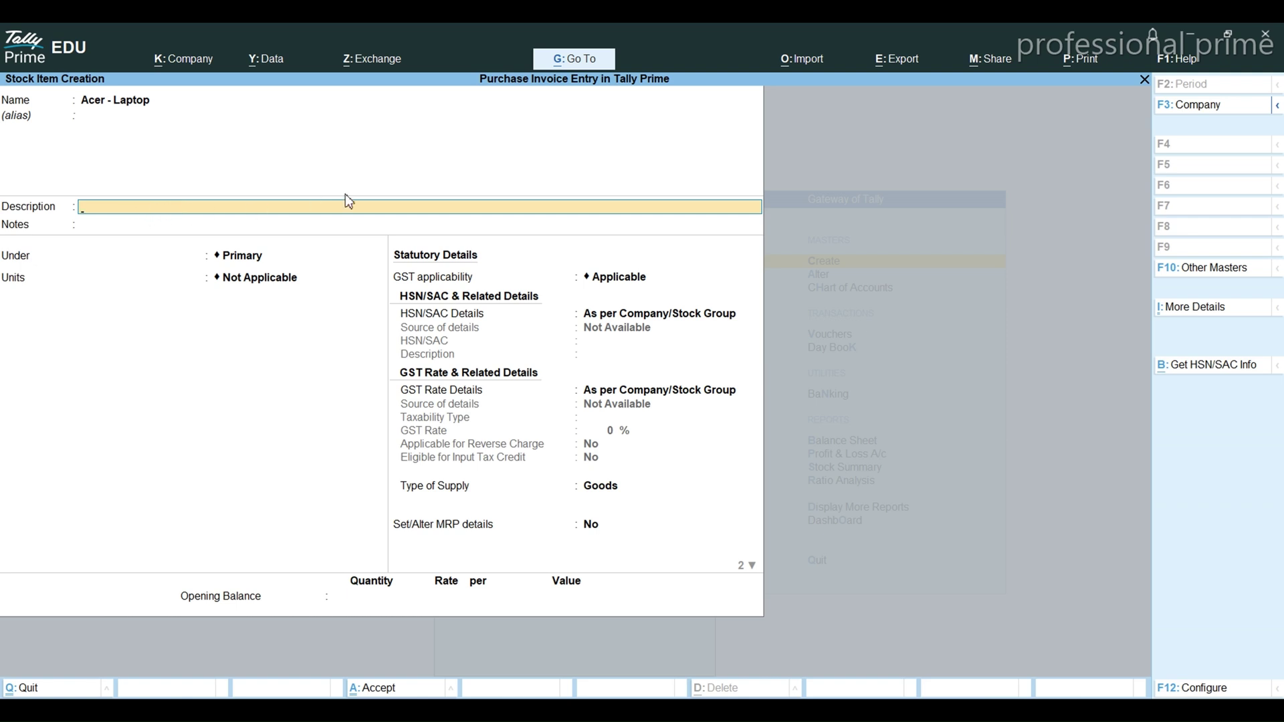
pyautogui.press('Return')
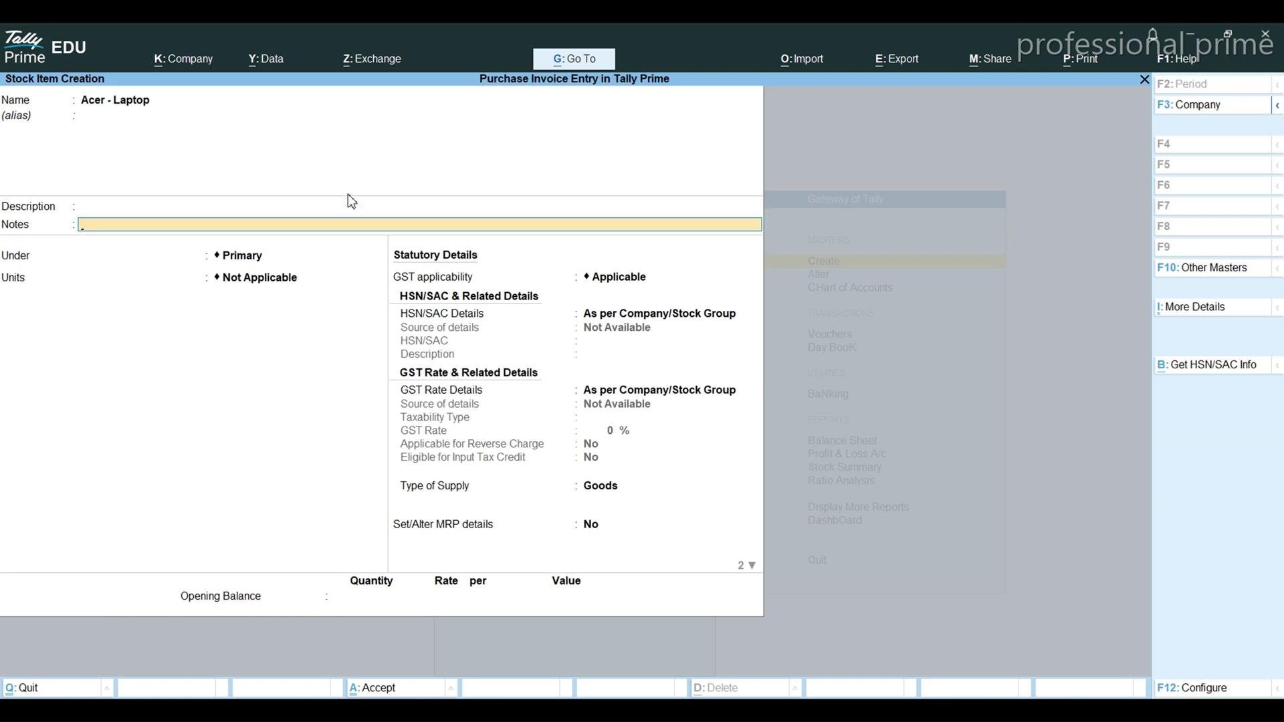
pyautogui.press('Return')
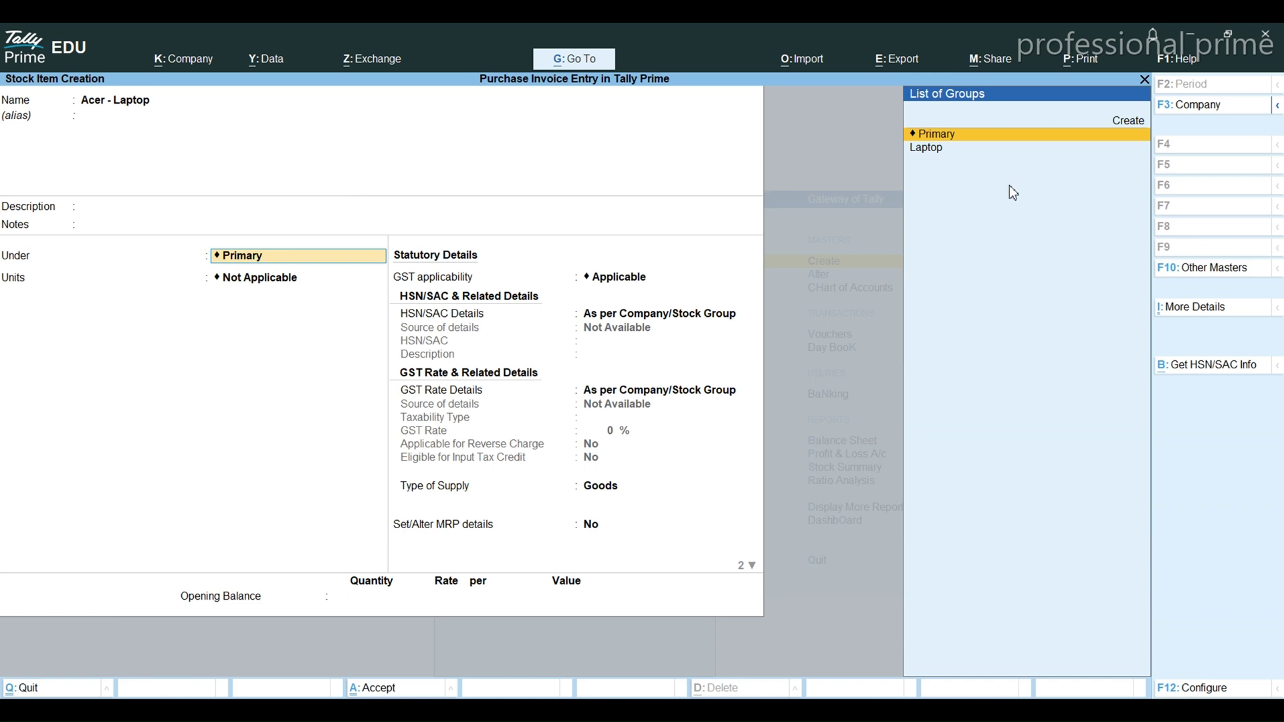
pyautogui.click(925, 153)
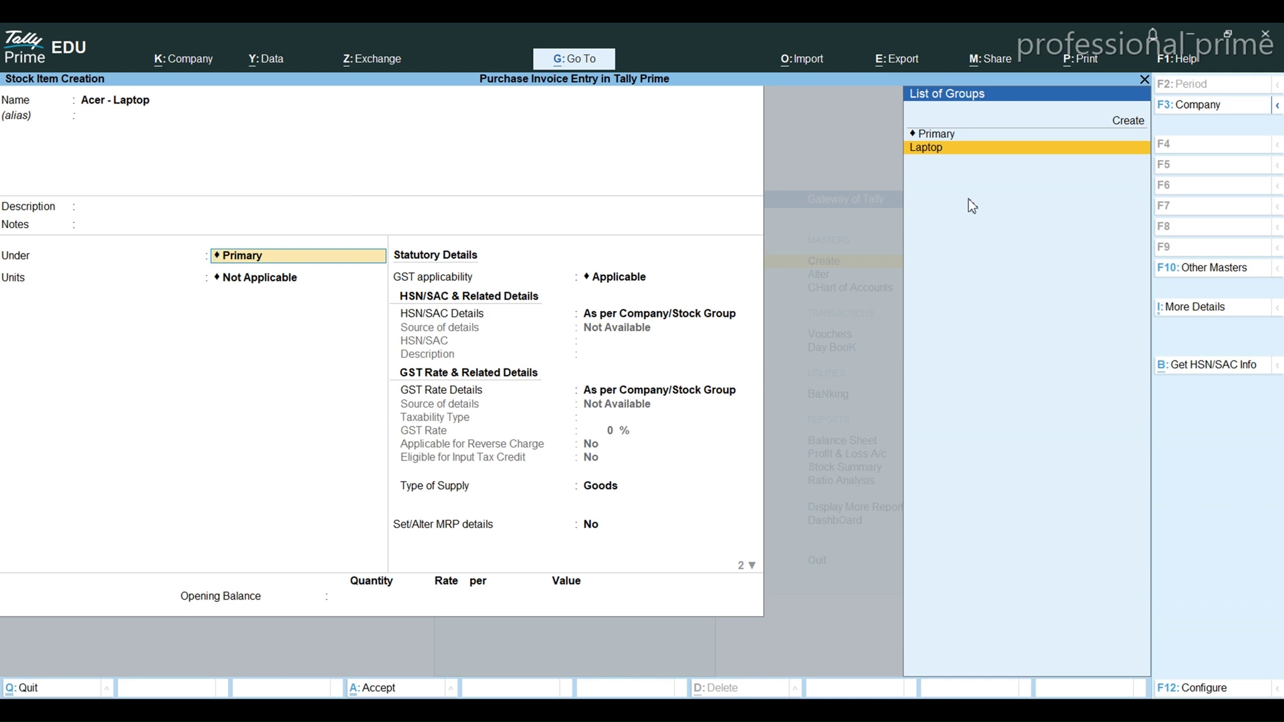
pyautogui.press('Return')
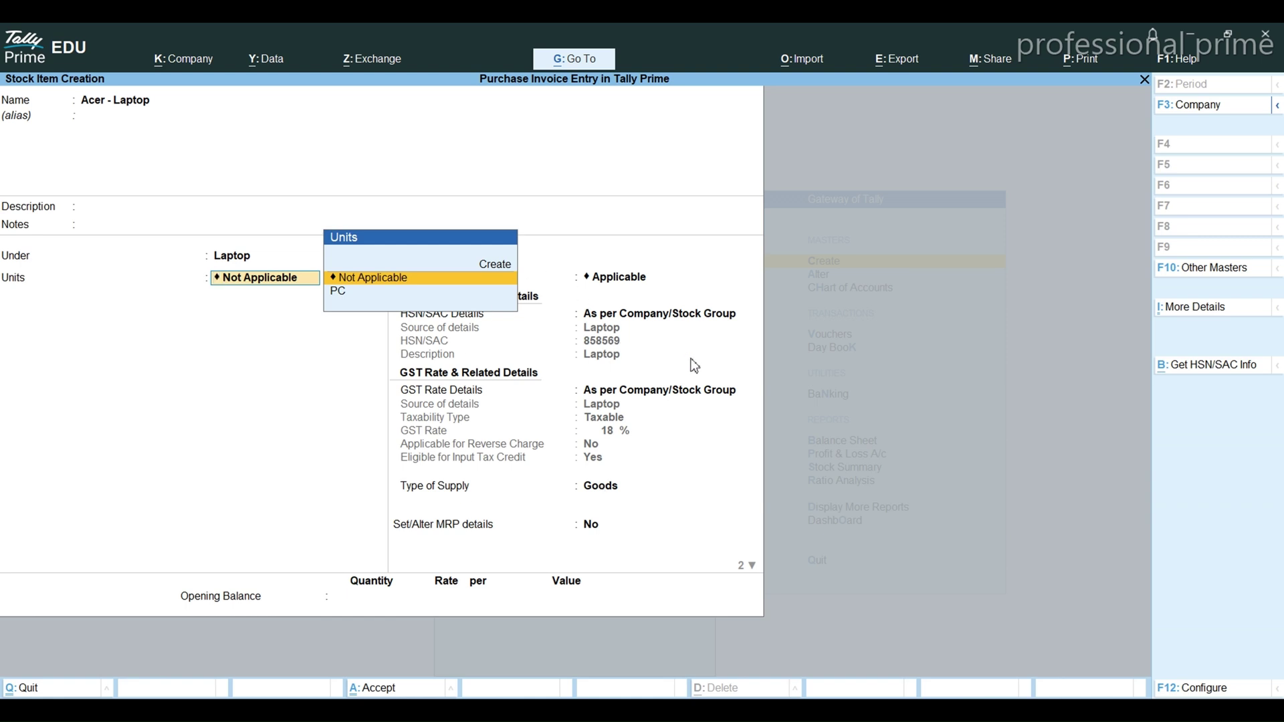
pyautogui.press('Down')
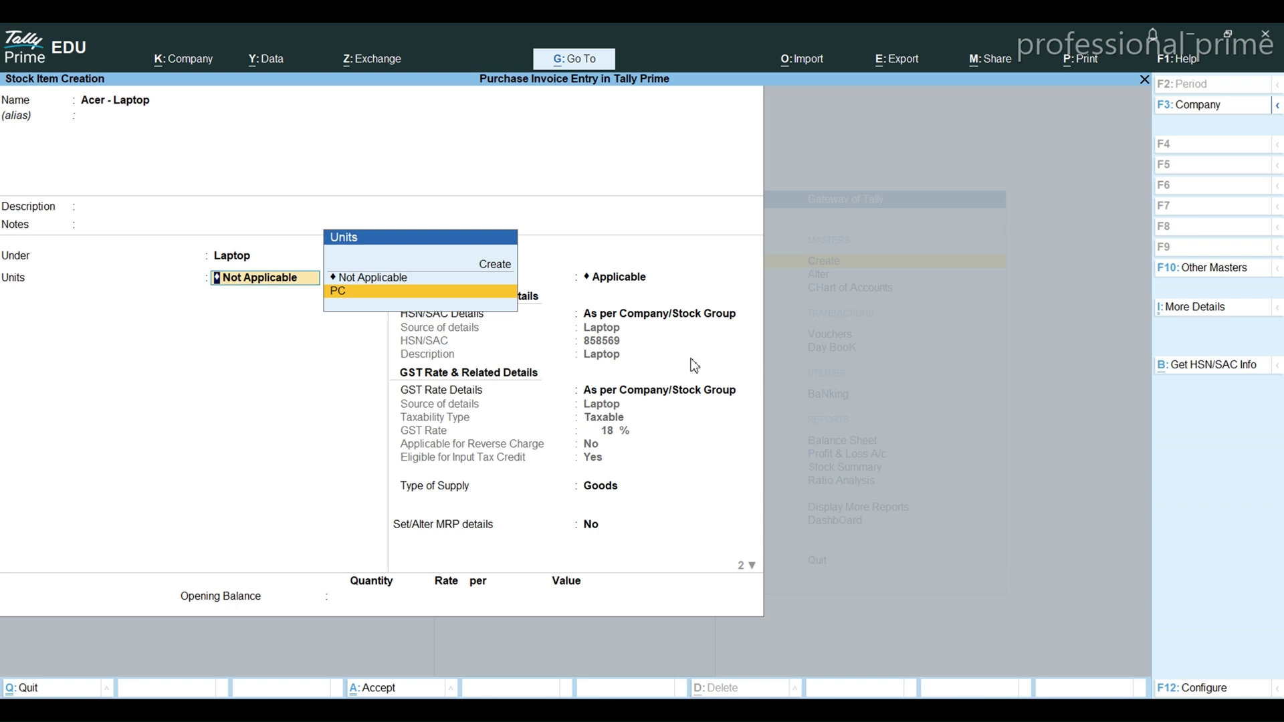
pyautogui.press('Return')
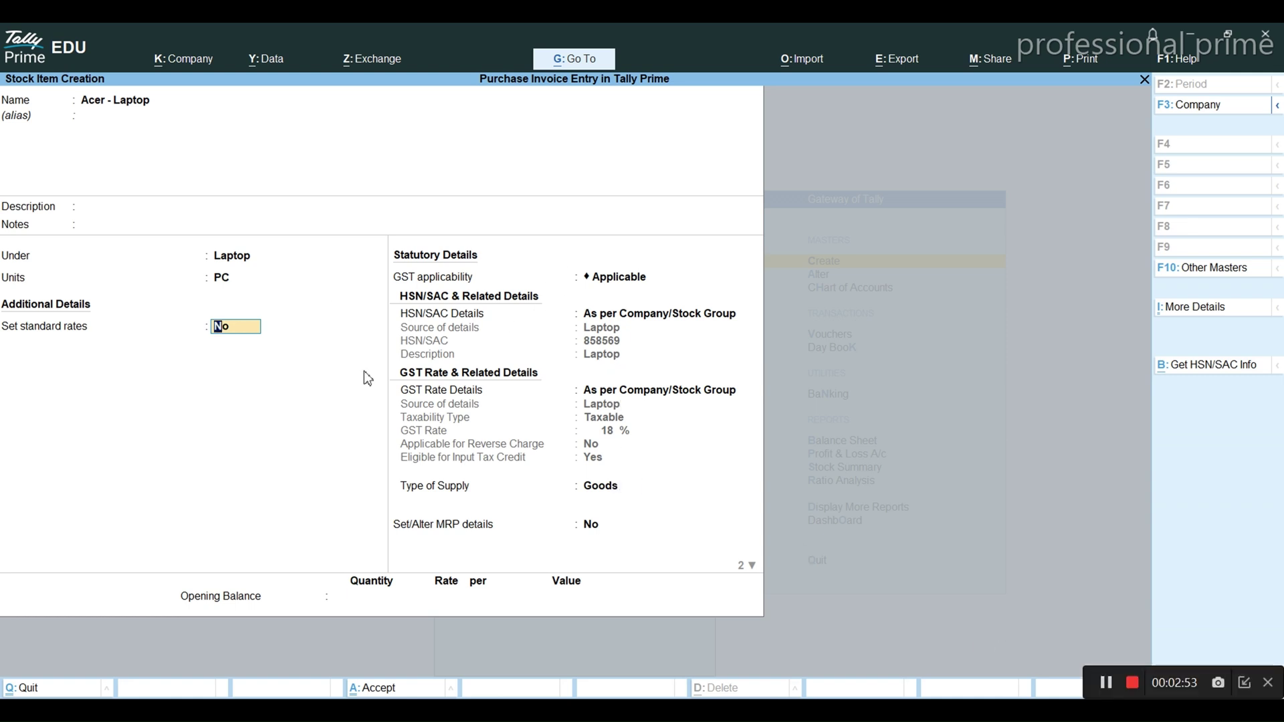
# - Abandon the unsaved stock item and return to the Gateway of Tally
pyautogui.press('Escape')
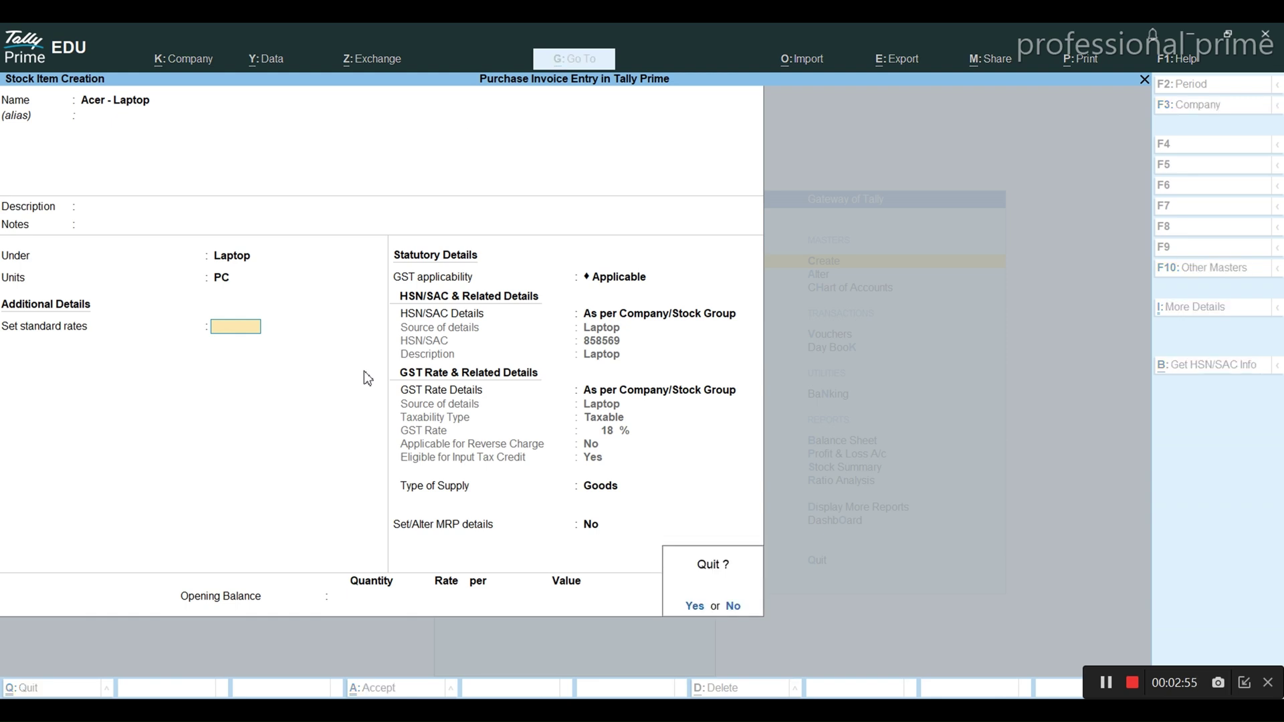
pyautogui.press('y')
pyautogui.press('Up')
pyautogui.press('Up')
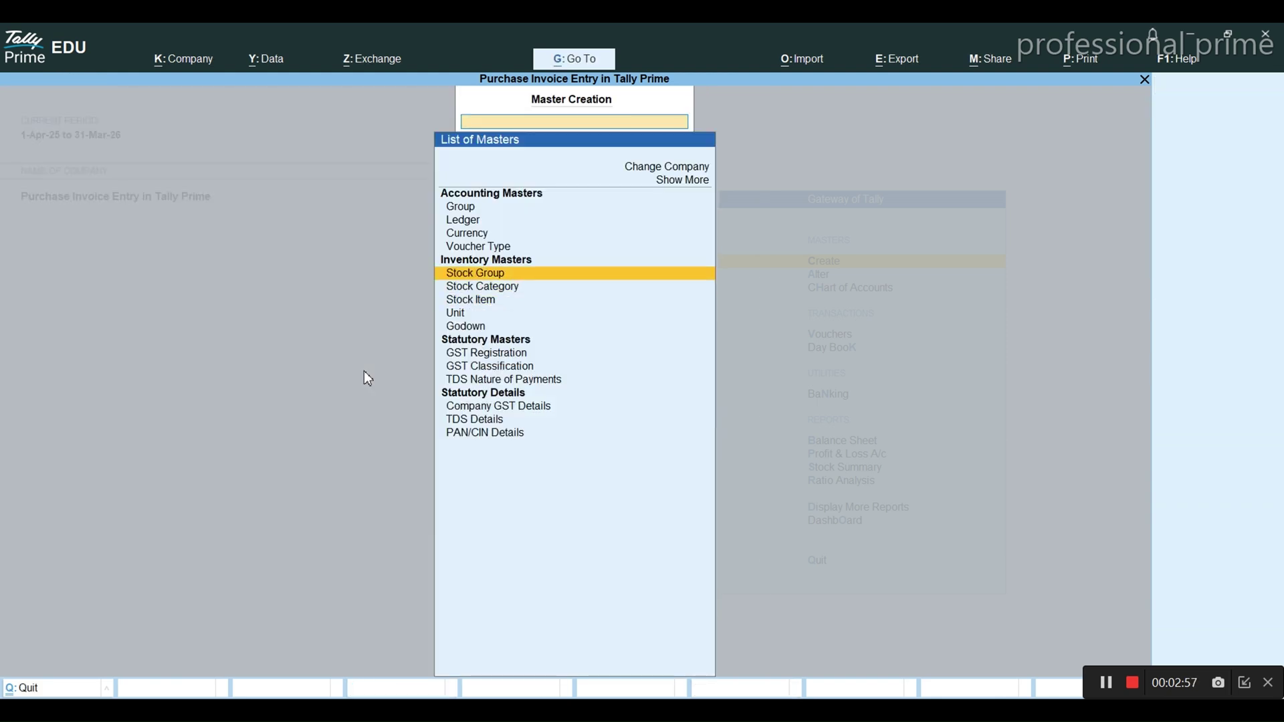
pyautogui.press('Return')
pyautogui.press('Escape')
pyautogui.press('Escape')
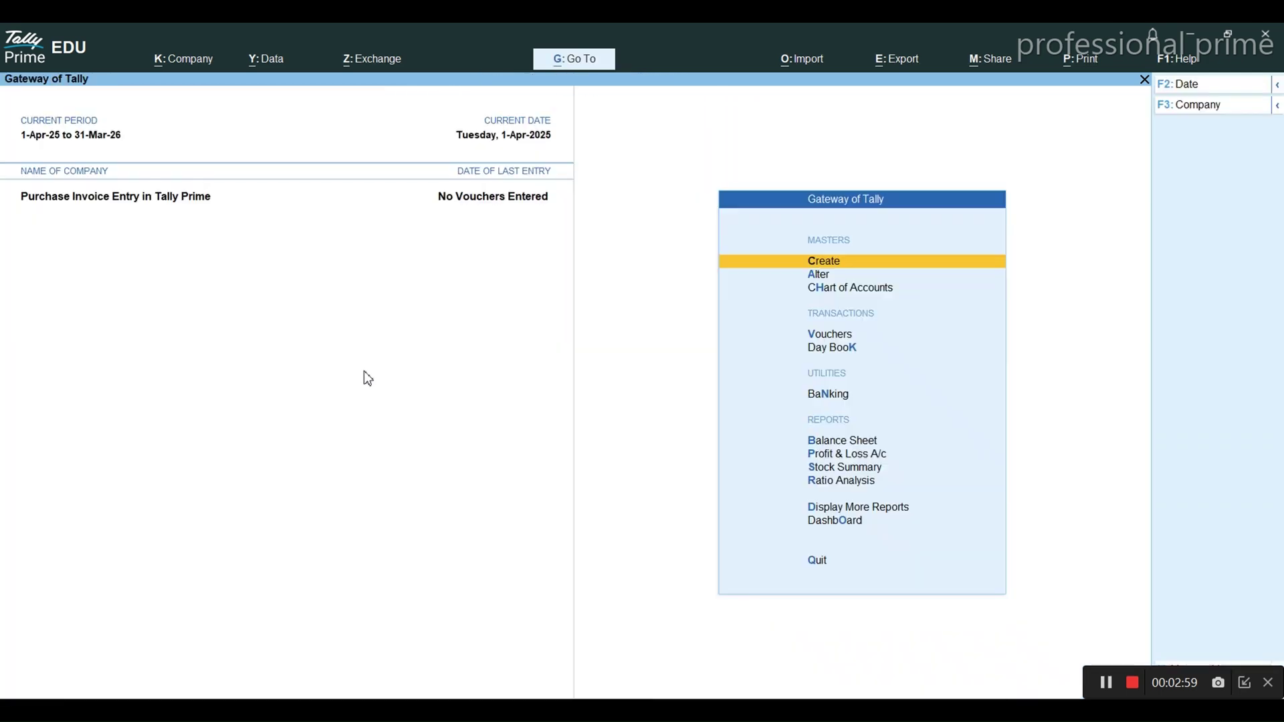
# - Open the existing Laptop stock group for alteration and delete it
pyautogui.press('Down')
pyautogui.press('Return')
pyautogui.press('Down')
pyautogui.press('Down')
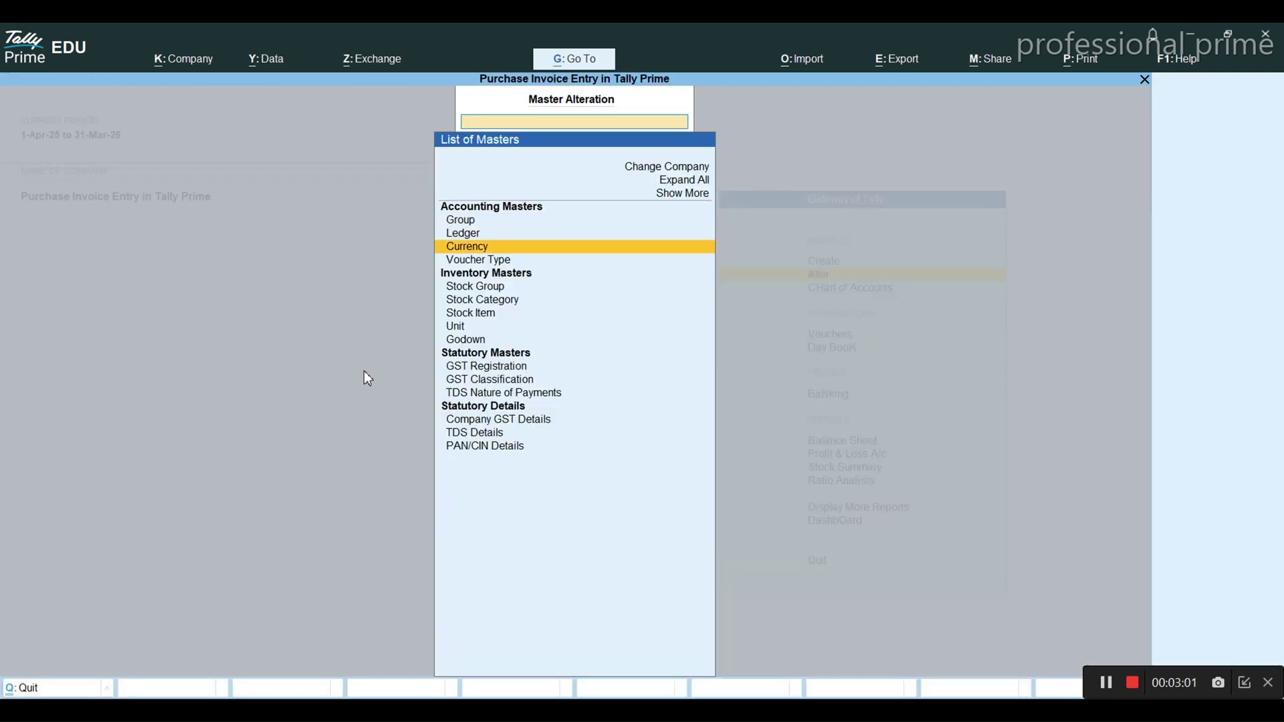
pyautogui.press('Down')
pyautogui.press('Down')
pyautogui.press('Return')
pyautogui.press('Return')
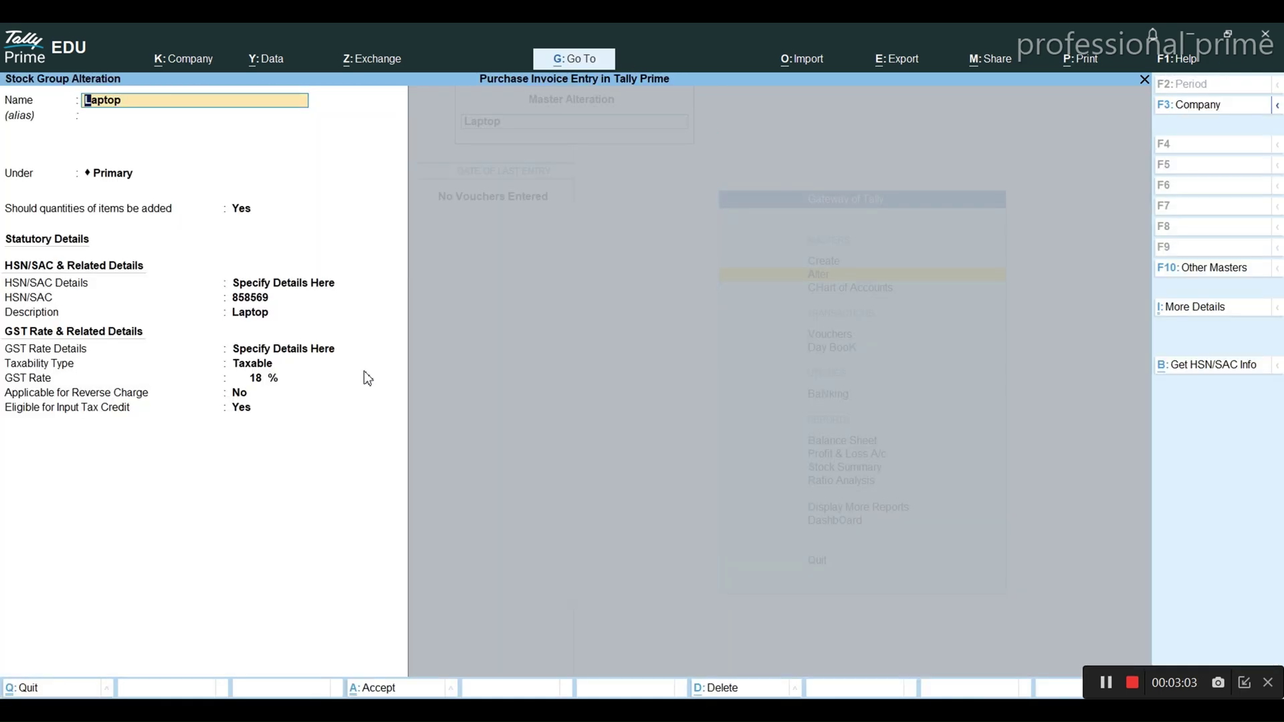
pyautogui.hotkey('alt', 'd')
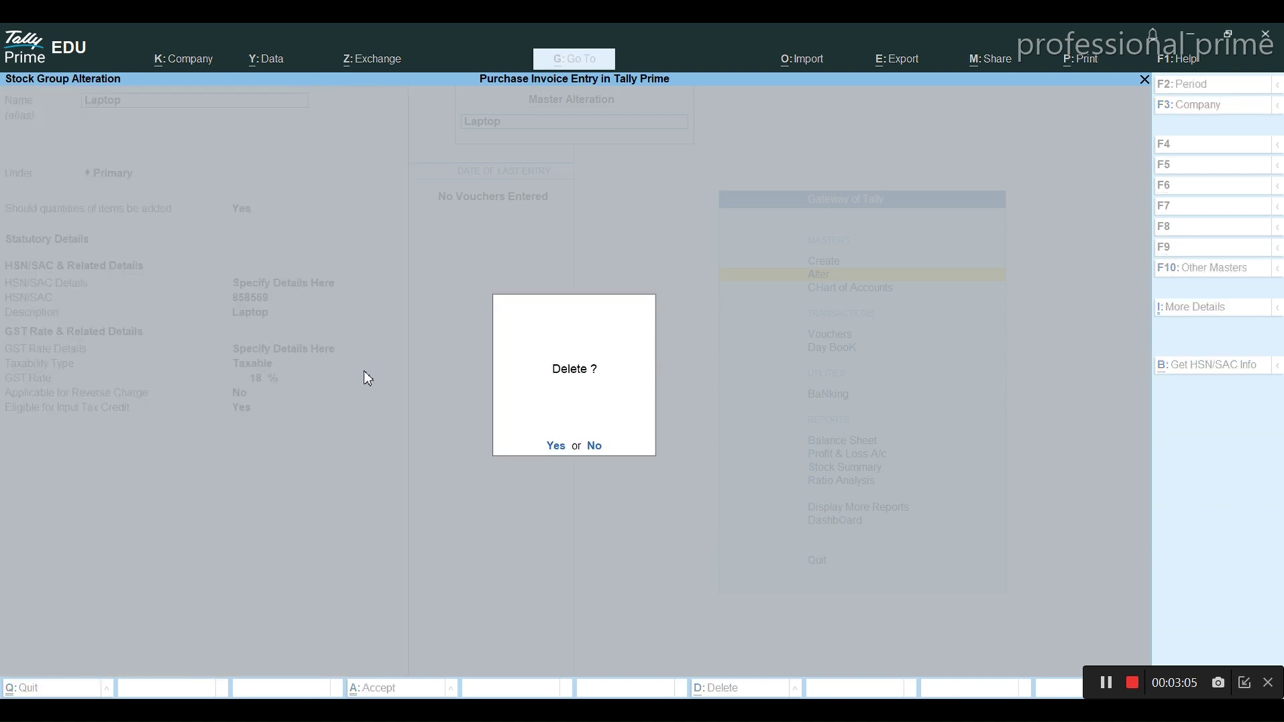
pyautogui.press('y')
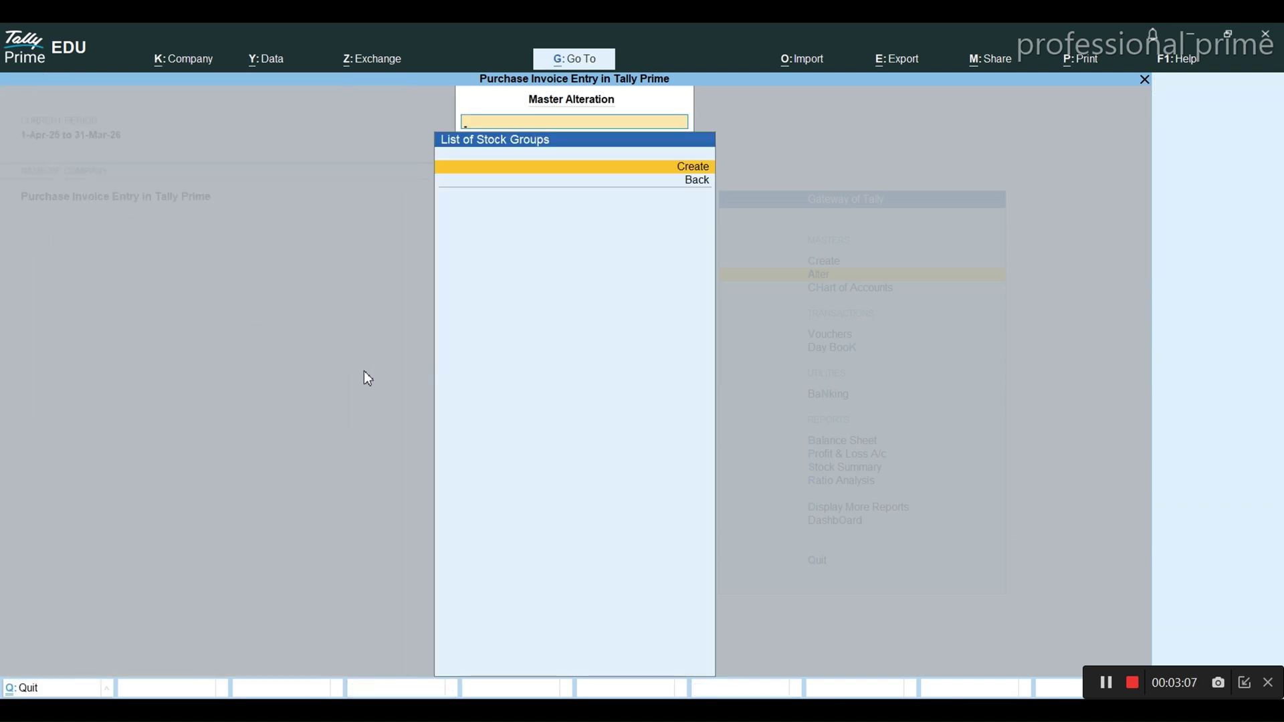
# - Start a new stock group named Laptop under Primary, and set the adding of item quantities to Yes
pyautogui.press('Return')
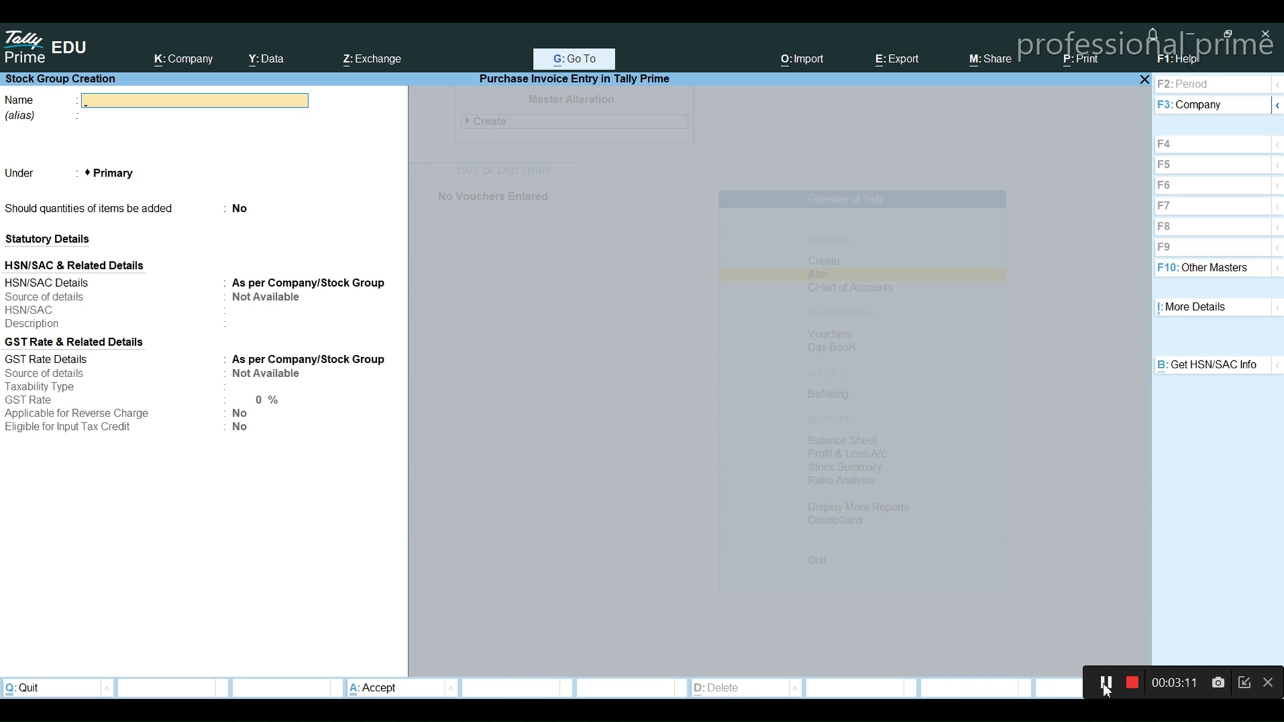
pyautogui.write('Laptop')
pyautogui.press('Return')
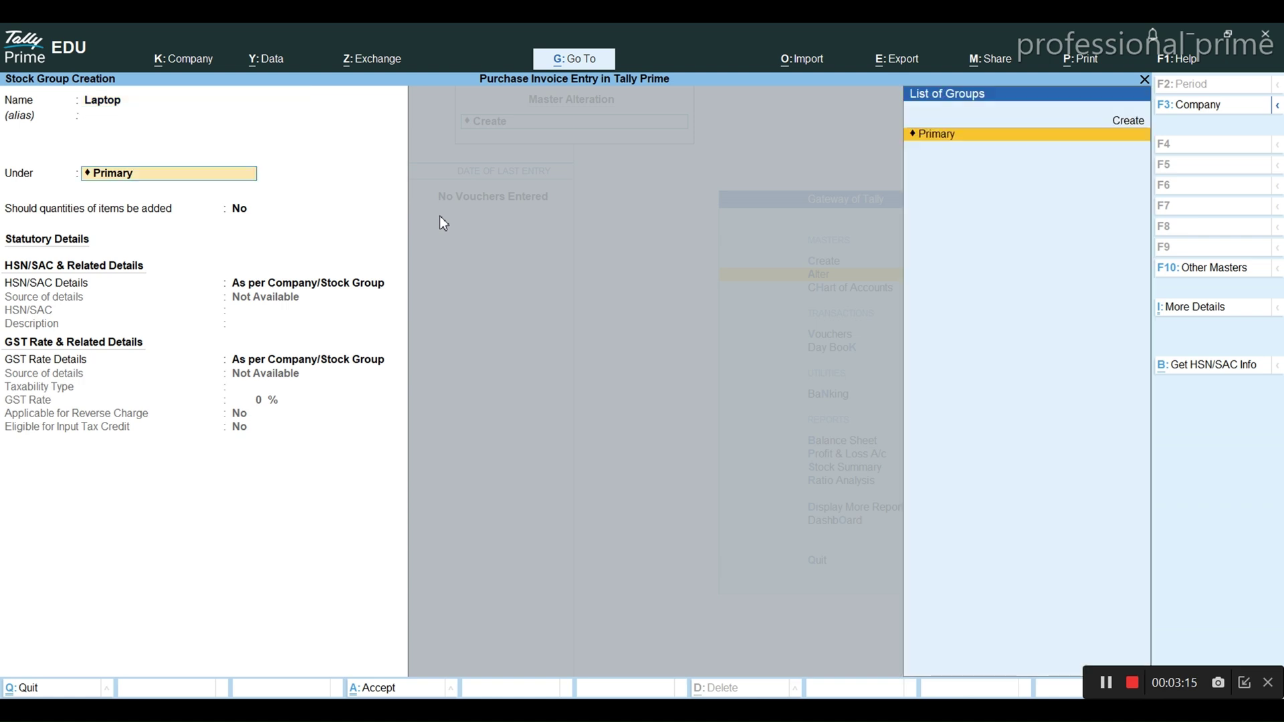
pyautogui.press('Return')
pyautogui.write('y')
pyautogui.press('Return')
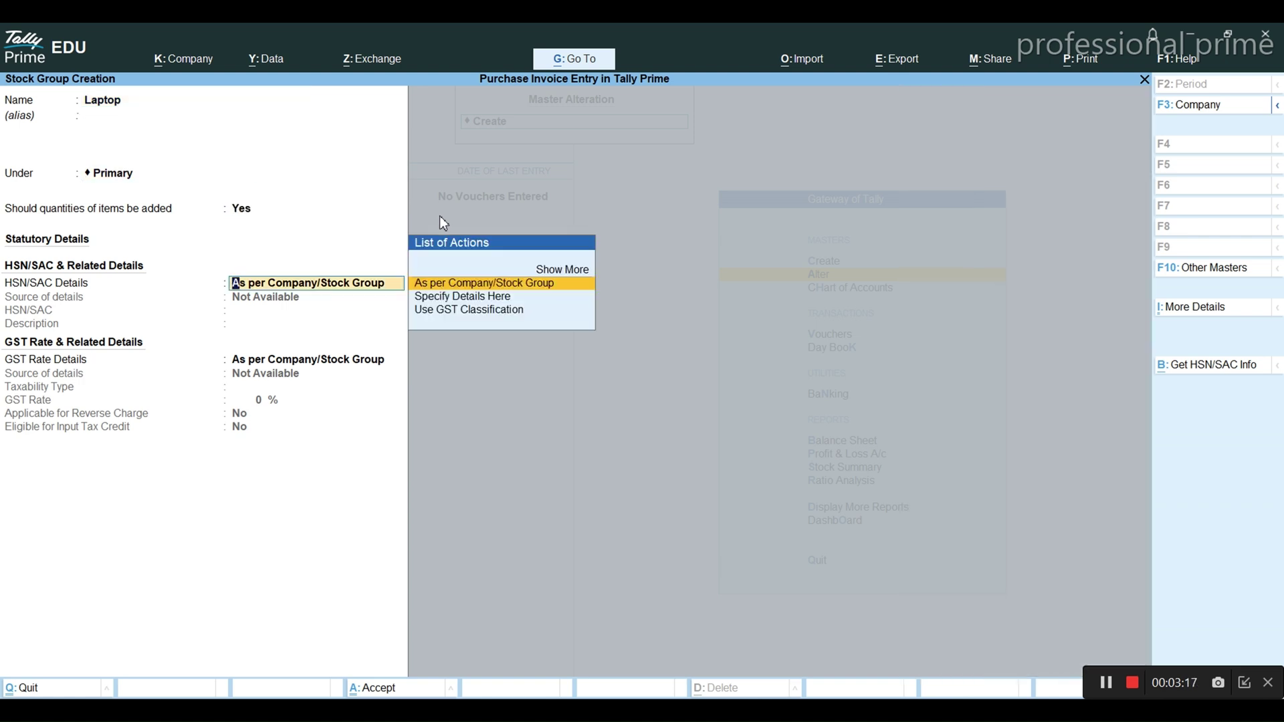
# - Save the Laptop stock group with HSN/SAC and GST rate details set to As per Company/Stock Group, and leave stock group creation
pyautogui.press('Return')
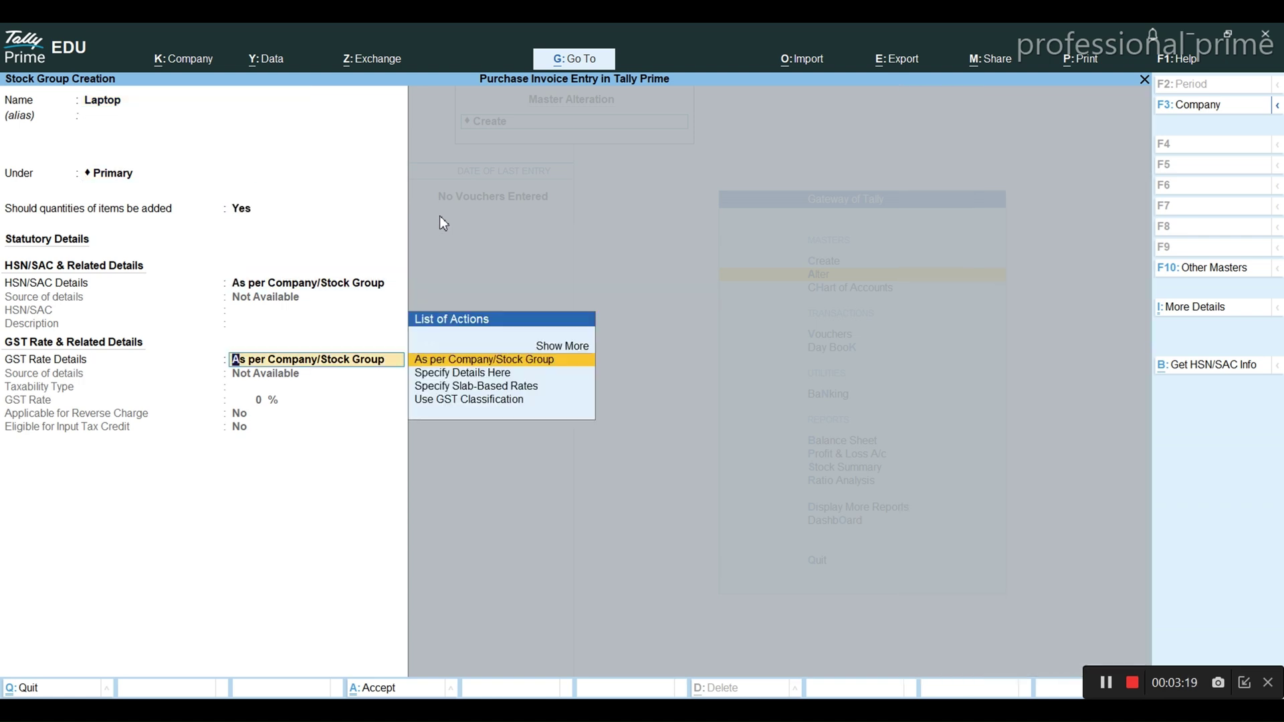
pyautogui.press('Return')
pyautogui.press('y')
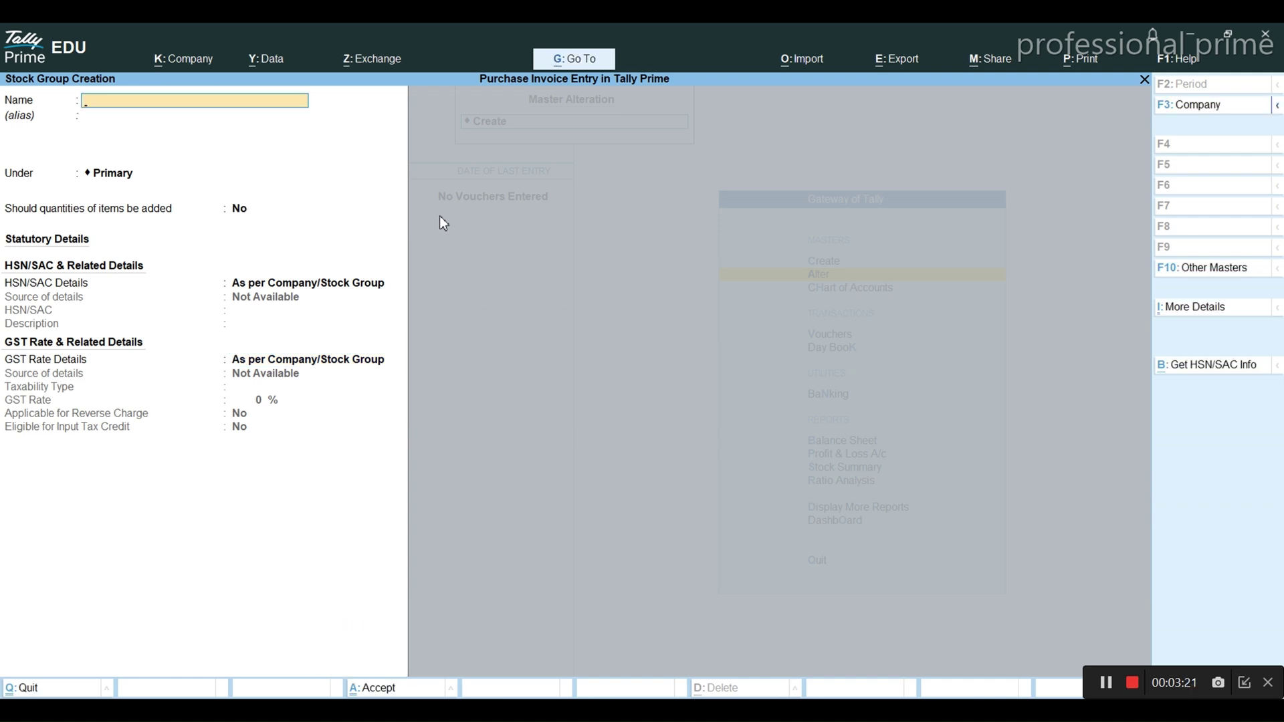
pyautogui.press('Escape')
pyautogui.press('Escape')
pyautogui.press('Down')
pyautogui.press('Down')
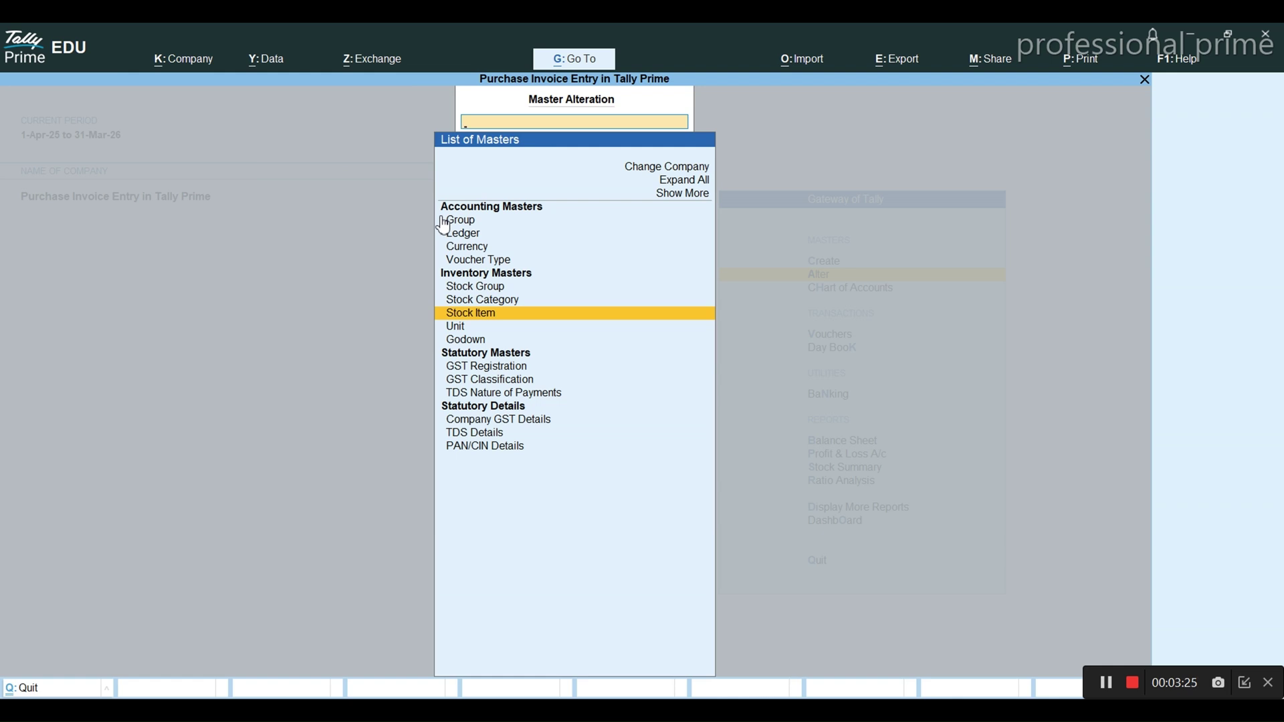
pyautogui.press('Return')
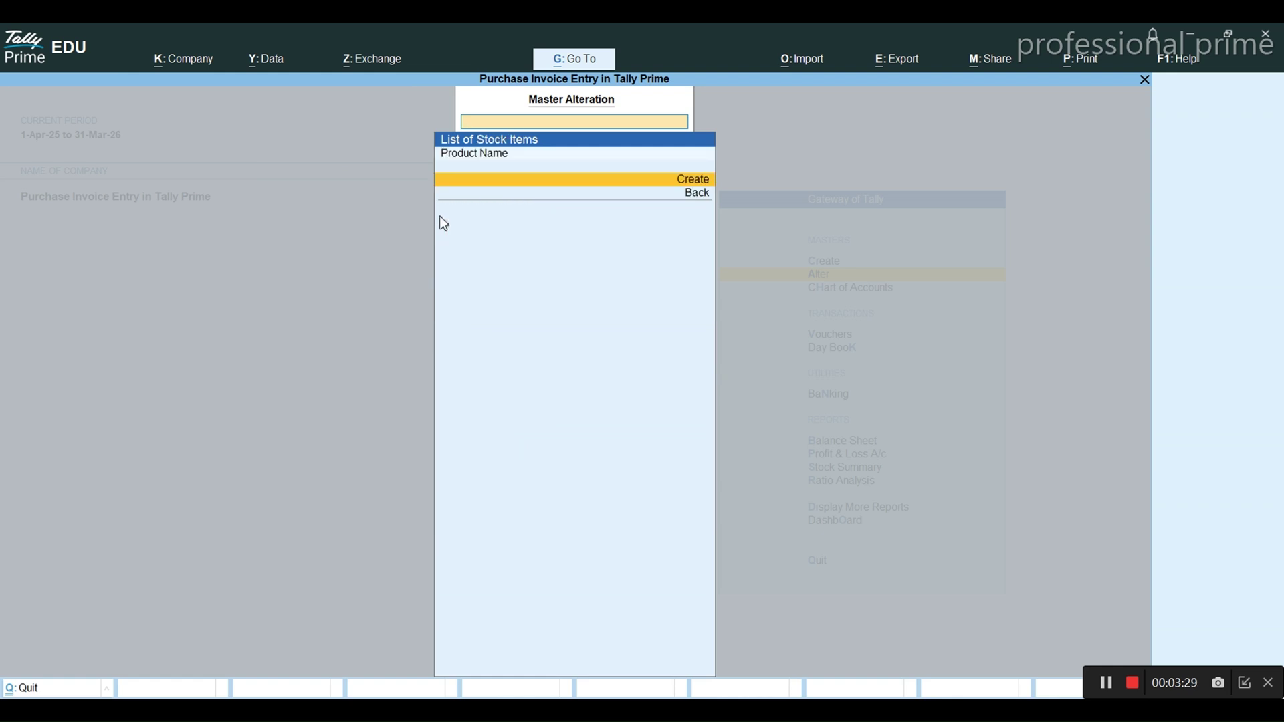
pyautogui.press('Escape')
pyautogui.press('Escape')
# - Start creating a new stock item named "Acer - Laptop", leaving the alias, description and notes empty
pyautogui.press('Up')
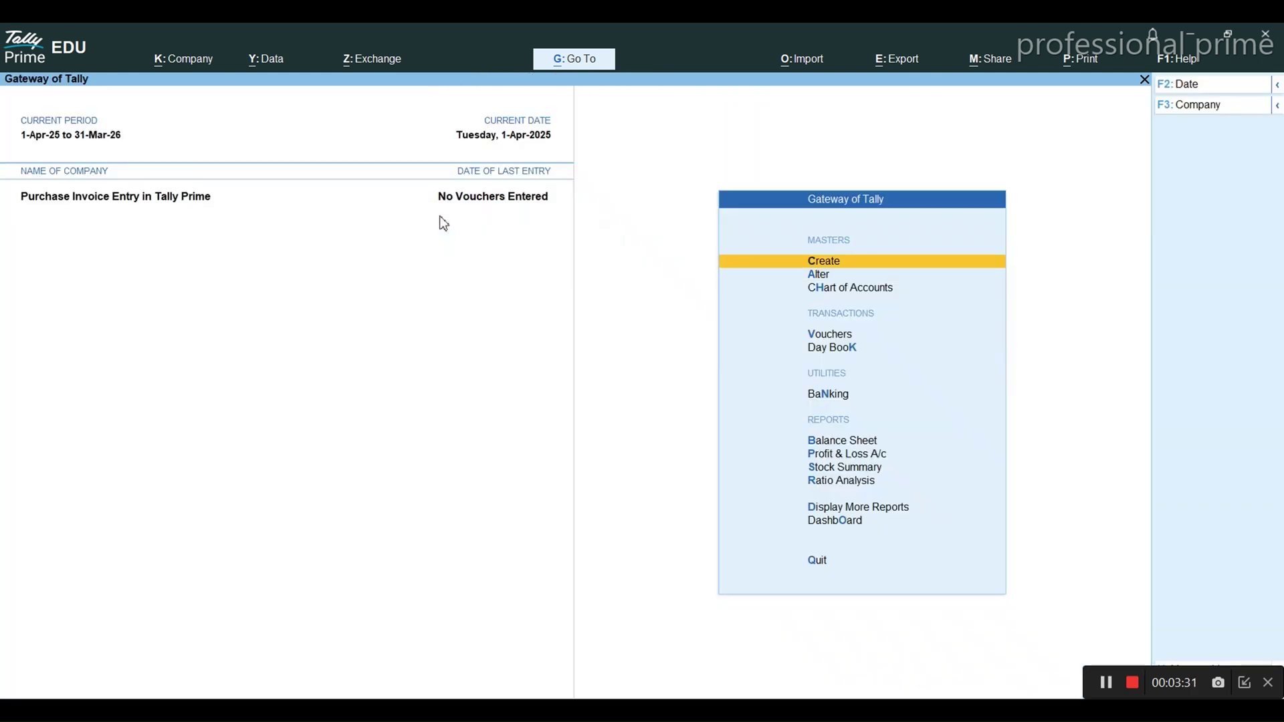
pyautogui.press('Return')
pyautogui.press('Down')
pyautogui.press('Down')
pyautogui.press('Down')
pyautogui.press('Down')
pyautogui.press('Down')
pyautogui.press('Down')
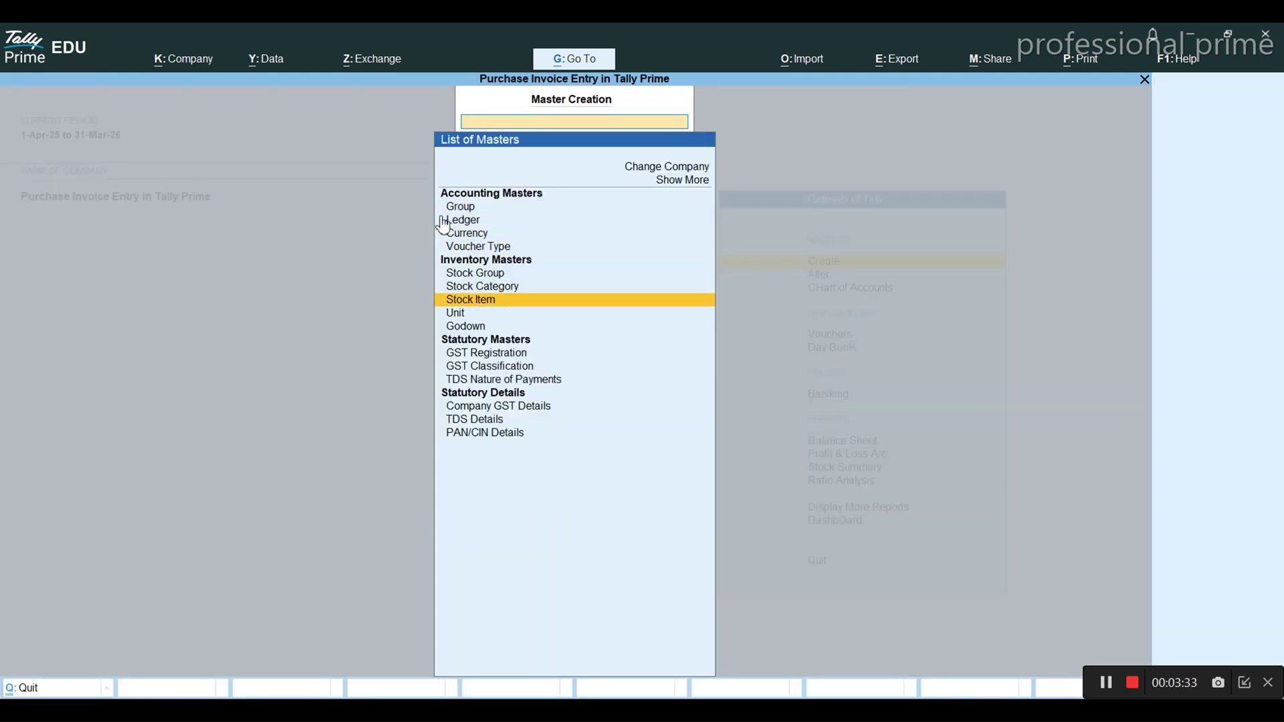
pyautogui.press('Return')
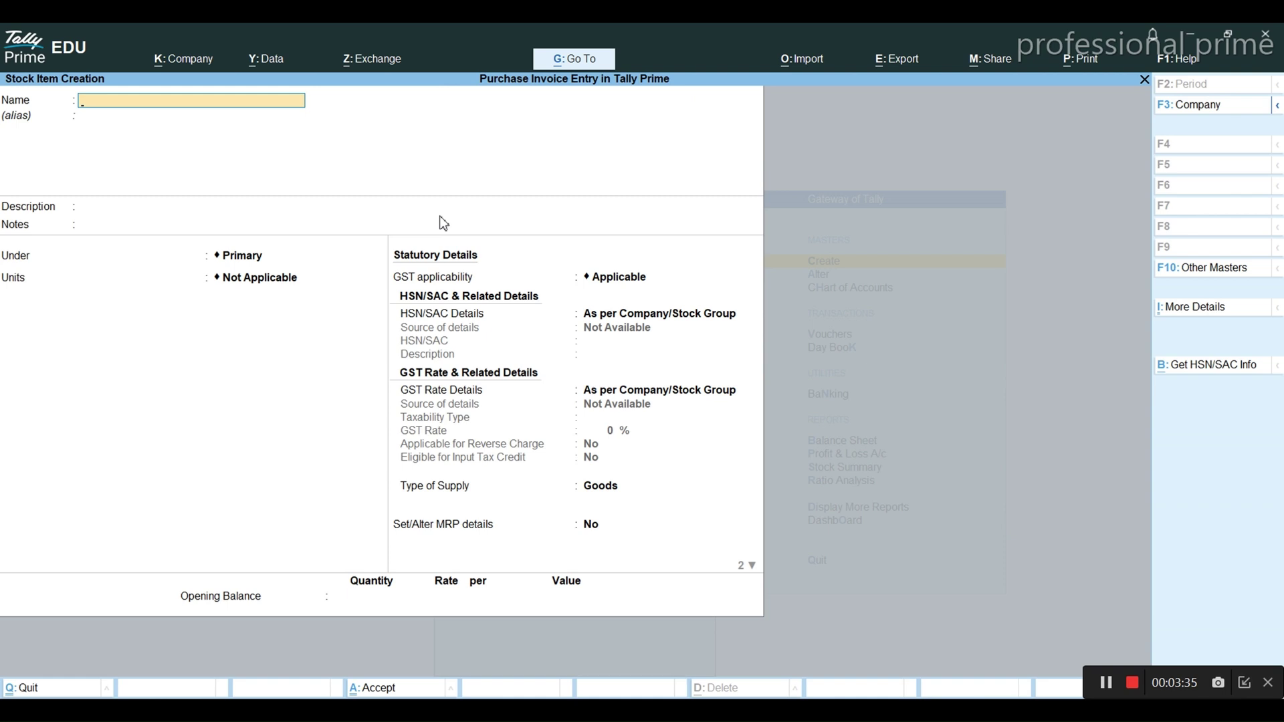
pyautogui.write('Acer - Laptop')
pyautogui.press('Return')
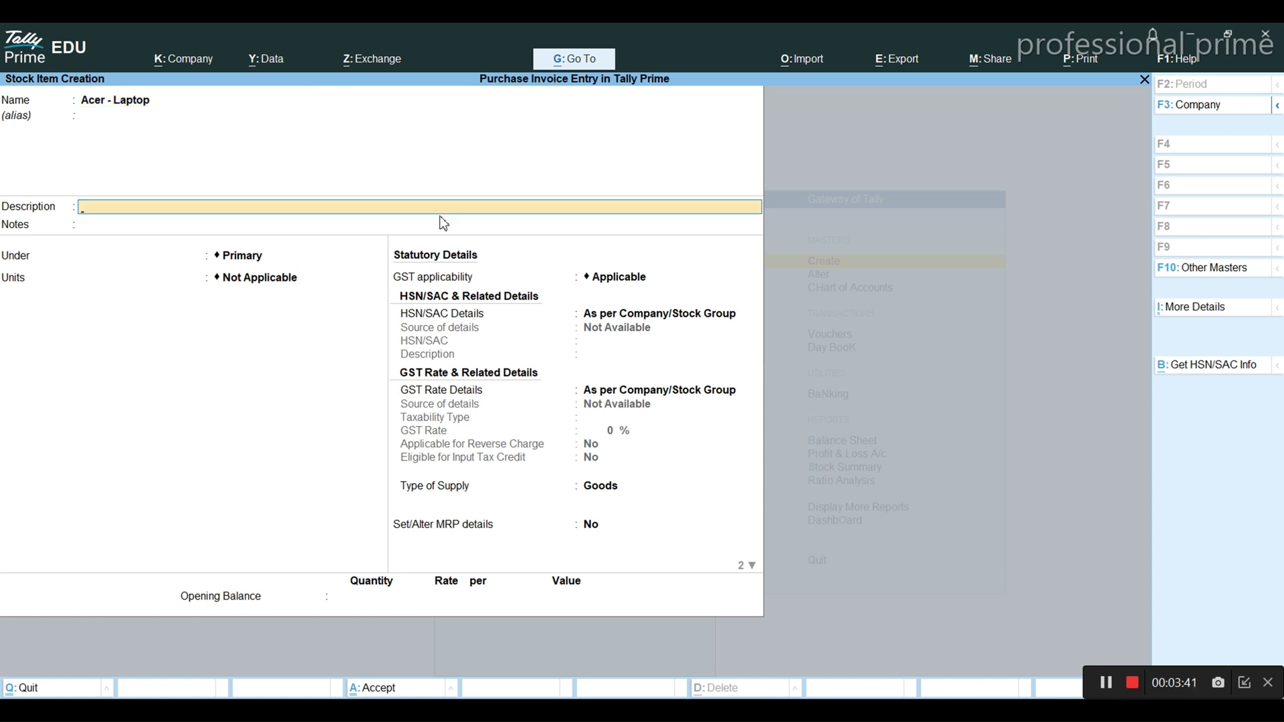
pyautogui.press('Return')
pyautogui.press('Return')
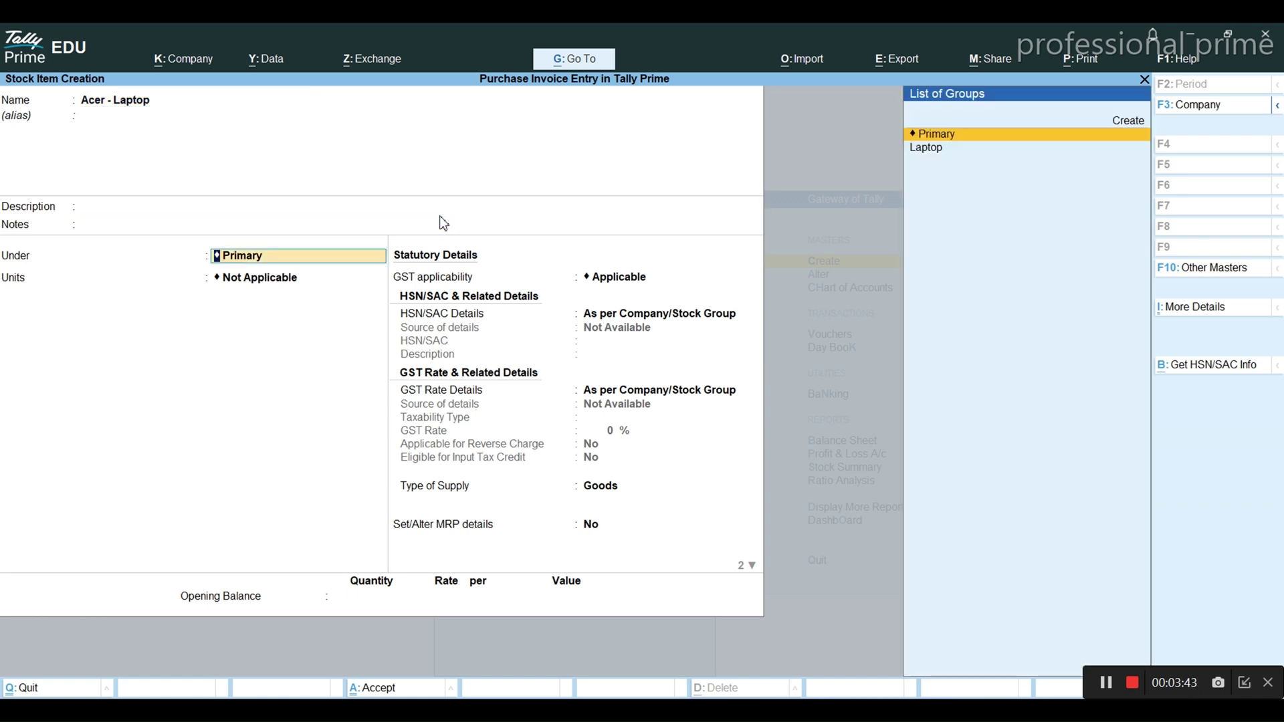
# - Place the stock item under the Laptop group and set its unit to PC
pyautogui.press('Down')
pyautogui.press('Return')
pyautogui.press('Down')
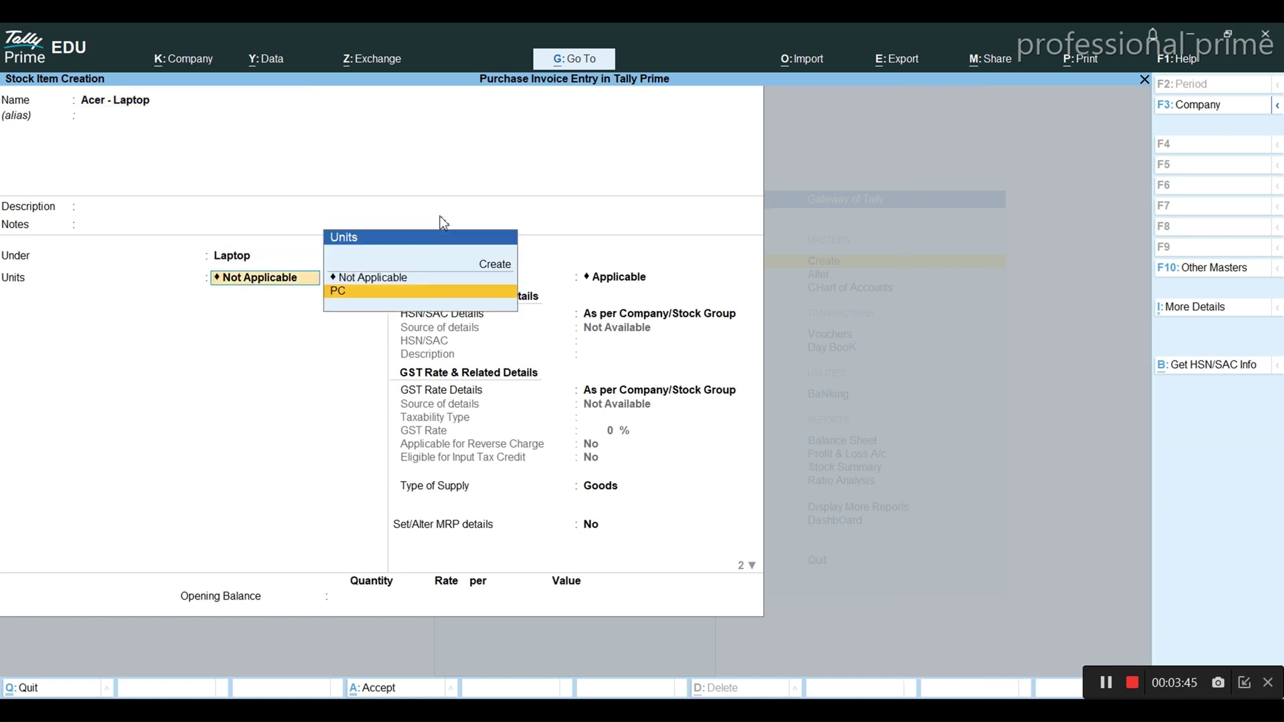
pyautogui.press('Return')
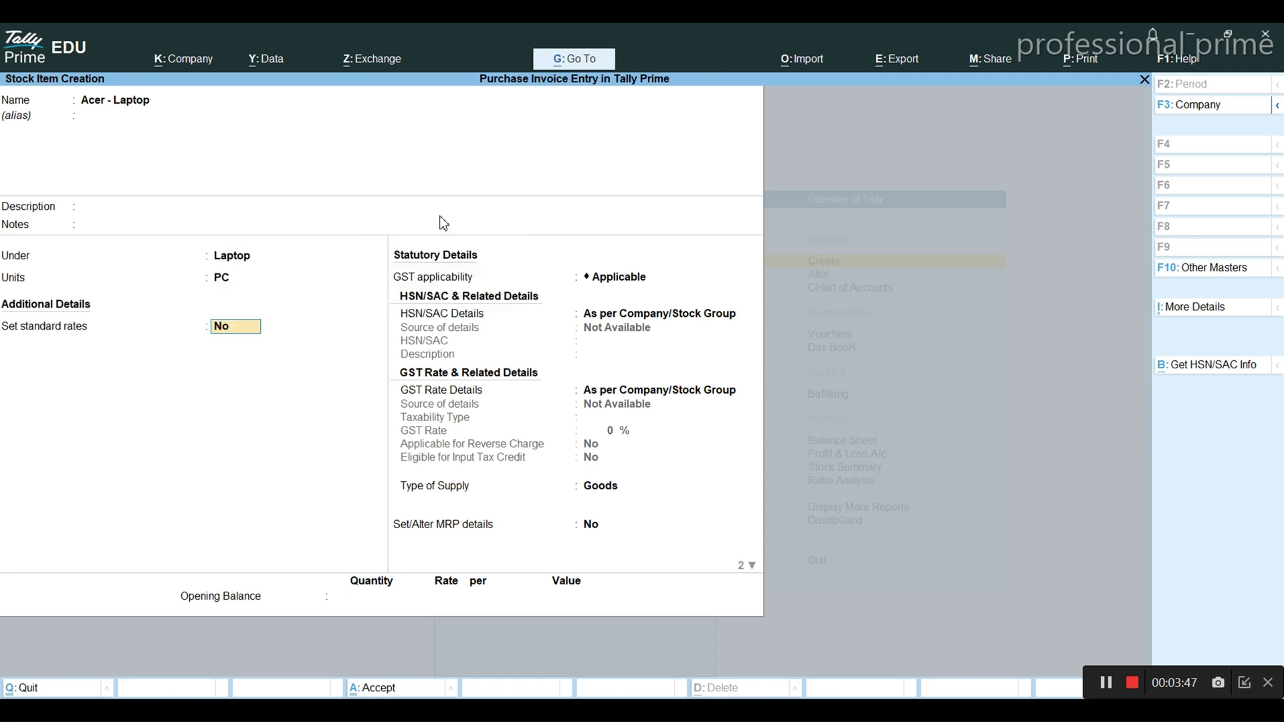
# - Enable standard rates for the item and enter a standard cost of 12,500 per PC applicable from 1-Apr-25
pyautogui.write('y')
pyautogui.press('Return')
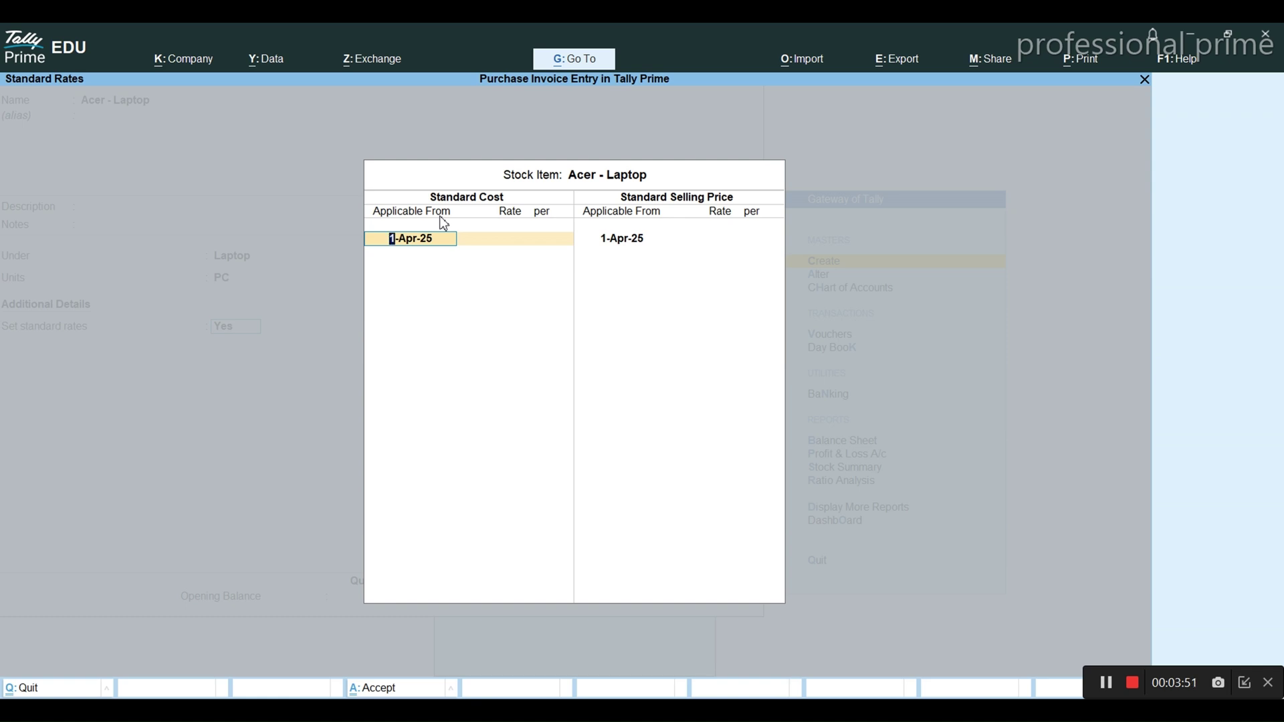
pyautogui.press('Return')
pyautogui.write('12500')
pyautogui.press('Return')
pyautogui.press('Return')
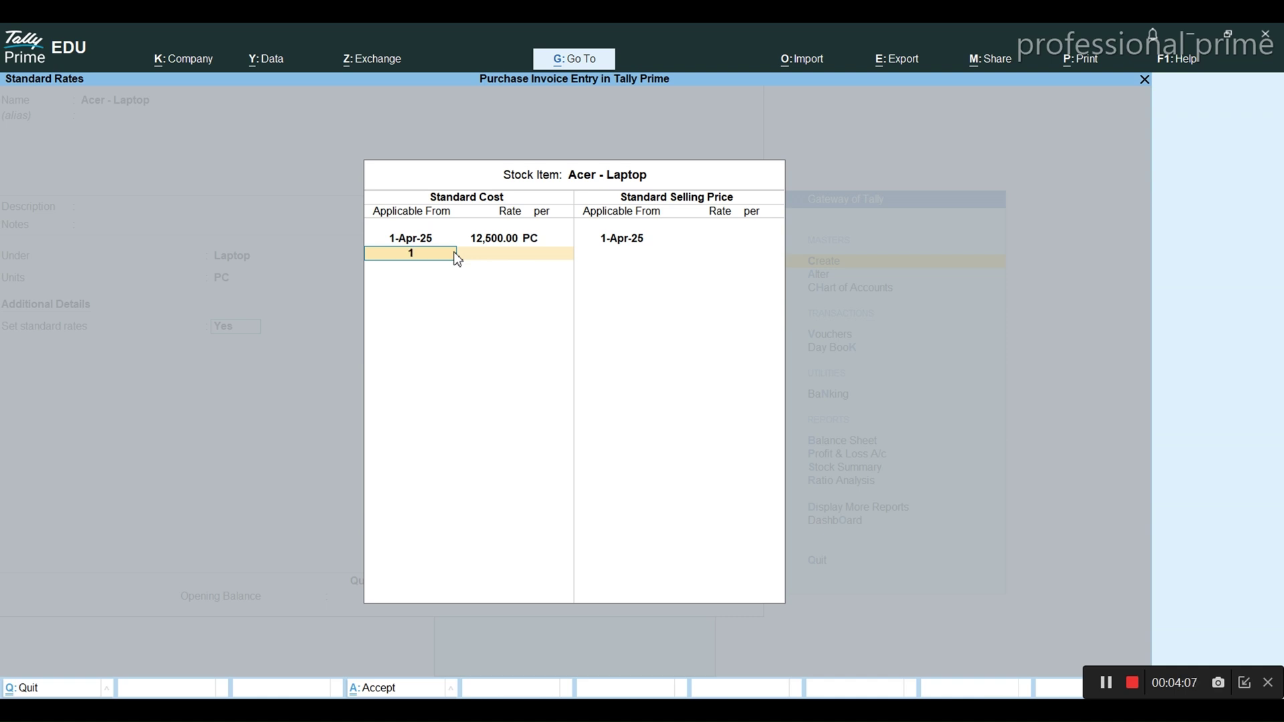
# - Add a second standard cost of 13,000 per PC applicable from 1-Jun-25 and finish the cost list
pyautogui.write('-6')
pyautogui.press('Return')
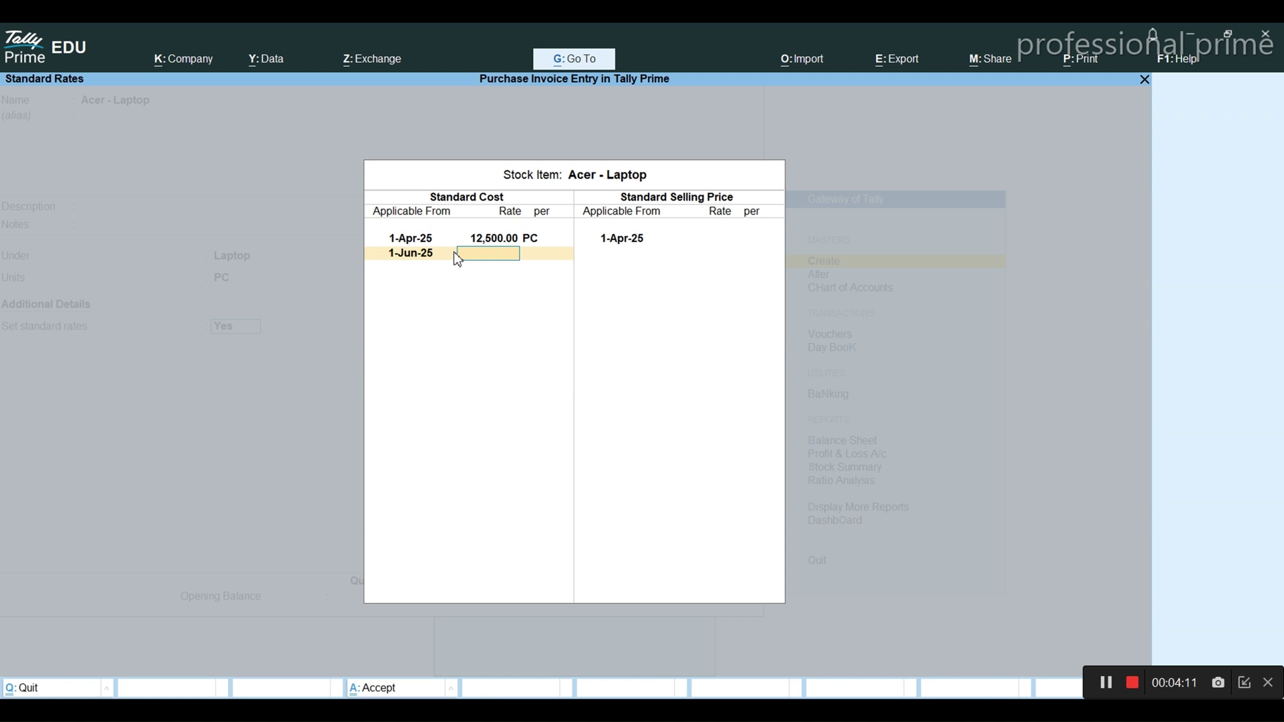
pyautogui.write('13000')
pyautogui.press('Return')
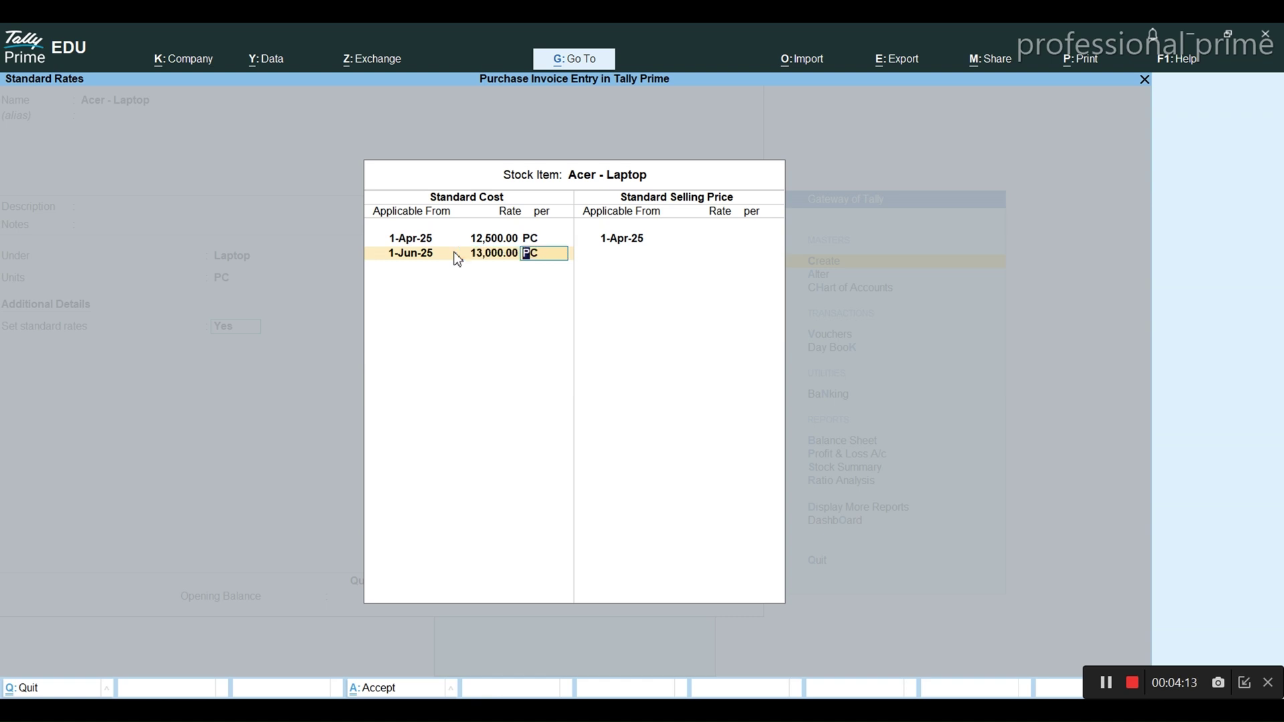
pyautogui.press('Return')
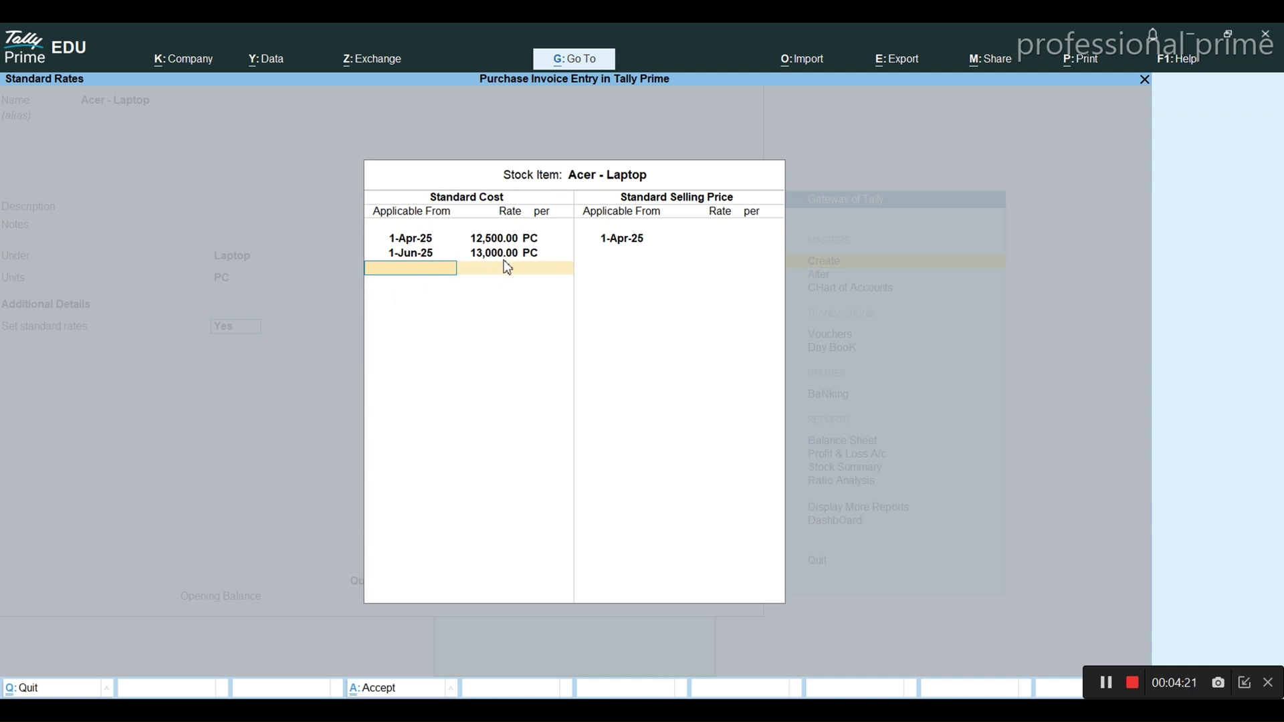
pyautogui.press('Return')
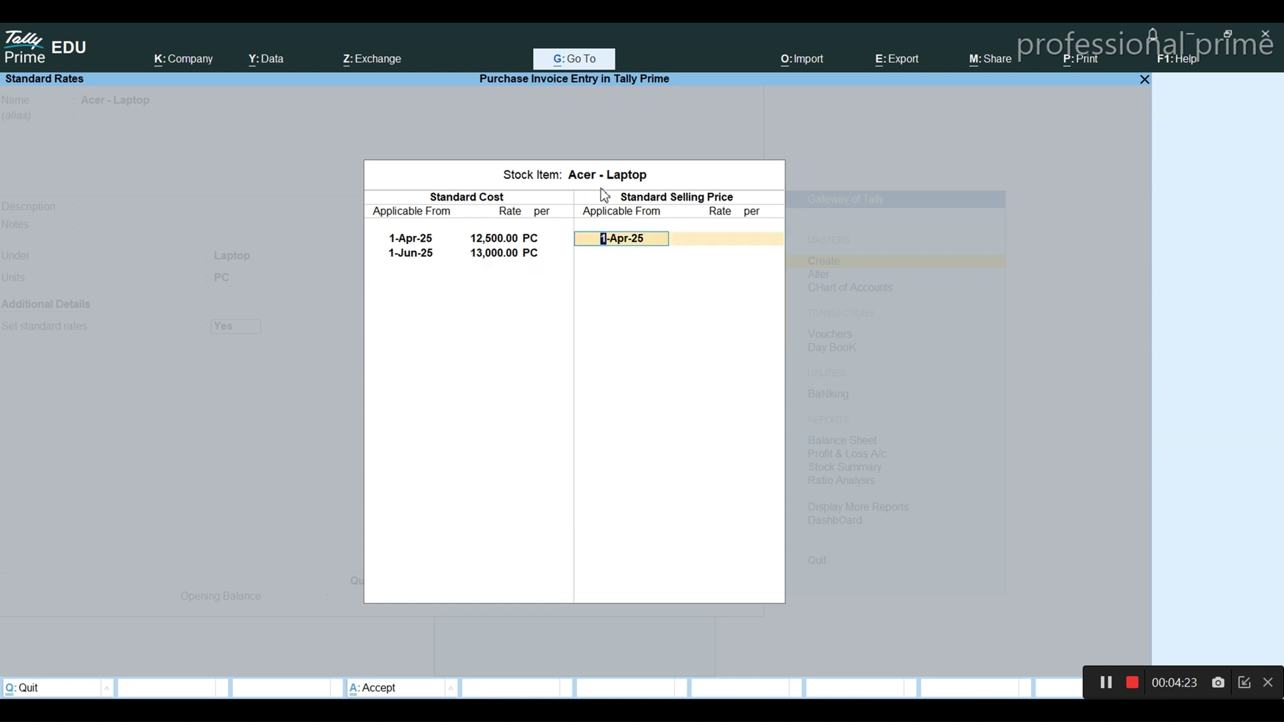
# - Enter a standard selling price of 15,000 per PC applicable from 1-Apr-25
pyautogui.press('Return')
pyautogui.write('15000')
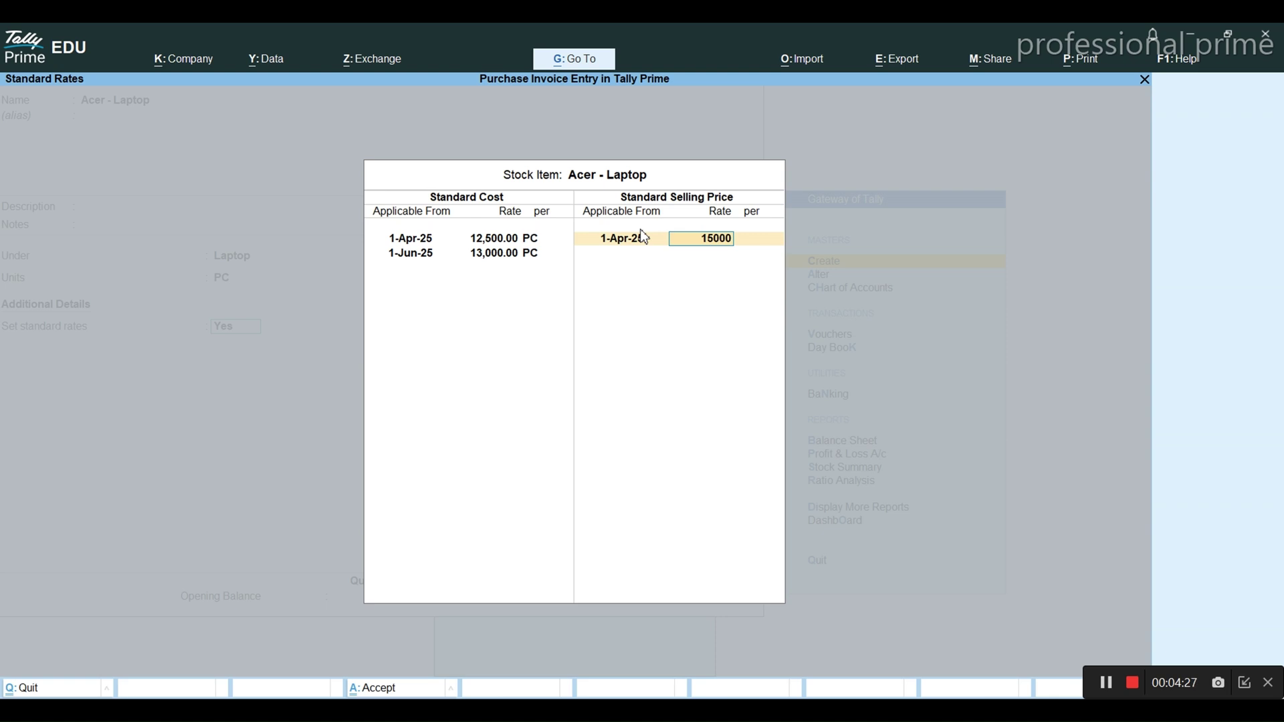
pyautogui.press('Return')
pyautogui.press('Return')
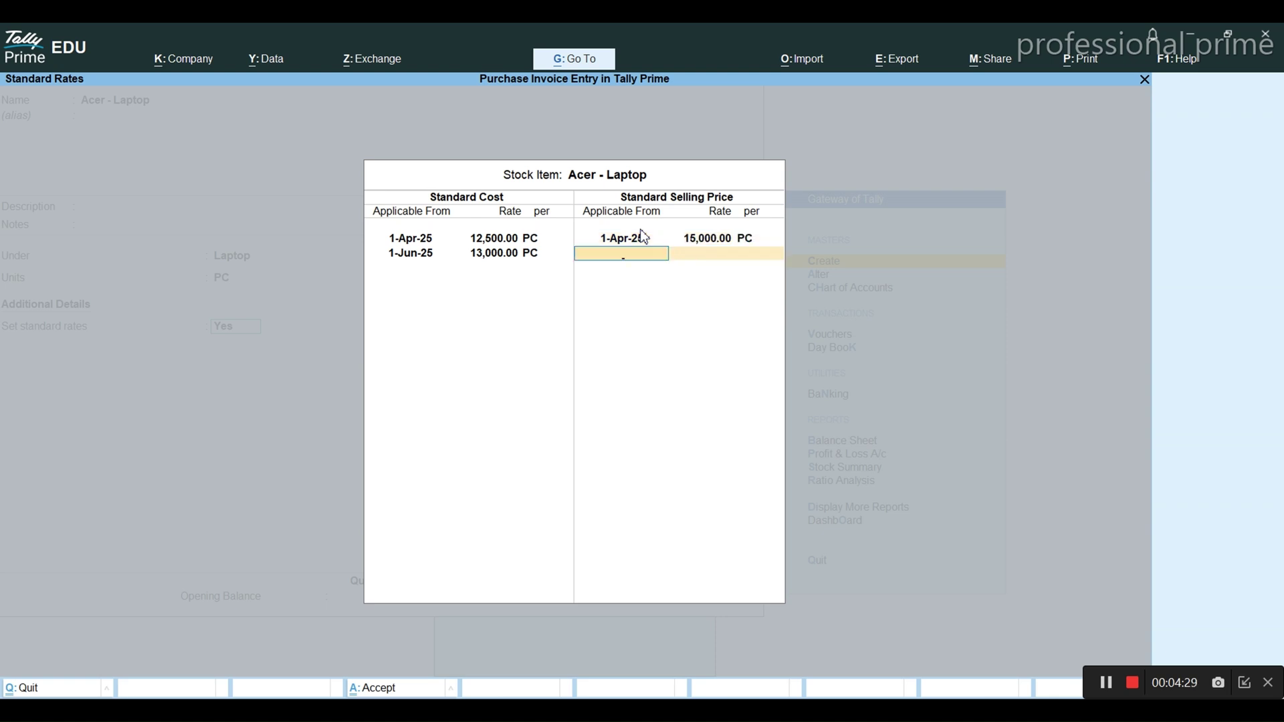
# - Add a second standard selling price of 16,500 per PC applicable from 1-Jun-25 and accept the standard rates
pyautogui.write('1')
pyautogui.press('Return')
pyautogui.press('BackSpace')
pyautogui.write('1-6')
pyautogui.press('Return')
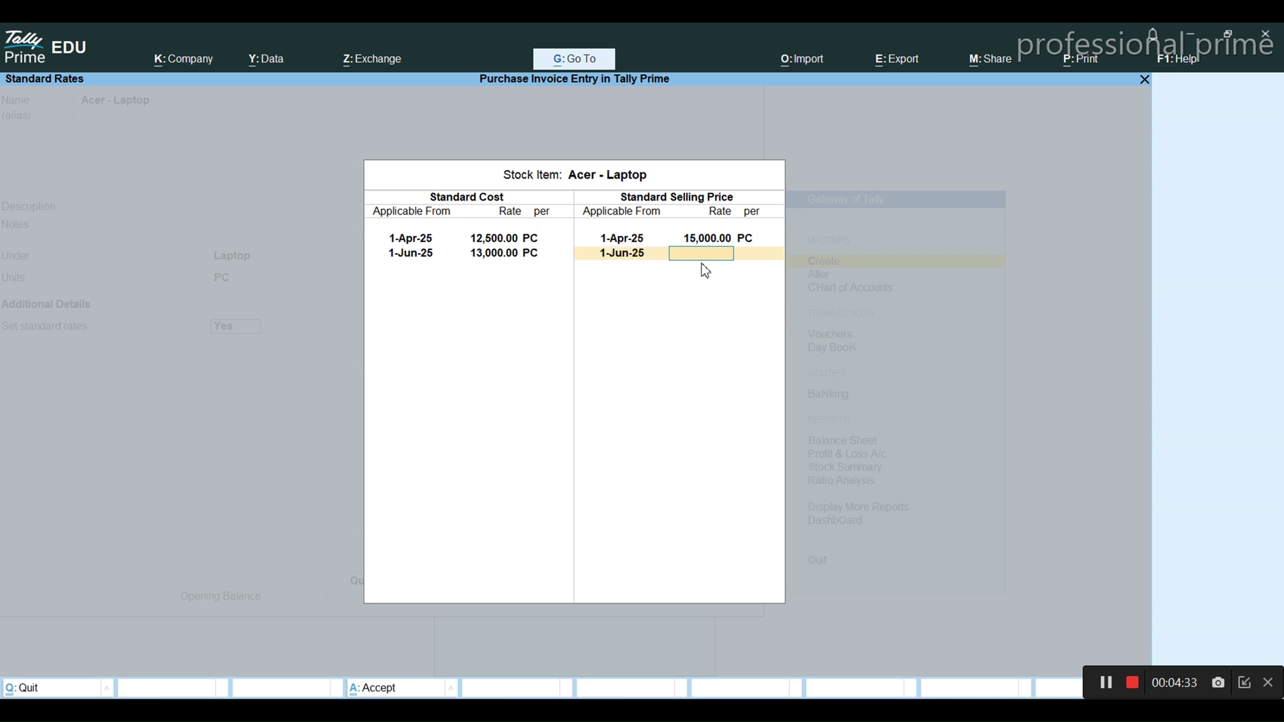
pyautogui.write('16500')
pyautogui.press('Return')
pyautogui.press('Return')
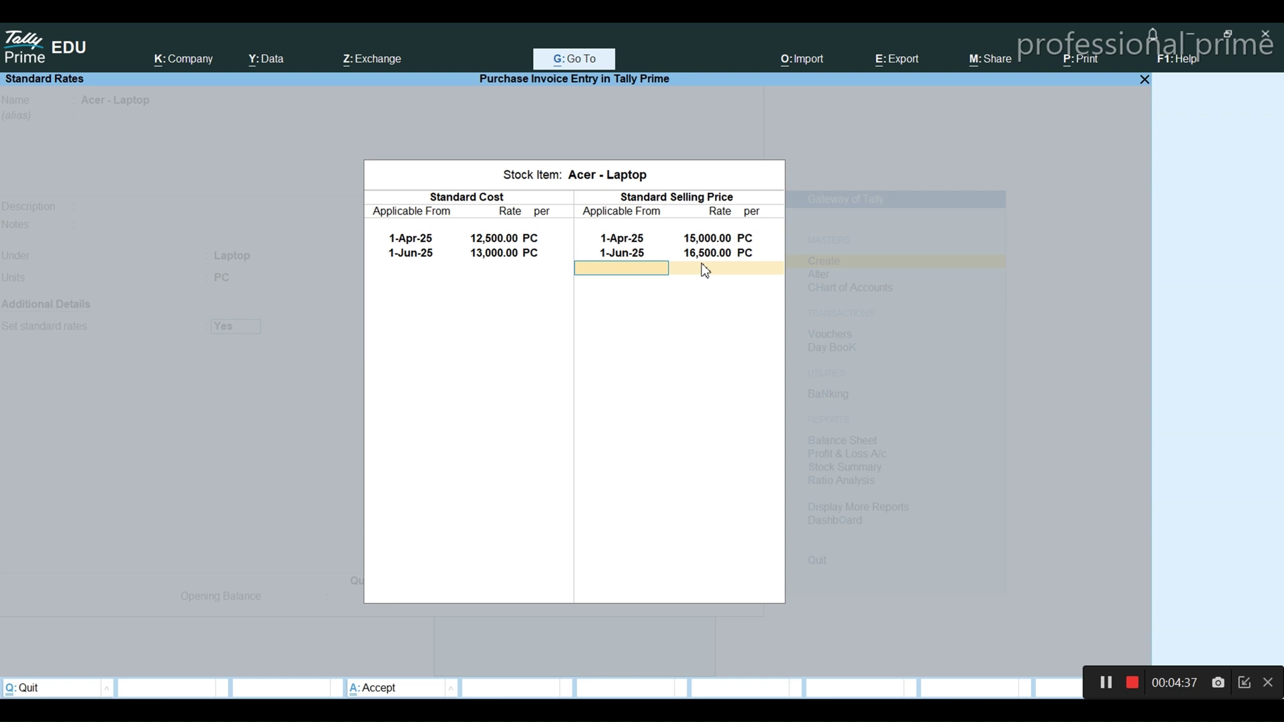
pyautogui.press('Return')
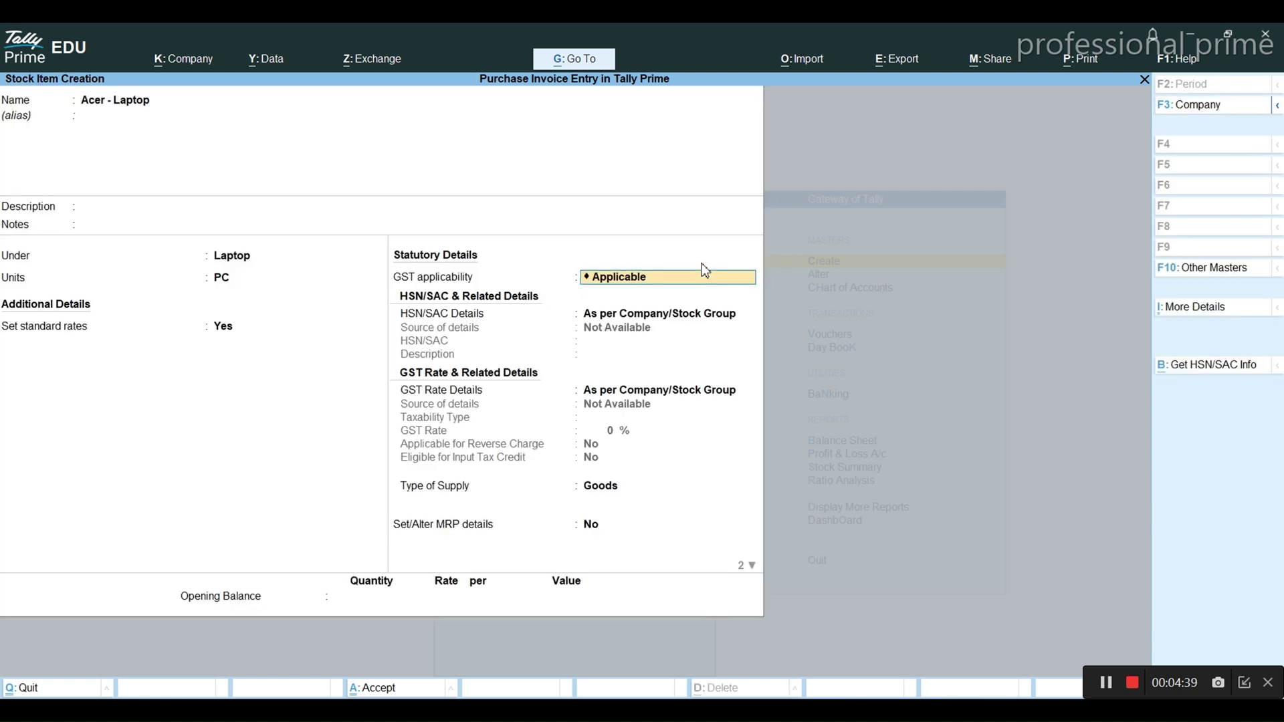
# - Keep GST applicable and specify the item's own HSN/SAC details with code 858569 and description "Laptop"
pyautogui.press('Return')
pyautogui.press('Down')
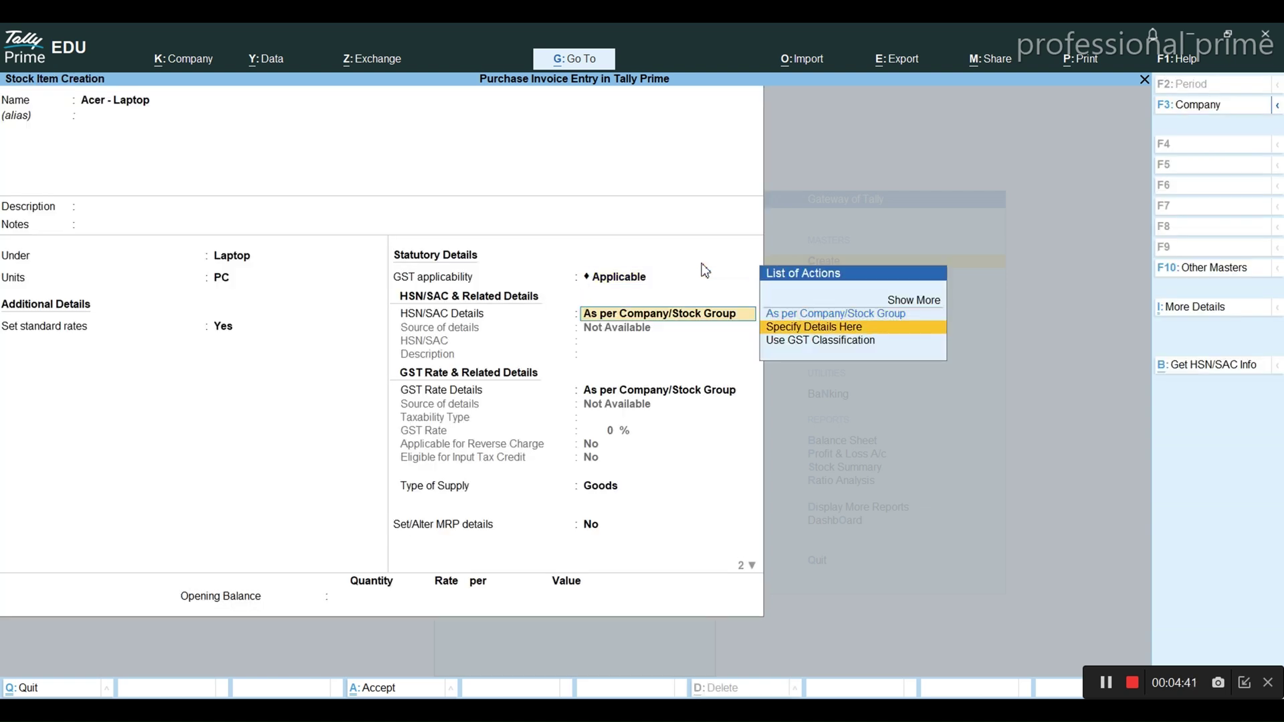
pyautogui.press('Return')
pyautogui.write('858569')
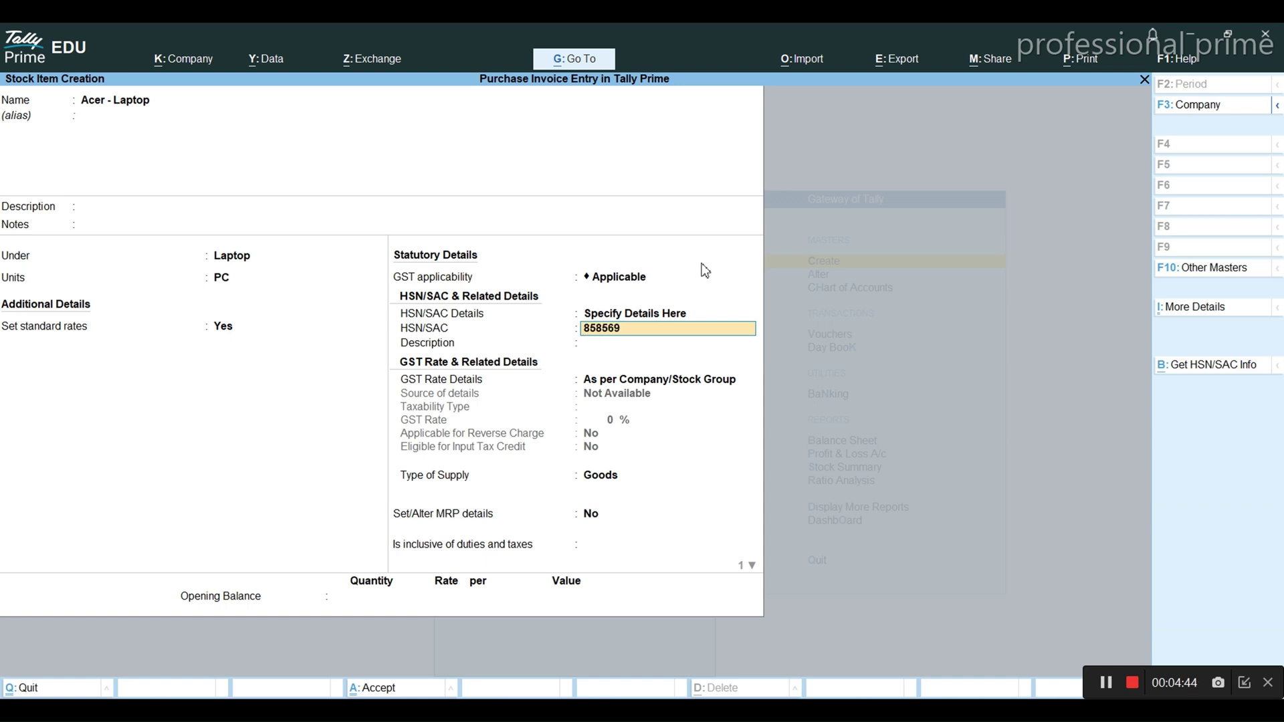
pyautogui.press('Return')
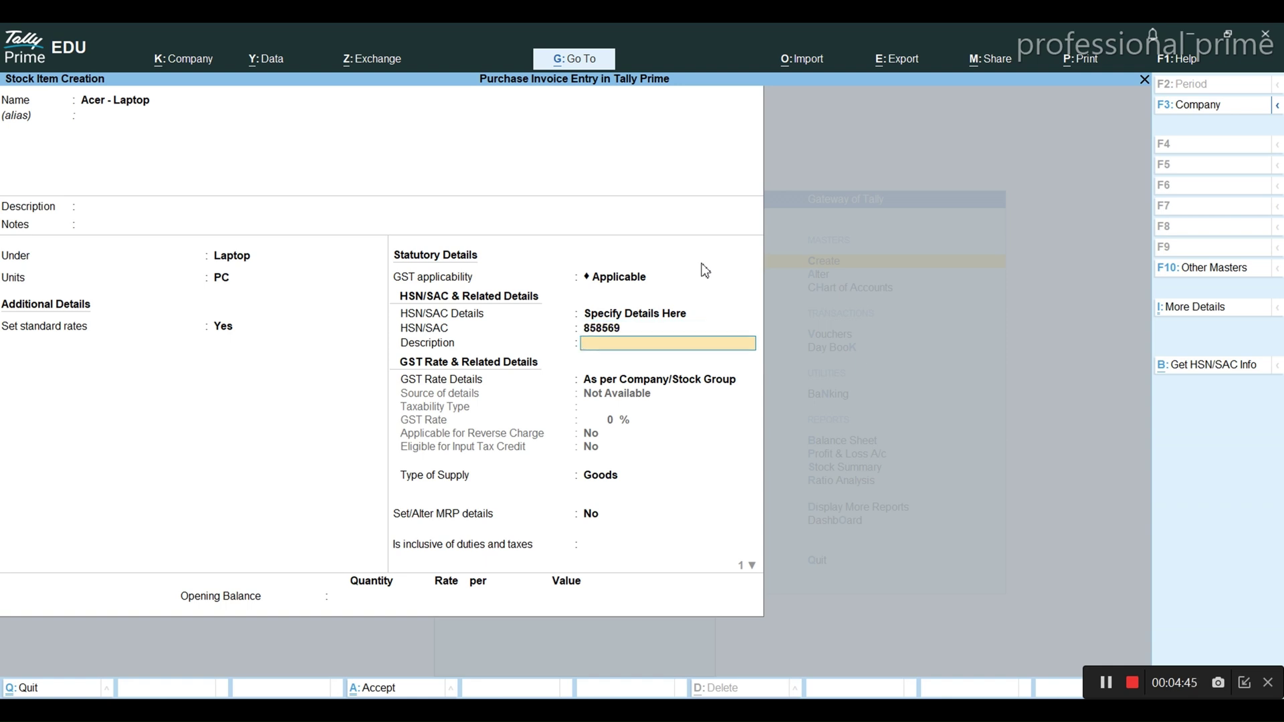
pyautogui.write('Laptop')
pyautogui.press('Return')
pyautogui.press('Return')
pyautogui.press('BackSpace')
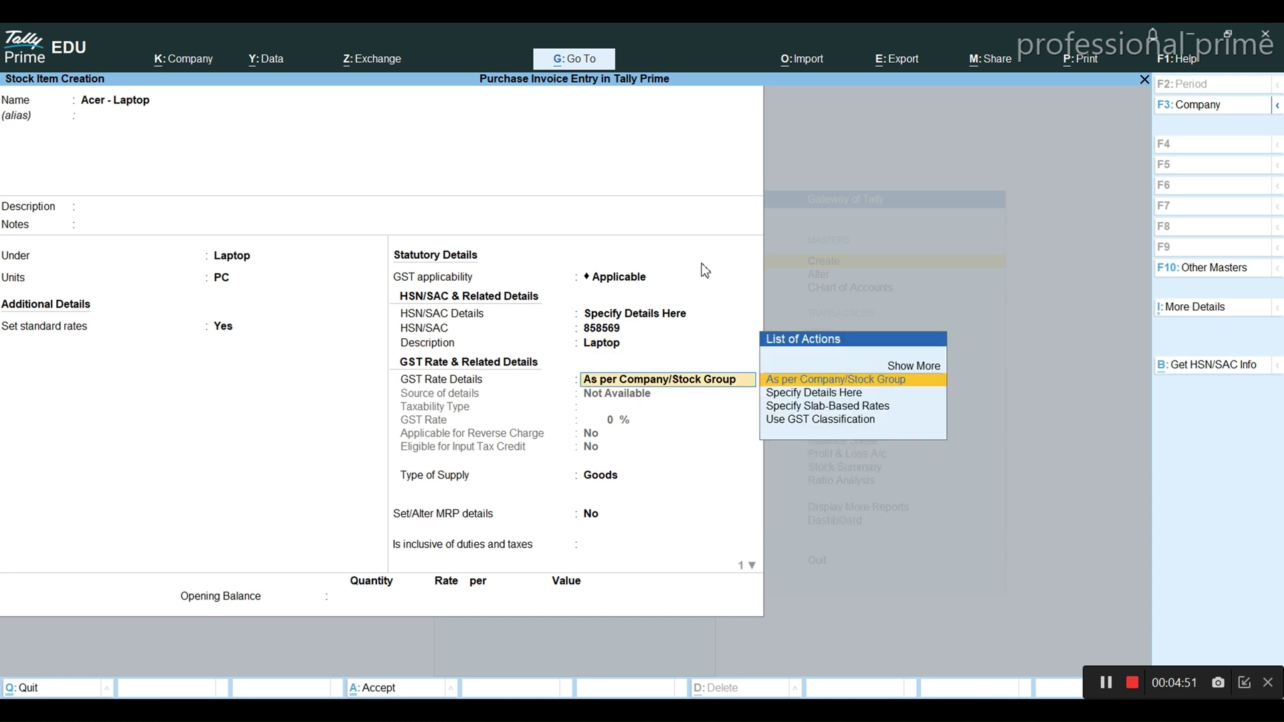
# - Specify the item's own GST rate details with taxability type Taxable and a GST rate of 18 %
pyautogui.press('Down')
pyautogui.press('Return')
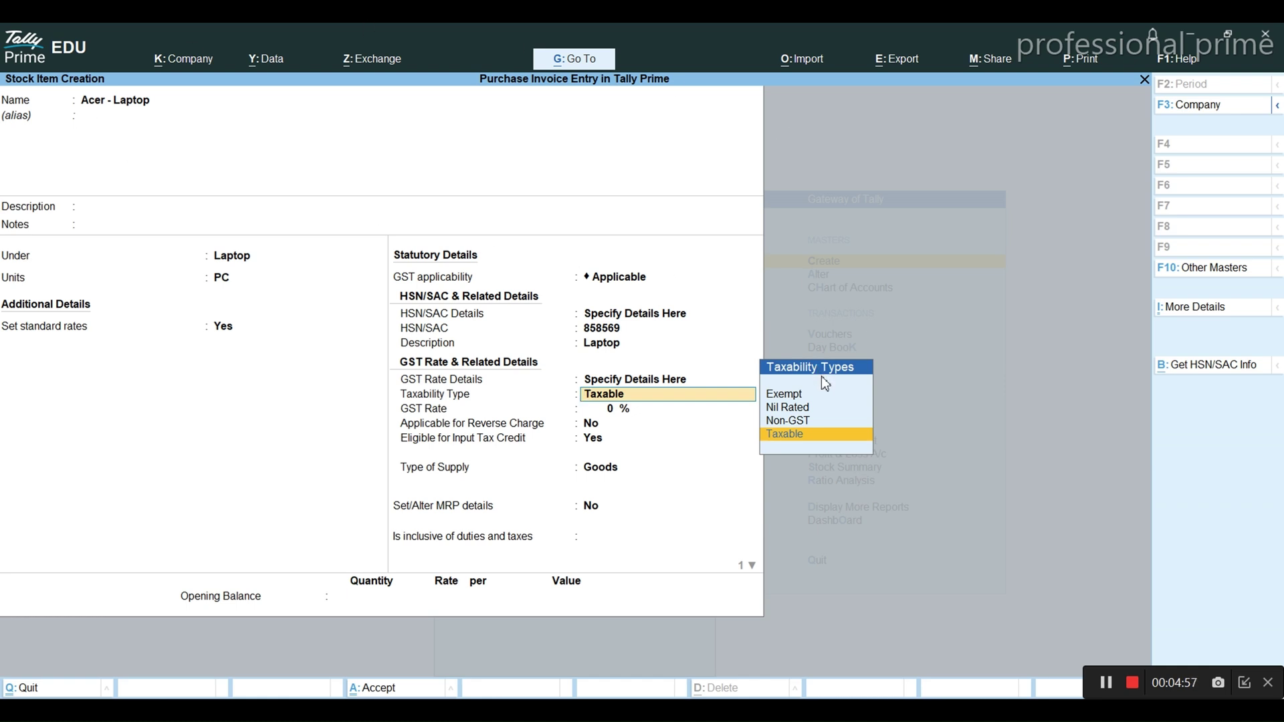
pyautogui.press('Up')
pyautogui.press('Up')
pyautogui.press('Up')
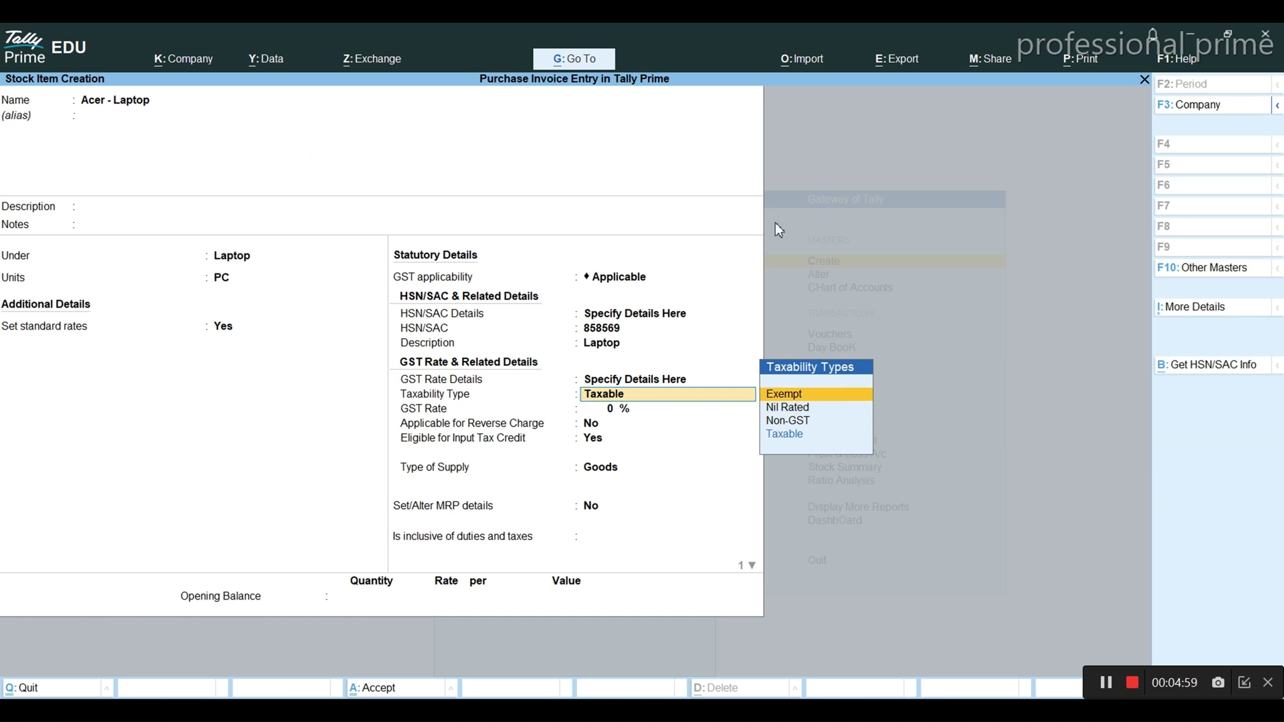
pyautogui.press('Down')
pyautogui.press('Down')
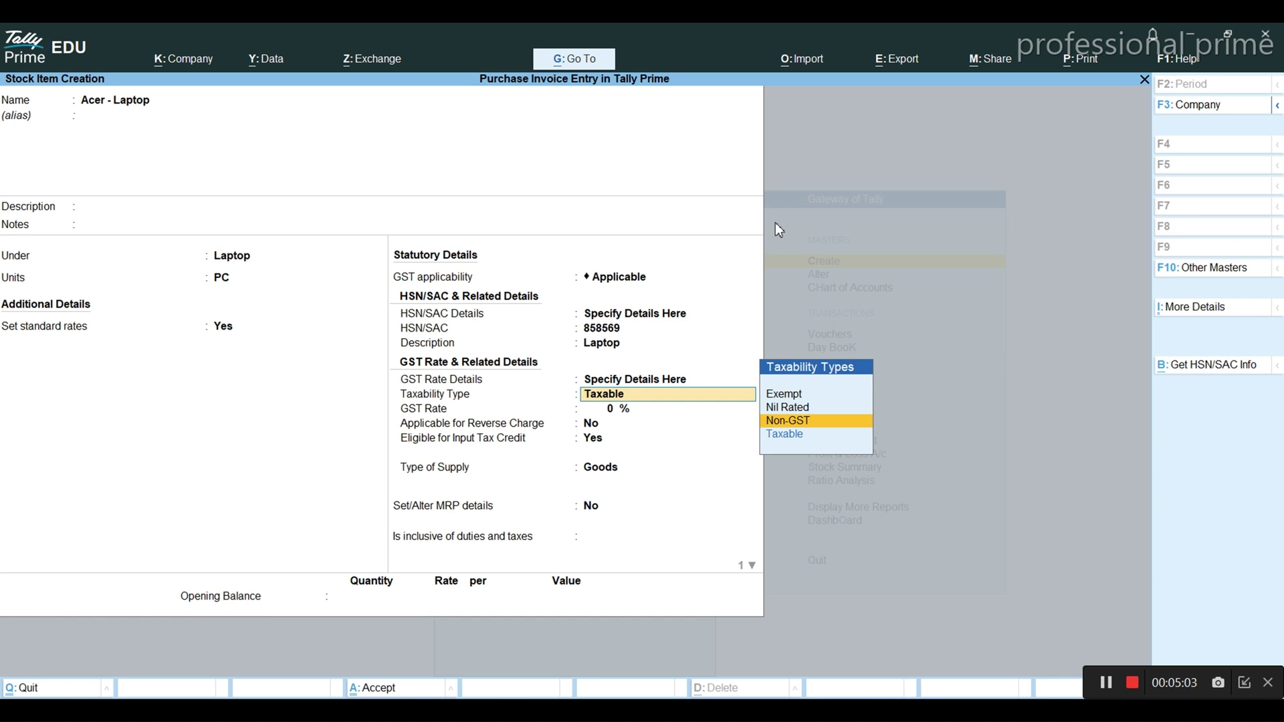
pyautogui.press('Down')
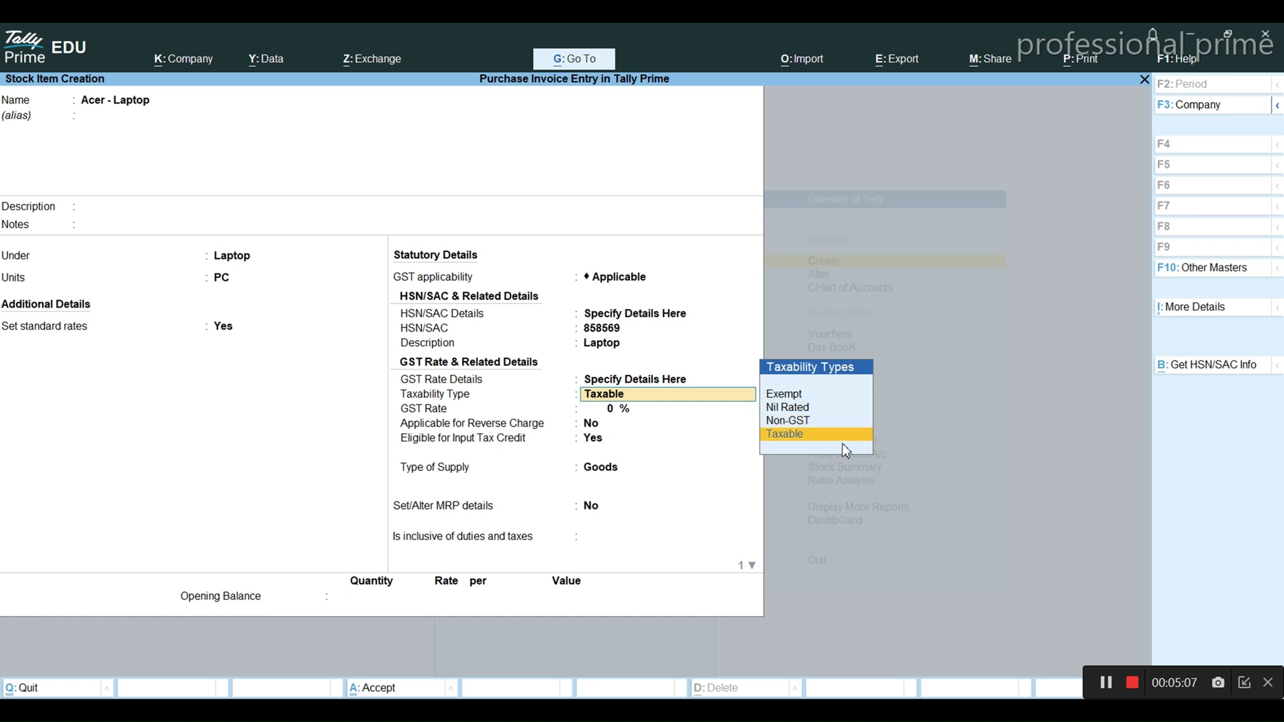
pyautogui.press('Return')
pyautogui.write('18')
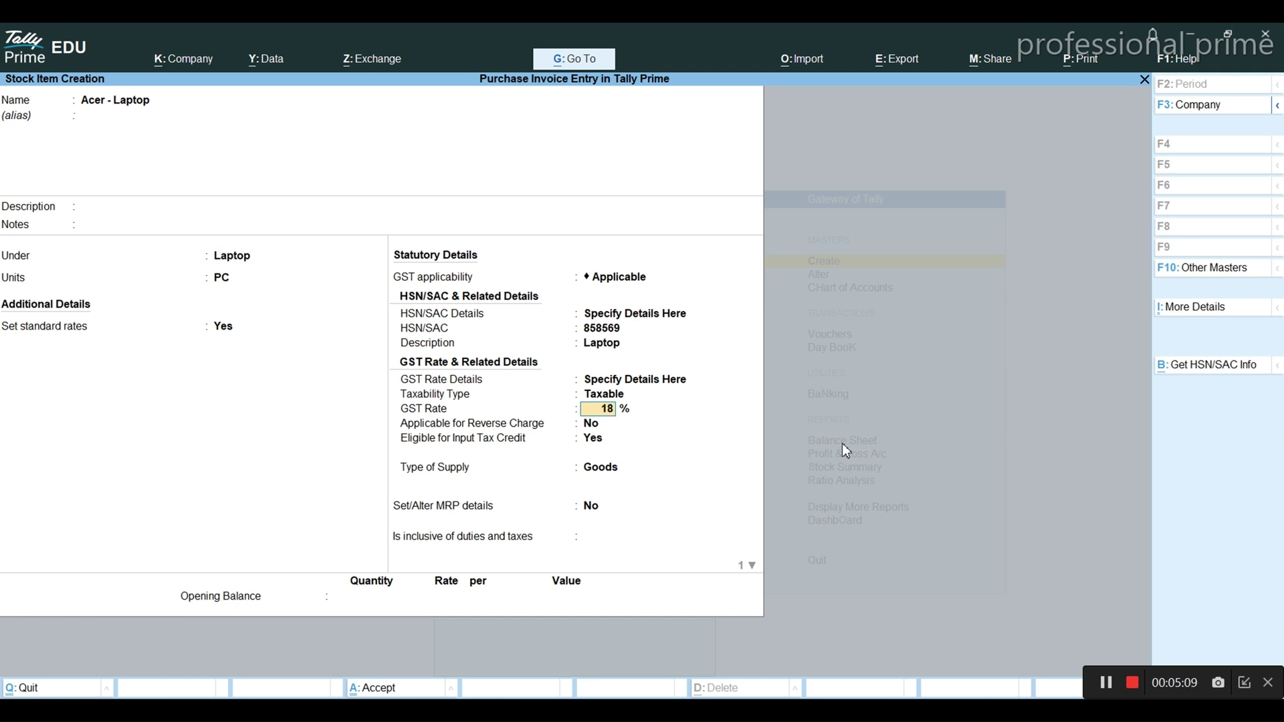
pyautogui.press('Return')
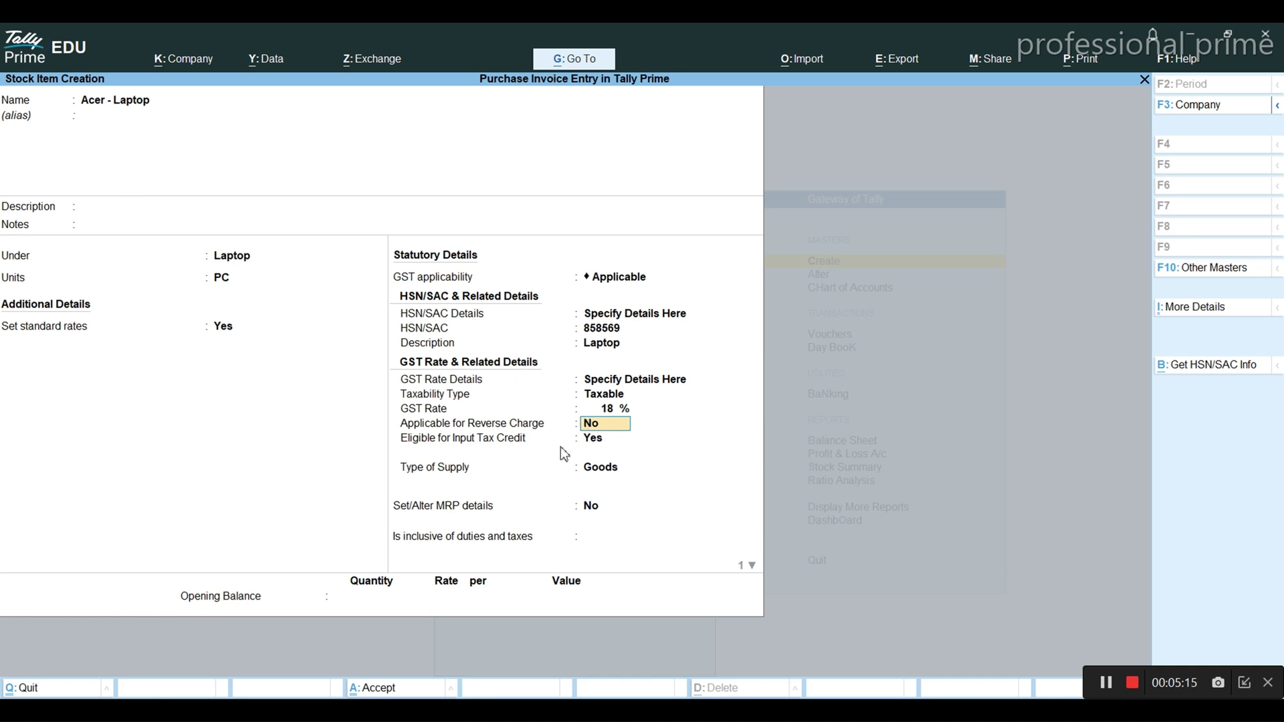
# - Keep reverse charge set to No, input tax credit eligibility set to Yes and the type of supply as Goods
pyautogui.press('Return')
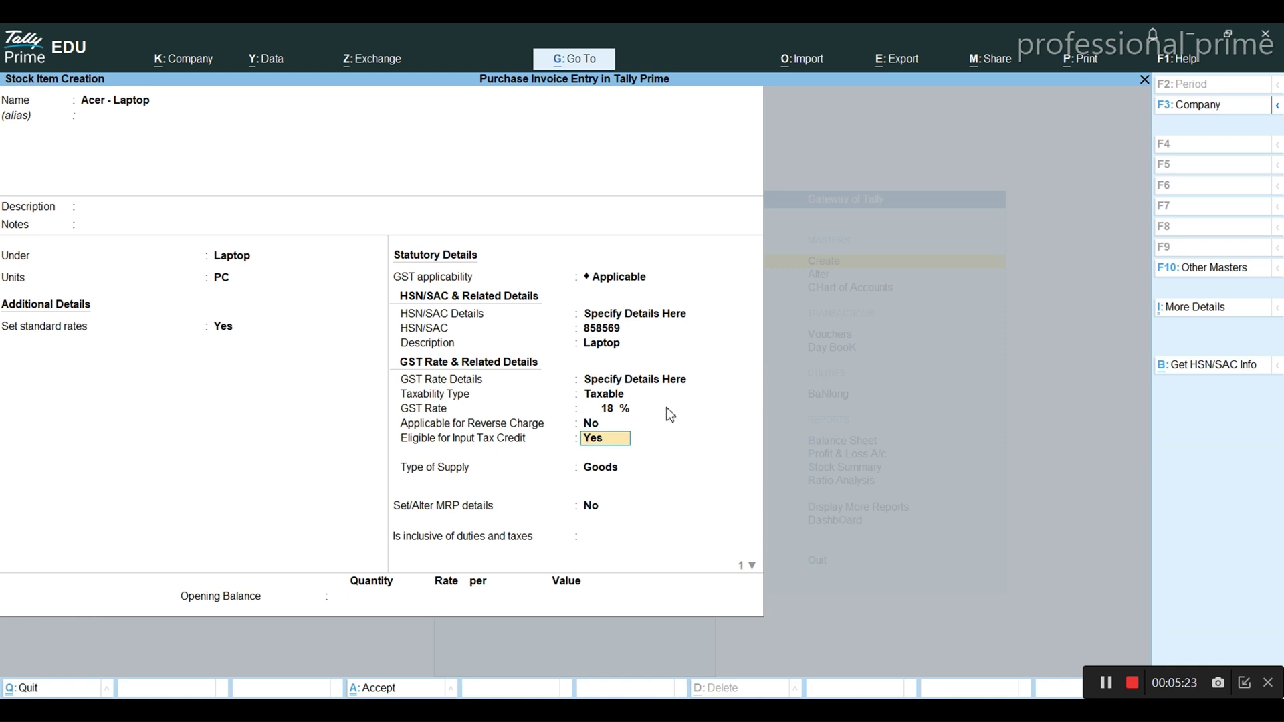
pyautogui.press('Return')
pyautogui.press('Return')
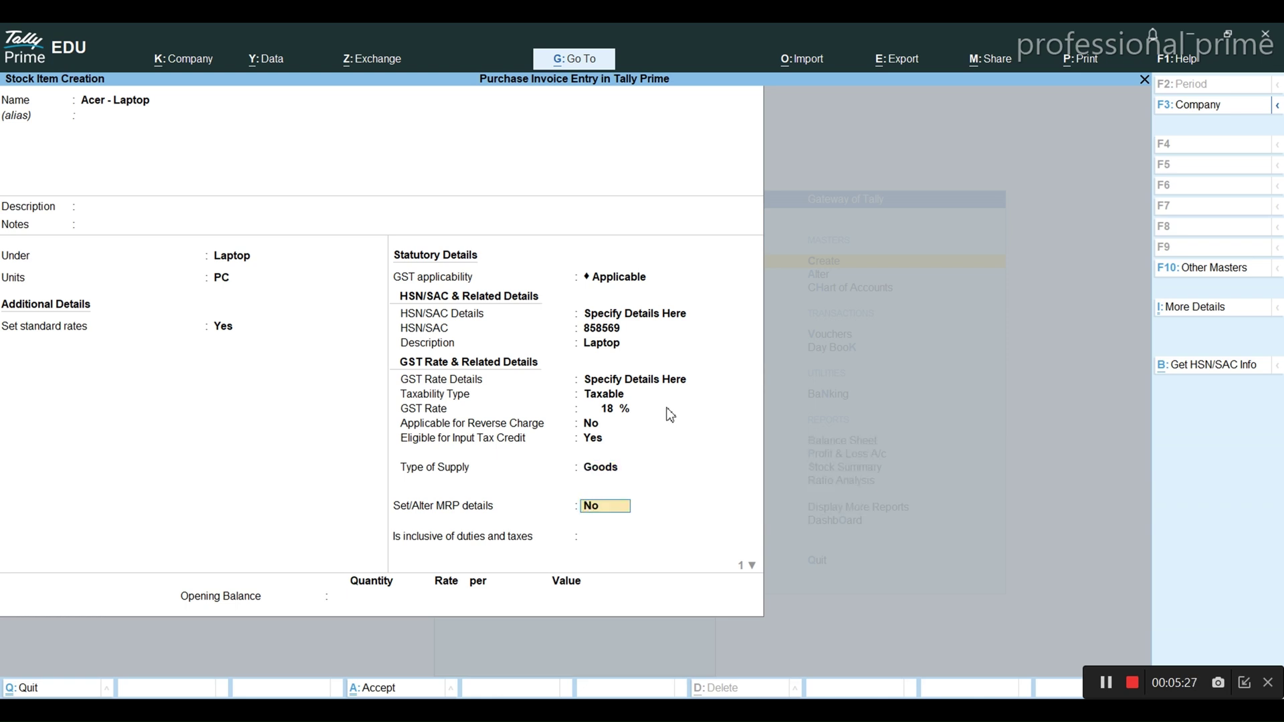
# - Enable MRP details for Acer - Laptop, allow MRP modification in vouchers and set the MRP rate to 17,500
pyautogui.write('y')
pyautogui.press('Return')
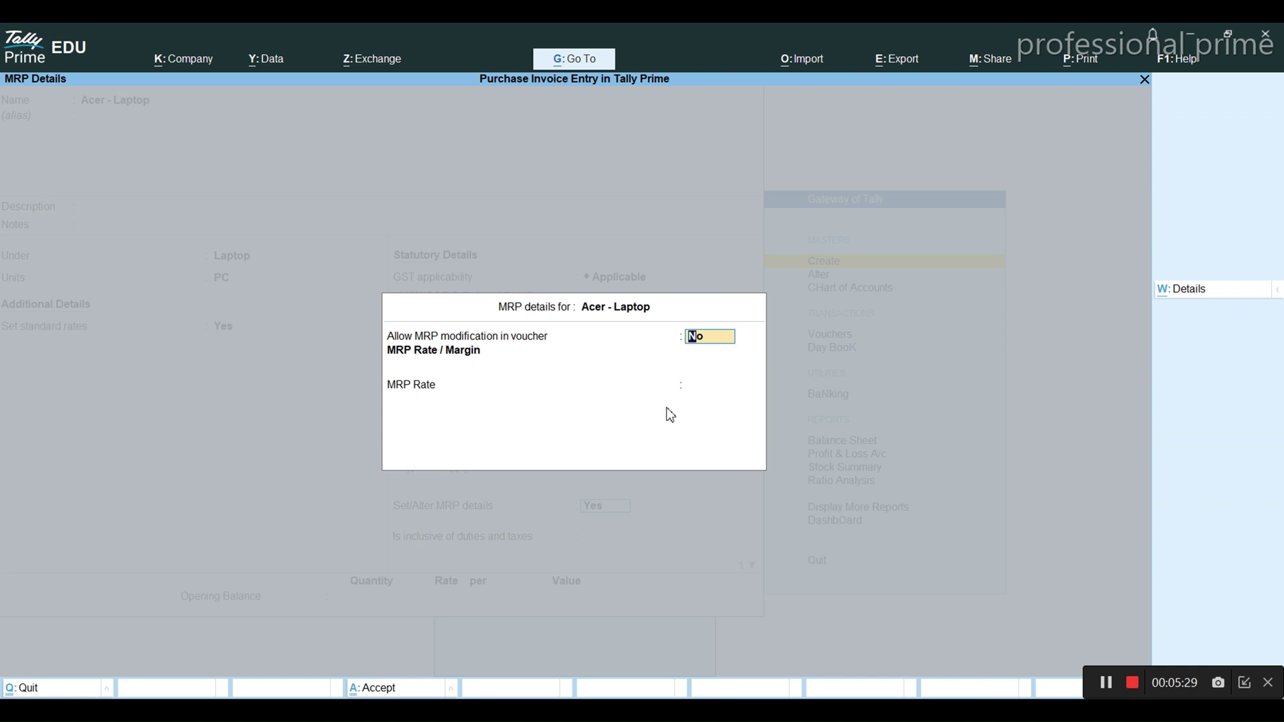
pyautogui.press('5')
pyautogui.press('Escape')
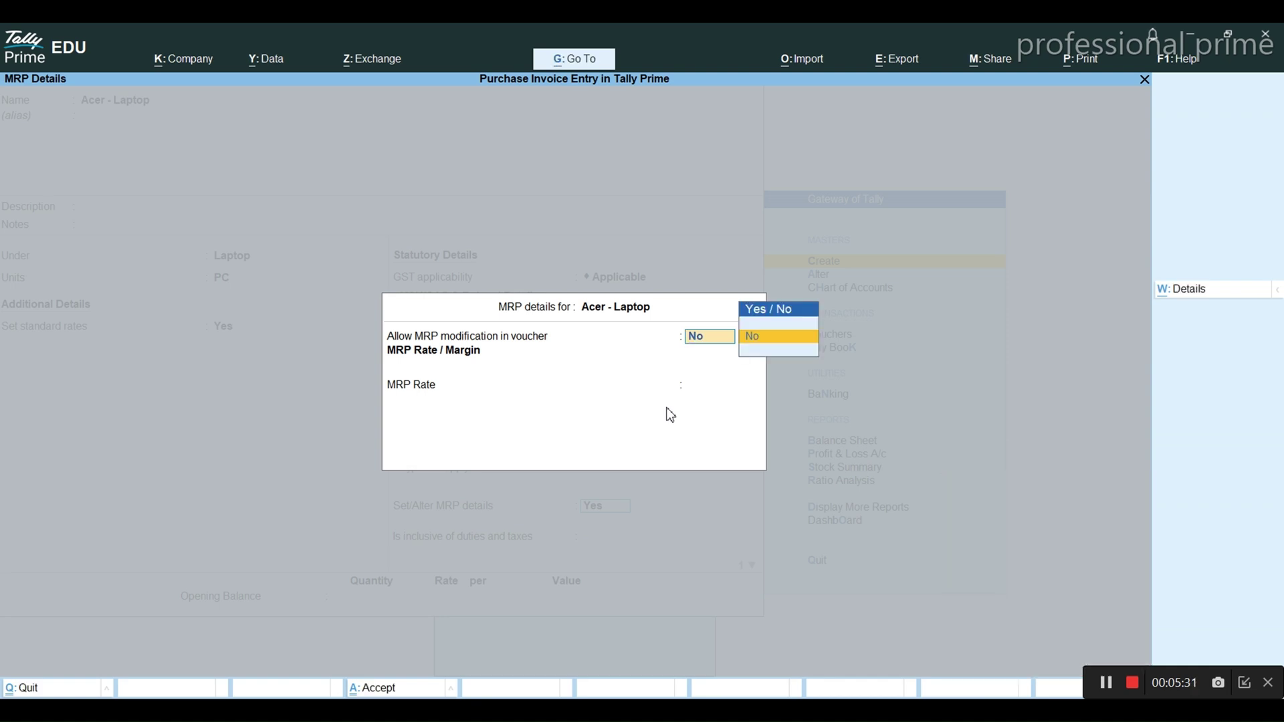
pyautogui.press('BackSpace')
pyautogui.press('Down')
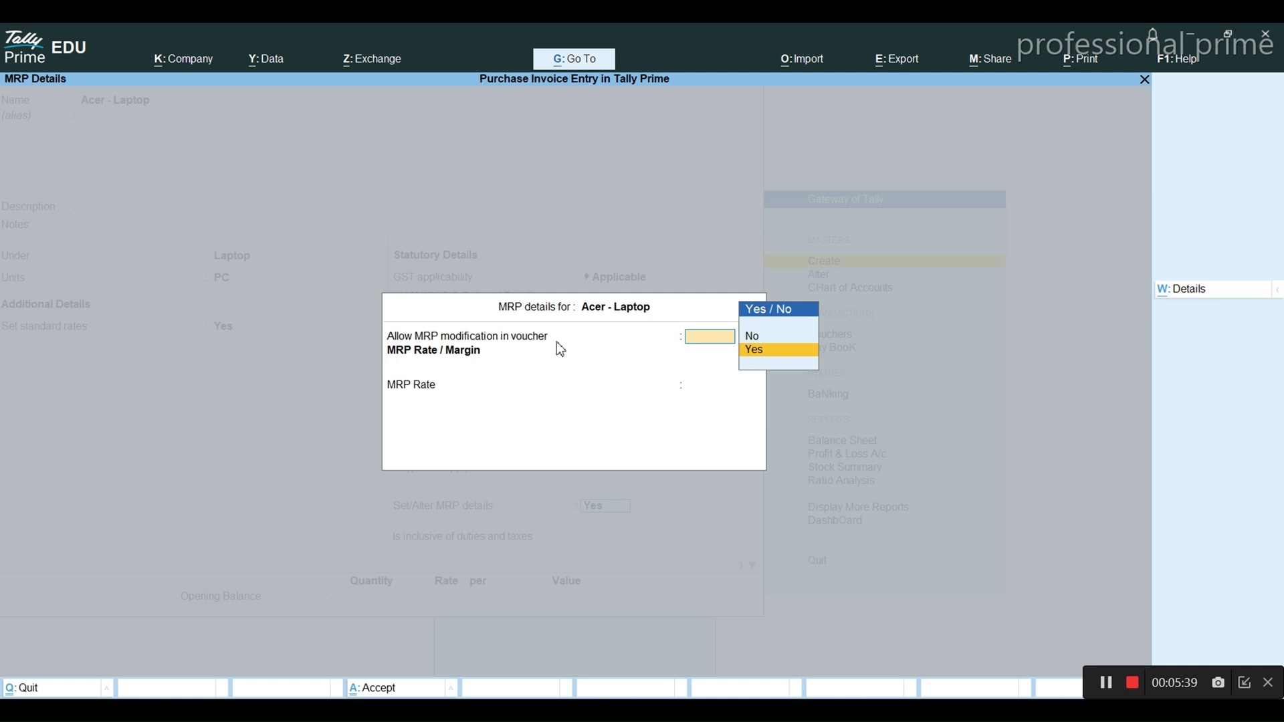
pyautogui.press('Return')
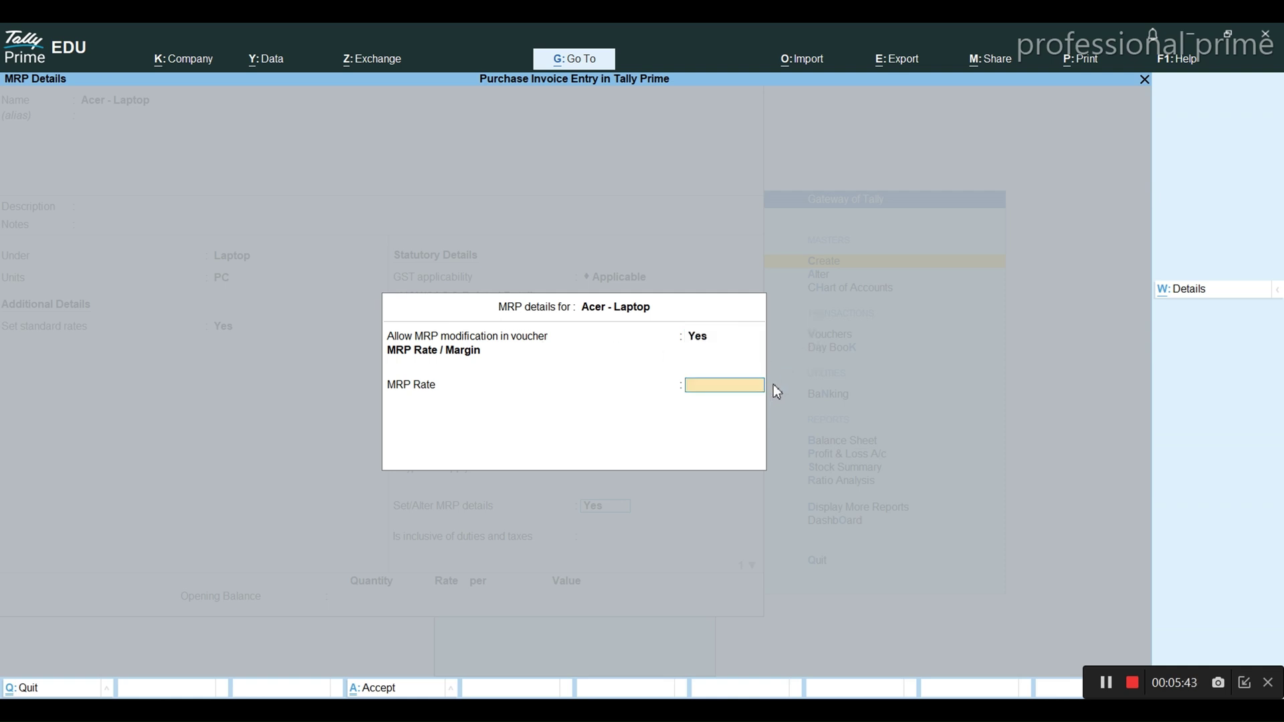
pyautogui.write('1500')
pyautogui.press('BackSpace')
pyautogui.press('BackSpace')
pyautogui.write('00')
pyautogui.press('Return')
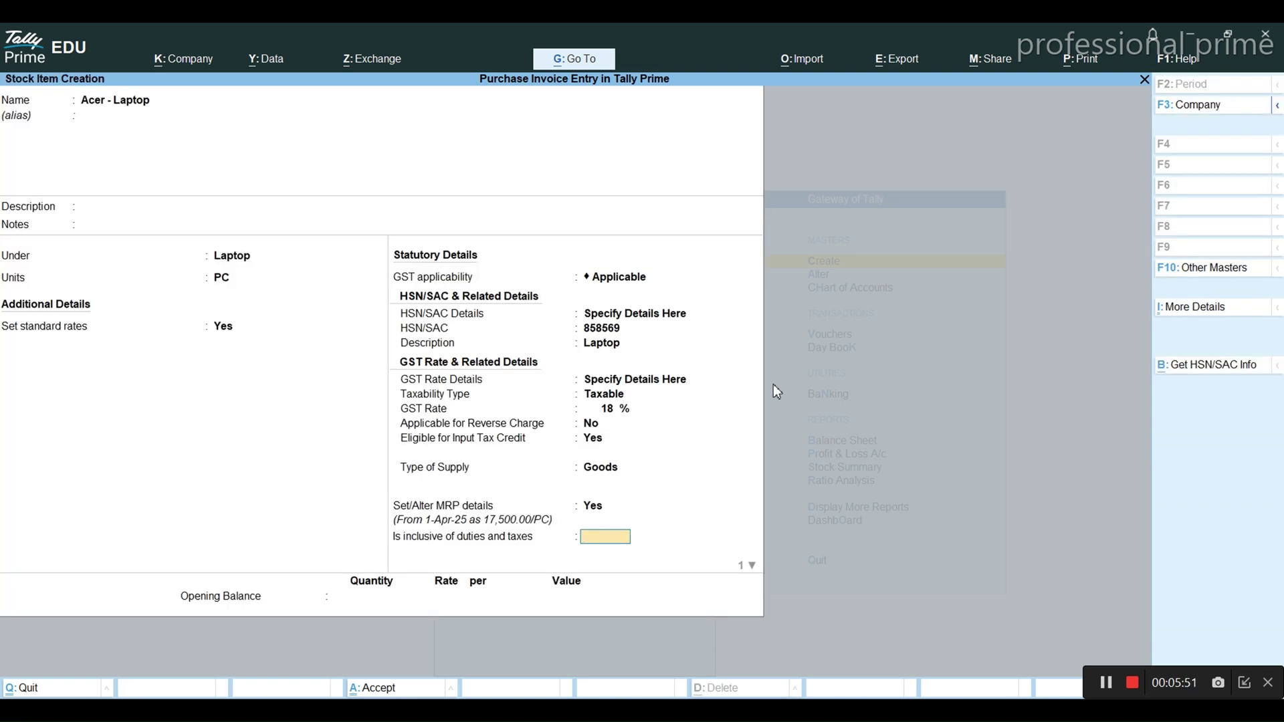
# - Keep duties and taxes not included, enter an opening balance of 1 PC at 14,500 per PC, and save the stock item
pyautogui.press('Return')
pyautogui.press('Return')
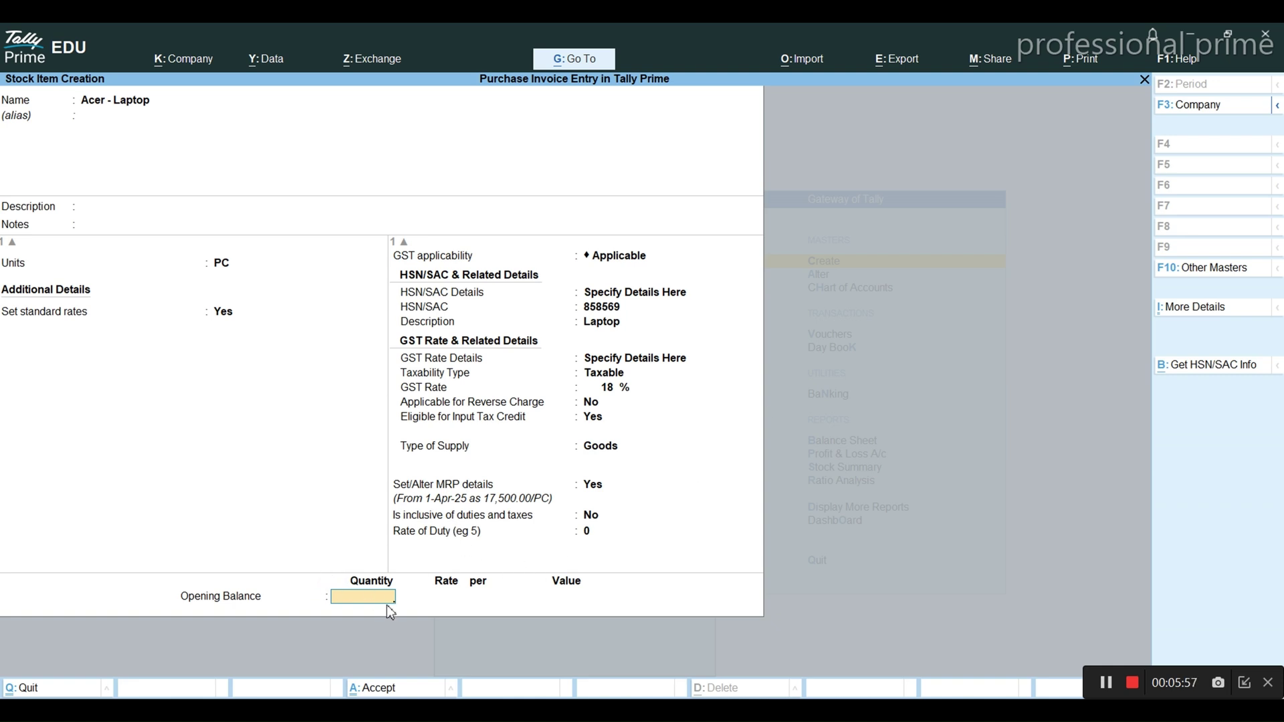
pyautogui.press('Return')
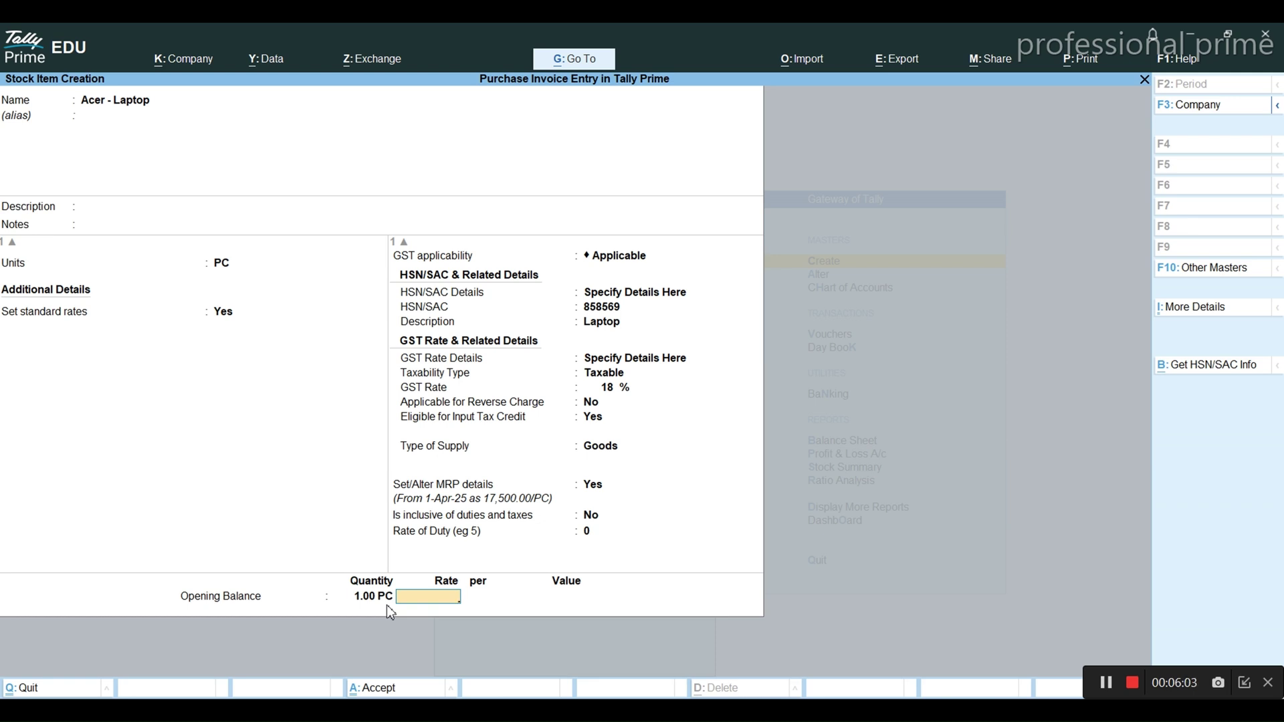
pyautogui.write('14500')
pyautogui.press('Return')
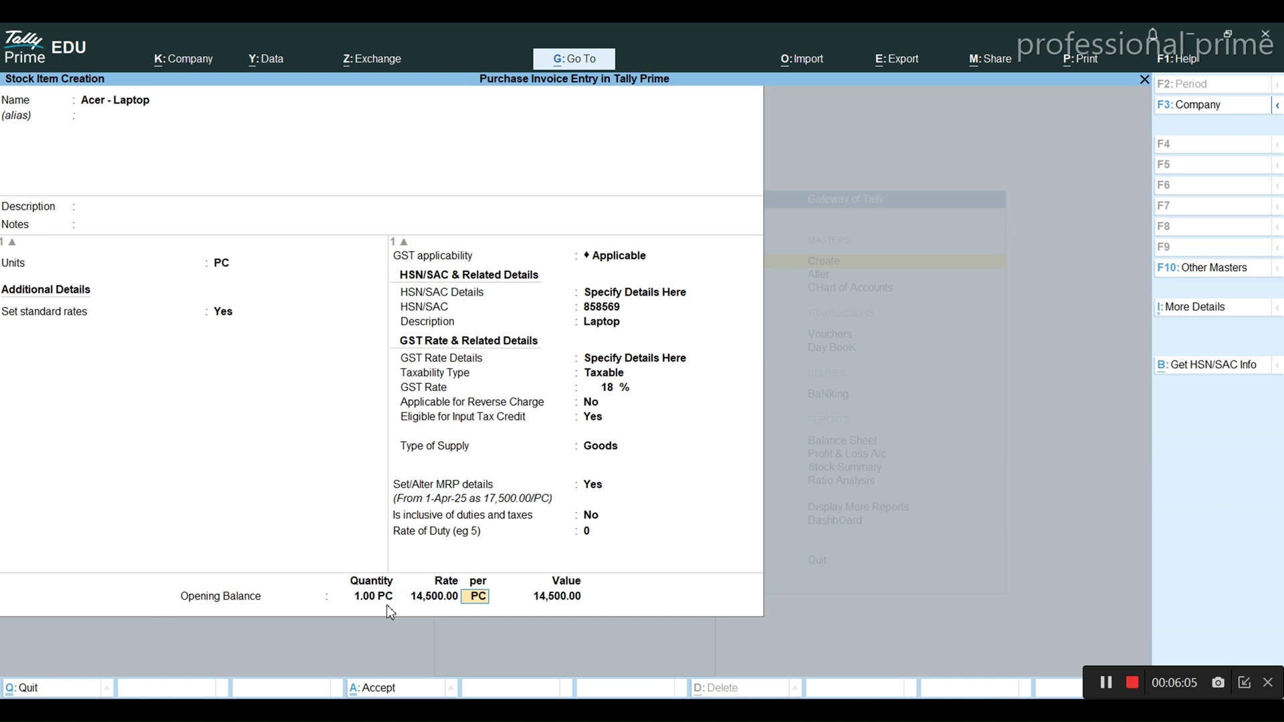
pyautogui.press('Return')
pyautogui.press('Return')
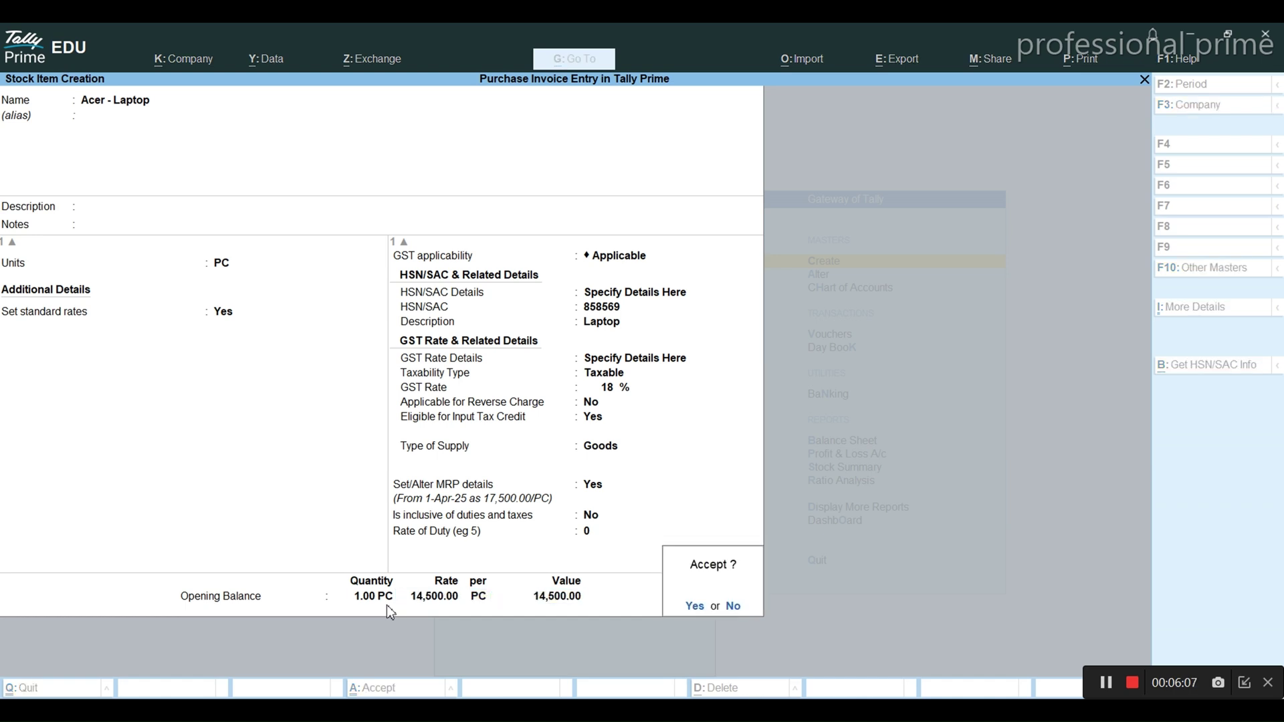
pyautogui.press('Return')
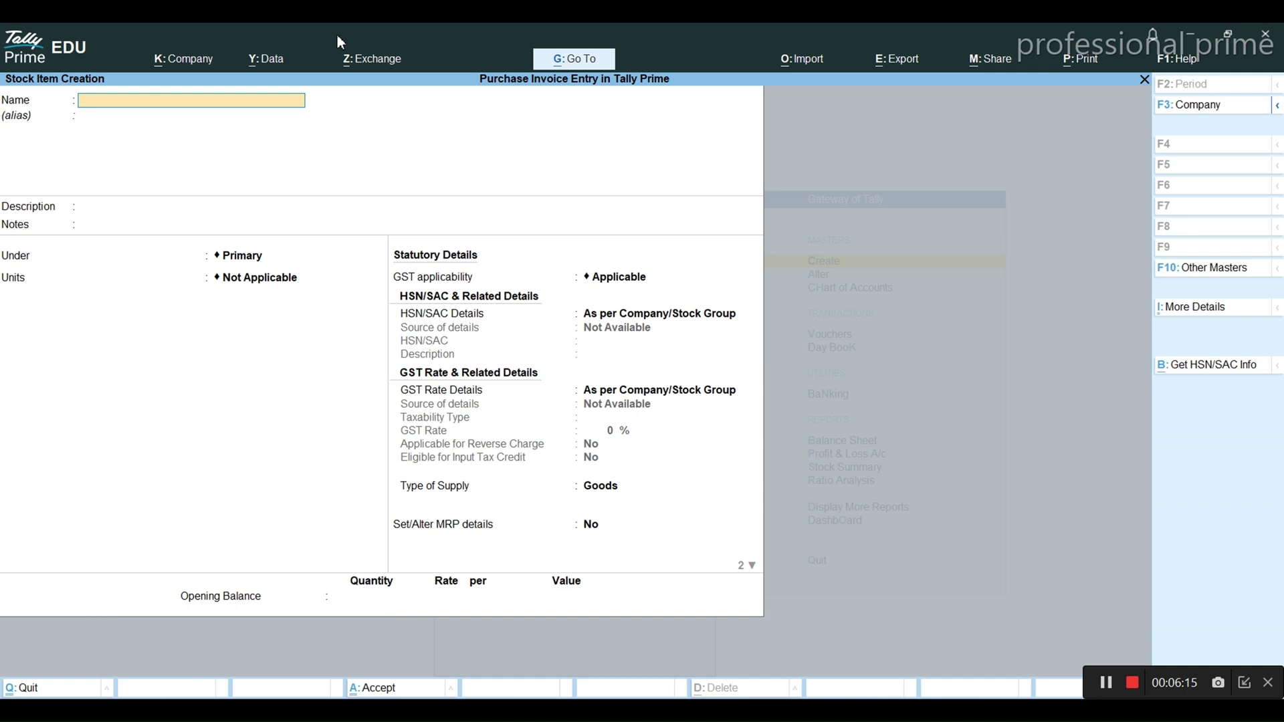
# - Leave stock item creation and open the list of Stock Items from the Chart of Accounts
pyautogui.press('Escape')
pyautogui.press('y')
pyautogui.press('Escape')
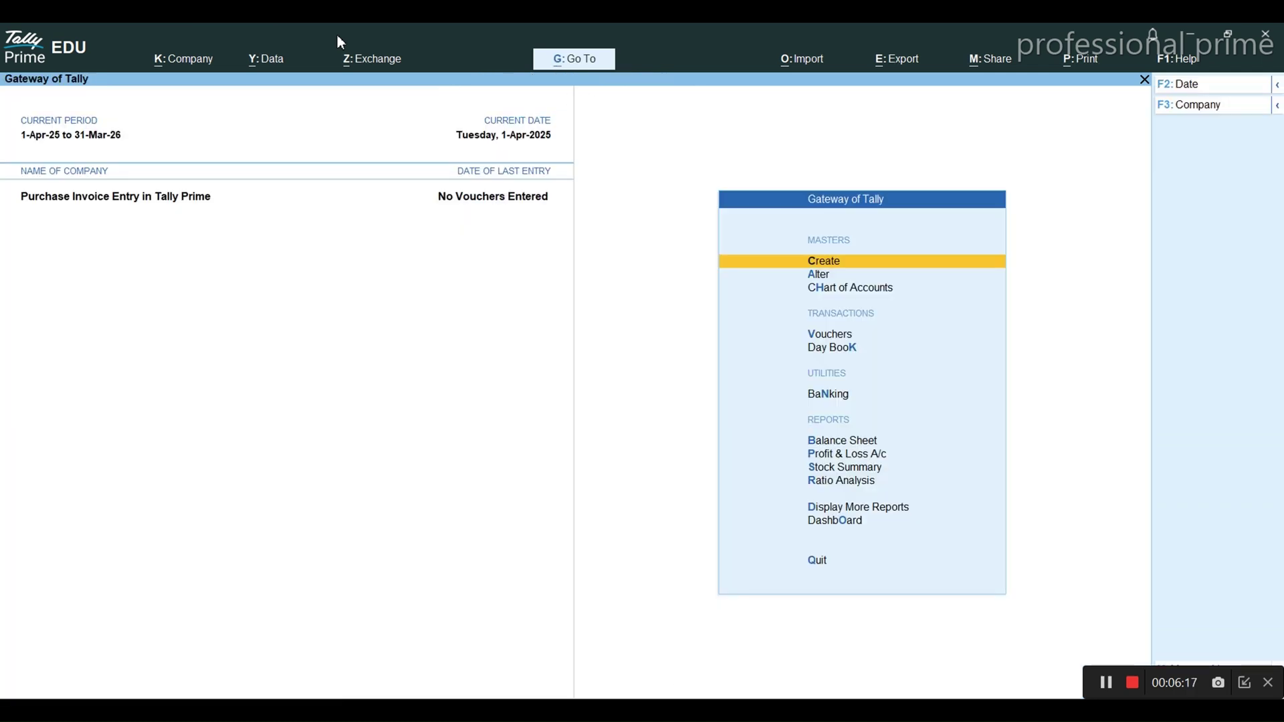
pyautogui.press('Down')
pyautogui.press('Down')
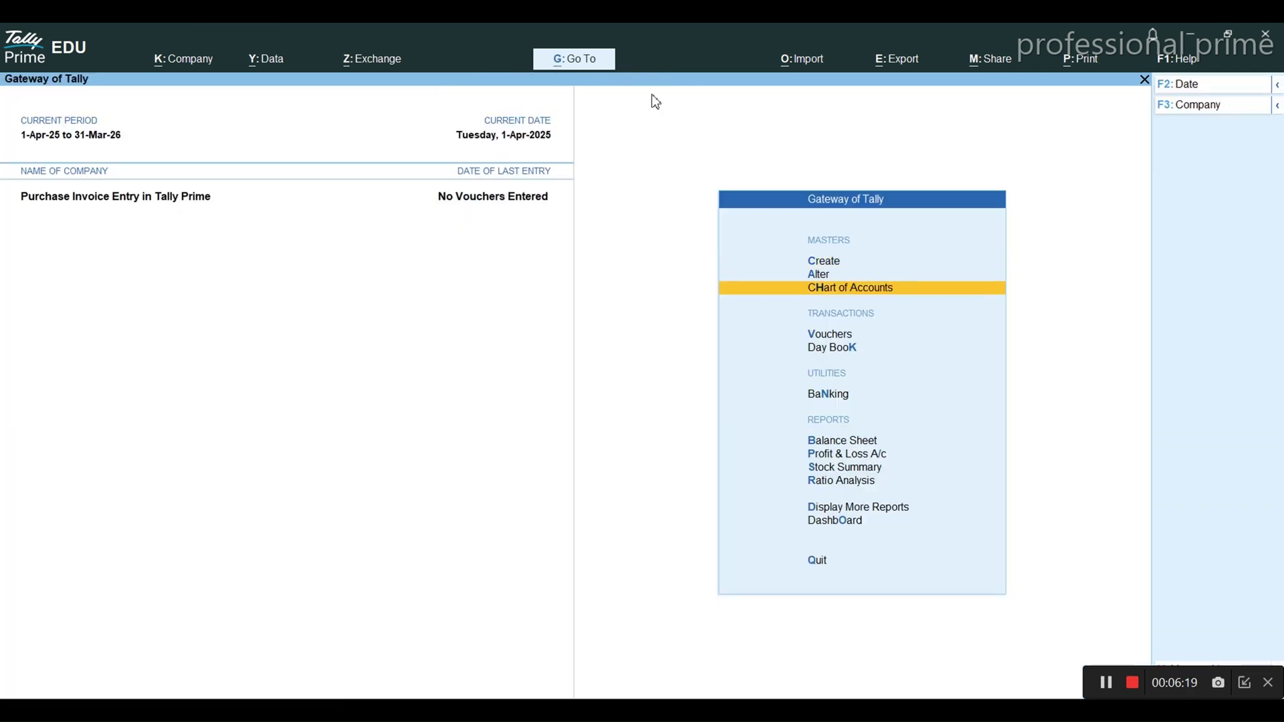
pyautogui.press('Return')
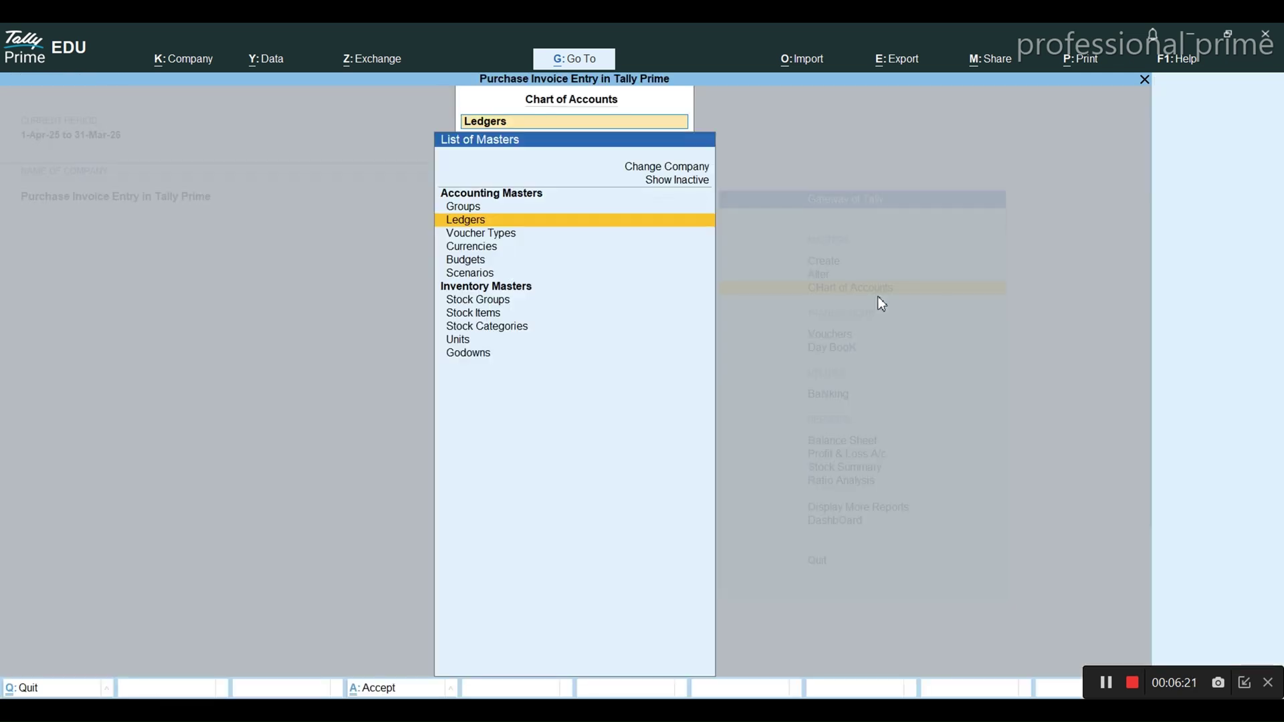
pyautogui.press('Down')
pyautogui.press('Down')
pyautogui.press('Down')
pyautogui.press('Down')
pyautogui.press('Down')
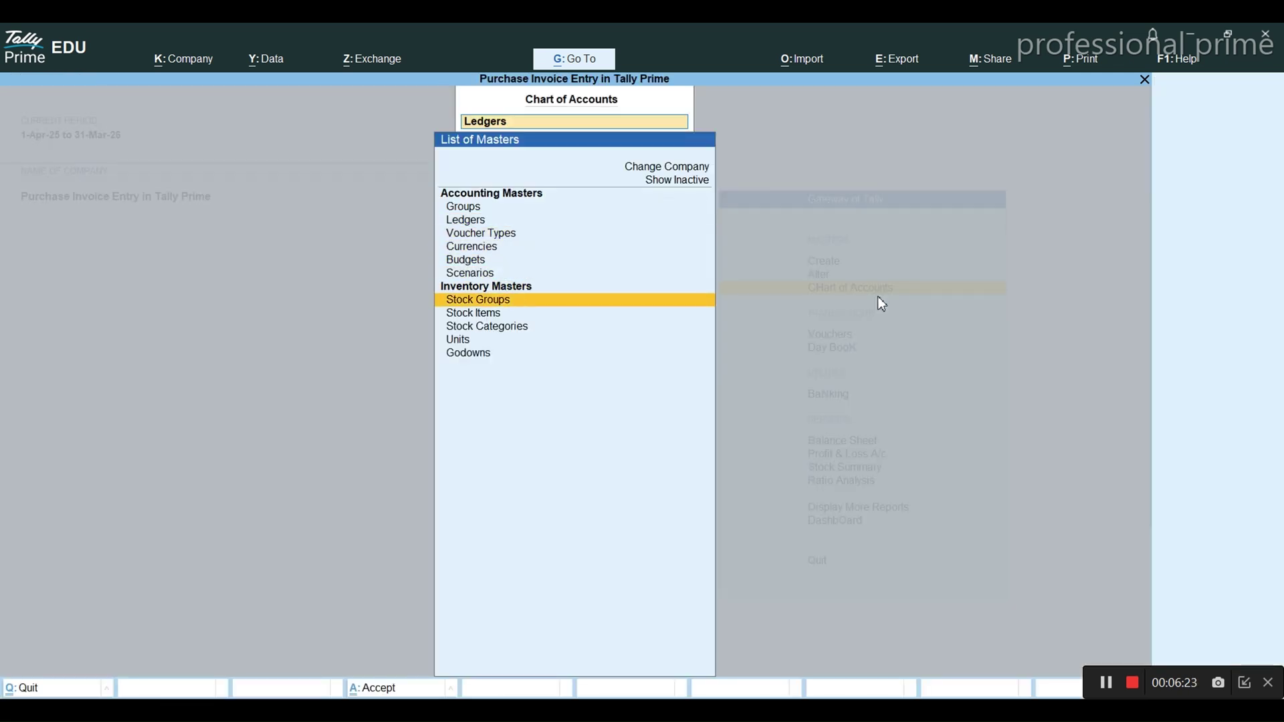
pyautogui.press('Down')
pyautogui.press('Return')
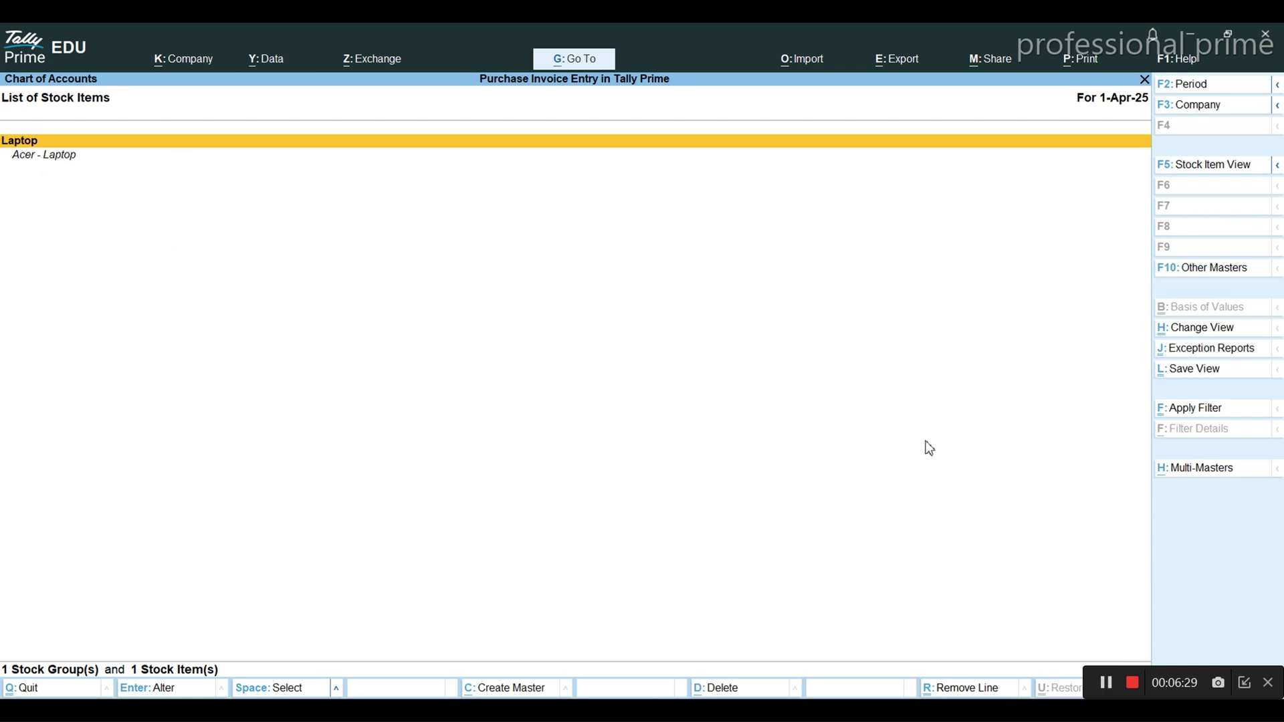
# - Start creating multiple stock items at once under the Laptop group
pyautogui.click(1214, 470)
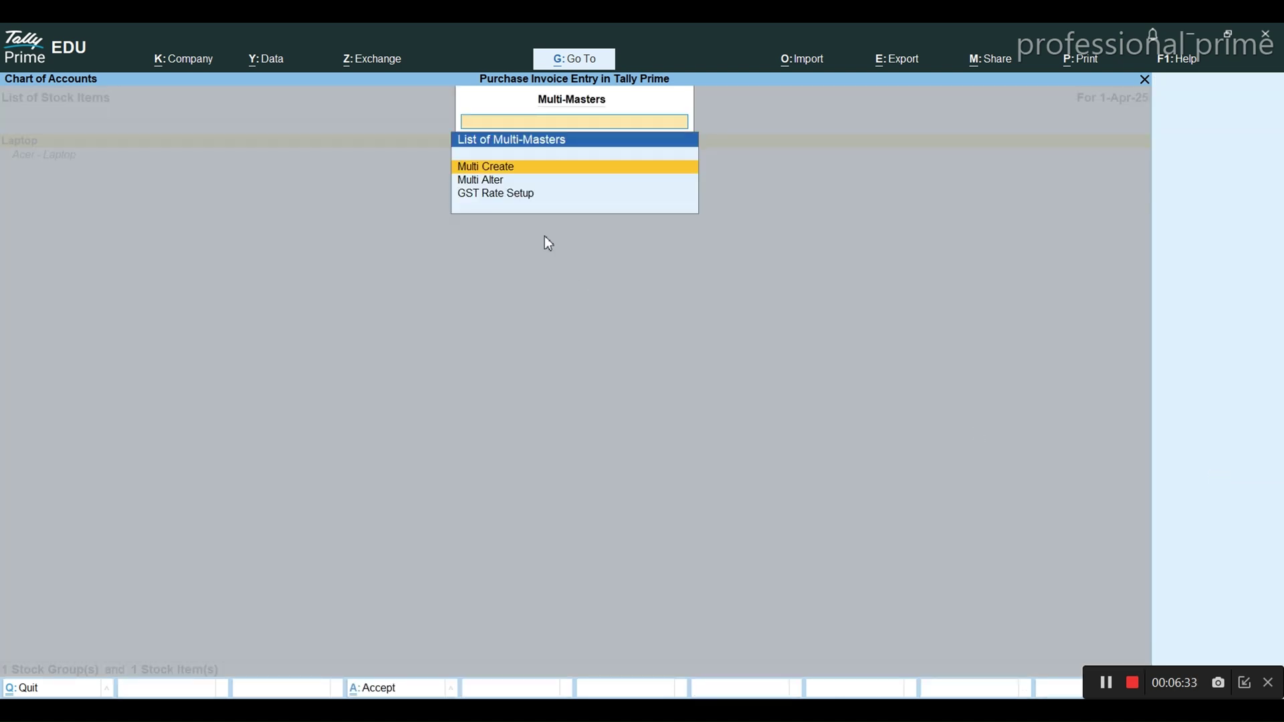
pyautogui.click(560, 170)
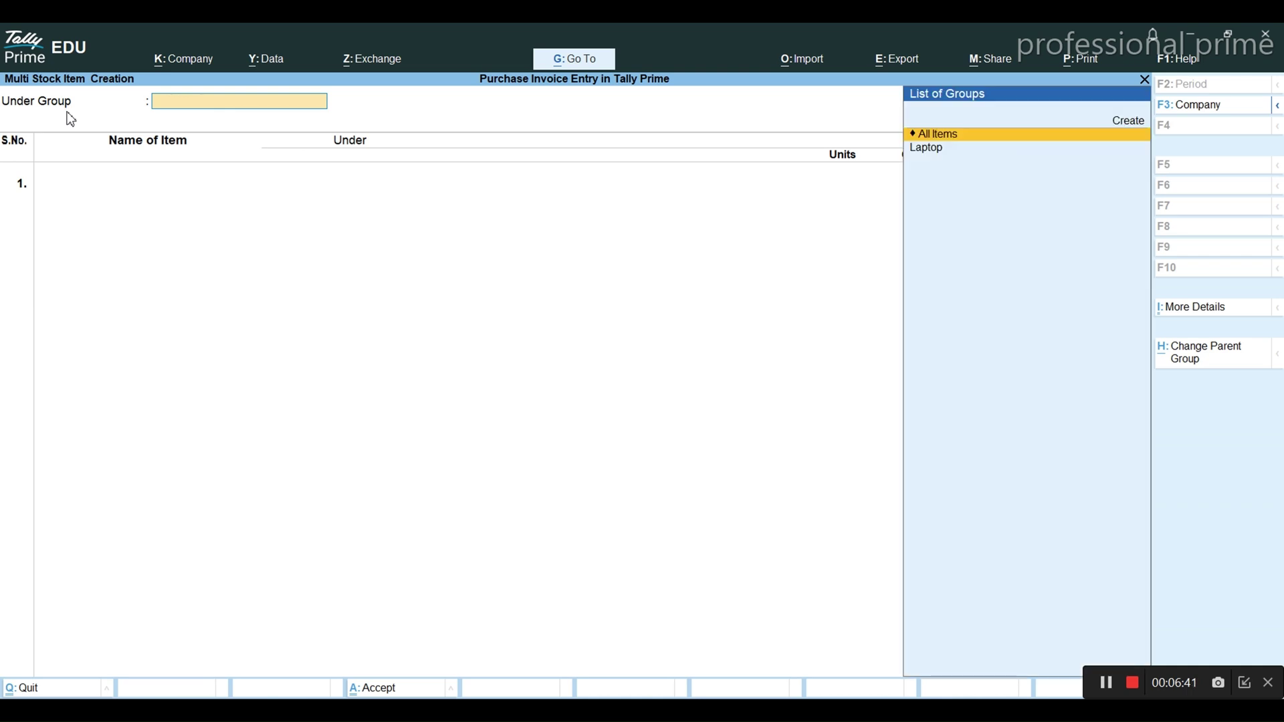
pyautogui.press('Down')
pyautogui.press('Return')
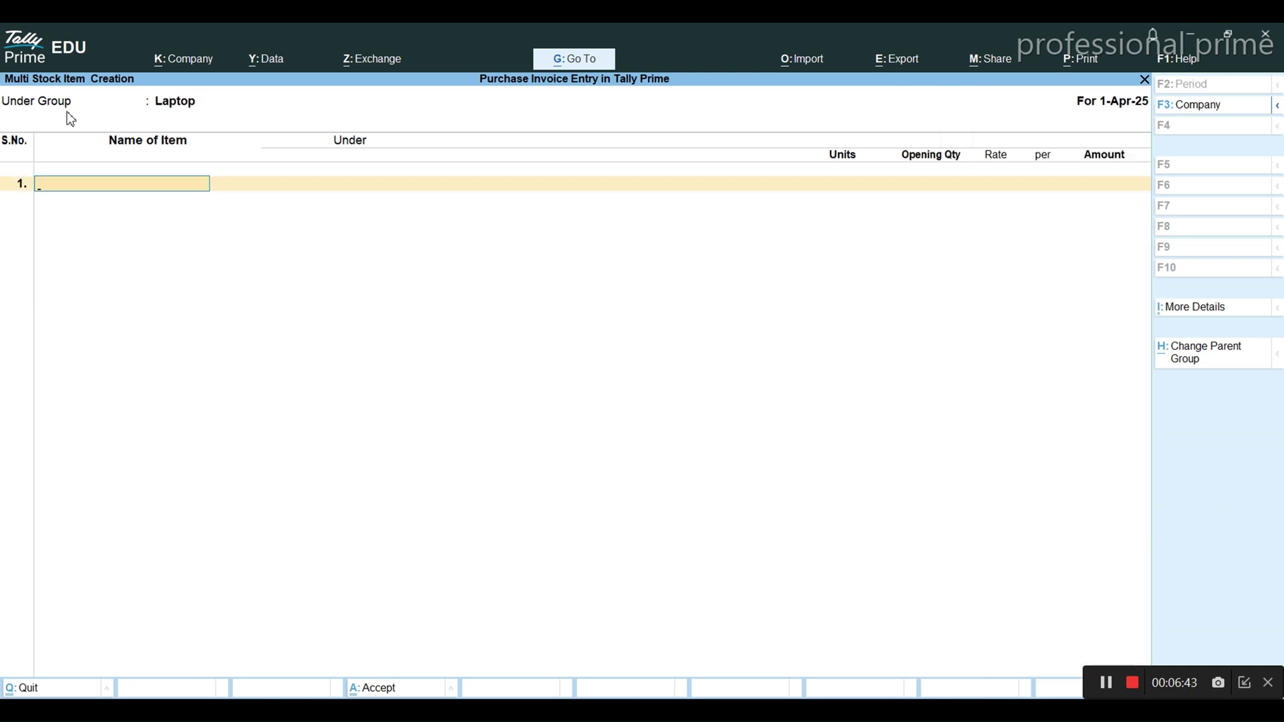
pyautogui.press('Escape')
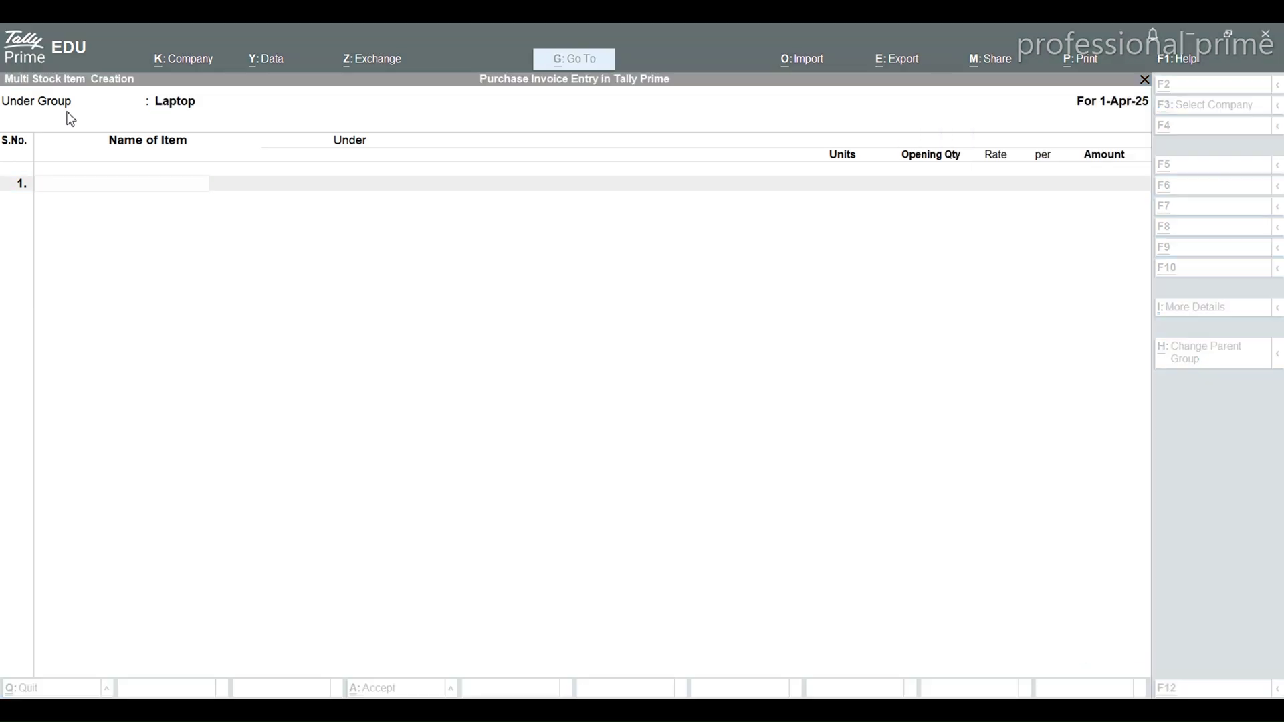
pyautogui.click(105, 179)
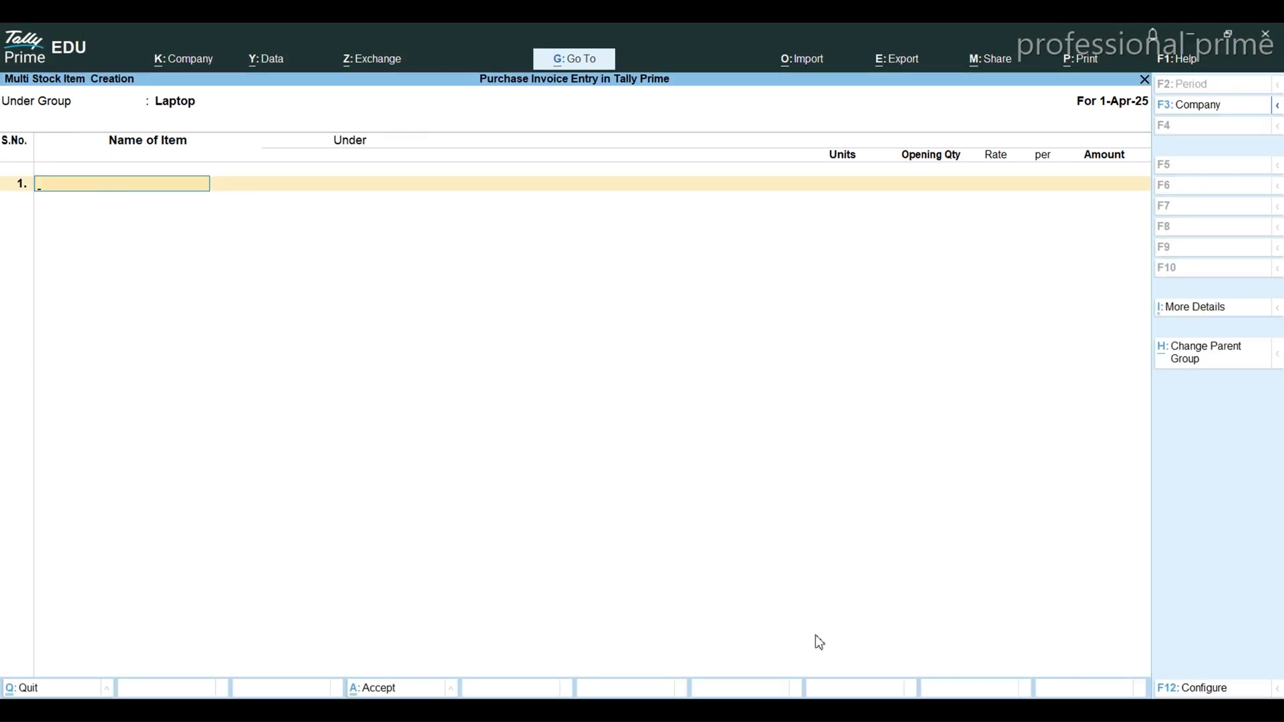
# - Check the purchase example in Word and add item Dell - Laptop in PC, with opening quantity 1 at a rate of 14,500
pyautogui.hotkey('alt', 'Tab')
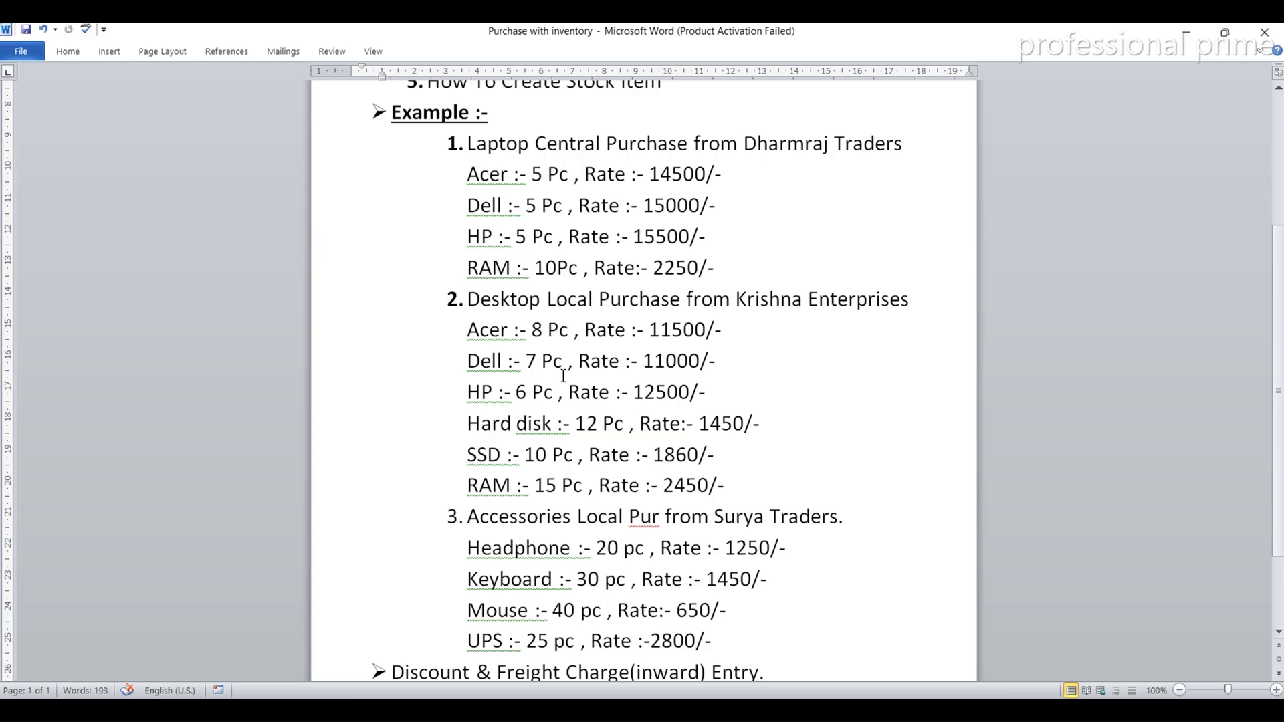
pyautogui.hotkey('alt', 'Tab')
pyautogui.write('De')
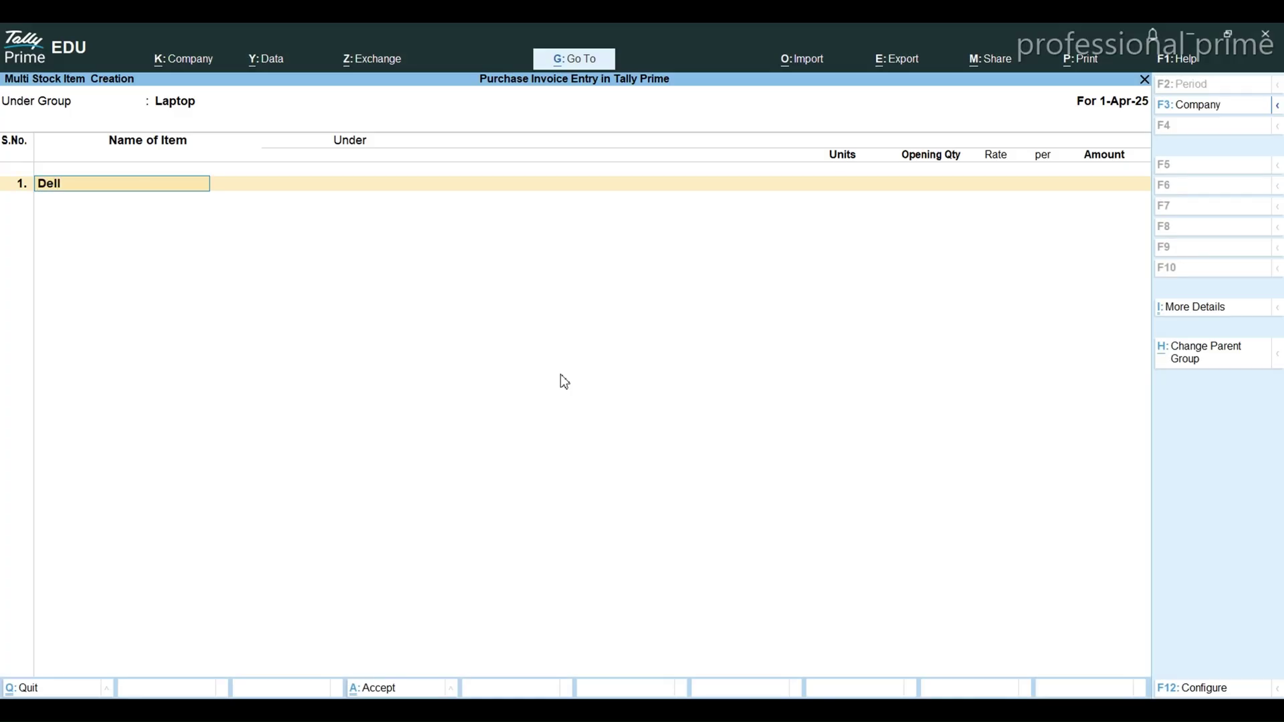
pyautogui.write('ll - Laptop')
pyautogui.press('Return')
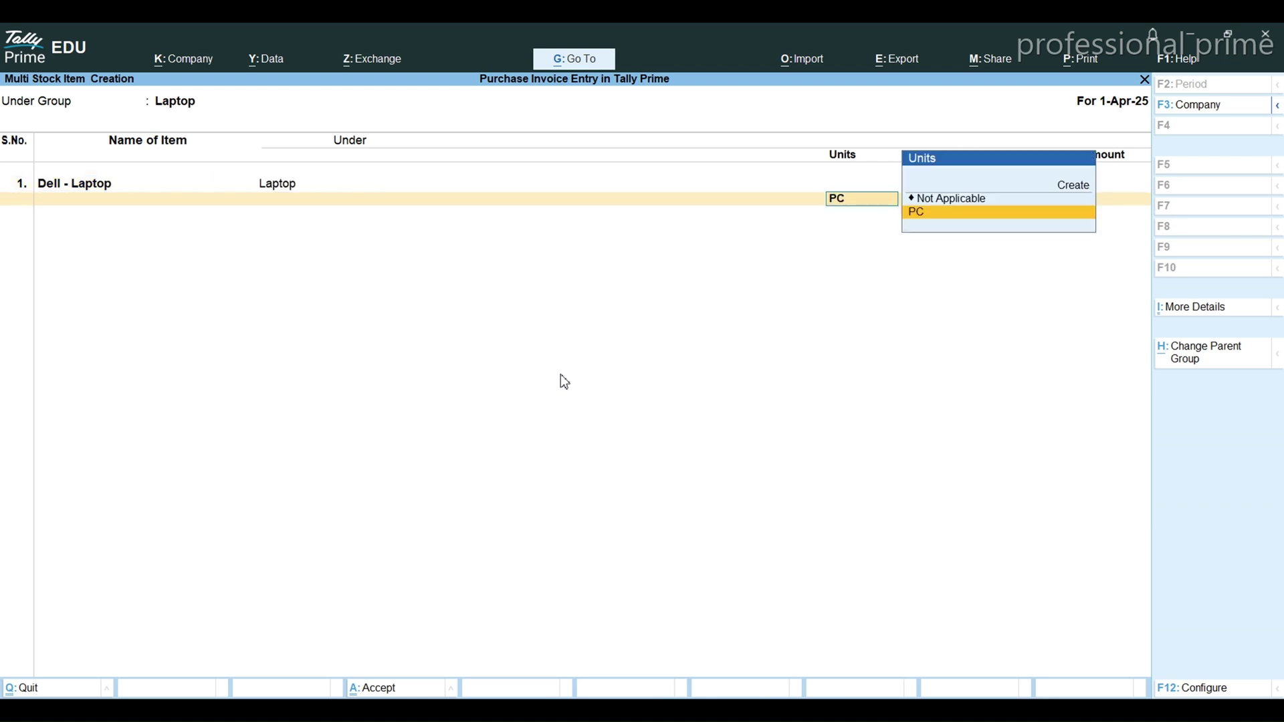
pyautogui.press('Return')
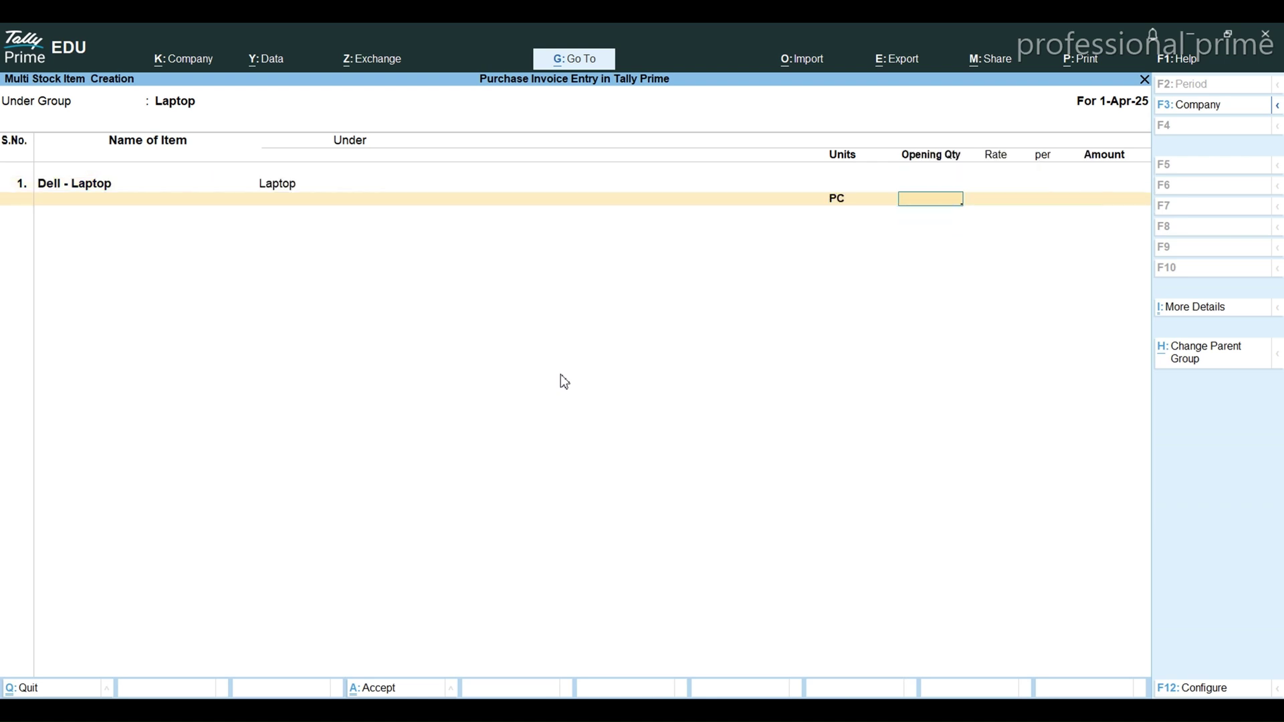
pyautogui.write('1')
pyautogui.press('Return')
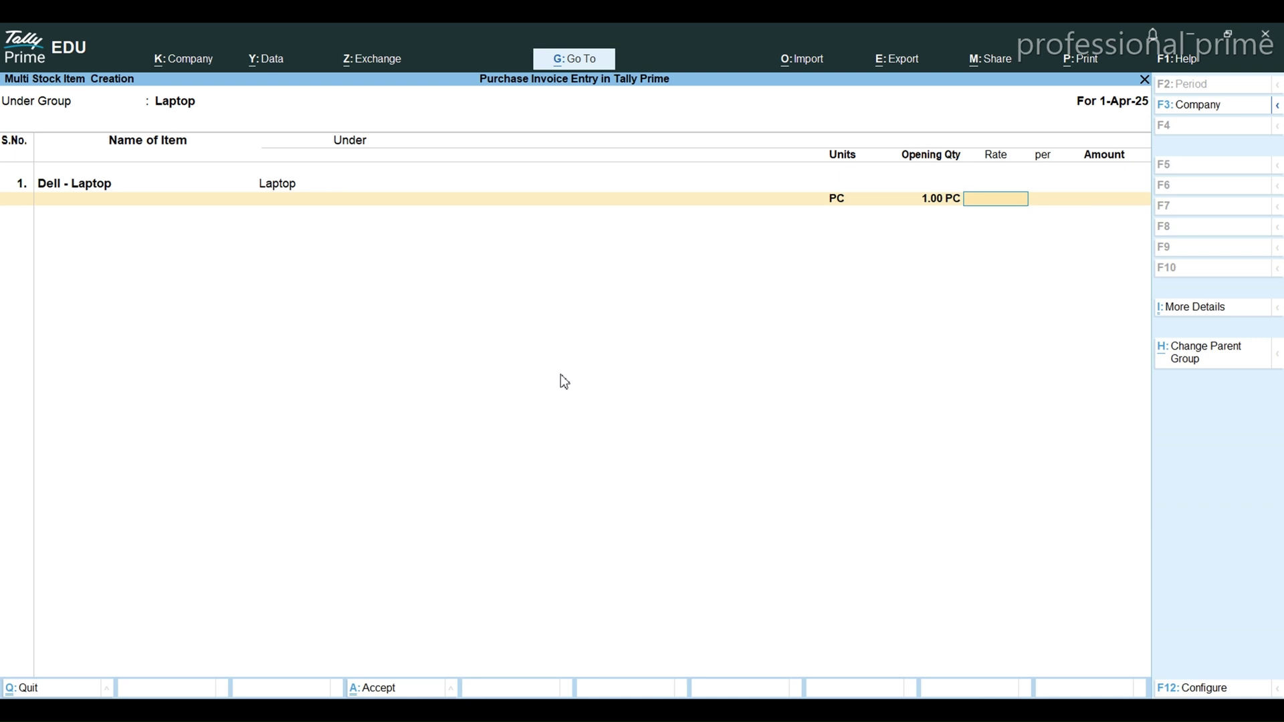
pyautogui.write('14500')
pyautogui.press('Return')
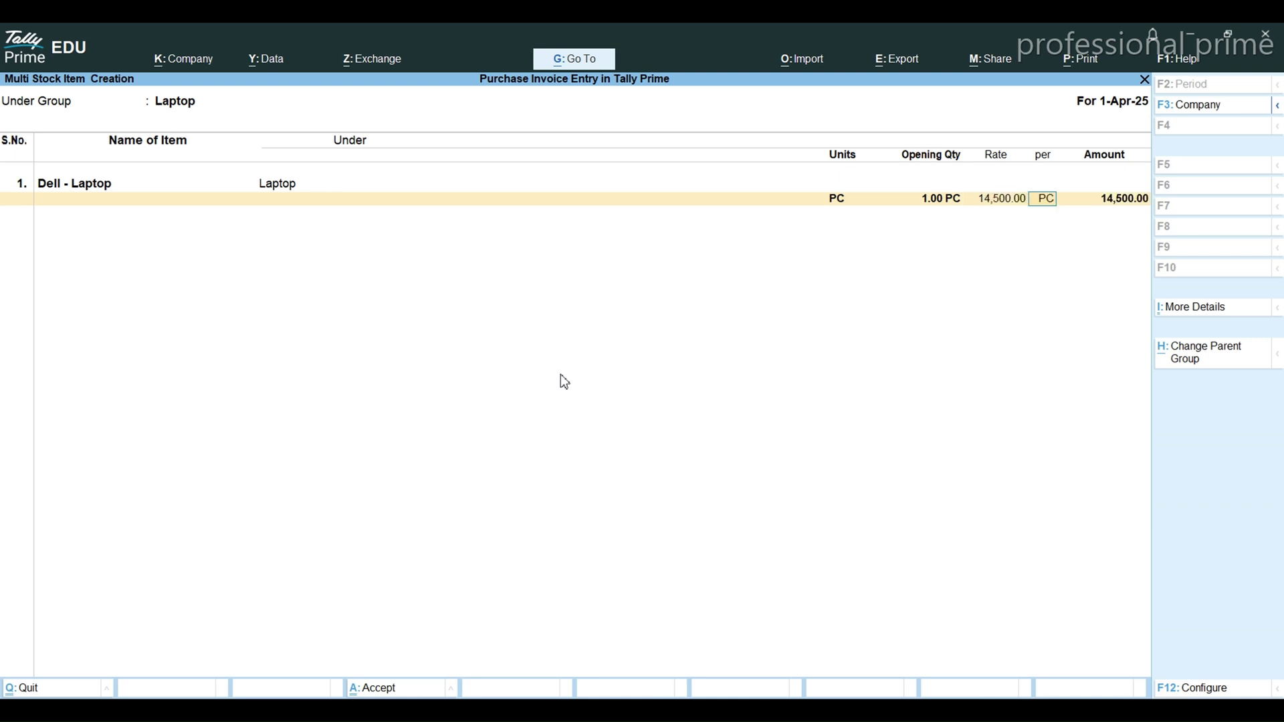
pyautogui.press('Return')
pyautogui.press('Return')
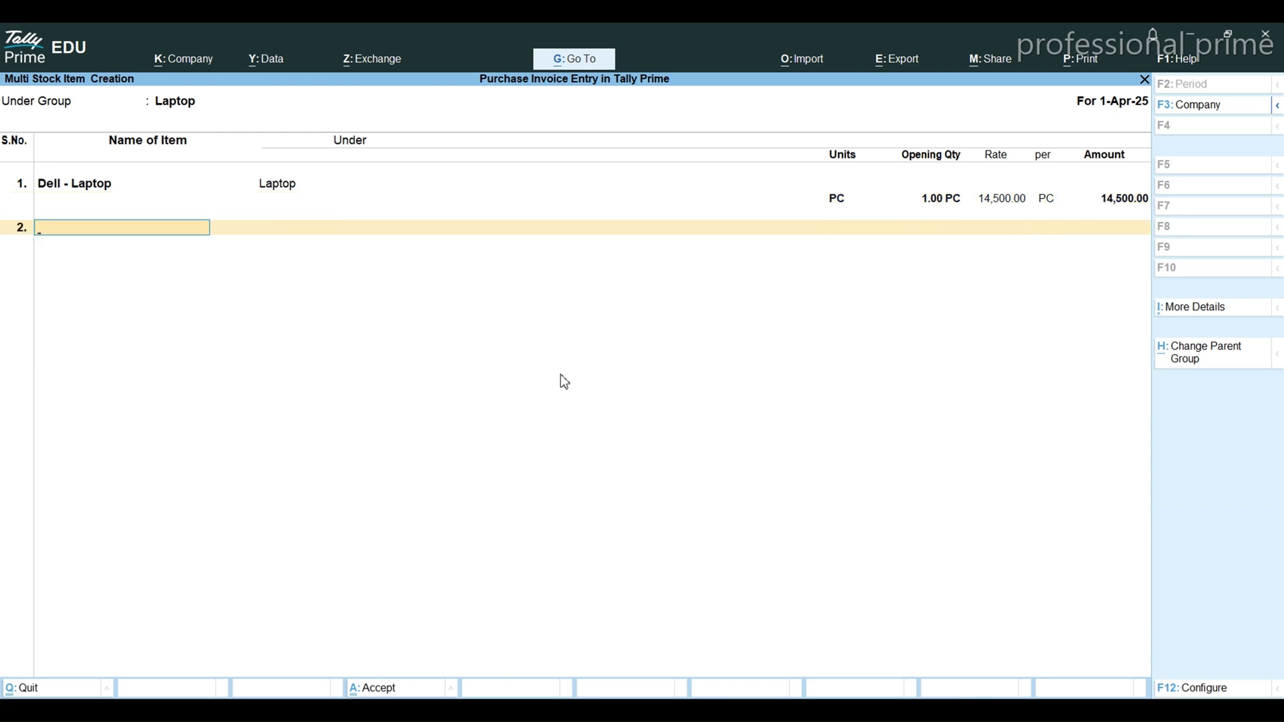
# - Add a second item, HP - Laptop, in PC with opening quantity 1 at a rate of 12,500 per PC
pyautogui.hotkey('alt', 'Tab')
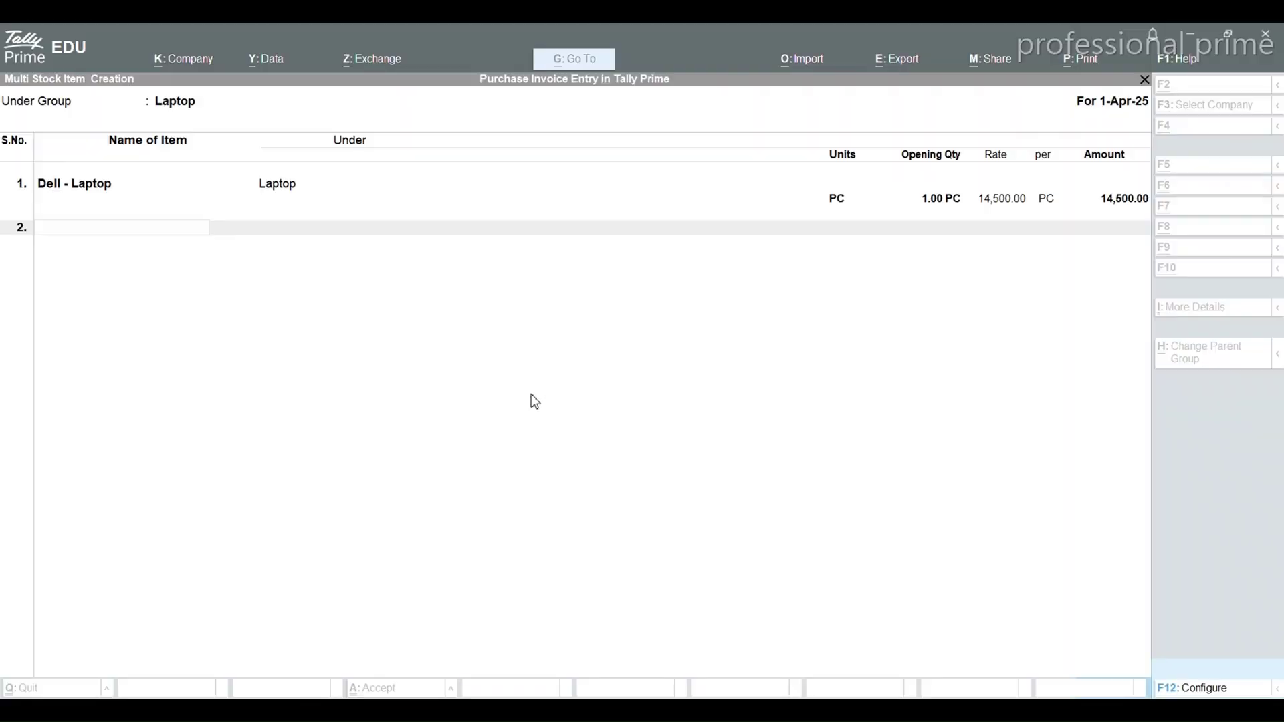
pyautogui.hotkey('alt', 'Tab')
pyautogui.write('HP -')
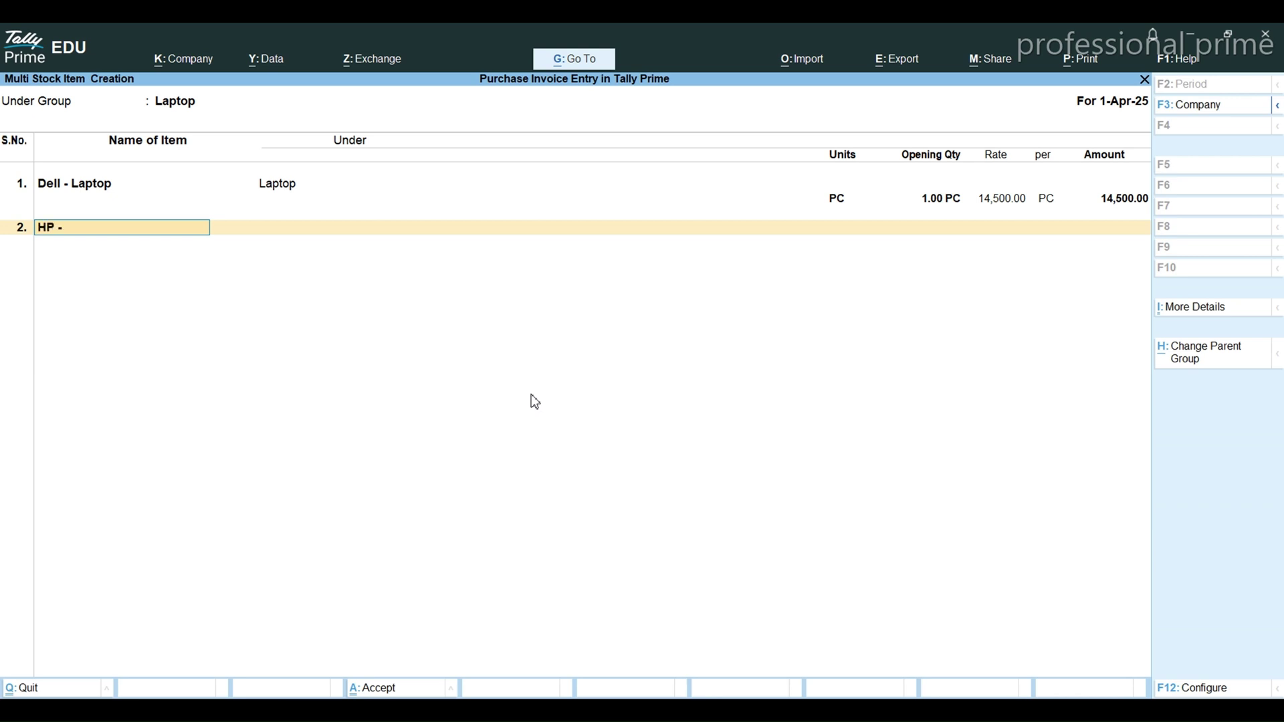
pyautogui.write(' Laptop')
pyautogui.press('Return')
pyautogui.press('Return')
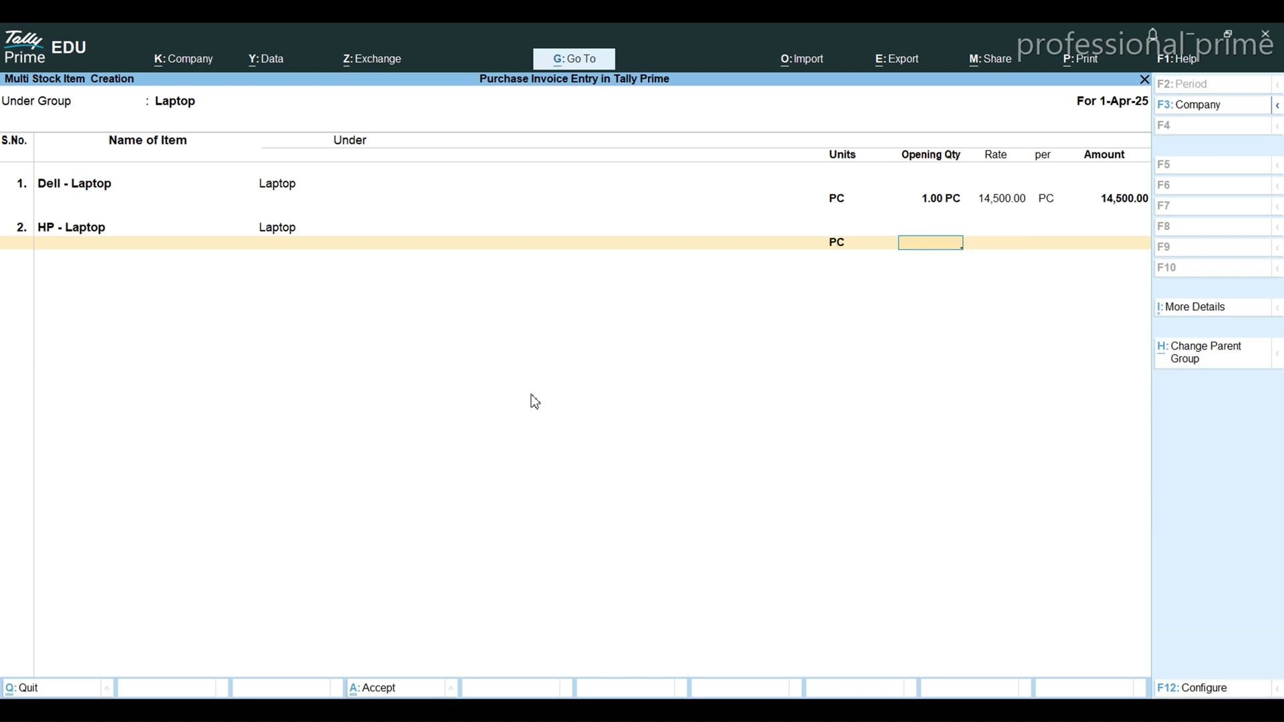
pyautogui.write('1')
pyautogui.press('Return')
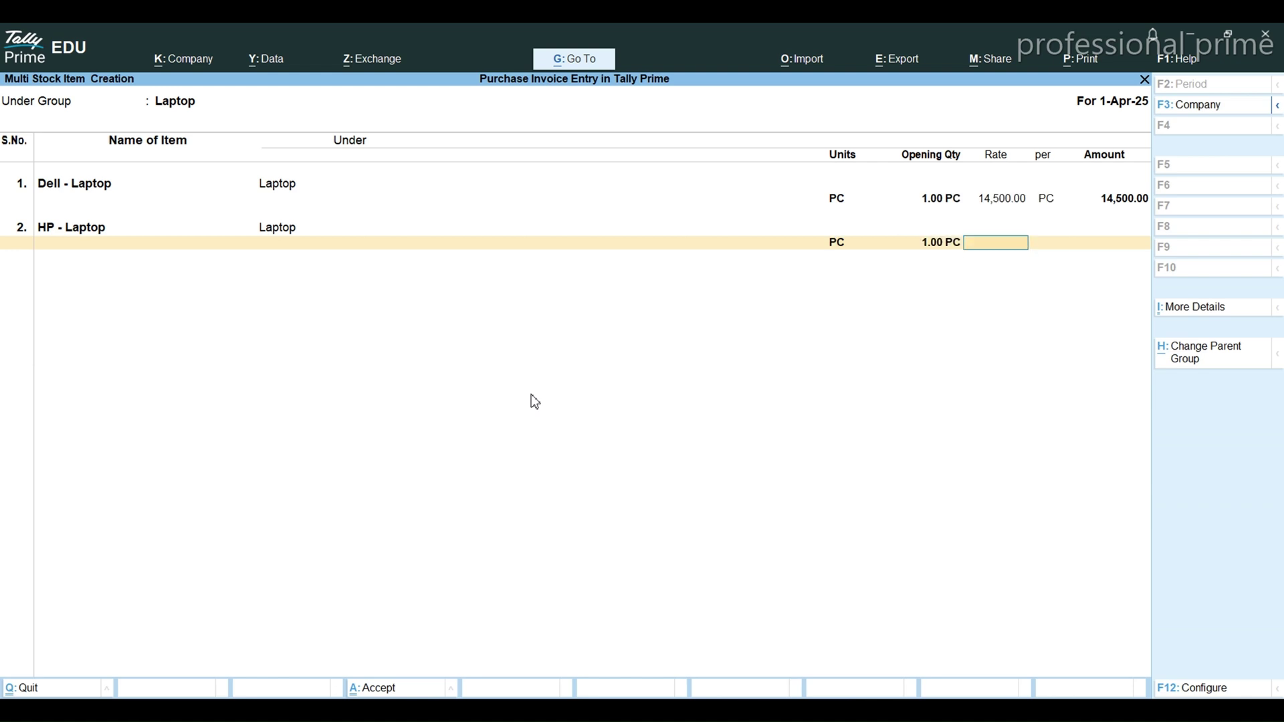
pyautogui.write('12500')
pyautogui.press('Return')
pyautogui.press('Return')
pyautogui.press('Return')
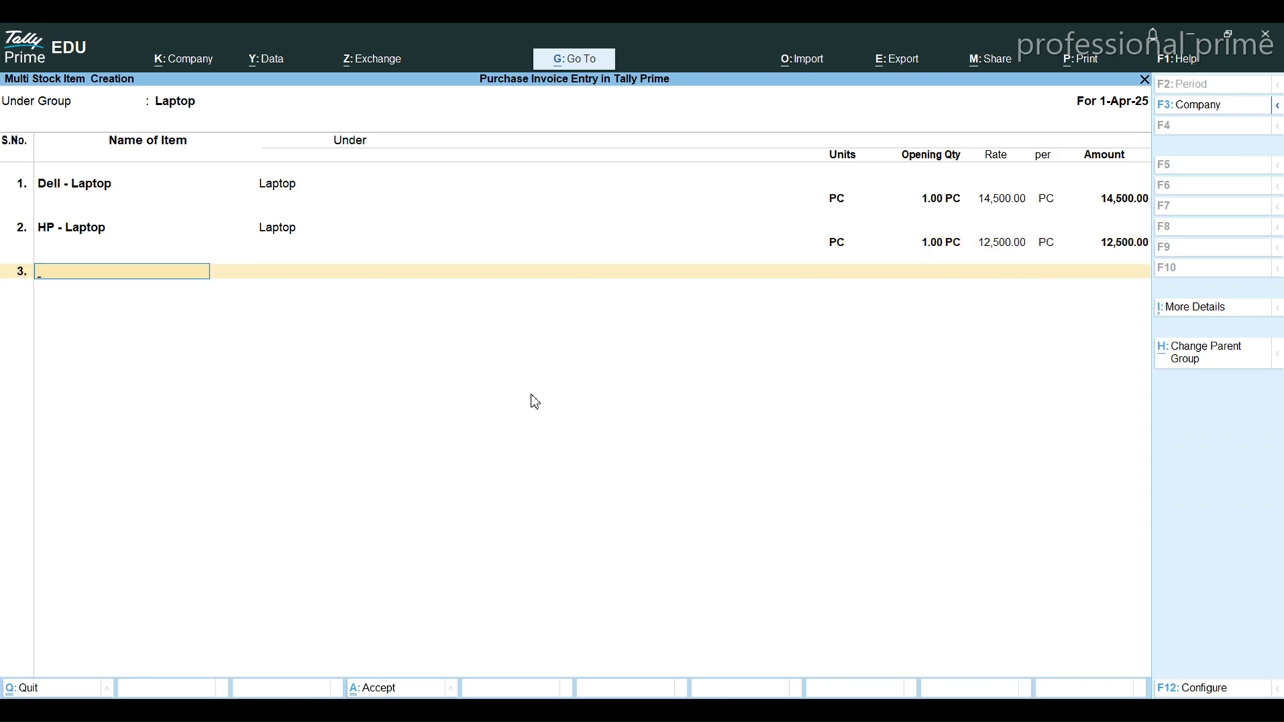
# - Check the purchase example in Word and save the new Dell and HP laptop items
pyautogui.hotkey('alt', 'Tab')
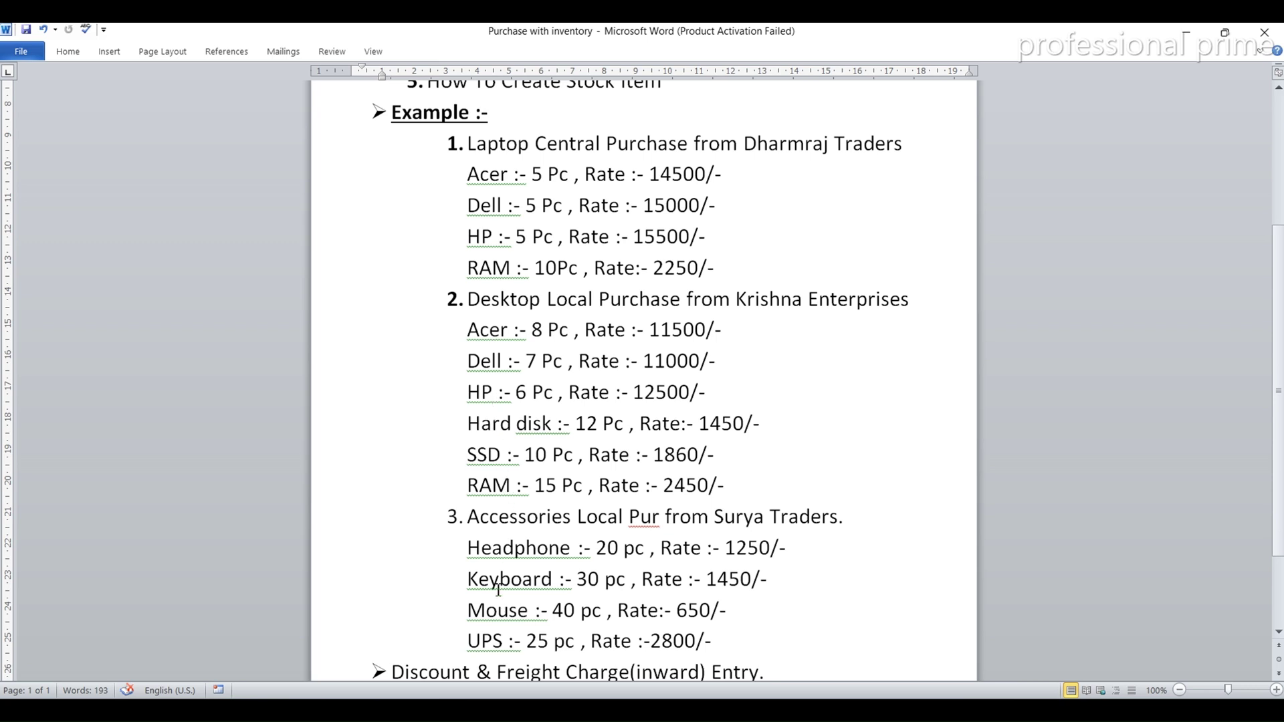
pyautogui.hotkey('alt', 'Tab')
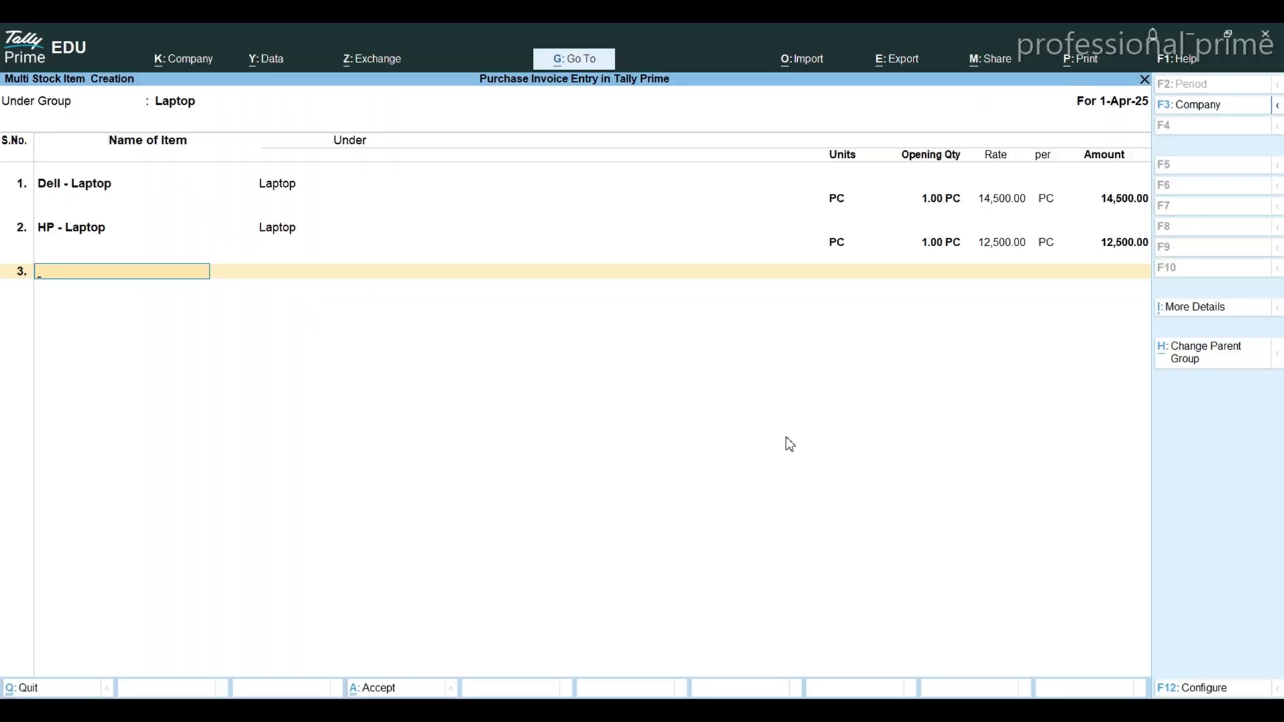
pyautogui.press('Return')
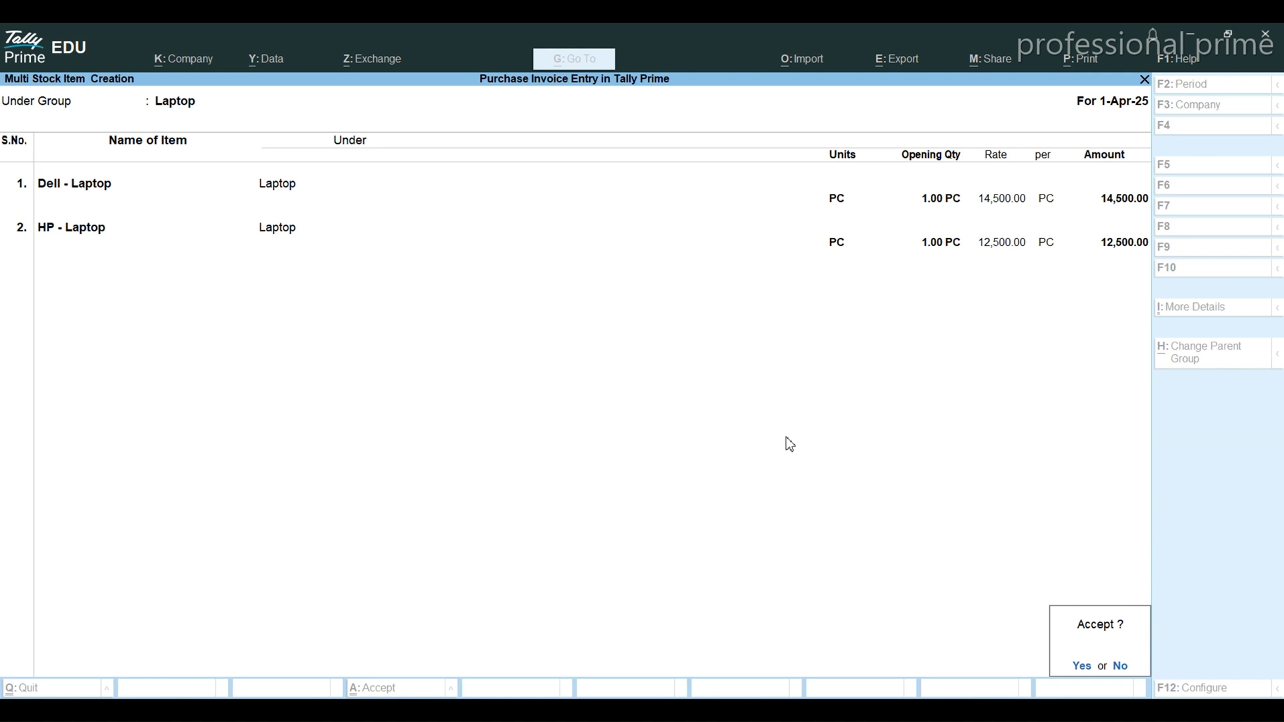
pyautogui.press('Return')
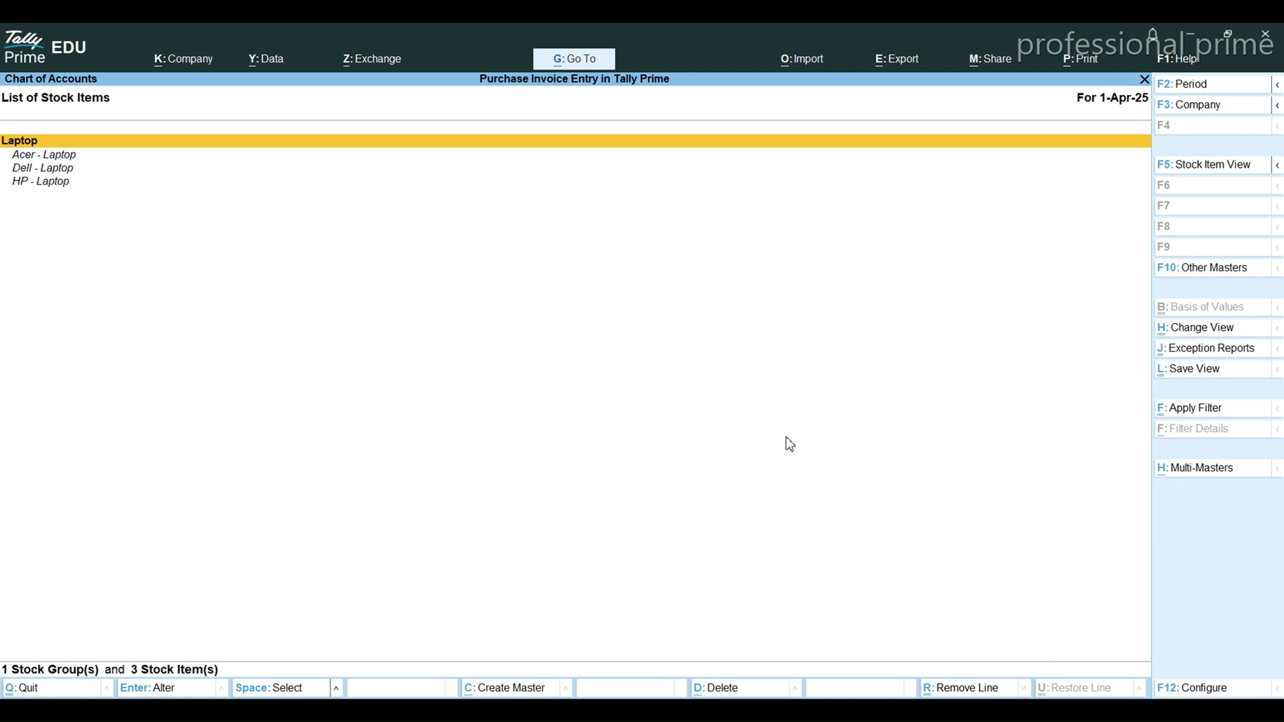
# - Start another multiple stock item creation and create its stock group Desktop under Primary, with quantities of items added set to Yes
pyautogui.click(1214, 469)
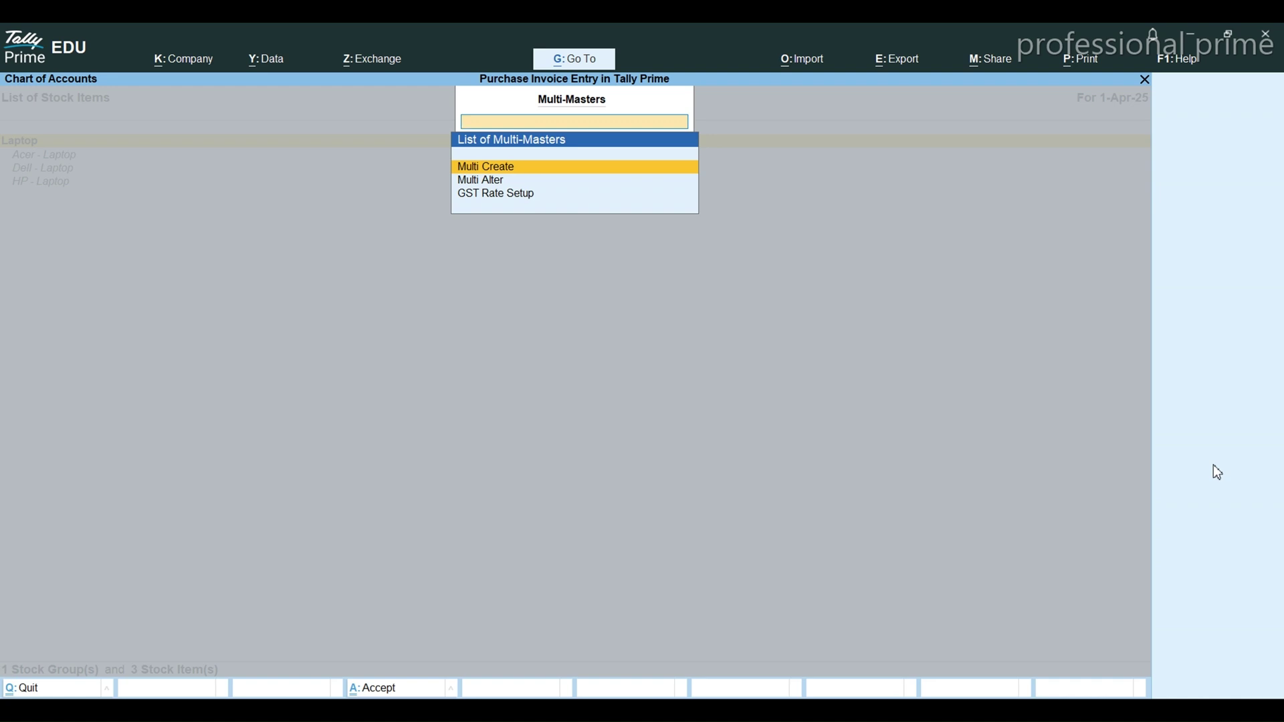
pyautogui.press('Return')
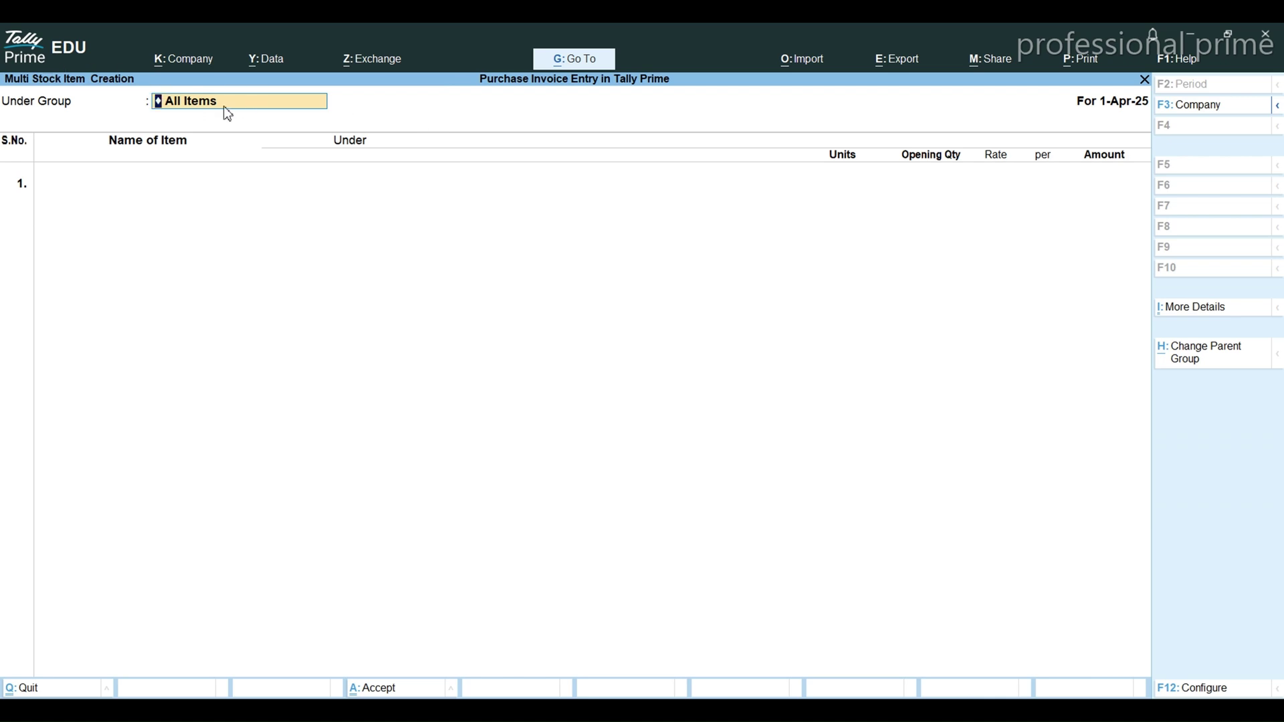
pyautogui.hotkey('alt', 'c')
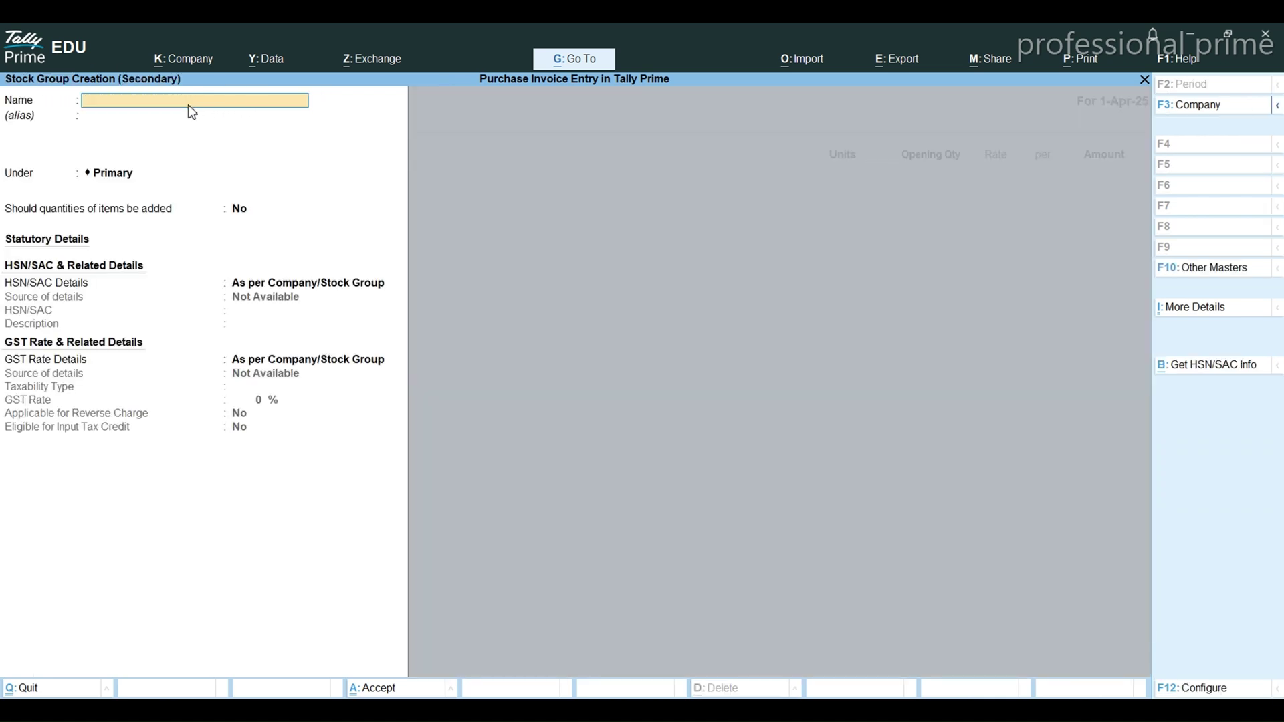
pyautogui.hotkey('alt', 'Tab')
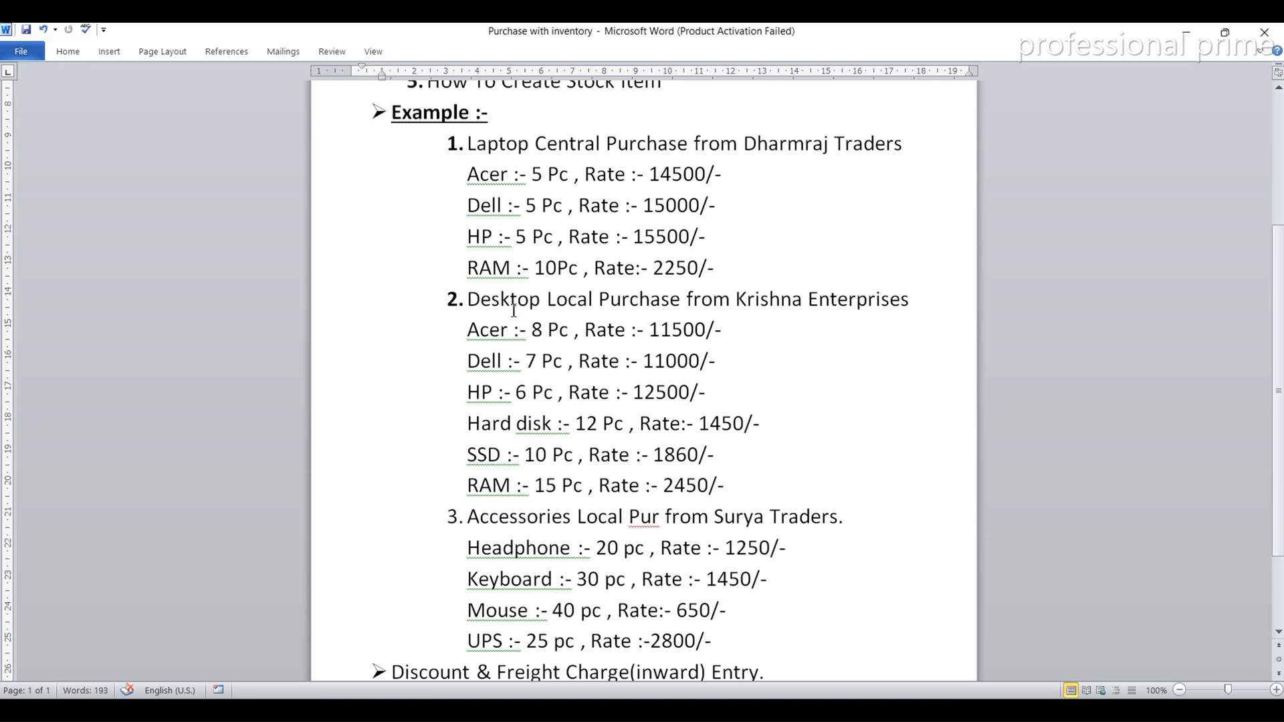
pyautogui.hotkey('alt', 'Tab')
pyautogui.write('D')
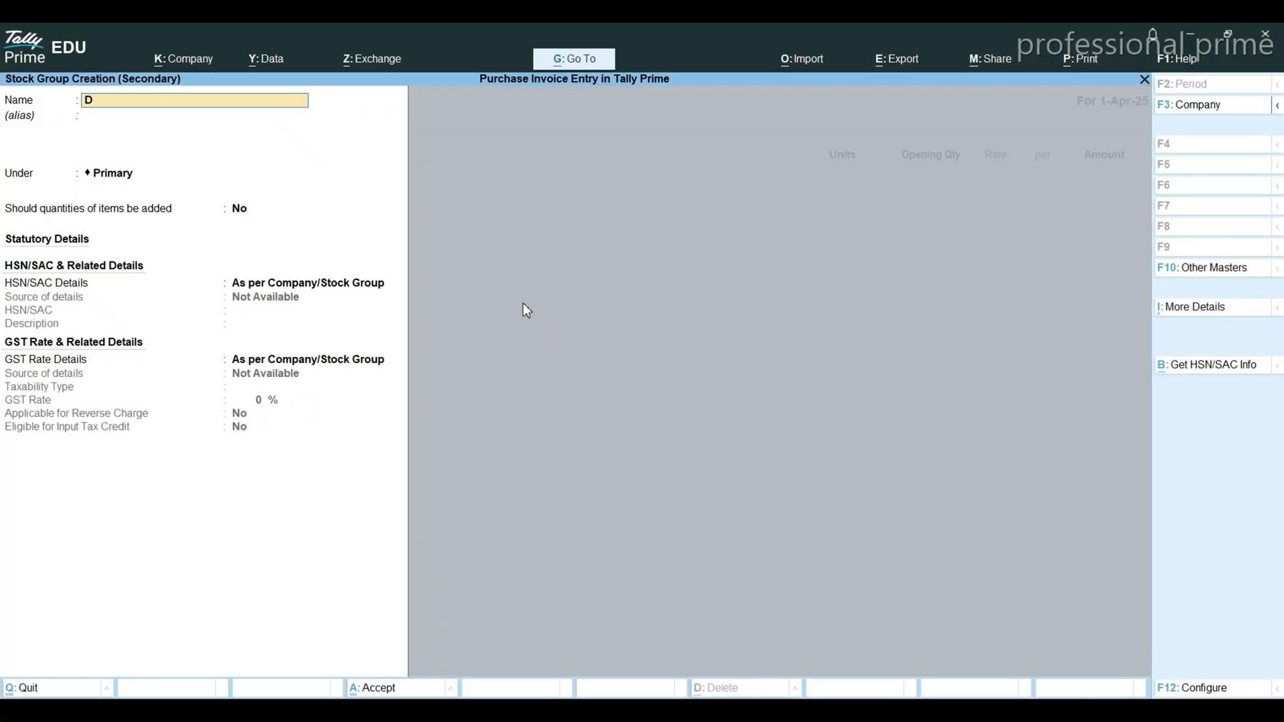
pyautogui.write('esktop')
pyautogui.press('Return')
pyautogui.press('Return')
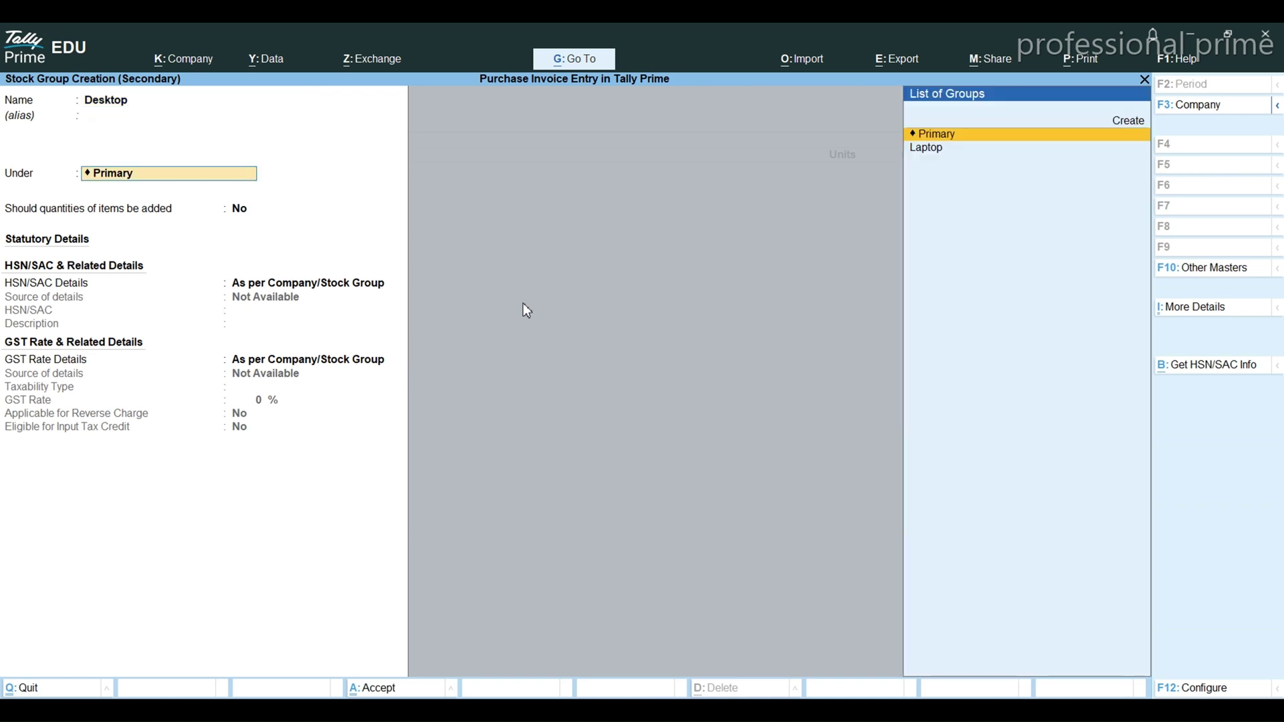
pyautogui.press('Return')
pyautogui.write('y')
pyautogui.press('Return')
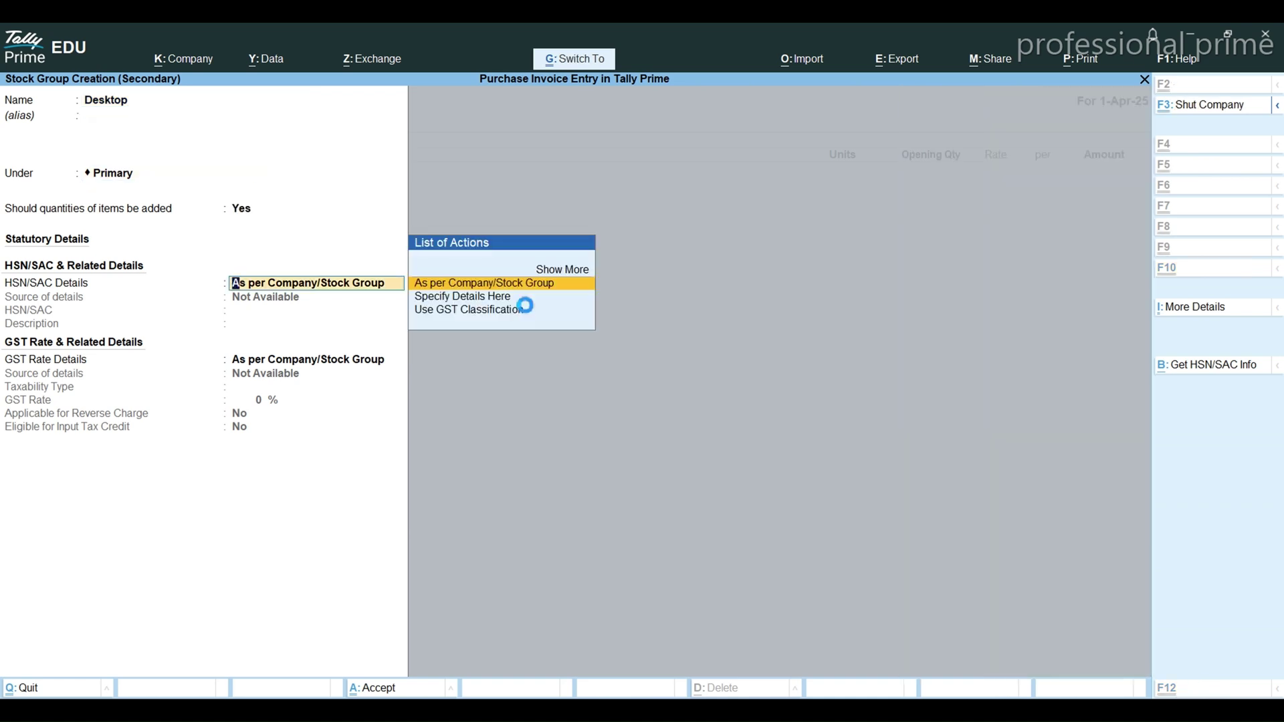
pyautogui.hotkey('ctrl', 'a')
# - Check the desktop items in the Word example and add item Acer-Desktop in PC, with opening quantity 1 at a rate of 11,000
pyautogui.hotkey('alt', 'Tab')
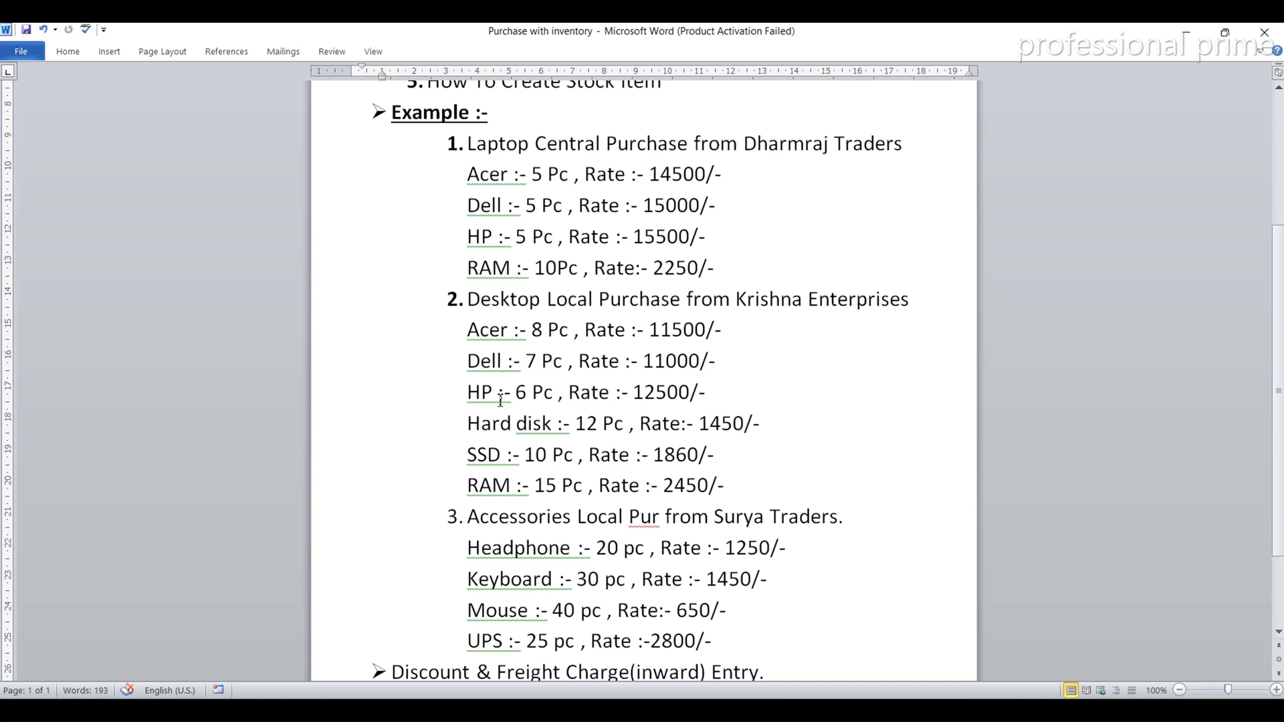
pyautogui.hotkey('alt', 'Tab')
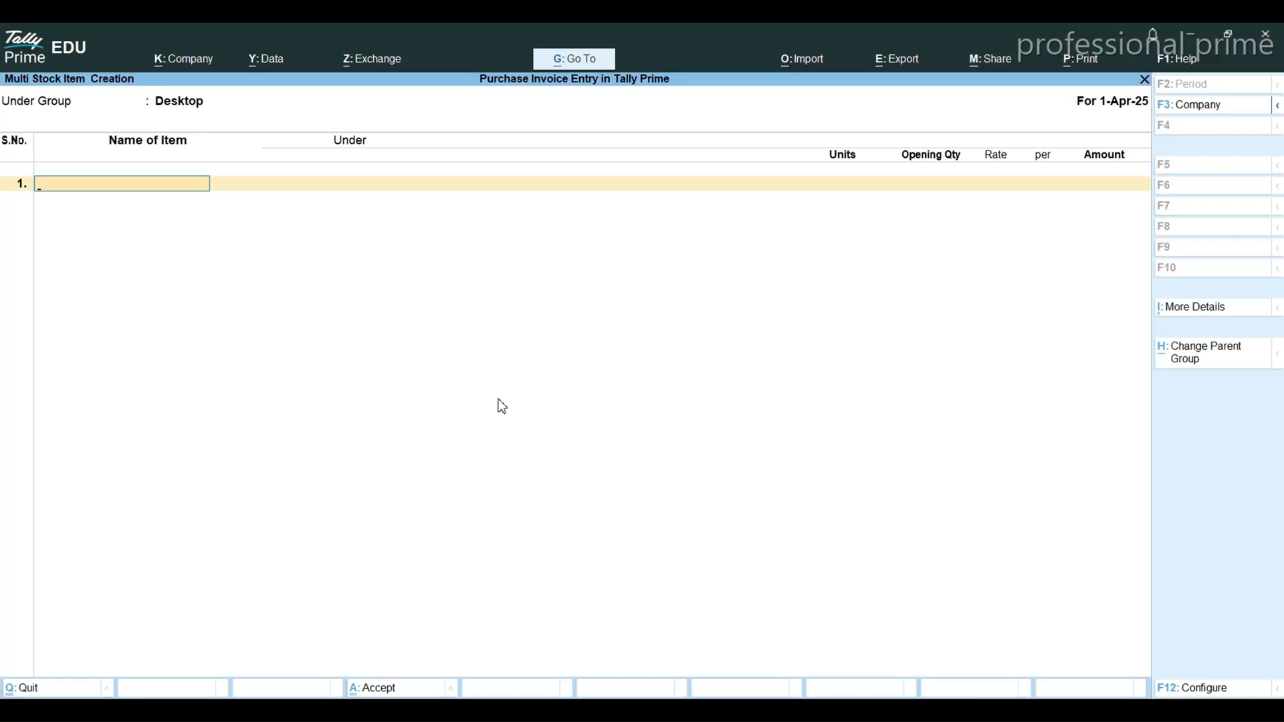
pyautogui.write('Acer-Desktop')
pyautogui.press('Return')
pyautogui.press('Return')
pyautogui.press('Return')
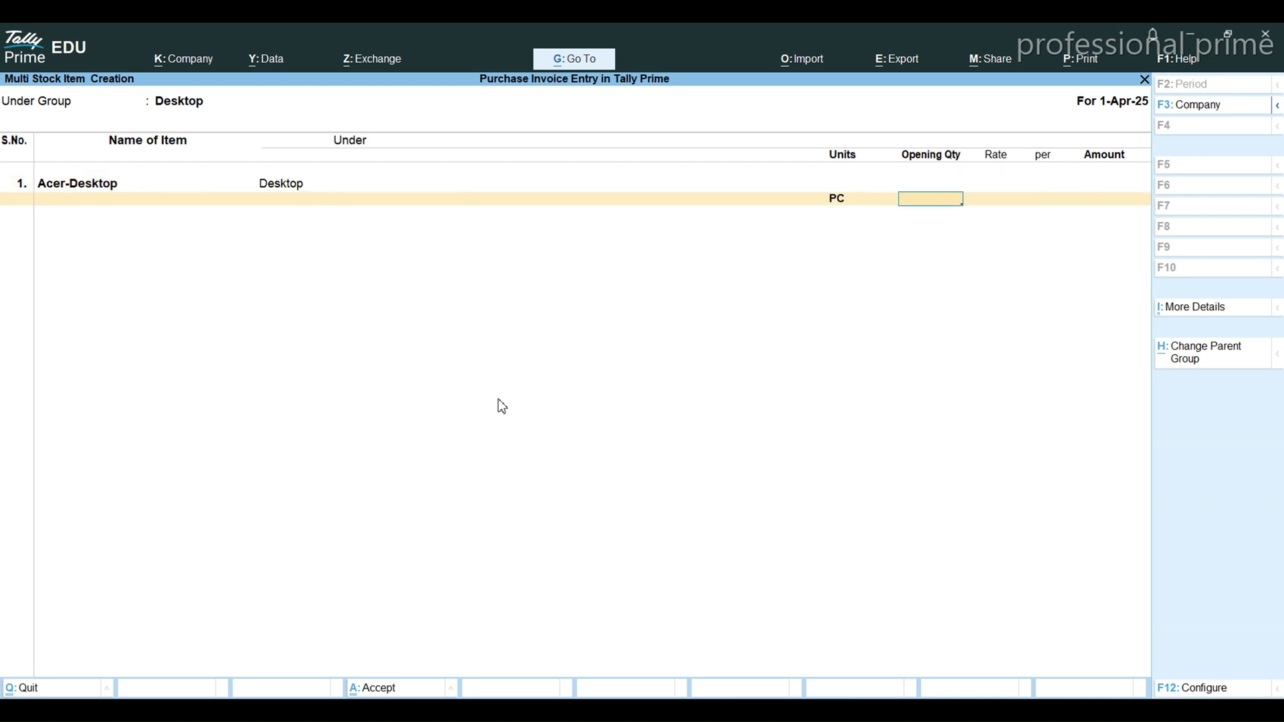
pyautogui.write('1')
pyautogui.press('Return')
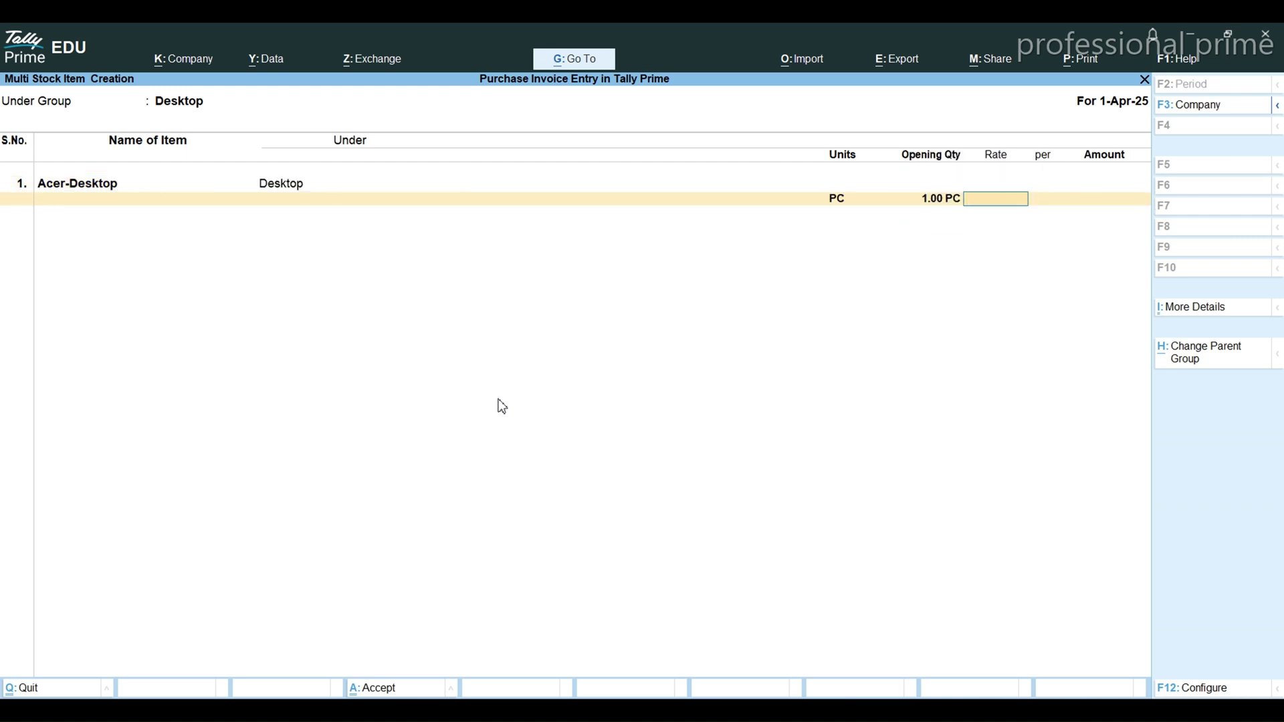
pyautogui.write('11,000')
pyautogui.press('Return')
pyautogui.press('Return')
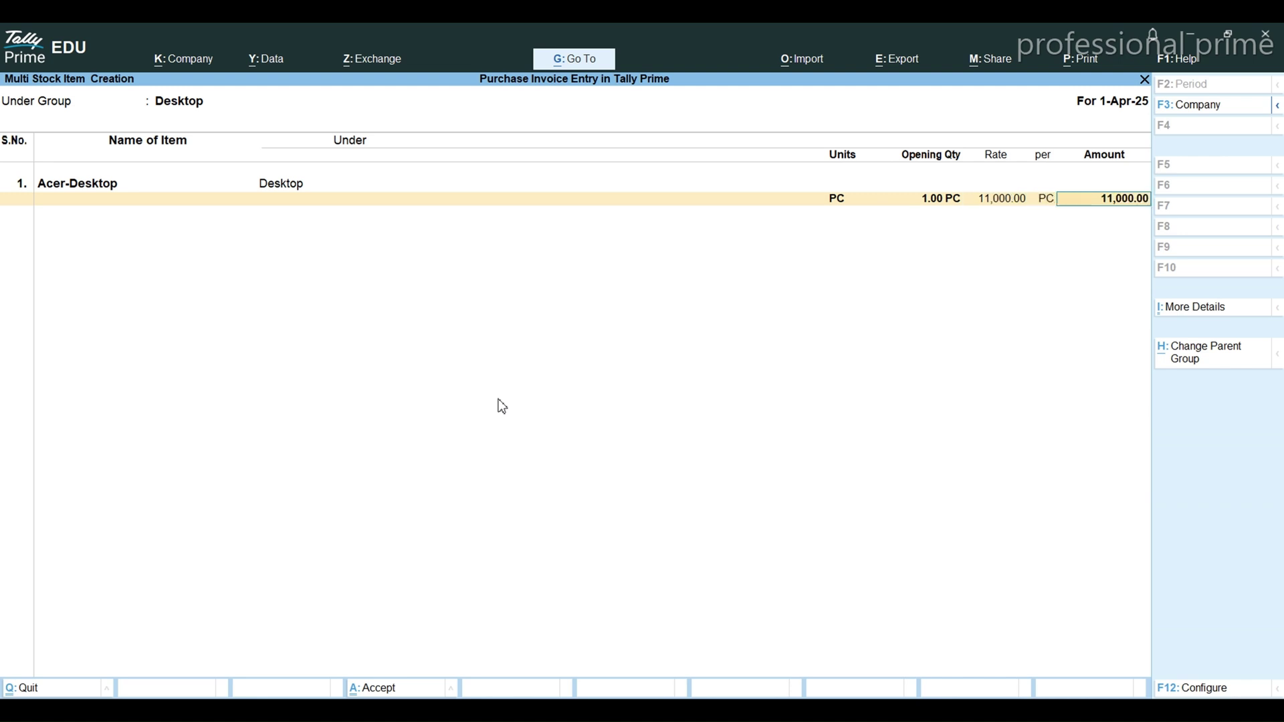
pyautogui.press('Return')
# - Add a second item, Dell-Desktop, in PC with opening quantity 1 at a rate of 11,500 per PC
pyautogui.write('Dell-')
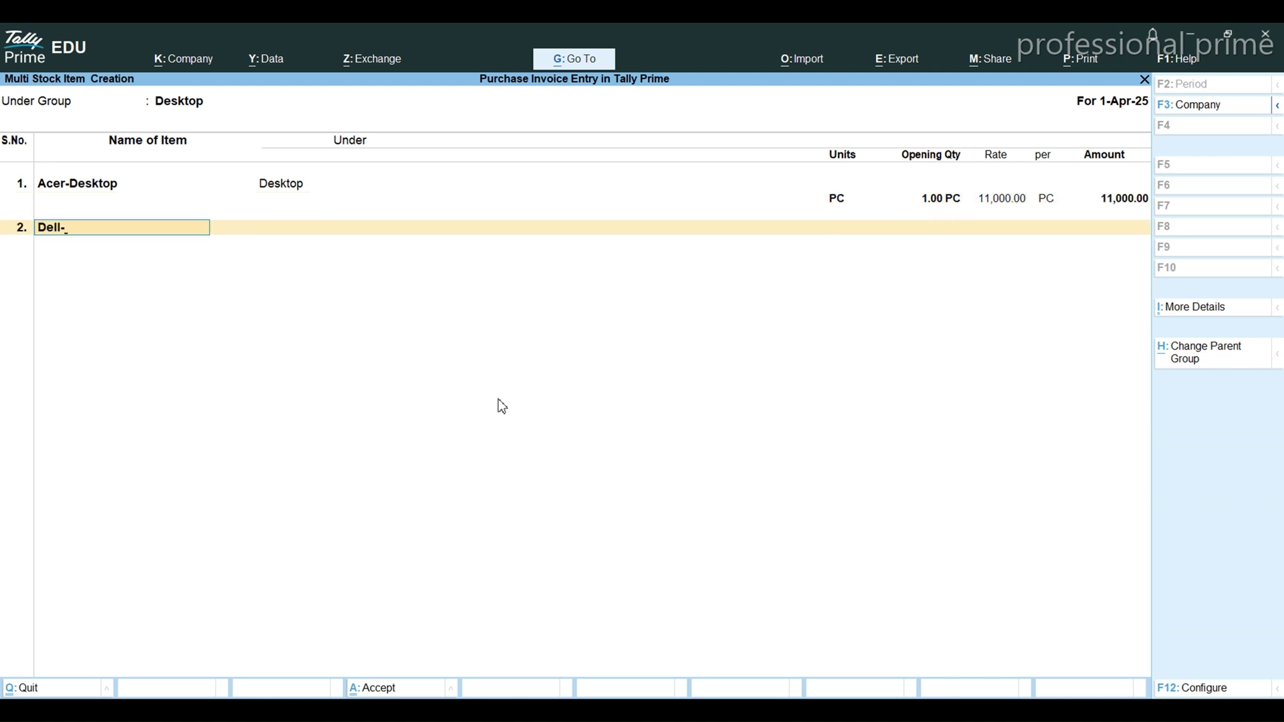
pyautogui.write('Desktop')
pyautogui.press('Return')
pyautogui.press('Return')
pyautogui.press('BackSpace')
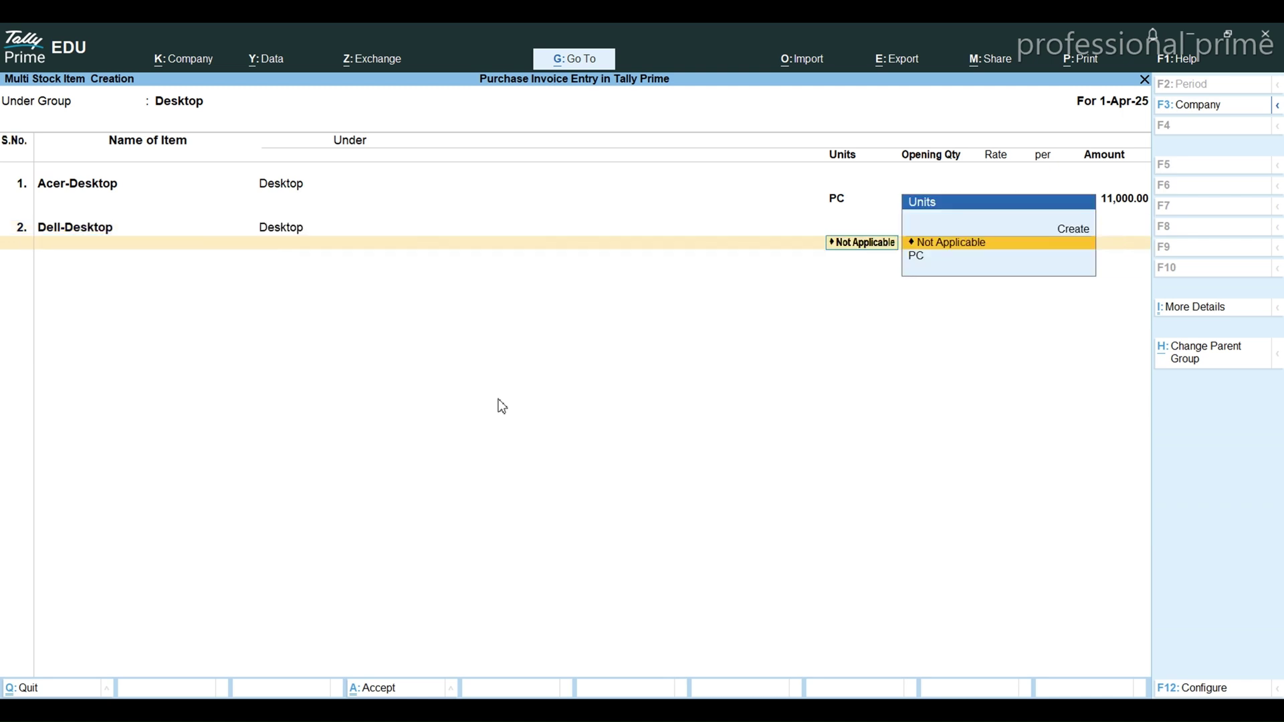
pyautogui.press('Down')
pyautogui.press('Return')
pyautogui.write('1')
pyautogui.press('Return')
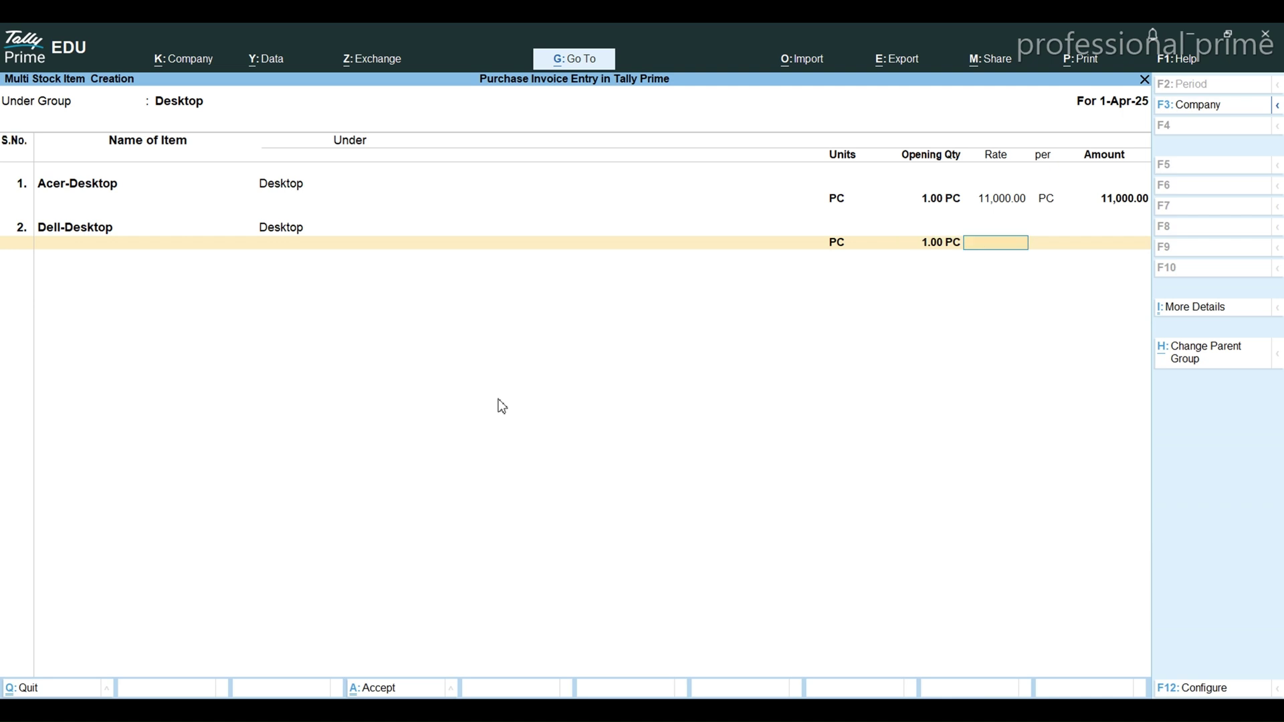
pyautogui.write('11,500')
pyautogui.press('Return')
pyautogui.press('Return')
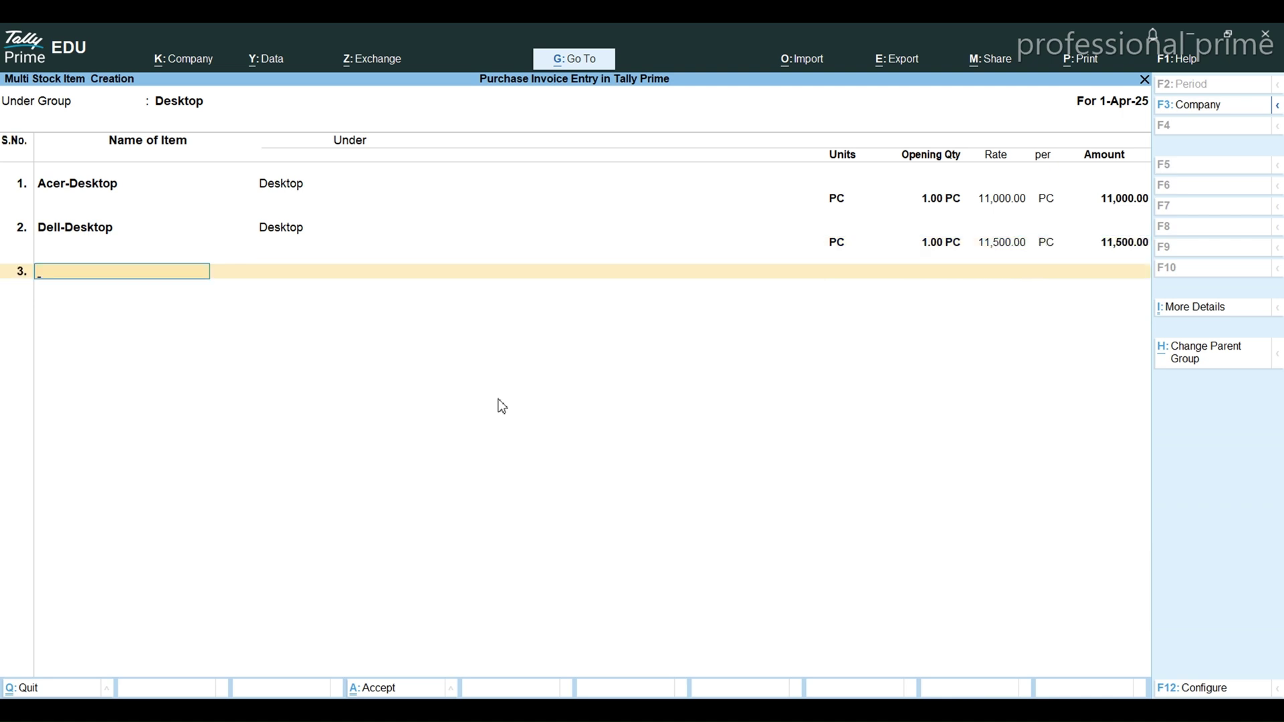
# - Add a third item, HP-Desktop, in PC with opening quantity 1 at a rate of 11,000, and save the desktop items
pyautogui.write('HP')
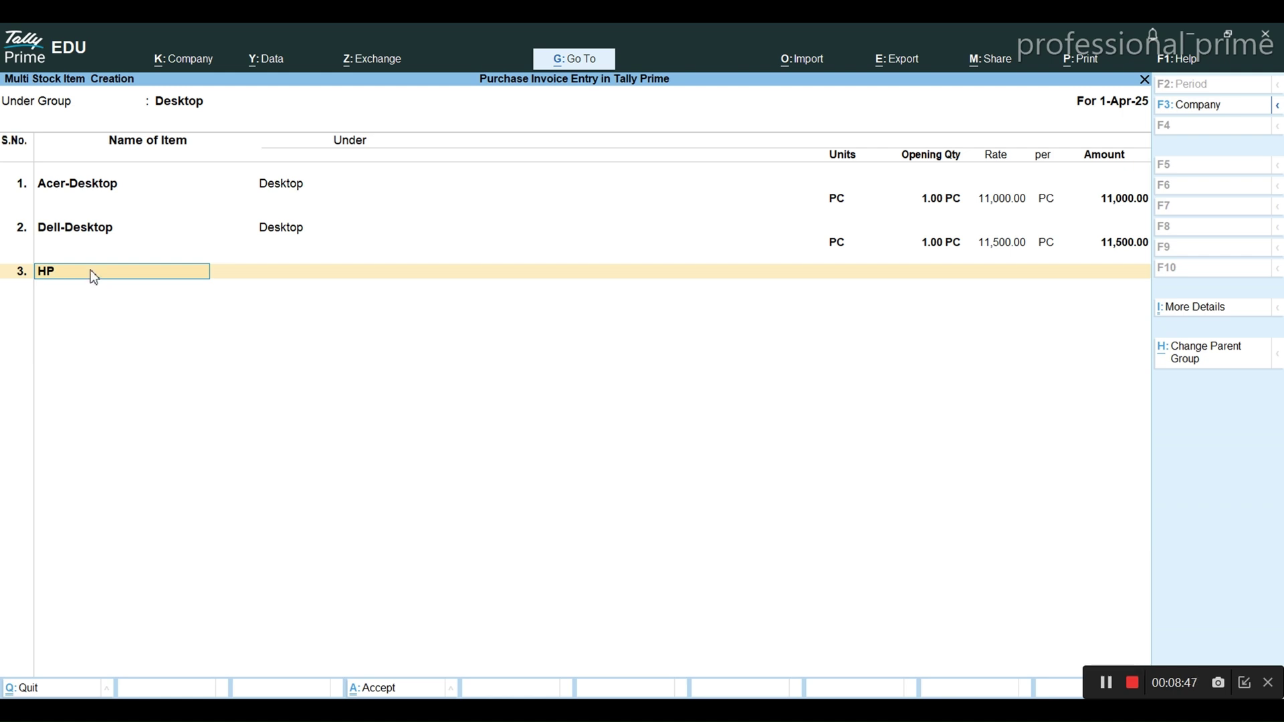
pyautogui.write('-Desktop')
pyautogui.press('Return')
pyautogui.press('Down')
pyautogui.press('Return')
pyautogui.write('1')
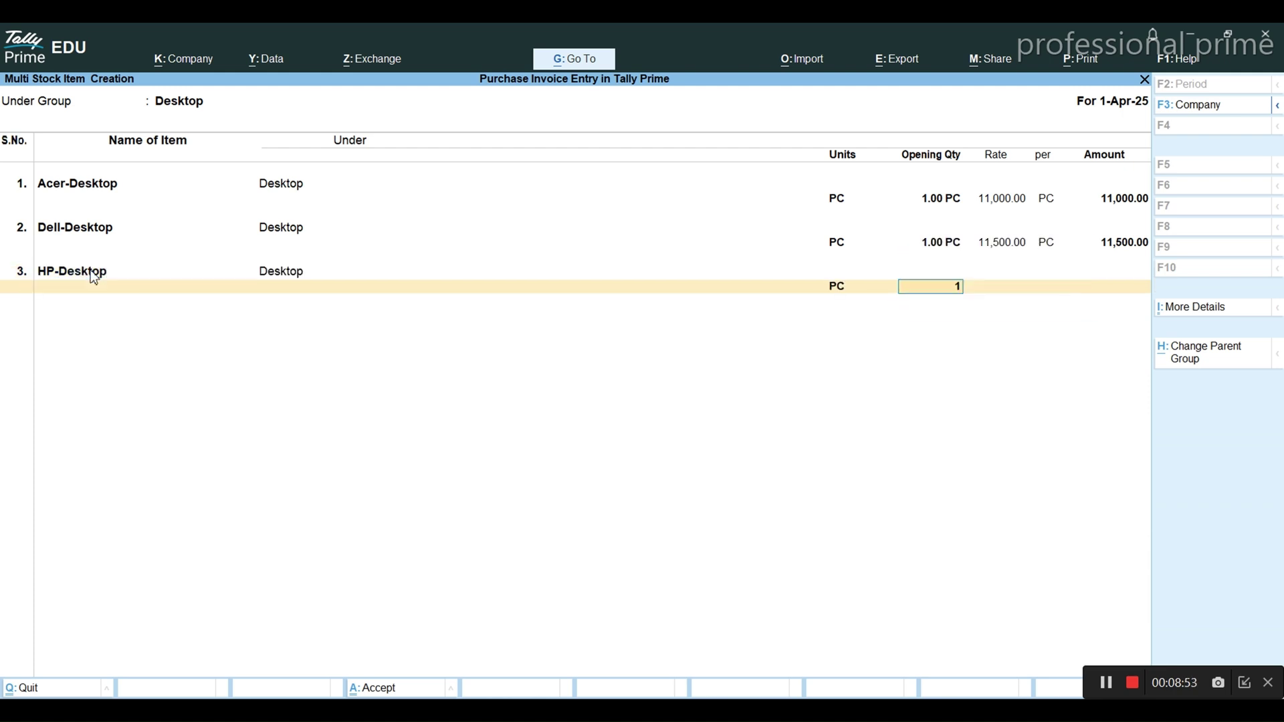
pyautogui.press('Return')
pyautogui.write('11000')
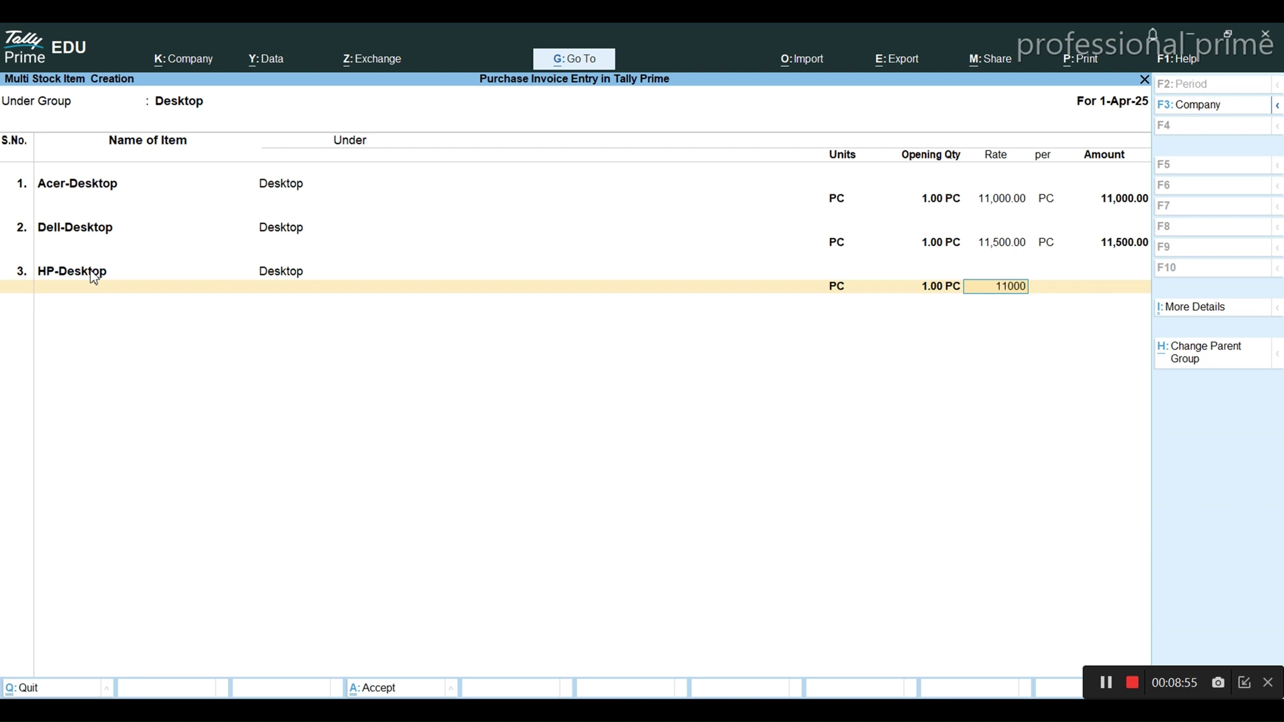
pyautogui.press('Return')
pyautogui.press('Return')
pyautogui.press('Return')
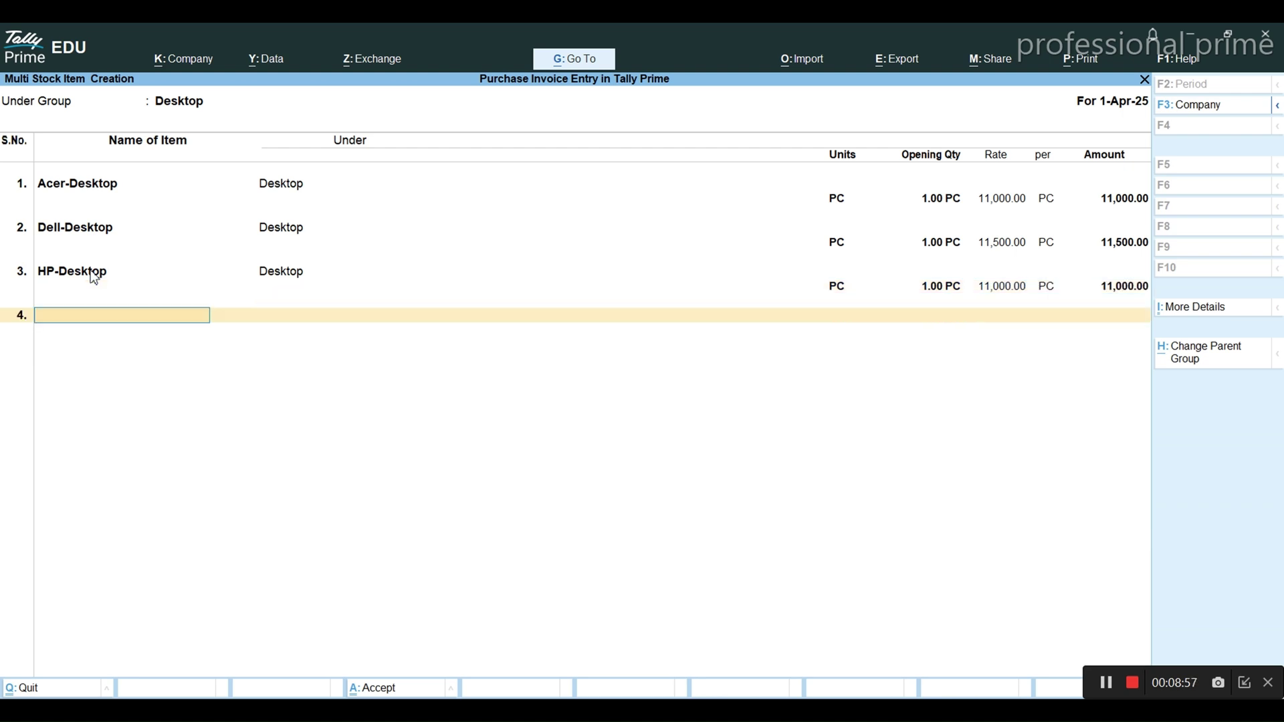
pyautogui.press('Return')
pyautogui.press('Return')
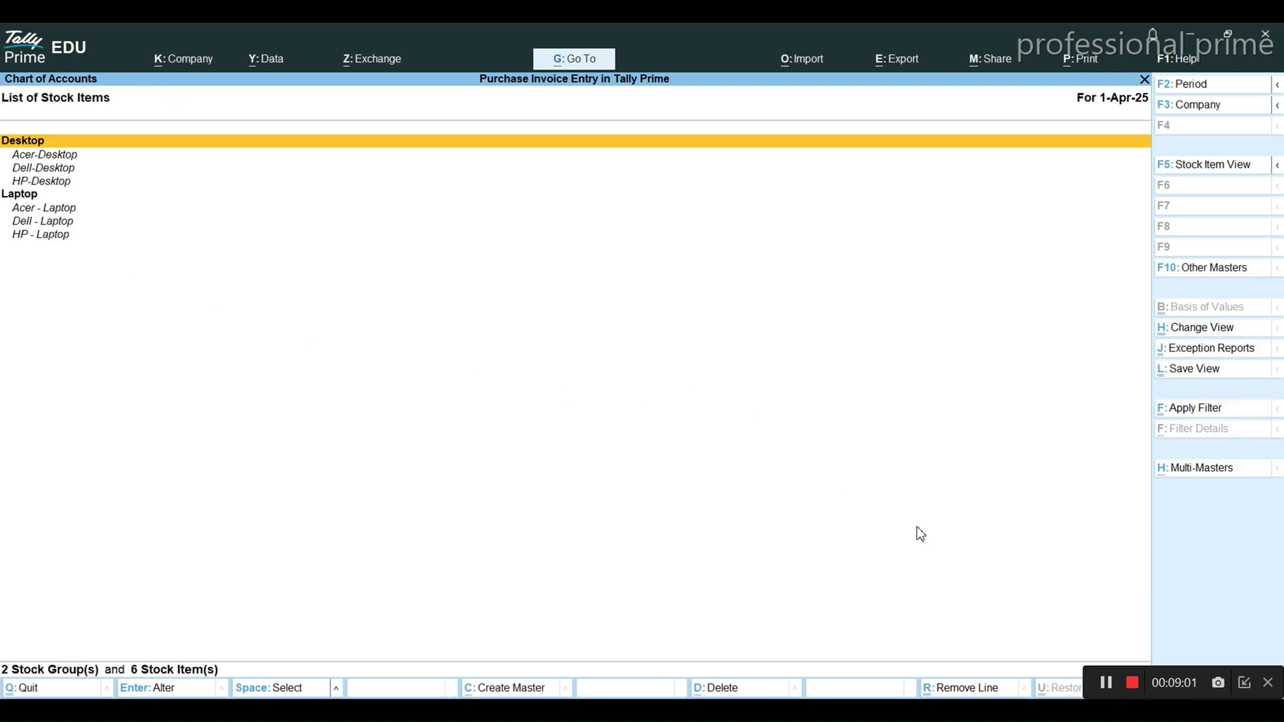
# - Start a new multiple stock item creation and create its stock group Accessories under Primary, with quantities of items added set to Yes
pyautogui.click(1212, 470)
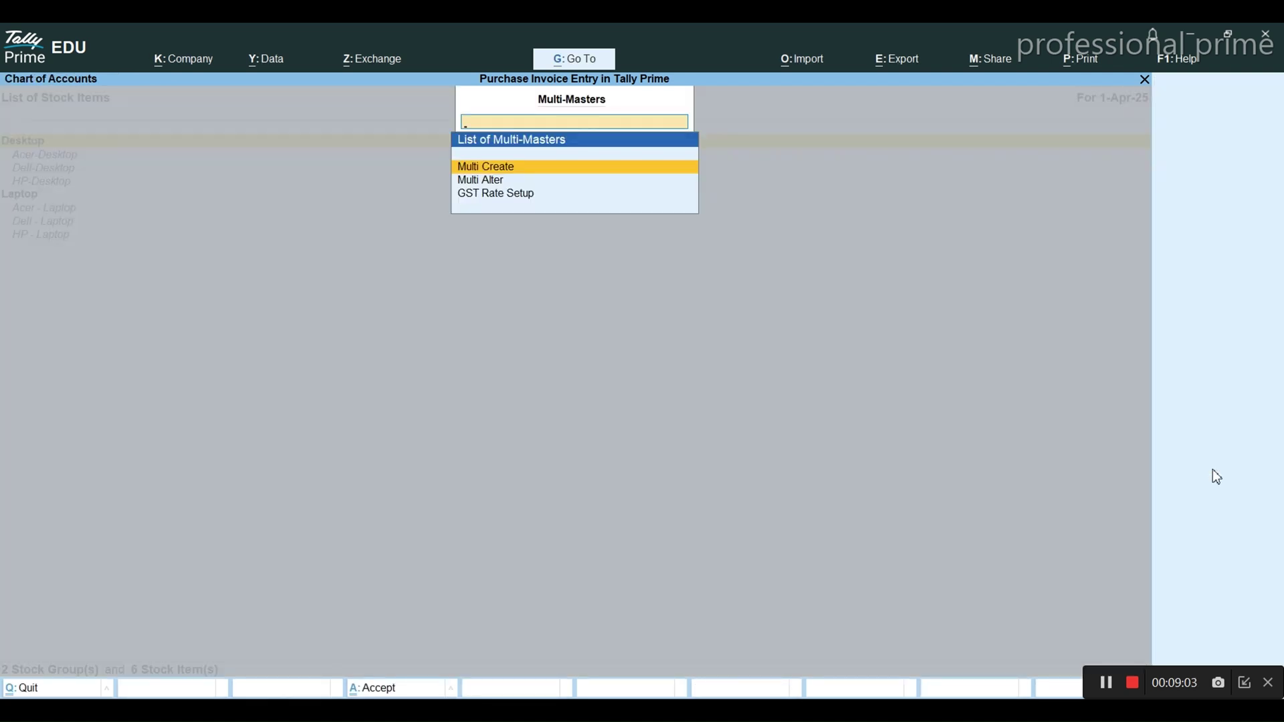
pyautogui.press('Return')
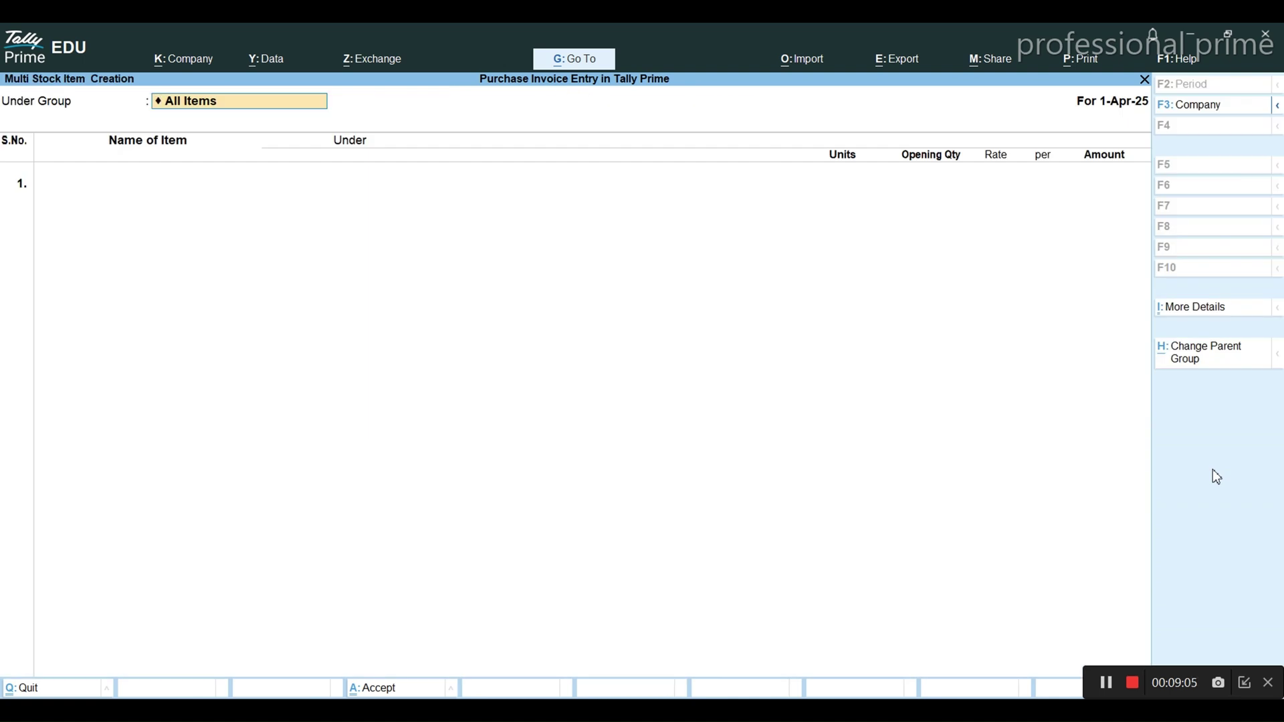
pyautogui.hotkey('alt', 'c')
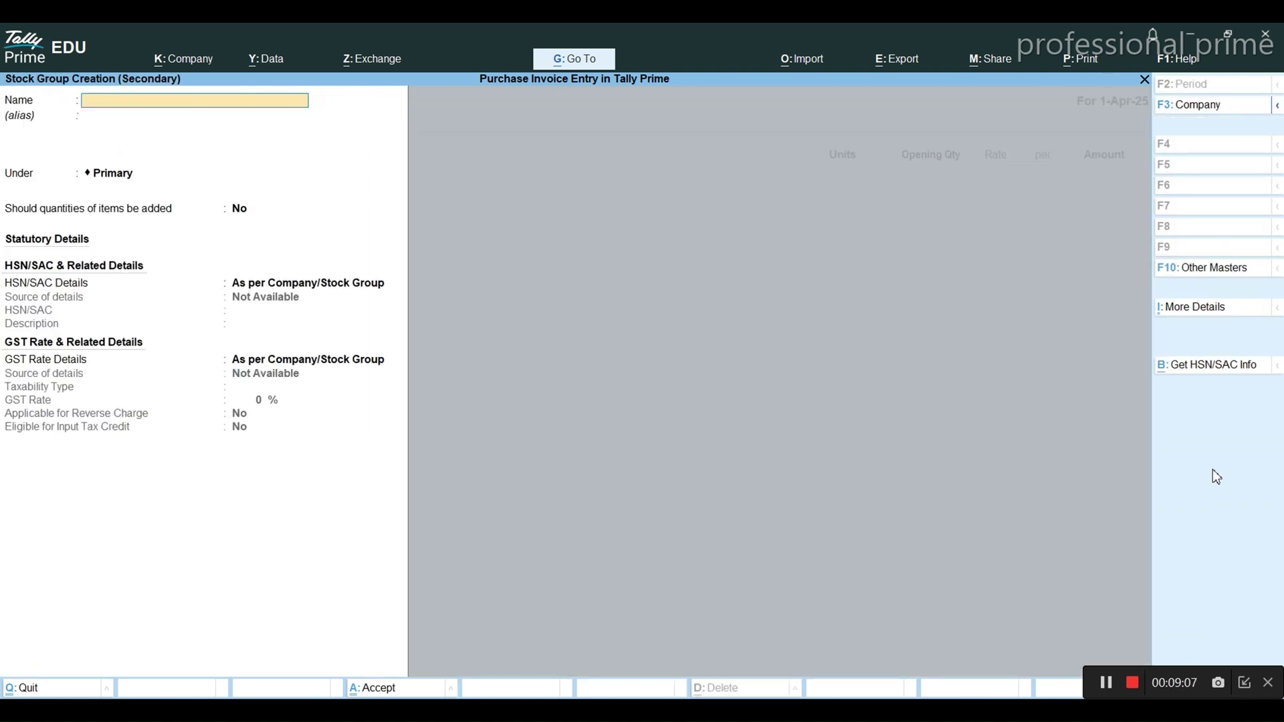
pyautogui.write('Accessories')
pyautogui.press('Return')
pyautogui.press('Return')
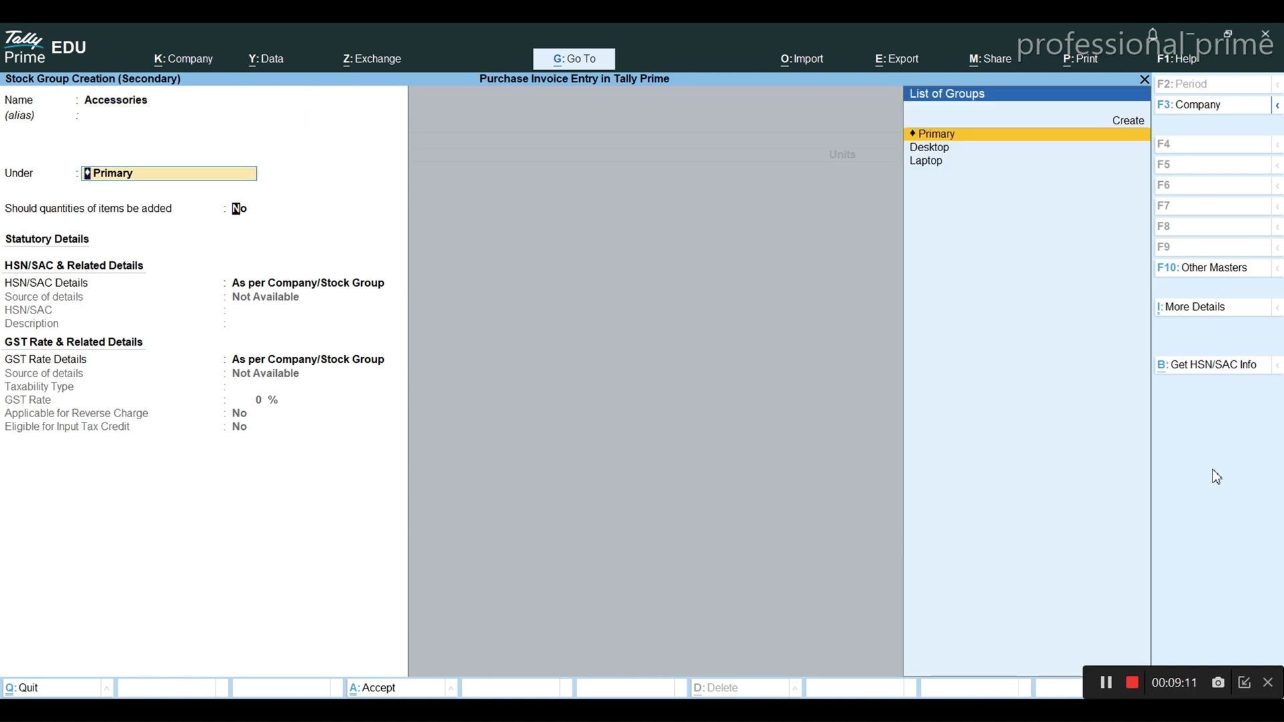
pyautogui.press('Return')
pyautogui.press('y')
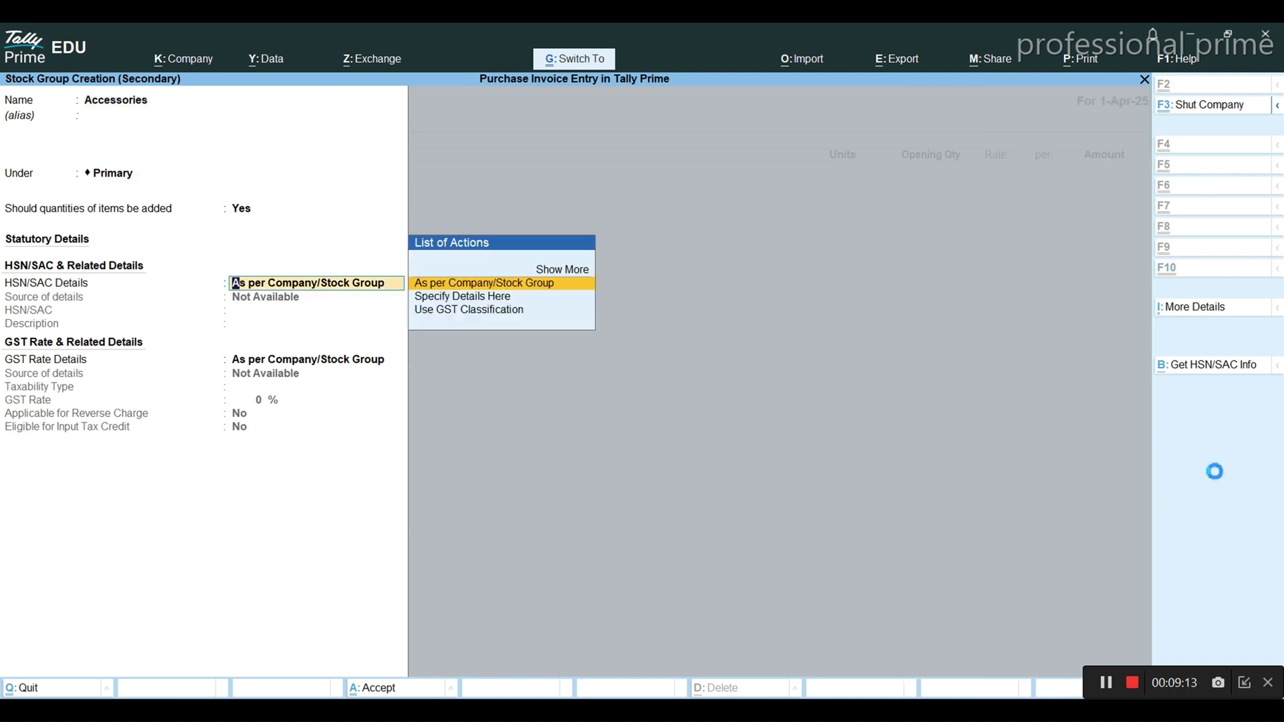
pyautogui.hotkey('ctrl', 'a')
# - Check the accessory items in the Word example and add item RAM in PC, leaving its opening quantity blank
pyautogui.hotkey('alt', 'Tab')
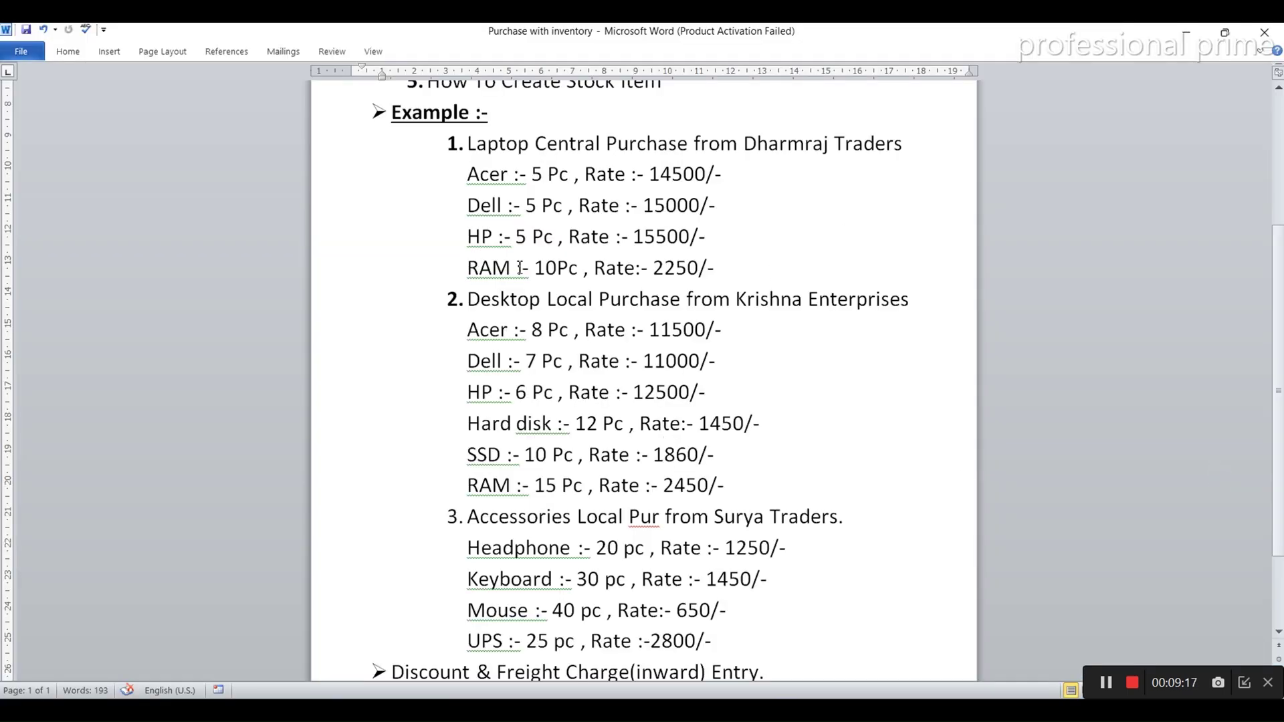
pyautogui.hotkey('alt', 'Tab')
pyautogui.write('RAm')
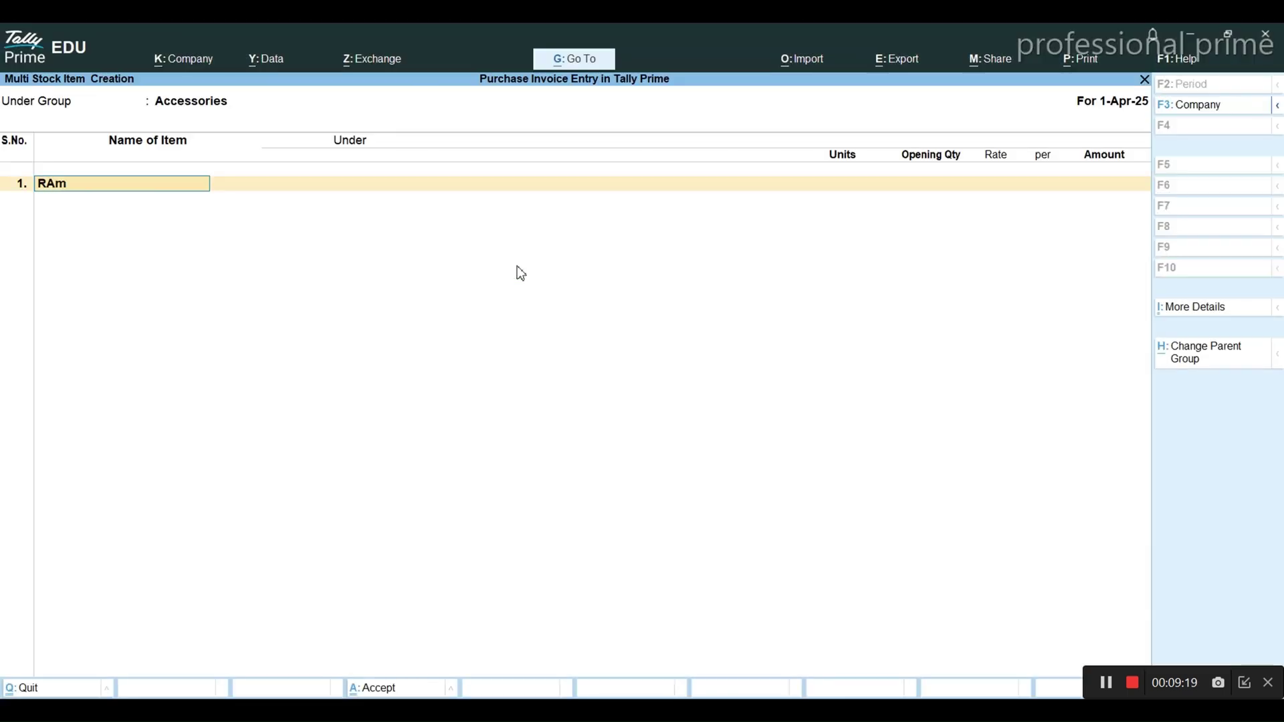
pyautogui.press('BackSpace')
pyautogui.write('M')
pyautogui.press('Return')
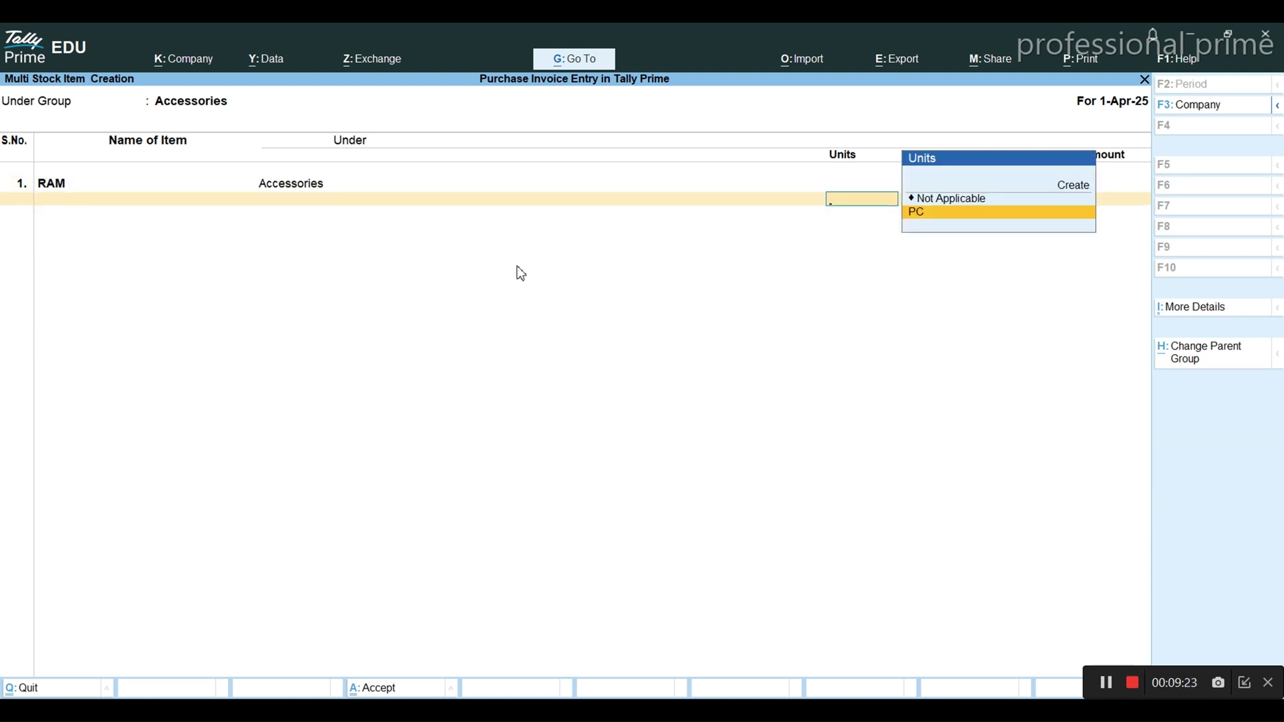
pyautogui.press('Return')
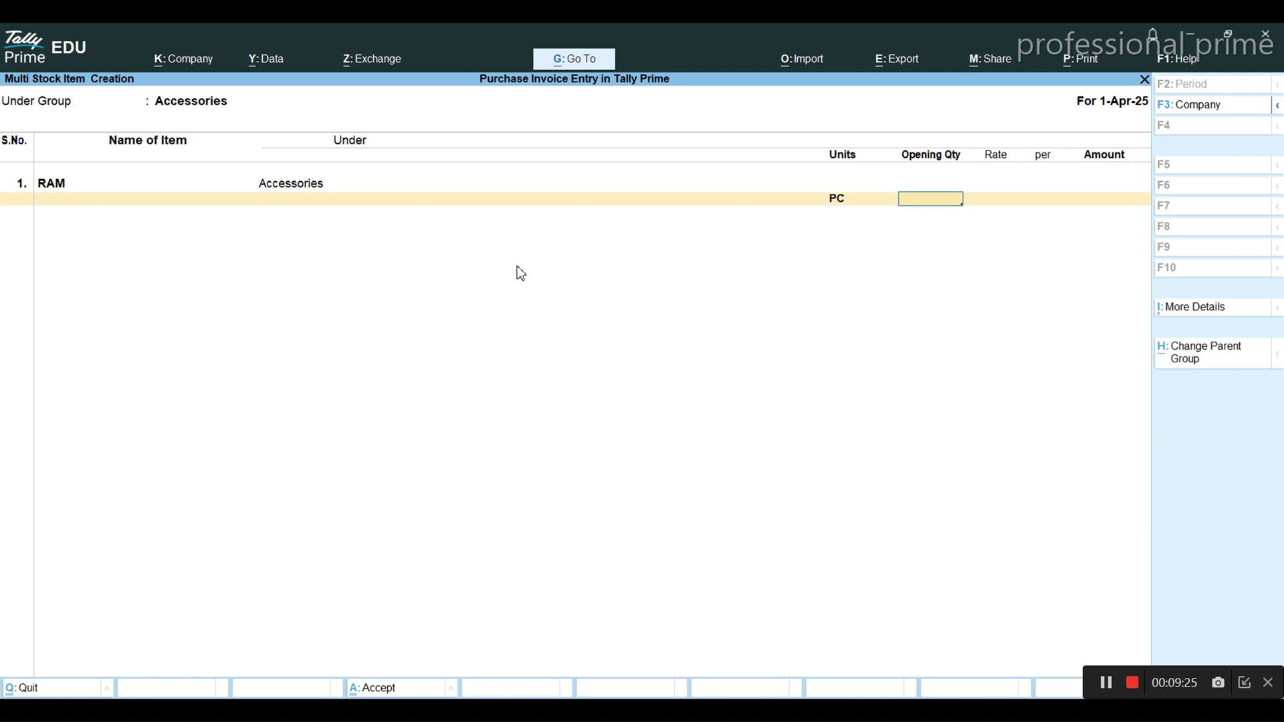
pyautogui.press('Return')
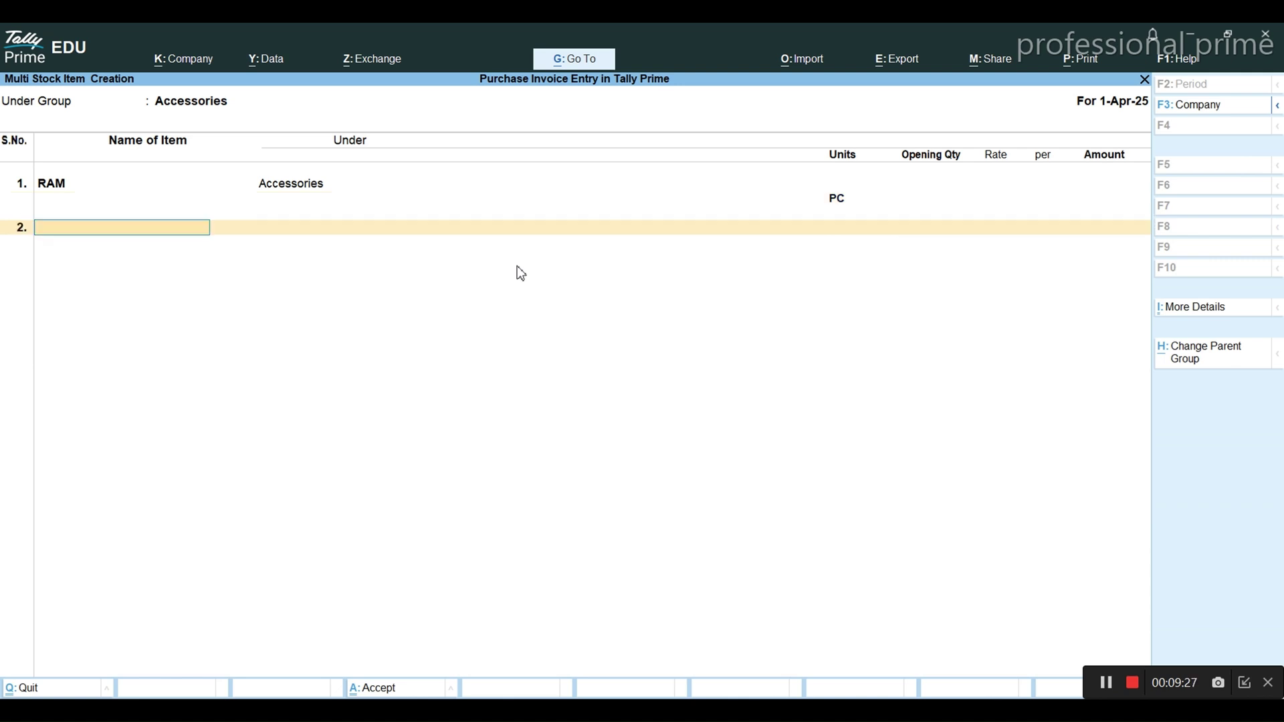
# - Check the Word example and add a second accessory item, Hard Disk, in PC with its opening quantity blank
pyautogui.hotkey('alt', 'Tab')
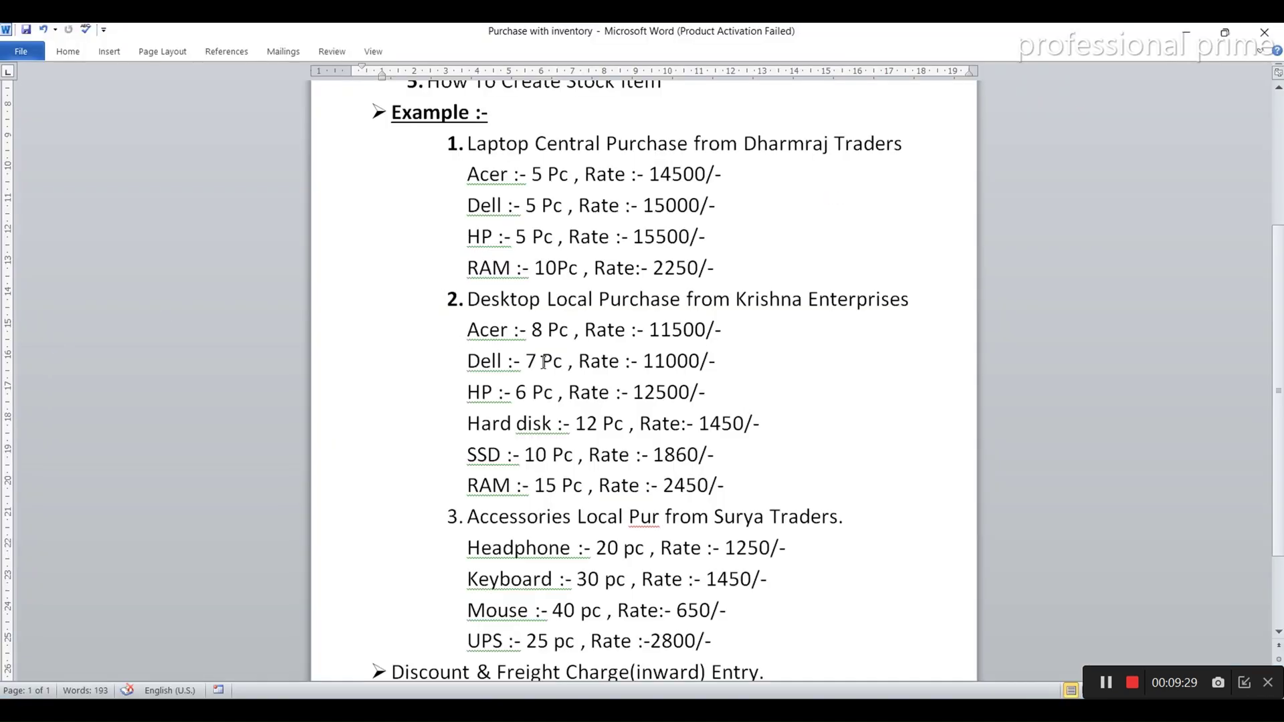
pyautogui.hotkey('alt', 'Tab')
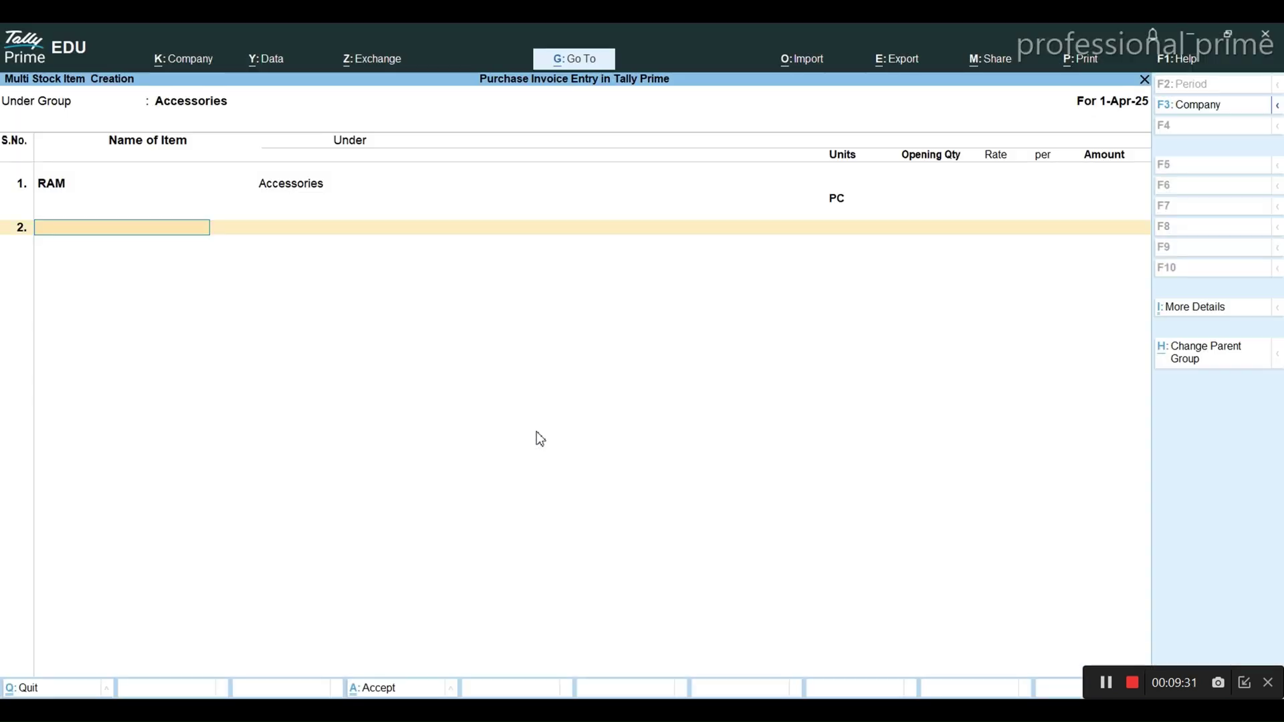
pyautogui.write('Hard Disk')
pyautogui.press('Return')
pyautogui.press('Down')
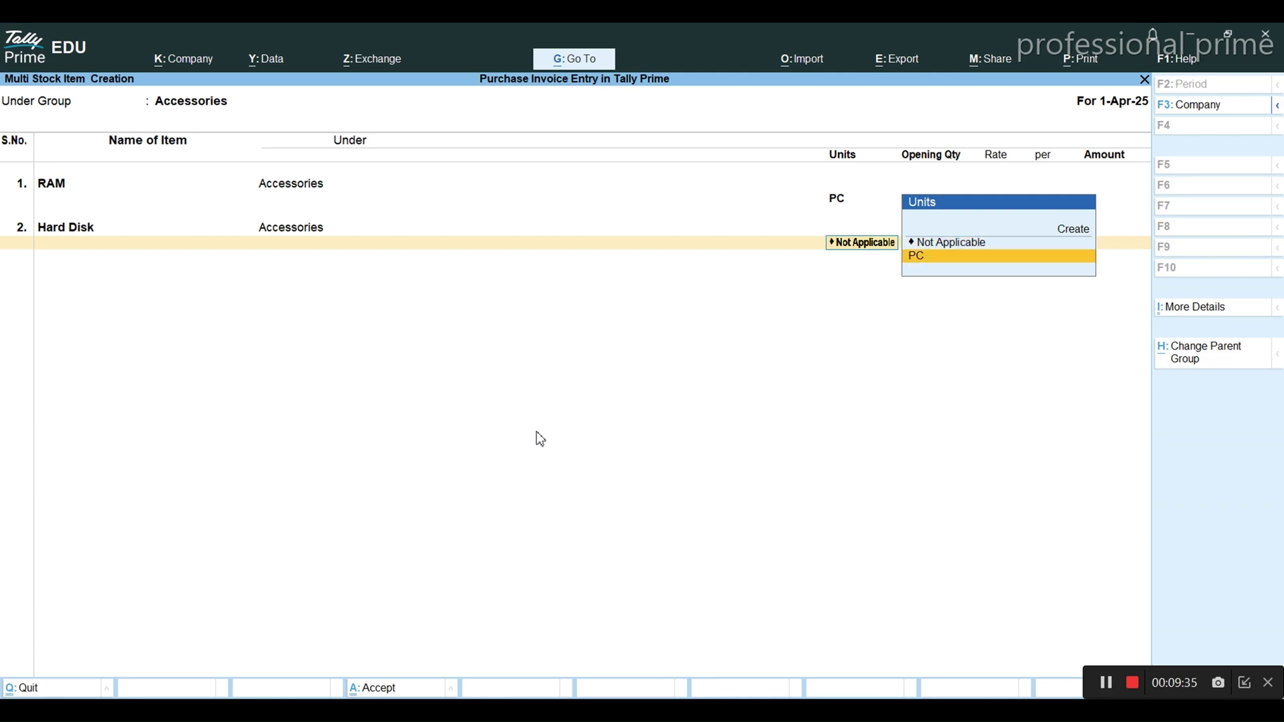
pyautogui.press('Return')
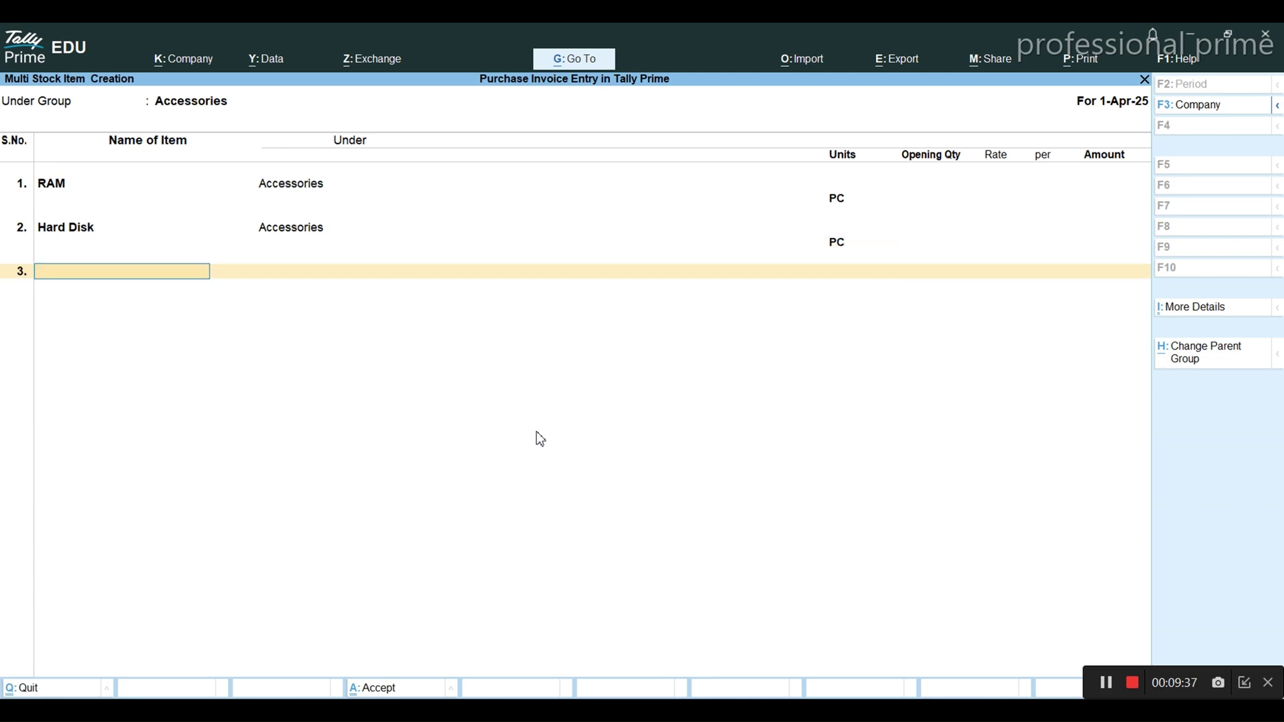
# - Check the Word example again and add a third accessory item, SSD, in PC without an opening quantity
pyautogui.hotkey('alt', 'Tab')
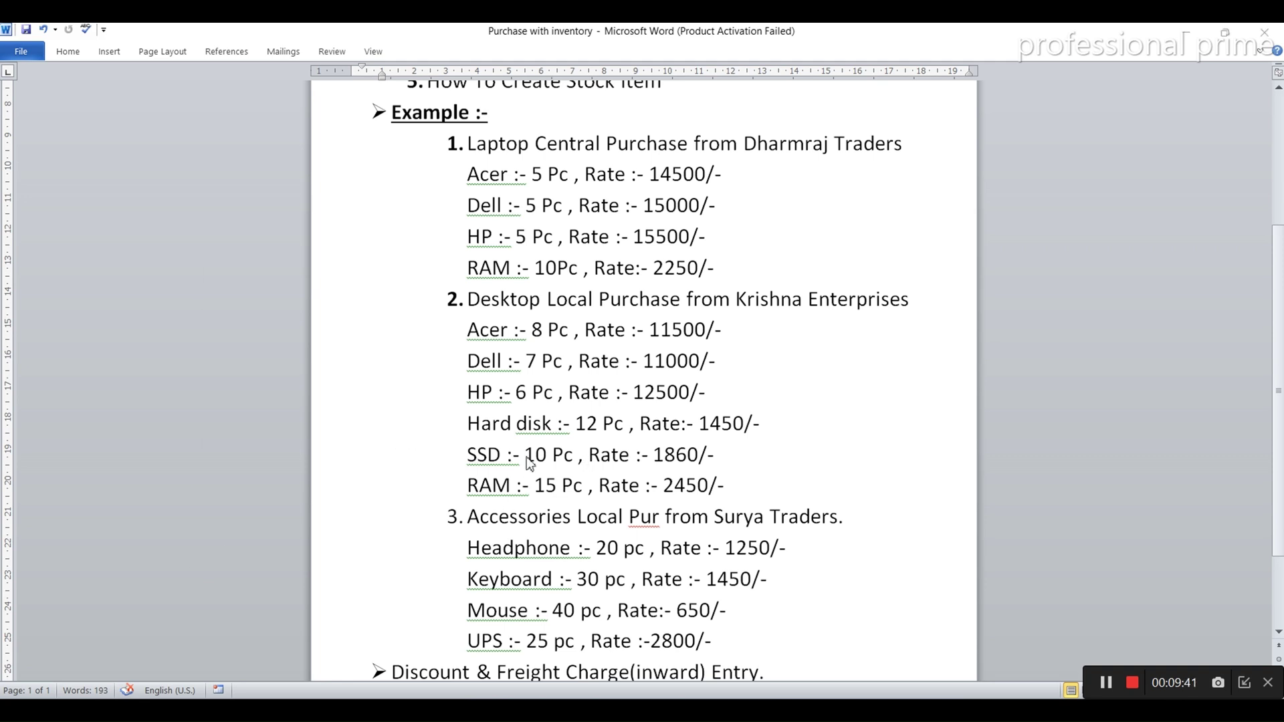
pyautogui.hotkey('alt', 'Tab')
pyautogui.write('SSD')
pyautogui.press('Return')
pyautogui.press('Return')
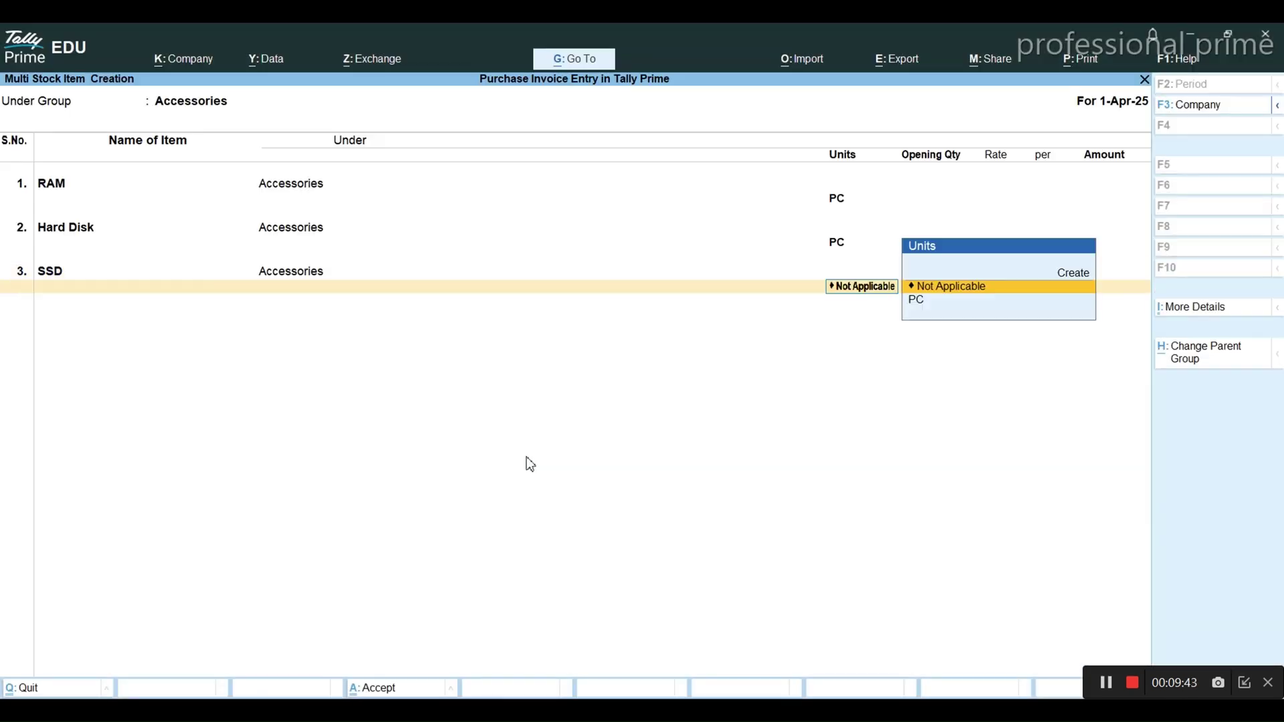
pyautogui.press('Down')
pyautogui.press('Return')
pyautogui.press('Return')
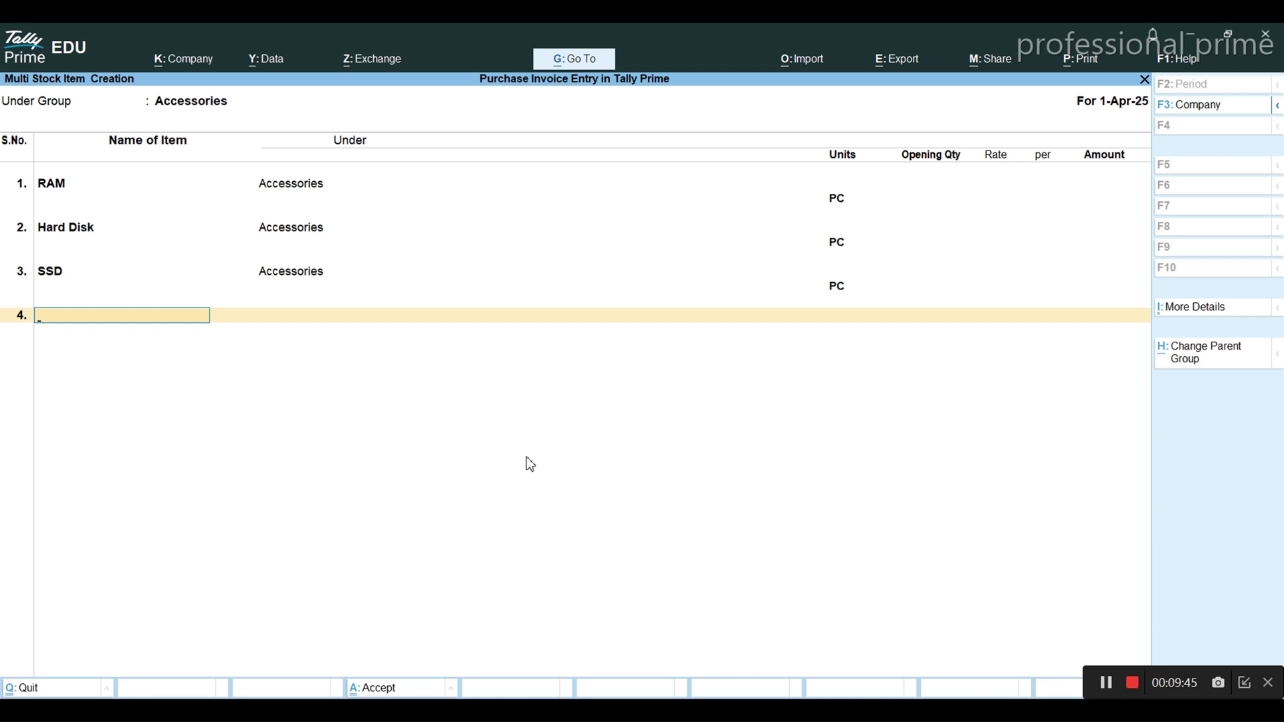
# - Add a fourth accessory item named HHD with PC as its unit
pyautogui.write('HHD')
pyautogui.press('Return')
pyautogui.press('Return')
pyautogui.press('Down')
pyautogui.press('Return')
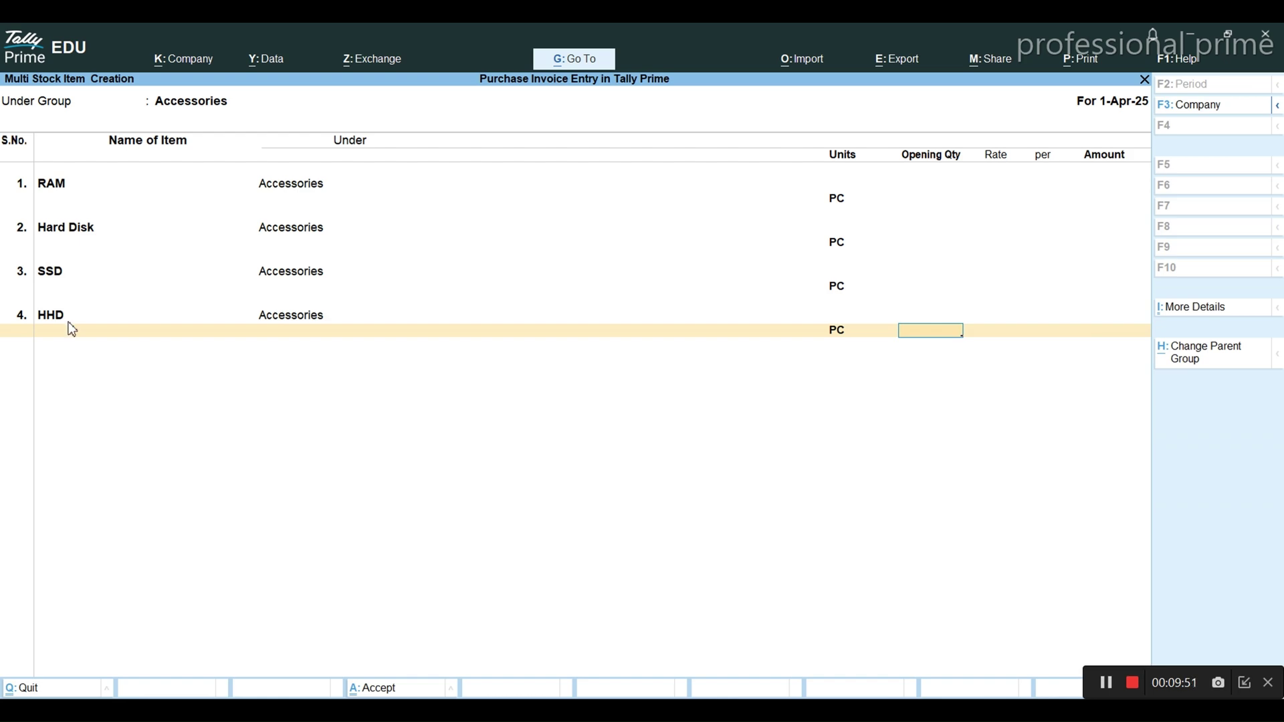
# - Check the Word example and rename the fourth item as Headphone, keeping PC as its unit and leaving its opening quantity blank
pyautogui.press('BackSpace')
pyautogui.press('BackSpace')
pyautogui.hotkey('alt', 'Tab')
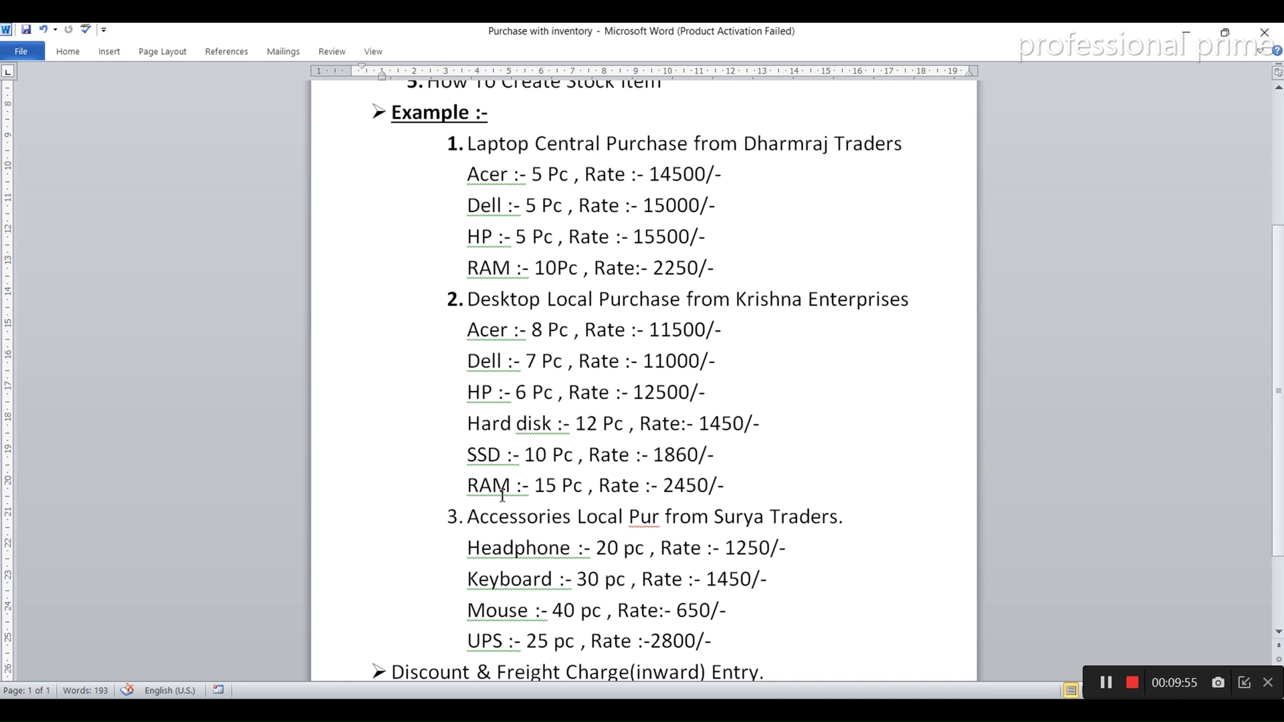
pyautogui.hotkey('alt', 'Tab')
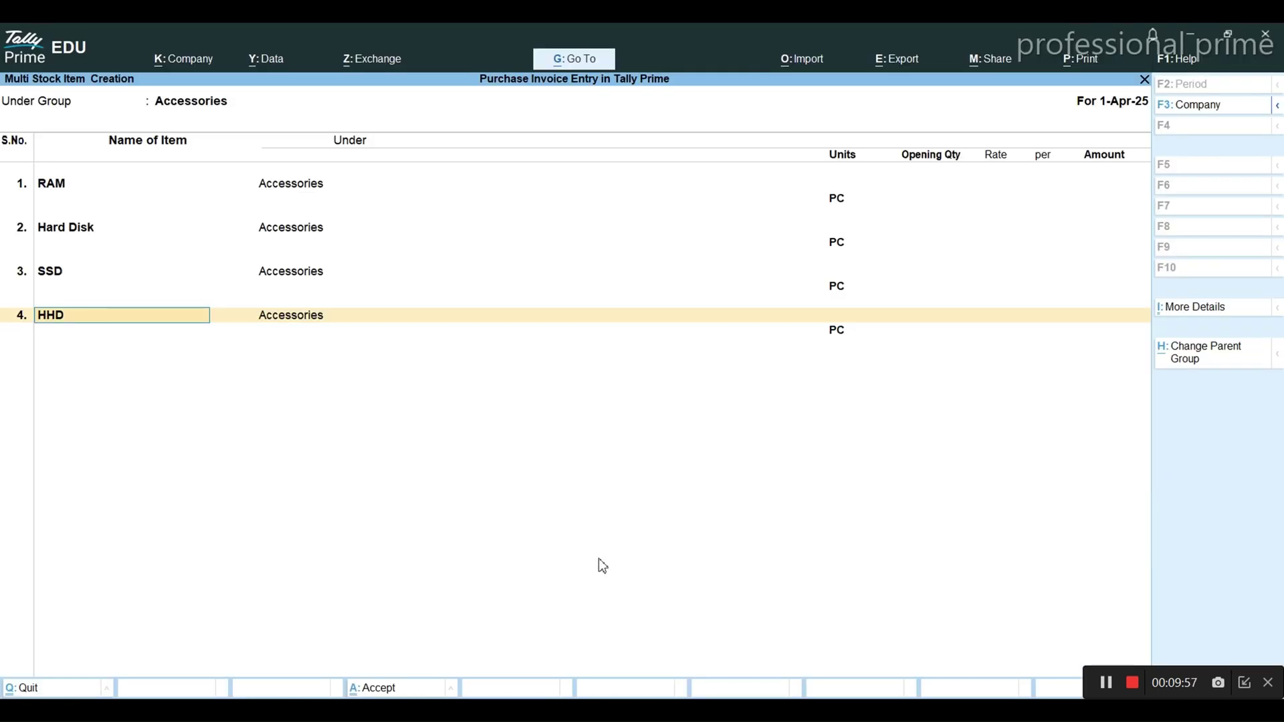
pyautogui.press('BackSpace')
pyautogui.press('BackSpace')
pyautogui.write('eadphone')
pyautogui.press('Return')
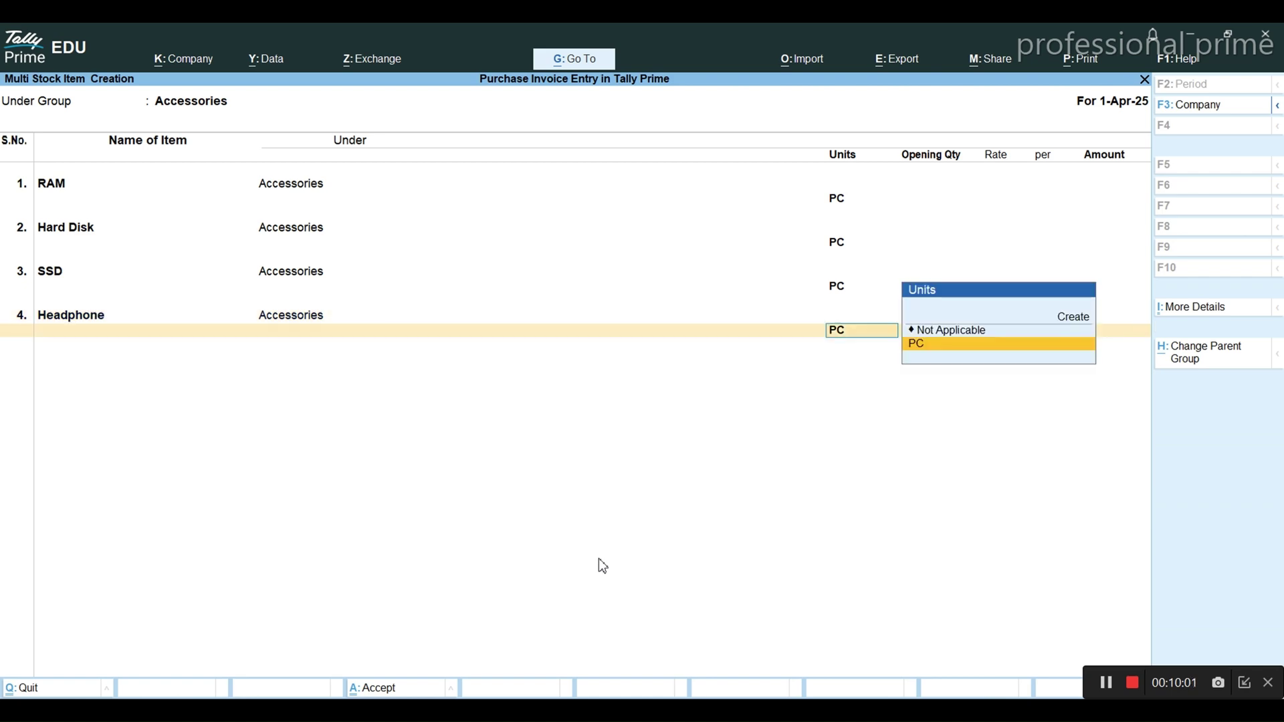
pyautogui.press('Return')
pyautogui.hotkey('alt', 'Tab')
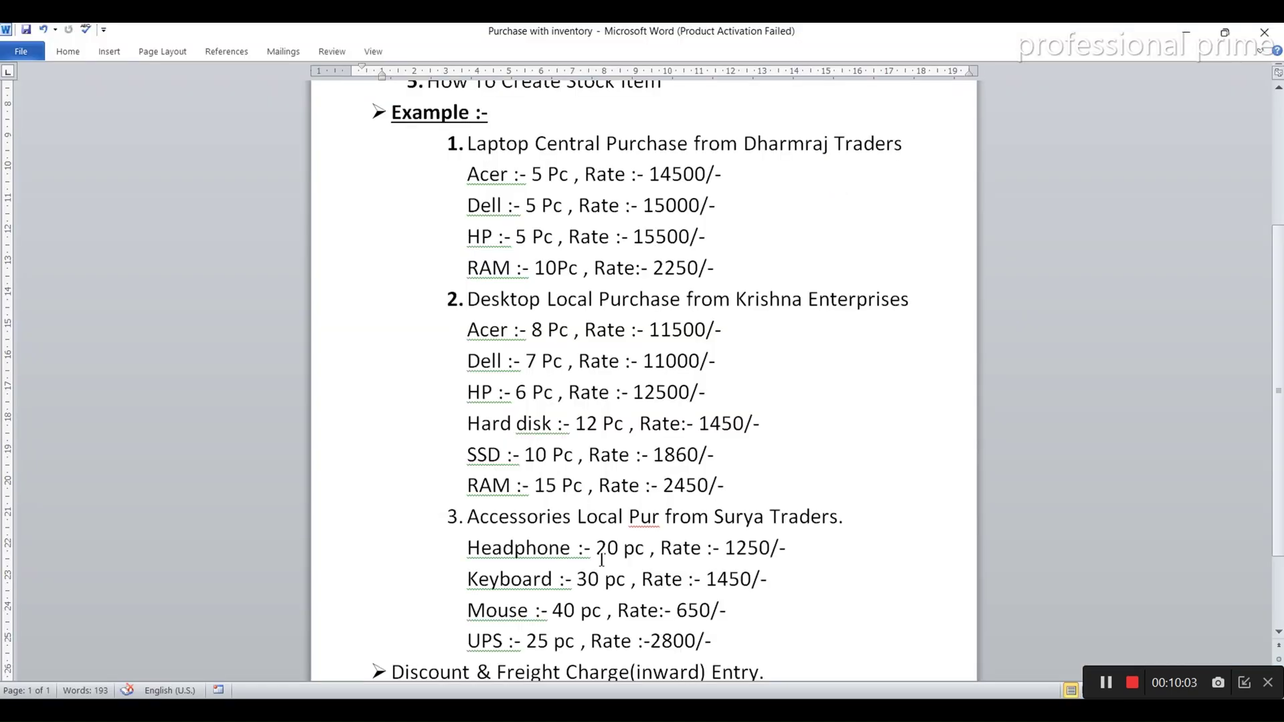
pyautogui.hotkey('alt', 'Tab')
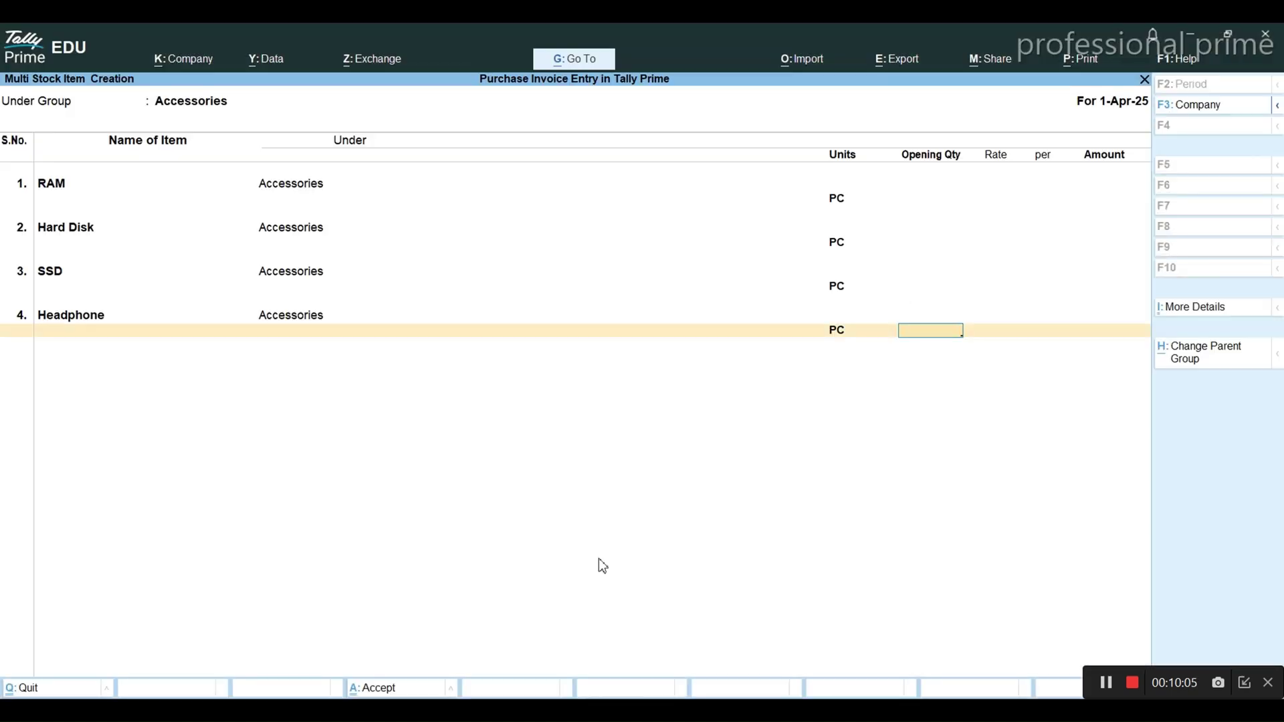
pyautogui.press('Return')
# - Add a fifth accessory item, Keyboard, in PC and leave its opening quantity blank
pyautogui.write('Key')
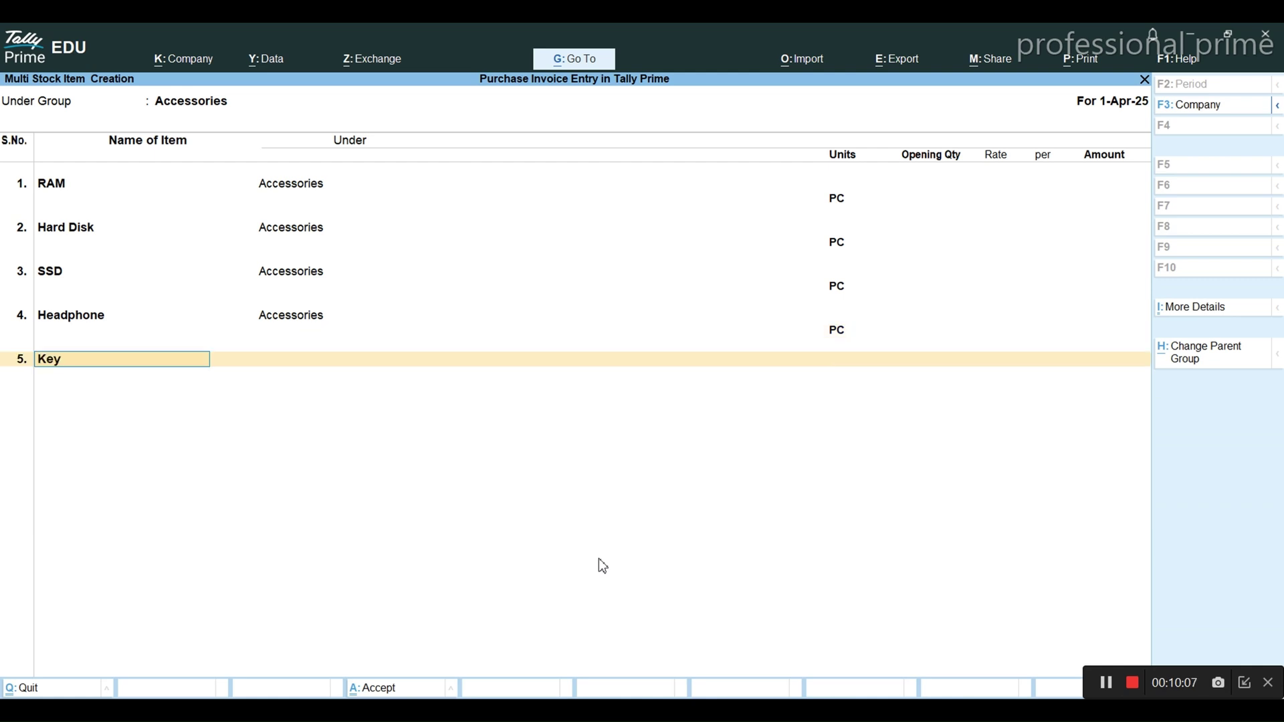
pyautogui.write('board')
pyautogui.press('Return')
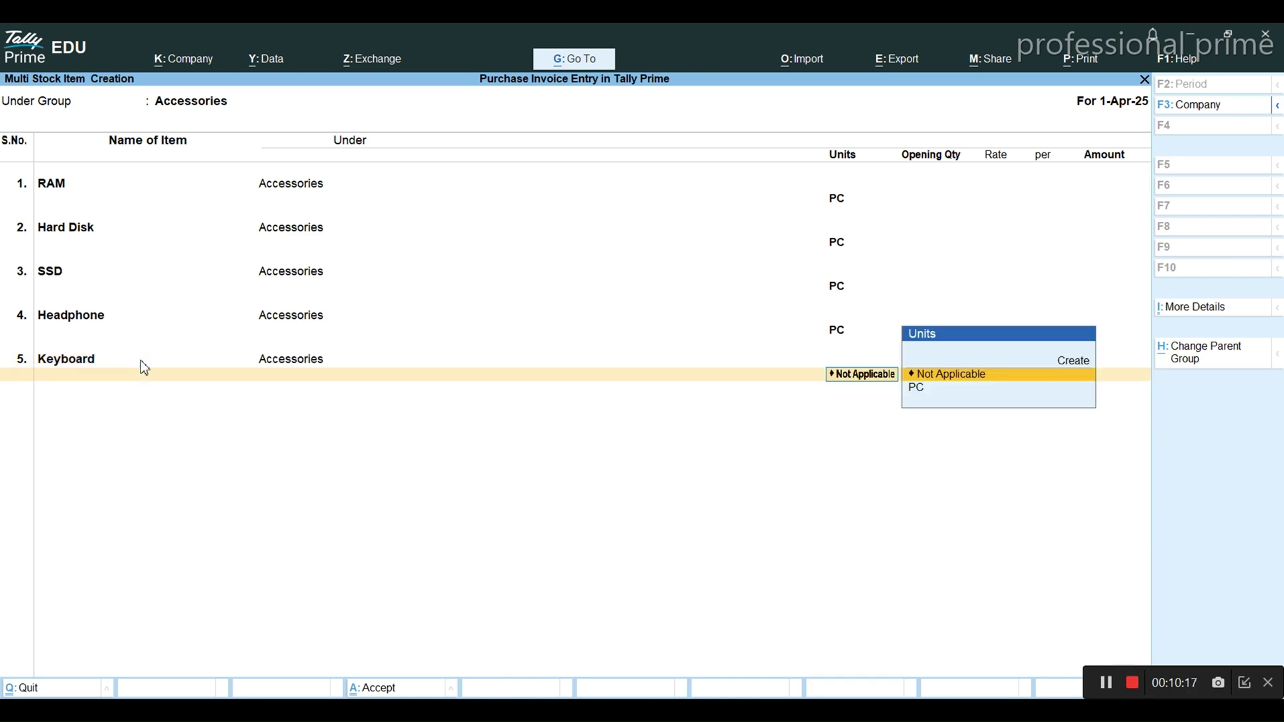
pyautogui.press('Down')
pyautogui.press('Return')
pyautogui.press('Return')
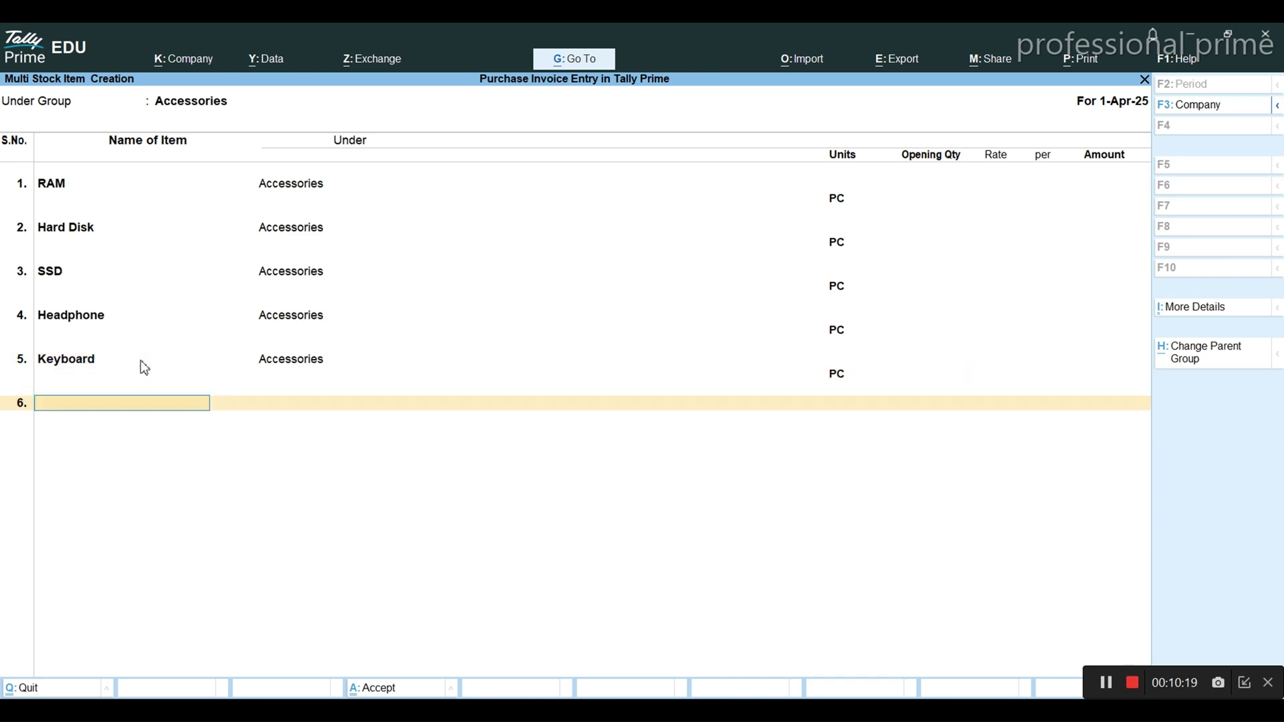
# - Look up the next accessory in the Word example and add item Mouse in PC without an opening quantity
pyautogui.hotkey('alt', 'Tab')
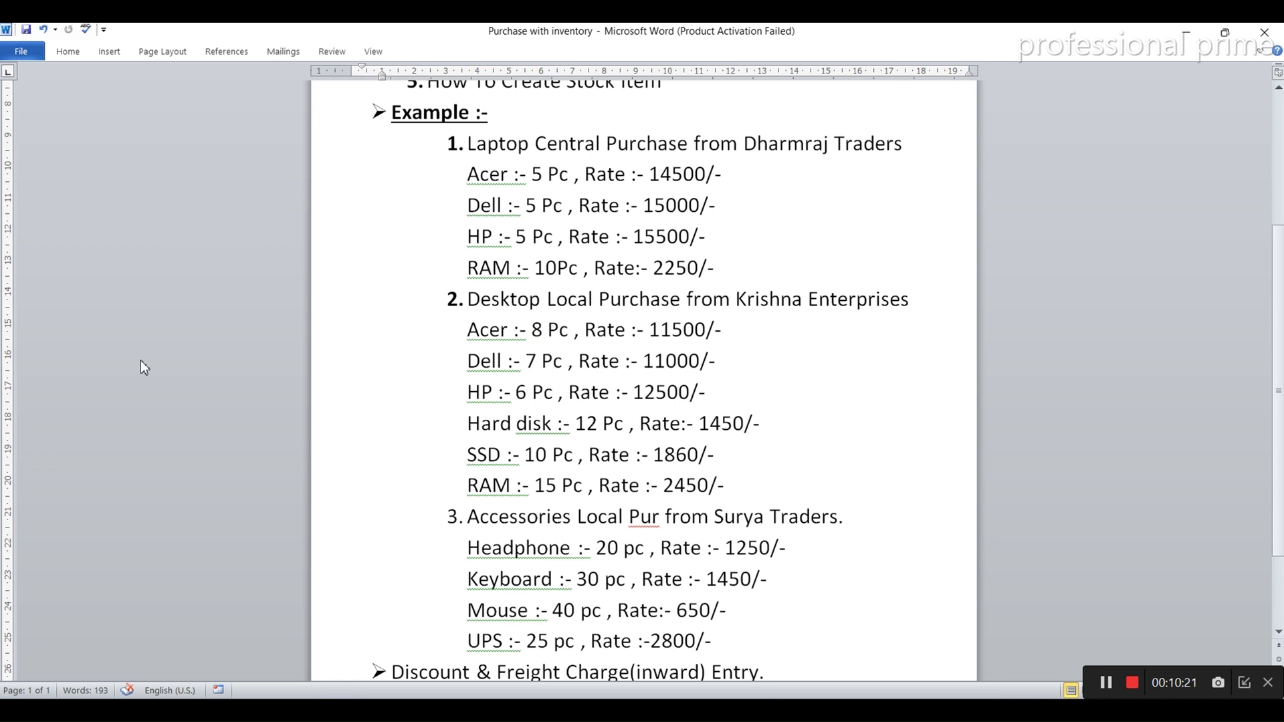
pyautogui.hotkey('alt', 'Tab')
pyautogui.write('Mouse')
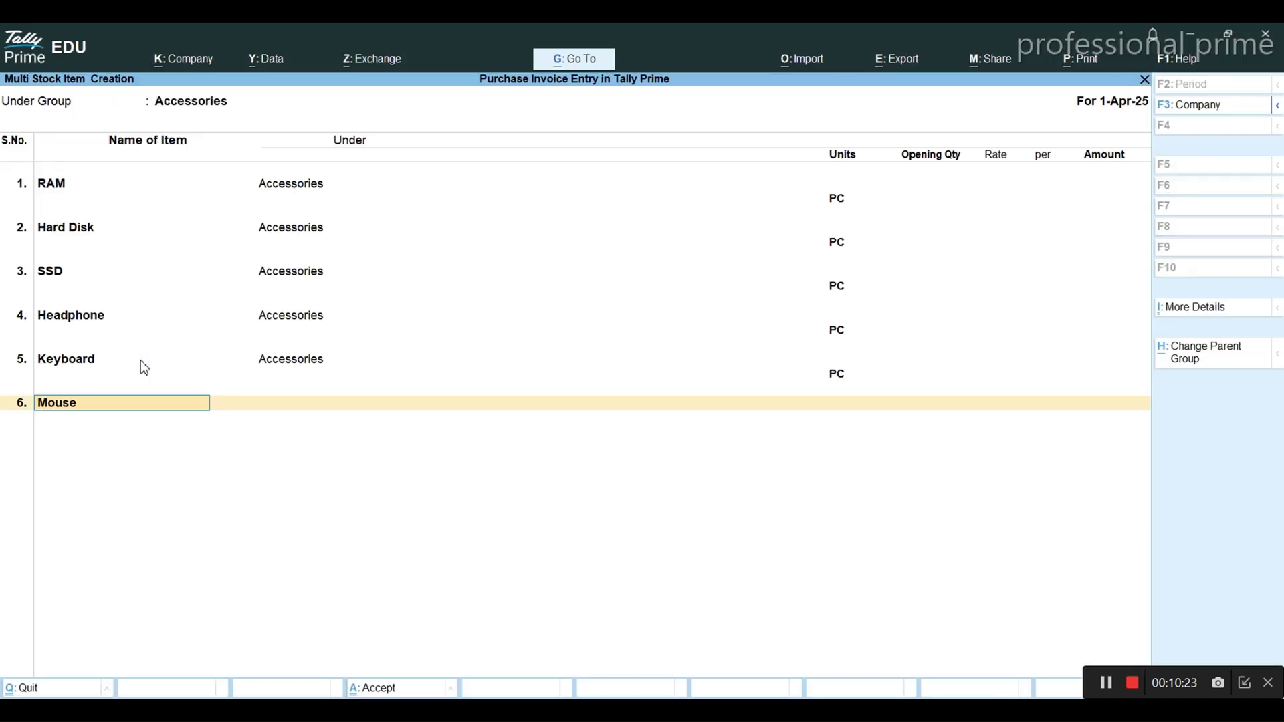
pyautogui.press('Return')
pyautogui.press('Down')
pyautogui.press('Return')
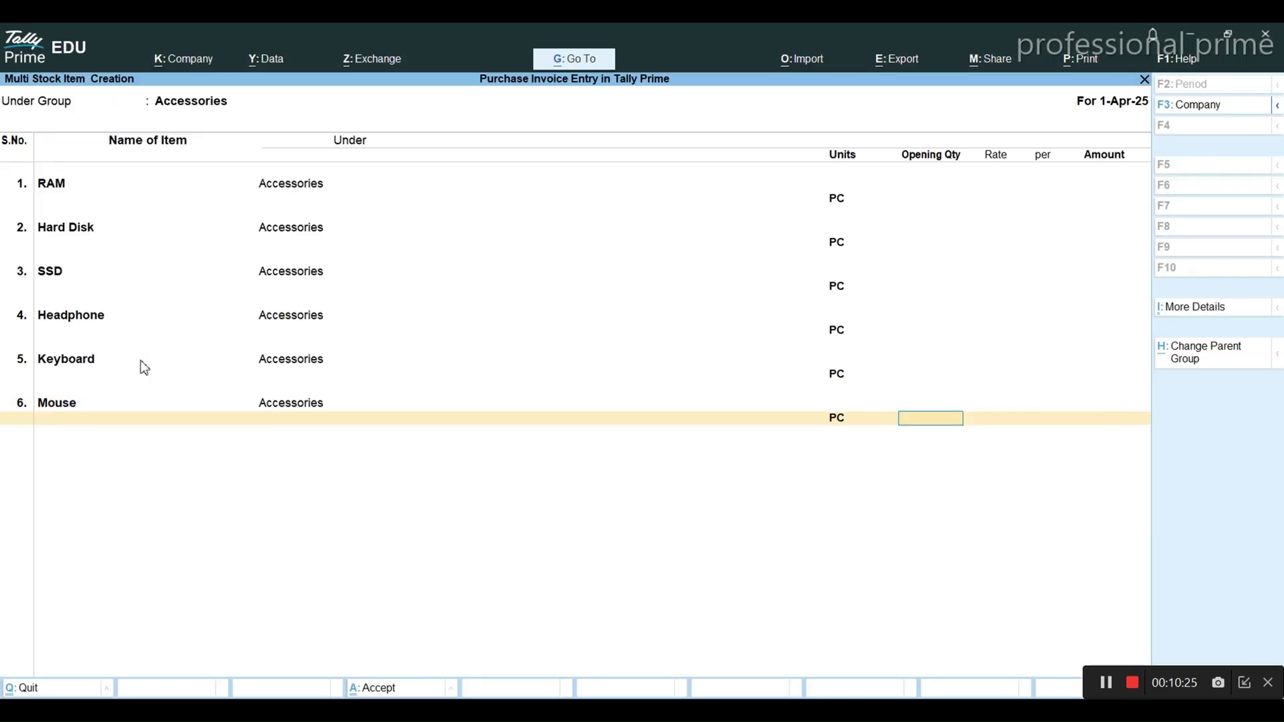
pyautogui.press('Return')
# - Look up the last accessory in the Word example and add item UPS in PC without an opening quantity
pyautogui.hotkey('alt', 'Tab')
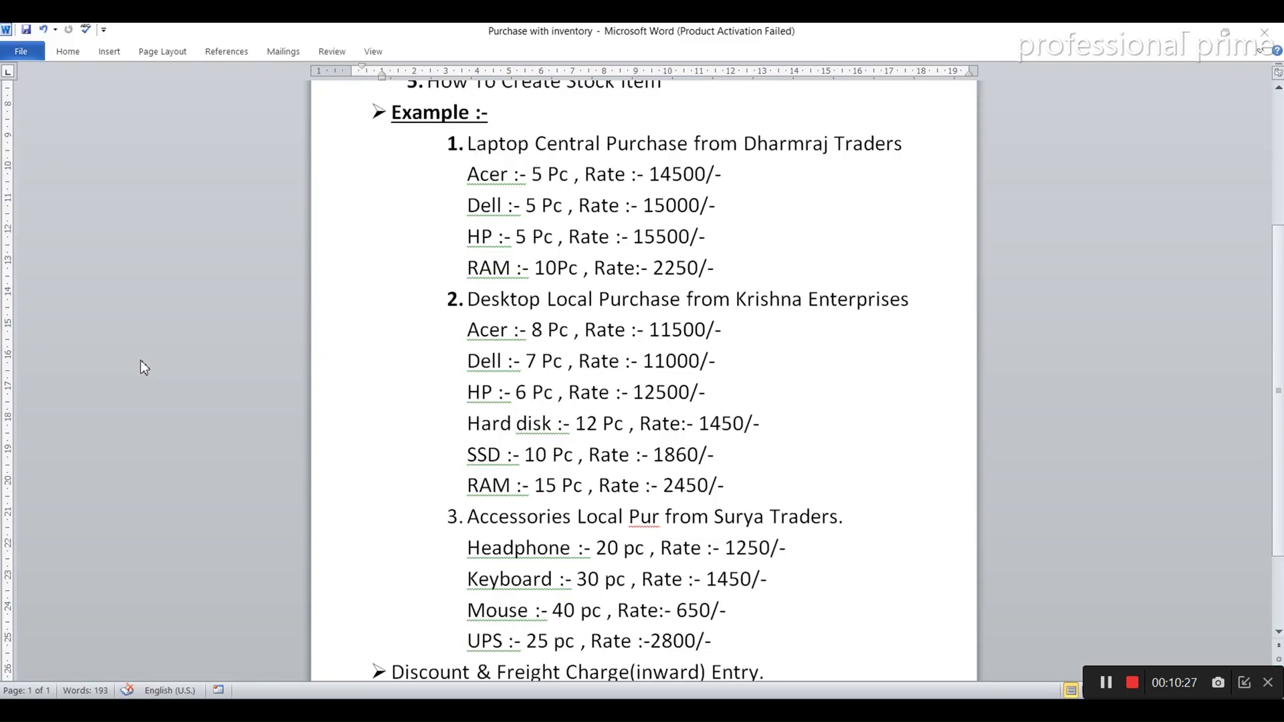
pyautogui.hotkey('alt', 'Tab')
pyautogui.write('UPS')
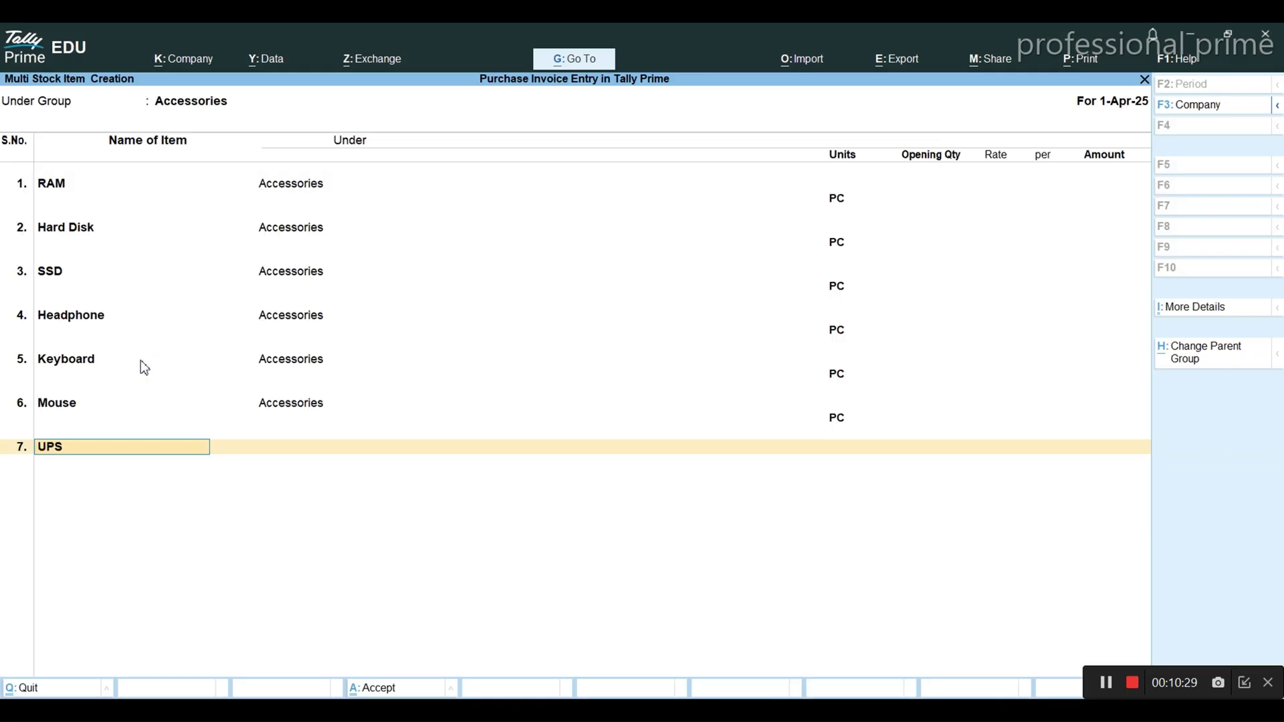
pyautogui.press('Return')
pyautogui.press('Down')
pyautogui.press('Return')
pyautogui.press('Return')
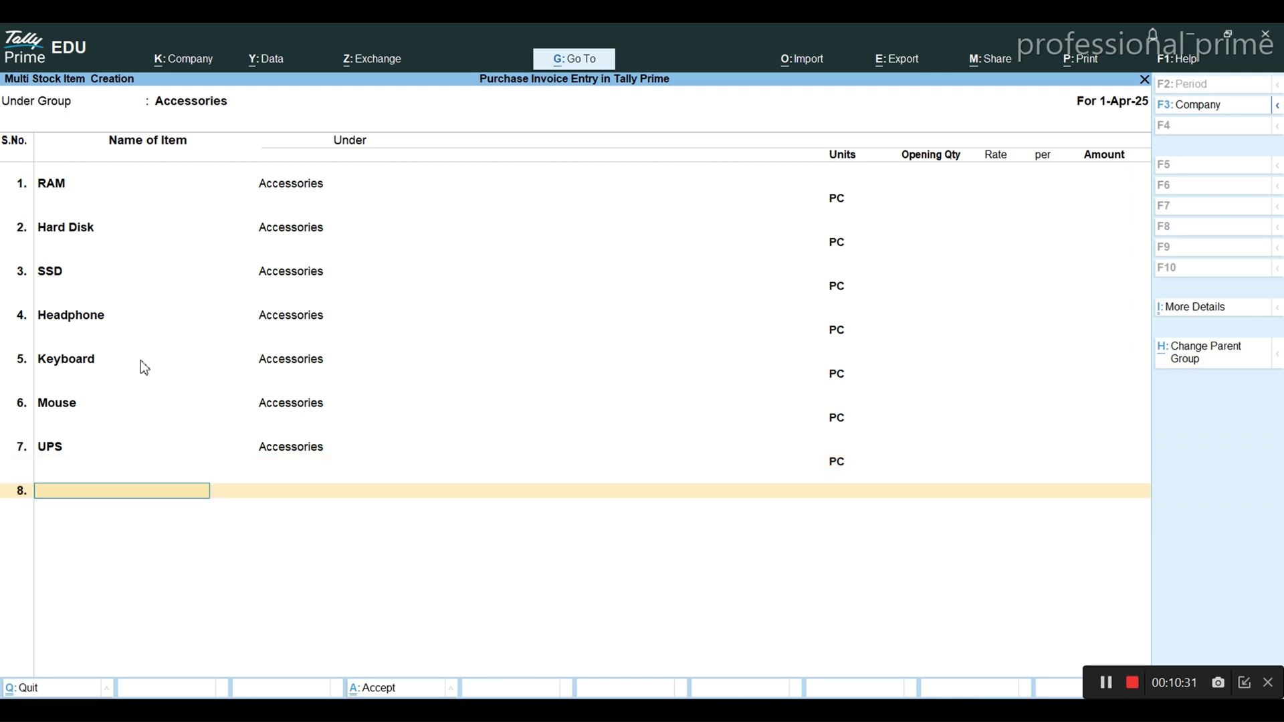
# - Check the item list against the Word example and save the accessory stock items
pyautogui.hotkey('alt', 'Tab')
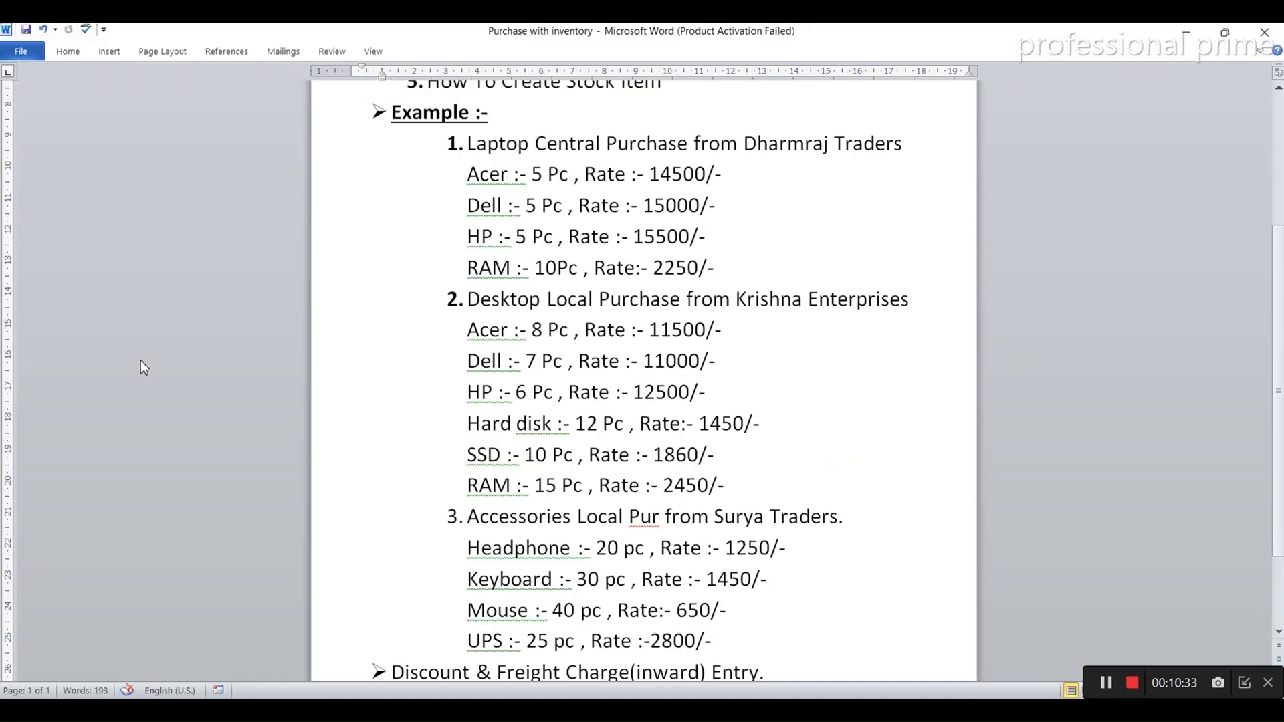
pyautogui.press('Return')
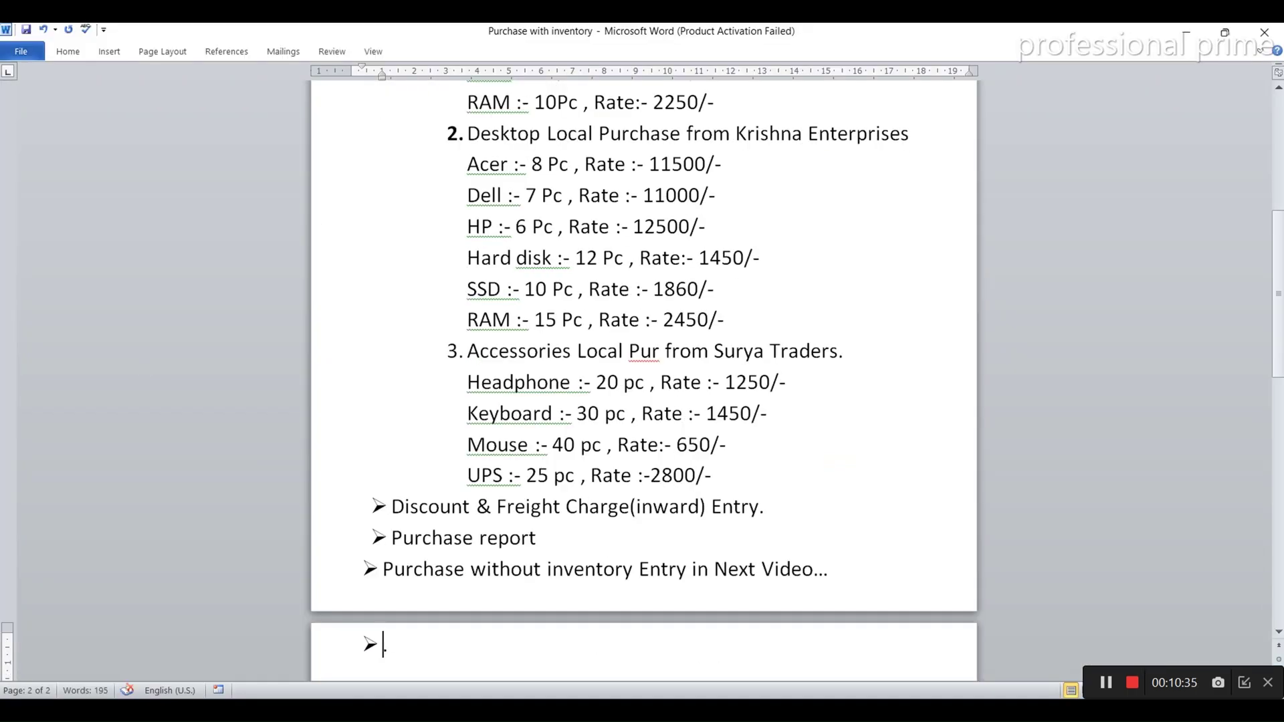
pyautogui.hotkey('alt', 'Tab')
pyautogui.press('Return')
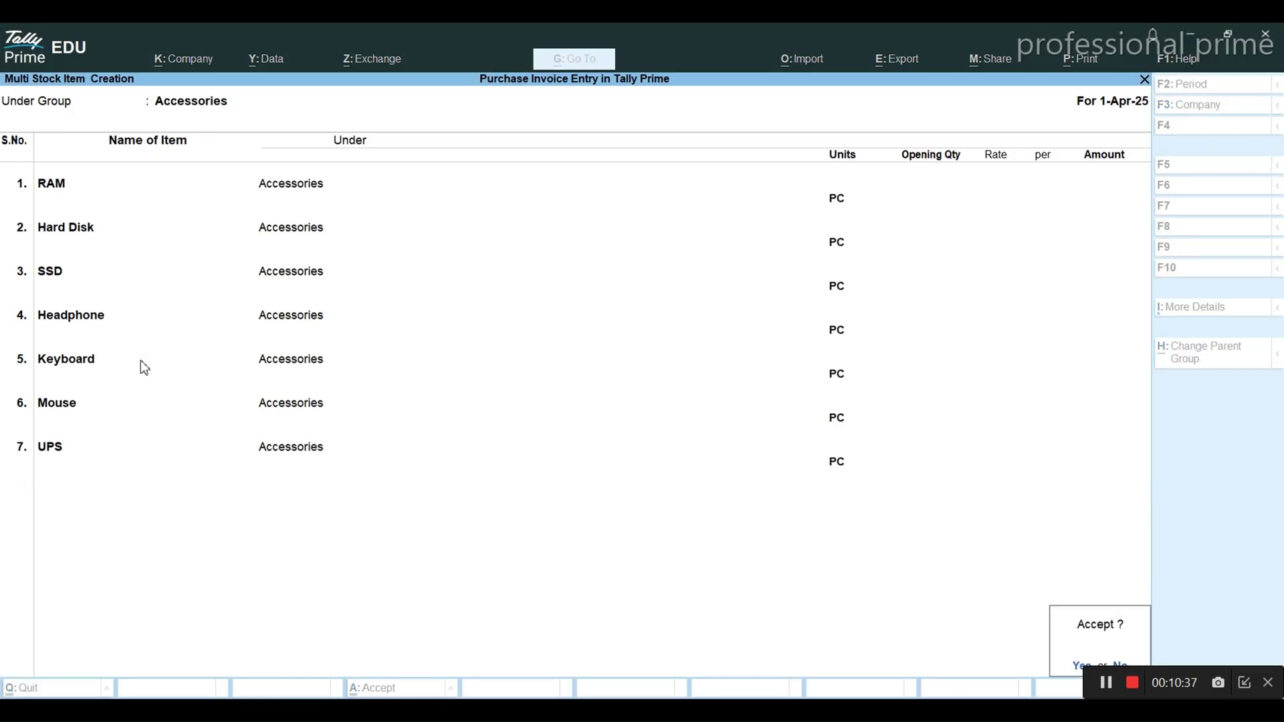
pyautogui.press('y')
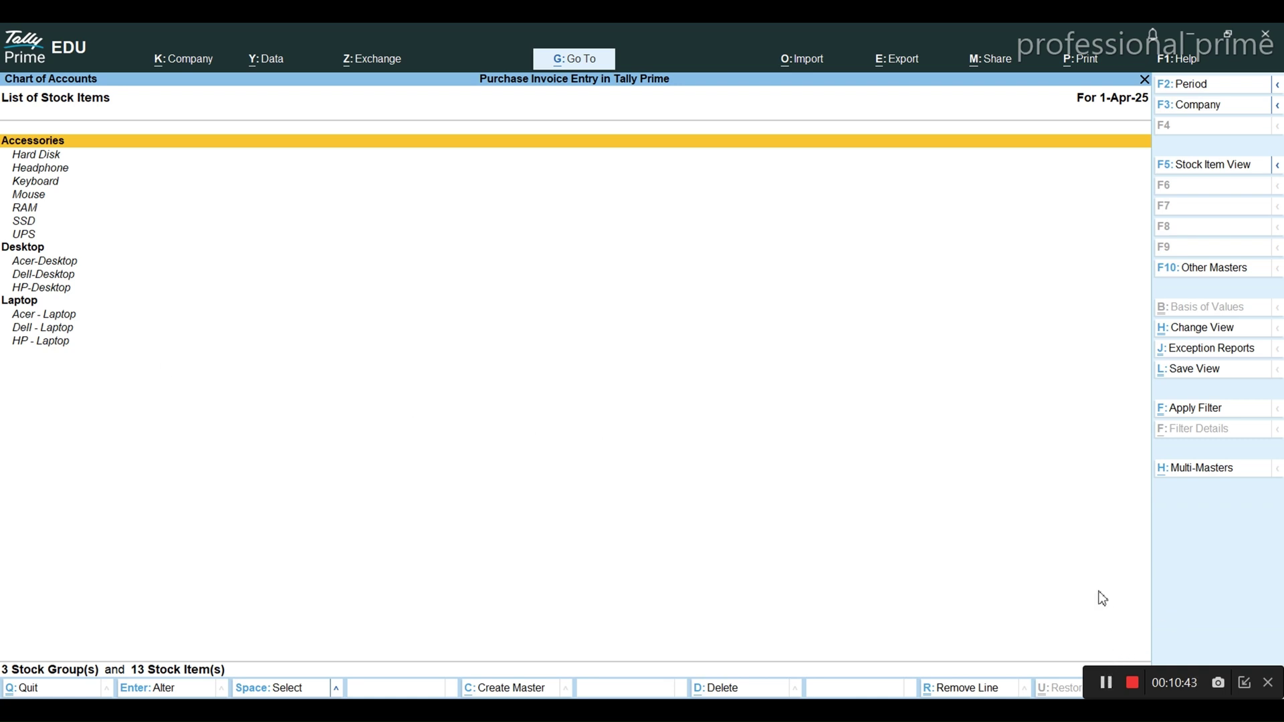
# - Reopen the list of stock items from the Chart of Accounts and open GST Rate Setup for them
pyautogui.press('Escape')
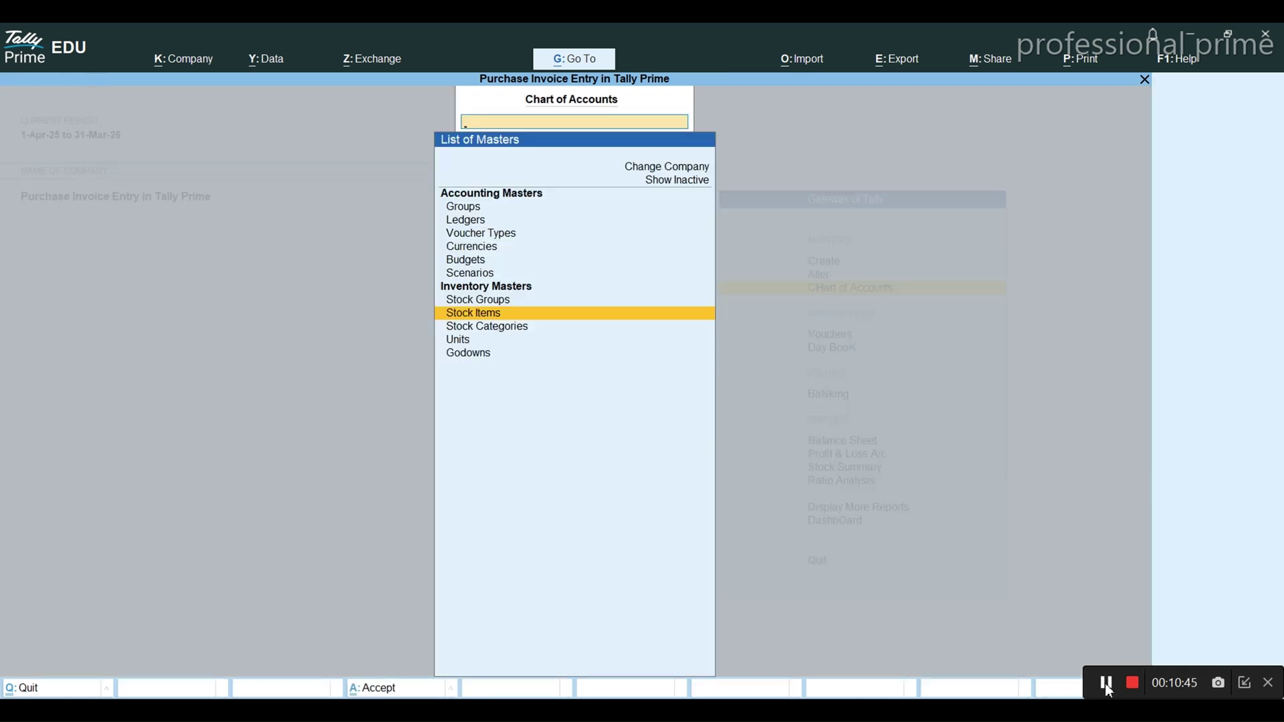
pyautogui.press('Return')
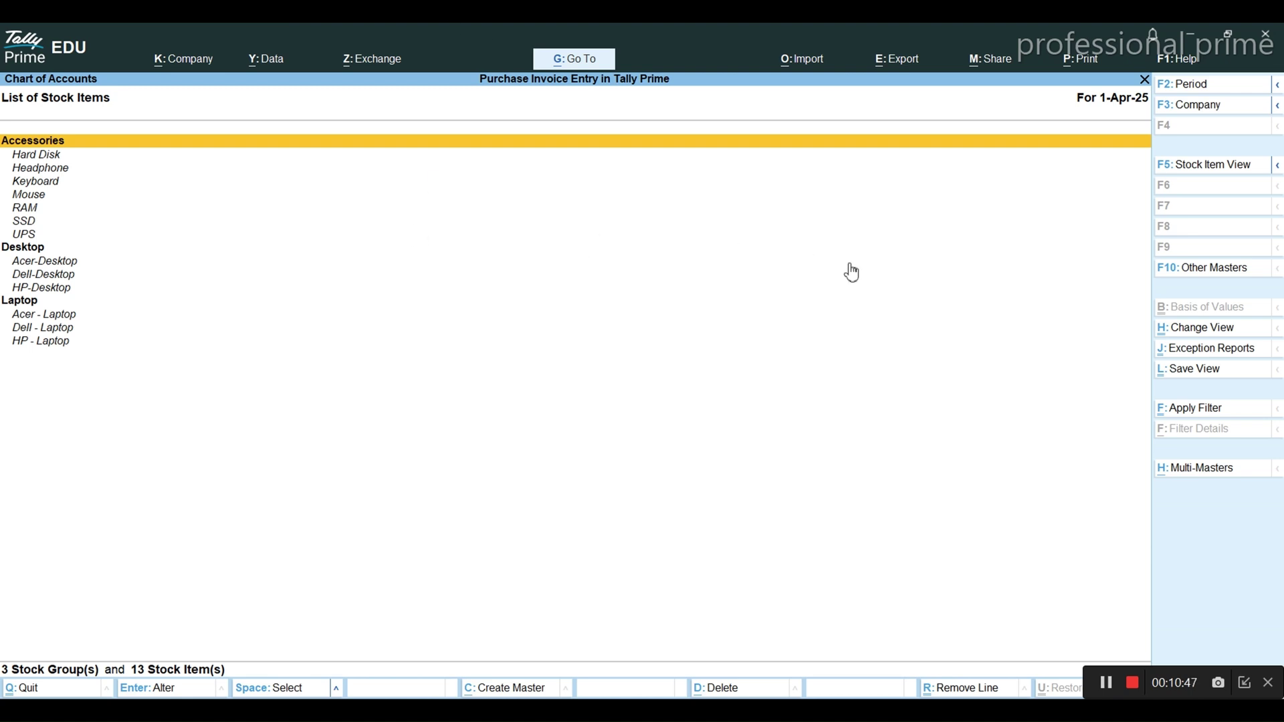
pyautogui.click(1212, 470)
pyautogui.press('Down')
pyautogui.press('Down')
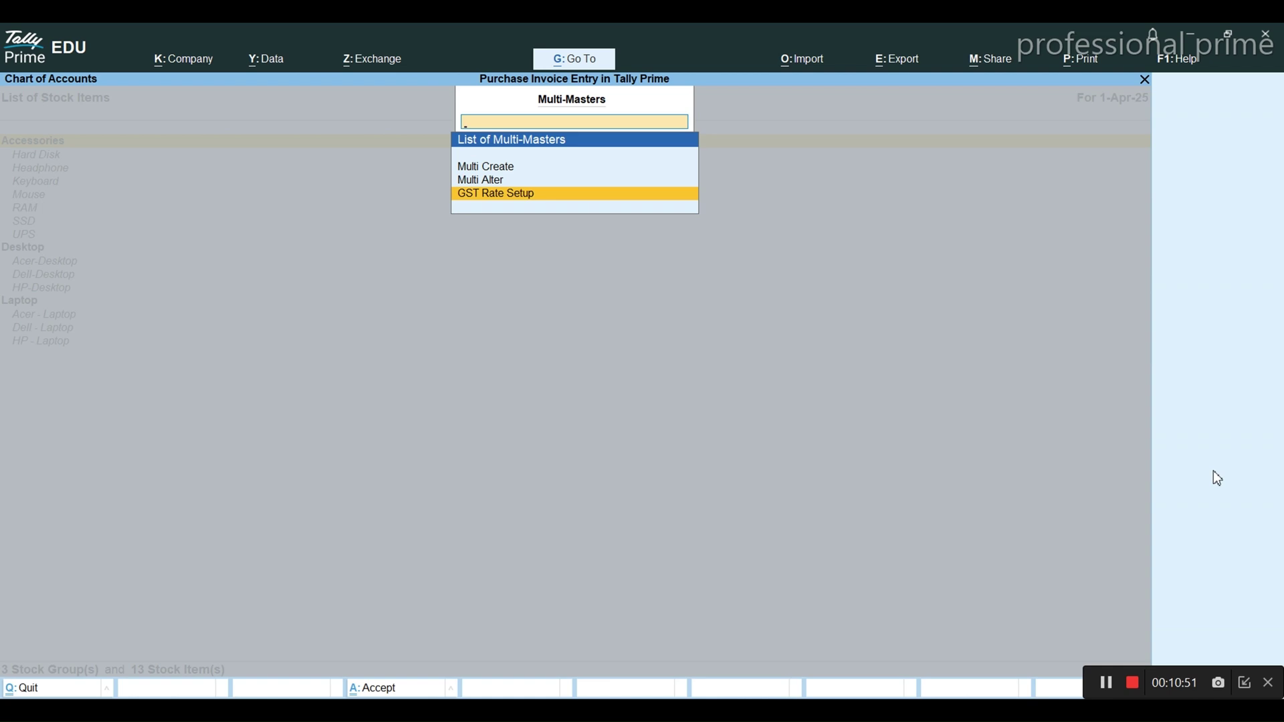
pyautogui.press('Return')
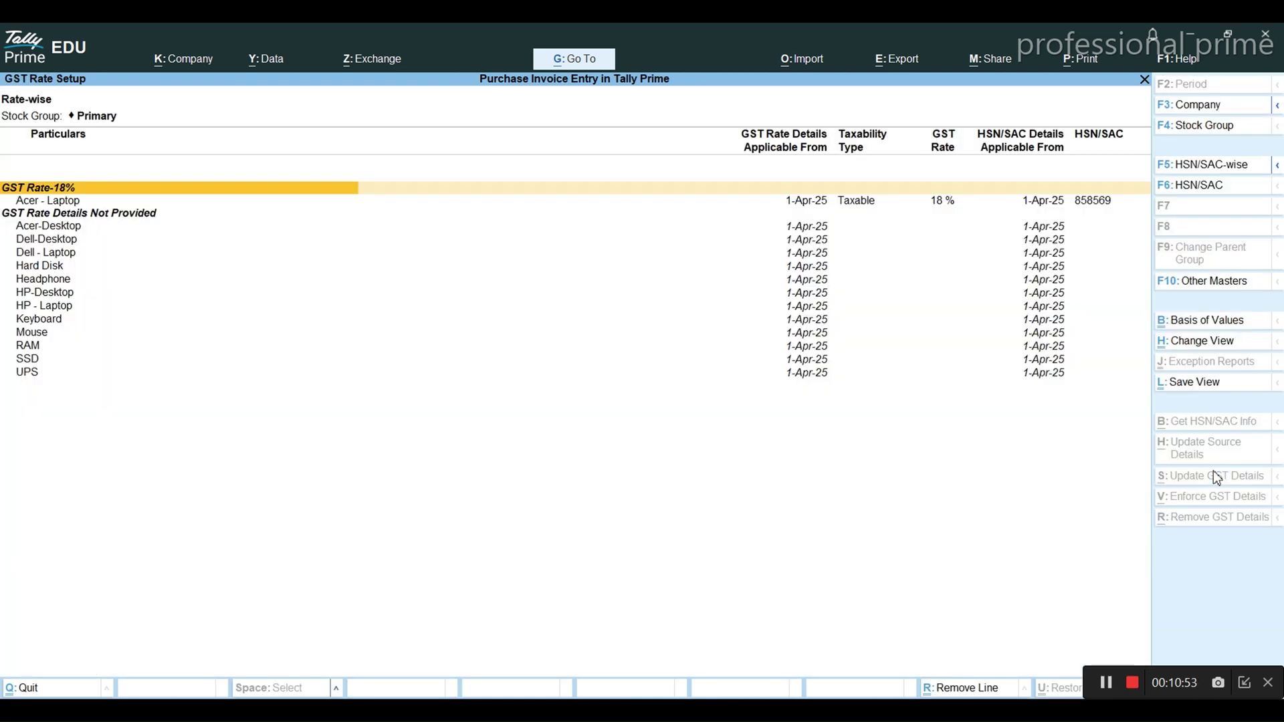
pyautogui.press('Down')
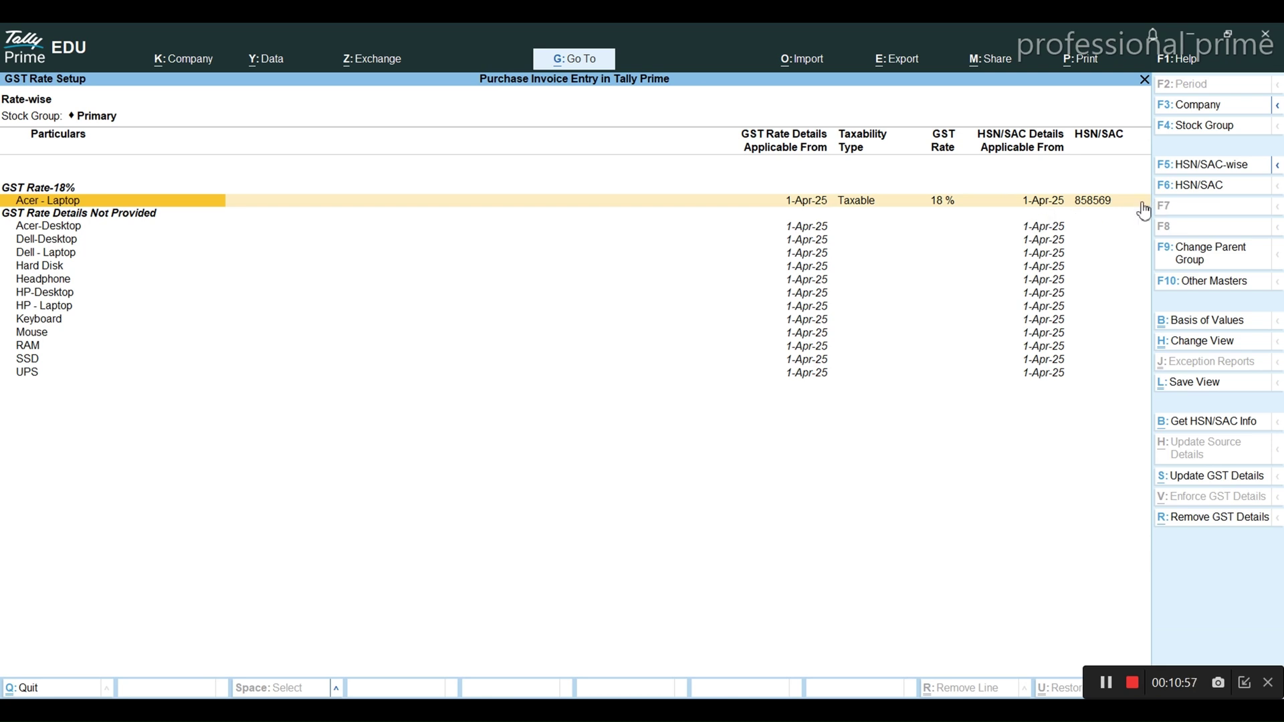
pyautogui.press('Down')
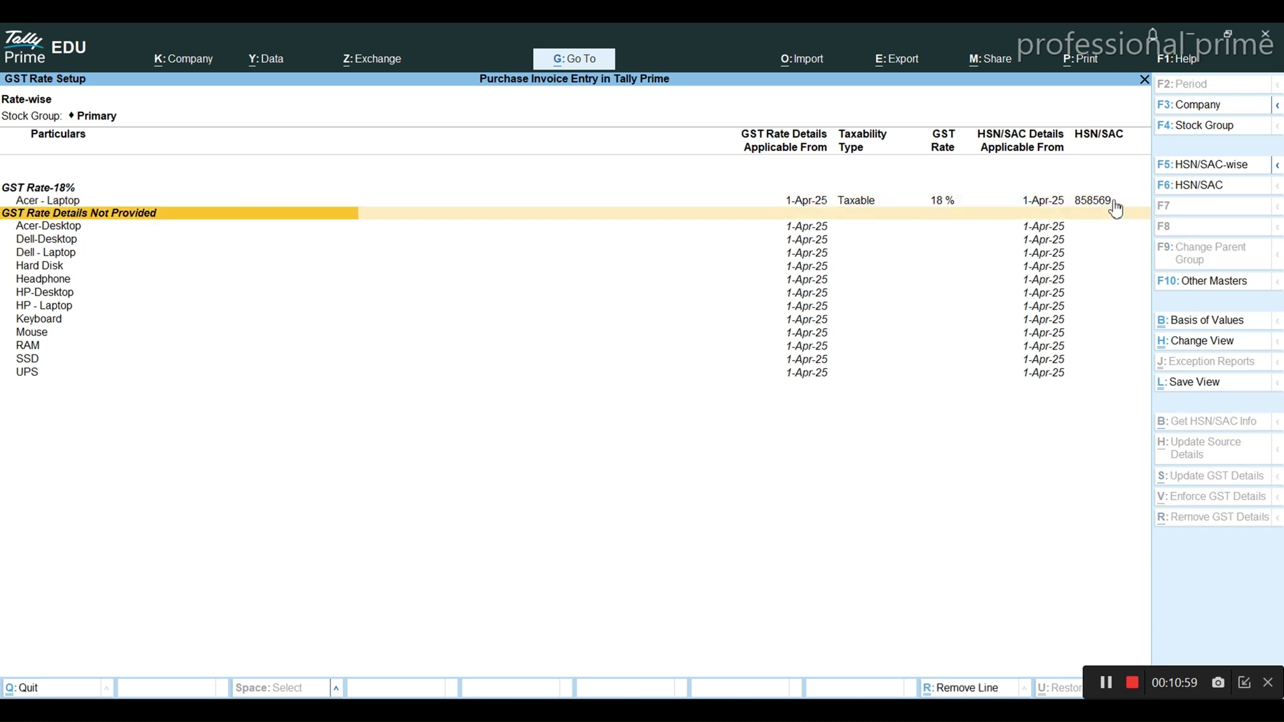
pyautogui.press('Return')
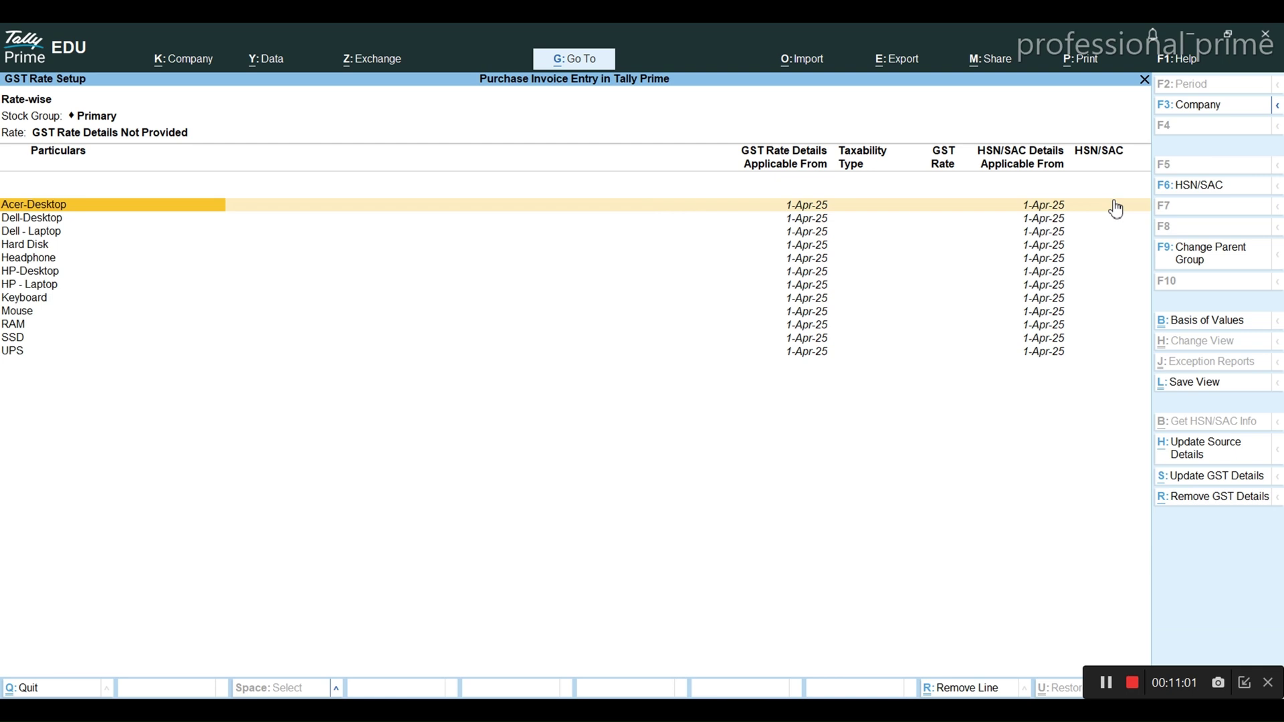
pyautogui.press('ctrl')
pyautogui.hotkey('ctrl', 'space')
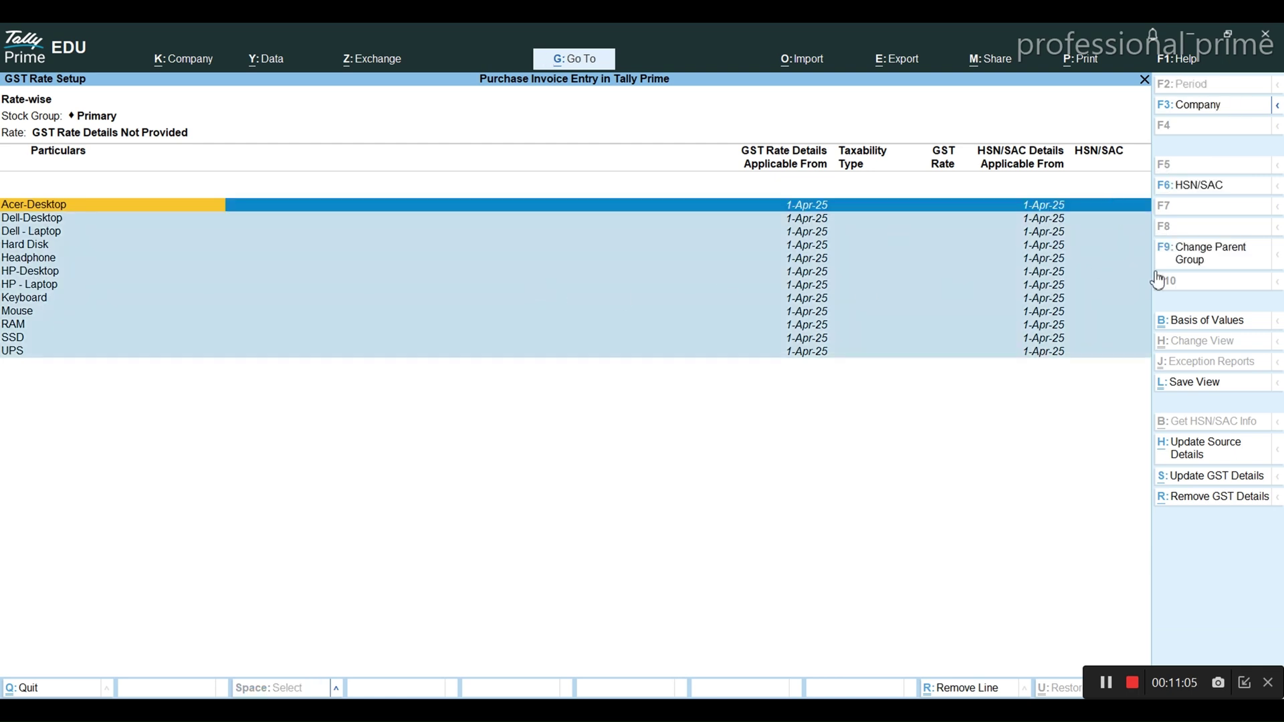
pyautogui.click(1198, 481)
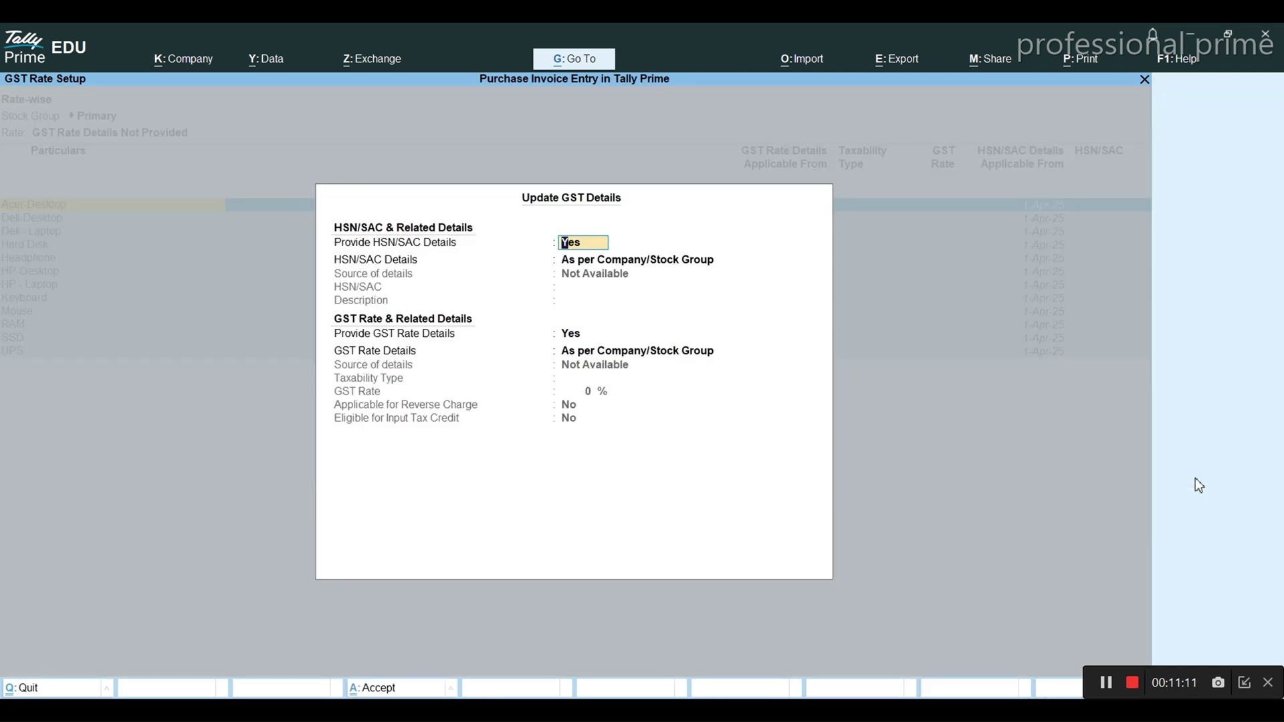
pyautogui.press('Escape')
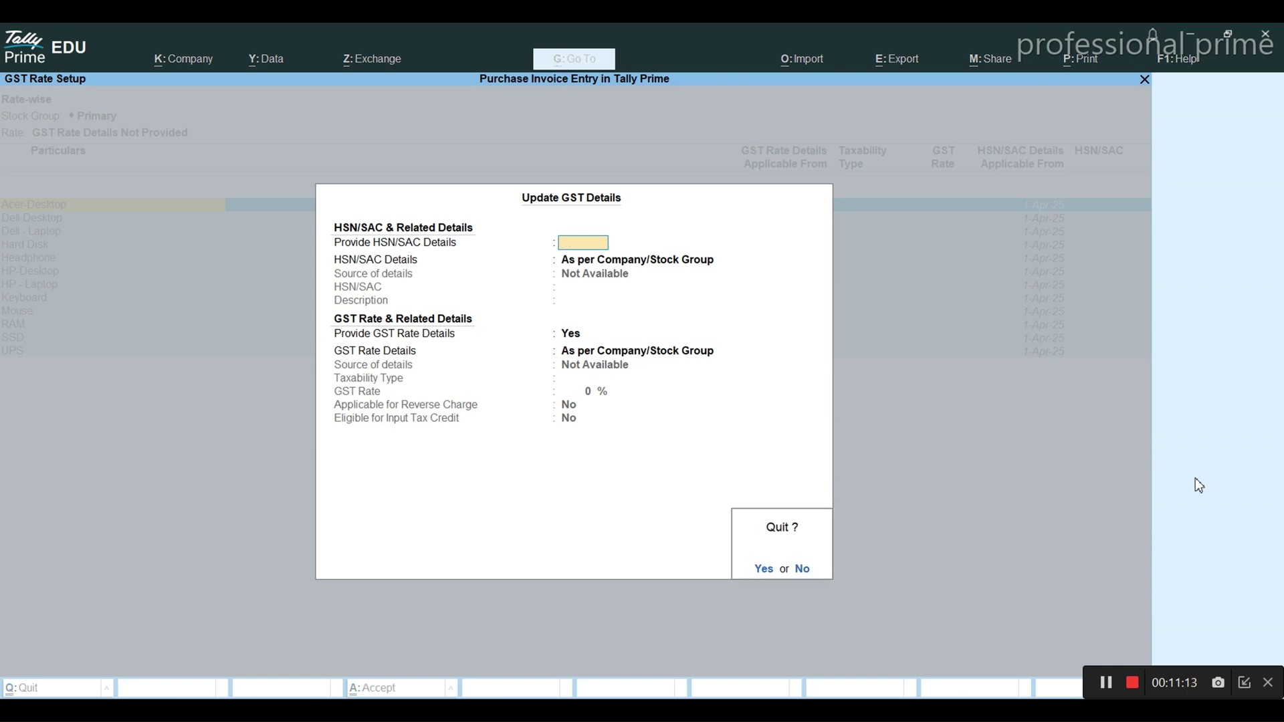
pyautogui.press('y')
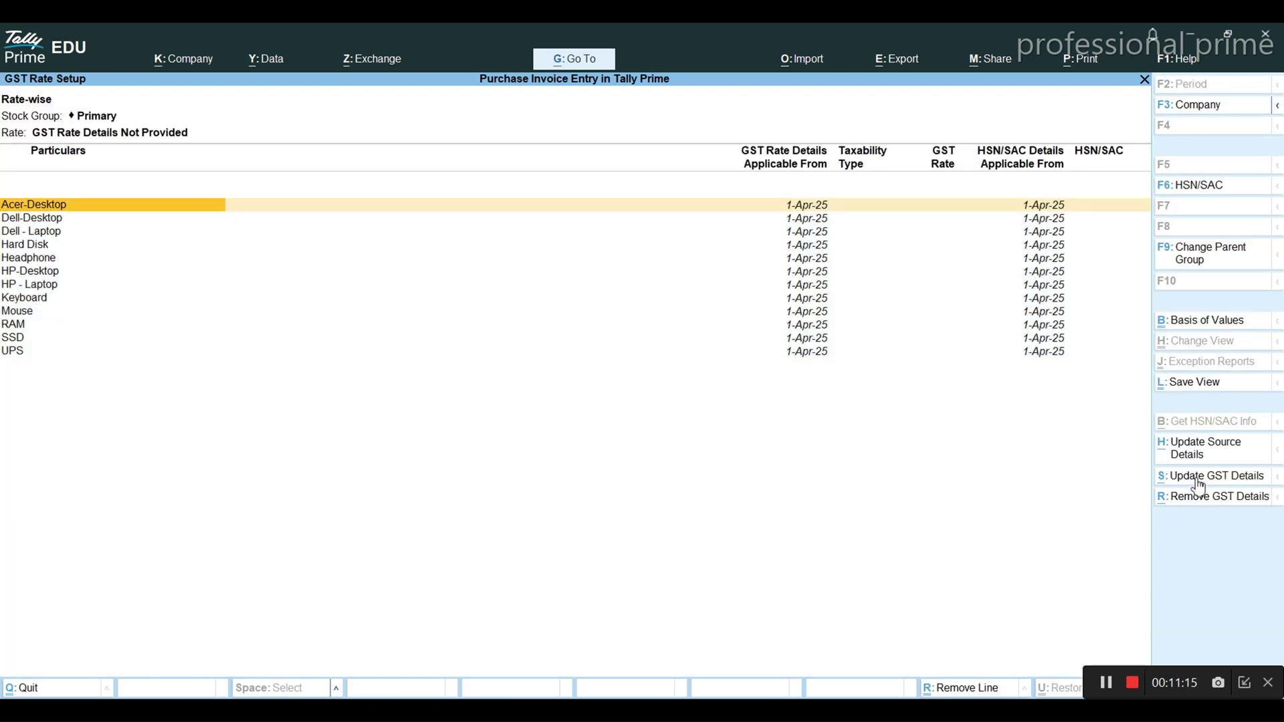
pyautogui.press('Escape')
# - Select Acer-Desktop, Dell-Desktop, Dell - Laptop, HP-Desktop and HP - Laptop among the items without GST rate details
pyautogui.press('Down')
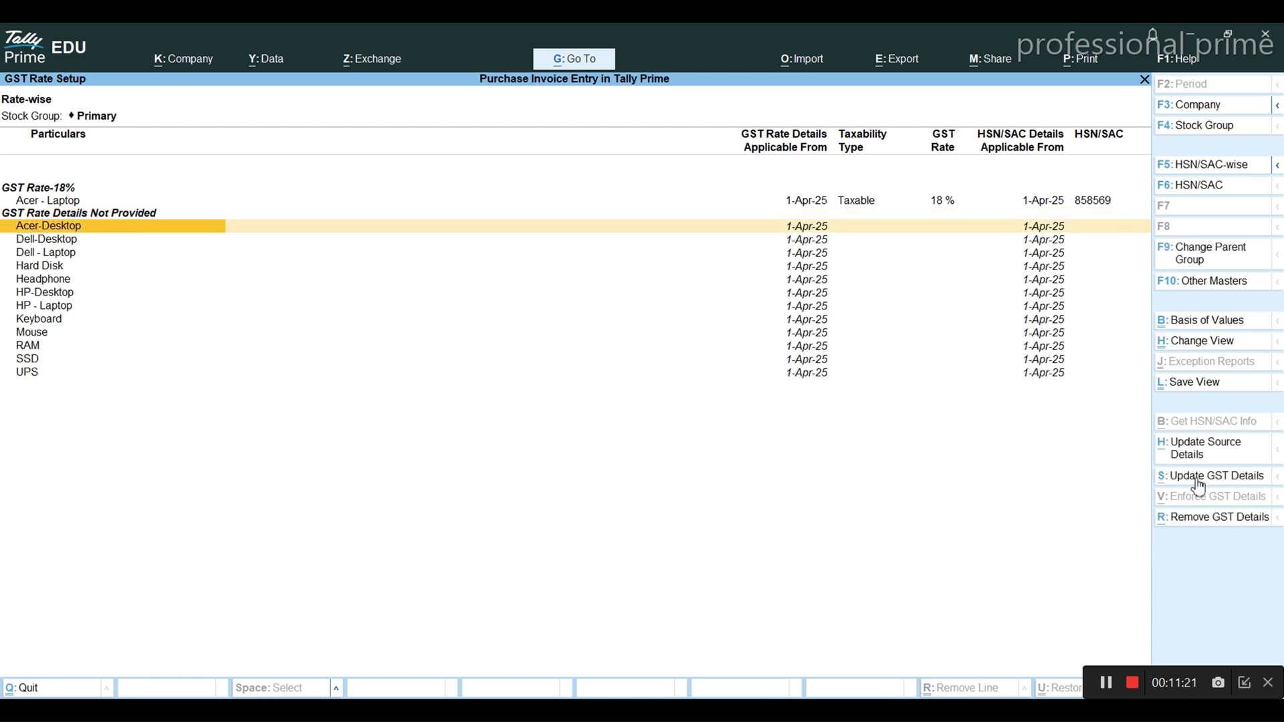
pyautogui.press('space')
pyautogui.press('space')
pyautogui.press('space')
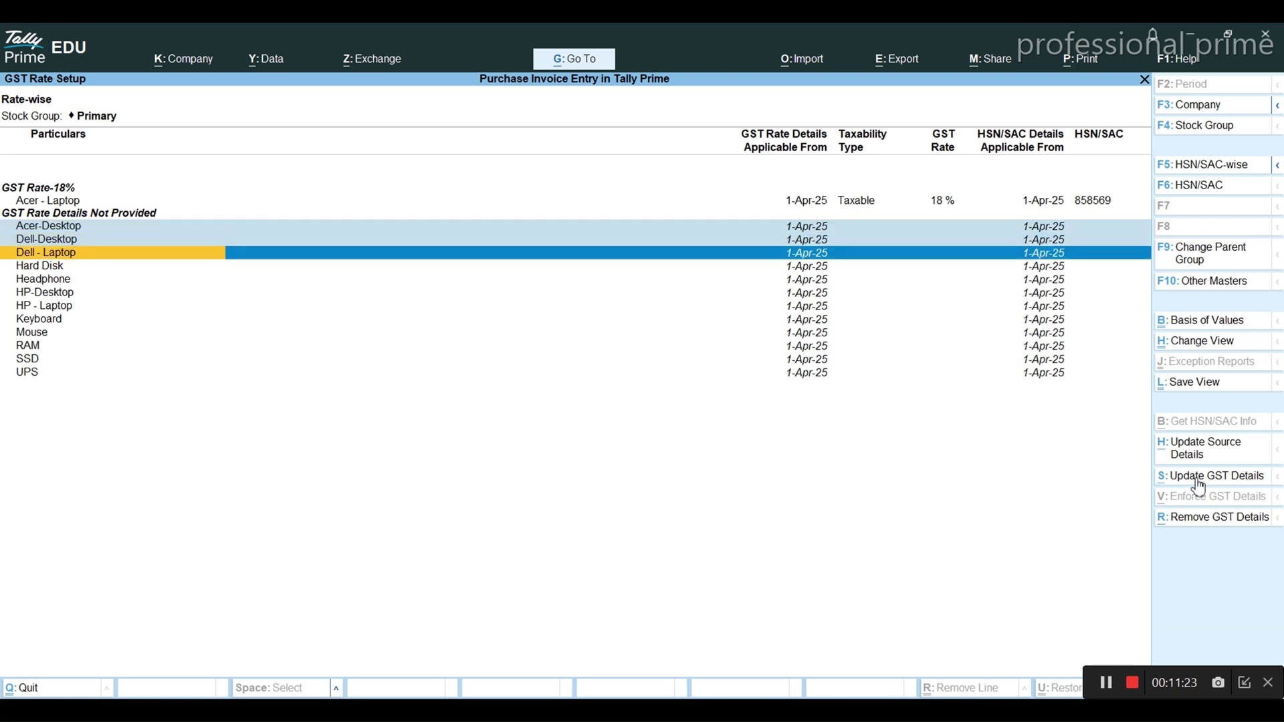
pyautogui.press('space')
pyautogui.press('Down')
pyautogui.press('Down')
pyautogui.press('space')
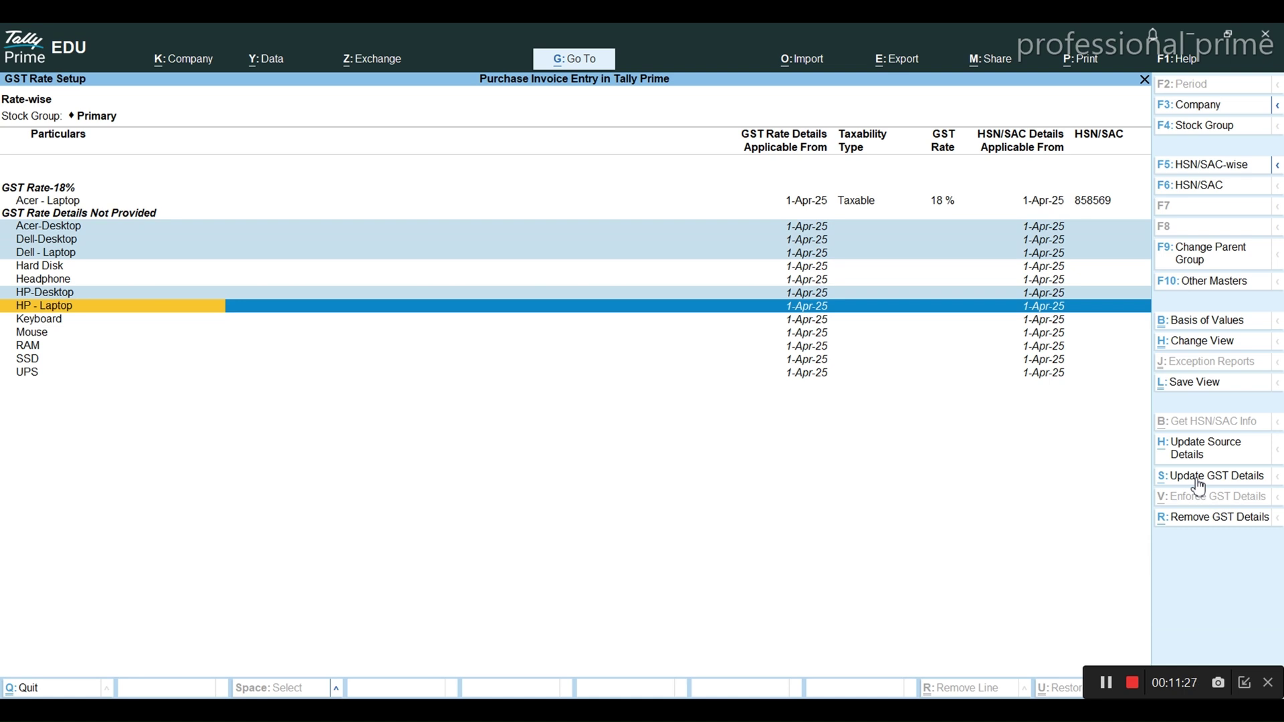
# - Update the selected desktops and laptops with HSN/SAC 858569 specified here, leaving the description blank and the effective date at 1-Apr-25
pyautogui.click(1247, 482)
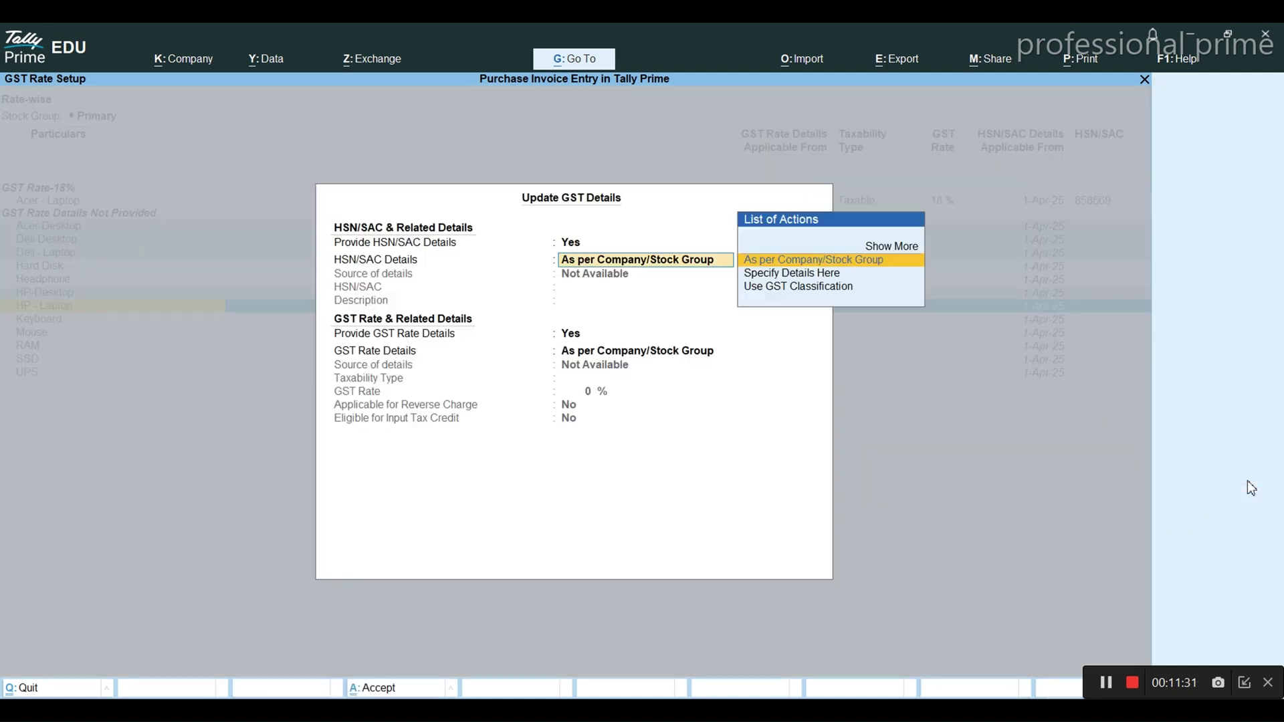
pyautogui.press('Down')
pyautogui.press('Return')
pyautogui.write('858569')
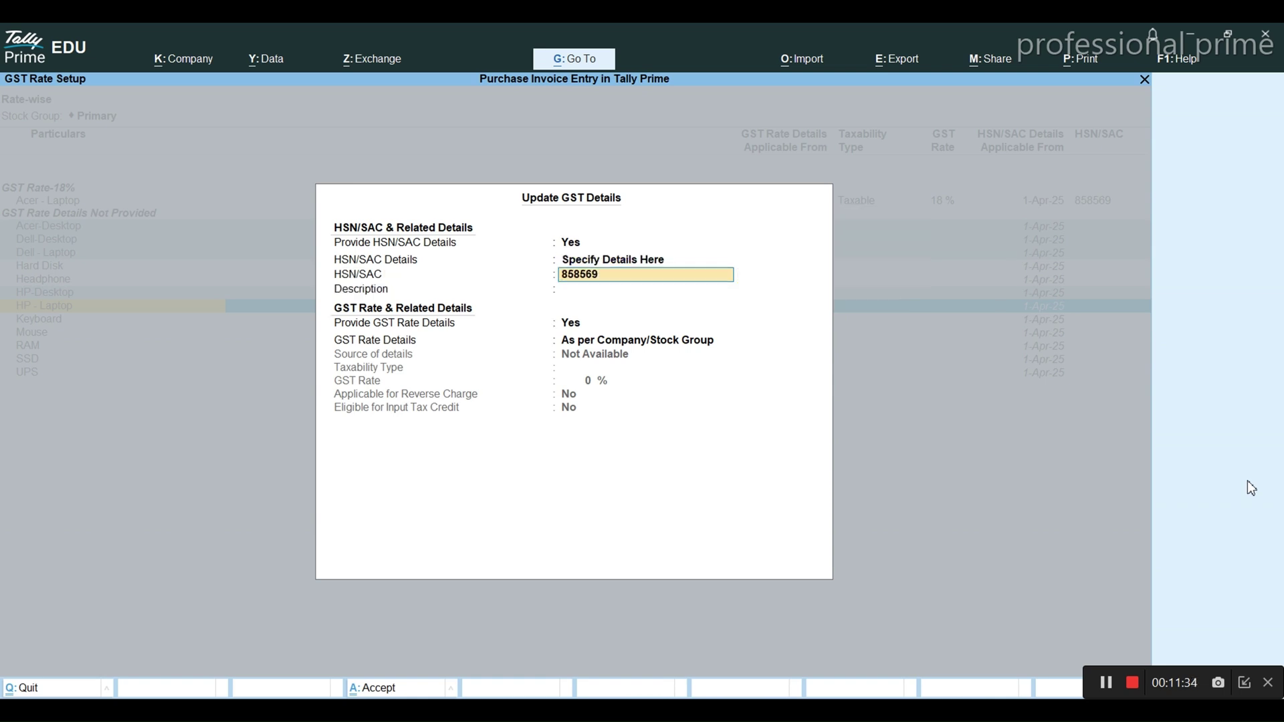
pyautogui.press('Return')
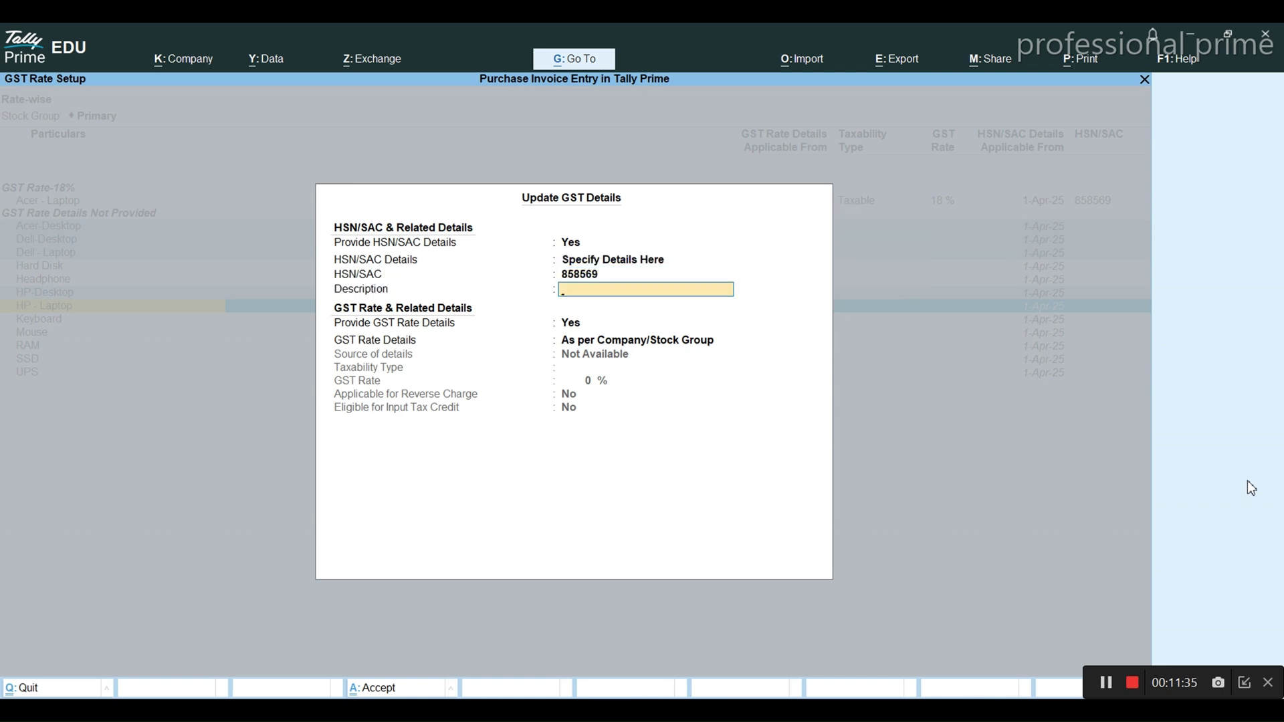
pyautogui.hotkey('ctrl', 'a')
pyautogui.press('Return')
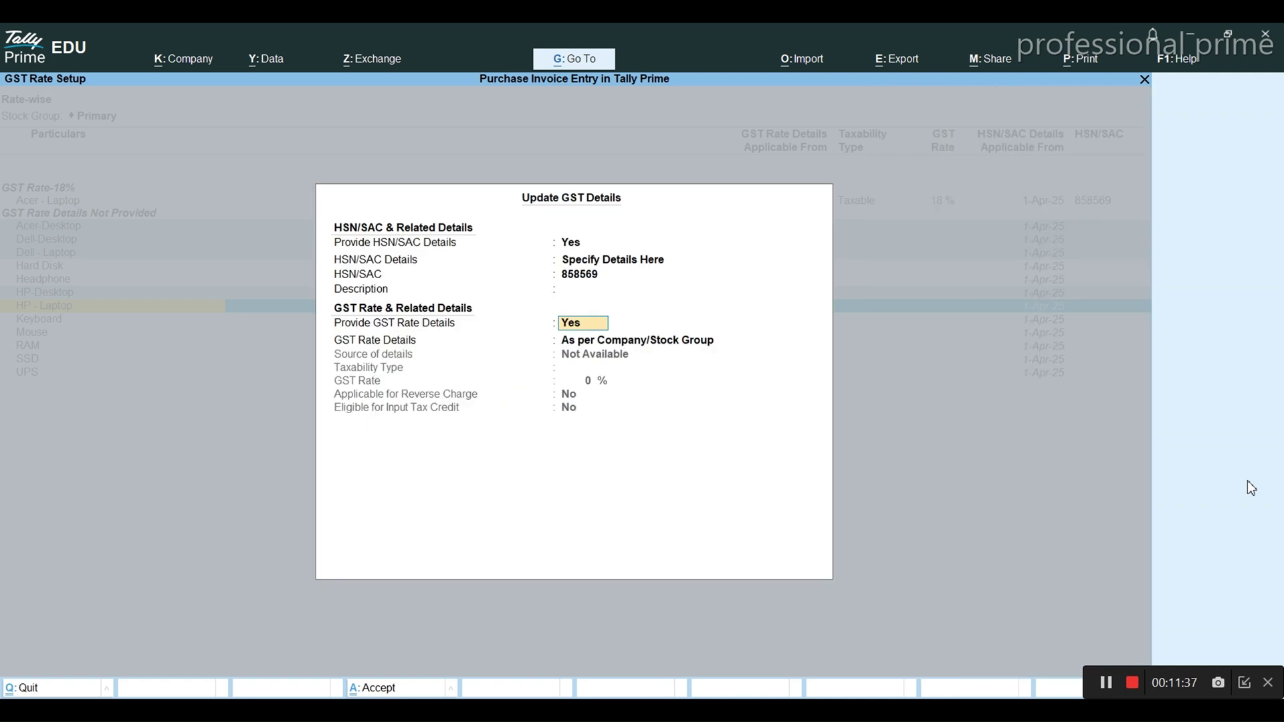
# - Specify a taxable GST rate of 18% for the selected desktops and laptops, without reverse charge and eligible for input tax credit, and save
pyautogui.press('Return')
pyautogui.press('Down')
pyautogui.press('Return')
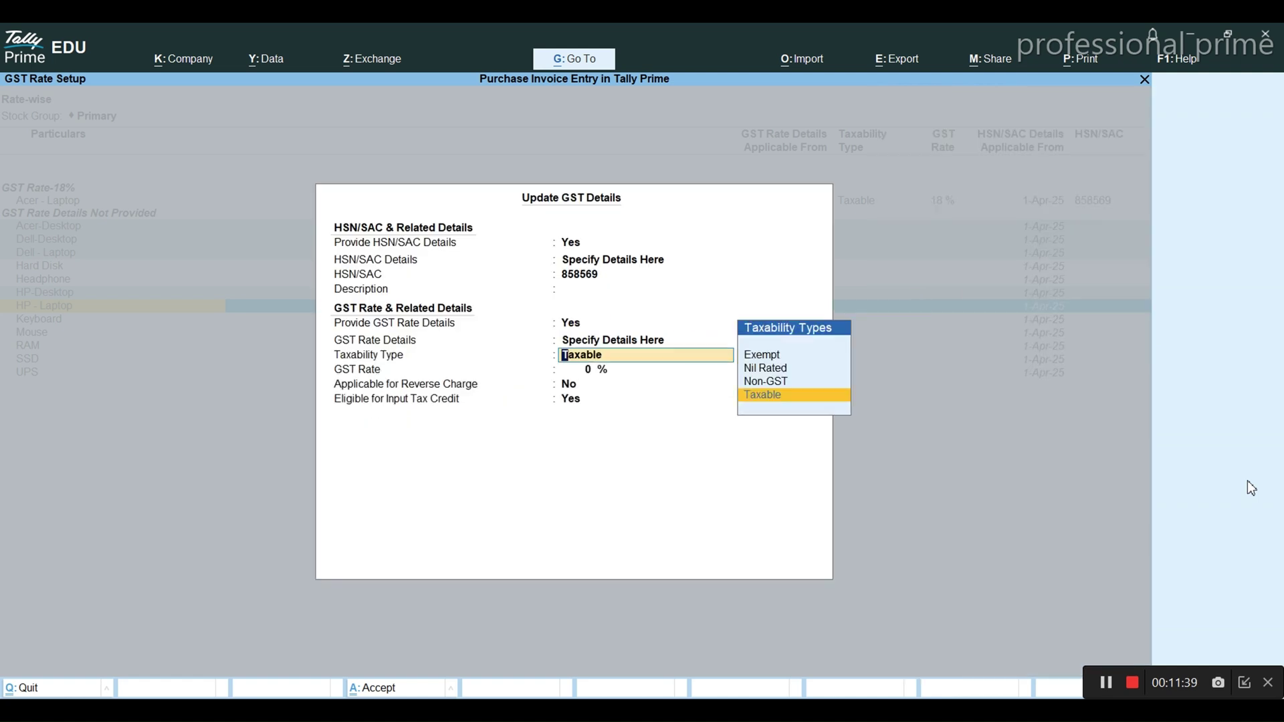
pyautogui.press('Return')
pyautogui.write('18')
pyautogui.press('Return')
pyautogui.press('Return')
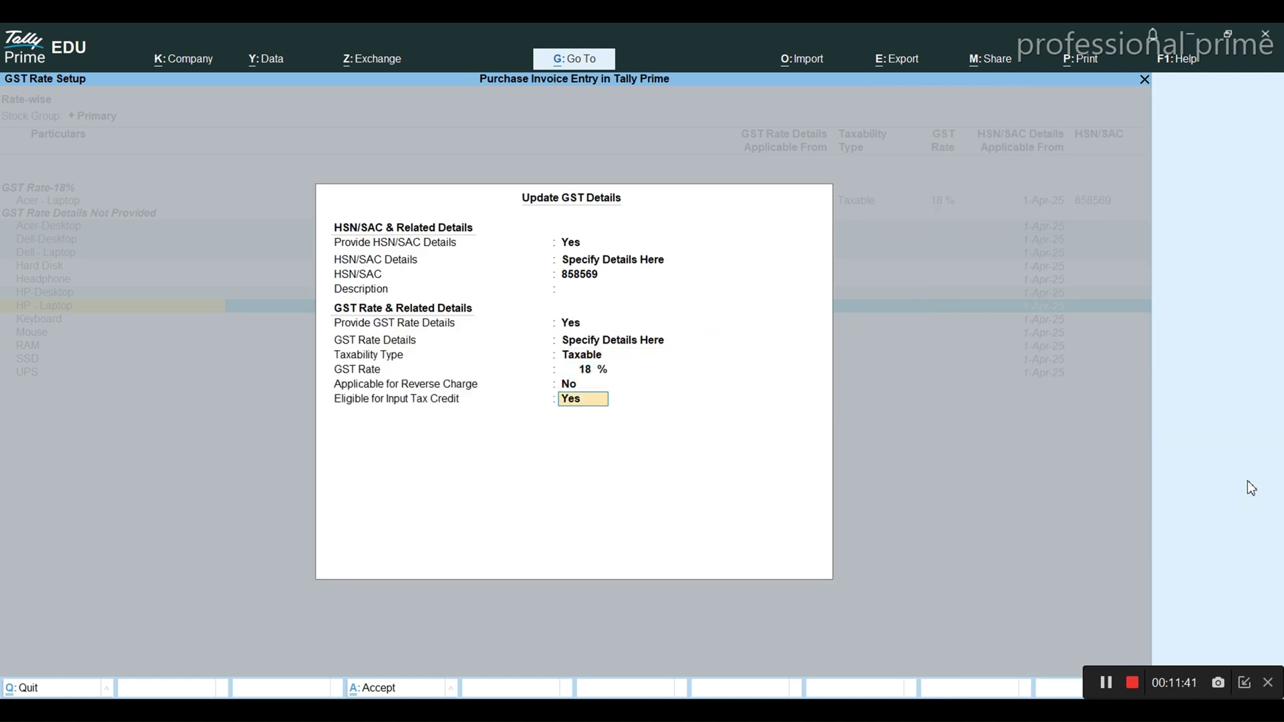
pyautogui.press('Return')
pyautogui.press('Return')
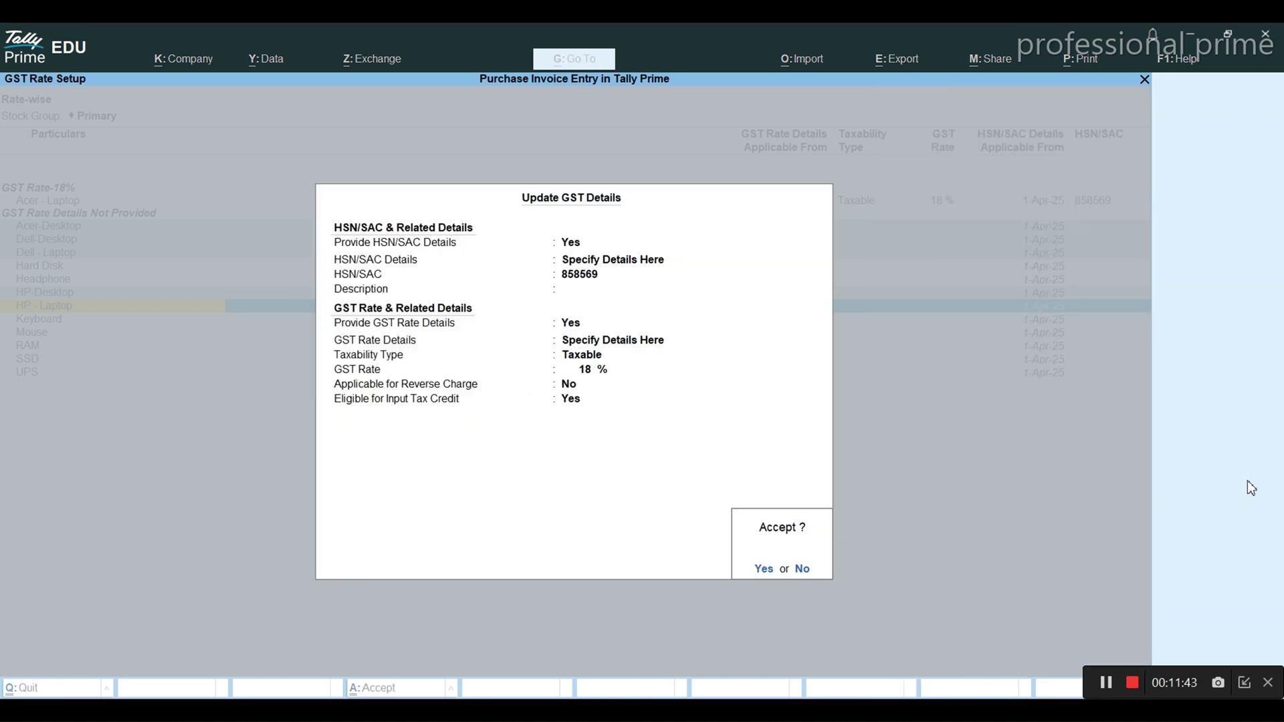
pyautogui.press('Return')
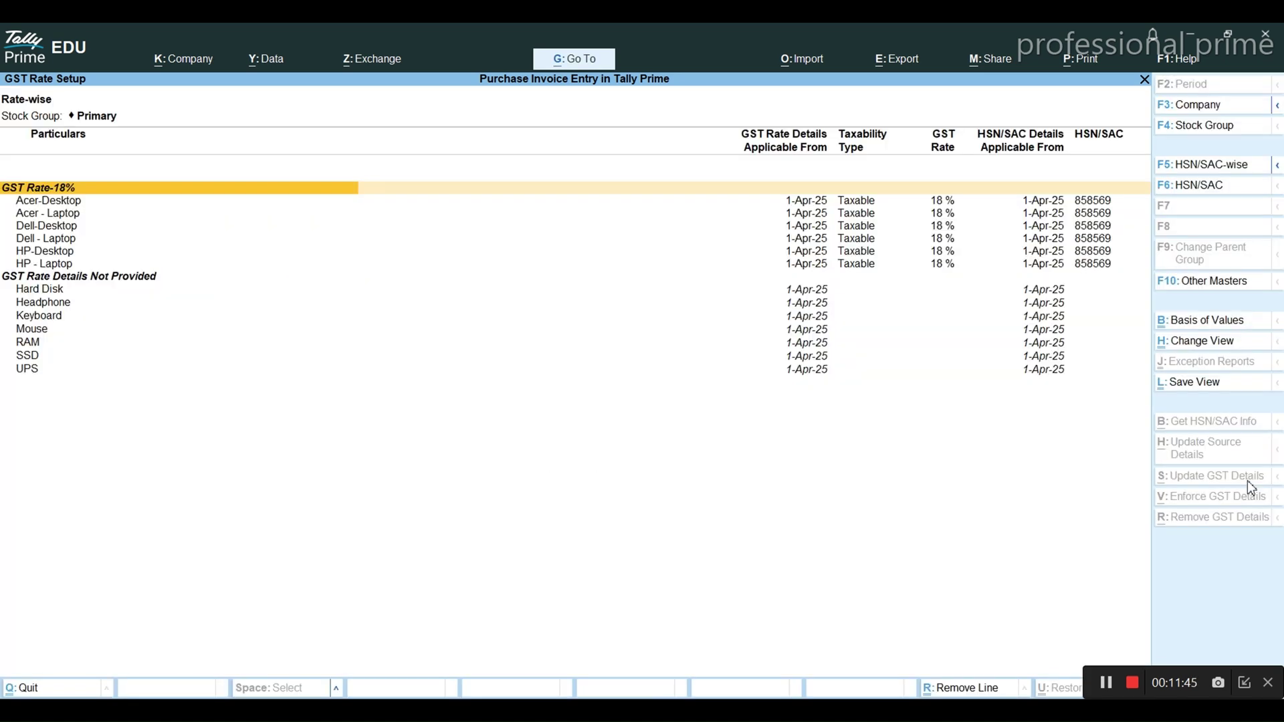
# - Open the group of items without GST rate details and select all the accessories in it
pyautogui.press('Down')
pyautogui.press('Down')
pyautogui.press('Down')
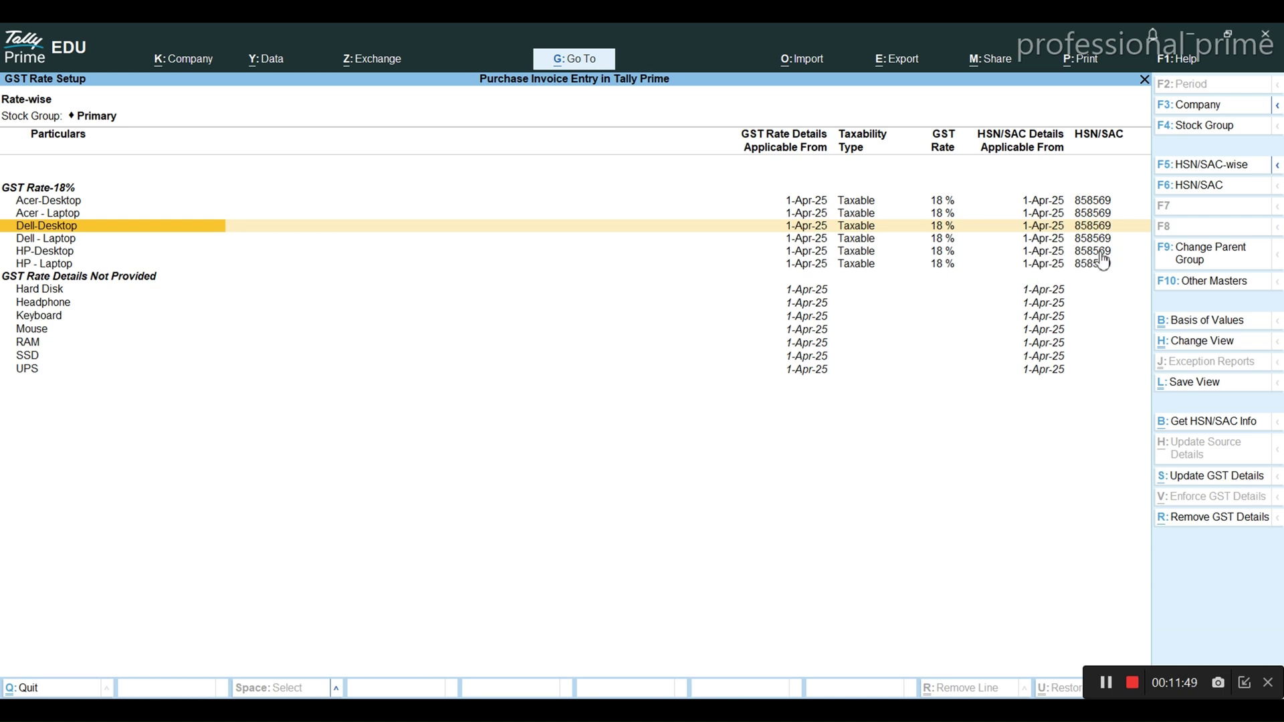
pyautogui.press('Down')
pyautogui.press('Down')
pyautogui.press('Down')
pyautogui.press('Down')
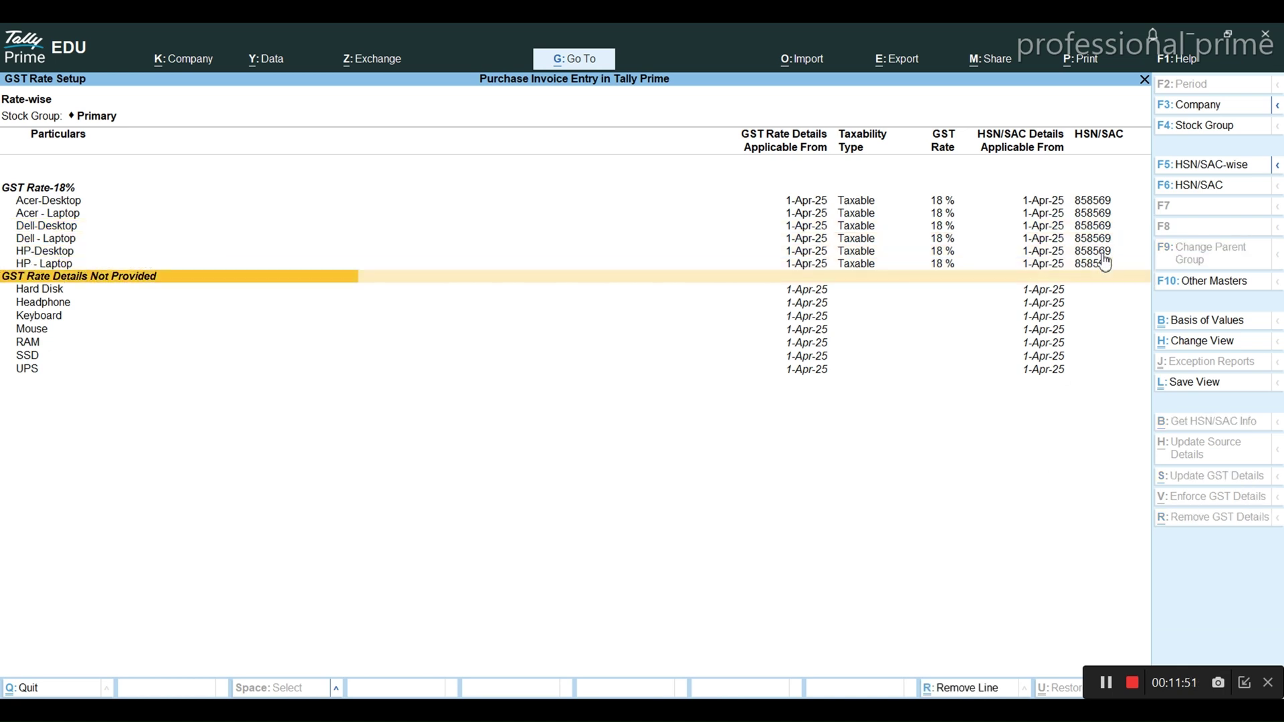
pyautogui.press('Return')
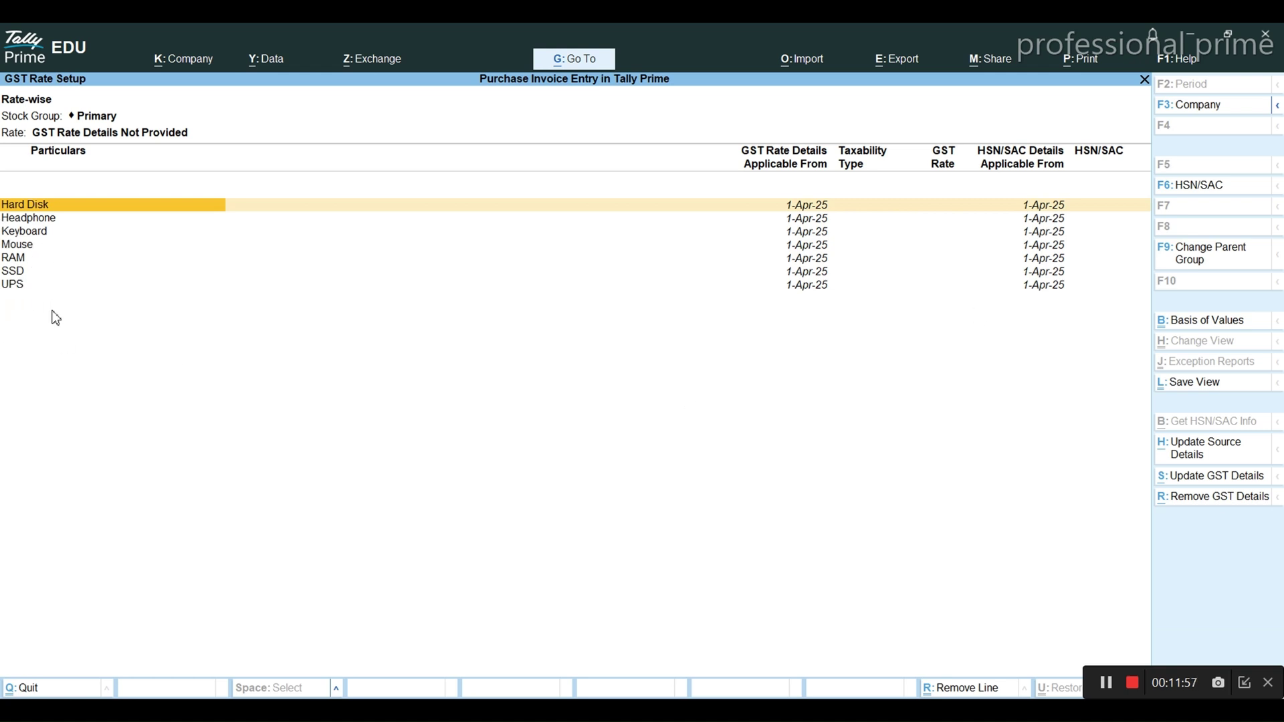
pyautogui.hotkey('ctrl', 'space')
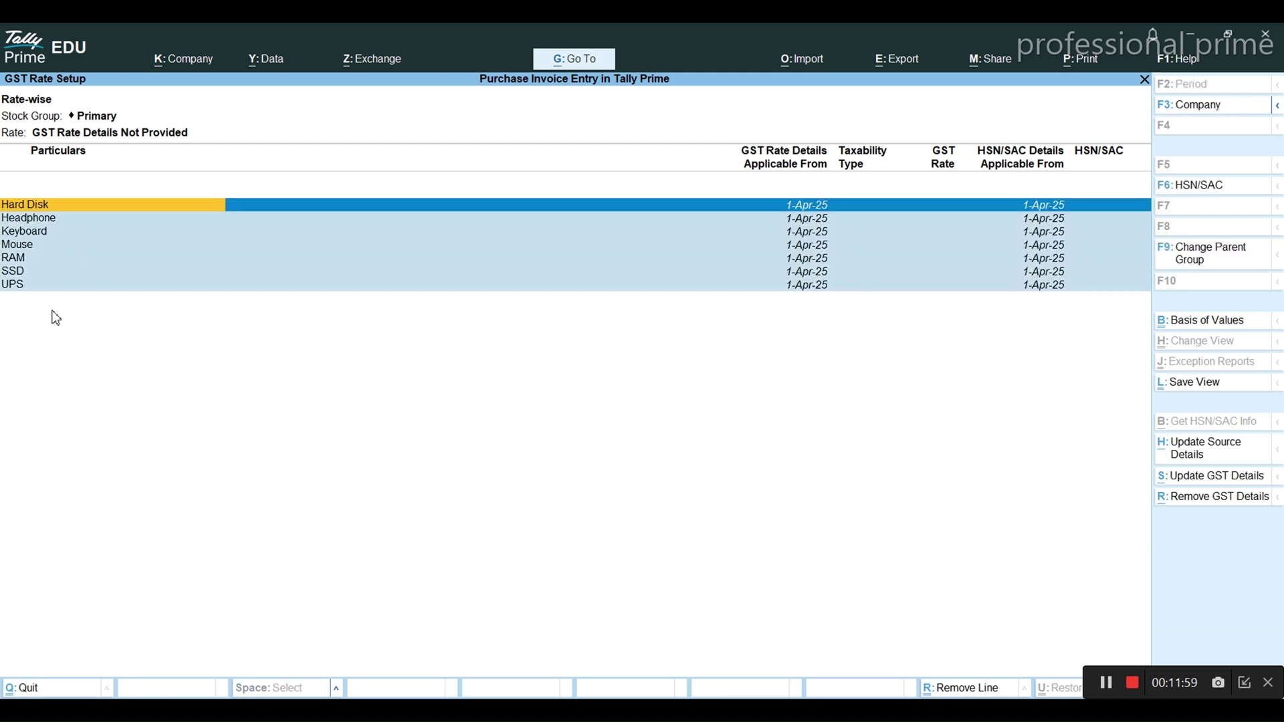
# - Update the selected accessories with HSN/SAC 454569 specified here, without a description and effective from 1-Apr-25
pyautogui.click(1193, 476)
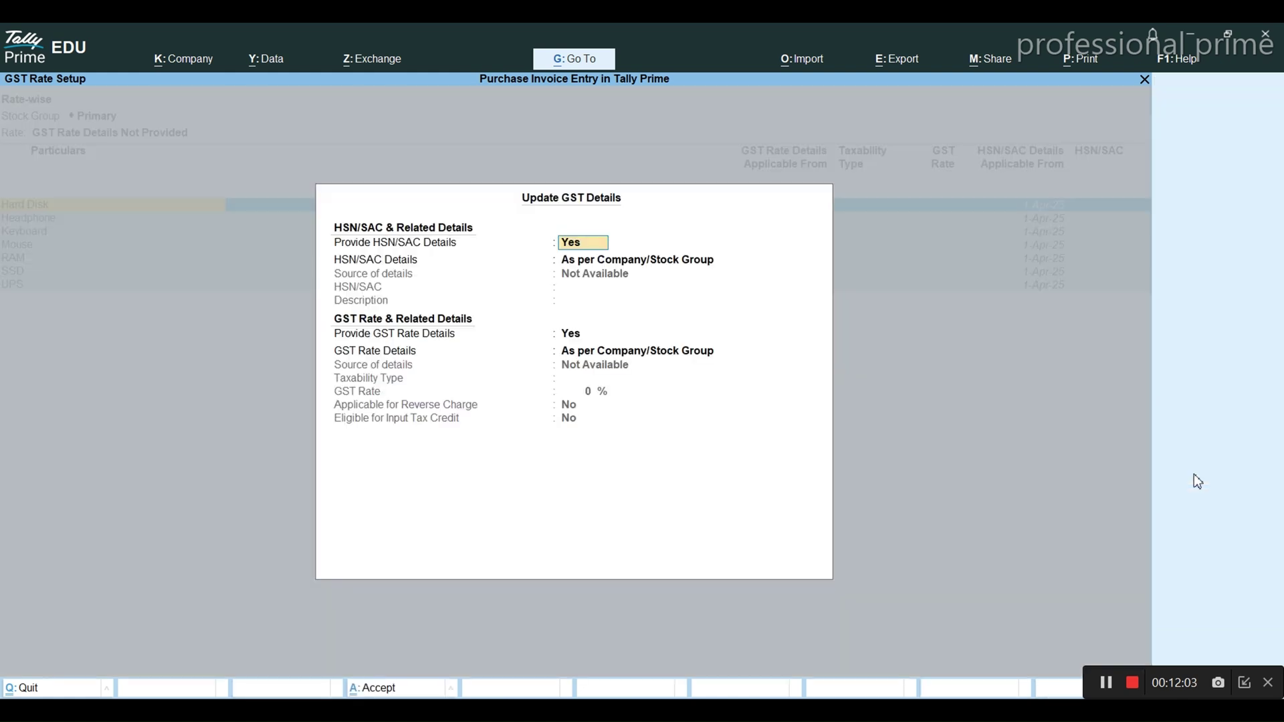
pyautogui.press('Return')
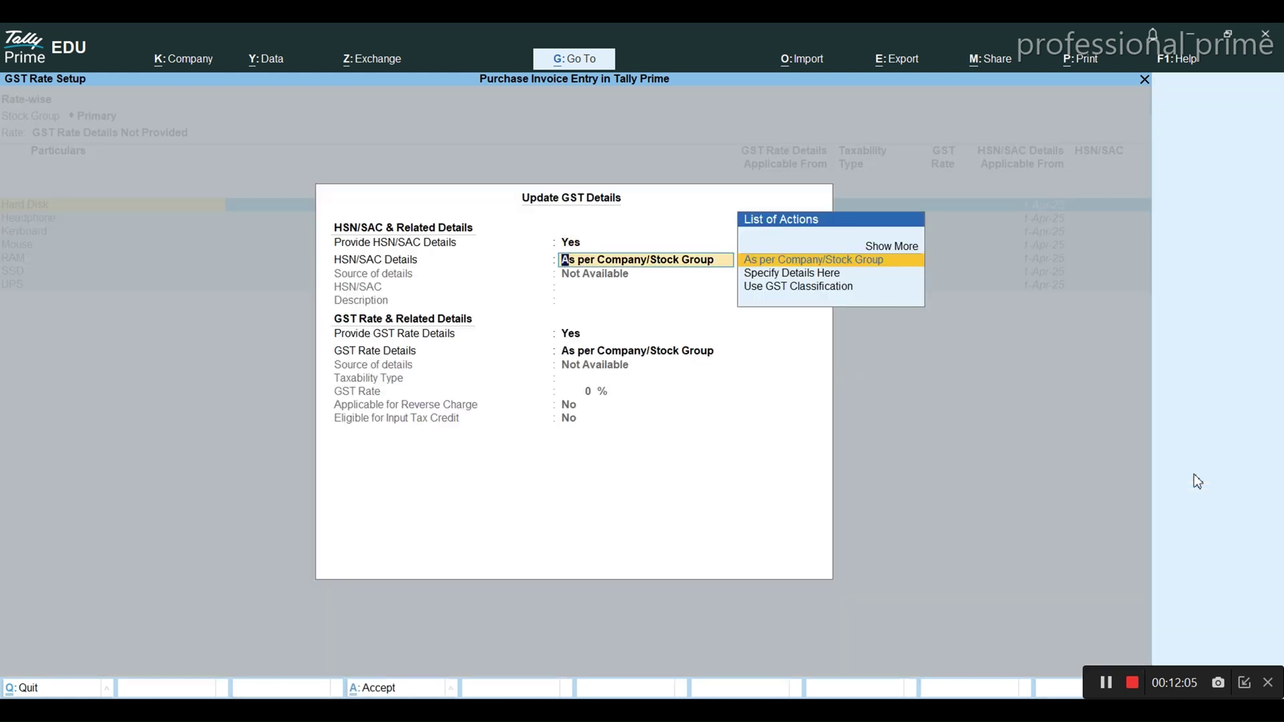
pyautogui.press('Down')
pyautogui.press('Return')
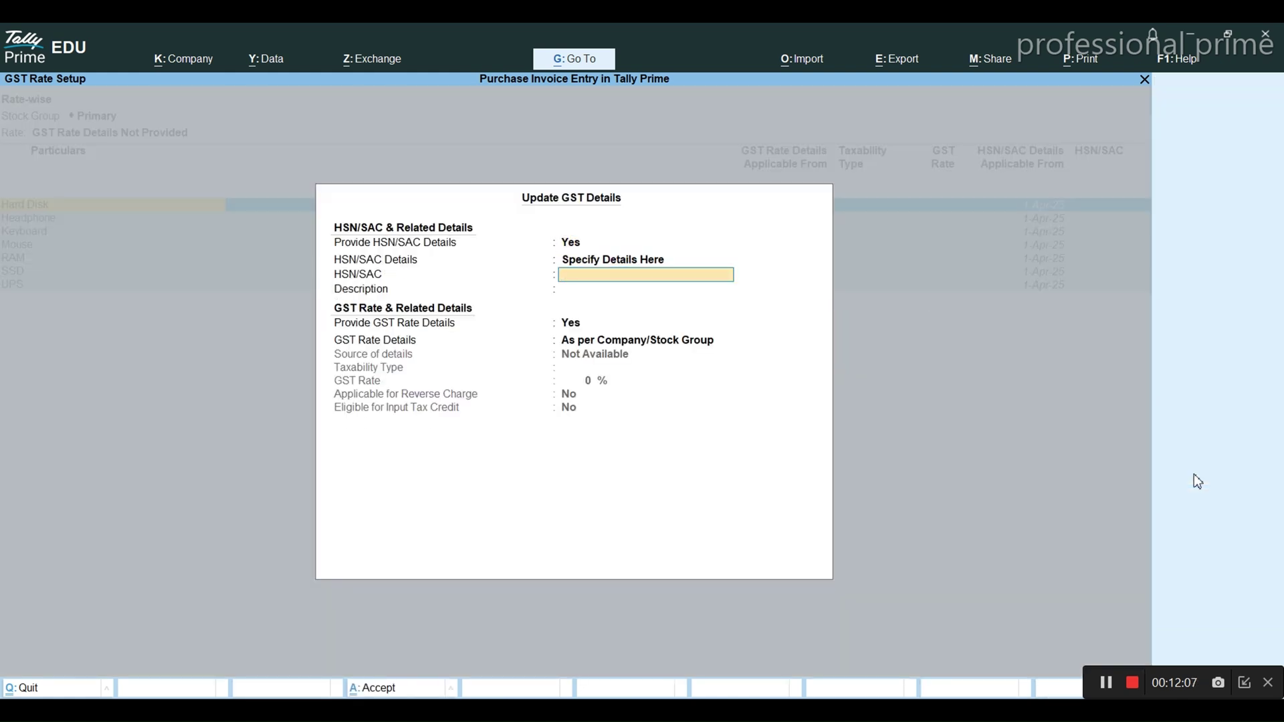
pyautogui.write('454569')
pyautogui.press('Return')
pyautogui.hotkey('ctrl', 'a')
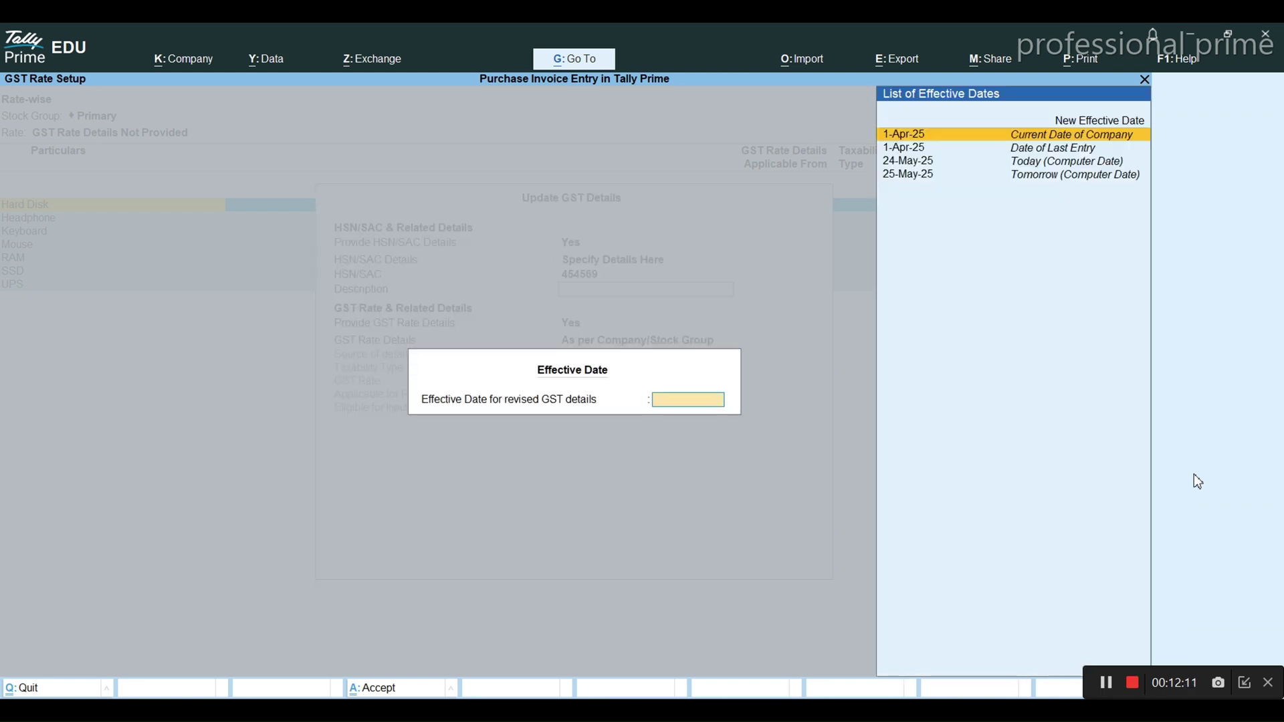
pyautogui.press('Return')
# - Specify a taxable GST rate of 18% for the accessories, without reverse charge and eligible for input tax credit, and save
pyautogui.press('Return')
pyautogui.press('Down')
pyautogui.press('Return')
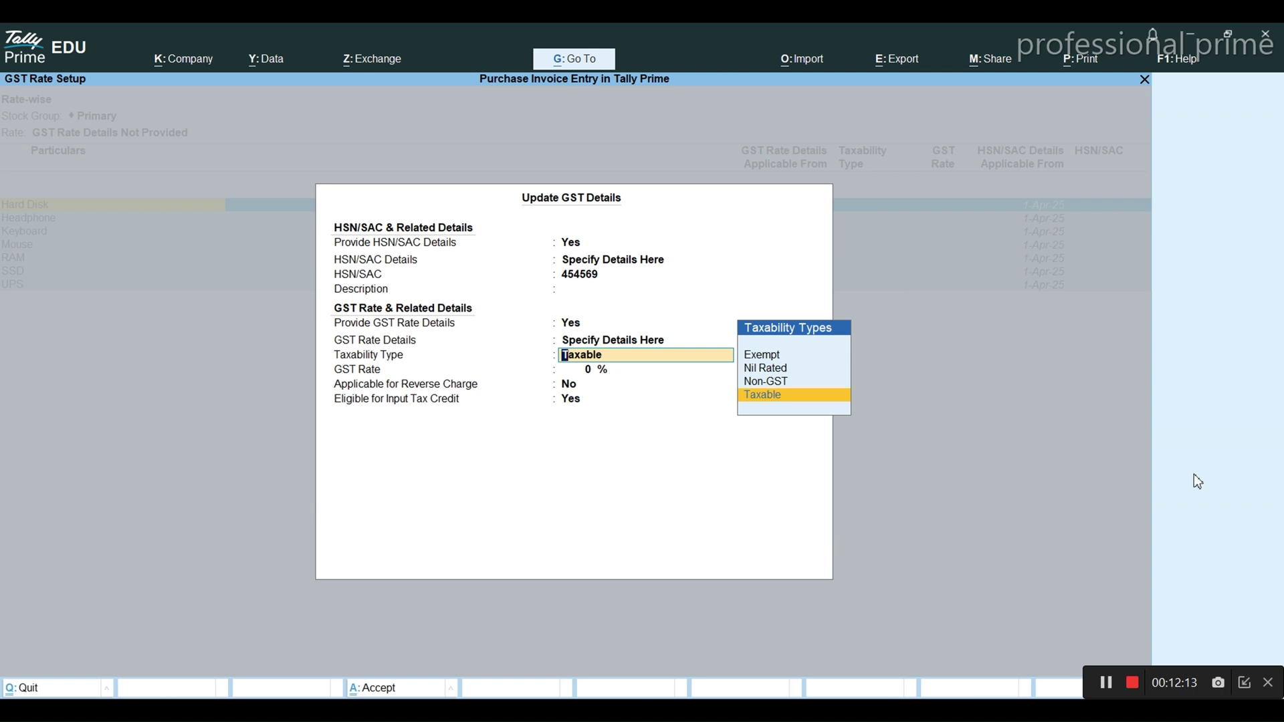
pyautogui.press('Return')
pyautogui.write('18')
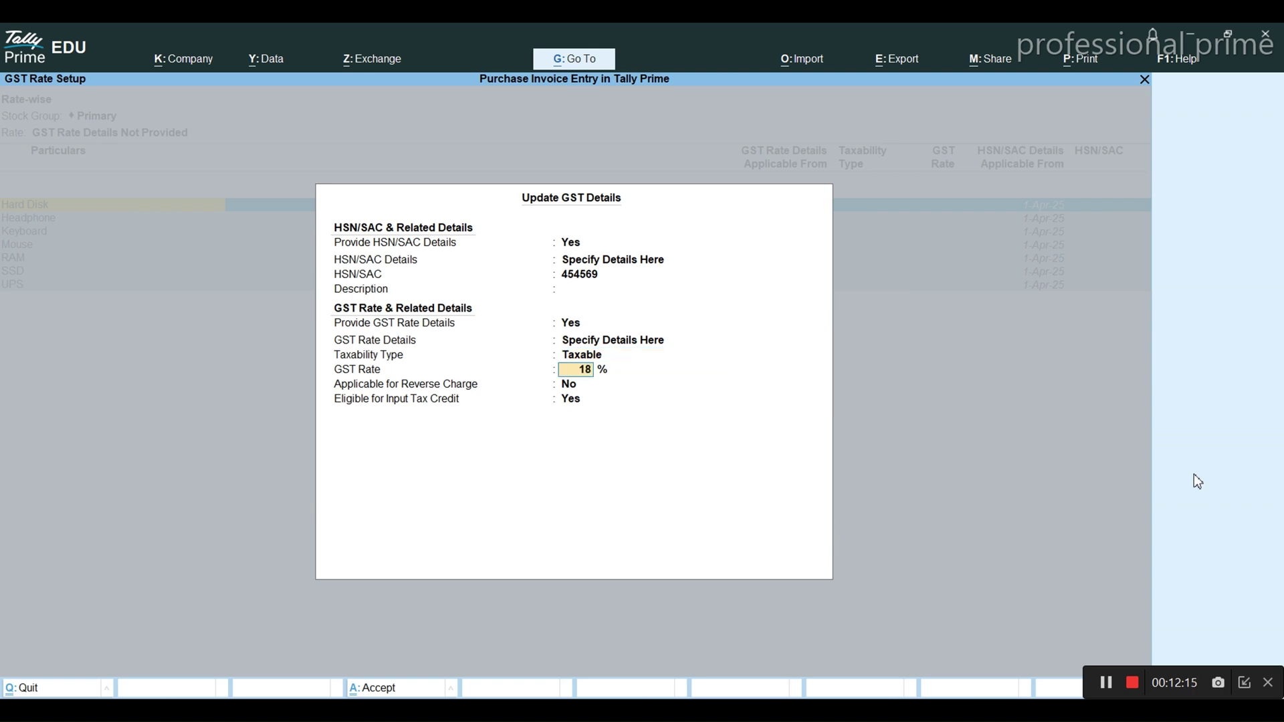
pyautogui.press('Return')
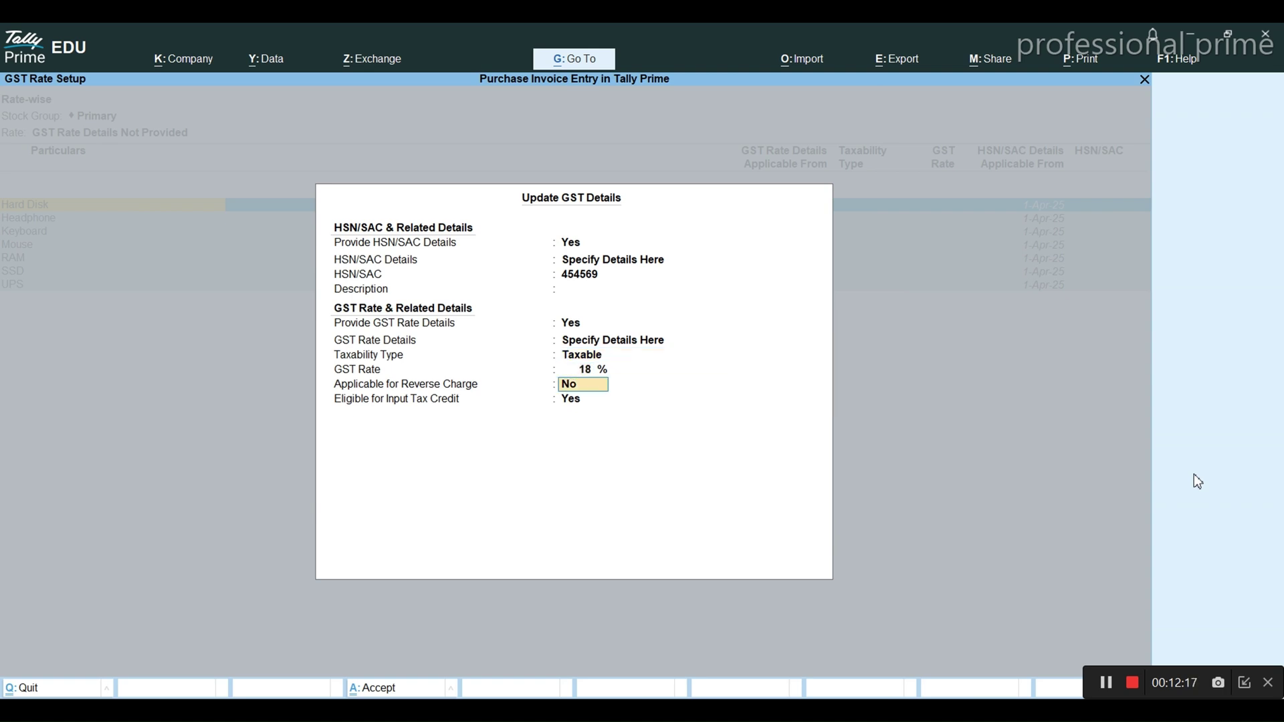
pyautogui.press('Return')
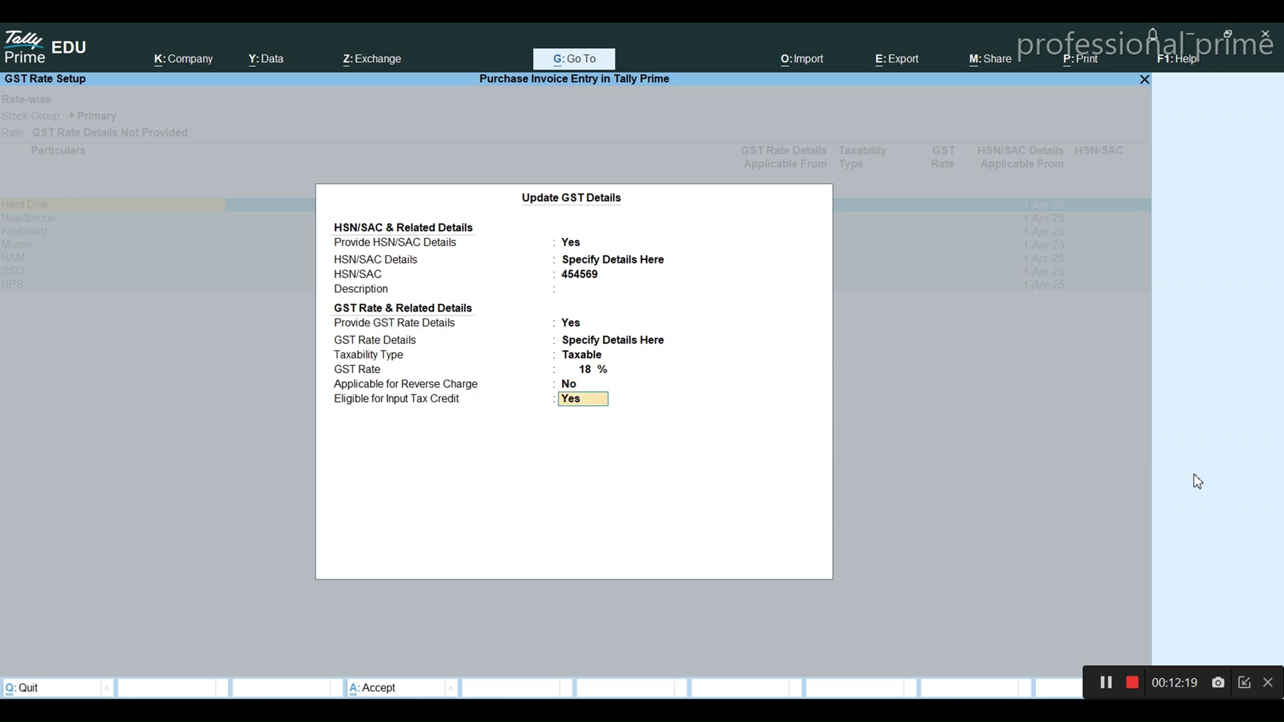
pyautogui.press('Return')
pyautogui.press('Return')
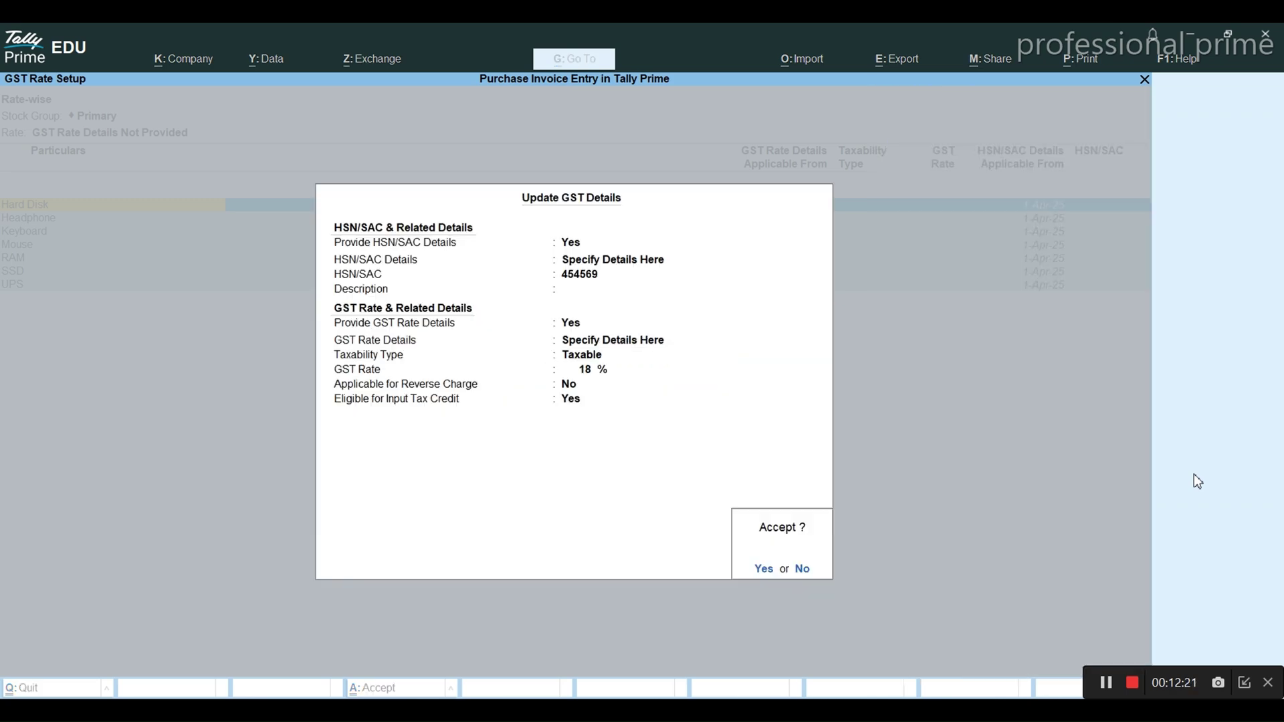
pyautogui.press('Return')
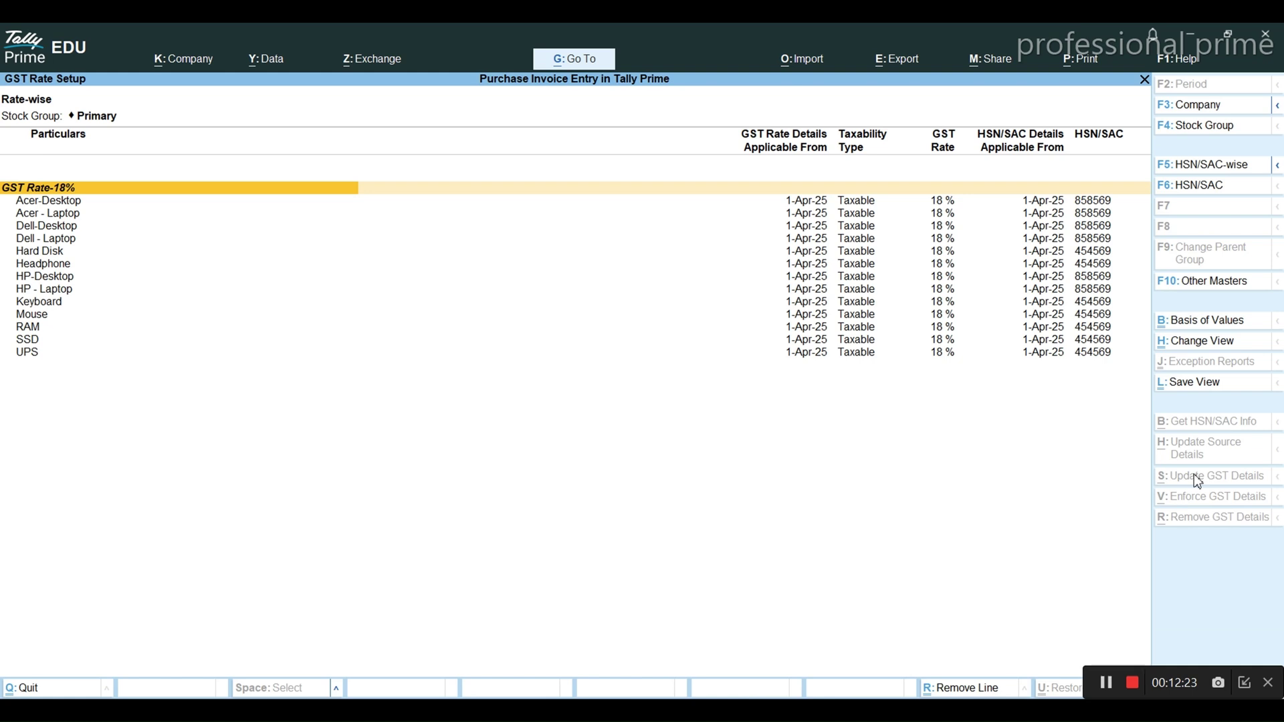
# - Review the taxability, GST rate and HSN/SAC code of every stock item in GST Rate Setup
pyautogui.press('Down')
pyautogui.press('Down')
pyautogui.press('Down')
pyautogui.press('Down')
pyautogui.press('Down')
pyautogui.press('Down')
pyautogui.press('Down')
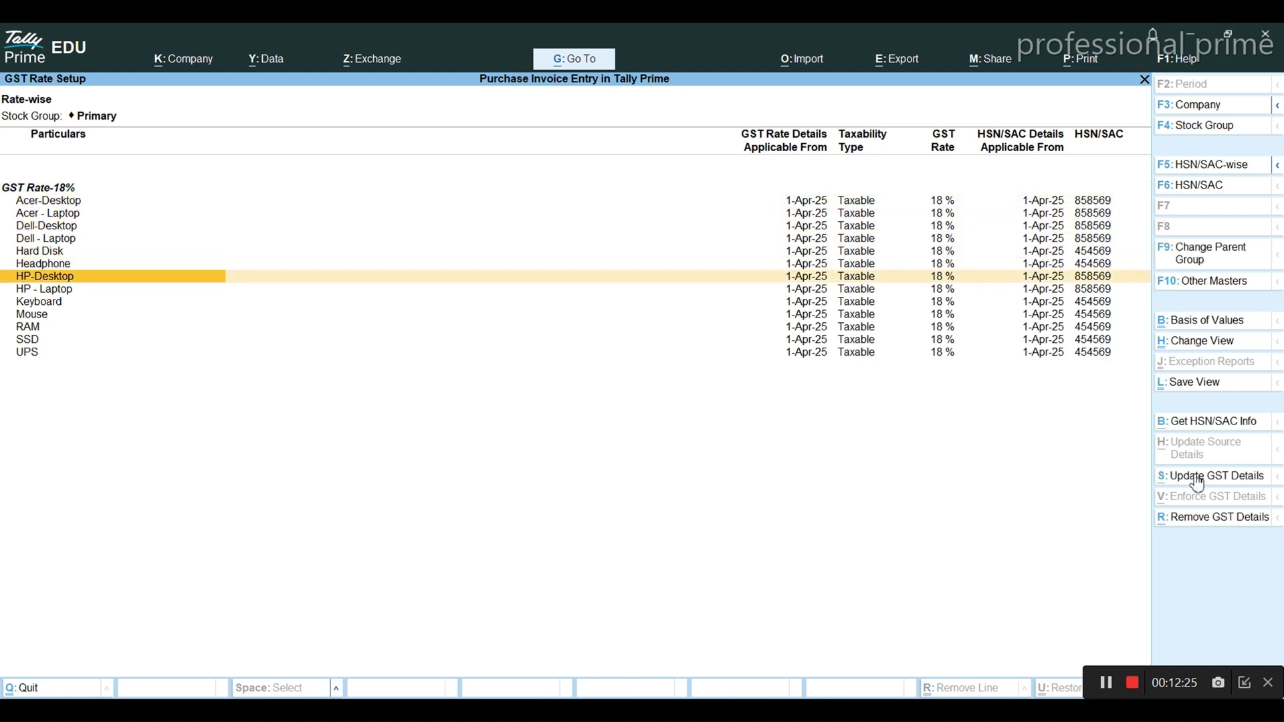
pyautogui.press('Down')
pyautogui.press('Down')
pyautogui.press('Down')
pyautogui.press('Down')
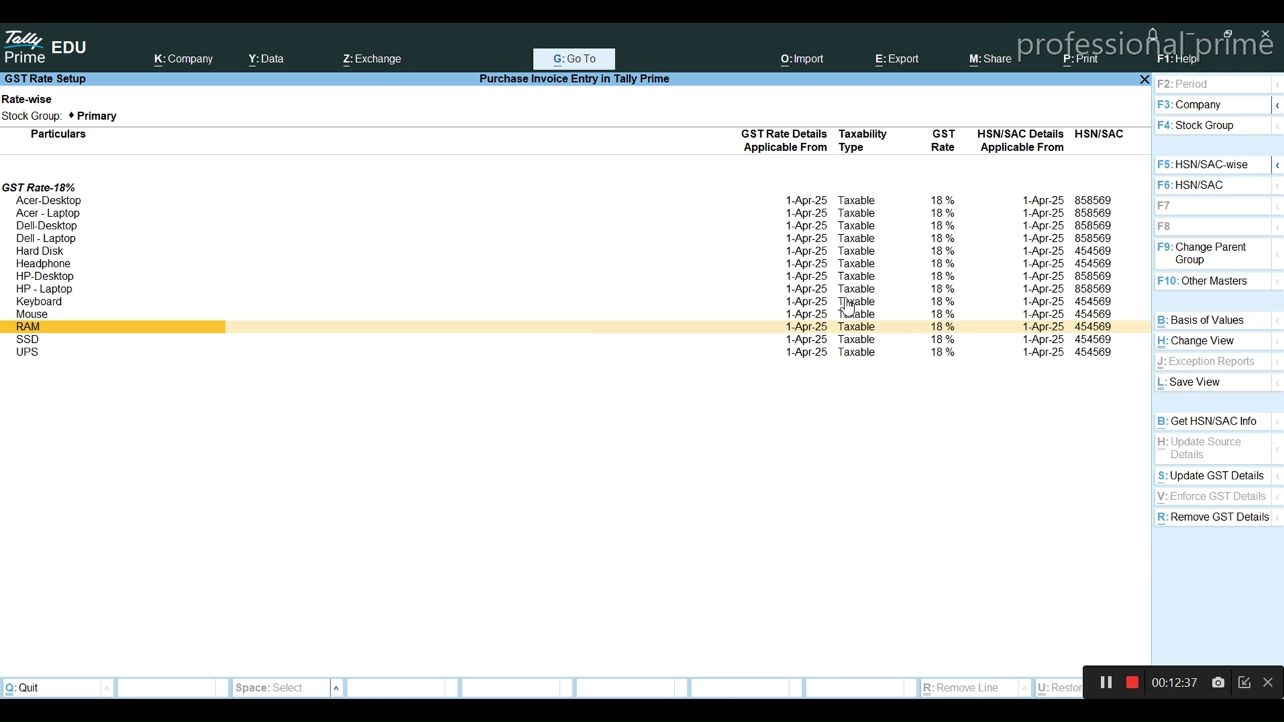
pyautogui.press('Up')
pyautogui.press('Up')
pyautogui.press('Up')
pyautogui.press('Up')
pyautogui.press('Up')
pyautogui.press('Up')
pyautogui.press('Up')
pyautogui.press('Up')
pyautogui.press('Up')
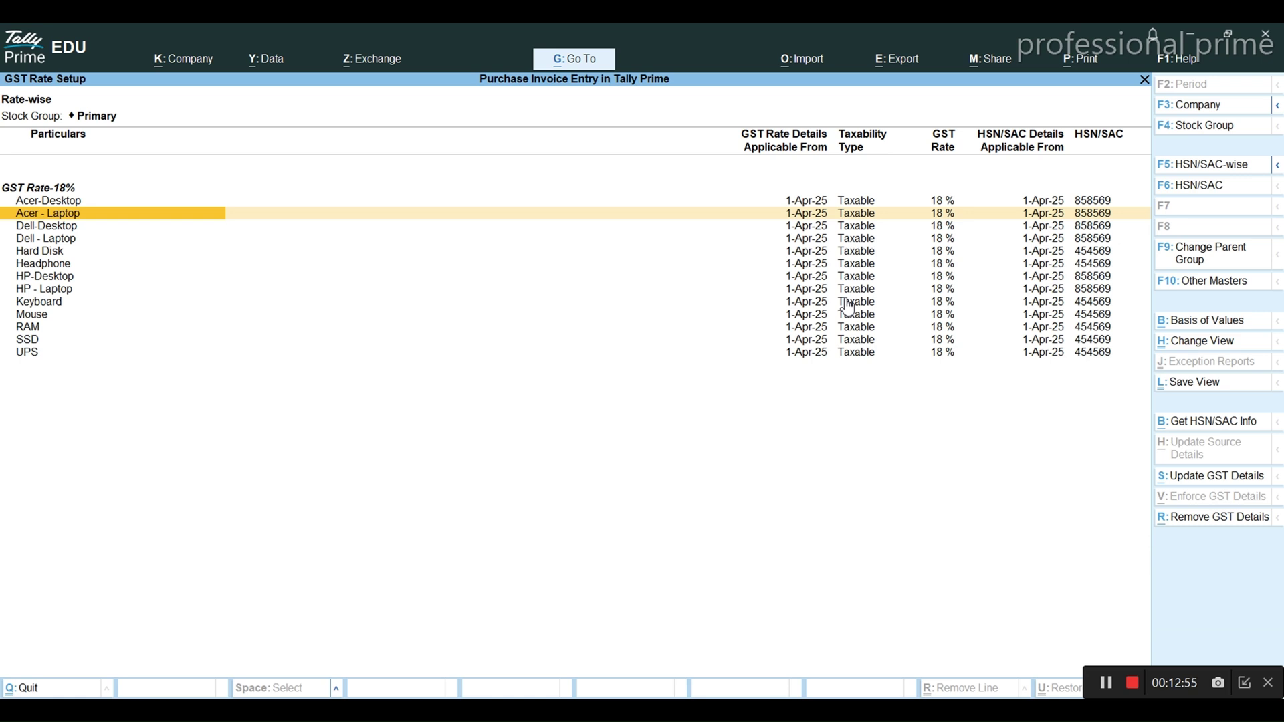
pyautogui.click(1106, 684)
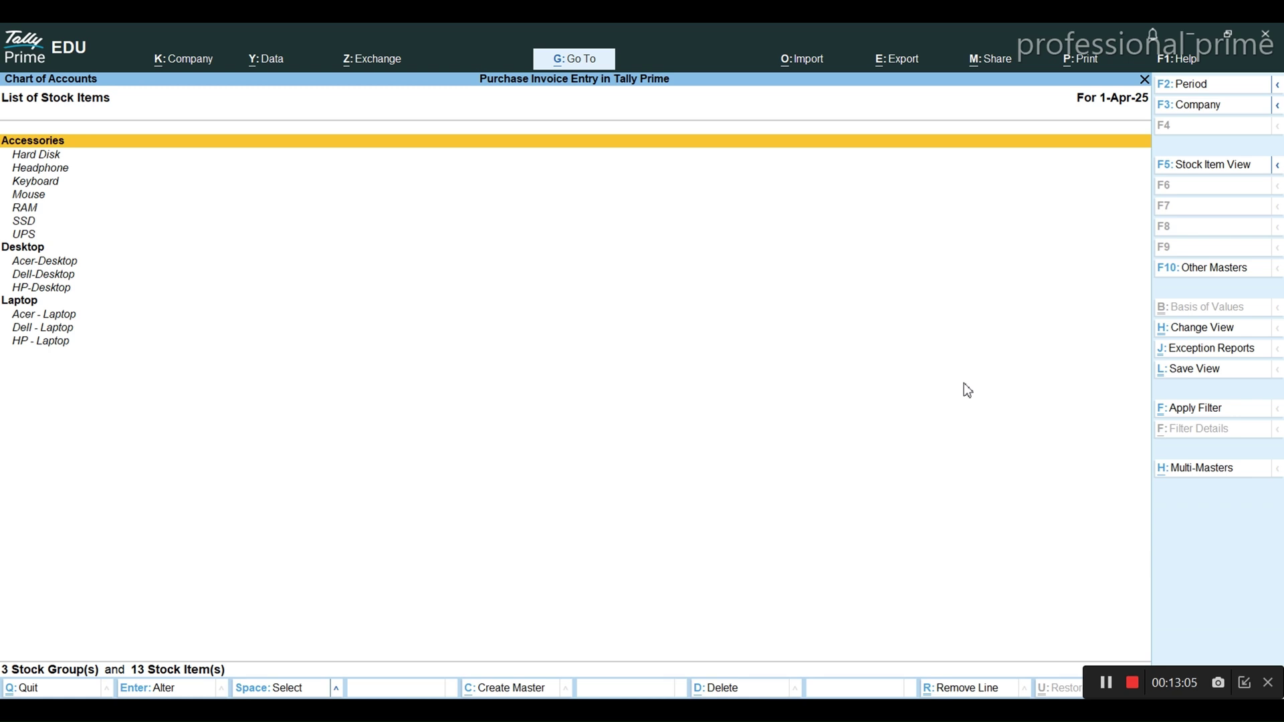
# - Open the stock items of the Laptop group for multi-master alteration
pyautogui.click(1197, 469)
pyautogui.press('Down')
pyautogui.press('Return')
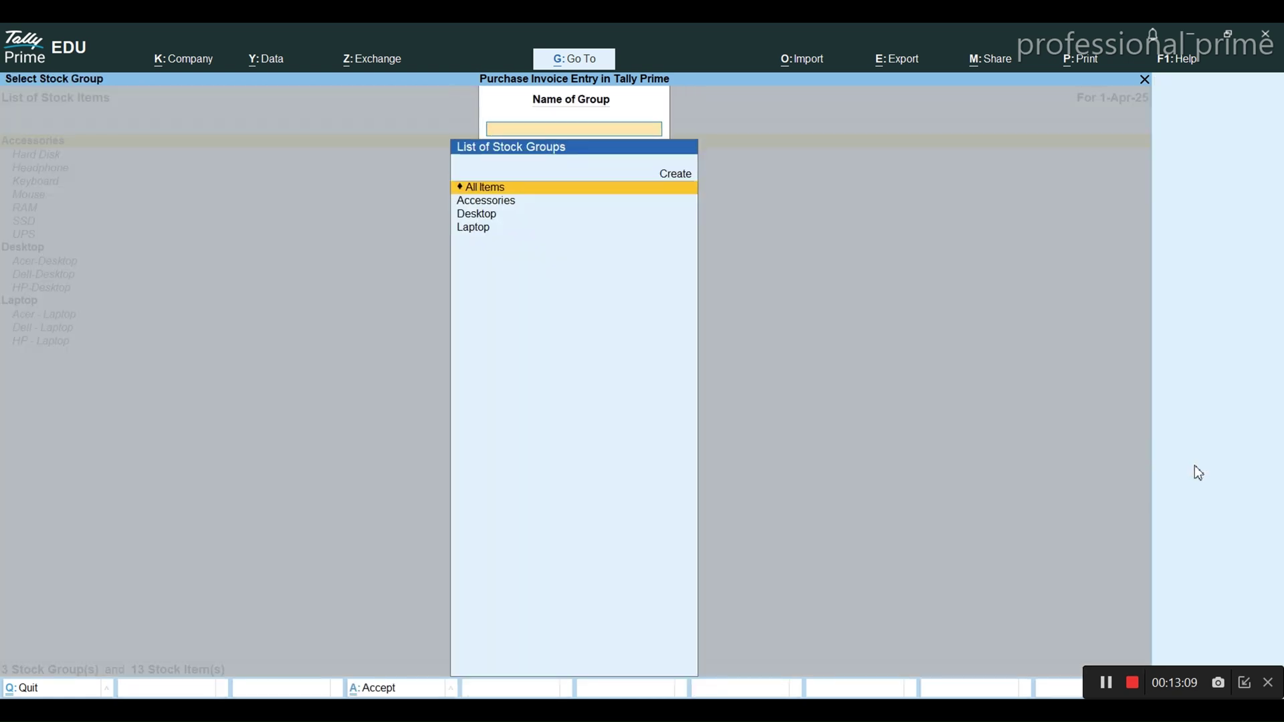
pyautogui.press('Down')
pyautogui.press('Down')
pyautogui.press('Down')
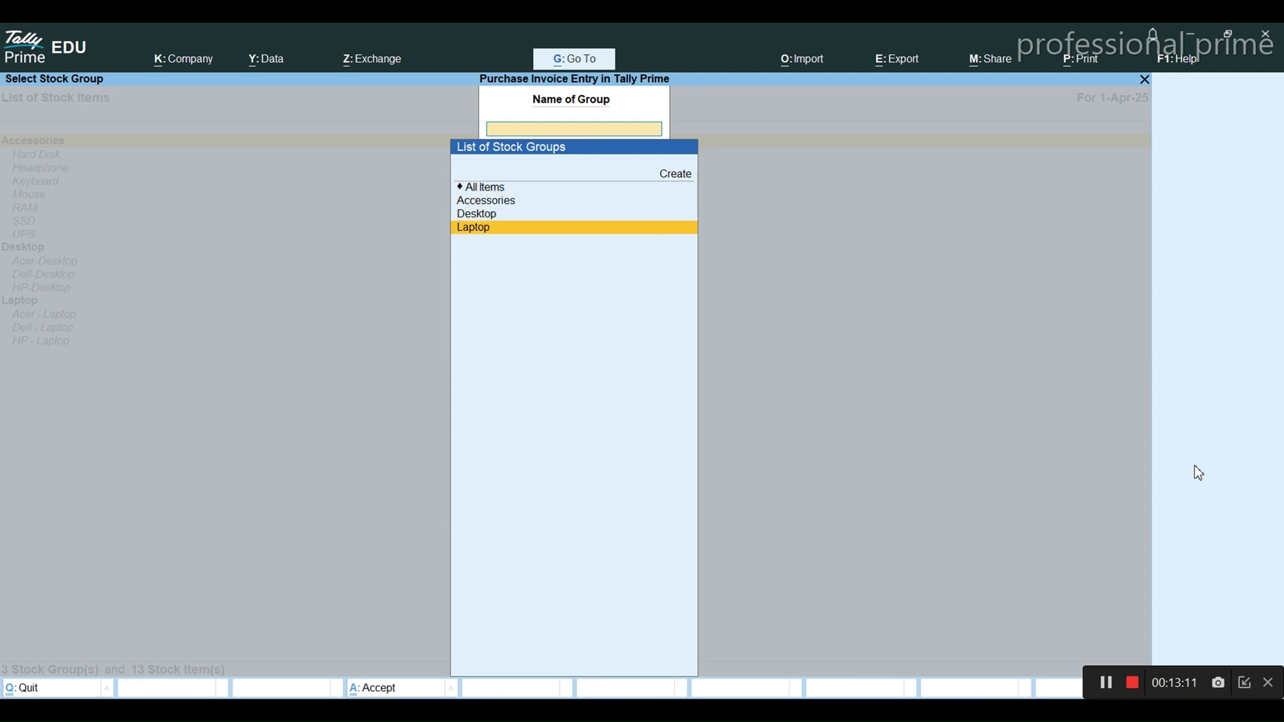
pyautogui.press('Return')
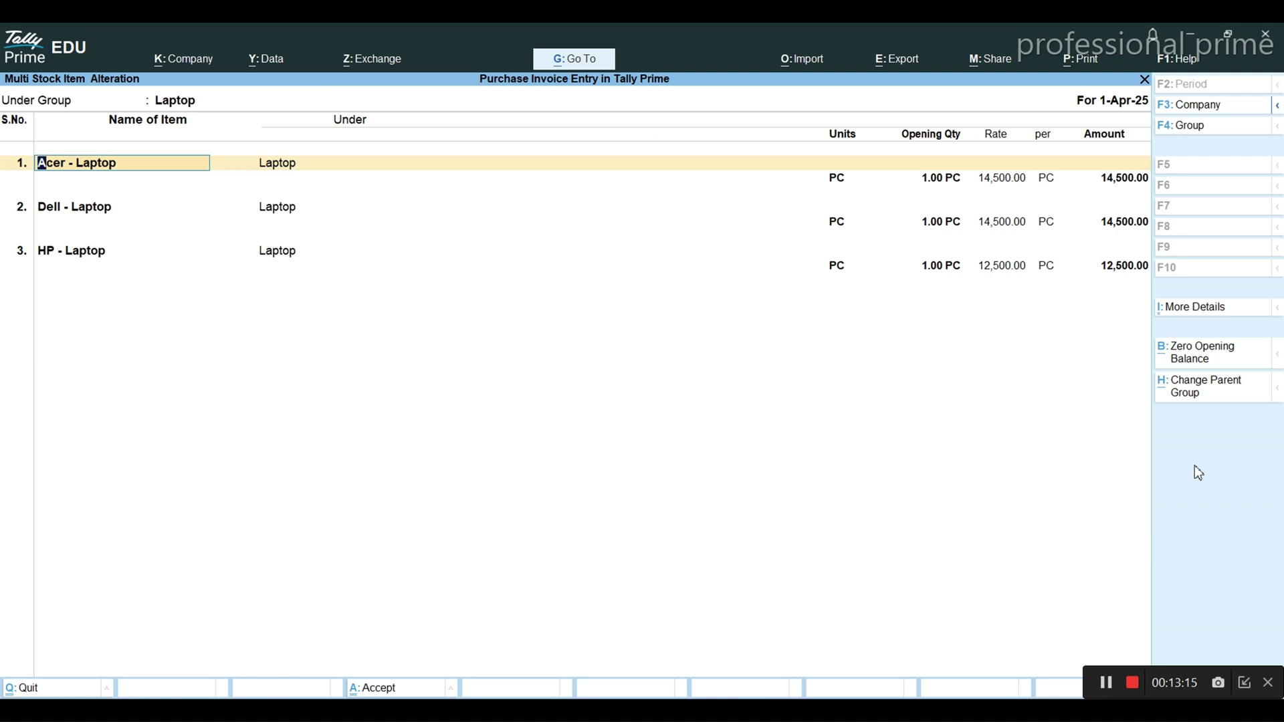
# - Review the standard buying and selling rates of Acer - Laptop and advance to the Dell - Laptop entry
pyautogui.click(1197, 308)
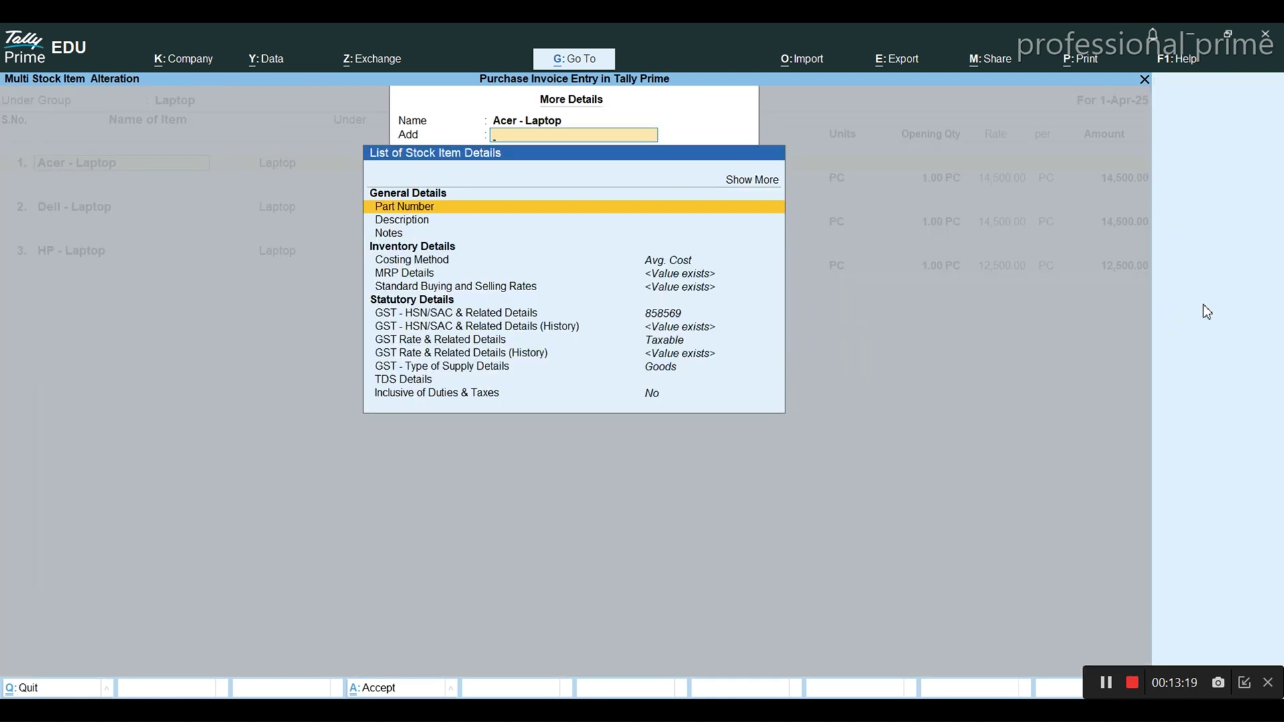
pyautogui.press('Down')
pyautogui.press('Down')
pyautogui.press('Down')
pyautogui.press('Down')
pyautogui.press('Down')
pyautogui.press('Down')
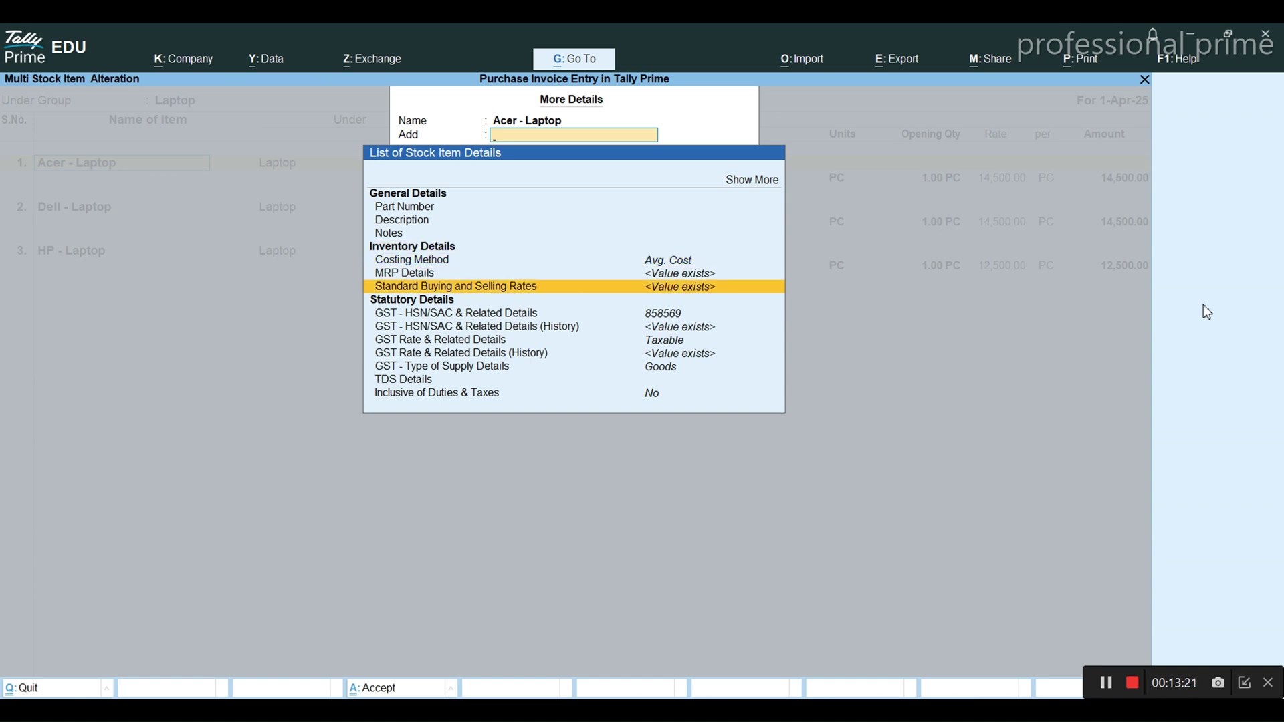
pyautogui.press('Return')
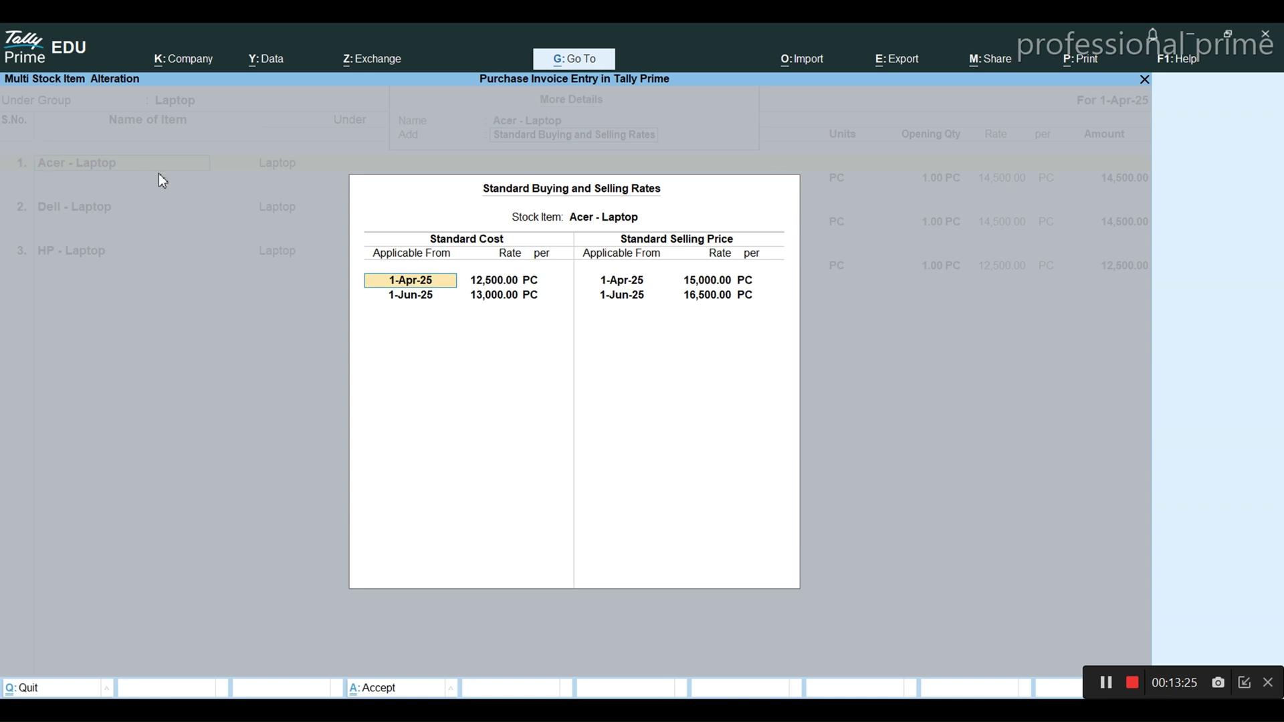
pyautogui.press('BackSpace')
pyautogui.press('Escape')
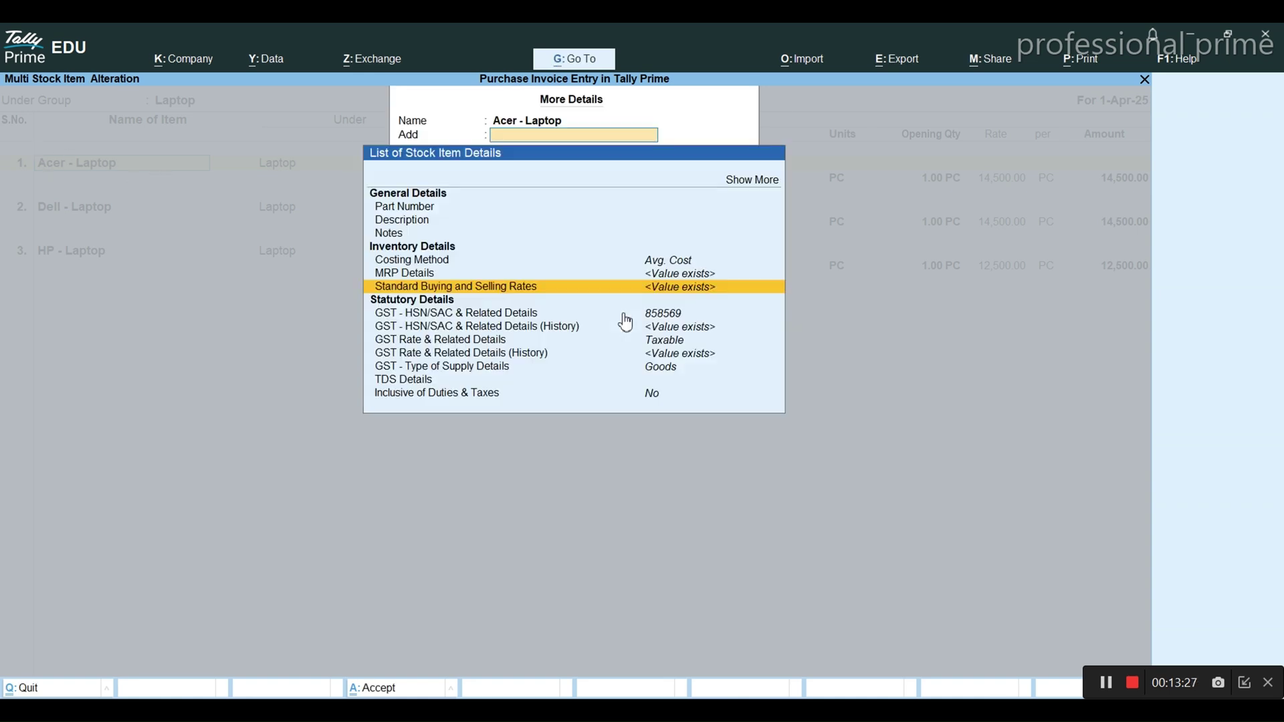
pyautogui.press('Escape')
pyautogui.press('Return')
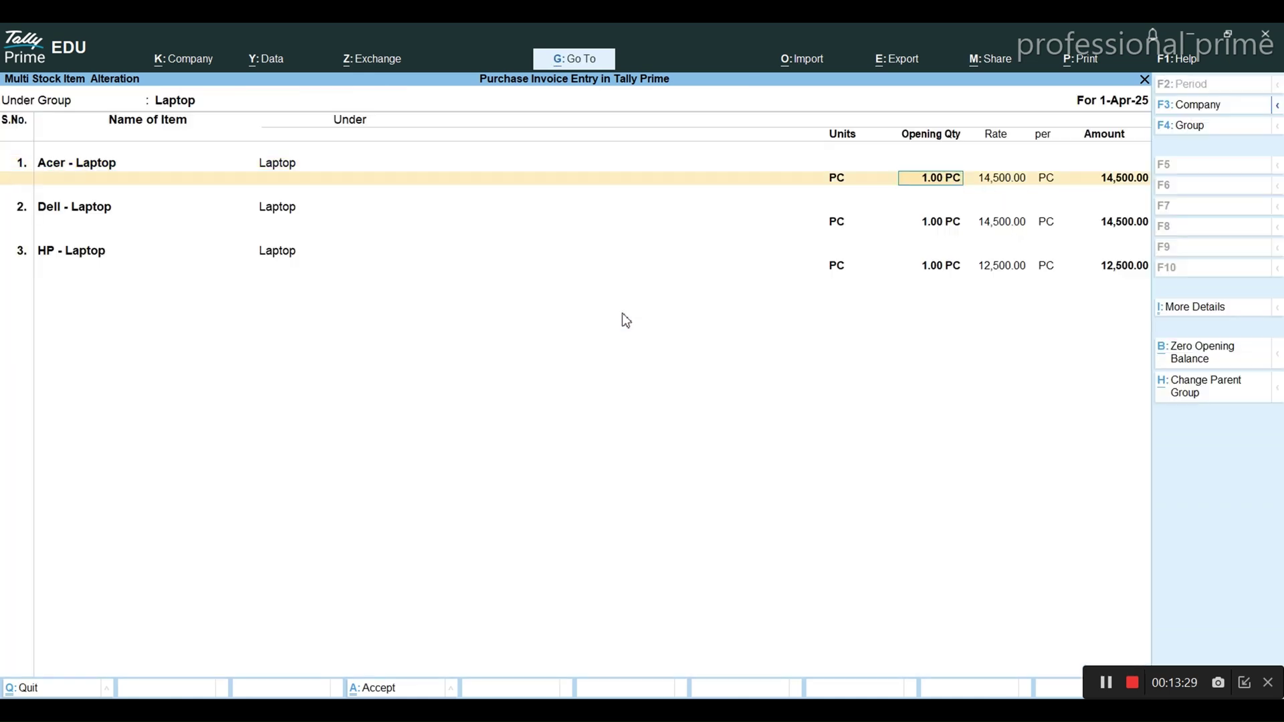
pyautogui.press('Return')
pyautogui.press('Return')
pyautogui.press('Return')
pyautogui.press('Return')
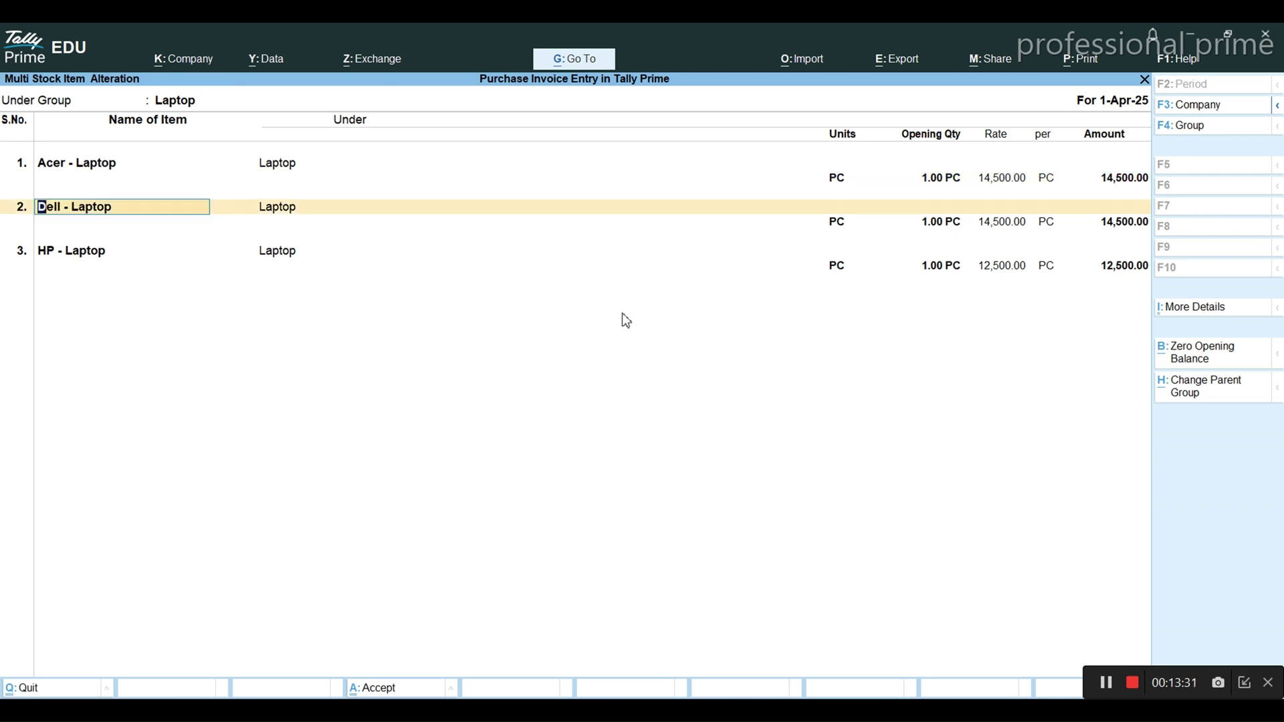
# - Set the standard cost of Dell - Laptop to 12,500 per PC, applicable from 1-Apr-25
pyautogui.click(1212, 313)
pyautogui.press('Down')
pyautogui.press('Down')
pyautogui.press('Down')
pyautogui.press('Down')
pyautogui.press('Down')
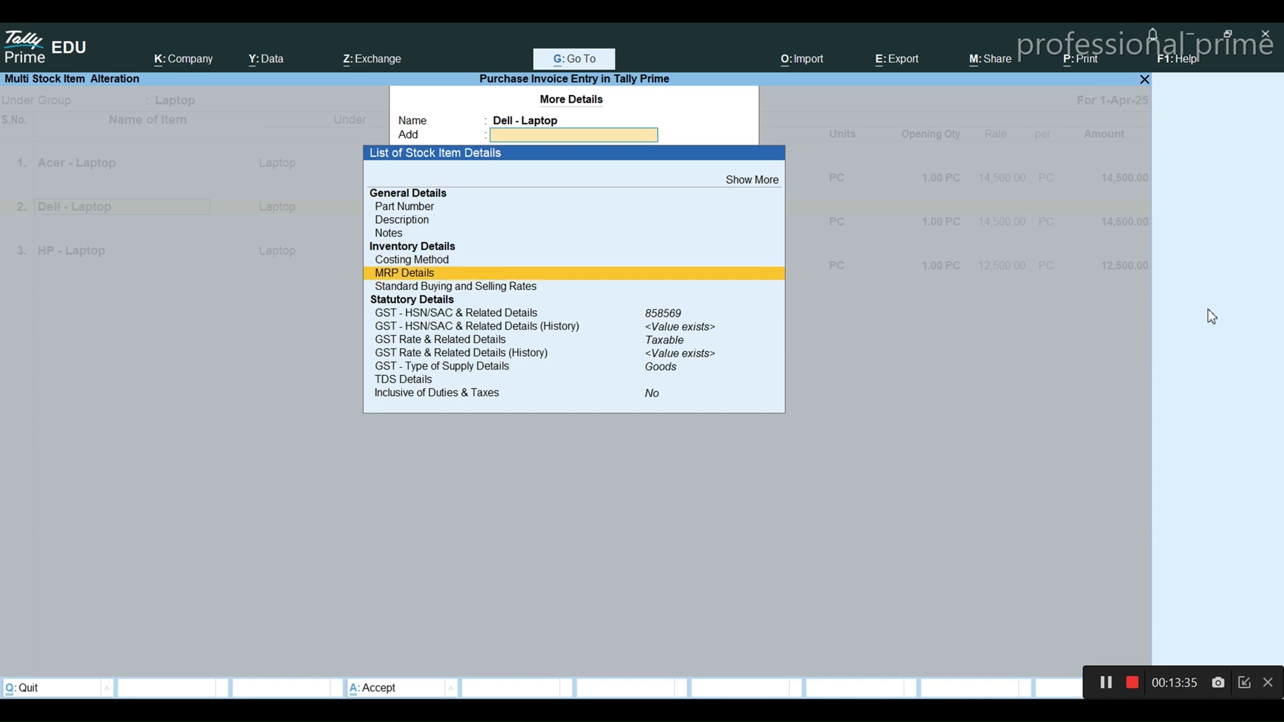
pyautogui.press('Return')
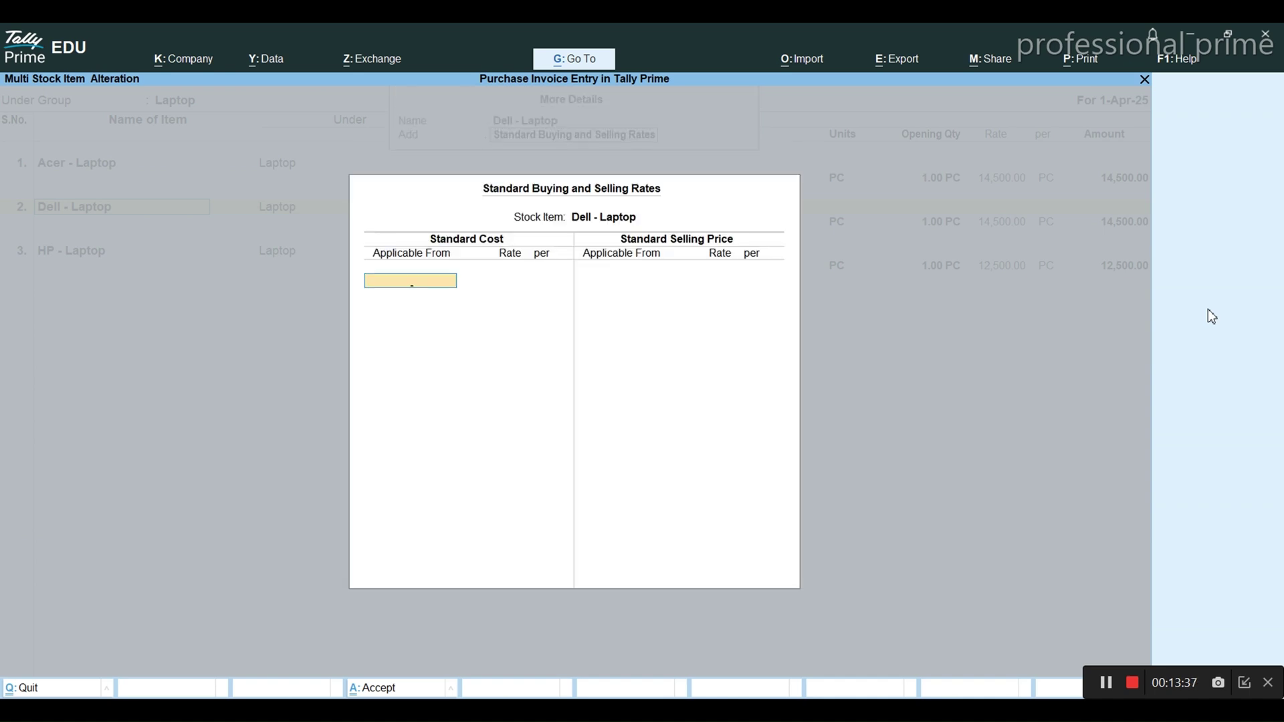
pyautogui.write('1-4')
pyautogui.press('Return')
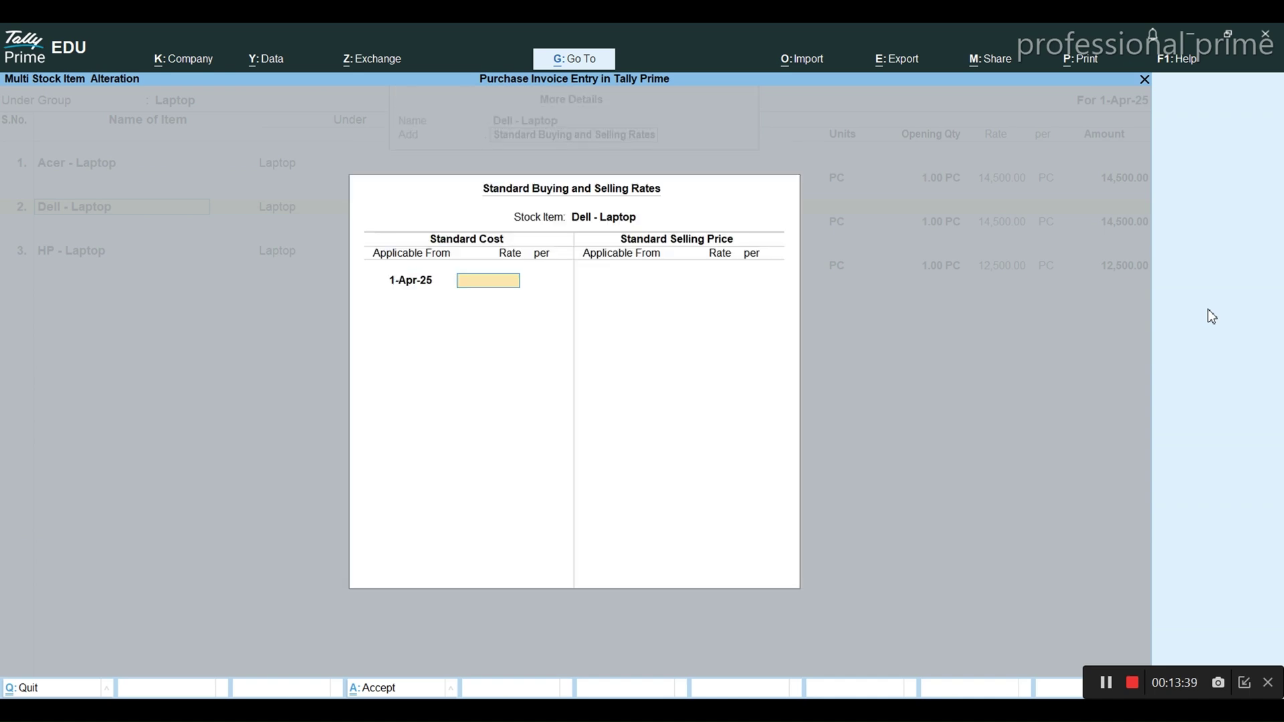
pyautogui.write('12500')
pyautogui.press('Return')
pyautogui.press('Return')
pyautogui.press('Return')
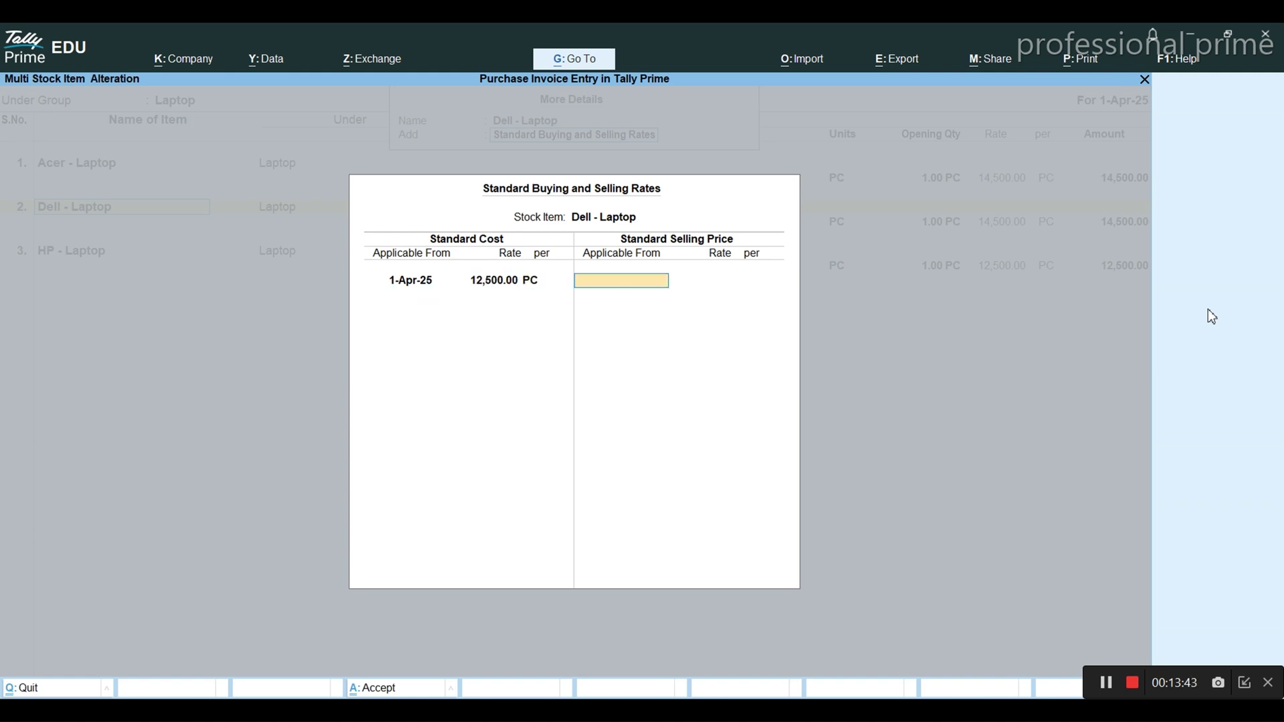
# - Set the standard selling price of Dell - Laptop to 14,500 per PC from 1-Apr-25 and advance to the HP - Laptop entry
pyautogui.write('1')
pyautogui.press('Return')
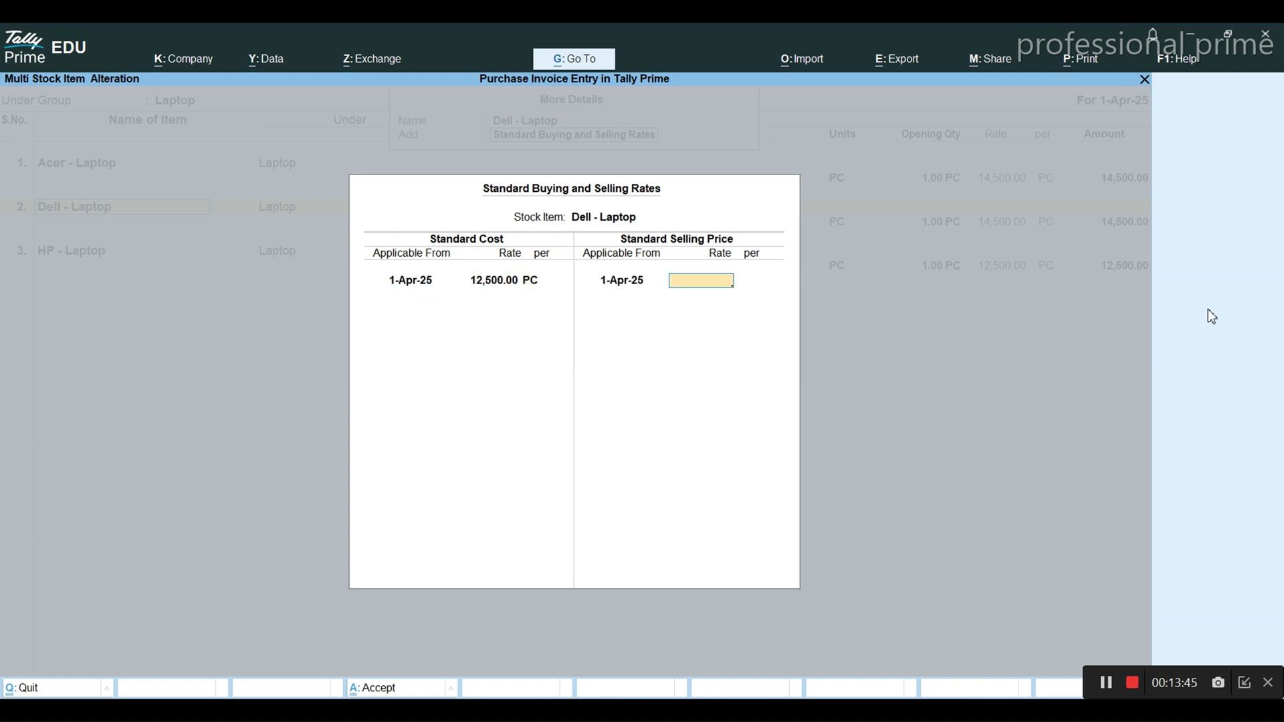
pyautogui.write('14500')
pyautogui.press('Return')
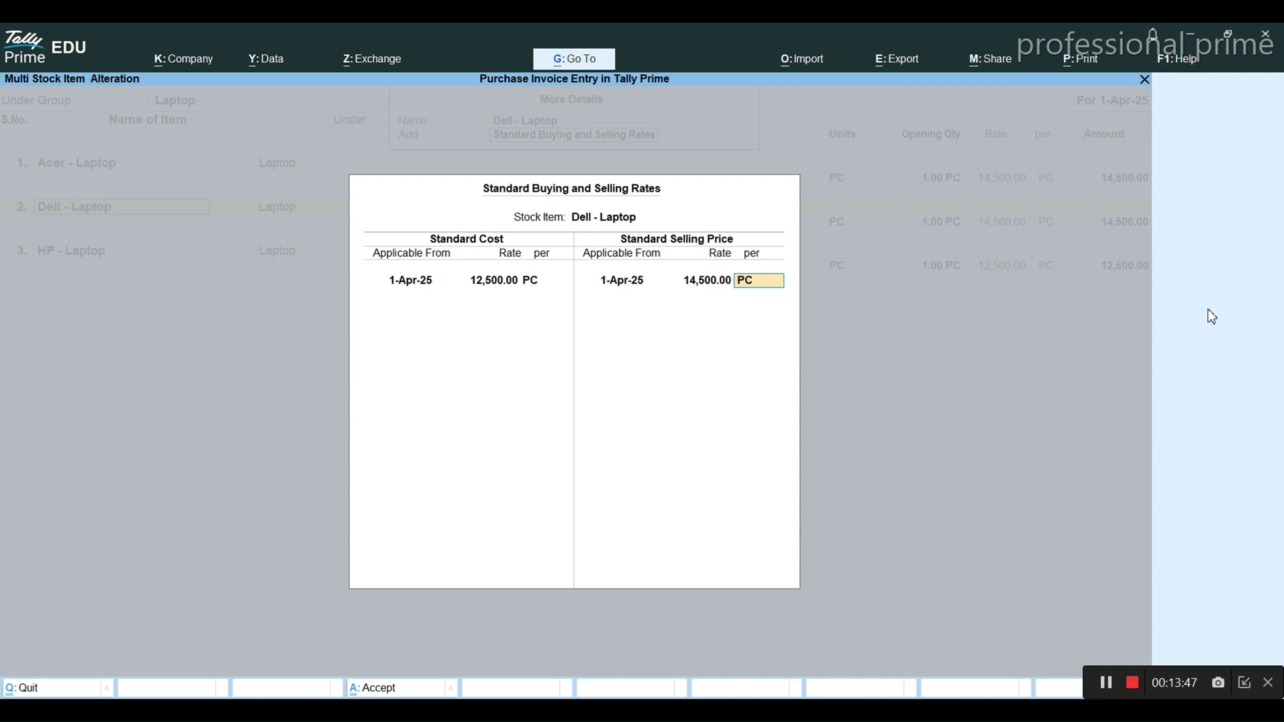
pyautogui.press('Return')
pyautogui.press('Return')
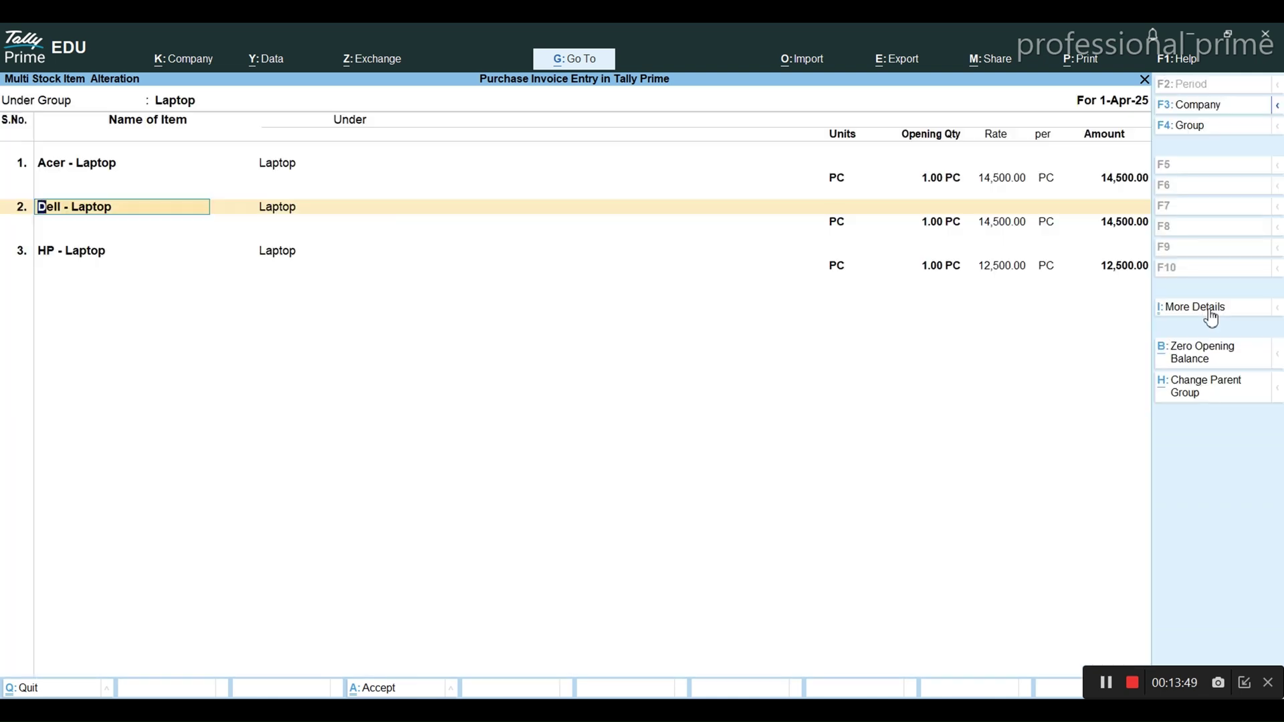
pyautogui.press('Return')
pyautogui.press('Return')
pyautogui.press('Return')
pyautogui.press('Return')
pyautogui.press('Return')
pyautogui.press('Return')
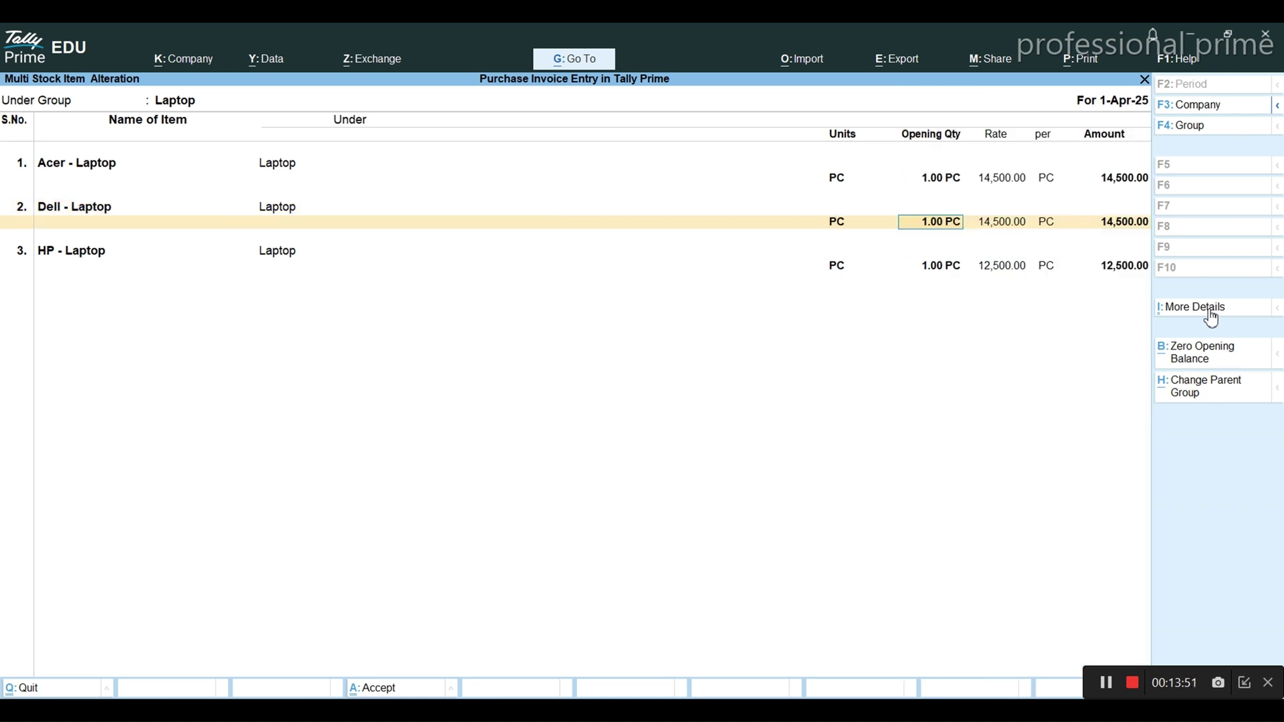
pyautogui.press('Return')
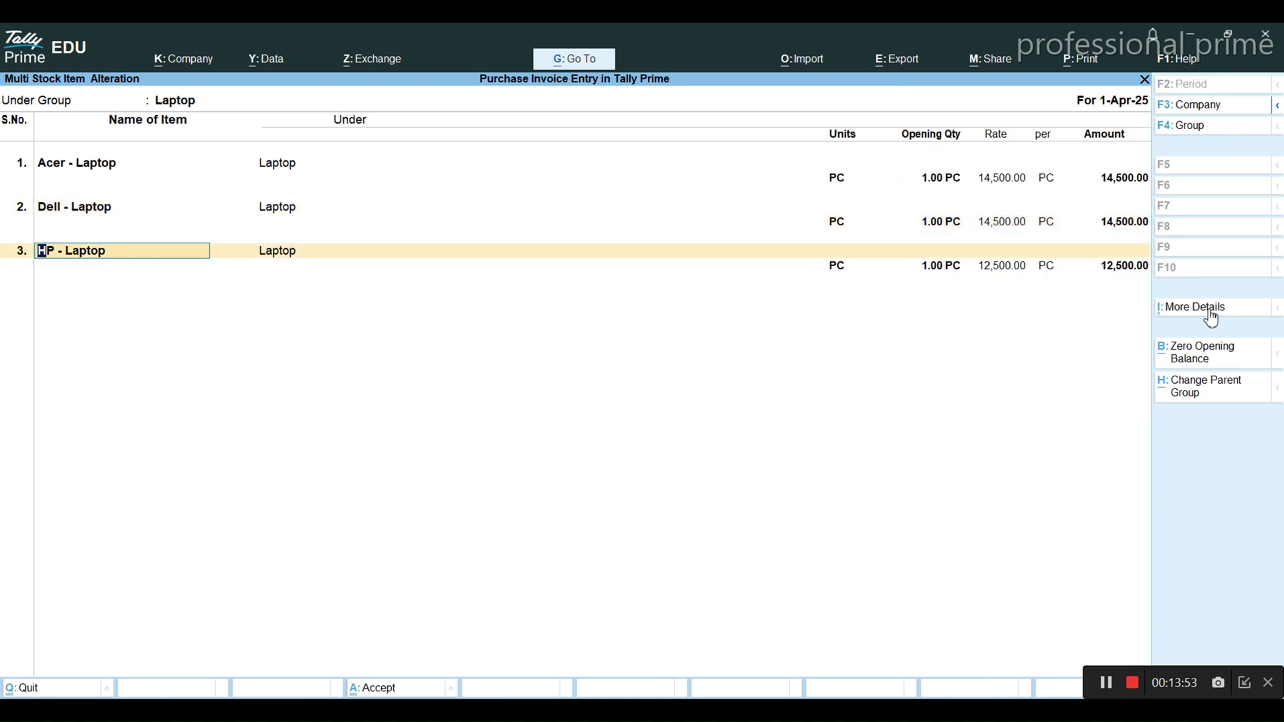
# - Set the standard cost of HP - Laptop to 12,500 per PC, applicable from 1-Apr-25
pyautogui.click(1212, 309)
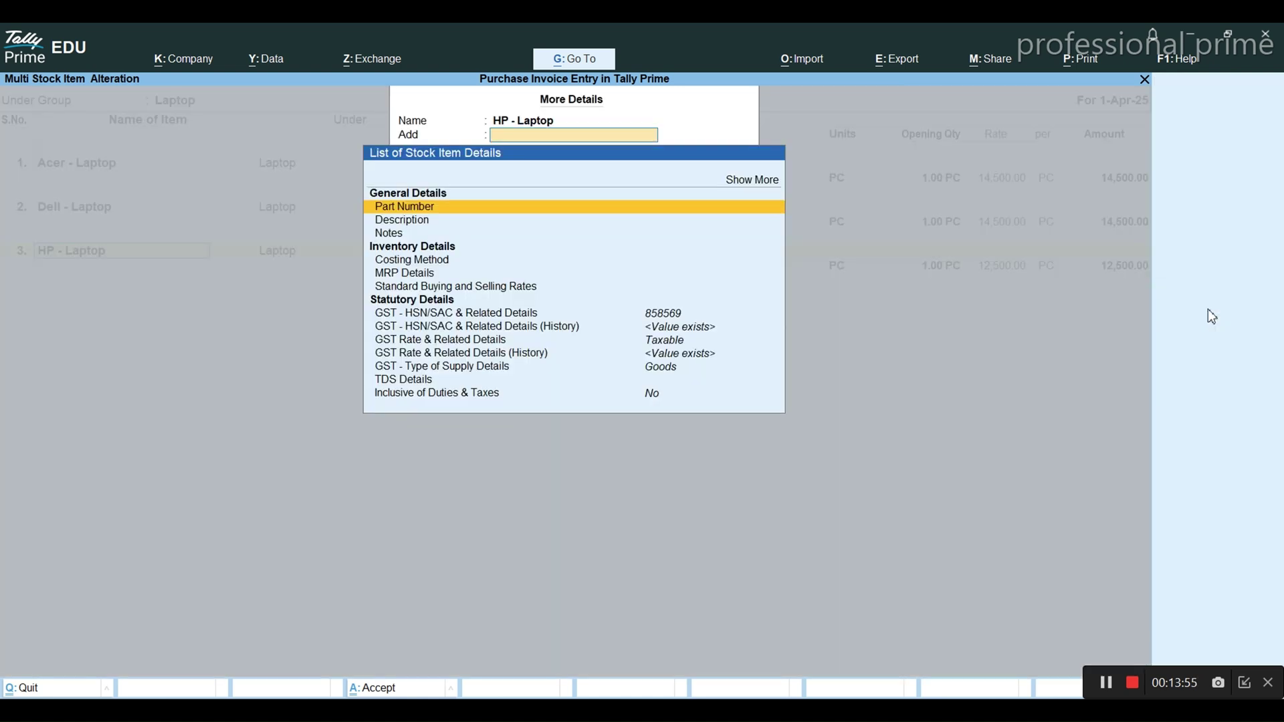
pyautogui.press('Down')
pyautogui.press('Down')
pyautogui.press('Down')
pyautogui.press('Down')
pyautogui.press('Down')
pyautogui.press('Return')
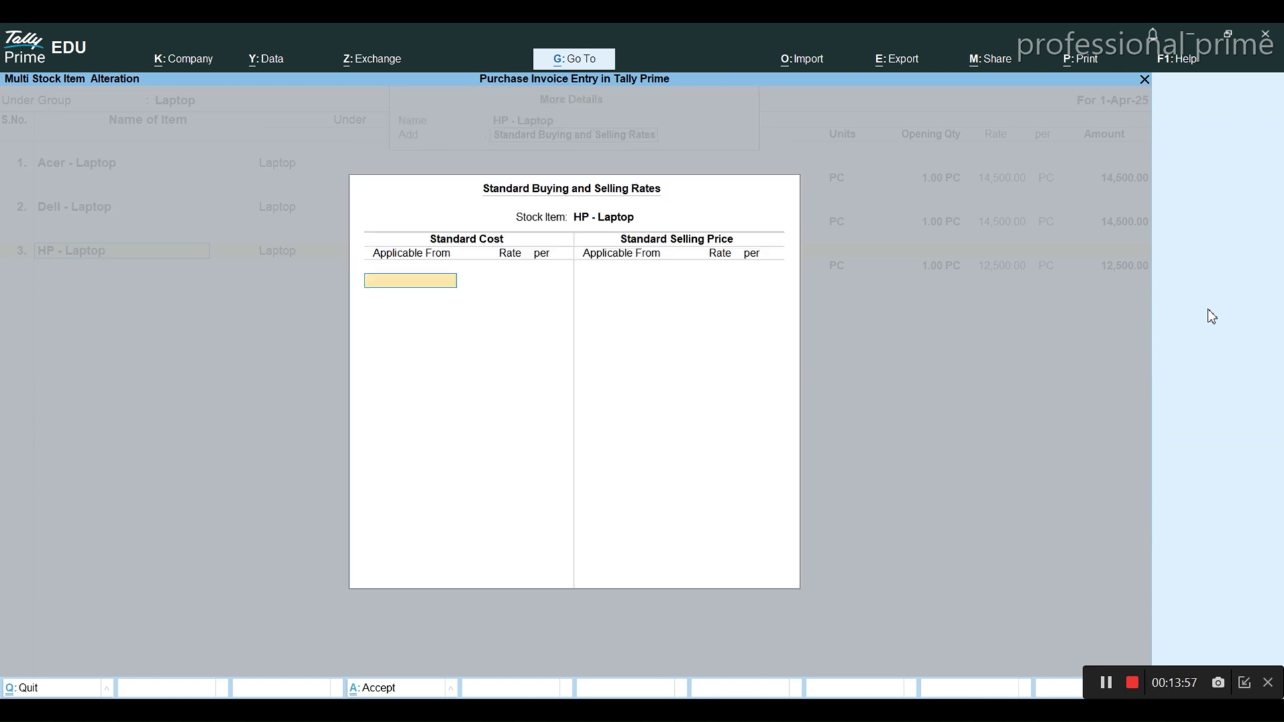
pyautogui.write('1')
pyautogui.press('Return')
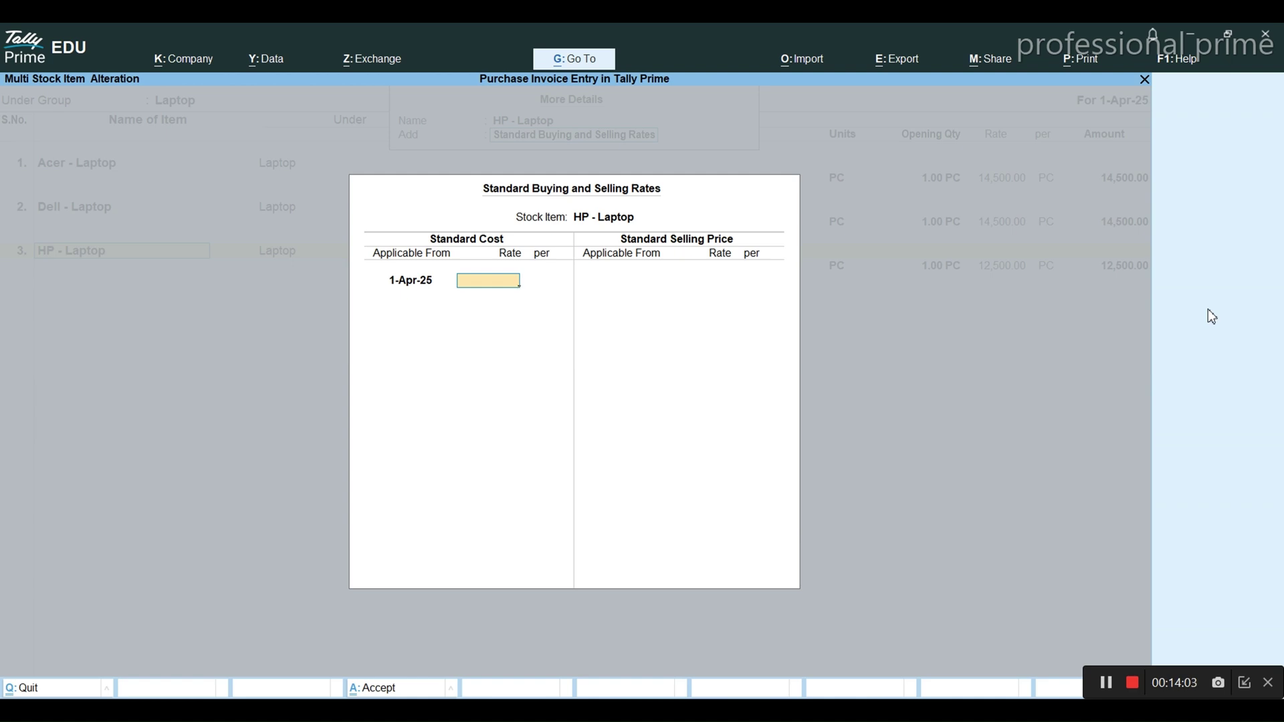
pyautogui.write('12500')
pyautogui.press('Return')
pyautogui.press('Return')
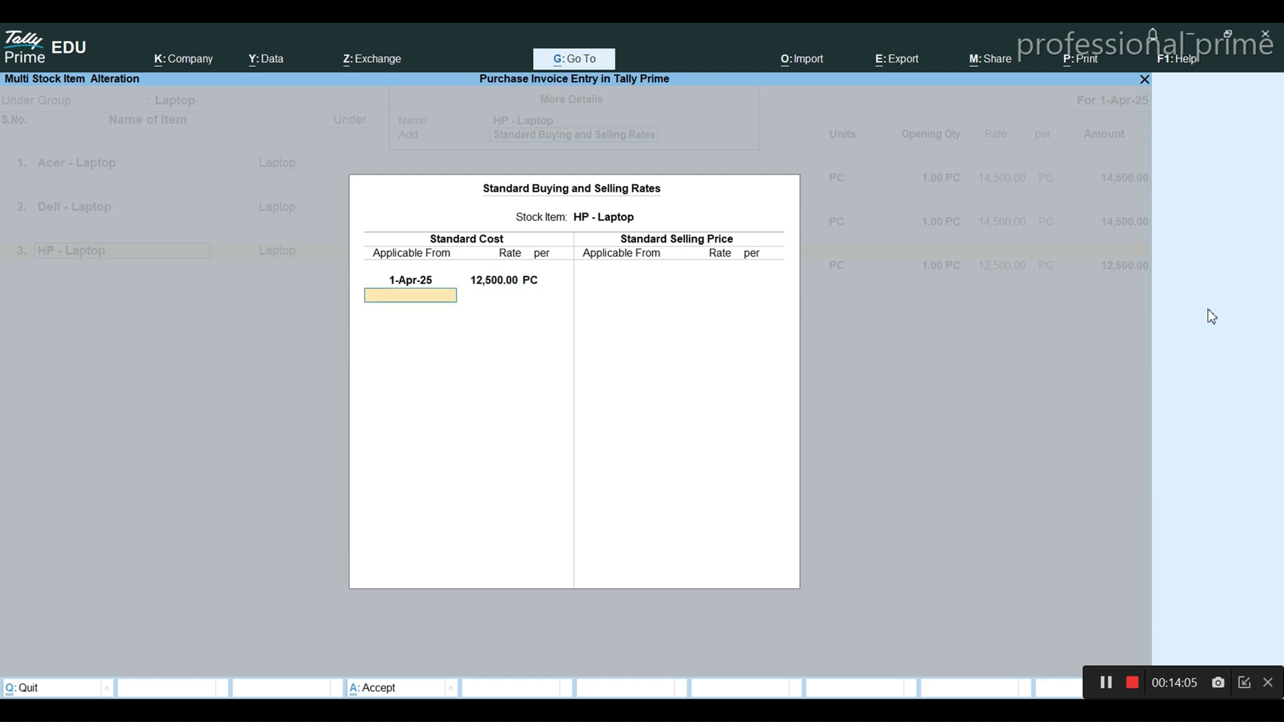
pyautogui.press('Return')
# - Set the standard selling price of HP - Laptop to 14,500 per PC, applicable from 1-Apr-25
pyautogui.write('1')
pyautogui.press('Return')
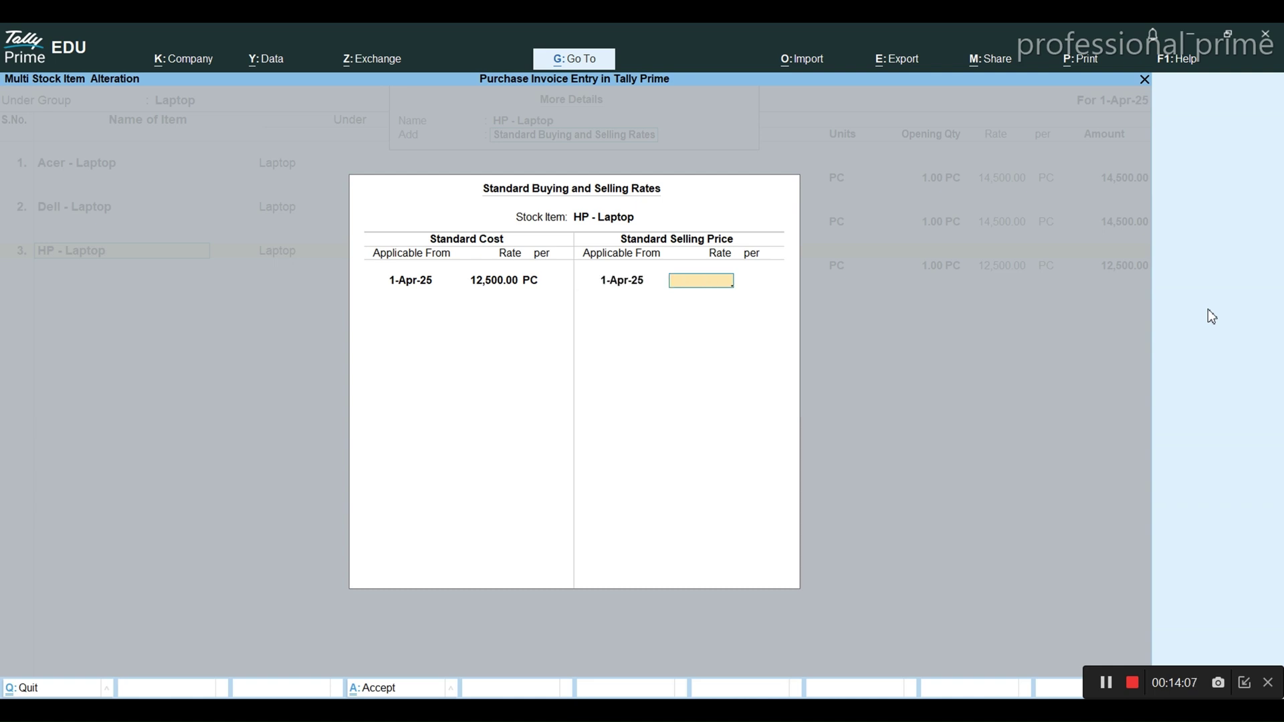
pyautogui.write('14,500')
pyautogui.press('Return')
pyautogui.press('Return')
pyautogui.press('Return')
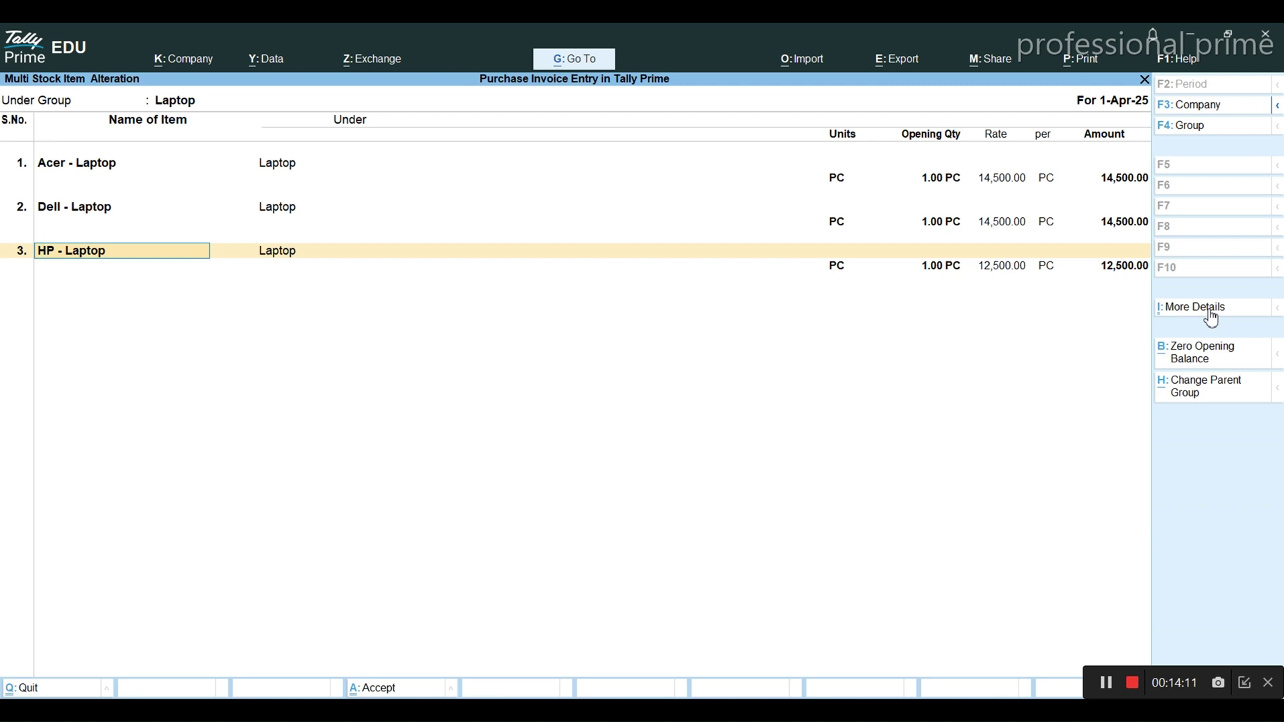
# - Accept the remaining details of HP - Laptop and save the altered stock items of the Laptop group
pyautogui.press('Return')
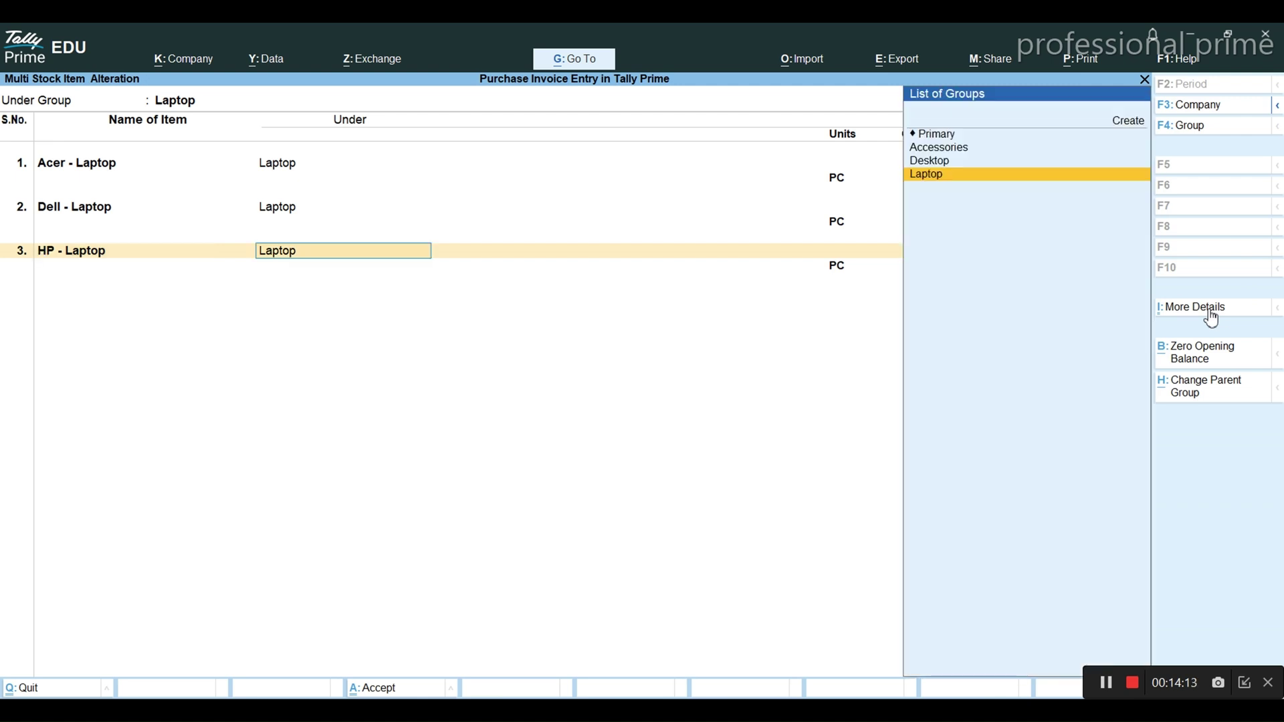
pyautogui.press('Return')
pyautogui.press('Return')
pyautogui.press('Return')
pyautogui.press('Return')
pyautogui.press('Return')
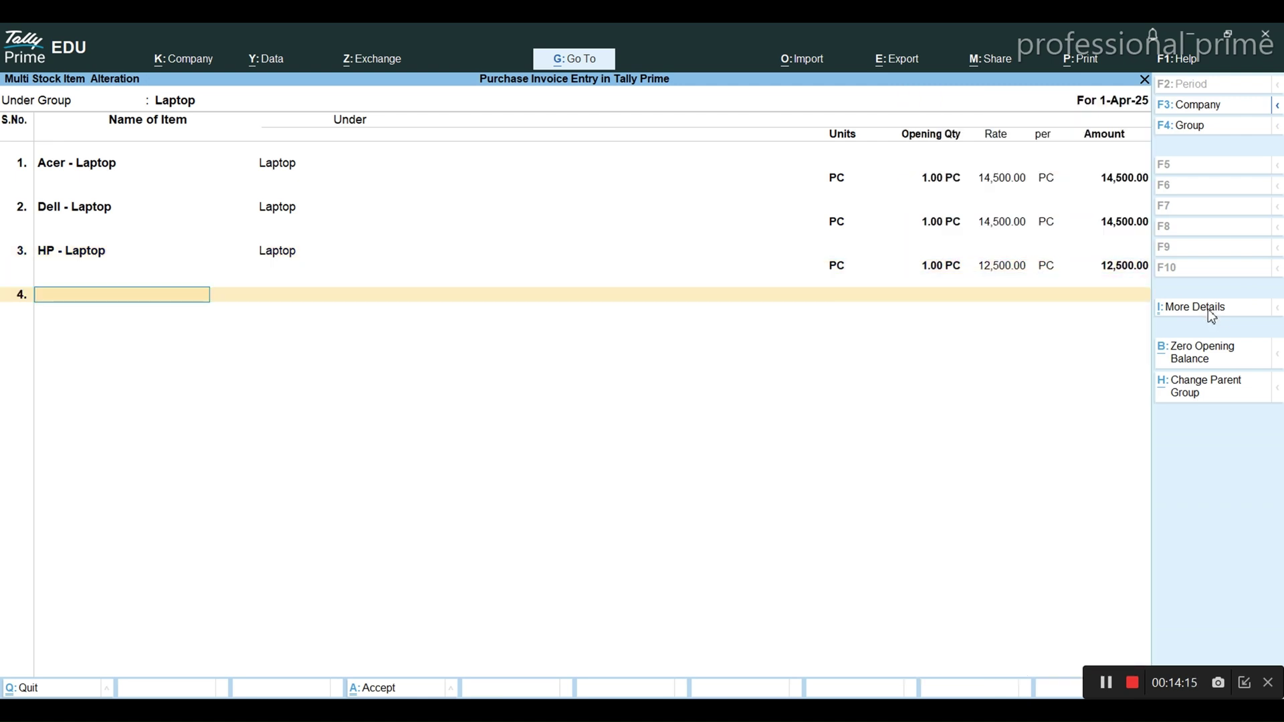
pyautogui.press('Return')
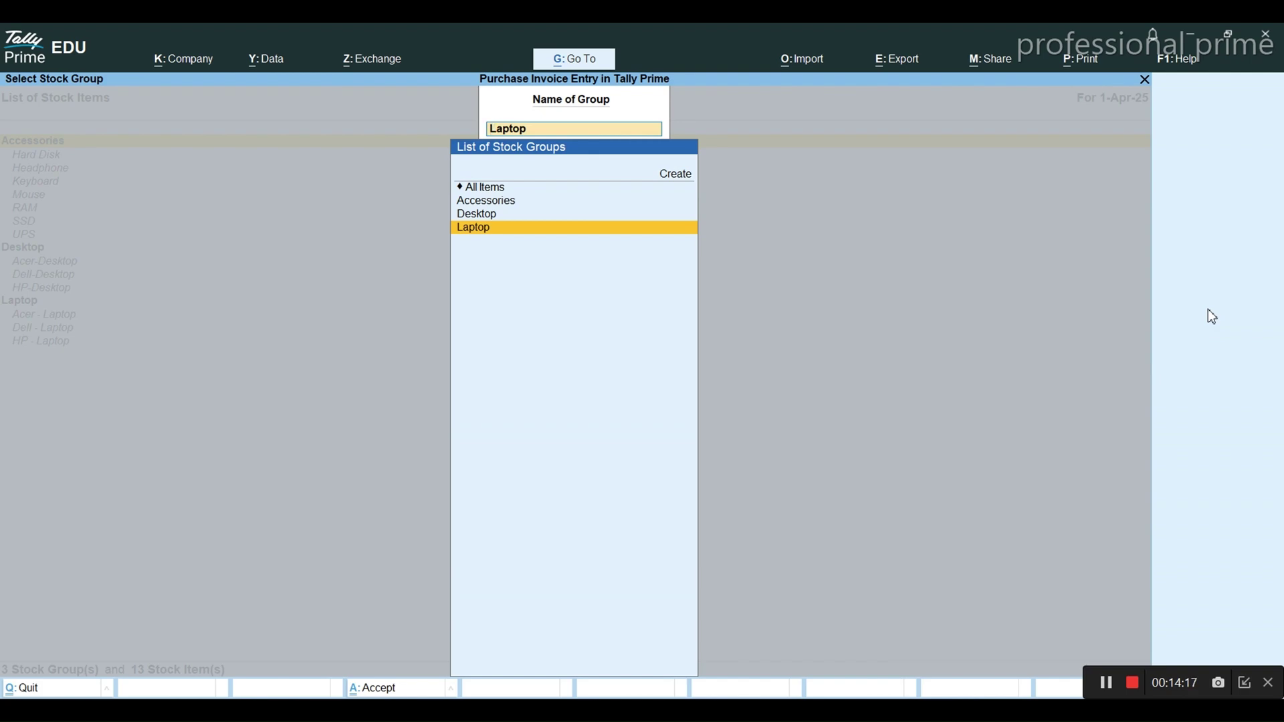
# - Open the Desktop group for multi-master alteration and bring up the standard buying and selling rates of Acer-Desktop
pyautogui.press('Up')
pyautogui.press('Return')
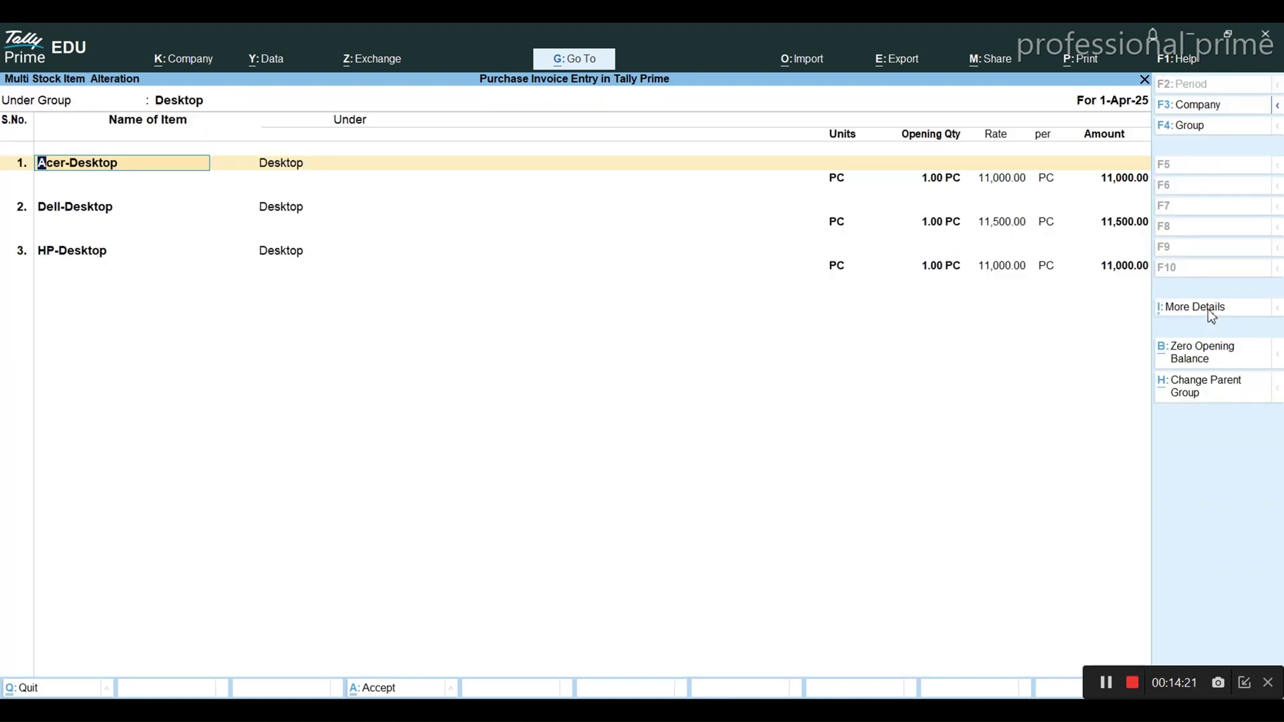
pyautogui.click(1211, 312)
pyautogui.press('Down')
pyautogui.press('Down')
pyautogui.press('Down')
pyautogui.press('Down')
pyautogui.press('Down')
pyautogui.press('Return')
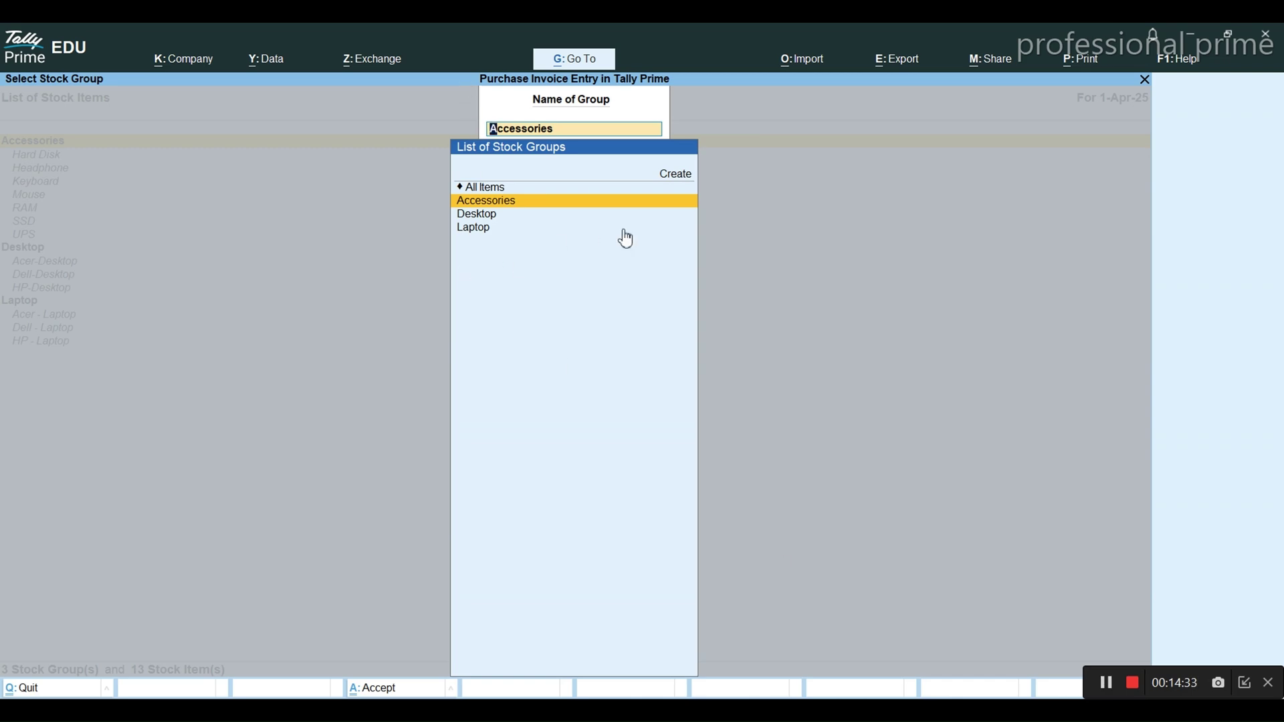
# - Leave the stock group selection and the chart of accounts, and return to the Gateway of Tally
pyautogui.press('Return')
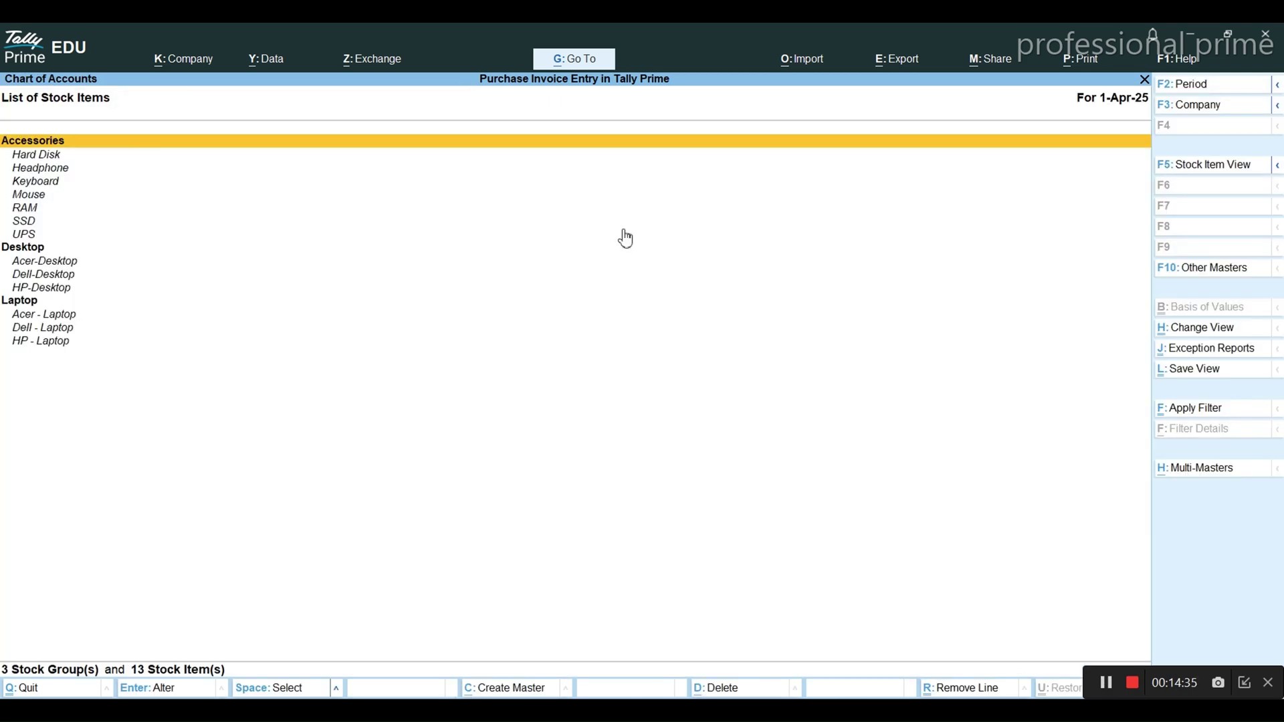
pyautogui.press('Escape')
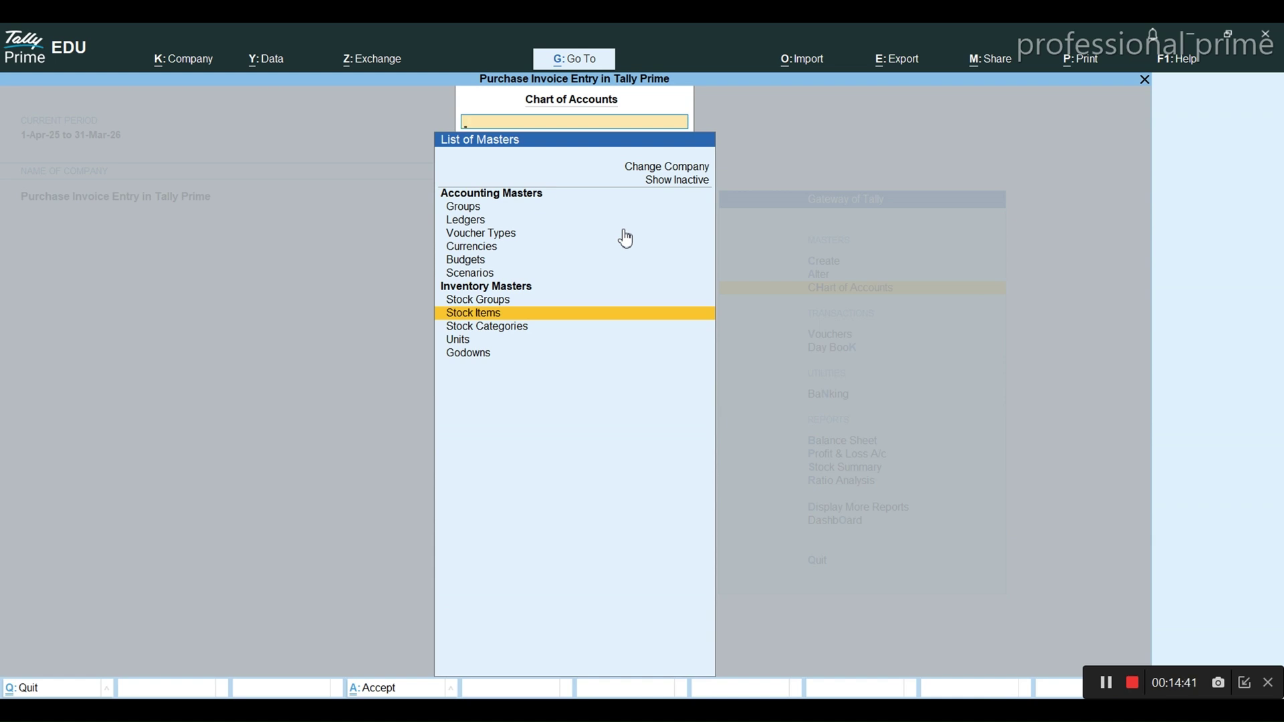
pyautogui.press('Escape')
pyautogui.press('Escape')
pyautogui.press('Escape')
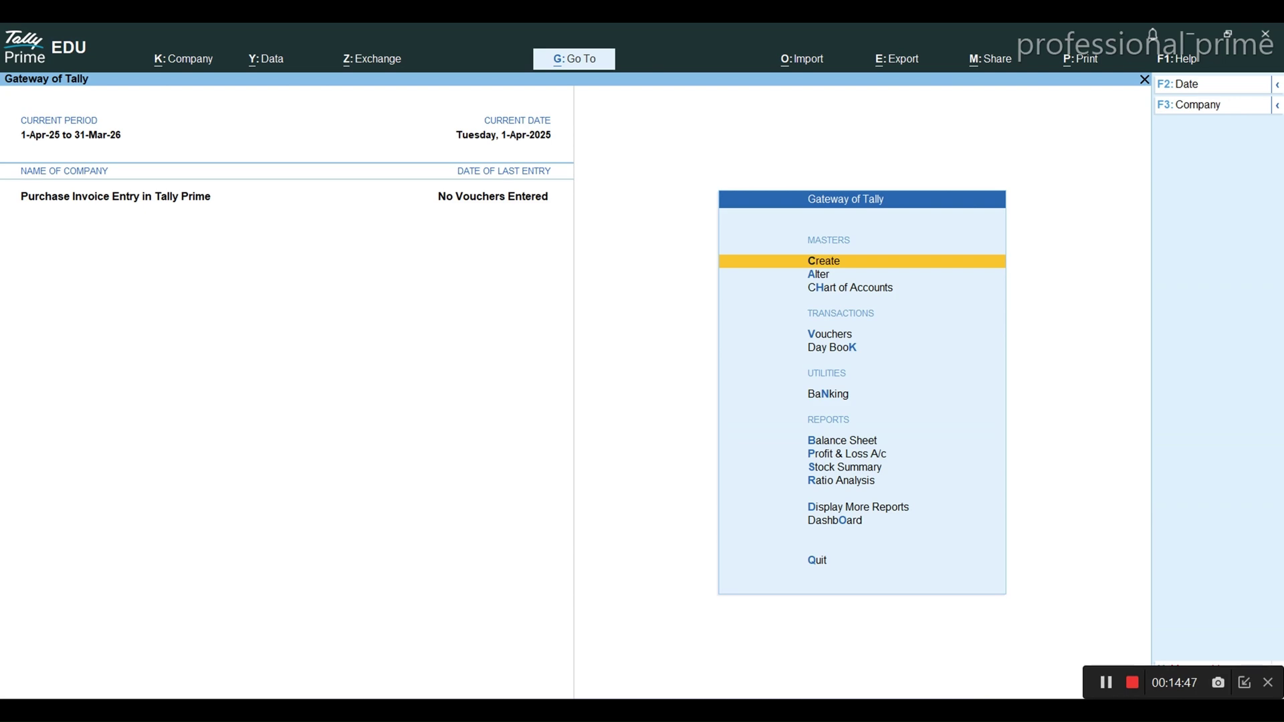
# - Switch to the Word document and review the purchase invoice topics and example purchases from its beginning
pyautogui.hotkey('alt', 'Tab')
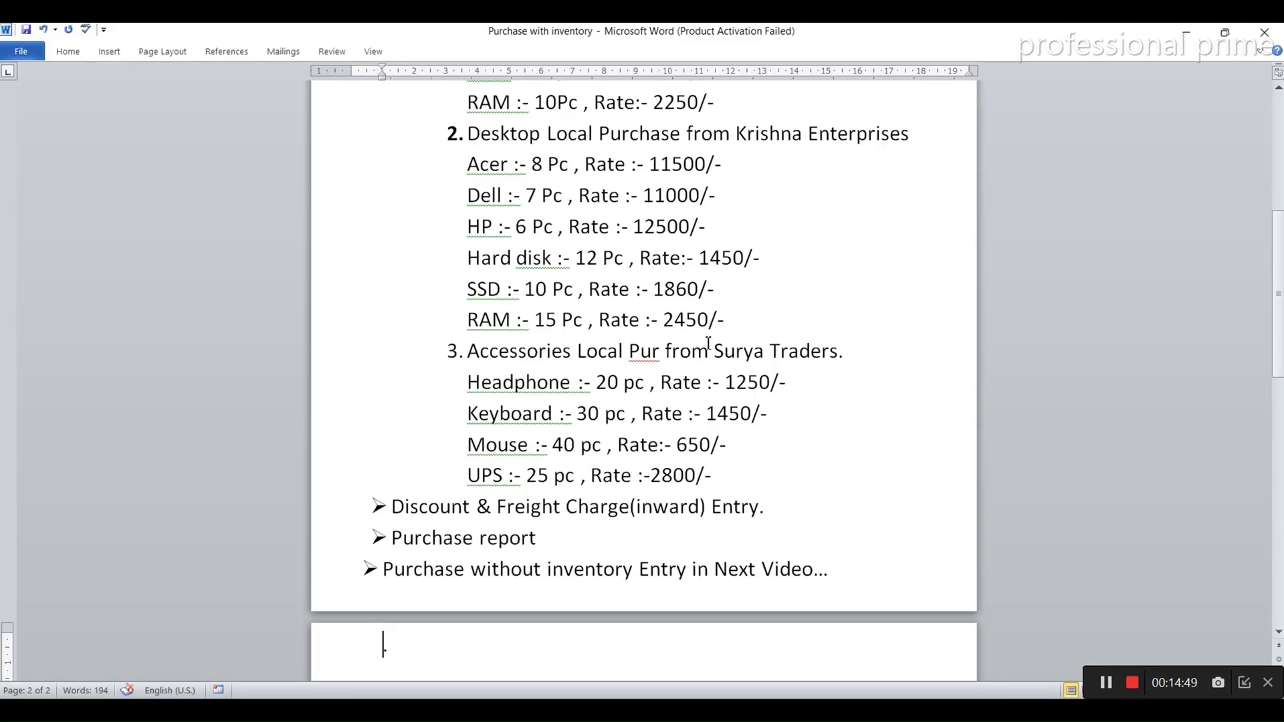
pyautogui.moveTo(1278, 361); pyautogui.dragTo(1260, 125)
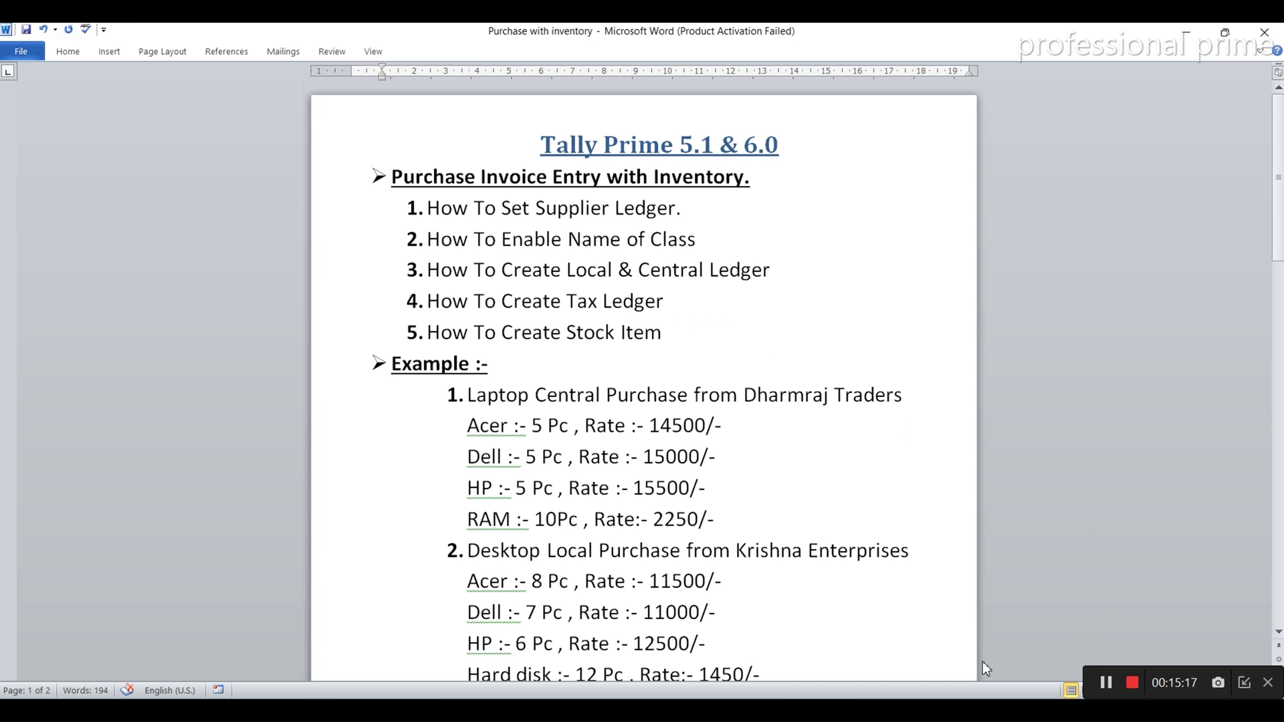
# - Switch from the Word document to TallyPrime, checking the list of purchase invoice topics once more
pyautogui.hotkey('alt', 'Tab')
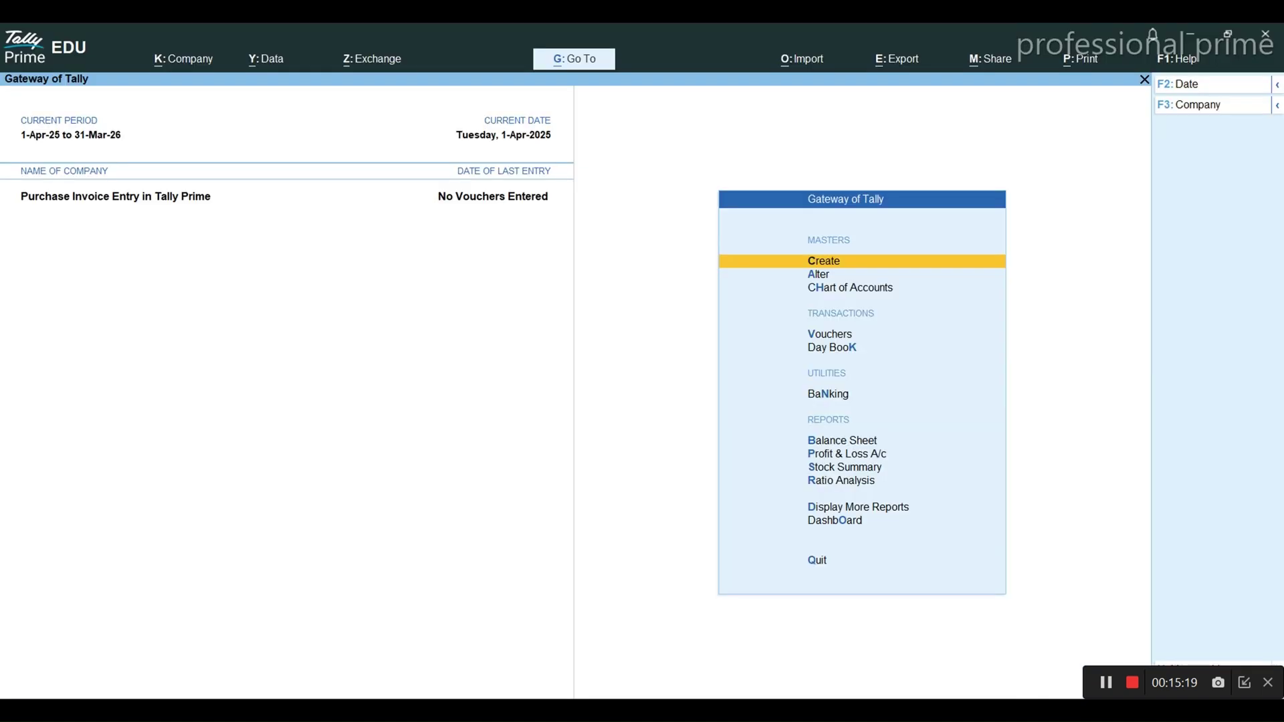
pyautogui.hotkey('alt', 'Tab')
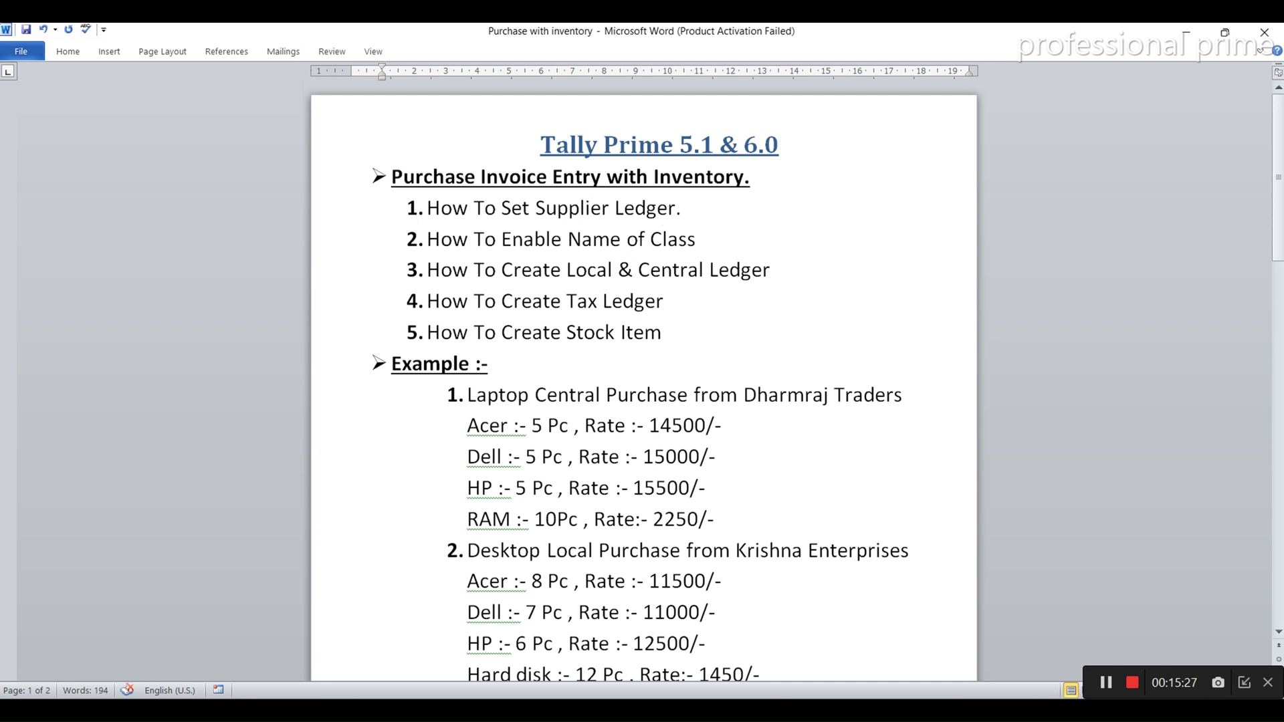
pyautogui.hotkey('alt', 'Tab')
pyautogui.press('Return')
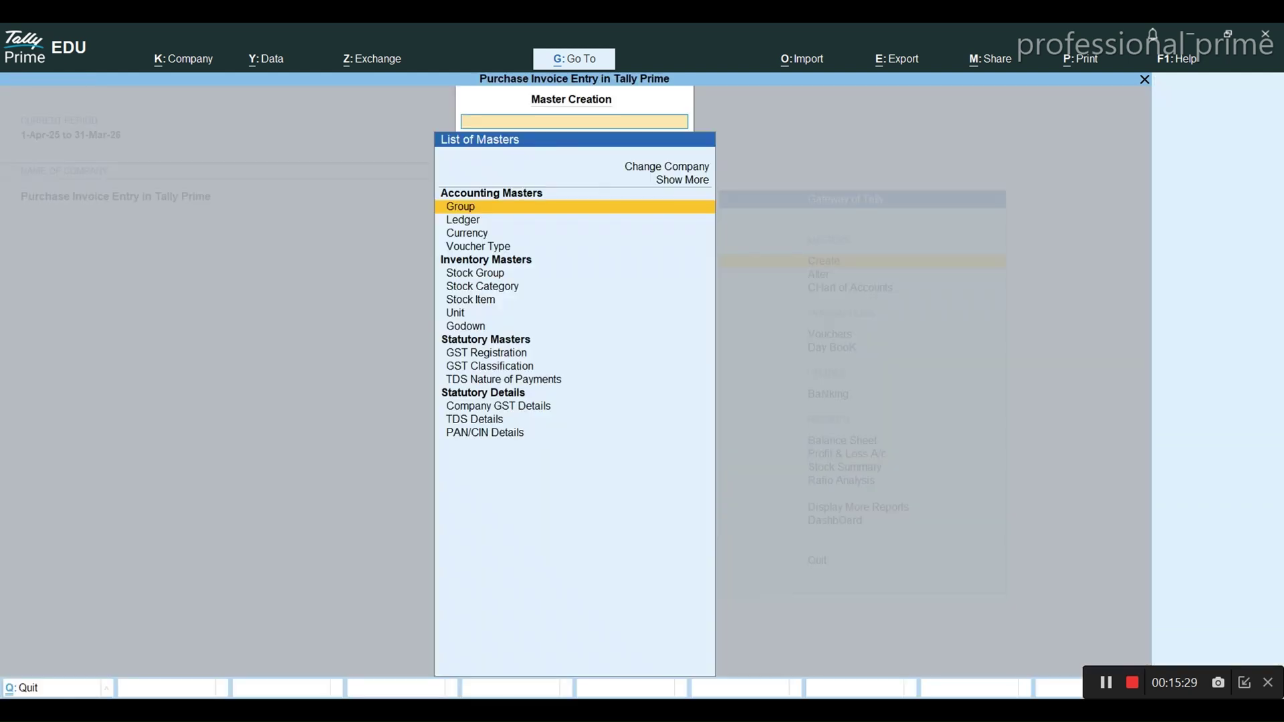
pyautogui.press('Down')
pyautogui.press('Down')
pyautogui.press('Down')
pyautogui.press('Return')
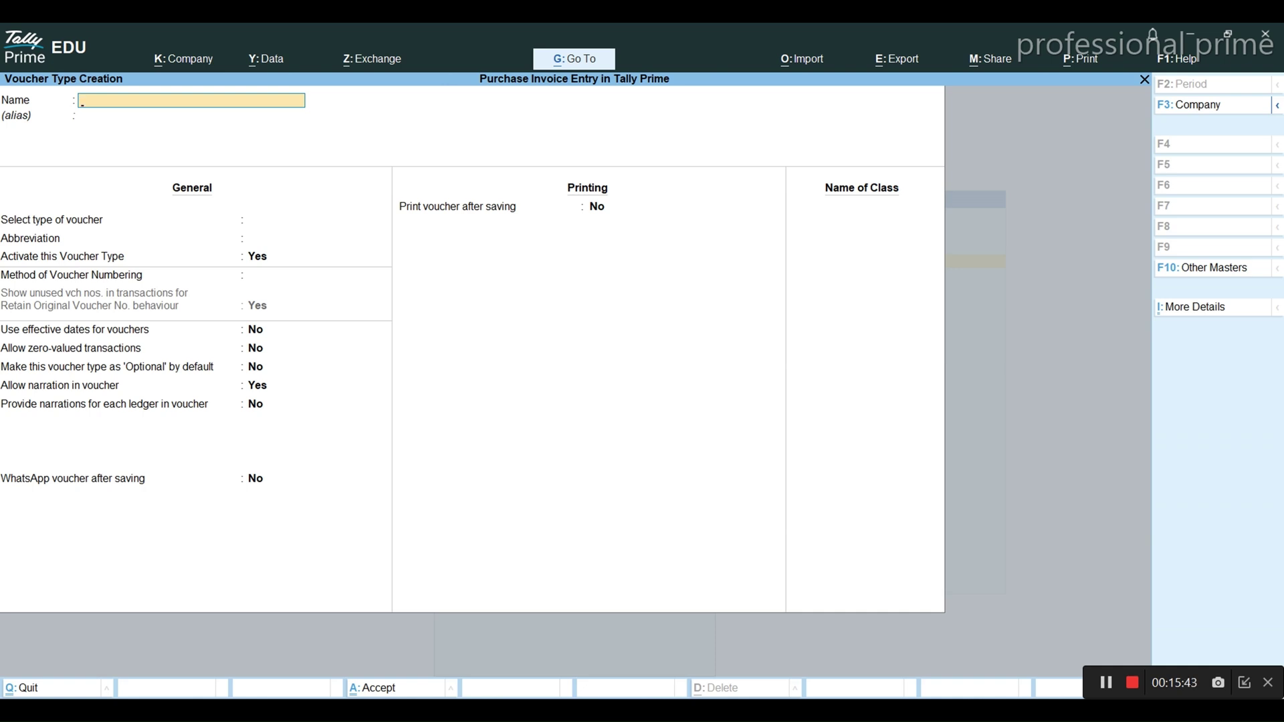
pyautogui.press('Escape')
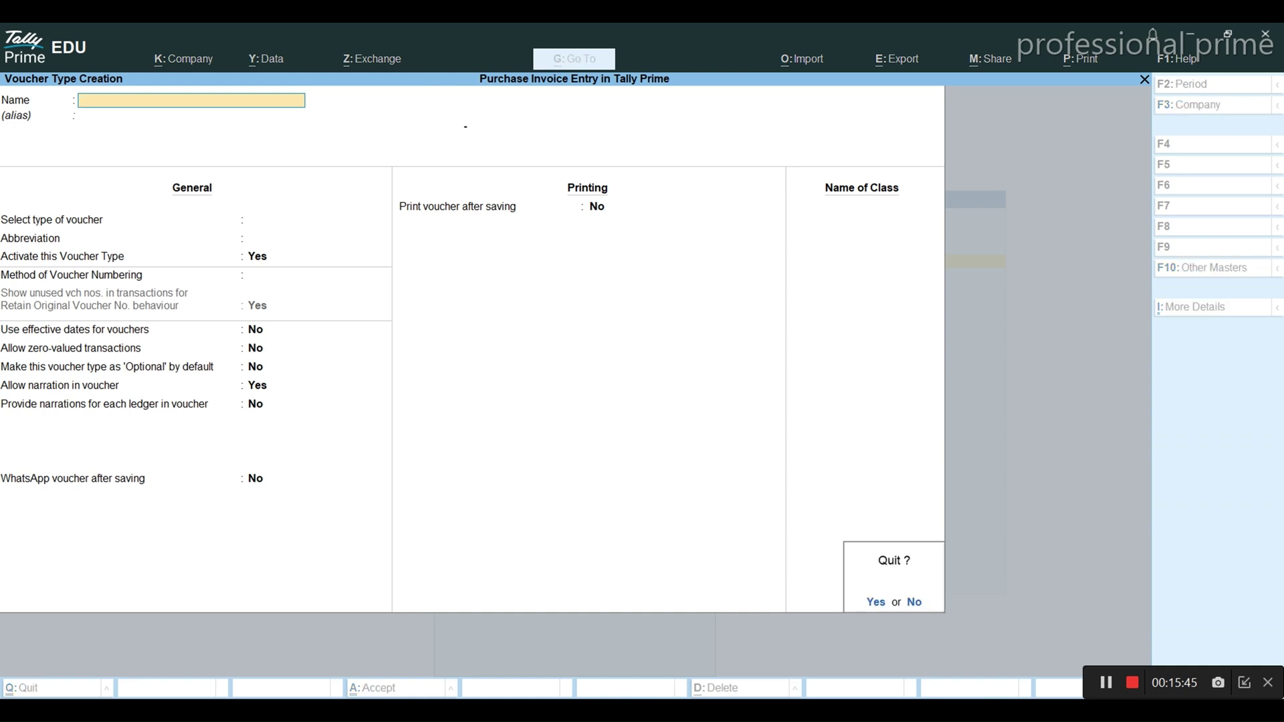
pyautogui.press('y')
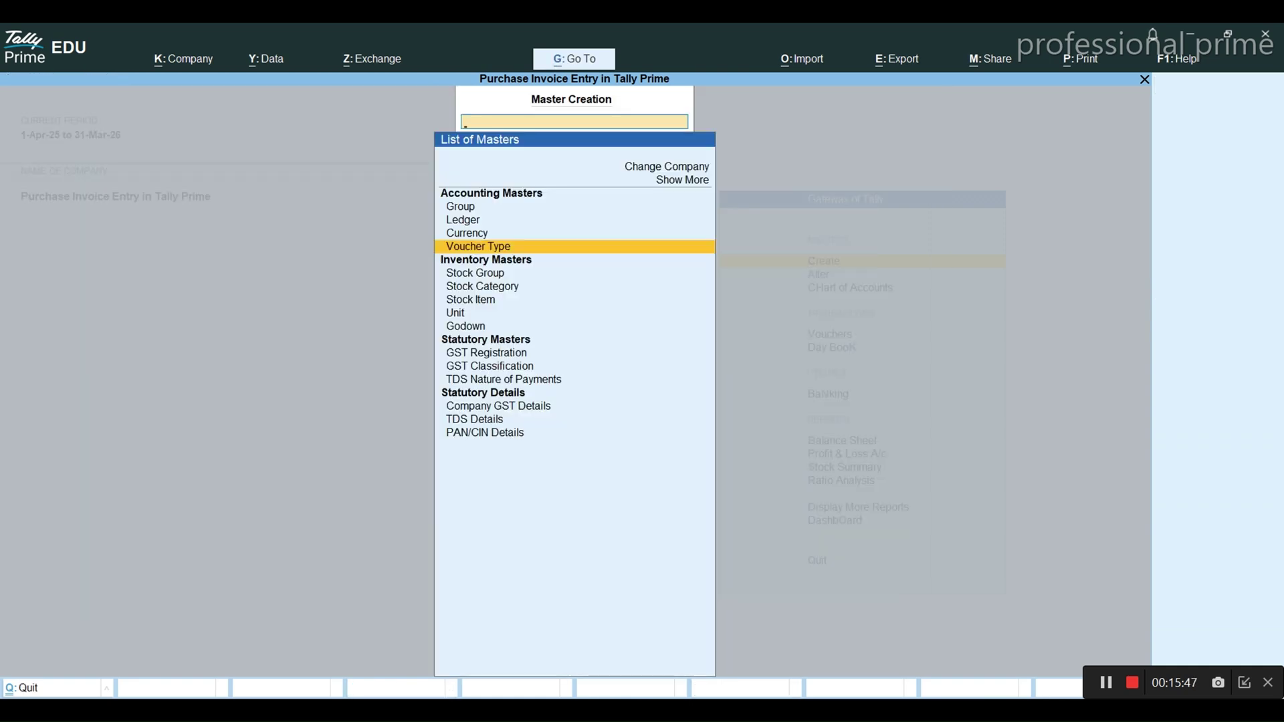
pyautogui.press('Escape')
# - Open the Purchase voucher type for alteration
pyautogui.press('Down')
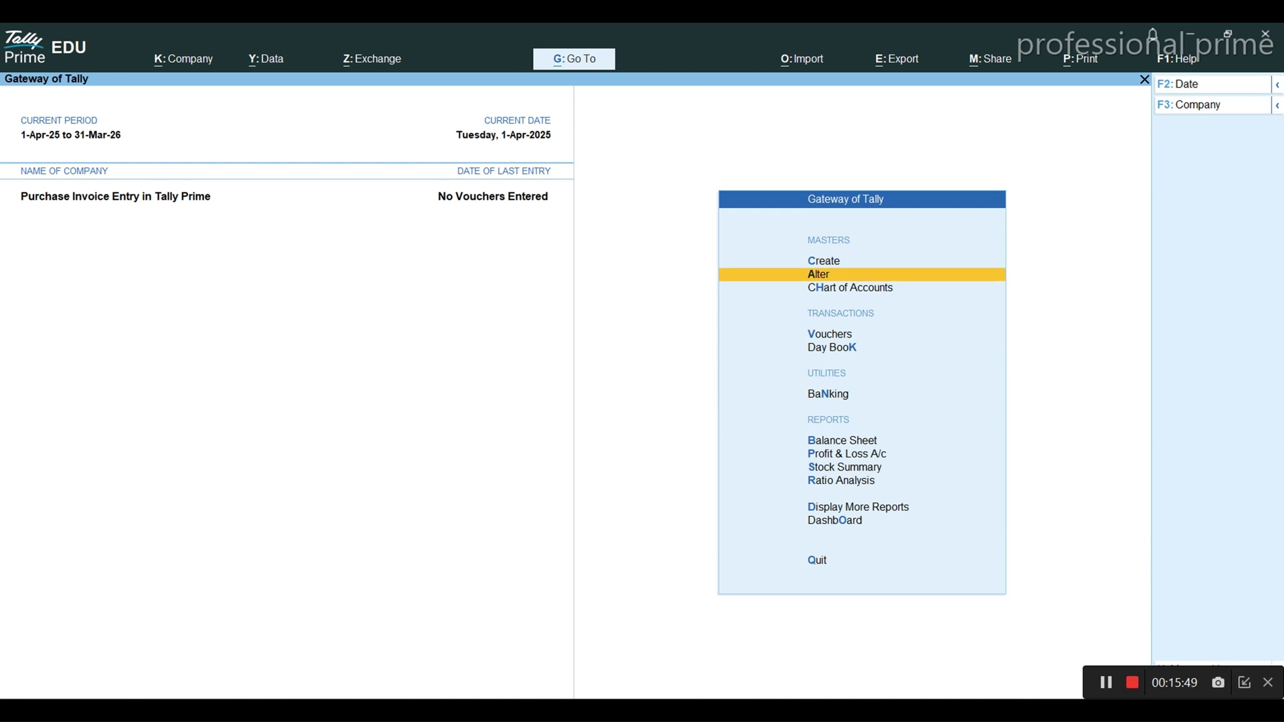
pyautogui.press('Return')
pyautogui.press('Down')
pyautogui.press('Down')
pyautogui.press('Down')
pyautogui.press('Return')
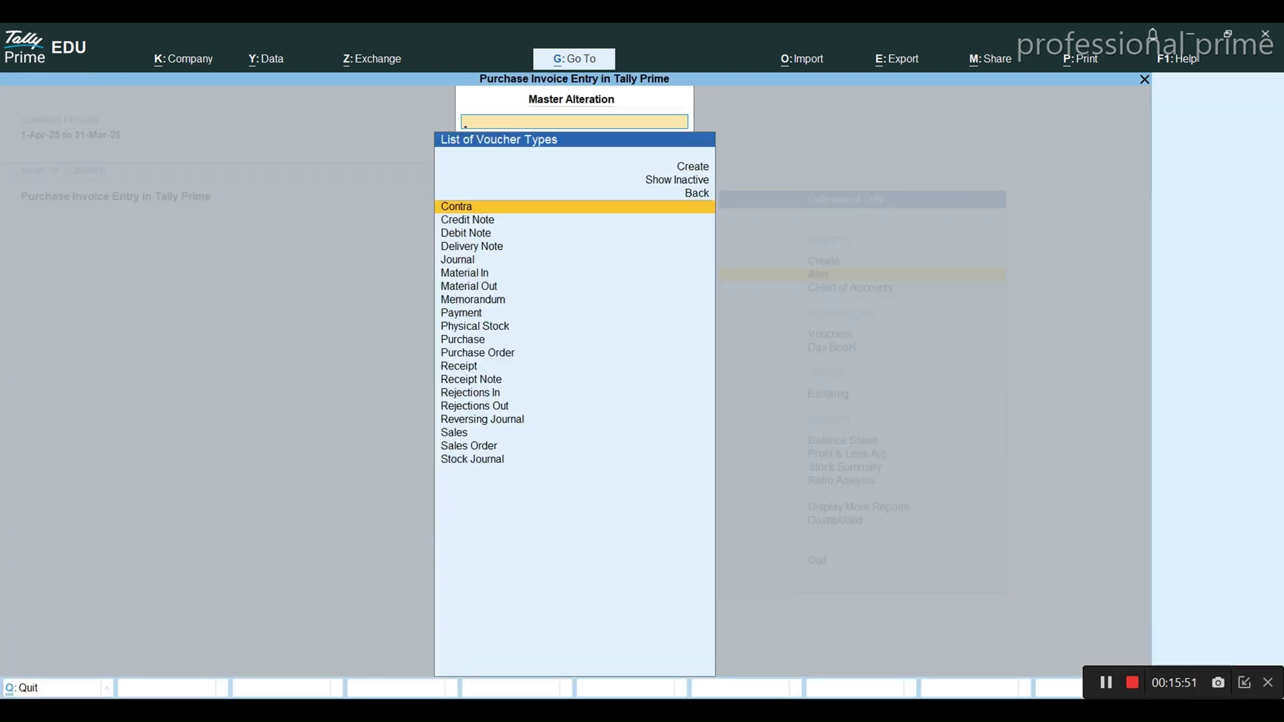
pyautogui.write('Pu')
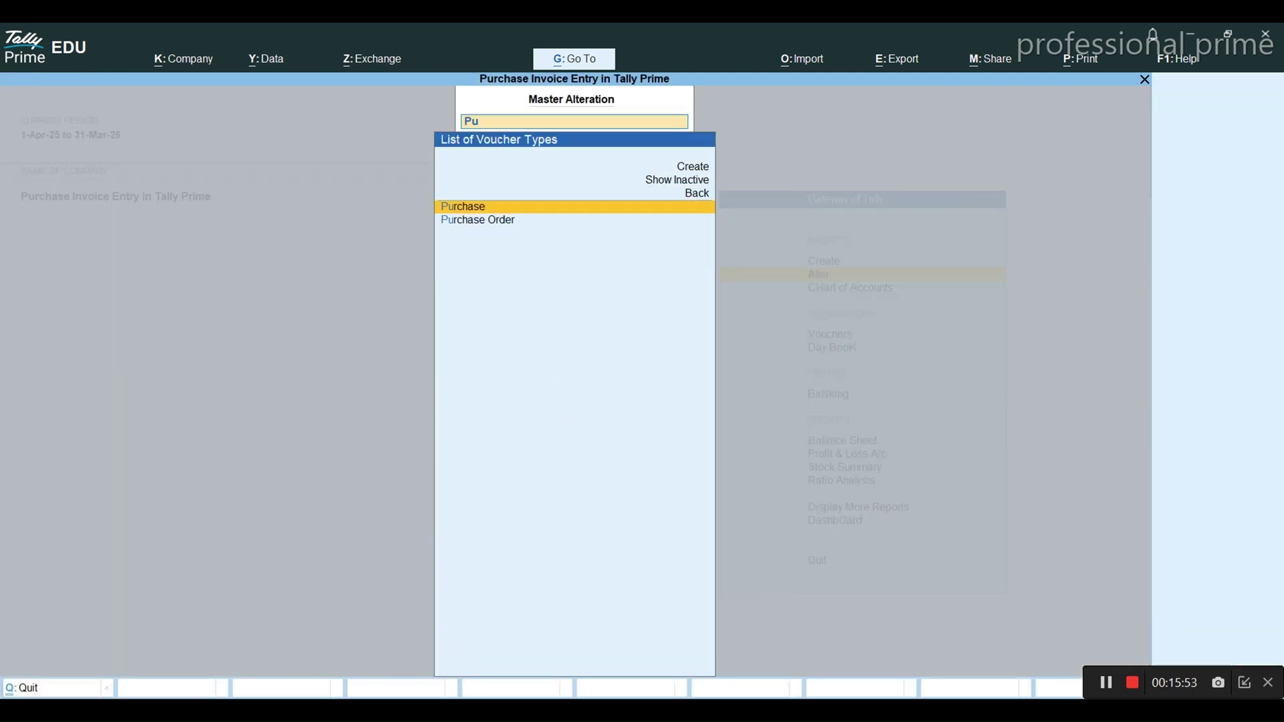
pyautogui.press('Return')
# - Set the method of voucher numbering of the Purchase voucher type to Manual
pyautogui.press('Return')
pyautogui.press('Return')
pyautogui.press('Return')
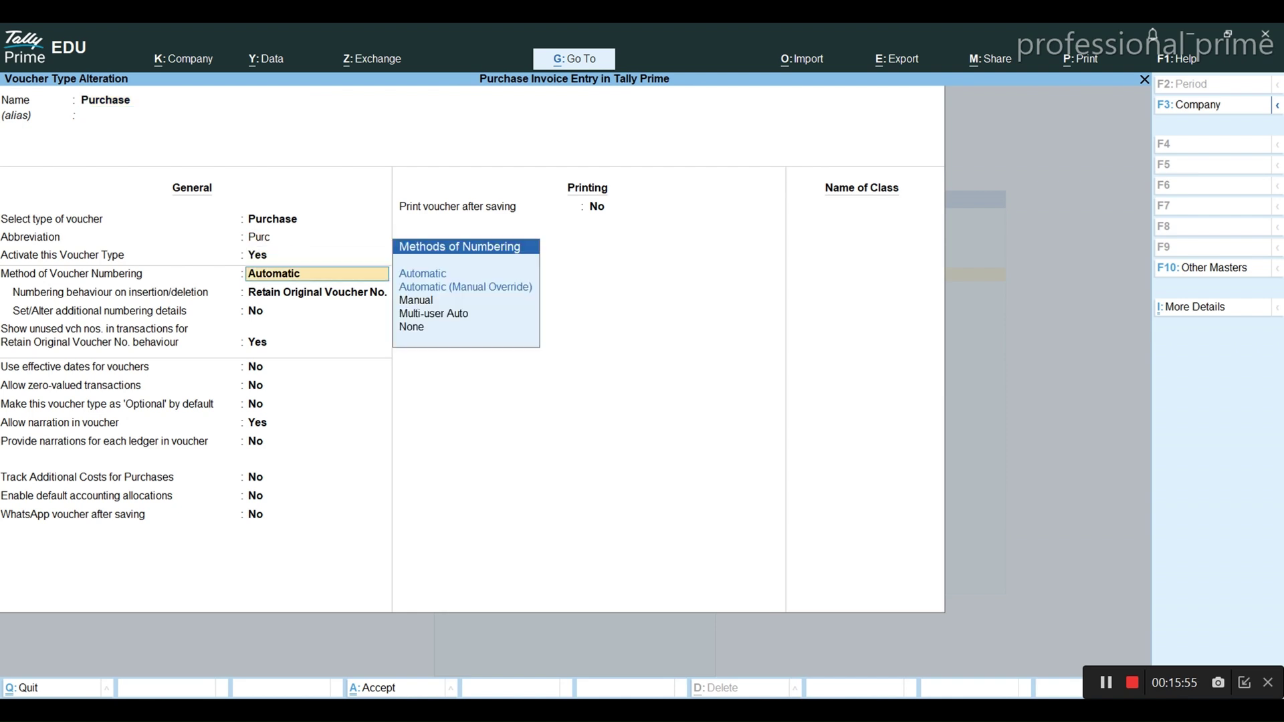
pyautogui.press('Down')
pyautogui.press('Down')
pyautogui.press('Down')
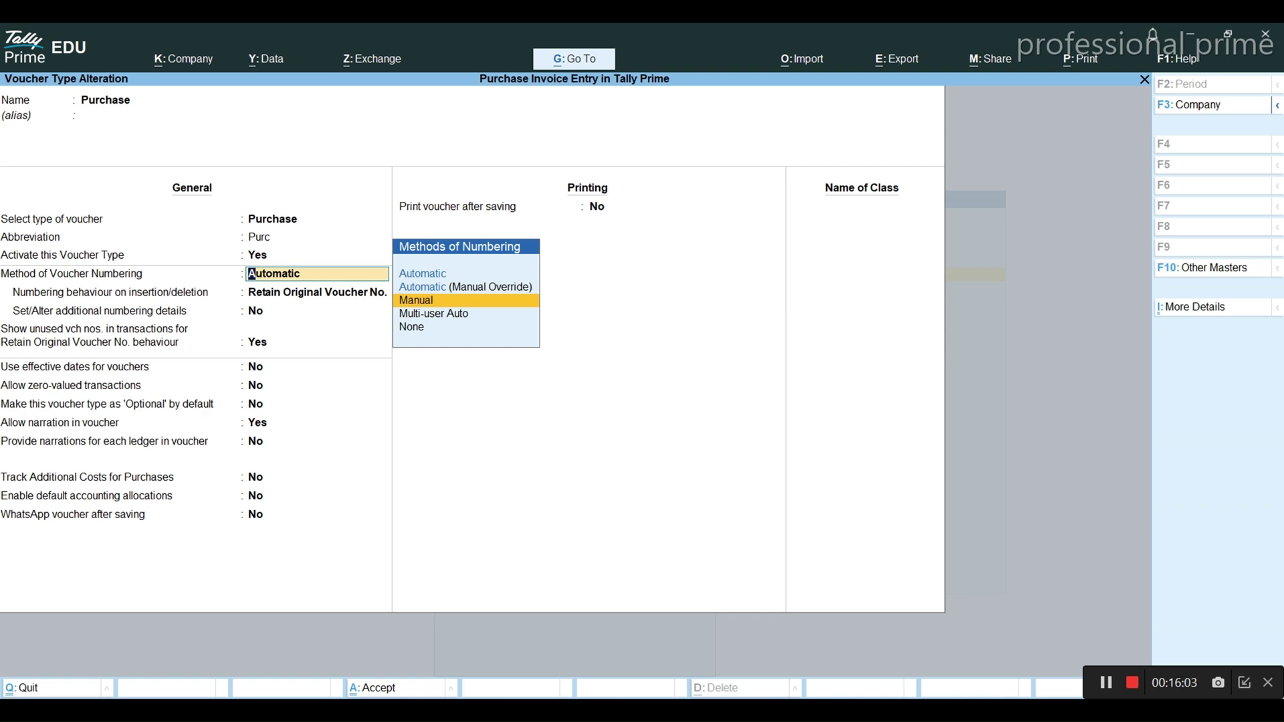
pyautogui.press('Return')
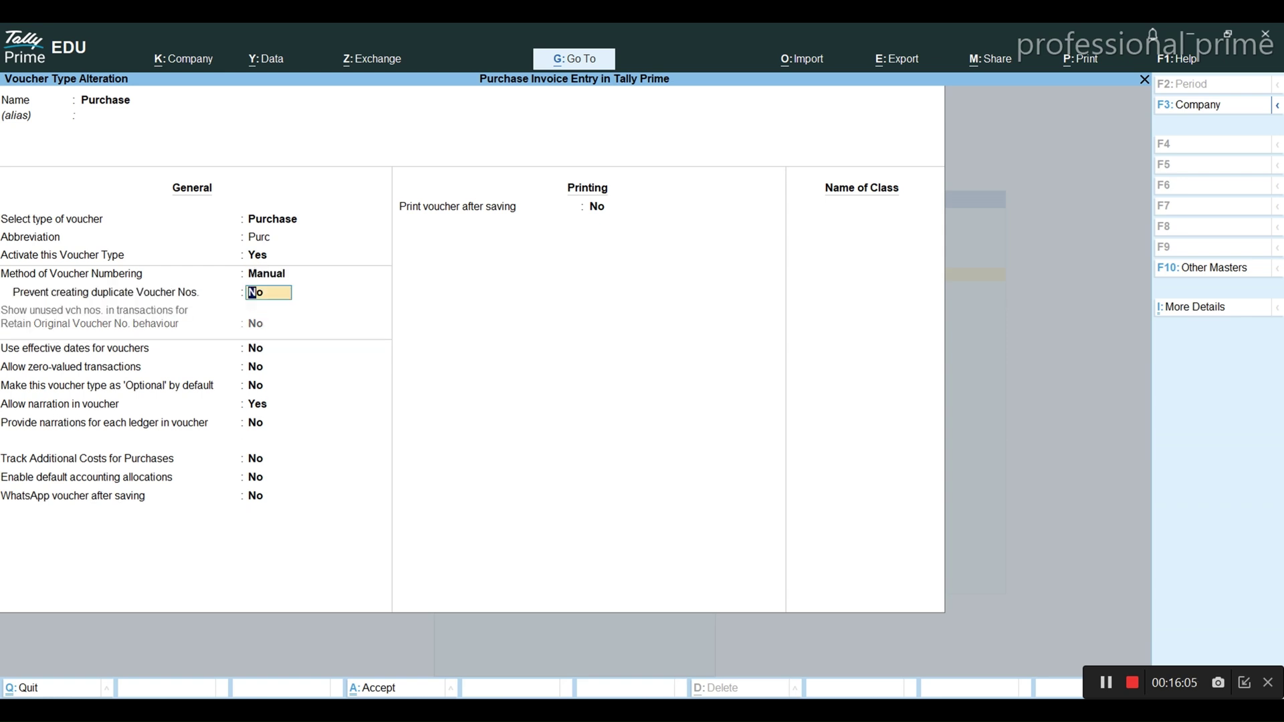
# - Accept the remaining general and printing settings and add a voucher class named Central Purchase
pyautogui.press('Return')
pyautogui.press('Return')
pyautogui.press('Return')
pyautogui.press('Return')
pyautogui.press('Return')
pyautogui.press('Return')
pyautogui.press('Return')
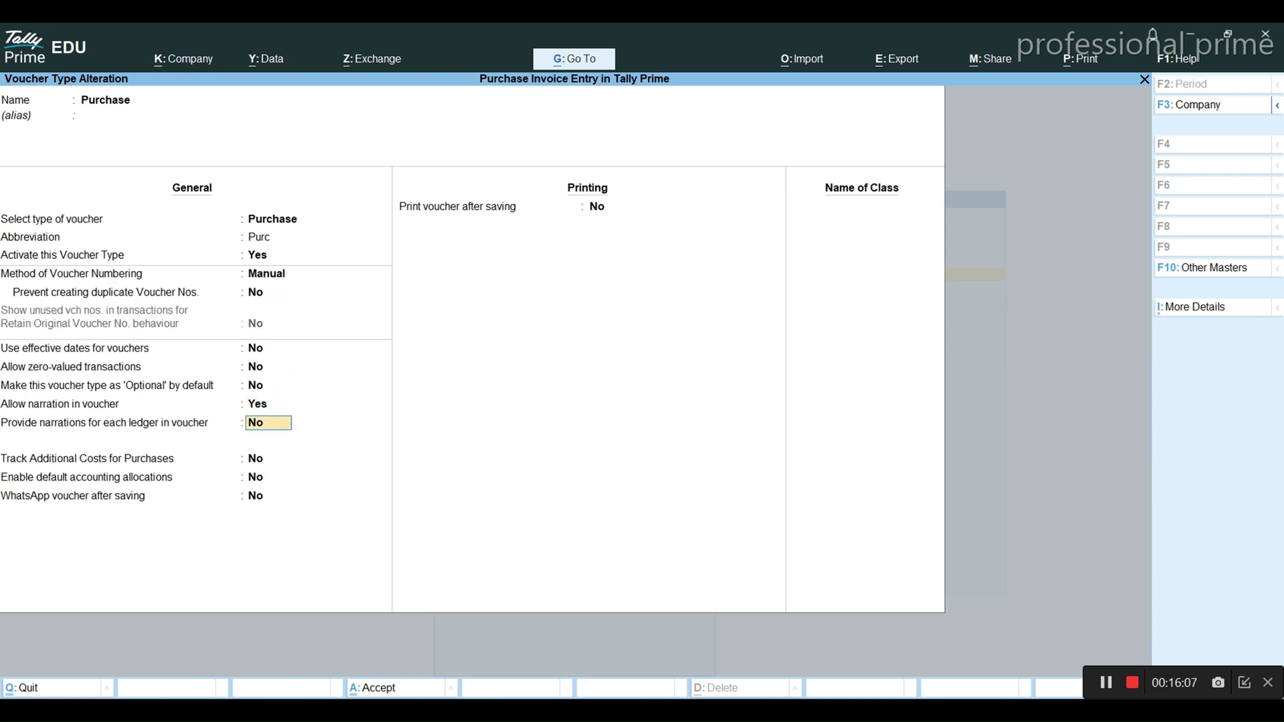
pyautogui.press('Return')
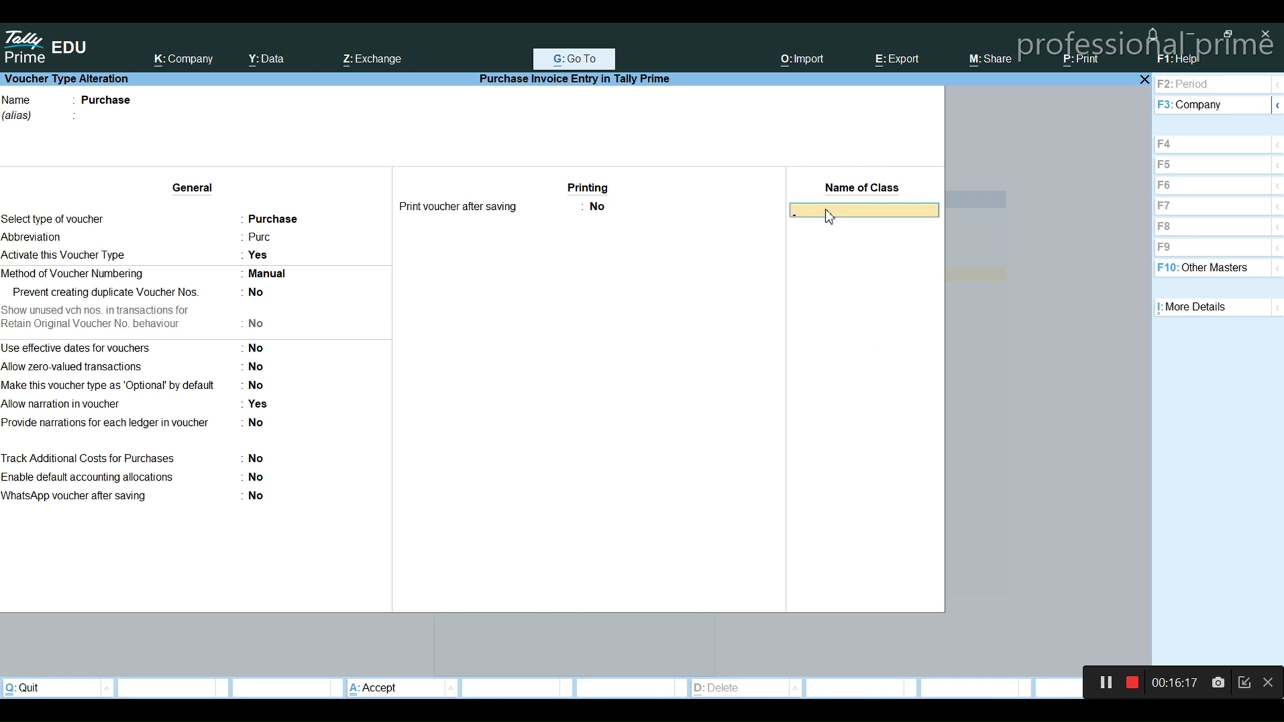
pyautogui.write('ntral Purchase')
pyautogui.press('Return')
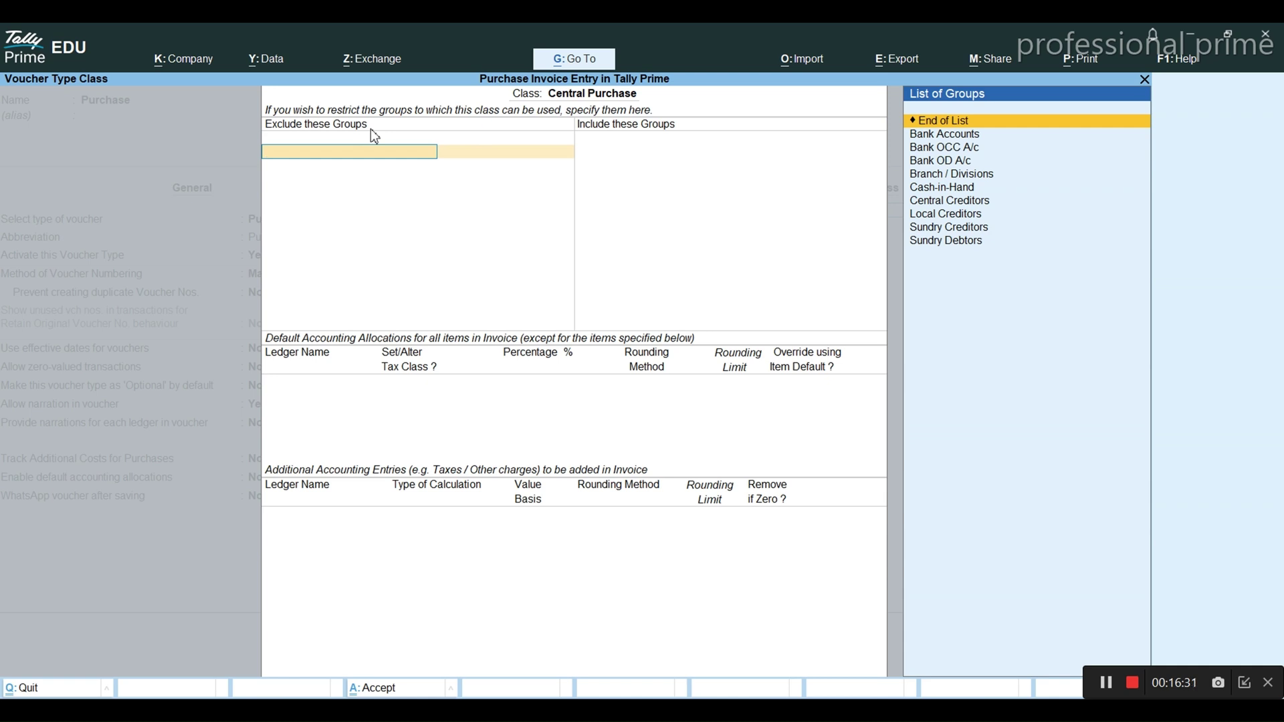
# - Restrict the Central Purchase class to the Central Creditors group, with no groups excluded
pyautogui.press('Return')
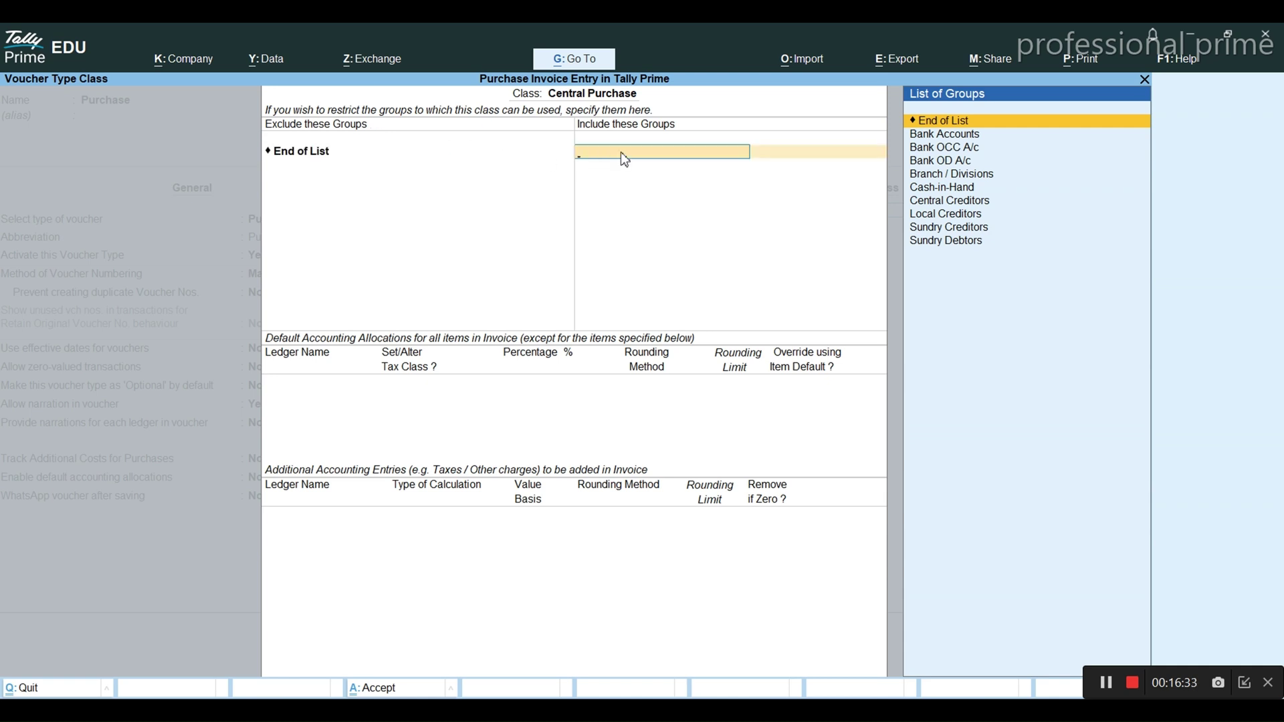
pyautogui.write('Ce')
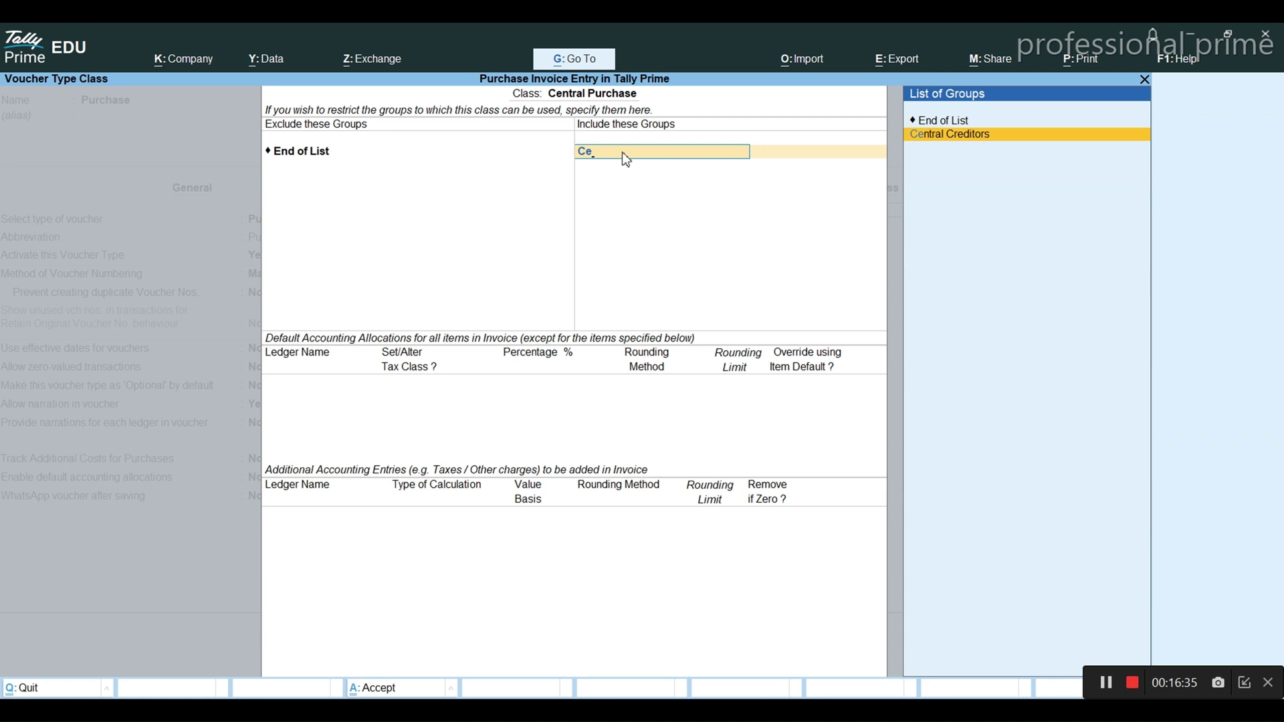
pyautogui.press('Return')
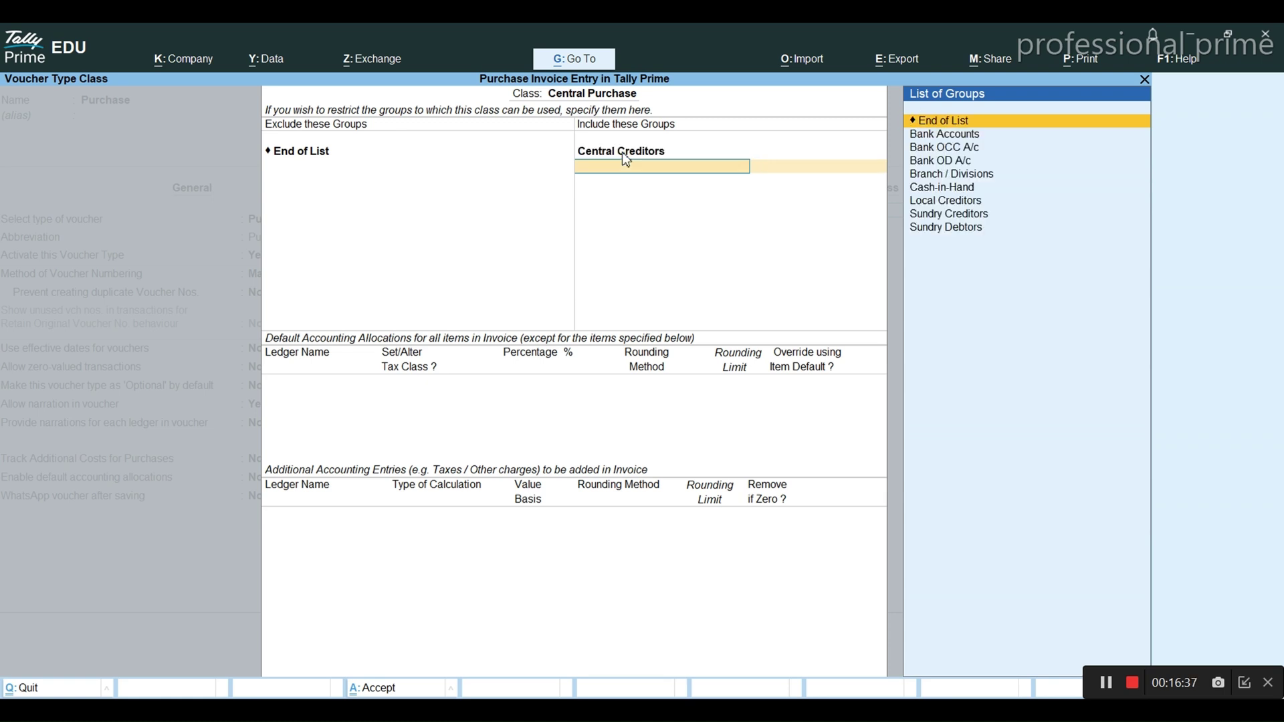
pyautogui.press('Return')
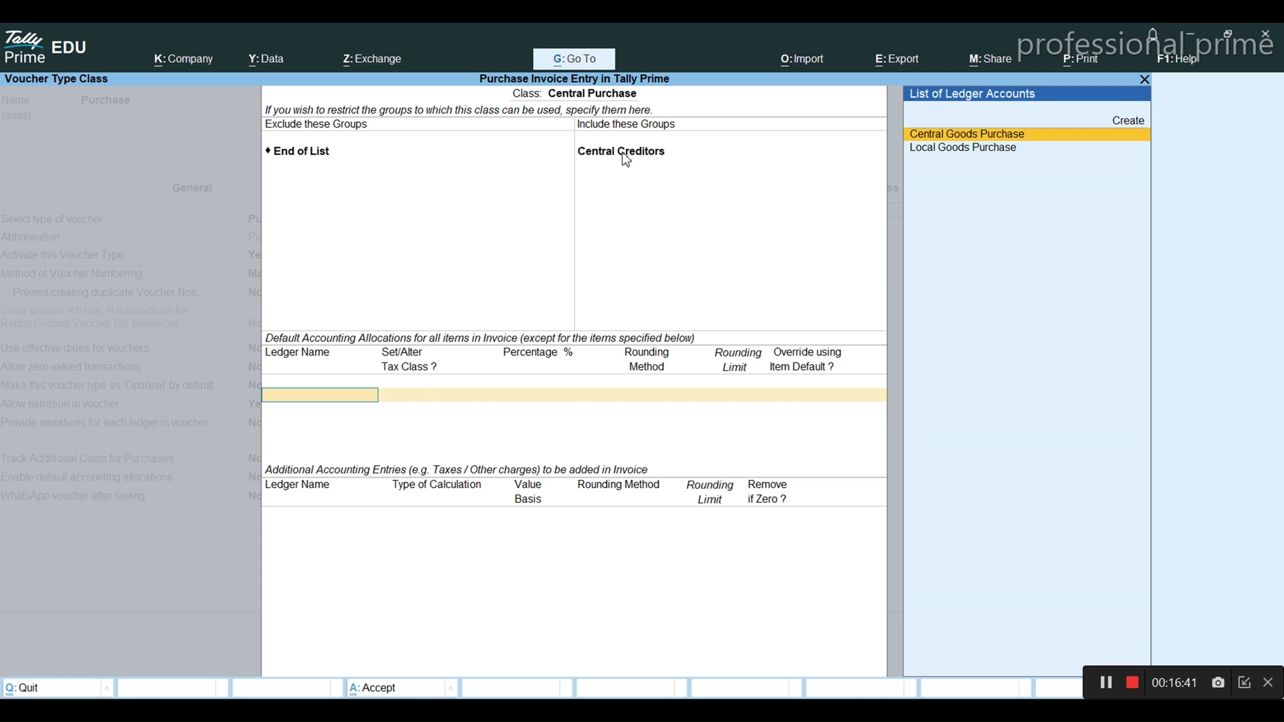
# - Allocate the class's items to Central Goods Purchase by default, add Input Igst as an additional accounting entry and accept the class
pyautogui.press('Return')
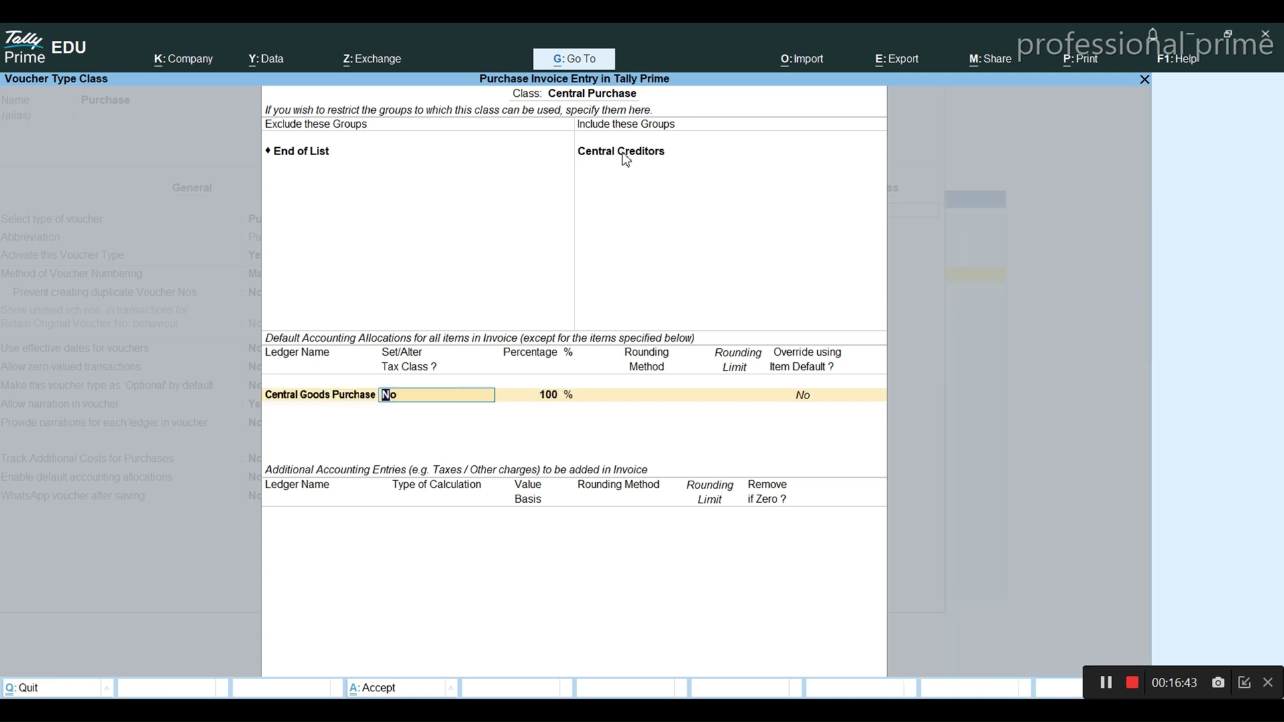
pyautogui.press('Return')
pyautogui.press('Return')
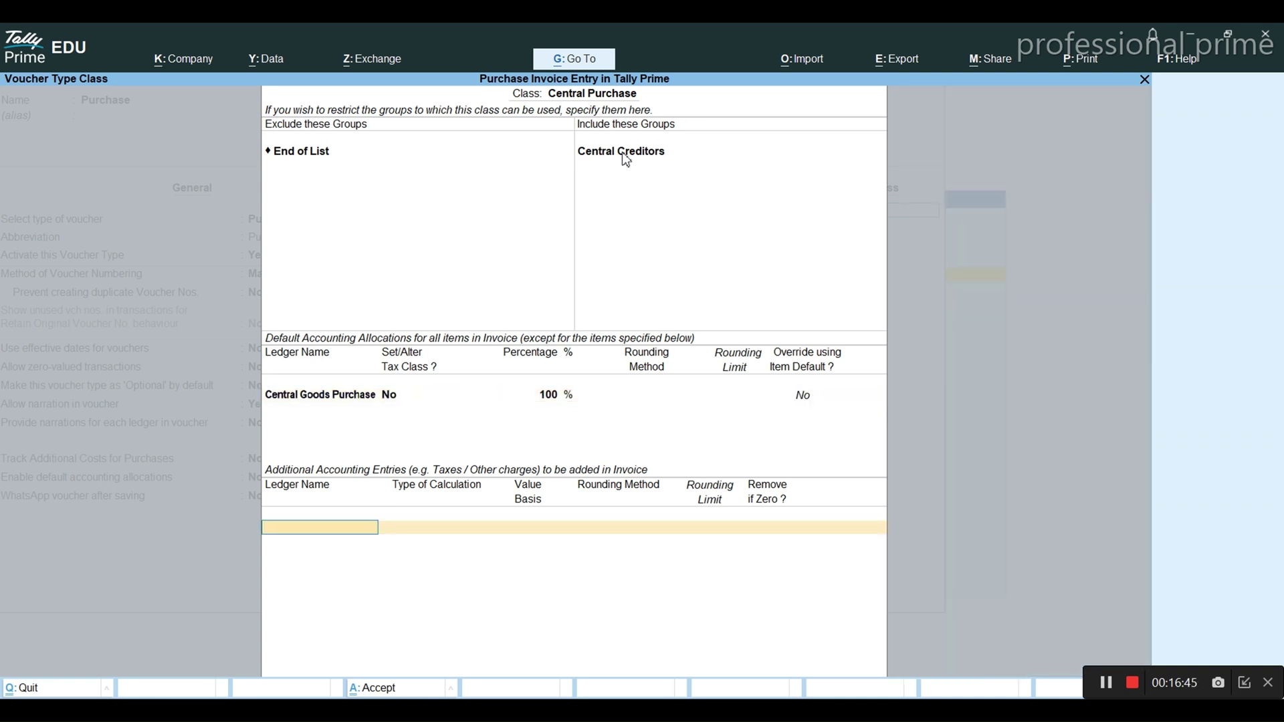
pyautogui.write('Ig')
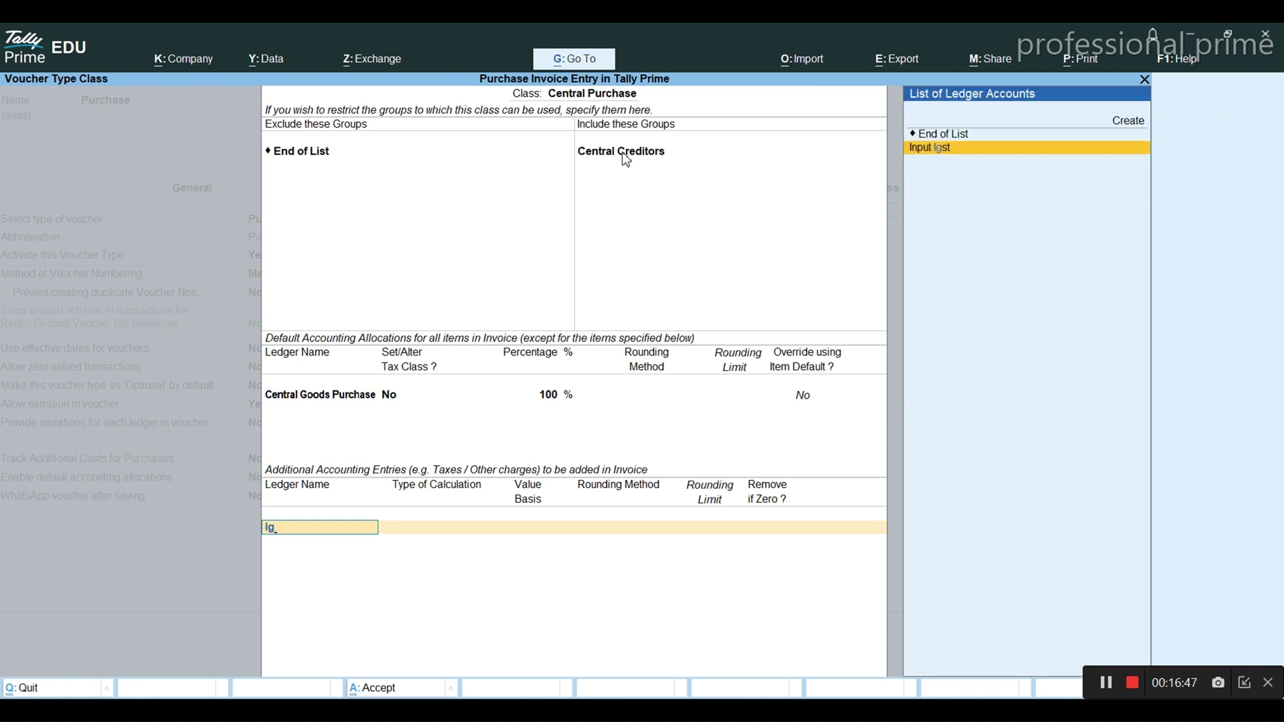
pyautogui.press('Return')
pyautogui.press('Return')
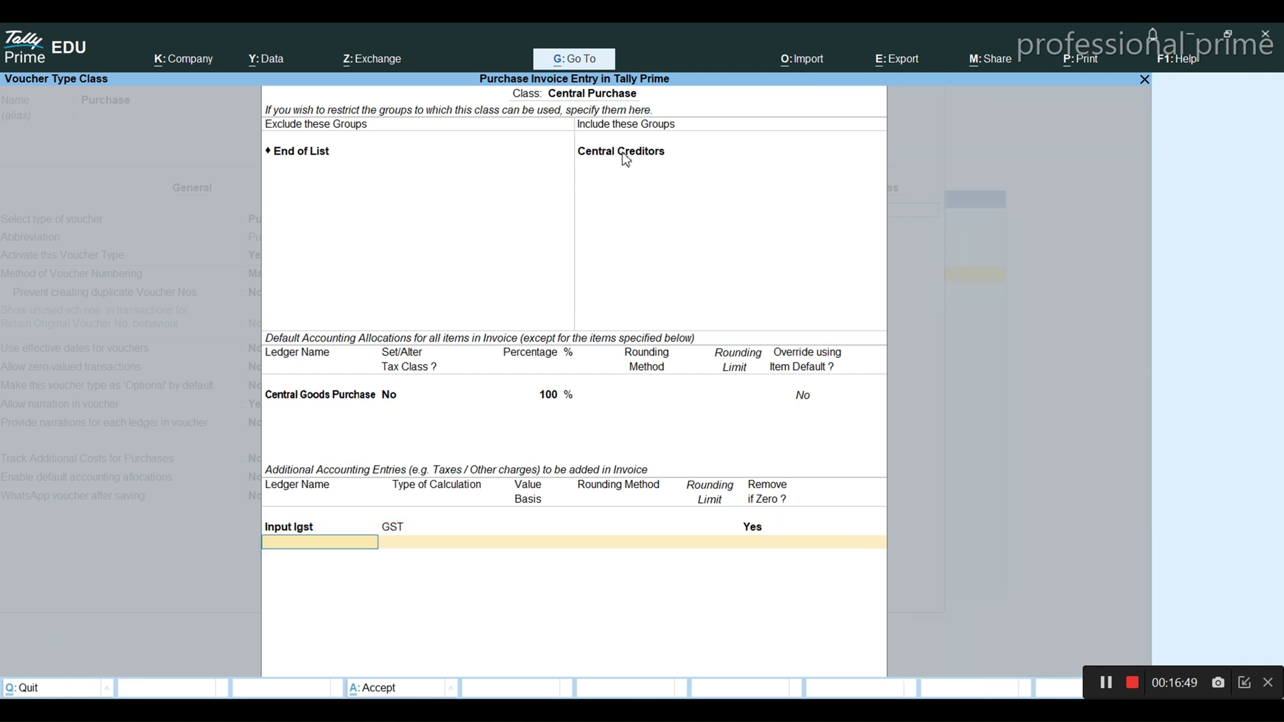
pyautogui.press('Return')
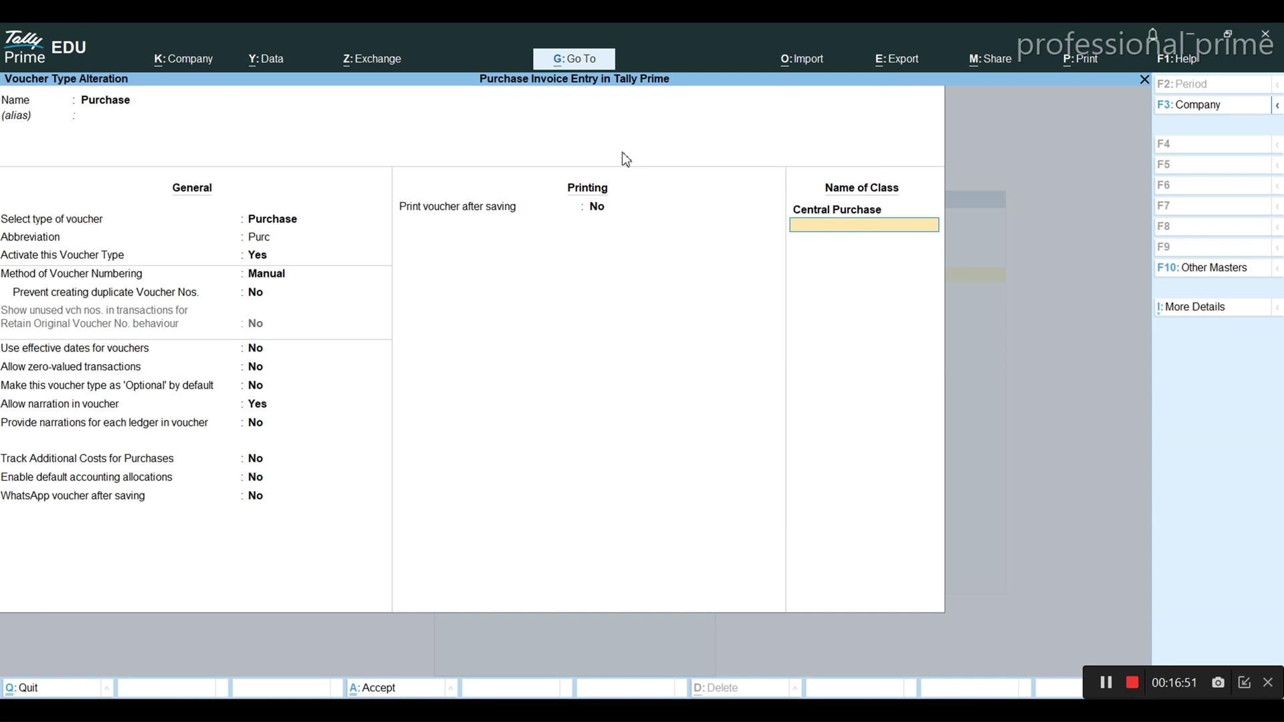
# - Add a second voucher class named Local Purchase to the Purchase voucher type
pyautogui.write('Loca')
pyautogui.write('l Goods')
pyautogui.press('BackSpace')
pyautogui.press('BackSpace')
pyautogui.press('BackSpace')
pyautogui.press('BackSpace')
pyautogui.press('BackSpace')
pyautogui.press('BackSpace')
pyautogui.write('Purchase')
pyautogui.press('Return')
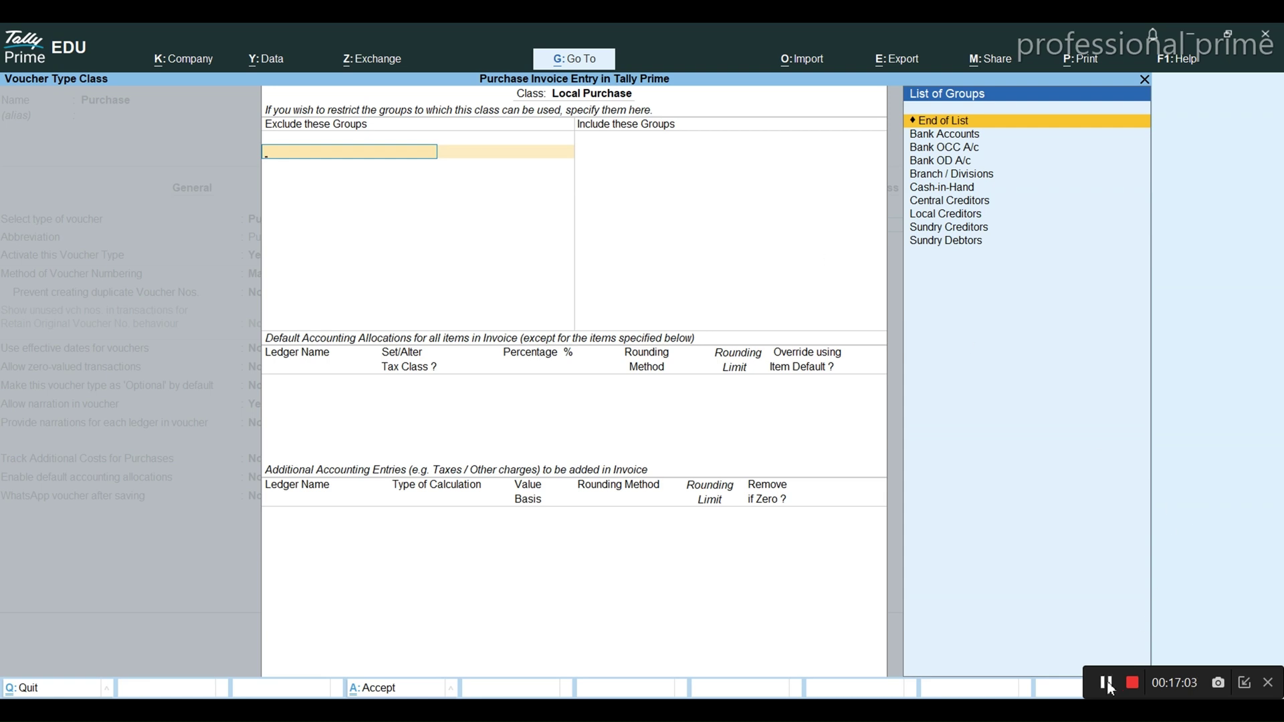
# - Restrict the Local Purchase class to the Local Creditors group, with no groups excluded
pyautogui.press('Return')
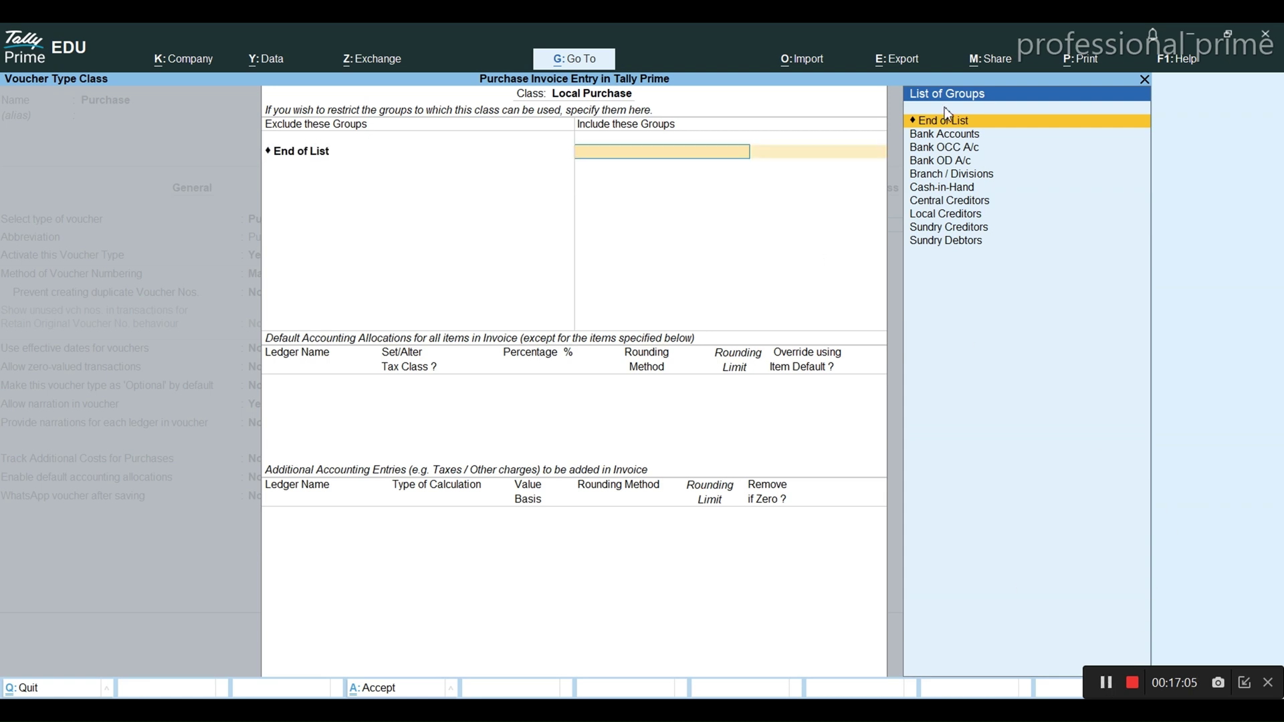
pyautogui.write('Lo')
pyautogui.press('Return')
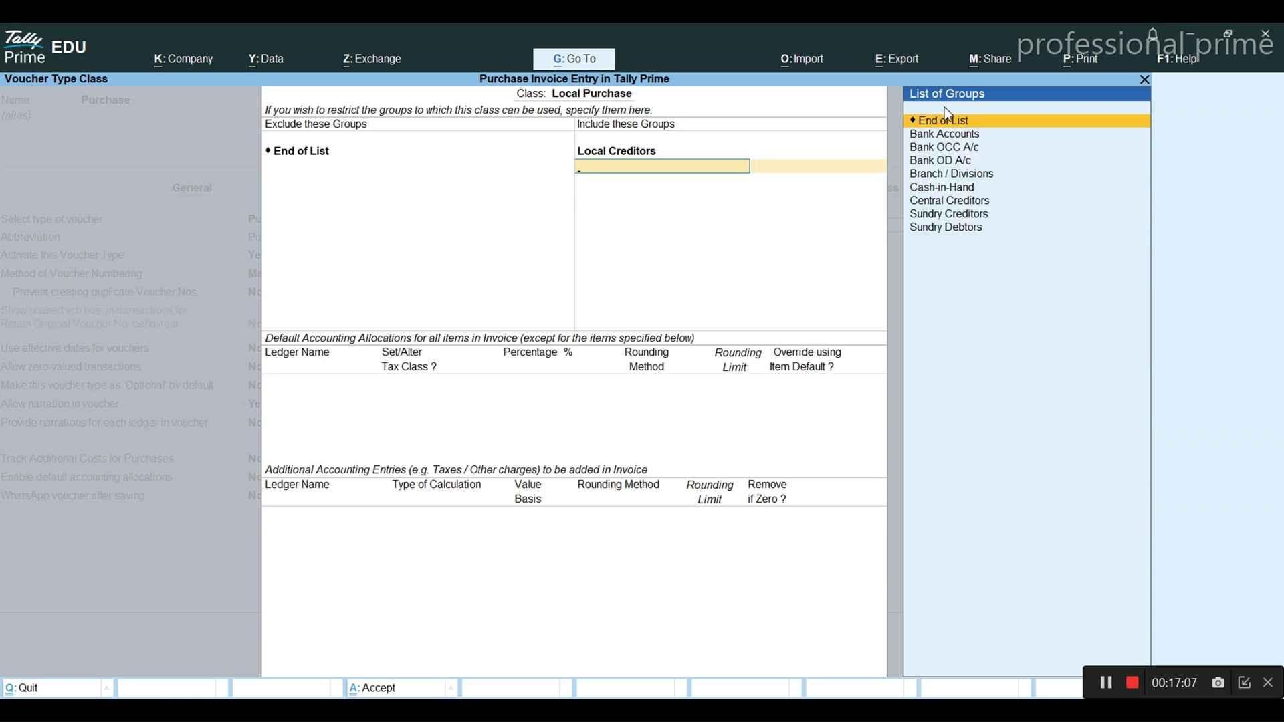
pyautogui.press('Return')
# - Set Local Goods Purchase at 100% as the default accounting allocation of the Local Purchase class
pyautogui.press('Down')
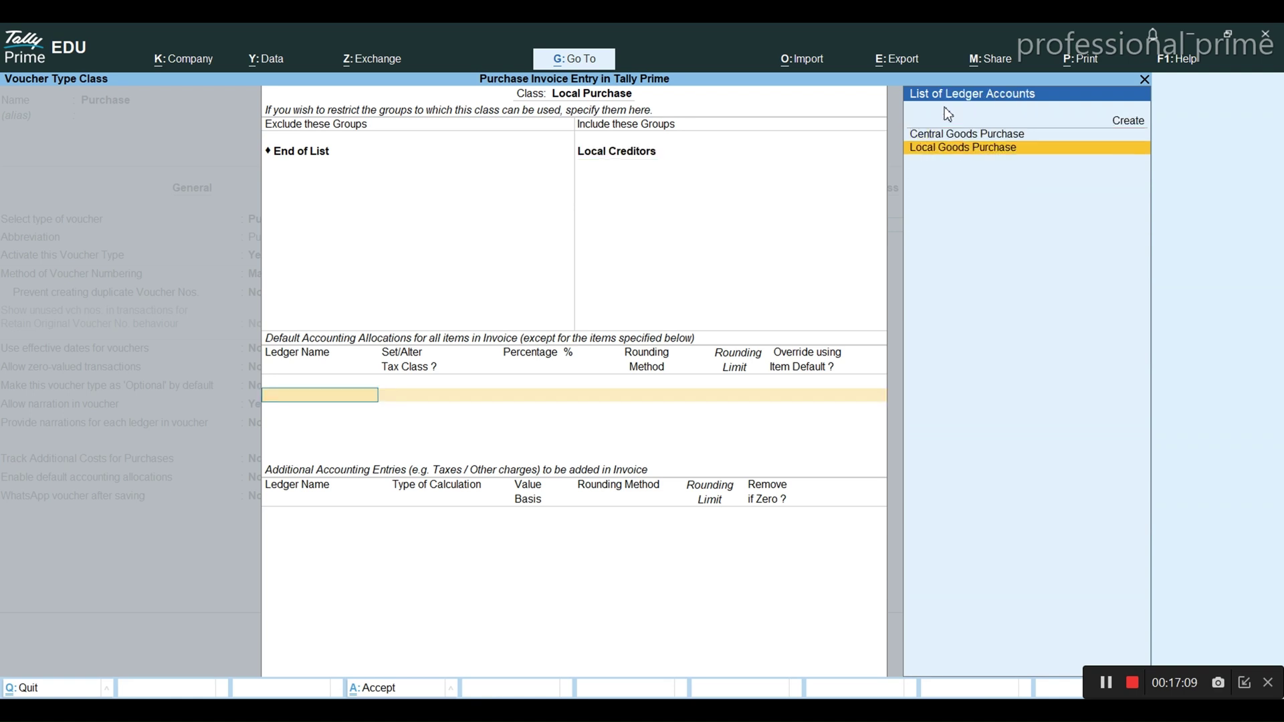
pyautogui.press('Return')
pyautogui.press('Return')
pyautogui.press('Return')
pyautogui.press('Return')
pyautogui.press('Return')
pyautogui.press('Return')
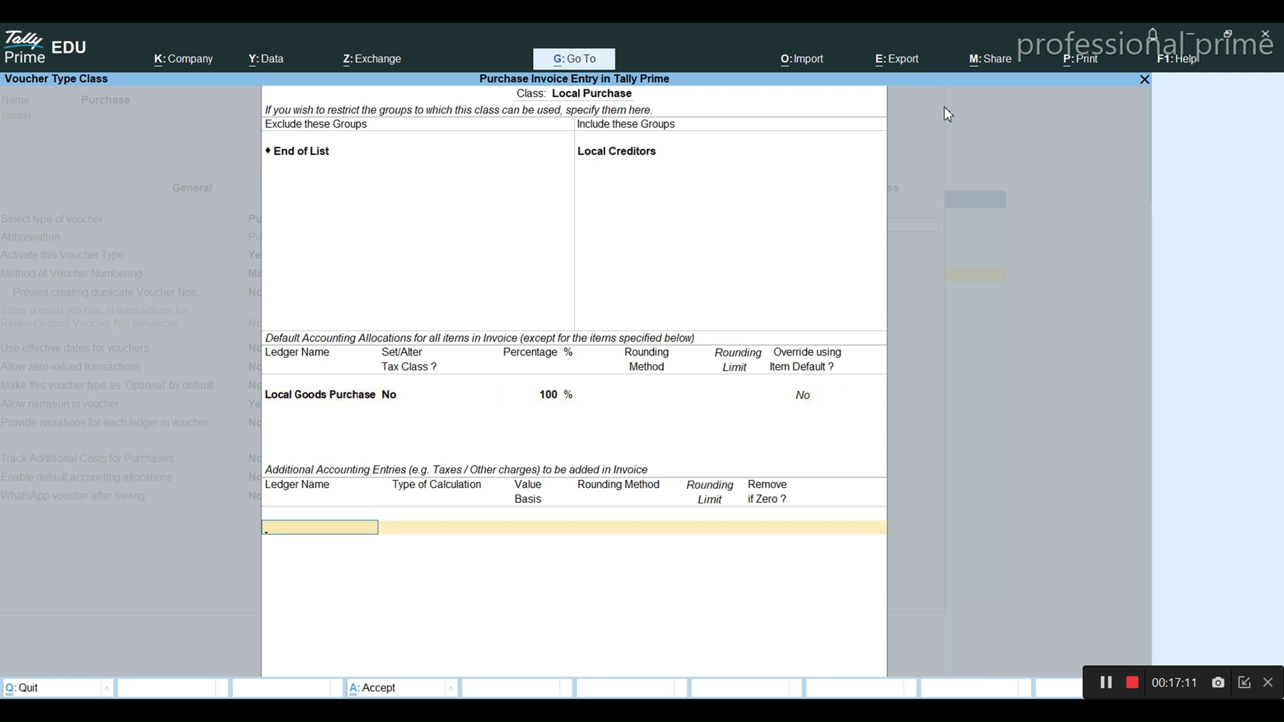
# - Add Input Cgst and Input Sgst as additional accounting entries and accept the Local Purchase class
pyautogui.write('in')
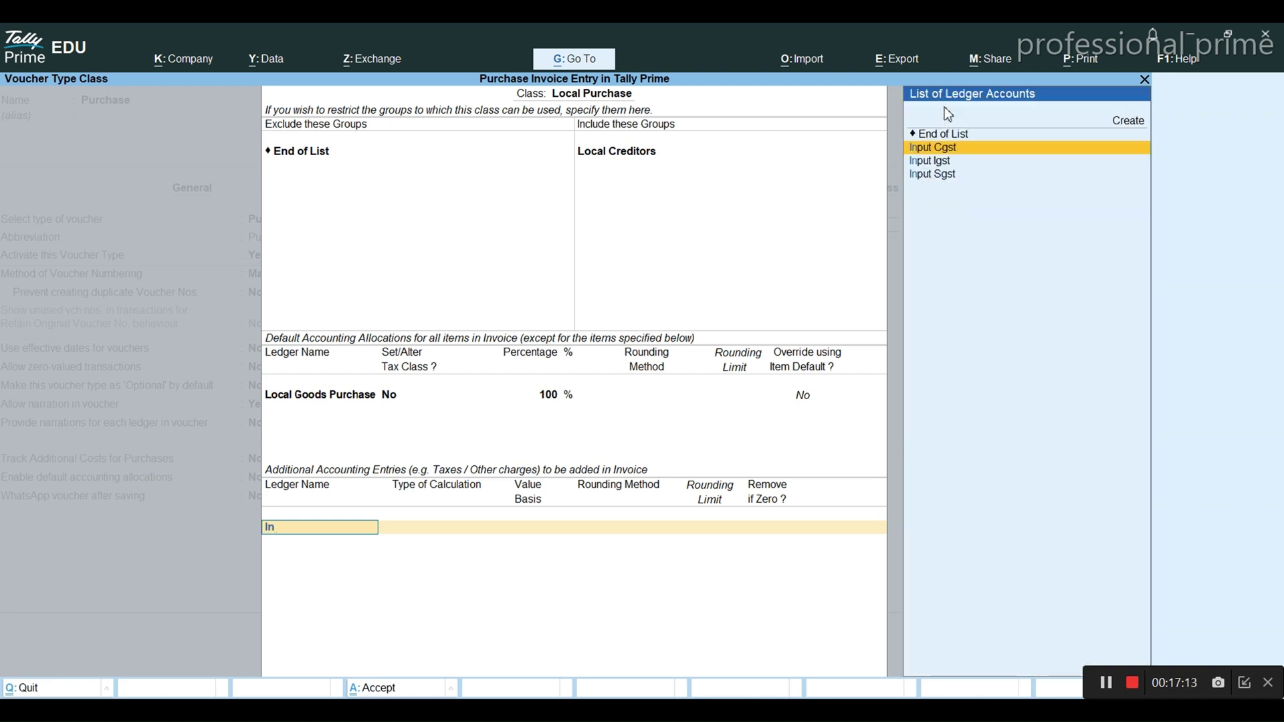
pyautogui.press('Return')
pyautogui.press('Return')
pyautogui.press('Return')
pyautogui.press('Return')
pyautogui.write('Inp')
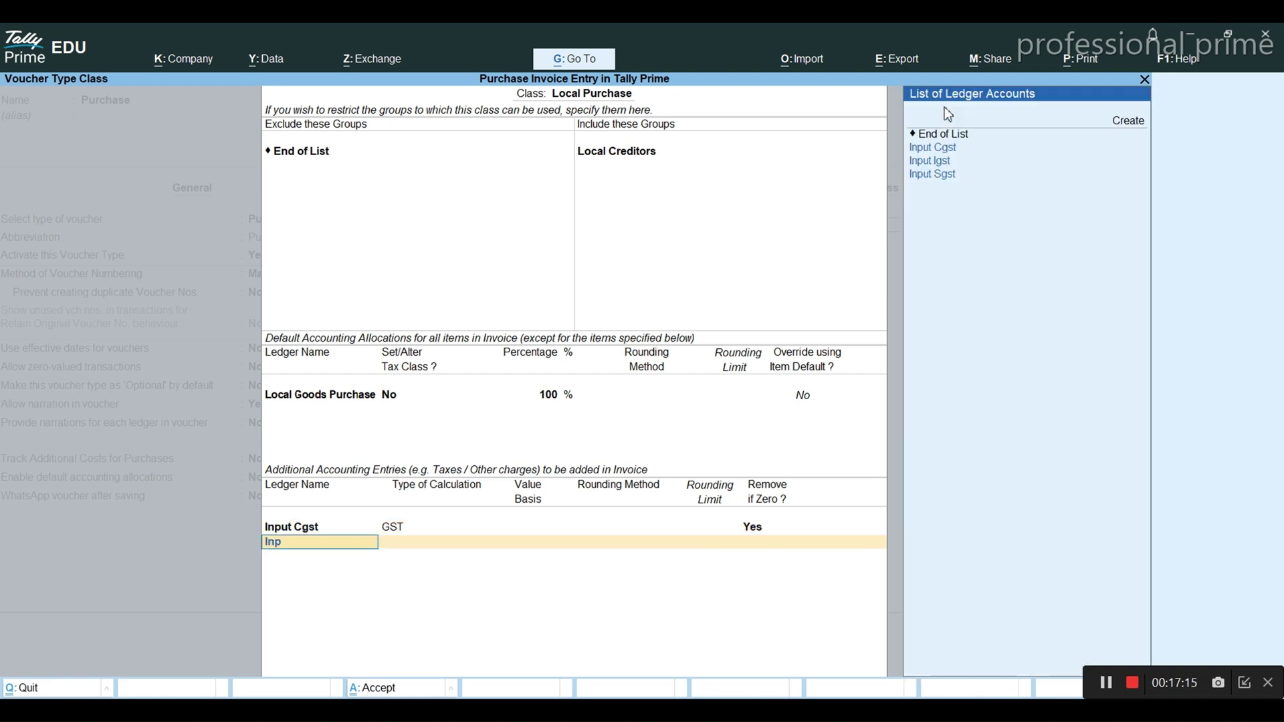
pyautogui.press('Return')
pyautogui.press('Return')
pyautogui.press('Return')
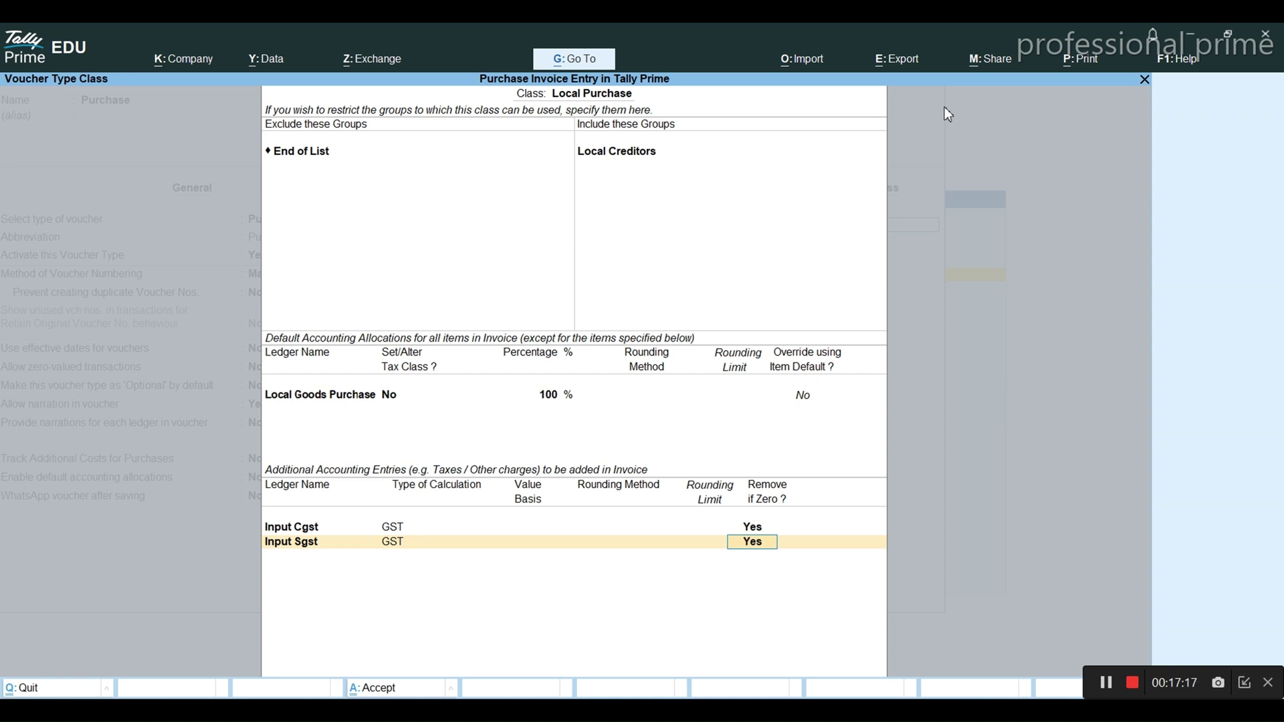
pyautogui.press('Return')
pyautogui.press('Return')
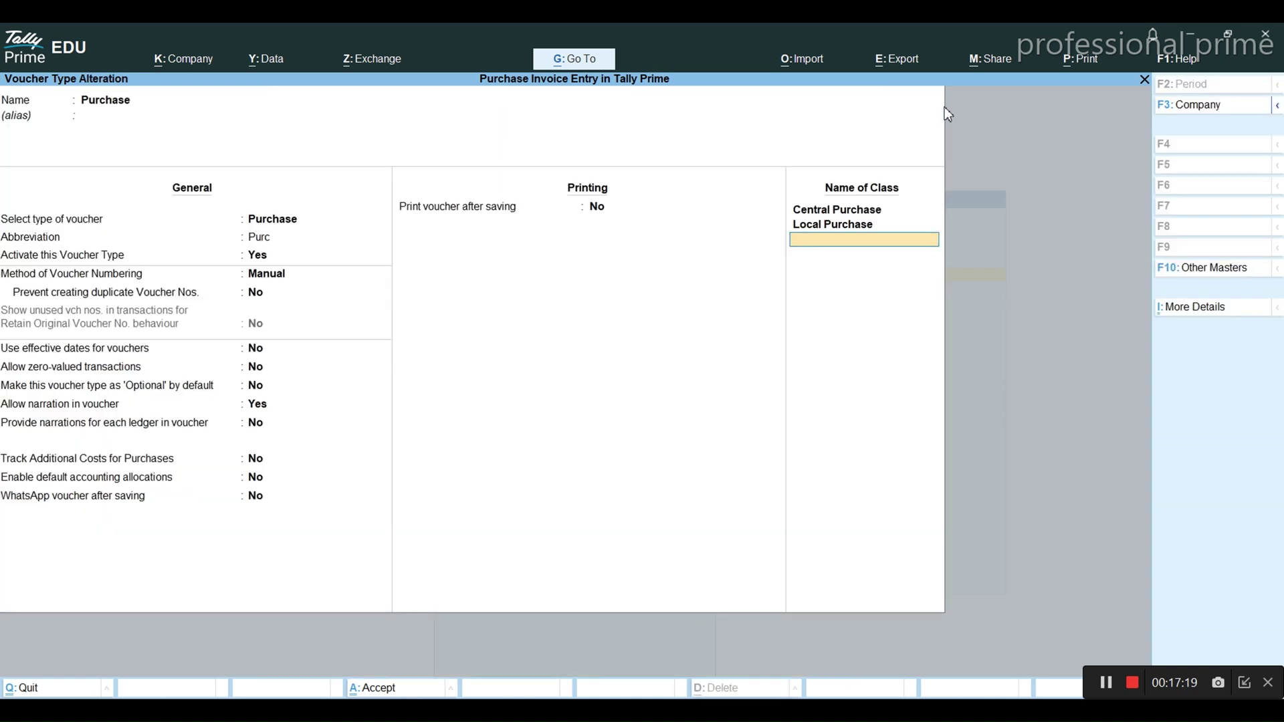
# - Save the altered Purchase voucher type and switch to the Word document with the example purchases
pyautogui.press('Return')
pyautogui.press('Return')
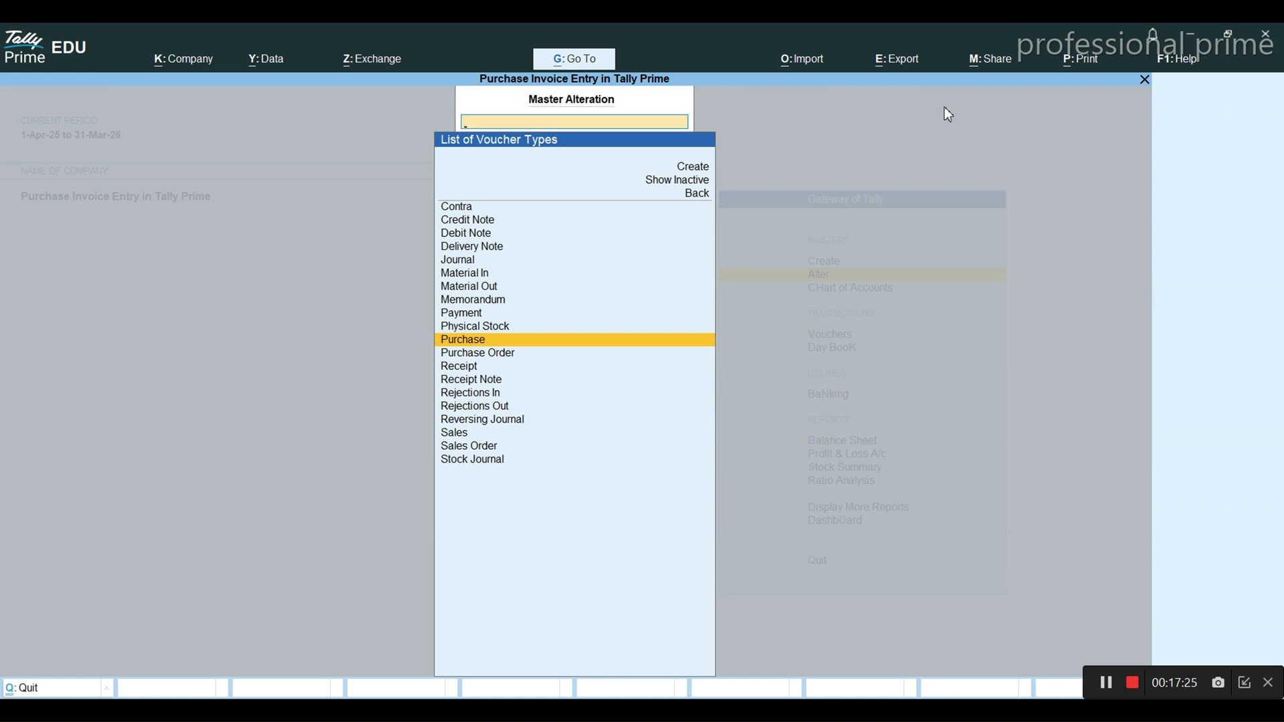
pyautogui.hotkey('alt', 'Tab')
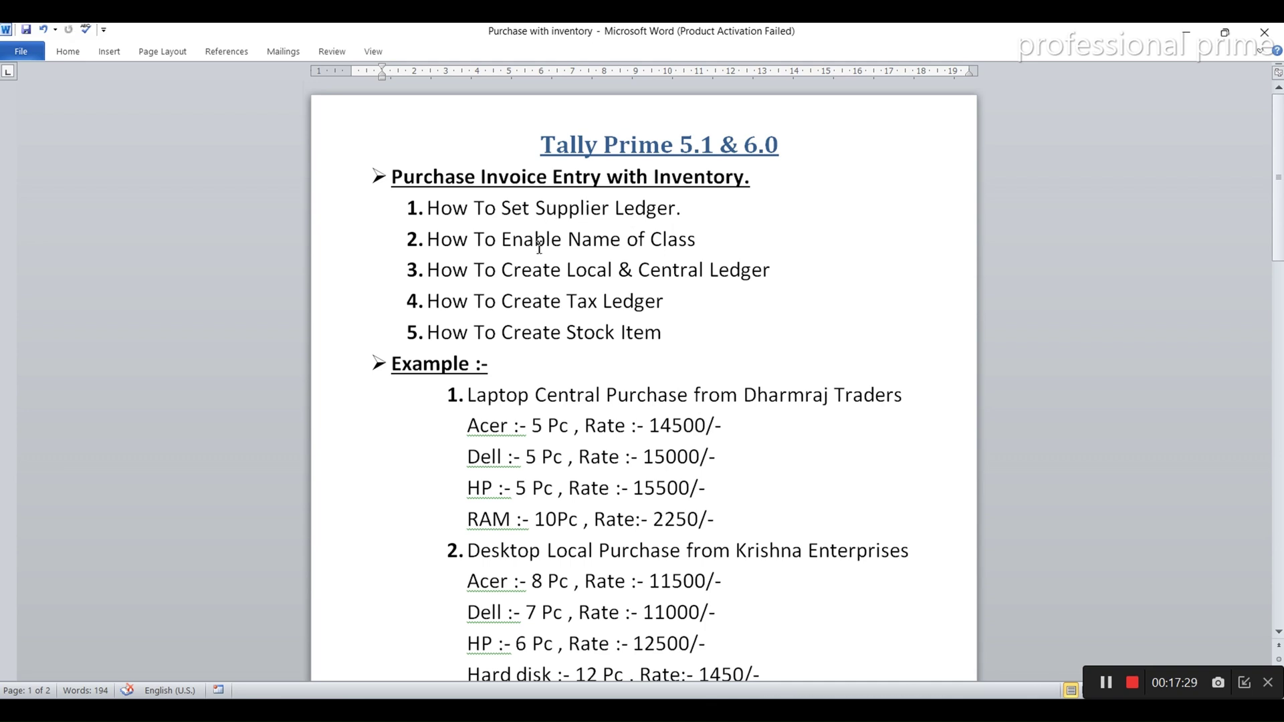
# - Switch back to TallyPrime, leave the voucher type alteration and open voucher entry
pyautogui.hotkey('alt', 'Tab')
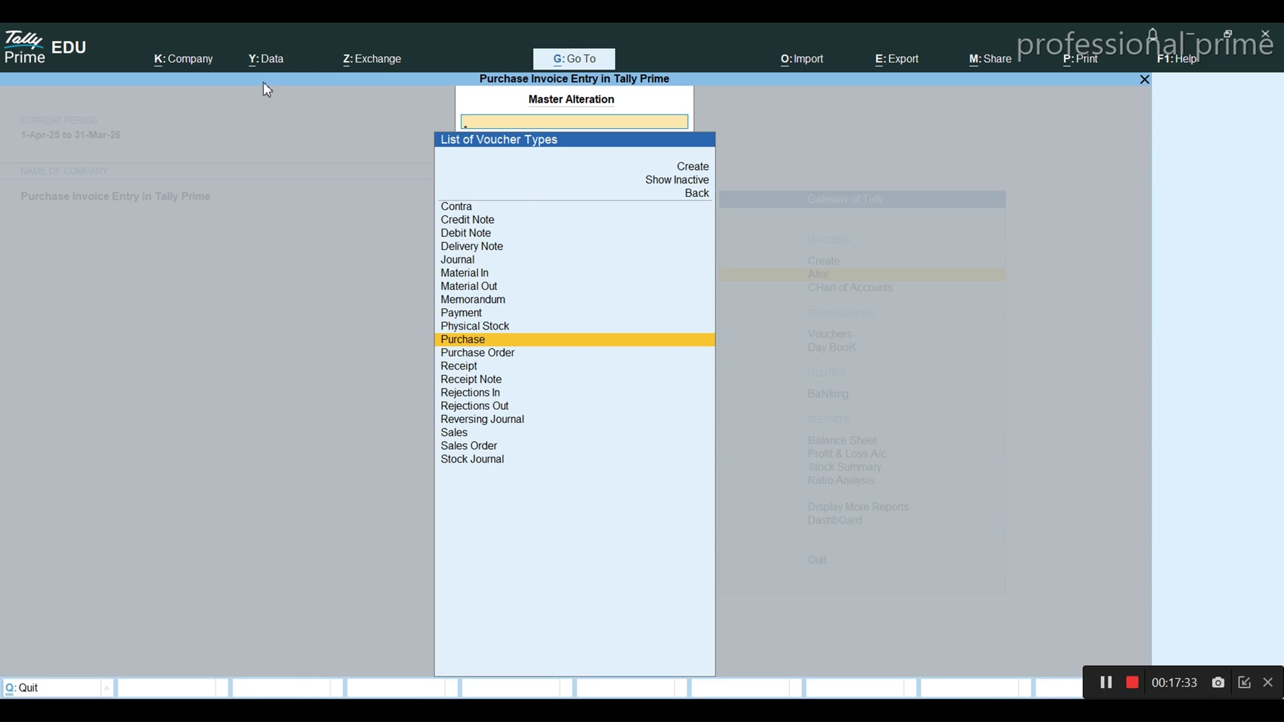
pyautogui.press('Escape')
pyautogui.press('Escape')
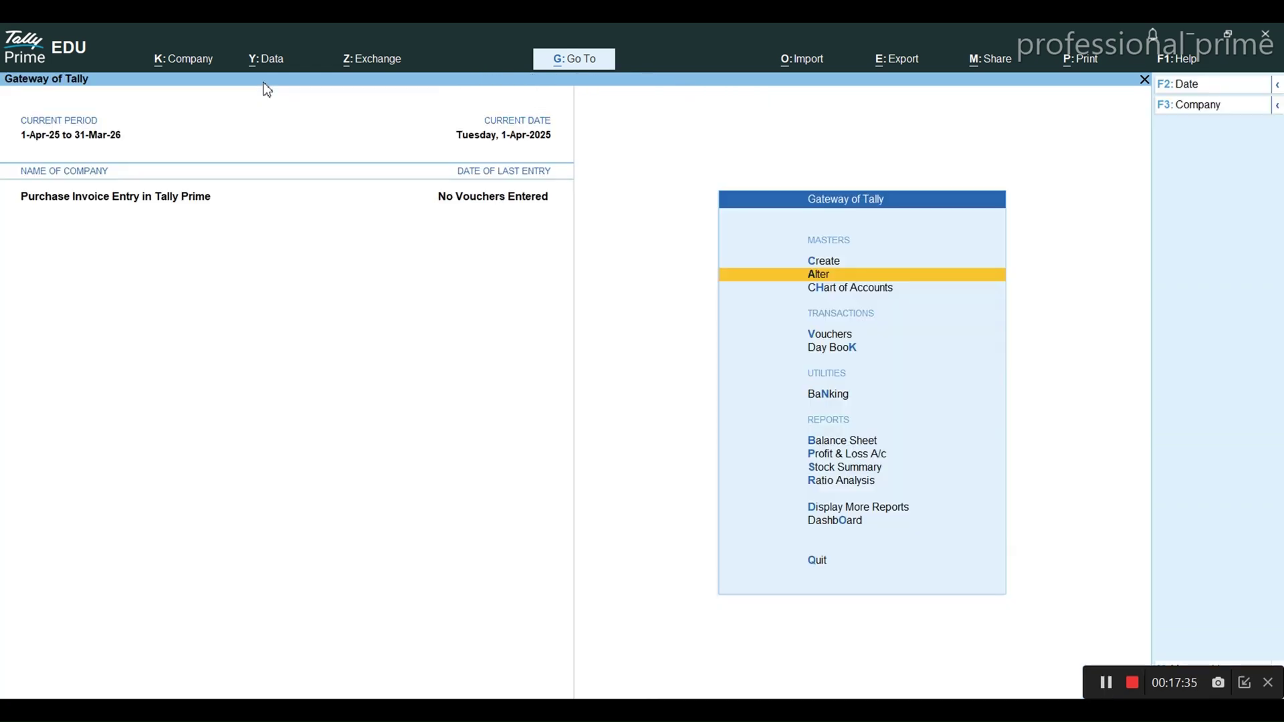
pyautogui.press('Down')
pyautogui.press('Down')
pyautogui.press('Return')
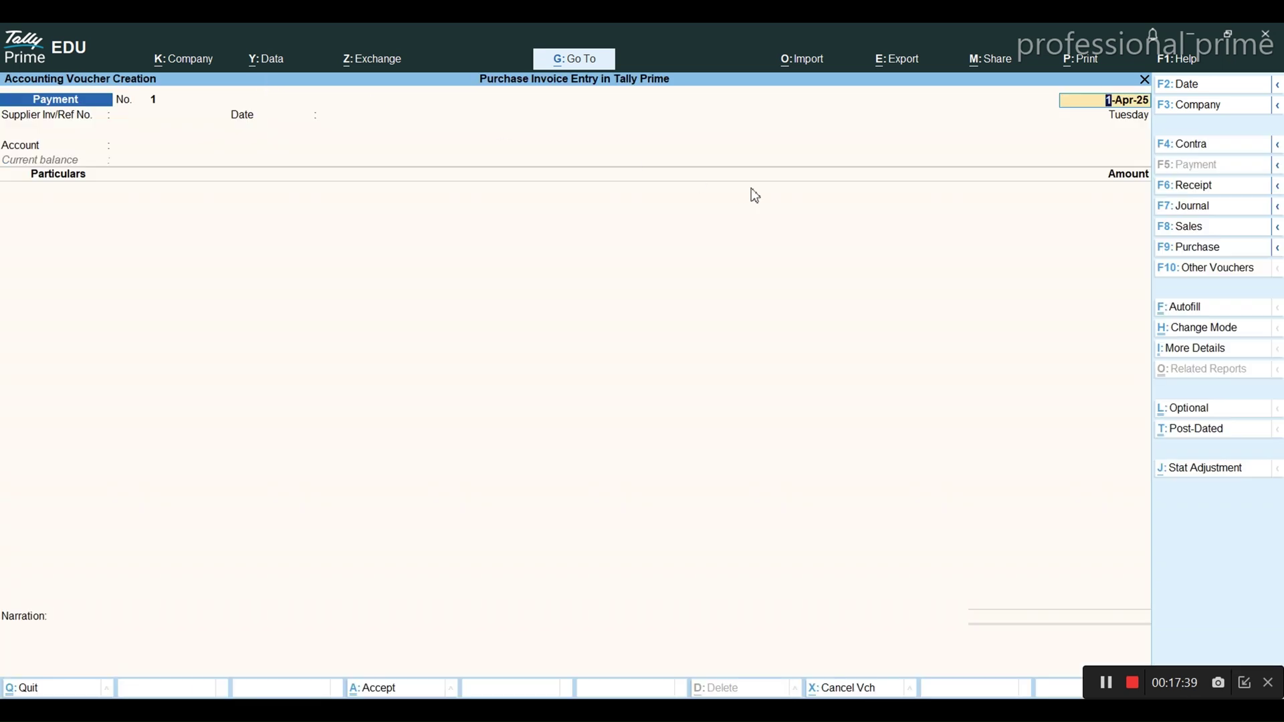
# - Start a Purchase voucher using the Central Purchase class
pyautogui.click(1195, 249)
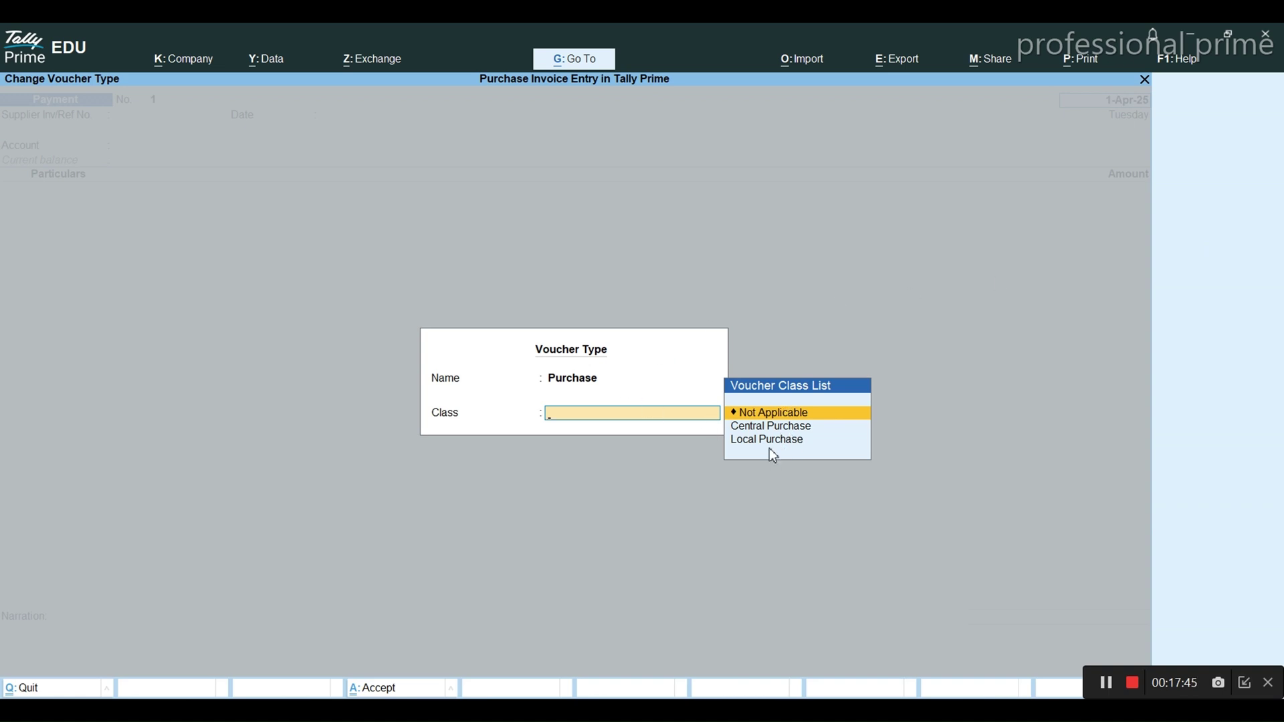
pyautogui.press('Down')
pyautogui.press('Down')
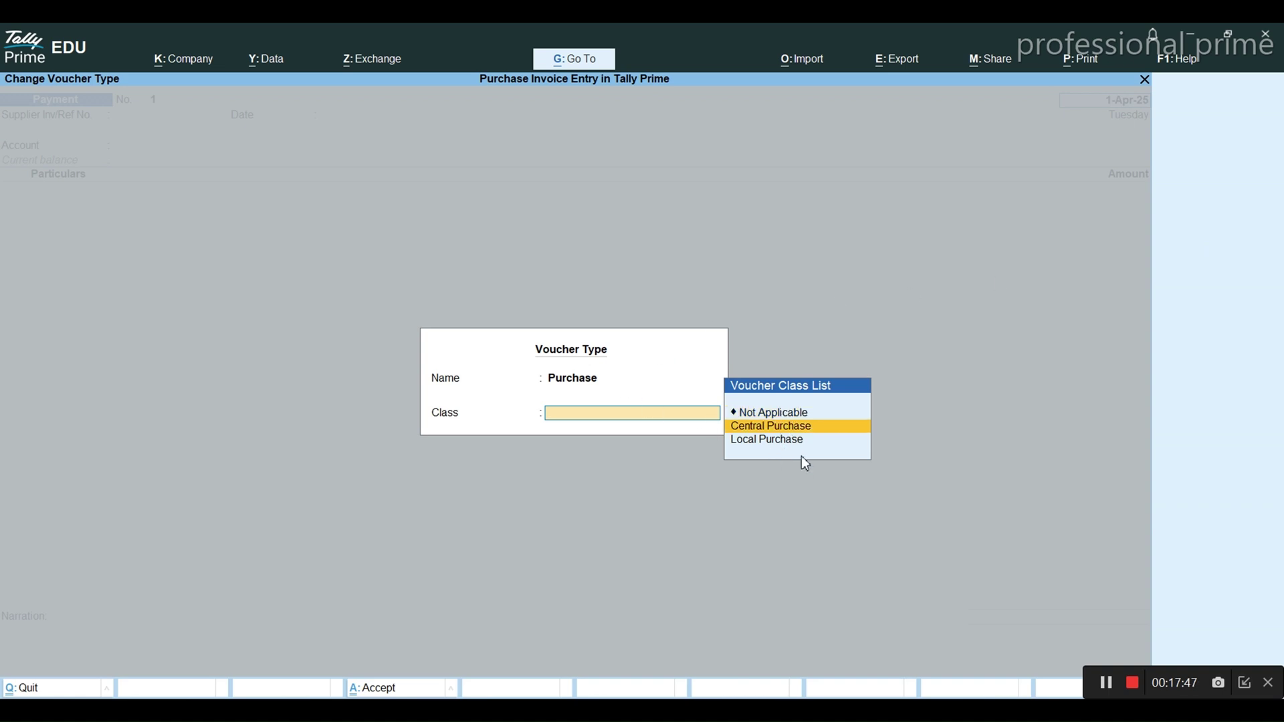
pyautogui.press('Up')
pyautogui.press('Return')
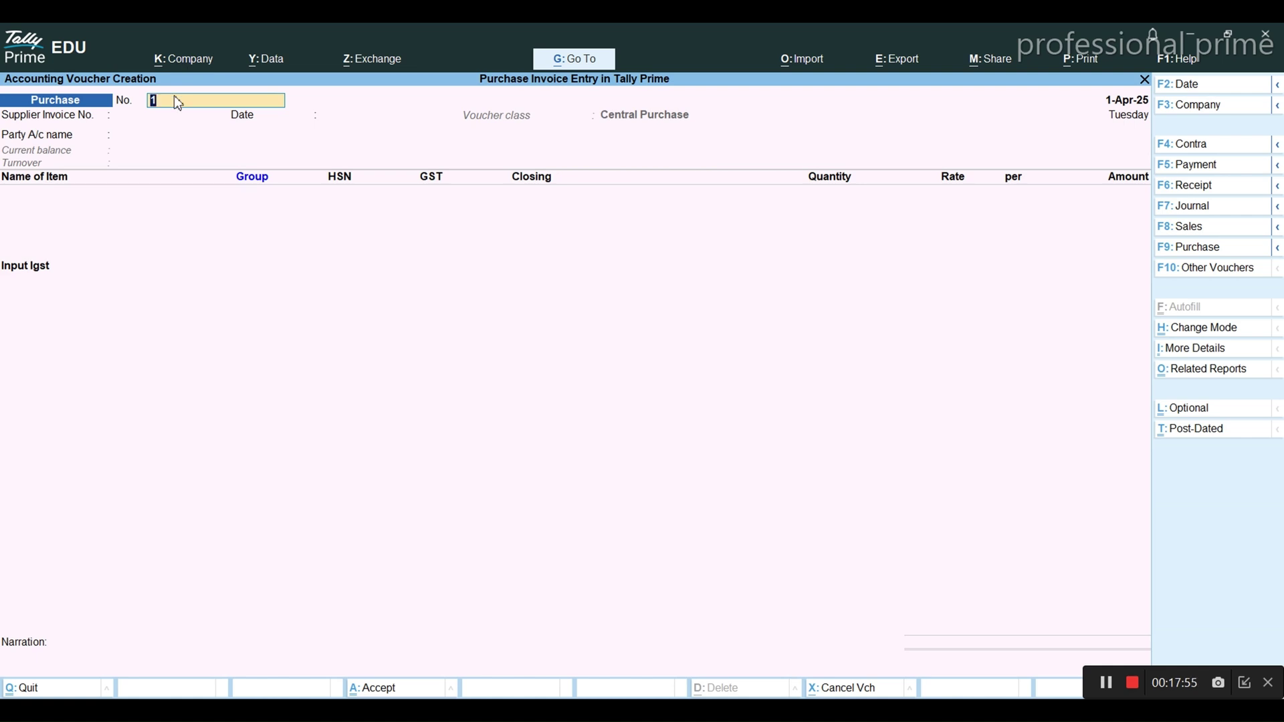
# - Set both the voucher number and the supplier invoice number to 123, keeping 1-Apr-25 as the date
pyautogui.write('3')
pyautogui.press('Return')
pyautogui.press('Return')
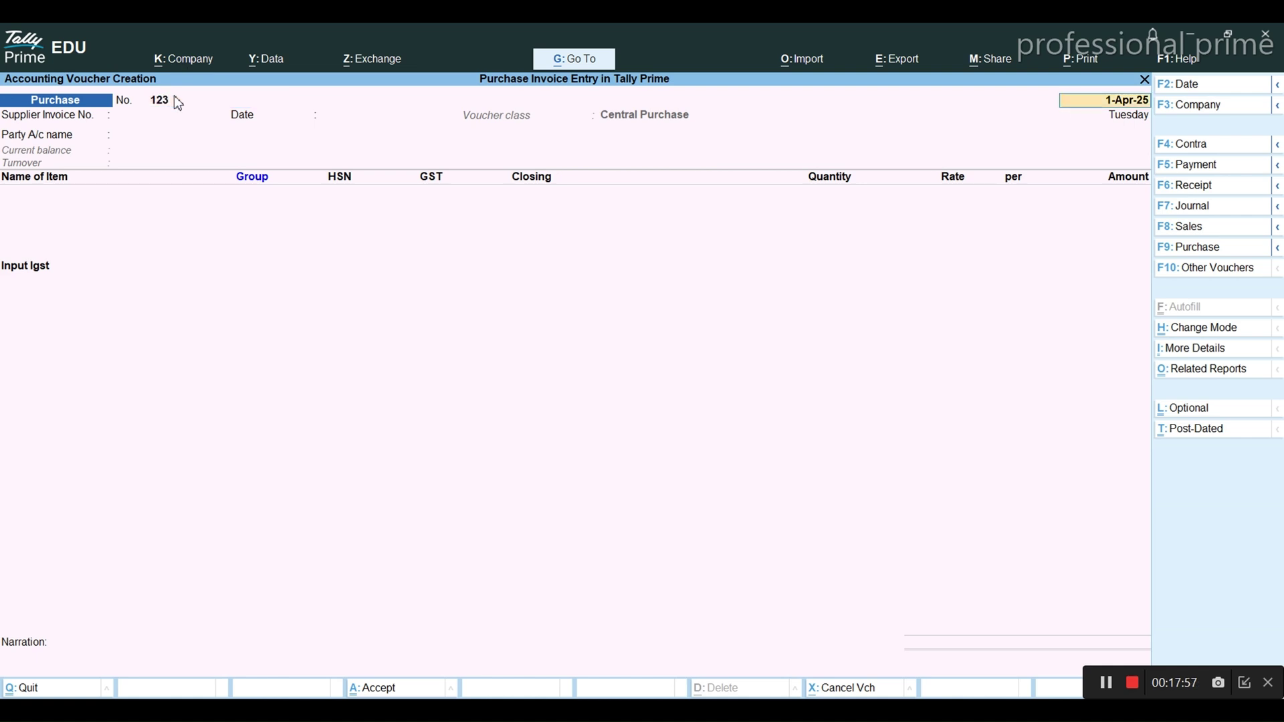
pyautogui.write('123')
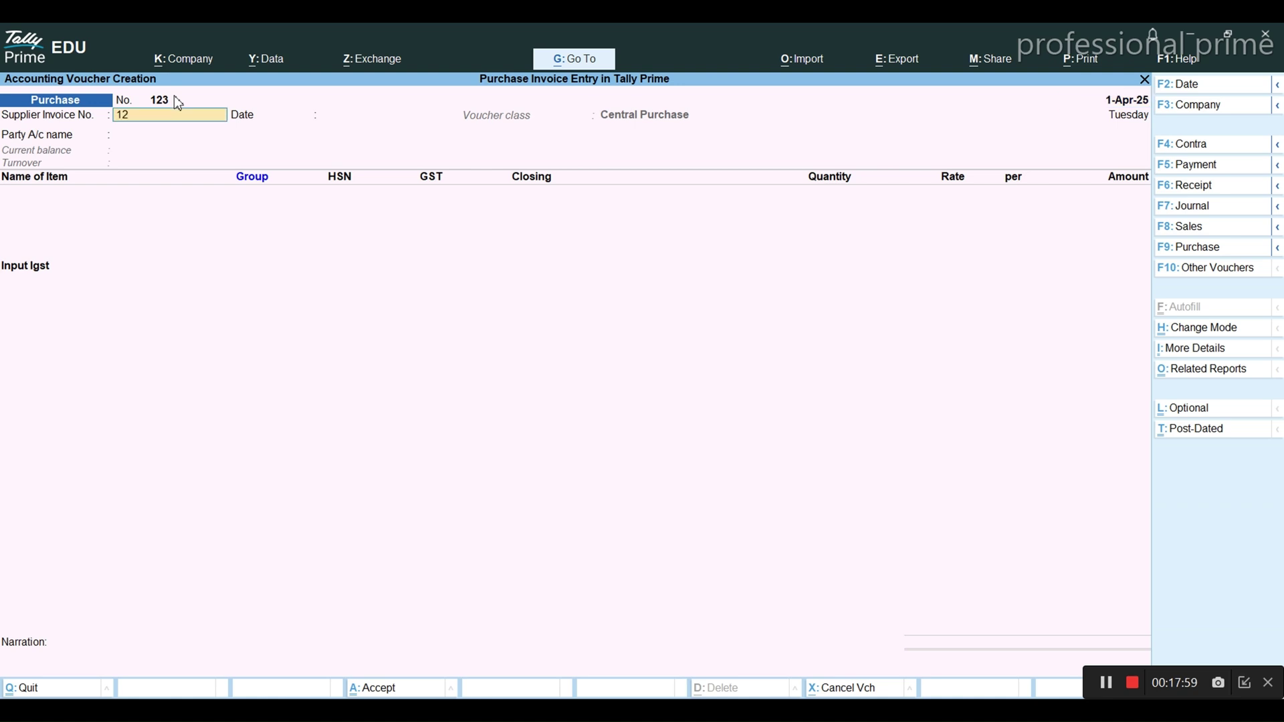
pyautogui.press('Return')
pyautogui.press('Return')
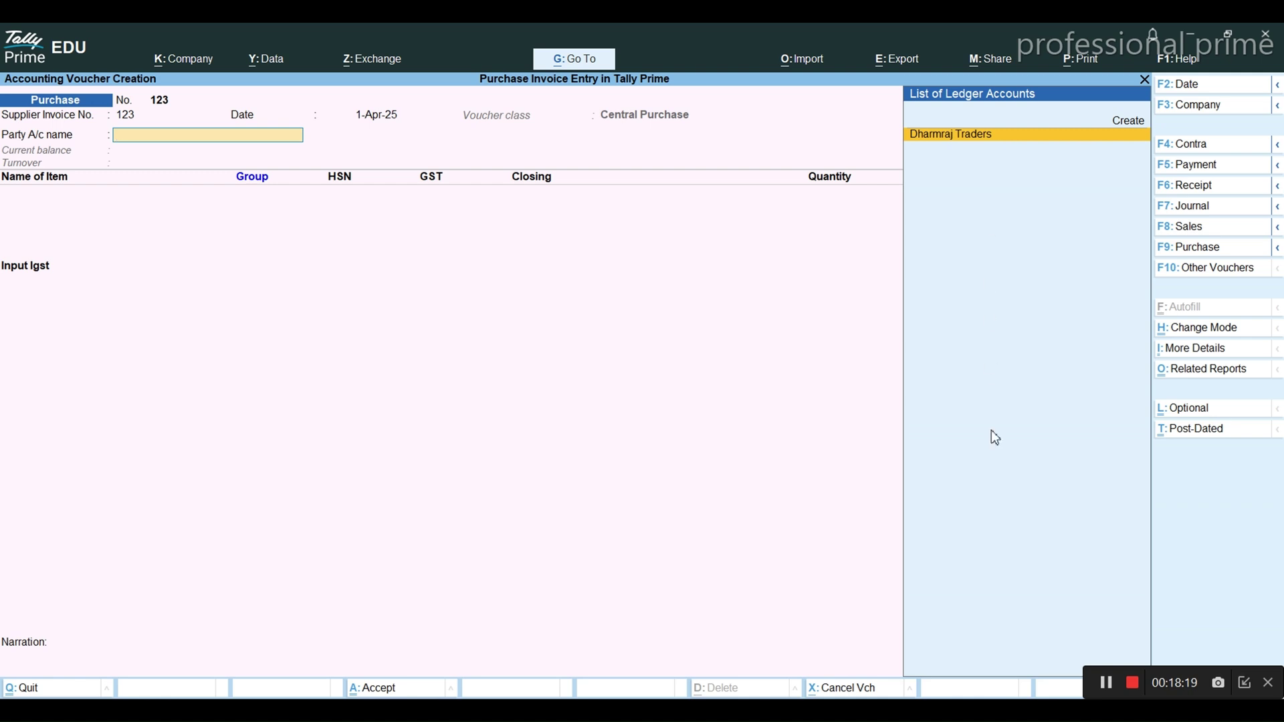
# - Choose Dharmraj Traders as the party account and accept its receipt and party details with the receipt fields blank
pyautogui.press('Return')
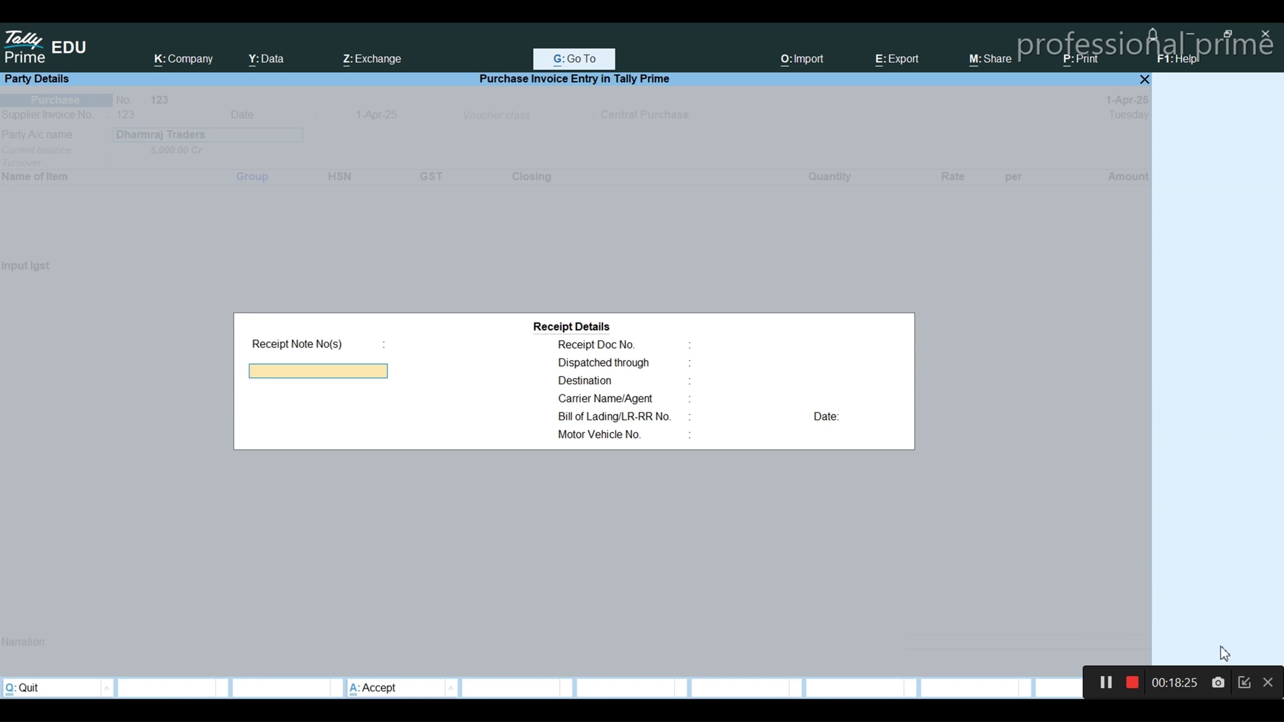
pyautogui.click(1109, 679)
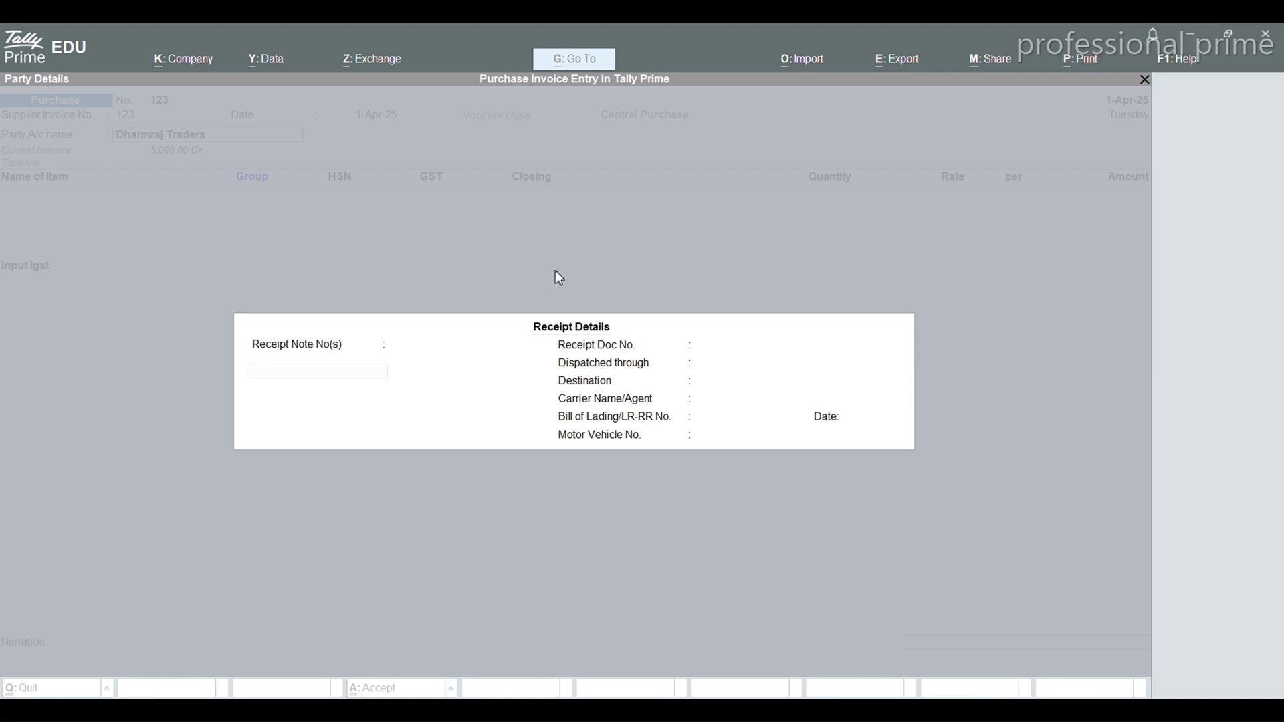
pyautogui.click(694, 224)
pyautogui.press('Return')
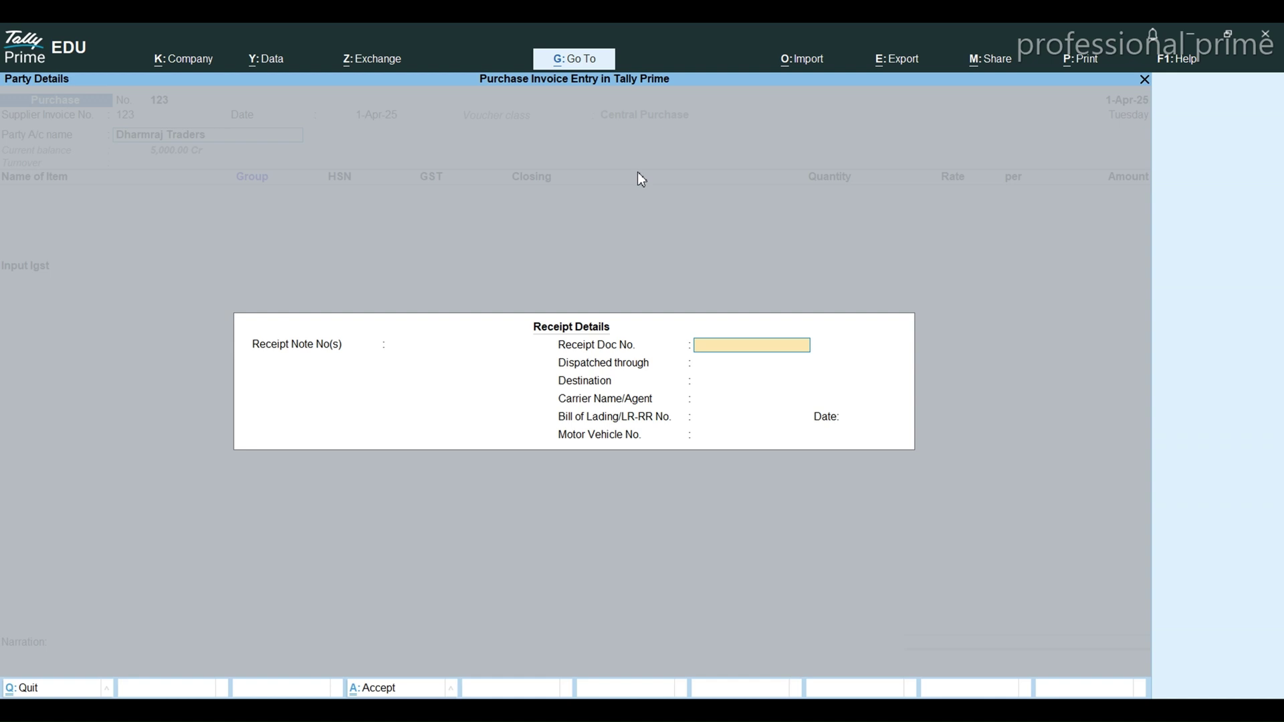
pyautogui.press('Return')
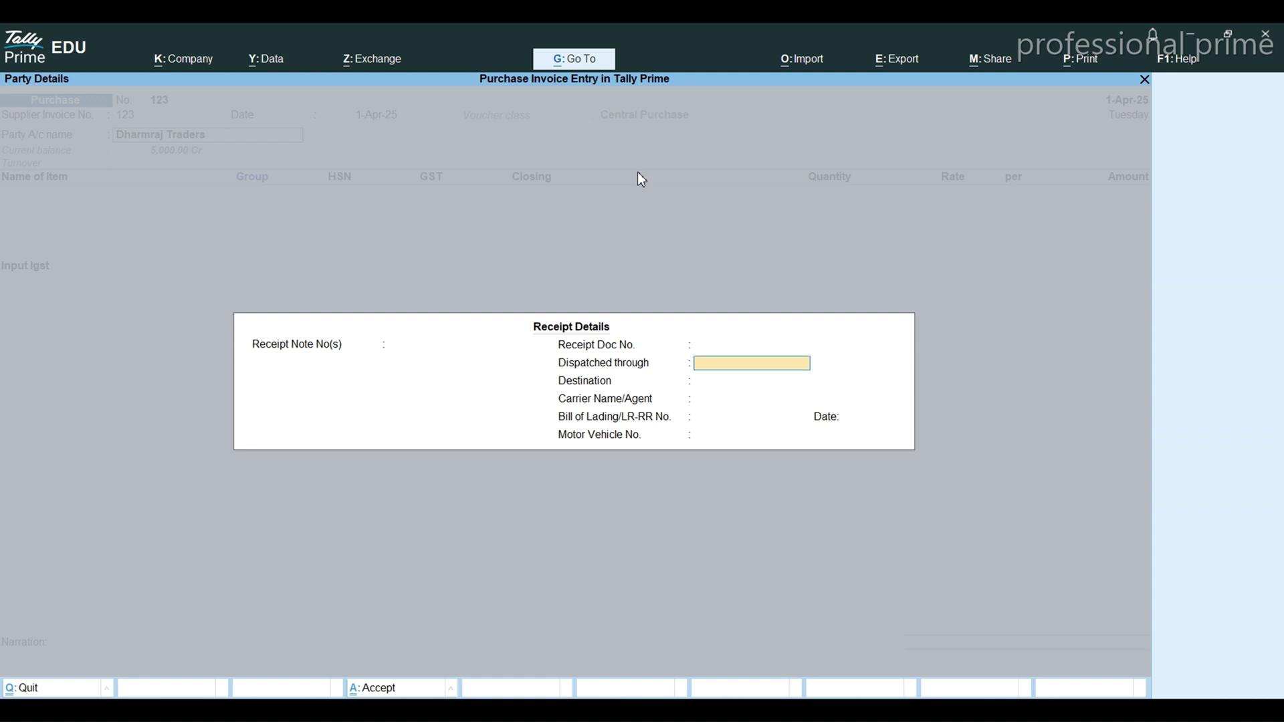
pyautogui.press('Return')
pyautogui.press('Return')
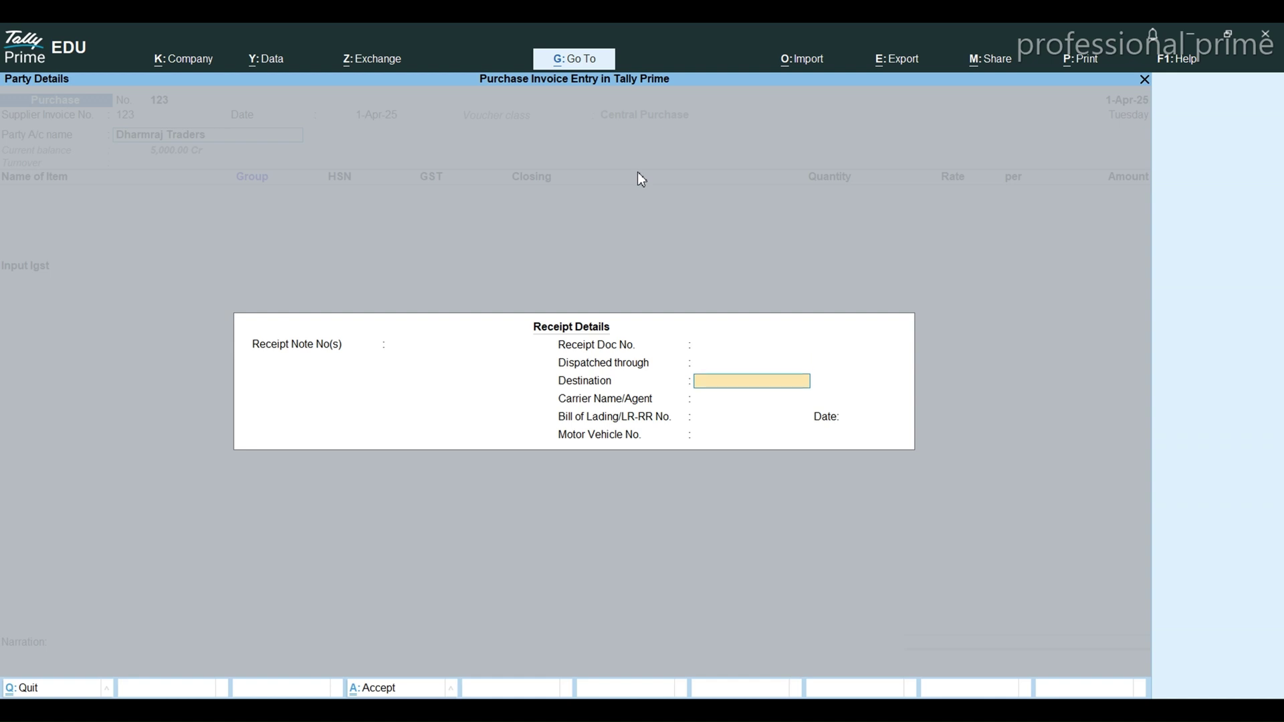
pyautogui.hotkey('ctrl', 'a')
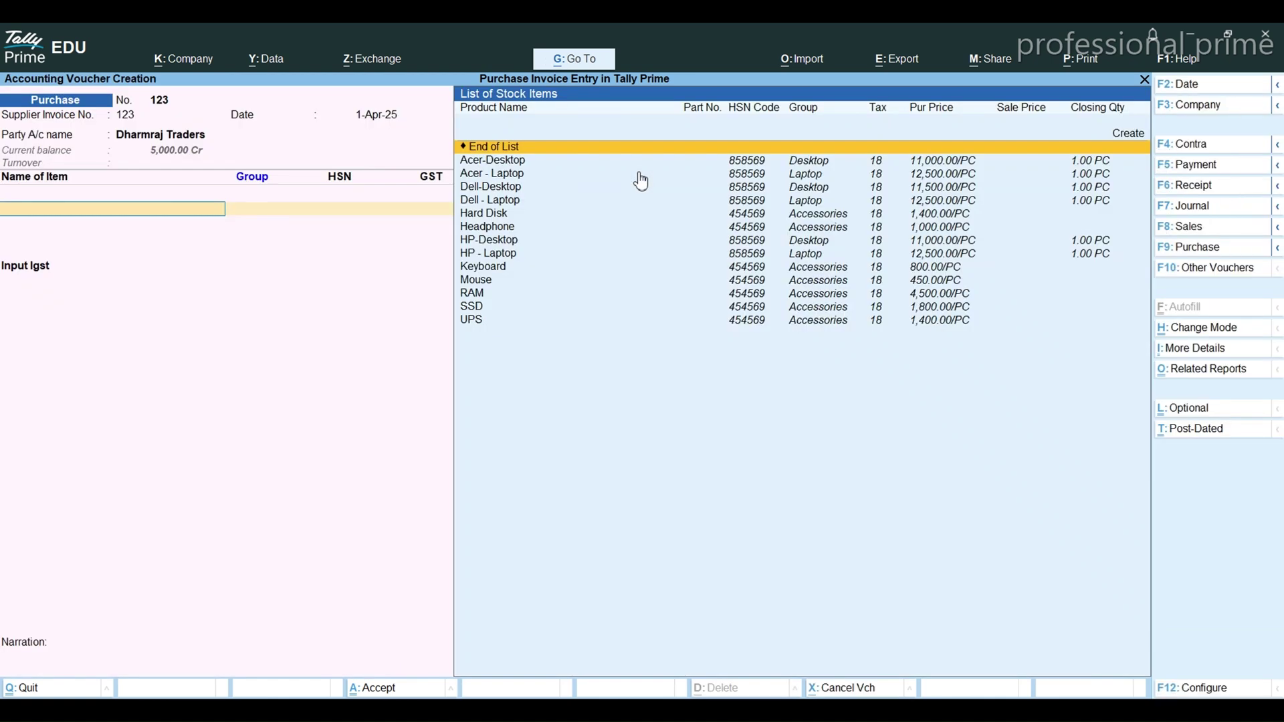
# - Add Acer - Laptop with MRP 17,500.00/PC, quantity 5 PC and rate 12,500.00, consulting the example purchases in Word
pyautogui.hotkey('alt', 'Tab')
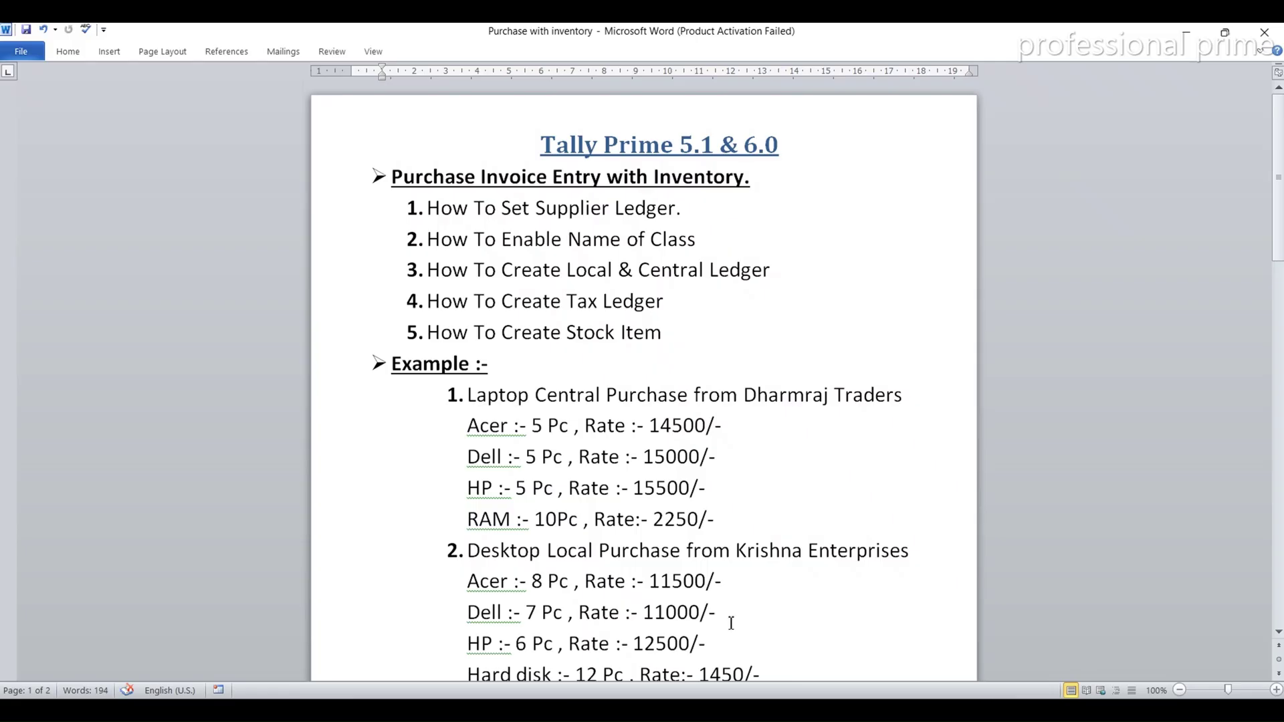
pyautogui.hotkey('alt', 'Tab')
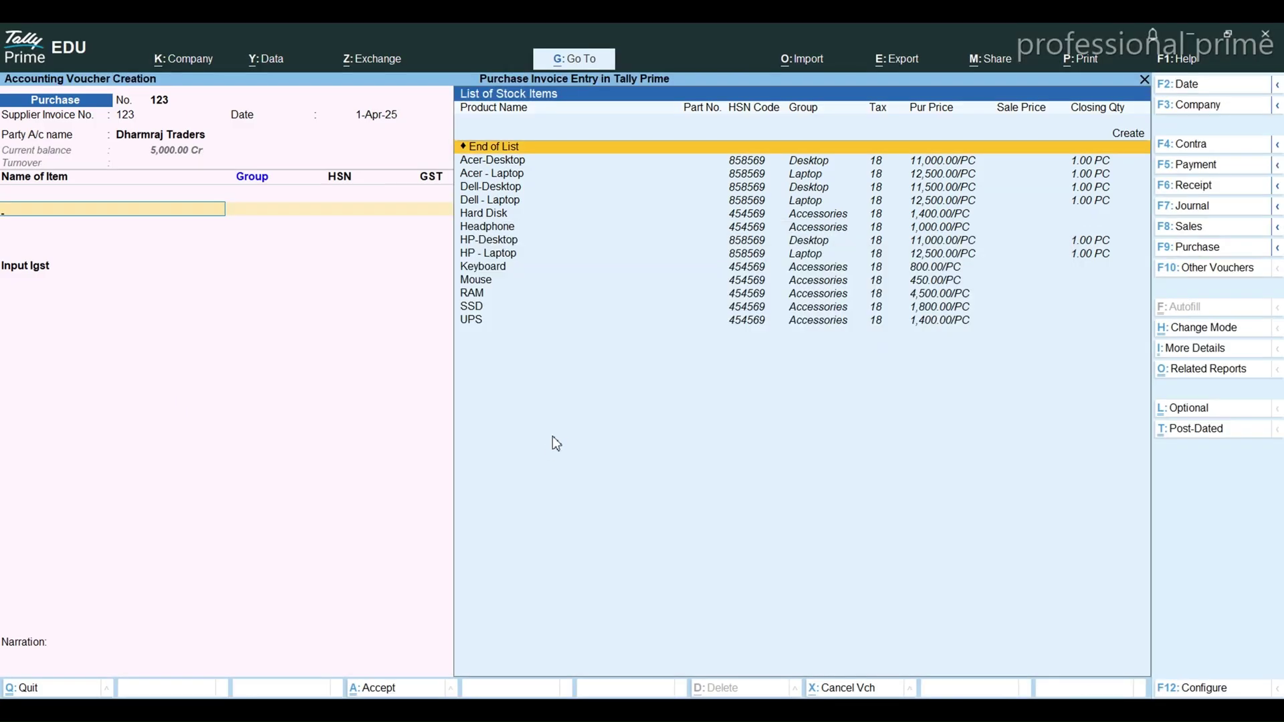
pyautogui.write('Acer')
pyautogui.press('Down')
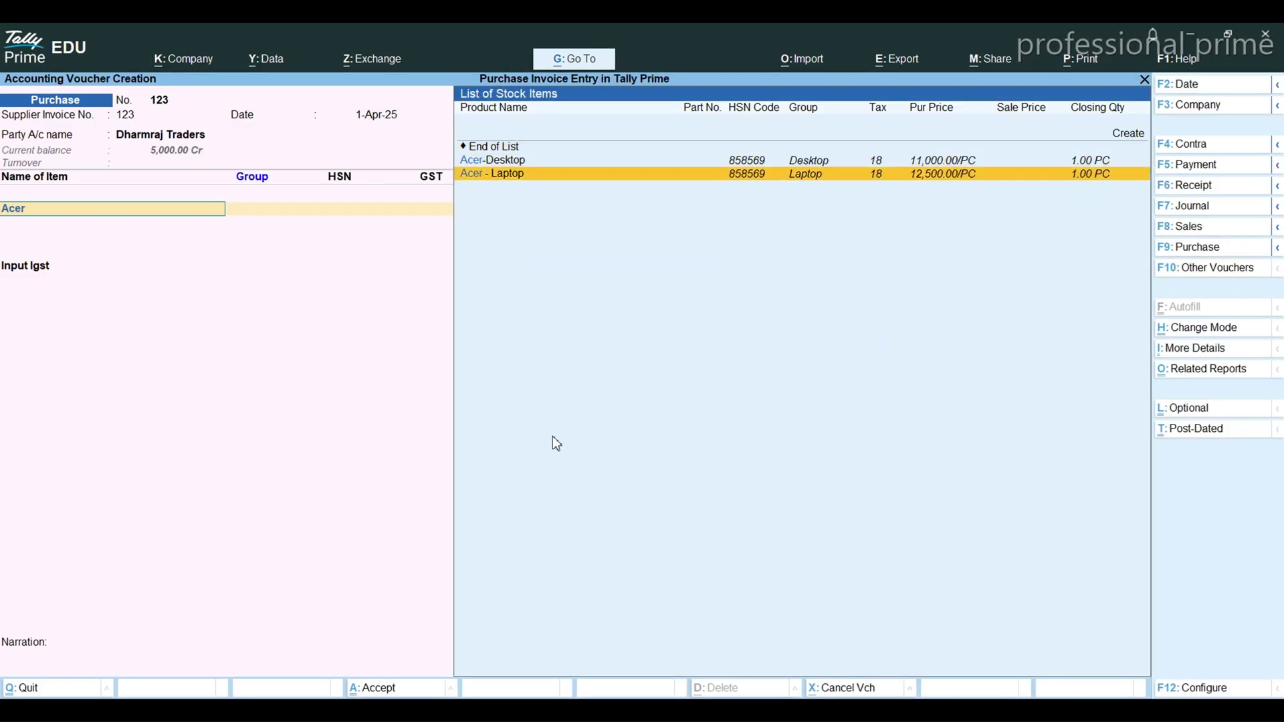
pyautogui.press('Return')
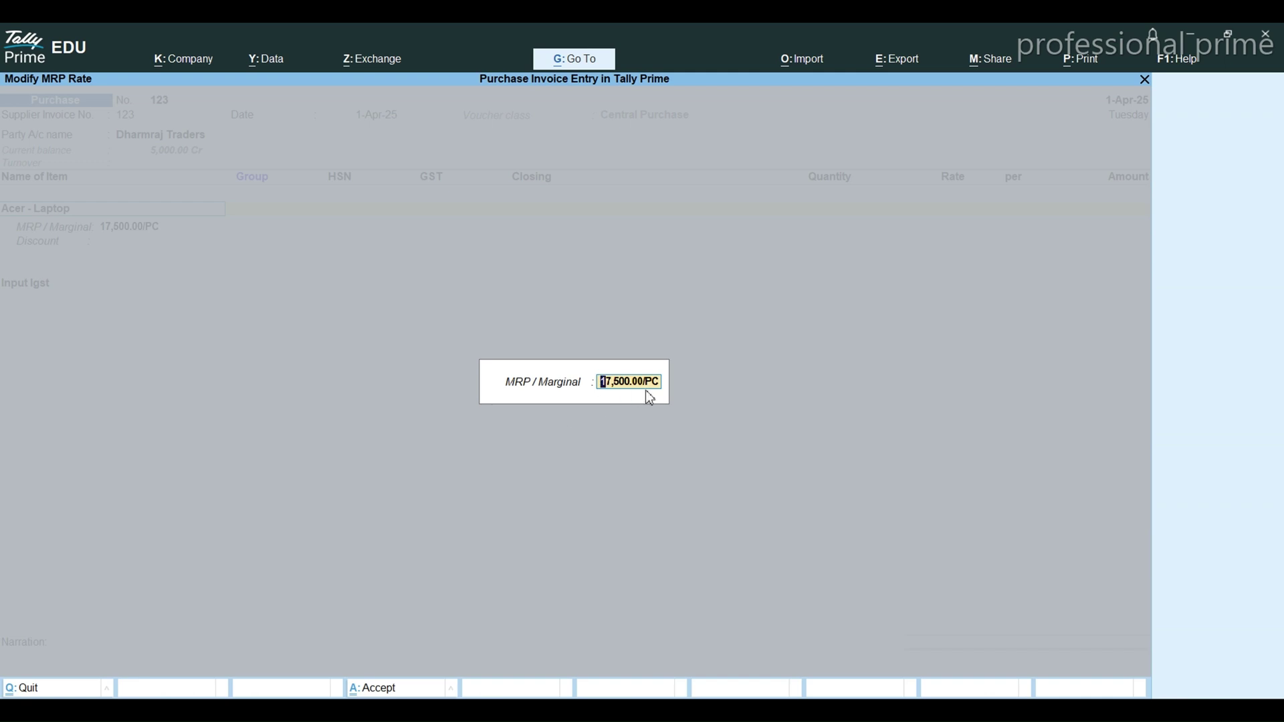
pyautogui.press('Return')
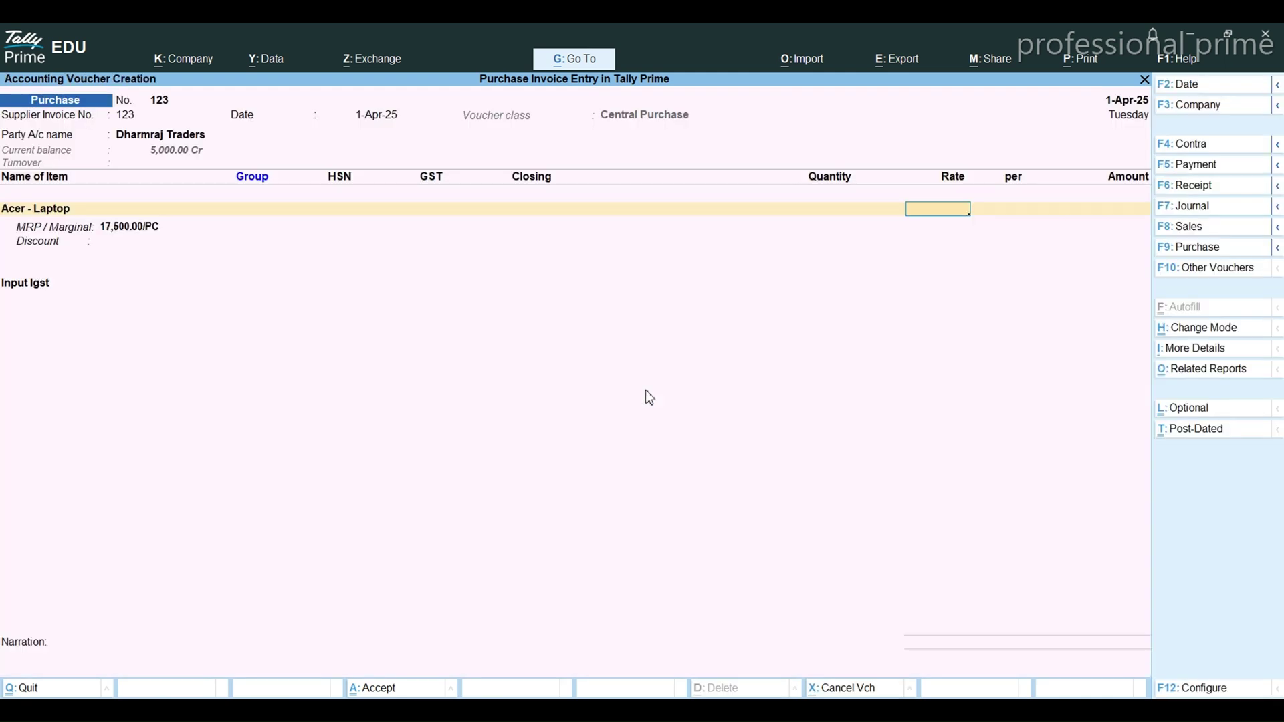
pyautogui.write('5')
pyautogui.press('Return')
pyautogui.press('Return')
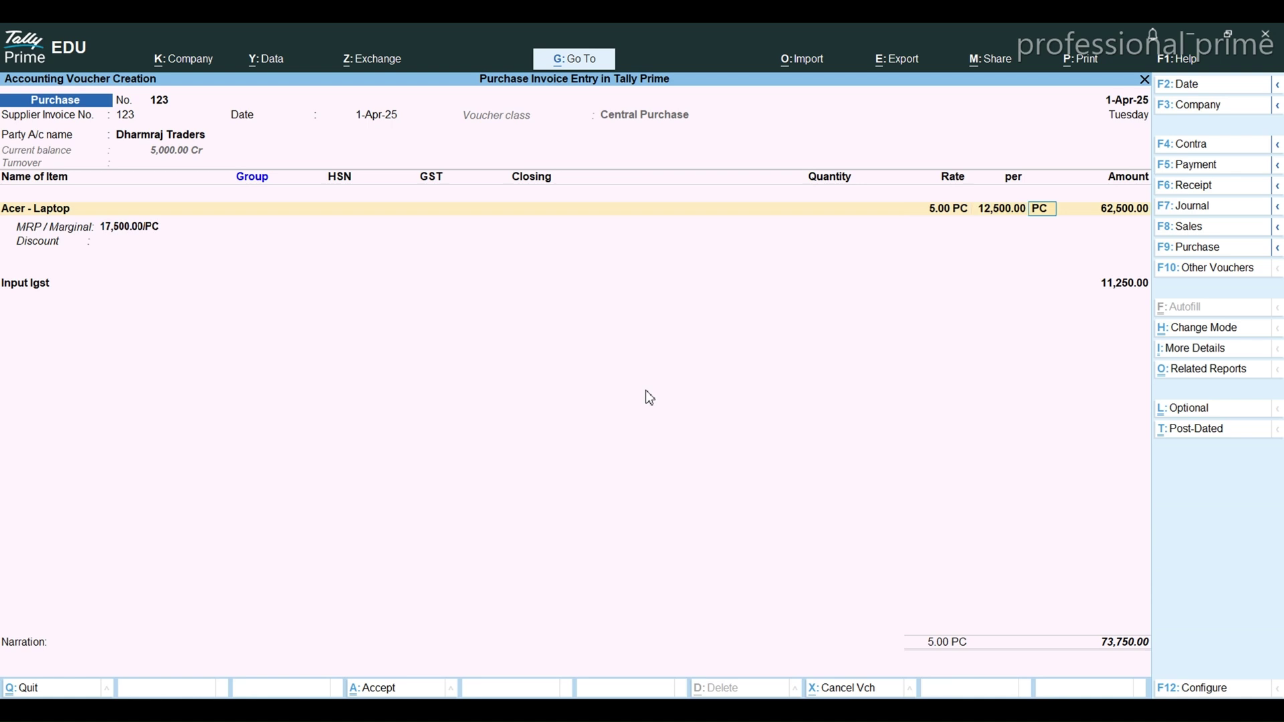
pyautogui.press('Return')
pyautogui.press('Return')
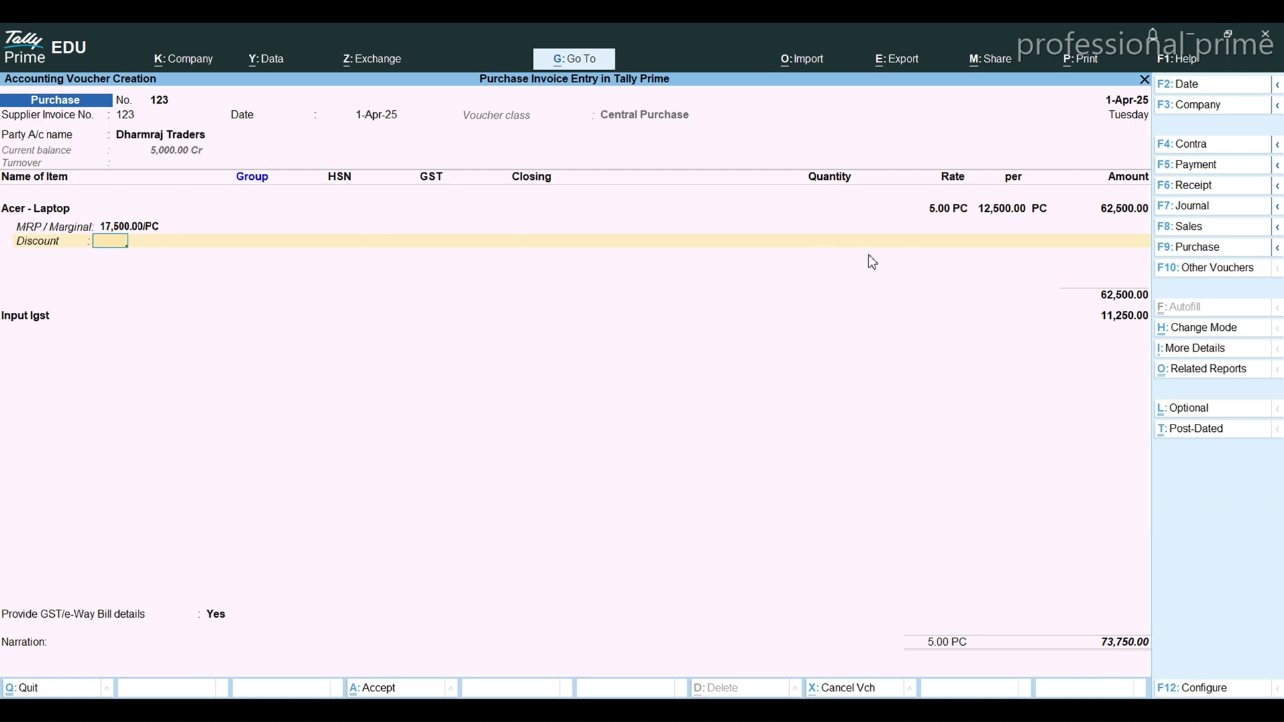
# - Try a 5% discount on the Acer - Laptop line
pyautogui.write('5')
pyautogui.press('Return')
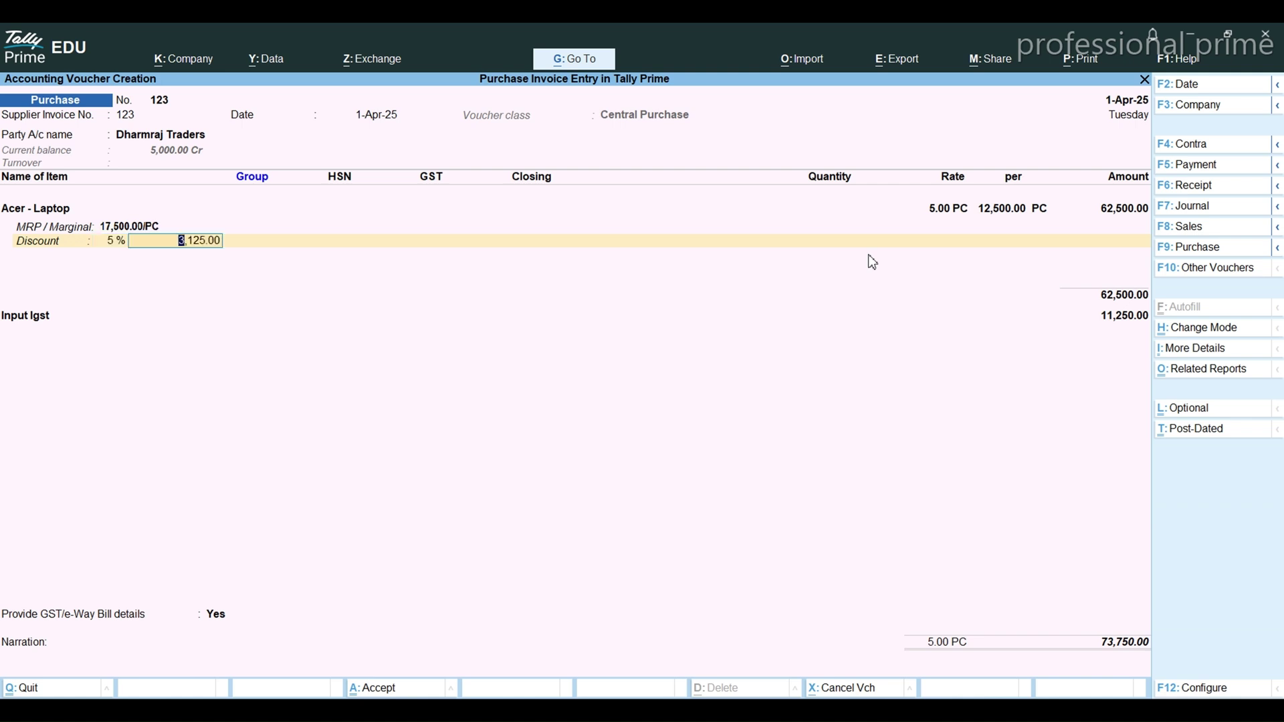
pyautogui.hotkey('shift', 'Tab')
pyautogui.press('BackSpace')
# - Give the Acer - Laptop line a flat discount of 1,500.00 with no discount percentage
pyautogui.press('Return')
pyautogui.press('BackSpace')
pyautogui.write('2500')
pyautogui.press('BackSpace')
pyautogui.press('BackSpace')
pyautogui.press('BackSpace')
pyautogui.press('BackSpace')
pyautogui.write('1500')
pyautogui.press('Return')
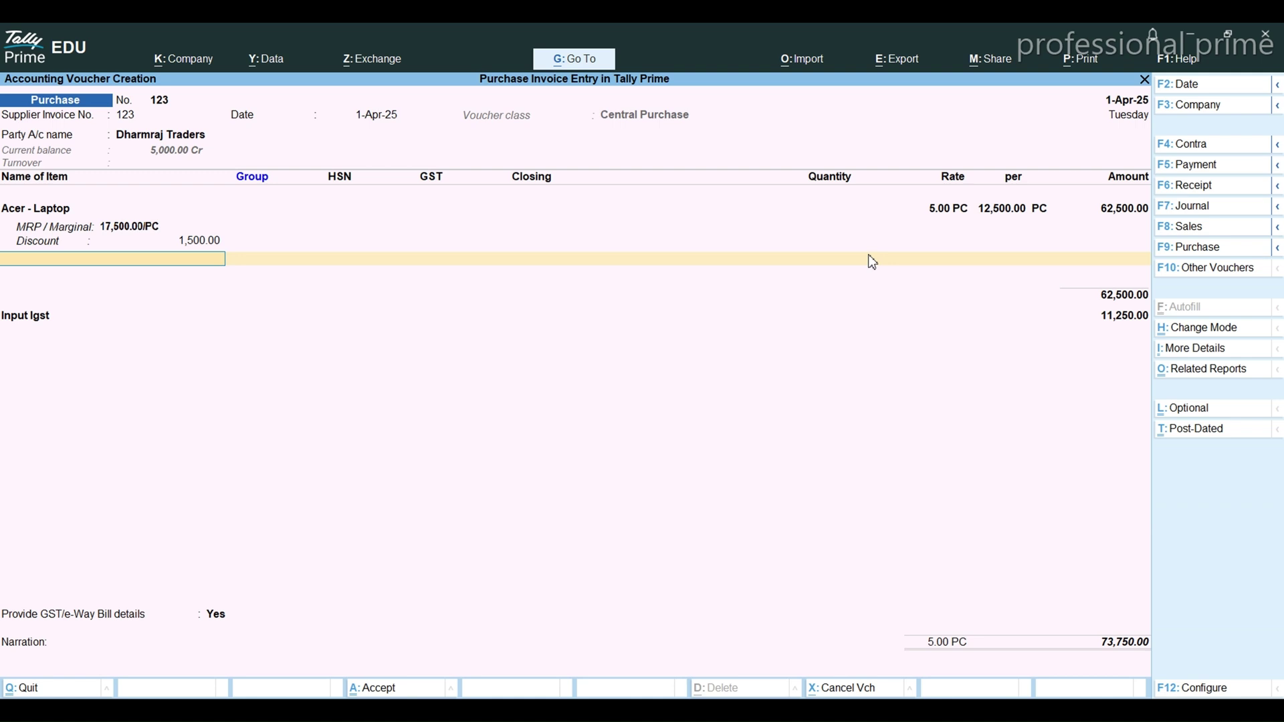
# - Check the example purchases in Word and add Dell - Laptop as the second item of the voucher
pyautogui.hotkey('alt', 'Tab')
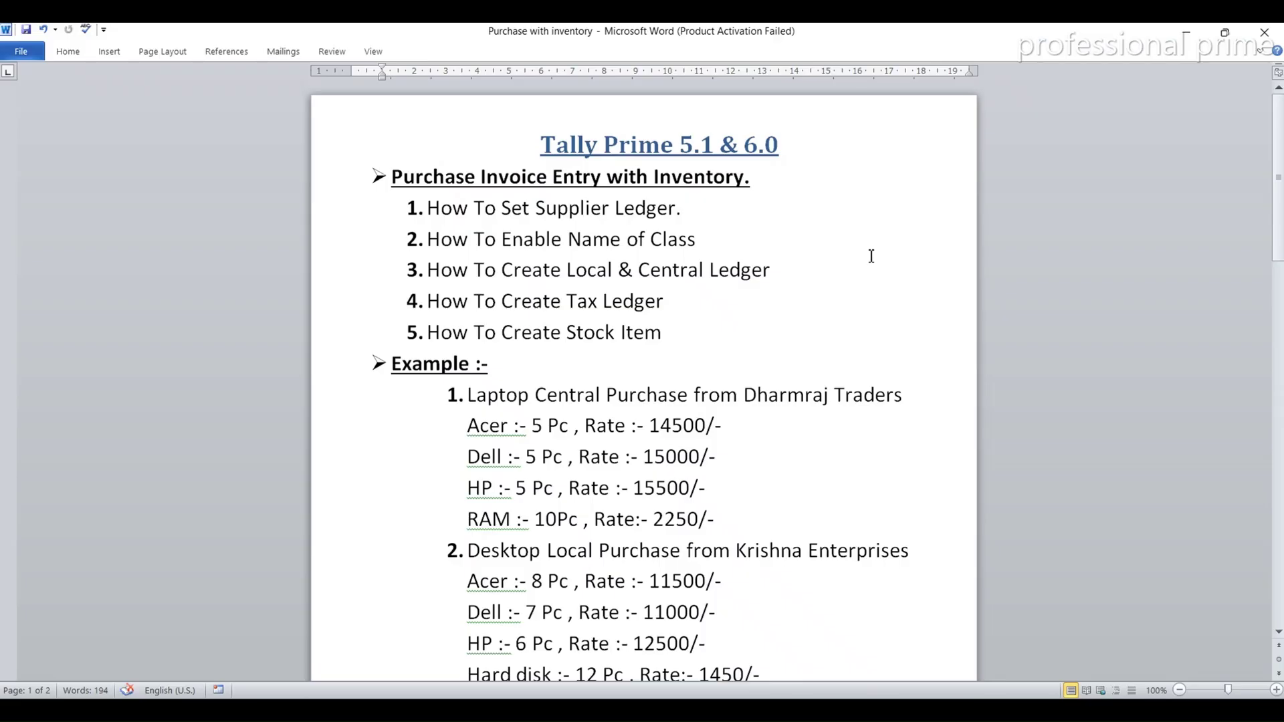
pyautogui.hotkey('alt', 'Tab')
pyautogui.write('Del')
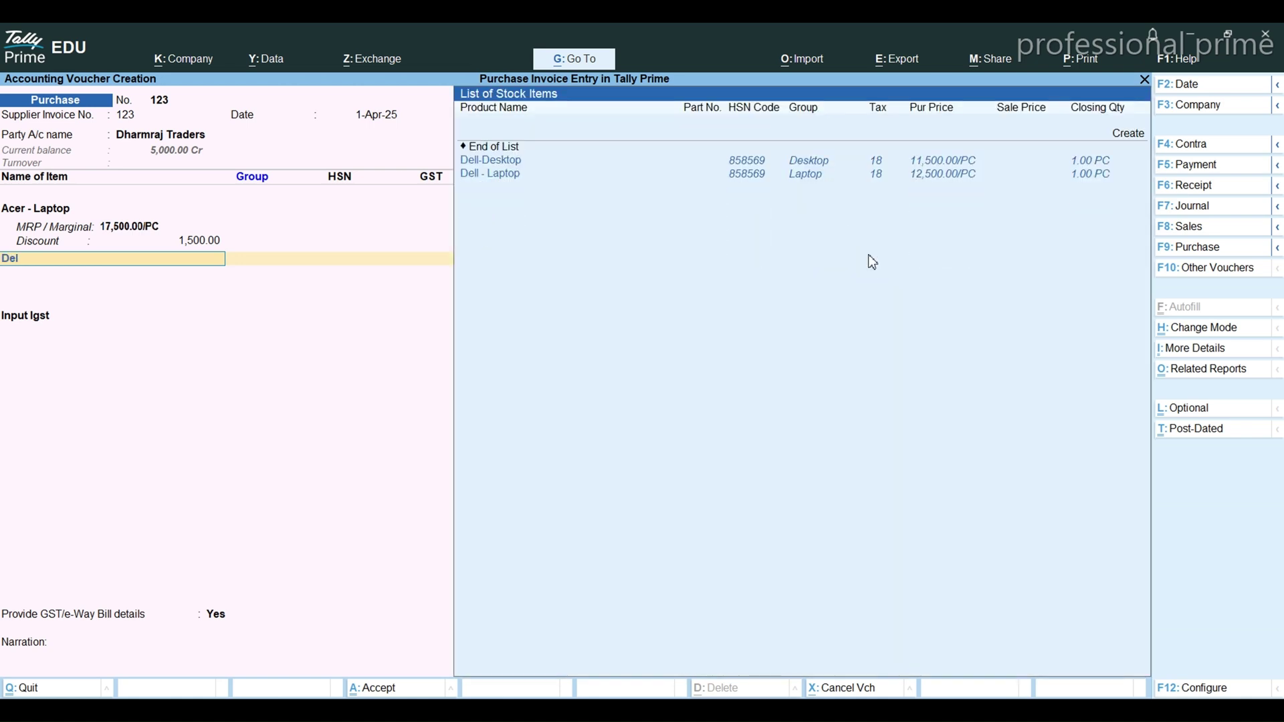
pyautogui.press('Down')
pyautogui.press('Return')
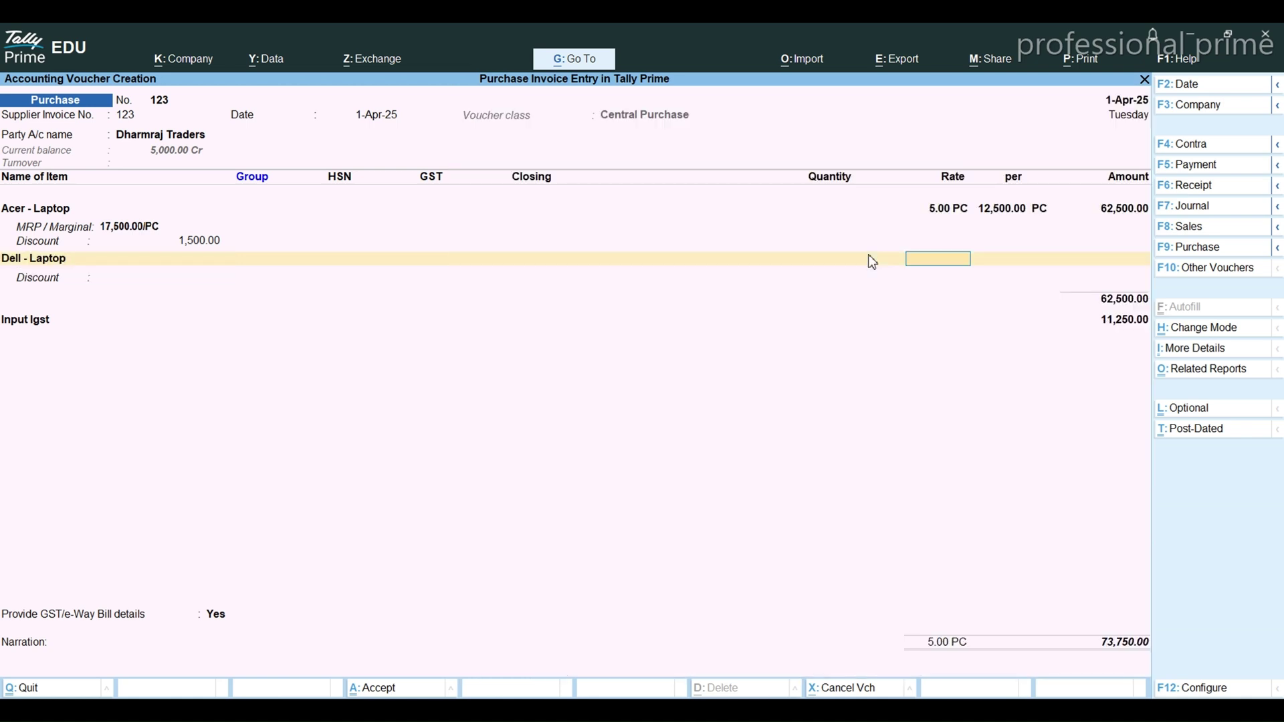
# - Enter 5 PC of Dell - Laptop at rate 12,500.00 with a flat discount of 1,500.00, following the example document for the quantity
pyautogui.hotkey('alt', 'Tab')
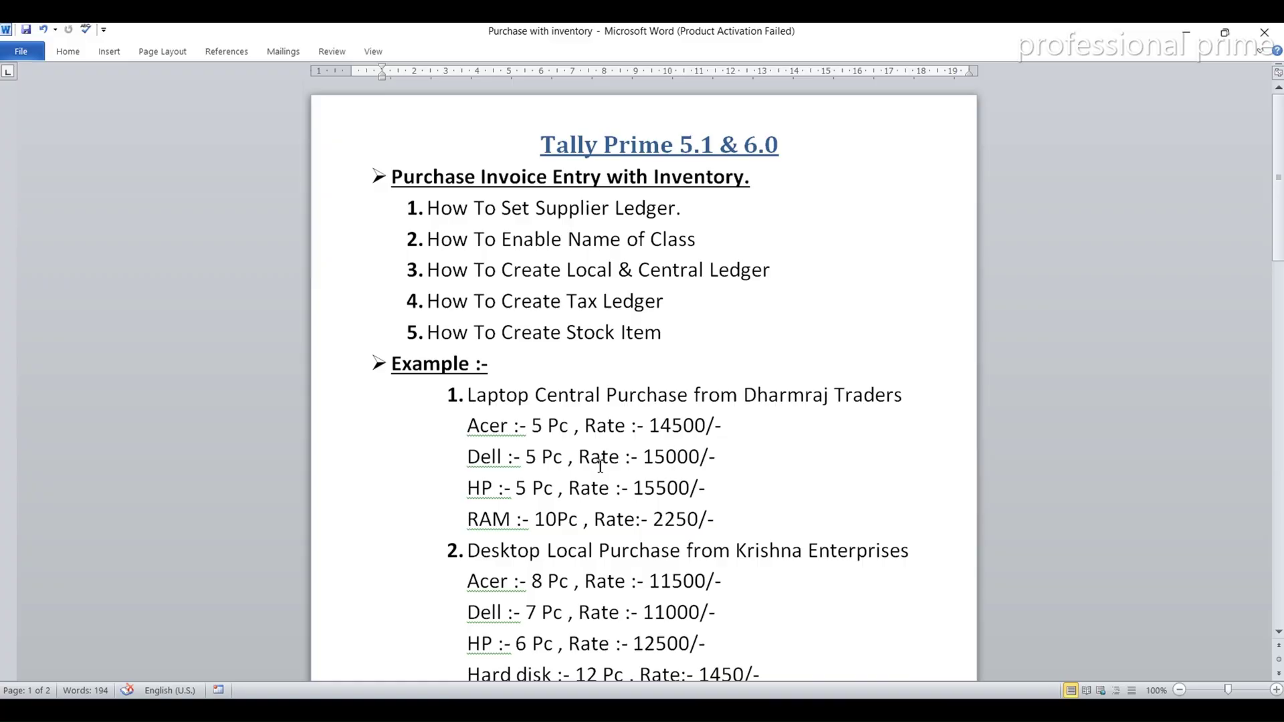
pyautogui.hotkey('alt', 'Tab')
pyautogui.write('5')
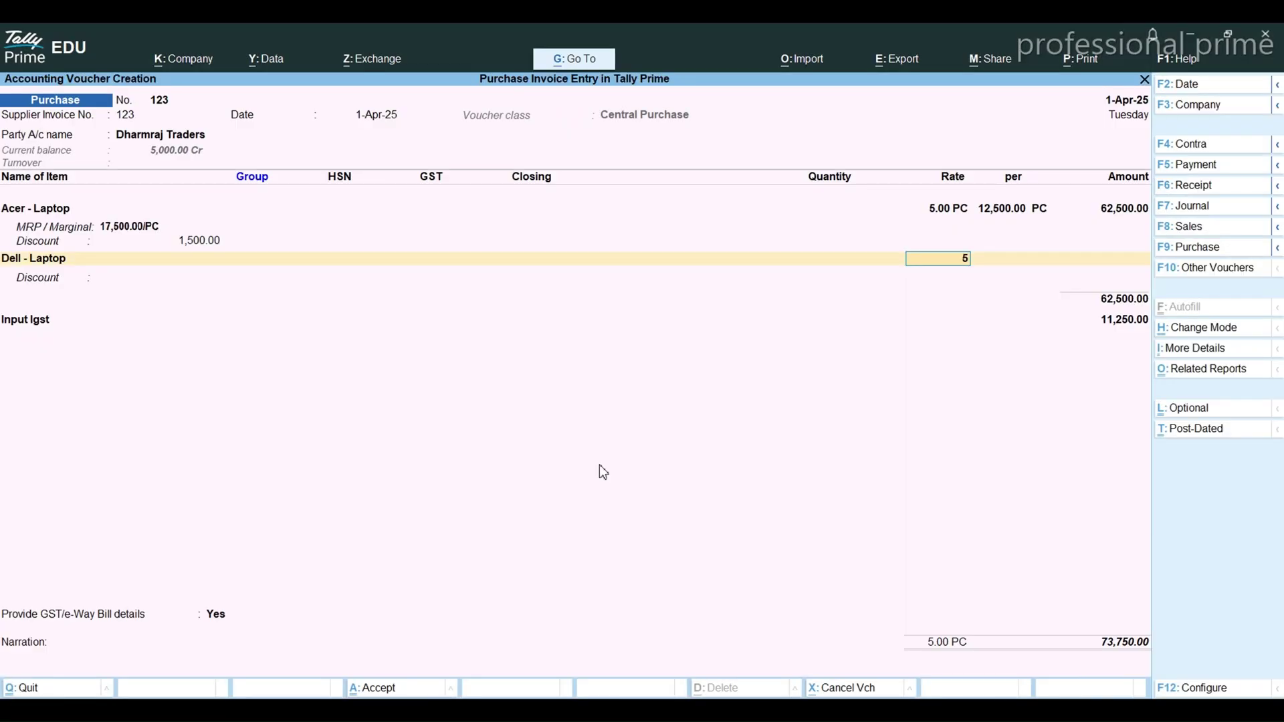
pyautogui.press('Return')
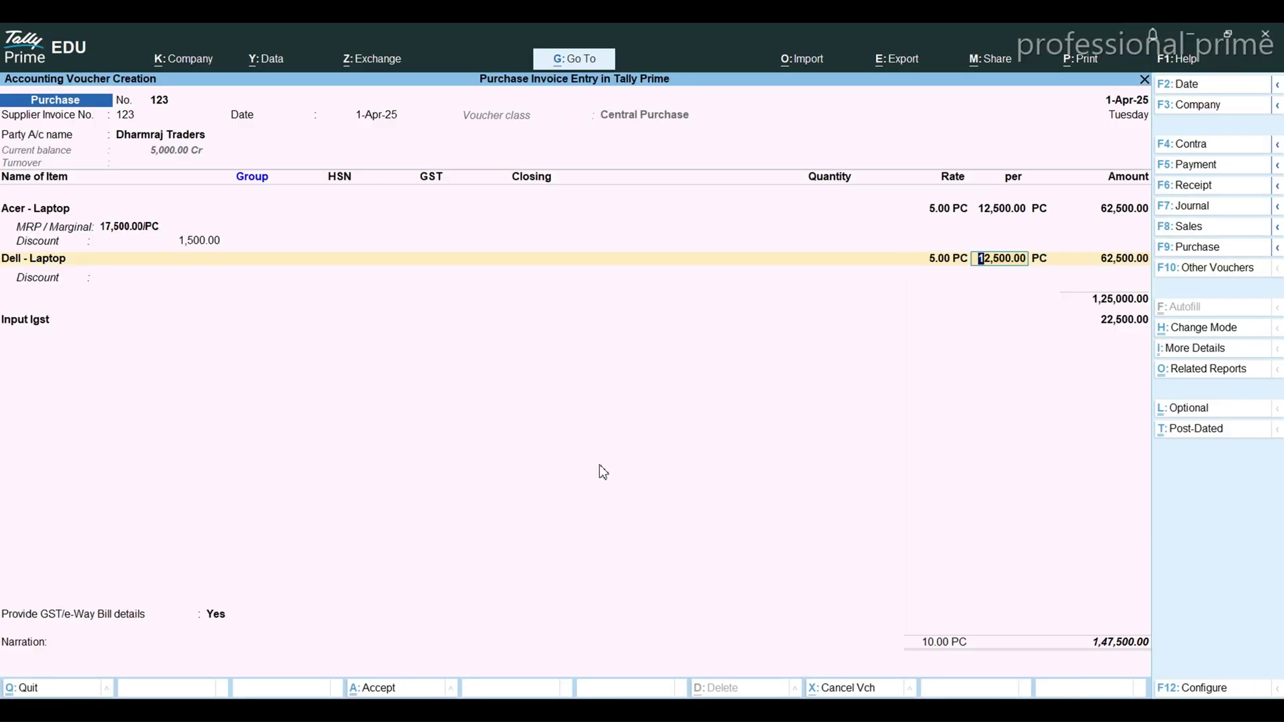
pyautogui.press('Return')
pyautogui.press('Return')
pyautogui.press('Return')
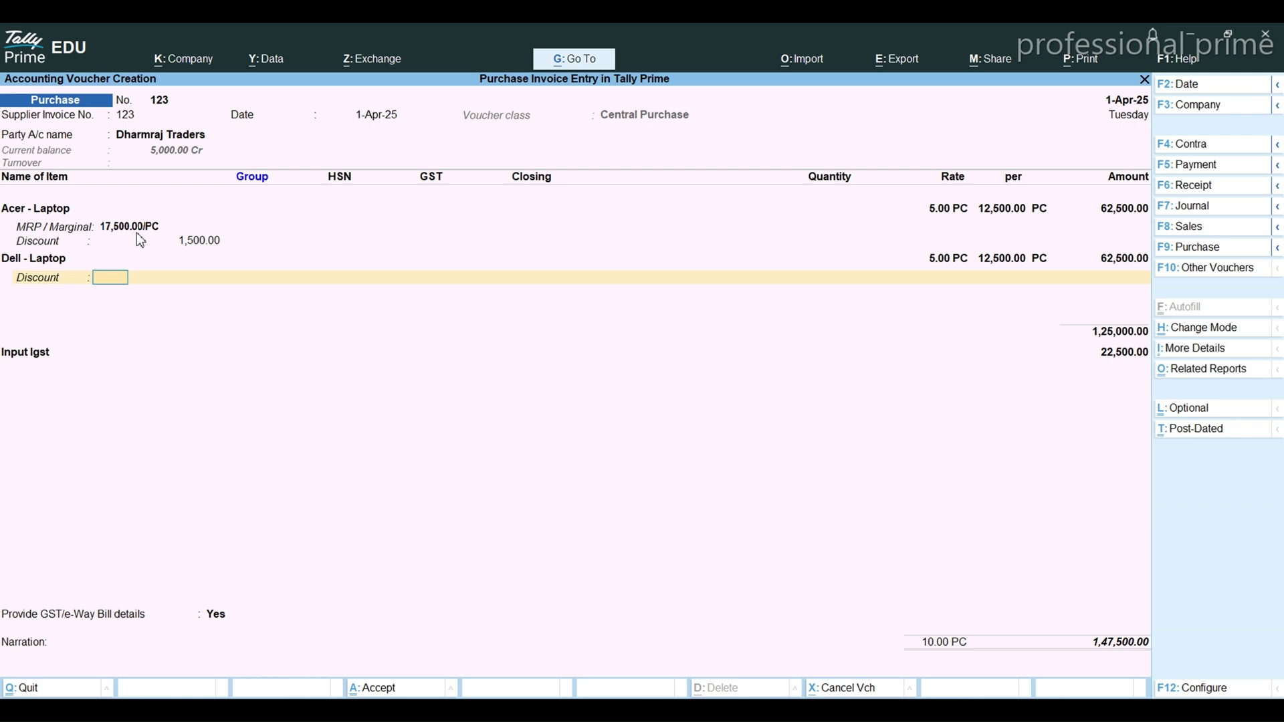
pyautogui.write('1500')
pyautogui.press('Return')
# - Check the example purchases in Word and add HP - Laptop as the third item of the voucher
pyautogui.hotkey('alt', 'Tab')
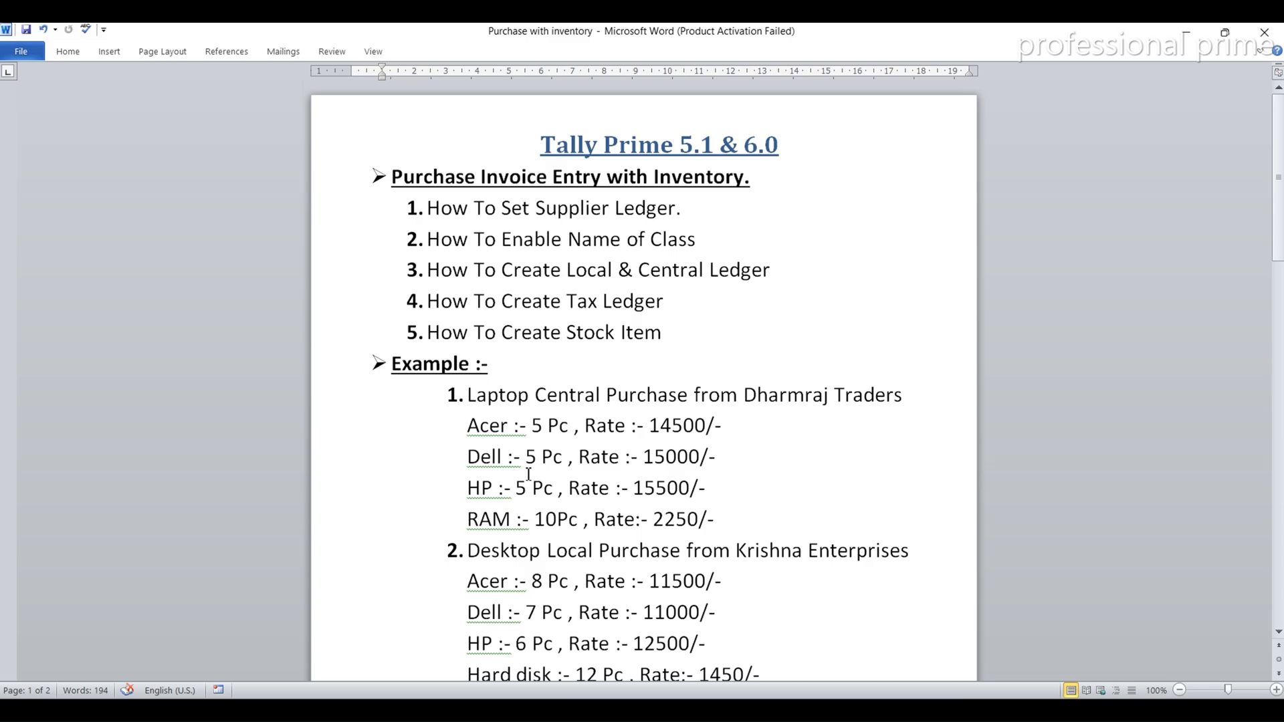
pyautogui.hotkey('alt', 'Tab')
pyautogui.write('Hp')
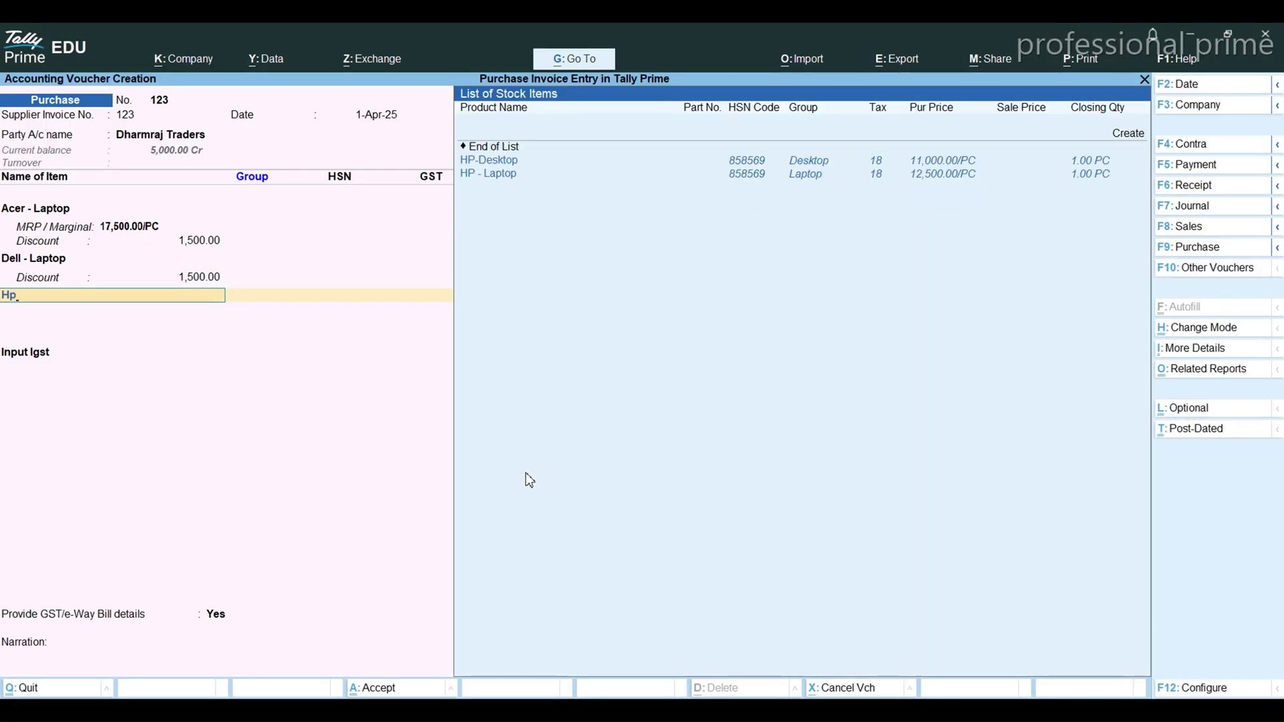
pyautogui.press('Down')
pyautogui.press('Down')
pyautogui.press('Return')
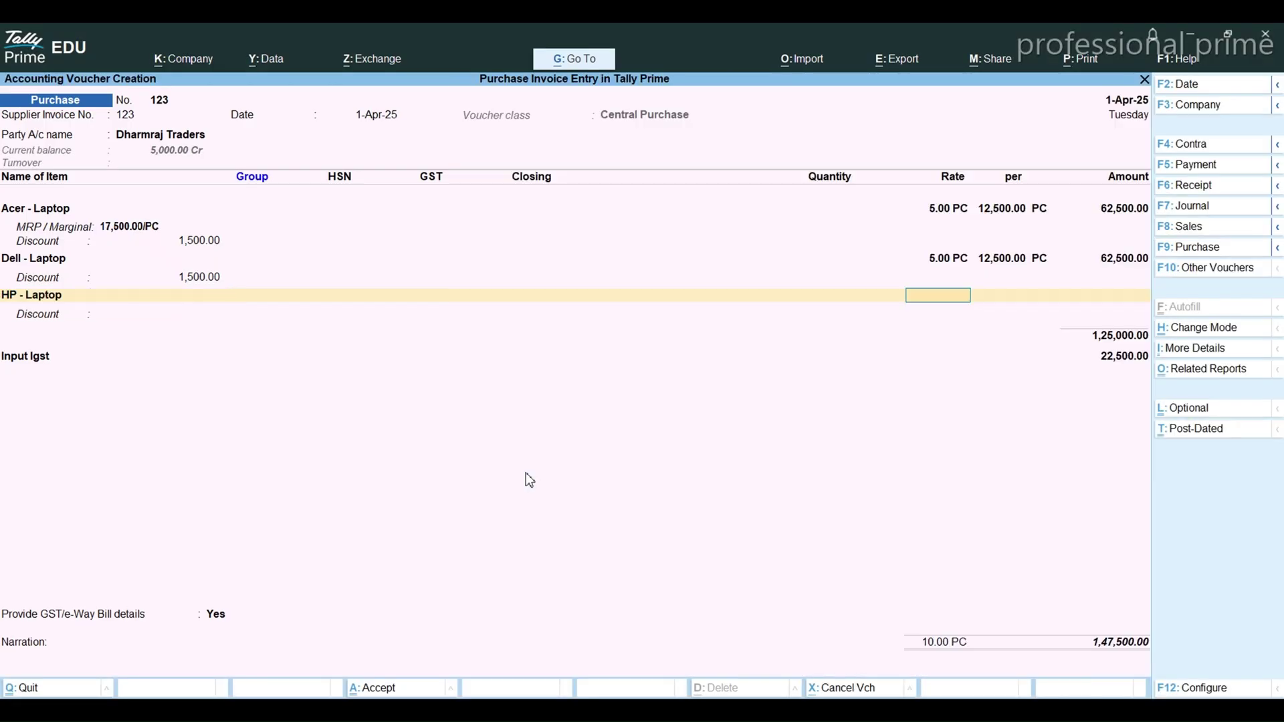
# - Enter 5 PC of HP - Laptop at rate 12,500.00 with a flat discount of 1,500.00
pyautogui.write('5')
pyautogui.press('Return')
pyautogui.press('Return')
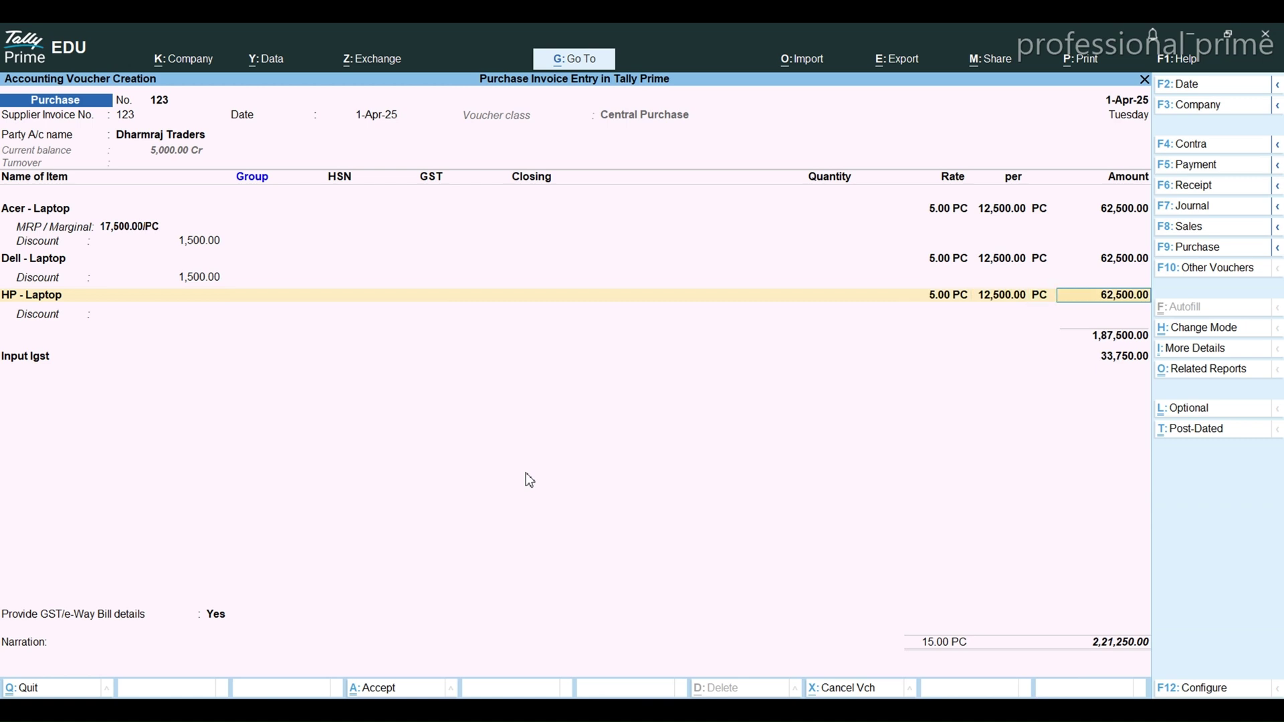
pyautogui.press('Return')
pyautogui.press('Return')
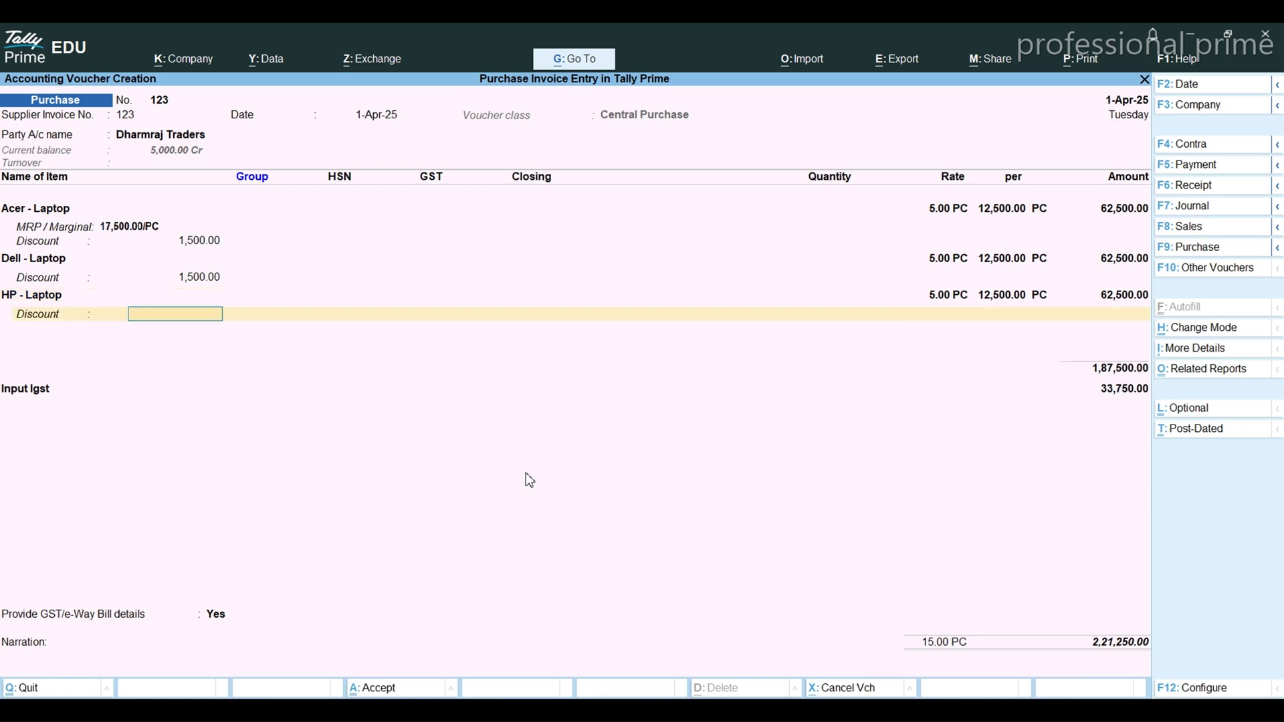
pyautogui.write('1500')
pyautogui.press('Return')
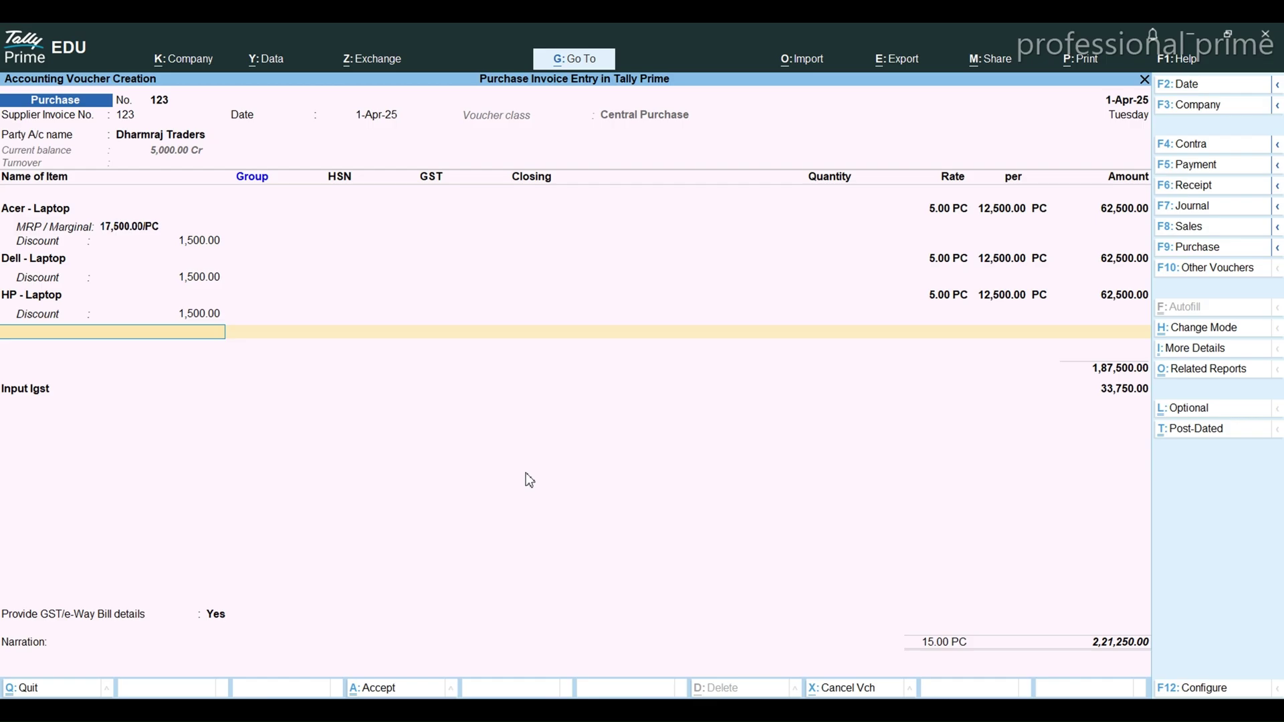
# - Consult the example purchases in Word and add RAM as the fourth item of the voucher
pyautogui.hotkey('alt', 'Tab')
pyautogui.hotkey('alt', 'Tab')
pyautogui.write('Ra')
pyautogui.press('Return')
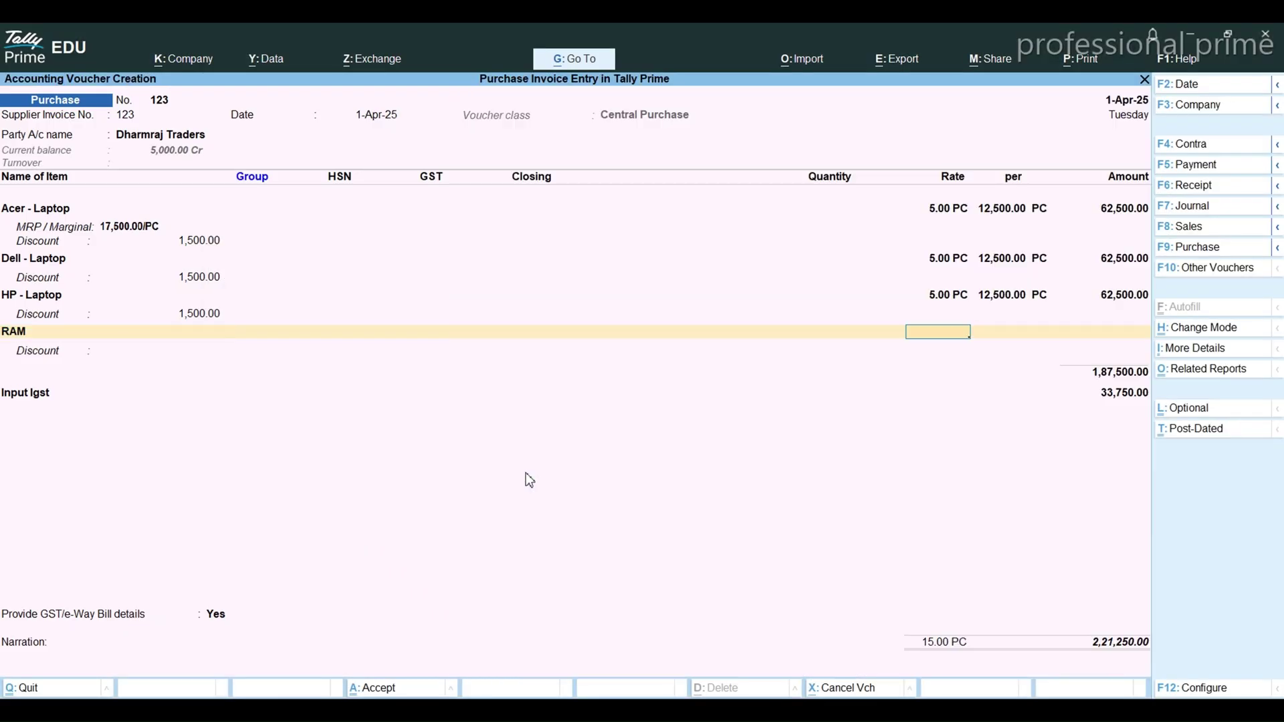
# - Enter 10 PC of RAM at rate 4,500.00 with a flat discount of 2,500.00 and finish the item list
pyautogui.write('10')
pyautogui.press('Return')
pyautogui.press('Return')
pyautogui.press('Return')
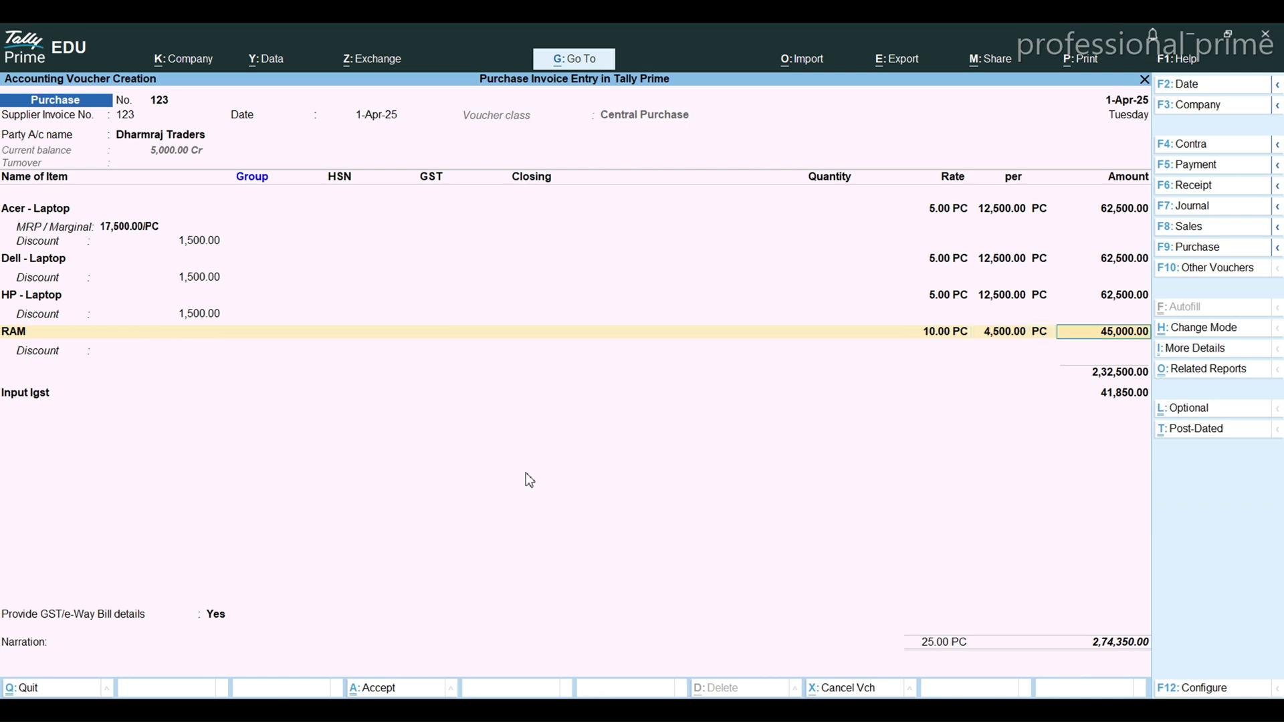
pyautogui.press('Return')
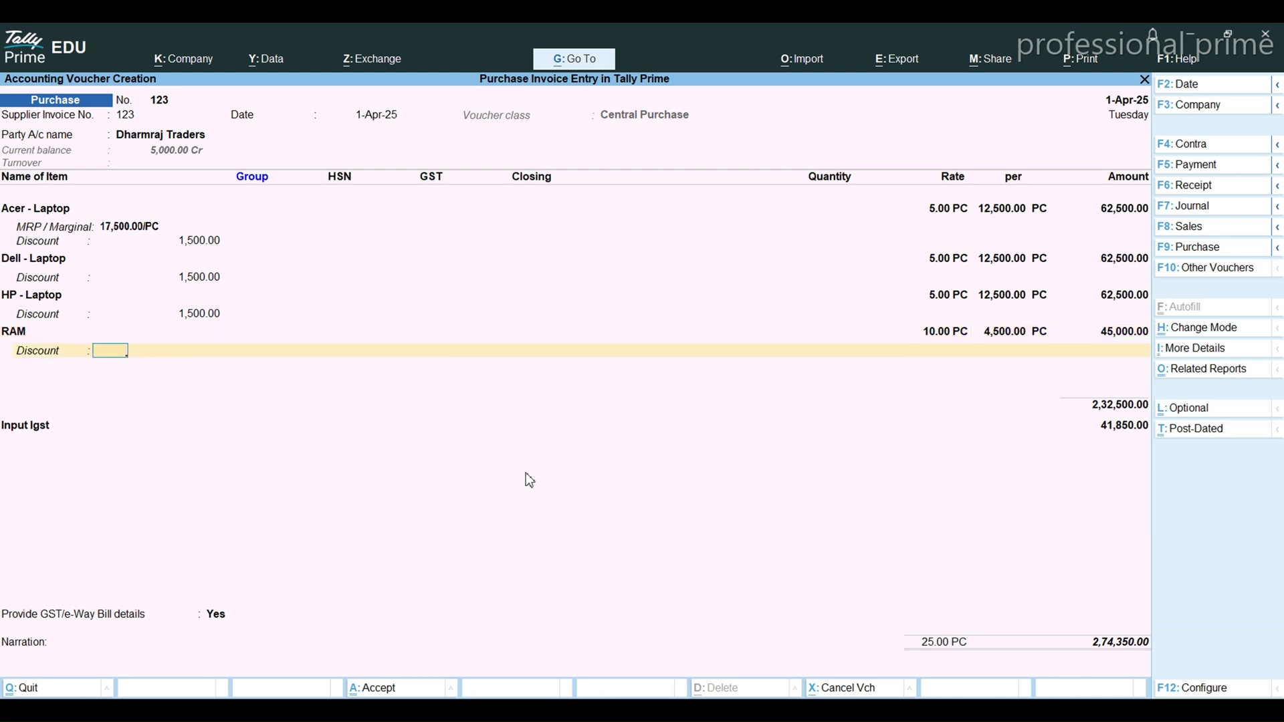
pyautogui.write('2500')
pyautogui.press('Return')
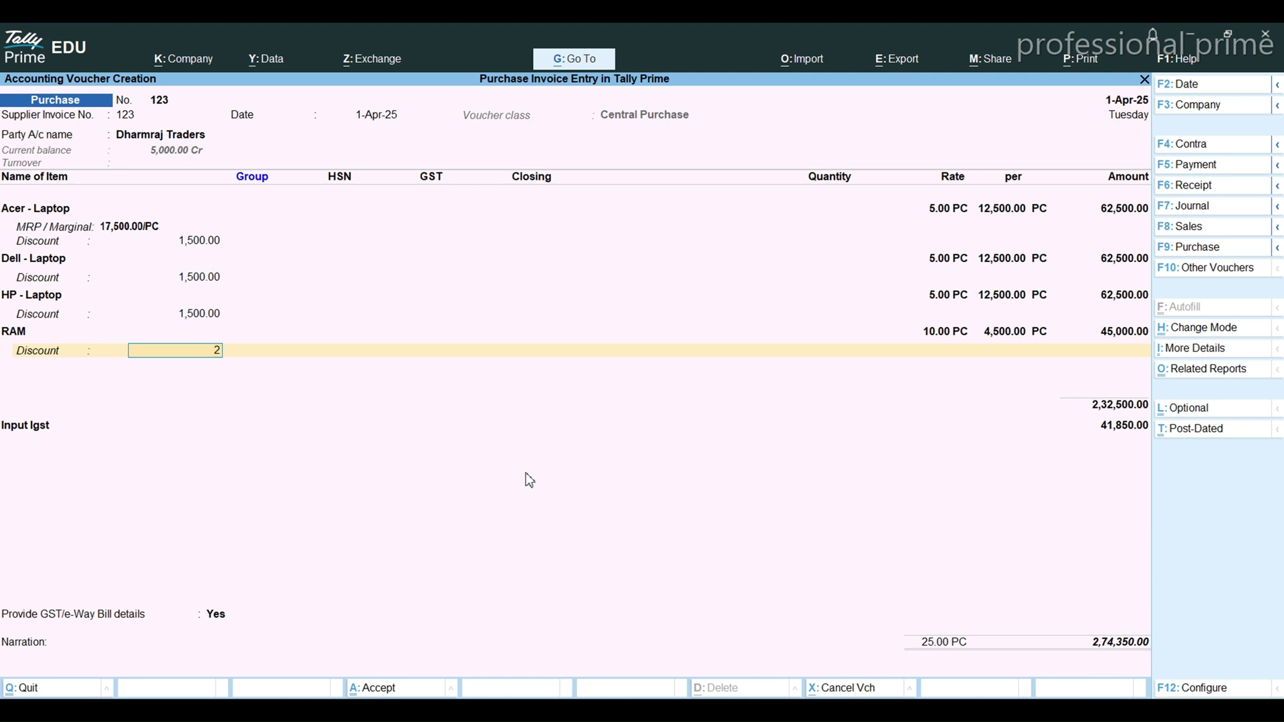
pyautogui.press('Return')
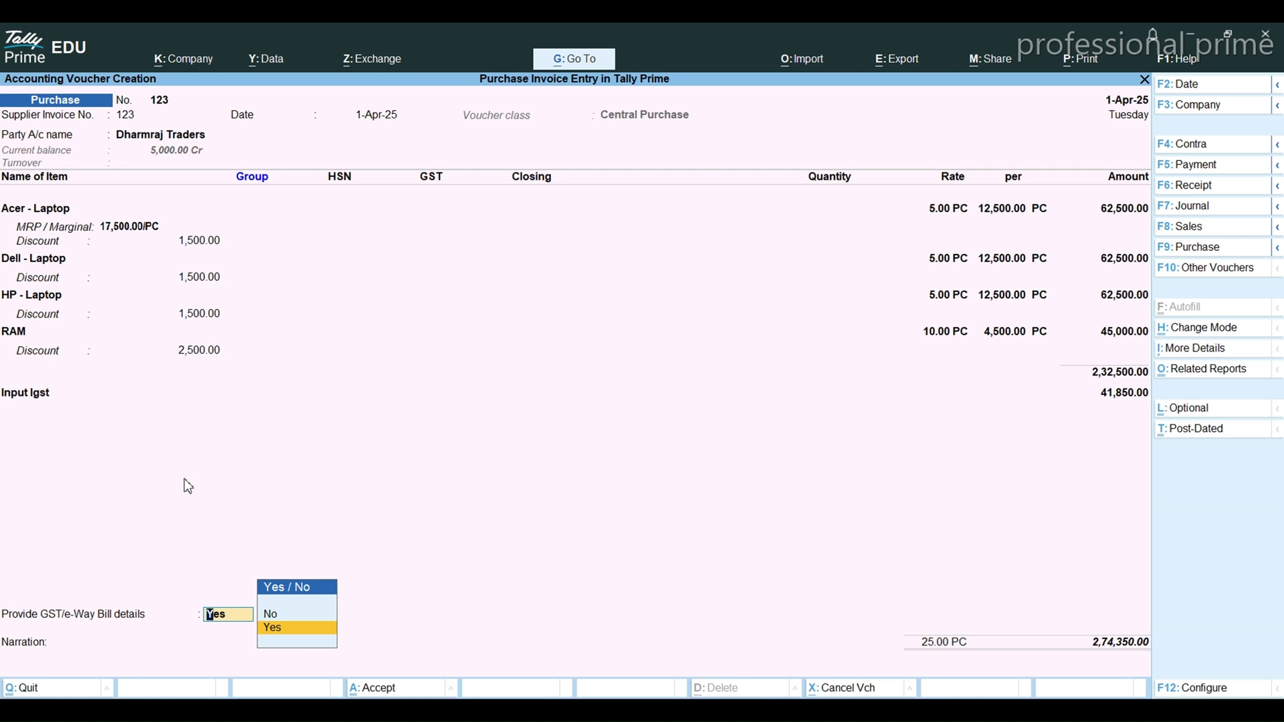
# - Abandon the purchase voucher without saving and return to the Gateway of Tally
pyautogui.press('BackSpace')
pyautogui.press('Escape')
pyautogui.press('y')
# - Open a blank ledger creation form from the list of ledgers in Master Alteration
pyautogui.press('Up')
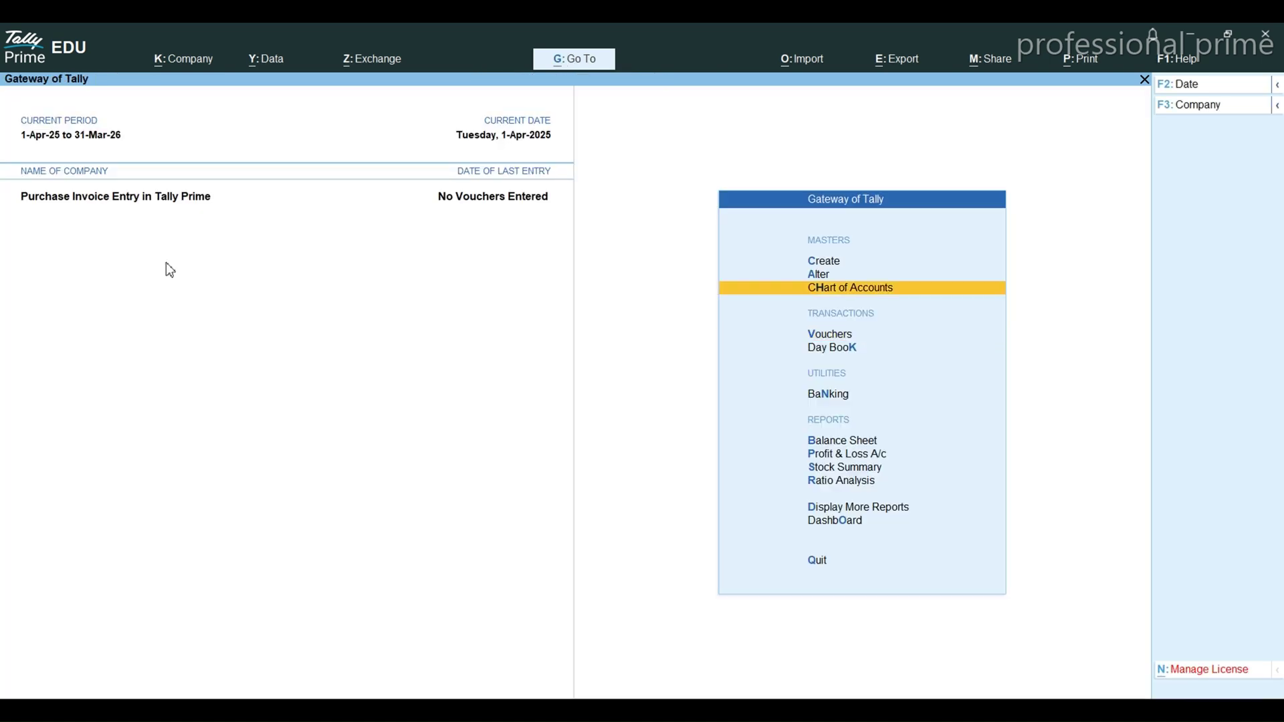
pyautogui.press('Up')
pyautogui.press('Return')
pyautogui.press('Down')
pyautogui.press('Down')
pyautogui.press('Down')
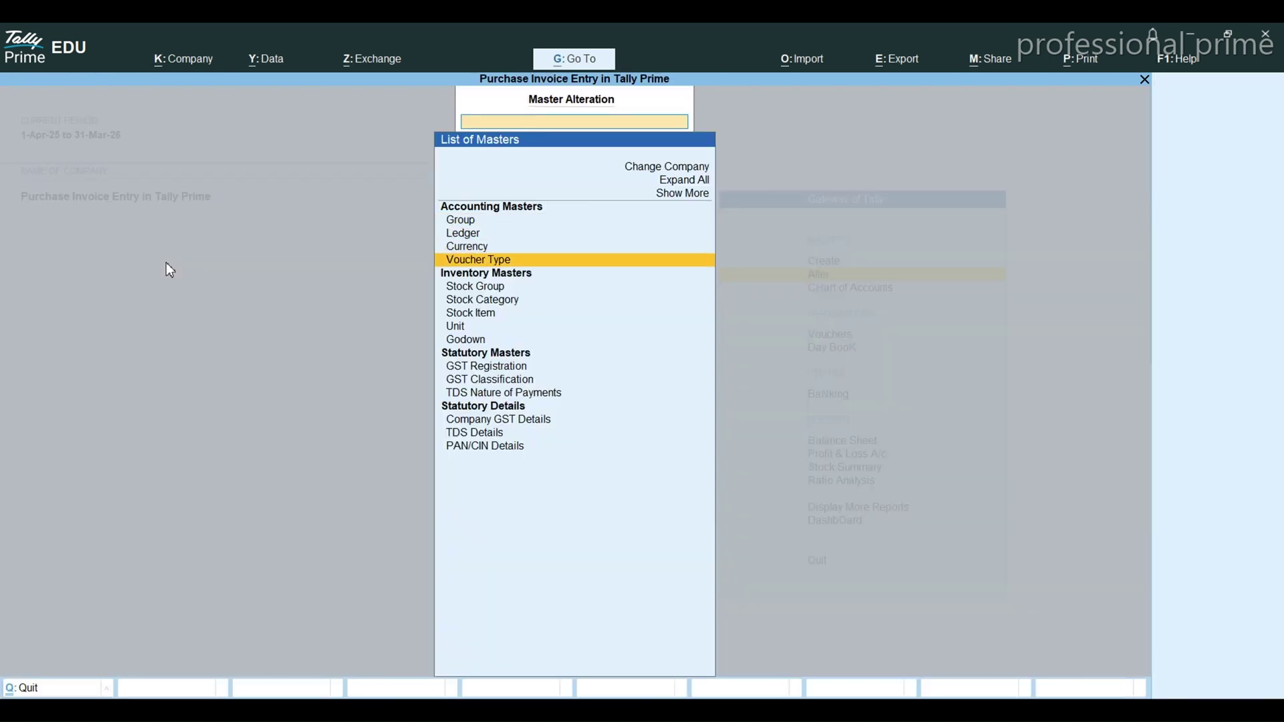
pyautogui.press('Up')
pyautogui.press('Up')
pyautogui.press('Return')
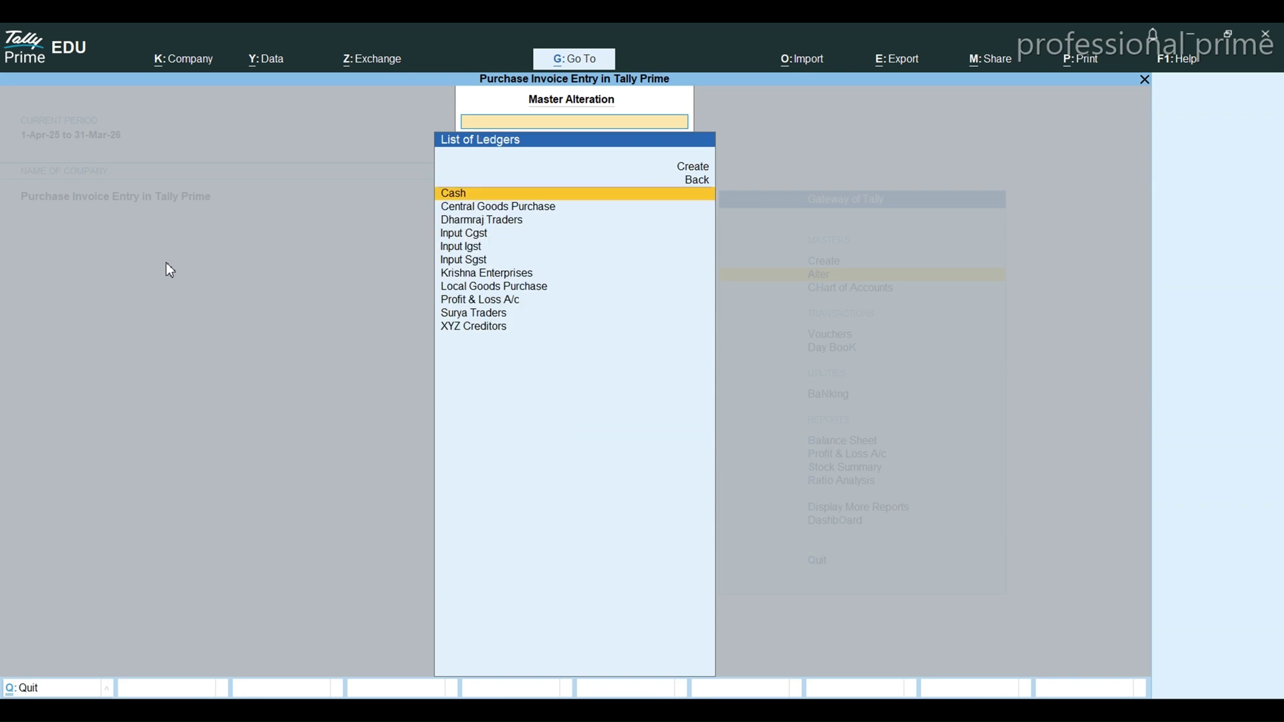
pyautogui.press('Up')
pyautogui.press('Up')
pyautogui.press('Return')
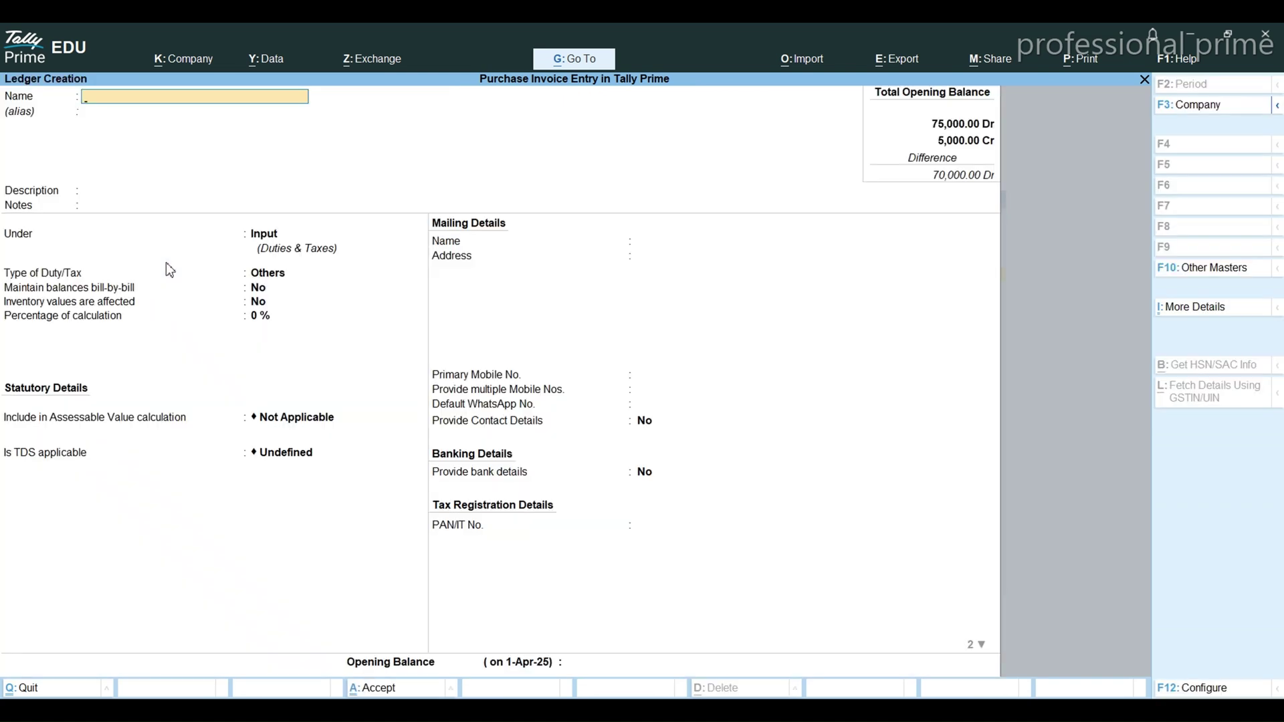
# - Name the new ledger Discount and place it under the Indirect Incomes group
pyautogui.write('Discount')
pyautogui.press('Return')
pyautogui.press('Return')
pyautogui.press('Return')
pyautogui.press('Return')
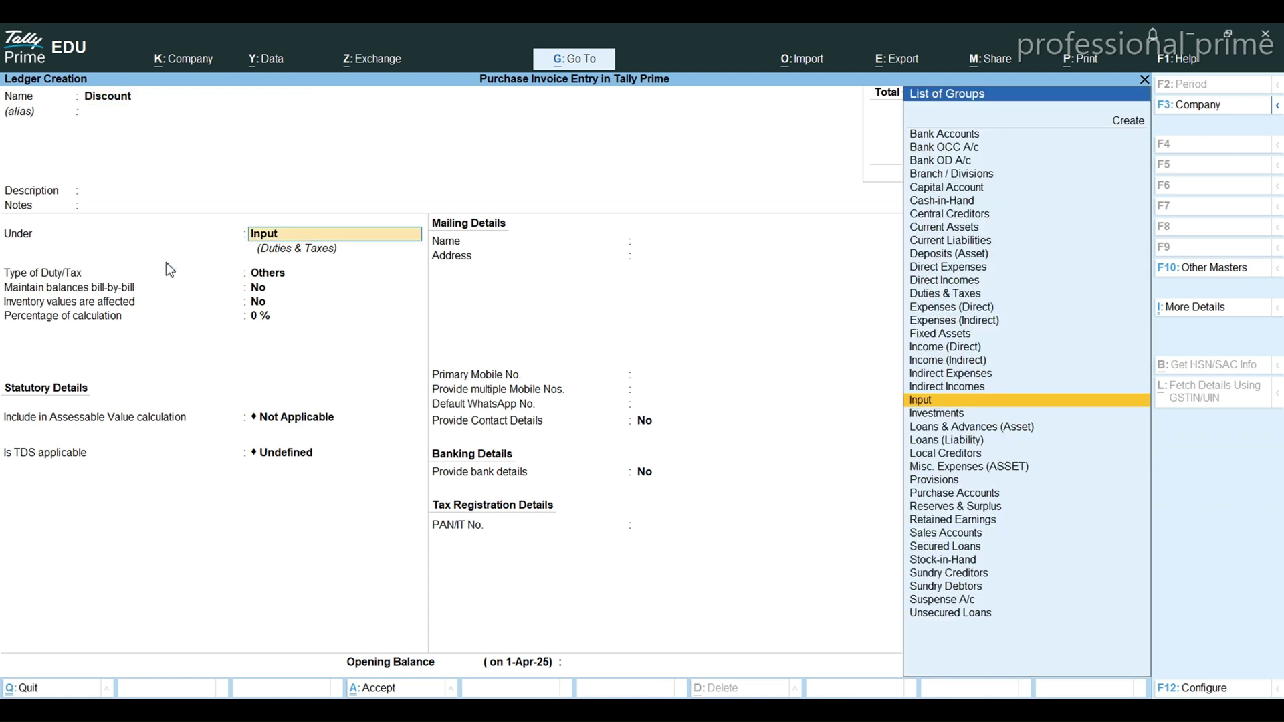
pyautogui.write('Ind')
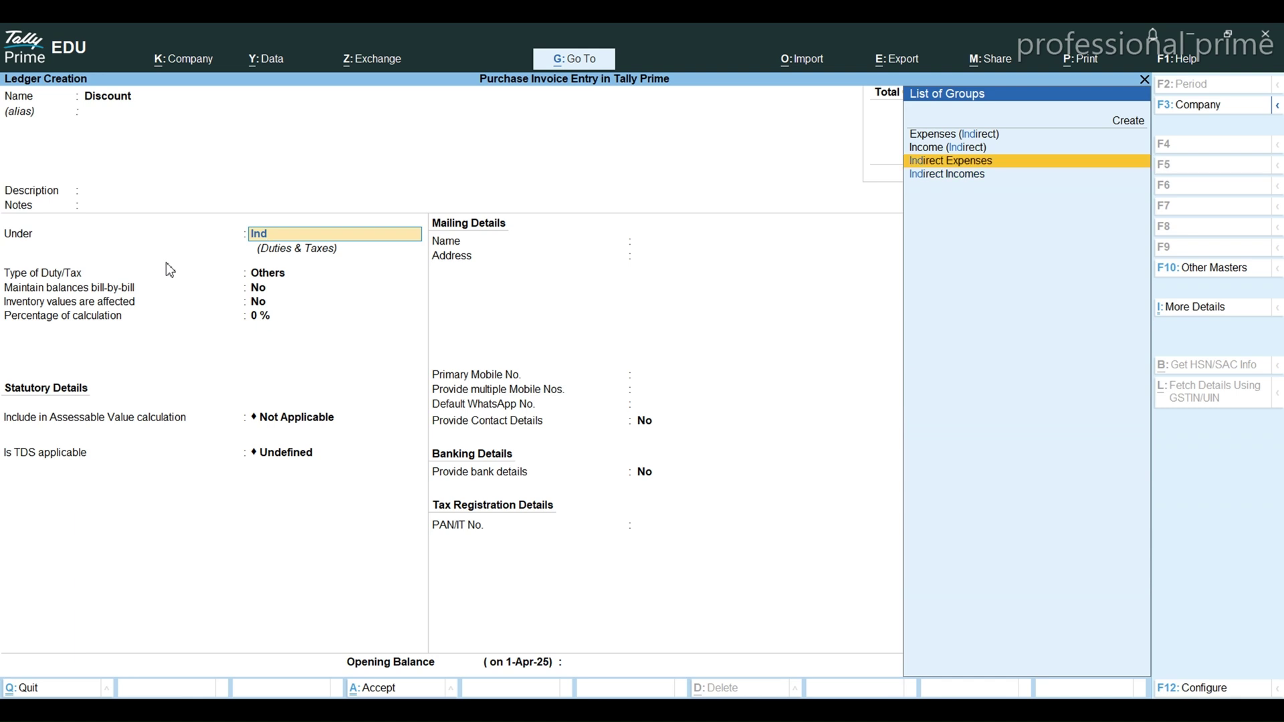
pyautogui.press('Down')
pyautogui.press('Return')
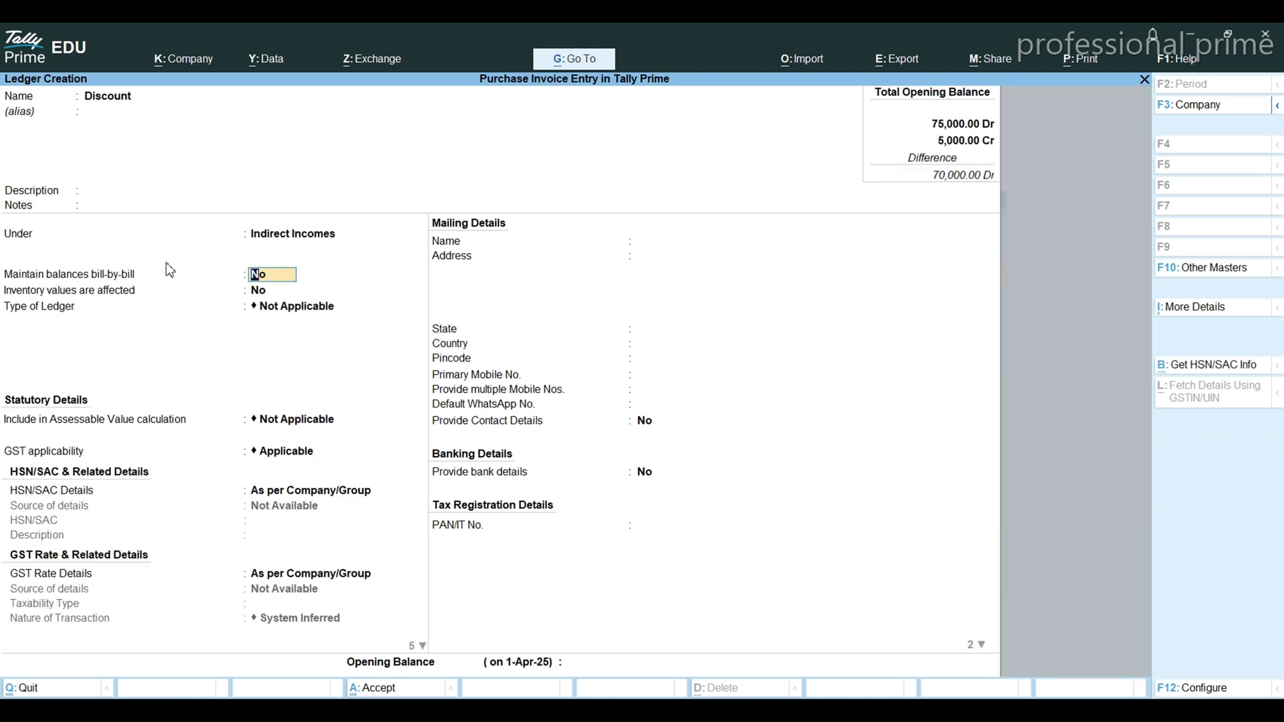
# - Set the type of ledger to Discount, leave the opening balance empty and save the ledger
pyautogui.press('Return')
pyautogui.press('Return')
pyautogui.press('Down')
pyautogui.press('Return')
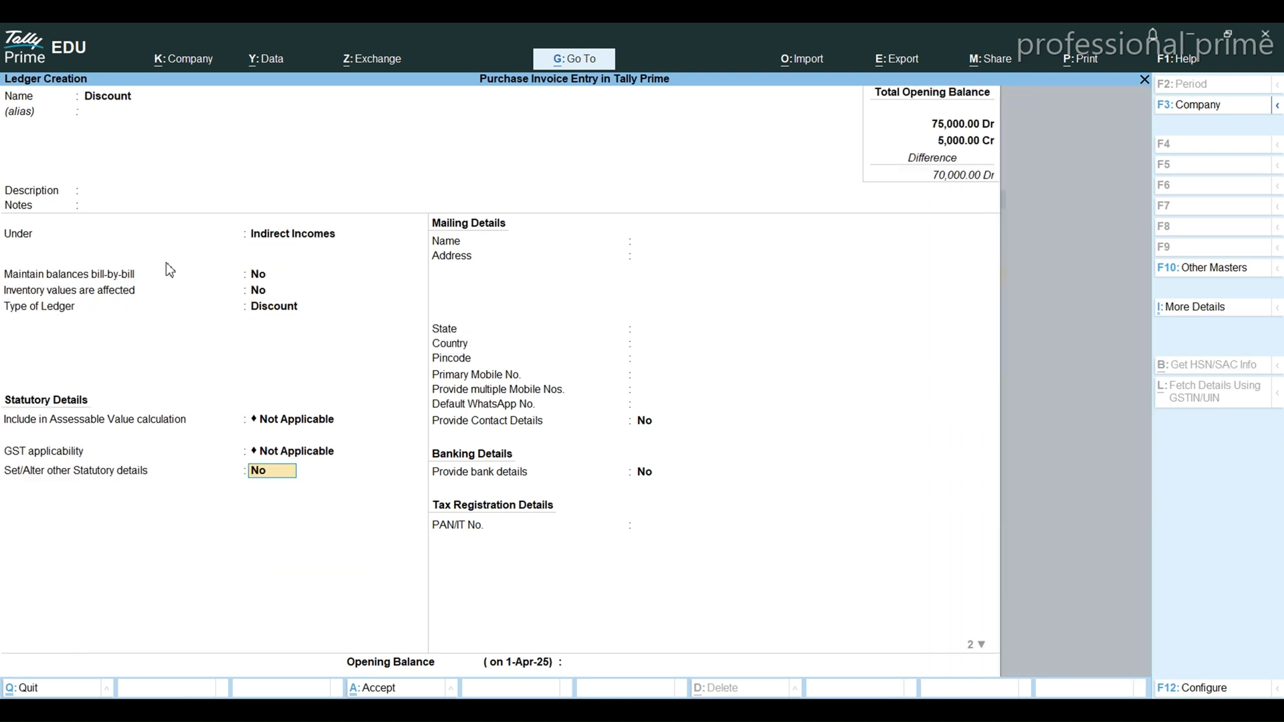
pyautogui.press('Return')
pyautogui.press('Return')
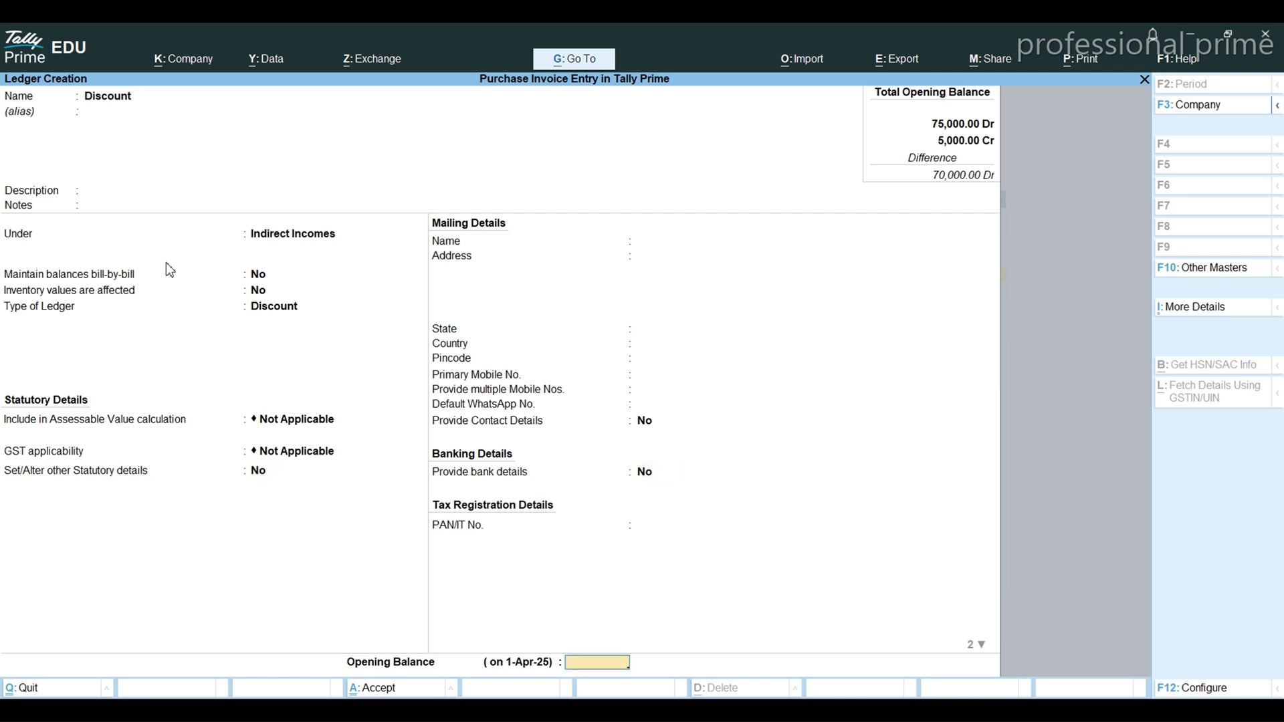
pyautogui.press('Return')
pyautogui.press('Return')
pyautogui.press('Escape')
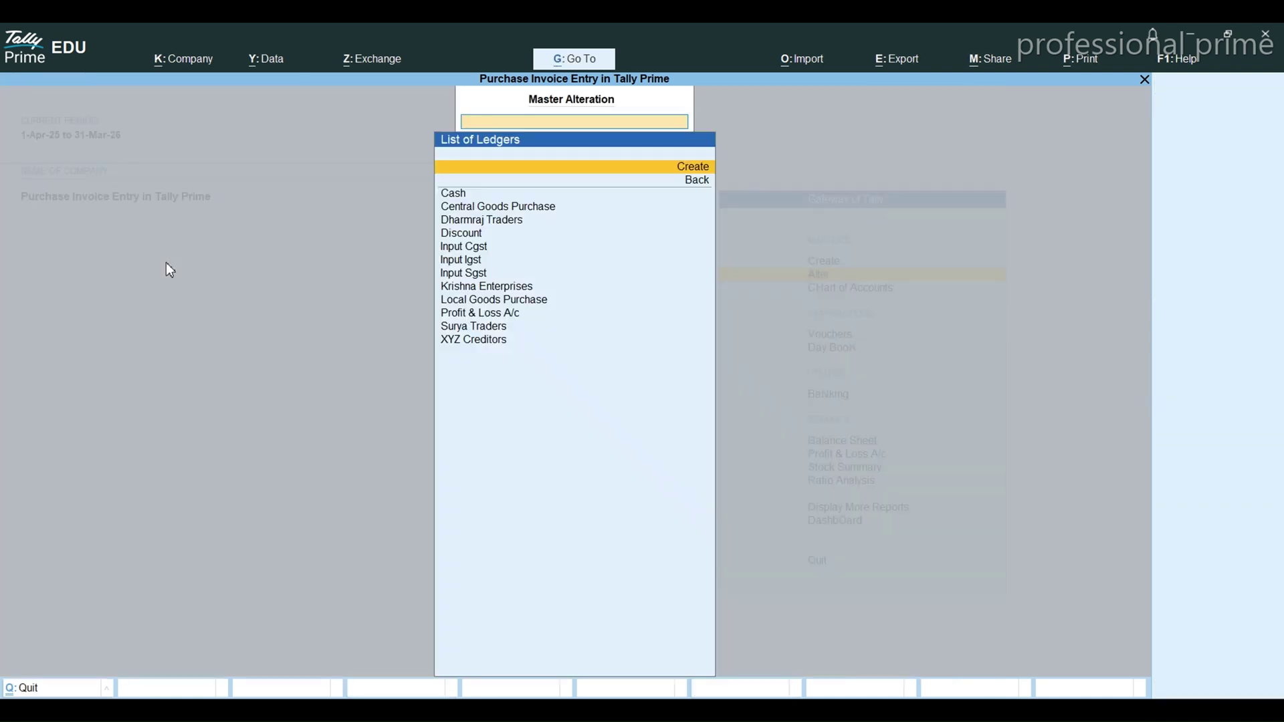
# - Open the Purchase voucher type for alteration from the voucher type masters
pyautogui.press('BackSpace')
pyautogui.press('Down')
pyautogui.press('Down')
pyautogui.press('Down')
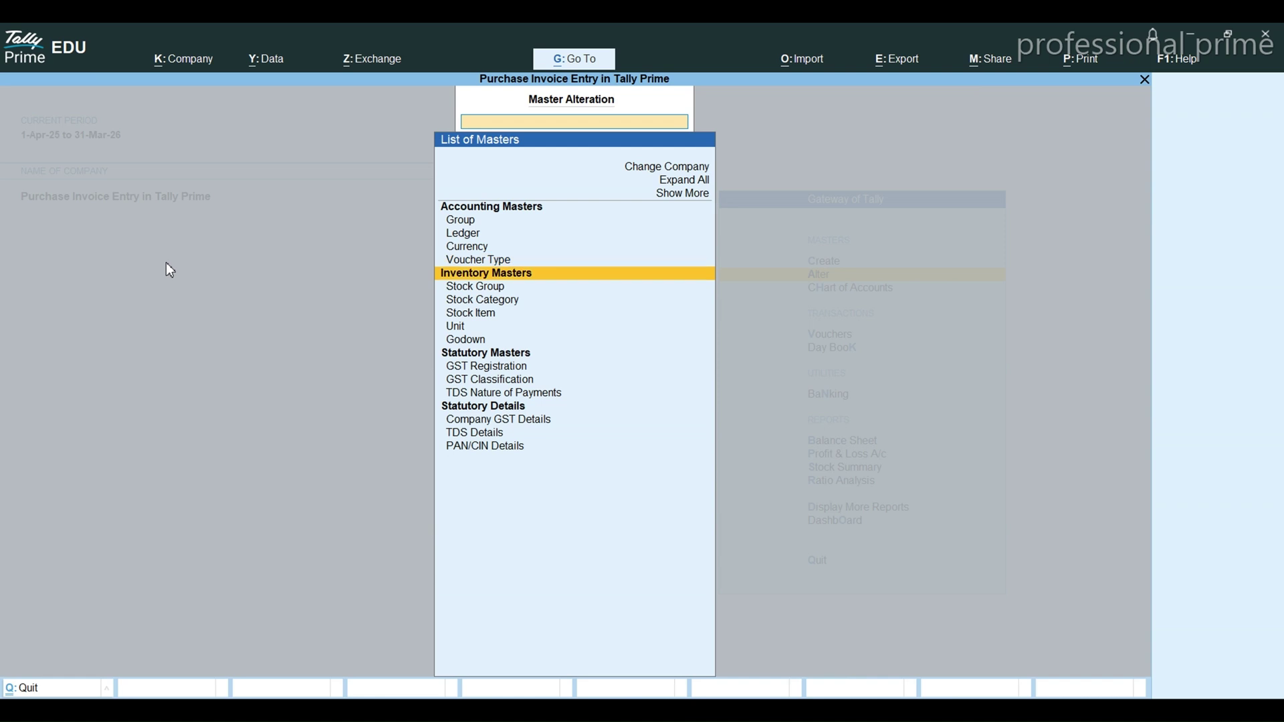
pyautogui.press('Up')
pyautogui.press('Return')
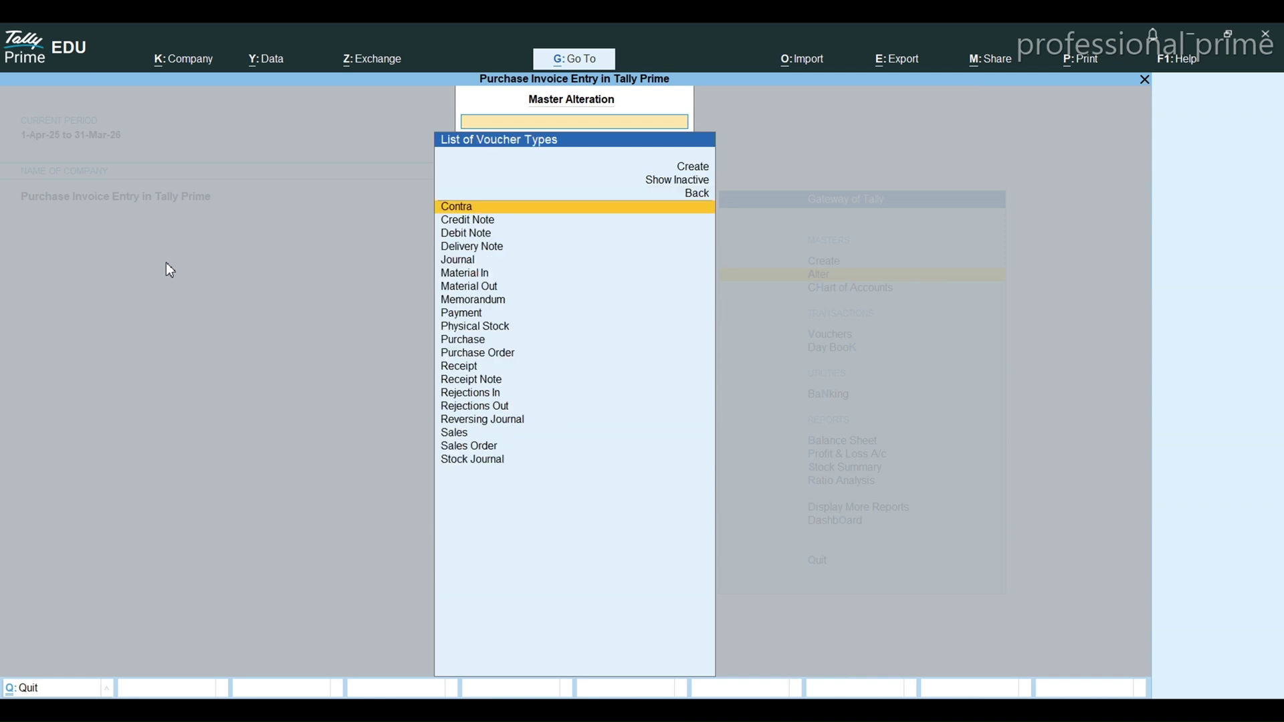
pyautogui.press('Down')
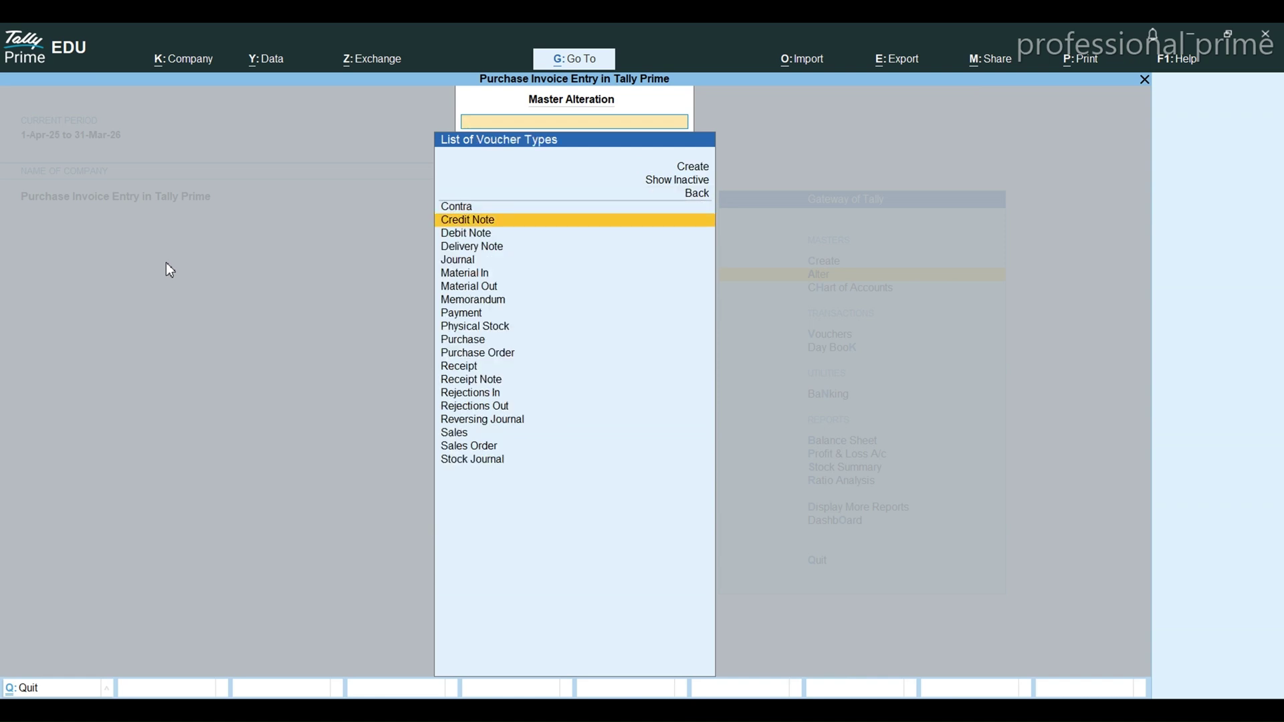
pyautogui.write('p')
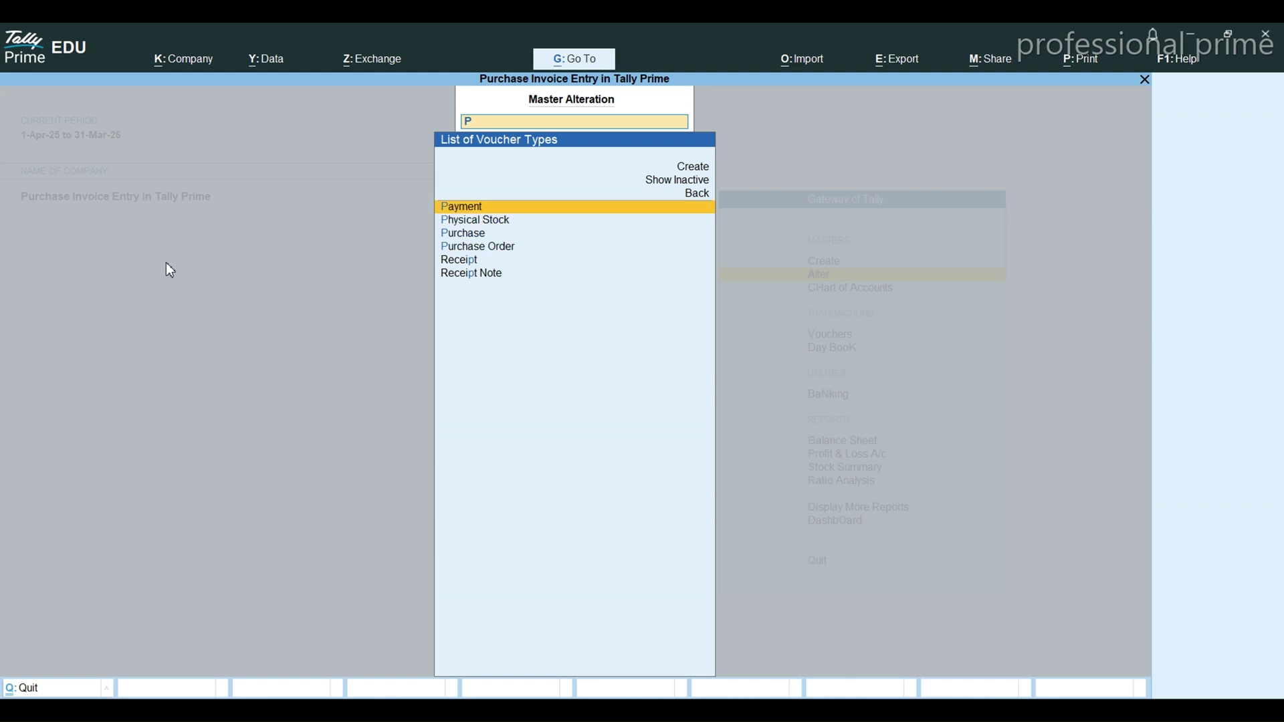
pyautogui.press('Down')
pyautogui.press('Down')
pyautogui.press('Return')
# - Open the Central Purchase class of the voucher type and go to its default accounting allocation for Central Goods Purchase
pyautogui.press('Down')
pyautogui.press('Down')
pyautogui.press('Down')
pyautogui.press('Down')
pyautogui.press('Down')
pyautogui.press('Down')
pyautogui.press('Down')
pyautogui.press('Down')
pyautogui.press('Down')
pyautogui.press('Down')
pyautogui.press('Down')
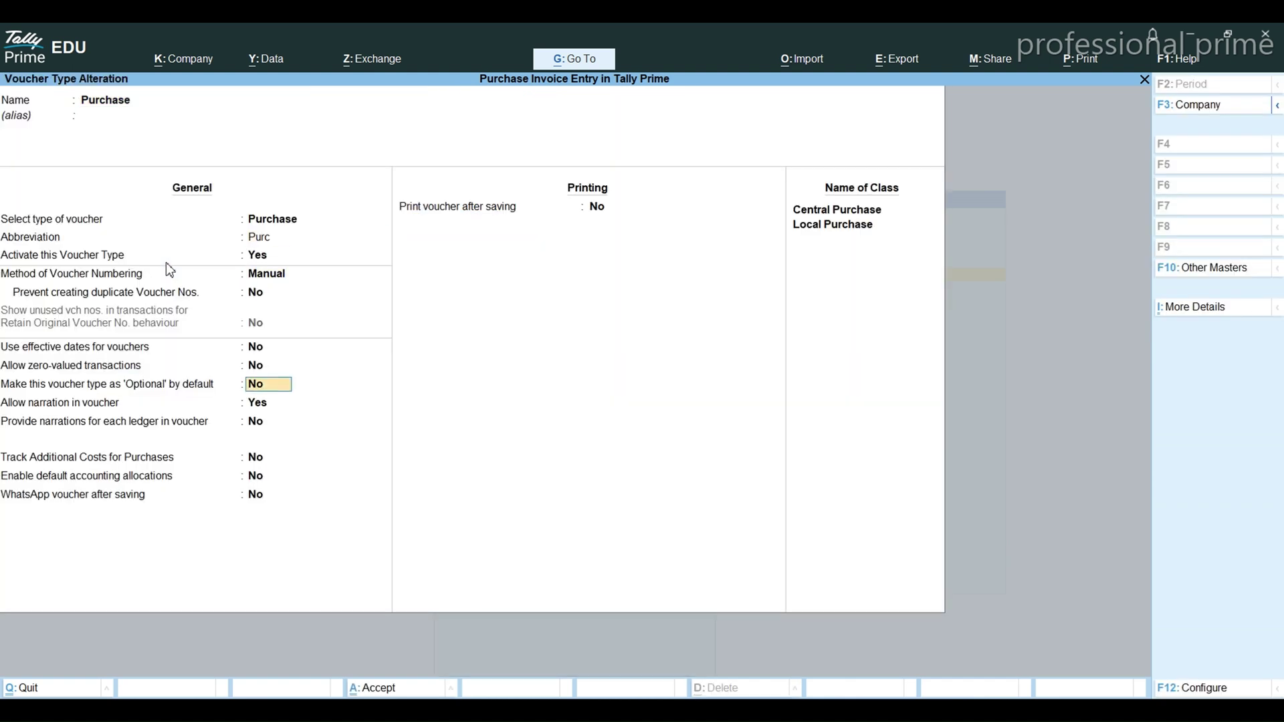
pyautogui.press('Down')
pyautogui.press('Down')
pyautogui.press('Down')
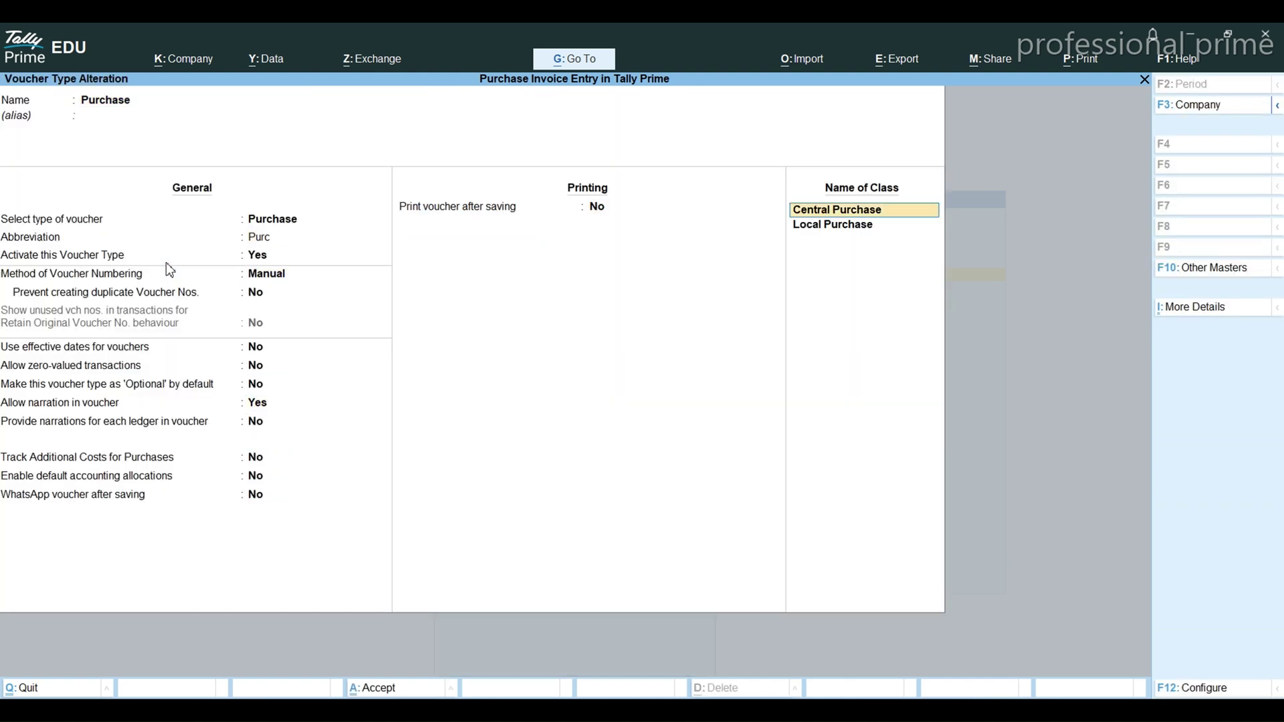
pyautogui.press('Return')
pyautogui.press('Return')
pyautogui.press('Return')
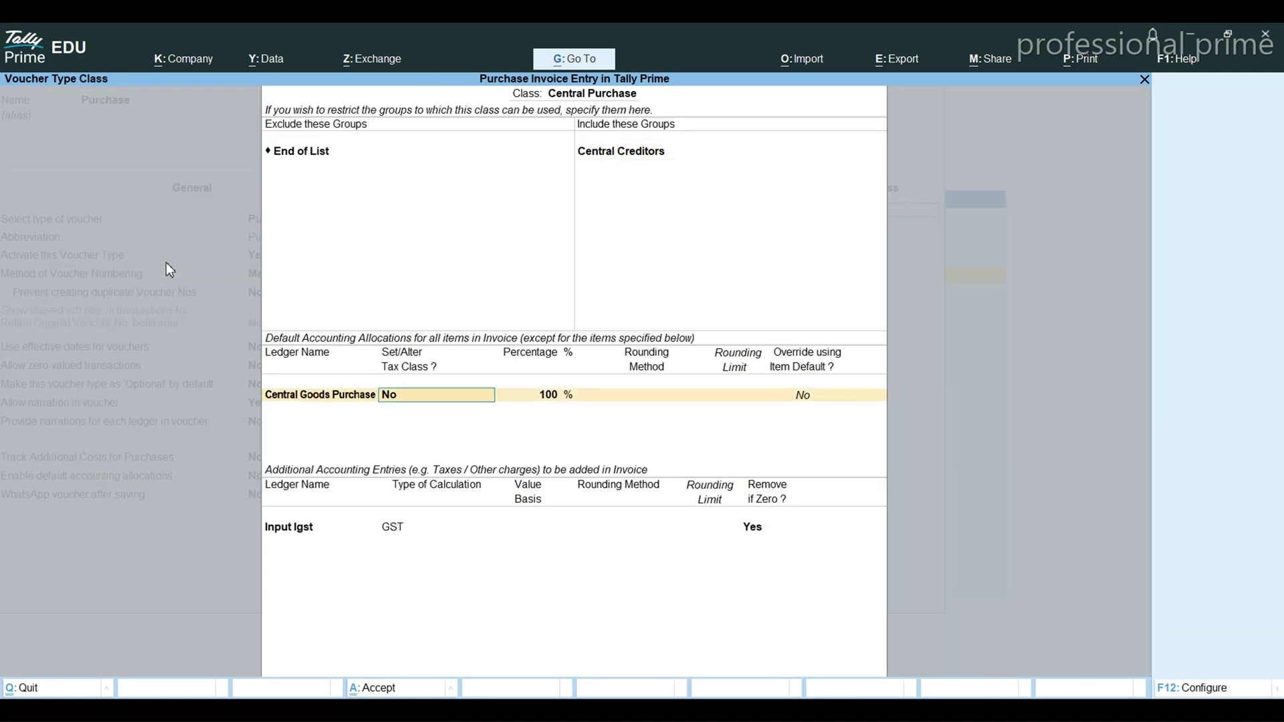
# - Add the Discount ledger to the Central Purchase class's additional accounting entries, calculated As User Defined Value, and accept the class
pyautogui.press('Return')
pyautogui.press('Return')
pyautogui.press('Return')
pyautogui.press('Return')
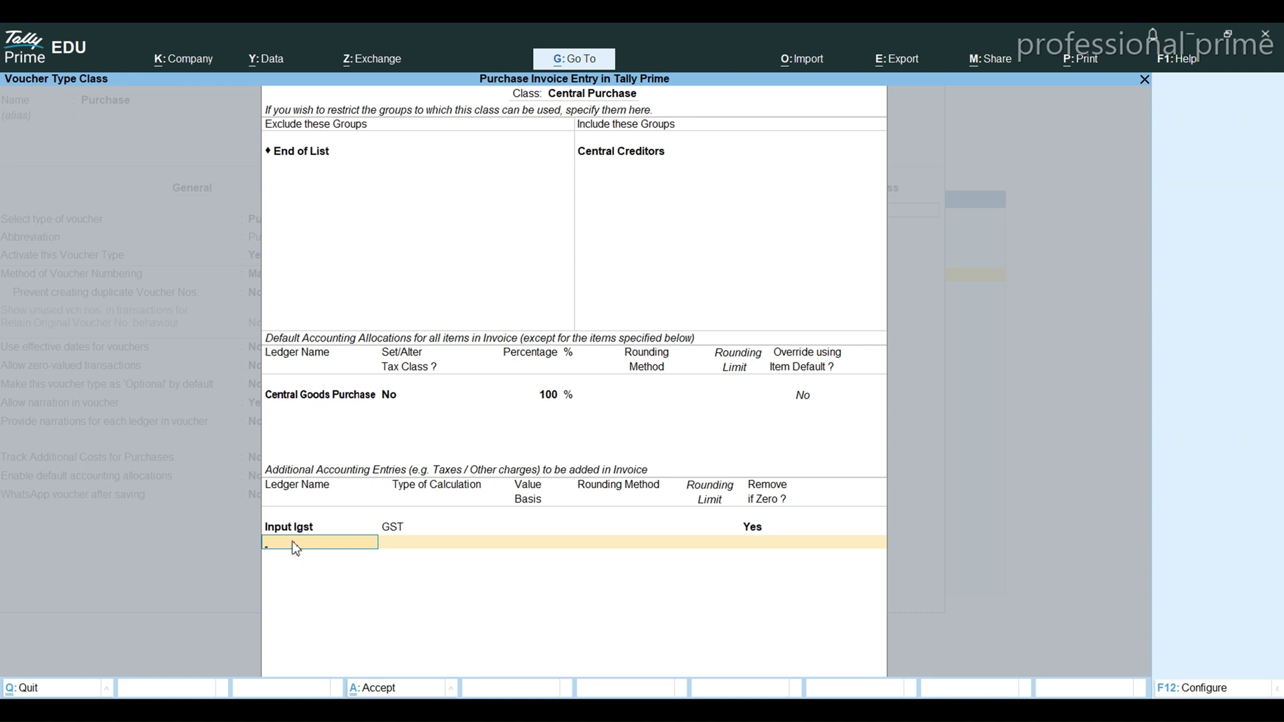
pyautogui.write('Di')
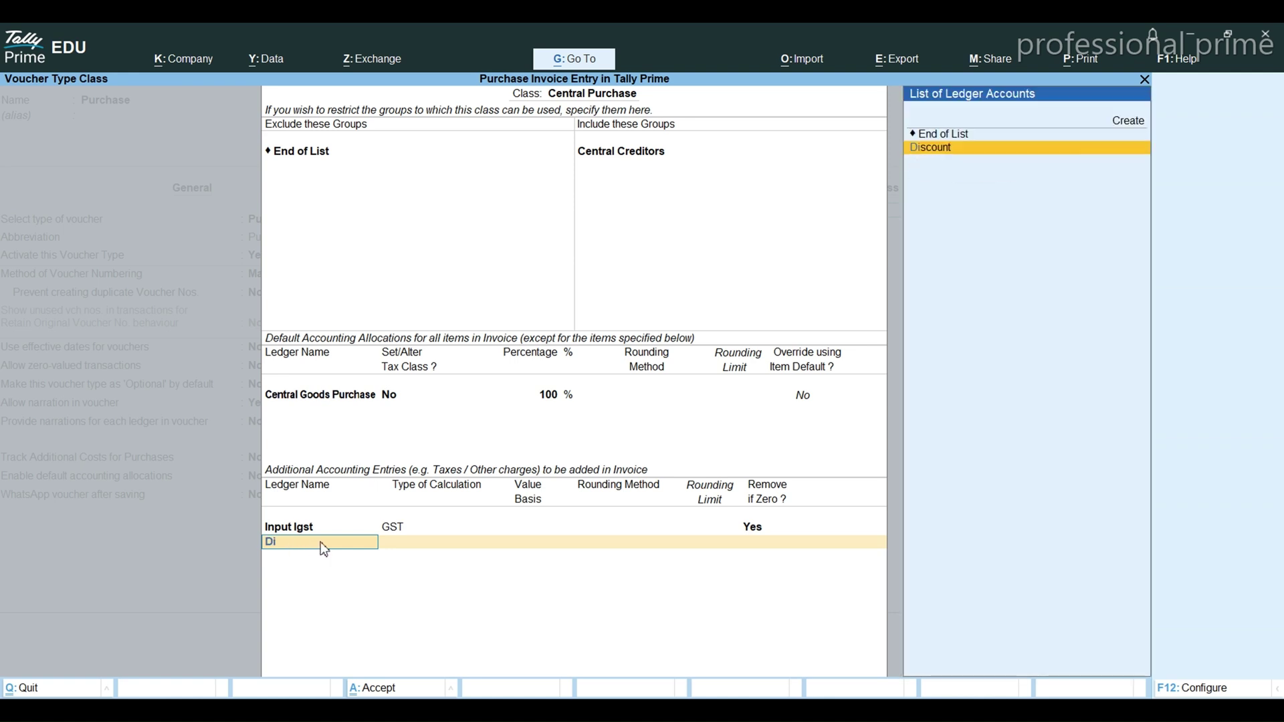
pyautogui.press('Return')
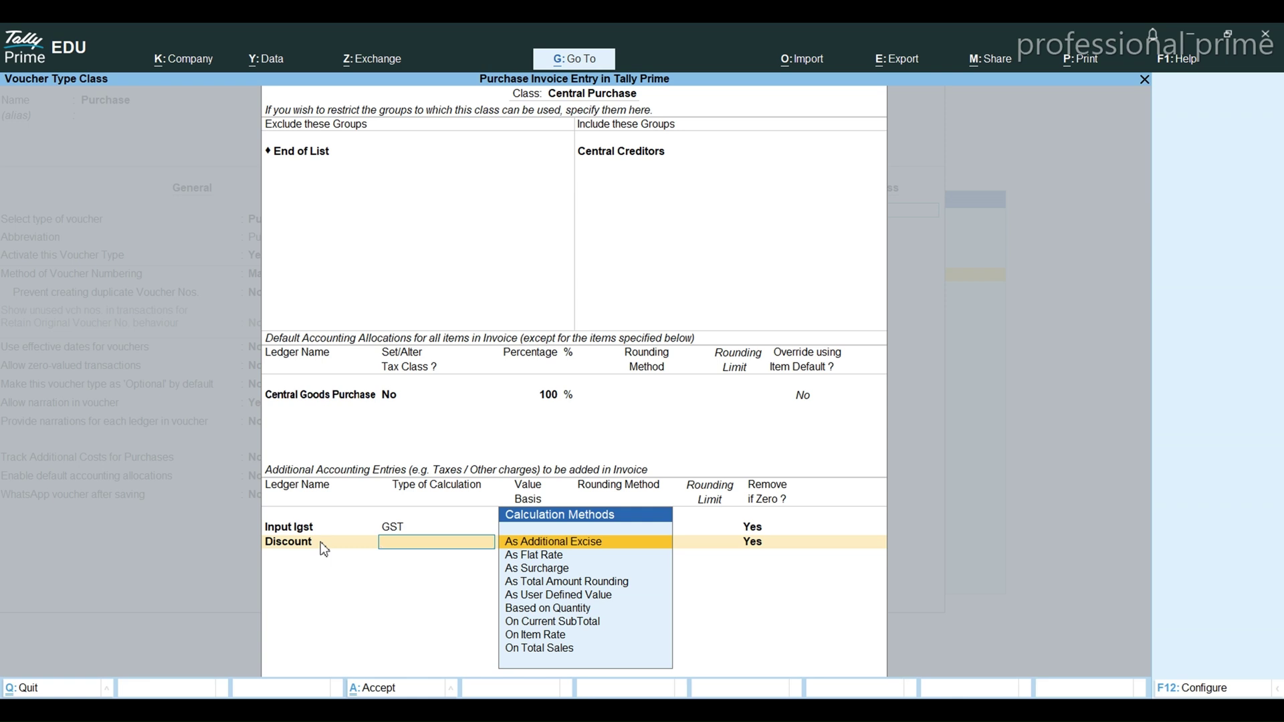
pyautogui.press('Down')
pyautogui.press('Return')
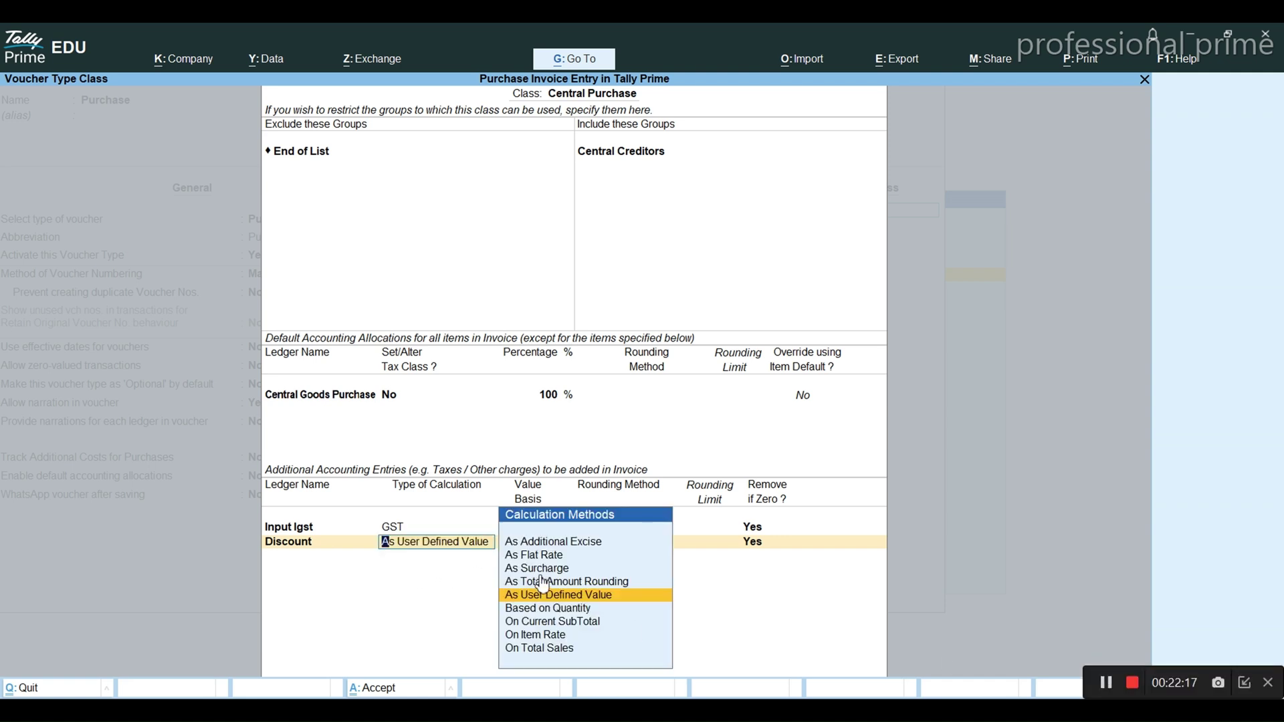
pyautogui.click(610, 597)
pyautogui.press('Return')
pyautogui.press('Return')
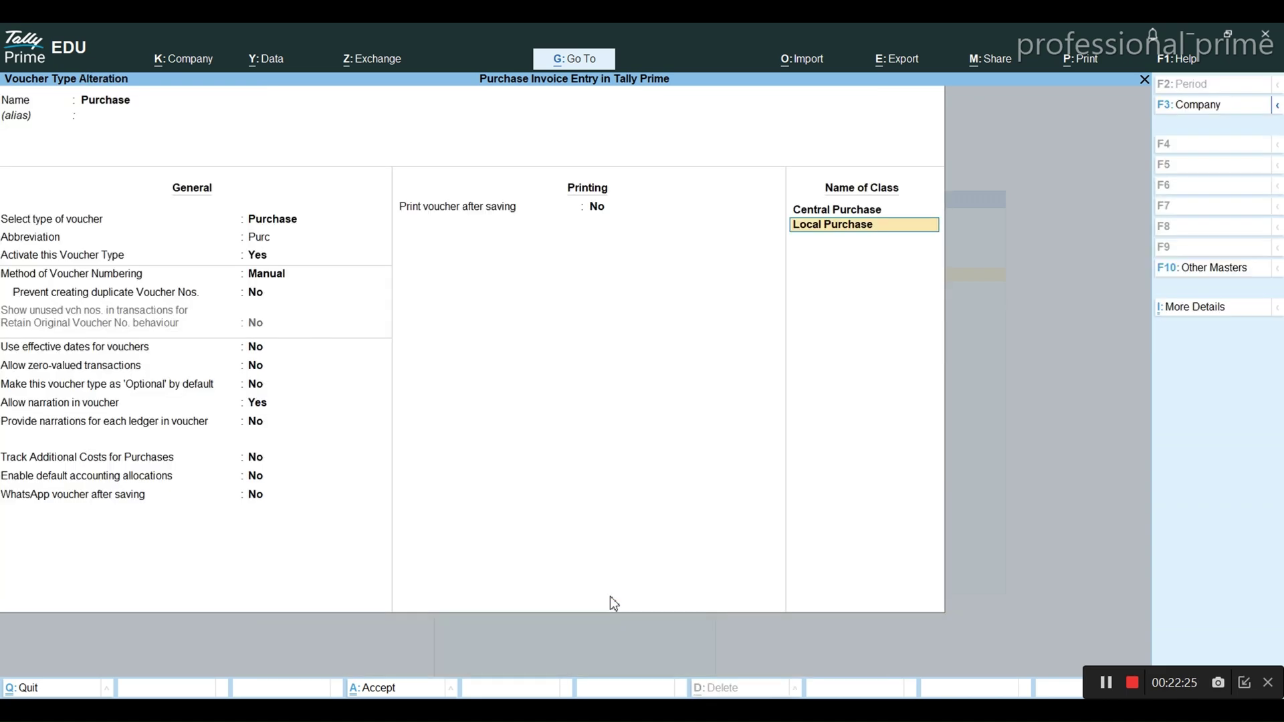
# - Open the Local Purchase class and go to the blank additional accounting entry below Input Sgst
pyautogui.press('Return')
pyautogui.press('Return')
pyautogui.press('Return')
pyautogui.press('Return')
pyautogui.press('Return')
pyautogui.press('Return')
pyautogui.press('Return')
pyautogui.press('Return')
pyautogui.press('Return')
pyautogui.press('Return')
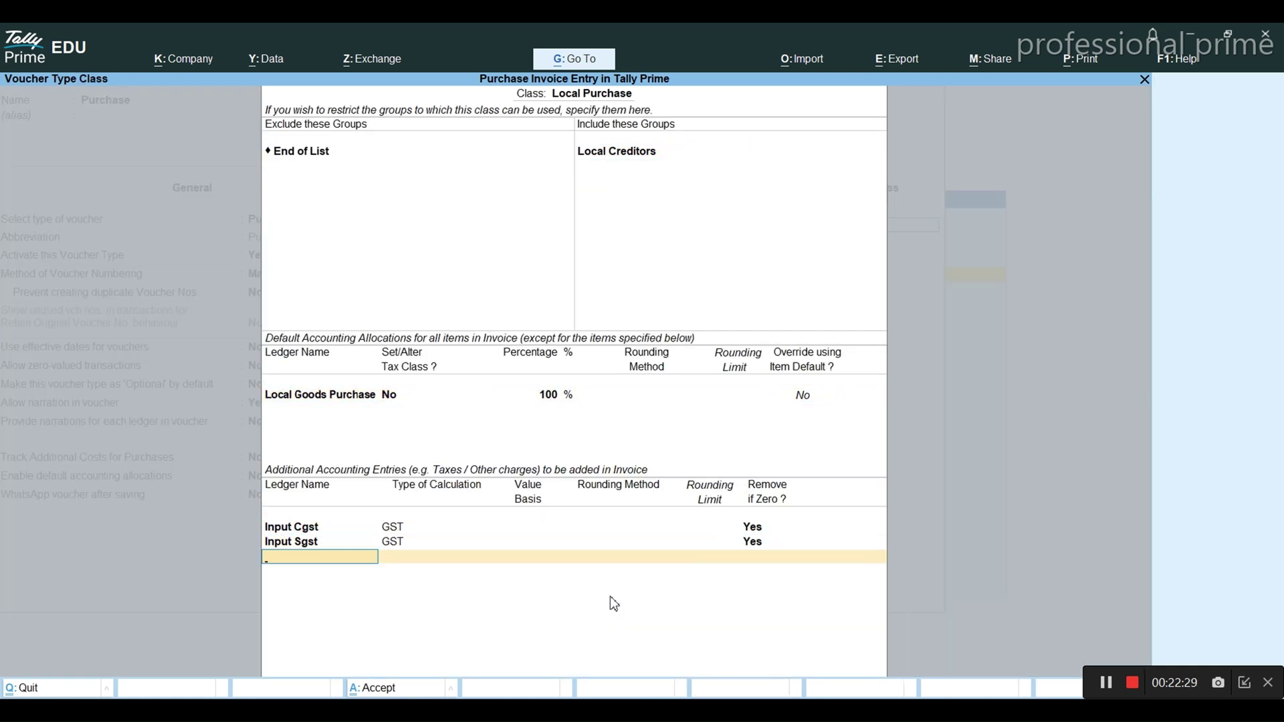
# - Add the Discount ledger to the Local Purchase class's additional accounting entries, calculated As User Defined Value
pyautogui.write('D')
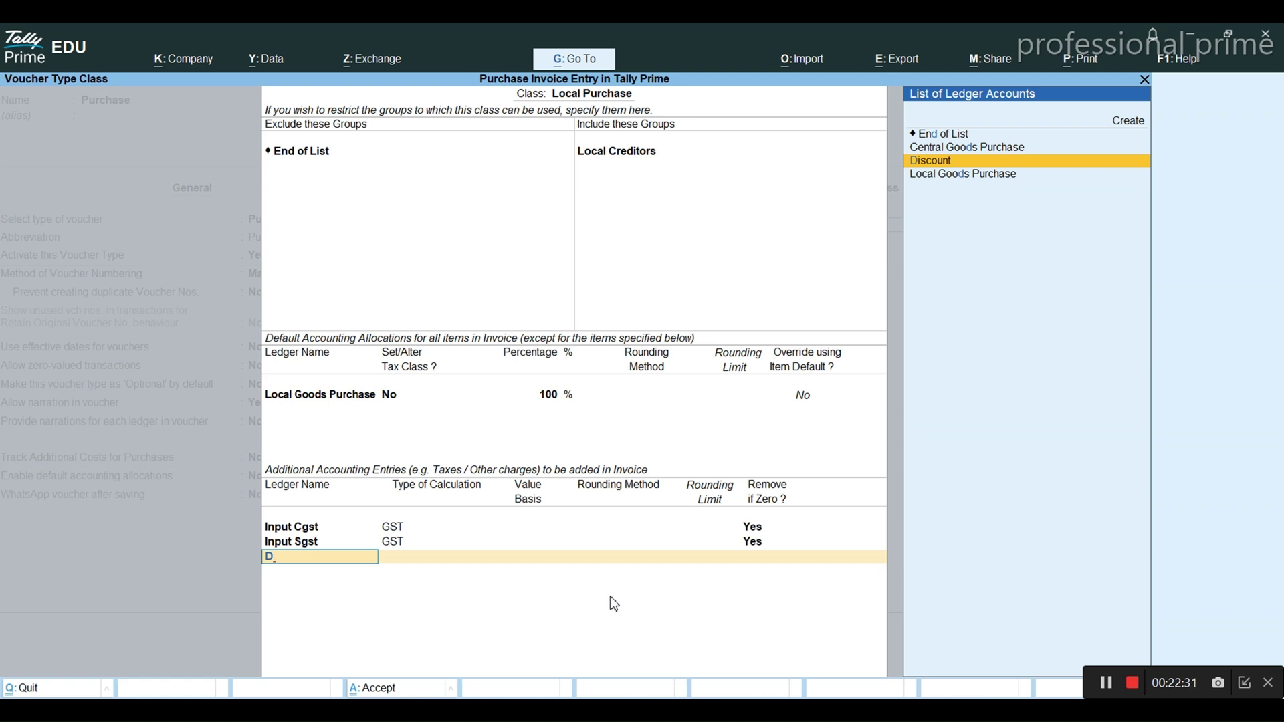
pyautogui.press('Return')
pyautogui.press('Down')
pyautogui.press('Down')
pyautogui.press('Down')
pyautogui.press('Down')
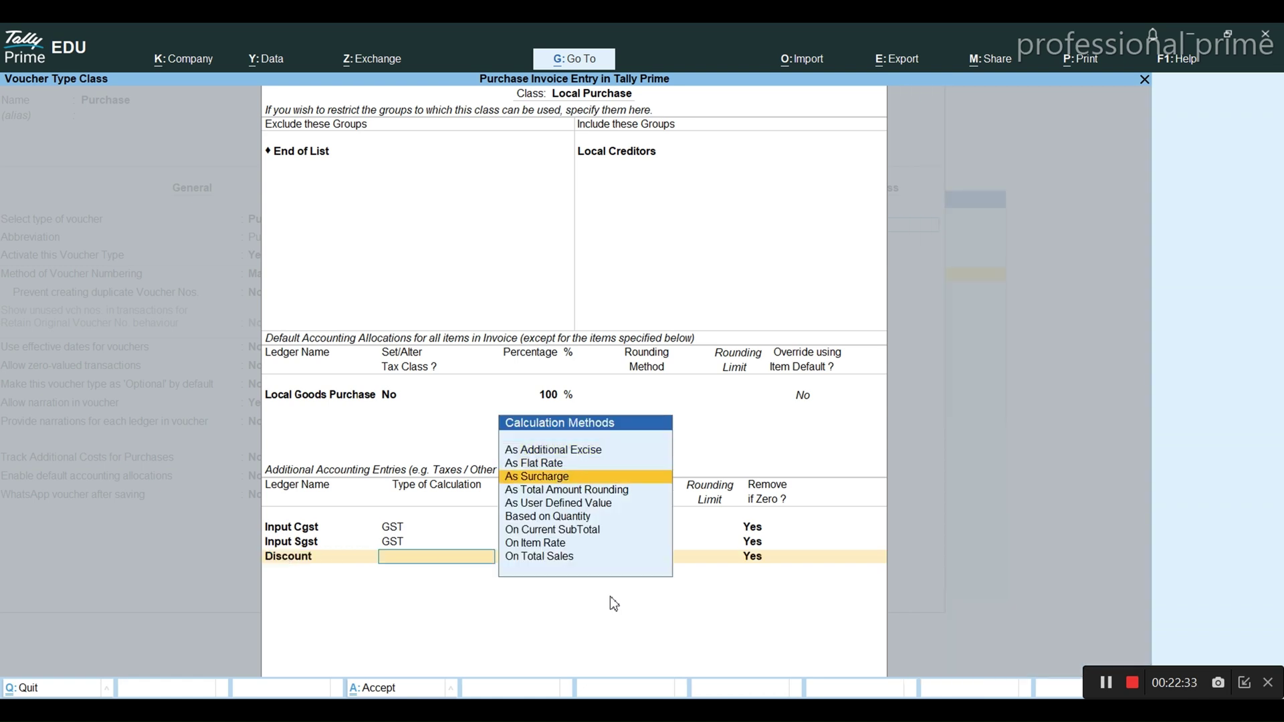
pyautogui.press('Return')
pyautogui.press('Return')
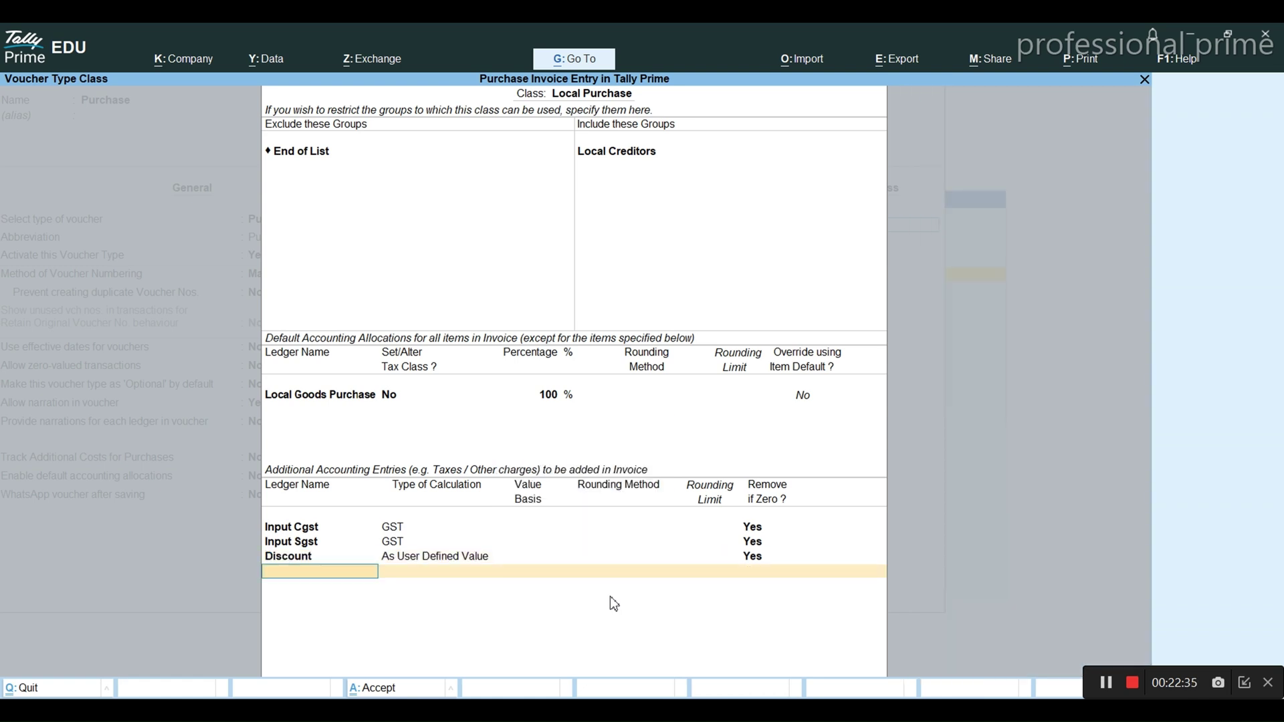
pyautogui.write('r')
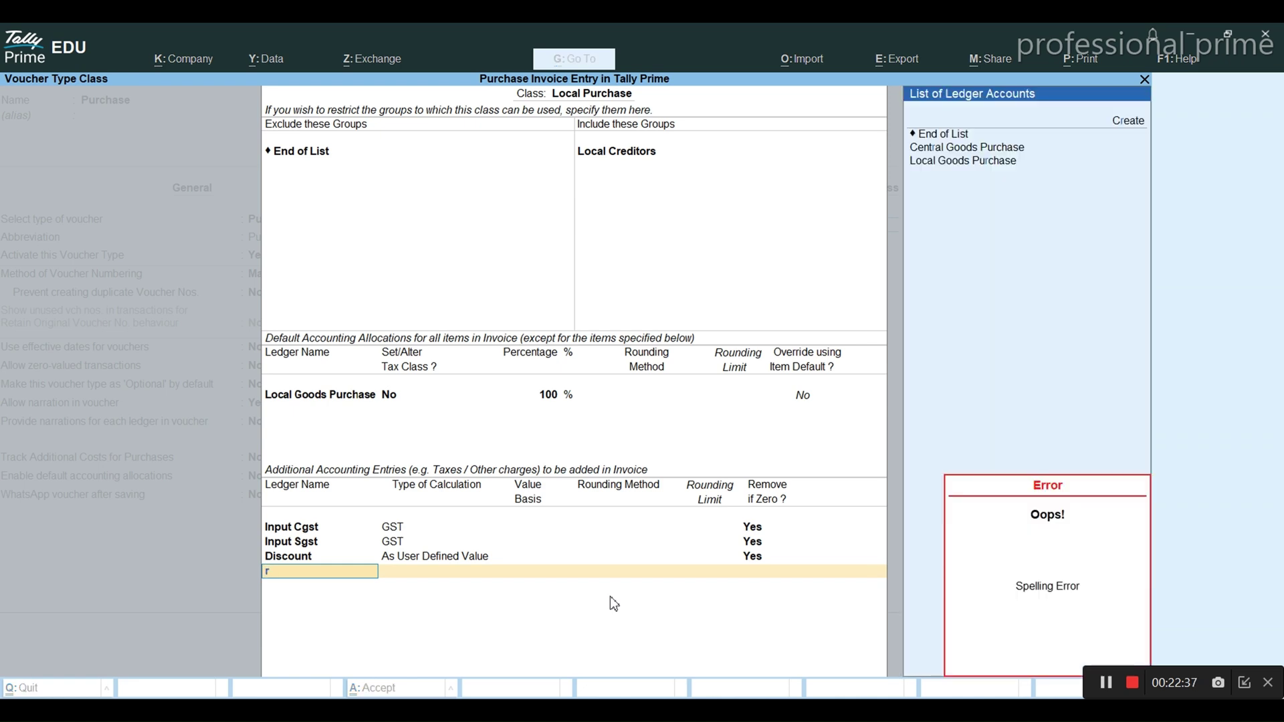
pyautogui.press('Up')
pyautogui.press('Up')
pyautogui.press('Up')
pyautogui.press('Up')
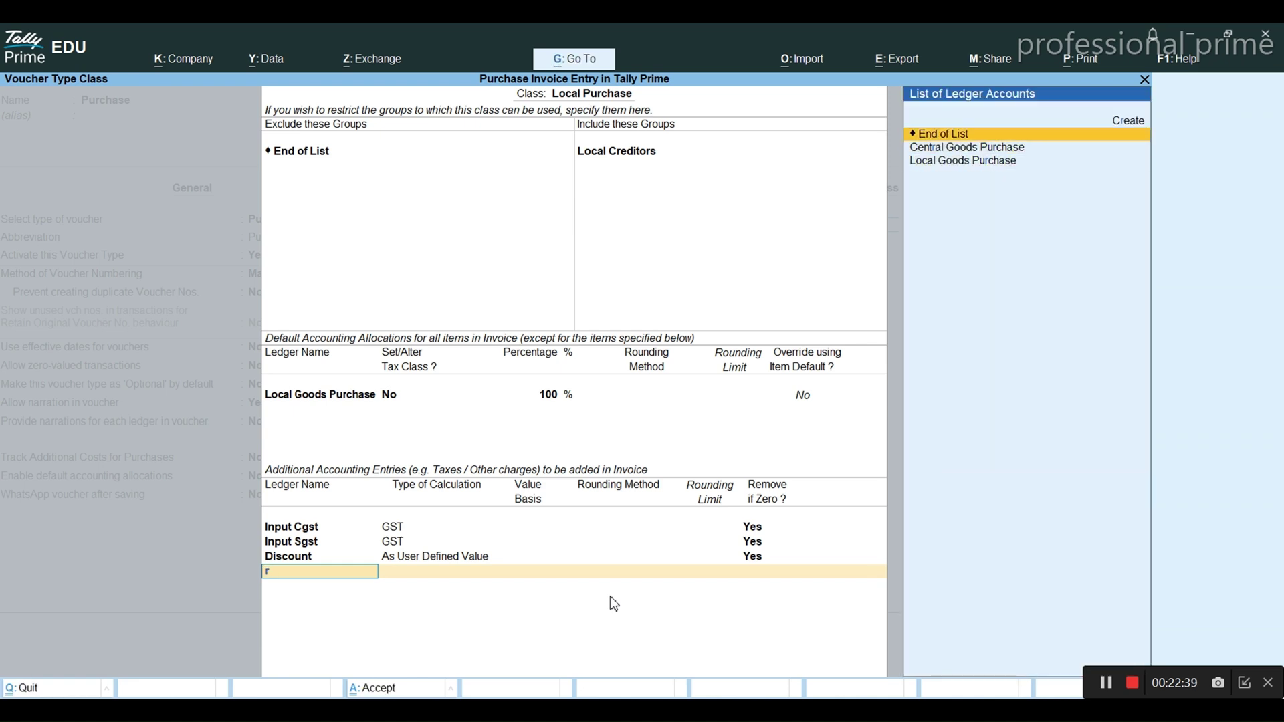
pyautogui.press('Return')
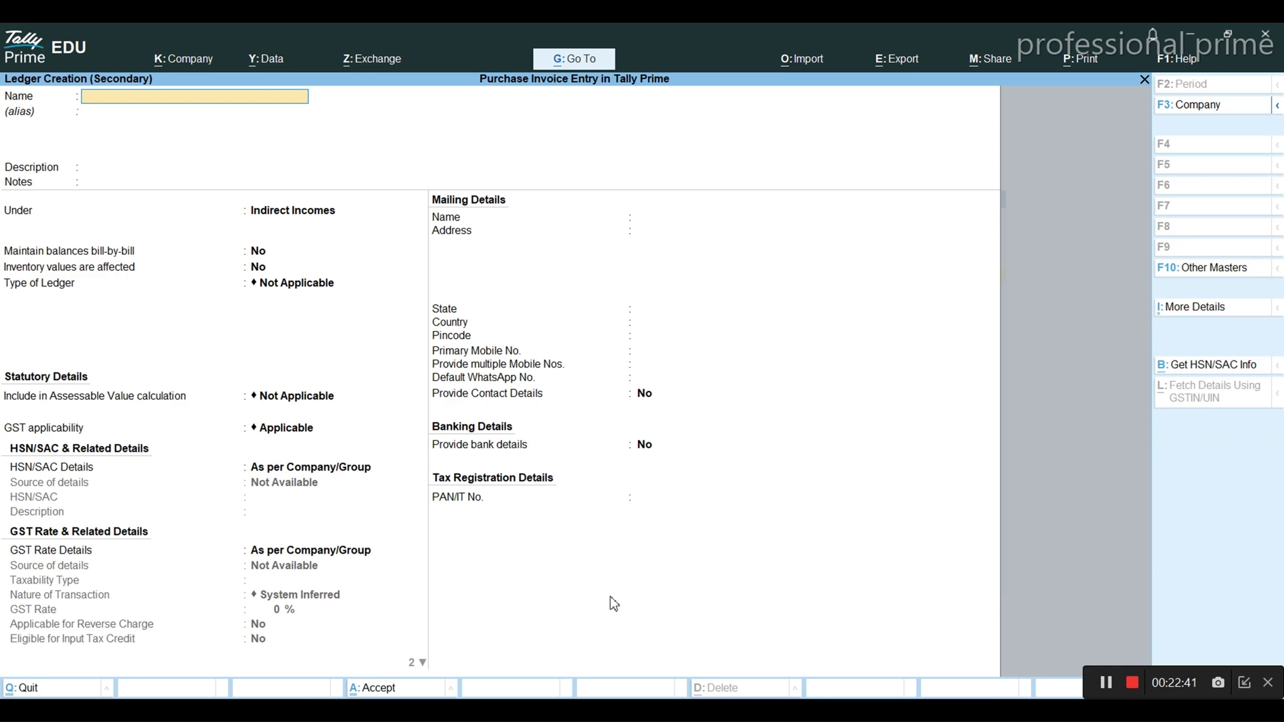
pyautogui.press('Escape')
pyautogui.press('y')
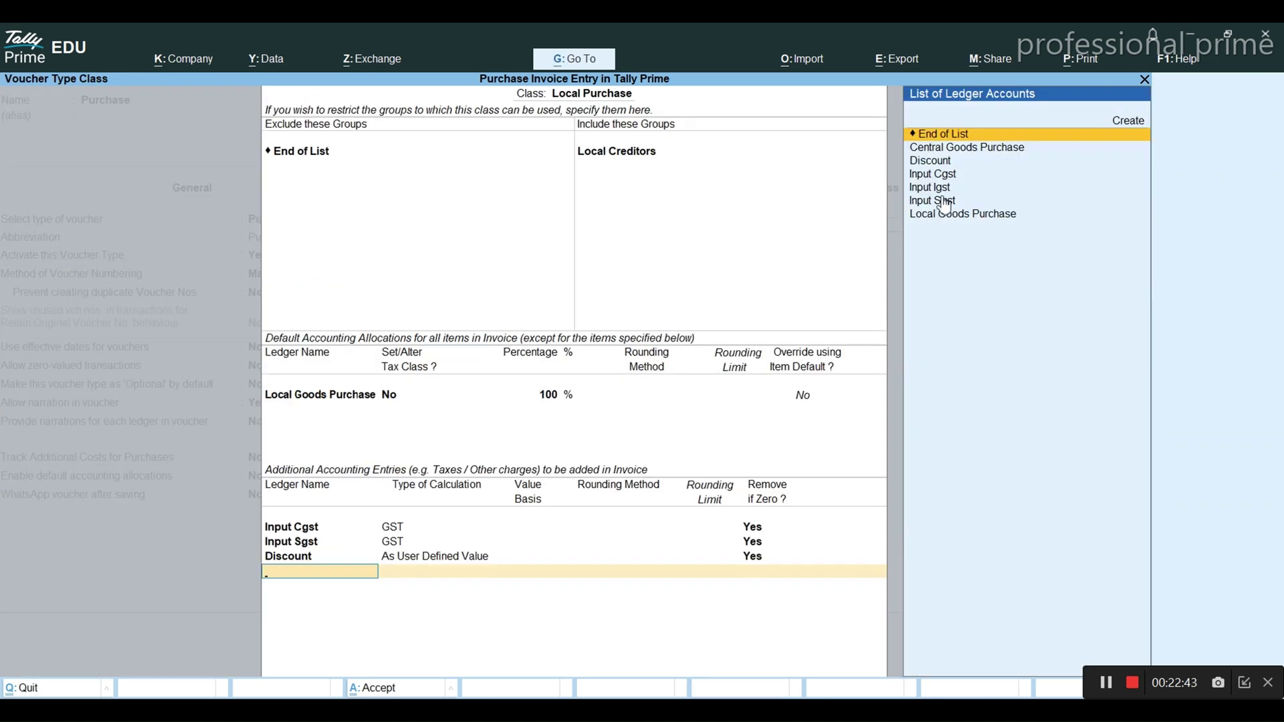
# - Start a new ledger for the next additional entry, named Round Off, under the Indirect Expenses group
pyautogui.press('Up')
pyautogui.click(1134, 126)
pyautogui.write('Roub')
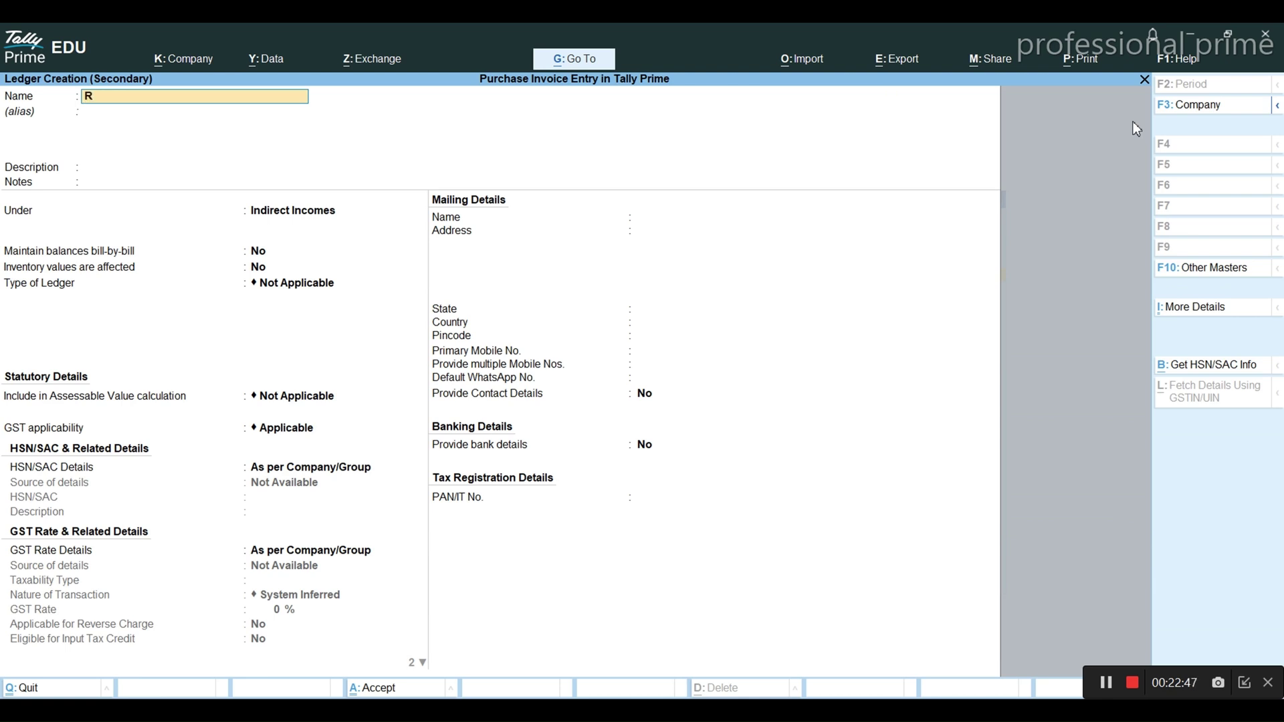
pyautogui.press('BackSpace')
pyautogui.write('nd Off')
pyautogui.press('Return')
pyautogui.press('Return')
pyautogui.press('Return')
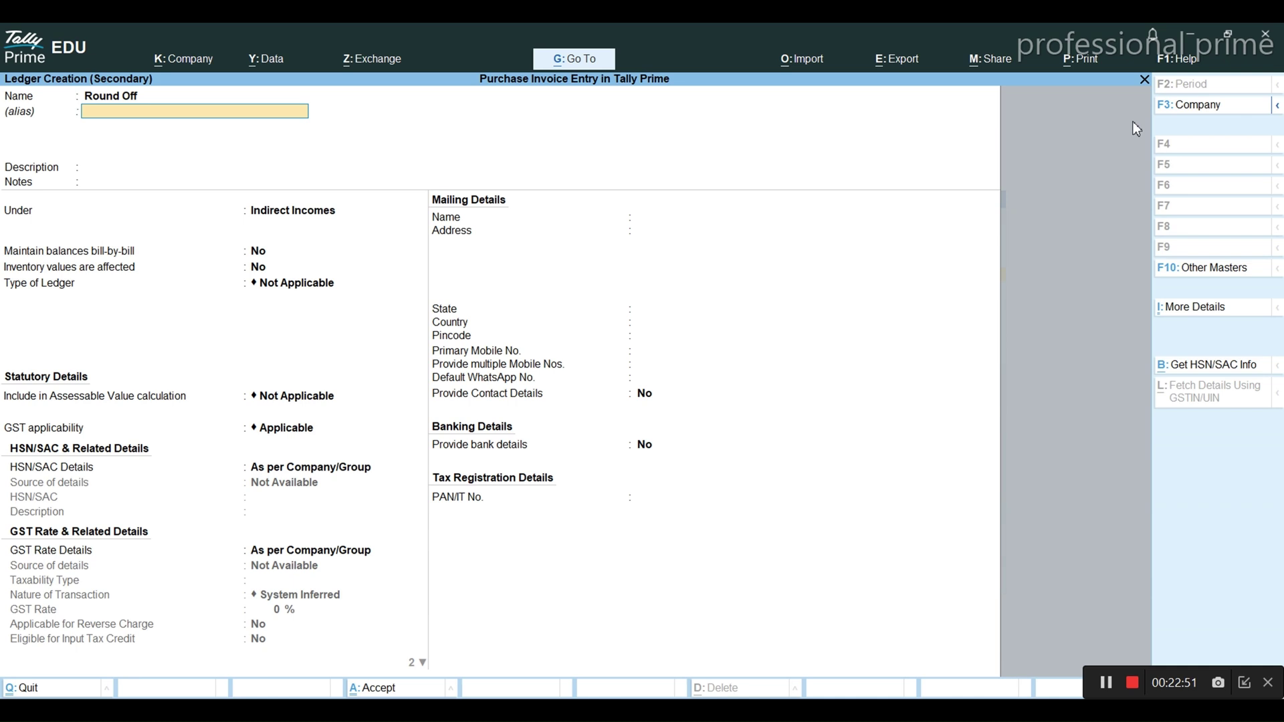
pyautogui.press('Return')
pyautogui.write('Ind')
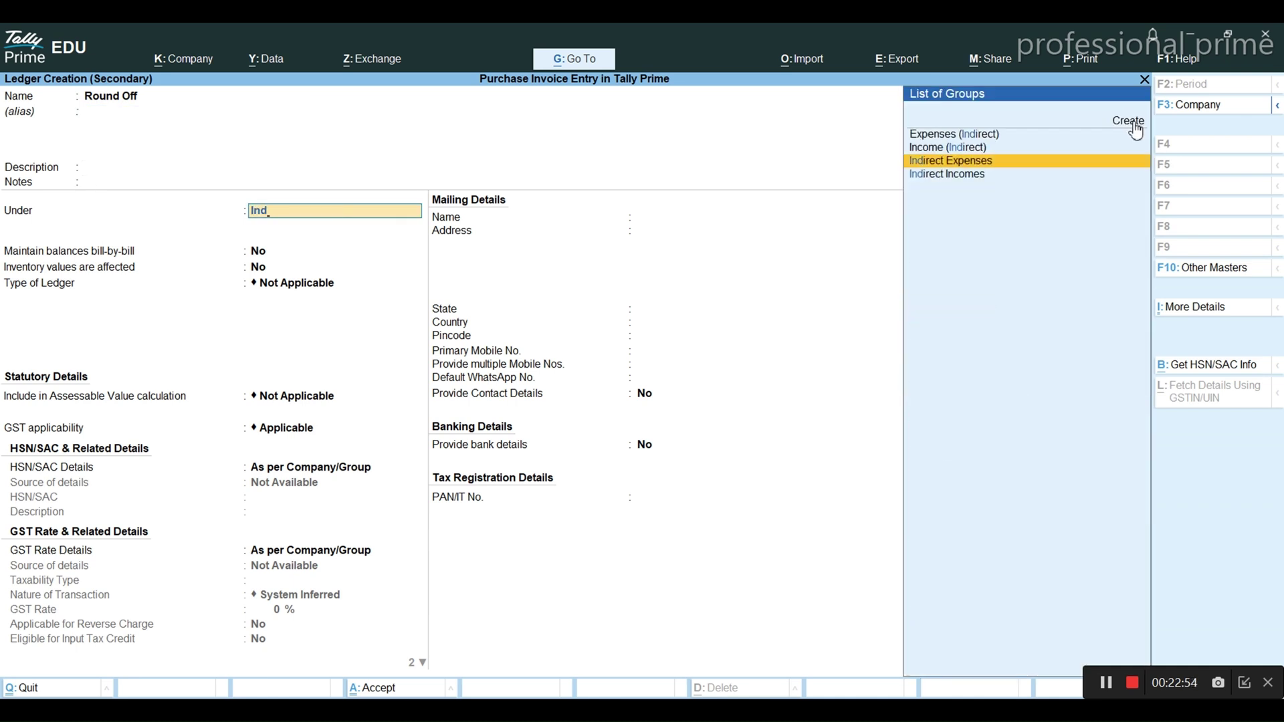
pyautogui.press('Return')
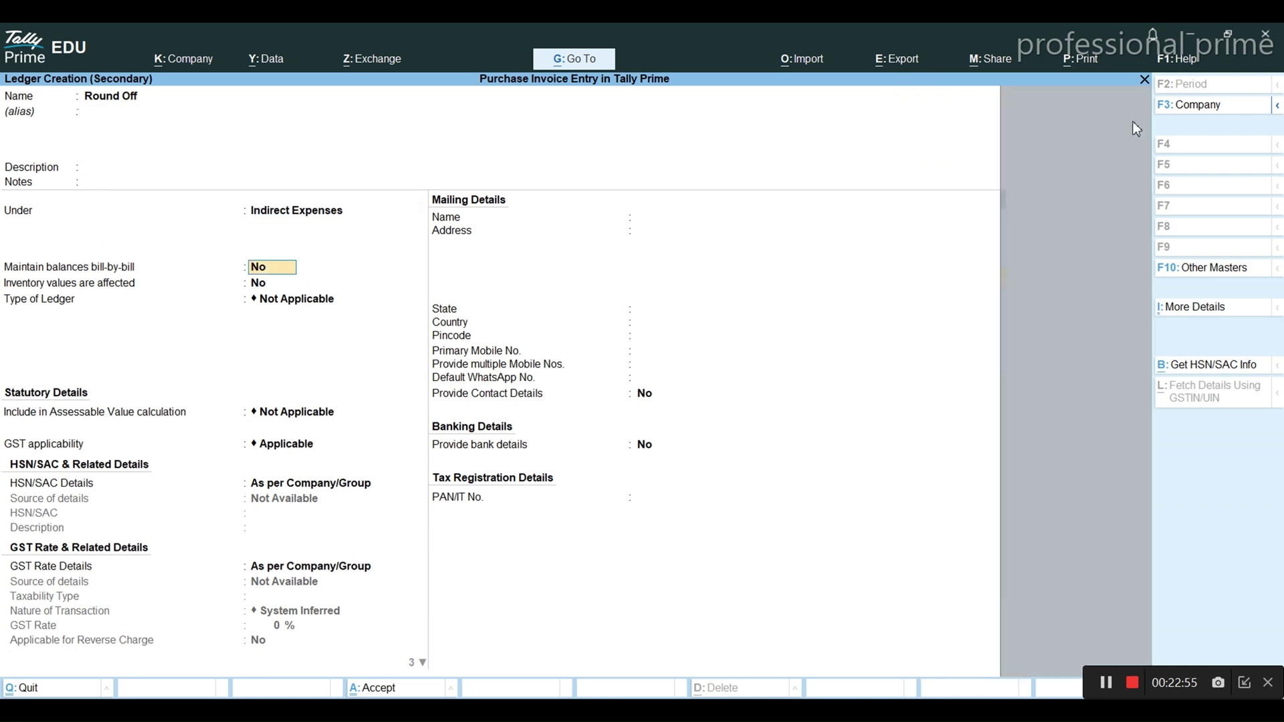
# - Set the Round Off ledger's type to Invoice Rounding with Normal Rounding and a rounding limit of 1, and save it
pyautogui.press('Return')
pyautogui.press('Return')
pyautogui.press('Down')
pyautogui.press('Down')
pyautogui.press('Return')
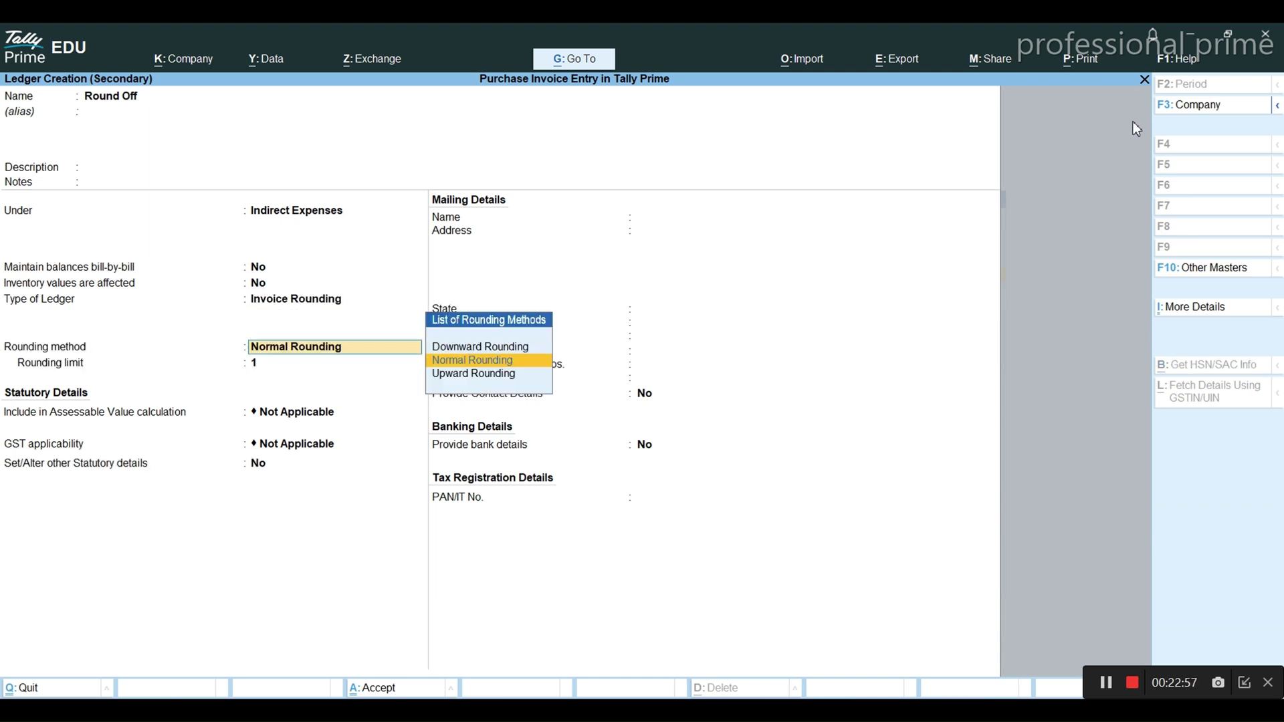
pyautogui.press('Return')
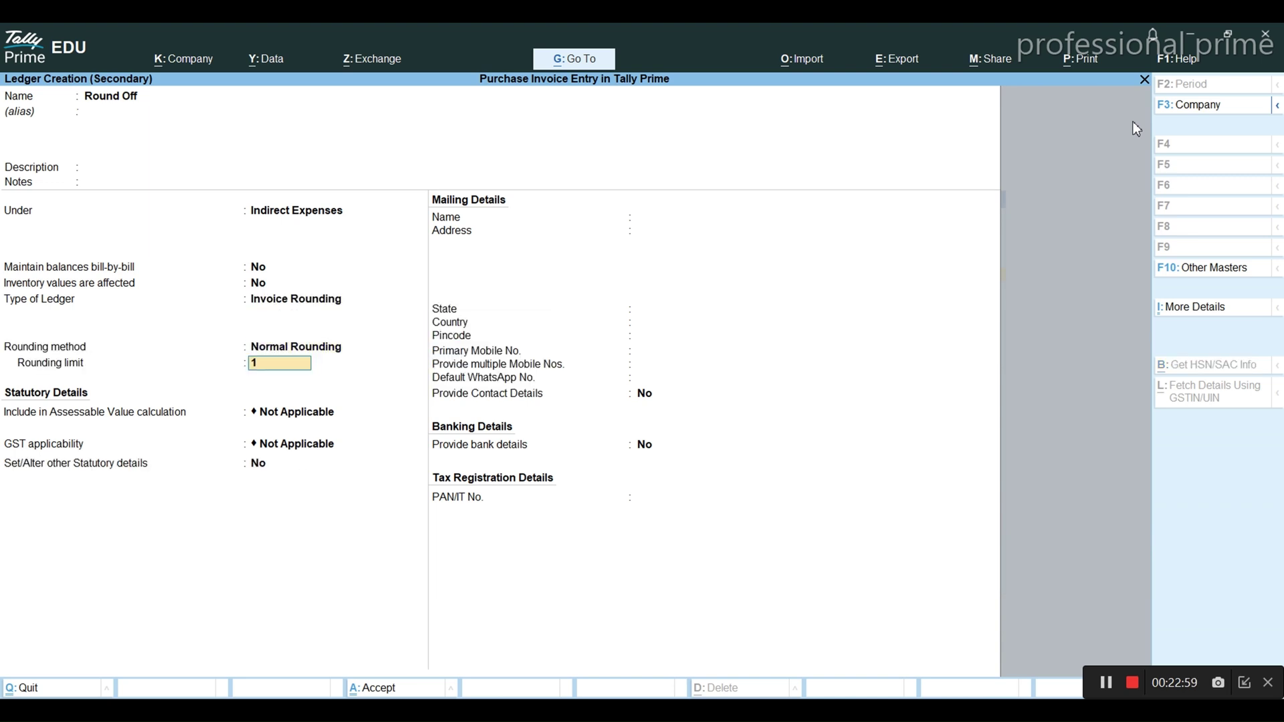
pyautogui.press('ctrl')
pyautogui.hotkey('ctrl', 'a')
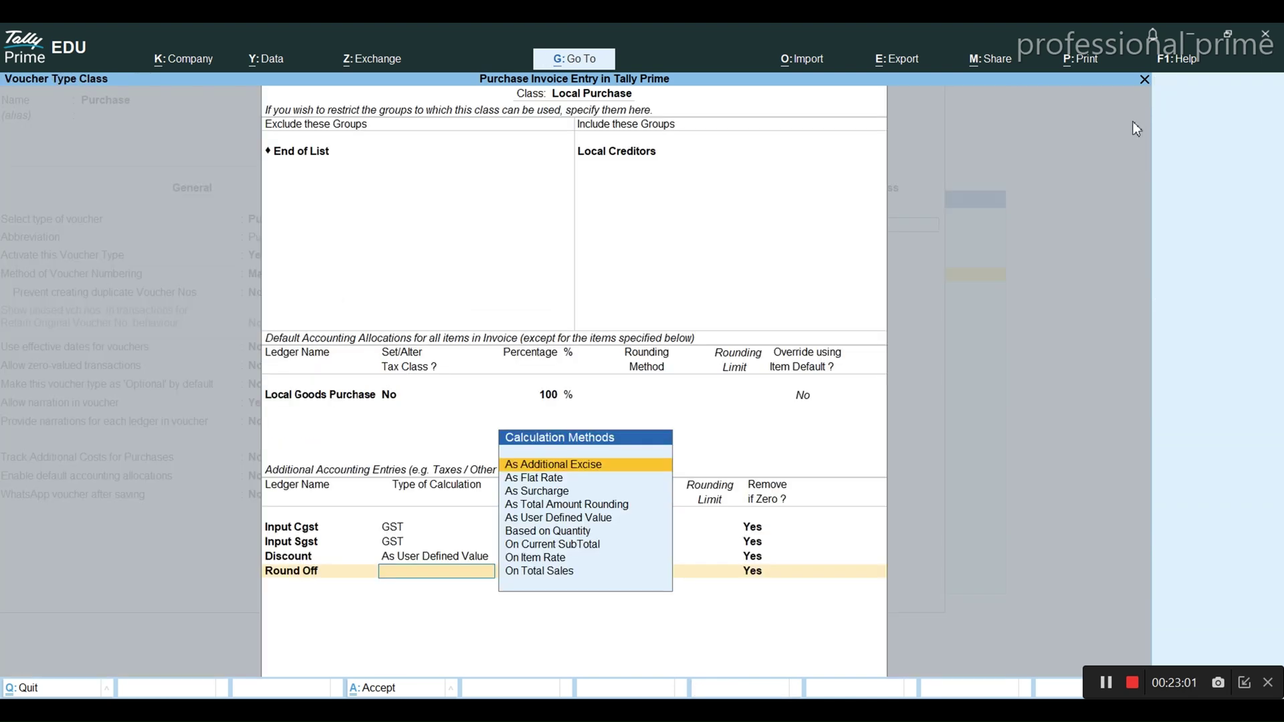
# - Set the Round Off entry to As Total Amount Rounding with Normal Rounding and limit 1, and accept the Local Purchase class
pyautogui.press('Down')
pyautogui.press('Down')
pyautogui.press('Down')
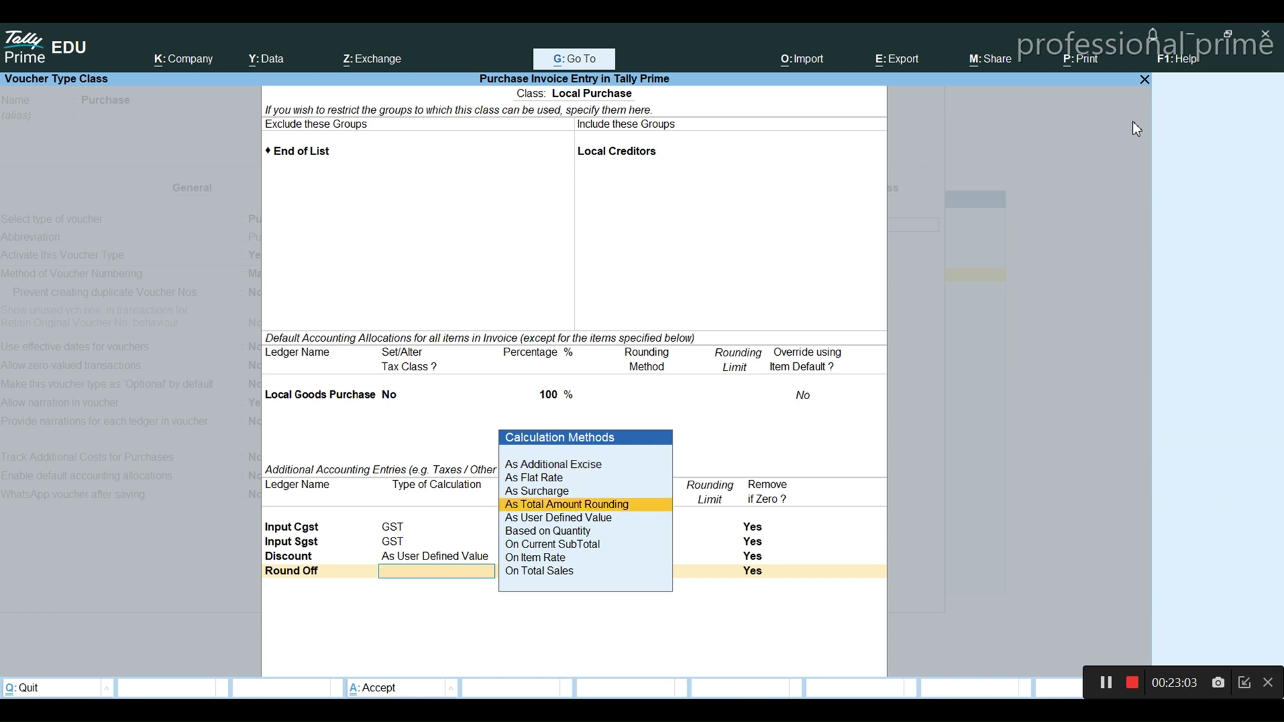
pyautogui.press('Return')
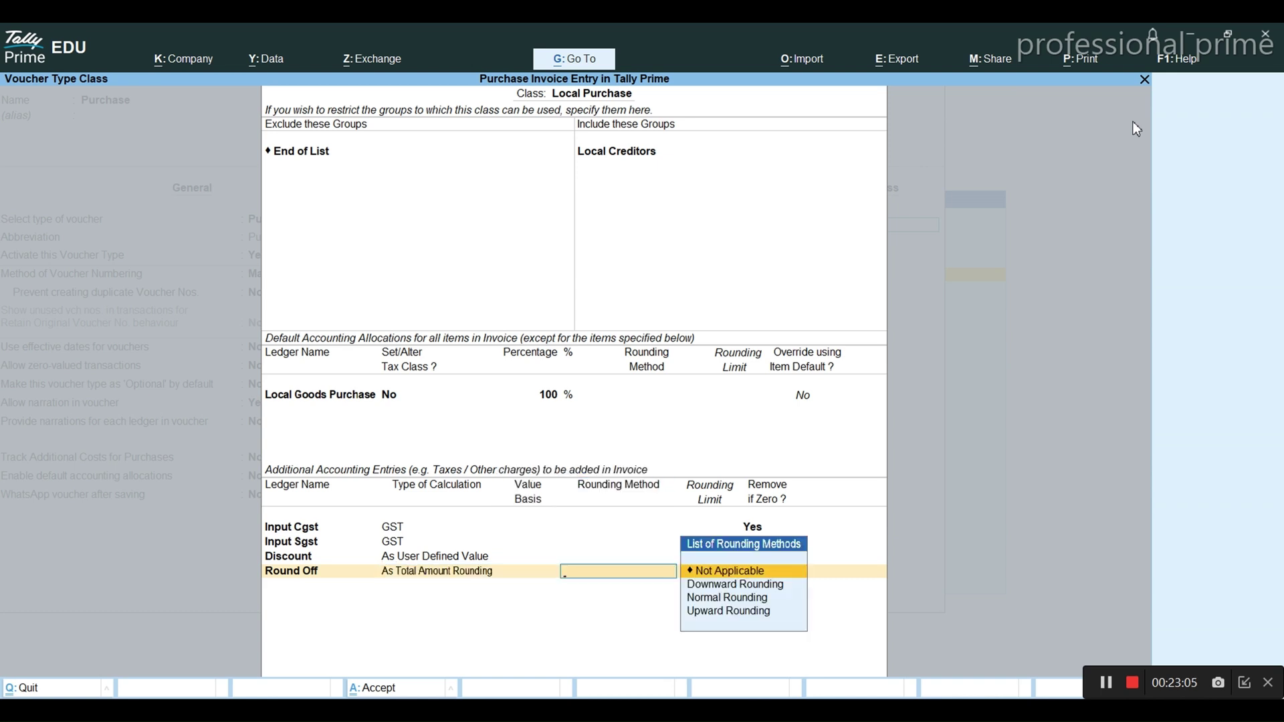
pyautogui.press('Down')
pyautogui.press('Down')
pyautogui.press('Return')
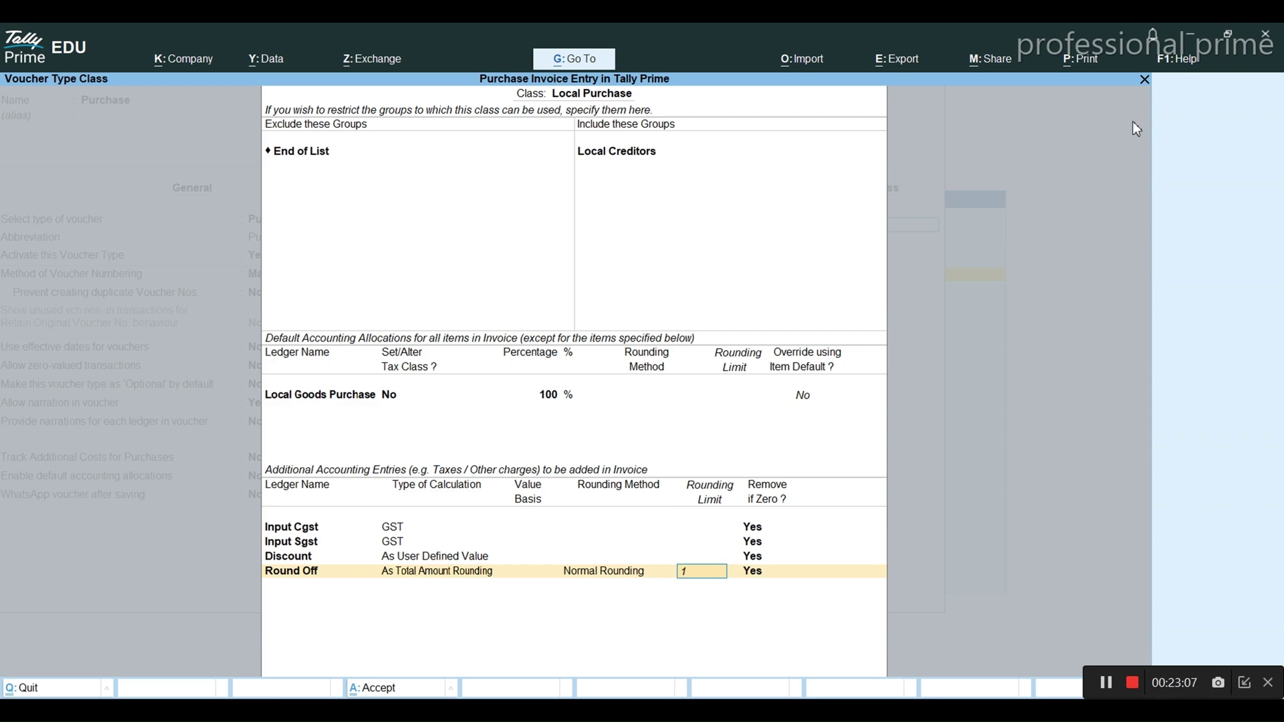
pyautogui.write('1')
pyautogui.press('Return')
pyautogui.press('Return')
pyautogui.press('Return')
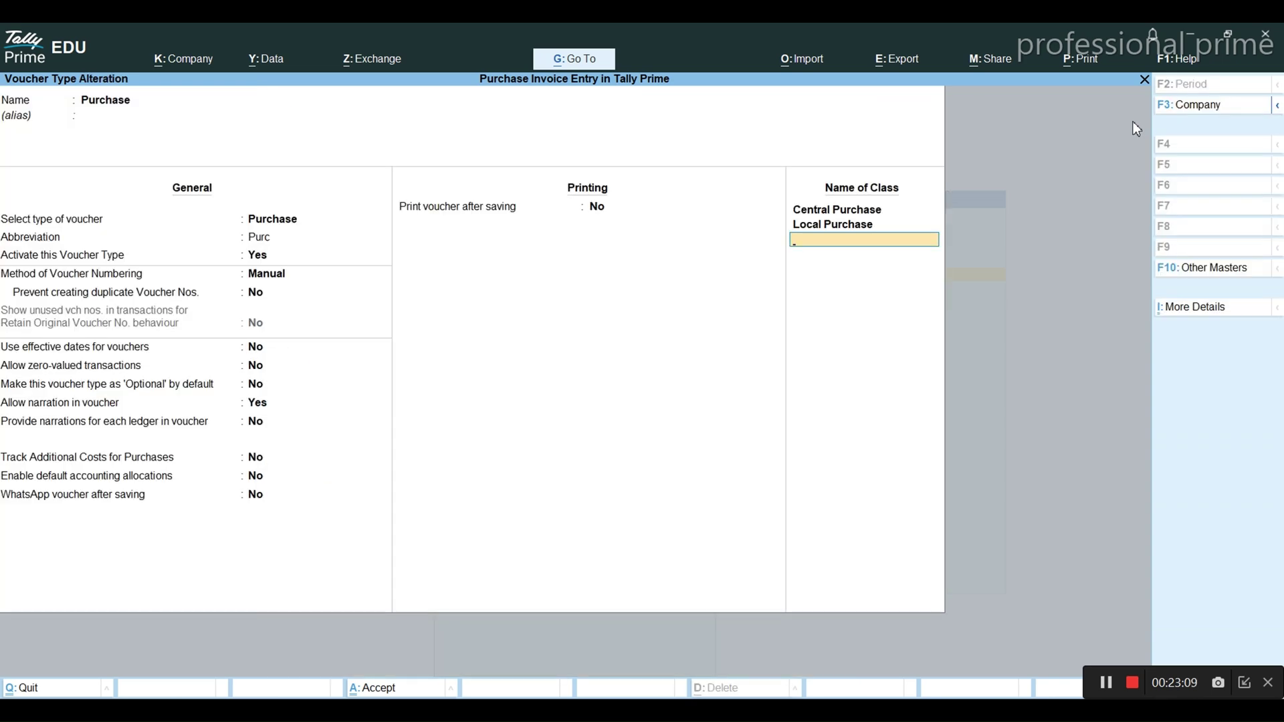
# - Save the altered Purchase voucher type and return to the Gateway of Tally
pyautogui.hotkey('ctrl', 'a')
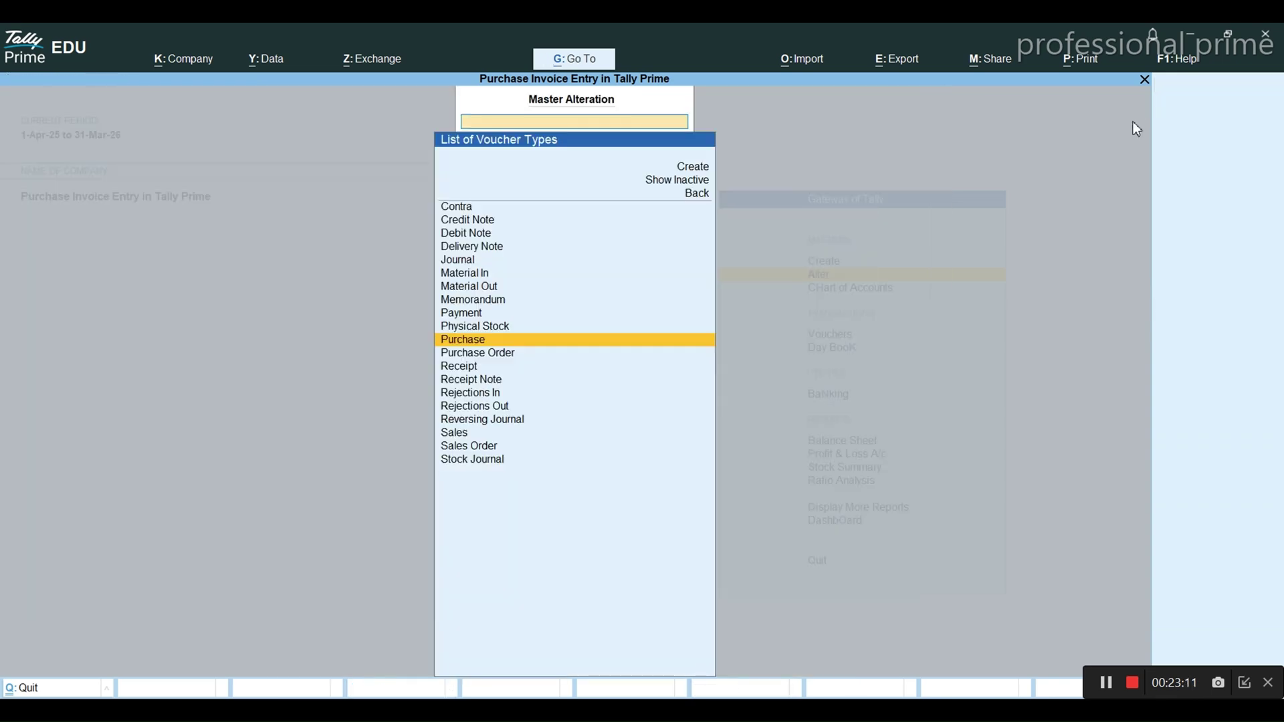
pyautogui.press('Escape')
pyautogui.press('Escape')
pyautogui.press('Escape')
pyautogui.press('Escape')
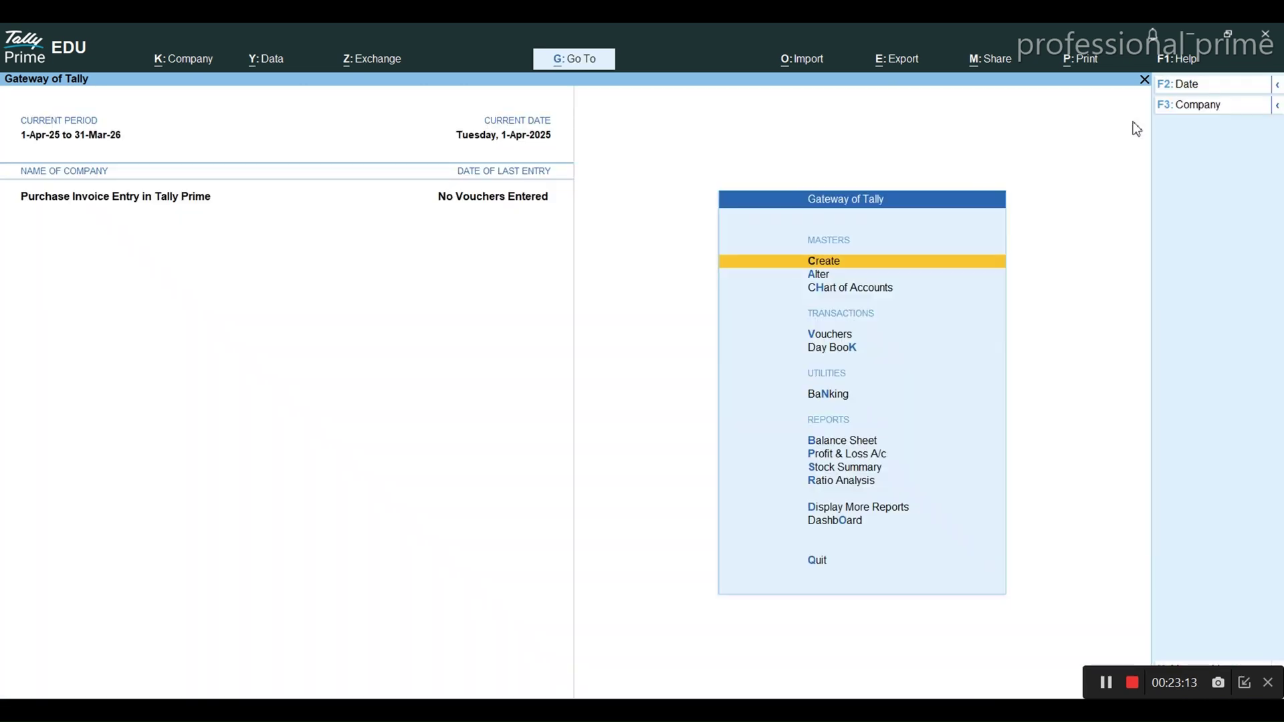
# - Start a new purchase voucher and set its voucher number to 123
pyautogui.press('v')
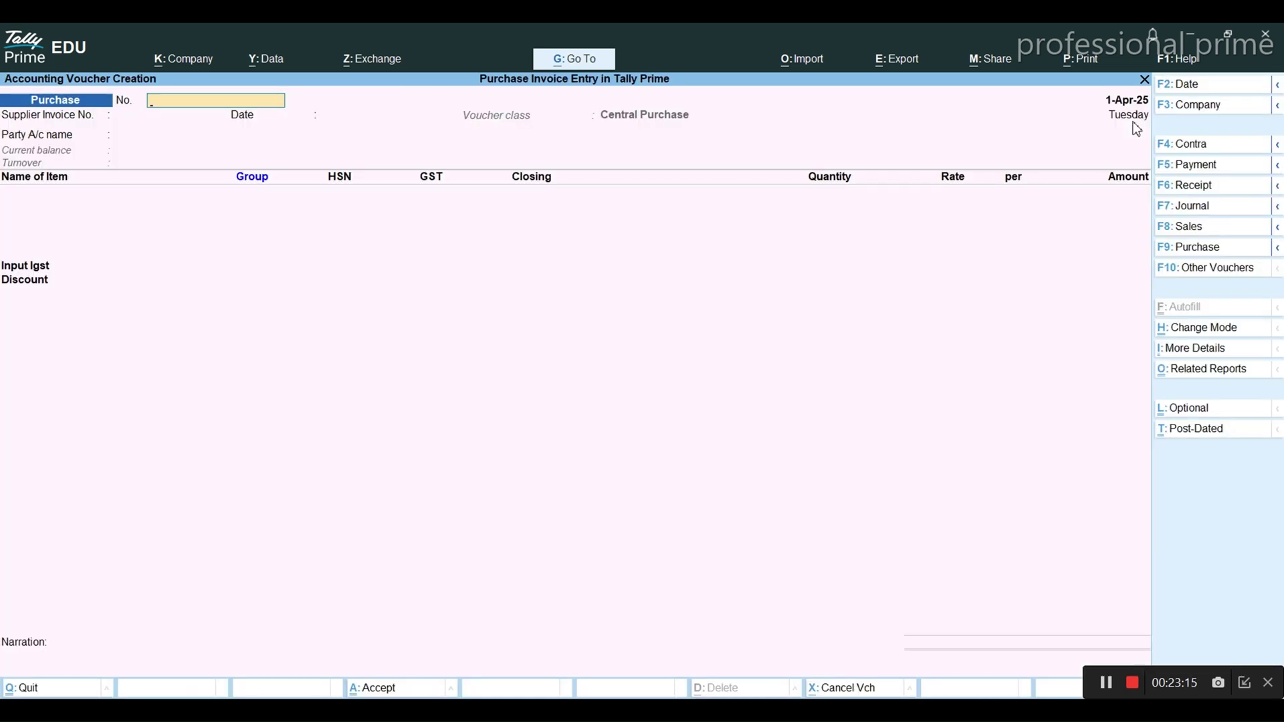
pyautogui.write('123')
pyautogui.press('Return')
pyautogui.press('Return')
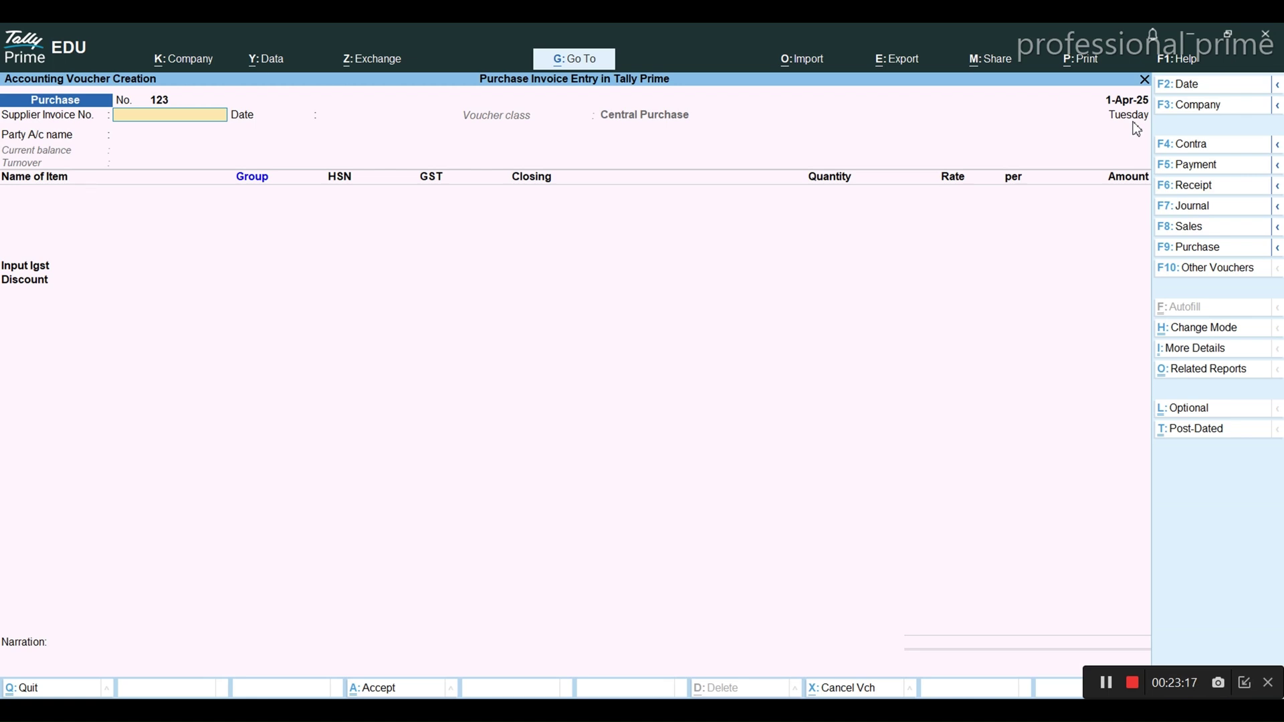
# - Set the supplier invoice number to 123 dated 1-Apr-25, choose Dharmraj Traders as the party, and accept the party details
pyautogui.write('123')
pyautogui.press('Return')
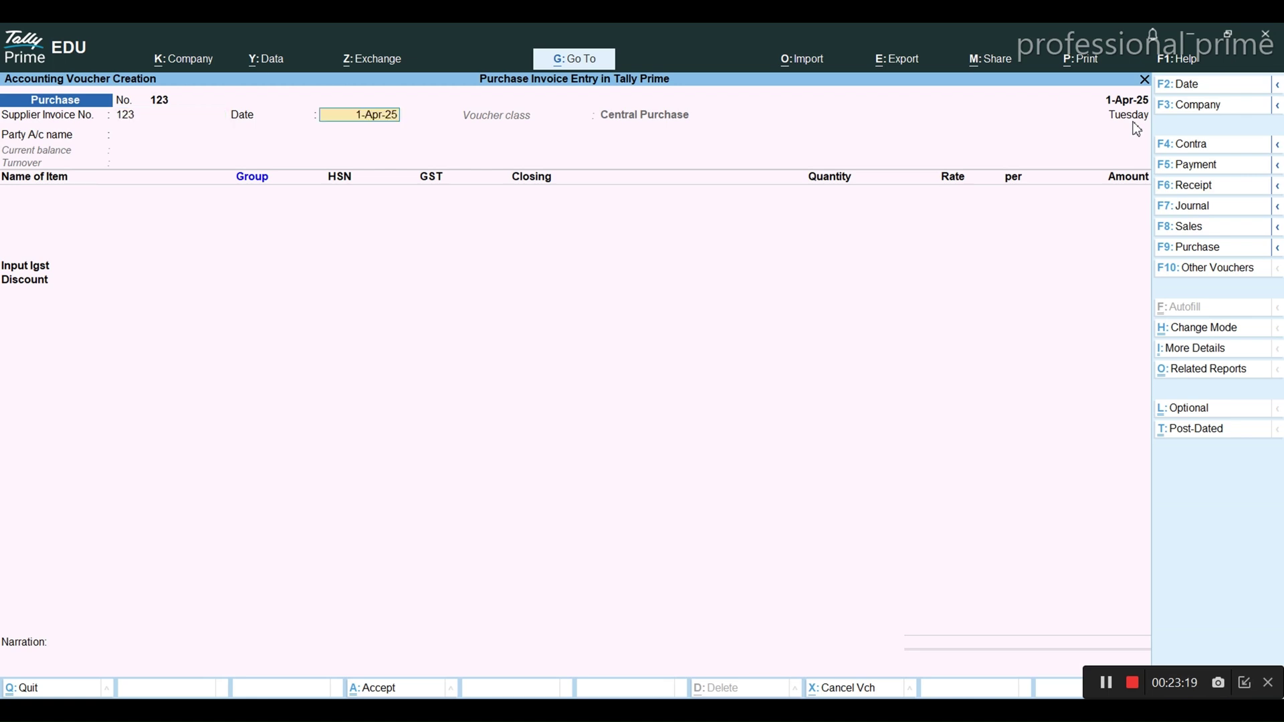
pyautogui.press('Return')
pyautogui.press('Return')
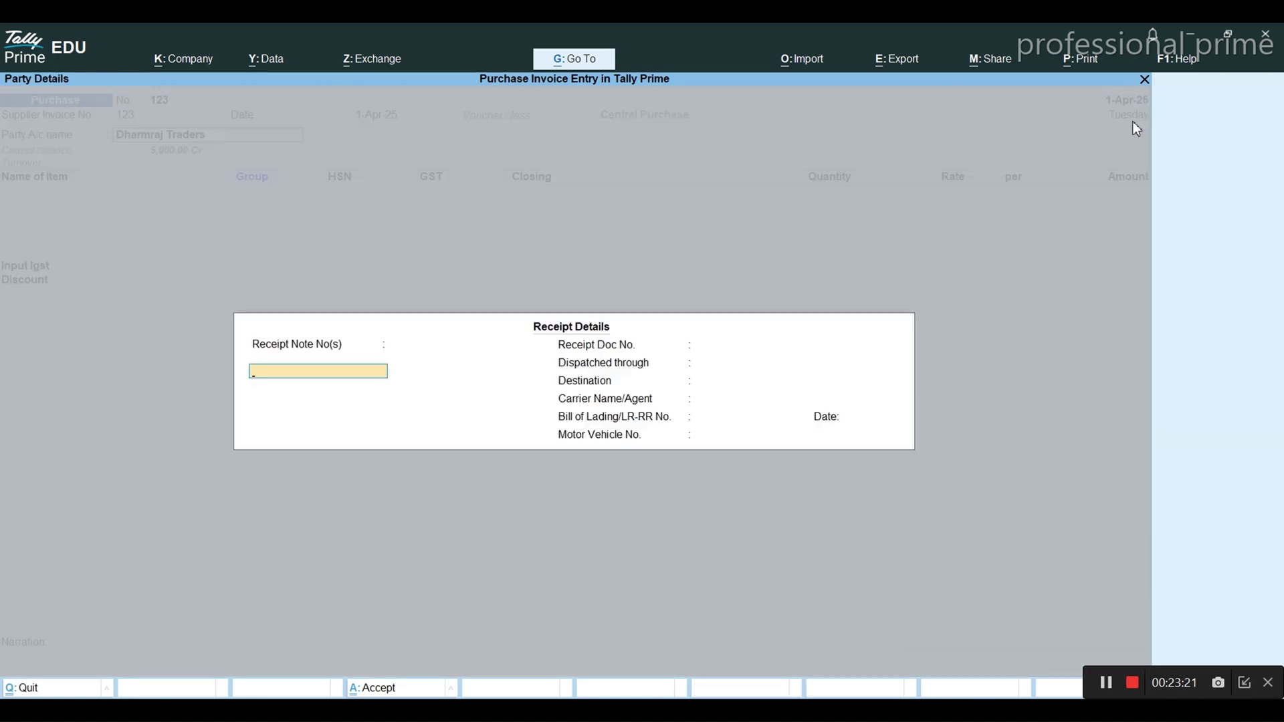
pyautogui.hotkey('ctrl', 'a')
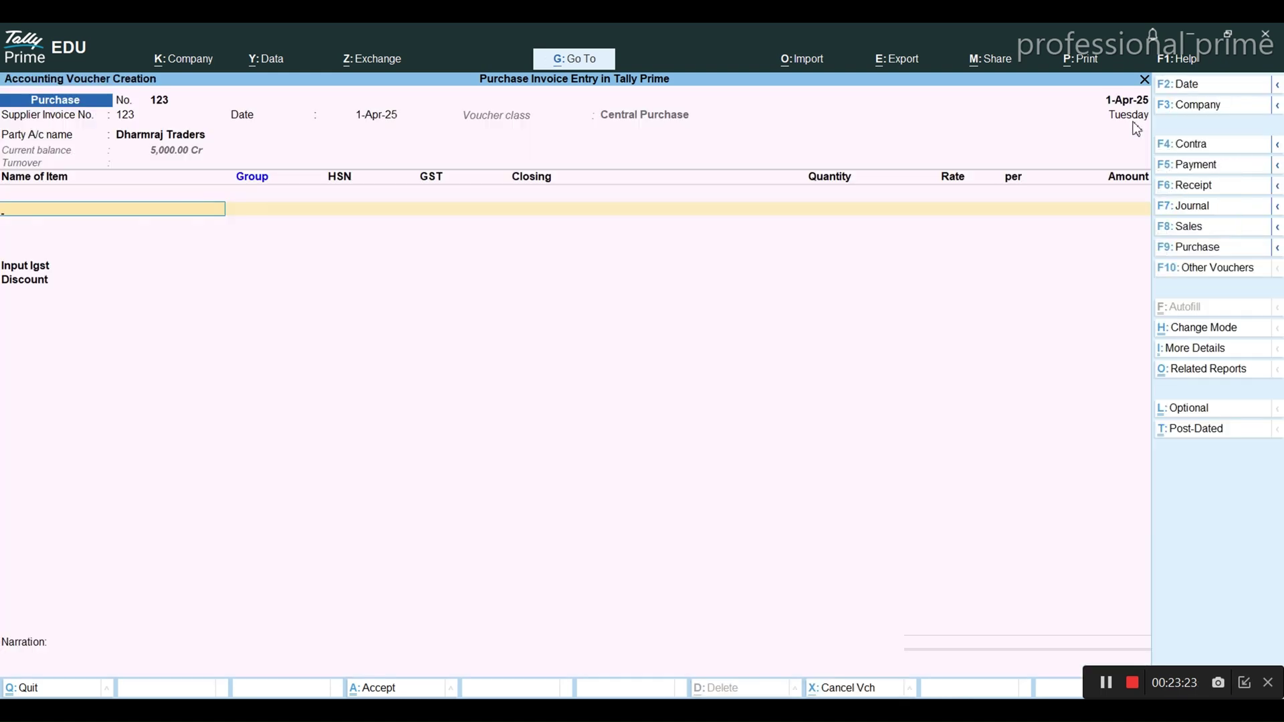
# - Add Acer - Laptop to the voucher with quantity 5 PC at rate 12,500 and a discount amount of 1,500
pyautogui.write('Acer')
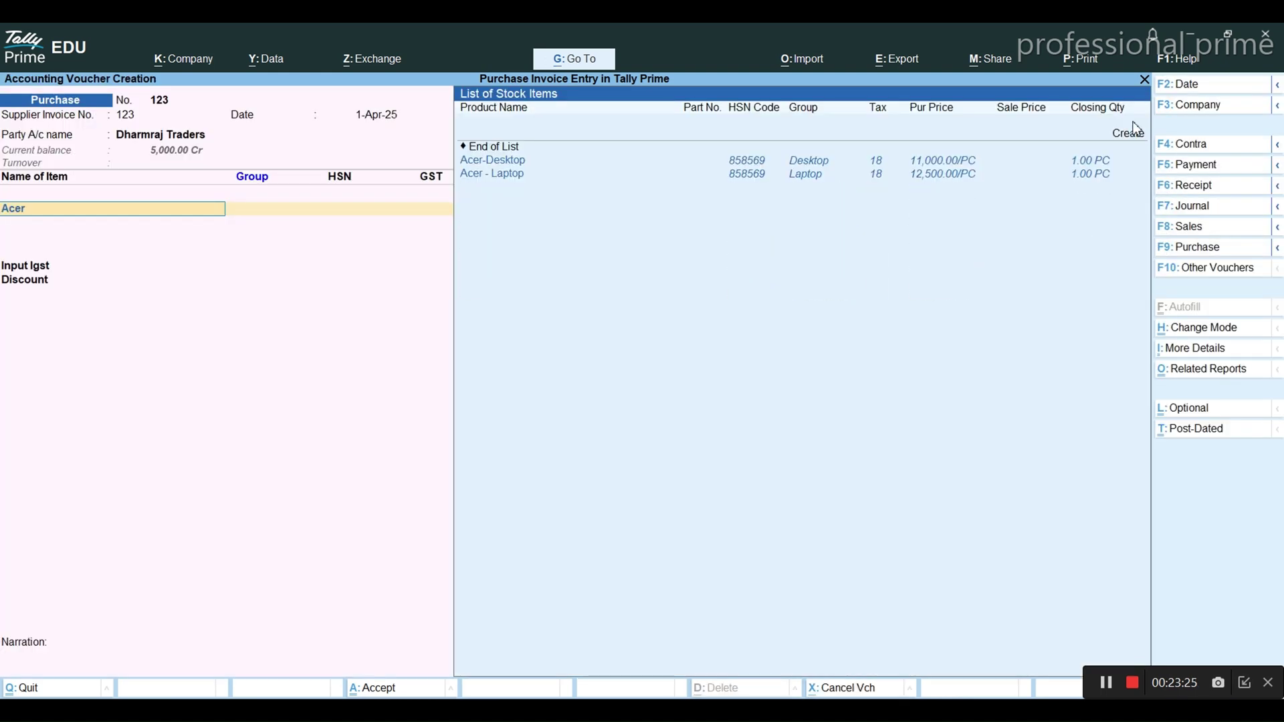
pyautogui.press('Down')
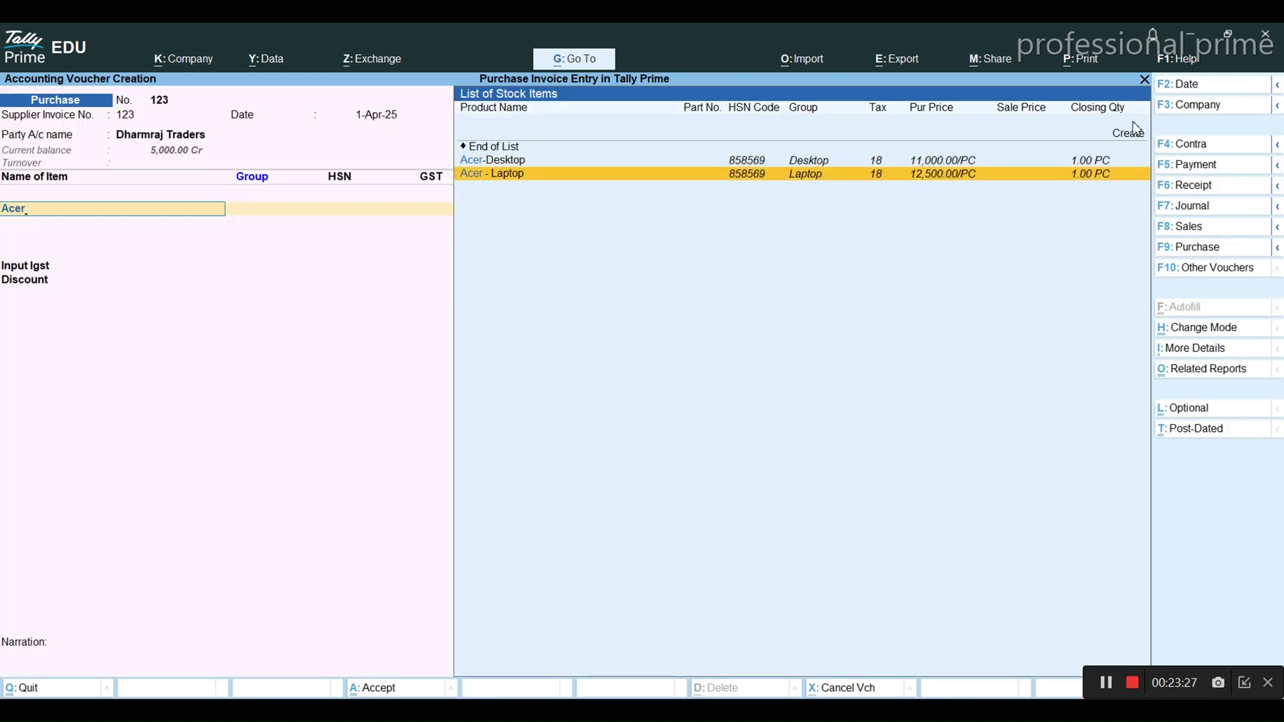
pyautogui.press('Return')
pyautogui.press('Return')
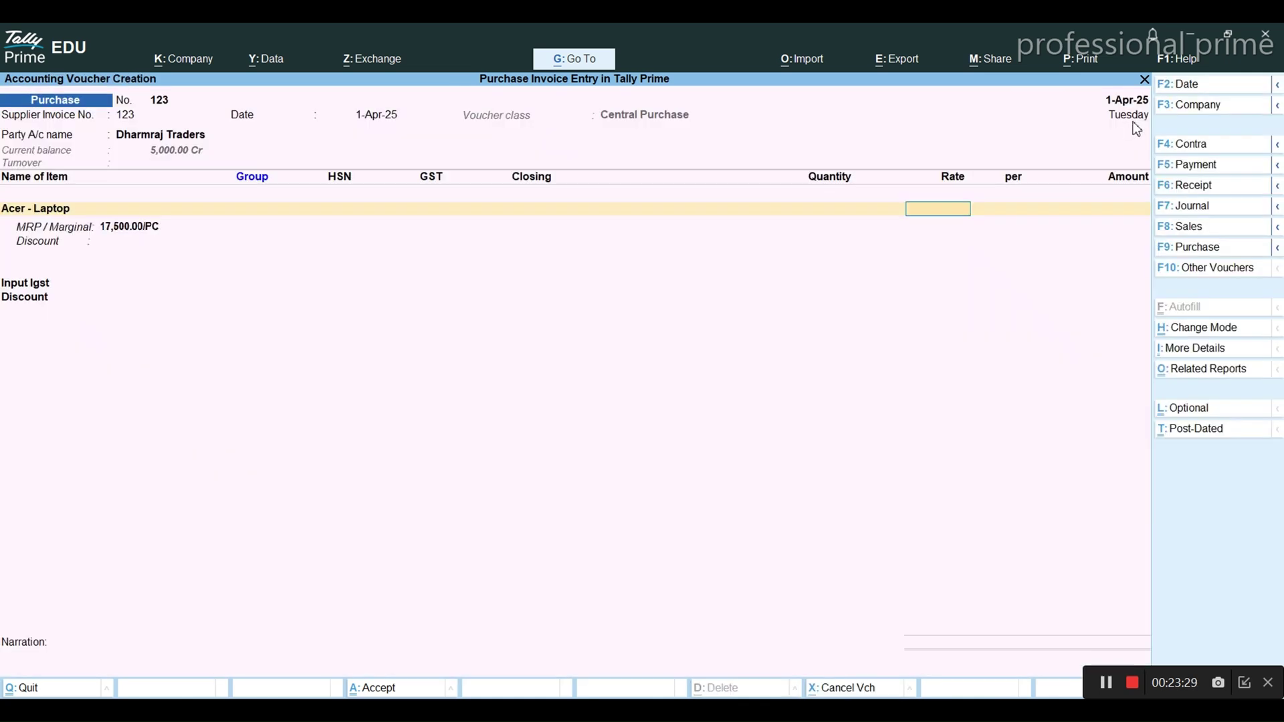
pyautogui.write('5')
pyautogui.press('Return')
pyautogui.press('Return')
pyautogui.press('Return')
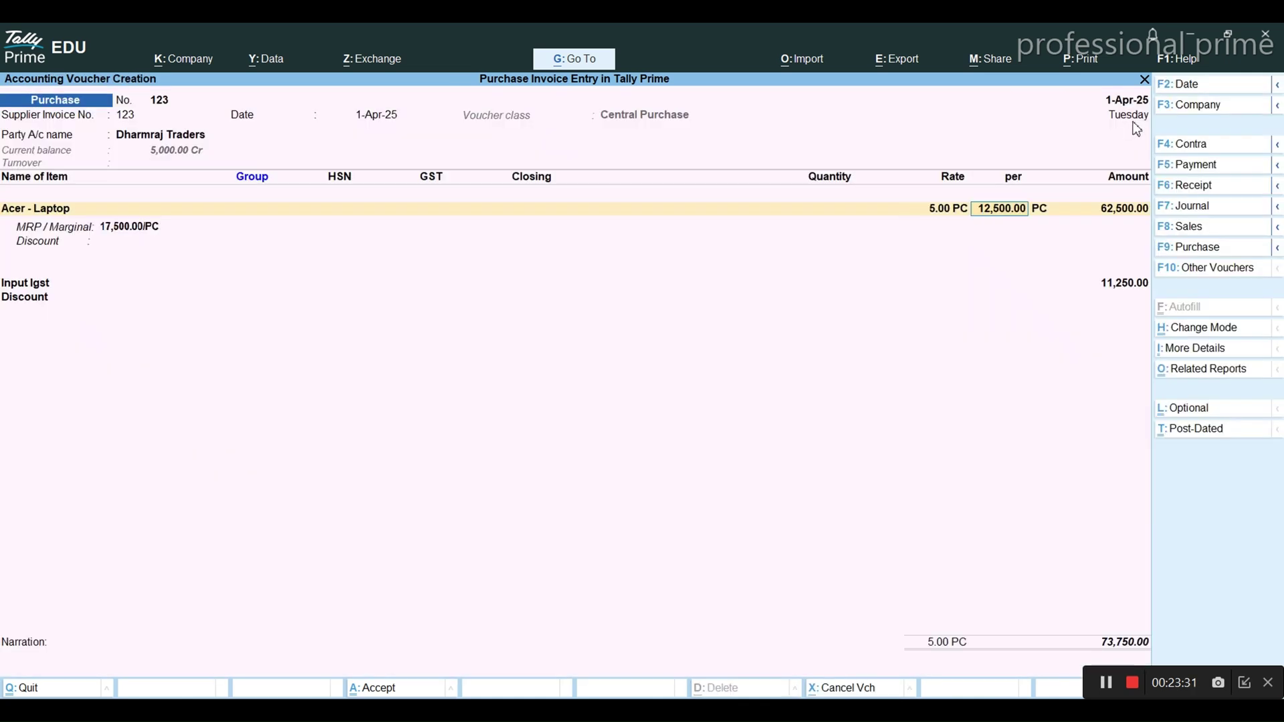
pyautogui.press('Return')
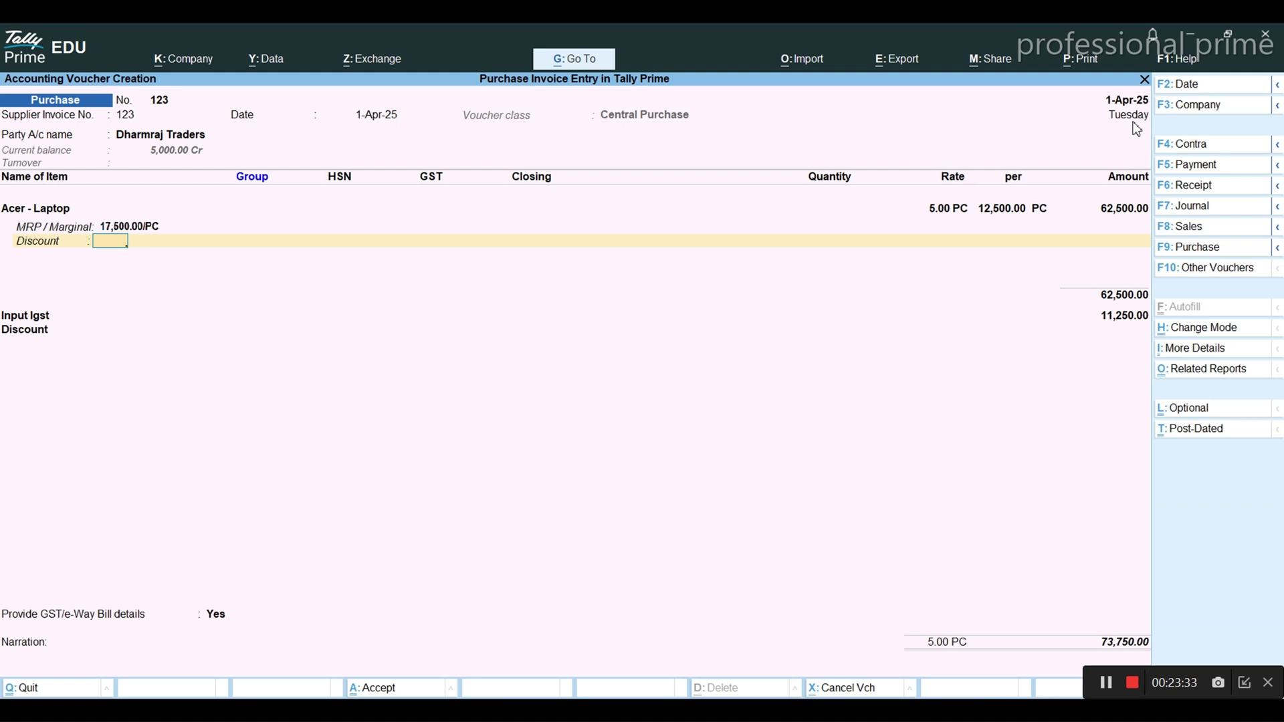
pyautogui.press('Return')
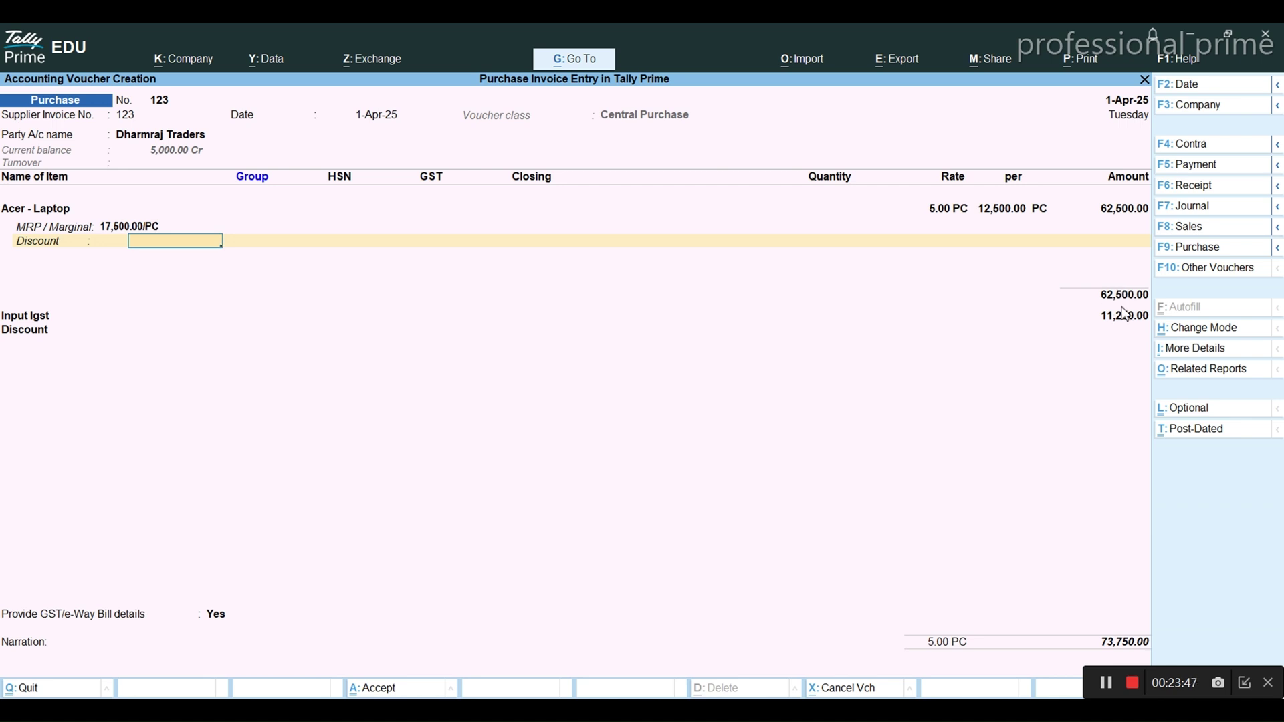
pyautogui.write('500')
pyautogui.press('Return')
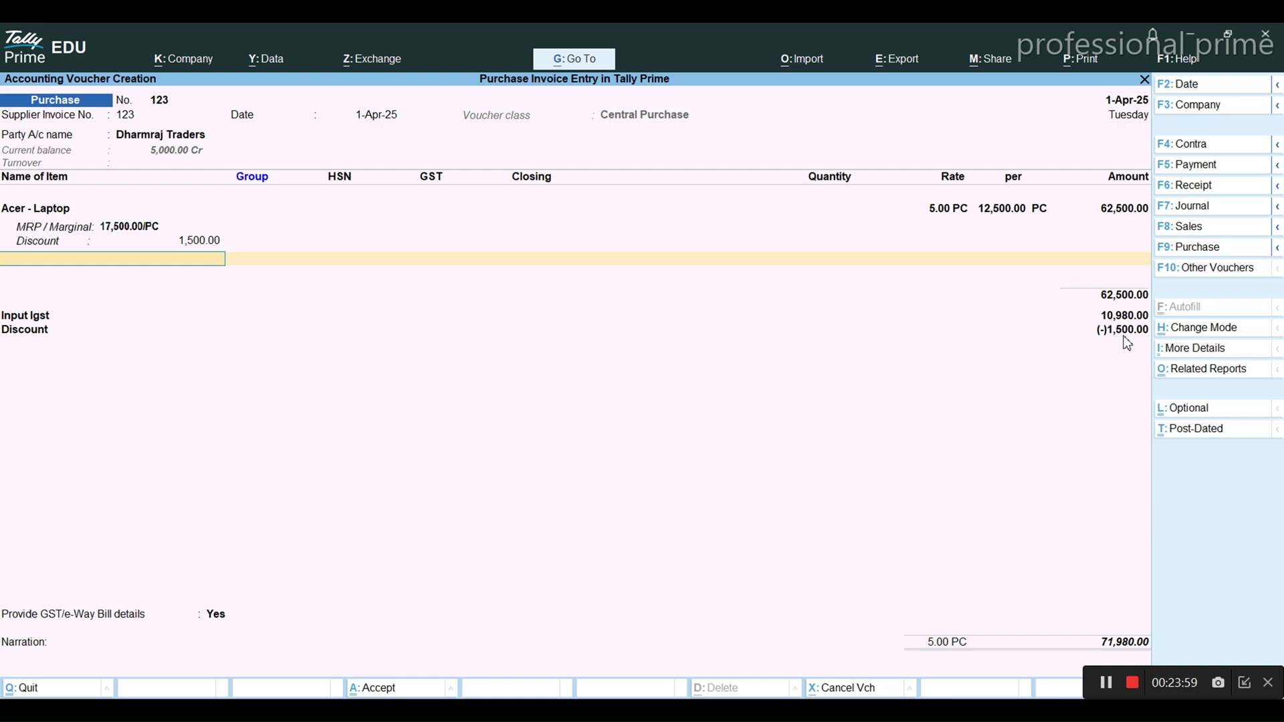
# - Check the next item in the Word example and add Dell - Laptop, 5 PC at 12,500, with a 1,500 discount
pyautogui.hotkey('alt', 'Tab')
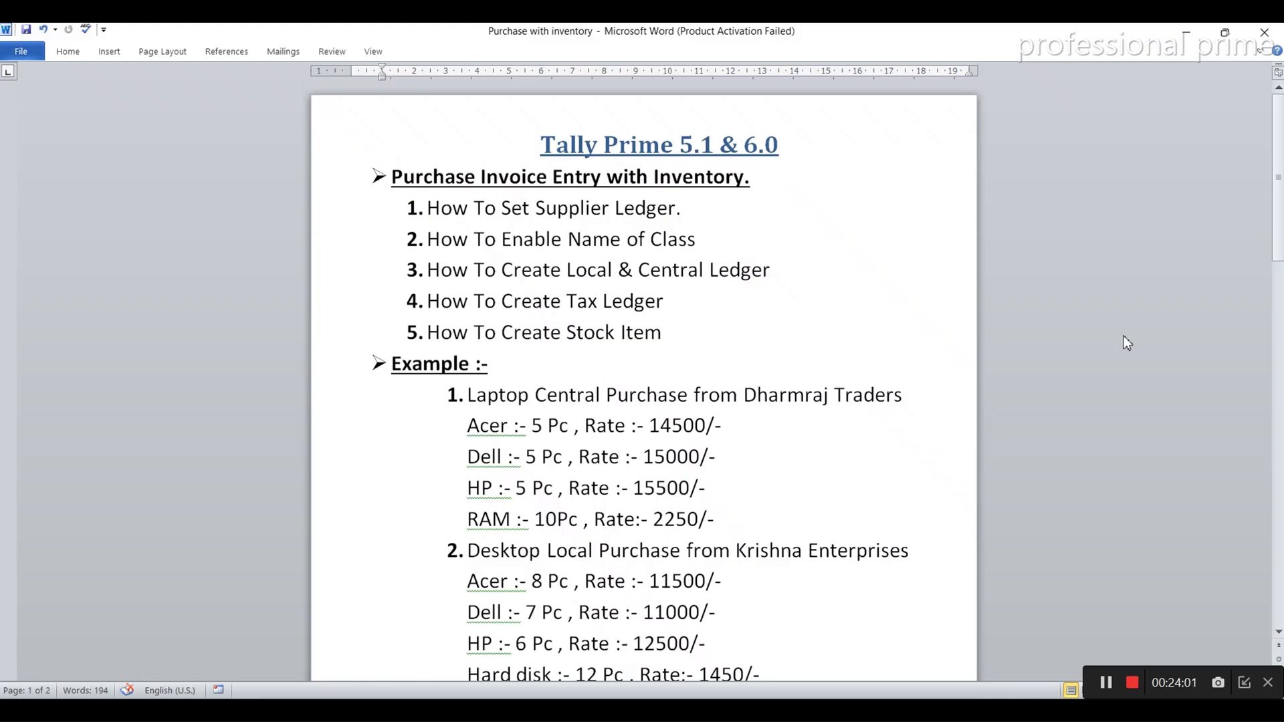
pyautogui.hotkey('alt', 'Tab')
pyautogui.write('Del')
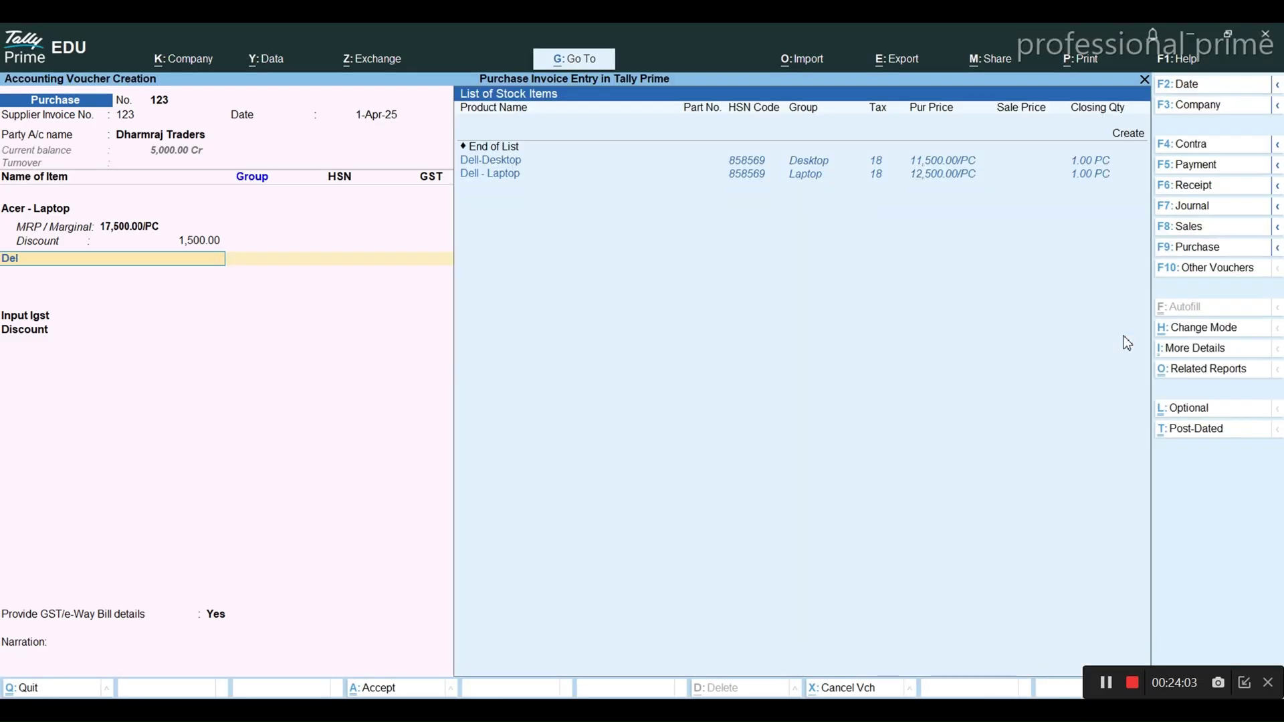
pyautogui.press('Down')
pyautogui.press('Return')
pyautogui.write('5')
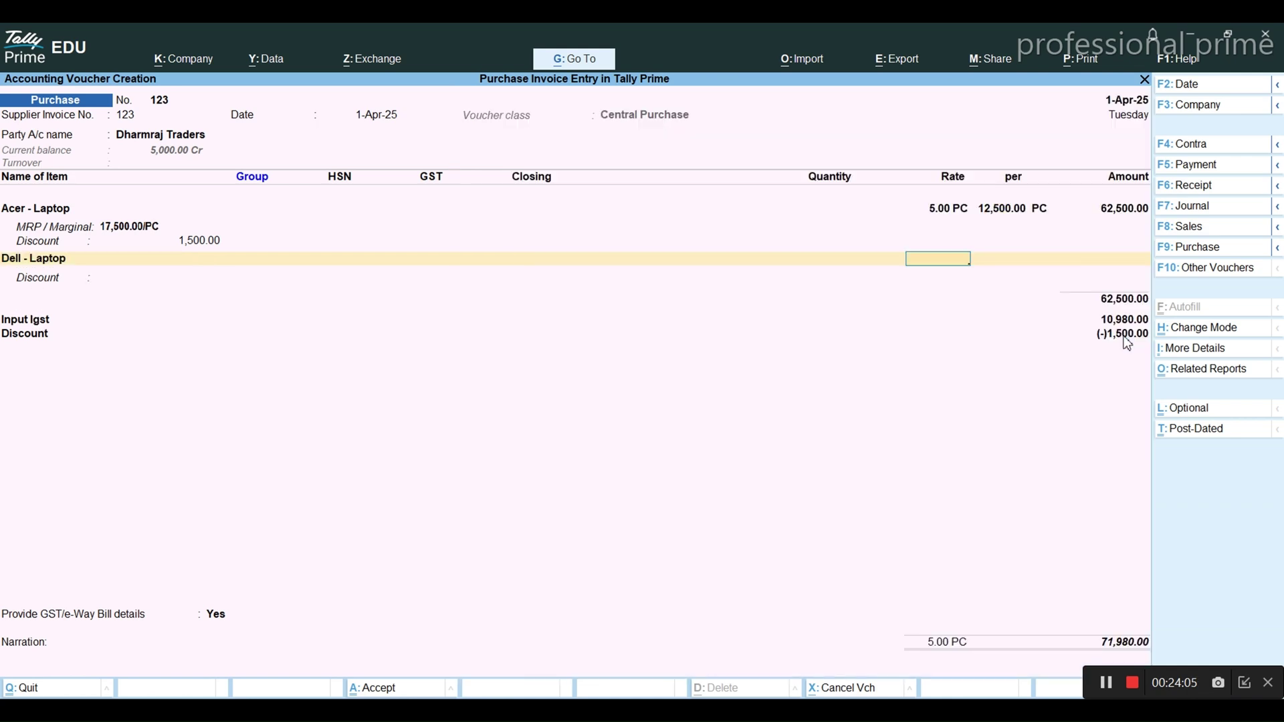
pyautogui.press('Return')
pyautogui.press('Return')
pyautogui.press('Return')
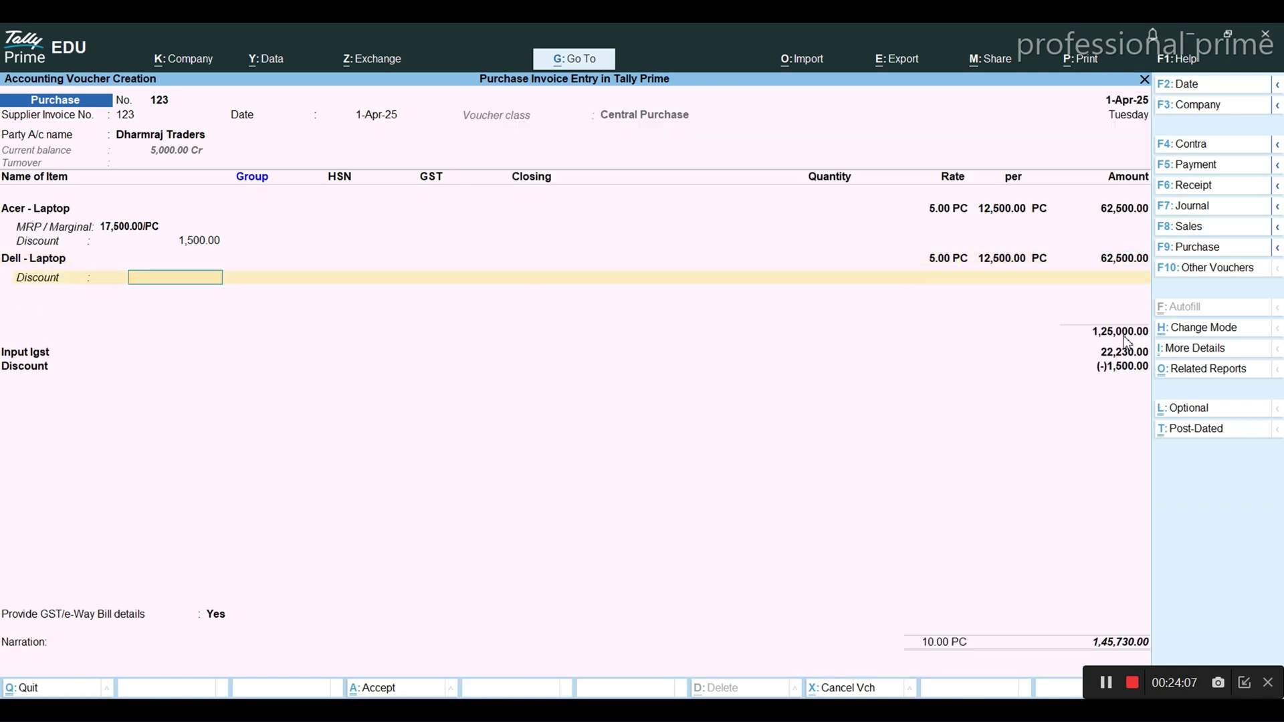
pyautogui.write('1500')
pyautogui.press('Return')
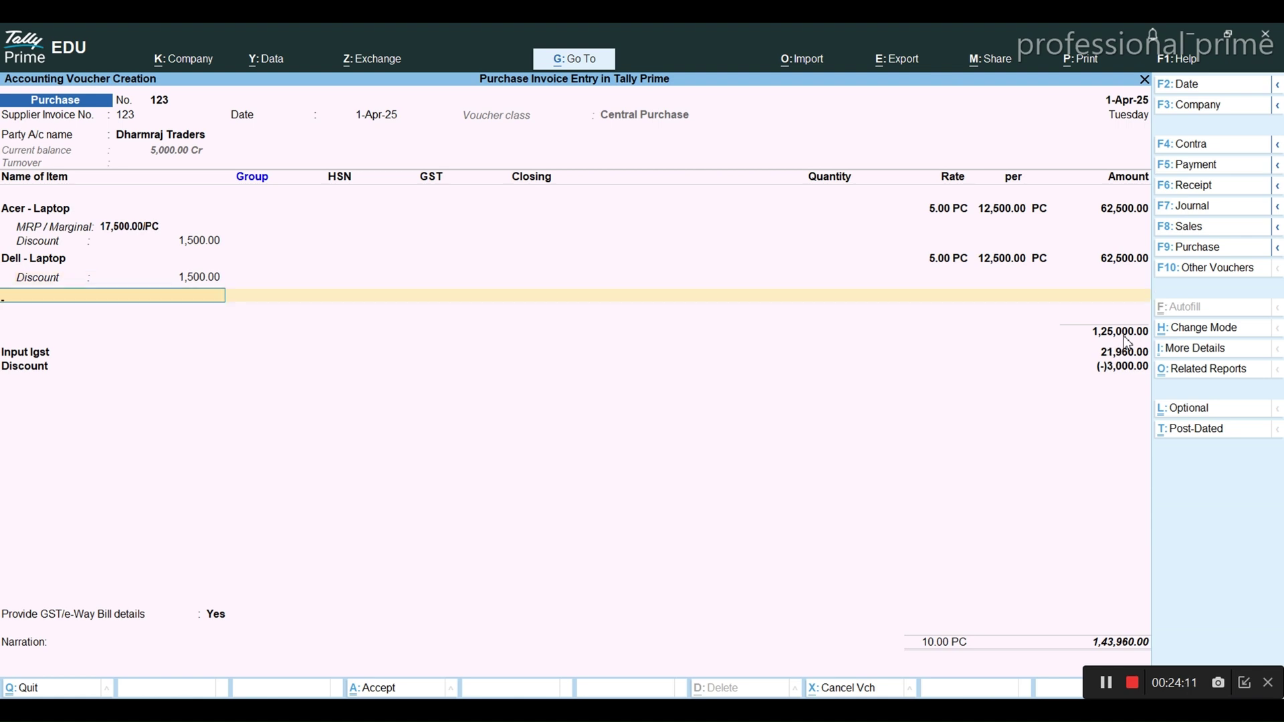
# - Consult the Word example again and add HP - Laptop, 5 PC at 12,500, with a 1,500 discount
pyautogui.hotkey('alt', 'Tab')
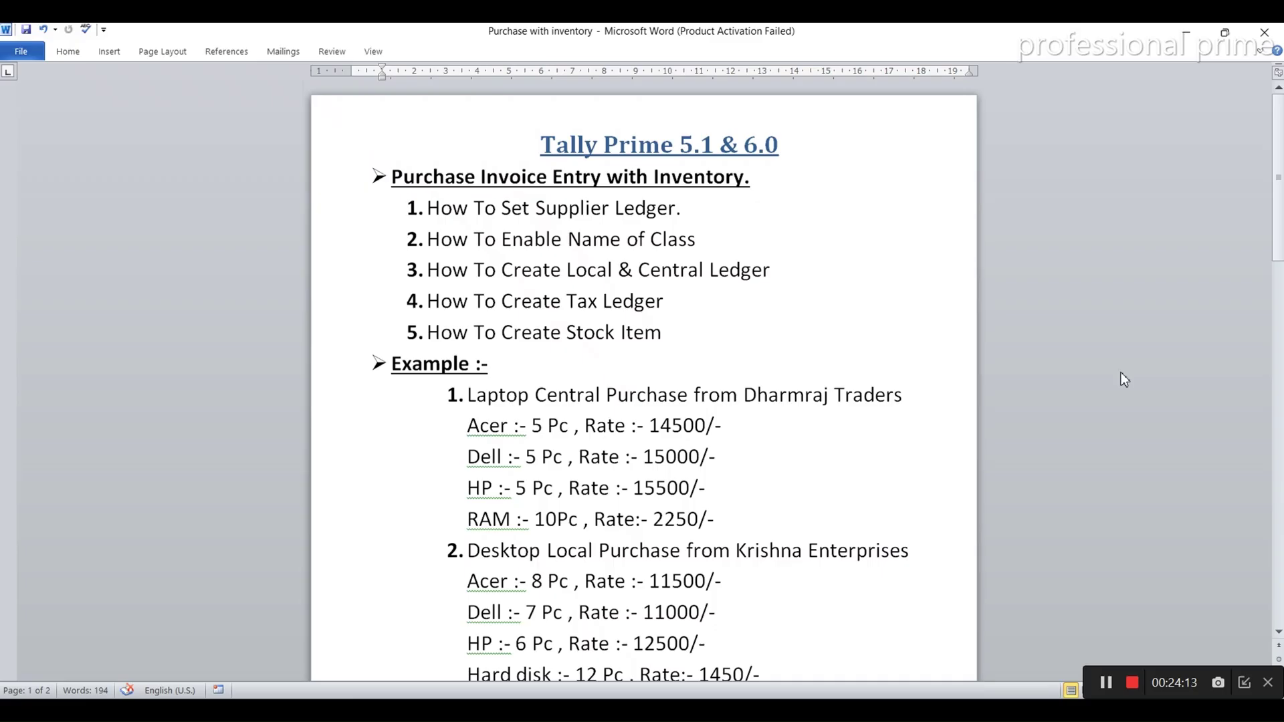
pyautogui.hotkey('alt', 'Tab')
pyautogui.write('Hp')
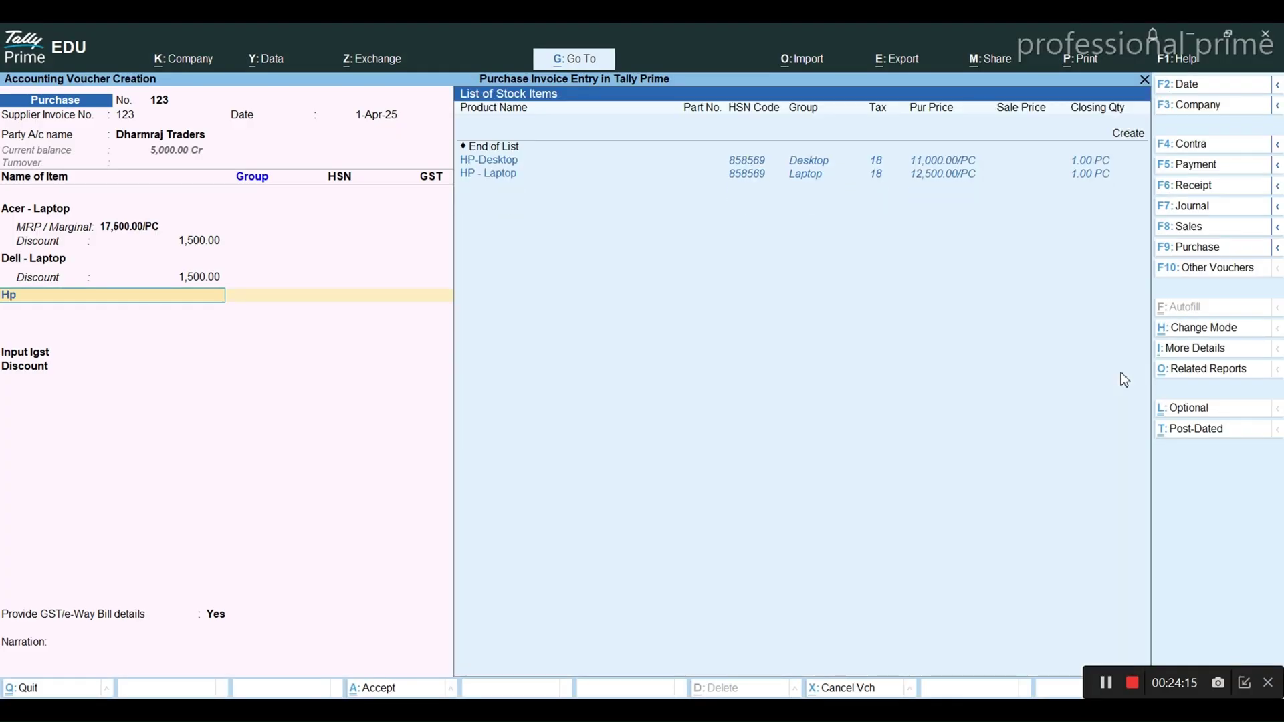
pyautogui.press('Down')
pyautogui.press('Down')
pyautogui.press('Return')
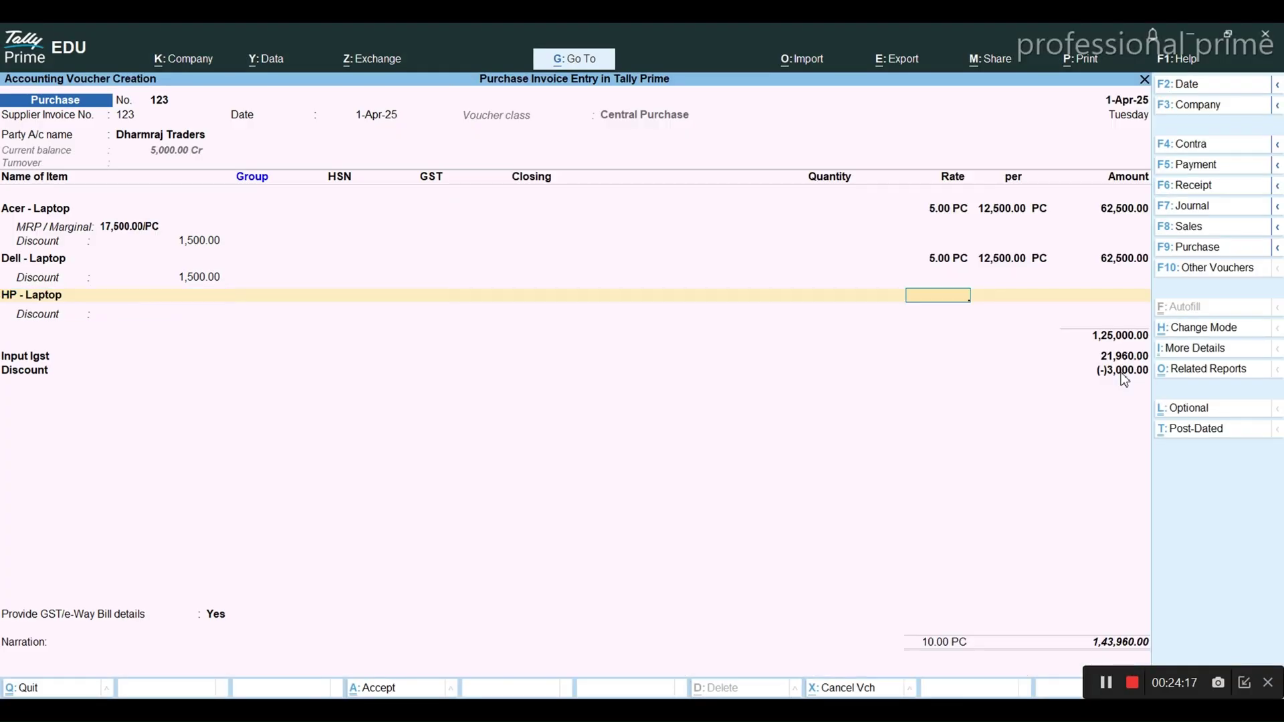
pyautogui.write('5')
pyautogui.press('Return')
pyautogui.press('Return')
pyautogui.press('Return')
pyautogui.press('Return')
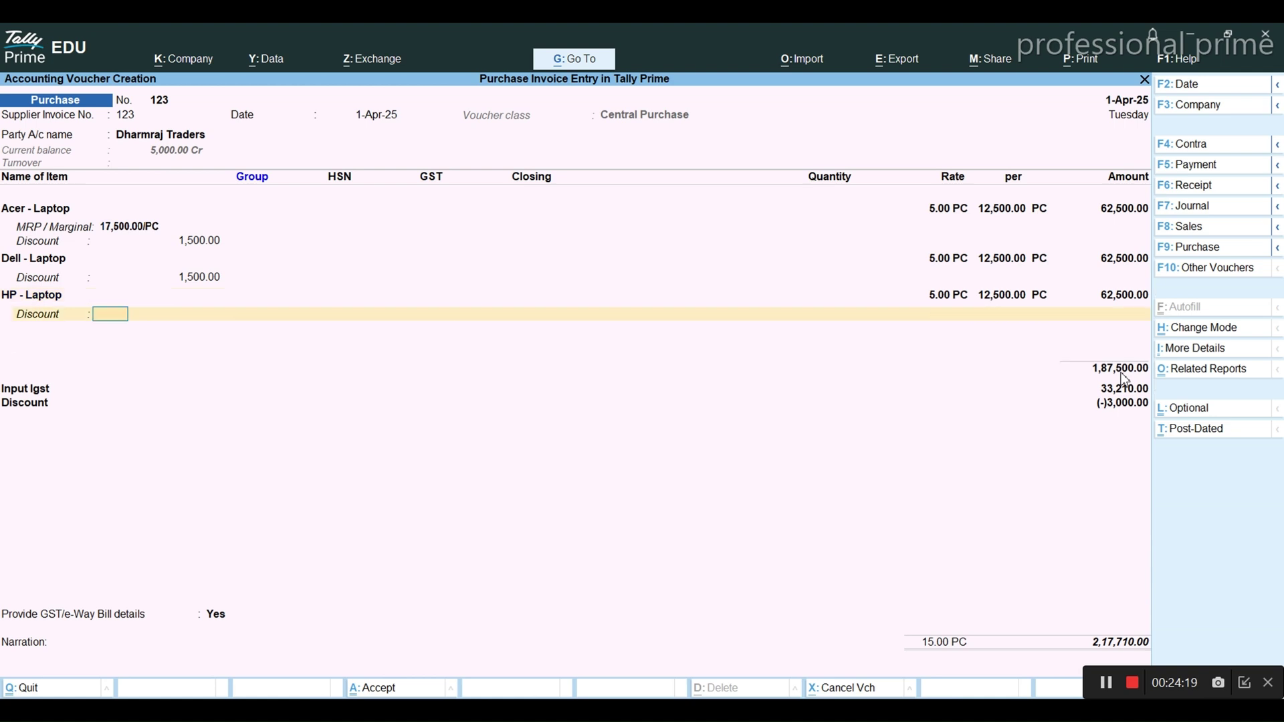
pyautogui.write('1500')
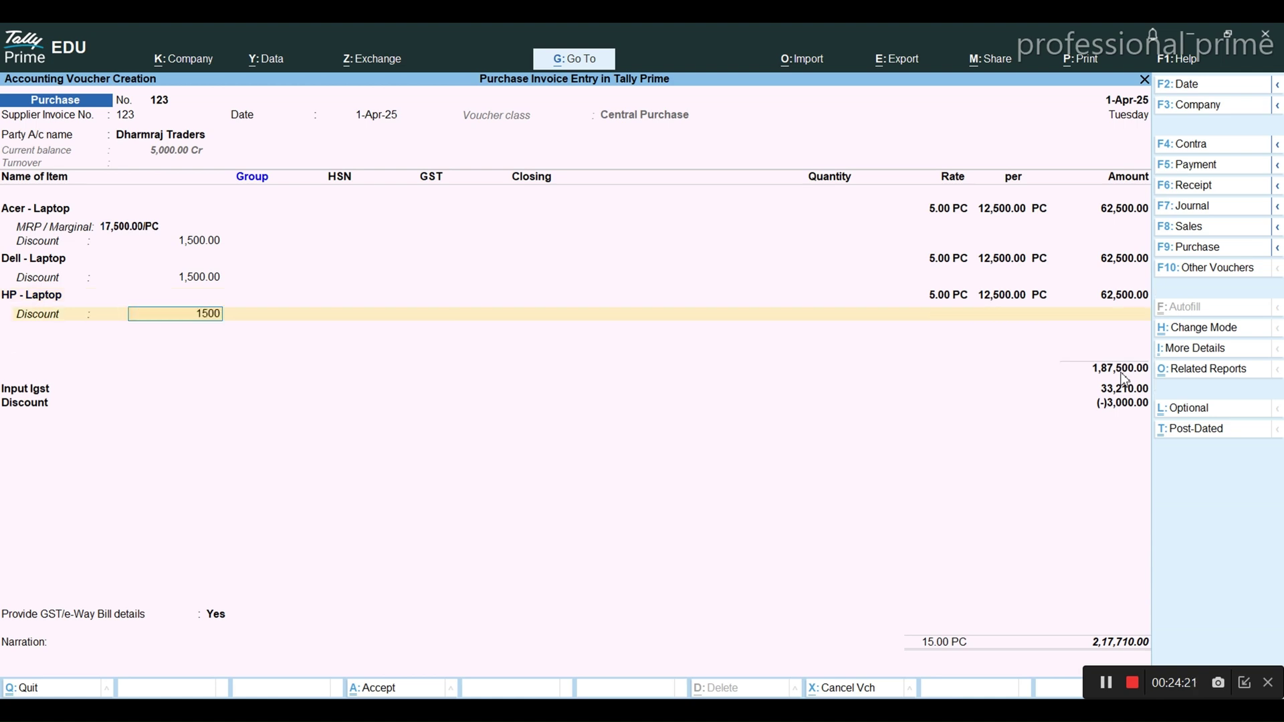
pyautogui.press('Return')
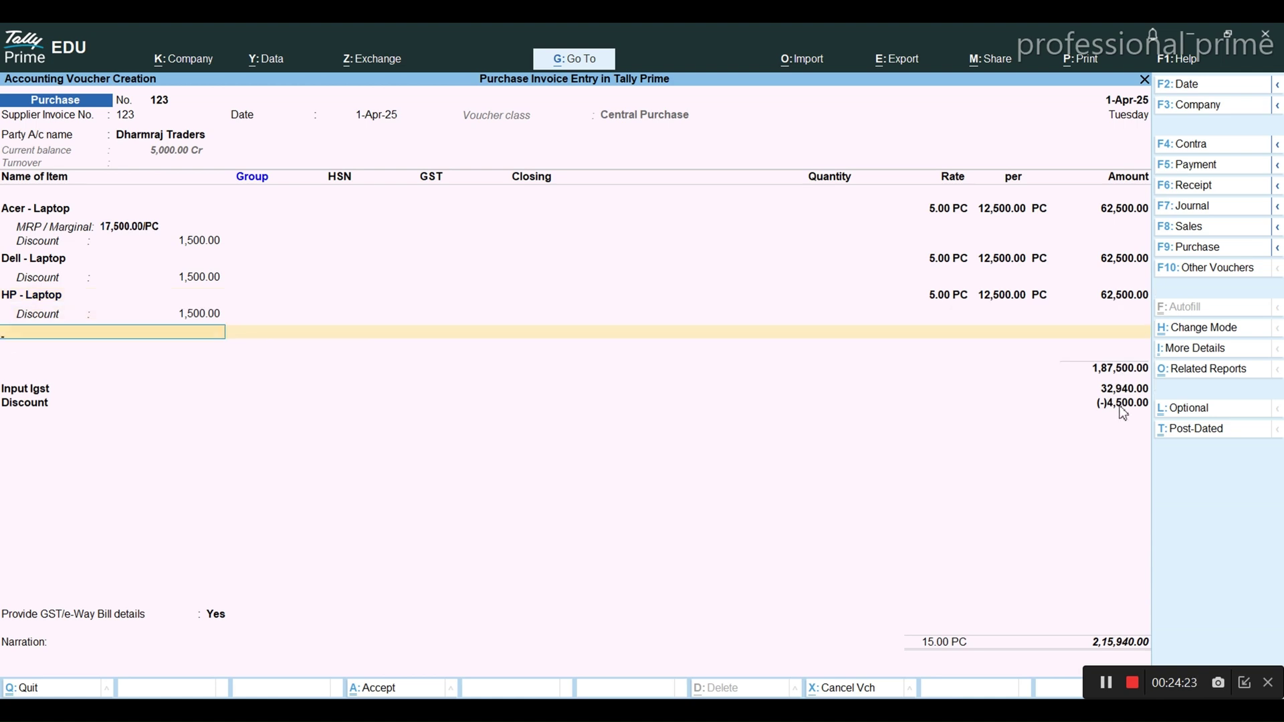
pyautogui.press('Return')
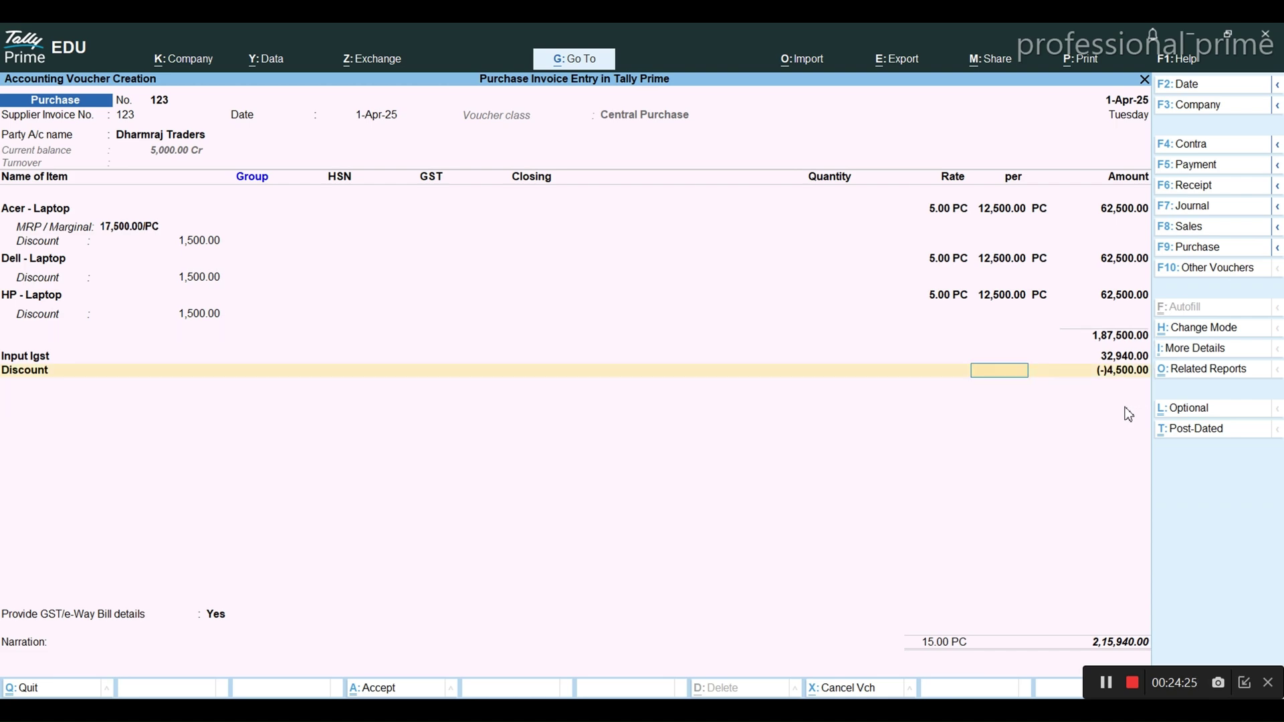
pyautogui.press('BackSpace')
pyautogui.press('Return')
# - Look up the remaining item in the Word example and add RAM, 10 PC at 4,500, with a 2,000 discount
pyautogui.hotkey('alt', 'Tab')
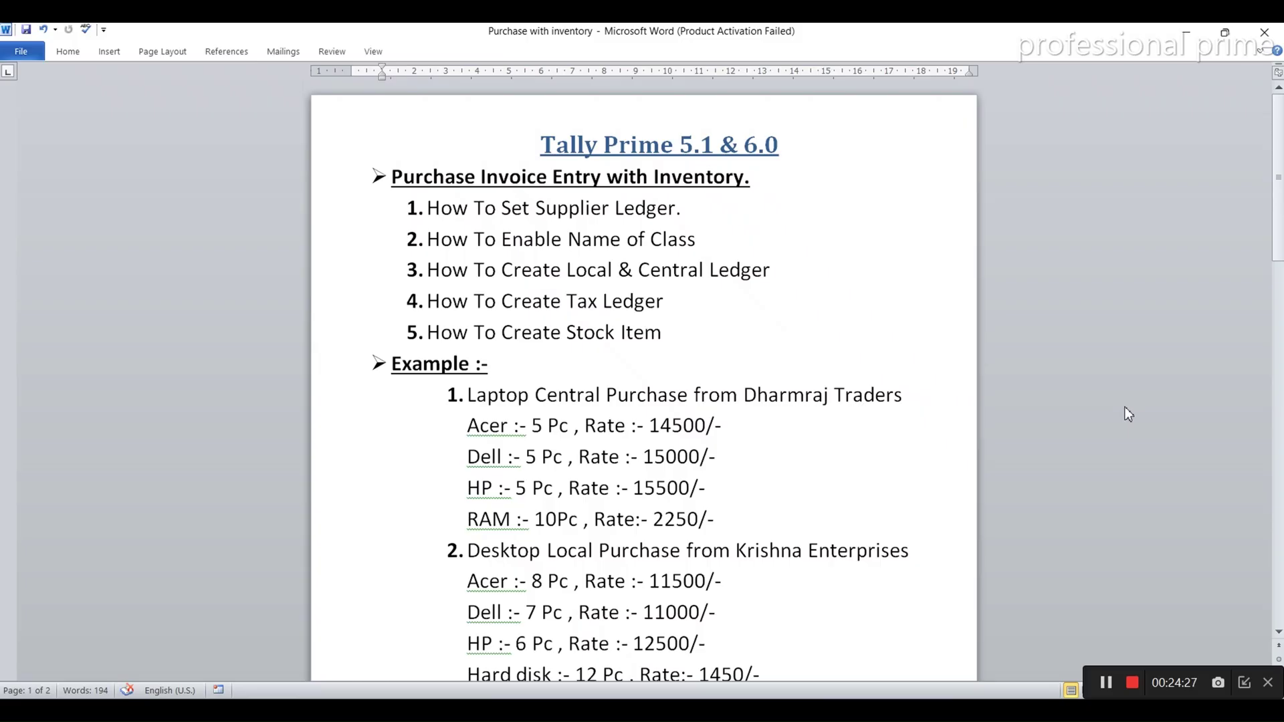
pyautogui.hotkey('alt', 'Tab')
pyautogui.write('RA')
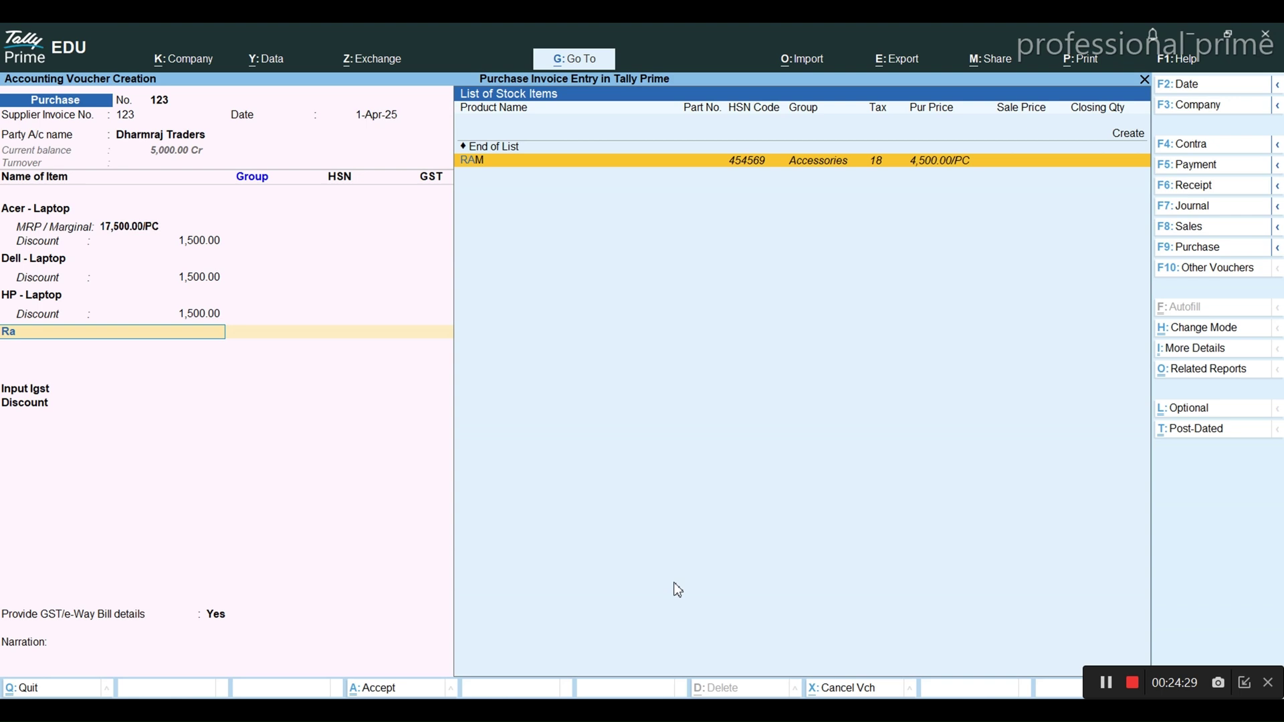
pyautogui.press('Return')
pyautogui.write('10')
pyautogui.press('Return')
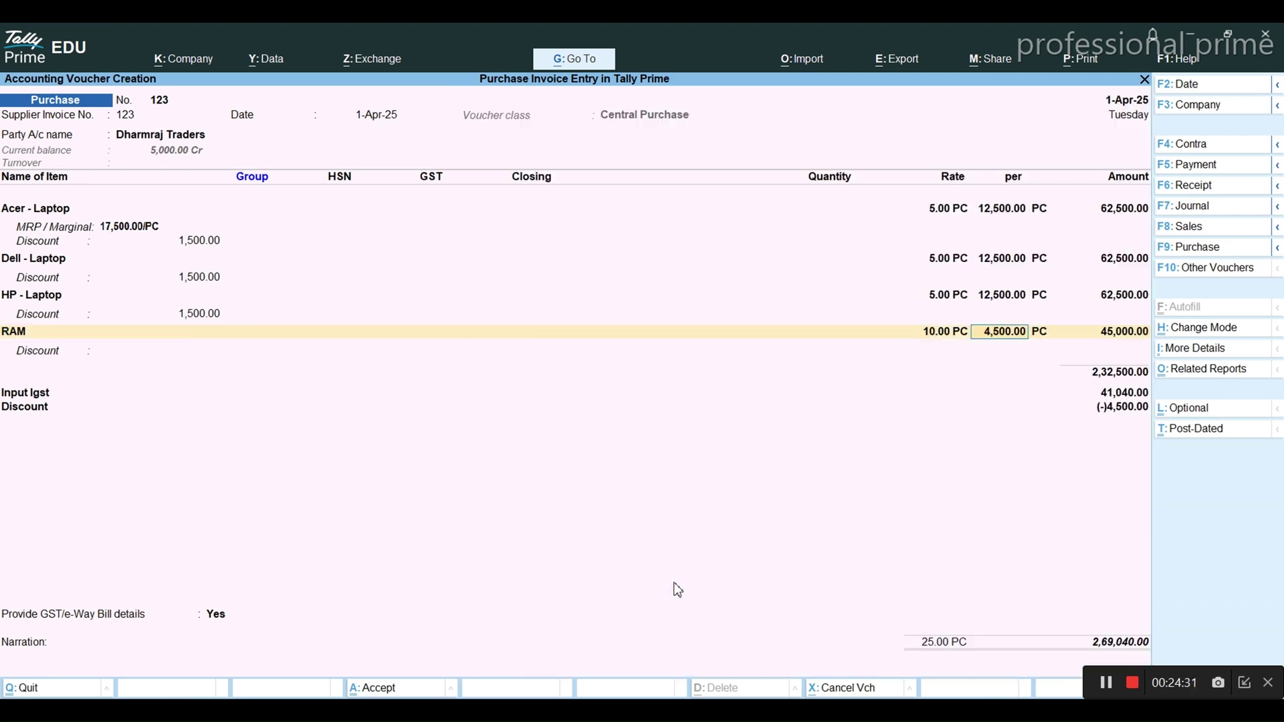
pyautogui.write('4500')
pyautogui.press('Return')
pyautogui.press('Return')
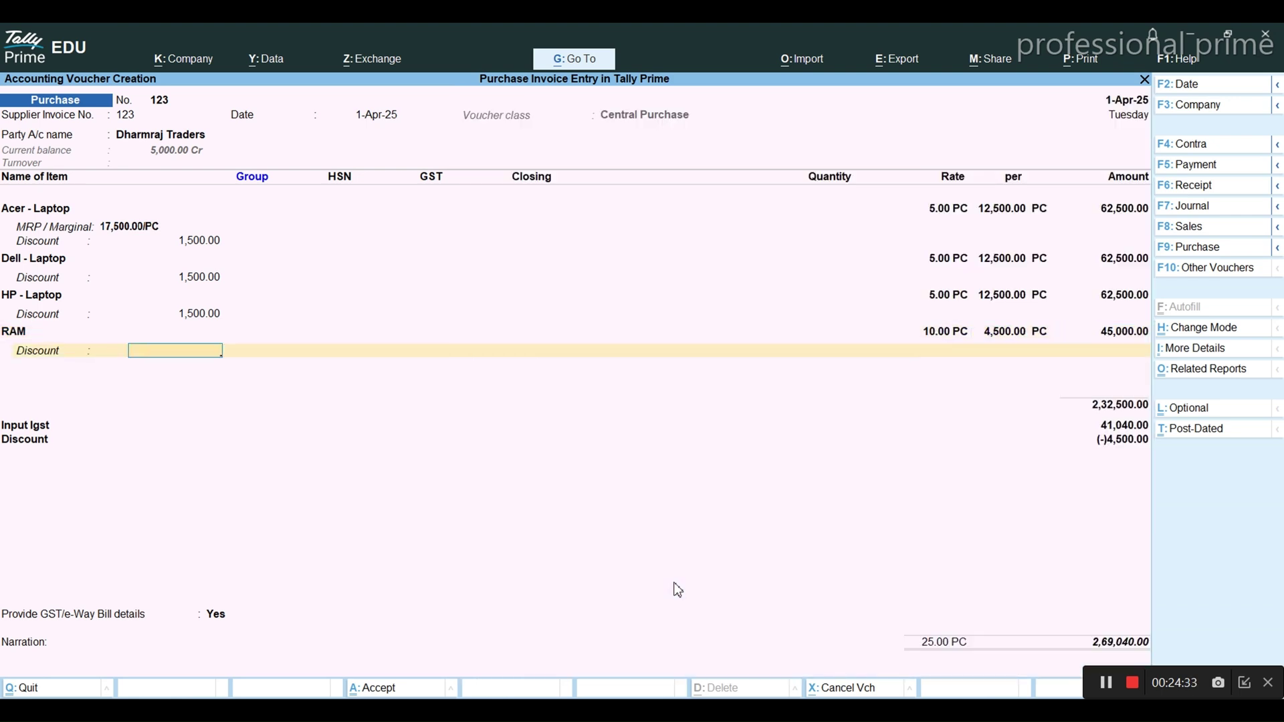
pyautogui.write('2000')
pyautogui.press('Return')
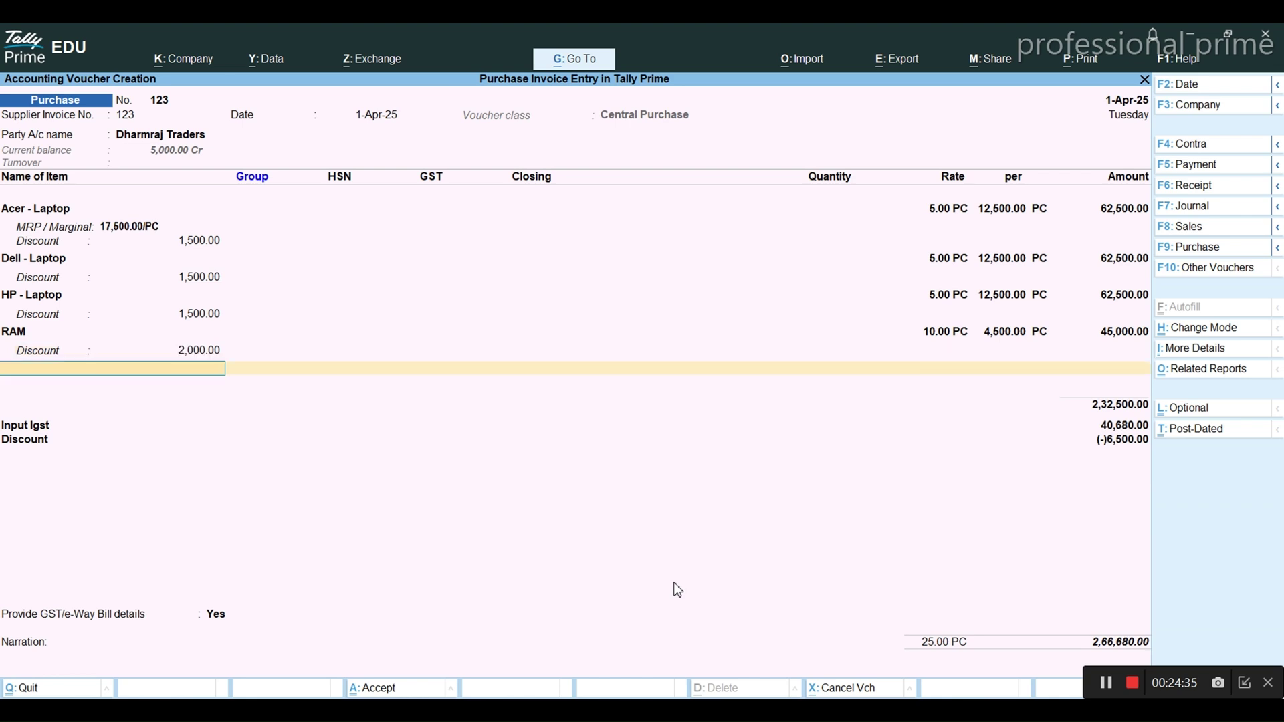
# - Finish the item list with the calculated discount, save the purchase voucher, and return to the Gateway of Tally
pyautogui.press('Return')
pyautogui.press('Return')
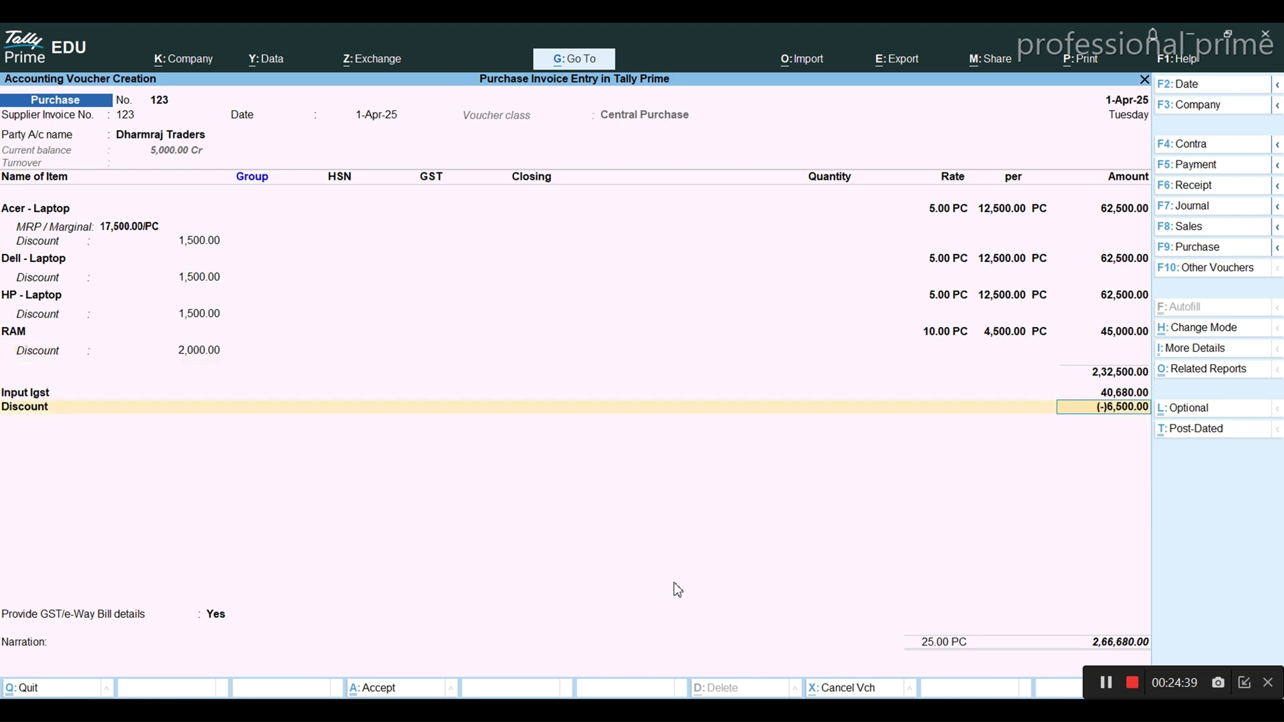
pyautogui.press('Return')
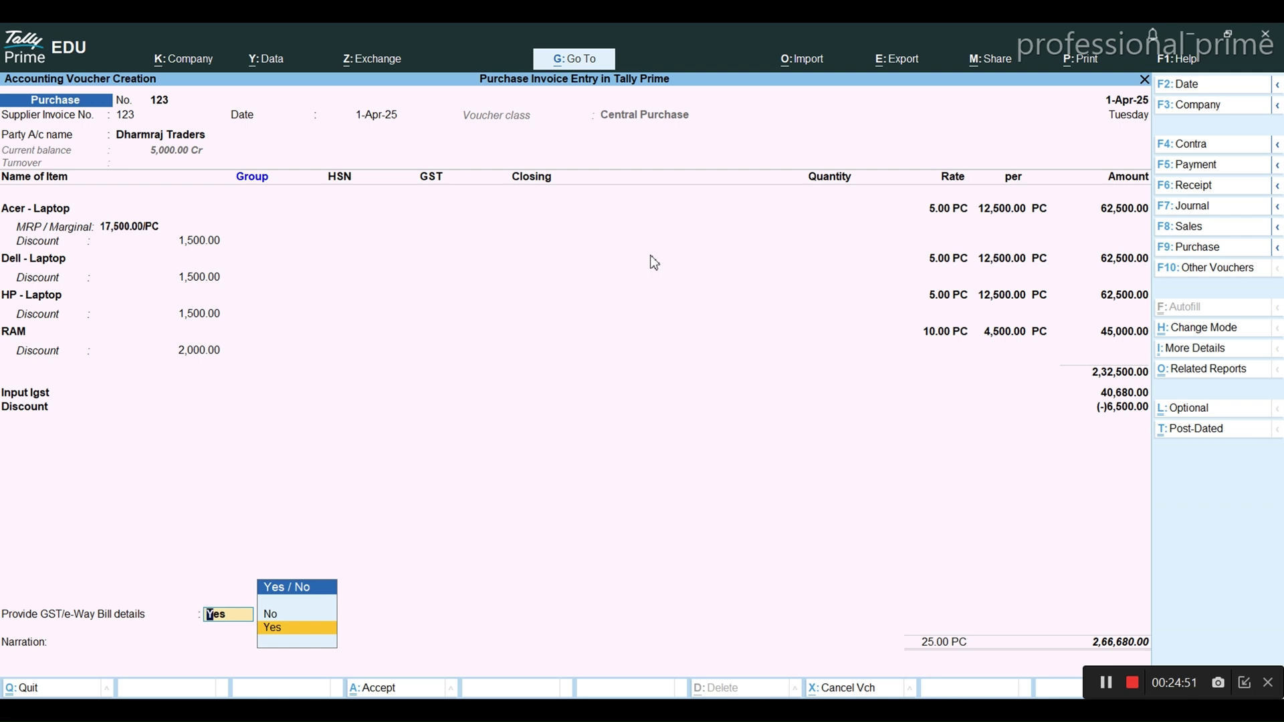
pyautogui.hotkey('ctrl', 'a')
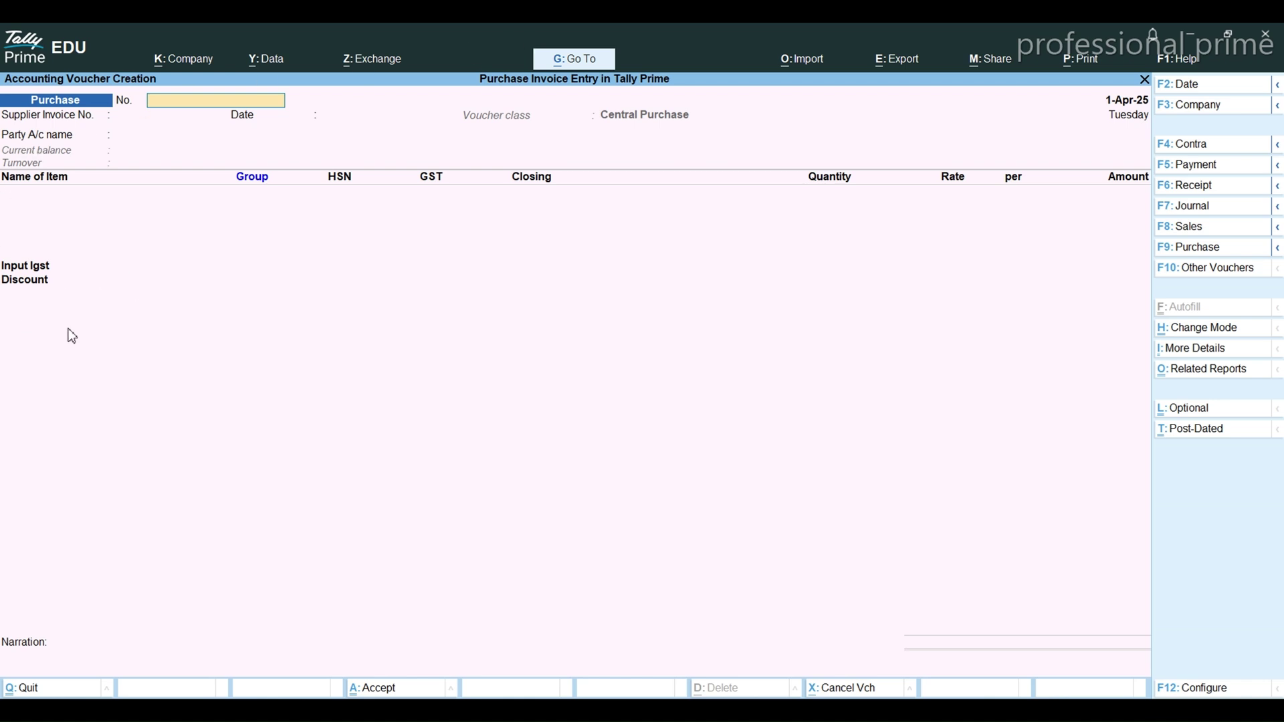
pyautogui.press('Escape')
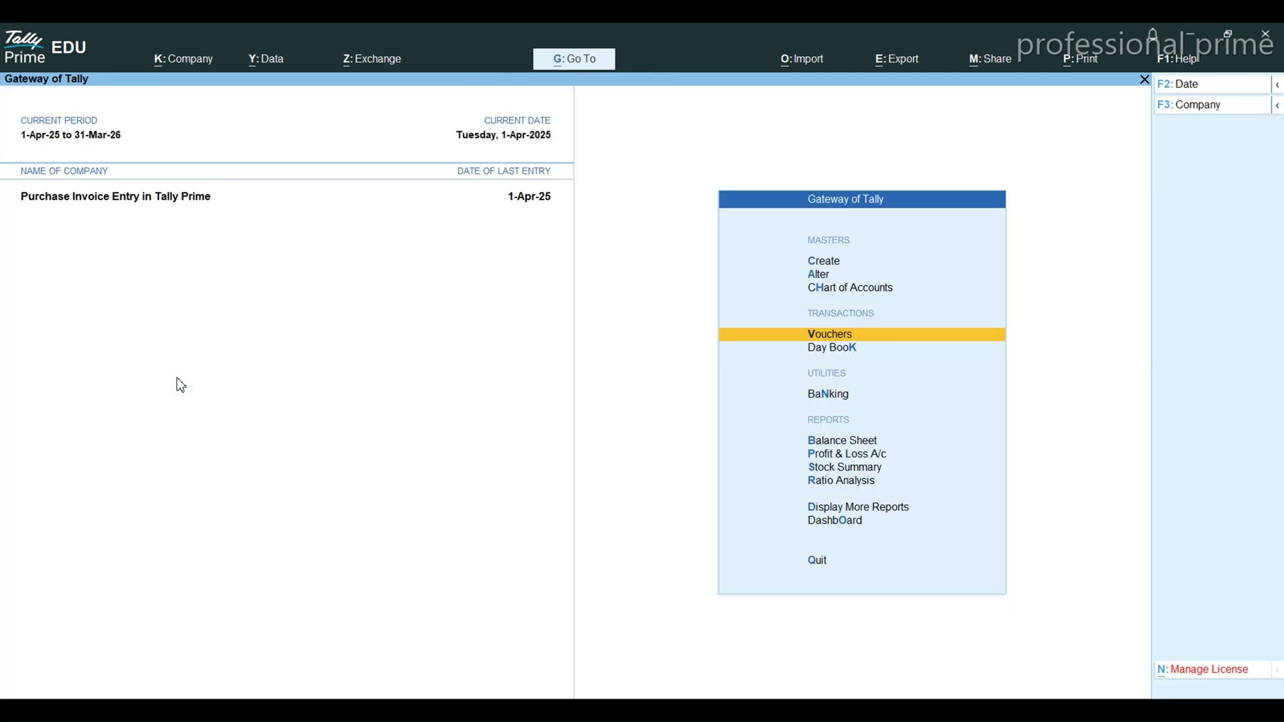
# - Start creating a new ledger named Freight Inward, leaving its alias blank
pyautogui.press('Up')
pyautogui.press('Up')
pyautogui.press('Up')
pyautogui.press('Return')
pyautogui.press('Down')
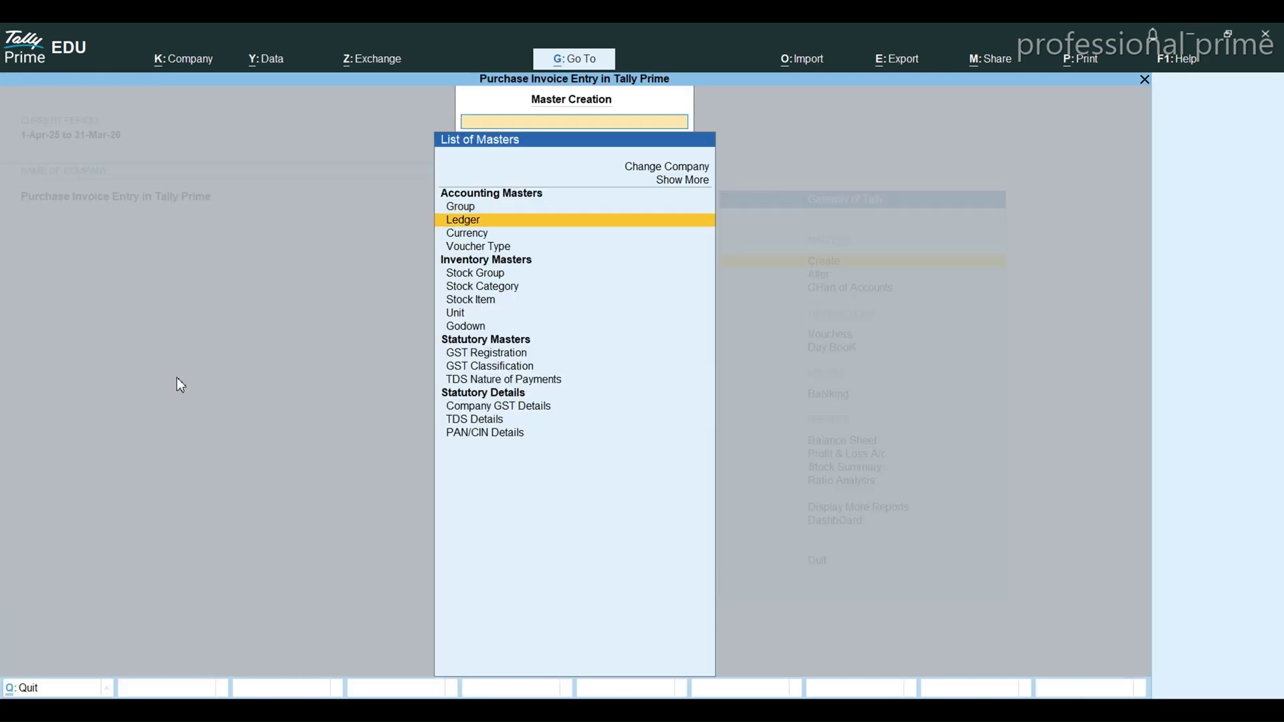
pyautogui.press('Return')
pyautogui.write('Fre')
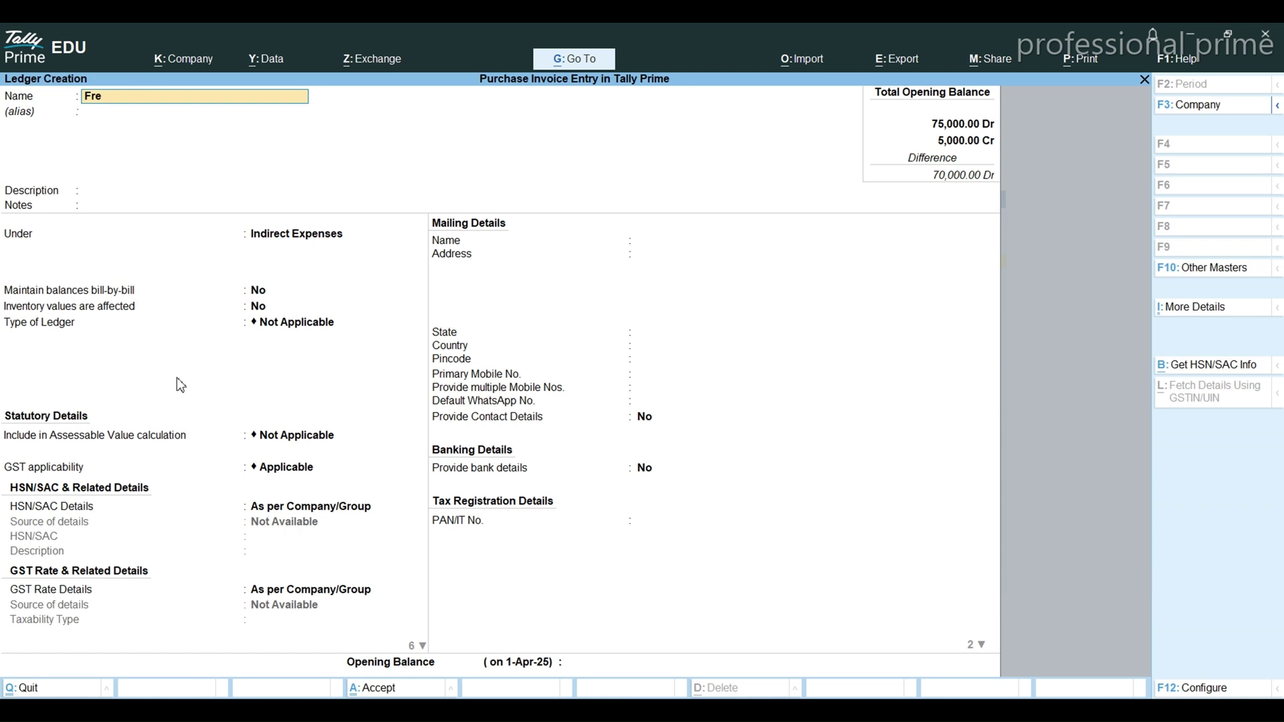
pyautogui.write('ight inward')
pyautogui.press('Return')
pyautogui.press('Return')
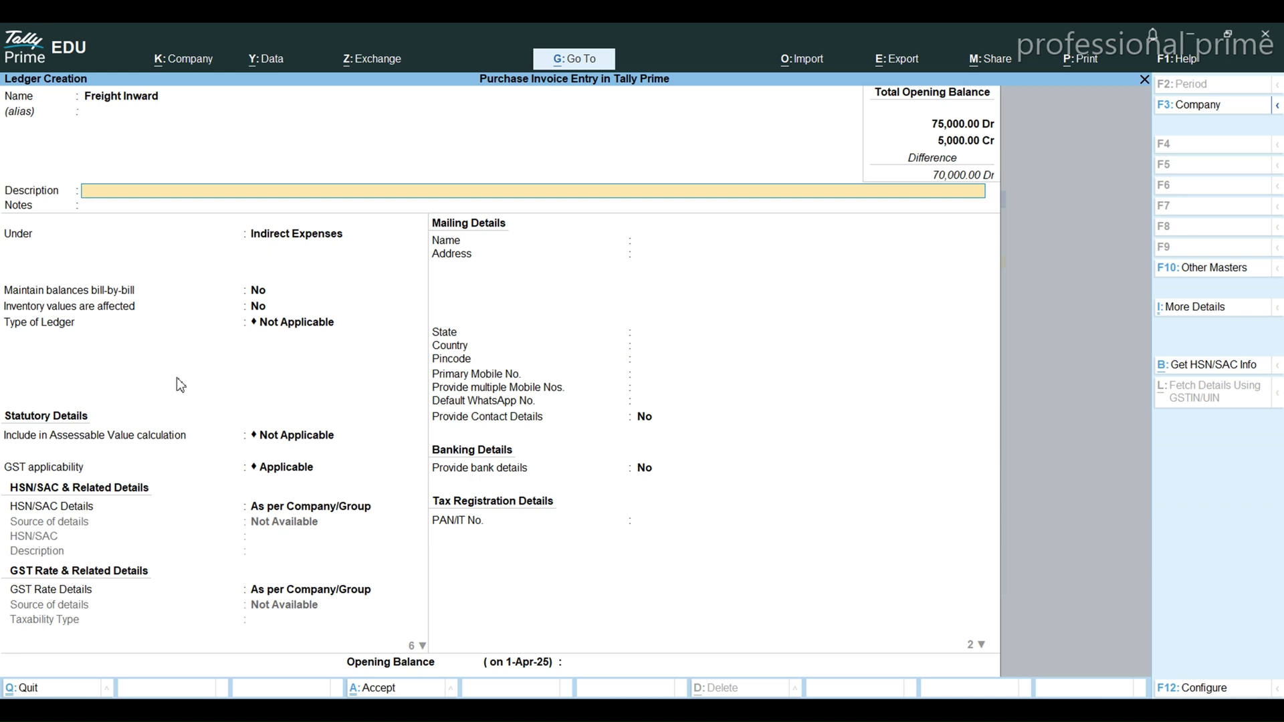
# - Place the Freight Inward ledger under Direct Expenses and keep bill-by-bill balances, inventory effect, ledger type and assessable value at their defaults
pyautogui.press('Return')
pyautogui.press('Return')
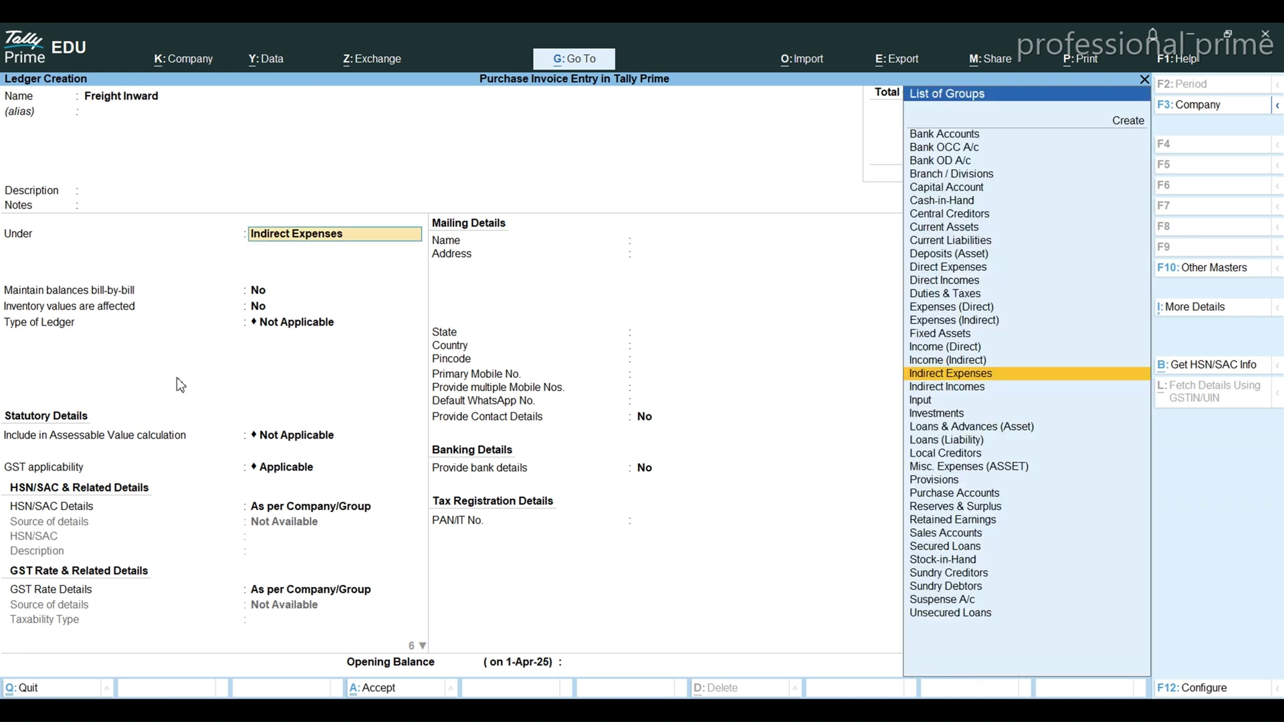
pyautogui.write('Di')
pyautogui.press('Return')
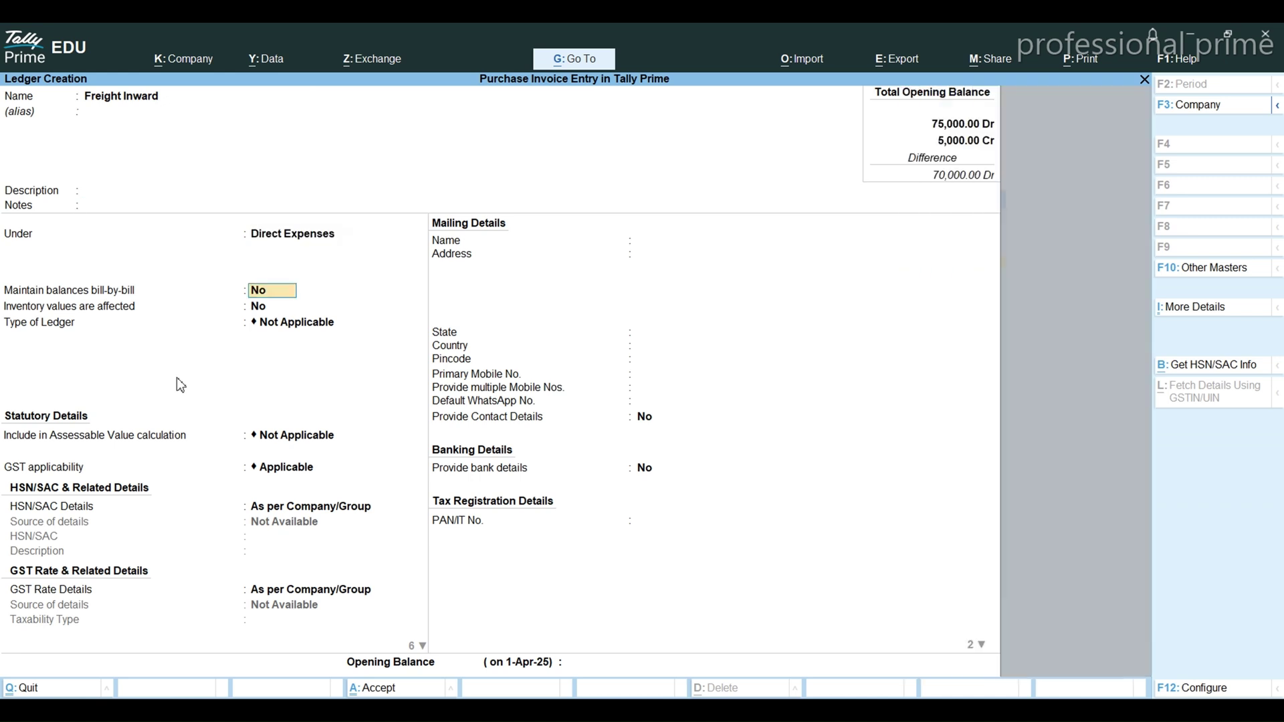
pyautogui.press('Return')
pyautogui.press('Return')
pyautogui.press('Return')
pyautogui.press('Return')
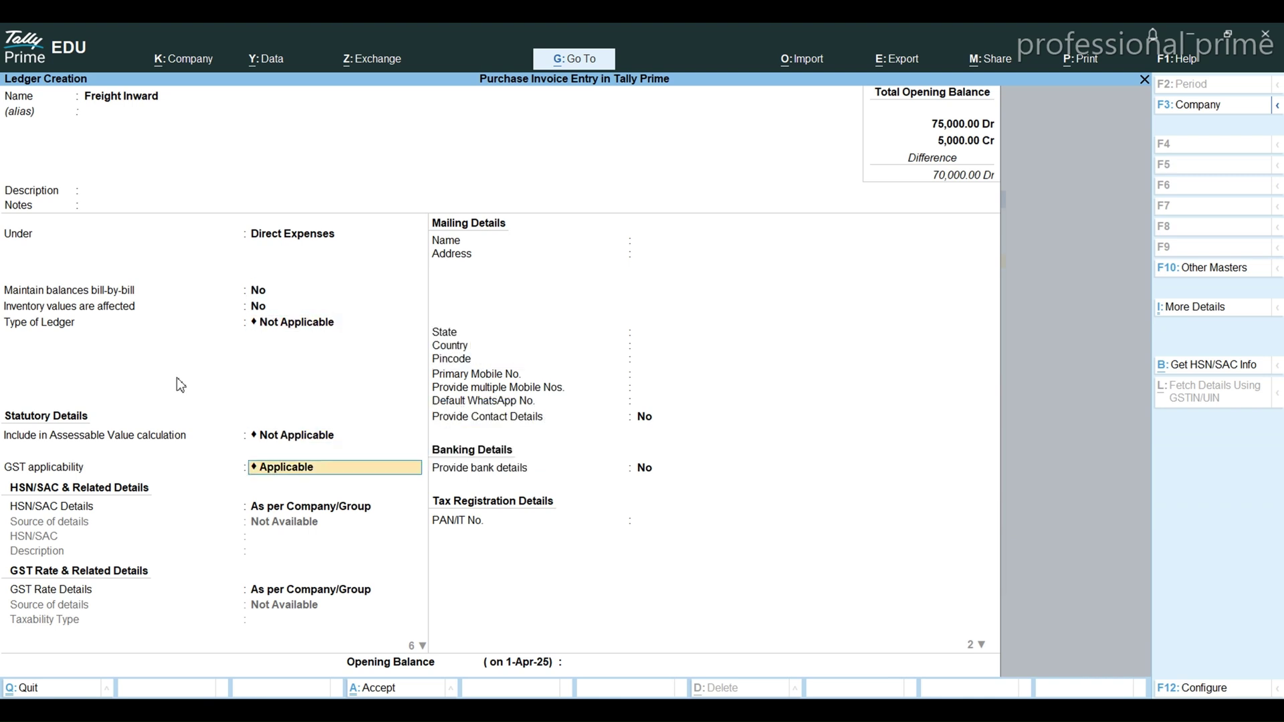
# - Keep GST applicable for the ledger and specify its HSN/SAC details directly with code 9964
pyautogui.press('Return')
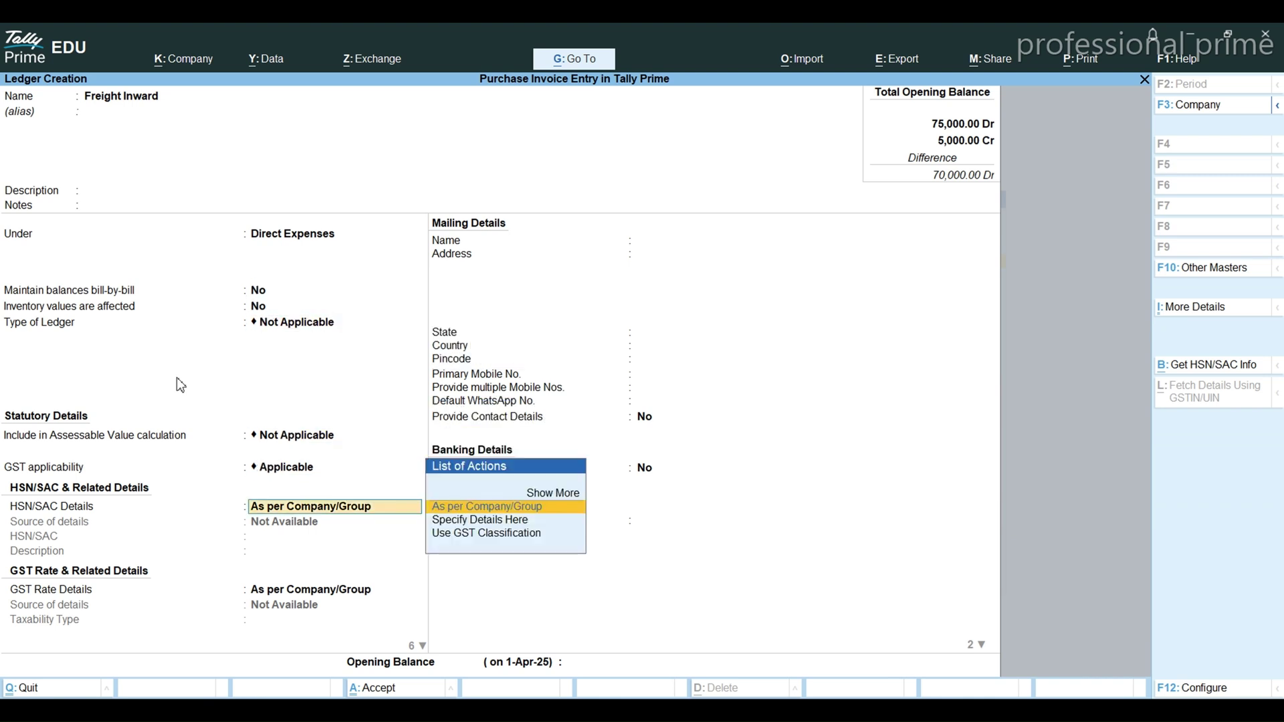
pyautogui.press('Down')
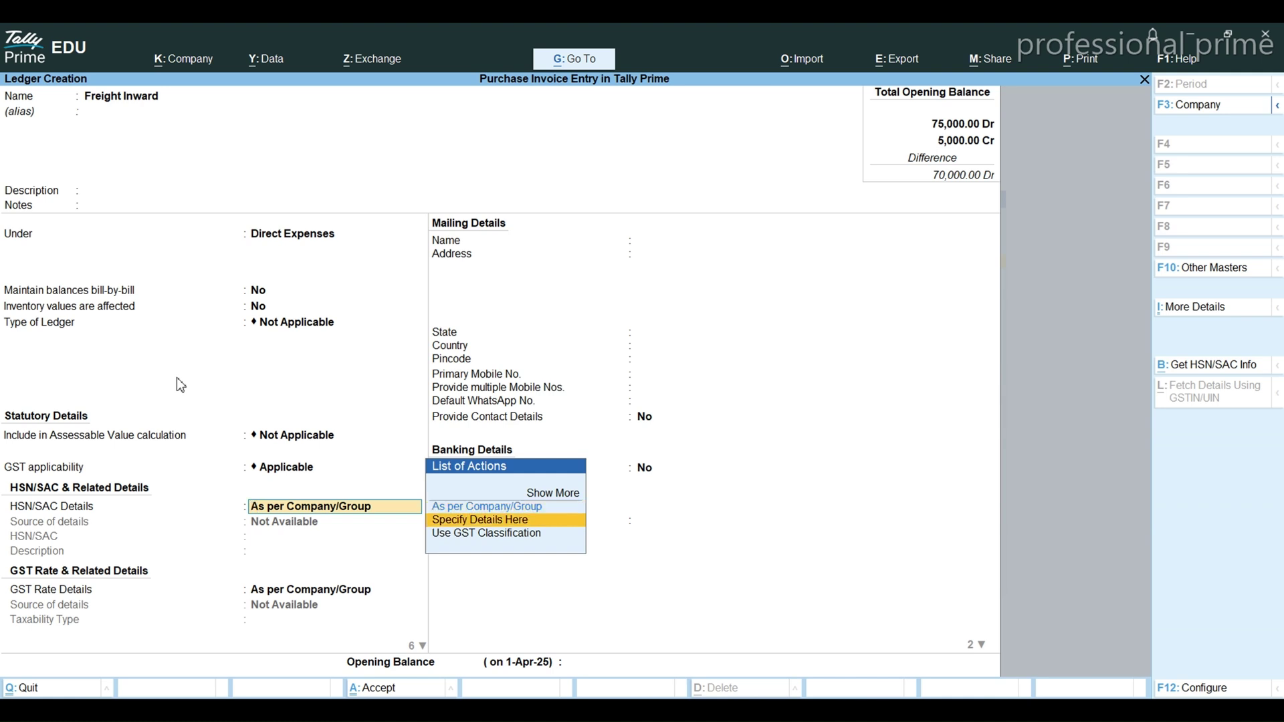
pyautogui.press('Return')
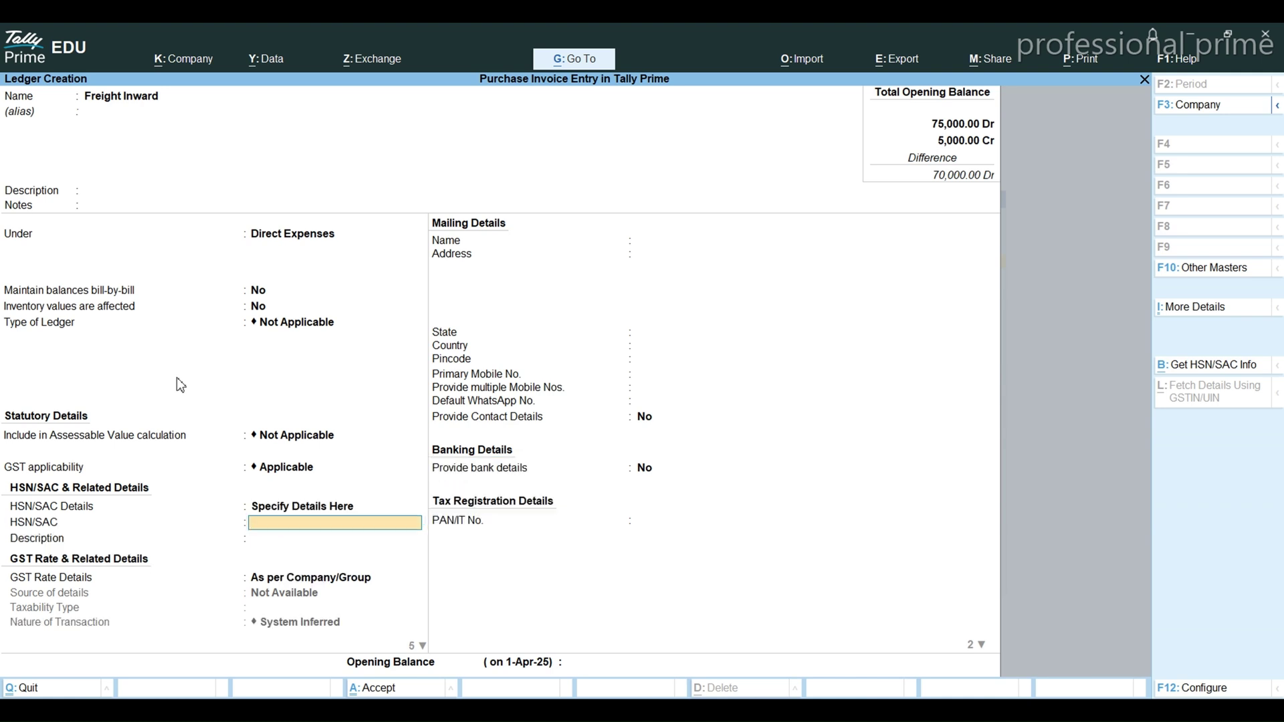
pyautogui.write('9964')
pyautogui.press('Return')
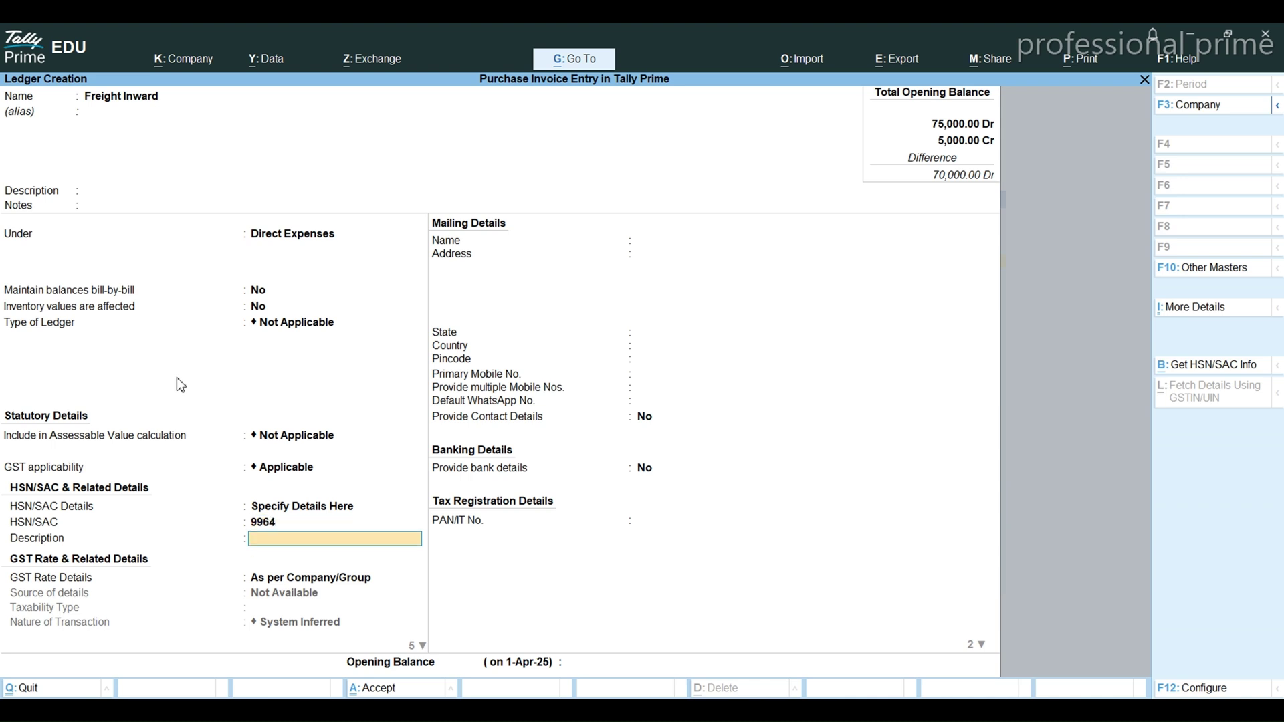
# - Specify the ledger's GST rate details directly as Taxable, with System Inferred nature of transaction and an 18% rate
pyautogui.press('Return')
pyautogui.press('Down')
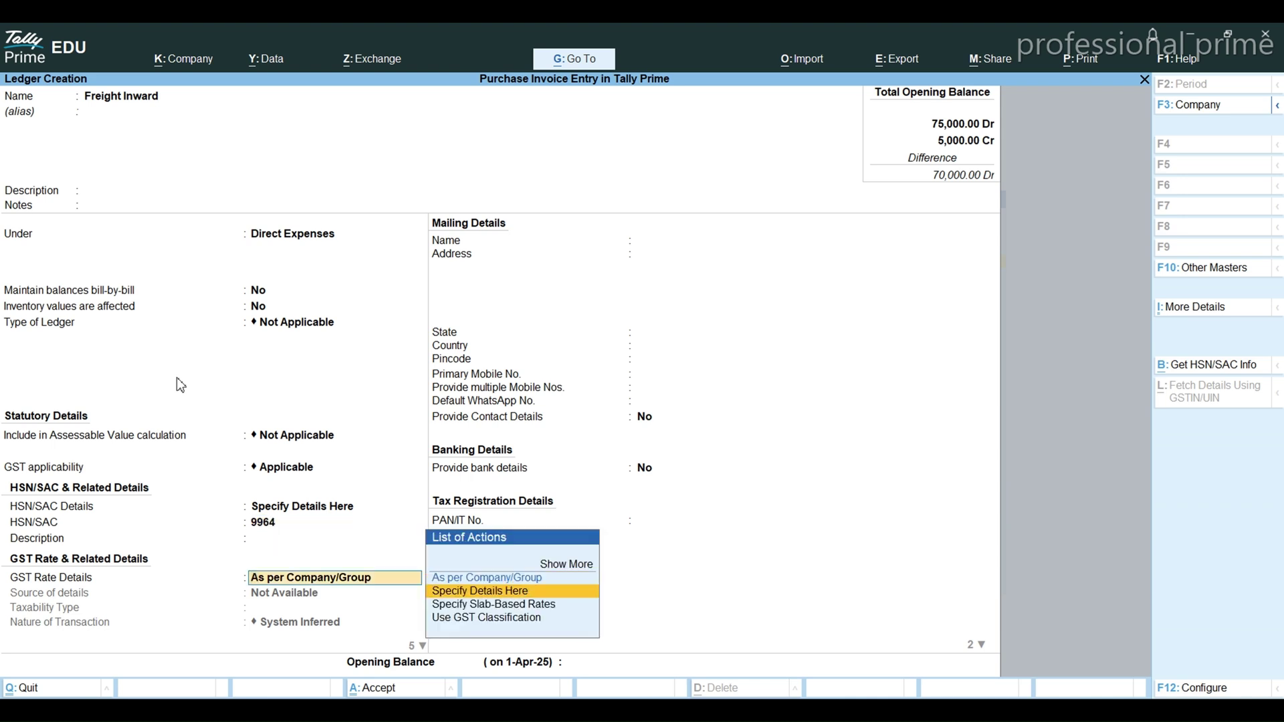
pyautogui.press('Return')
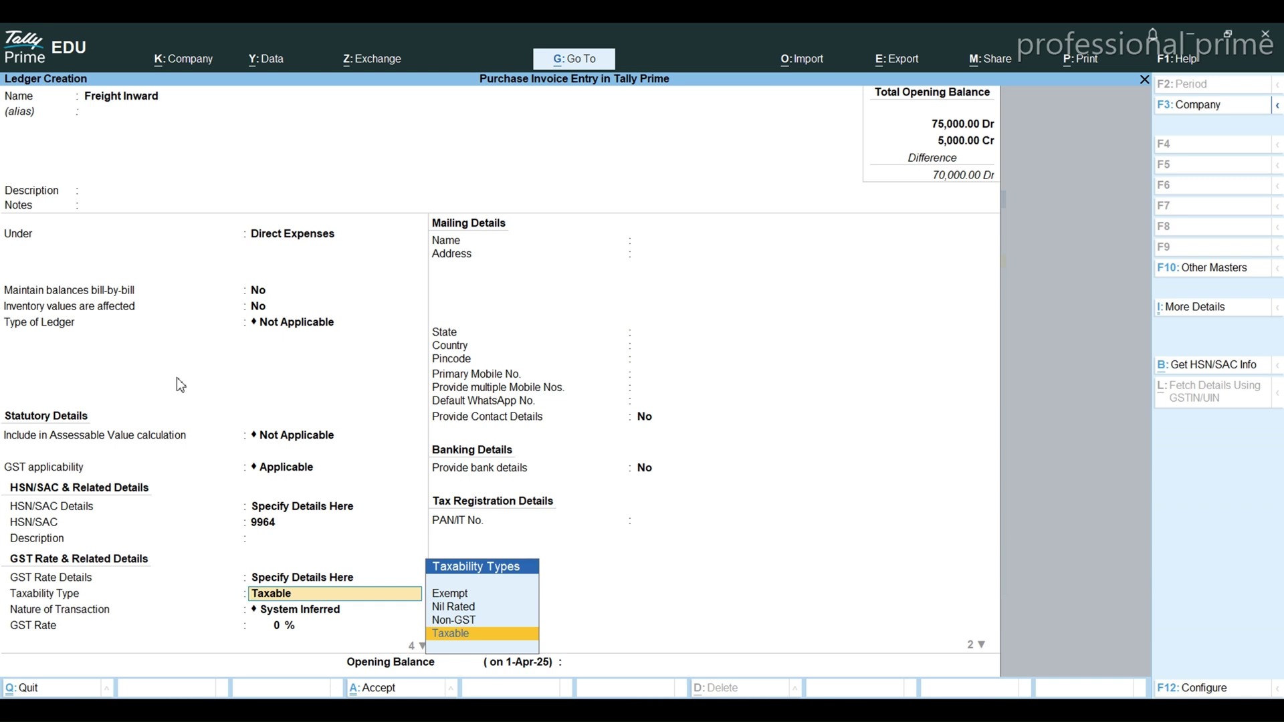
pyautogui.write('t')
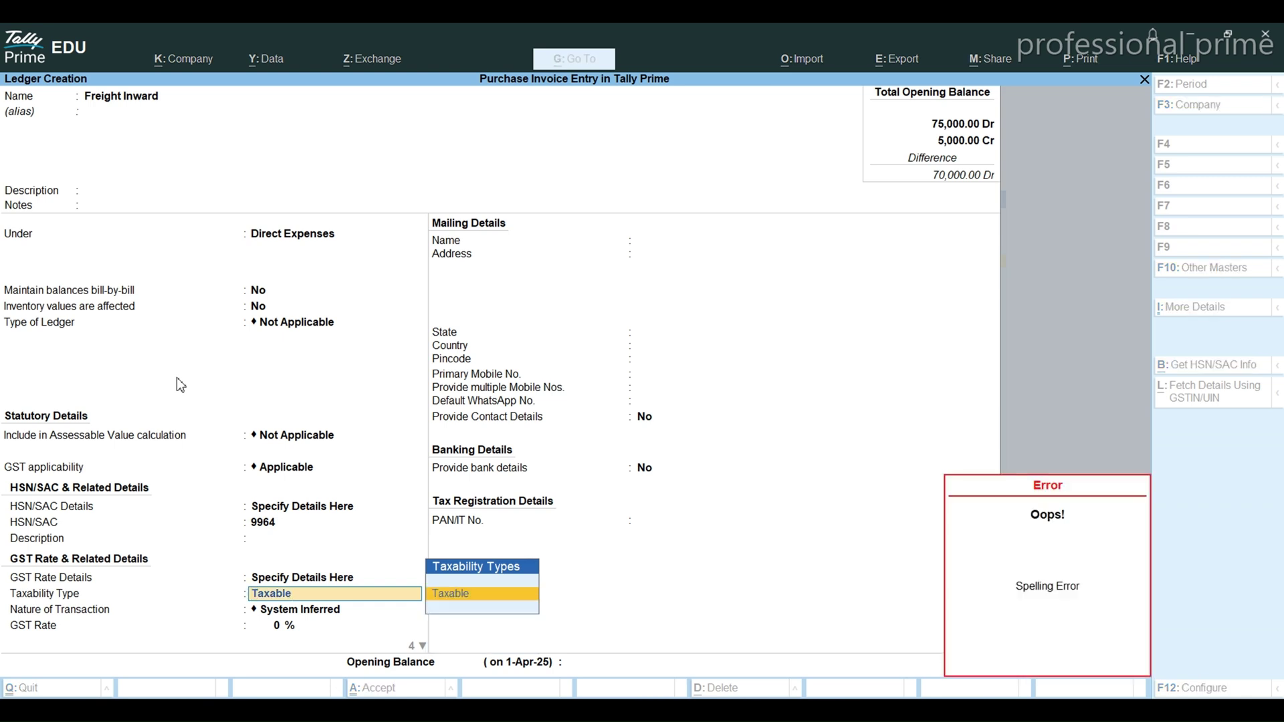
pyautogui.press('Return')
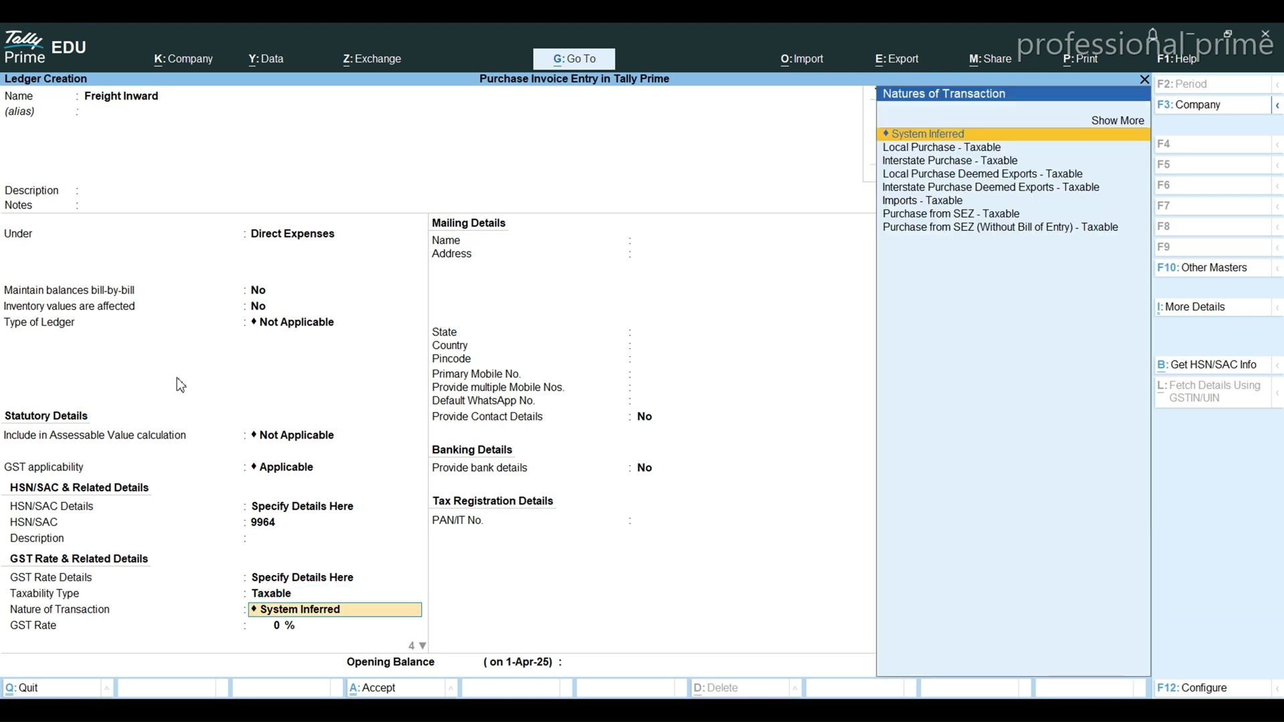
pyautogui.press('Return')
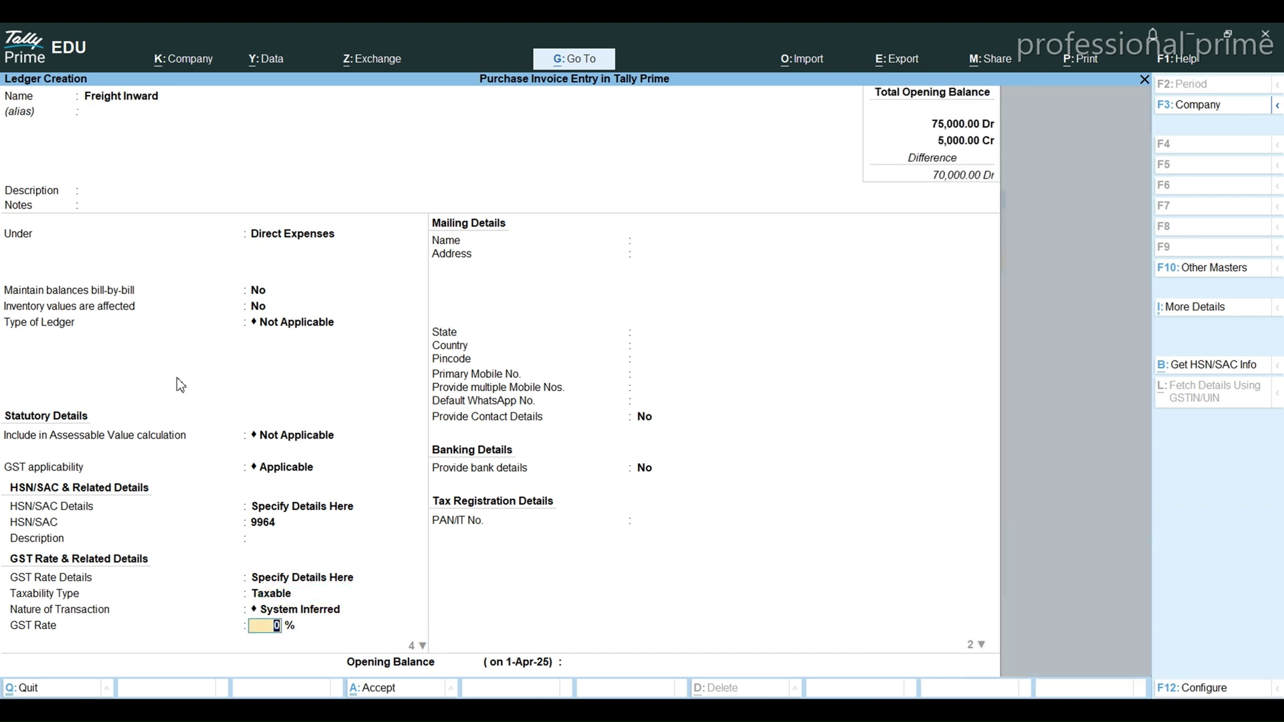
pyautogui.write('18')
pyautogui.press('Return')
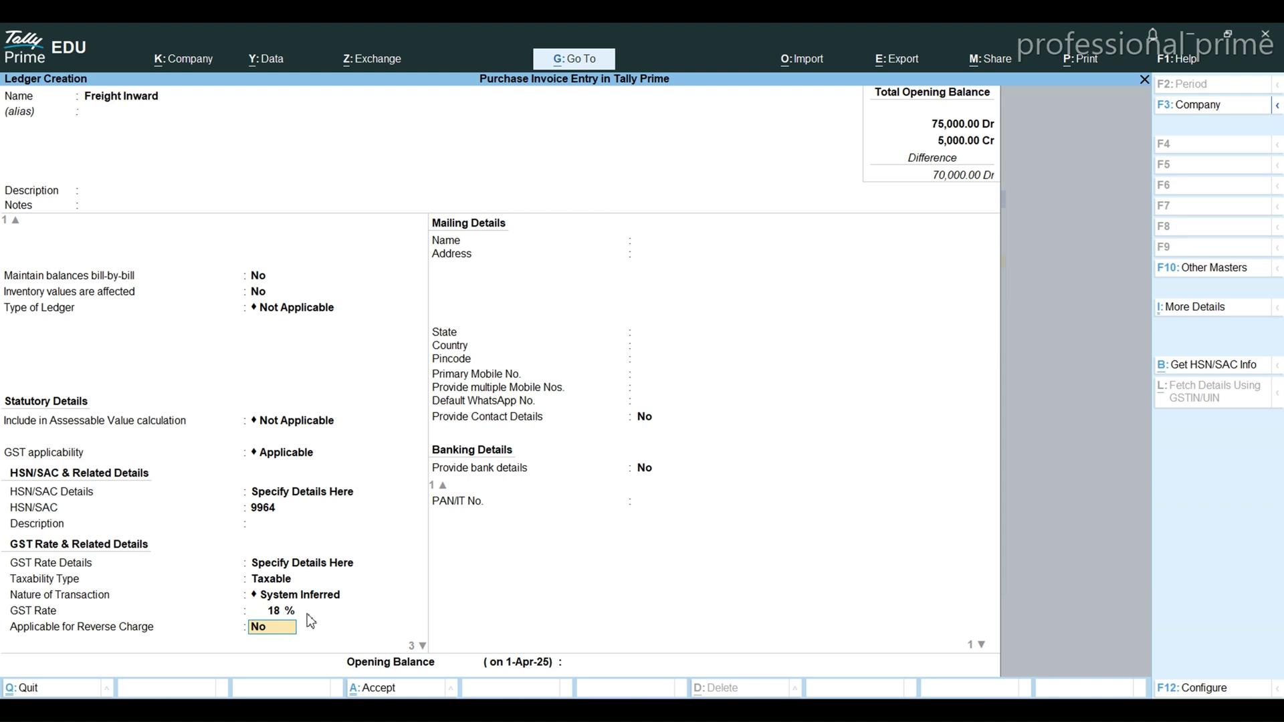
# - Set reverse charge applicability to Yes, keeping input tax credit eligibility at Yes and the type of supply as Services
pyautogui.write('y')
pyautogui.press('Return')
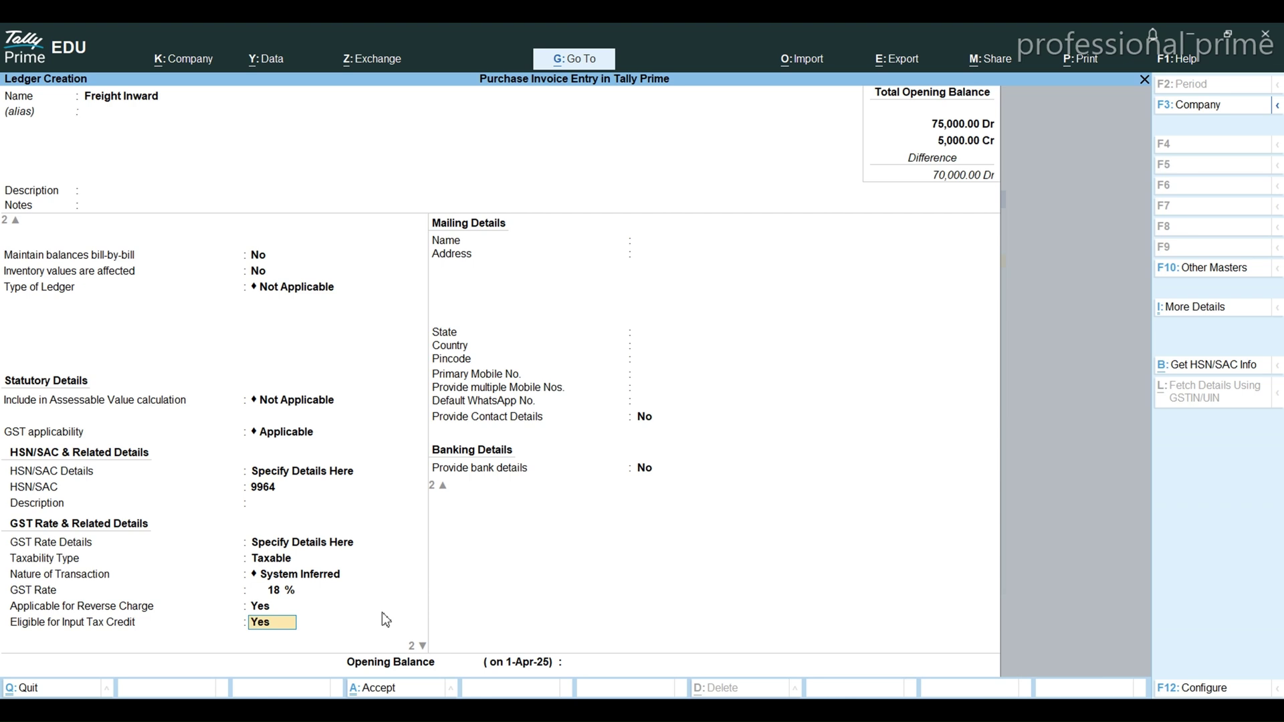
pyautogui.press('Return')
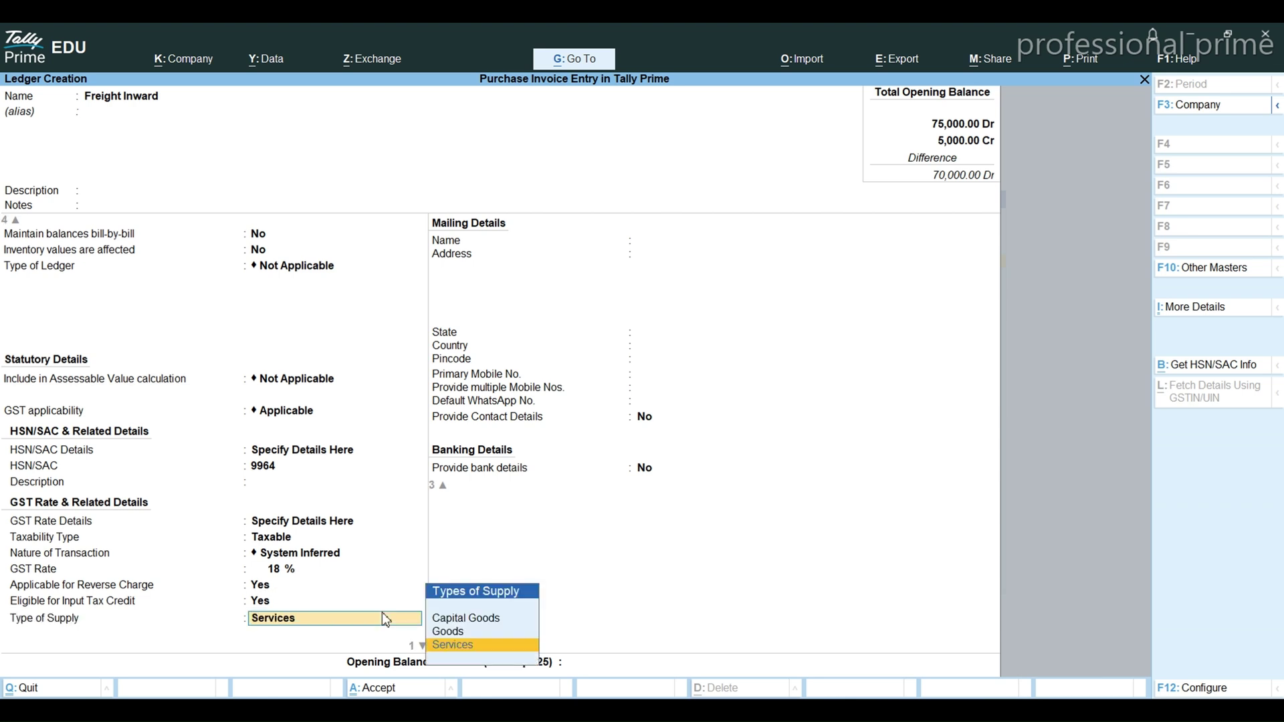
pyautogui.press('Return')
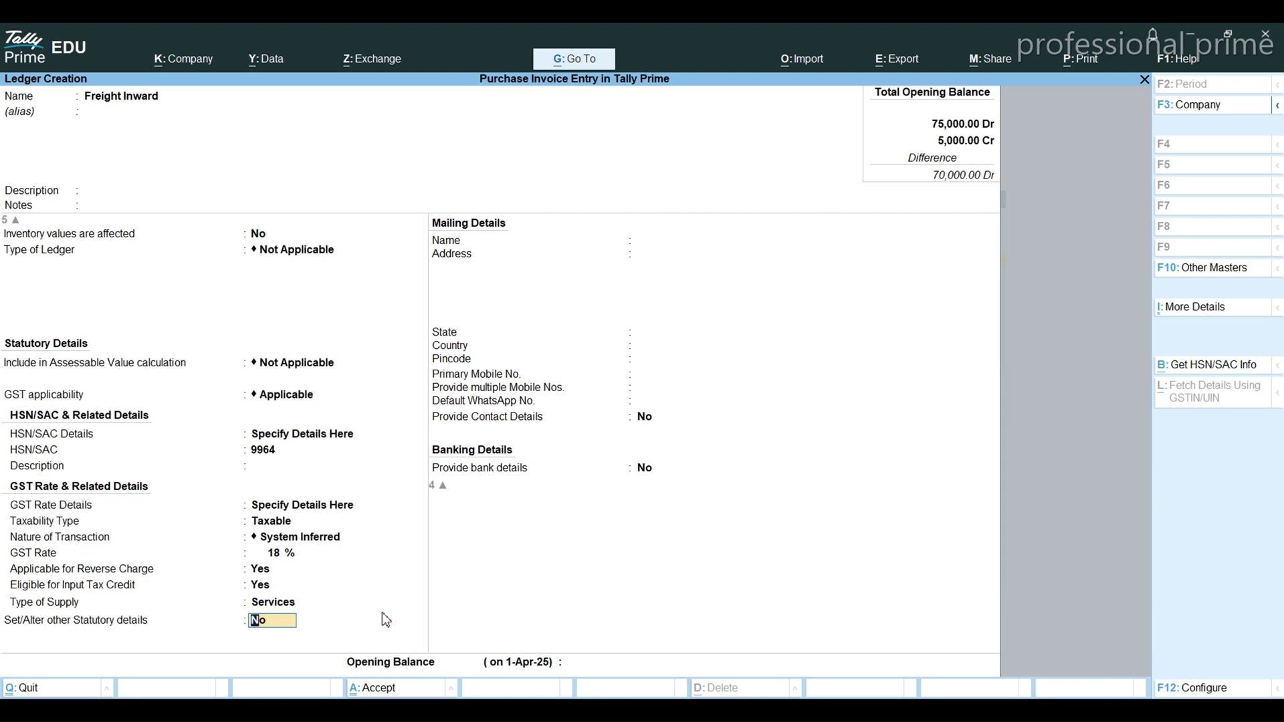
# - In the other statutory details, make TDS applicable with nature of payment Any, and save the Freight Inward ledger
pyautogui.press('y')
pyautogui.press('Return')
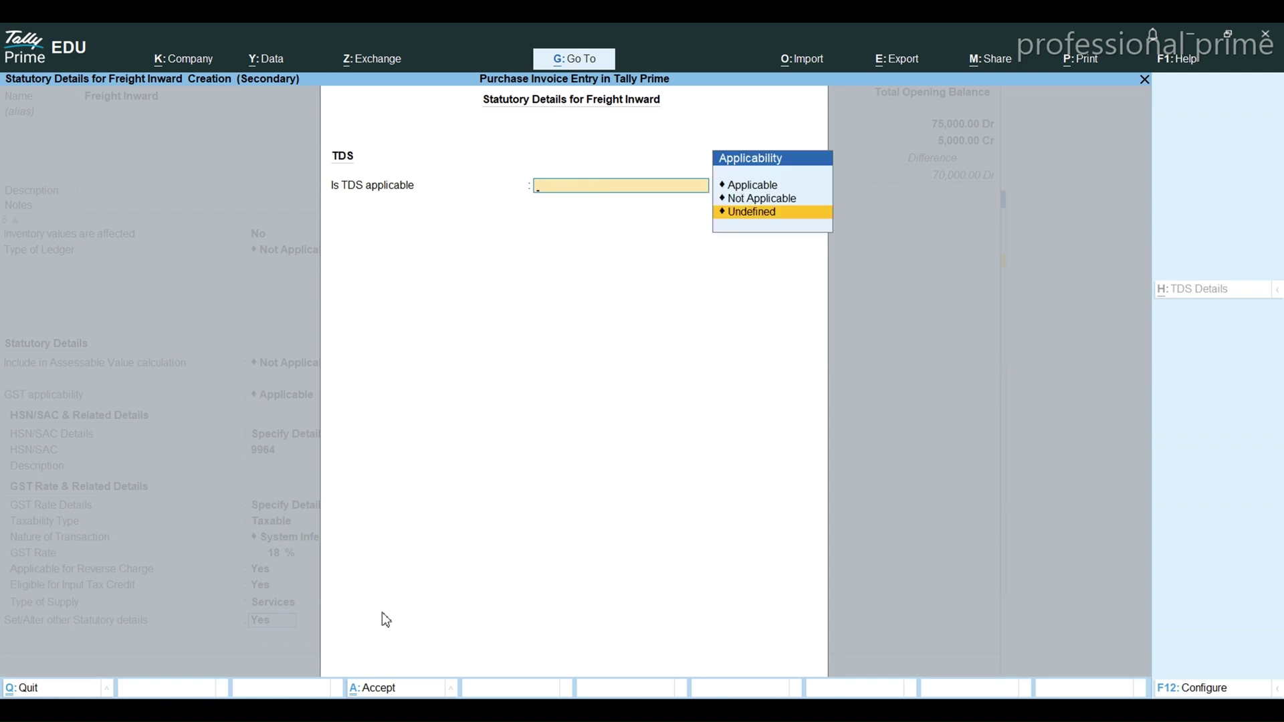
pyautogui.press('Up')
pyautogui.press('Up')
pyautogui.press('Return')
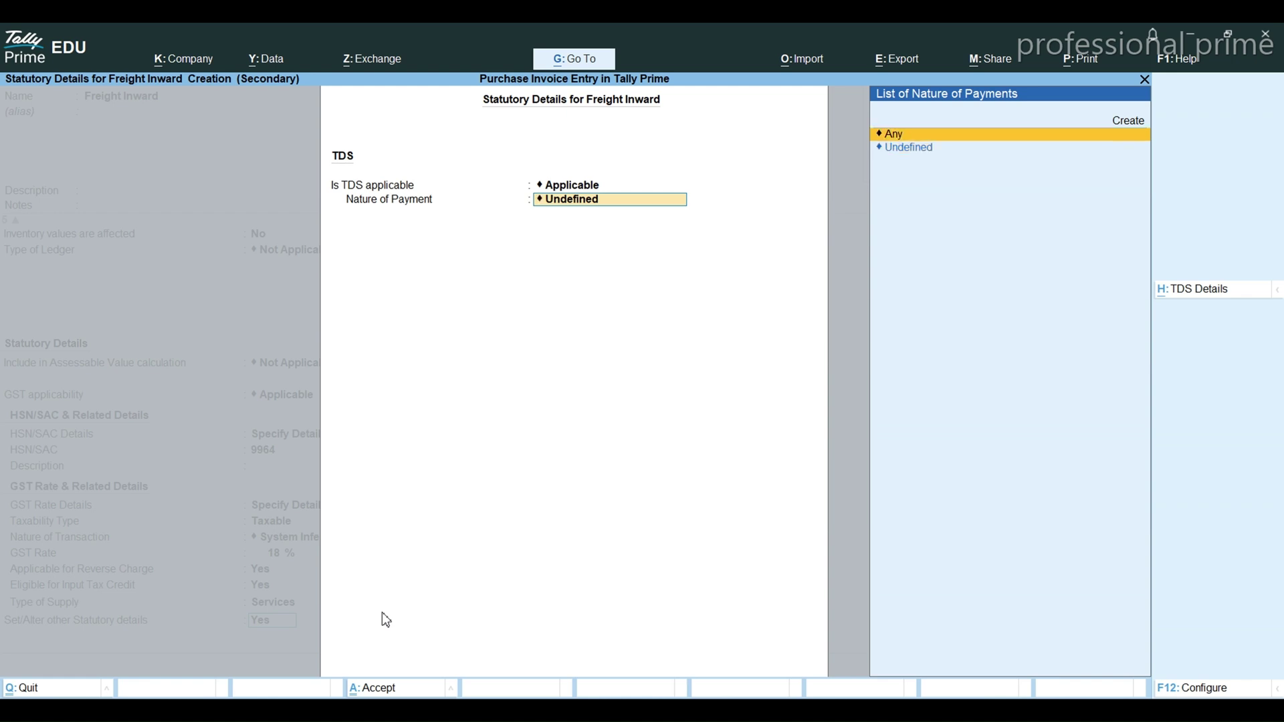
pyautogui.press('Return')
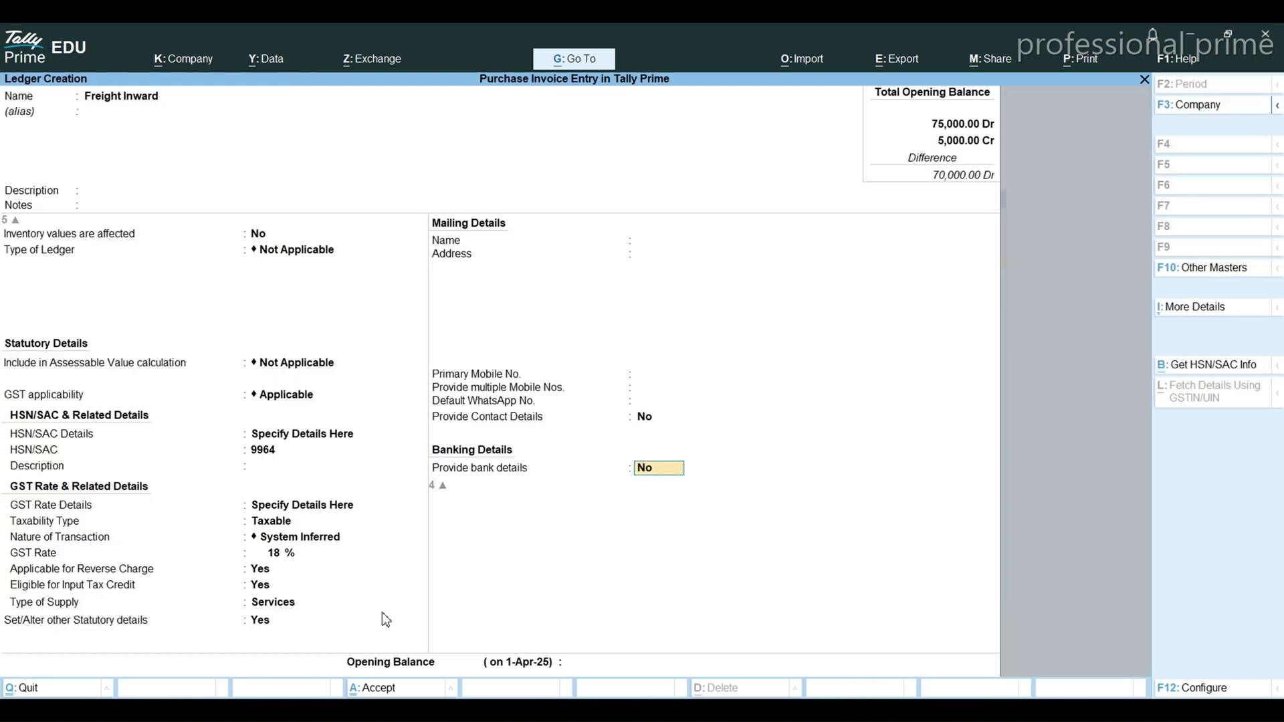
pyautogui.hotkey('ctrl', 'a')
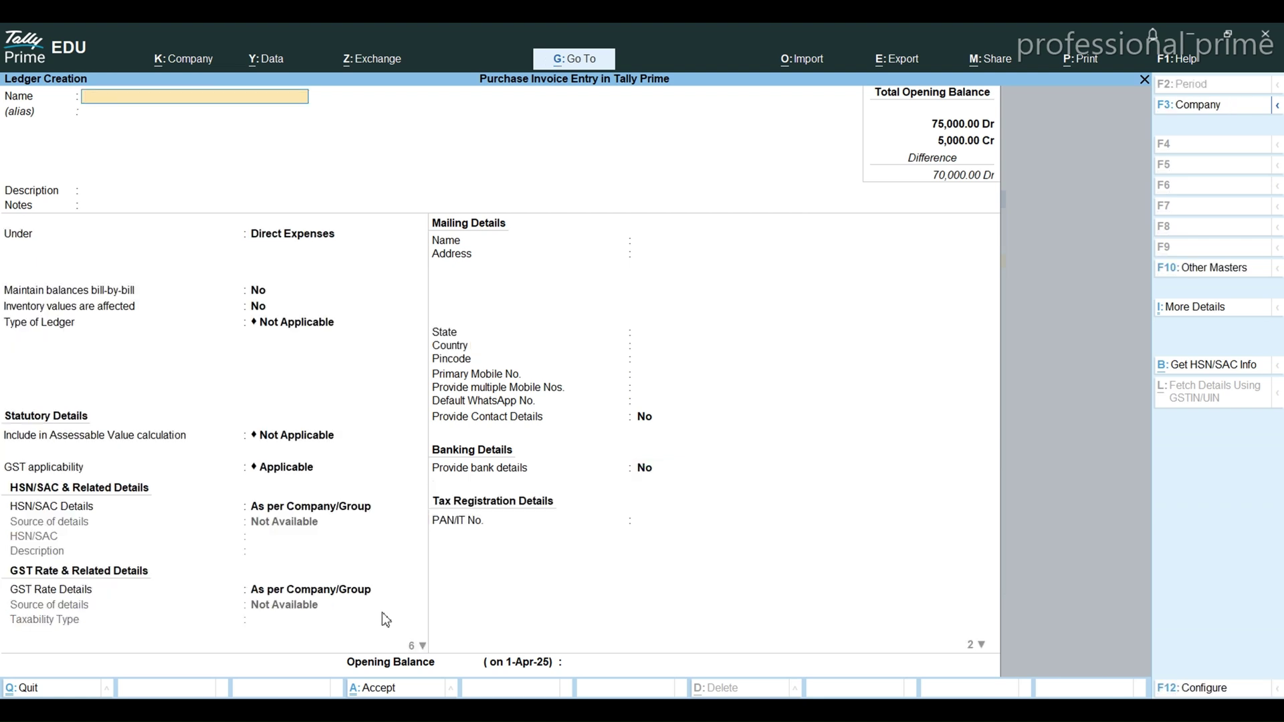
# - Name the next new ledger Freight Charge, leaving its alias, description and notes blank
pyautogui.write('Freight Charge')
pyautogui.press('Return')
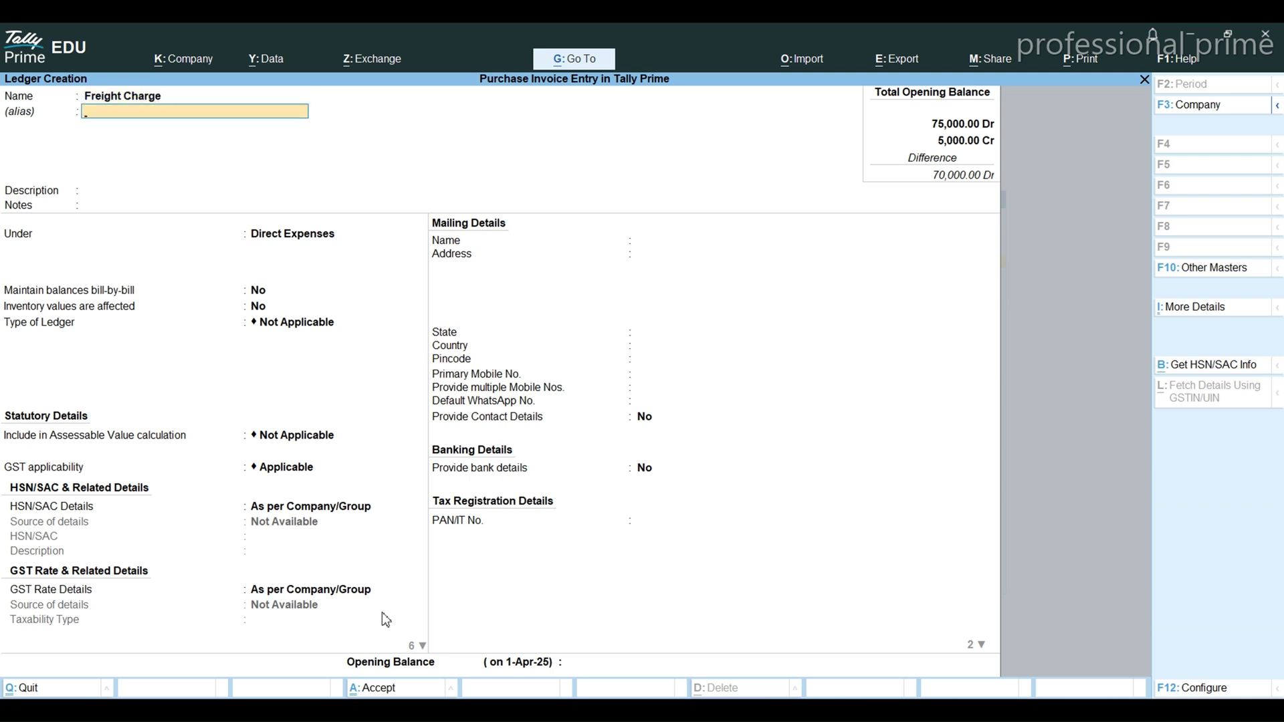
pyautogui.press('Return')
pyautogui.press('Return')
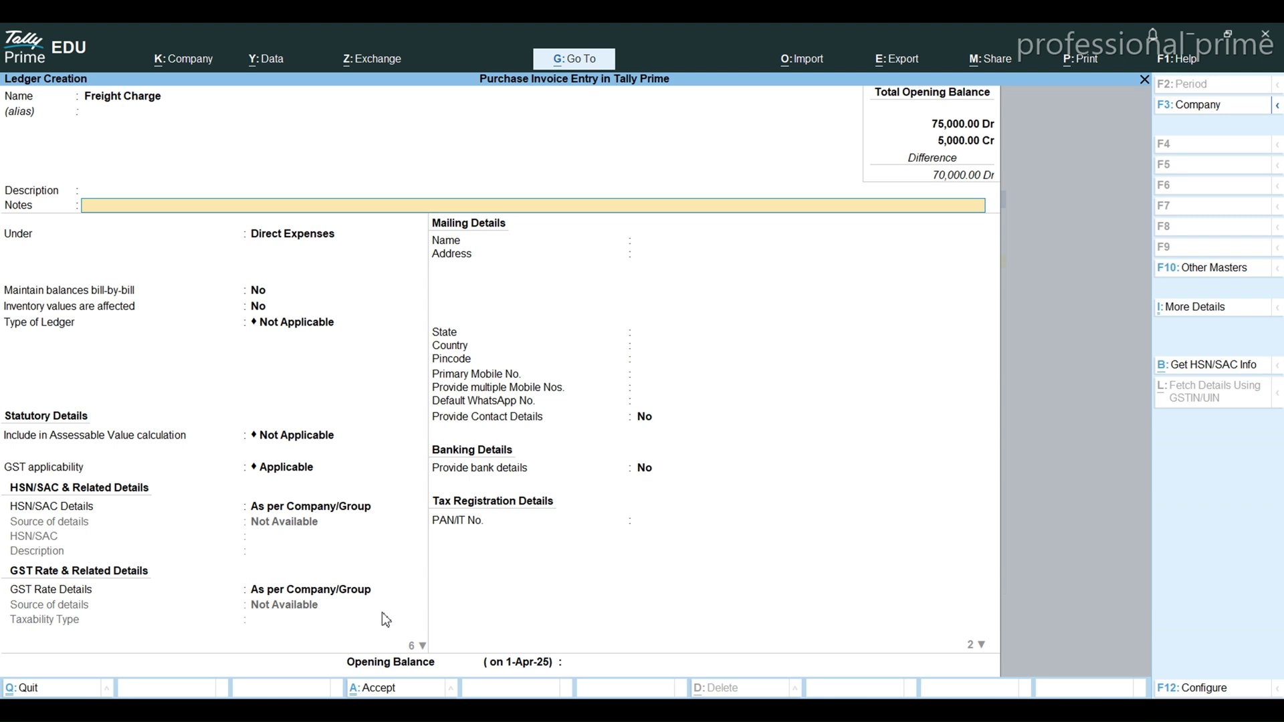
pyautogui.press('Return')
pyautogui.press('Return')
pyautogui.press('Return')
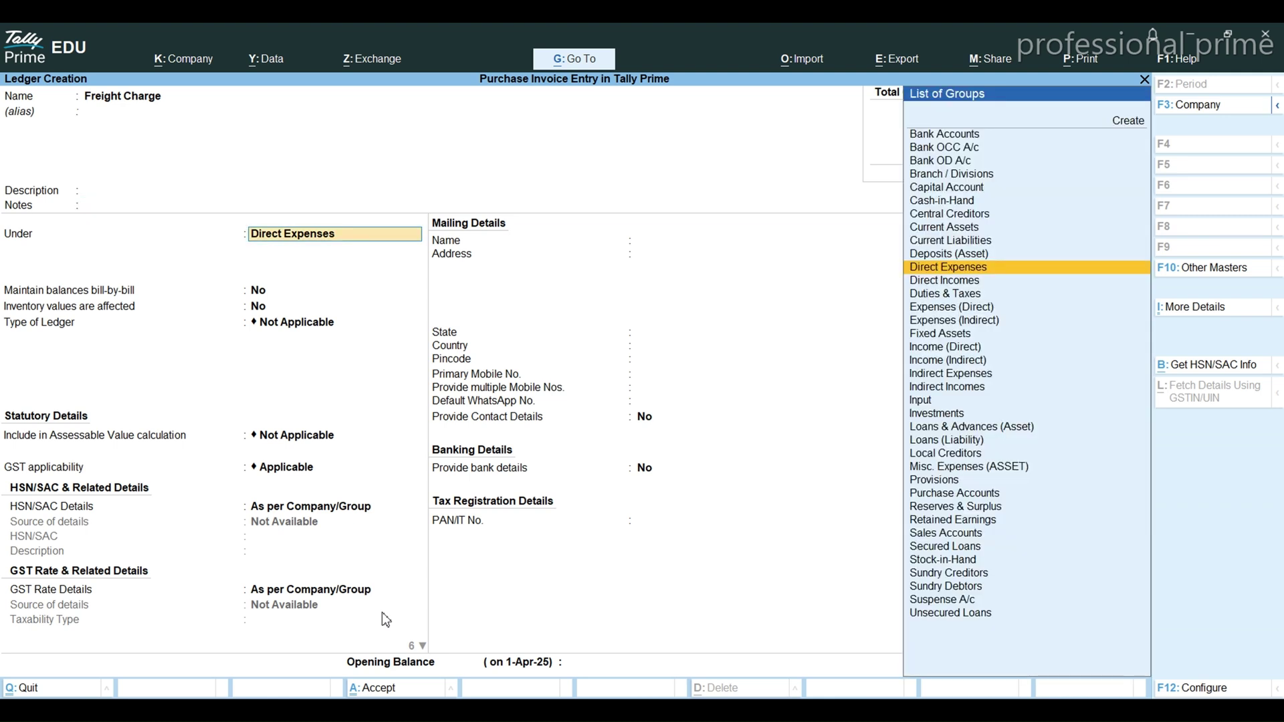
# - Keep Freight Charge under Direct Expenses, set GST applicability to Not Applicable, save it and leave ledger creation
pyautogui.press('Return')
pyautogui.press('Return')
pyautogui.press('Return')
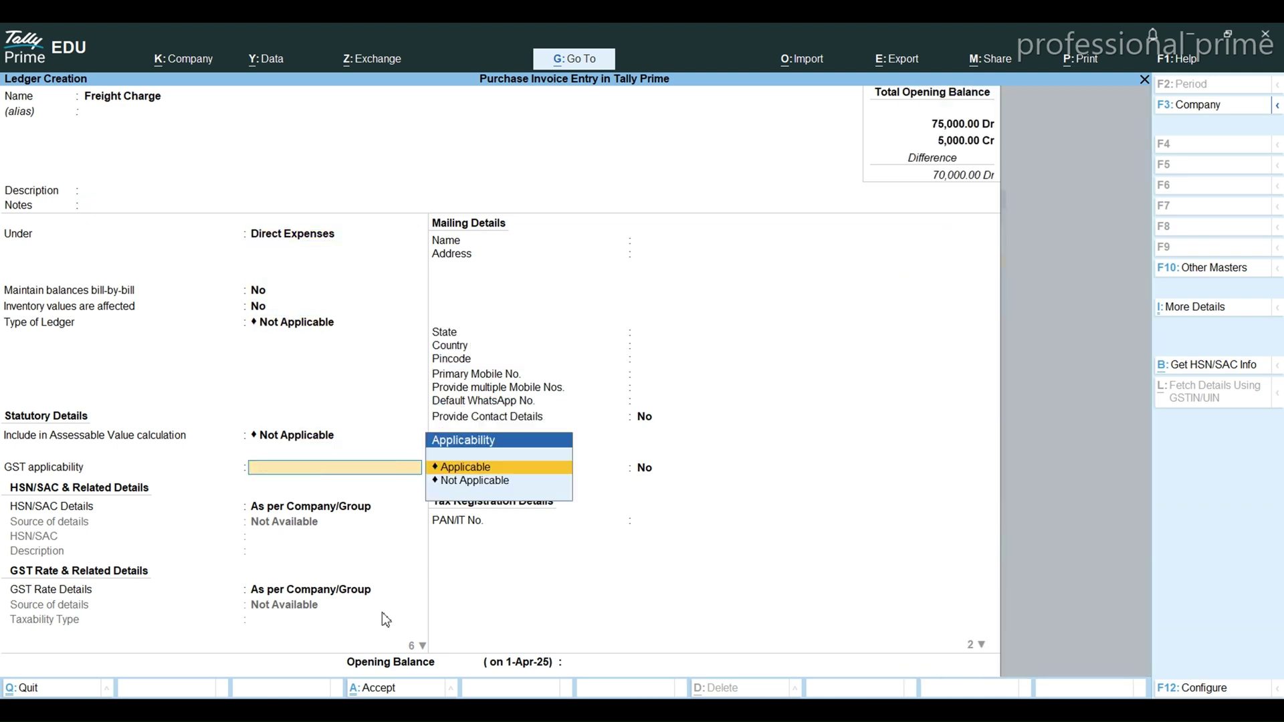
pyautogui.press('Down')
pyautogui.press('Return')
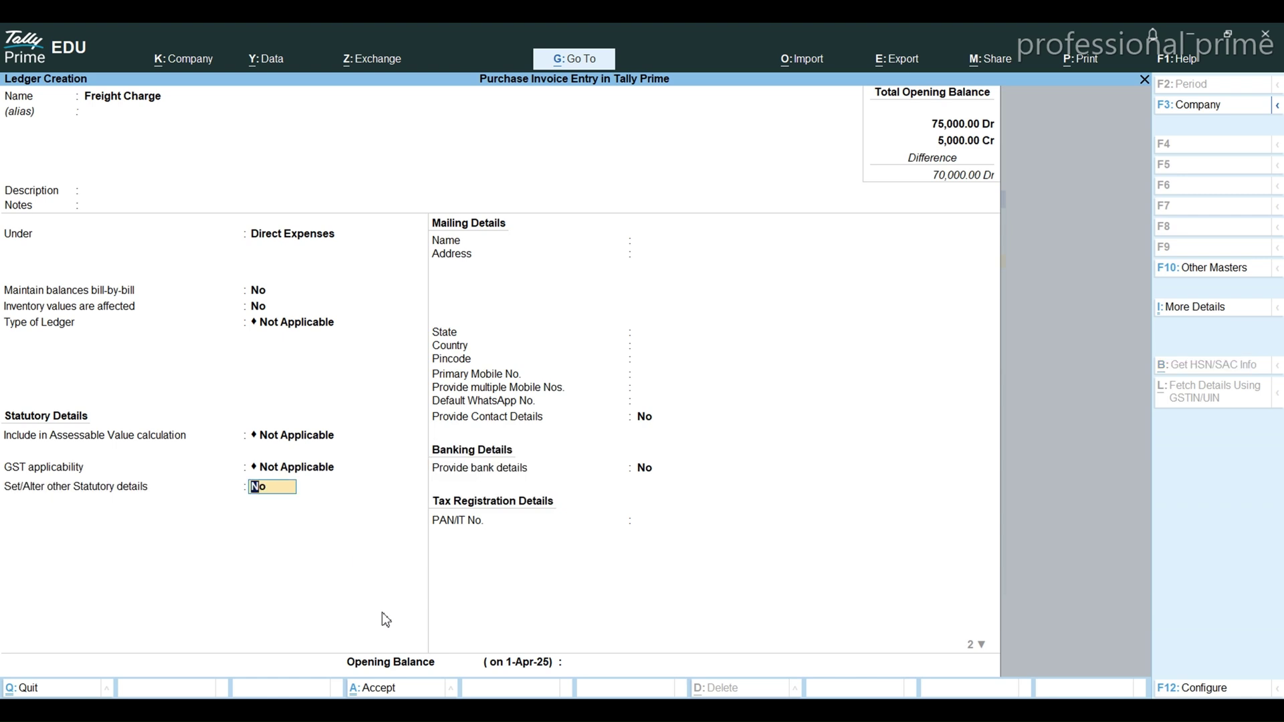
pyautogui.hotkey('ctrl', 'a')
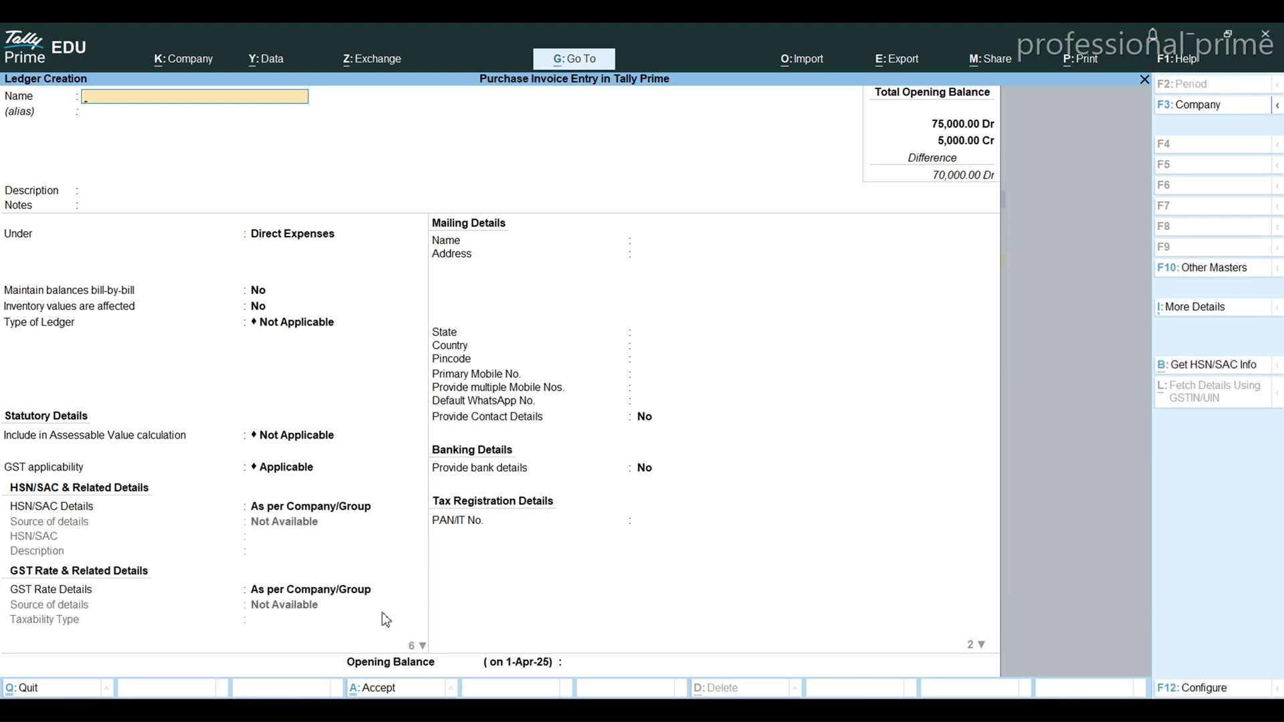
pyautogui.press('Escape')
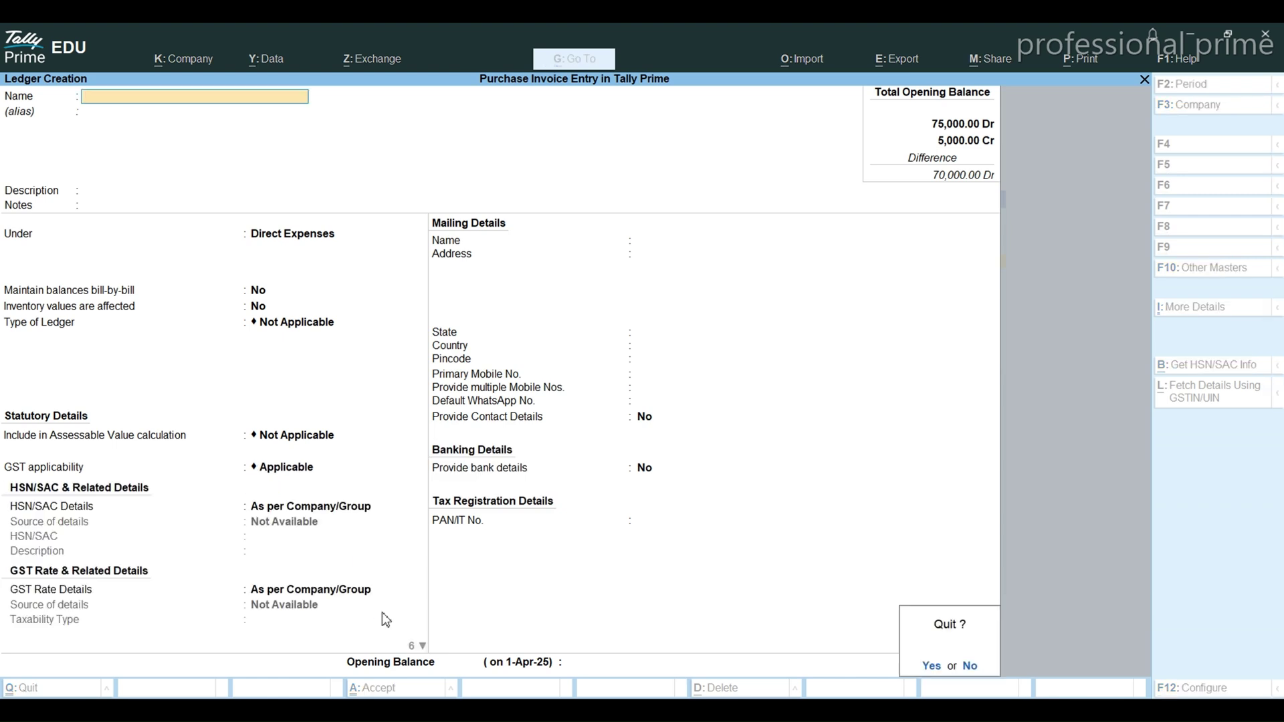
pyautogui.press('Return')
pyautogui.press('Down')
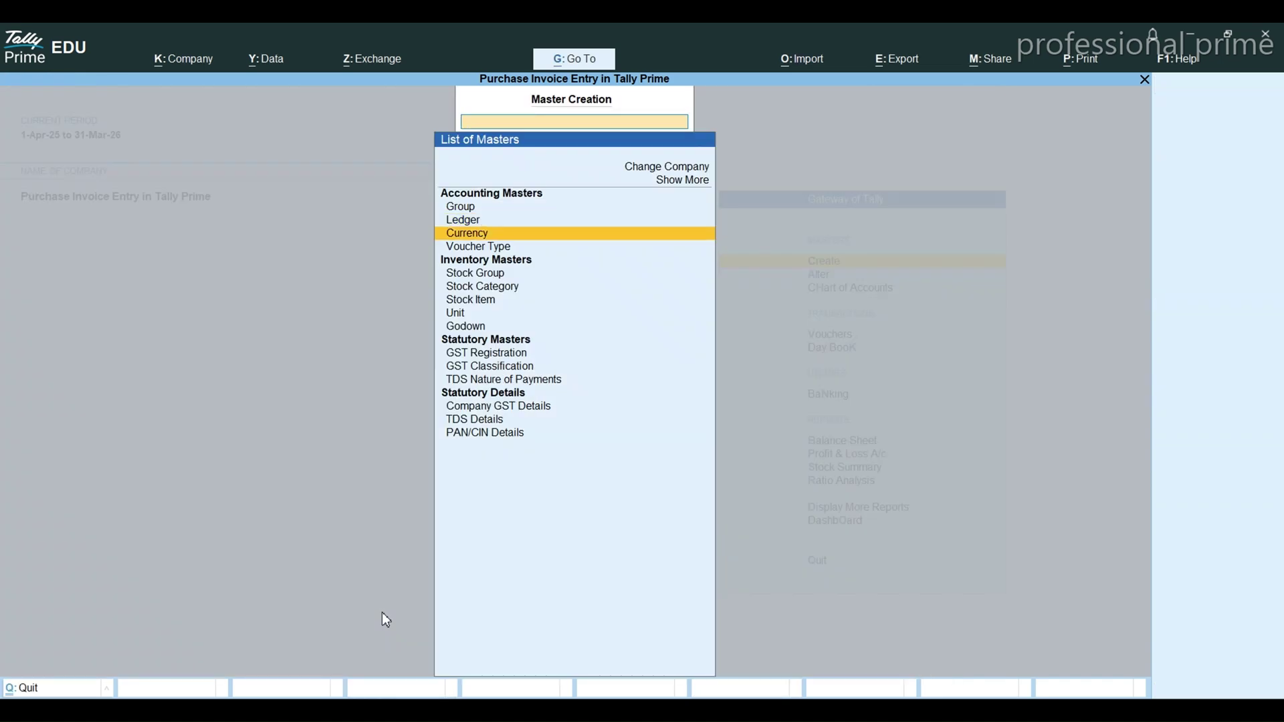
pyautogui.press('Down')
pyautogui.press('Return')
pyautogui.press('Escape')
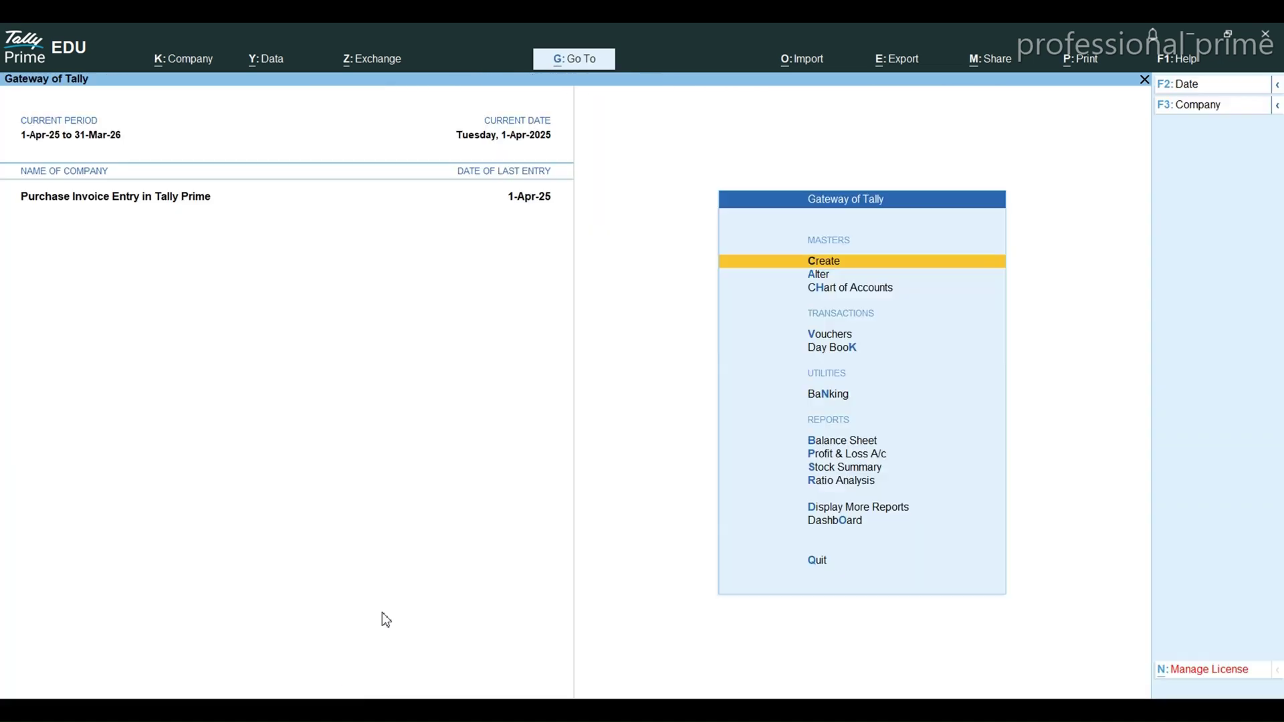
pyautogui.press('Escape')
pyautogui.press('Escape')
# - Open the existing Purchase voucher type for alteration
pyautogui.press('Down')
pyautogui.press('Return')
pyautogui.press('Down')
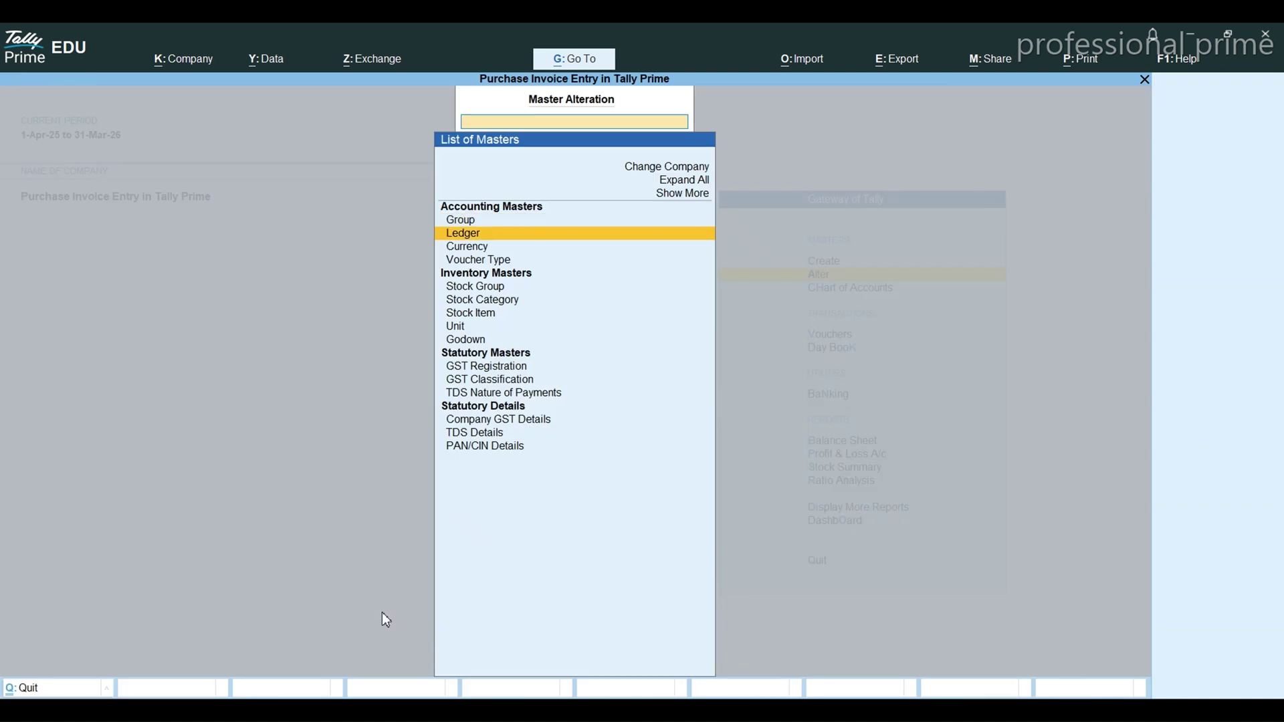
pyautogui.press('Down')
pyautogui.press('Down')
pyautogui.press('Return')
pyautogui.press('Down')
pyautogui.write('Pu')
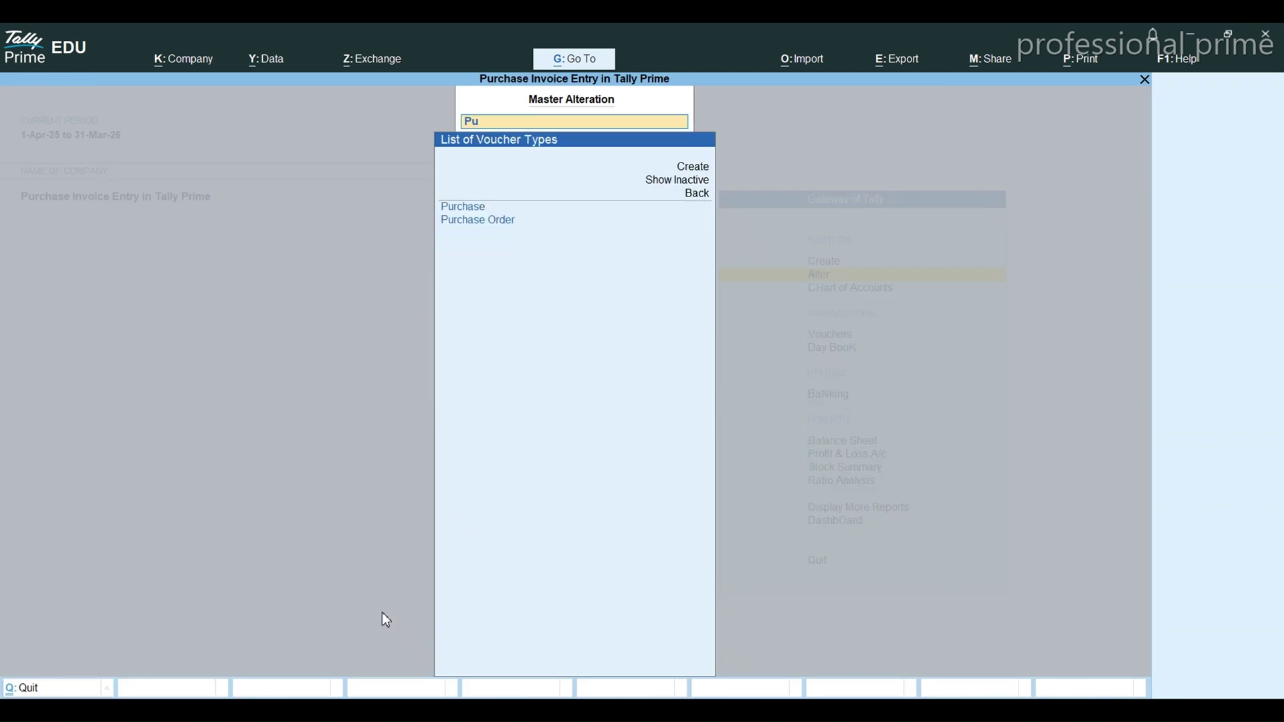
pyautogui.press('Return')
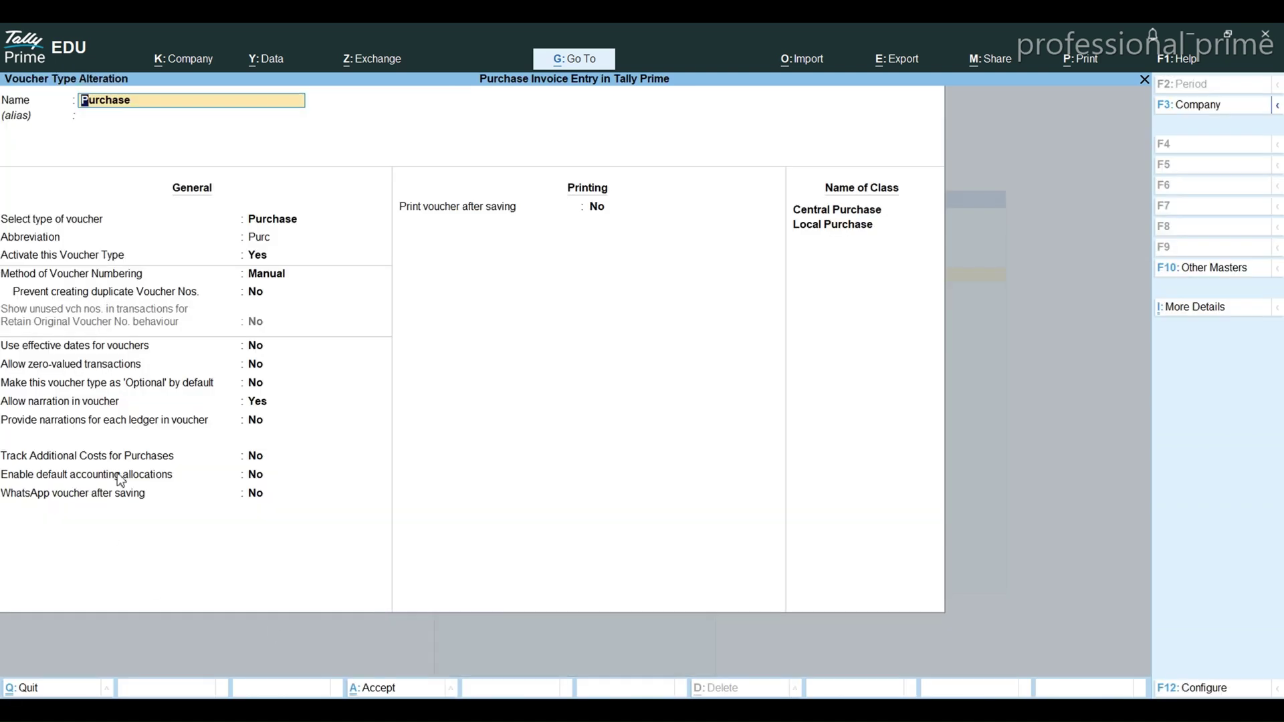
# - Open the Central Purchase class of the voucher type, keeping its groups, default allocation, Input Igst and Discount entries
pyautogui.click(867, 214)
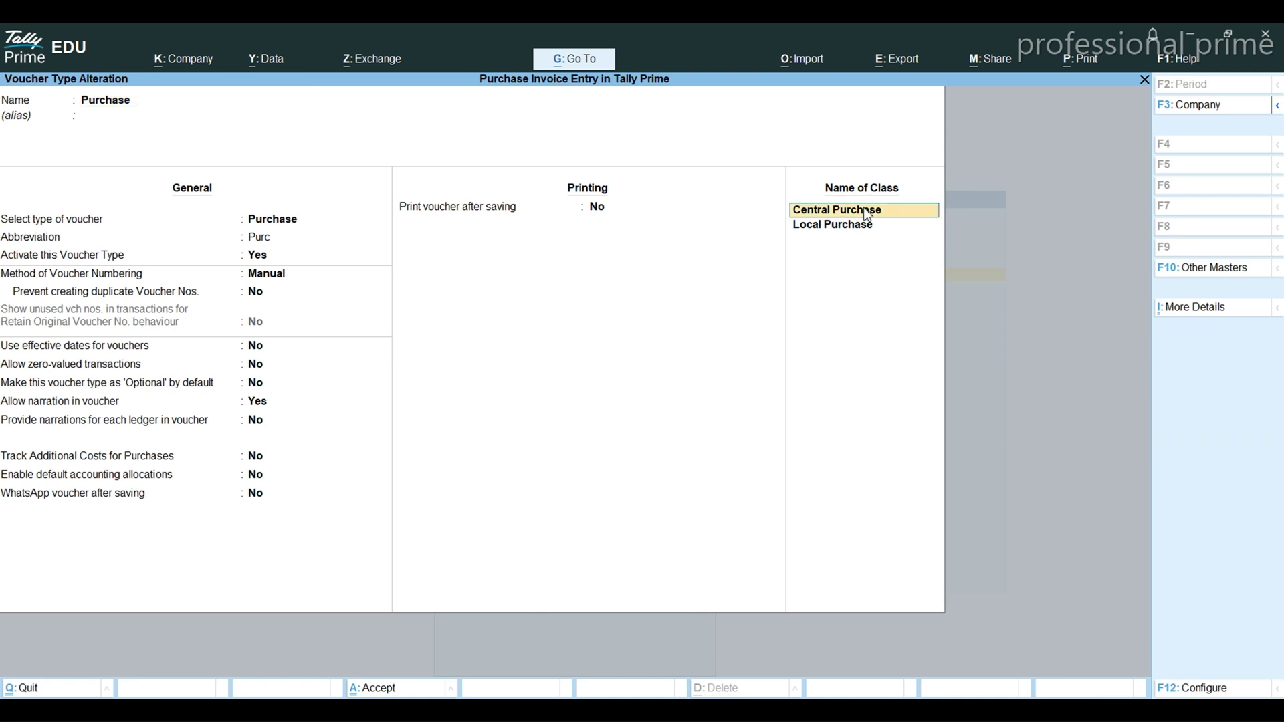
pyautogui.press('Return')
pyautogui.press('Return')
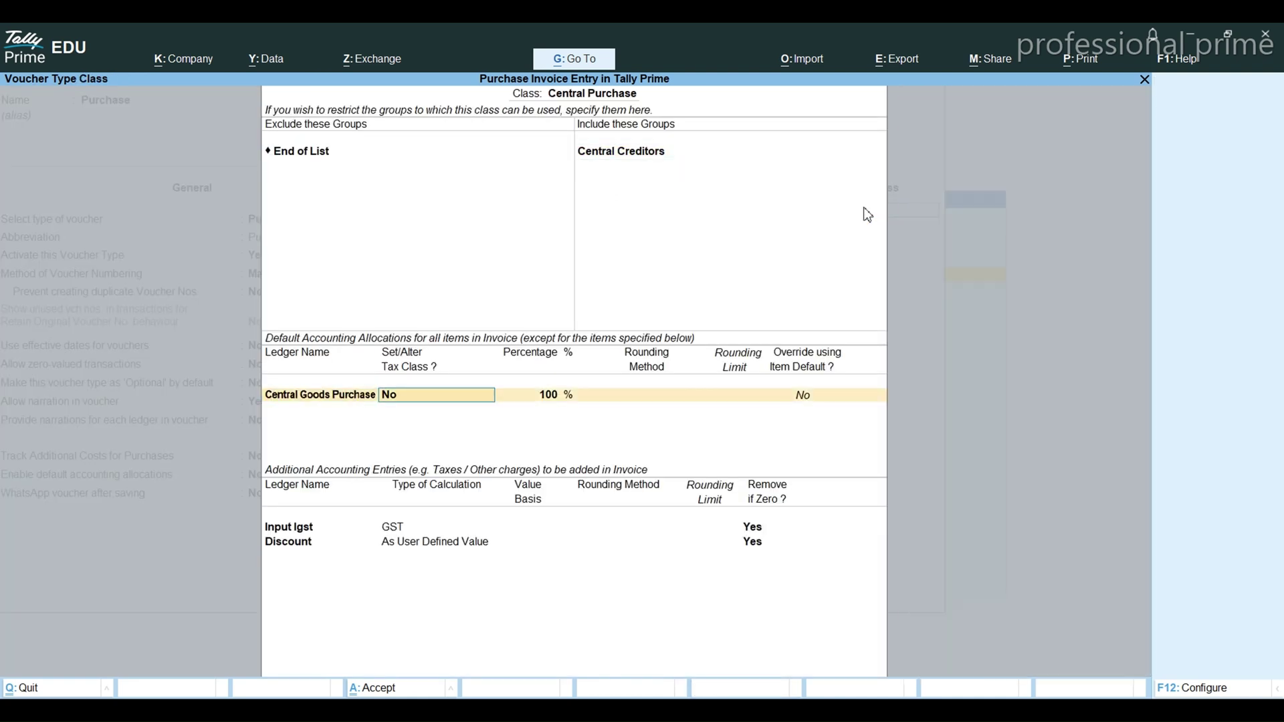
pyautogui.press('Return')
pyautogui.press('Return')
pyautogui.press('Return')
pyautogui.press('Return')
pyautogui.press('Return')
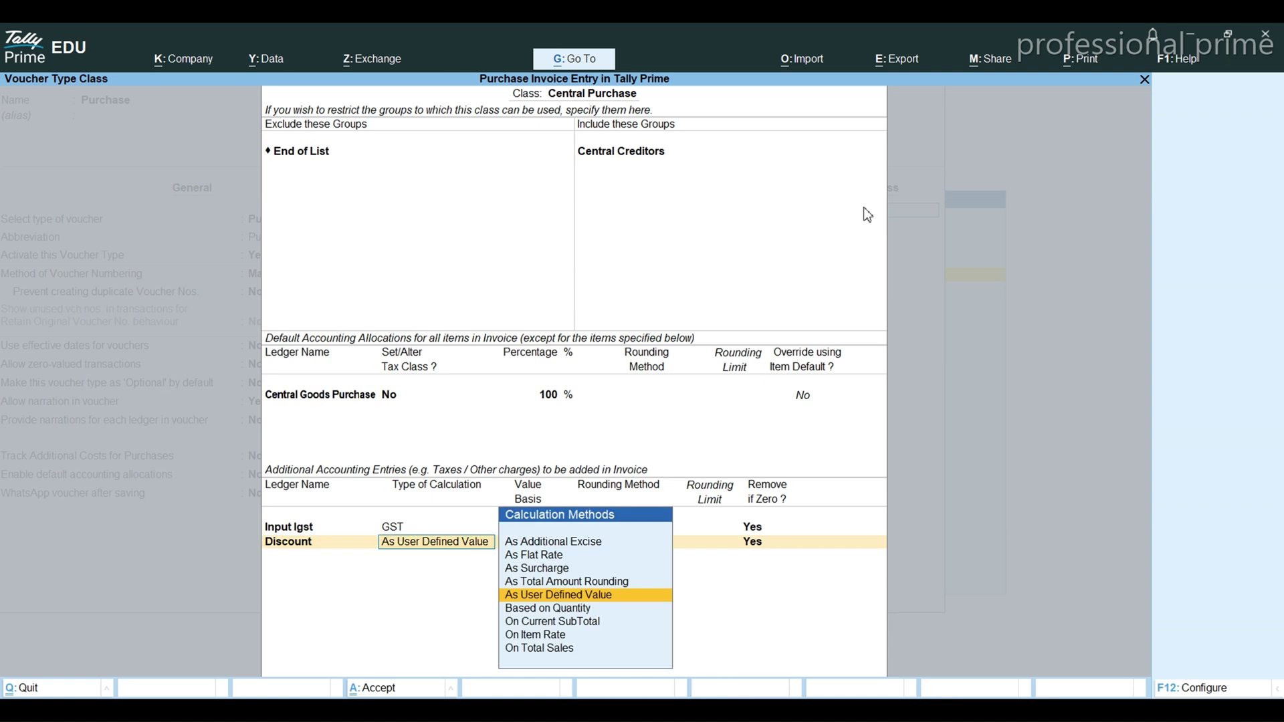
pyautogui.press('Return')
pyautogui.press('Return')
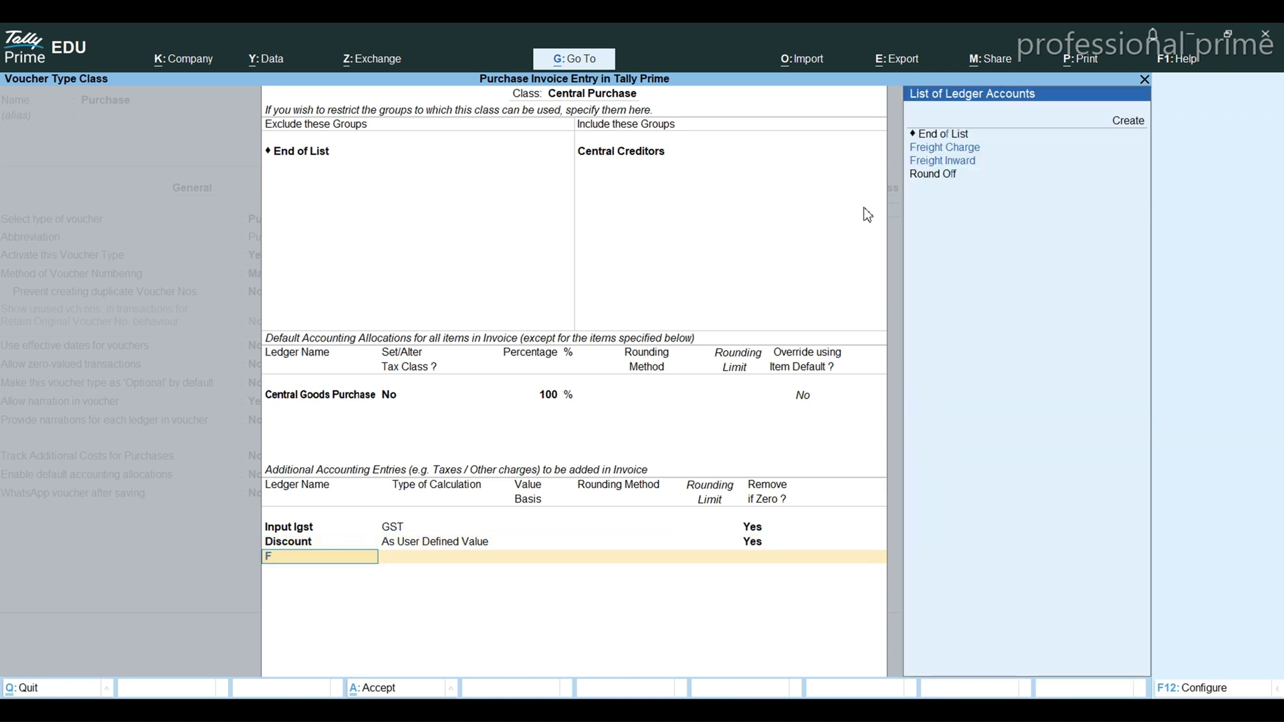
# - Add Freight Inward below Discount in the Central Purchase class, calculated As User Defined Value and removed if zero
pyautogui.write('Fr')
pyautogui.press('Return')
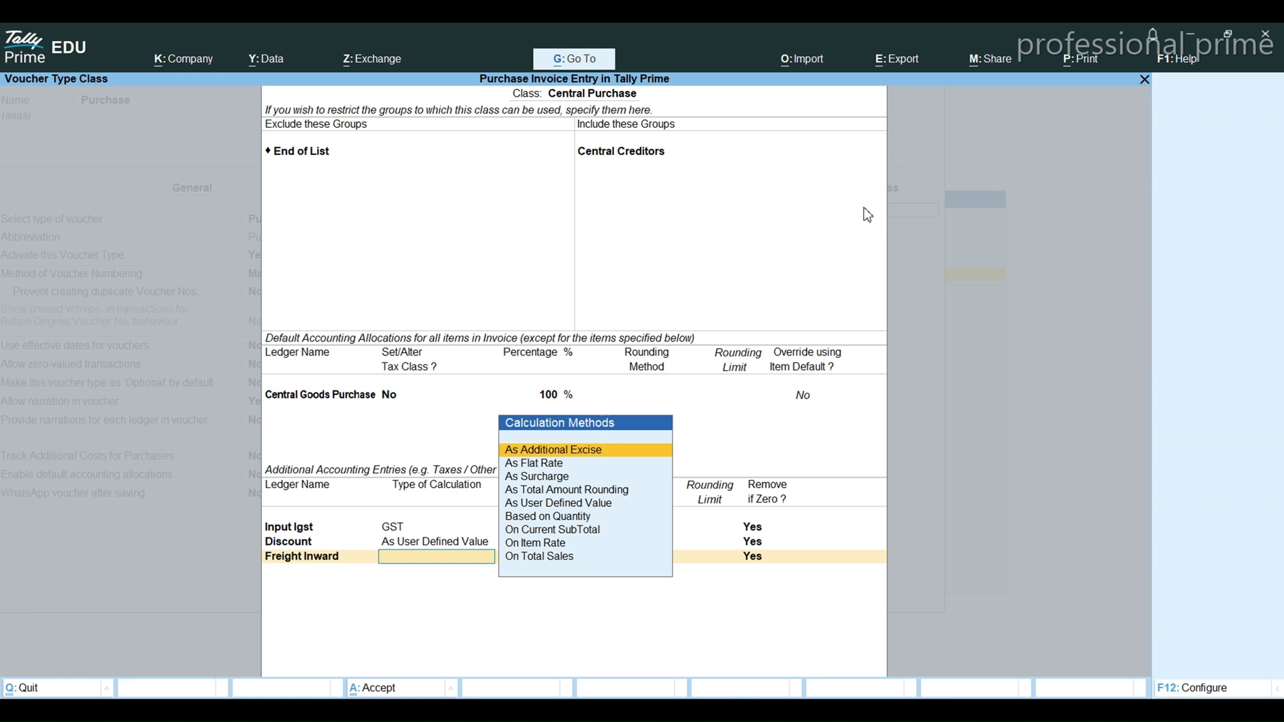
pyautogui.press('Down')
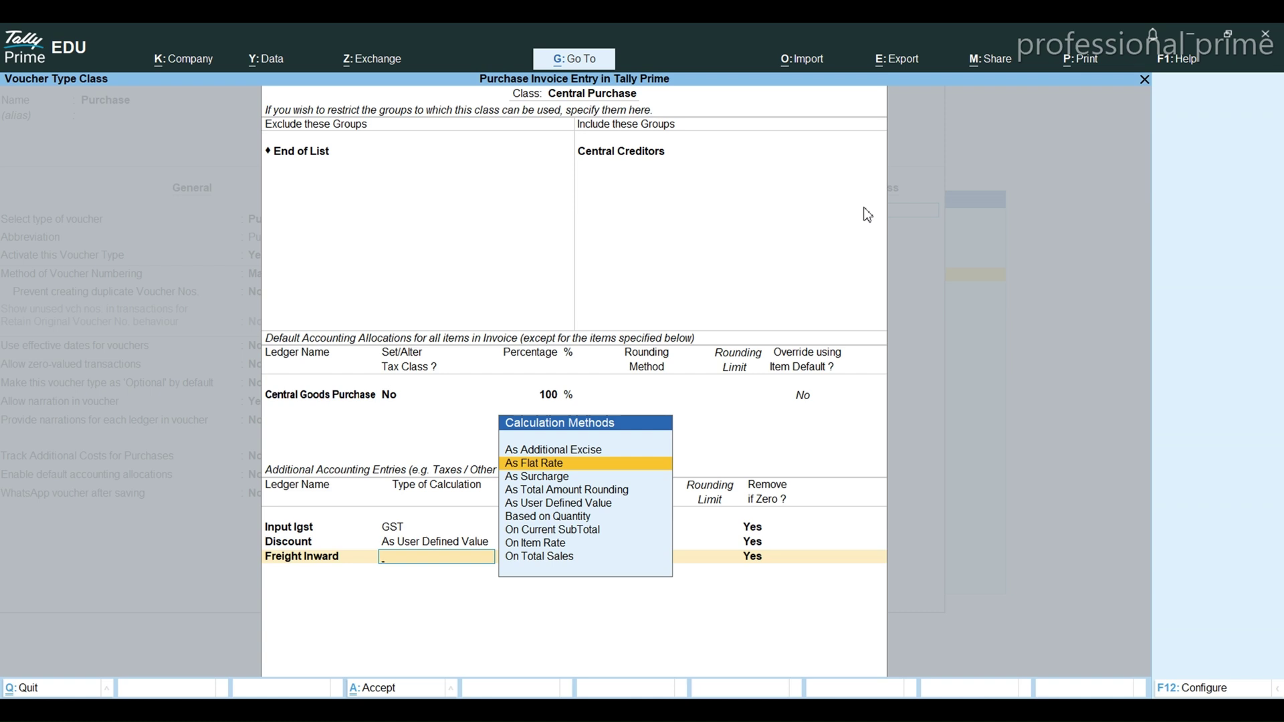
pyautogui.press('Down')
pyautogui.press('Down')
pyautogui.press('Down')
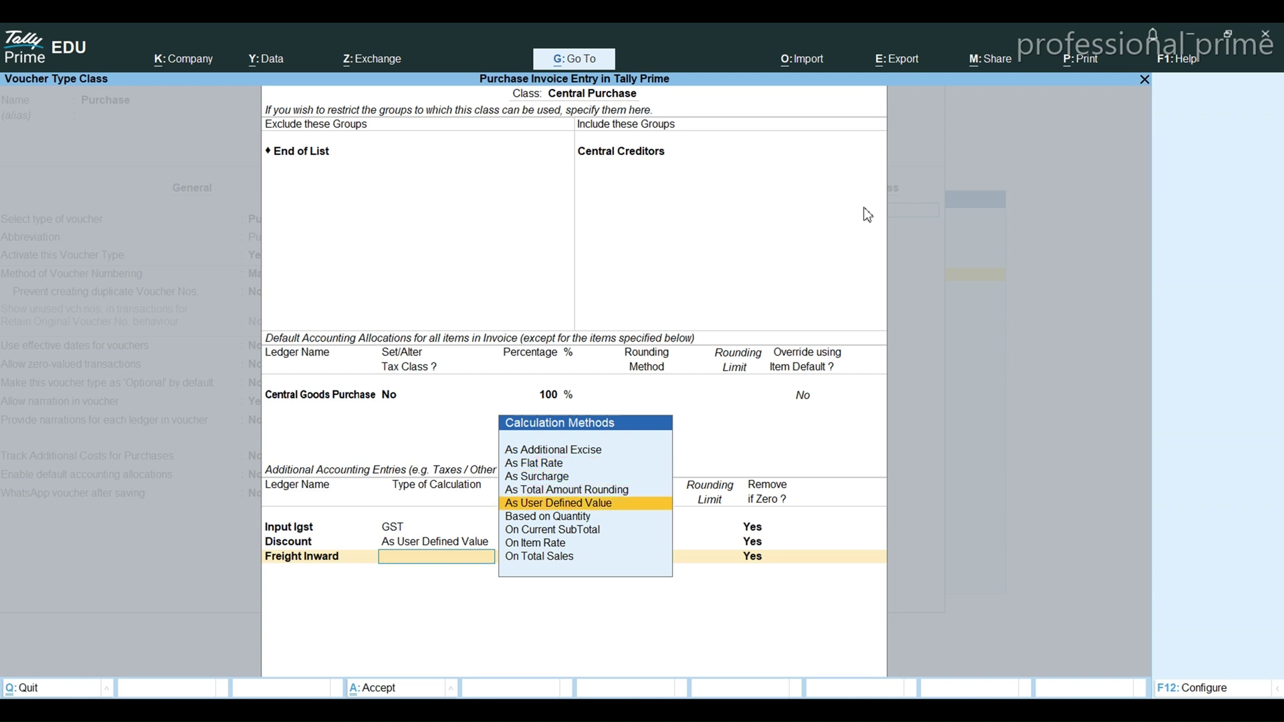
pyautogui.press('Return')
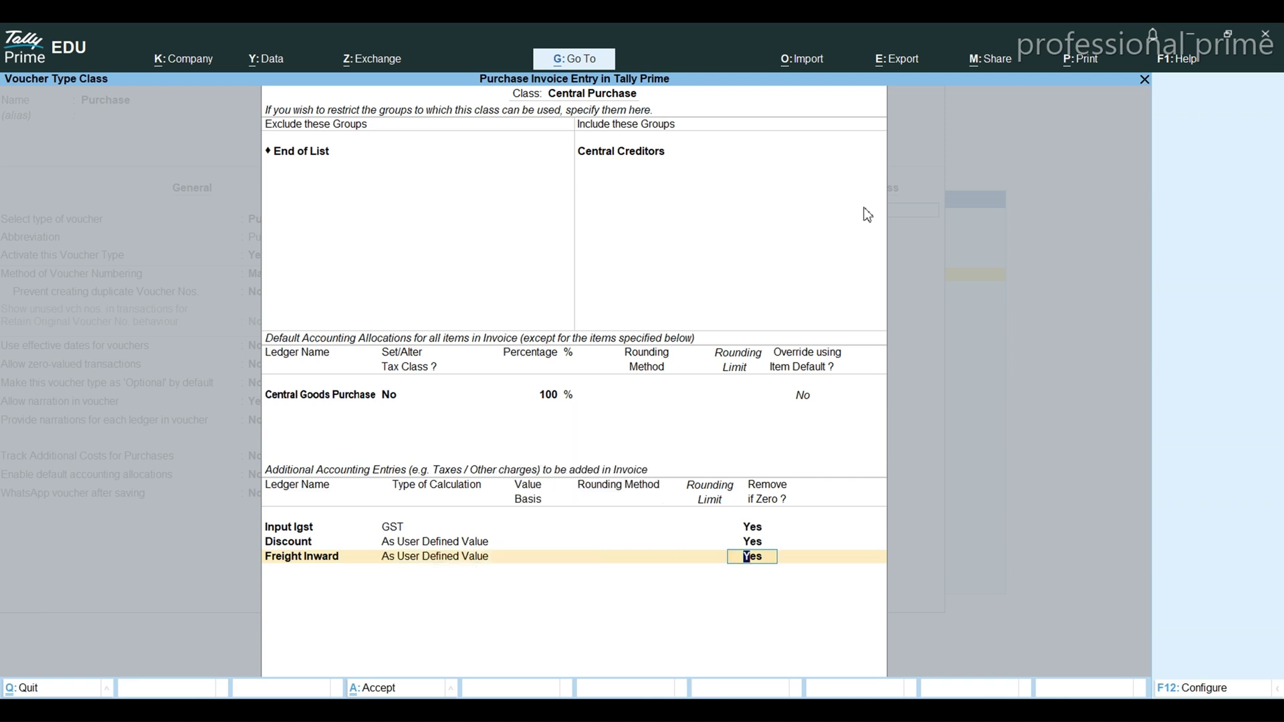
pyautogui.press('Return')
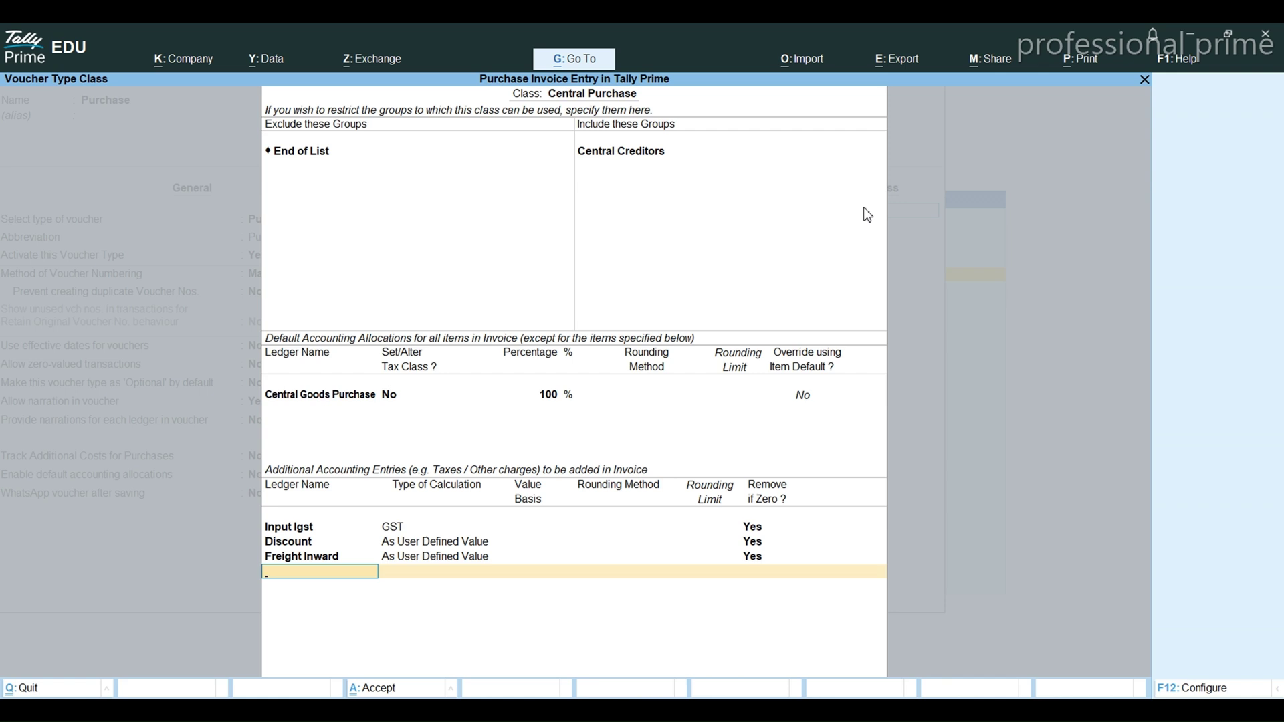
# - Add Freight Charge As User Defined Value, removed if zero, to the Central Purchase class and accept the class
pyautogui.write('Fr')
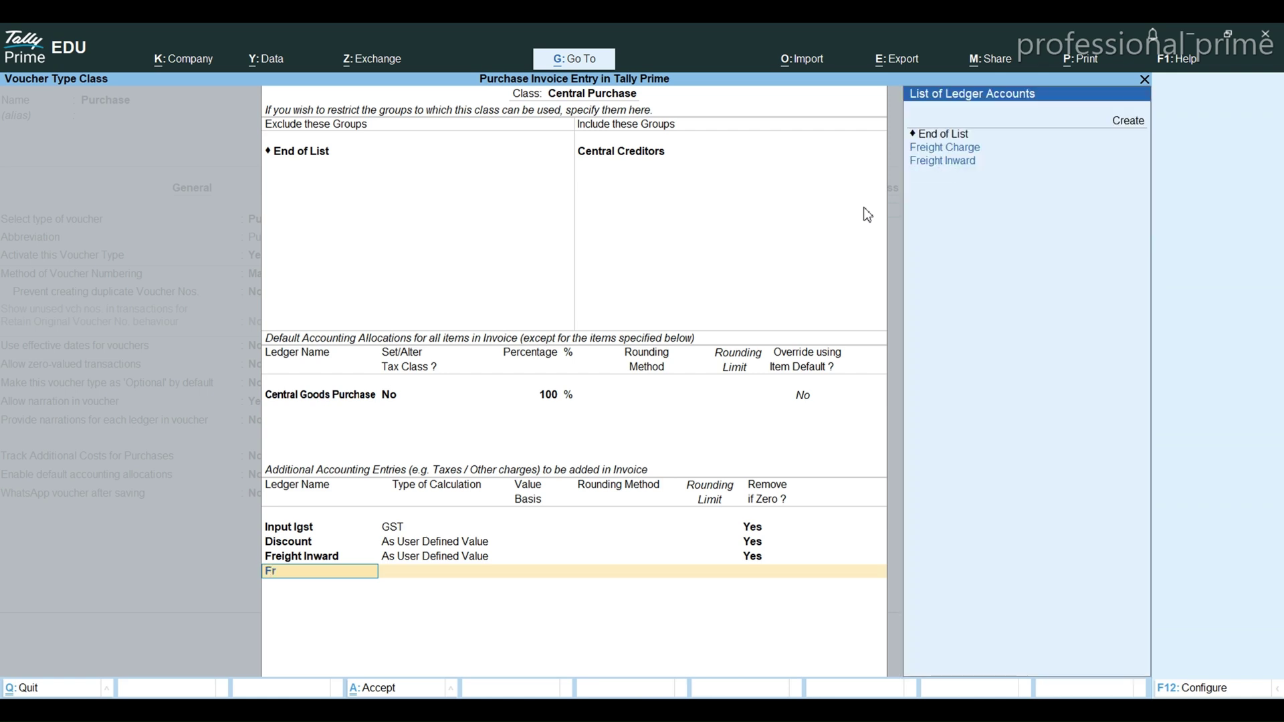
pyautogui.press('Return')
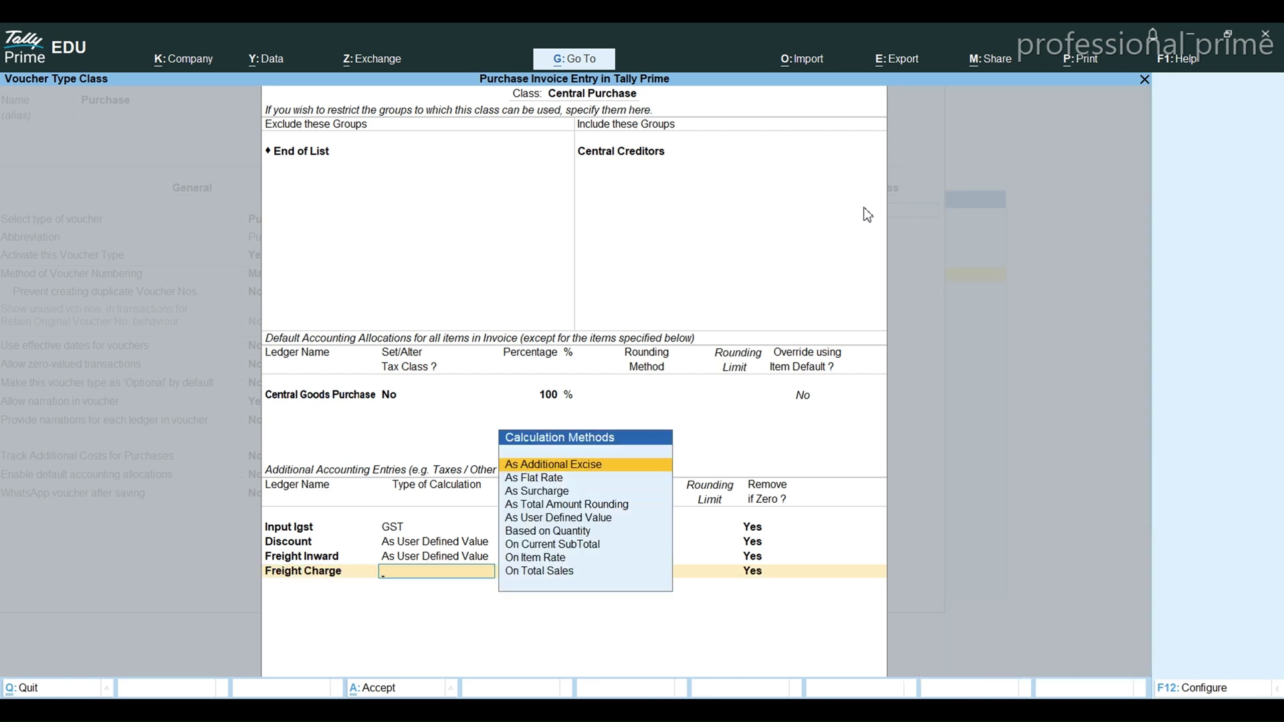
pyautogui.press('Down')
pyautogui.press('Down')
pyautogui.press('Down')
pyautogui.press('Down')
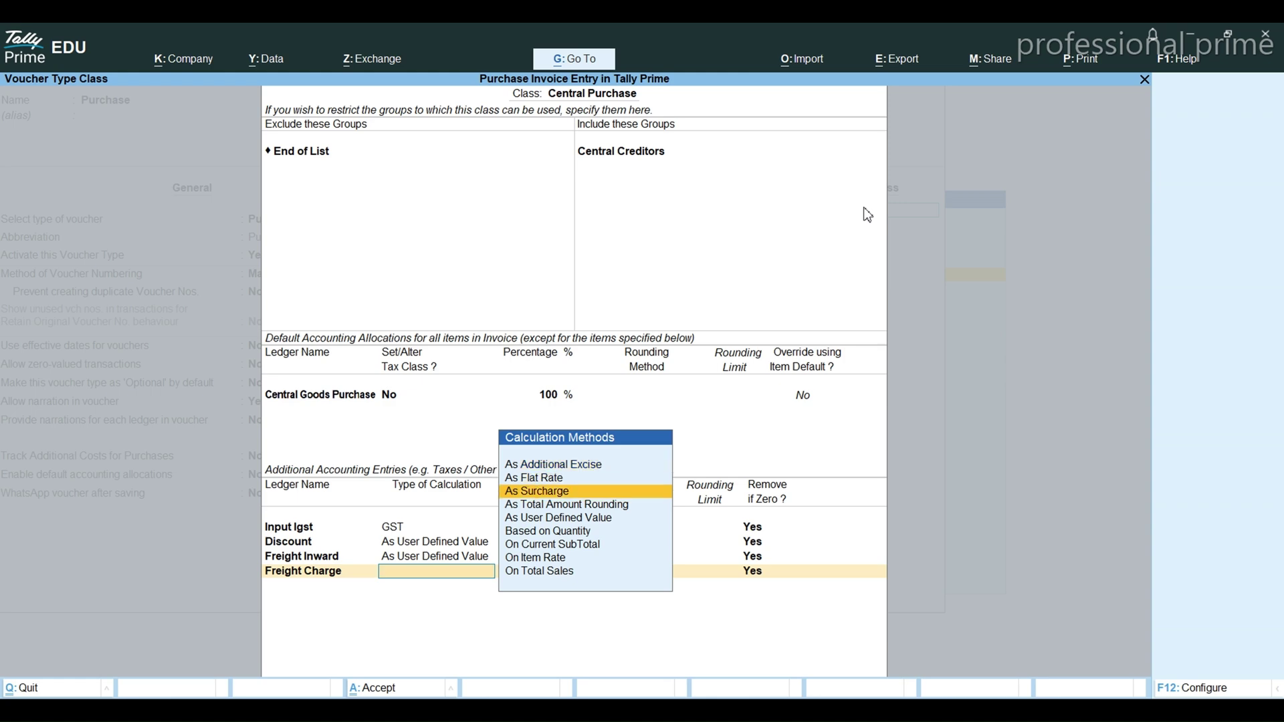
pyautogui.press('Return')
pyautogui.press('Return')
pyautogui.press('Return')
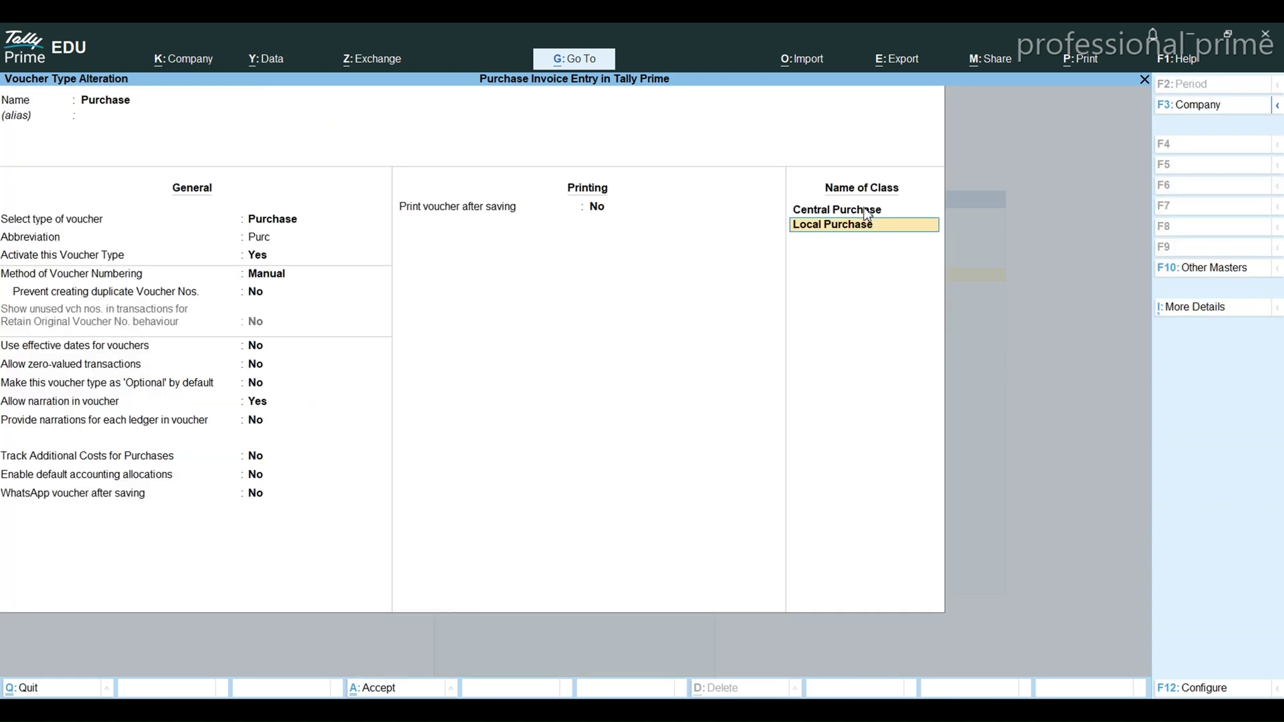
# - Open the Local Purchase class and keep its existing groups, allocation and tax entries up to the Round Off line
pyautogui.press('Return')
pyautogui.press('Return')
pyautogui.press('Return')
pyautogui.press('Return')
pyautogui.press('Return')
pyautogui.press('Return')
pyautogui.press('Return')
pyautogui.press('Return')
pyautogui.press('Return')
pyautogui.press('Return')
pyautogui.press('Return')
pyautogui.press('Return')
pyautogui.press('Return')
pyautogui.press('Return')
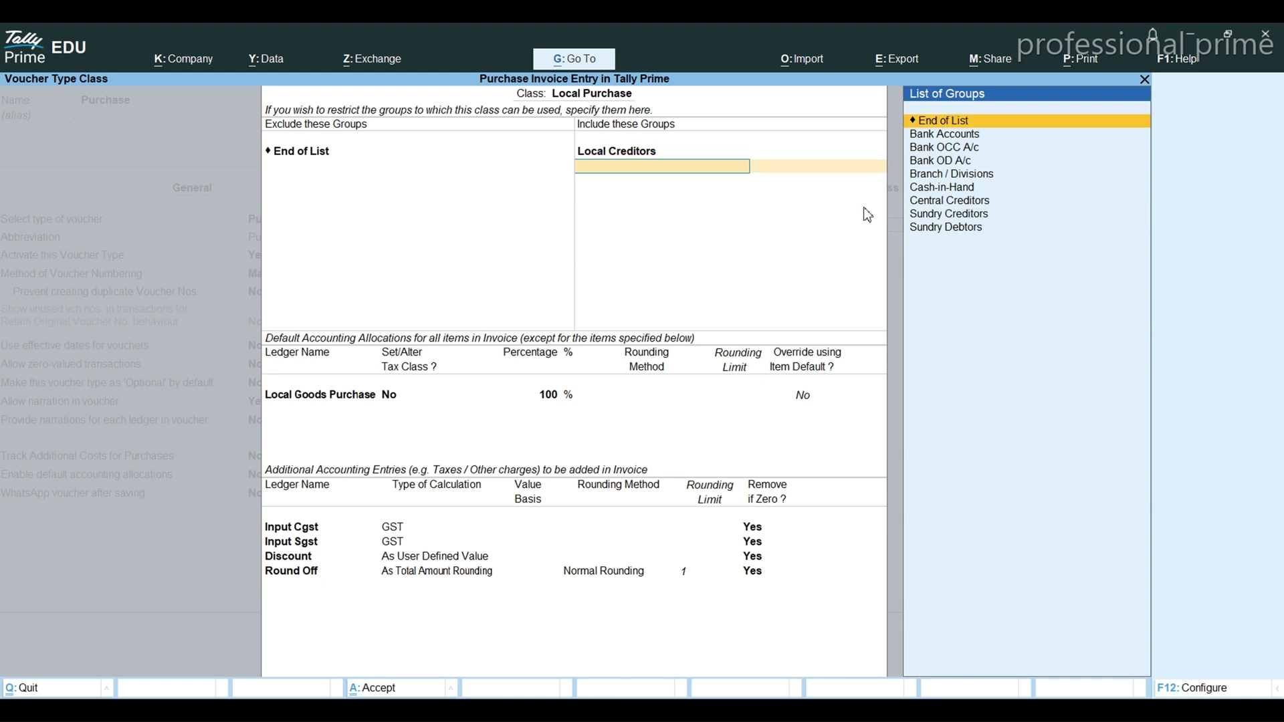
pyautogui.press('Return')
pyautogui.press('Return')
pyautogui.press('Return')
pyautogui.press('Return')
pyautogui.press('Return')
pyautogui.press('Return')
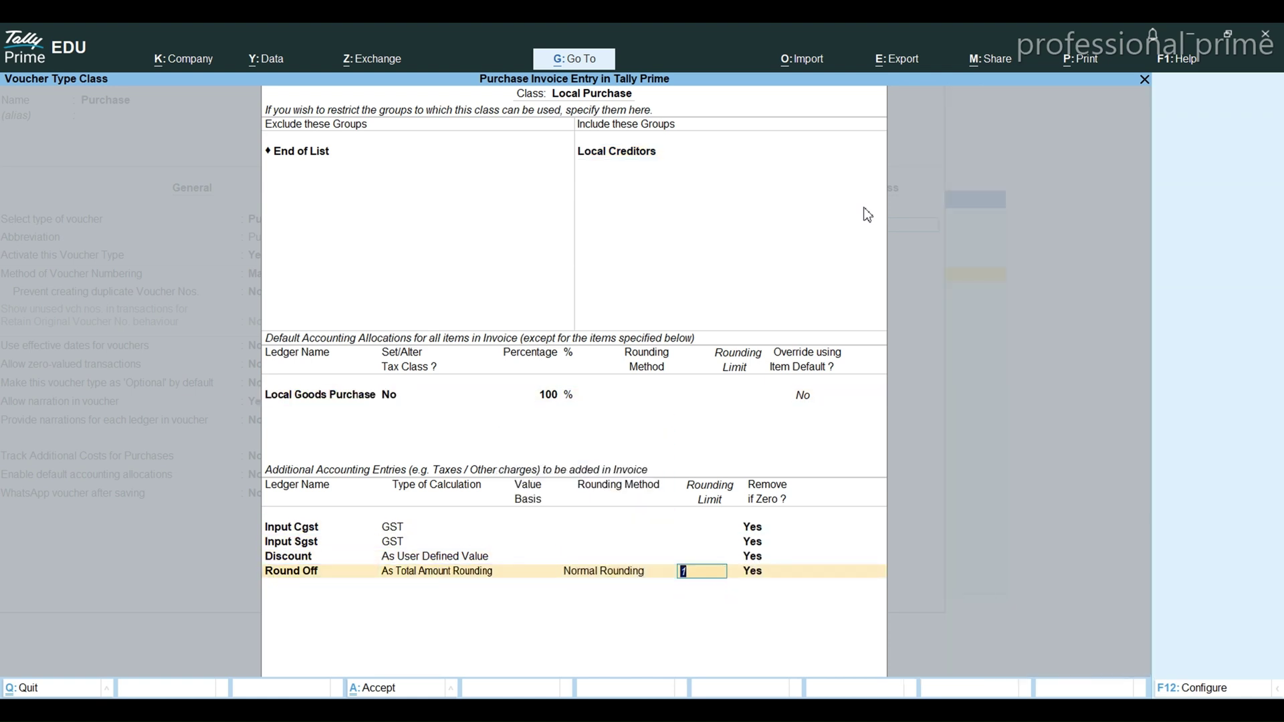
# - Replace the Round Off entry in the Local Purchase class with Freight Inward, calculated As User Defined Value
pyautogui.press('Return')
pyautogui.press('BackSpace')
pyautogui.press('BackSpace')
pyautogui.press('BackSpace')
pyautogui.press('BackSpace')
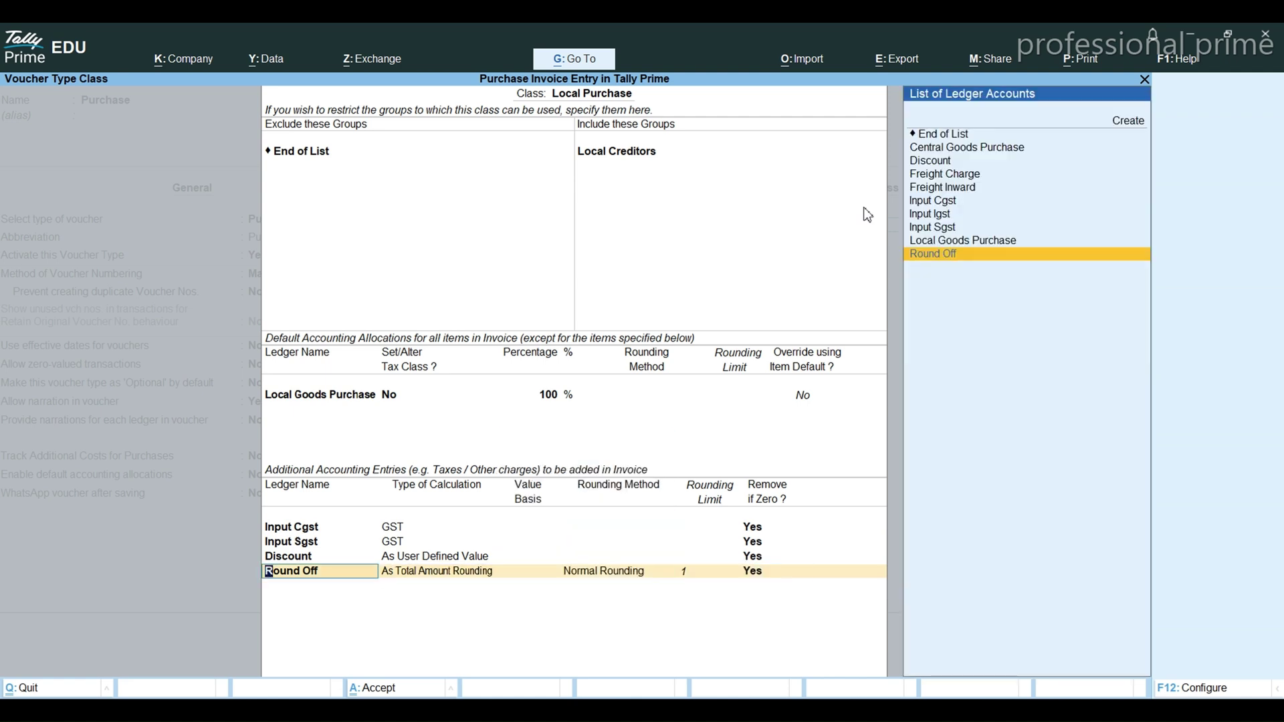
pyautogui.write('R')
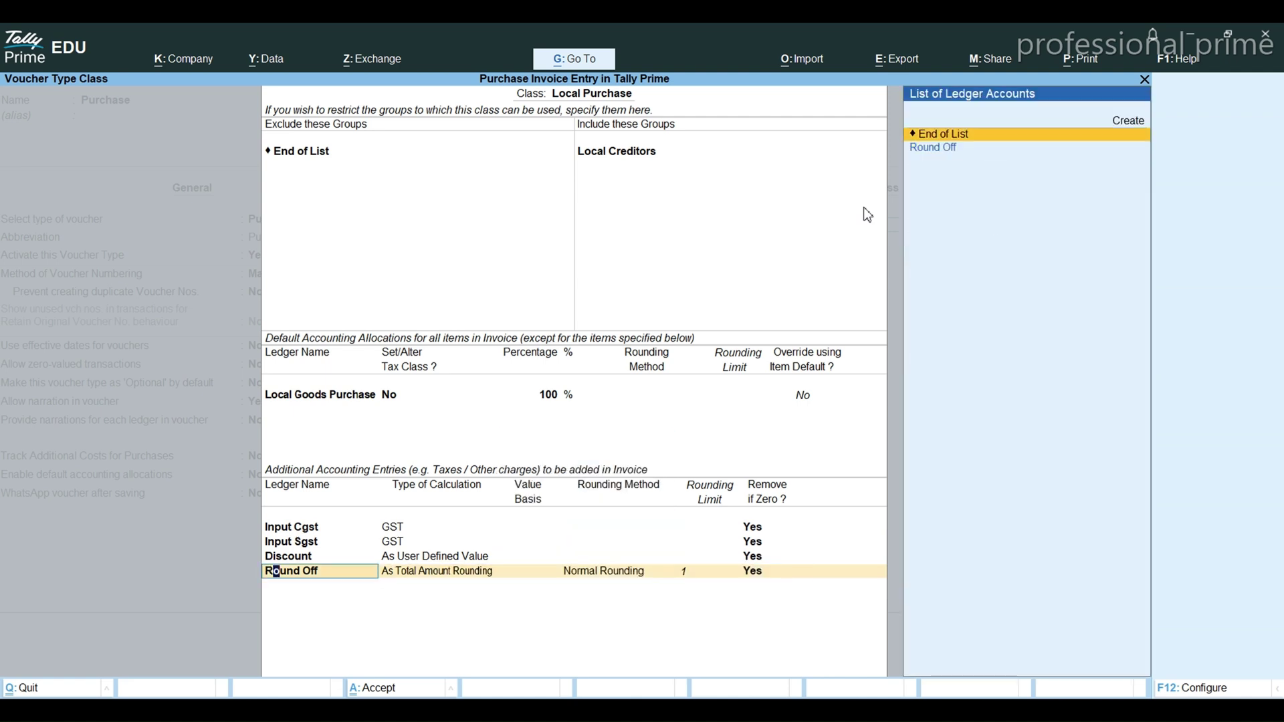
pyautogui.press('BackSpace')
pyautogui.press('Down')
pyautogui.press('Down')
pyautogui.press('Down')
pyautogui.press('Down')
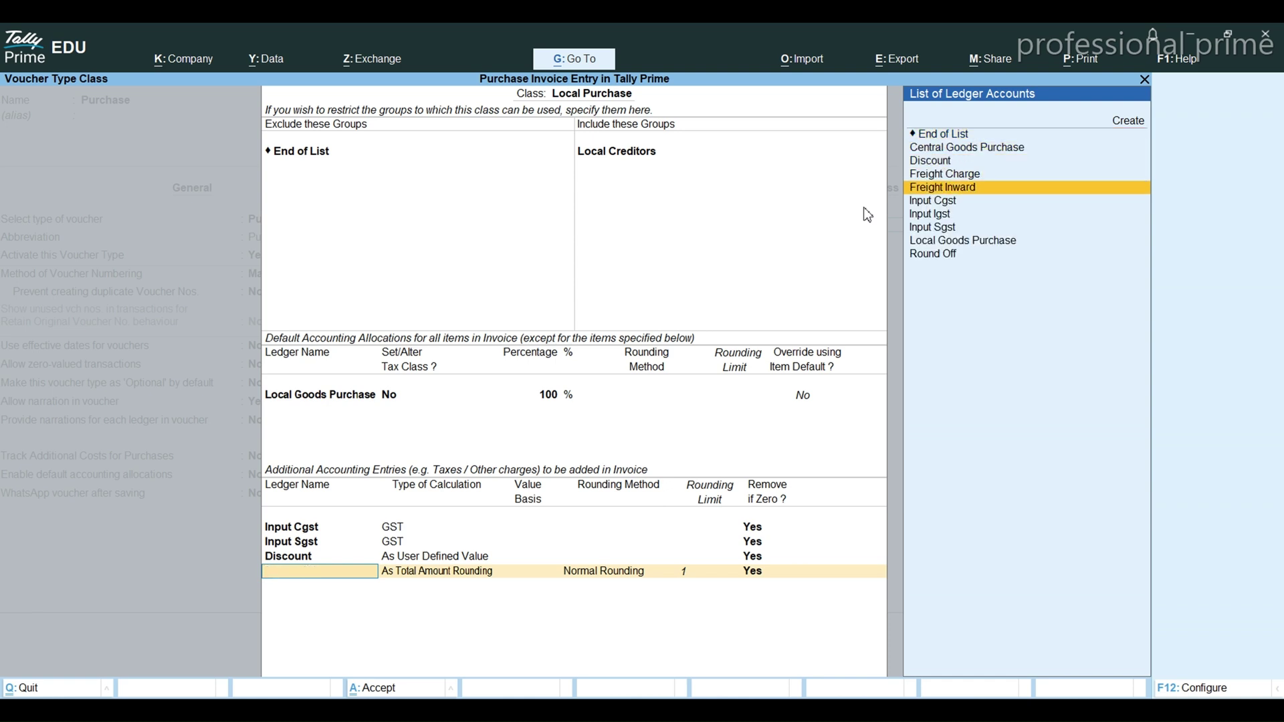
pyautogui.press('Return')
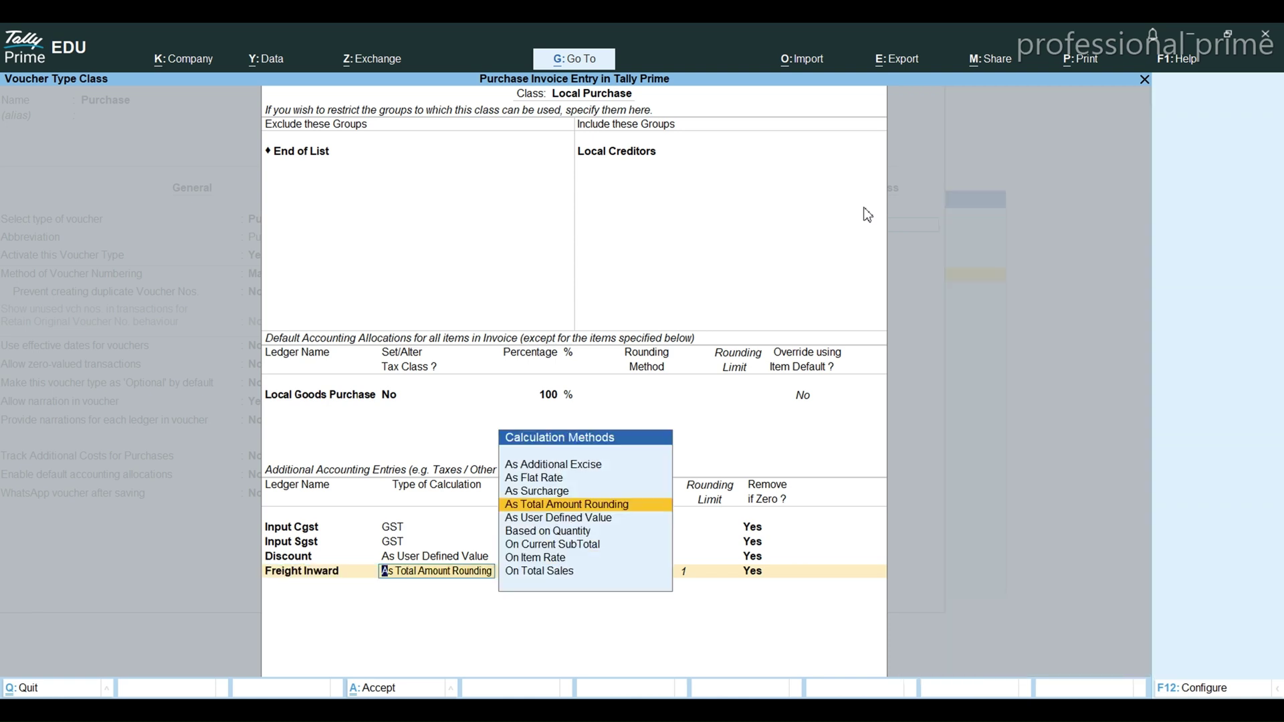
pyautogui.press('Down')
pyautogui.press('Return')
pyautogui.press('Return')
# - Add Freight Charge below Freight Inward in the Local Purchase class, calculated As User Defined Value and removed if zero
pyautogui.write('Fre')
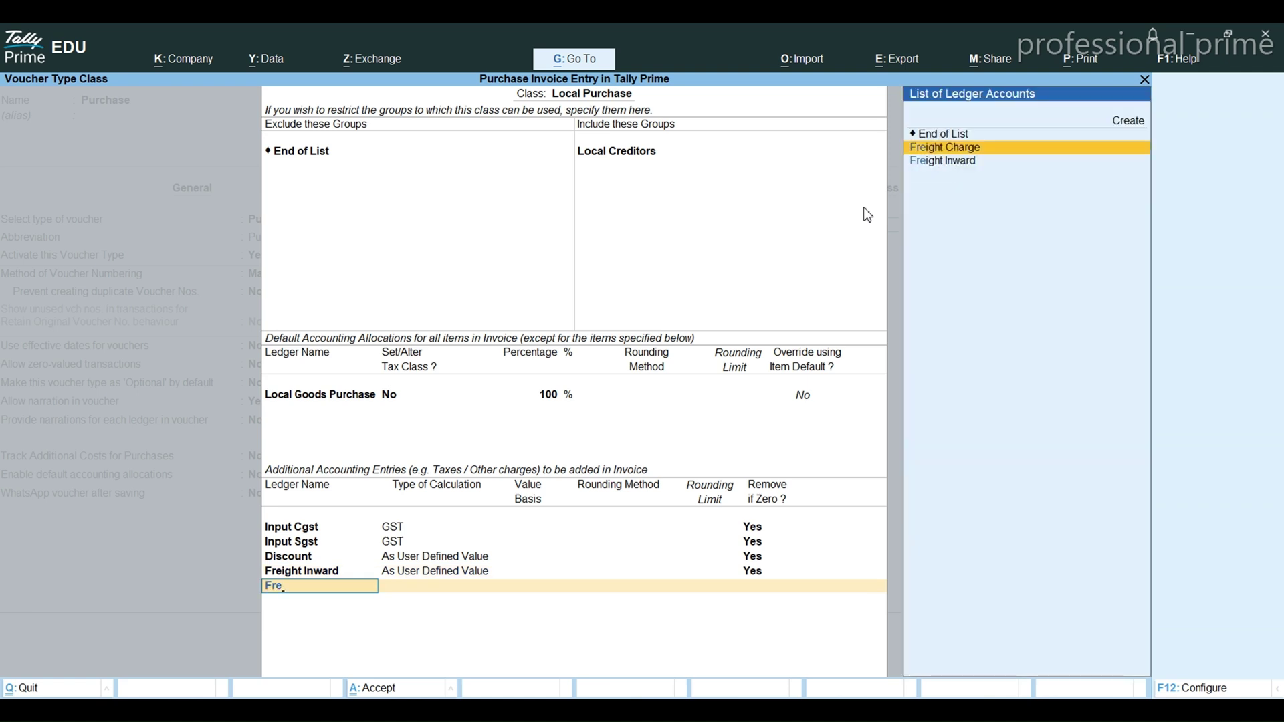
pyautogui.press('Return')
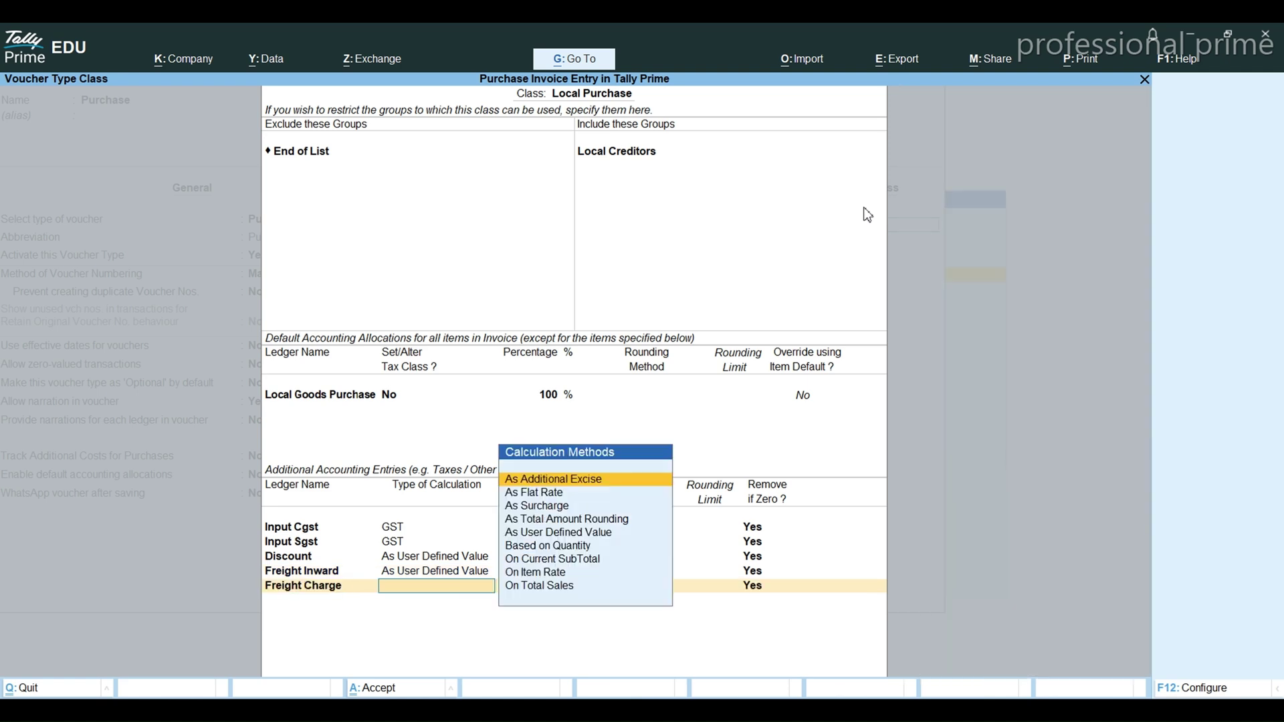
pyautogui.press('Down')
pyautogui.press('Down')
pyautogui.press('Down')
pyautogui.press('Down')
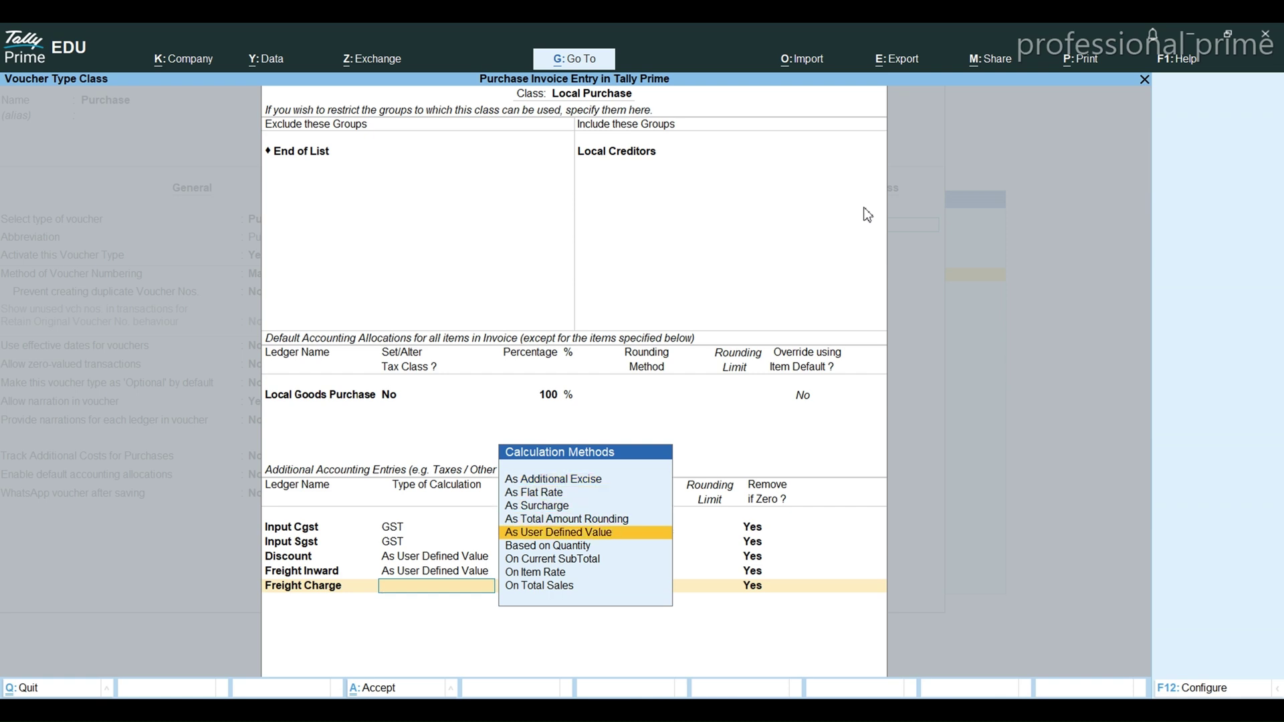
pyautogui.press('Return')
pyautogui.press('Return')
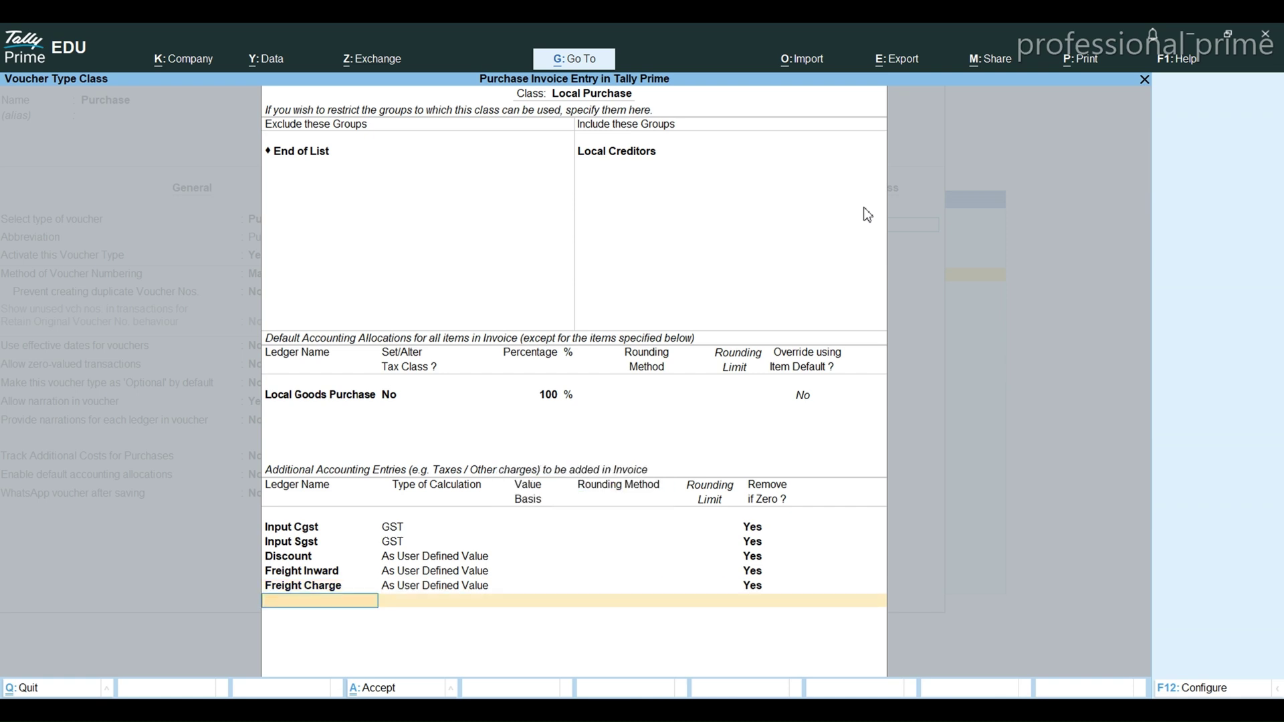
# - Re-add Round Off As Total Amount Rounding with Normal Rounding and limit 1, save the Purchase voucher type and leave master alteration
pyautogui.write('R')
pyautogui.press('Return')
pyautogui.press('Down')
pyautogui.press('Down')
pyautogui.press('Down')
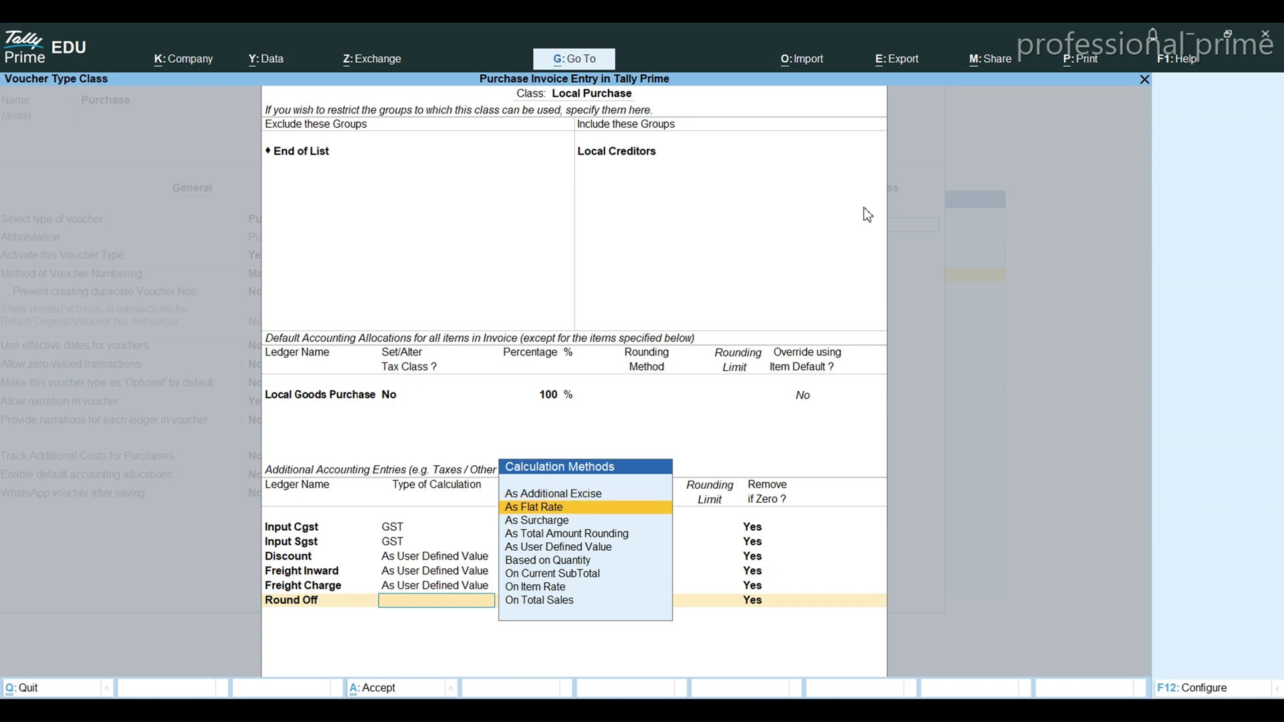
pyautogui.press('Return')
pyautogui.press('Down')
pyautogui.press('Down')
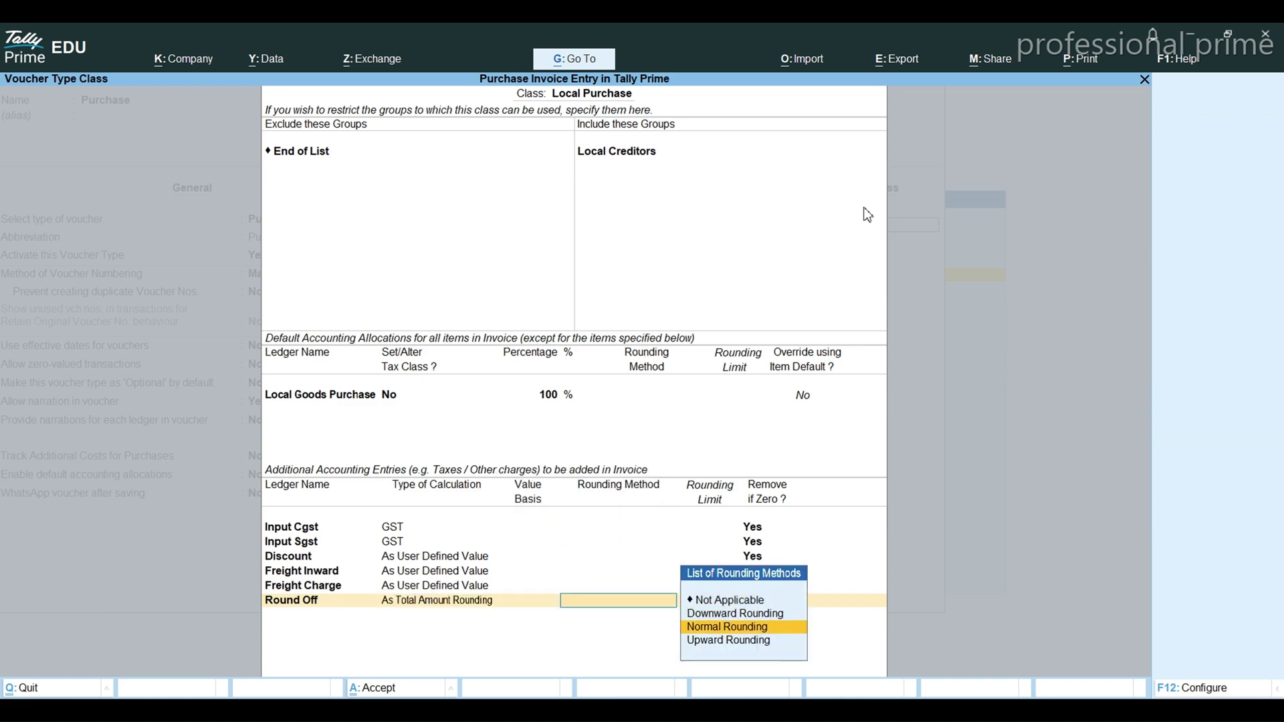
pyautogui.press('Return')
pyautogui.press('Return')
pyautogui.press('Return')
pyautogui.press('Return')
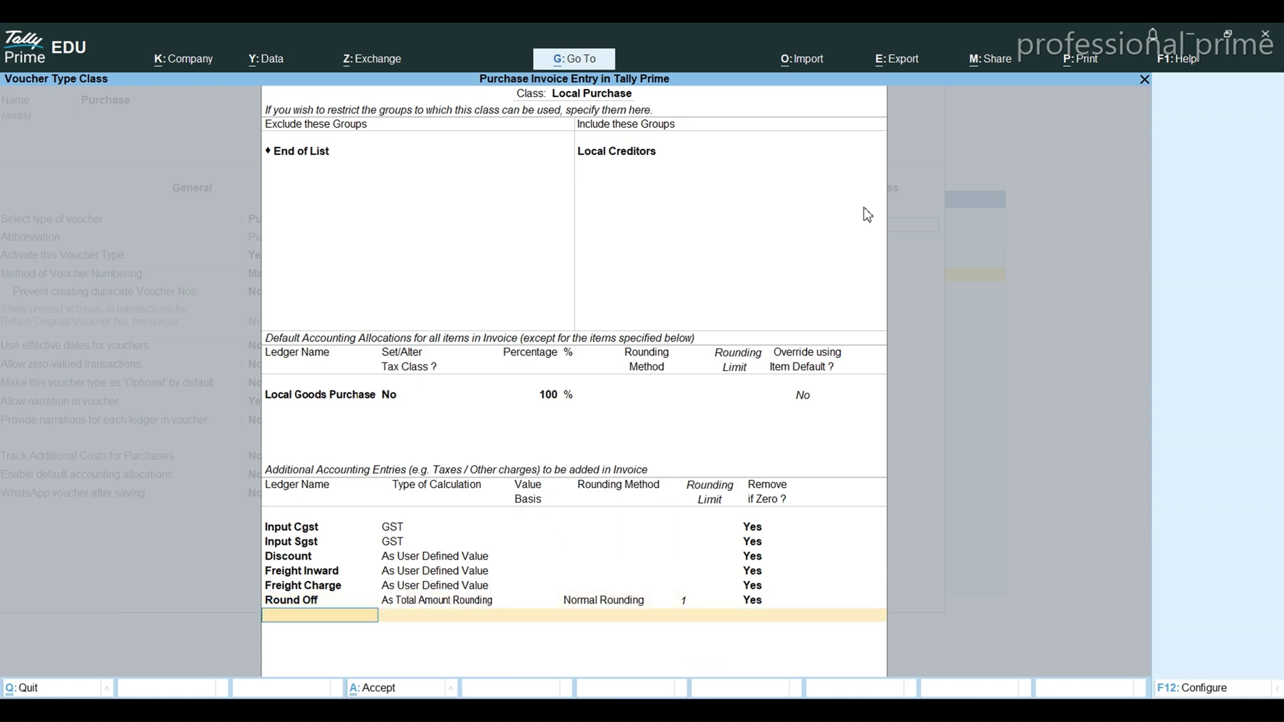
pyautogui.press('Return')
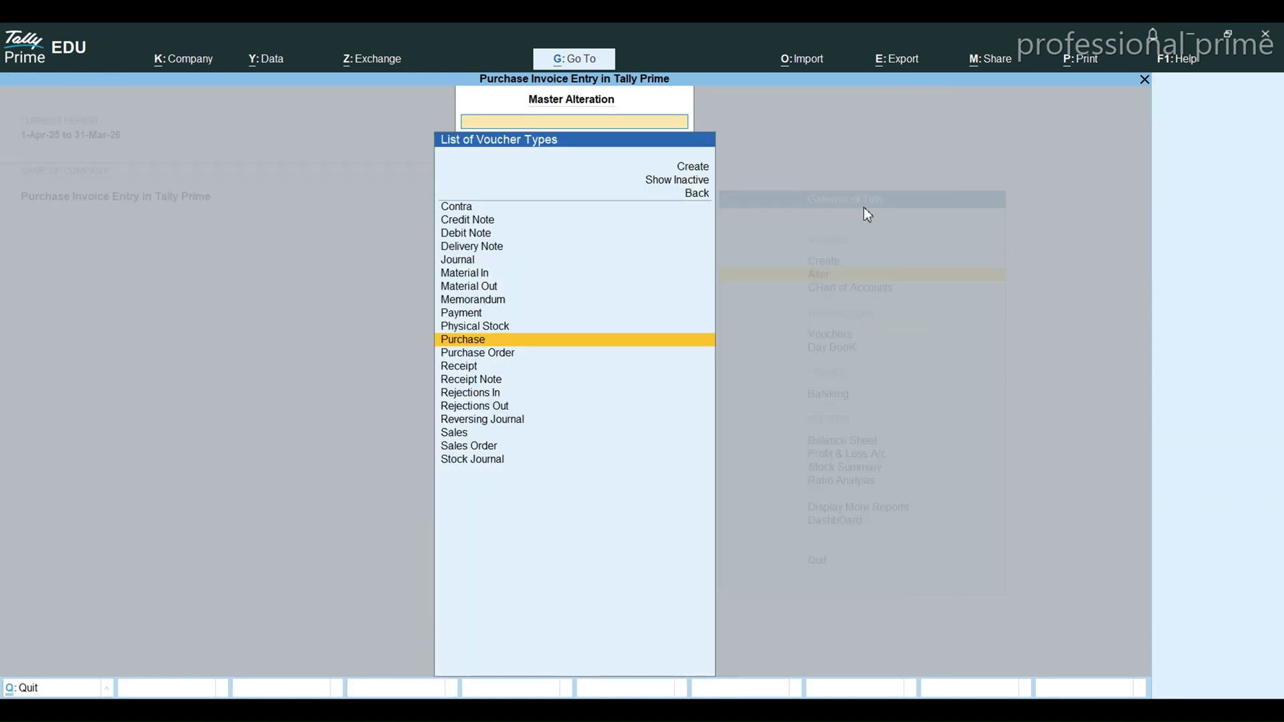
pyautogui.press('Escape')
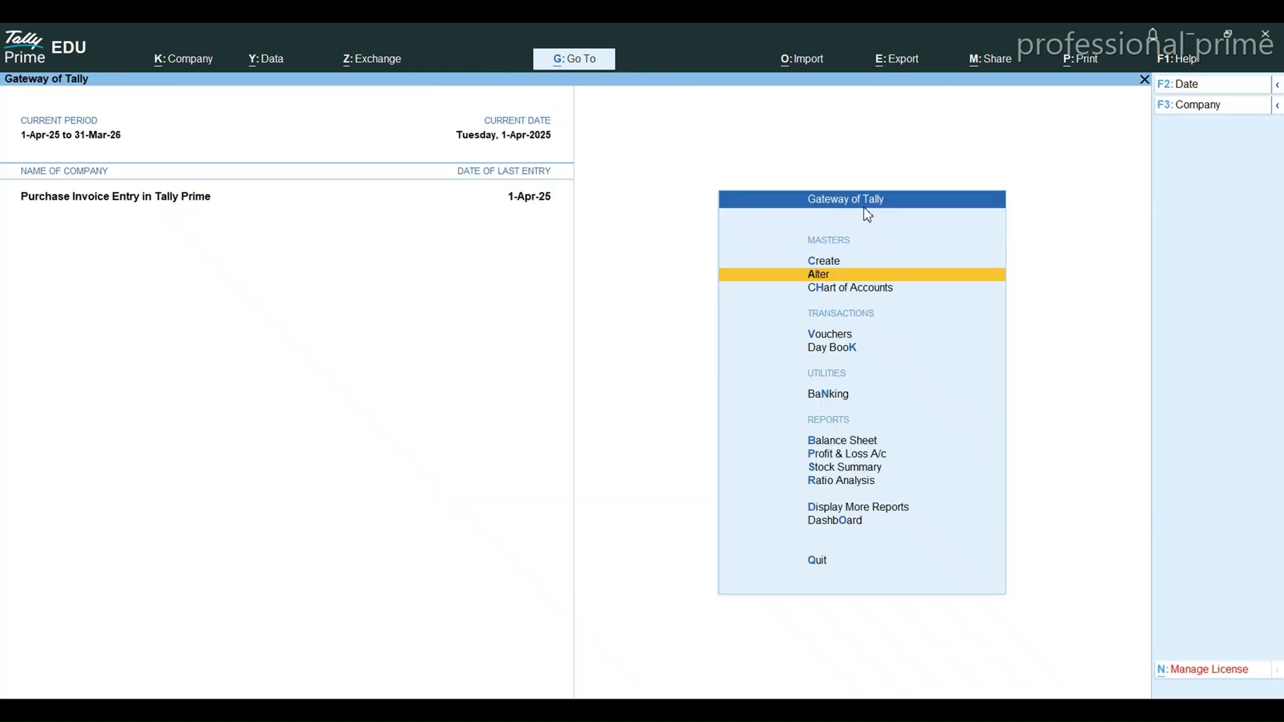
# - Open voucher entry, glance at the example document in Word, and switch the Purchase voucher to the Local Purchase class
pyautogui.press('v')
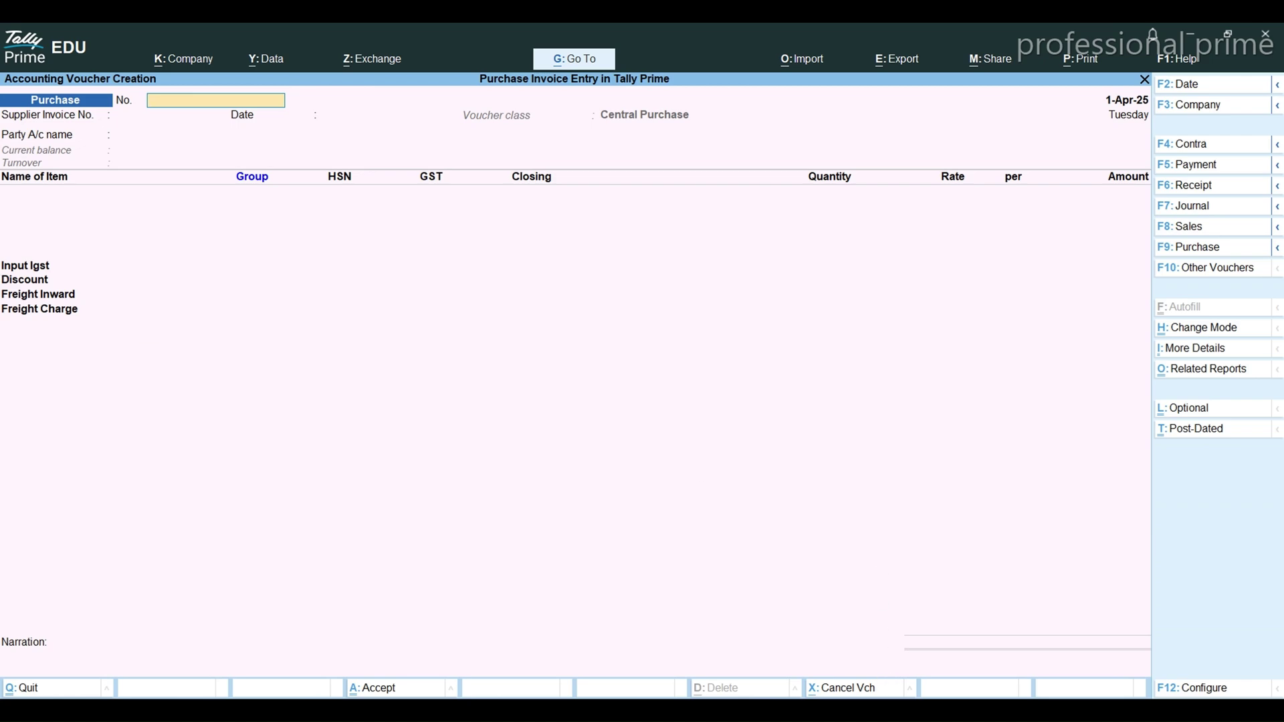
pyautogui.hotkey('alt', 'Tab')
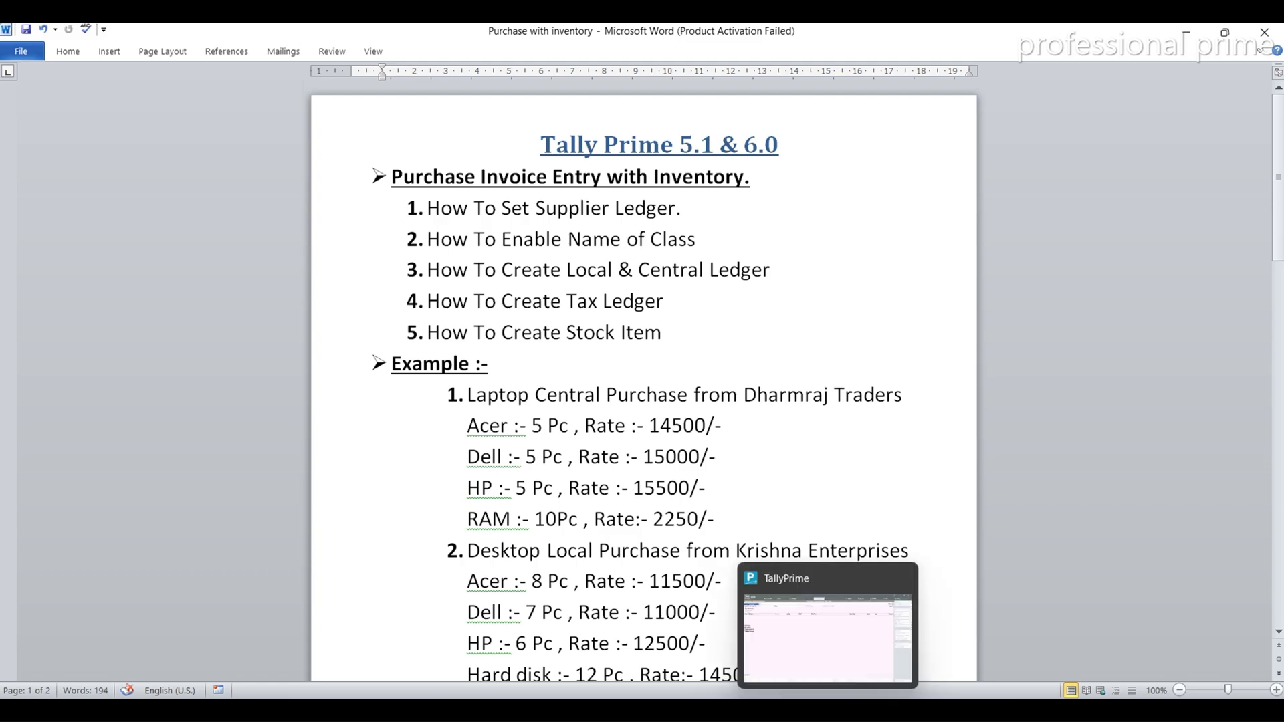
pyautogui.click(827, 710)
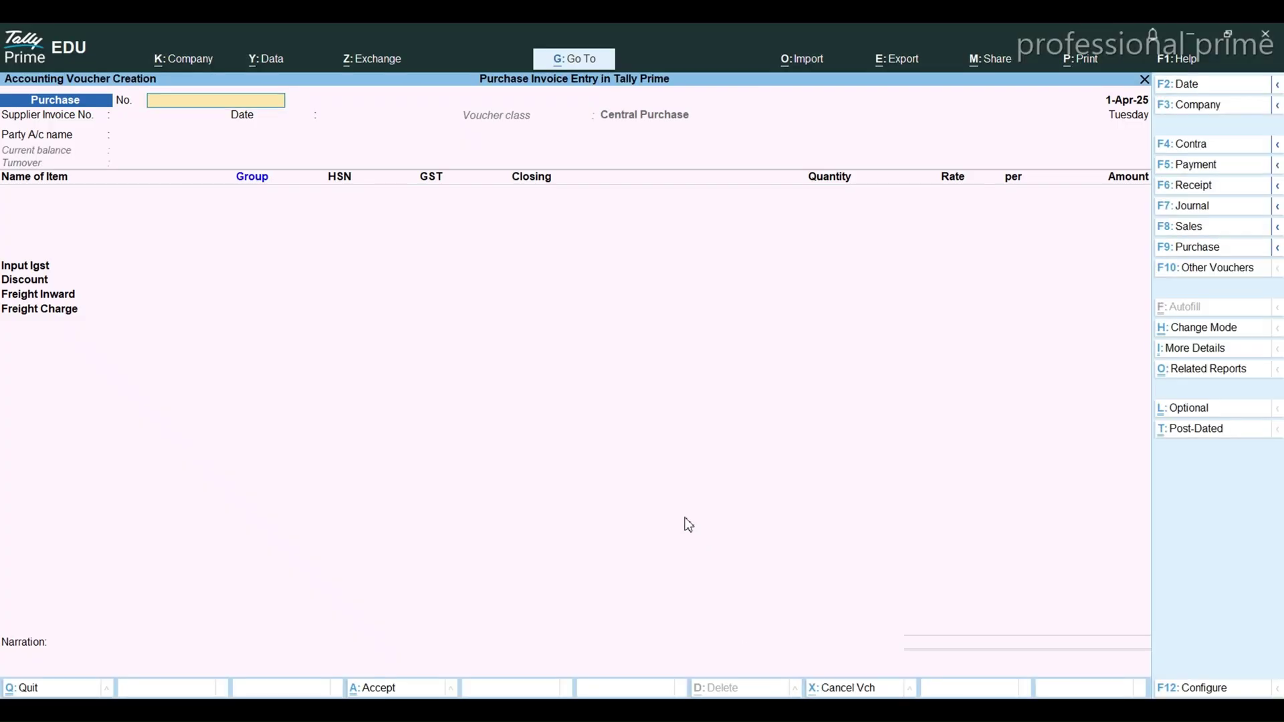
pyautogui.click(1210, 249)
pyautogui.press('Down')
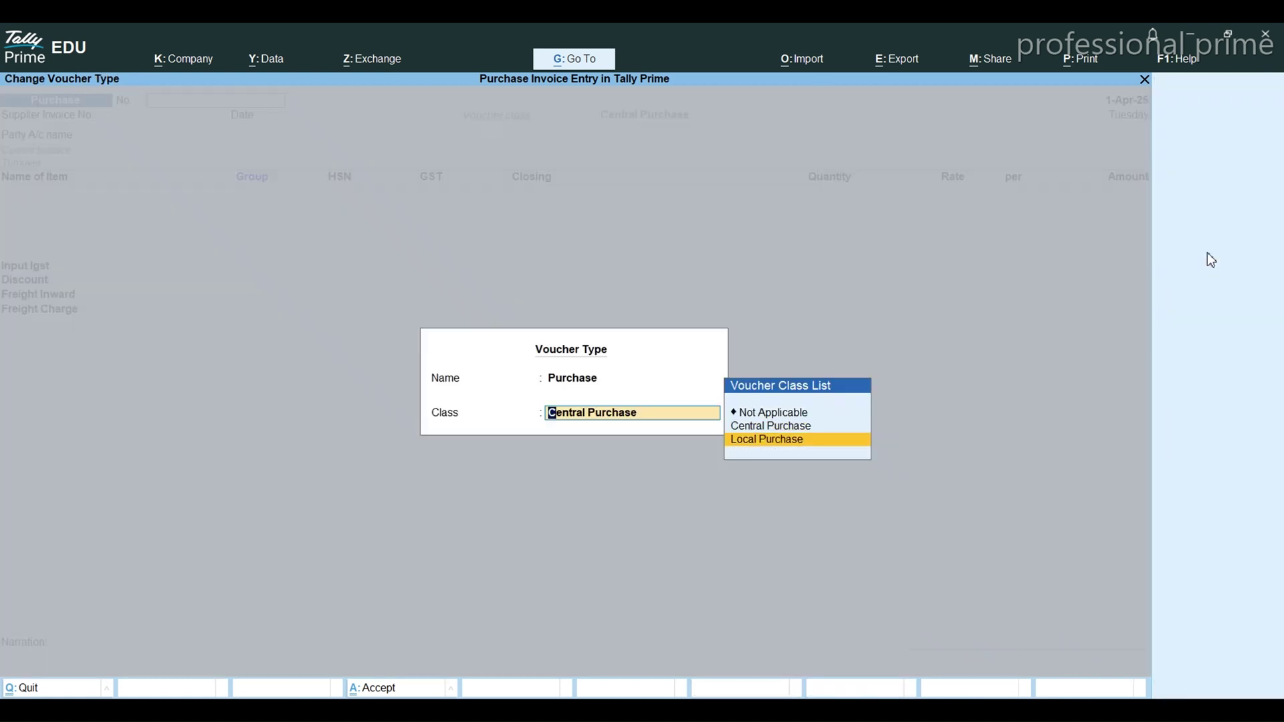
pyautogui.press('Return')
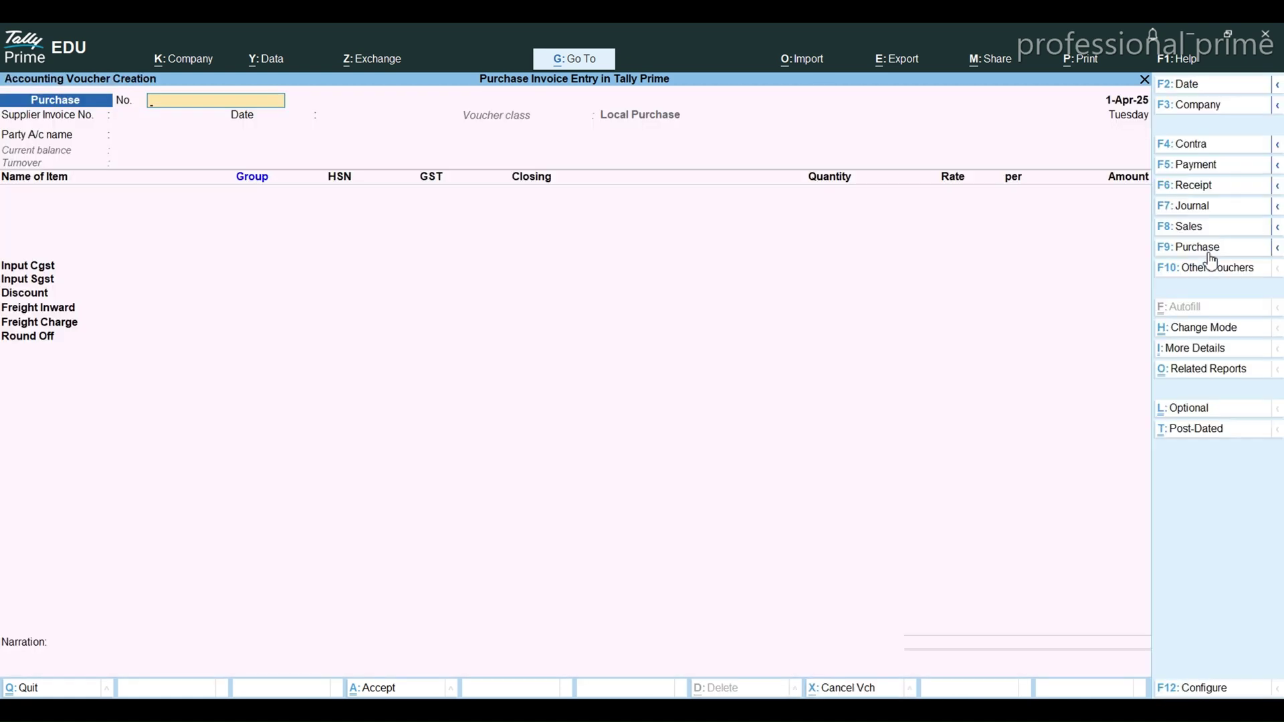
# - Set the purchase voucher number and supplier invoice number to 125, keeping the invoice date 1-Apr-25
pyautogui.write('125')
pyautogui.press('Return')
pyautogui.press('Return')
pyautogui.write('125')
pyautogui.press('Return')
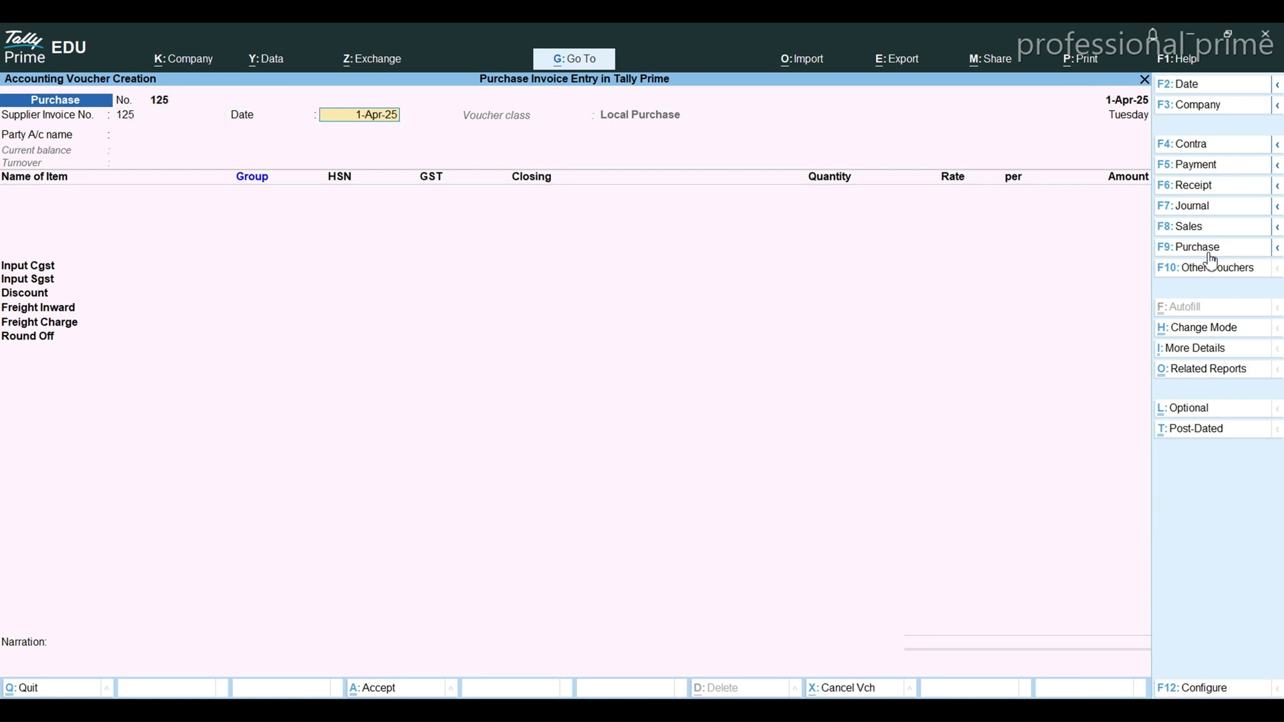
pyautogui.press('Return')
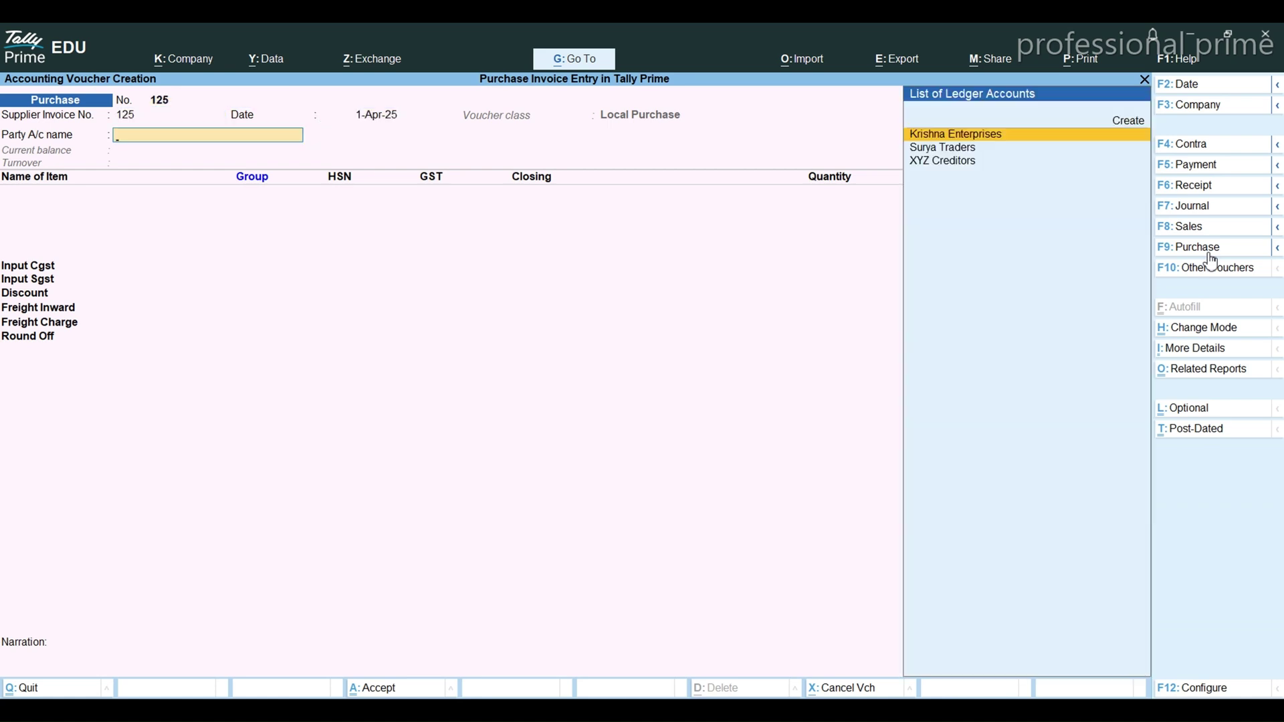
# - Select Krishna Enterprises as the party account and accept the receipt details left blank
pyautogui.press('Down')
pyautogui.press('Down')
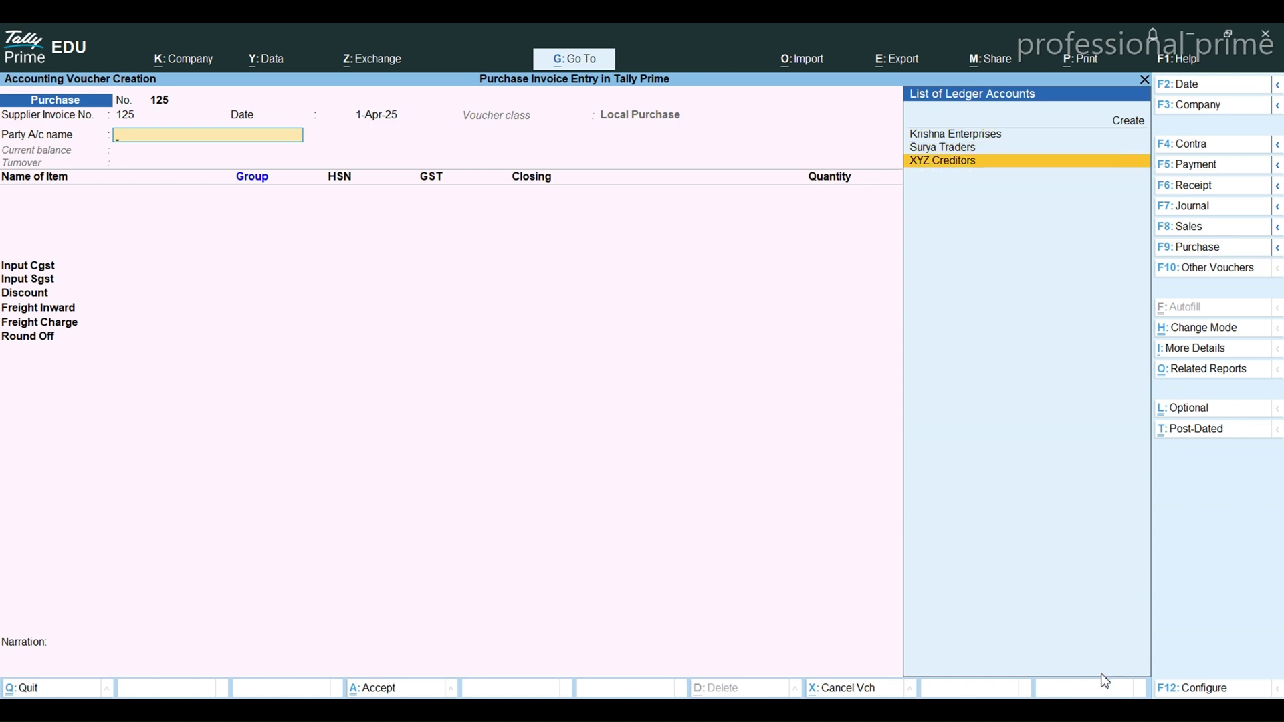
pyautogui.press('Up')
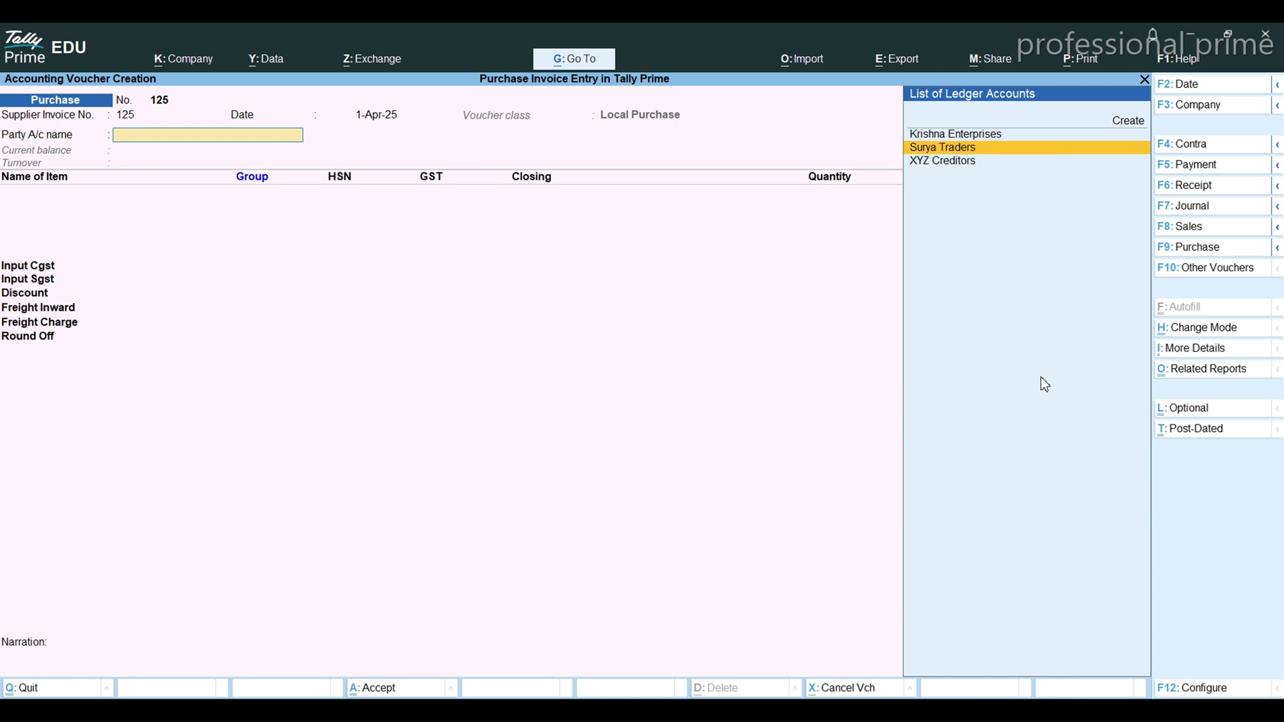
pyautogui.press('Up')
pyautogui.press('Return')
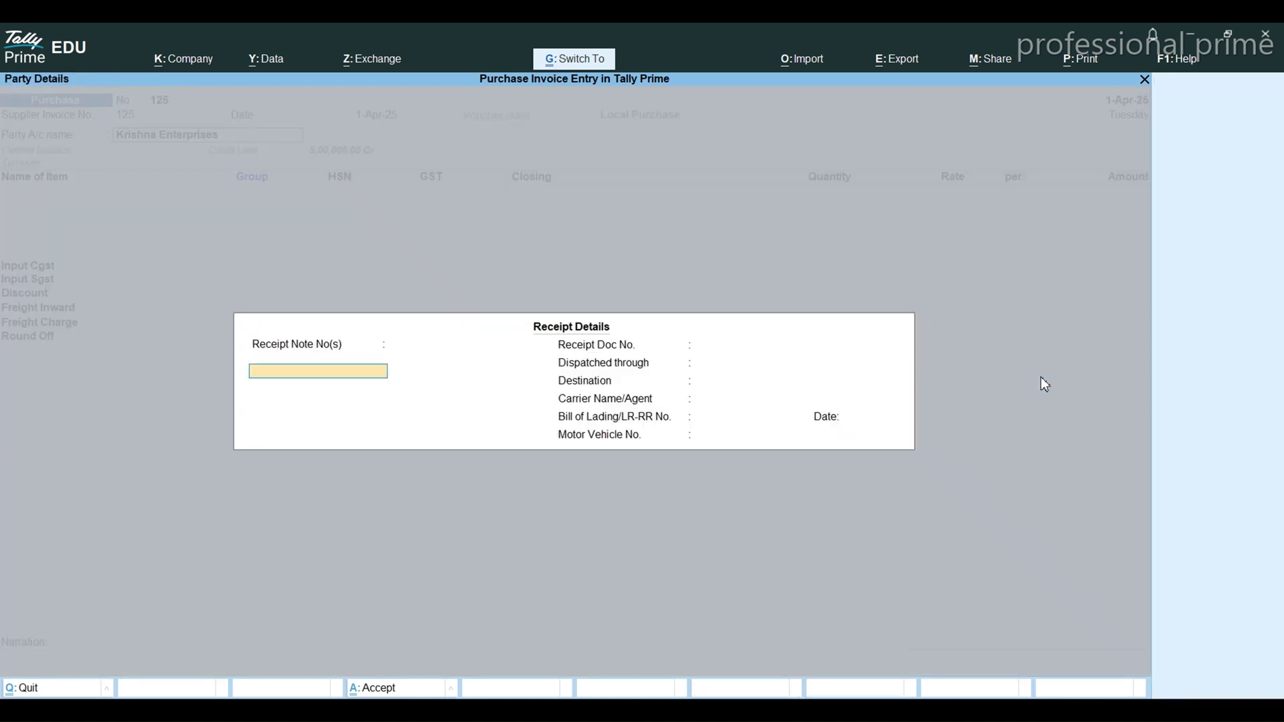
pyautogui.hotkey('ctrl', 'a')
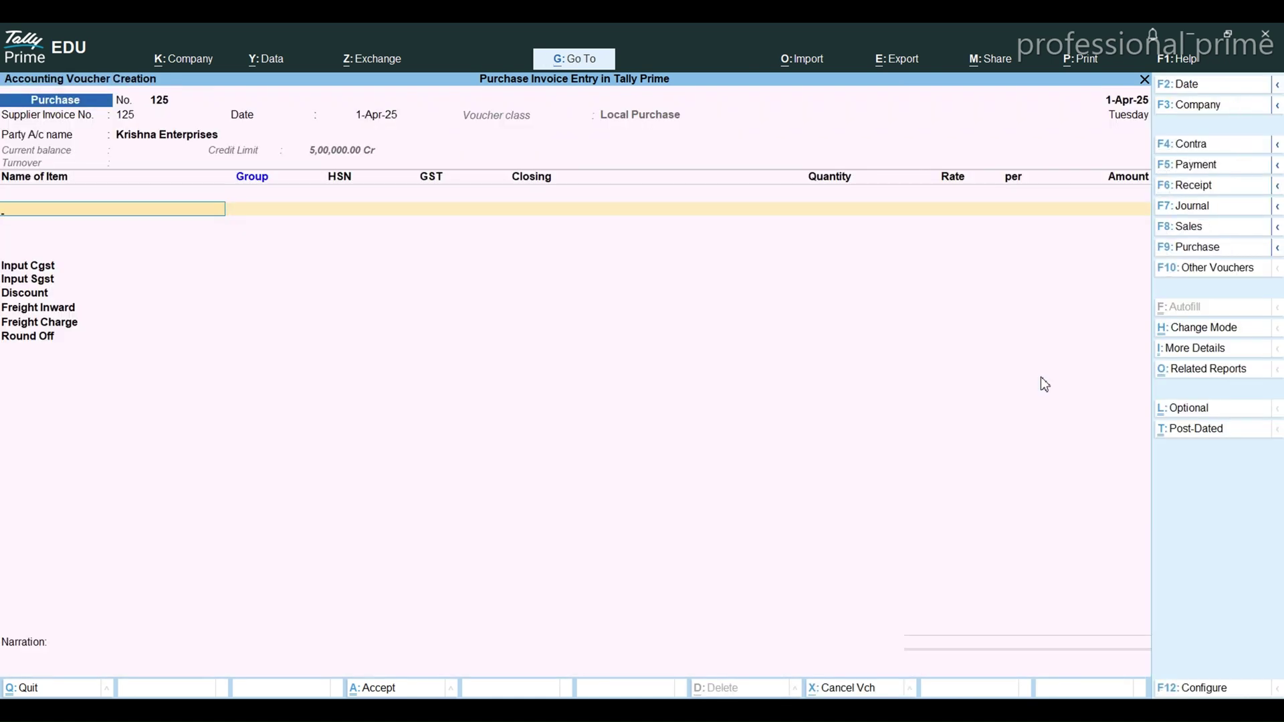
# - Check the example in Word and add Acer-Desktop to the invoice: 5 PC at 11,000 with a discount of 1,000
pyautogui.hotkey('alt', 'Tab')
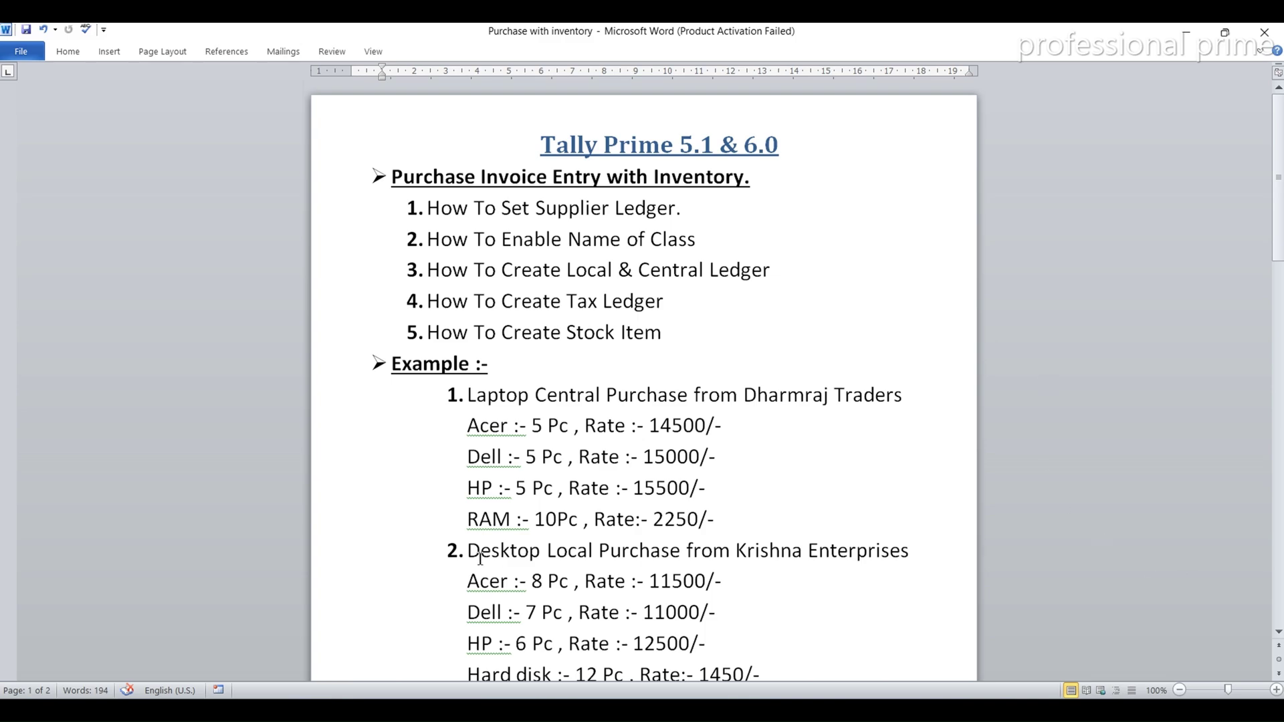
pyautogui.hotkey('alt', 'Tab')
pyautogui.write('Ace')
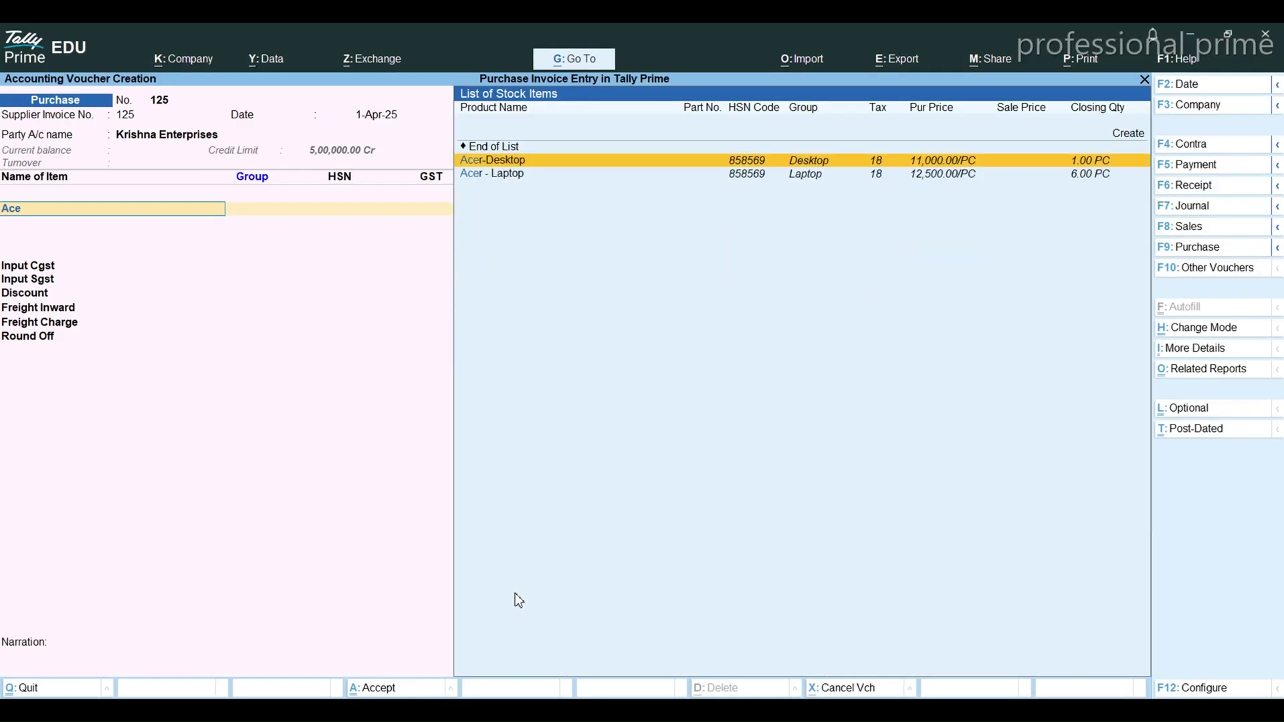
pyautogui.press('Return')
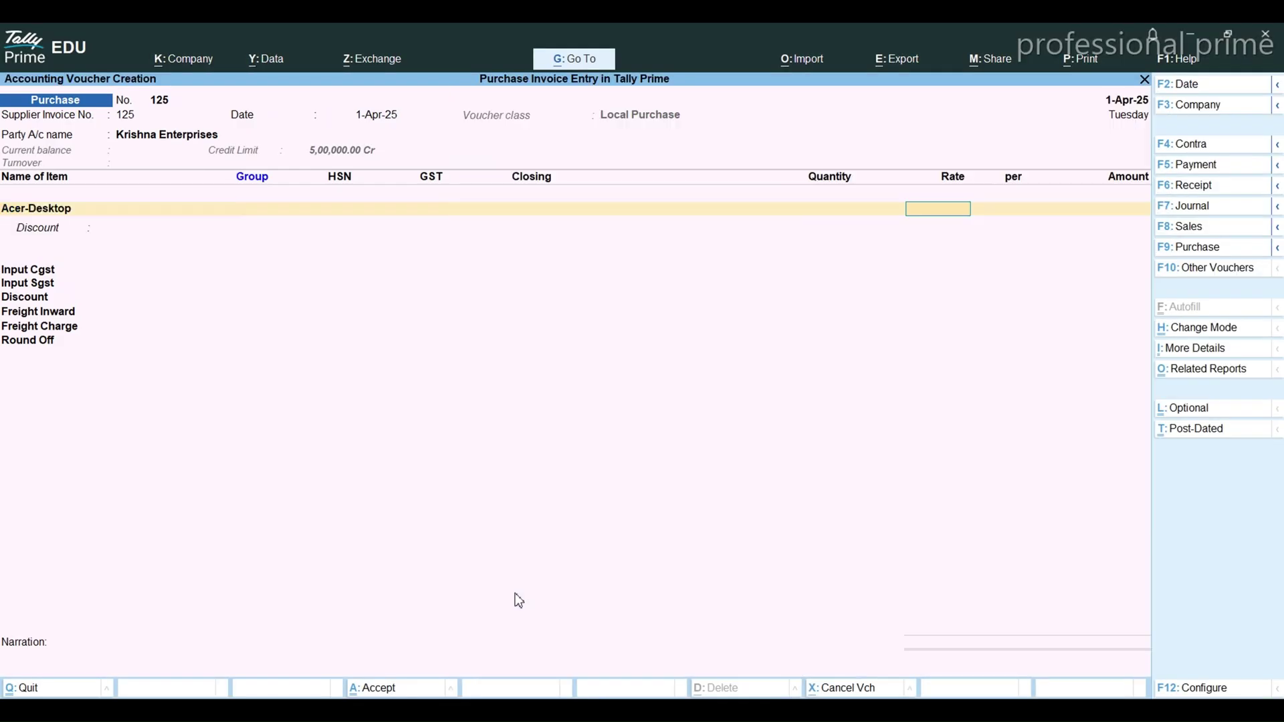
pyautogui.write('5')
pyautogui.press('Return')
pyautogui.press('Return')
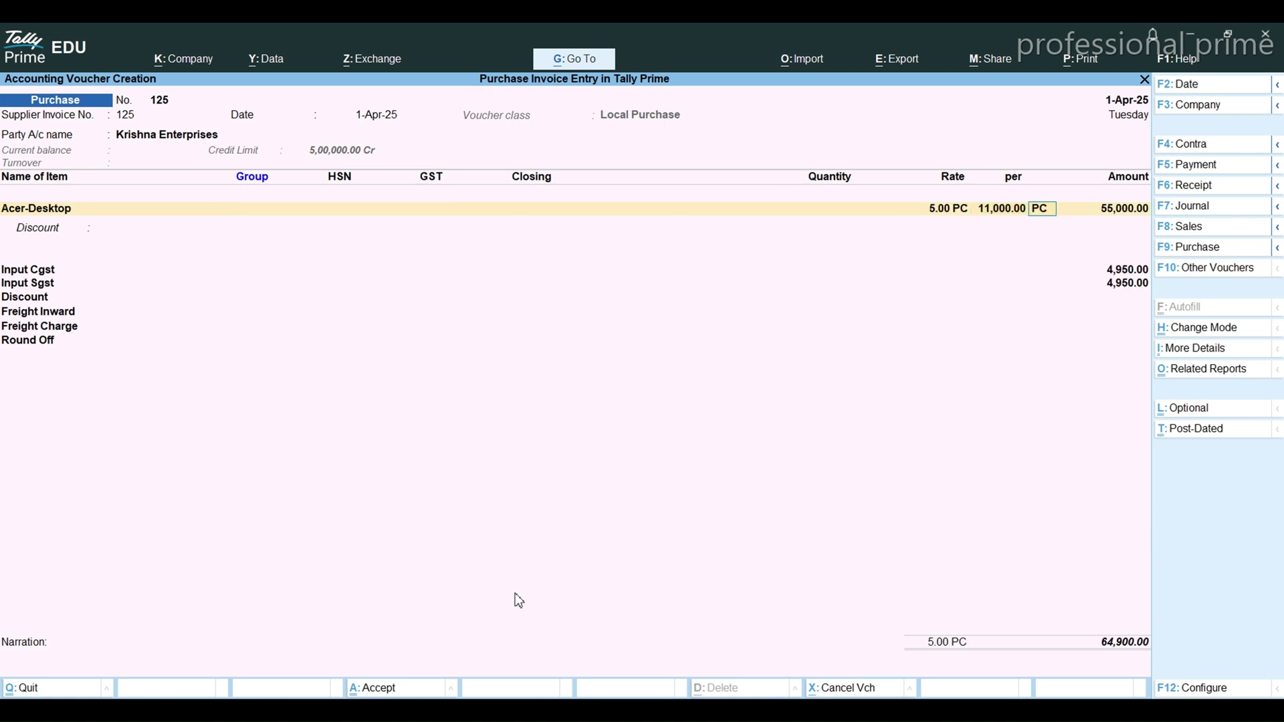
pyautogui.press('Return')
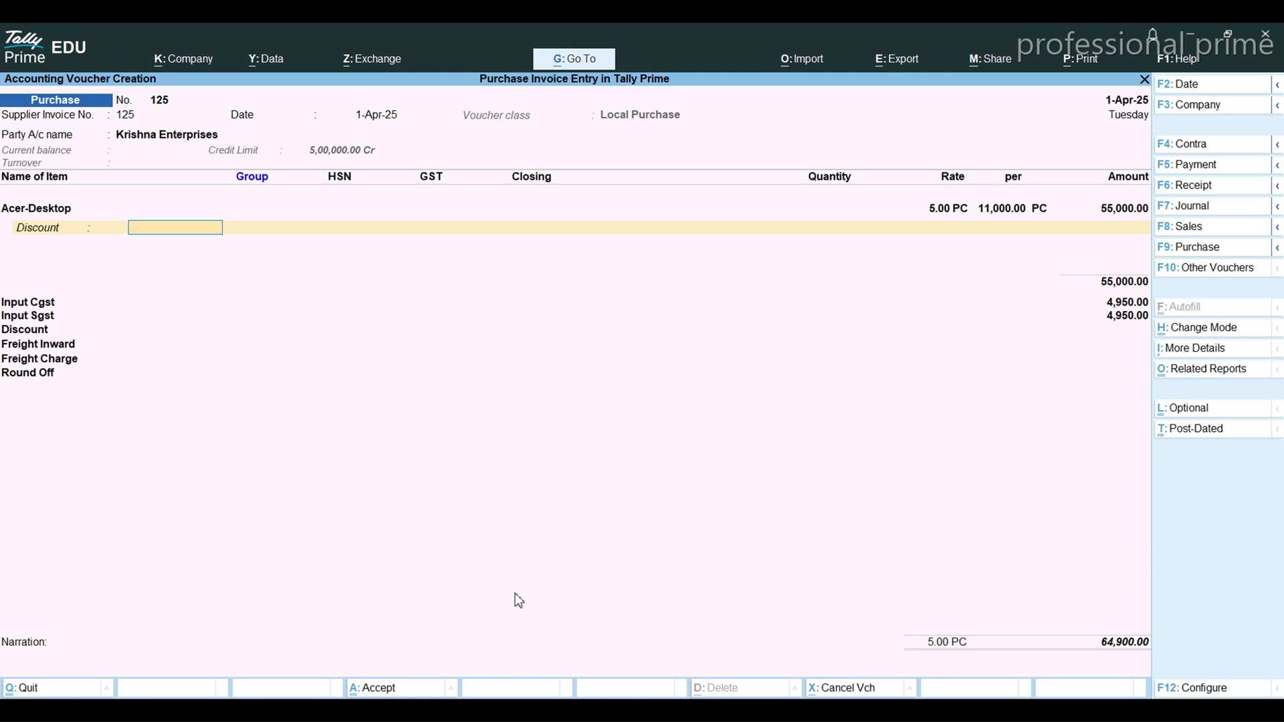
pyautogui.write('1000')
pyautogui.press('Return')
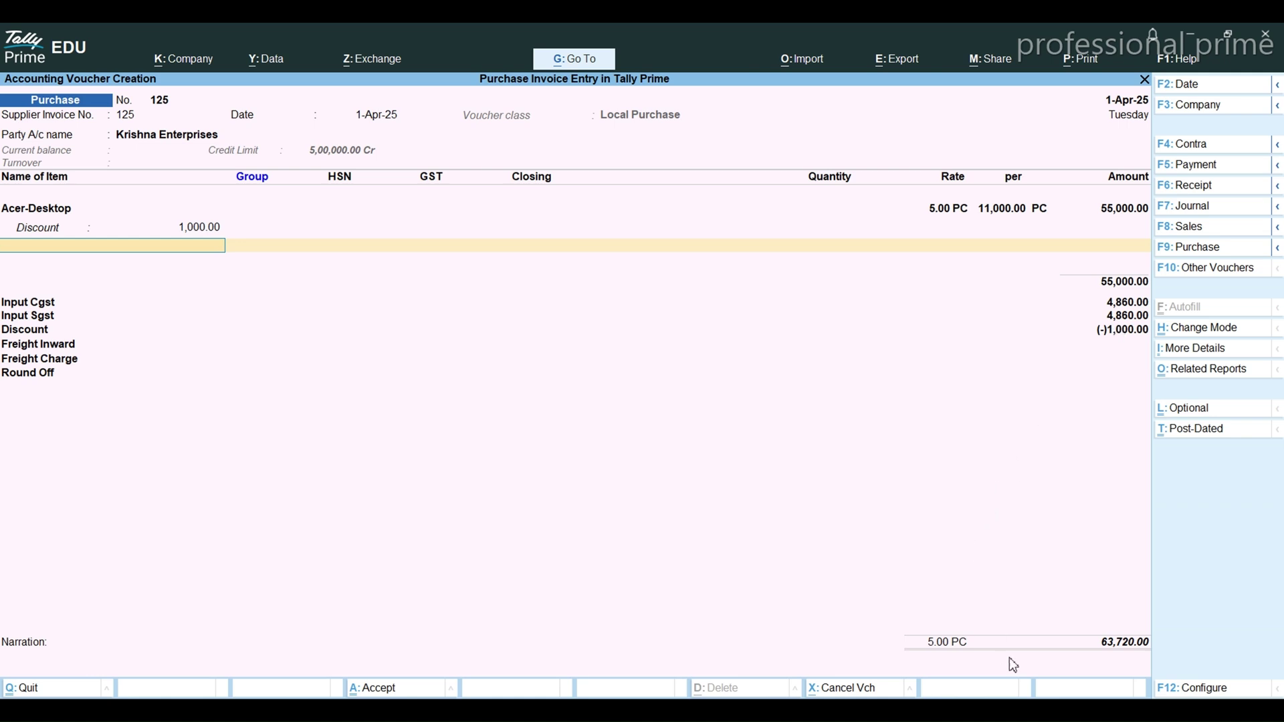
# - Check the Word example and add Dell-Desktop as the second item: 5 PC at 11,500 with a discount of 1,200
pyautogui.hotkey('alt', 'Tab')
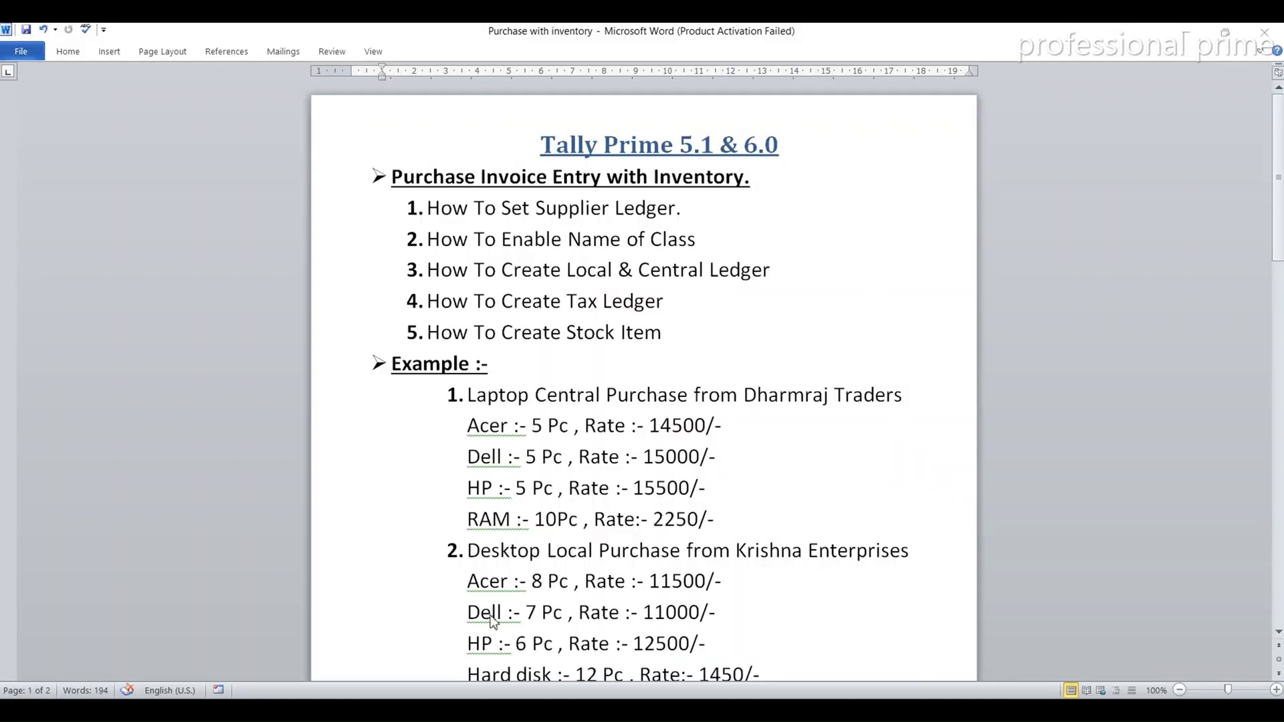
pyautogui.hotkey('alt', 'Tab')
pyautogui.write('Del')
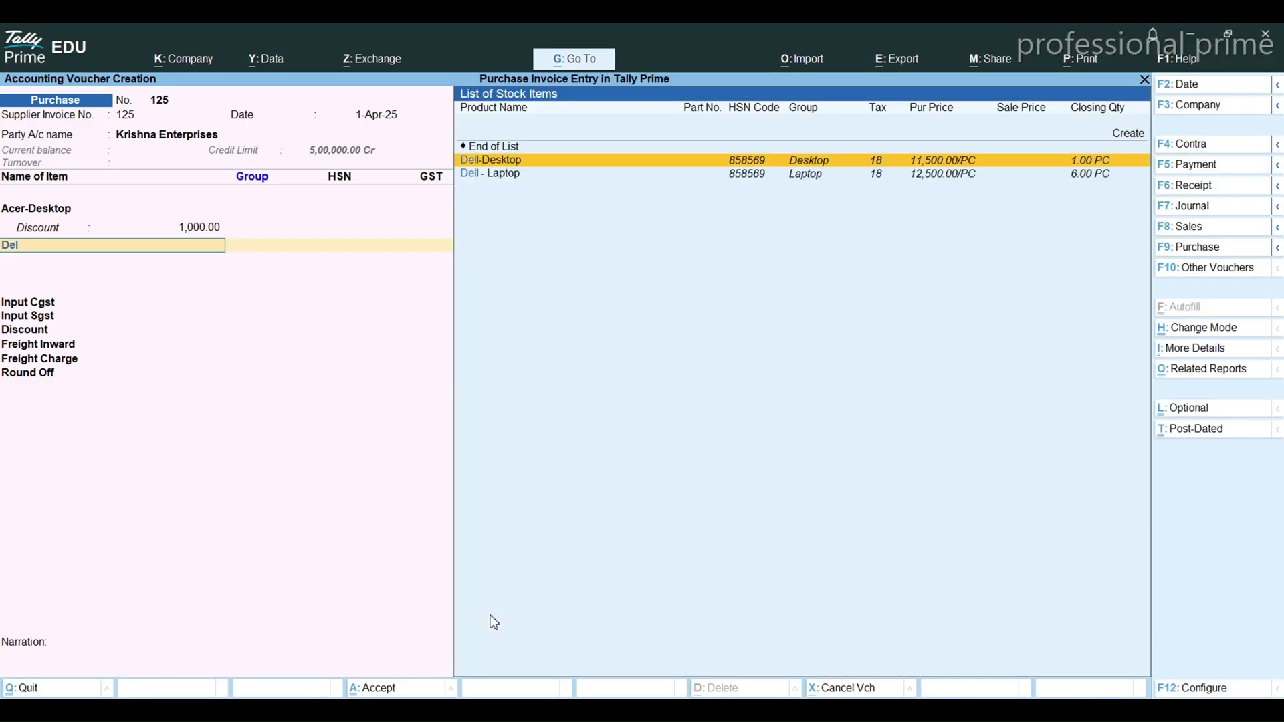
pyautogui.press('Return')
pyautogui.write('5')
pyautogui.press('Return')
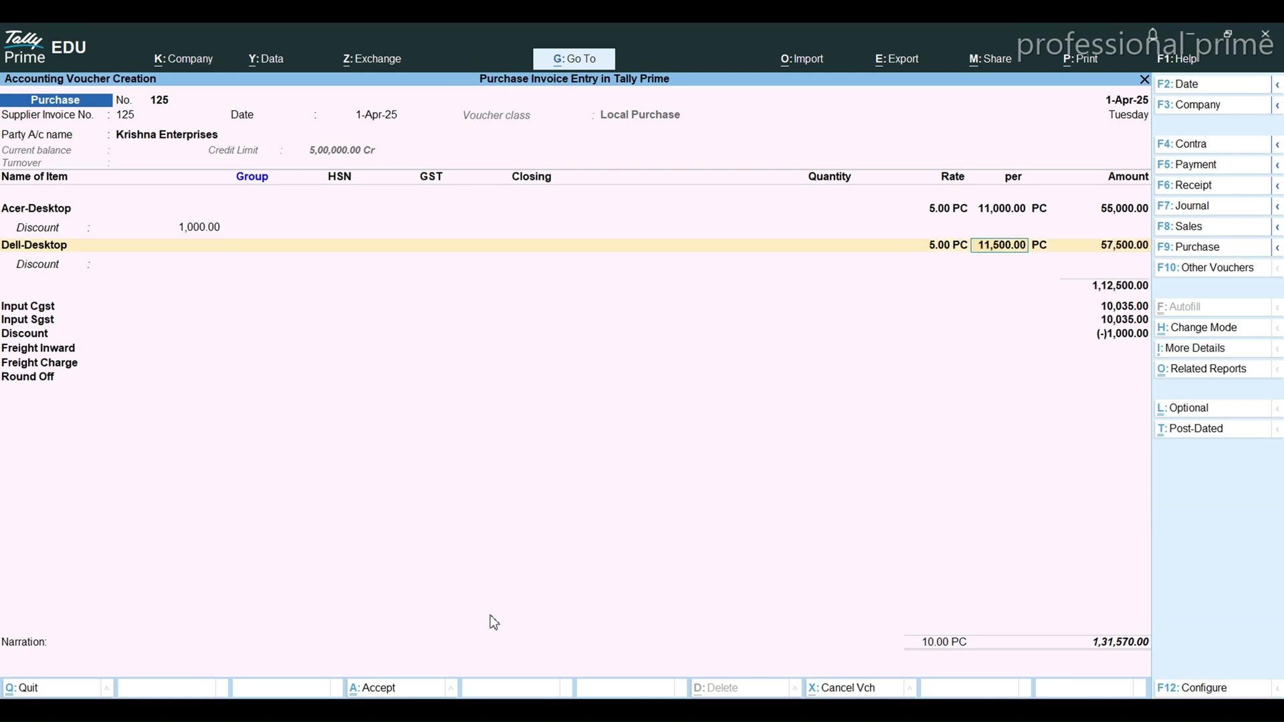
pyautogui.write('11500')
pyautogui.press('Return')
pyautogui.press('Return')
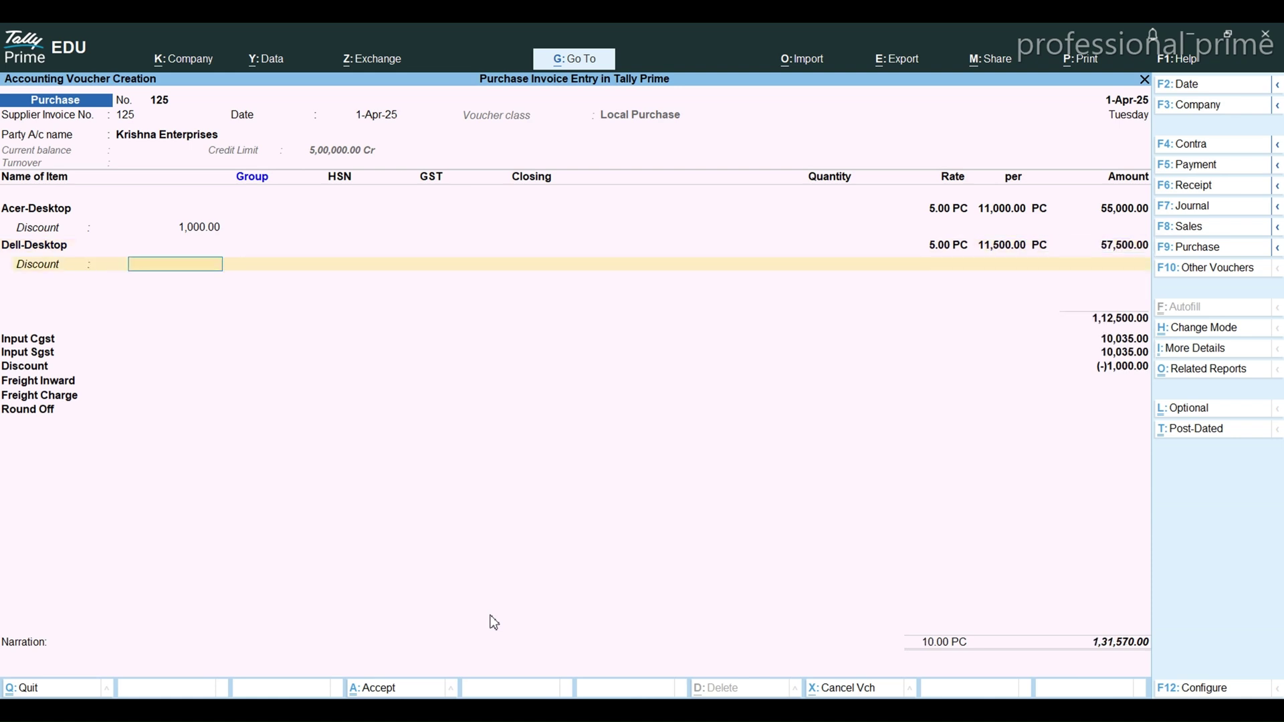
pyautogui.write('1200')
pyautogui.press('Return')
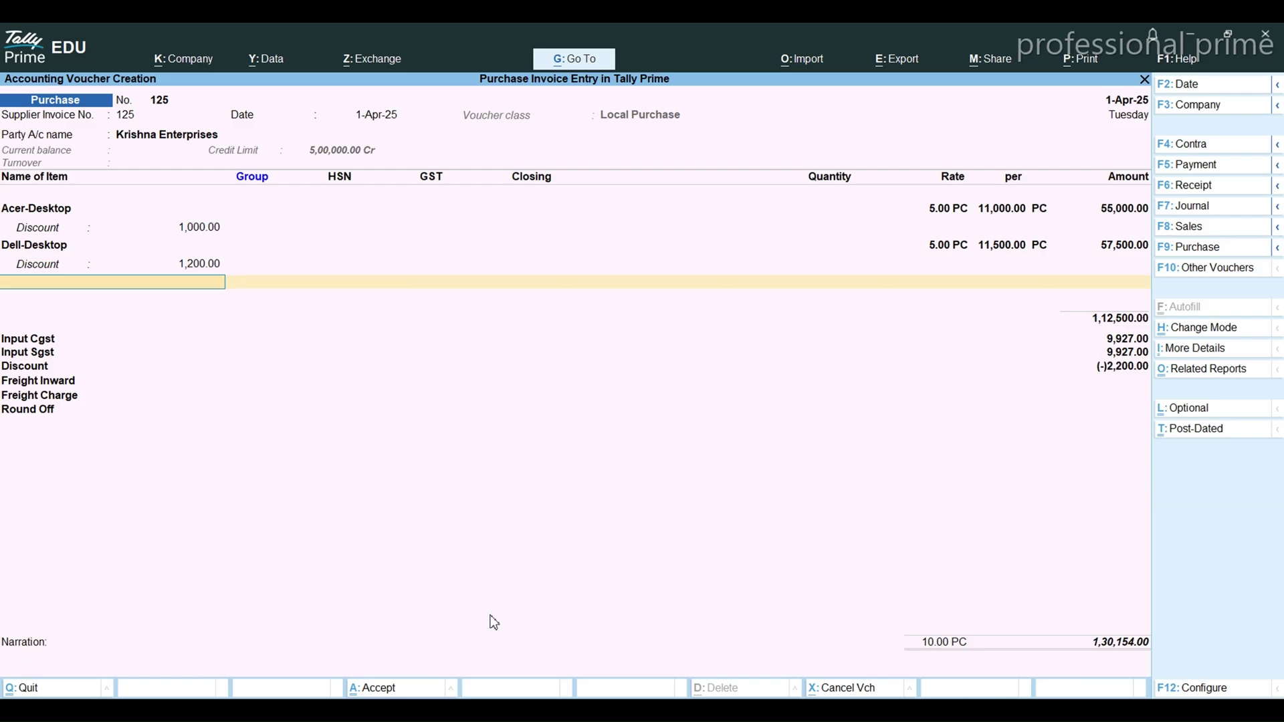
# - Check the Word example and add HP-Desktop as the third item: 5 PC at 11,000 with a discount of 1,500
pyautogui.hotkey('alt', 'Tab')
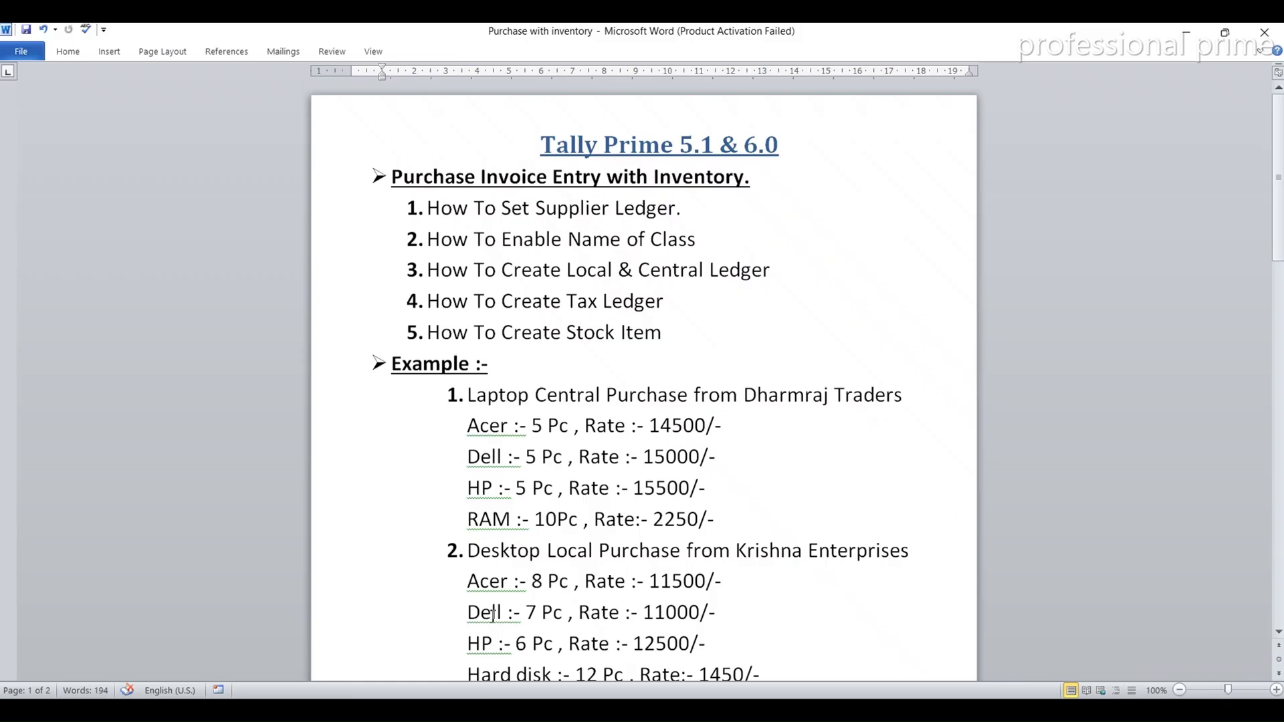
pyautogui.hotkey('alt', 'Tab')
pyautogui.hotkey('alt', 'Tab')
pyautogui.hotkey('alt', 'Tab')
pyautogui.write('Hp')
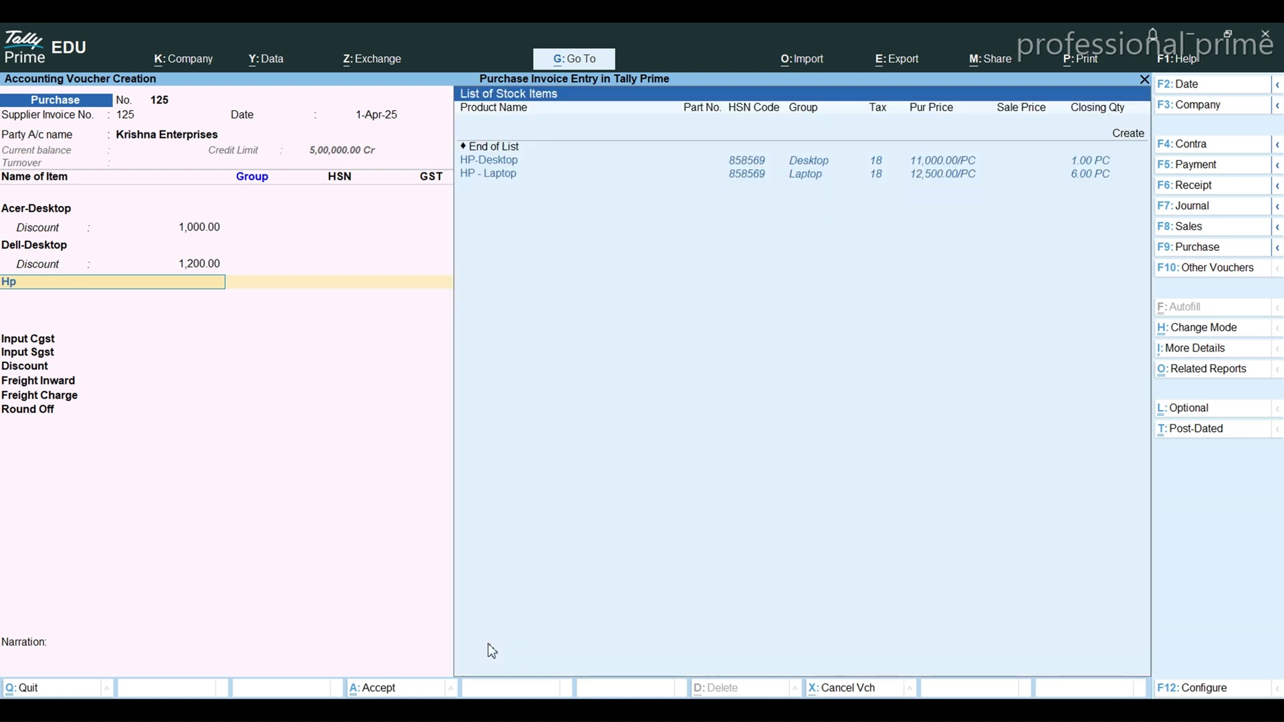
pyautogui.press('Return')
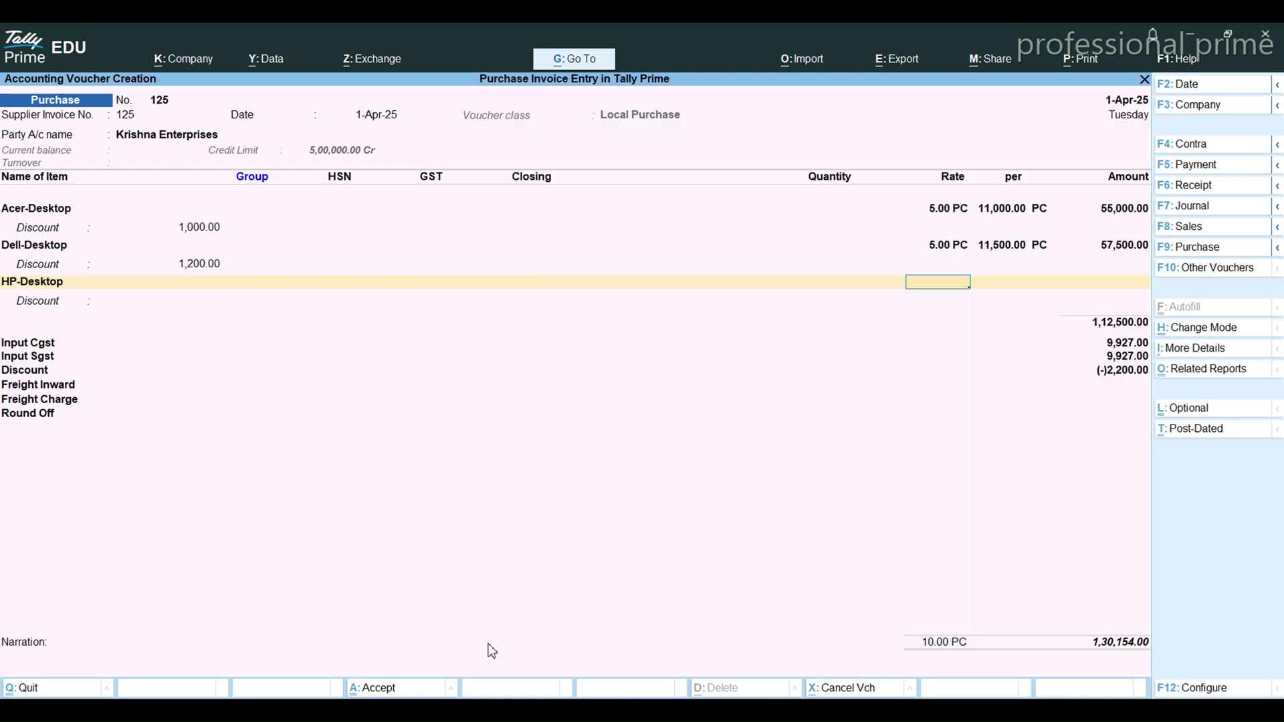
pyautogui.write('5')
pyautogui.press('Return')
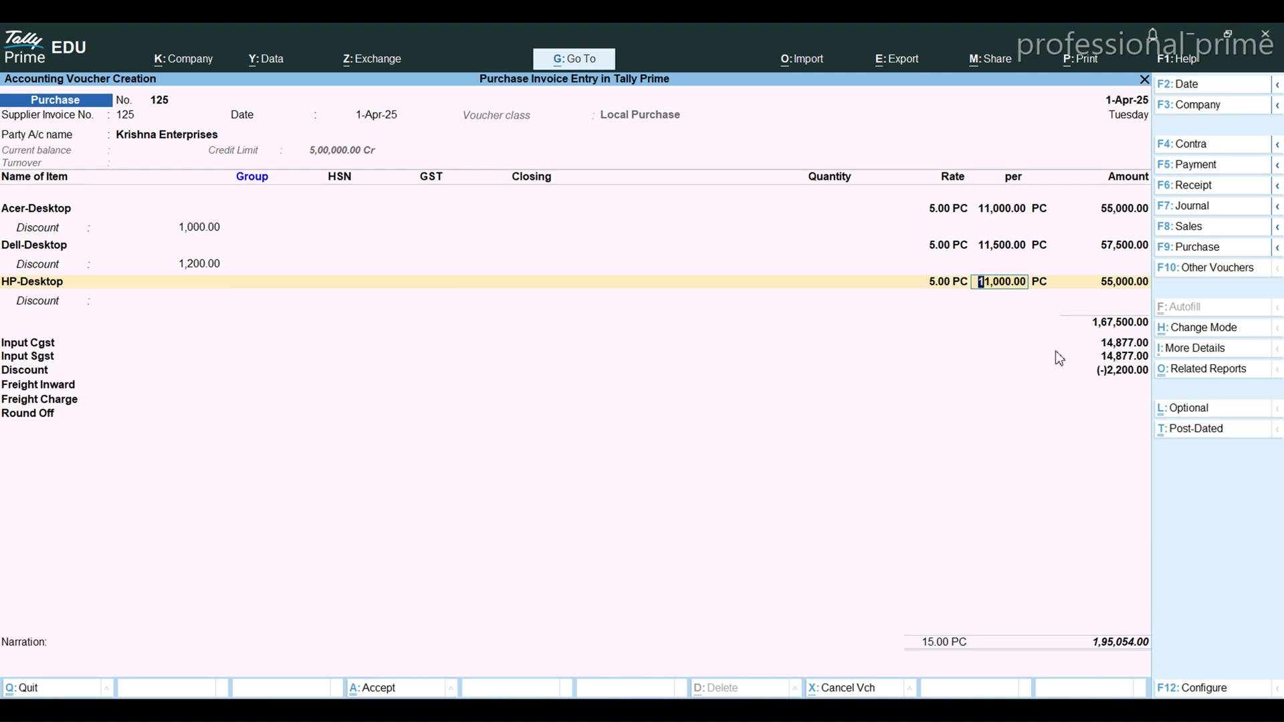
pyautogui.press('Return')
pyautogui.press('Return')
pyautogui.press('Return')
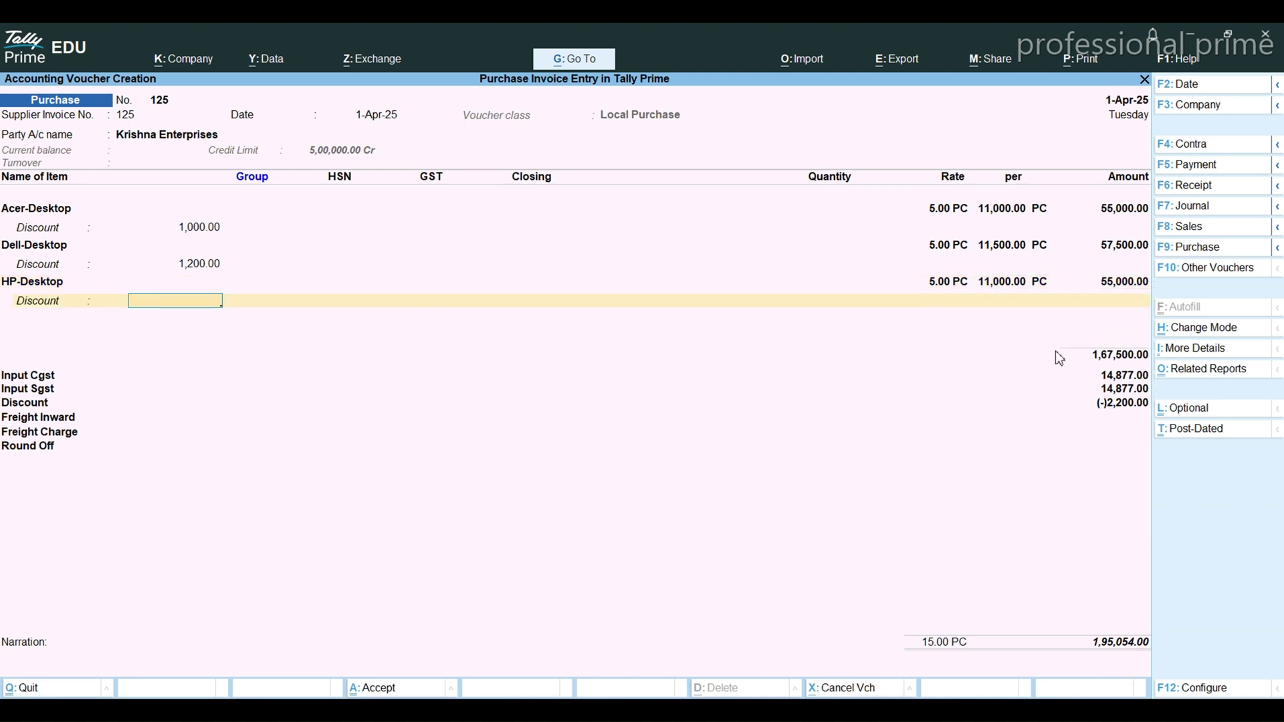
pyautogui.write('1500')
pyautogui.press('Return')
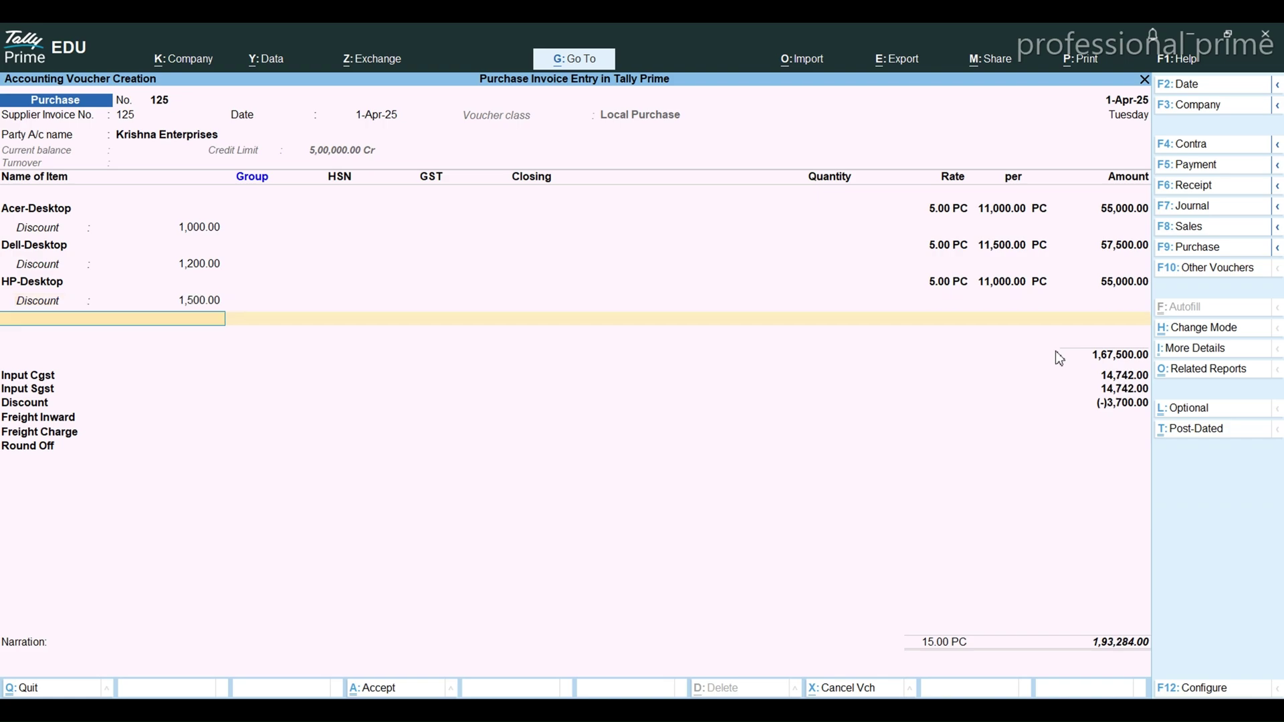
# - Look up the hard disk quantity in the Word example and add Hard Disk: 12 PC at 1,400 with a discount of 500
pyautogui.hotkey('alt', 'Tab')
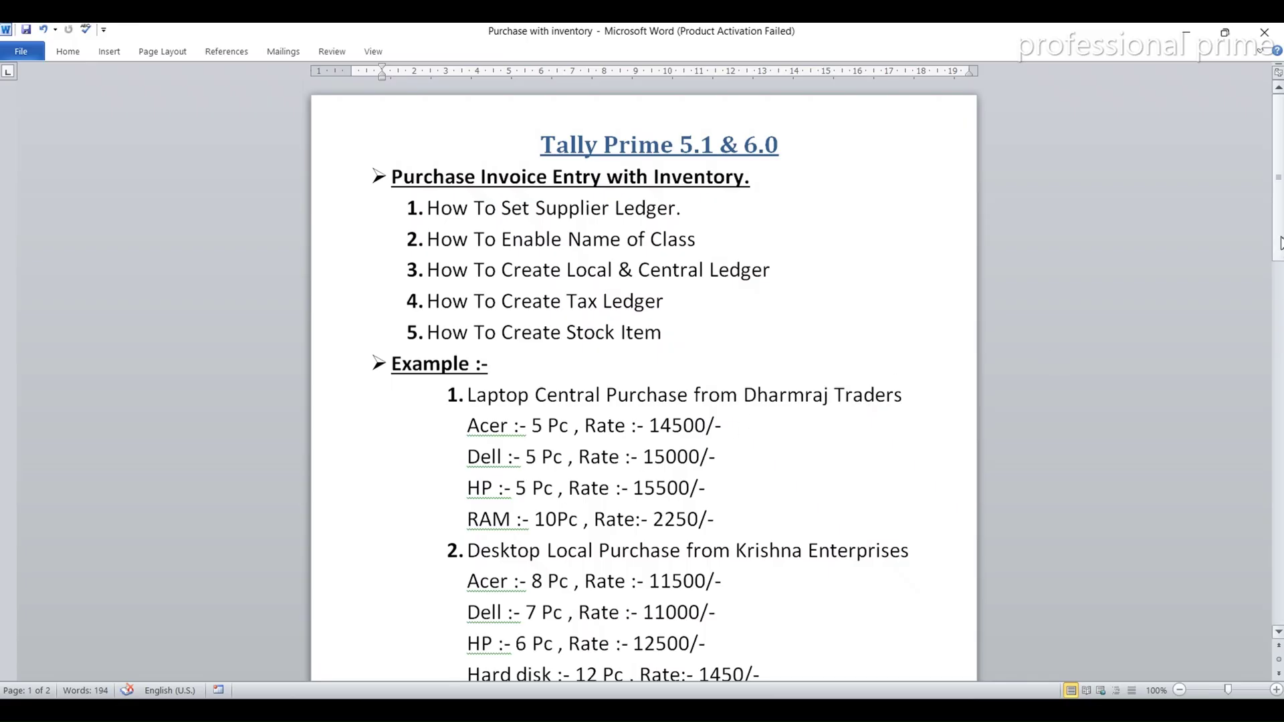
pyautogui.moveTo(1277, 251); pyautogui.dragTo(1278, 362)
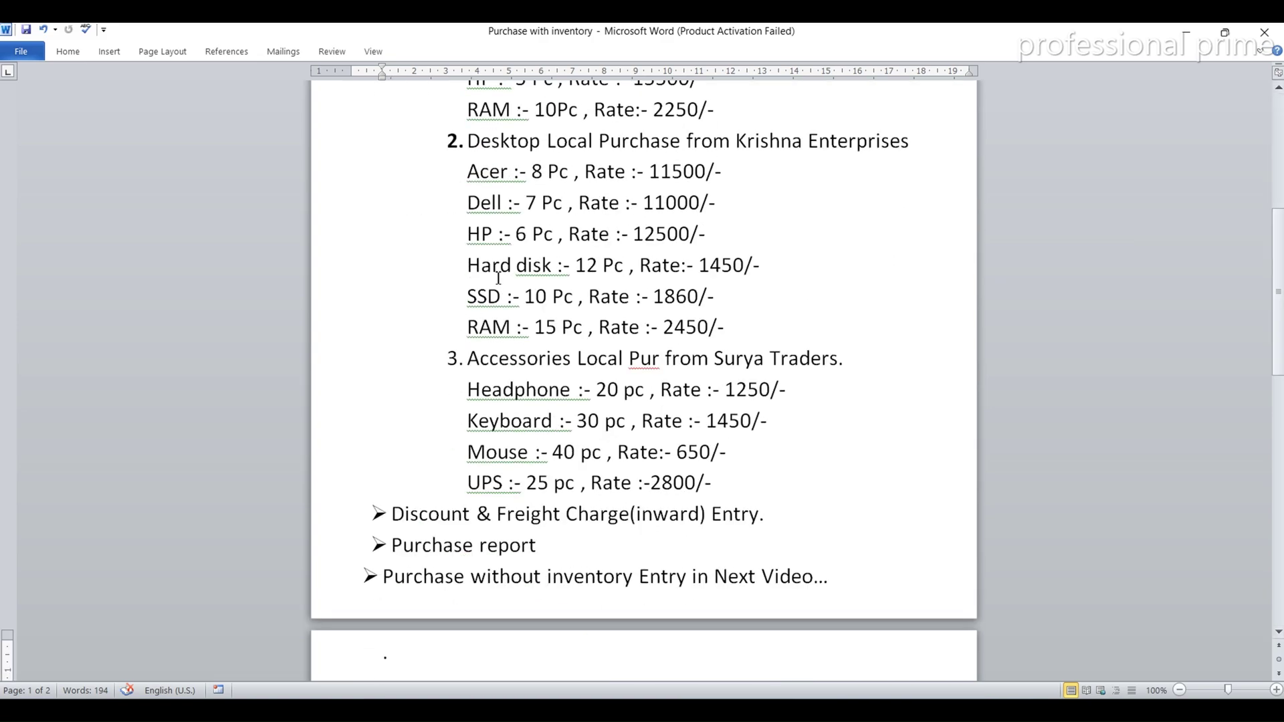
pyautogui.hotkey('alt', 'Tab')
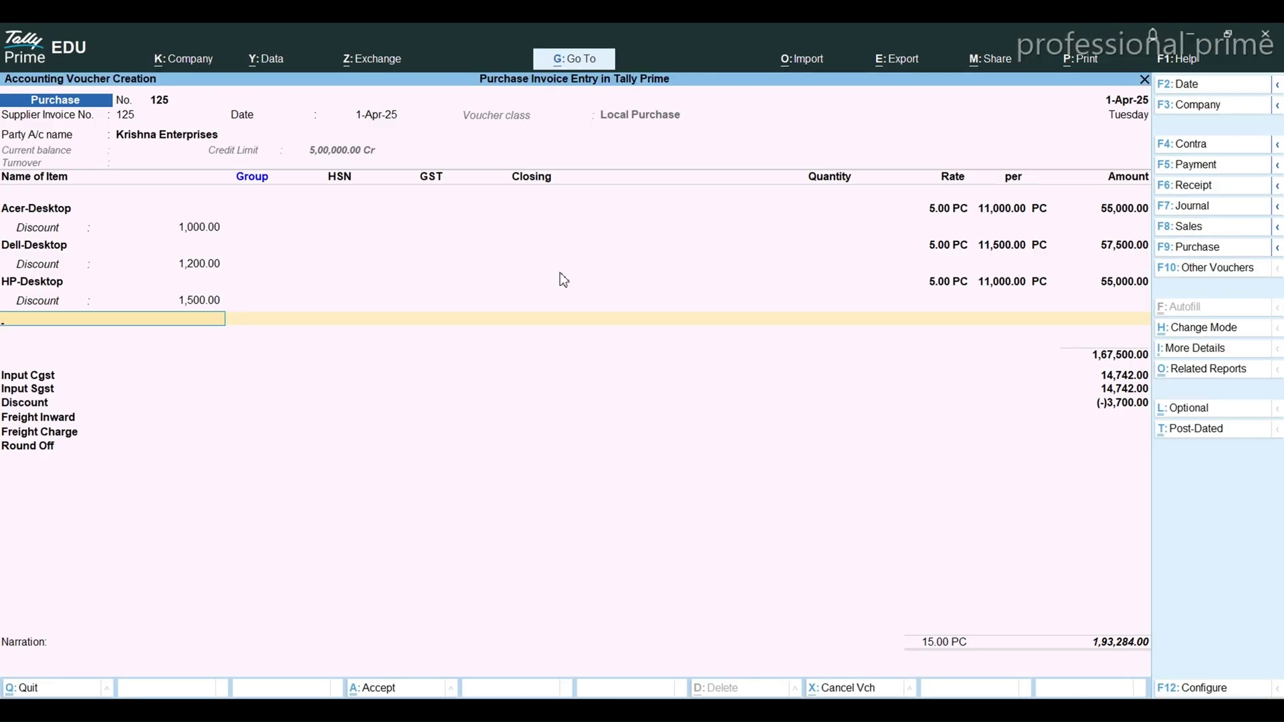
pyautogui.write('Har')
pyautogui.press('Return')
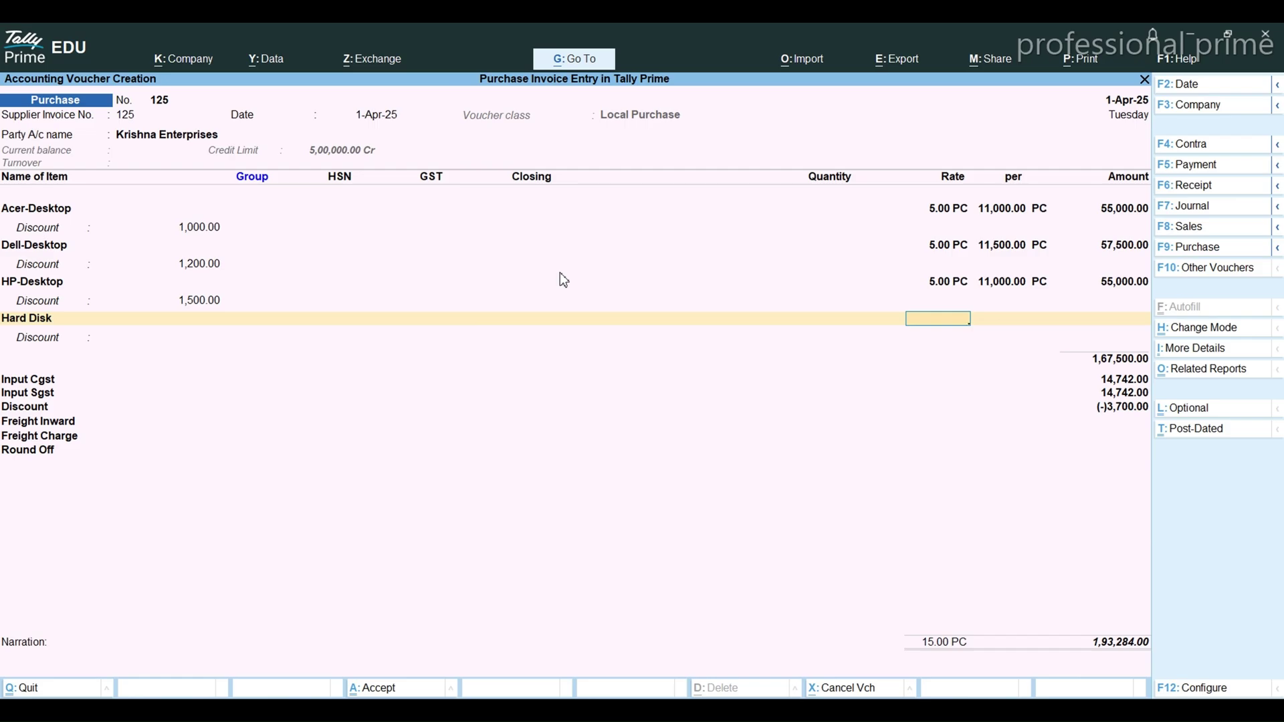
pyautogui.hotkey('alt', 'Tab')
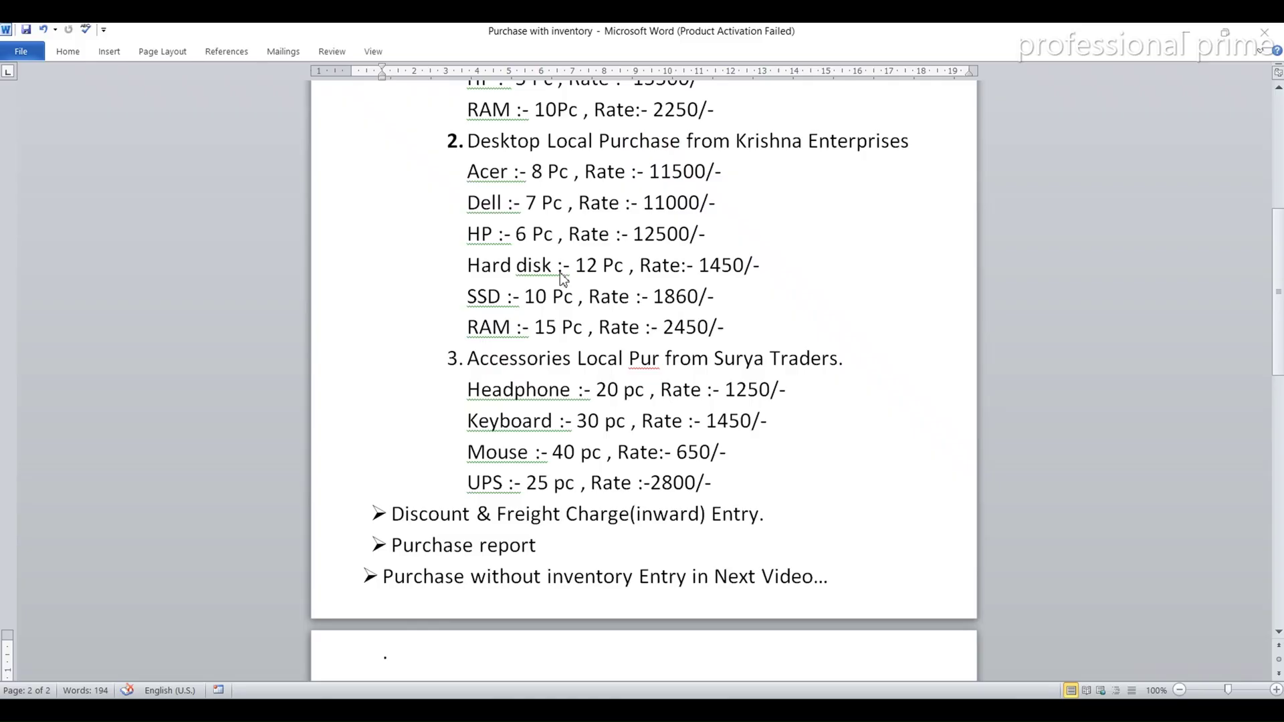
pyautogui.hotkey('alt', 'Tab')
pyautogui.write('12')
pyautogui.press('Return')
pyautogui.press('Return')
pyautogui.press('Return')
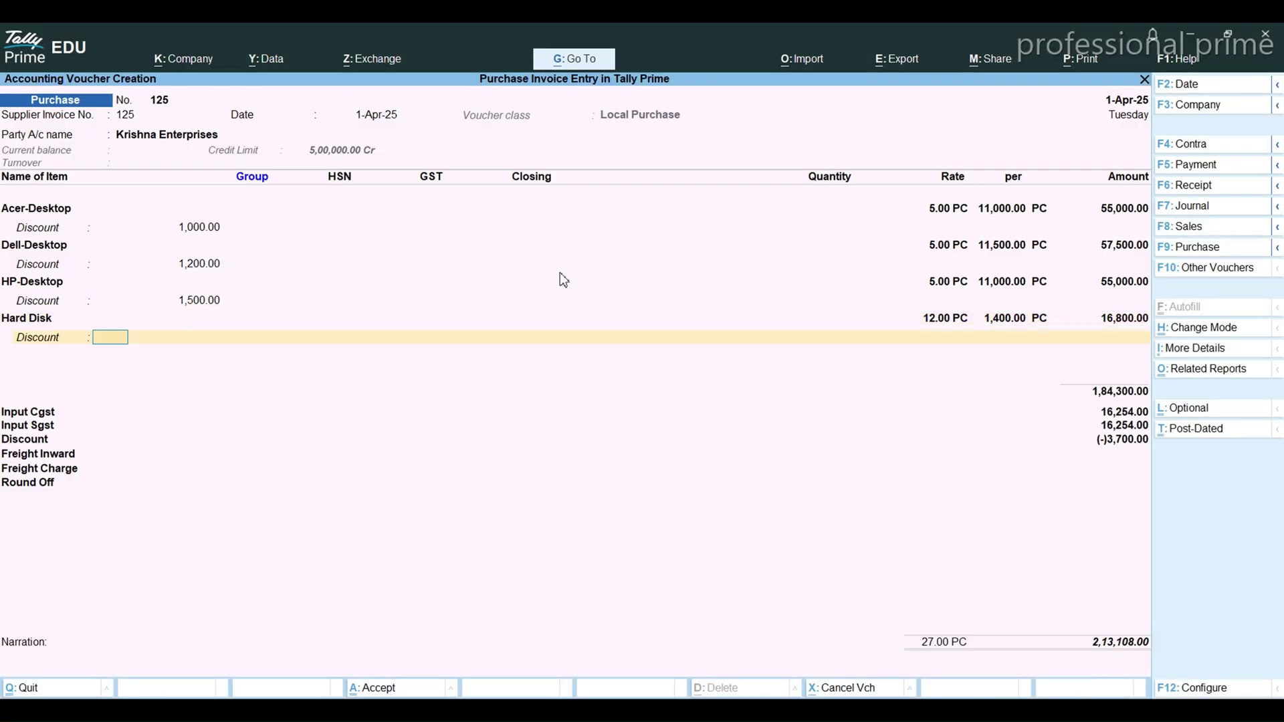
pyautogui.press('Return')
pyautogui.write('5000')
pyautogui.press('BackSpace')
pyautogui.press('Return')
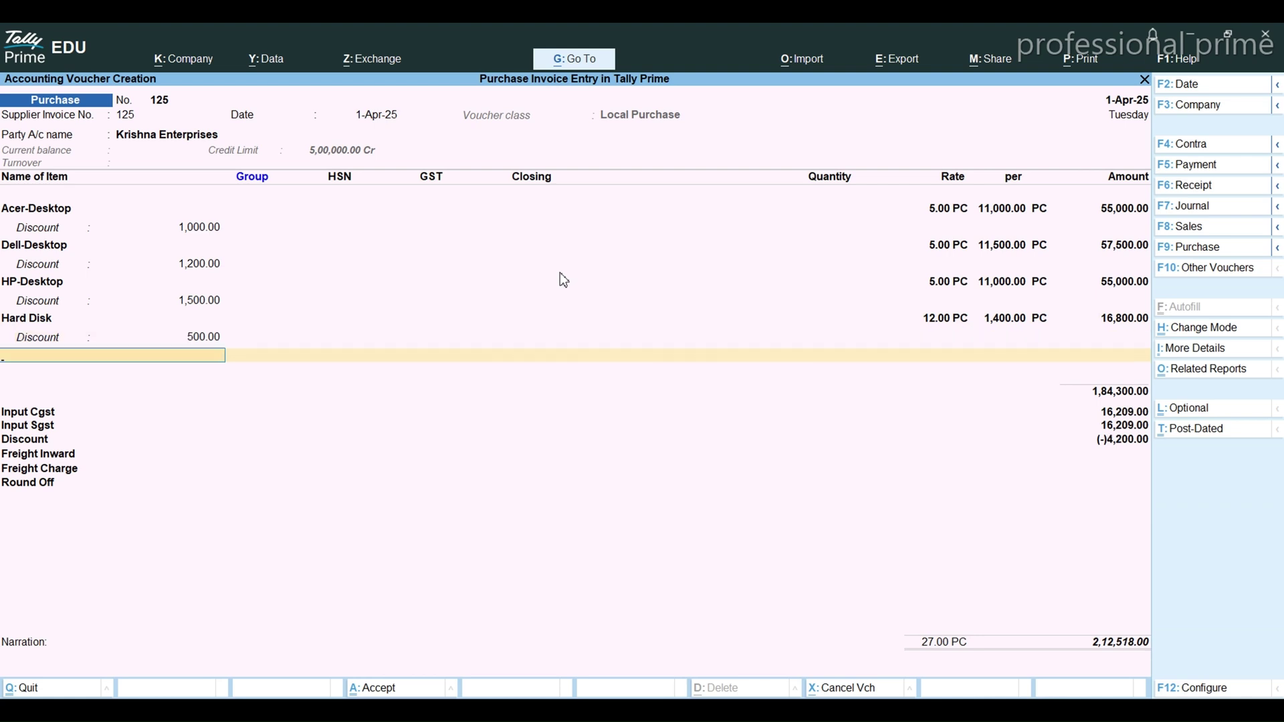
# - Look up the SSD quantity in the Word example and add SSD: 10 PC at 1,800 with a discount of 1,000
pyautogui.hotkey('alt', 'Tab')
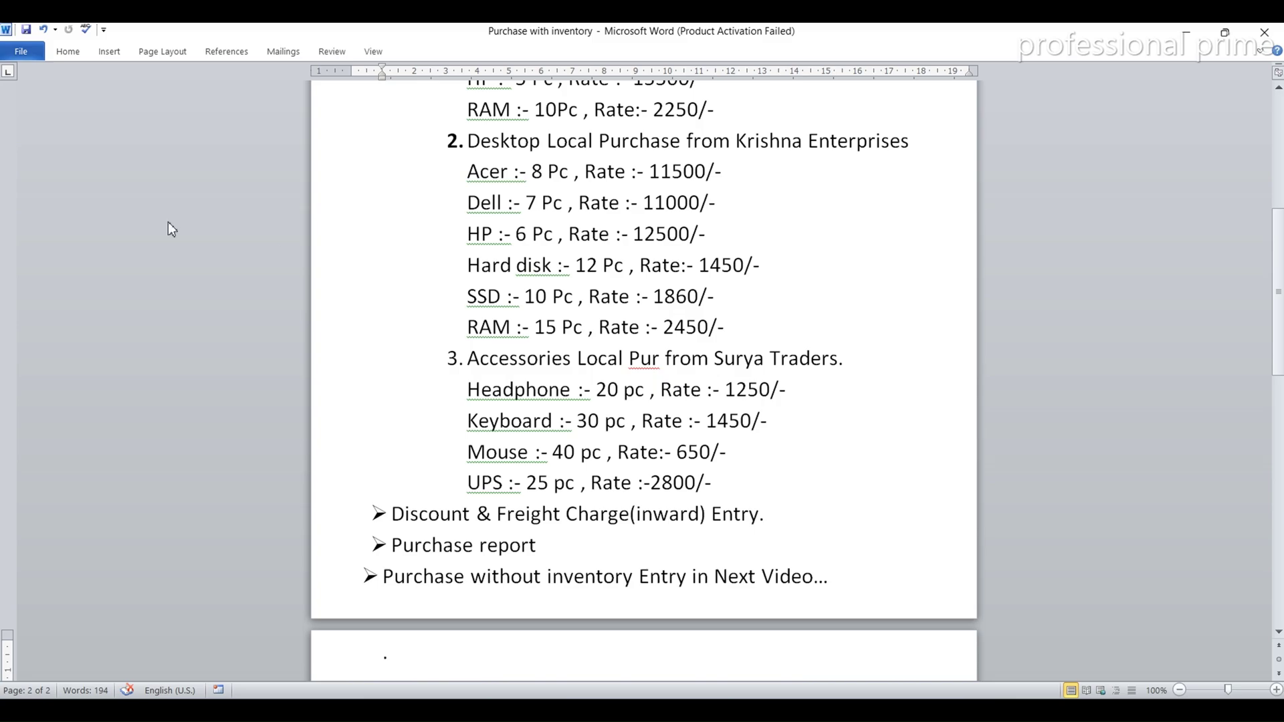
pyautogui.hotkey('alt', 'Tab')
pyautogui.write('Ss')
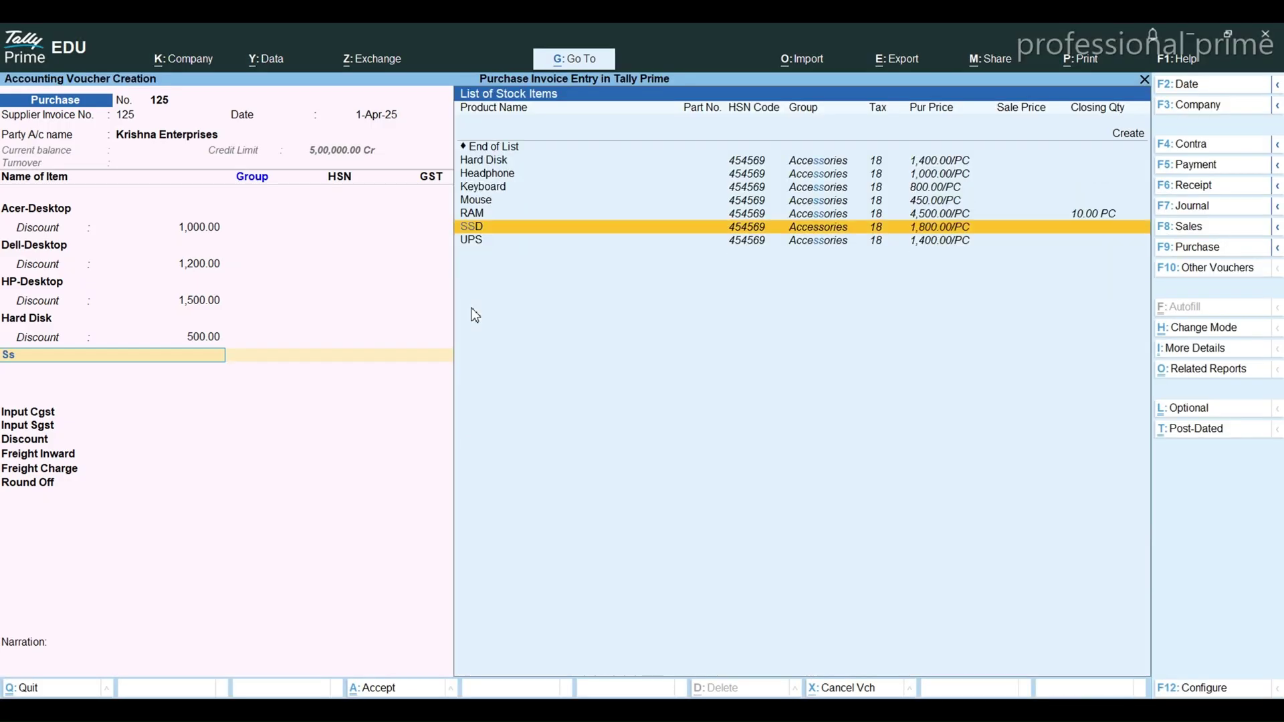
pyautogui.press('Return')
pyautogui.hotkey('alt', 'Tab')
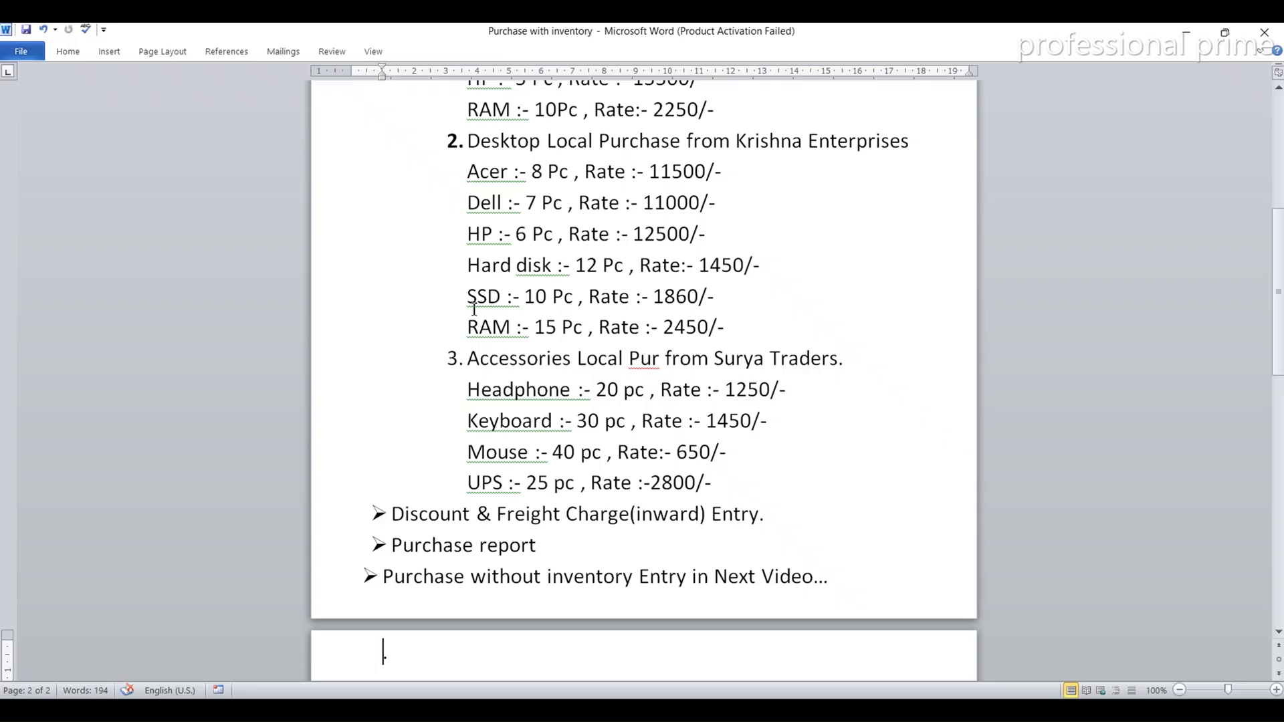
pyautogui.hotkey('alt', 'Tab')
pyautogui.write('10')
pyautogui.press('Return')
pyautogui.press('Return')
pyautogui.press('Return')
pyautogui.press('Return')
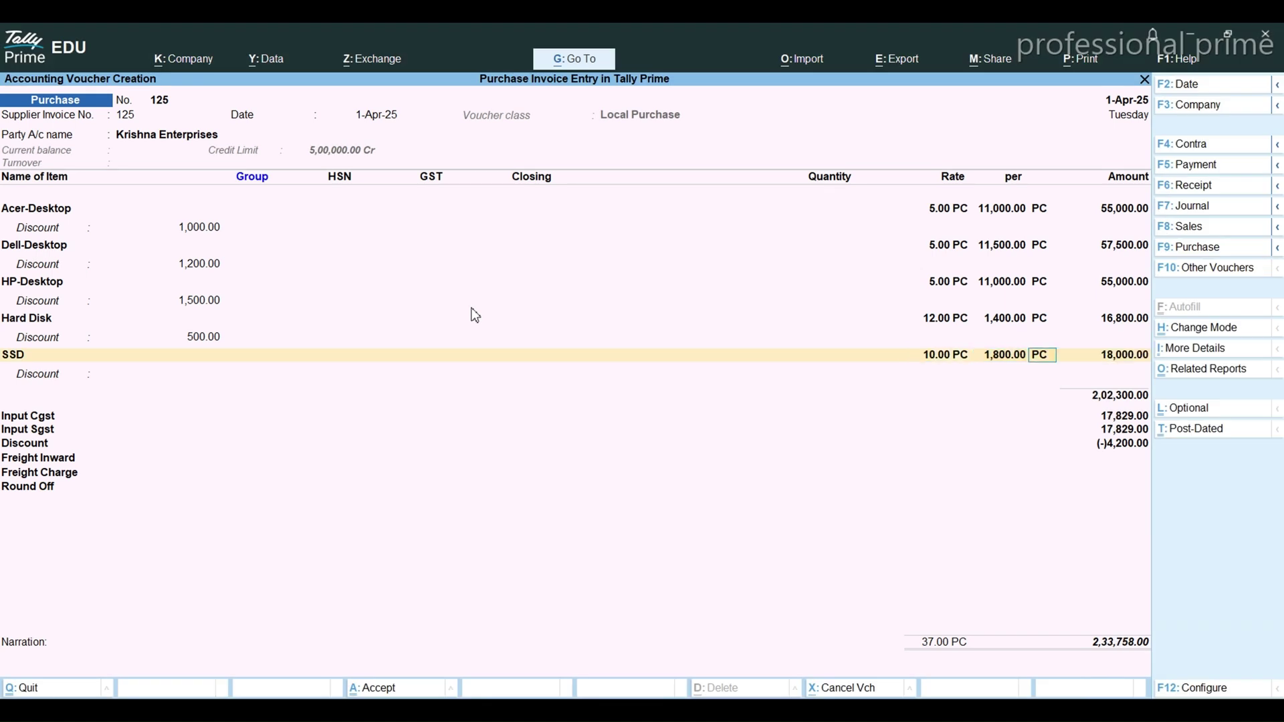
pyautogui.write('1')
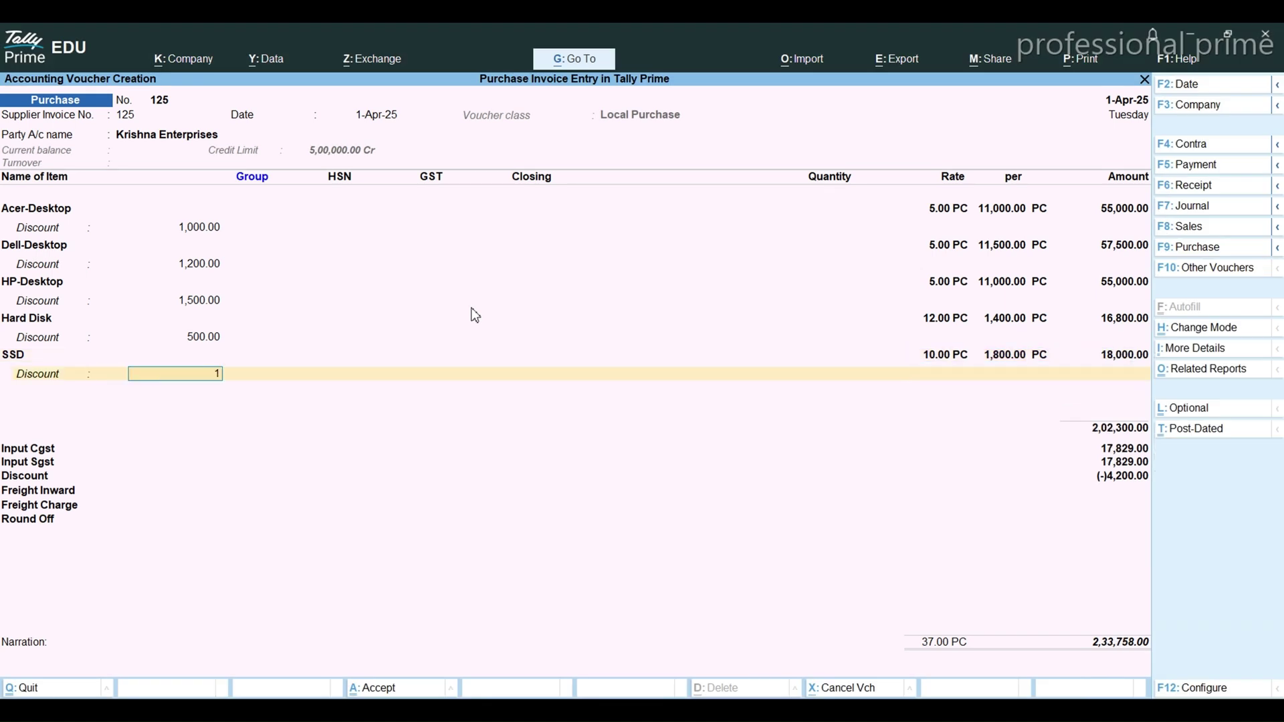
pyautogui.write('000')
pyautogui.press('Return')
# - Look up the RAM quantity in the Word example and add RAM: 15 PC at 4,500 with a discount of 1,500
pyautogui.hotkey('alt', 'Tab')
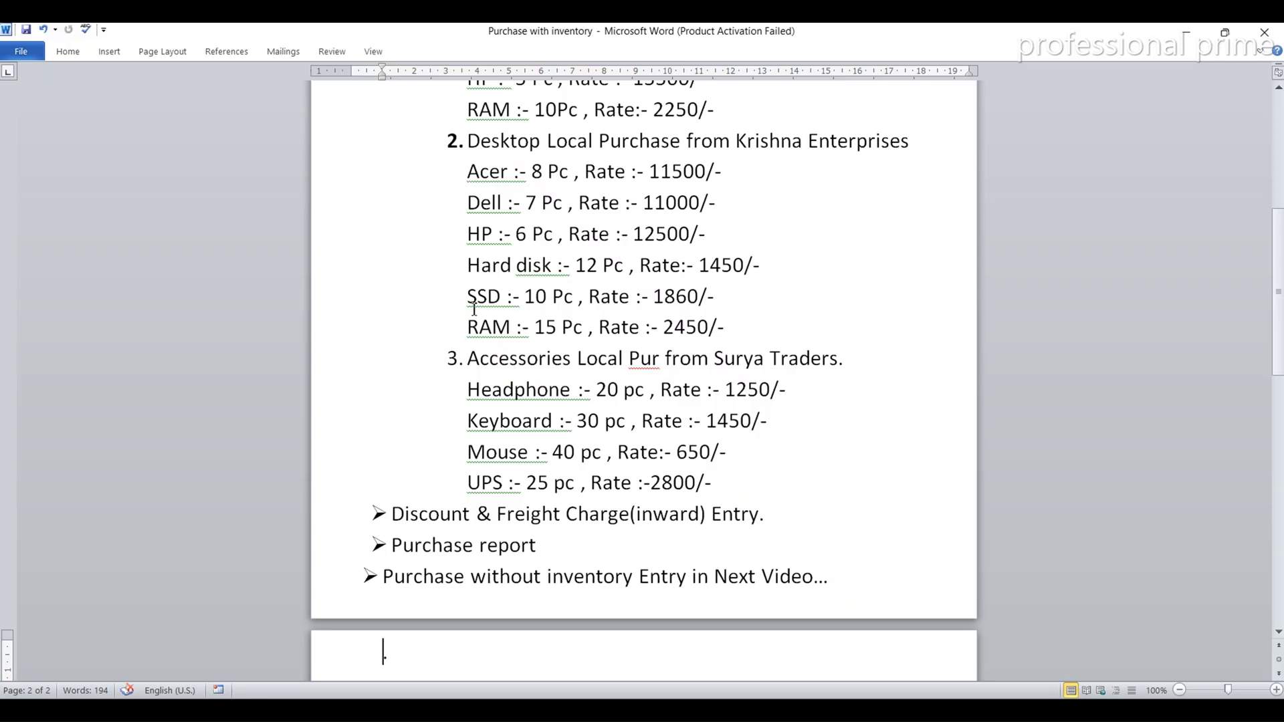
pyautogui.hotkey('alt', 'Tab')
pyautogui.write('Ra')
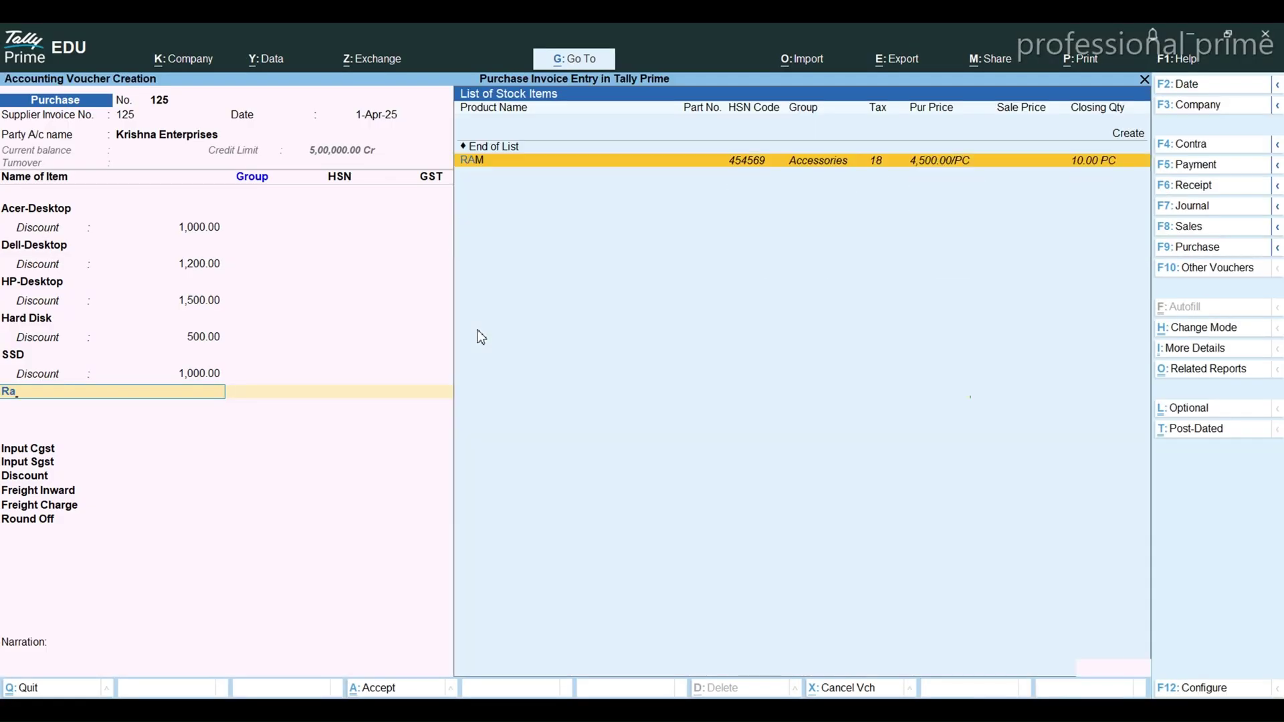
pyautogui.press('Return')
pyautogui.hotkey('alt', 'Tab')
pyautogui.hotkey('alt', 'Tab')
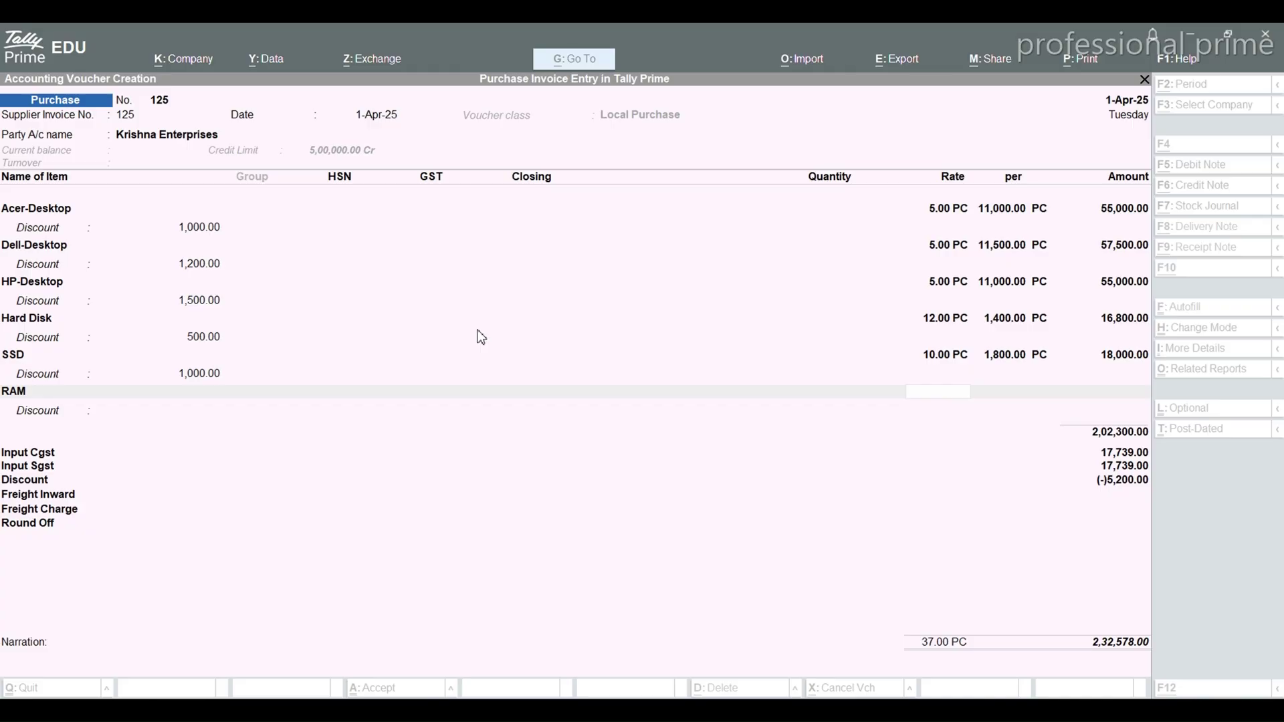
pyautogui.write('15')
pyautogui.press('Return')
pyautogui.press('Return')
pyautogui.press('Return')
pyautogui.press('Return')
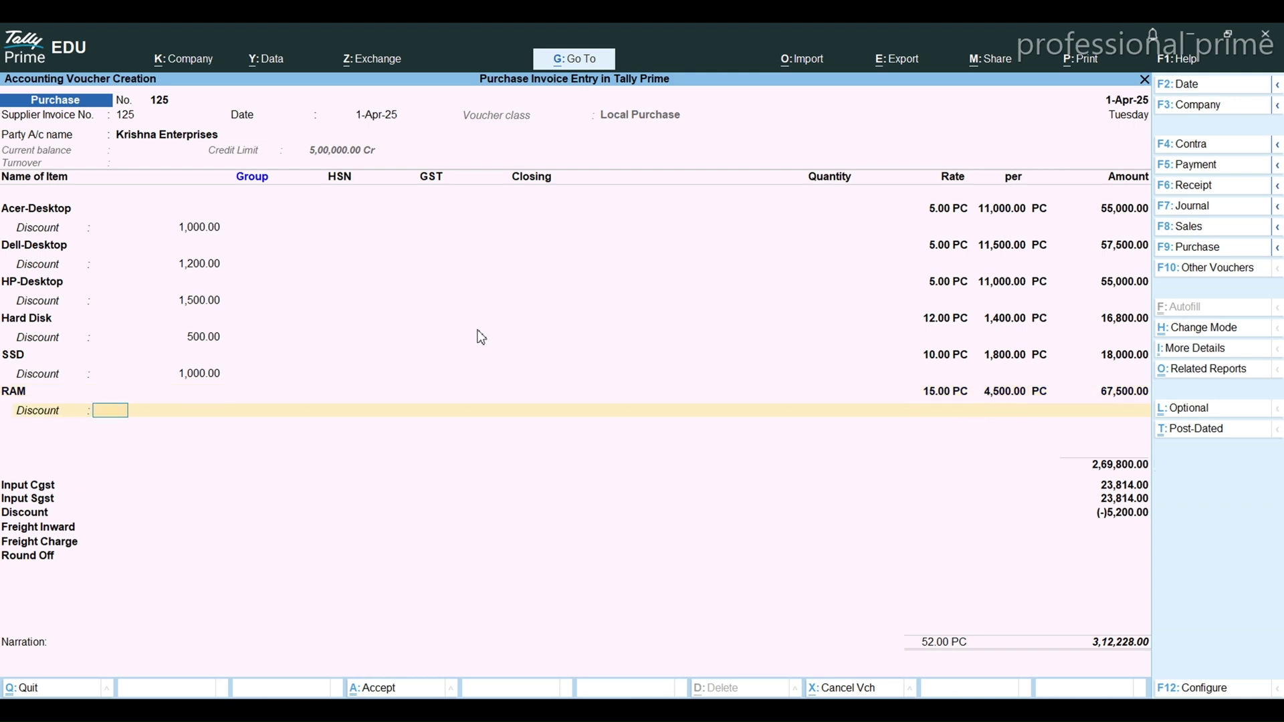
pyautogui.press('Return')
pyautogui.write('1500')
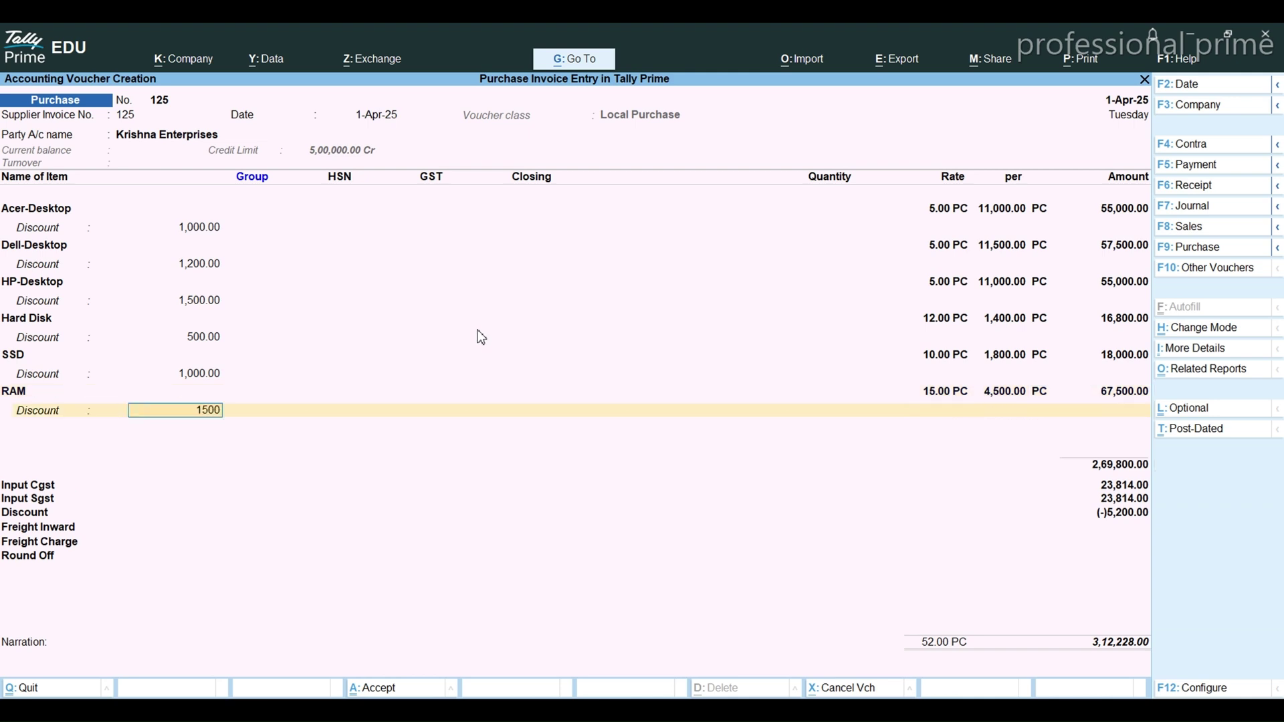
pyautogui.press('Return')
pyautogui.press('Return')
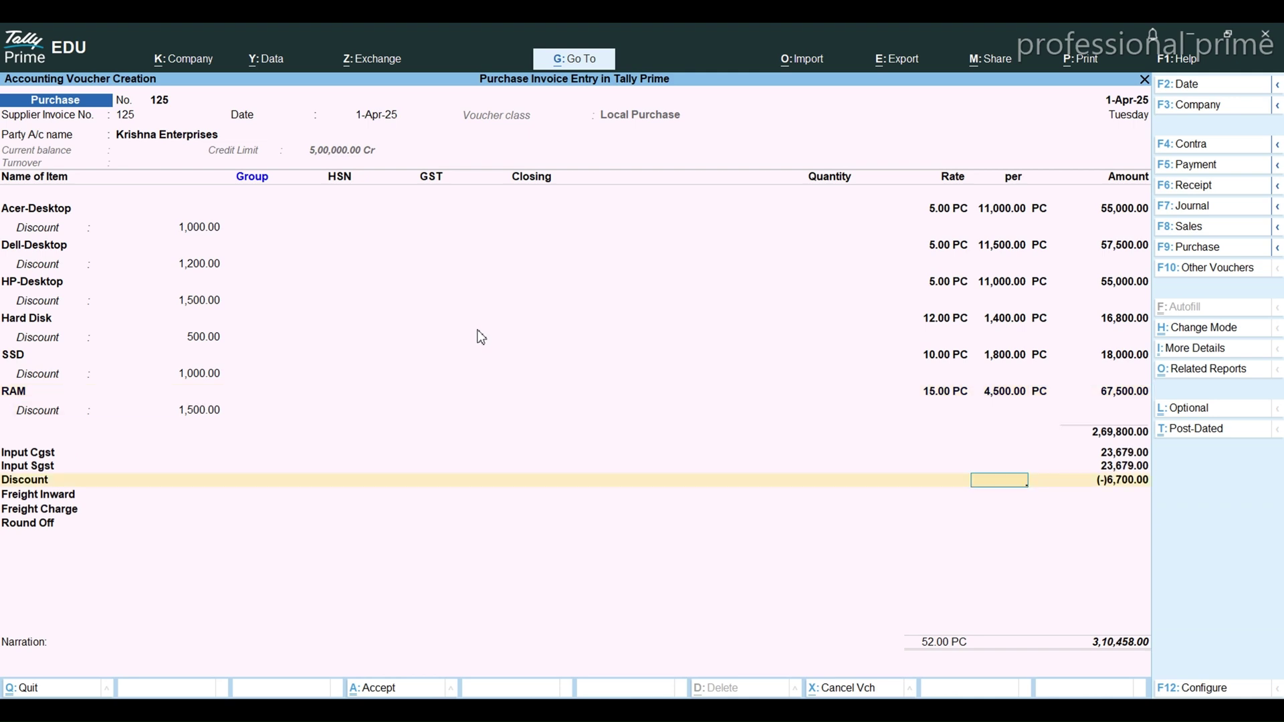
# - Set Freight Inward to 8,500 with Not Applicable as its TDS nature of payment
pyautogui.press('Return')
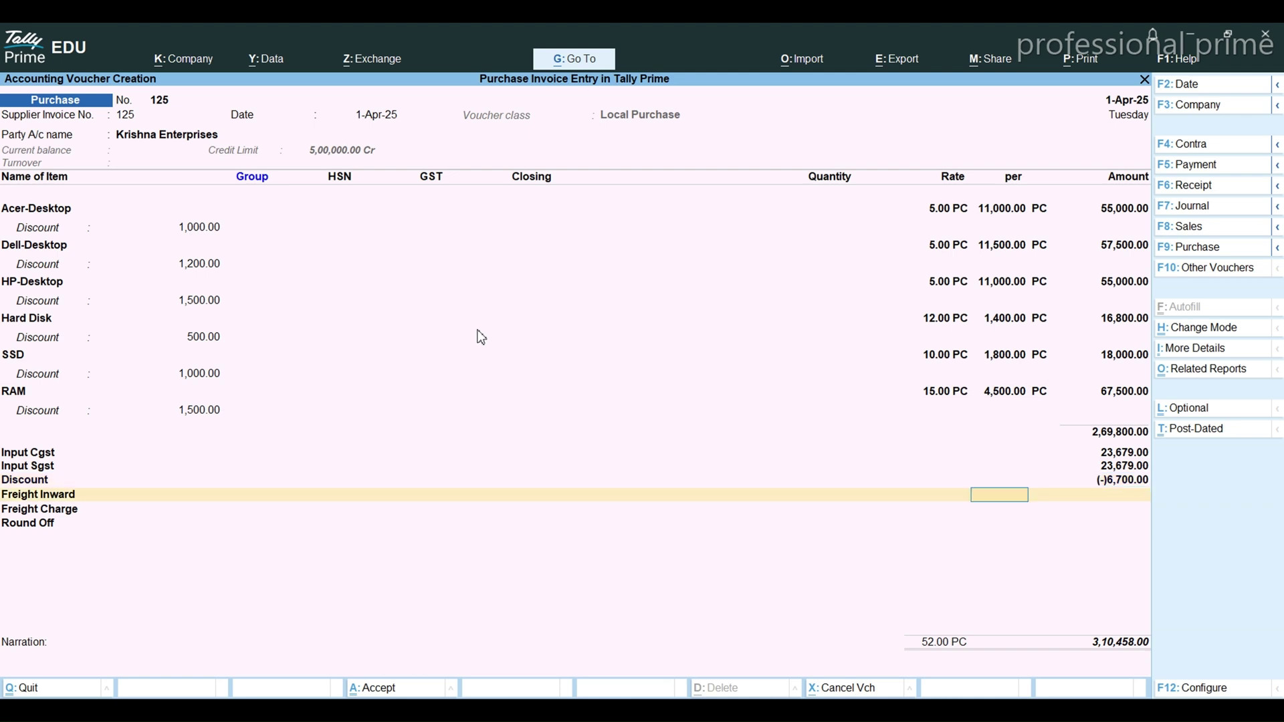
pyautogui.press('Return')
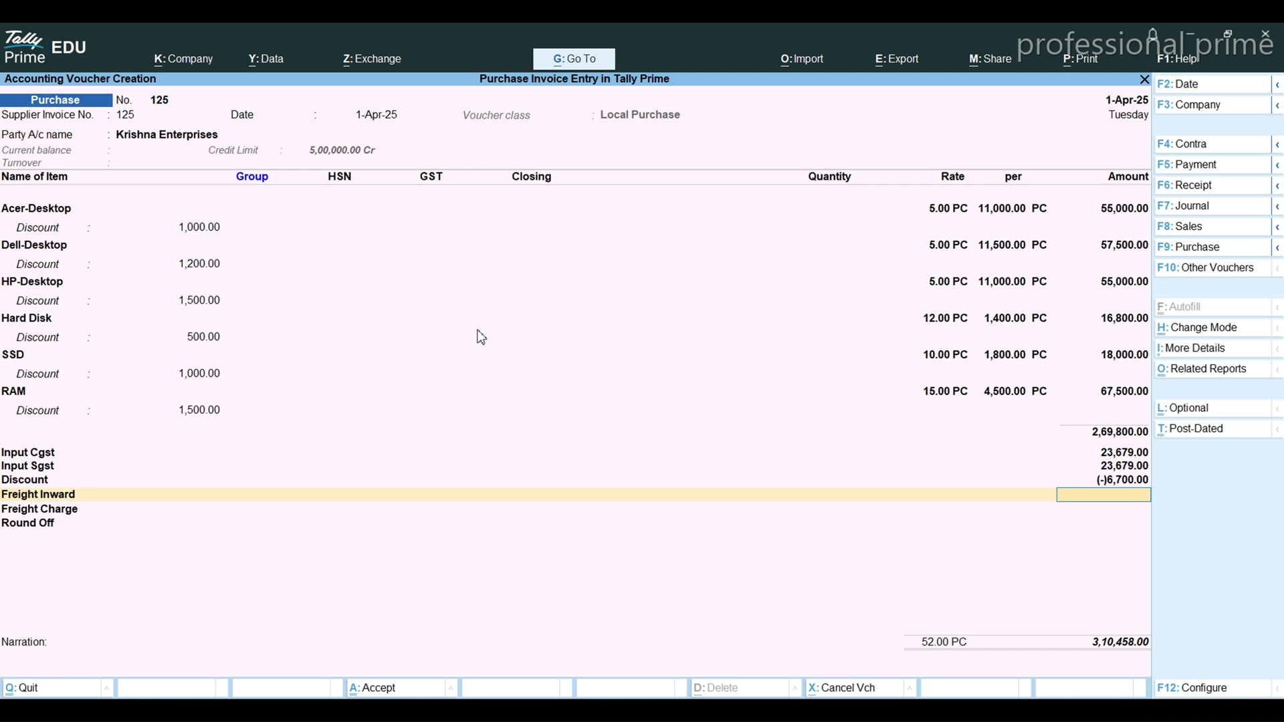
pyautogui.write('8500')
pyautogui.press('Return')
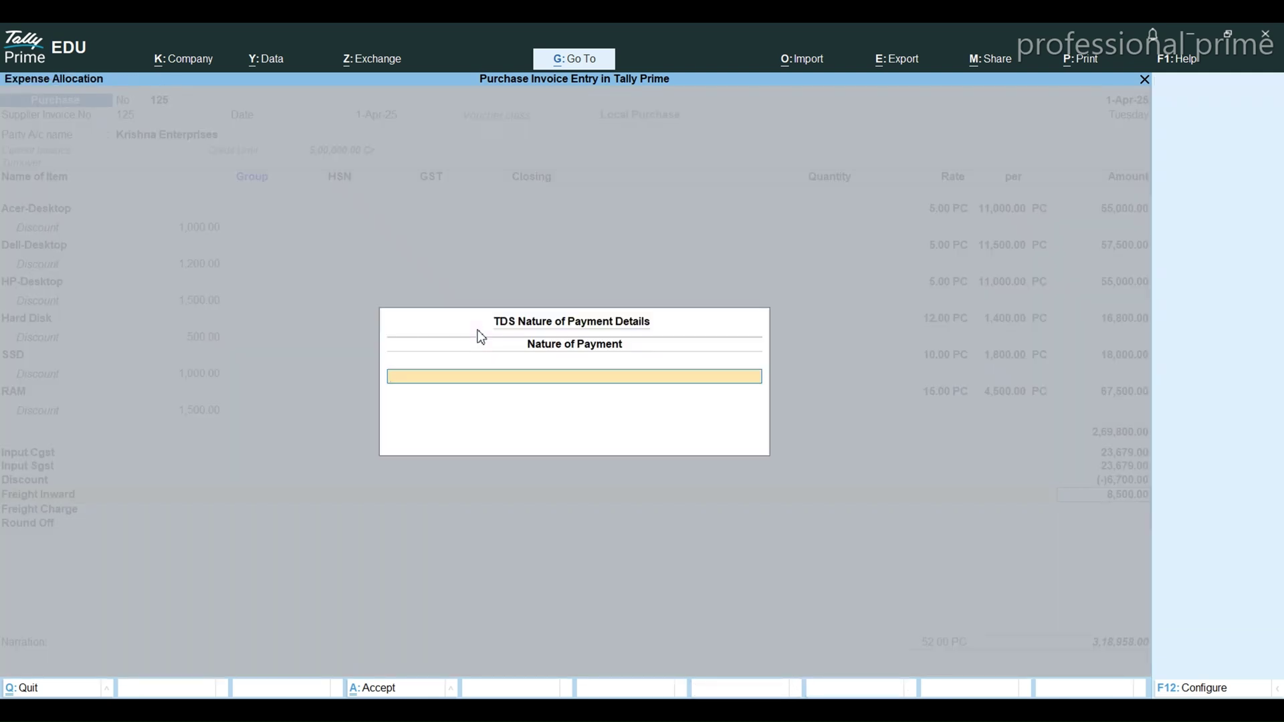
pyautogui.write('A')
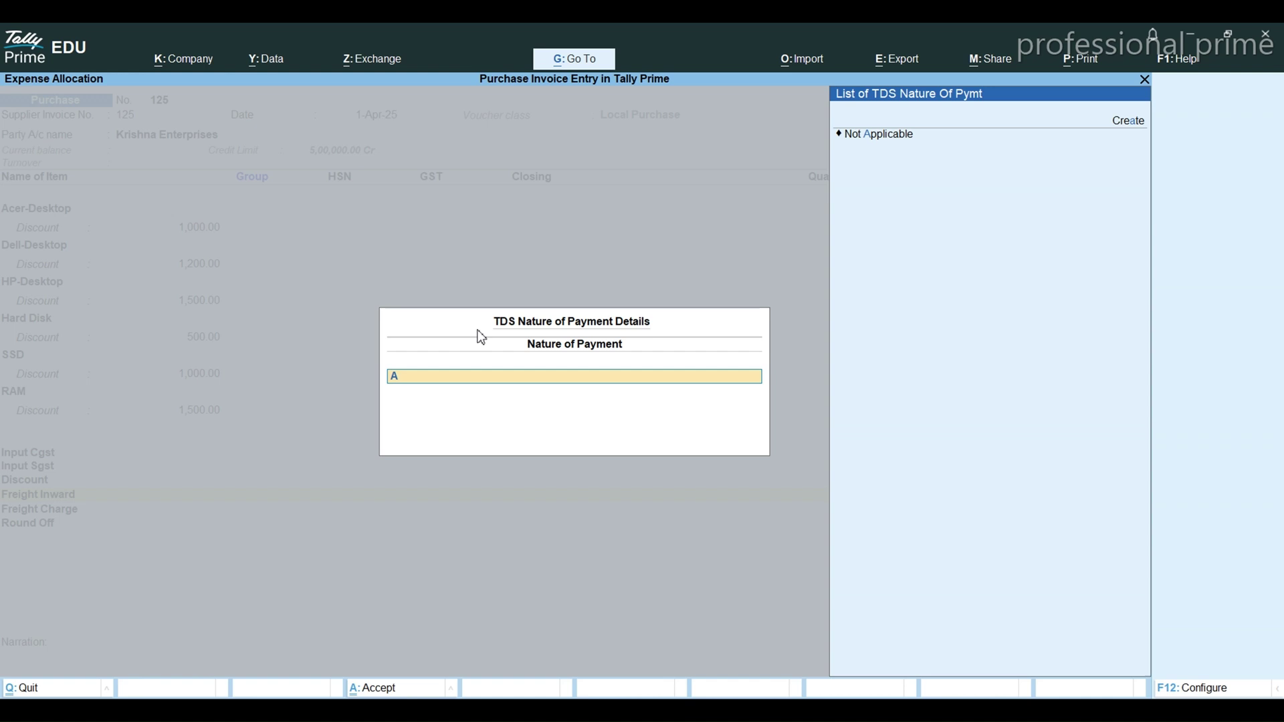
pyautogui.press('BackSpace')
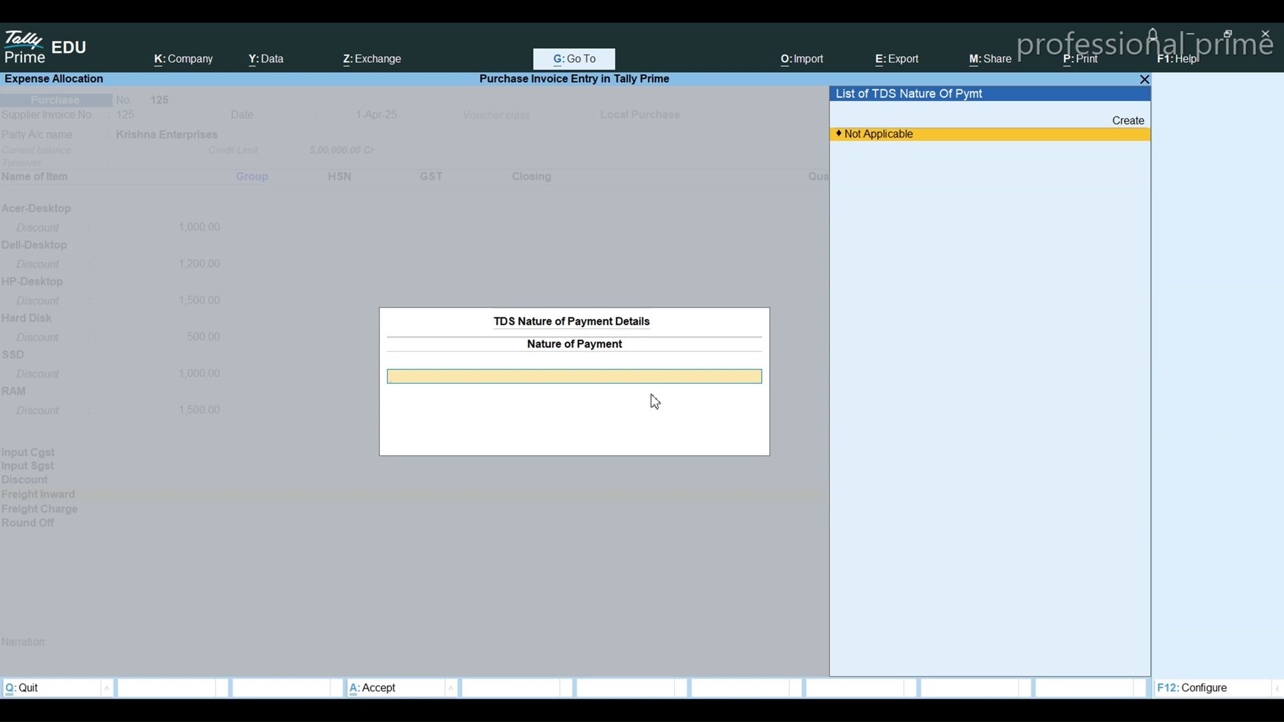
pyautogui.press('Return')
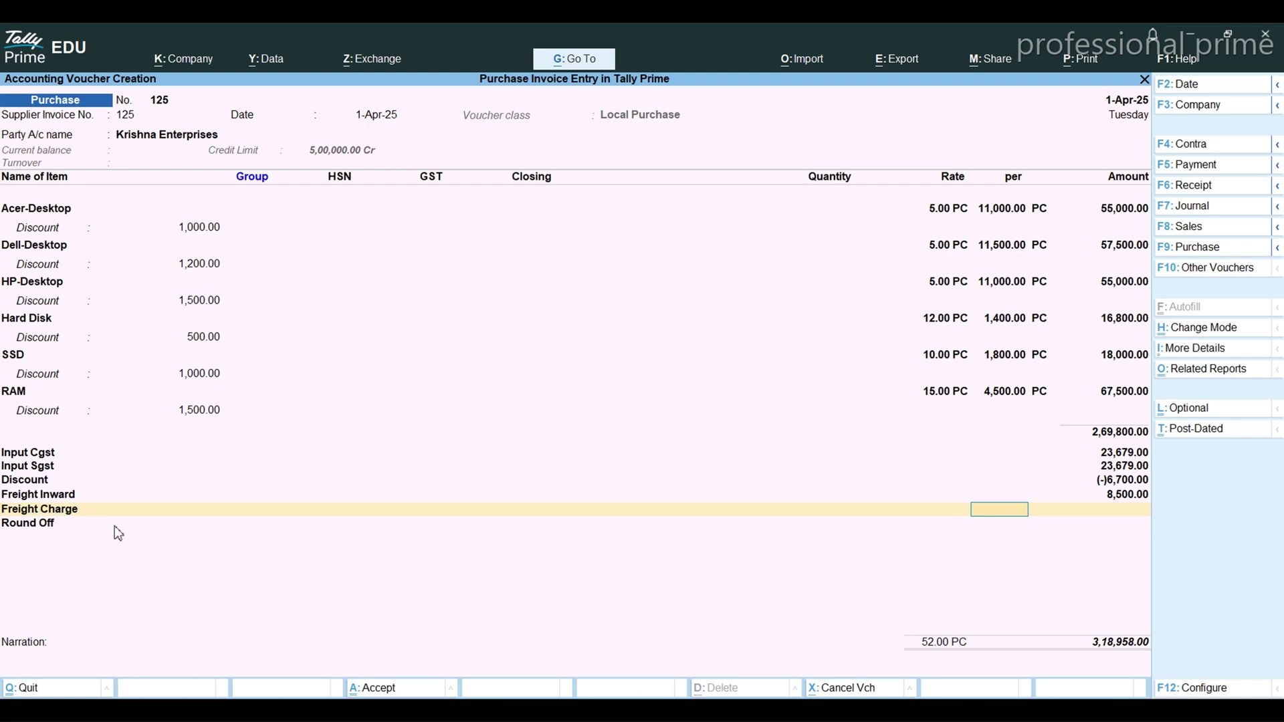
# - Leave Freight Charge blank and save the invoice with a New Ref bill on 8 days' credit and no narration
pyautogui.press('Return')
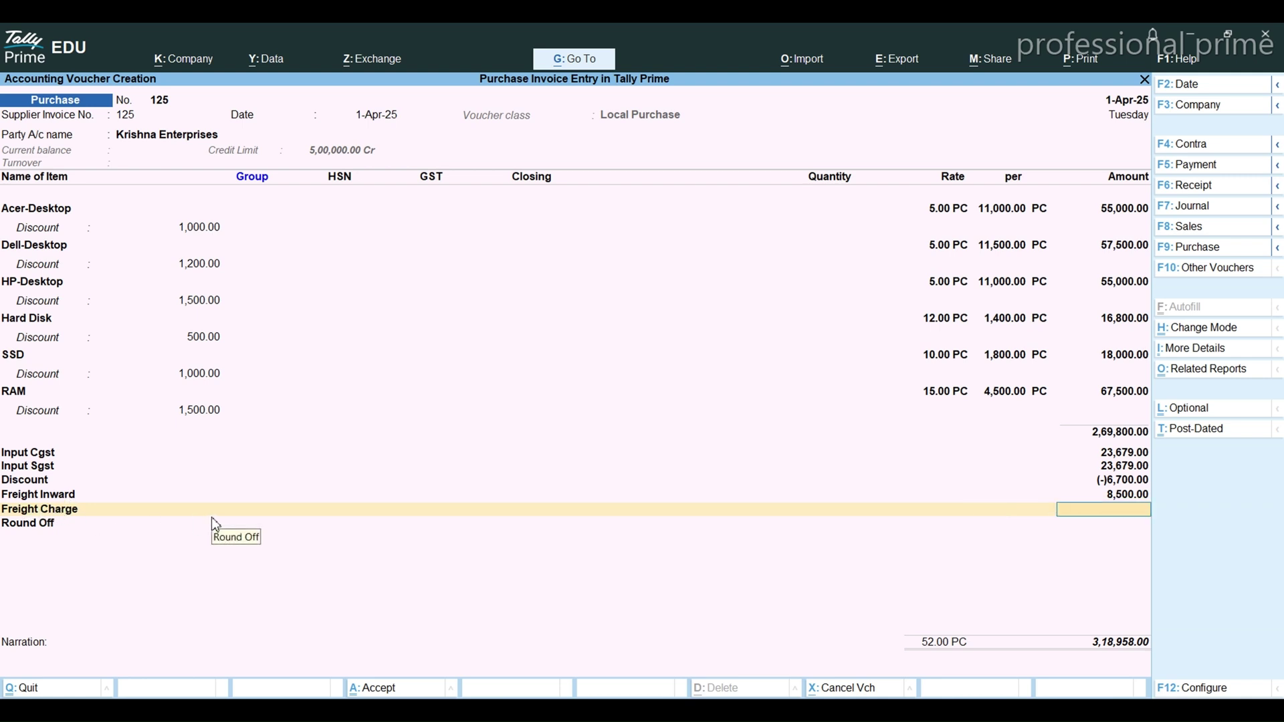
pyautogui.press('Return')
pyautogui.press('Return')
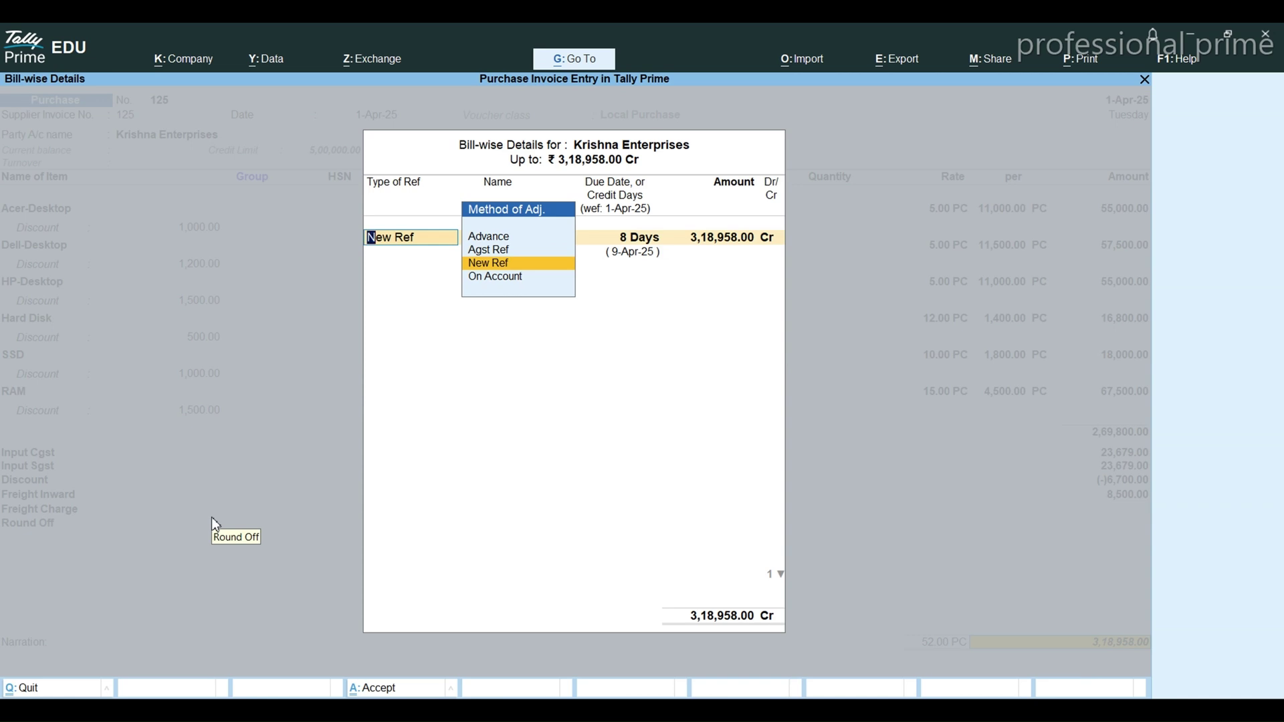
pyautogui.press('Return')
pyautogui.press('Return')
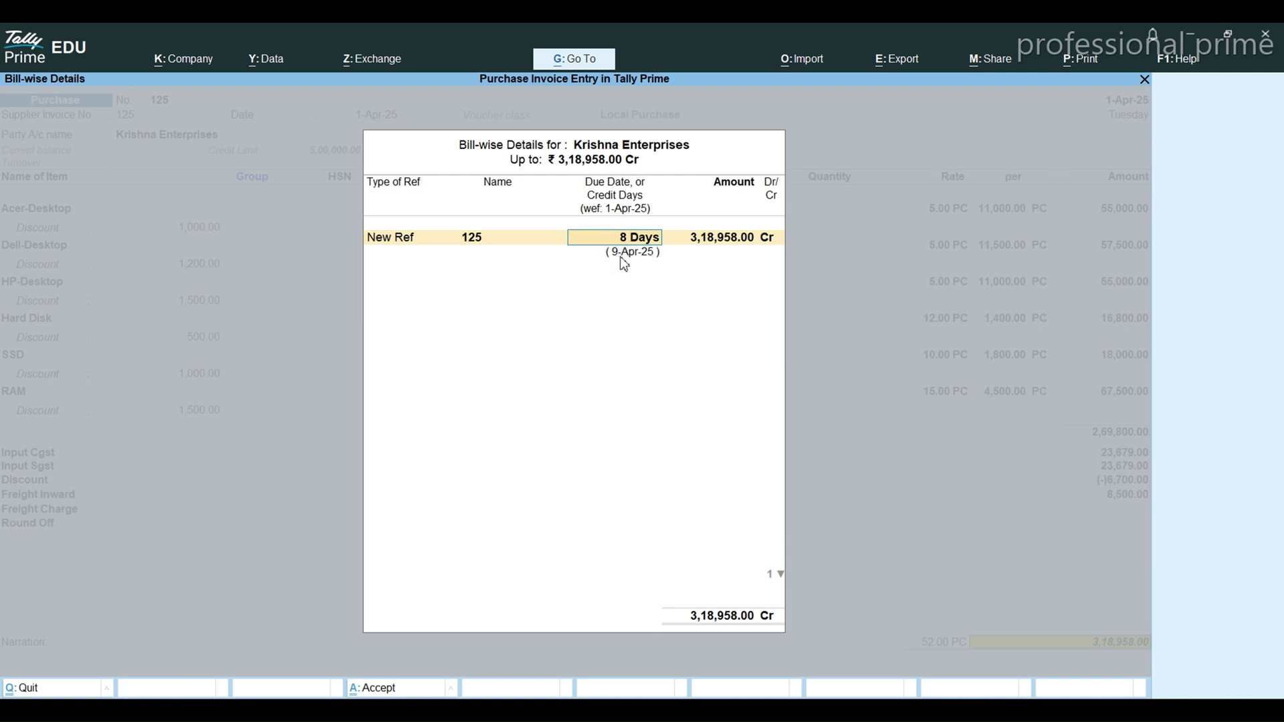
pyautogui.press('Return')
pyautogui.press('Return')
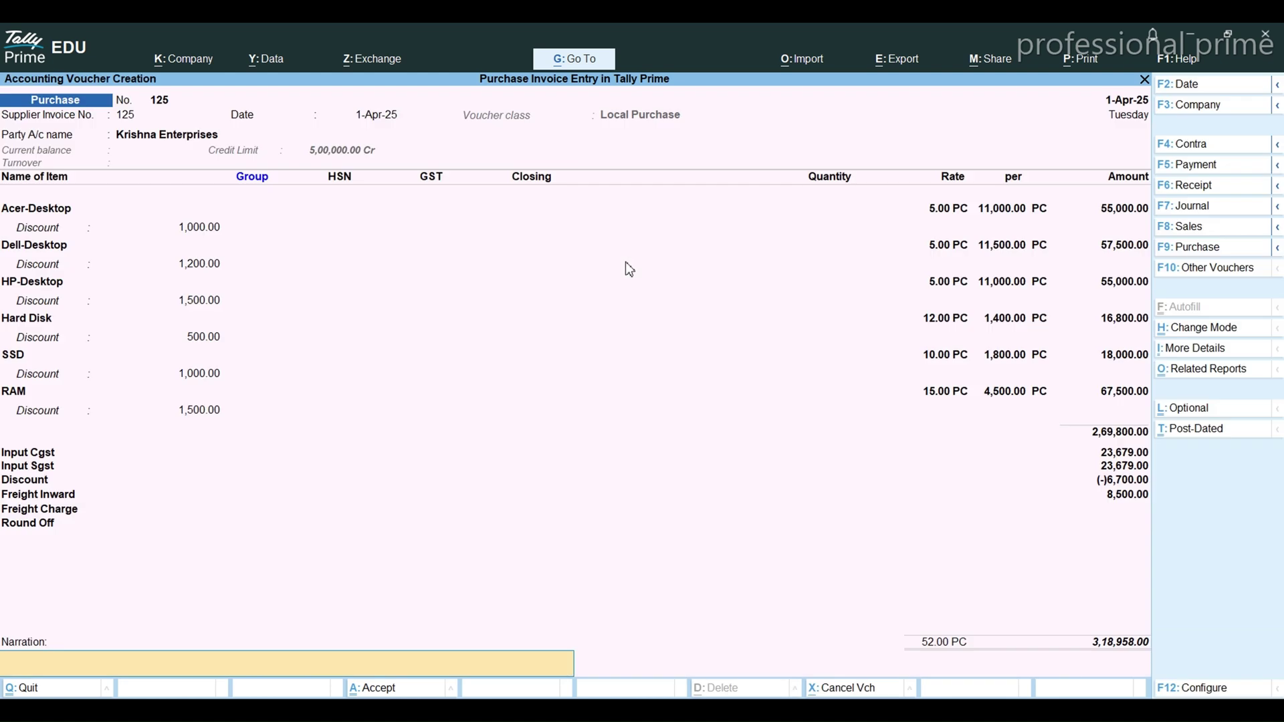
pyautogui.press('Return')
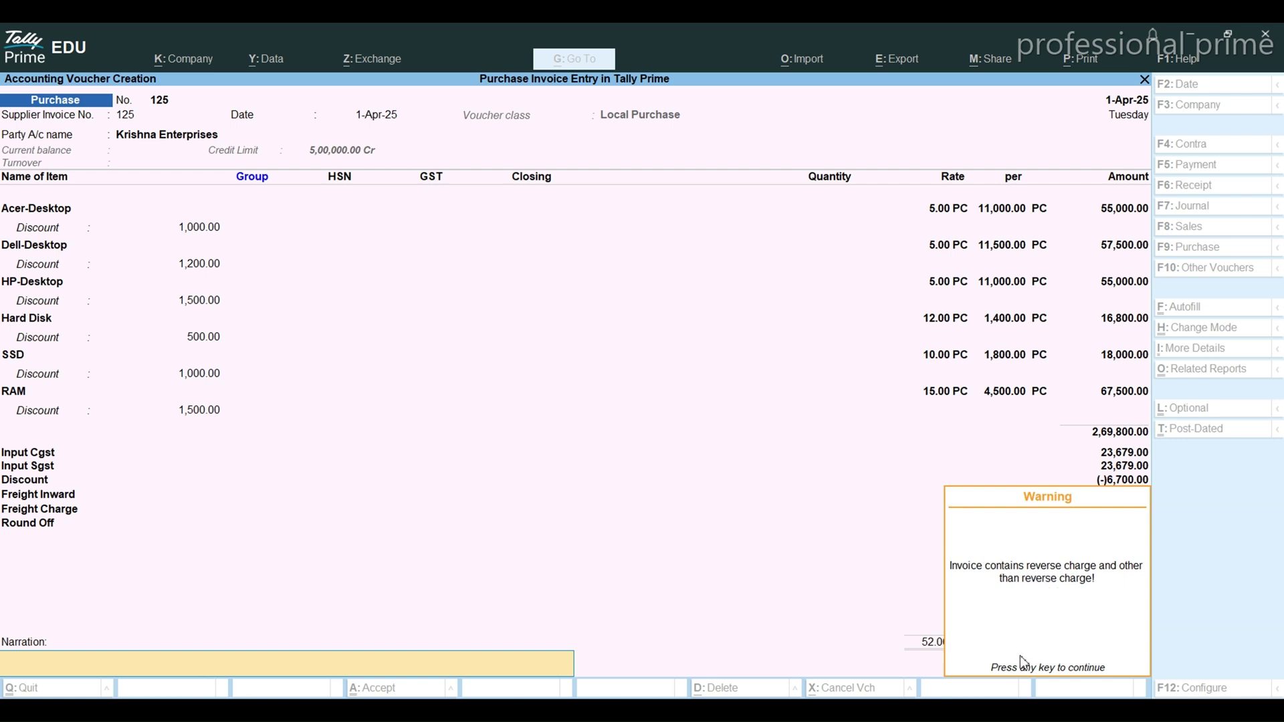
pyautogui.press('Return')
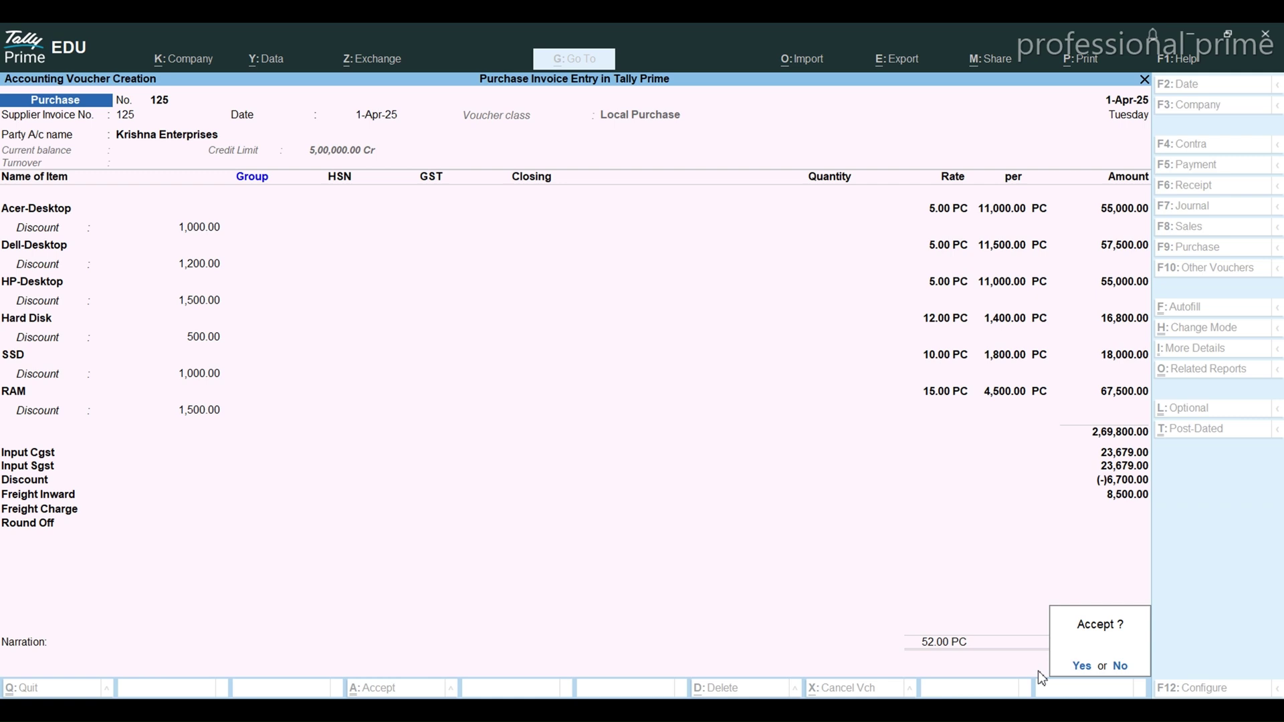
pyautogui.press('Return')
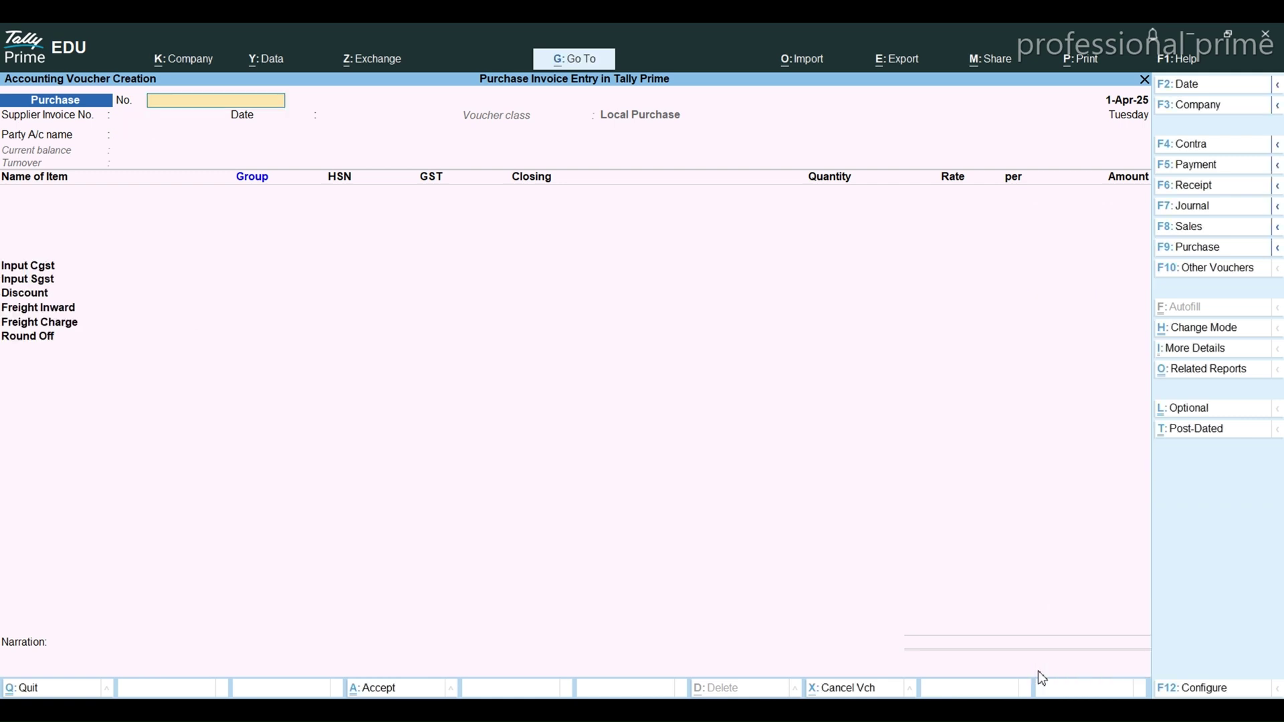
# - Leave voucher entry and display the account book ledger of Krishna Enterprises
pyautogui.press('Escape')
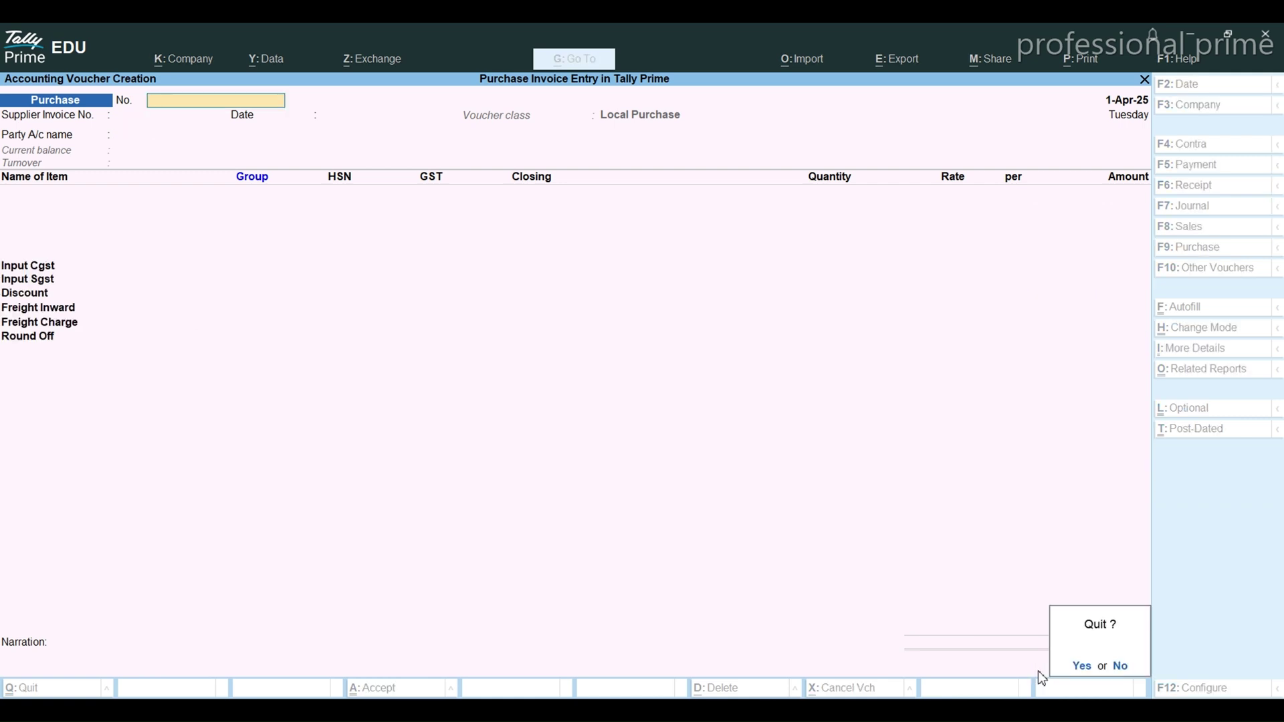
pyautogui.press('Return')
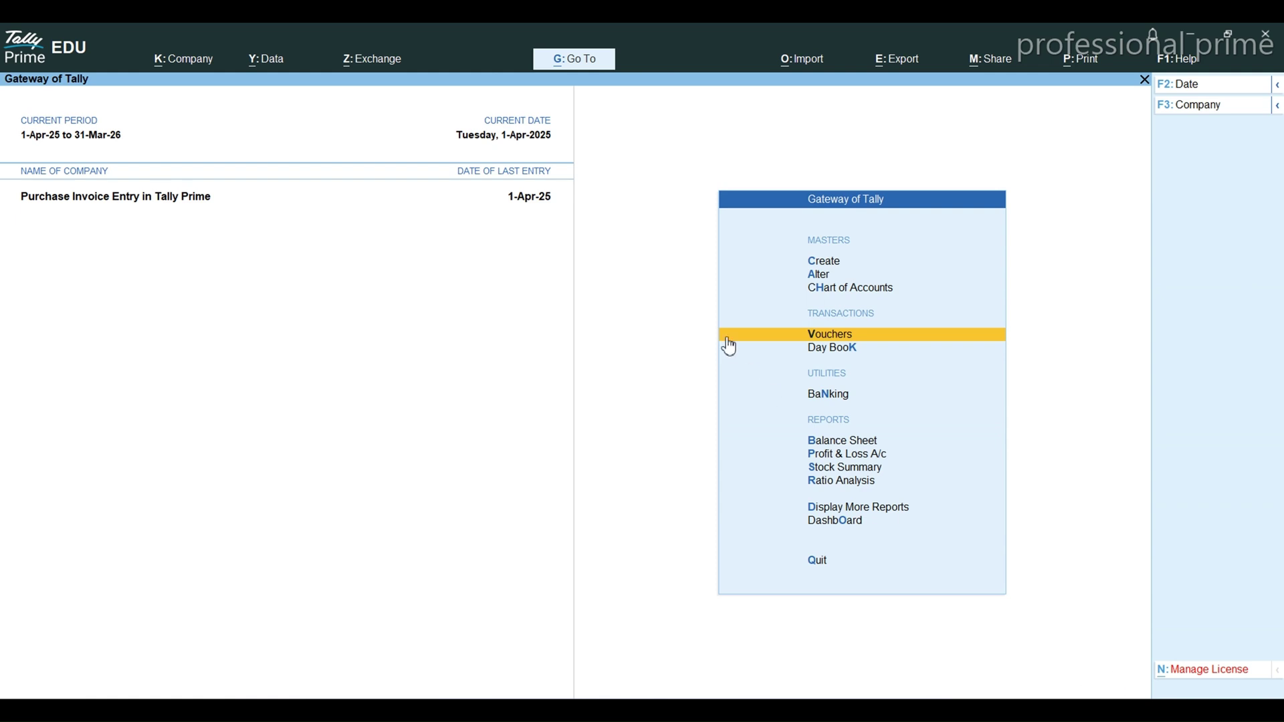
pyautogui.press('d')
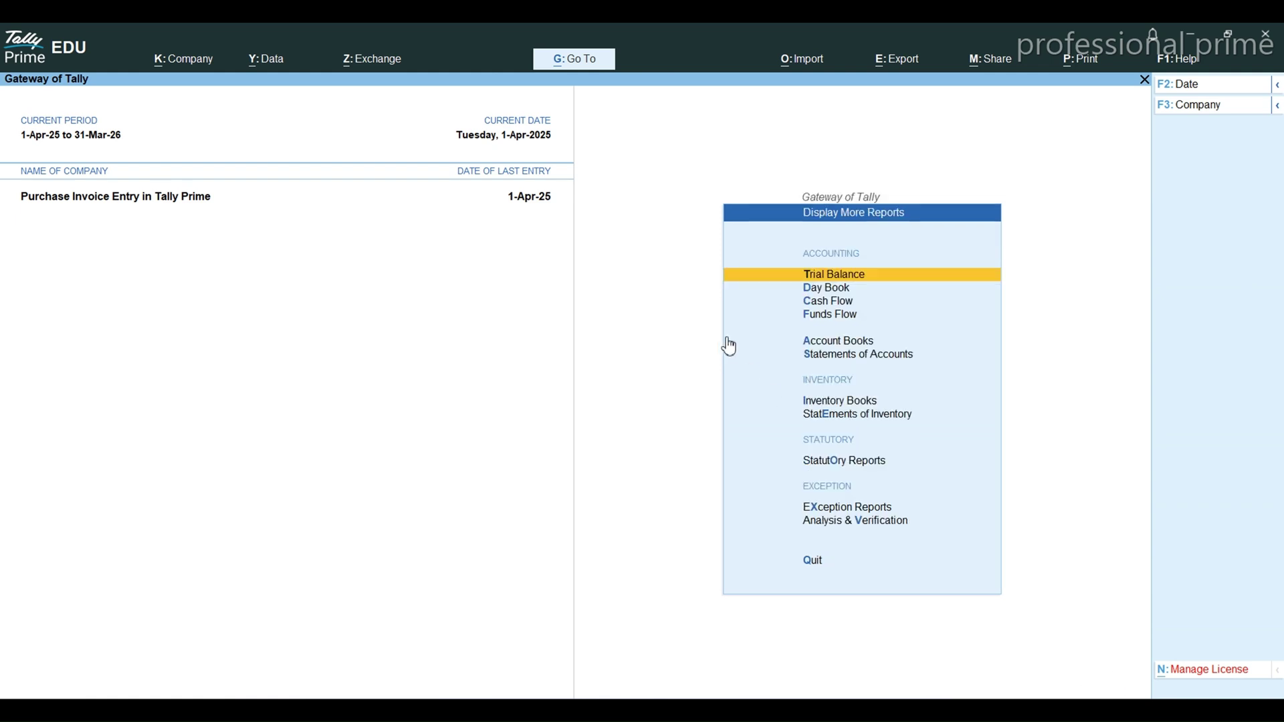
pyautogui.press('a')
pyautogui.press('l')
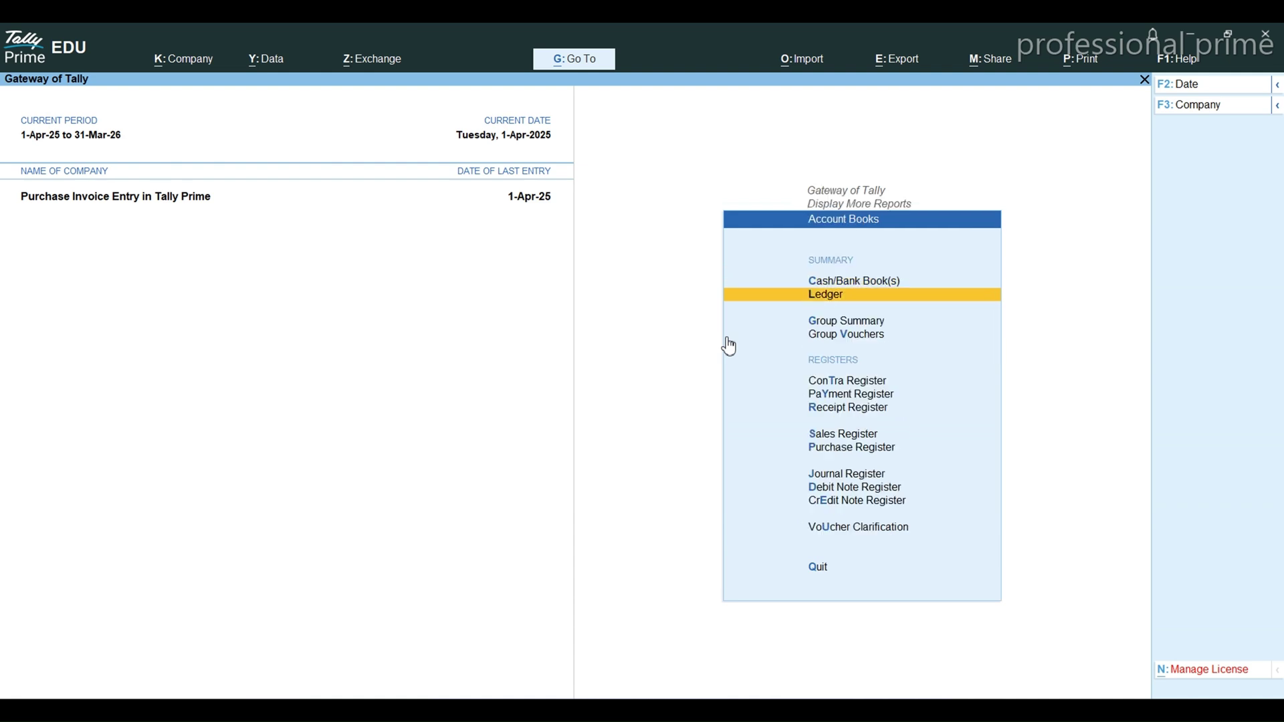
pyautogui.press('Down')
pyautogui.press('Down')
pyautogui.press('Down')
pyautogui.press('Down')
pyautogui.press('Down')
pyautogui.press('Down')
pyautogui.press('Down')
pyautogui.press('Down')
pyautogui.press('Down')
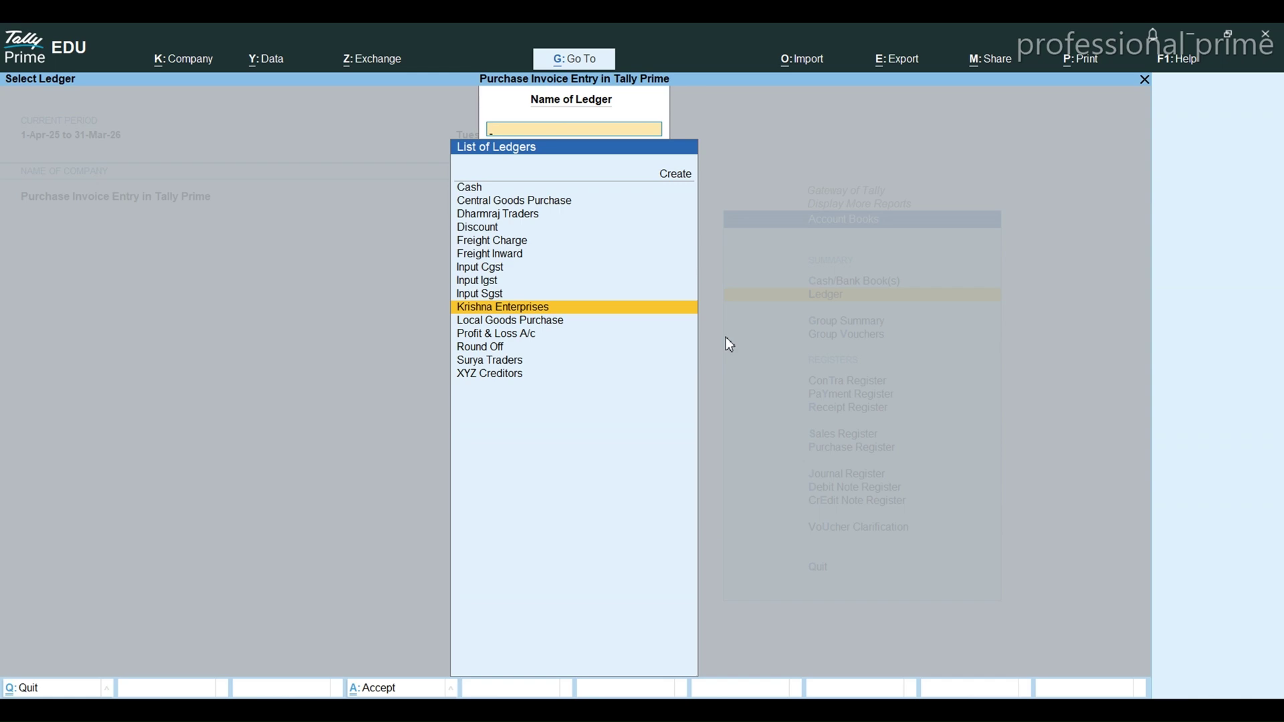
pyautogui.press('Return')
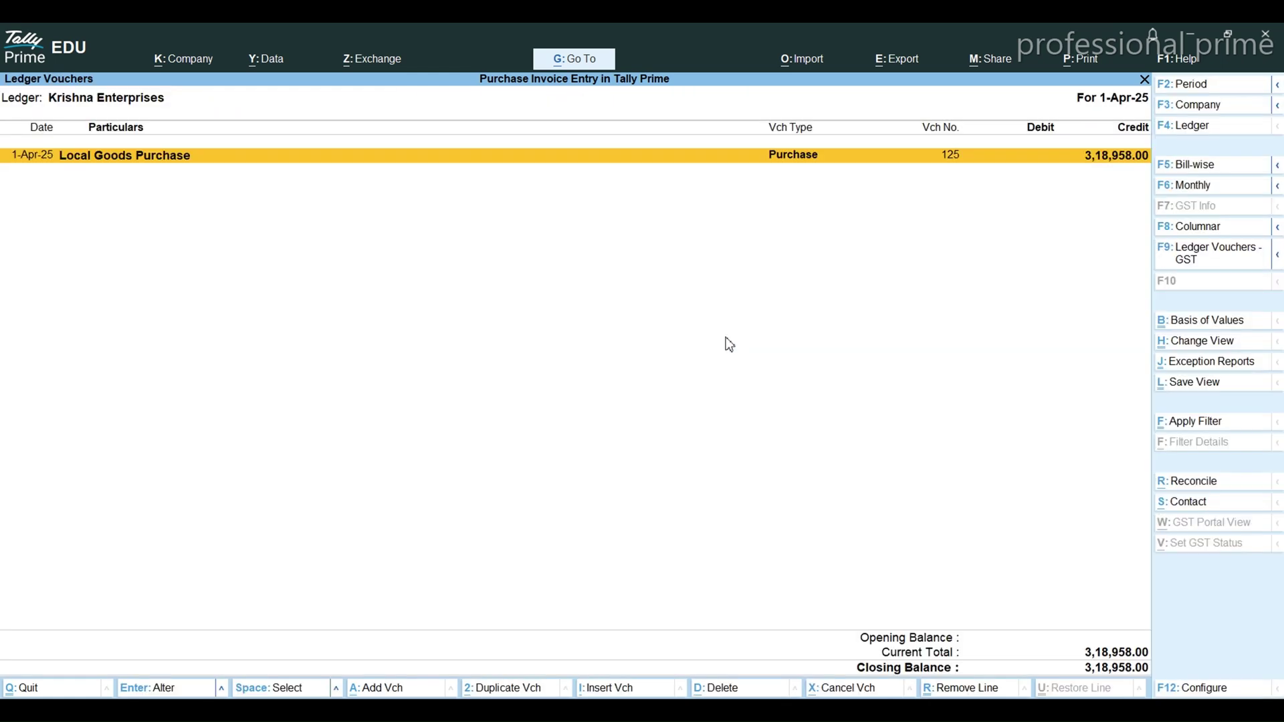
# - Open the Local Goods Purchase voucher from the ledger and review its GST - Tax Analysis line by line
pyautogui.press('Return')
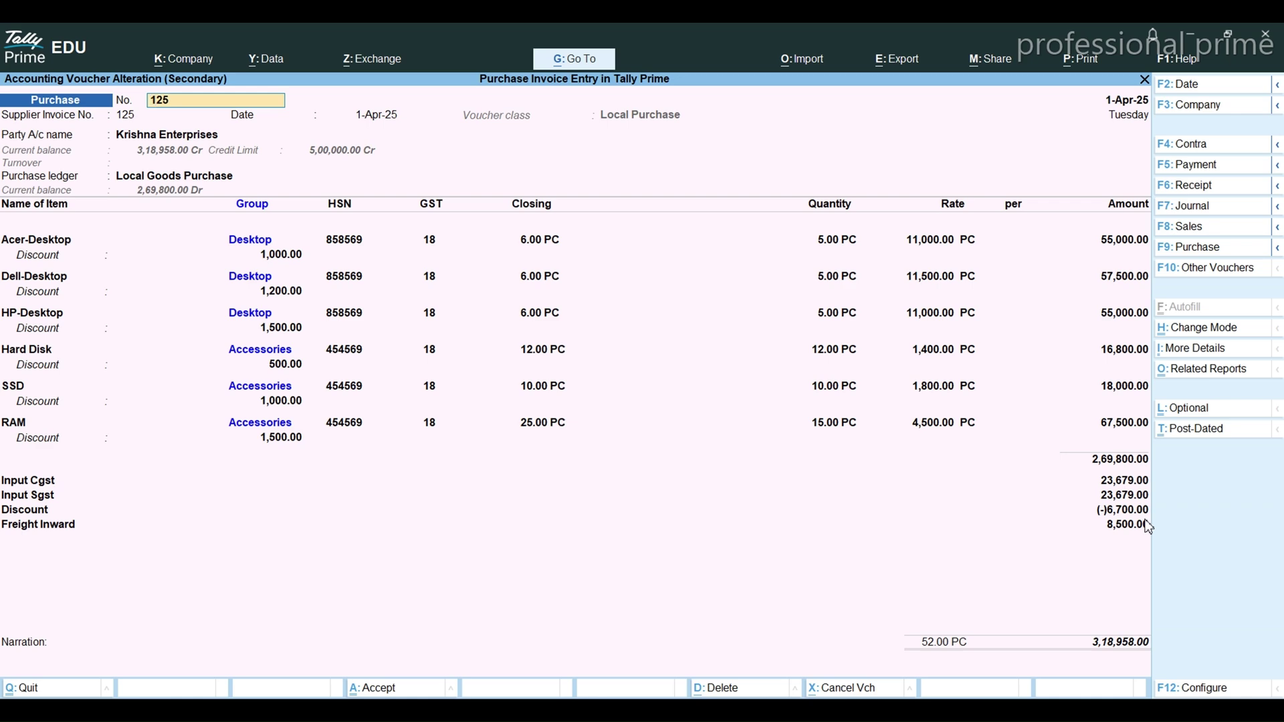
pyautogui.hotkey('ctrl', 'o')
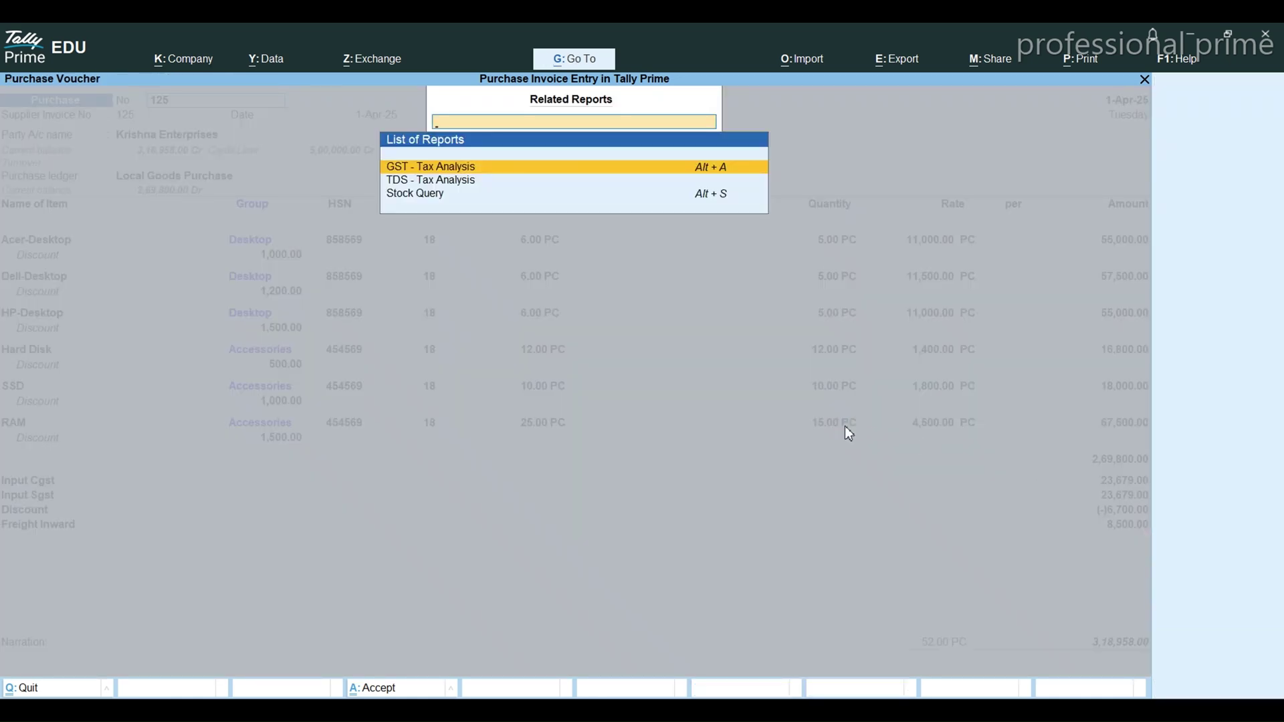
pyautogui.press('Return')
pyautogui.press('Down')
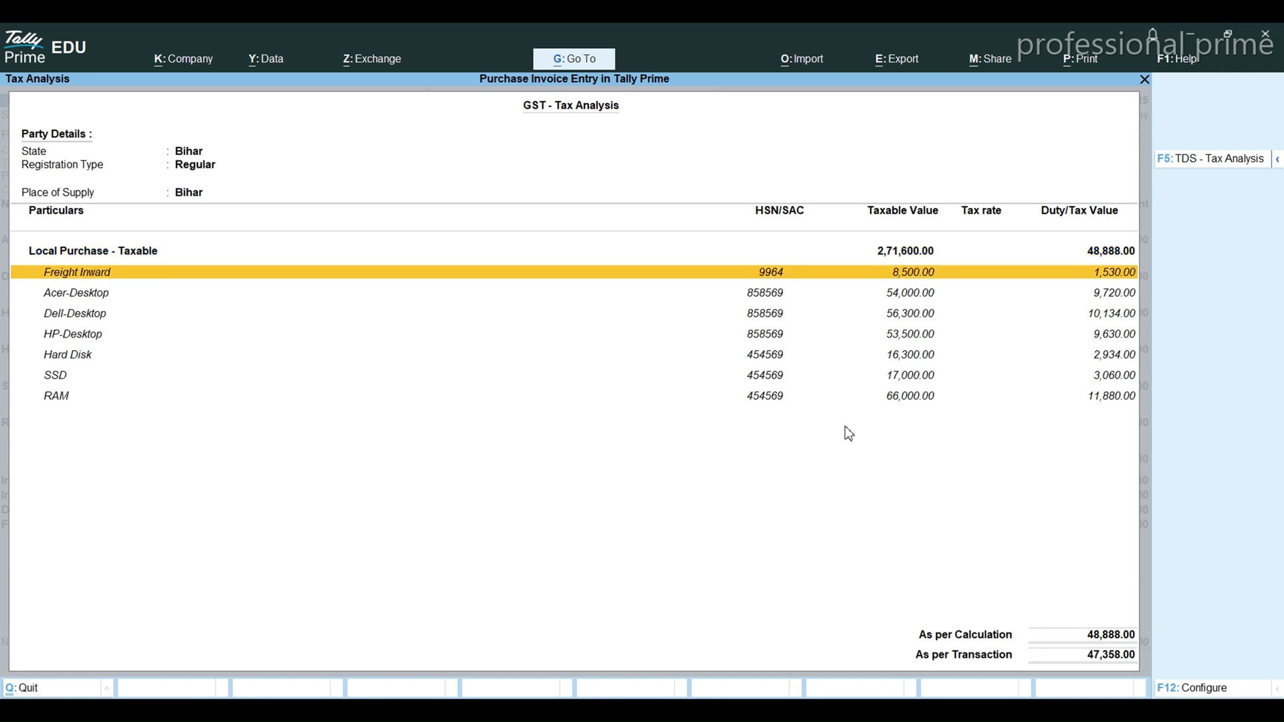
pyautogui.press('Down')
pyautogui.press('Down')
pyautogui.press('Down')
pyautogui.press('Down')
pyautogui.press('Down')
pyautogui.press('Down')
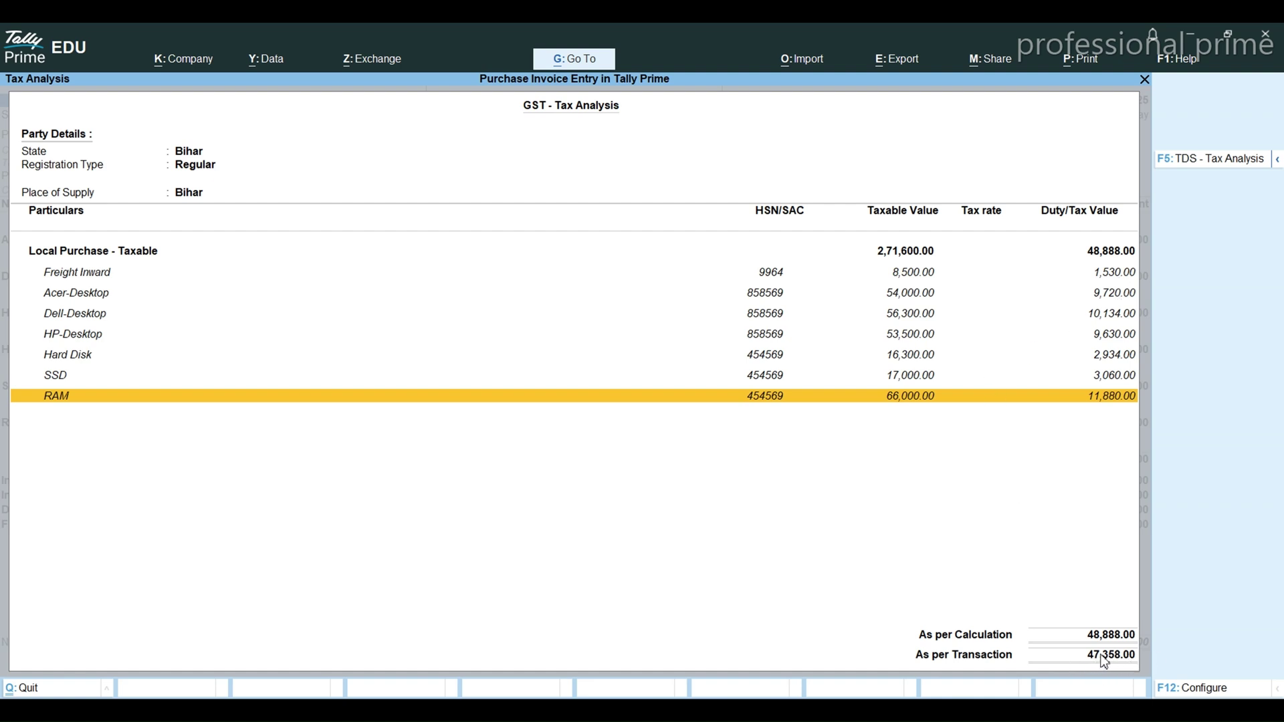
# - Expand the GST - Tax Analysis to full detail and examine the discount, CGST and SGST breakdown up to Freight Inward
pyautogui.hotkey('alt', 'F5')
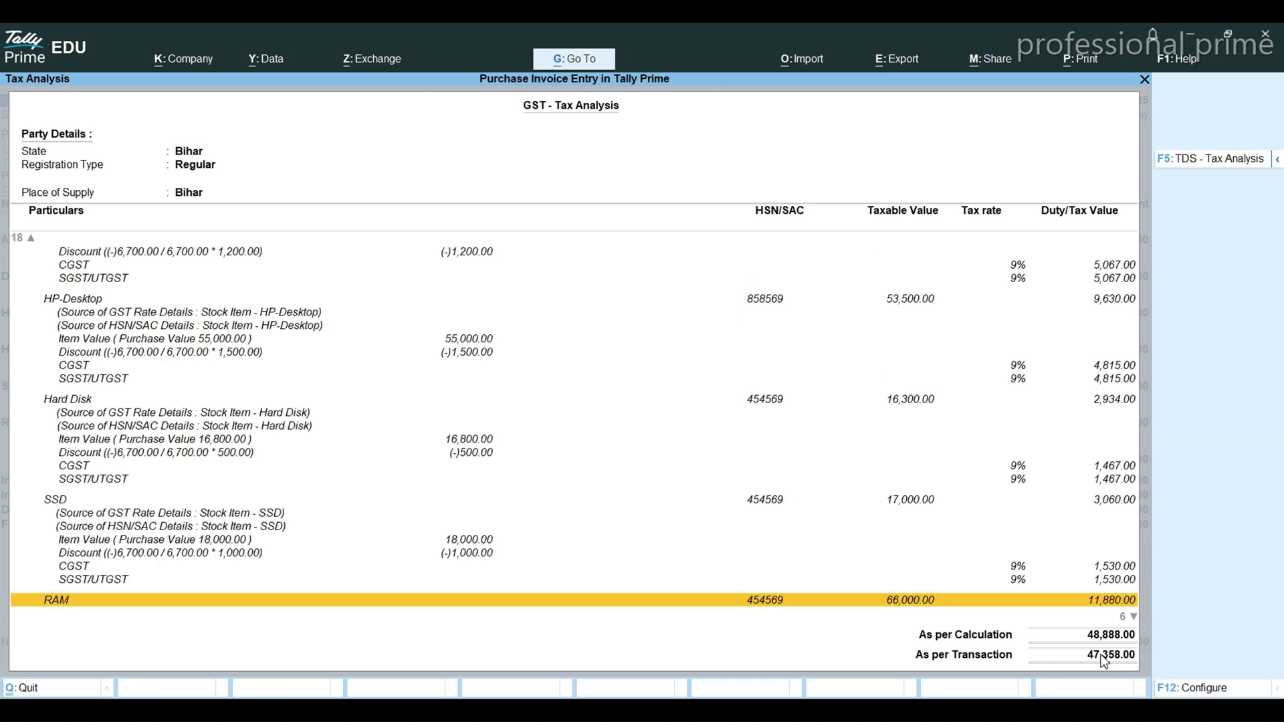
pyautogui.press('Up')
pyautogui.press('Up')
pyautogui.press('Up')
pyautogui.press('Up')
pyautogui.press('Up')
pyautogui.press('Up')
pyautogui.press('Up')
pyautogui.press('Up')
pyautogui.press('Up')
pyautogui.press('Up')
pyautogui.press('Up')
pyautogui.press('Up')
pyautogui.press('Up')
pyautogui.press('Up')
pyautogui.press('Up')
pyautogui.press('Up')
pyautogui.press('Up')
pyautogui.press('Up')
pyautogui.press('Up')
pyautogui.press('Up')
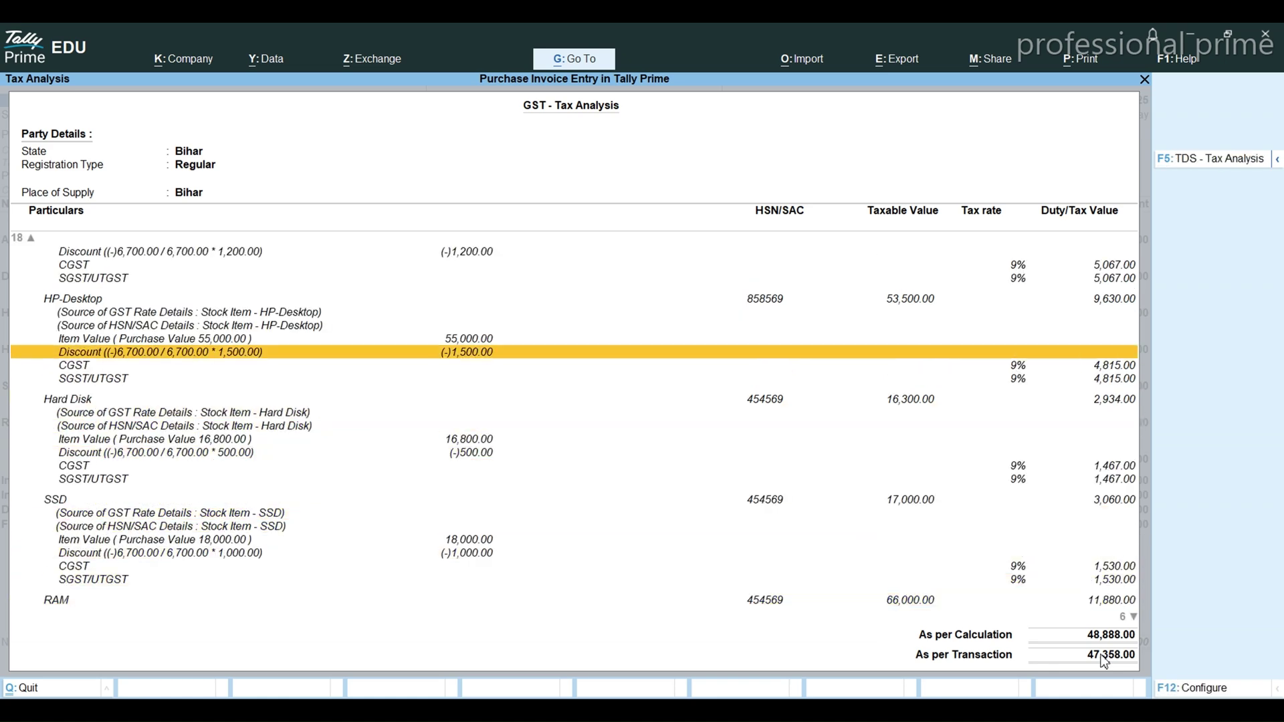
pyautogui.press('Up')
pyautogui.press('Up')
pyautogui.press('Up')
pyautogui.press('Up')
pyautogui.press('Up')
pyautogui.press('Up')
pyautogui.press('Up')
pyautogui.press('Up')
pyautogui.press('Up')
pyautogui.press('Up')
pyautogui.press('Up')
pyautogui.press('Up')
pyautogui.press('Up')
pyautogui.press('Up')
pyautogui.press('Up')
pyautogui.press('Up')
pyautogui.press('Up')
pyautogui.press('Up')
pyautogui.press('Up')
pyautogui.press('Up')
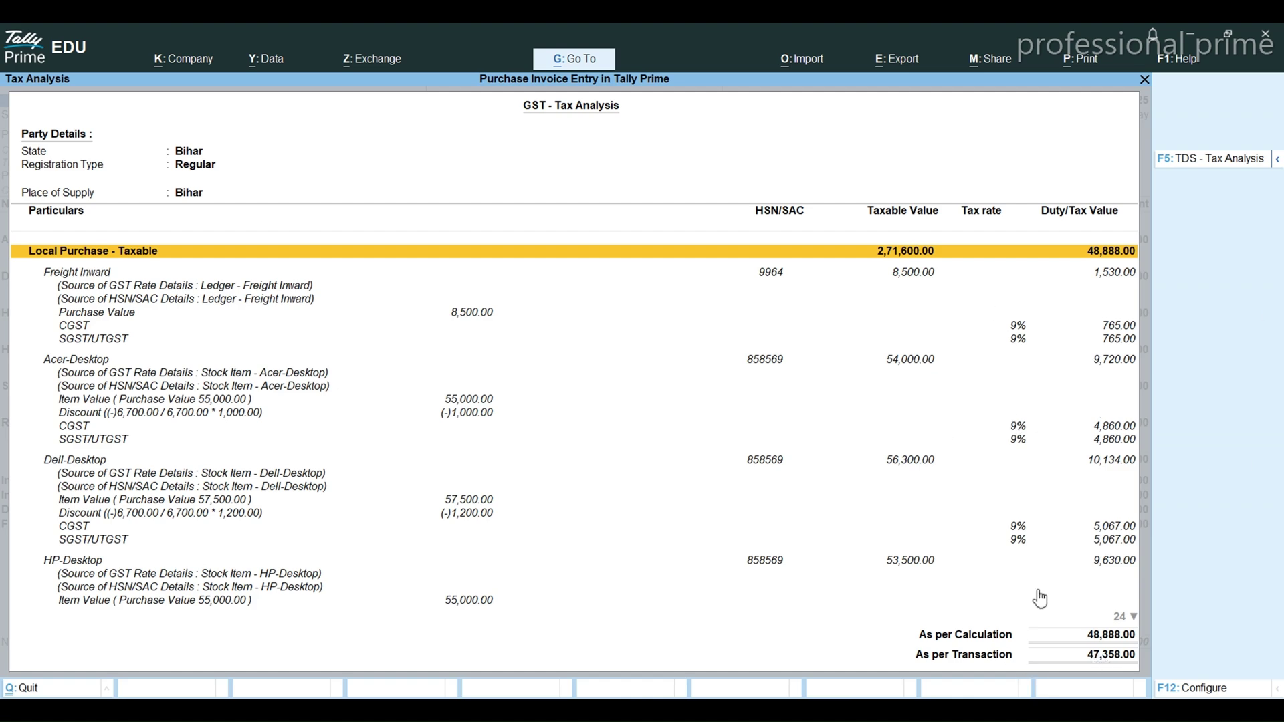
# - Return to the purchase voucher and reopen its GST - Tax Analysis in the detailed view
pyautogui.press('Escape')
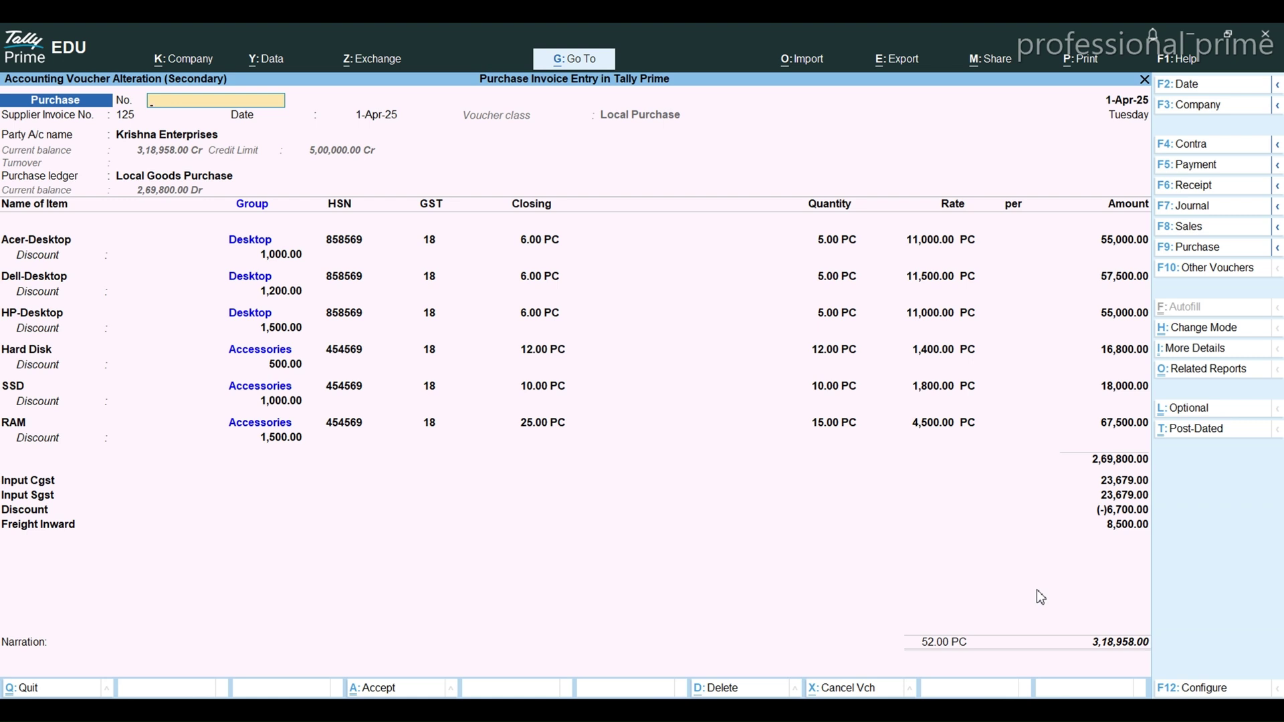
pyautogui.hotkey('ctrl', 'o')
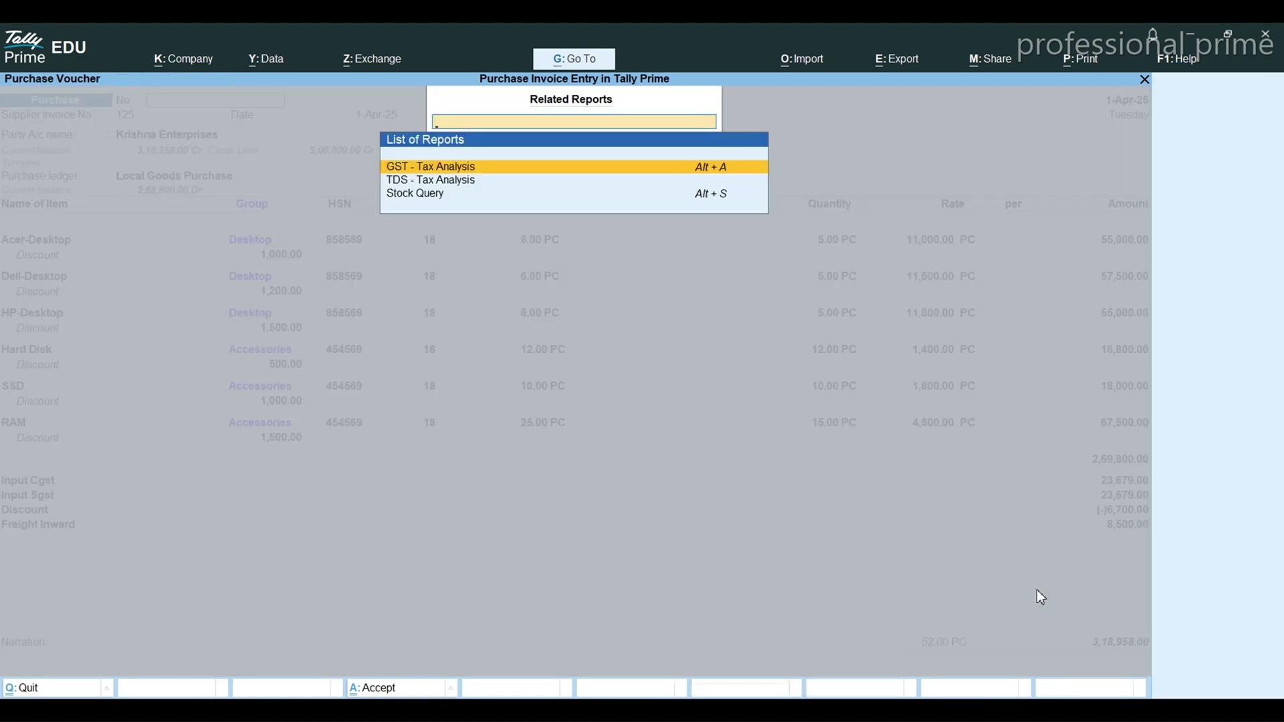
pyautogui.press('Return')
pyautogui.hotkey('alt', 'F5')
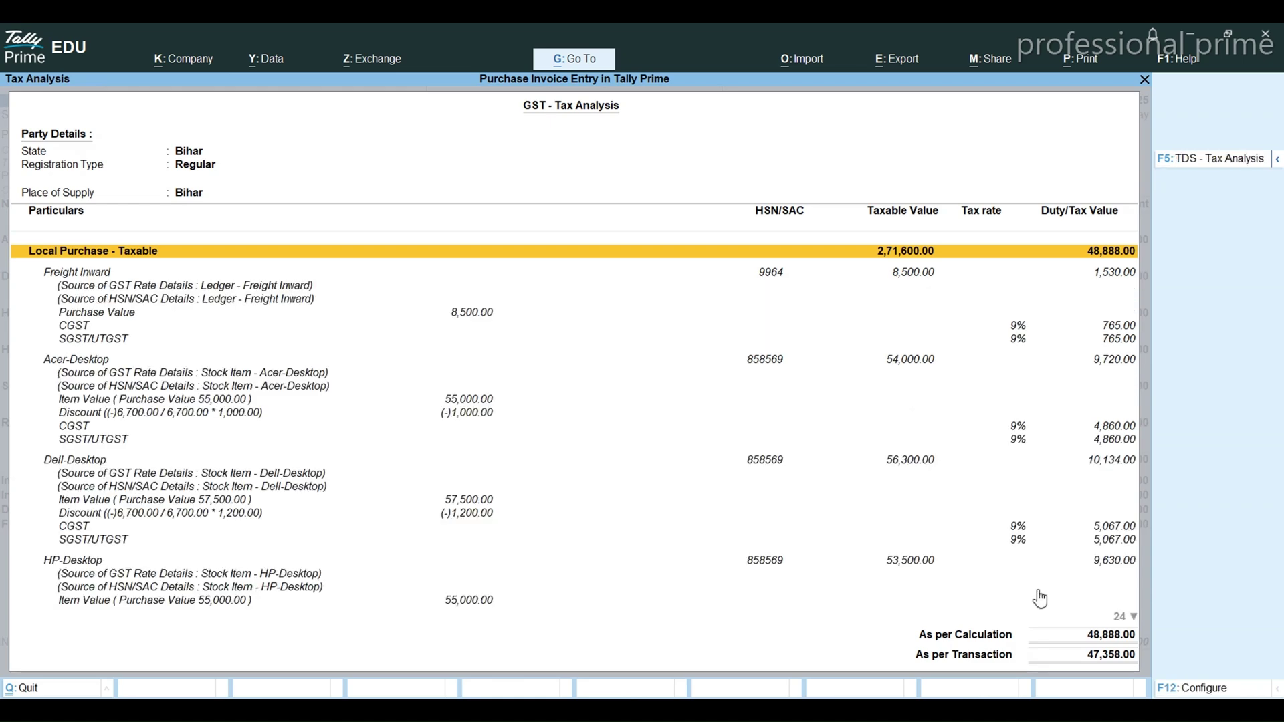
# - Look down the detailed GST - Tax Analysis, quit the purchase voucher unchanged and return to the Gateway of Tally
pyautogui.scroll(-8, 1039, 596)
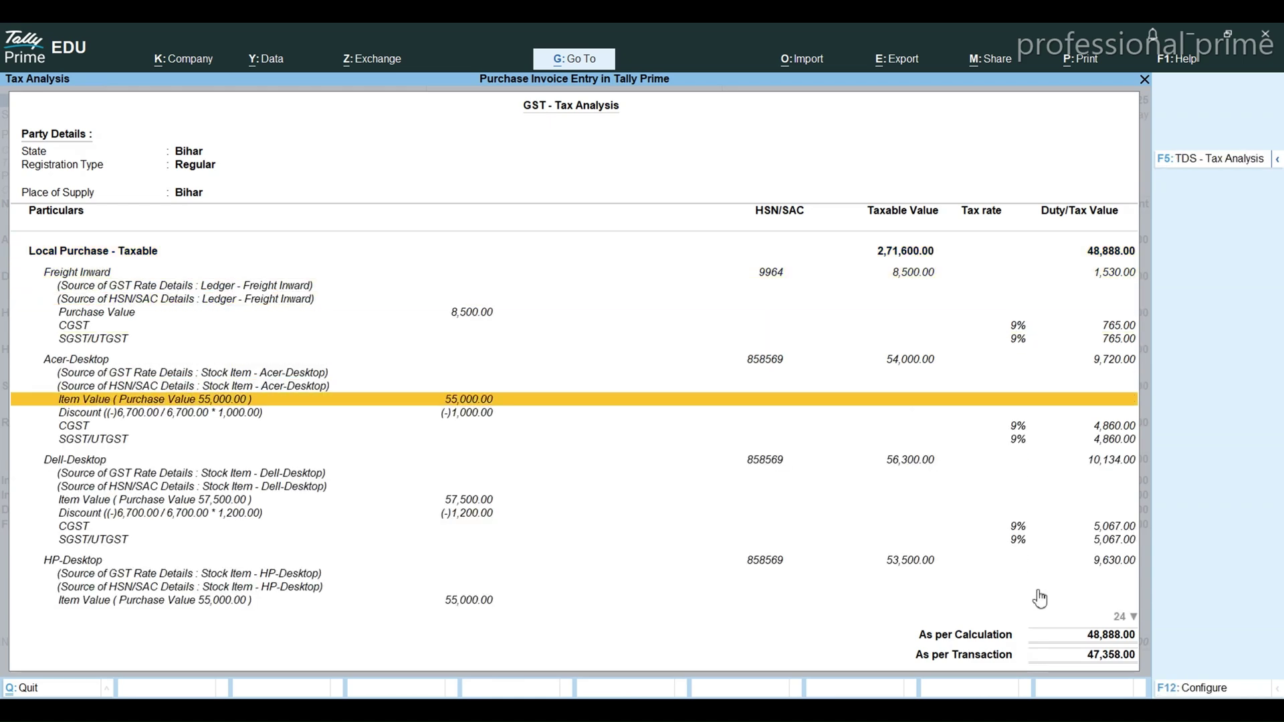
pyautogui.scroll(-3, 1039, 596)
pyautogui.press('Escape')
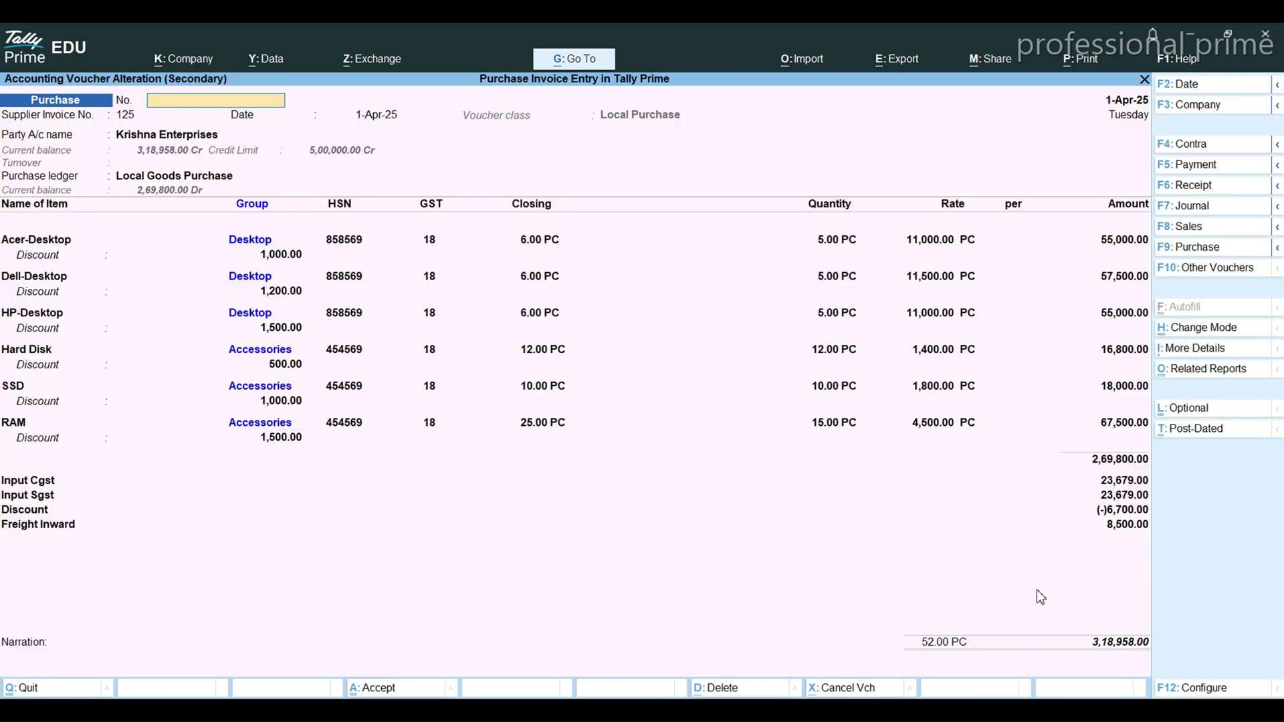
pyautogui.press('Escape')
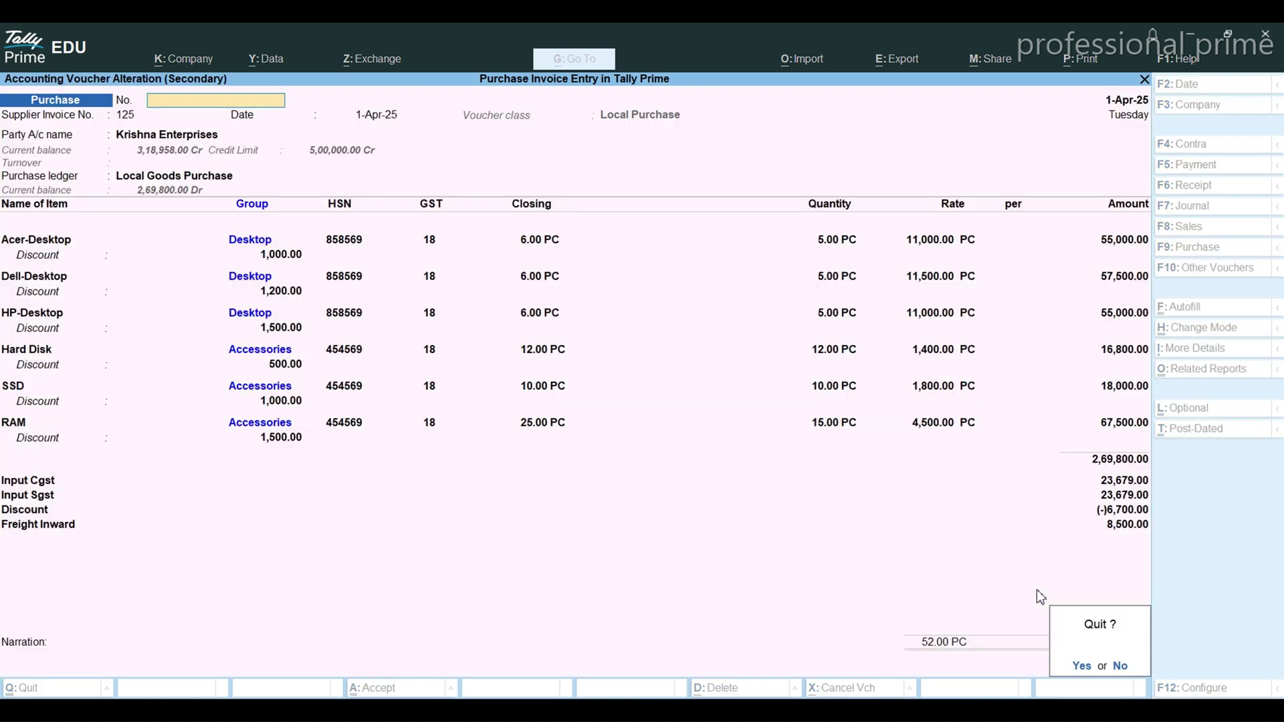
pyautogui.press('y')
pyautogui.press('Escape')
pyautogui.press('Escape')
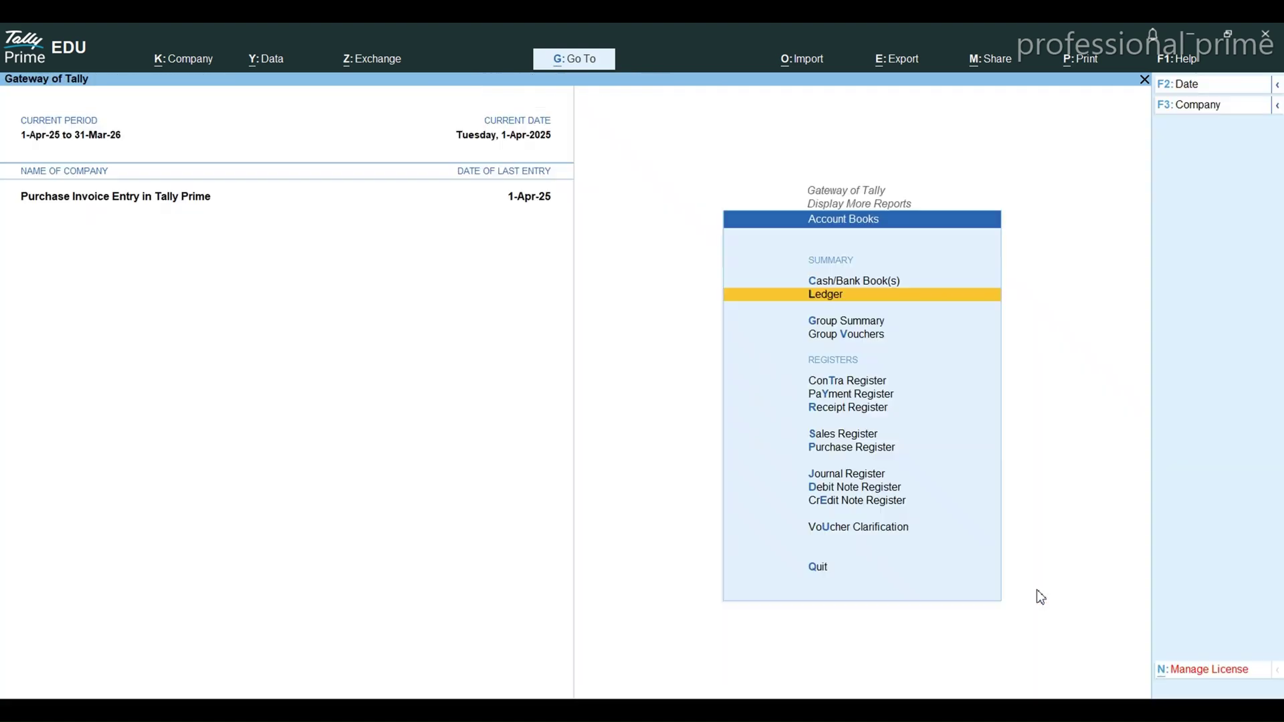
pyautogui.press('Escape')
pyautogui.press('Escape')
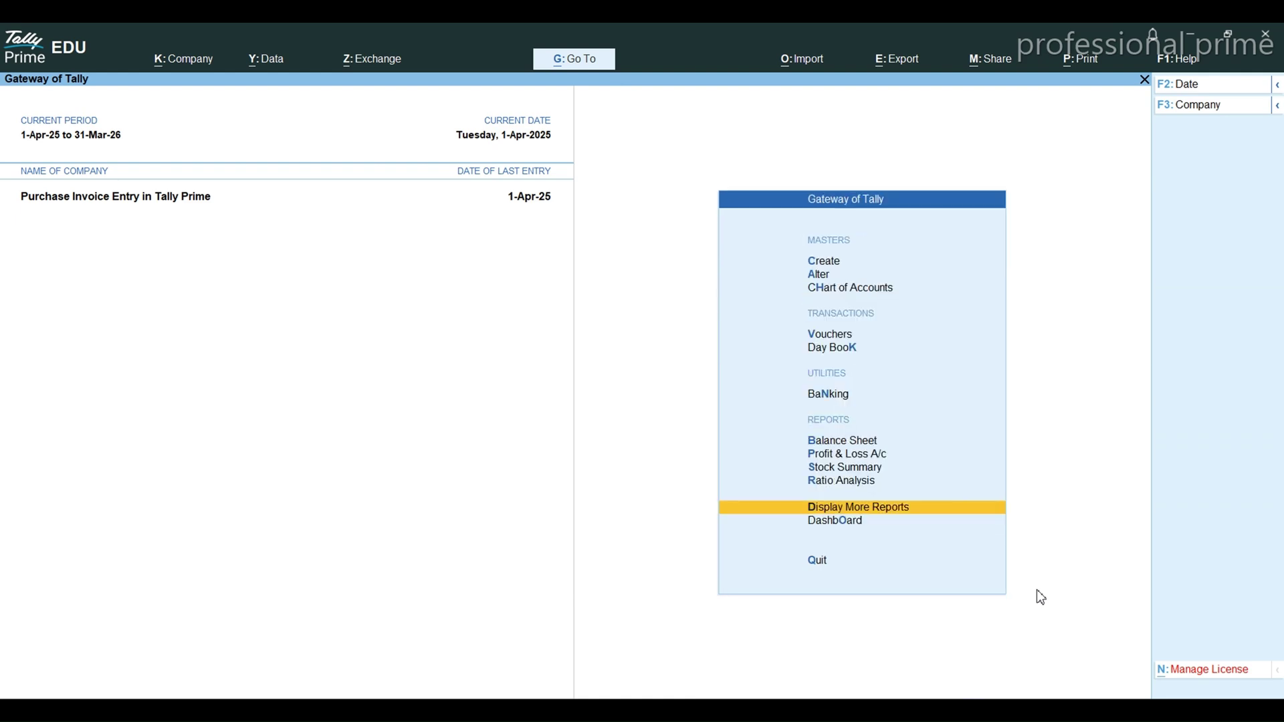
# - Check the topic list in the Word document, and display Tally's Profit & Loss A/c in the detailed view
pyautogui.hotkey('alt', 'Tab')
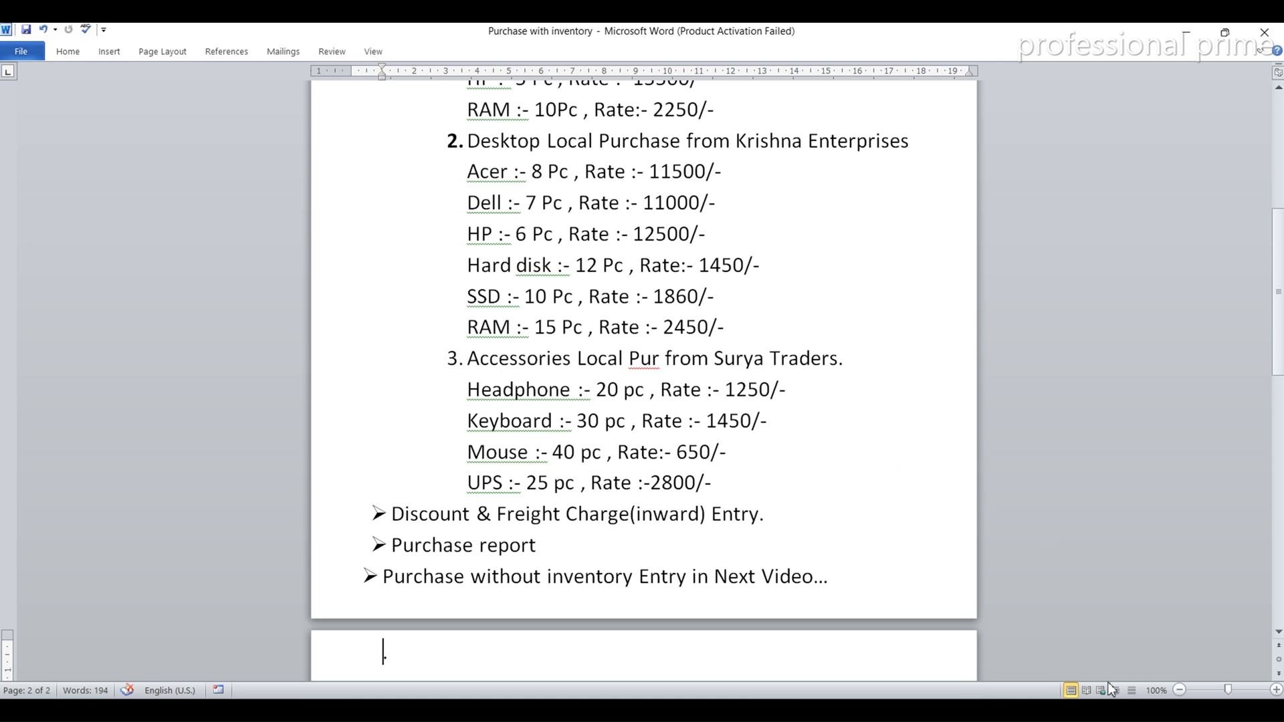
pyautogui.scroll(1, 1109, 669)
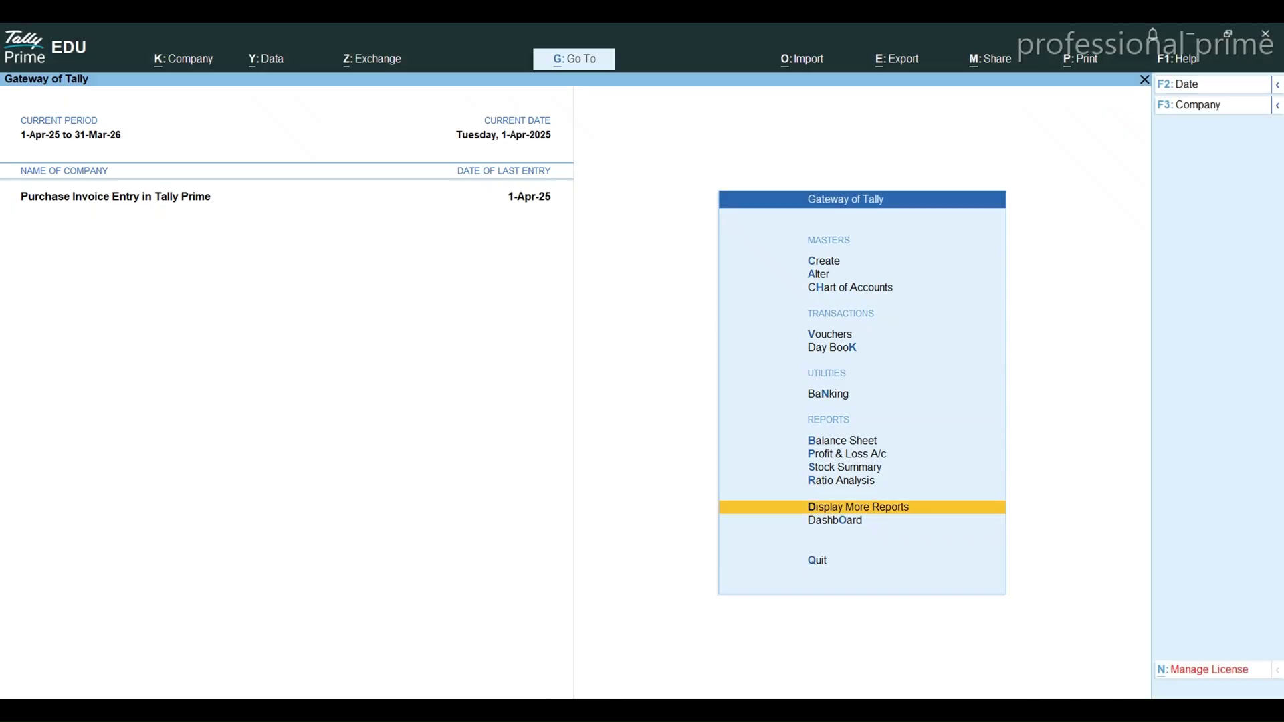
pyautogui.press('p')
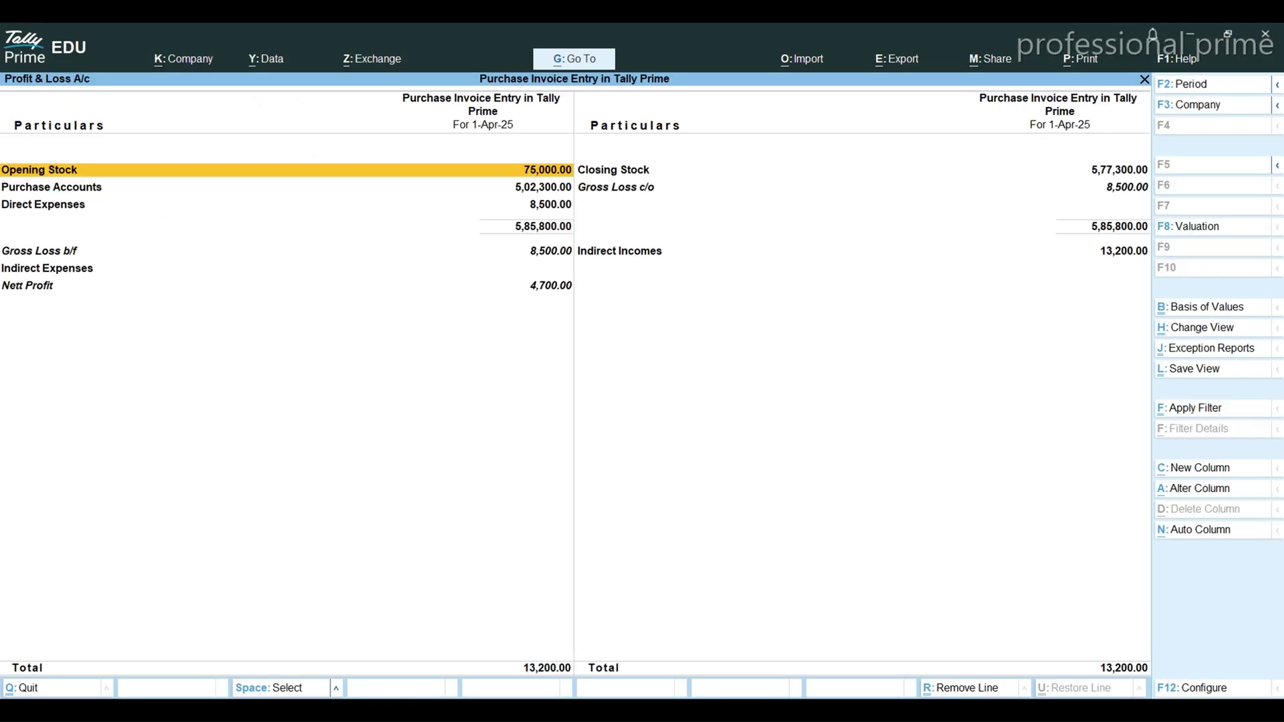
pyautogui.press('Down')
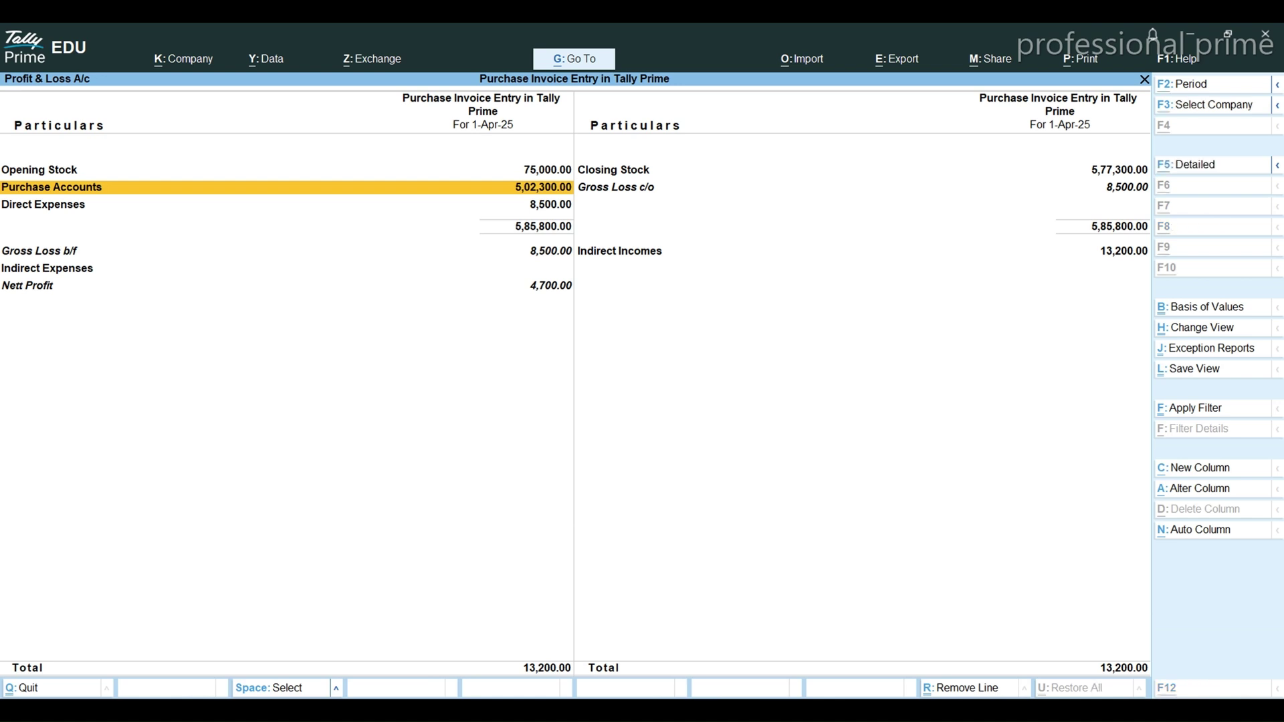
pyautogui.hotkey('alt', 'F5')
# - Open the Purchase Accounts group summary, compare Central and Local Goods Purchase, and return to the Profit & Loss A/c
pyautogui.press('Return')
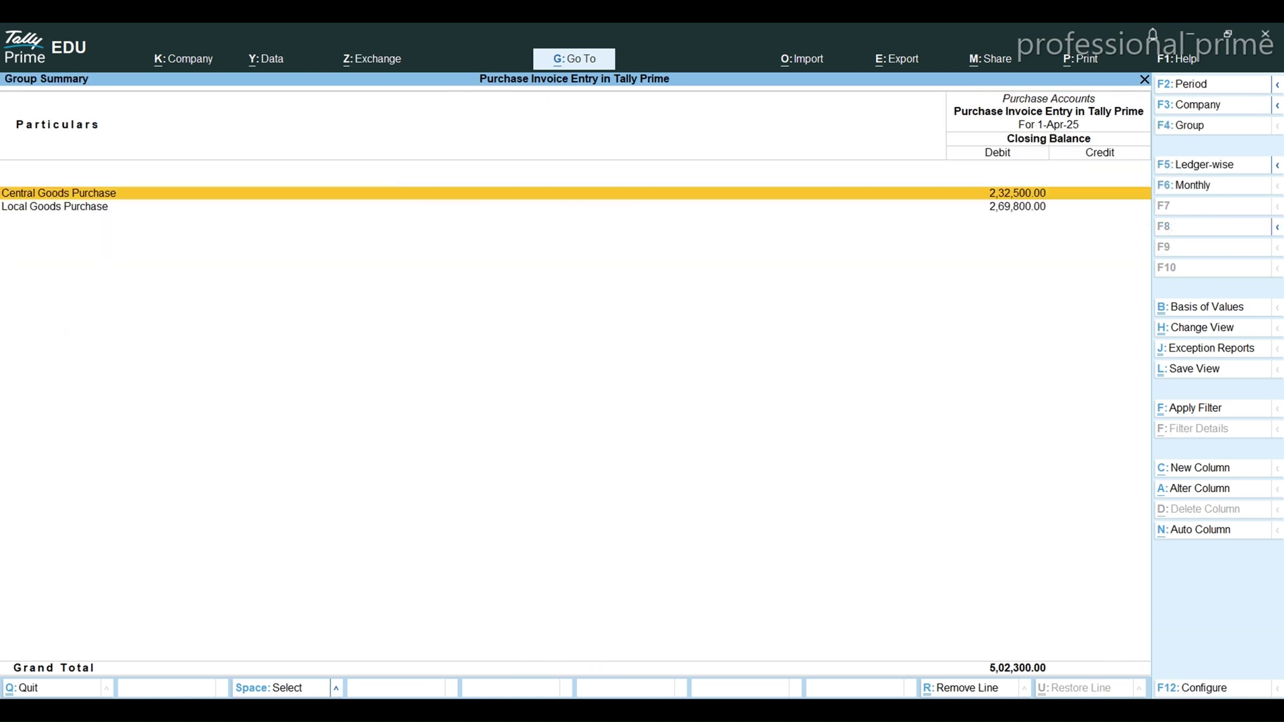
pyautogui.press('Down')
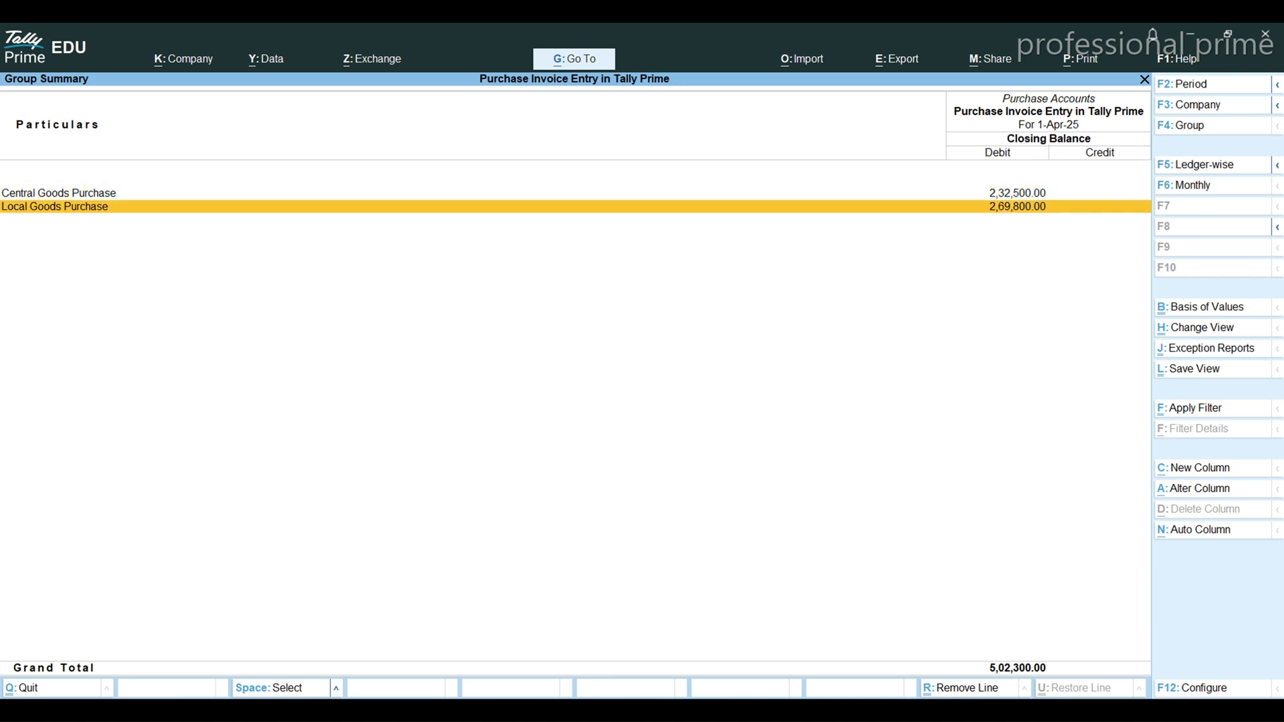
pyautogui.press('Up')
pyautogui.press('Down')
pyautogui.press('Escape')
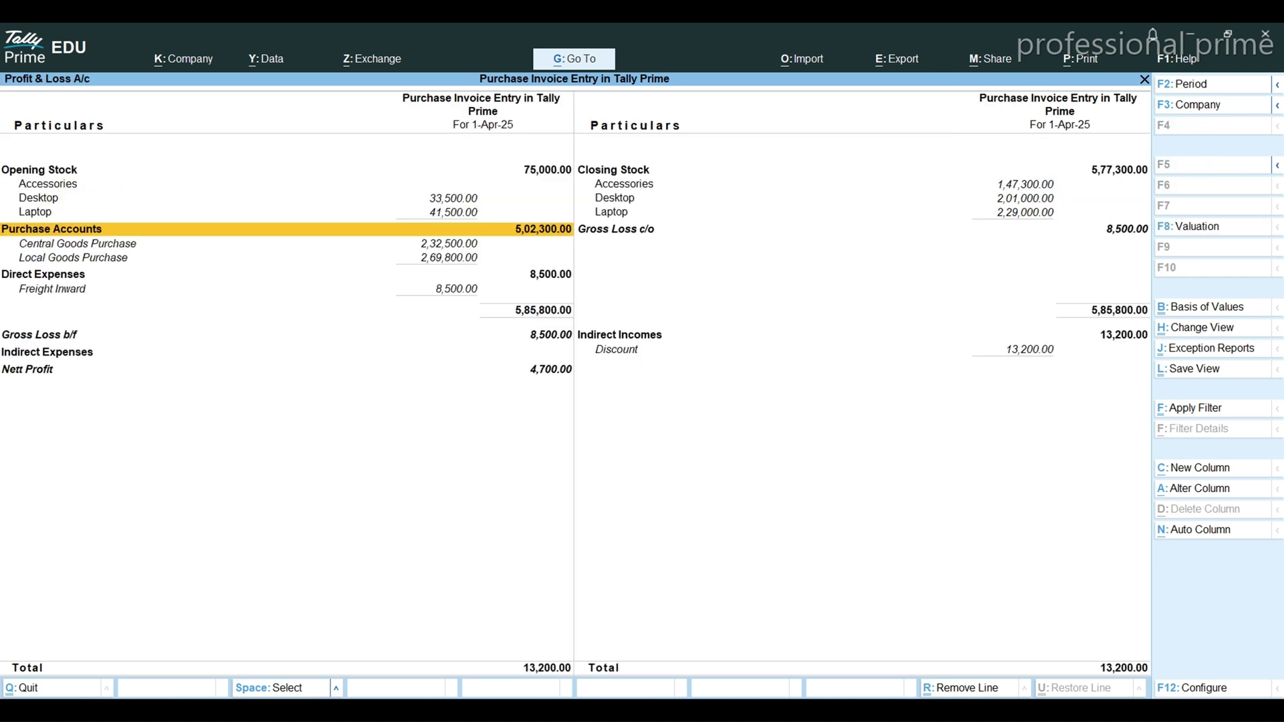
# - Examine the income side of the Profit & Loss A/c from Closing Stock to the Discount under Indirect Incomes
pyautogui.press('Right')
pyautogui.press('Up')
pyautogui.press('Up')
pyautogui.press('Up')
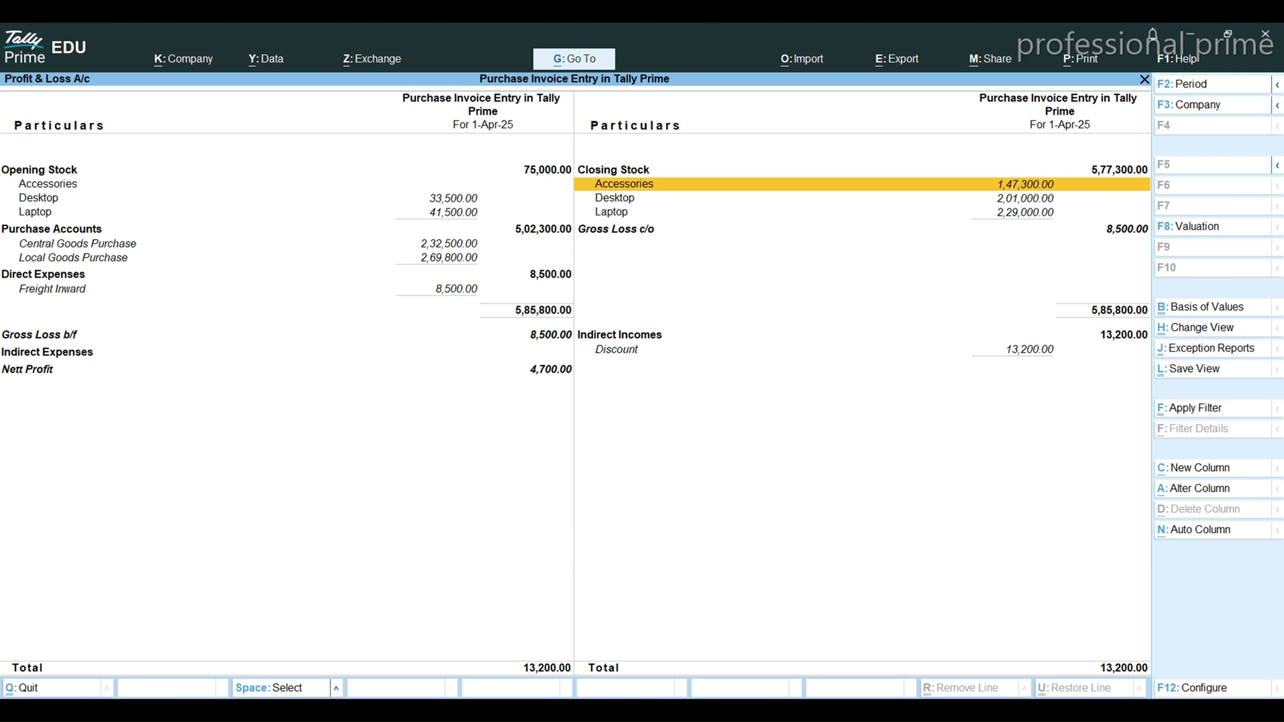
pyautogui.press('Down')
pyautogui.press('Down')
pyautogui.press('Down')
pyautogui.press('Down')
pyautogui.press('Down')
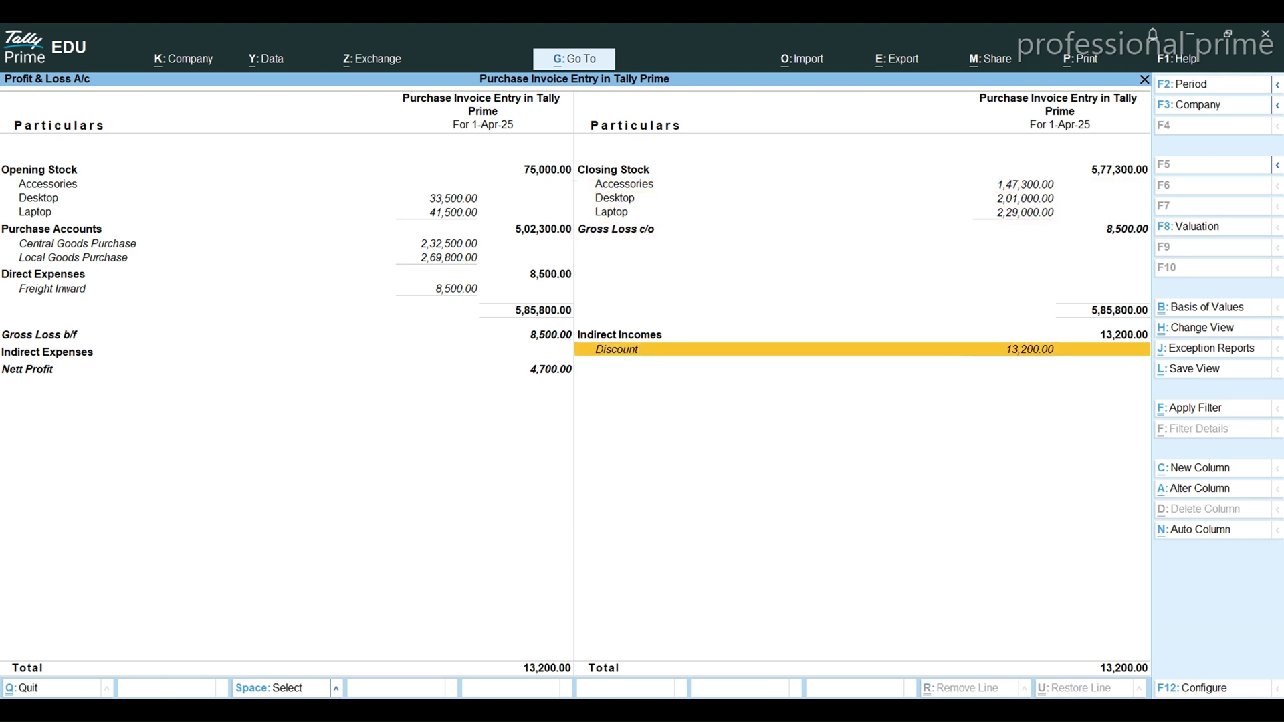
pyautogui.press('Up')
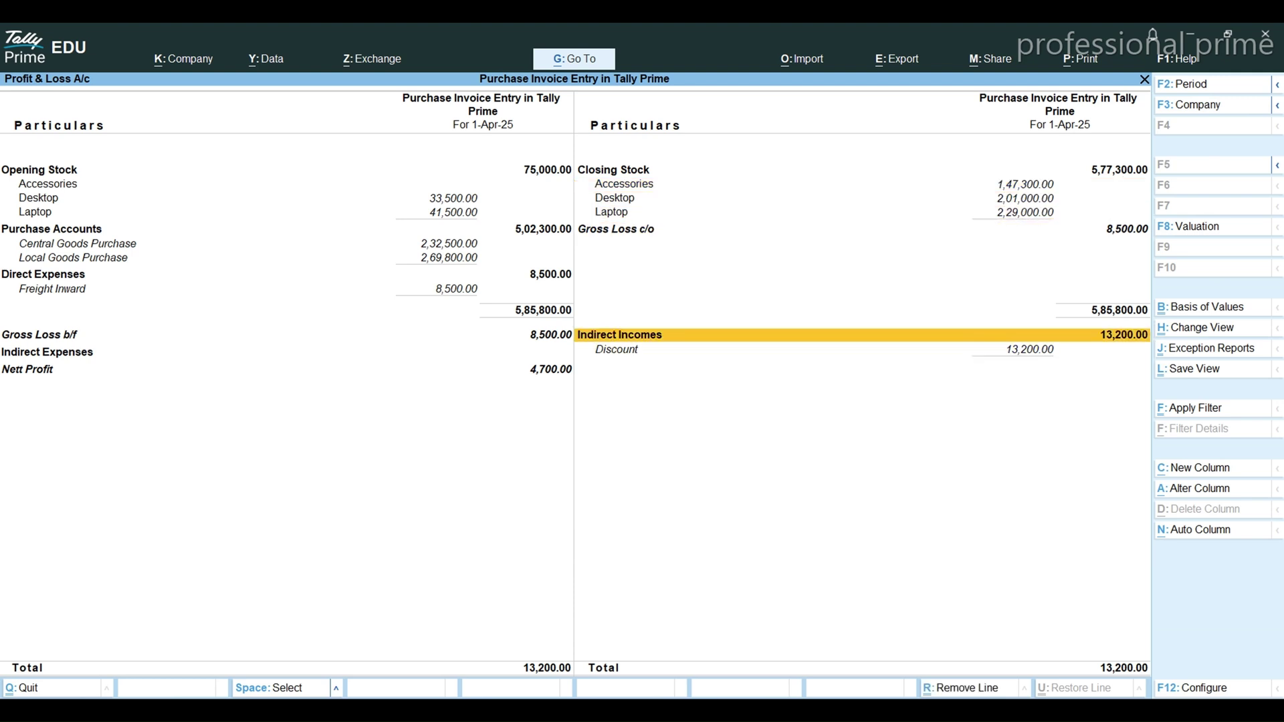
# - Display the April vouchers of the Discount ledger and return to the Profit & Loss A/c
pyautogui.press('Down')
pyautogui.press('Return')
pyautogui.press('Return')
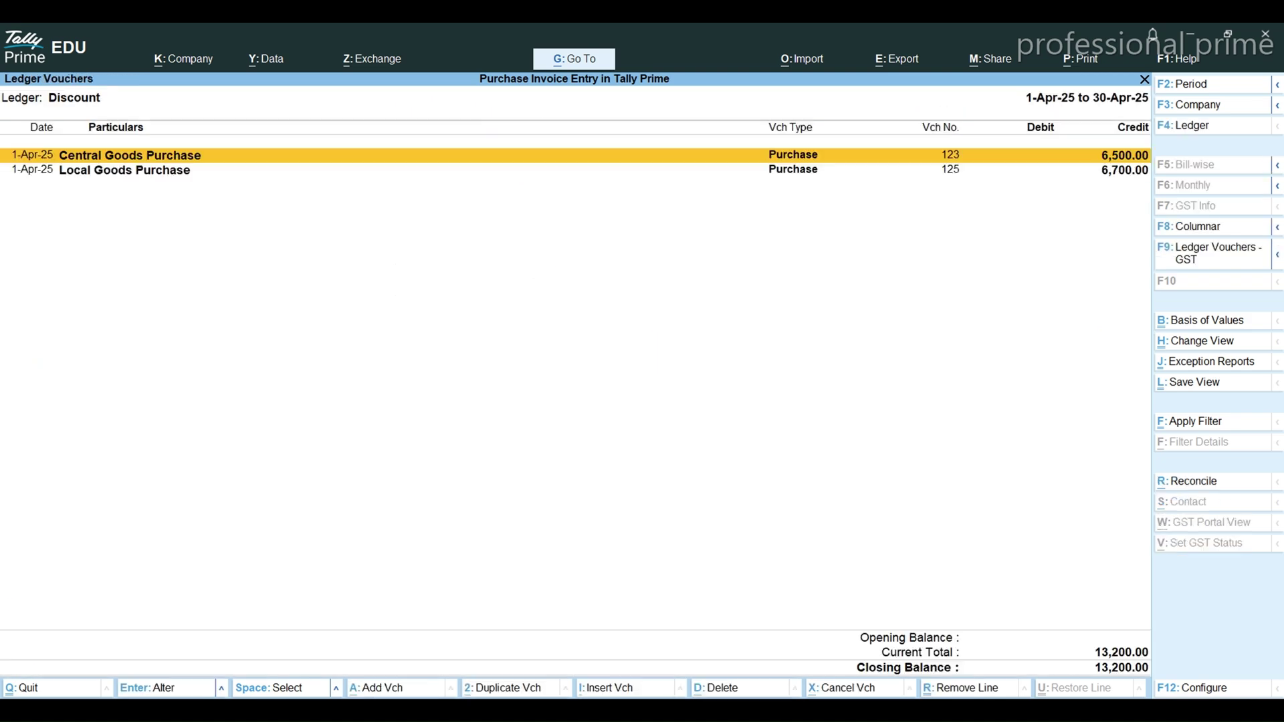
pyautogui.press('Escape')
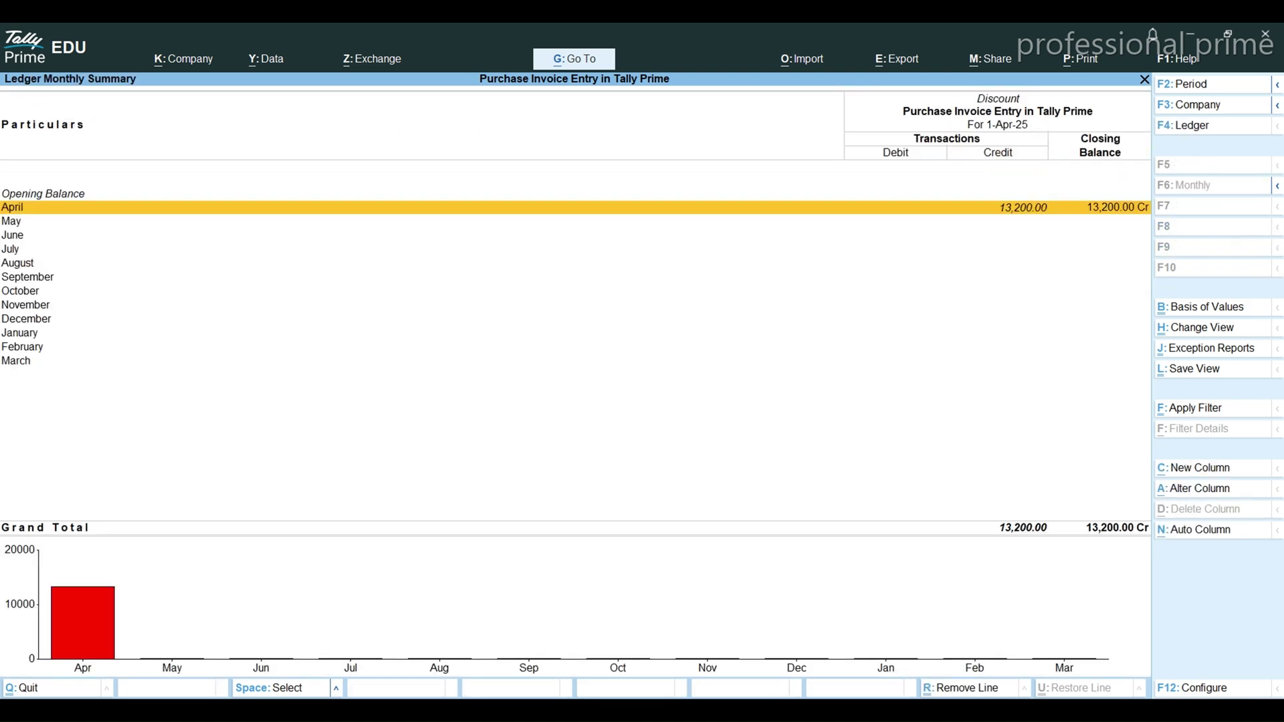
pyautogui.press('Escape')
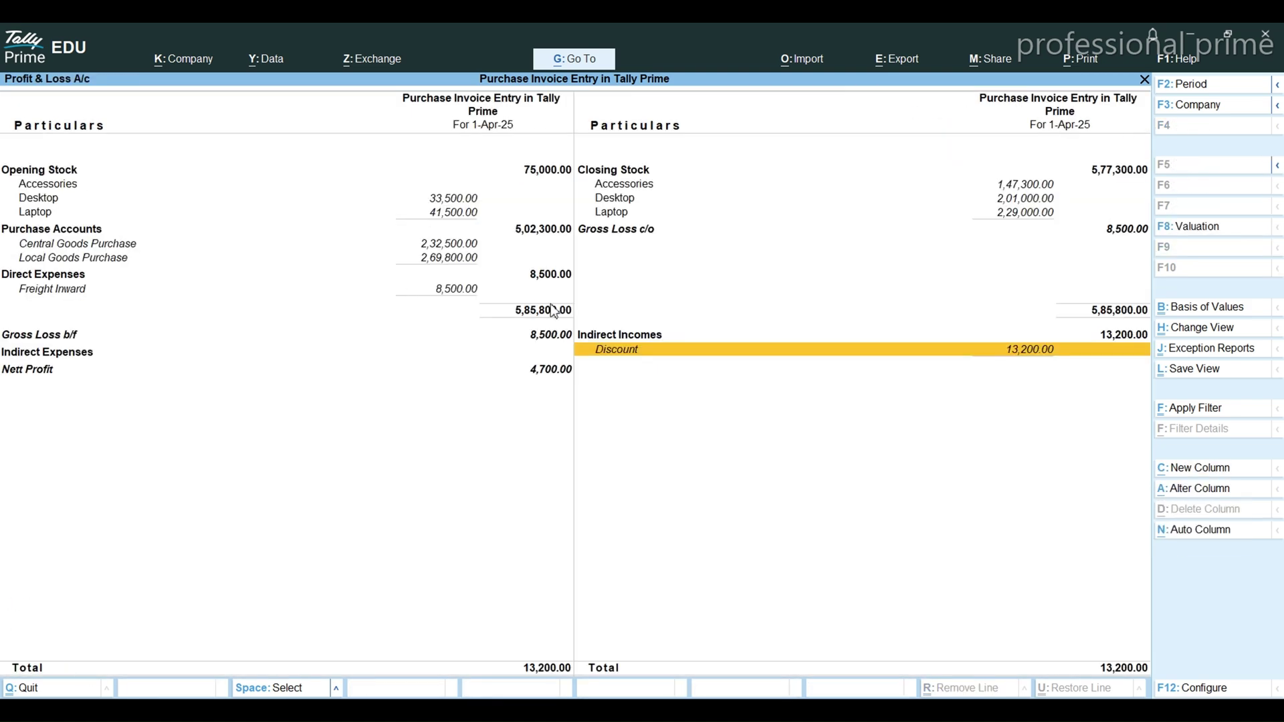
# - Review the expense side of the Profit & Loss A/c from Opening Stock to Freight Inward
pyautogui.press('Home')
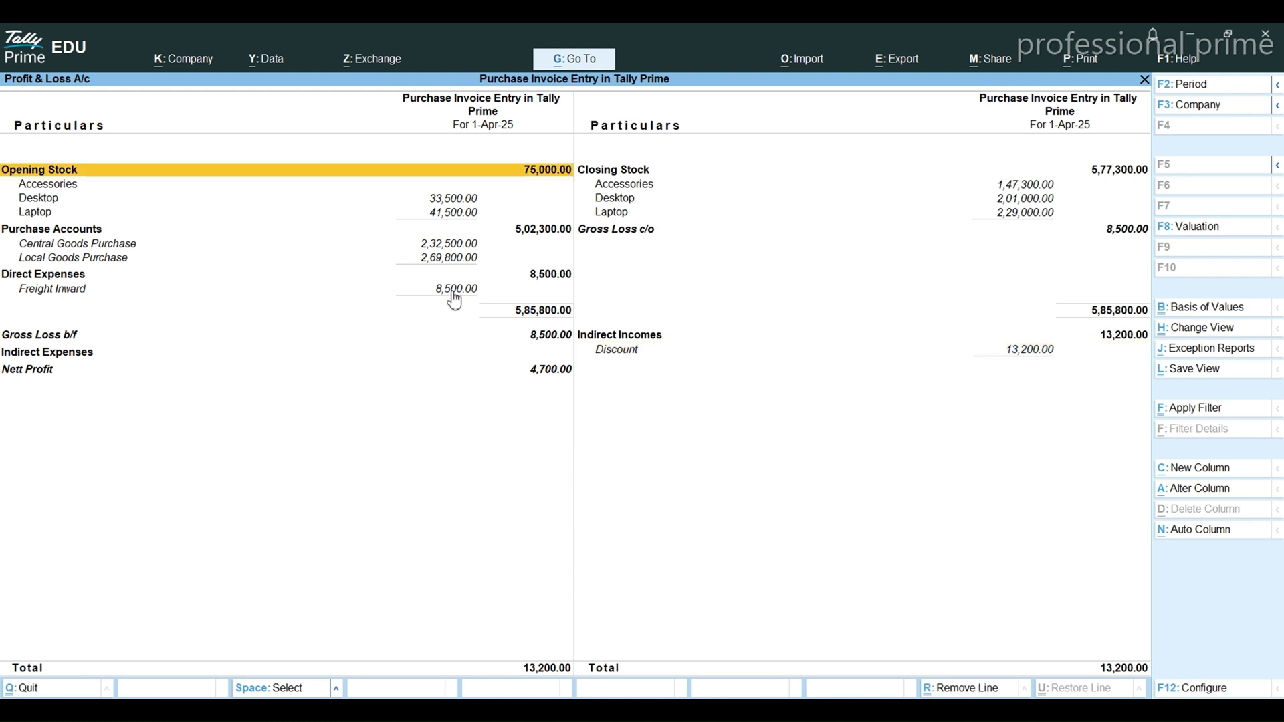
pyautogui.press('Down')
pyautogui.press('Down')
pyautogui.press('Down')
pyautogui.press('Down')
pyautogui.press('Down')
pyautogui.press('Down')
pyautogui.press('Down')
pyautogui.press('Down')
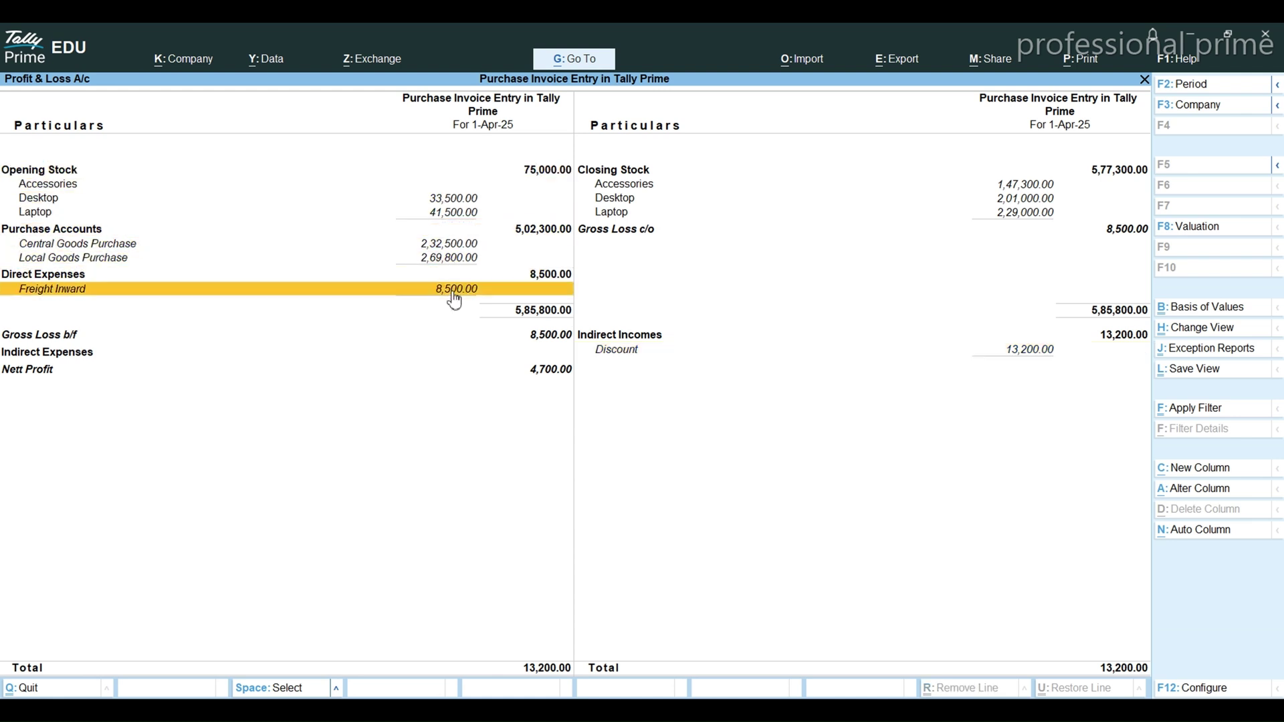
# - Leave the Profit & Loss A/c and open the Current Liabilities group from the Balance Sheet
pyautogui.press('Escape')
pyautogui.press('Up')
pyautogui.press('Return')
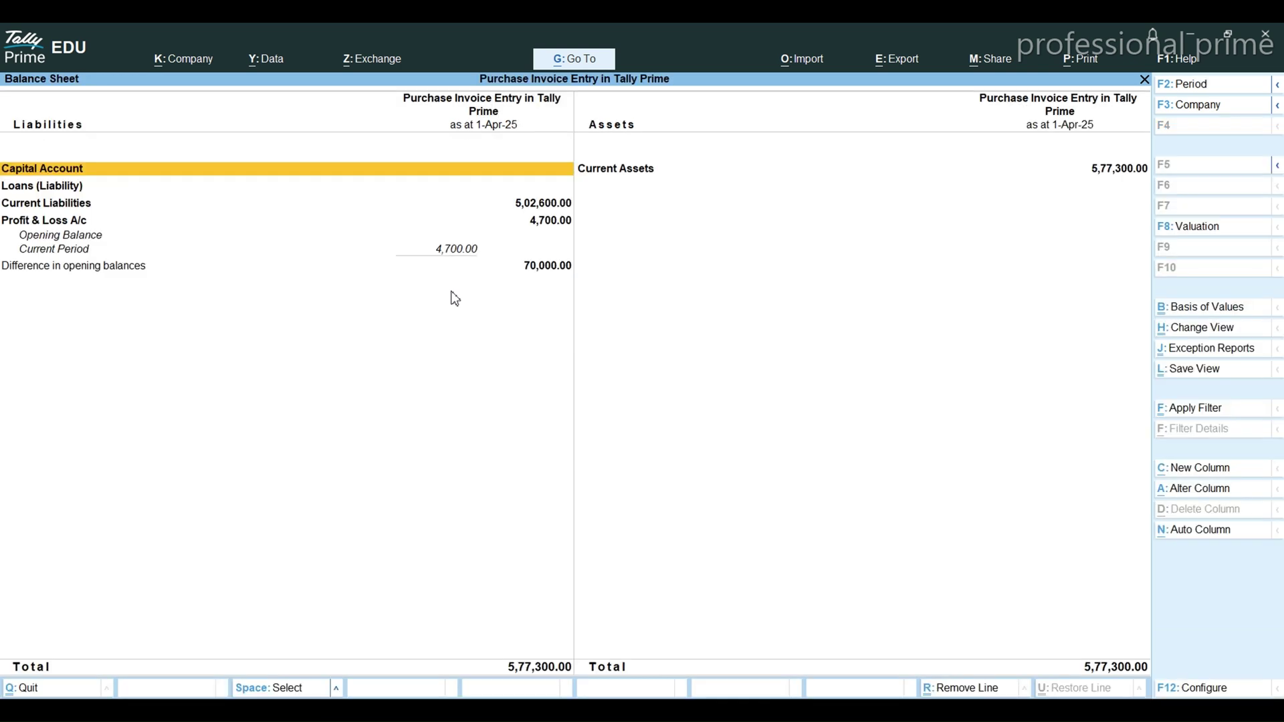
pyautogui.press('Down')
pyautogui.press('Down')
pyautogui.press('Return')
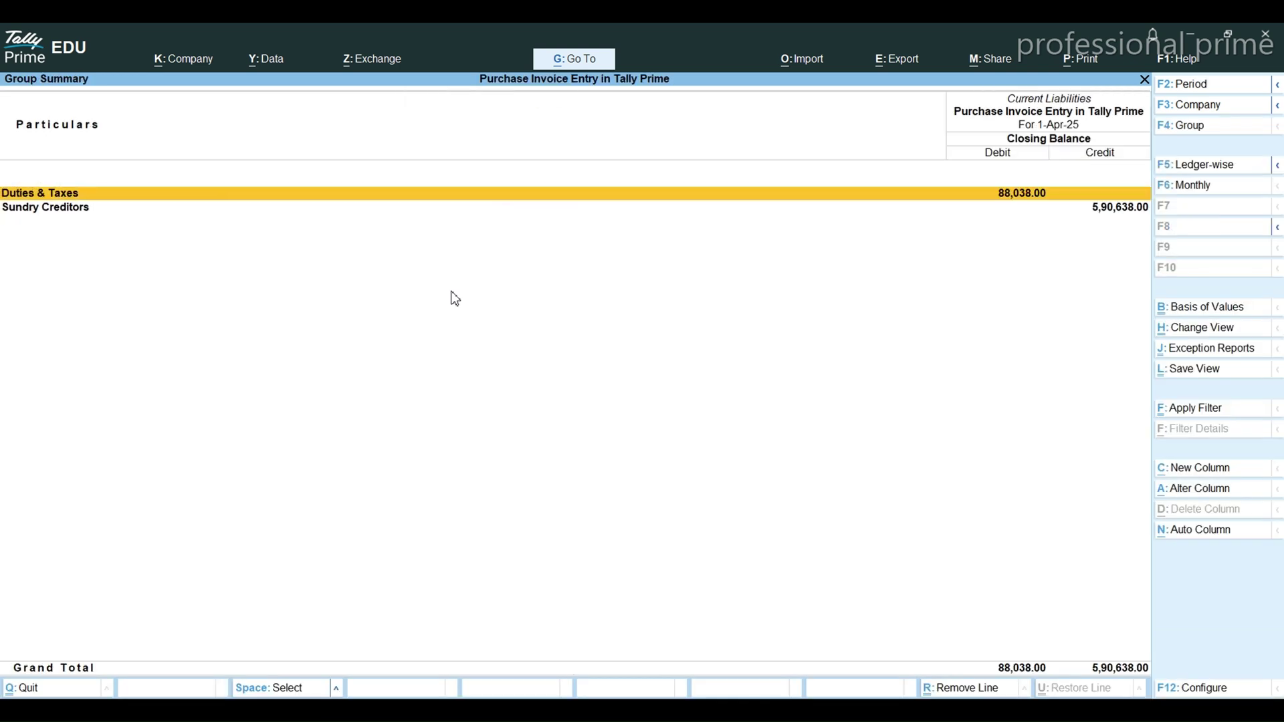
# - Open Duties & Taxes in the detailed view, review Input Cgst, Igst and Sgst, and return to Current Liabilities
pyautogui.press('Return')
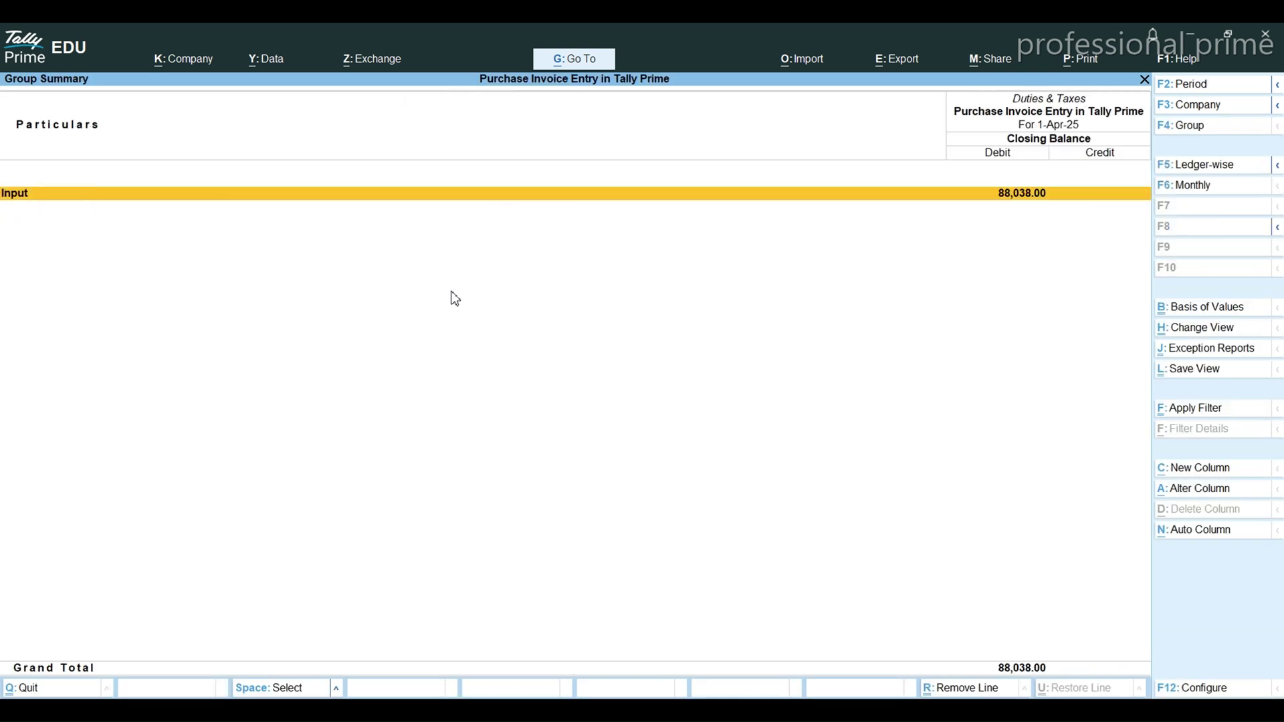
pyautogui.hotkey('alt', 'F5')
pyautogui.press('Down')
pyautogui.press('Down')
pyautogui.press('Down')
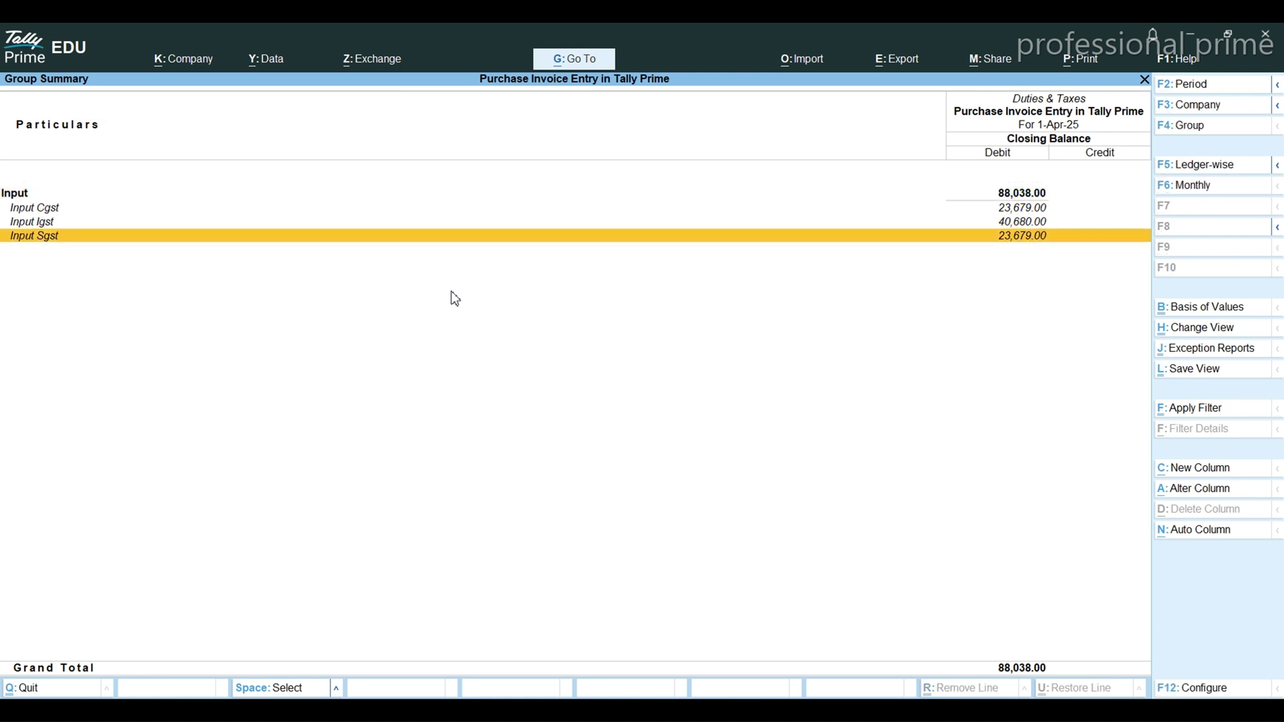
pyautogui.press('Up')
pyautogui.press('Up')
pyautogui.press('Down')
pyautogui.press('Down')
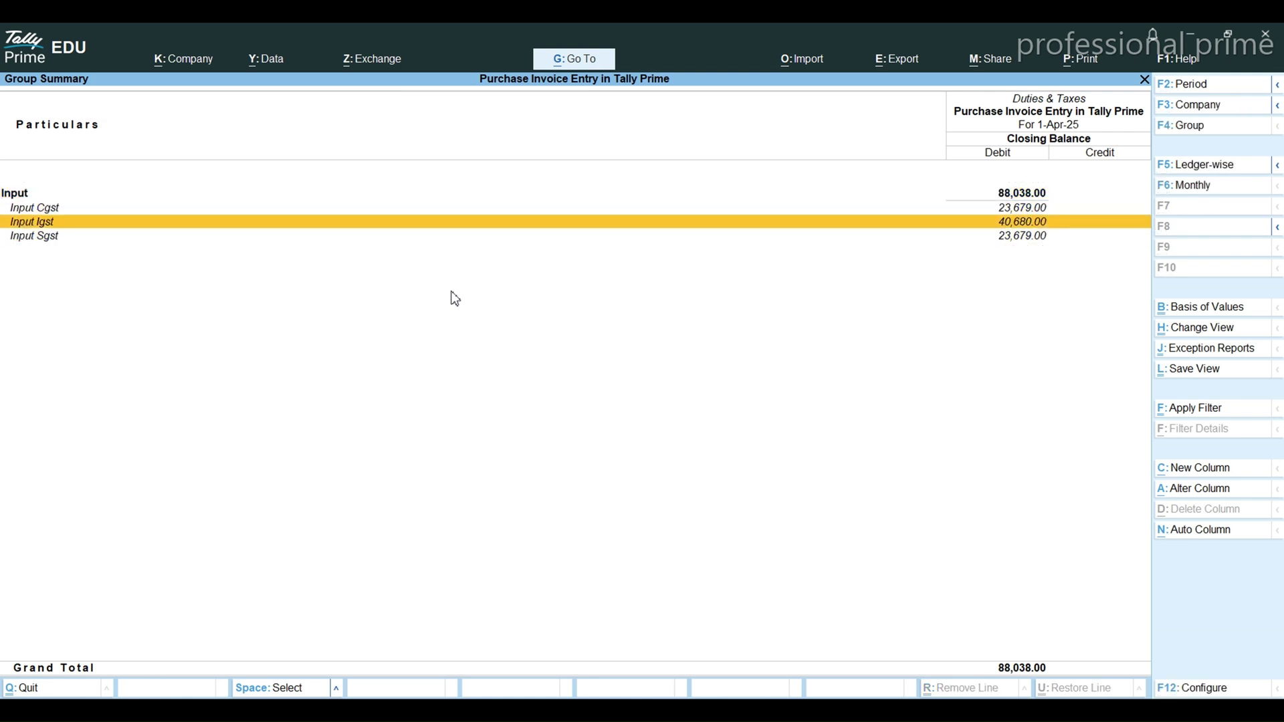
pyautogui.press('Escape')
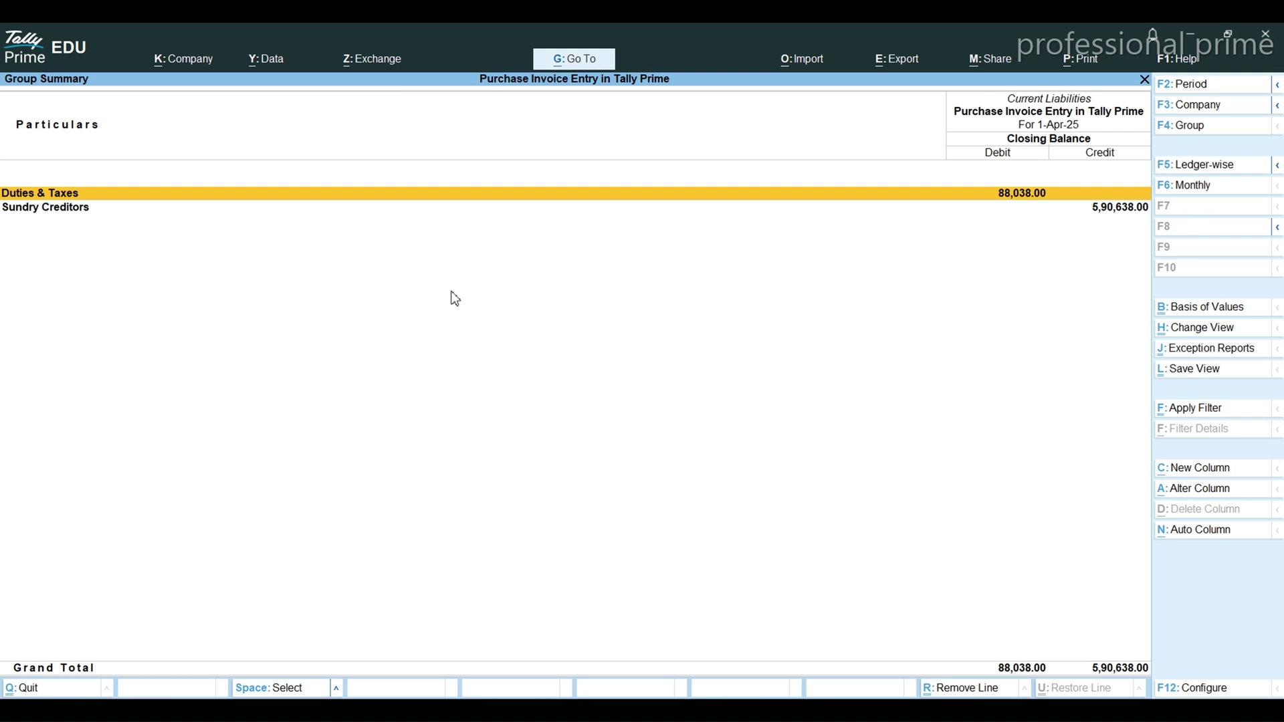
# - Expand only the Sundry Creditors line in Current Liabilities into its Central and Local Creditors groups
pyautogui.press('Down')
pyautogui.hotkey('alt', 'F5')
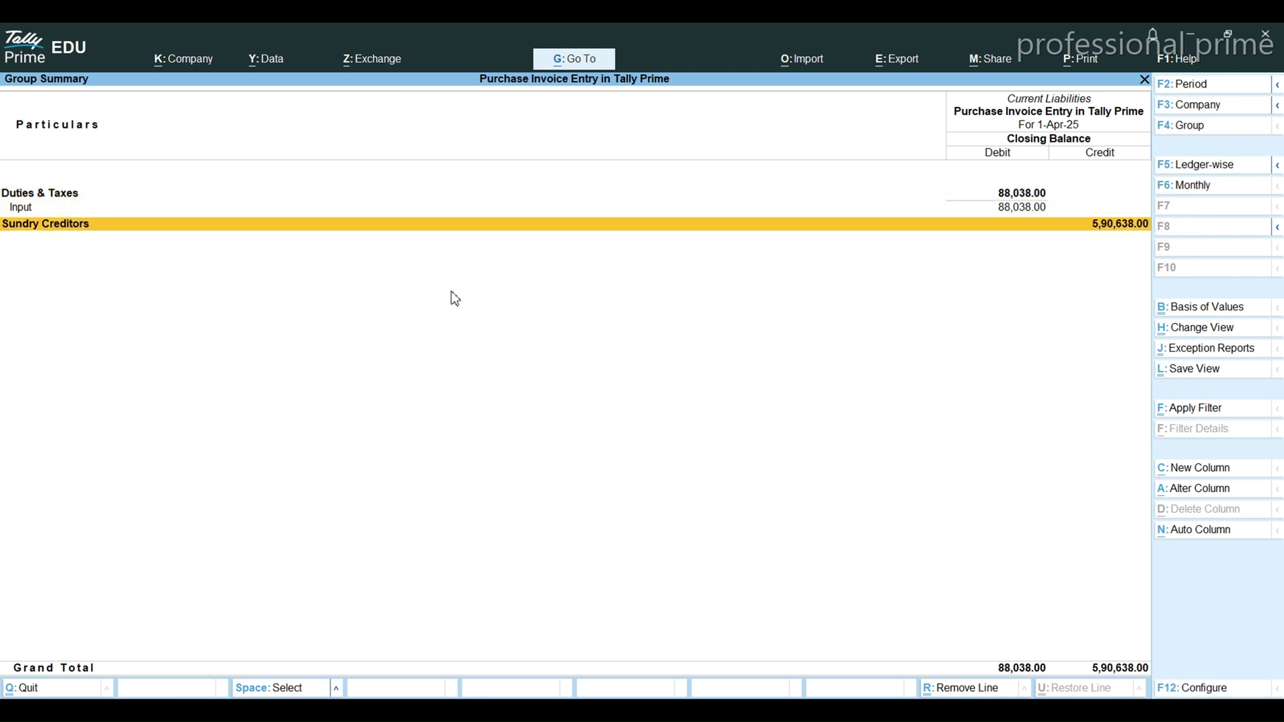
pyautogui.hotkey('alt', 'F5')
pyautogui.hotkey('shift', 'Return')
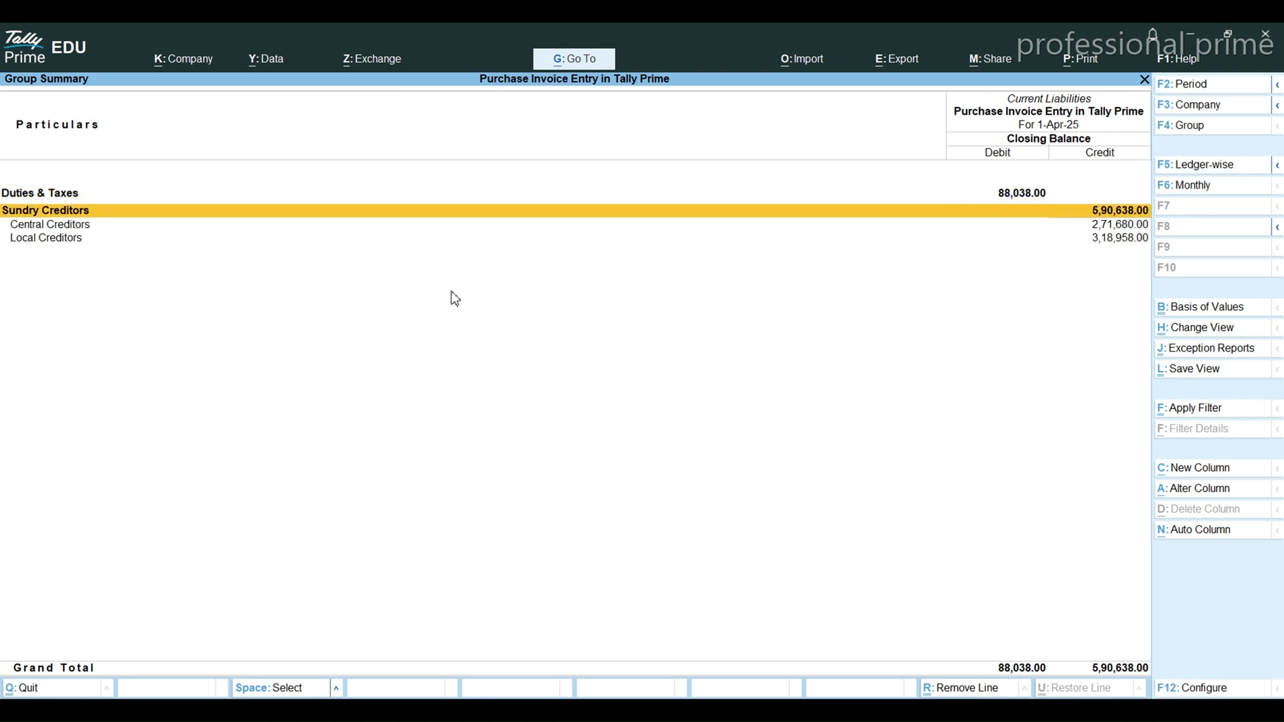
pyautogui.press('Down')
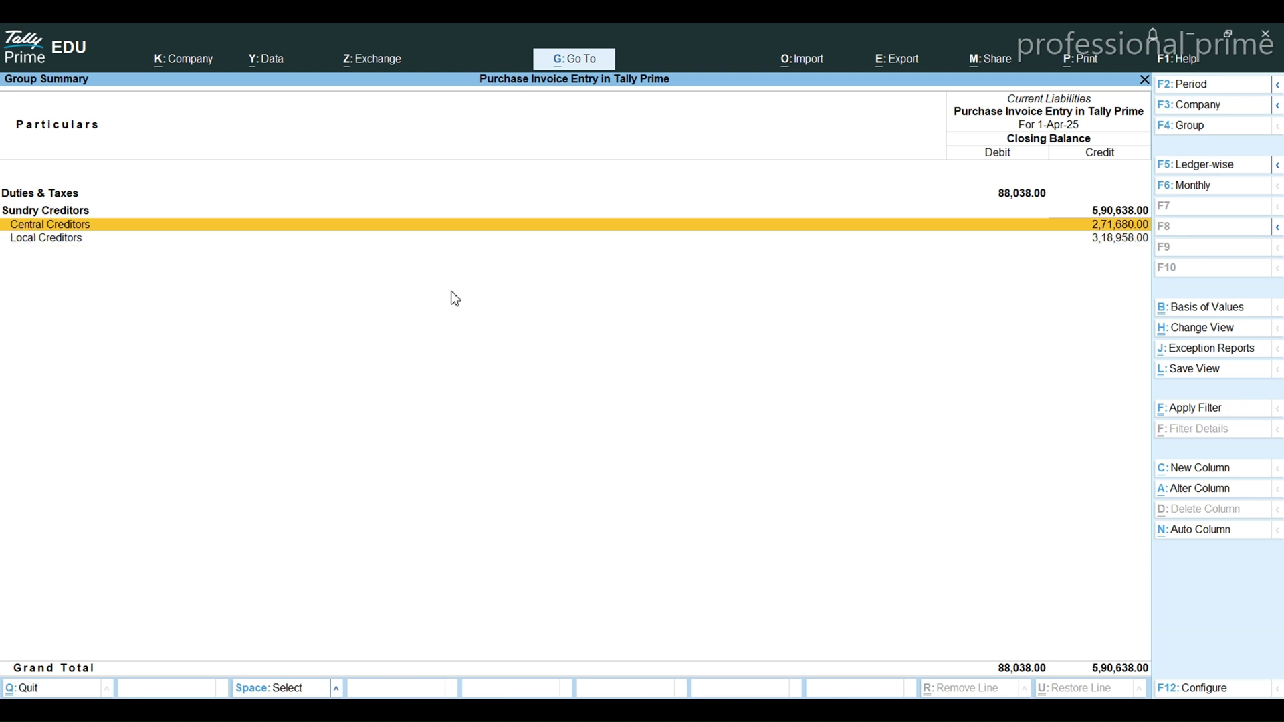
# - Open Sundry Creditors in the detailed view and review the balances of Dharmraj Traders and Krishna Enterprises
pyautogui.press('Up')
pyautogui.press('Return')
pyautogui.hotkey('alt', 'F5')
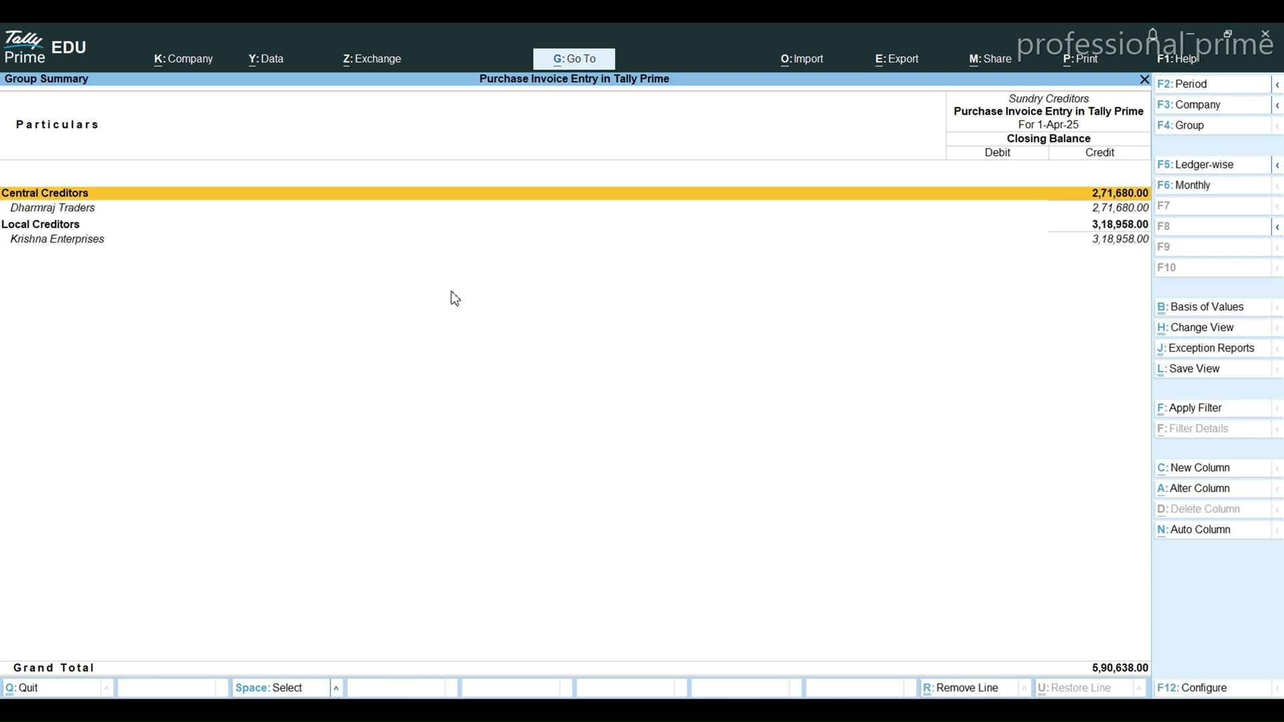
pyautogui.press('Down')
pyautogui.press('Down')
pyautogui.press('Down')
pyautogui.press('Up')
pyautogui.press('Up')
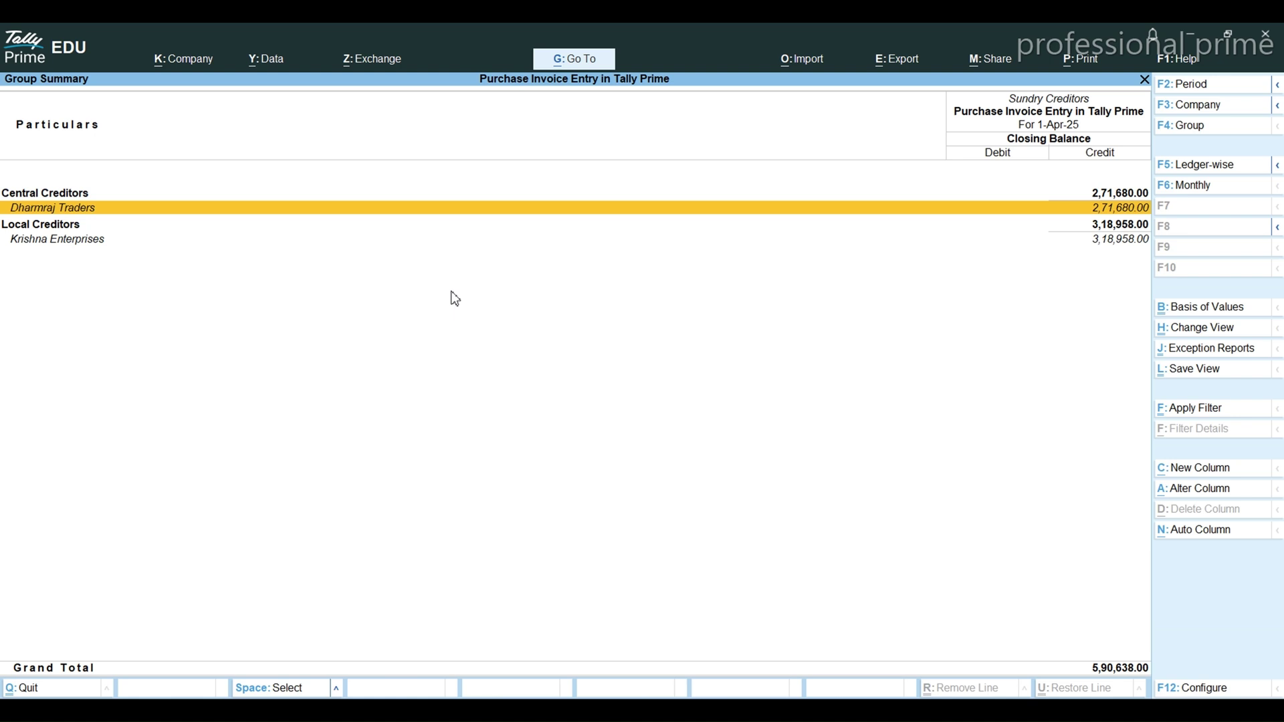
pyautogui.press('Up')
pyautogui.press('Down')
pyautogui.press('Down')
pyautogui.press('Up')
pyautogui.press('Down')
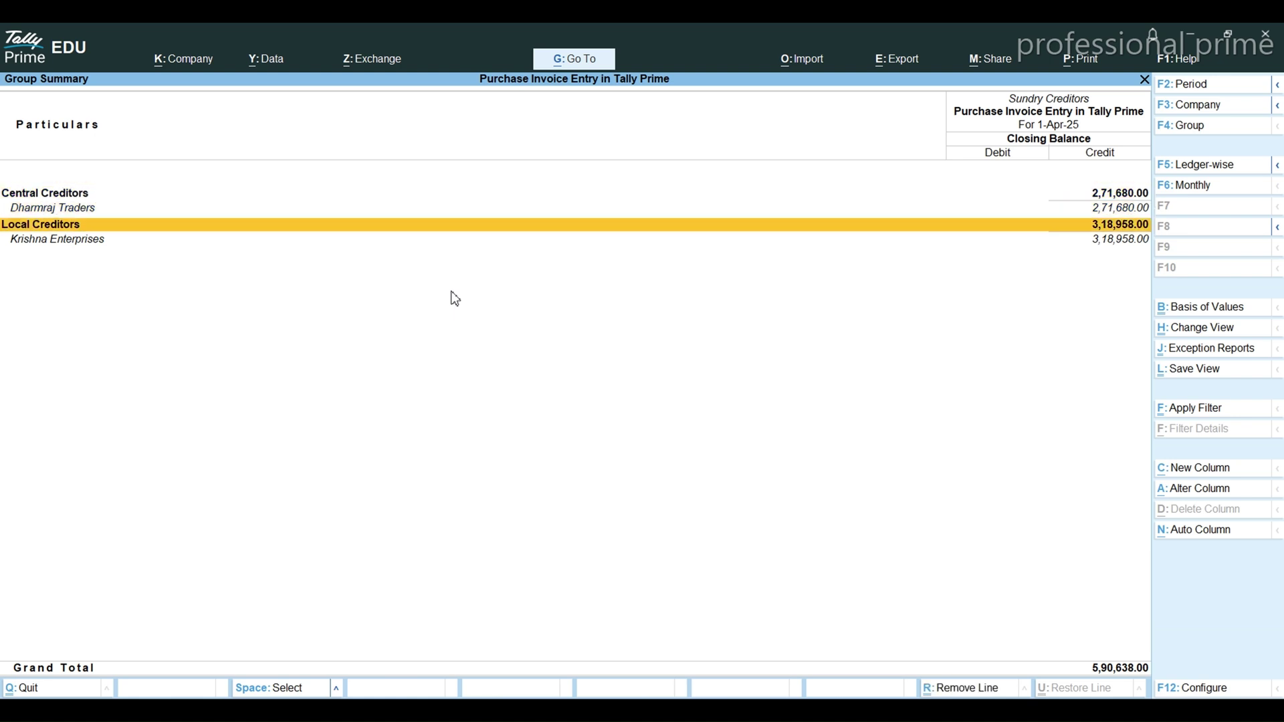
pyautogui.press('Down')
# - Leave the Balance Sheet and open the Stock Summary
pyautogui.press('Escape')
pyautogui.press('Escape')
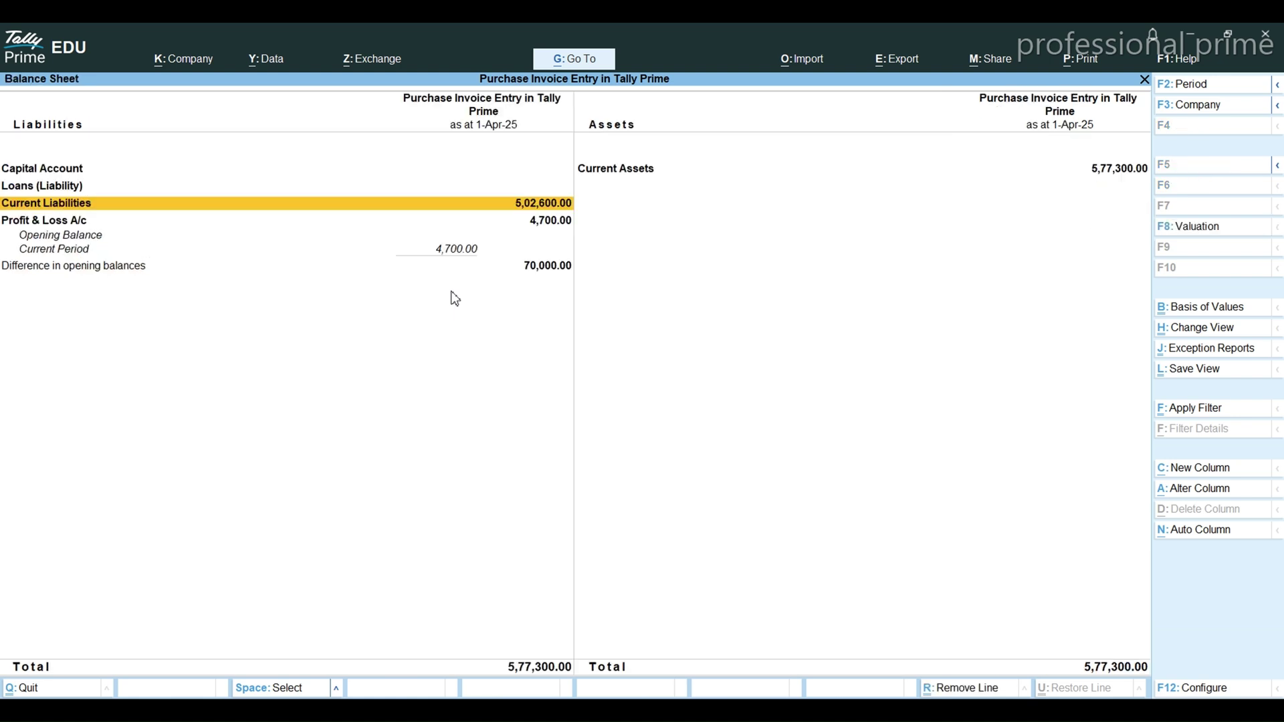
pyautogui.press('Escape')
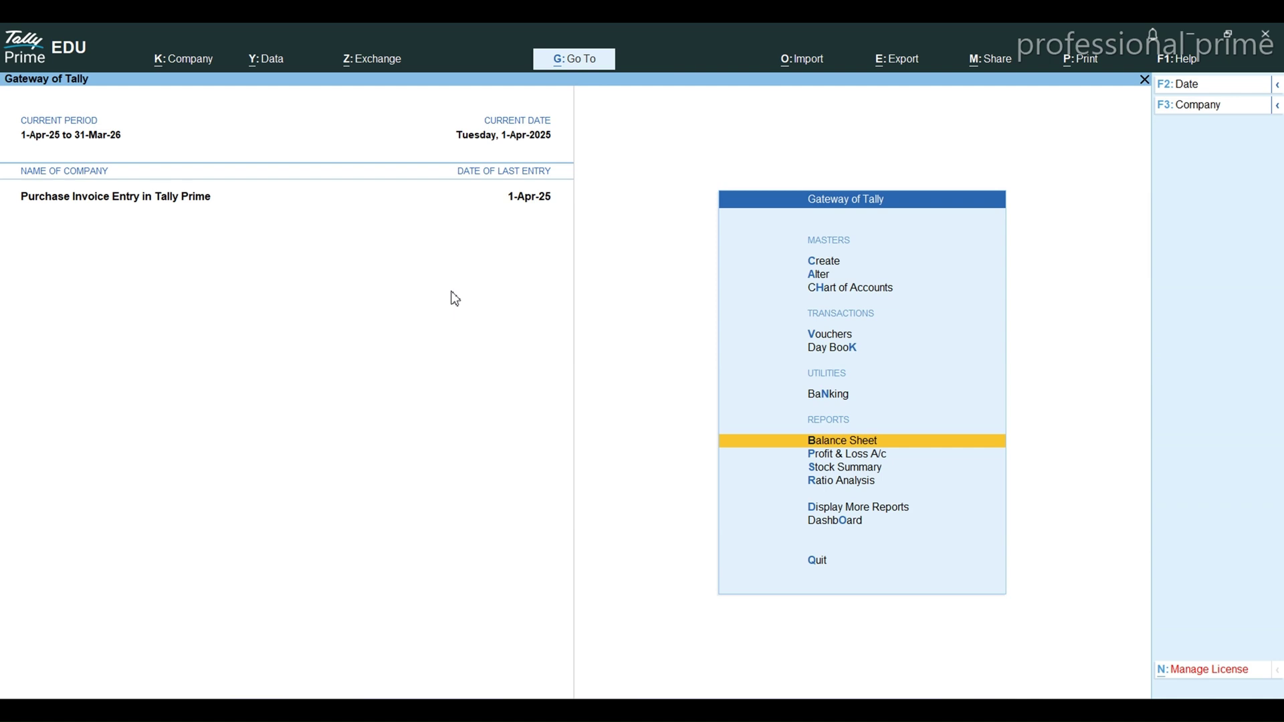
pyautogui.press('s')
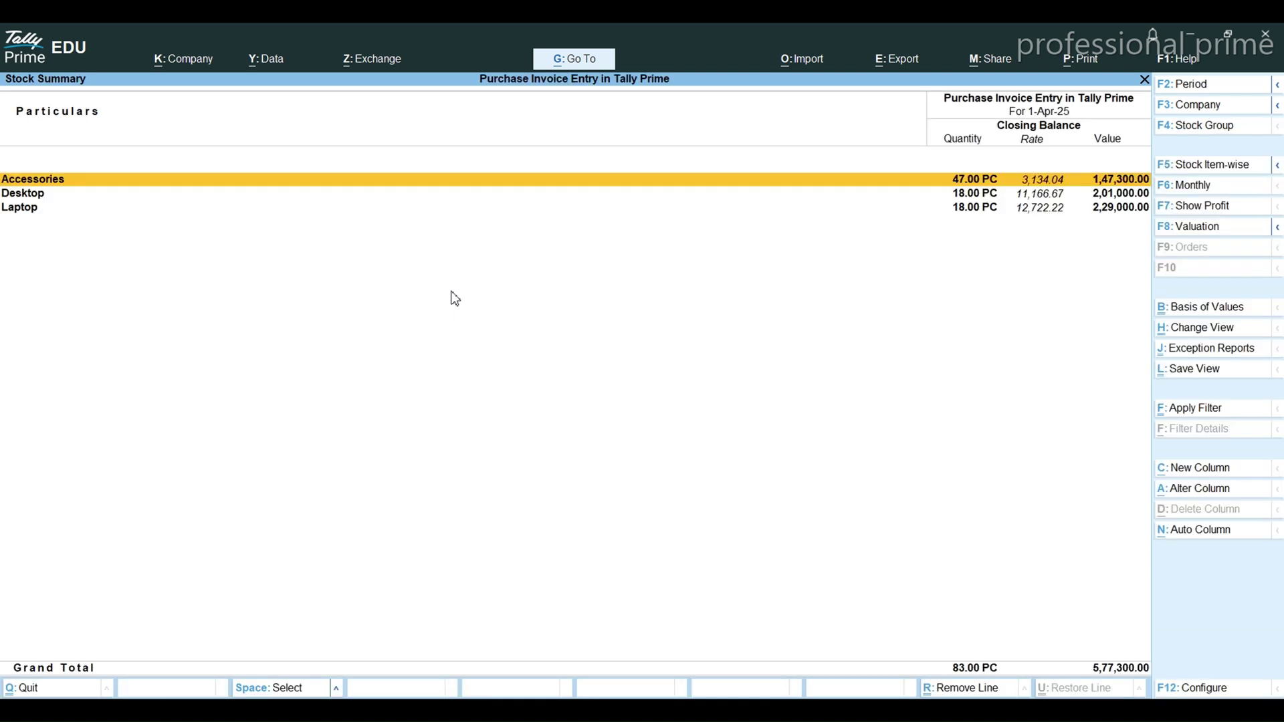
# - Expand the Stock Summary into item details, review the Accessories, Desktop and Laptop items, and leave the report
pyautogui.hotkey('alt', 'F5')
pyautogui.press('Down')
pyautogui.press('Down')
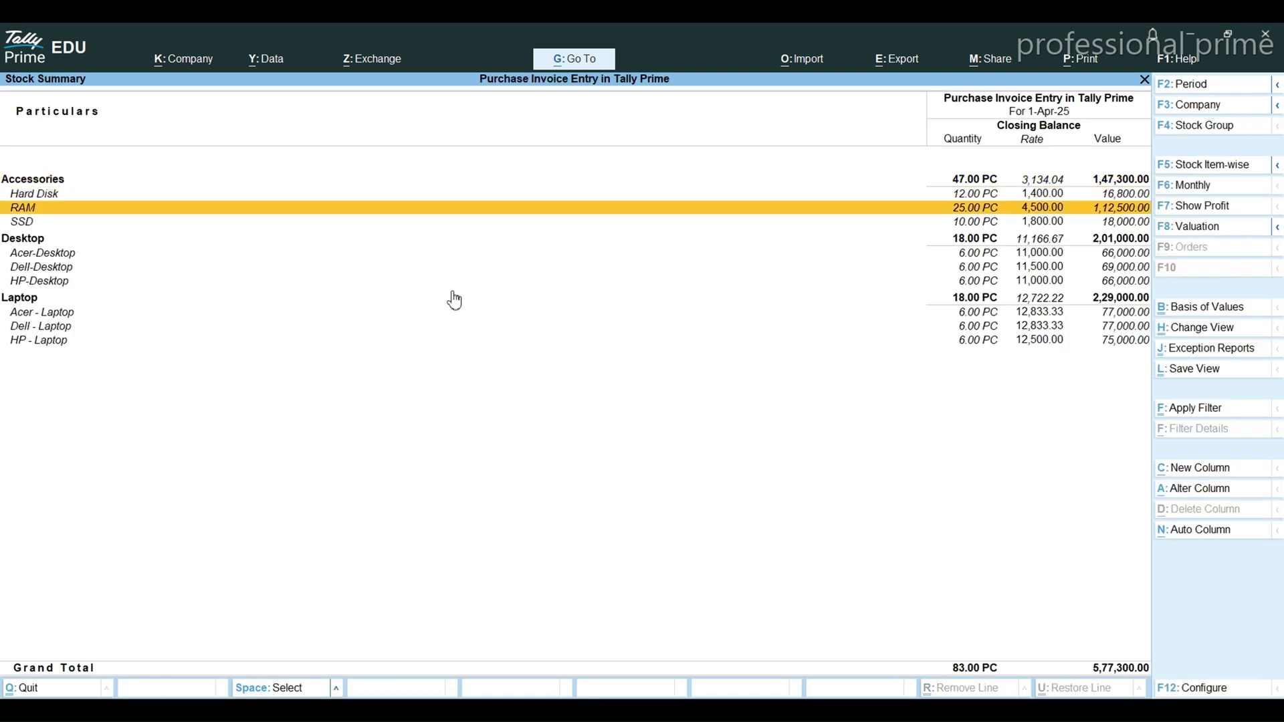
pyautogui.click(455, 299)
pyautogui.press('Down')
pyautogui.press('Down')
pyautogui.press('Down')
pyautogui.press('Escape')
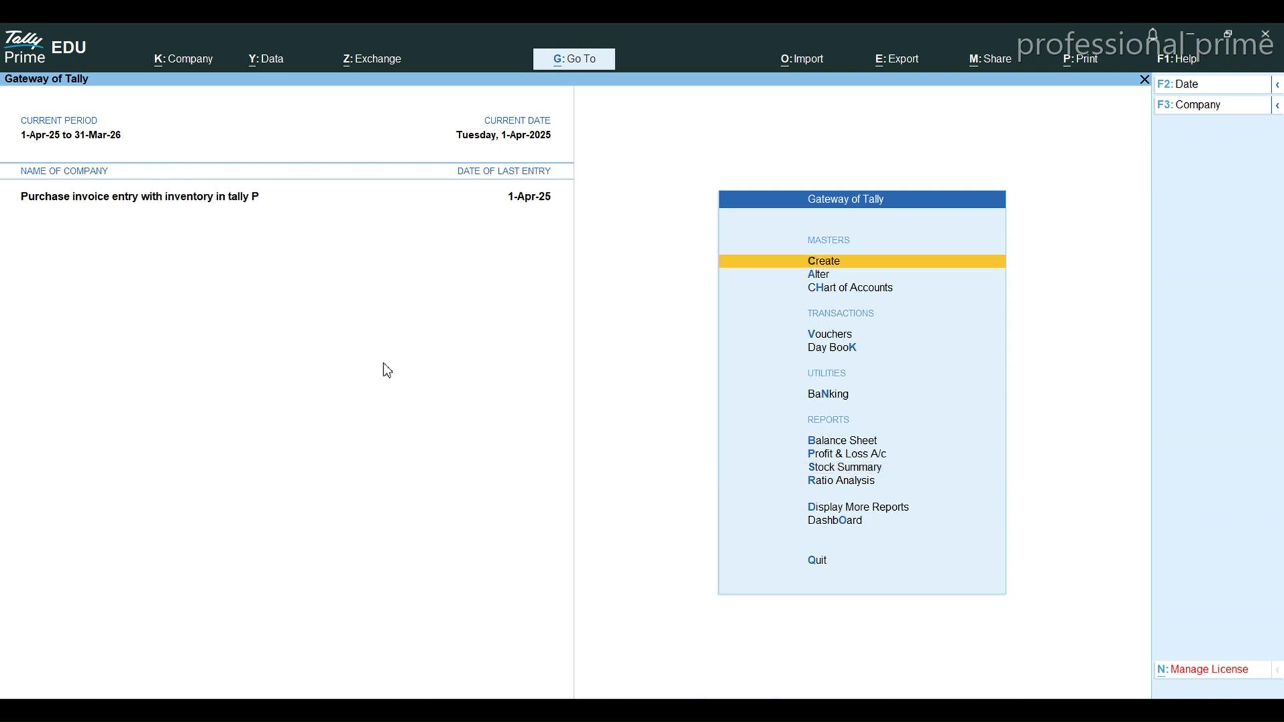
# - Open Purchase Accounts in the Profit & Loss A/c, review the pending bills under Purchase Bills to Come, and return to the Gateway of Tally
pyautogui.press('p')
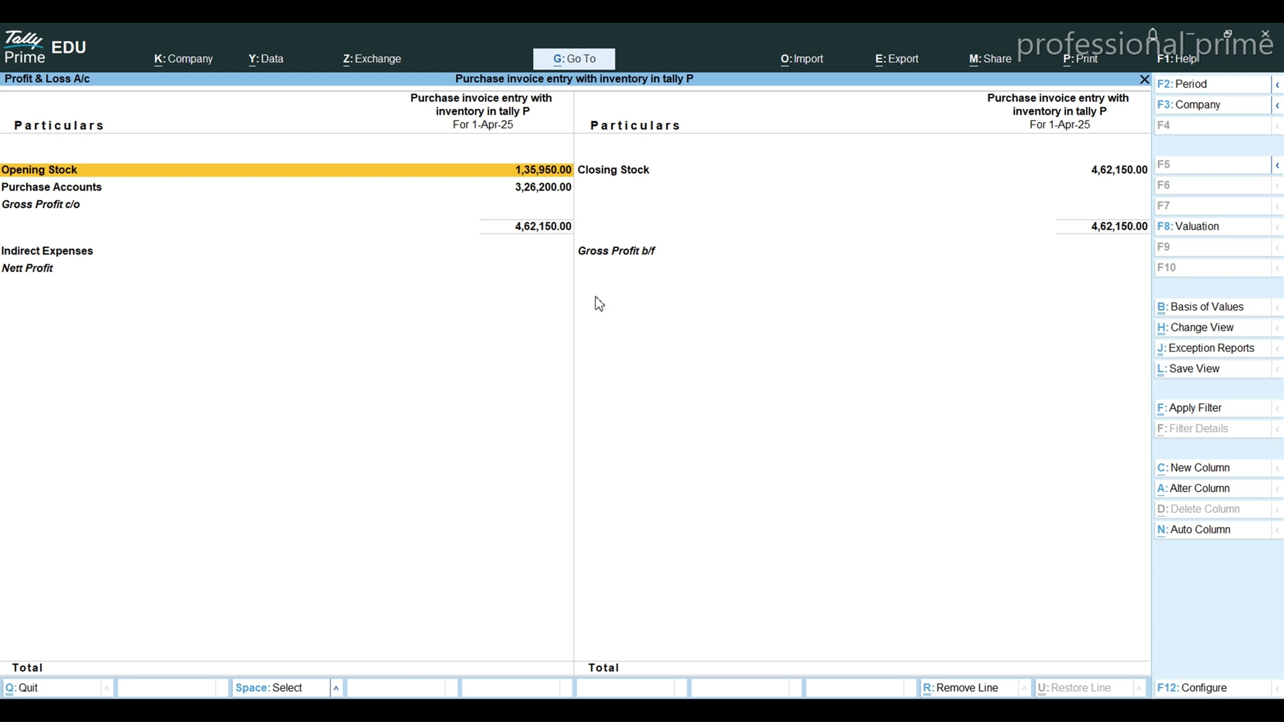
pyautogui.press('Down')
pyautogui.press('Return')
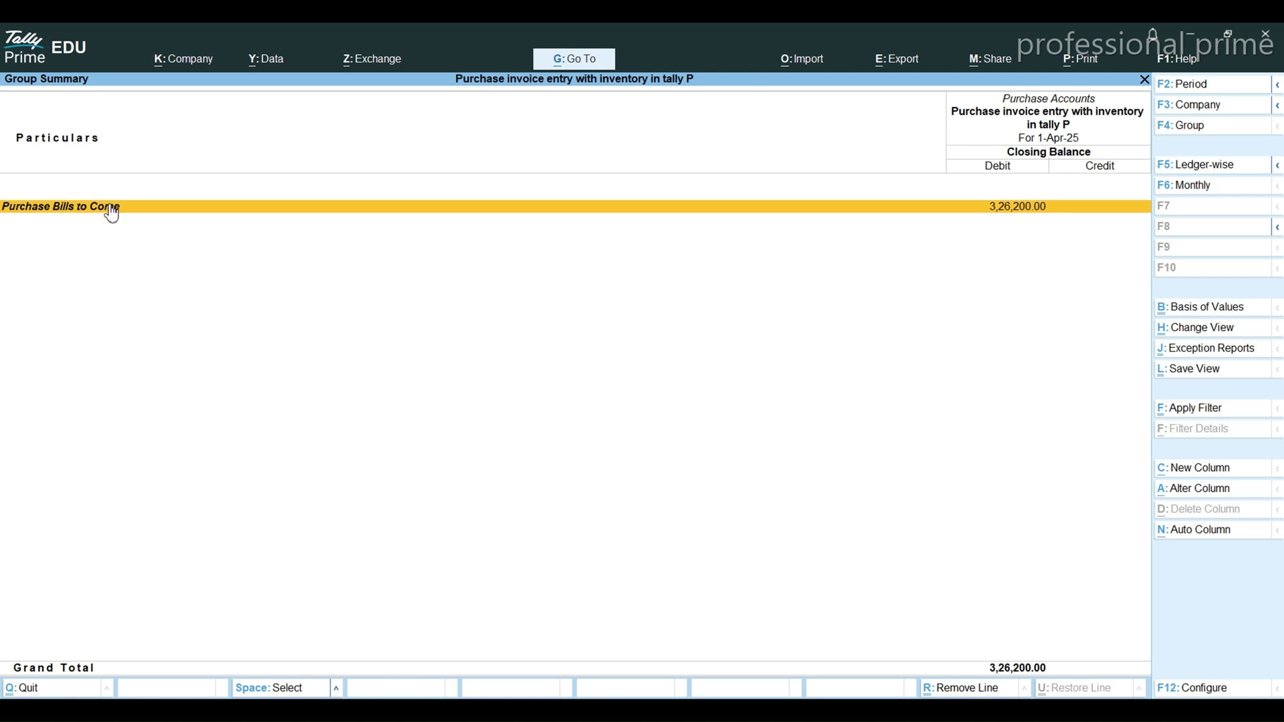
pyautogui.press('Return')
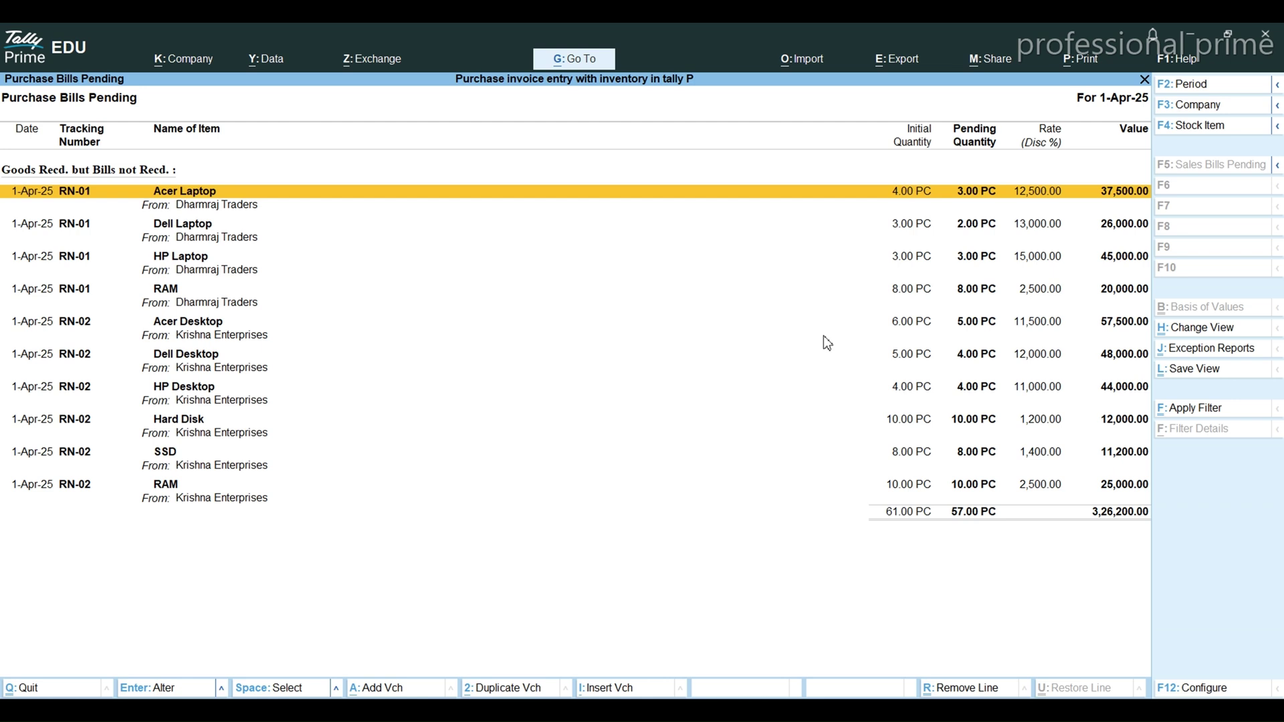
pyautogui.press('Escape')
pyautogui.press('Escape')
pyautogui.press('Escape')
pyautogui.press('Escape')
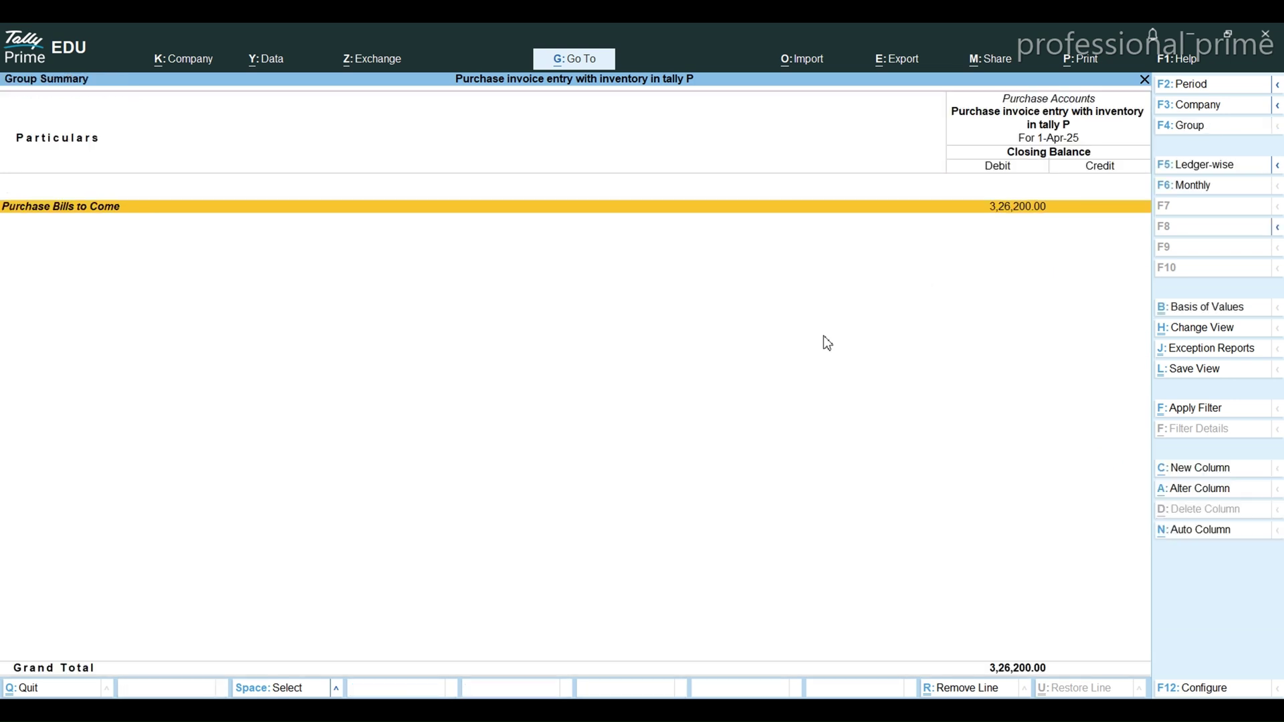
pyautogui.press('Escape')
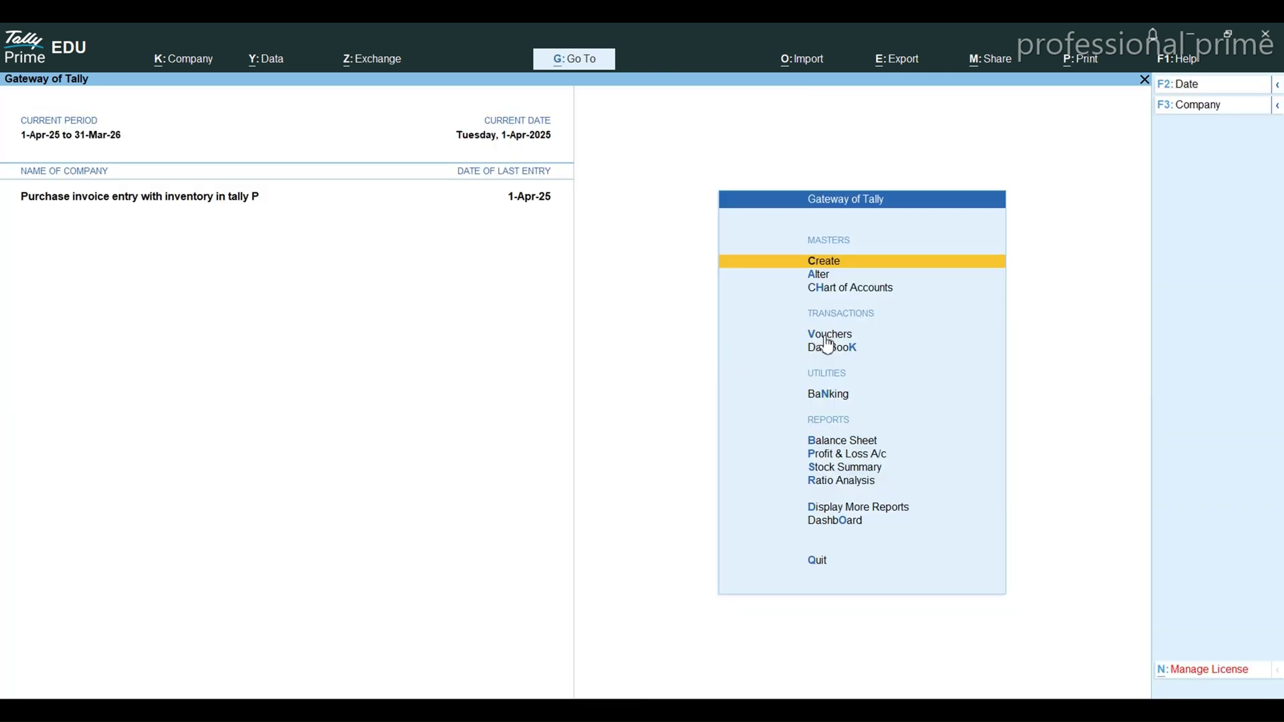
# - Start a Purchase voucher numbered 123 with supplier invoice number 123, dated 1-Apr-25
pyautogui.click(827, 337)
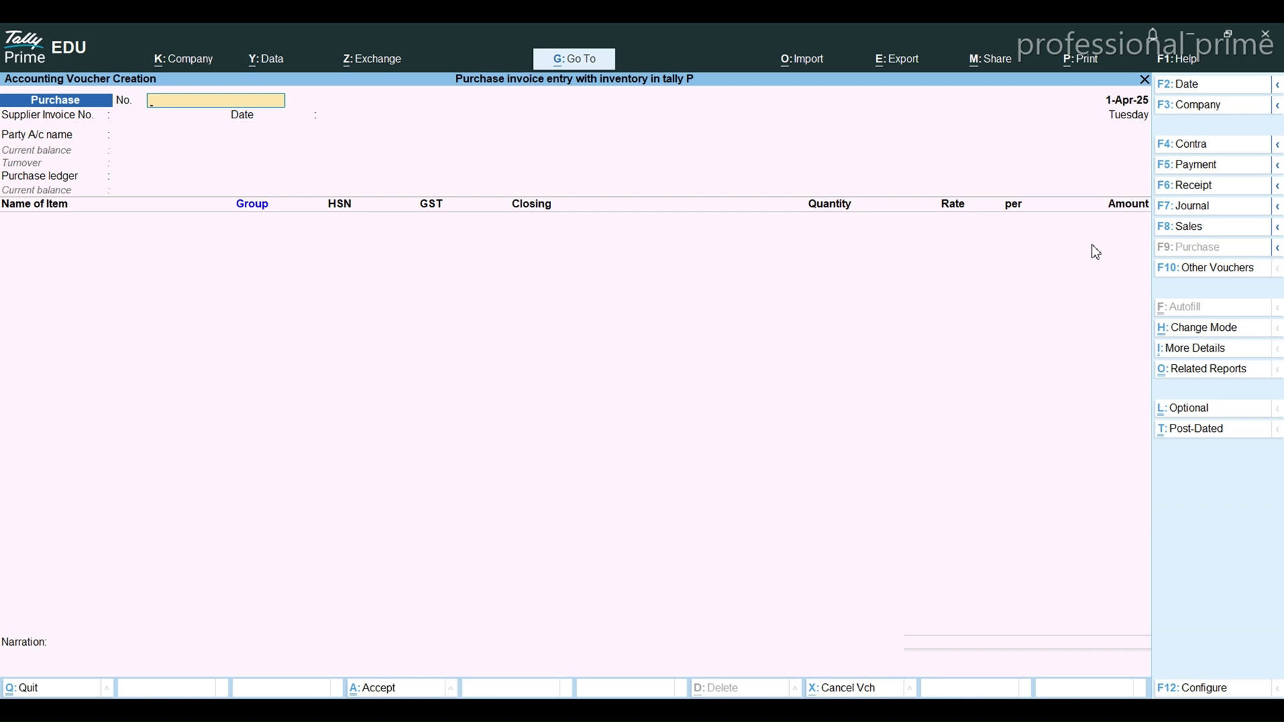
pyautogui.write('123')
pyautogui.press('Return')
pyautogui.write('12')
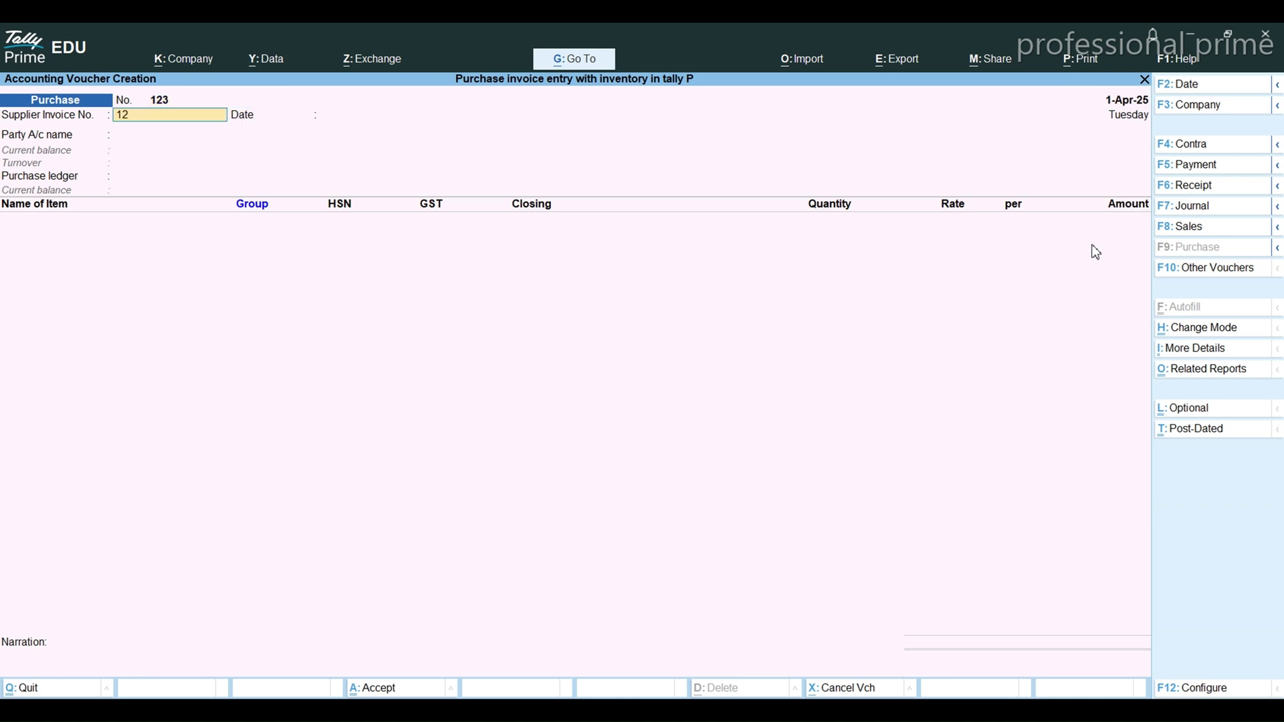
pyautogui.write('3')
pyautogui.press('Return')
pyautogui.press('Return')
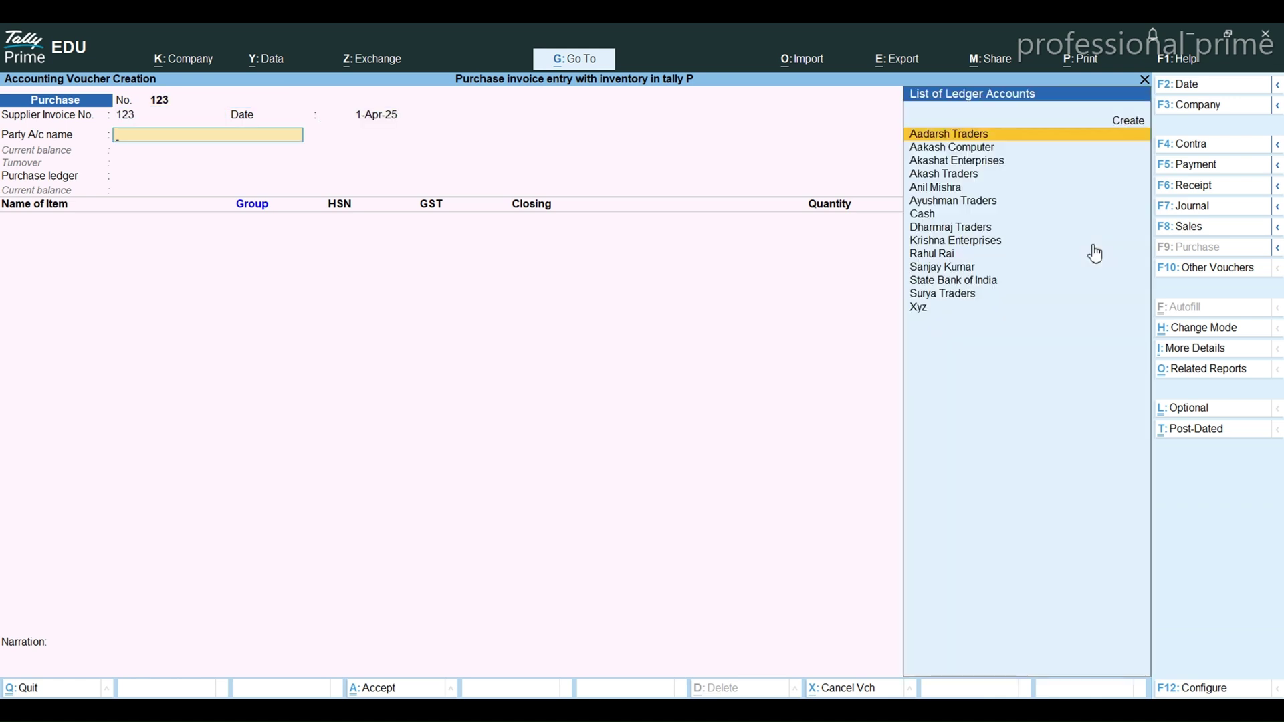
# - Select Dharmraj Traders as the party account of the purchase voucher
pyautogui.press('Down')
pyautogui.press('Down')
pyautogui.press('Down')
pyautogui.press('Down')
pyautogui.press('Down')
pyautogui.press('Down')
pyautogui.press('Down')
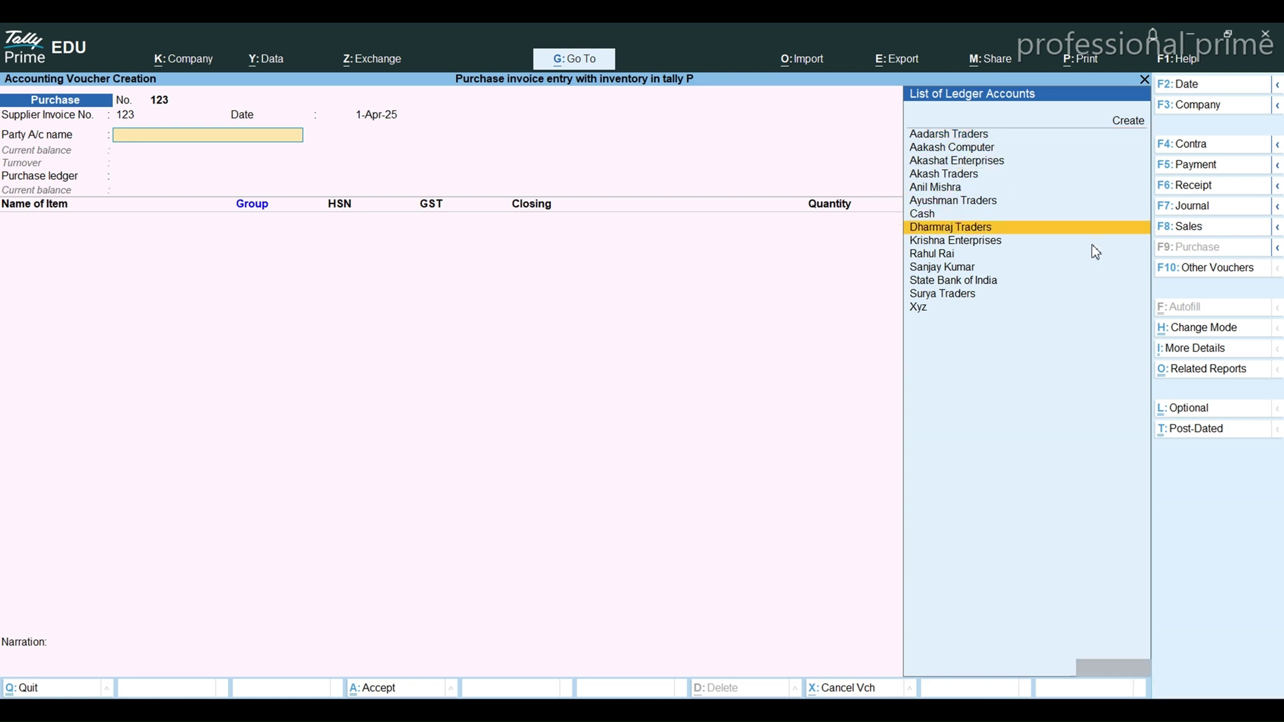
pyautogui.press('Return')
# - Link receipt note RN-01 dated 1-Apr-25 to the voucher and accept its receipt details
pyautogui.press('Down')
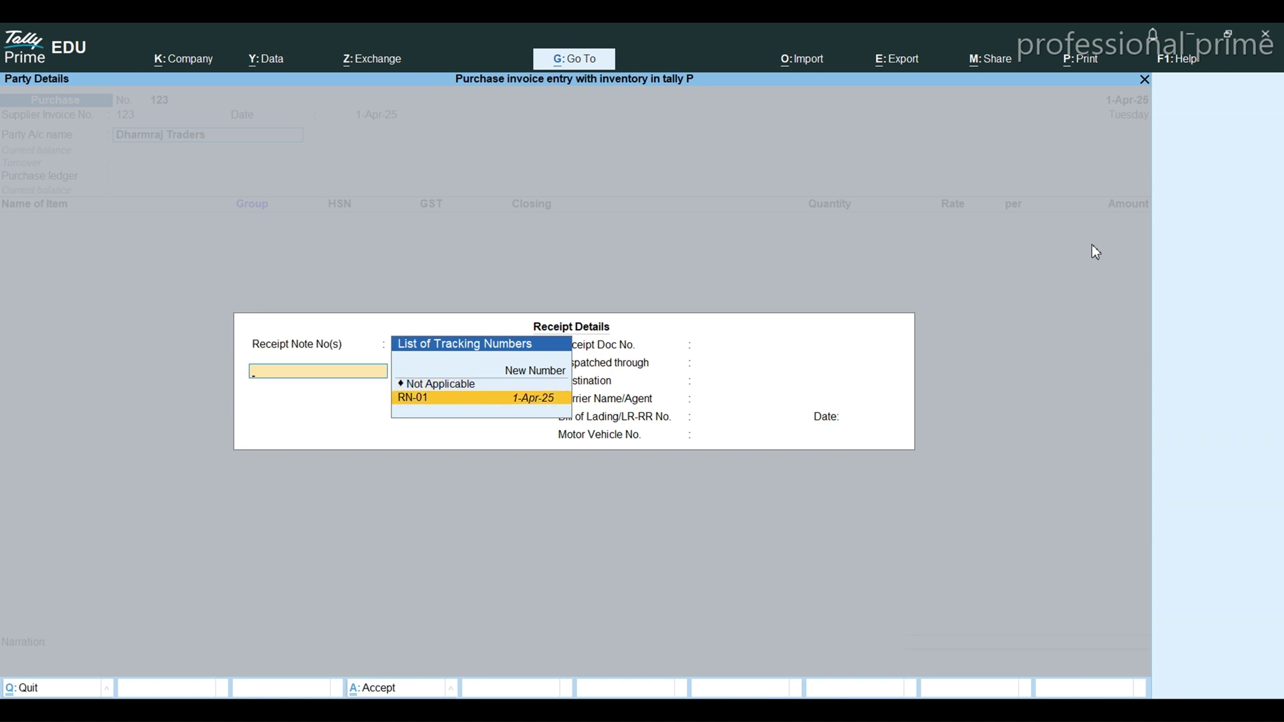
pyautogui.press('Return')
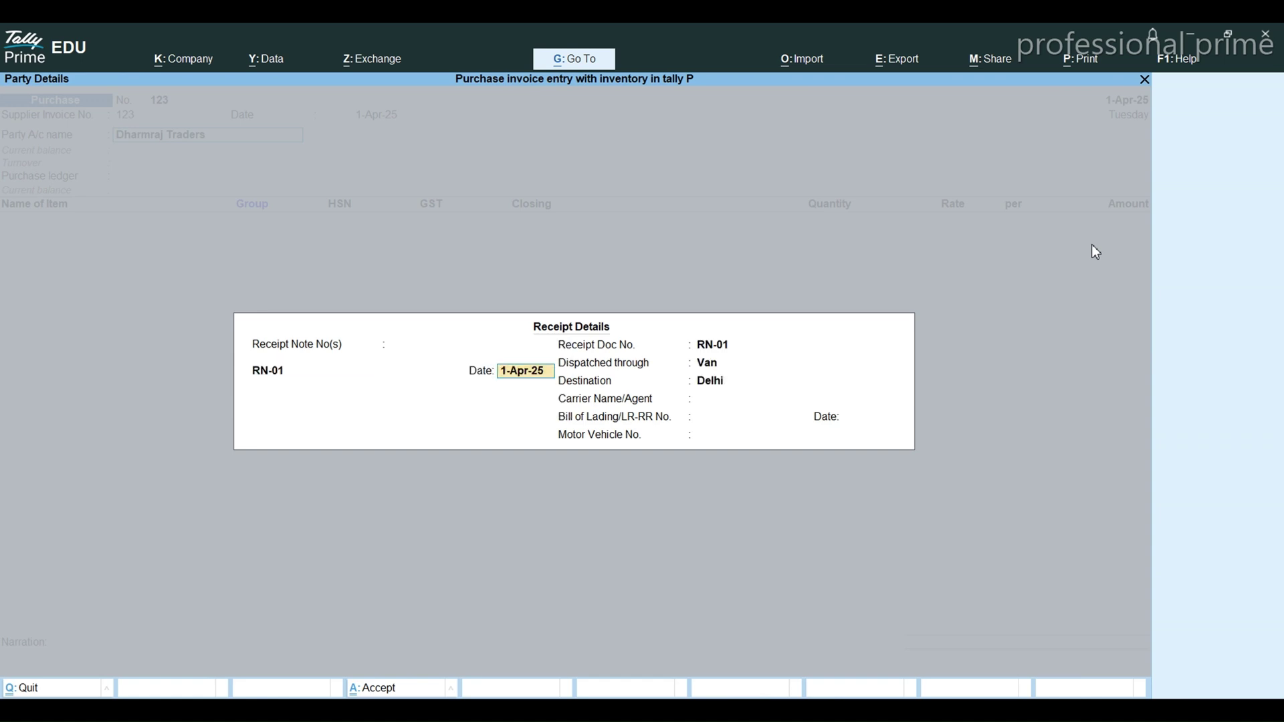
pyautogui.press('Return')
pyautogui.press('Return')
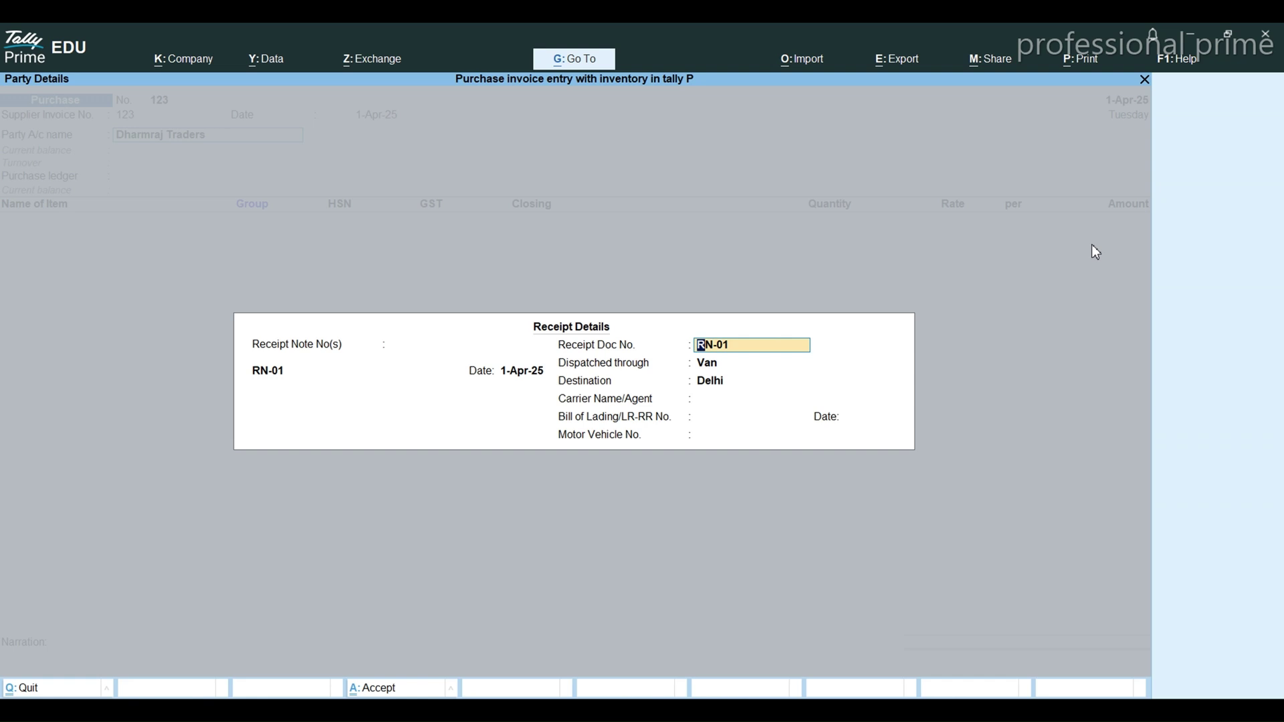
pyautogui.hotkey('ctrl', 'a')
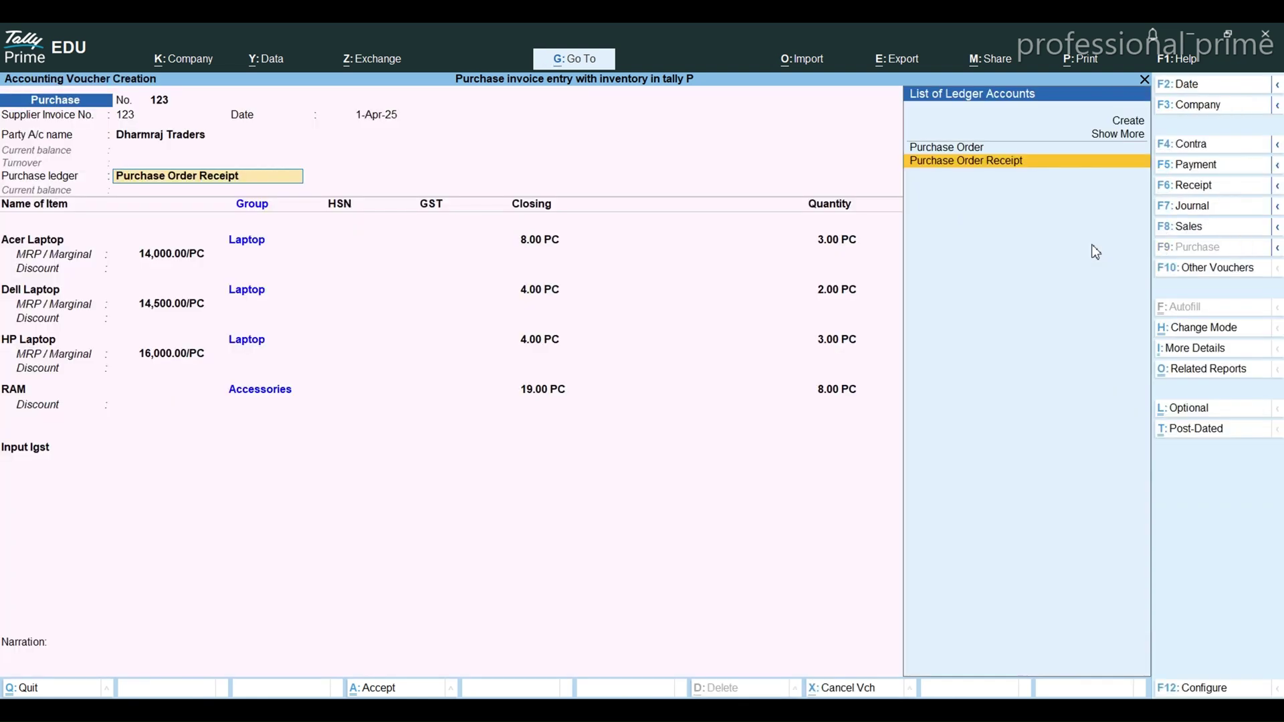
# - Create a new purchase ledger named Central Goods Purchase under the Purchase Accounts group
pyautogui.press('Up')
pyautogui.press('Up')
pyautogui.press('Up')
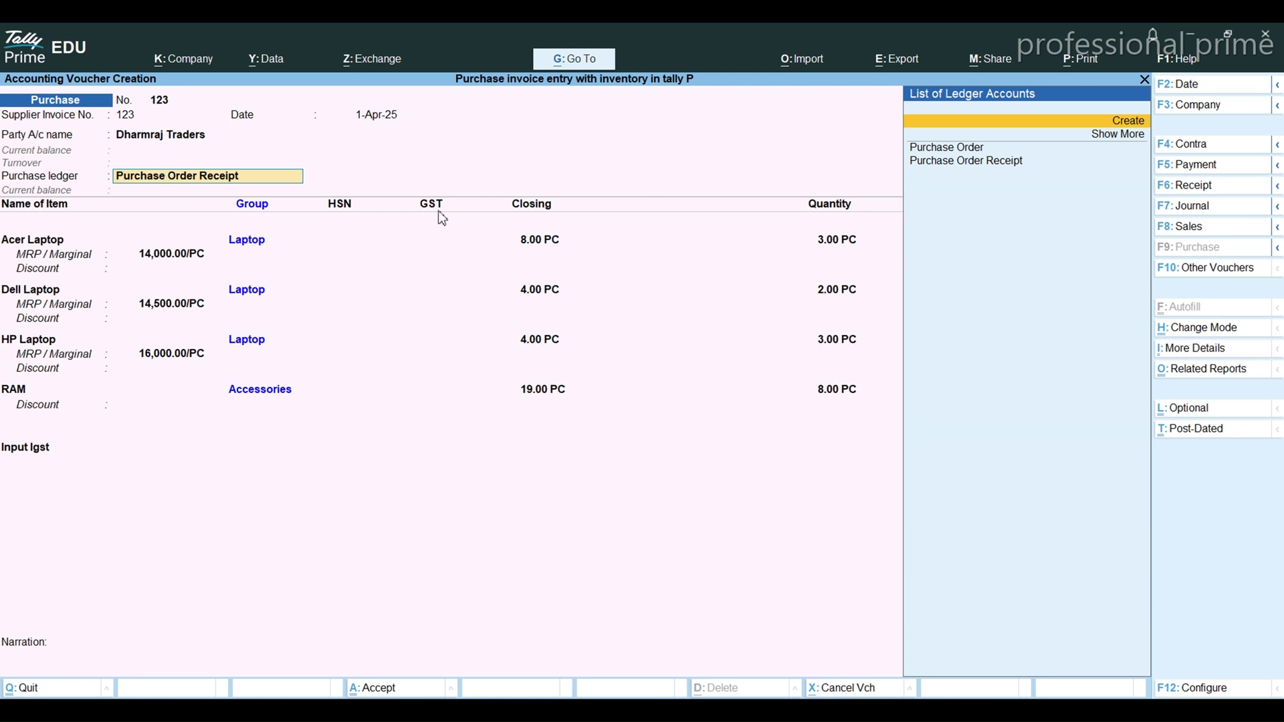
pyautogui.press('Return')
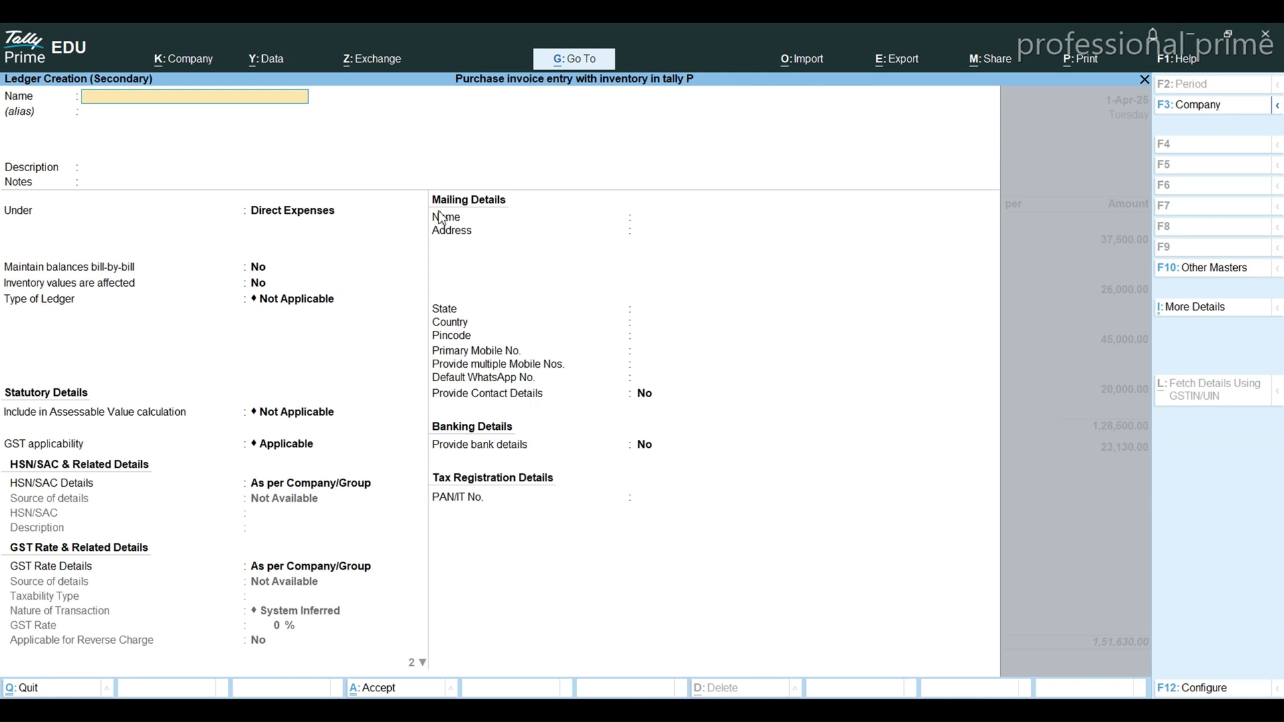
pyautogui.write('Central Goods Purchase')
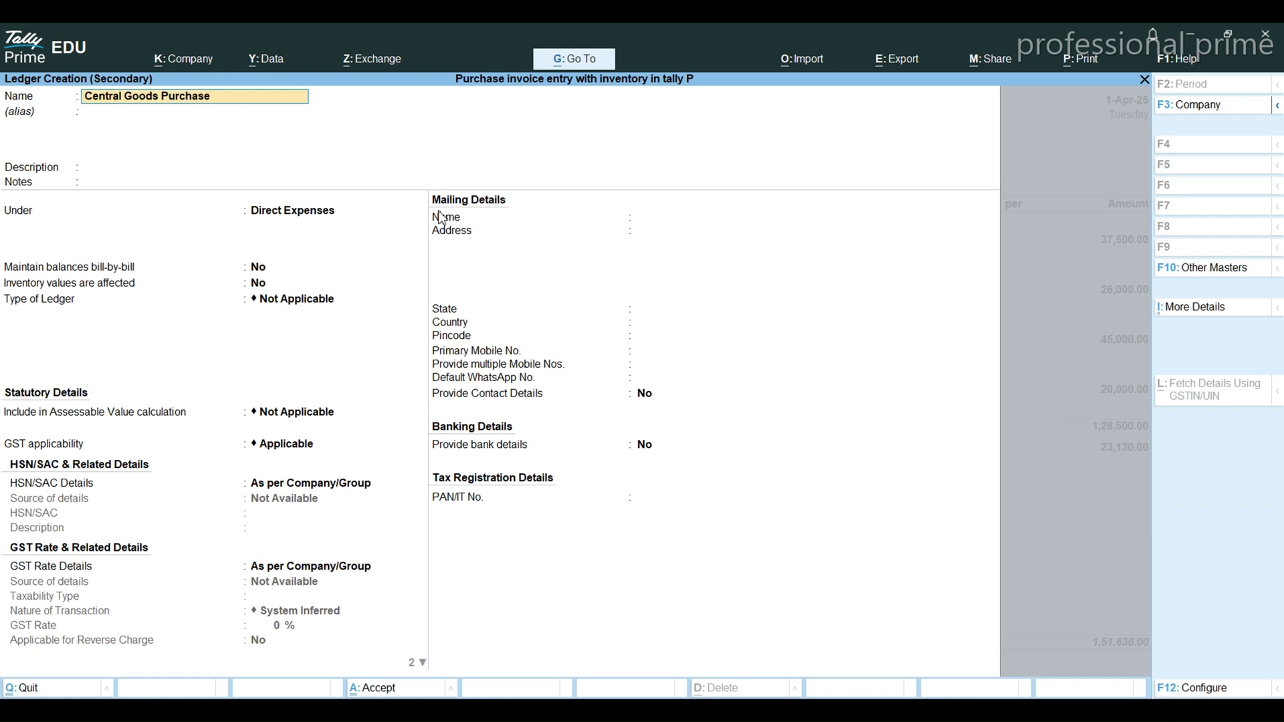
pyautogui.press('Return')
pyautogui.press('Return')
pyautogui.press('Return')
pyautogui.press('Return')
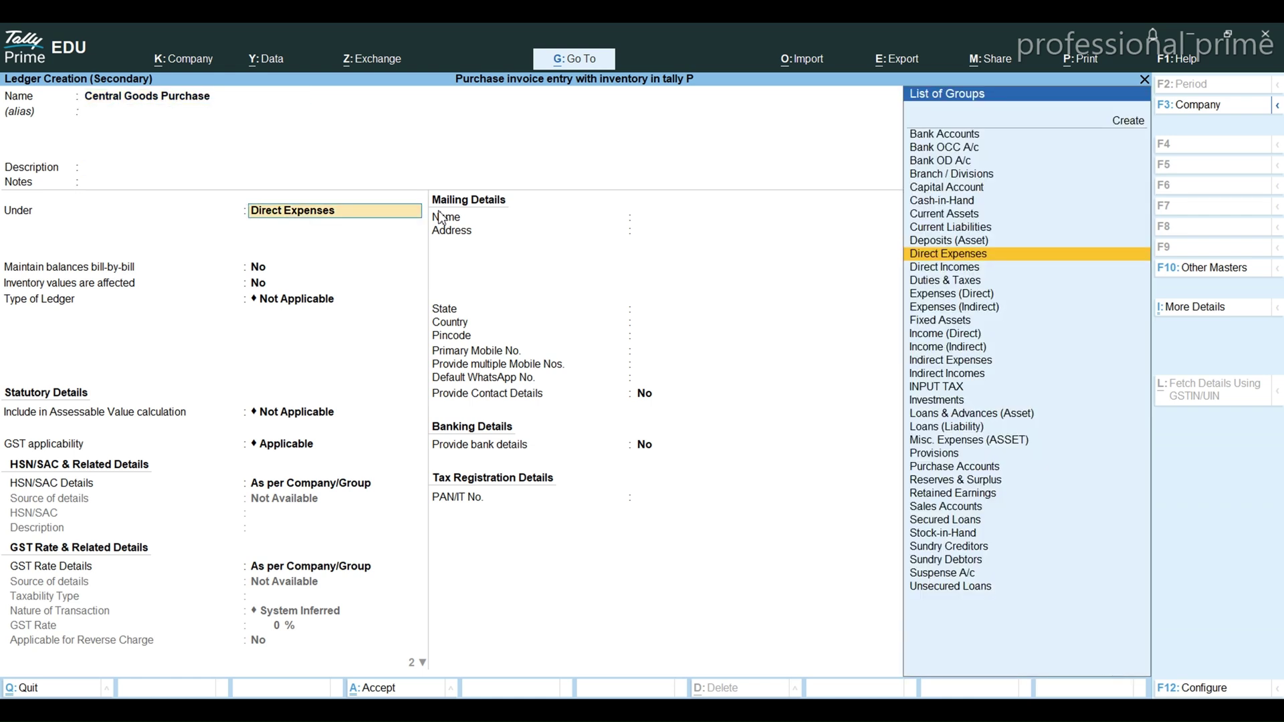
pyautogui.write('Pu')
pyautogui.press('Return')
pyautogui.press('Return')
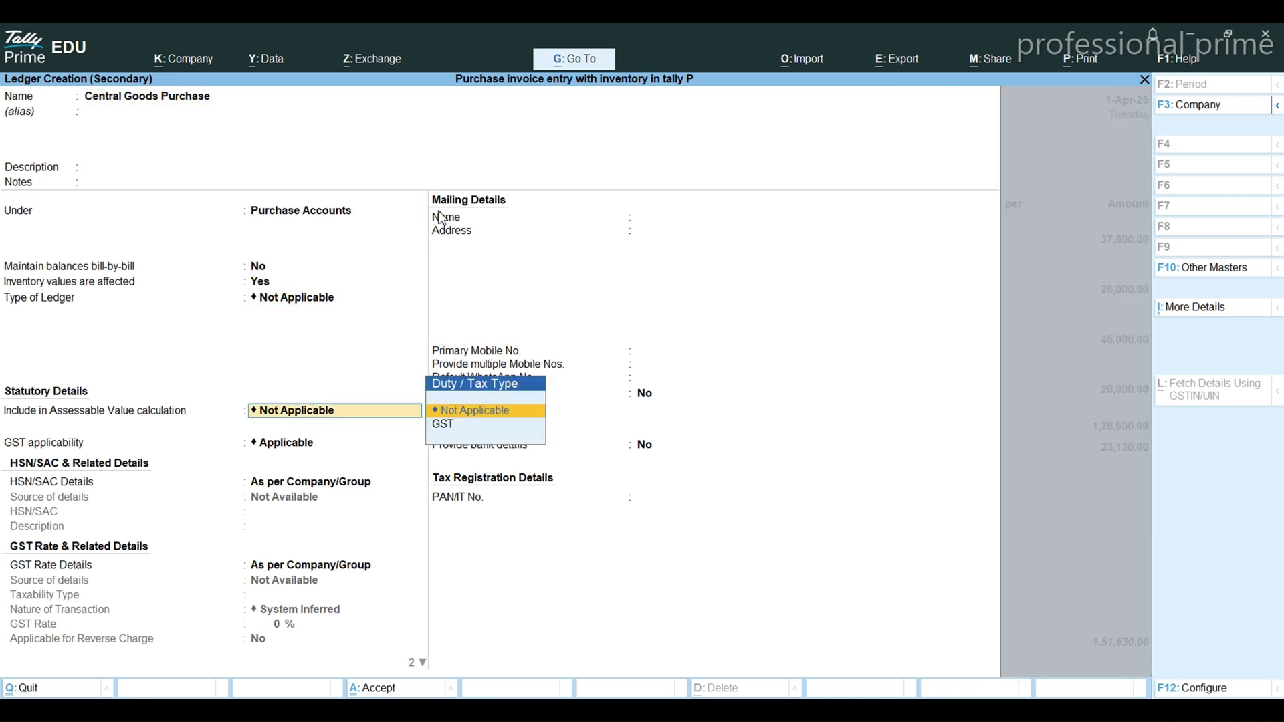
# - Keep the ledger's HSN/SAC and GST rate details as per Company/Group, set its type of supply to Goods, and save it
pyautogui.press('Return')
pyautogui.press('Return')
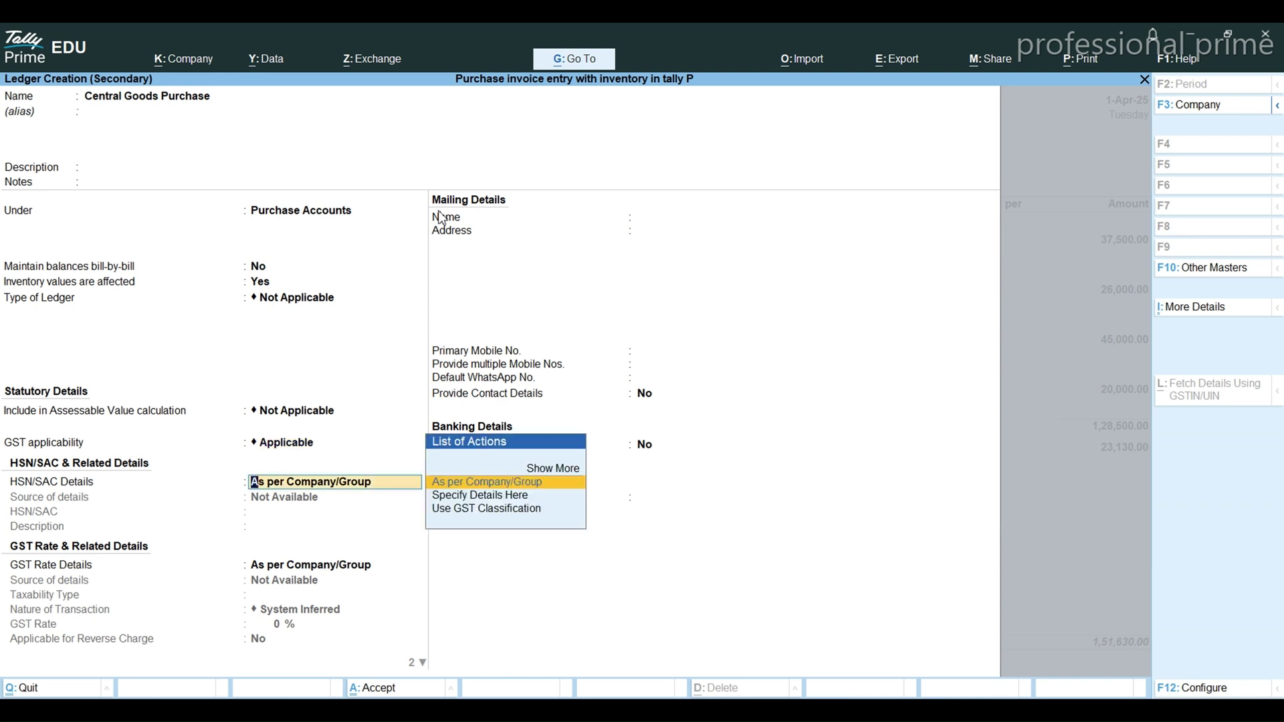
pyautogui.press('Return')
pyautogui.press('Return')
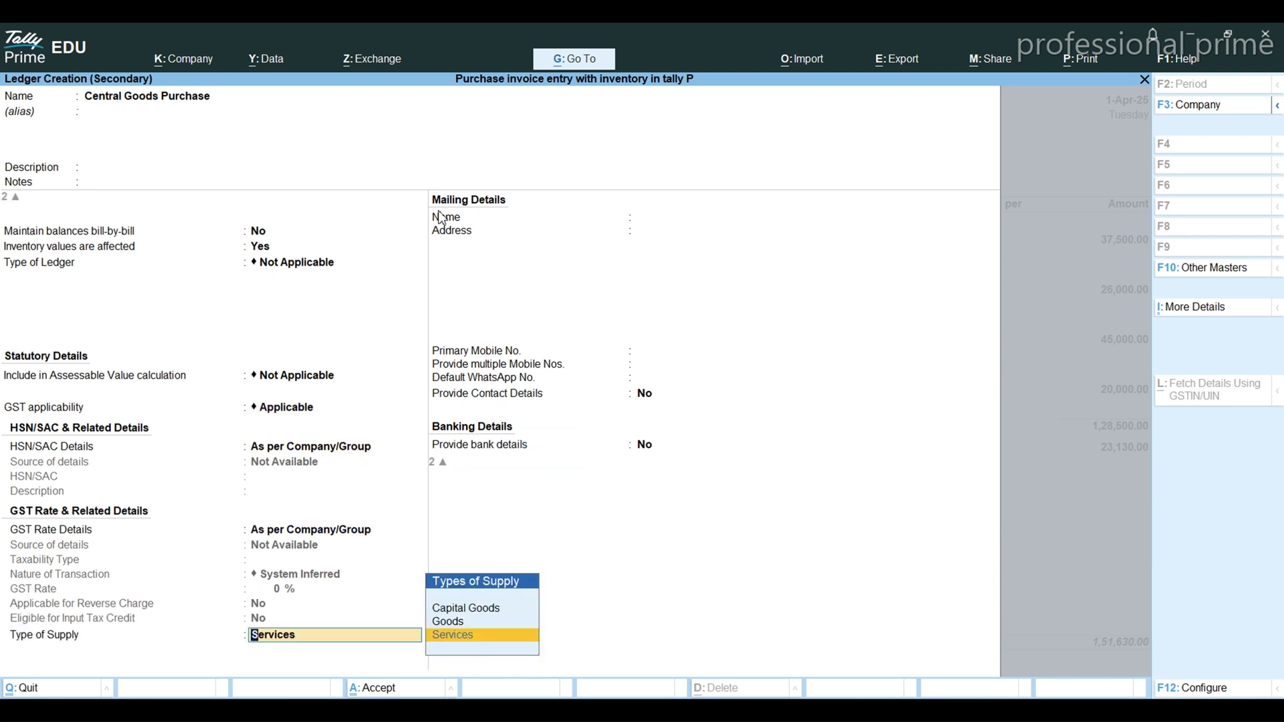
pyautogui.press('Up')
pyautogui.press('Return')
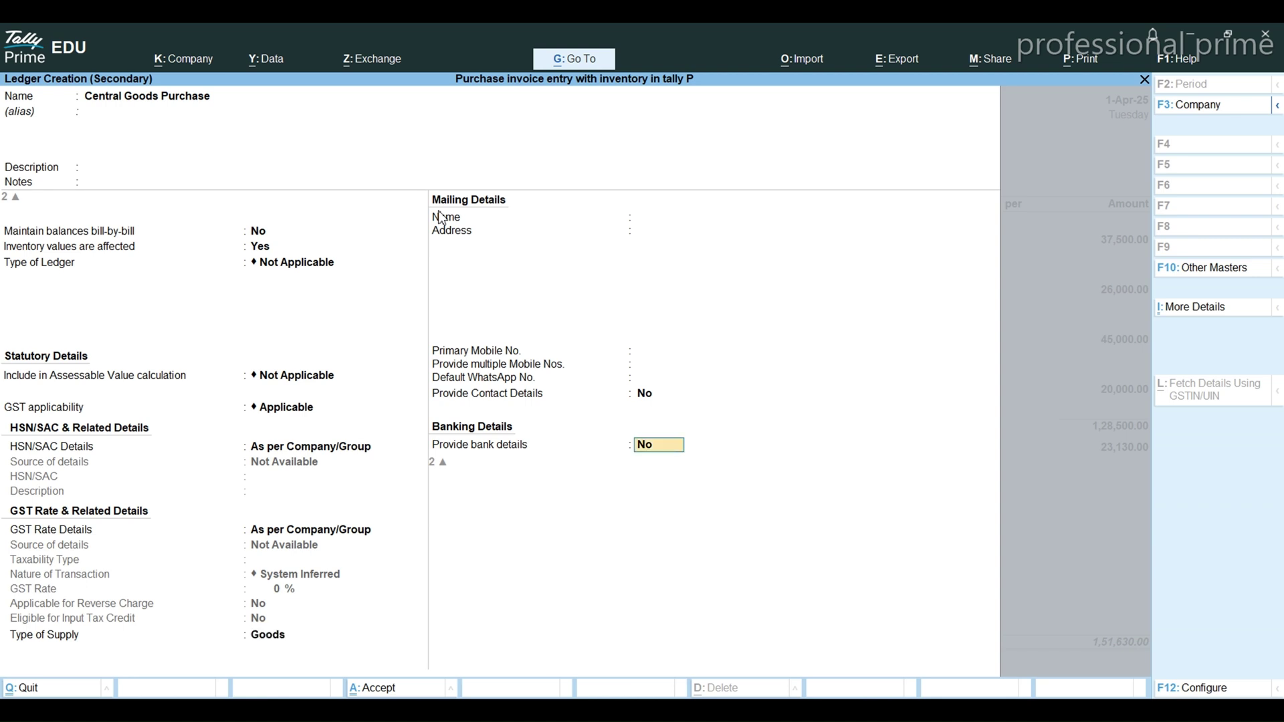
pyautogui.press('Return')
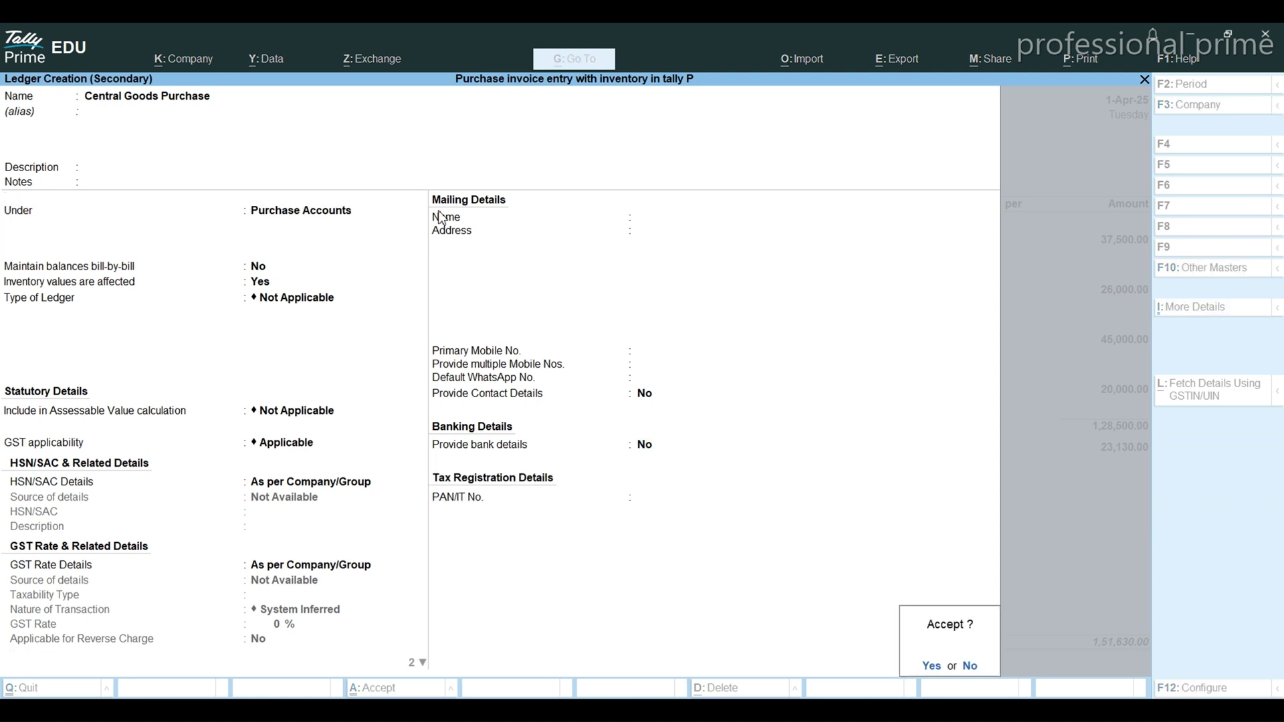
pyautogui.press('Return')
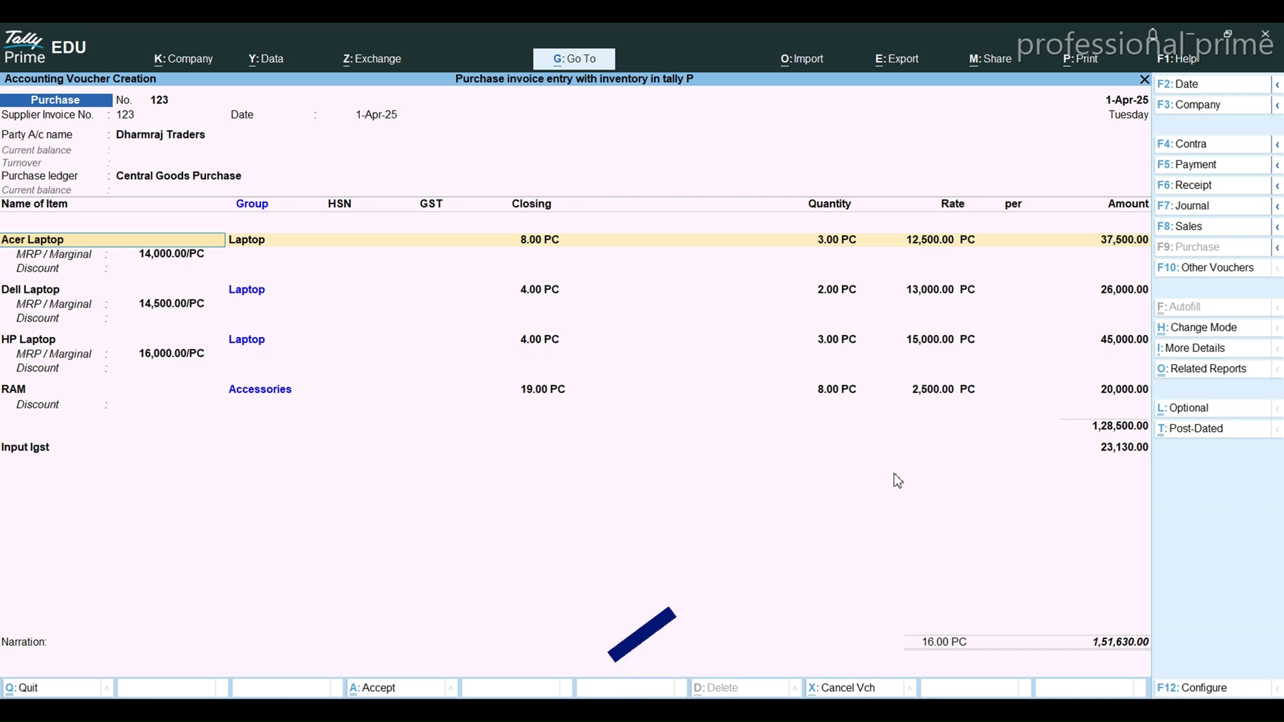
# - Save the Dharmraj Traders purchase voucher with Central Goods Purchase as its purchase ledger
pyautogui.press('ctrl')
pyautogui.hotkey('ctrl', 'a')
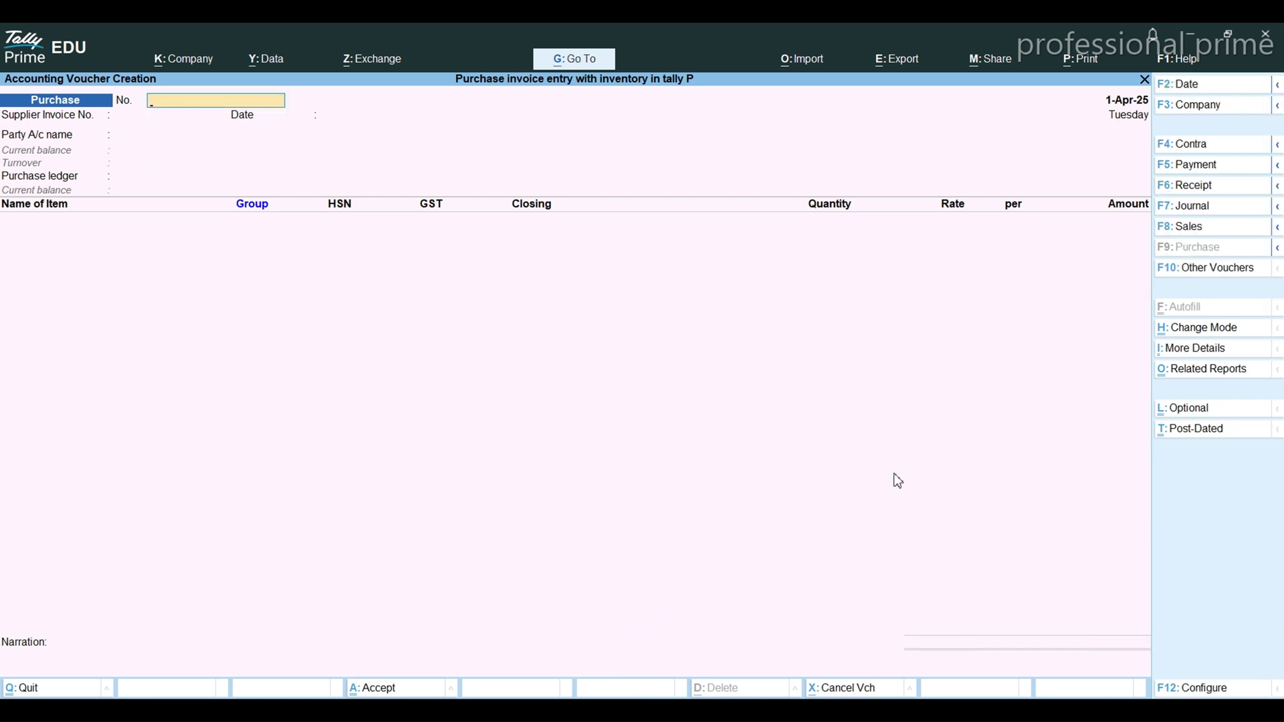
# - Number the next Purchase voucher 125 and enter supplier invoice number 125, dated 1-Apr-25
pyautogui.write('125')
pyautogui.press('Return')
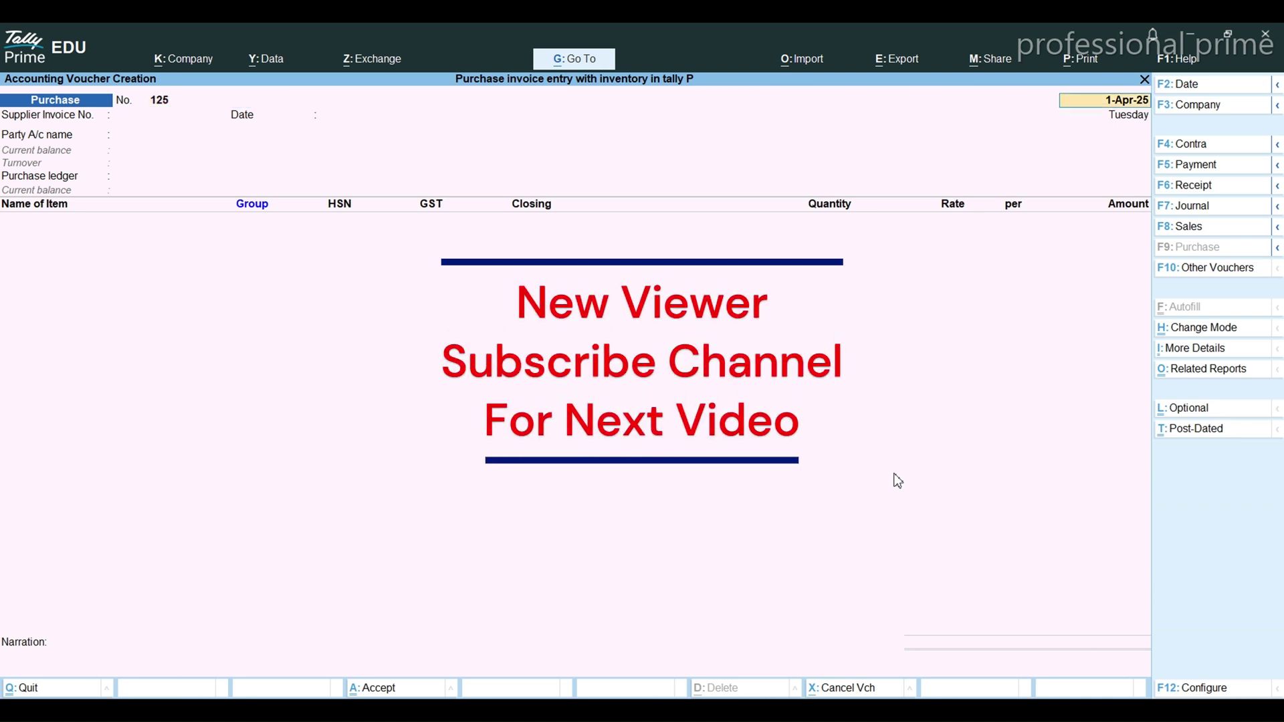
pyautogui.press('Return')
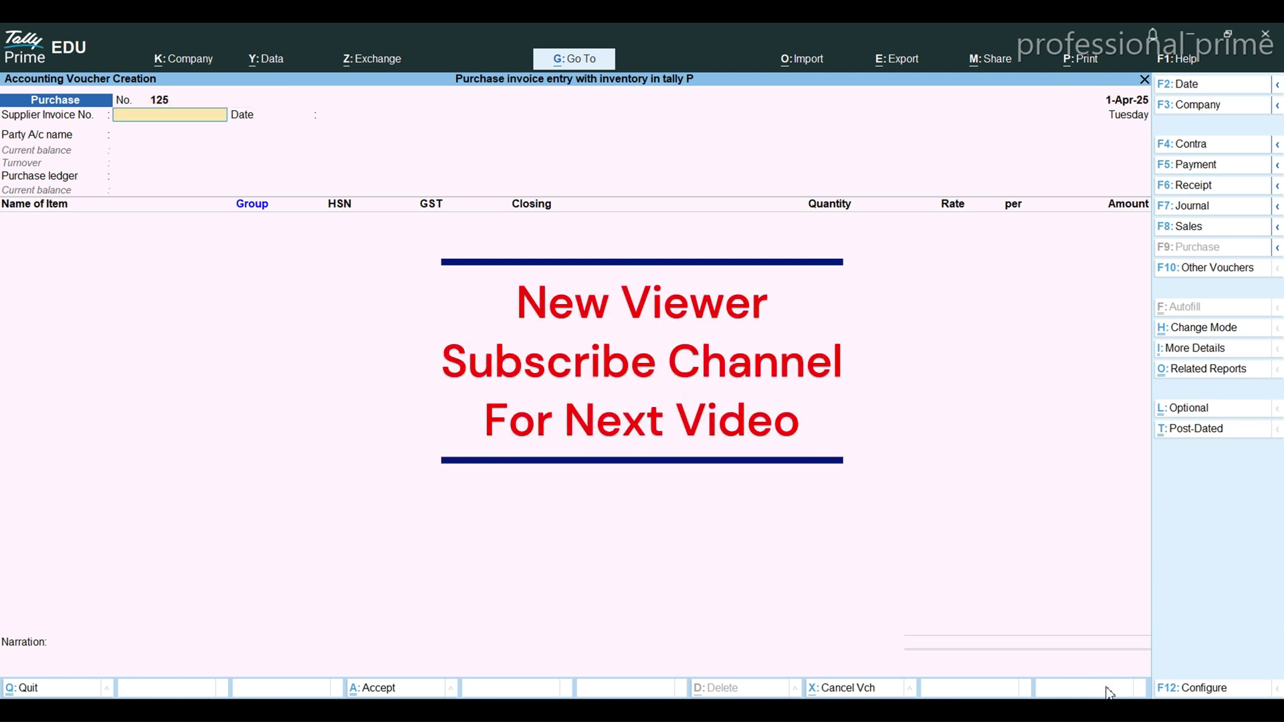
pyautogui.write('125')
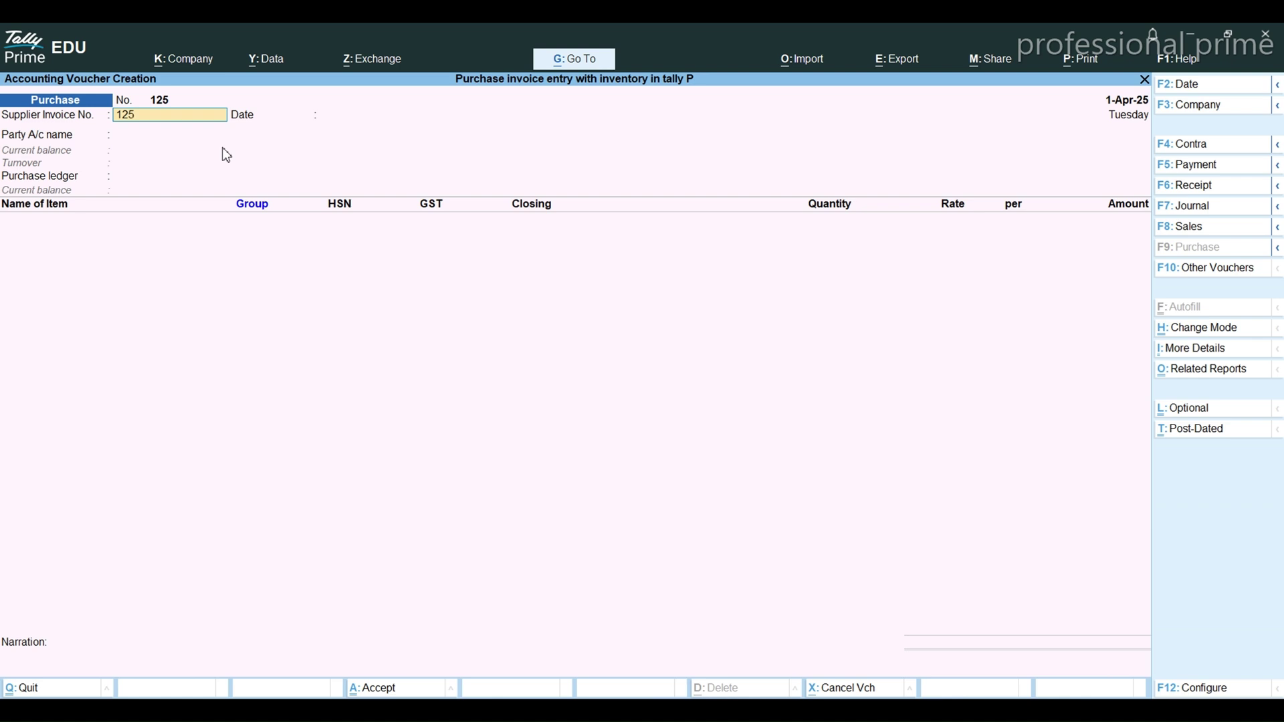
pyautogui.press('Return')
pyautogui.press('Return')
# - Select Krishna Enterprises as the party account of purchase voucher 125
pyautogui.press('Down')
pyautogui.press('Down')
pyautogui.press('Down')
pyautogui.press('Down')
pyautogui.press('Down')
pyautogui.press('Down')
pyautogui.press('Down')
pyautogui.press('Down')
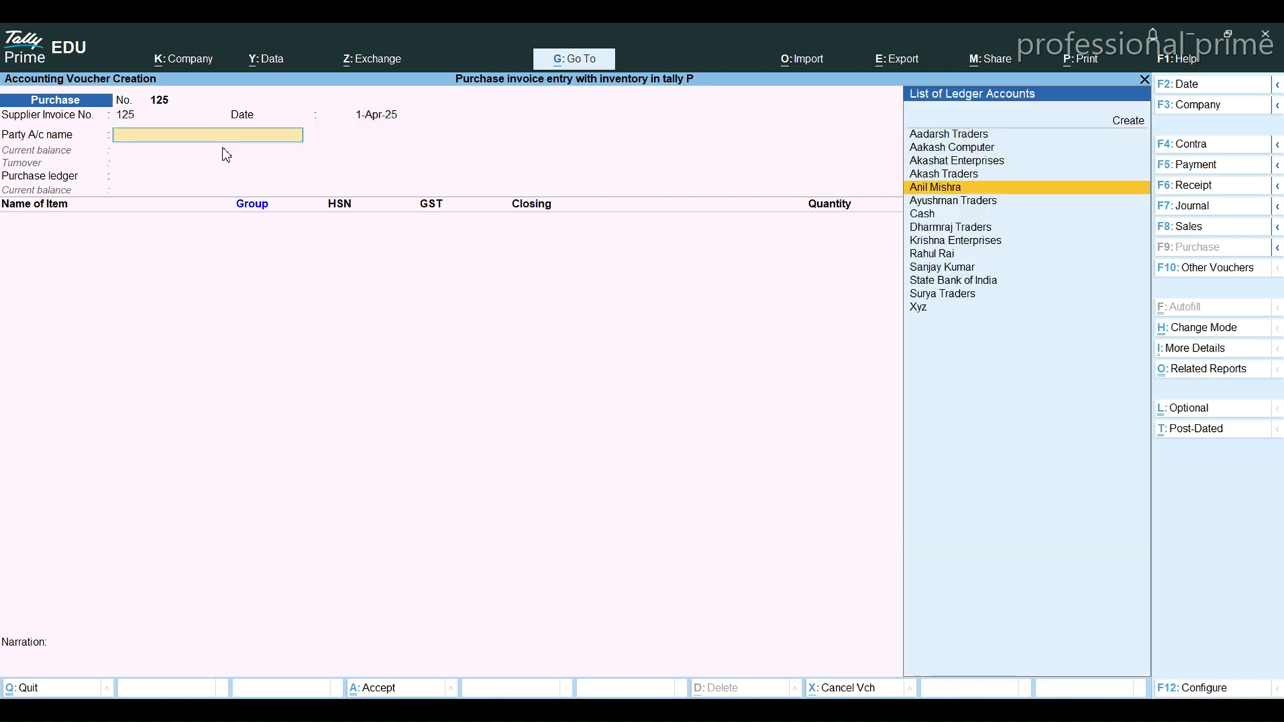
pyautogui.press('Return')
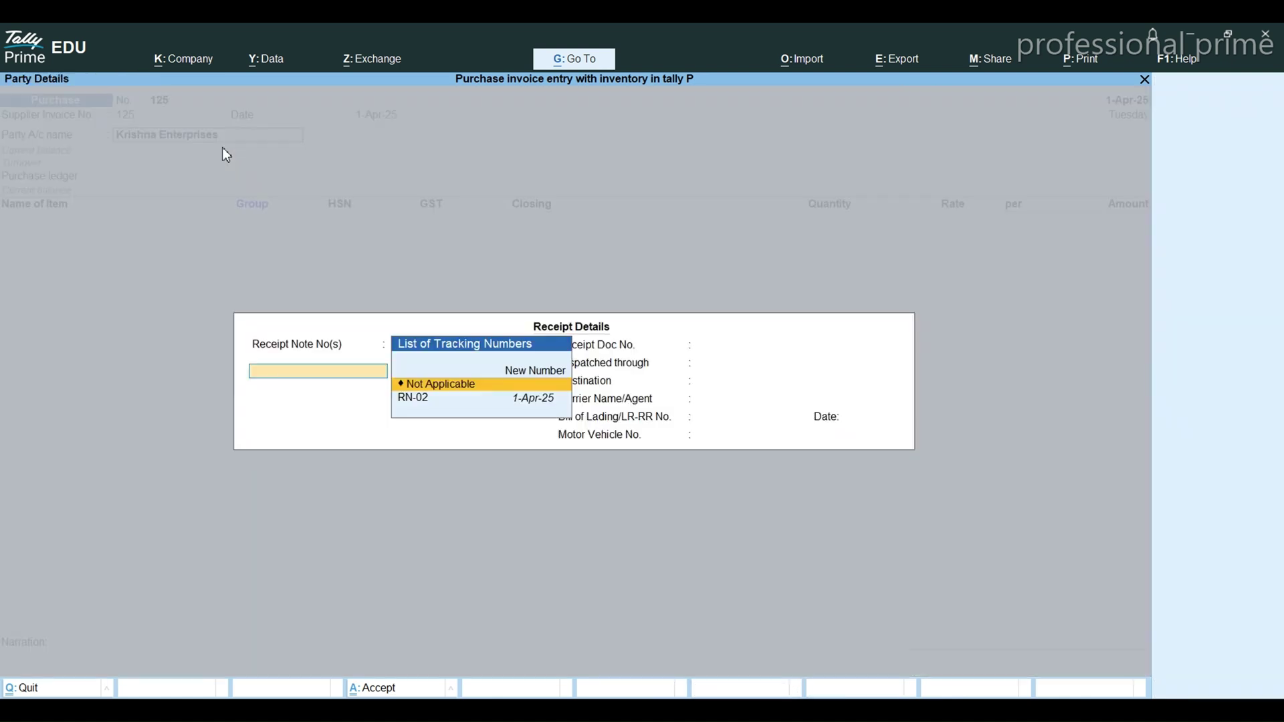
# - Link receipt note RN-02 dated 1-Apr-25 to the voucher and accept its receipt details
pyautogui.press('Down')
pyautogui.press('Return')
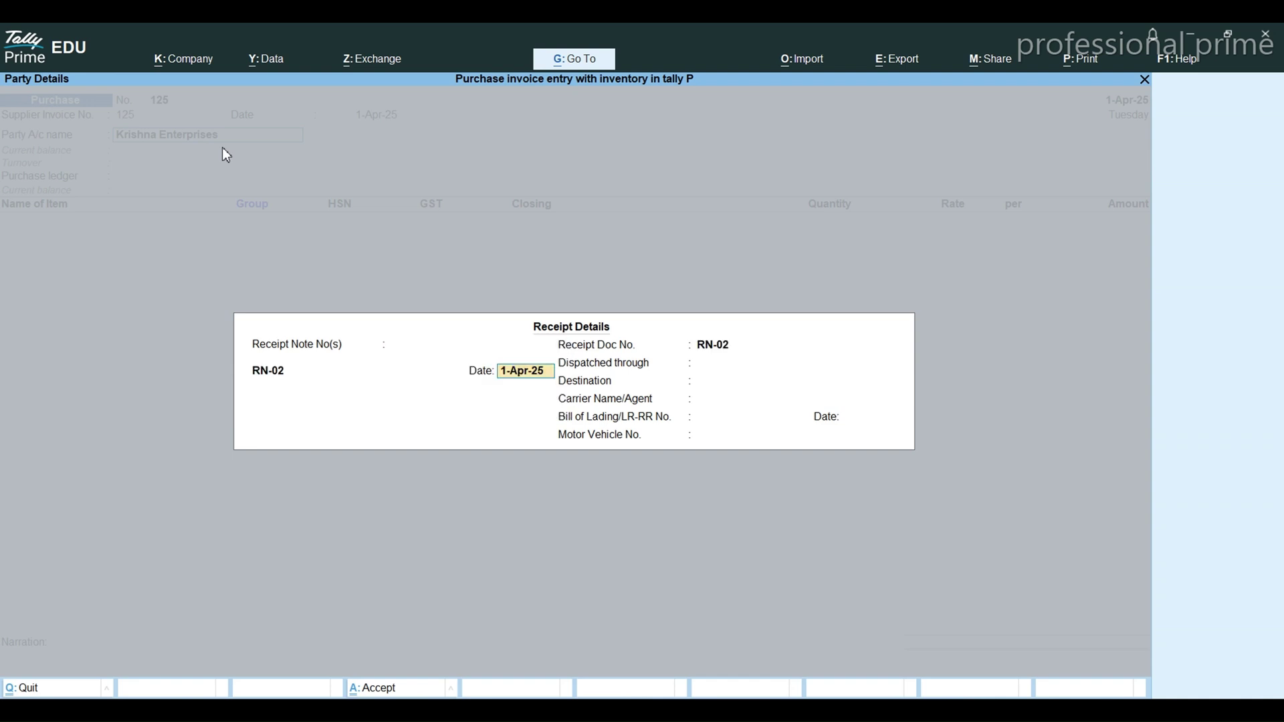
pyautogui.press('Return')
pyautogui.press('Return')
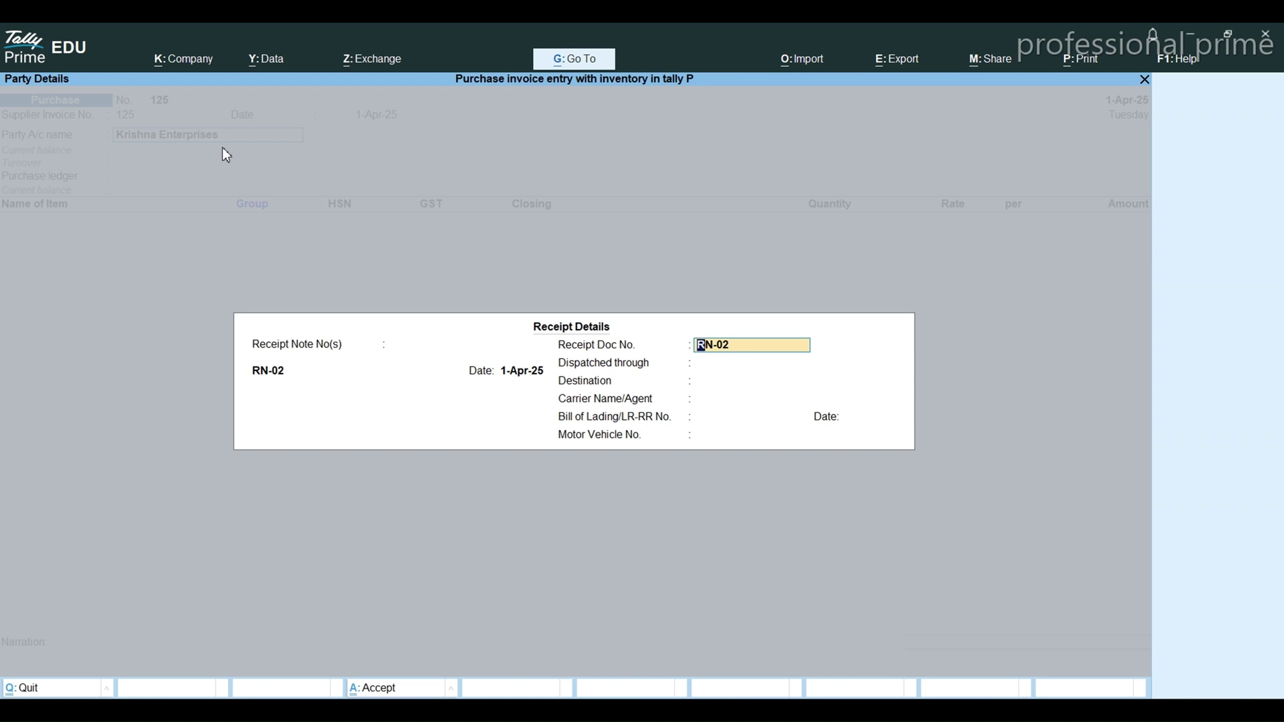
pyautogui.hotkey('ctrl', 'a')
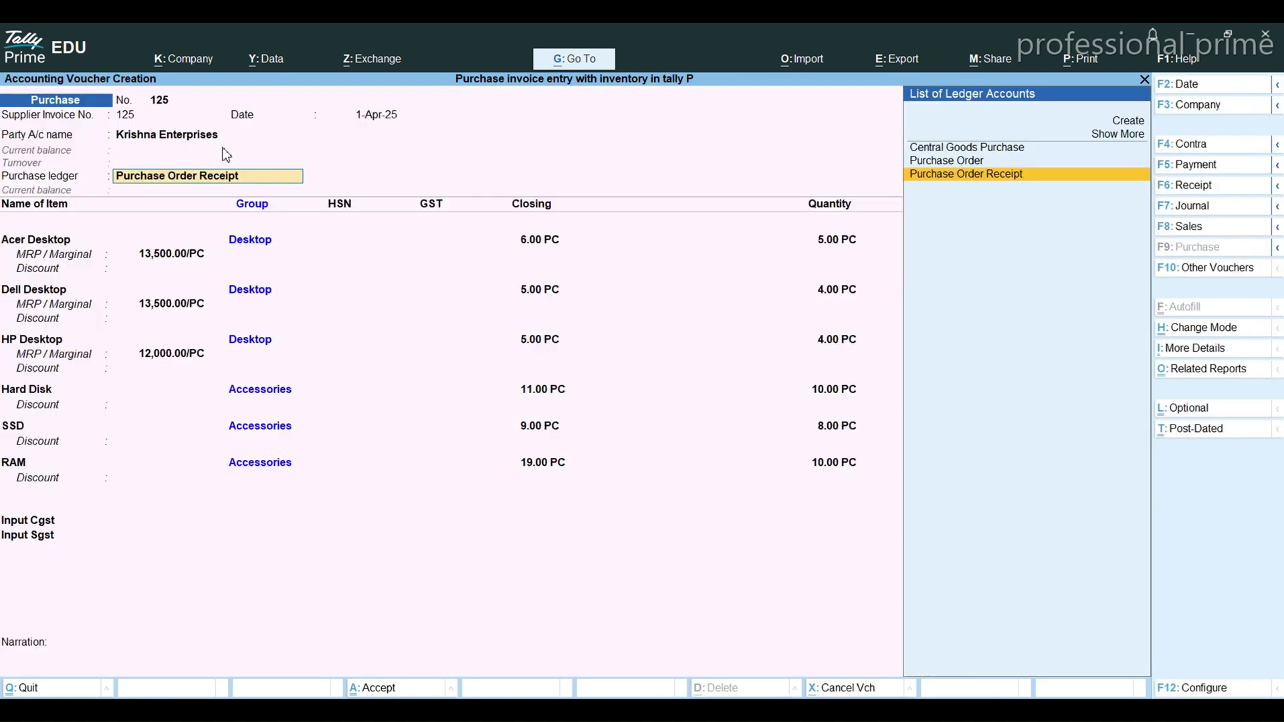
# - Start a new ledger from the voucher's Purchase ledger field and name it Local Goods Purchase
pyautogui.press('Up')
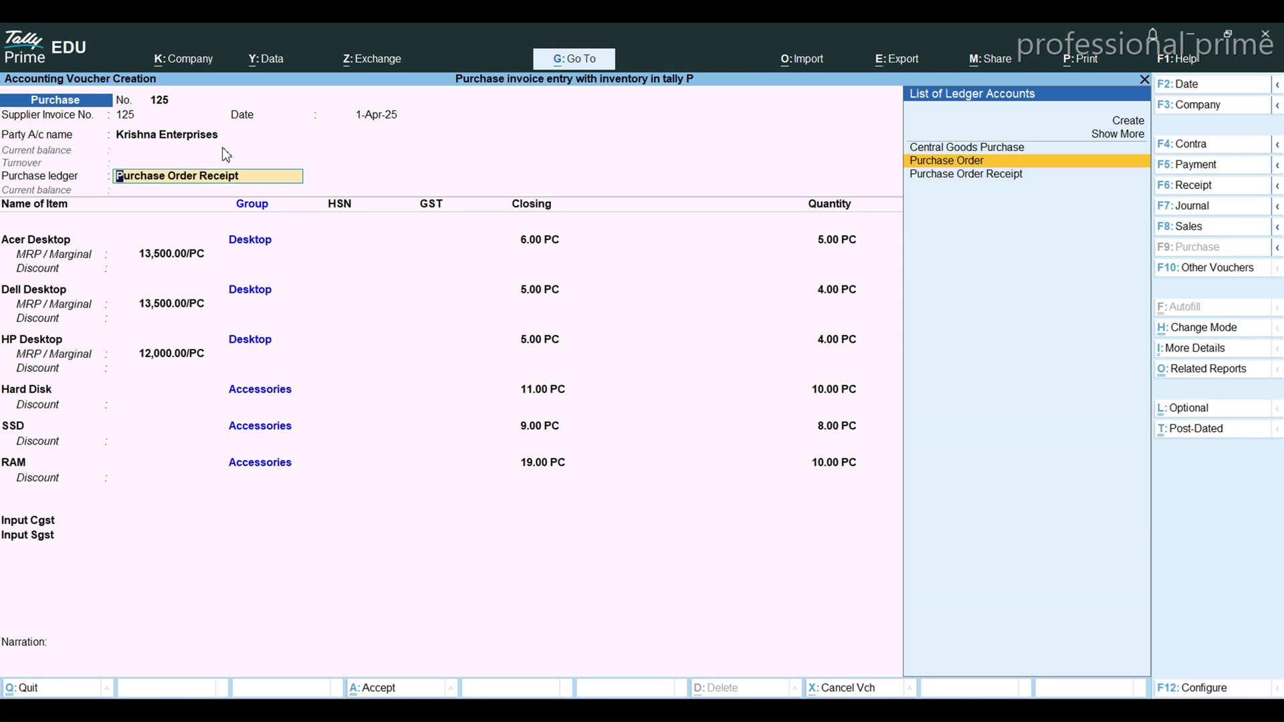
pyautogui.press('Up')
pyautogui.press('Up')
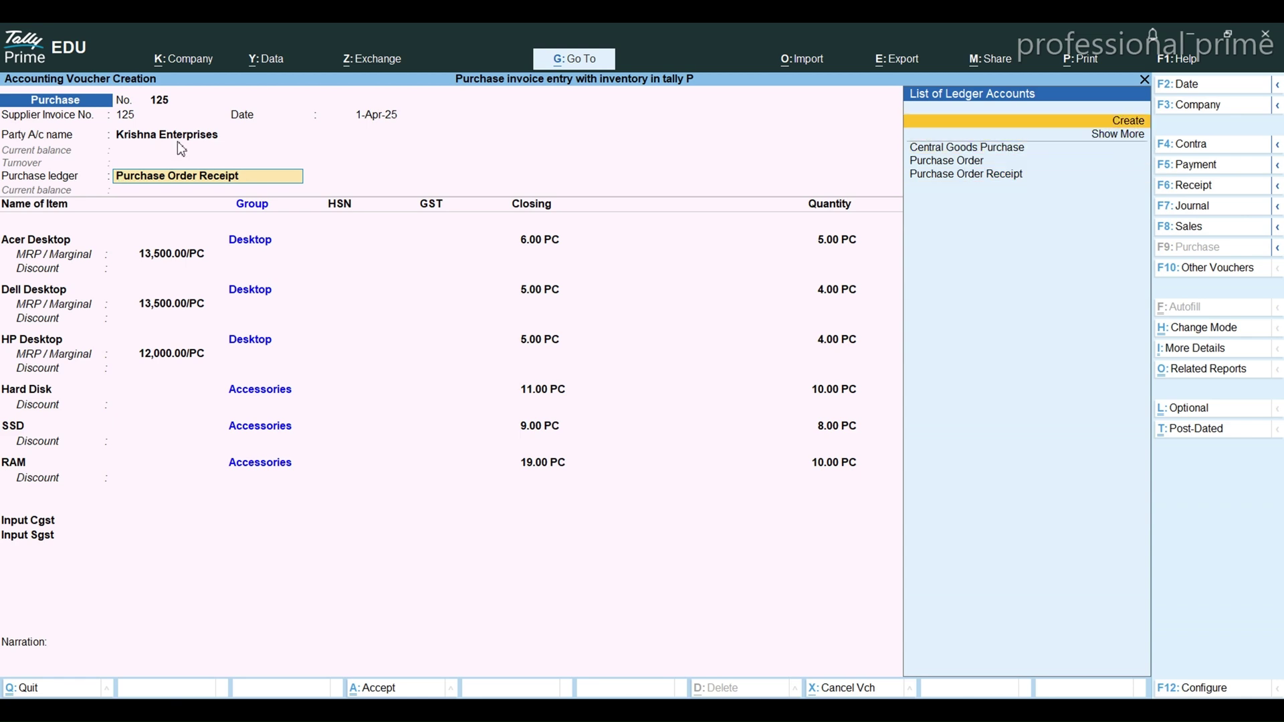
pyautogui.press('Return')
pyautogui.write('Loca')
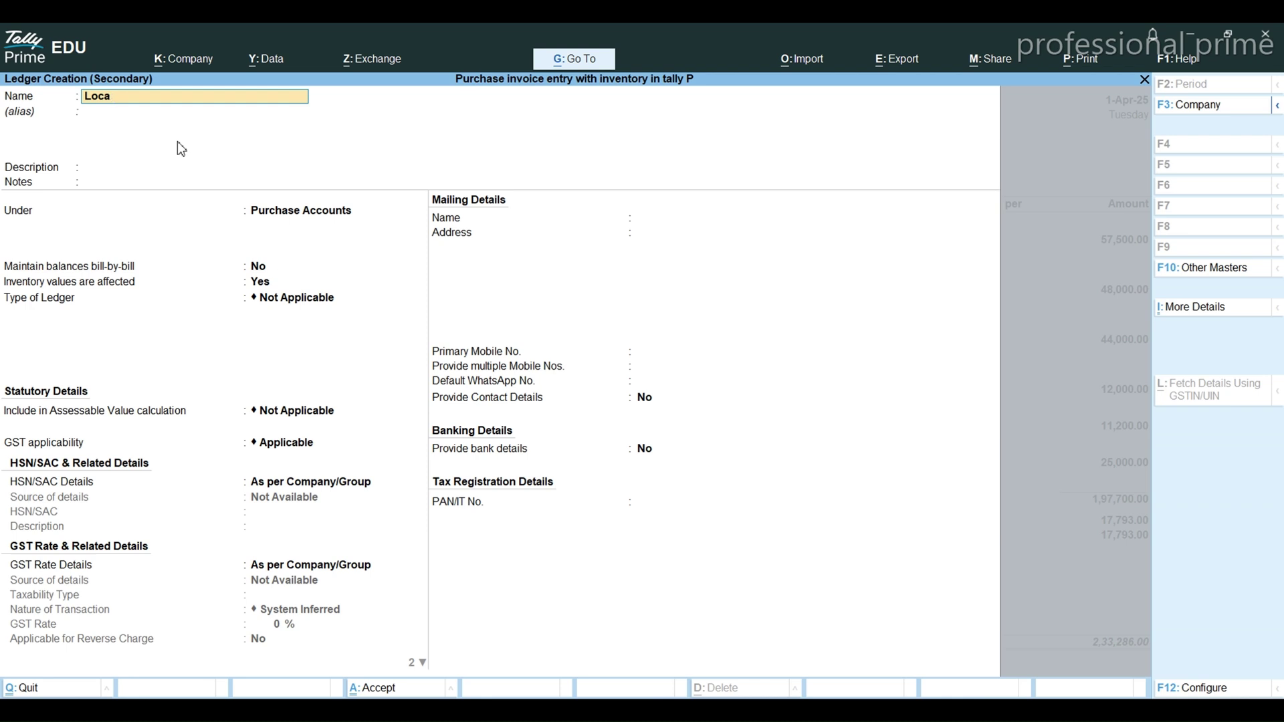
pyautogui.write('; Goods Purchase')
# - Keep the ledger under Purchase Accounts with GST Applicable and HSN/SAC and GST rate details As per Company/Group, and save it
pyautogui.press('Return')
pyautogui.press('Return')
pyautogui.press('Return')
pyautogui.press('Return')
pyautogui.press('Return')
pyautogui.press('Return')
pyautogui.press('Return')
pyautogui.press('Return')
pyautogui.press('Return')
pyautogui.press('Return')
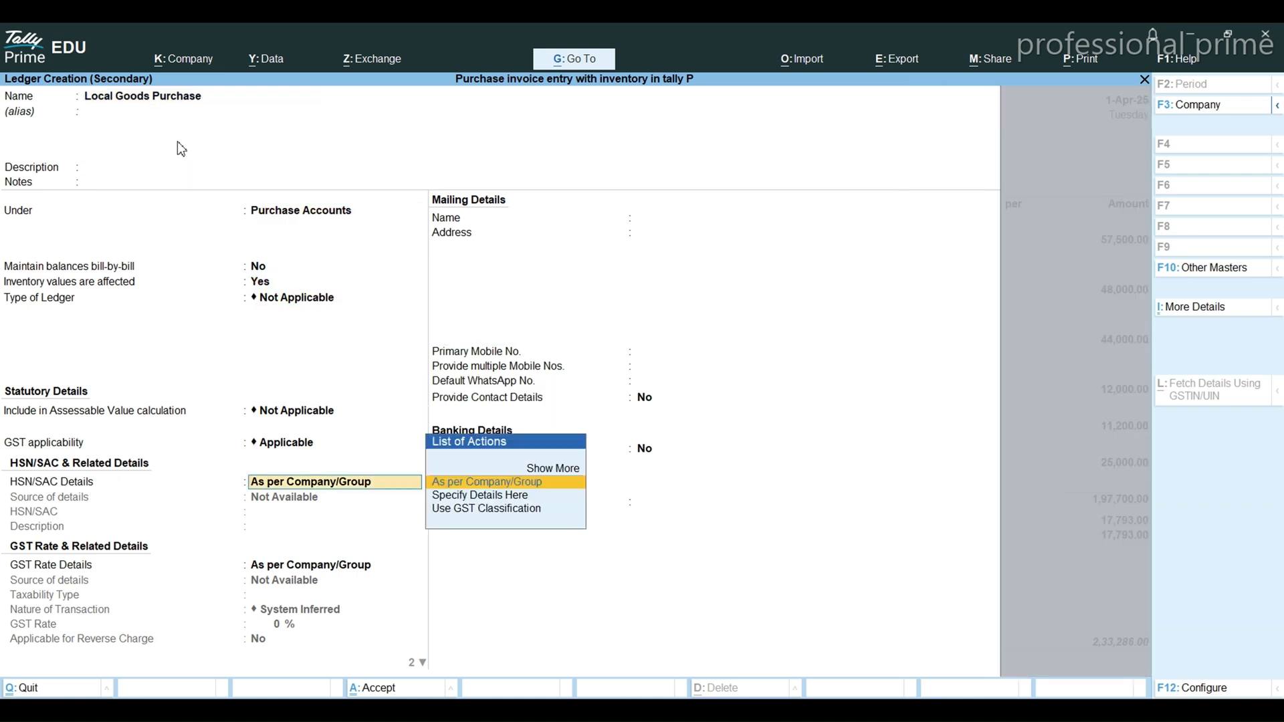
pyautogui.press('Up')
pyautogui.press('Return')
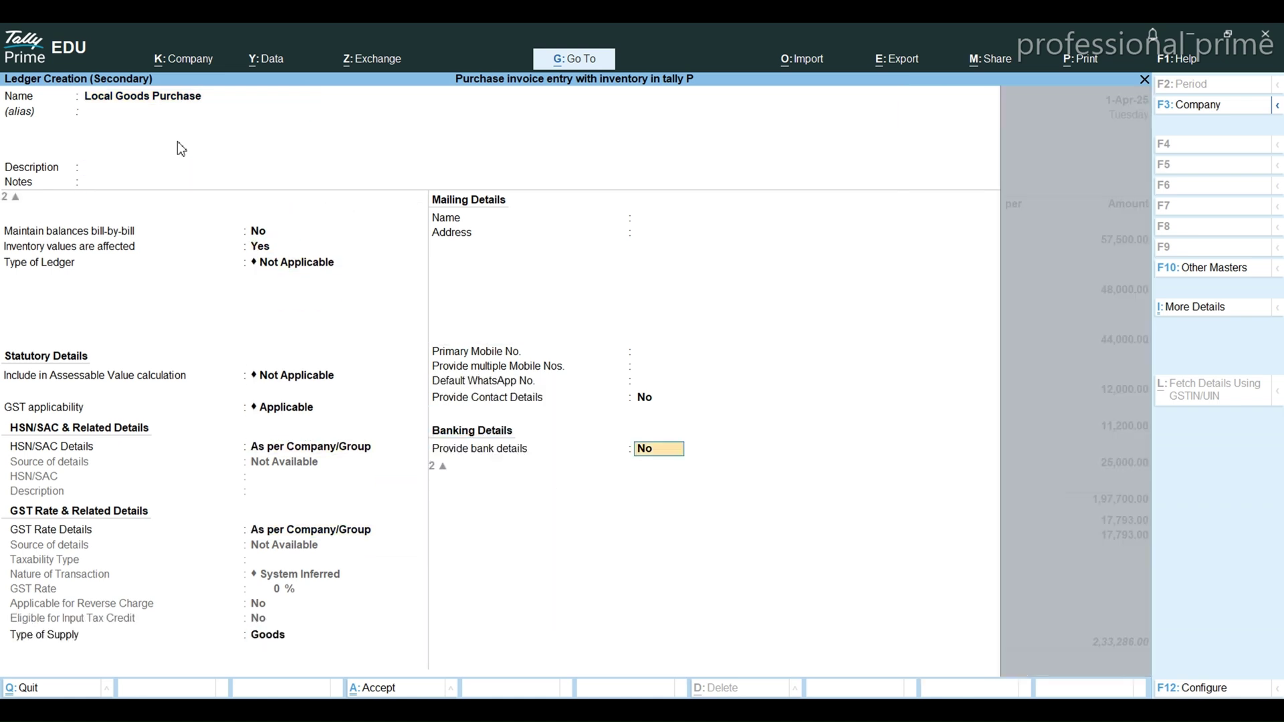
pyautogui.press('Return')
pyautogui.press('Return')
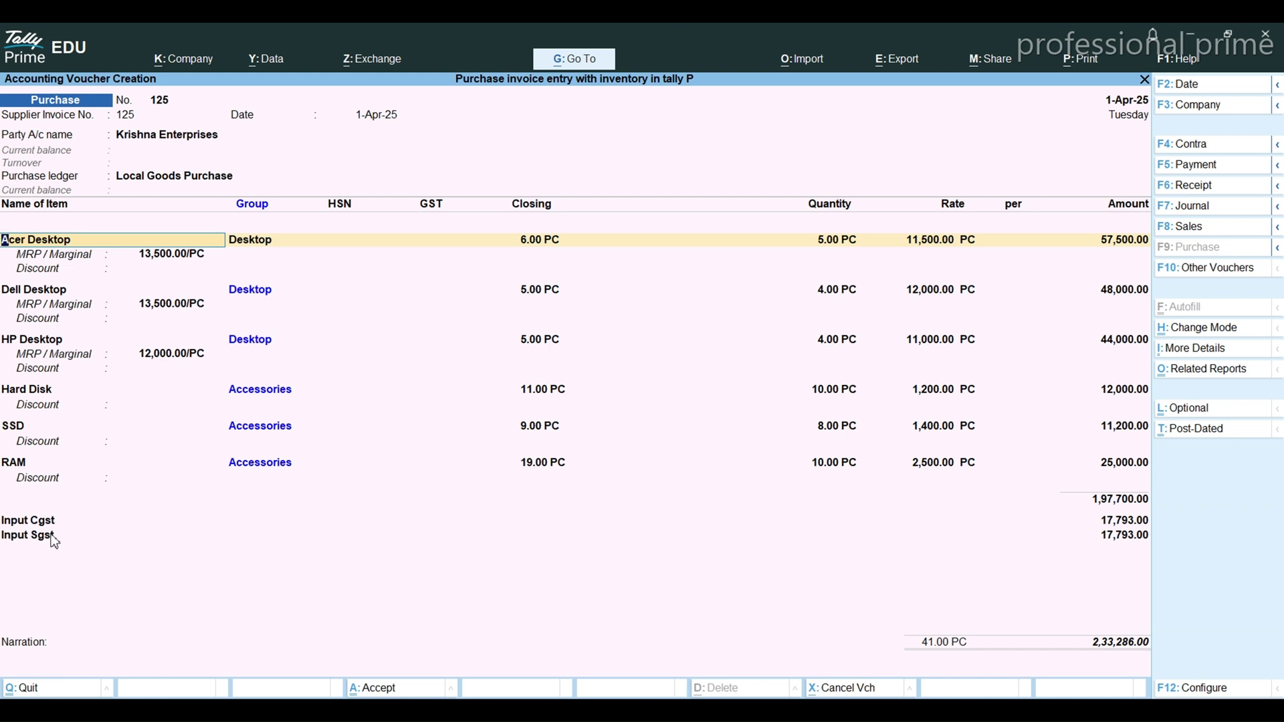
# - Save the Krishna Enterprises purchase voucher 125 and return to the Gateway of Tally
pyautogui.press('ctrl')
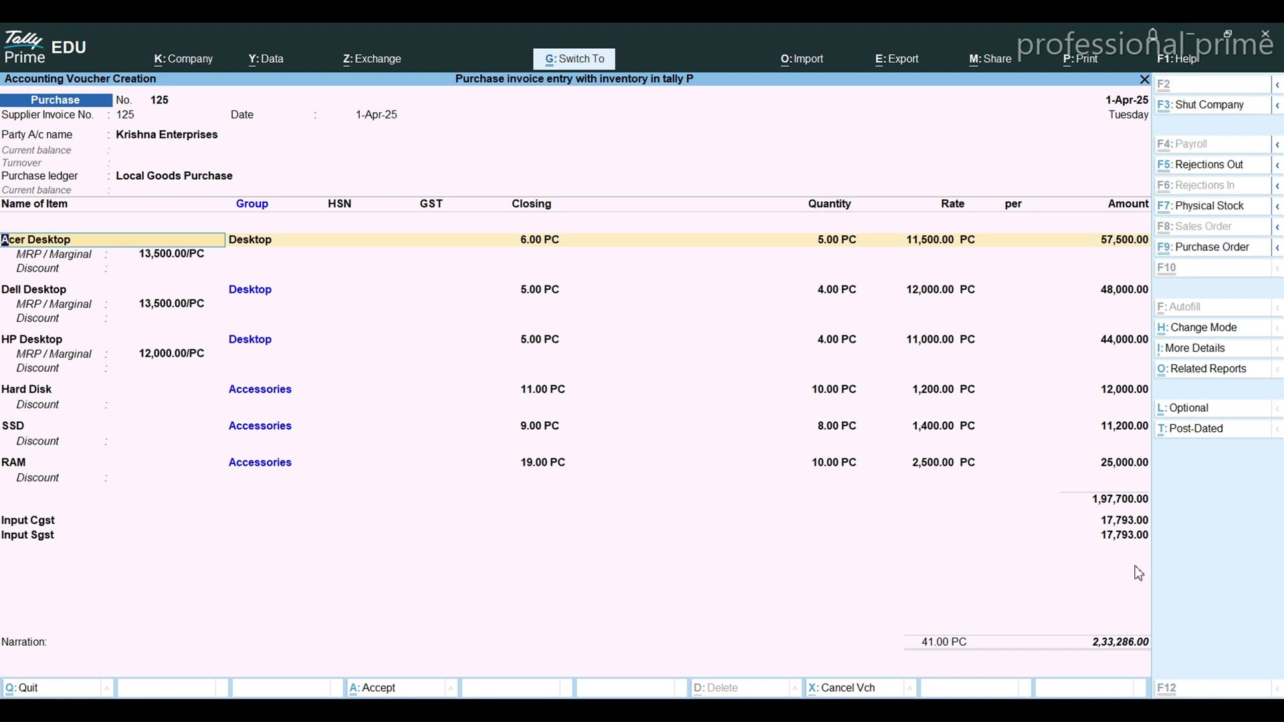
pyautogui.hotkey('ctrl', 'a')
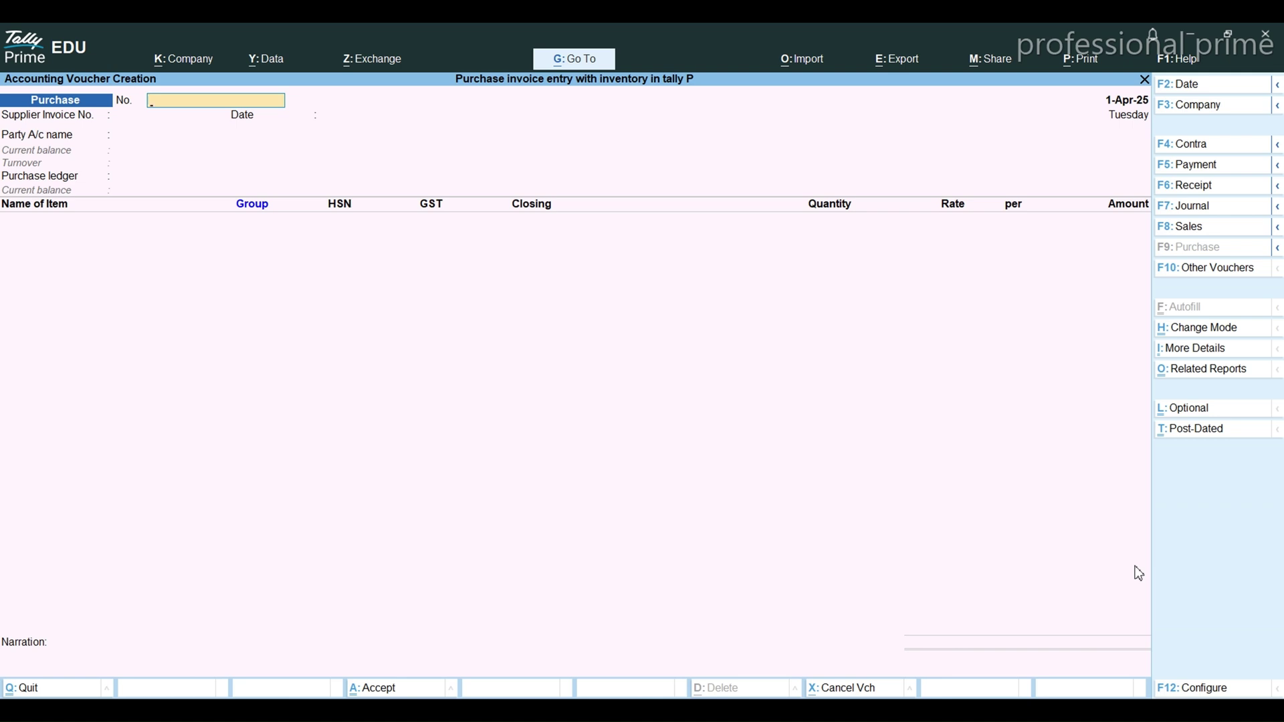
pyautogui.press('Escape')
pyautogui.press('Return')
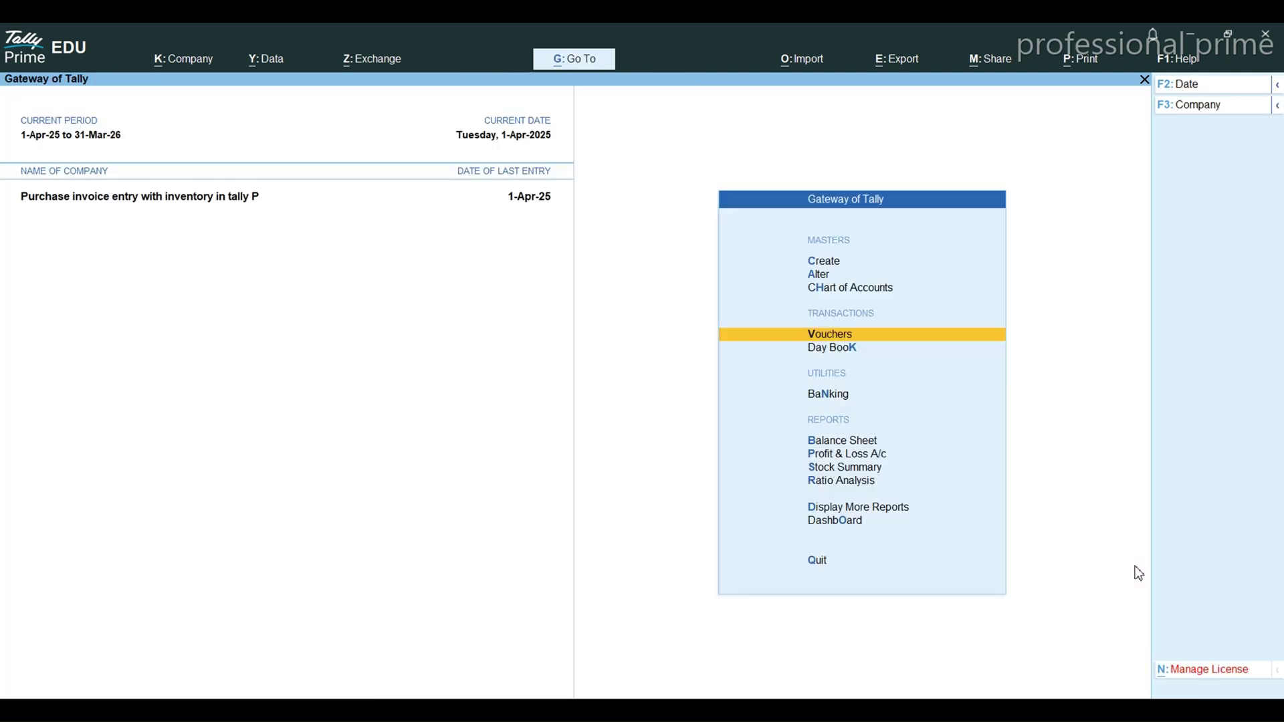
# - Open the Profit & Loss A/c and check the ledgers that make up Purchase Accounts
pyautogui.press('p')
pyautogui.press('Down')
pyautogui.press('Return')
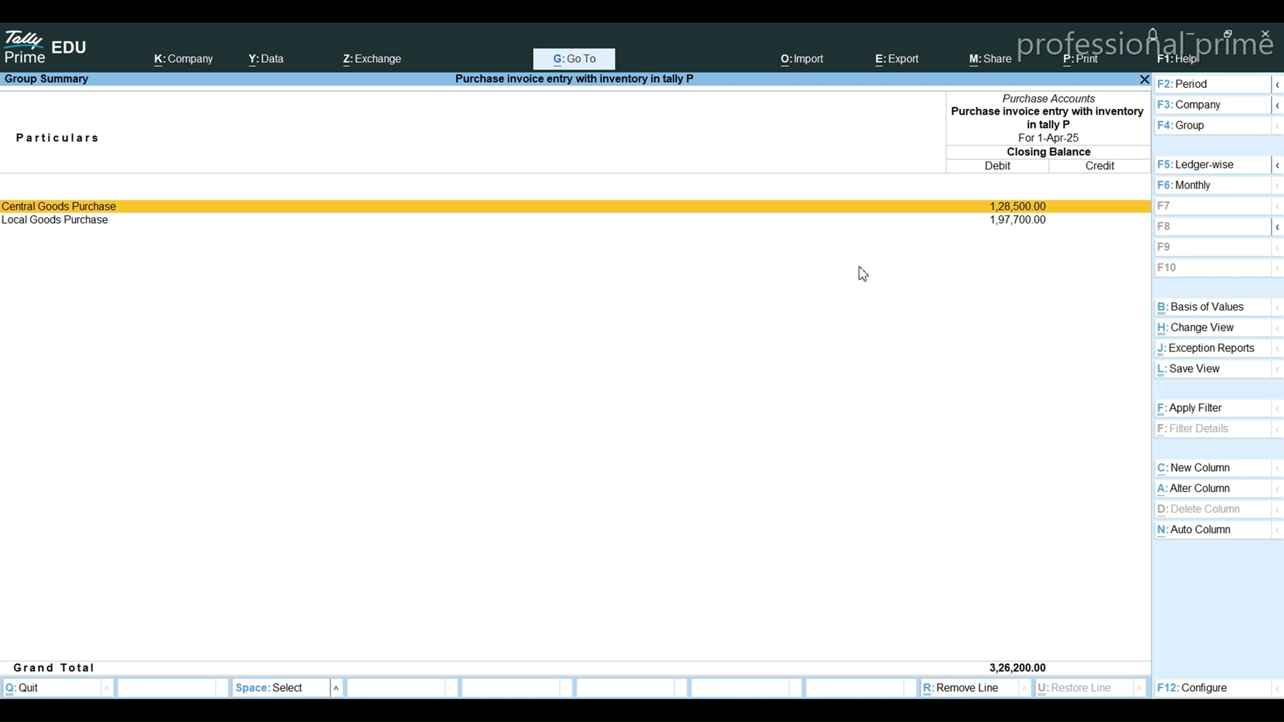
pyautogui.press('Escape')
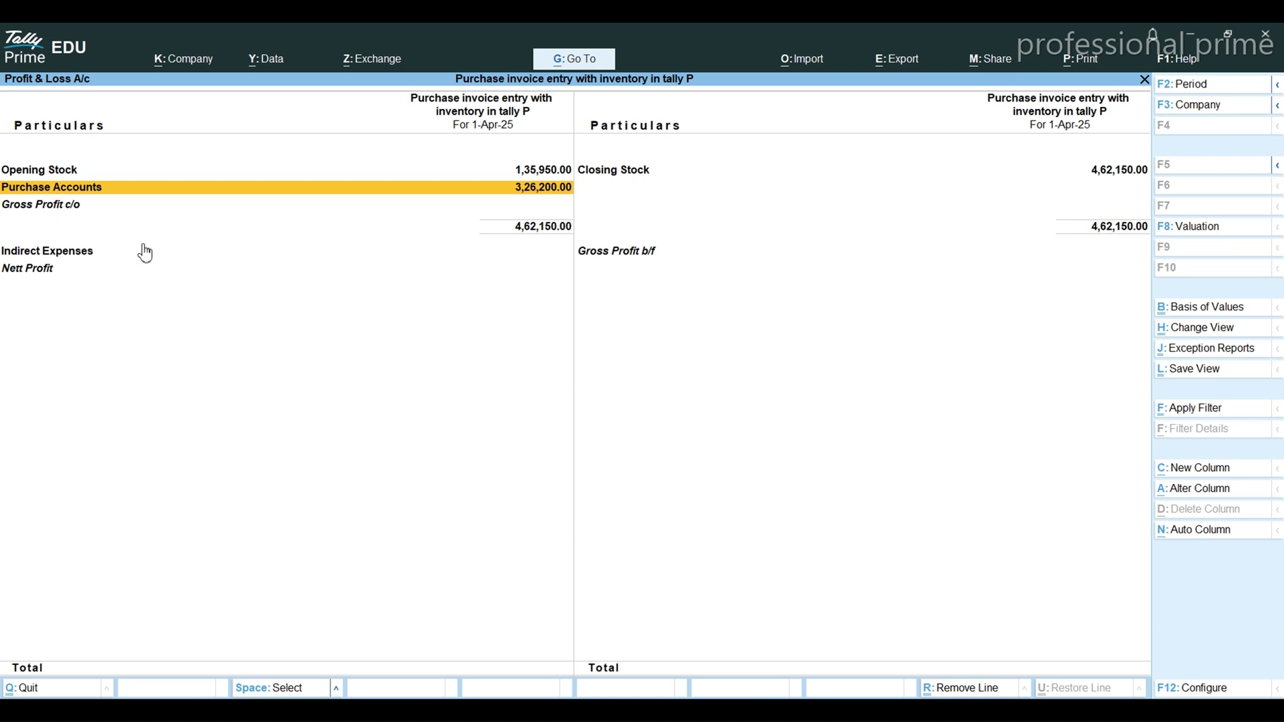
# - Show the Profit & Loss A/c in detail and check the monthly summaries of the Purchase Order and Purchase Order Receipt ledgers
pyautogui.hotkey('alt', 'F5')
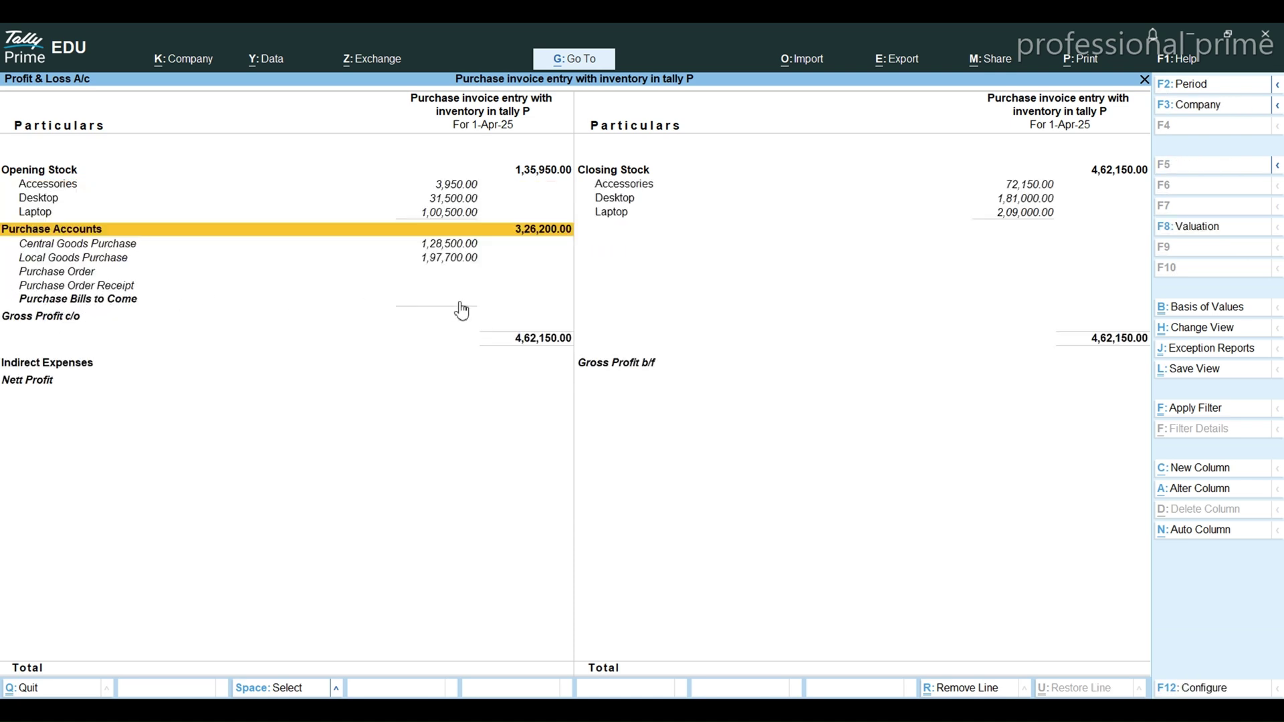
pyautogui.press('Down')
pyautogui.press('Down')
pyautogui.press('Down')
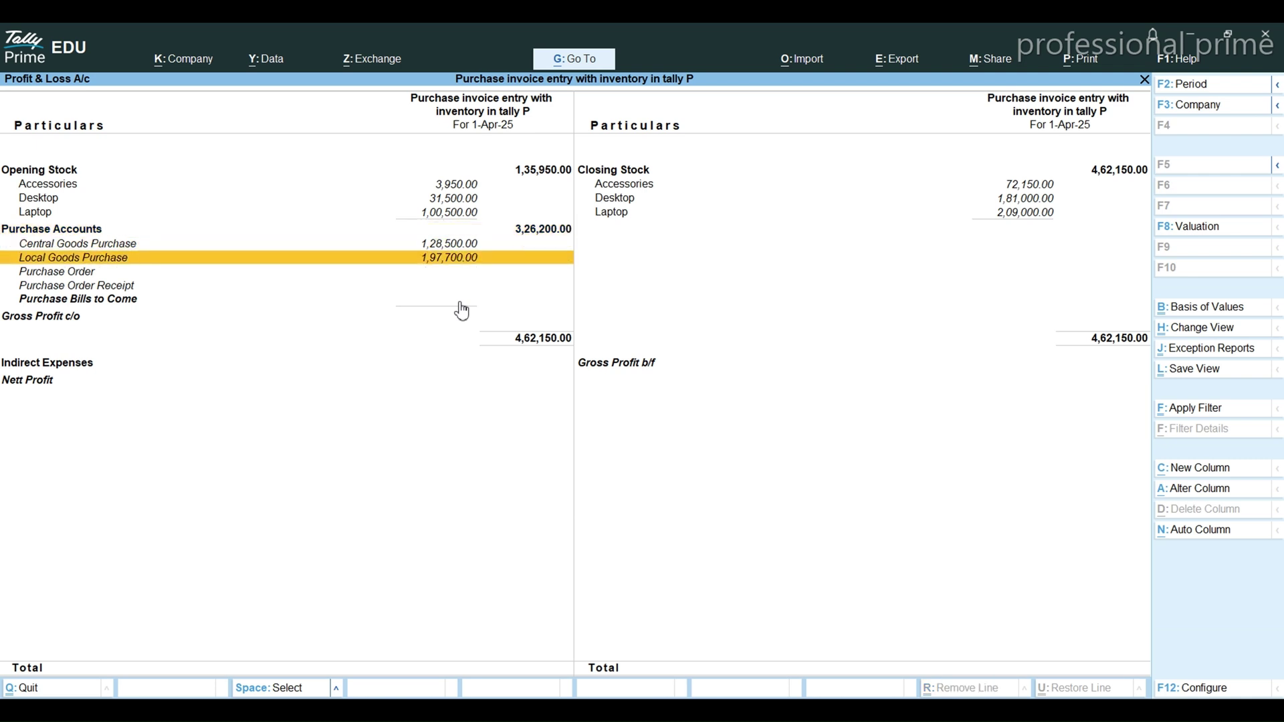
pyautogui.press('Return')
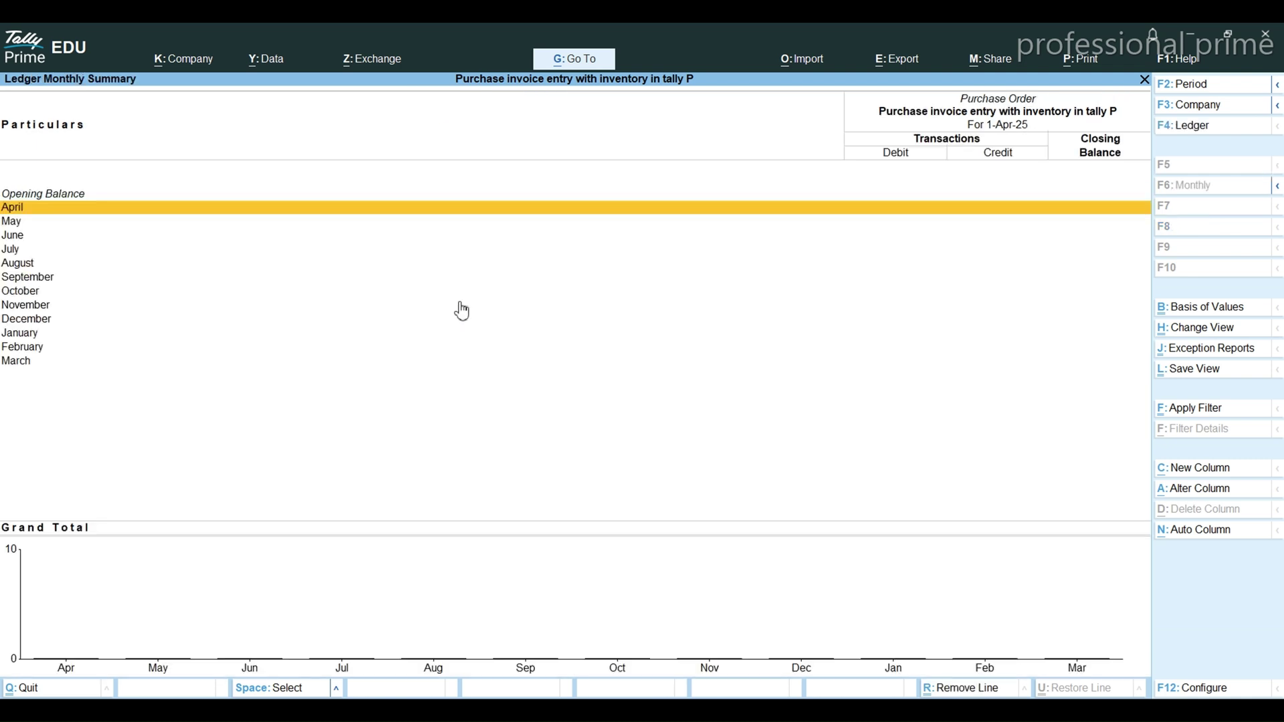
pyautogui.press('Escape')
pyautogui.press('Down')
pyautogui.press('Return')
pyautogui.press('Escape')
# - Compare the Central Goods Purchase and Local Goods Purchase lines in the detailed Profit & Loss A/c, and close the report
pyautogui.press('Up')
pyautogui.press('Up')
pyautogui.press('Up')
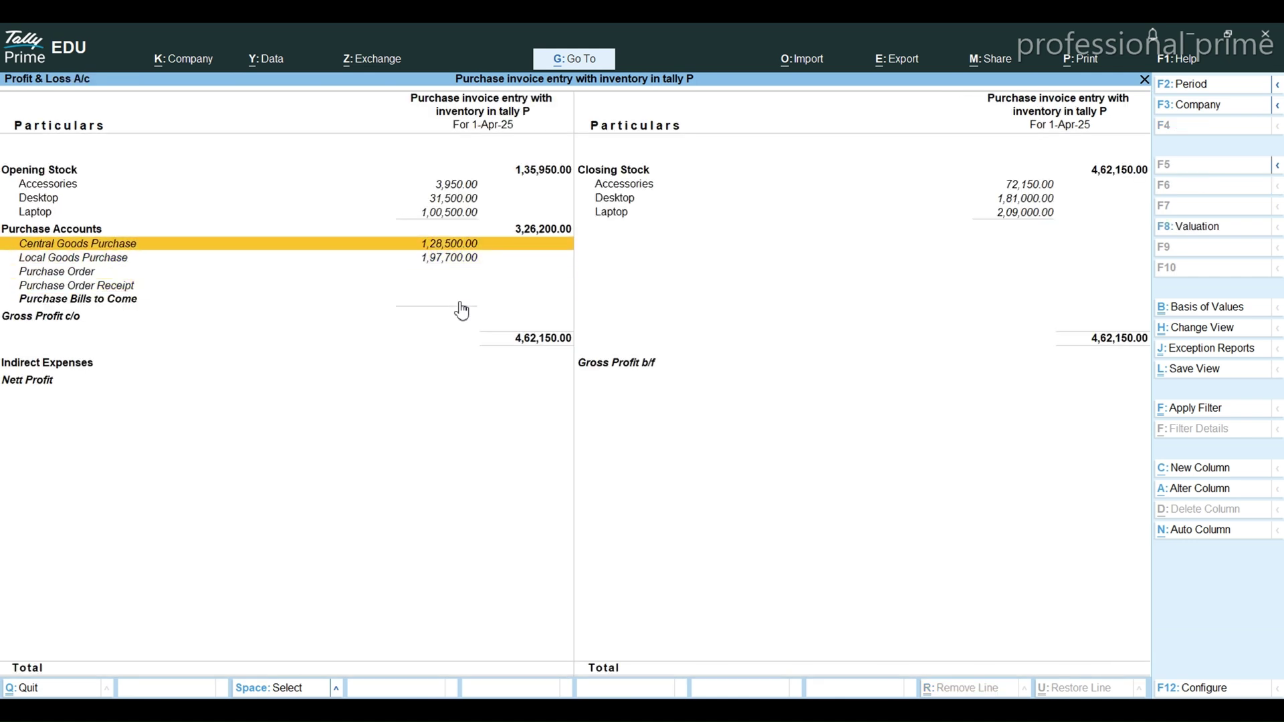
pyautogui.press('Down')
pyautogui.press('Up')
pyautogui.press('Down')
pyautogui.press('Up')
pyautogui.press('Escape')
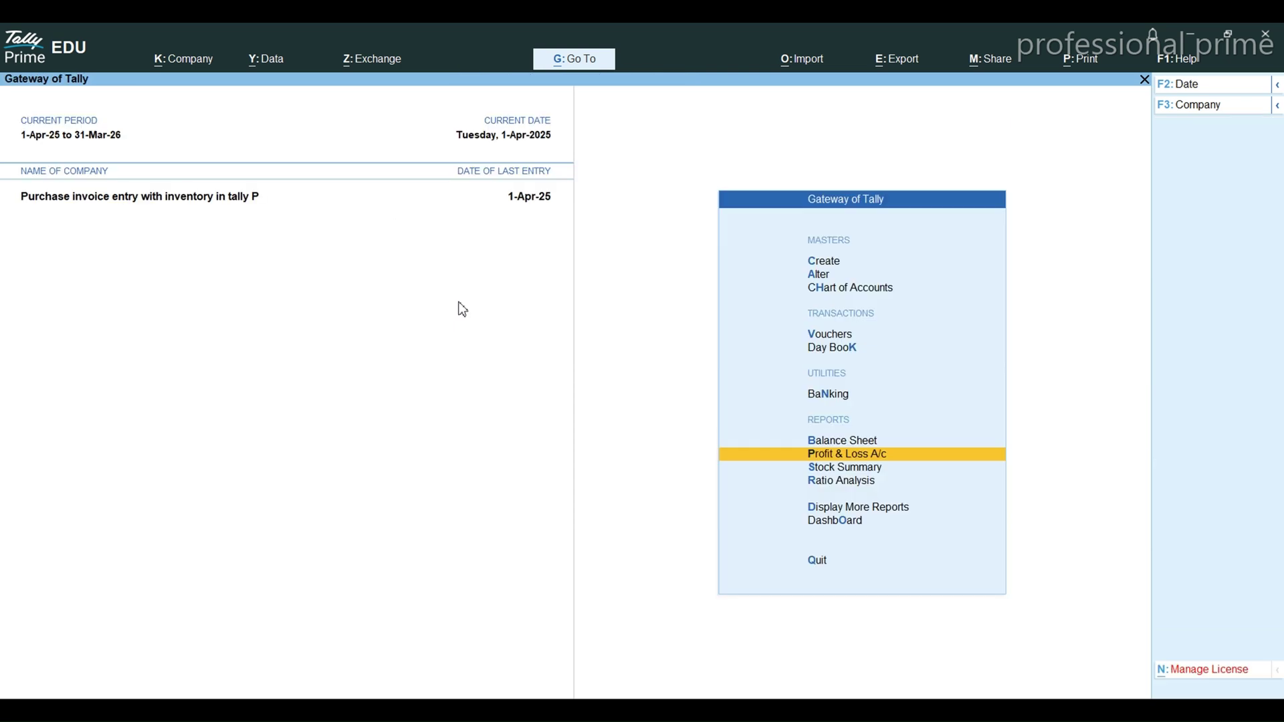